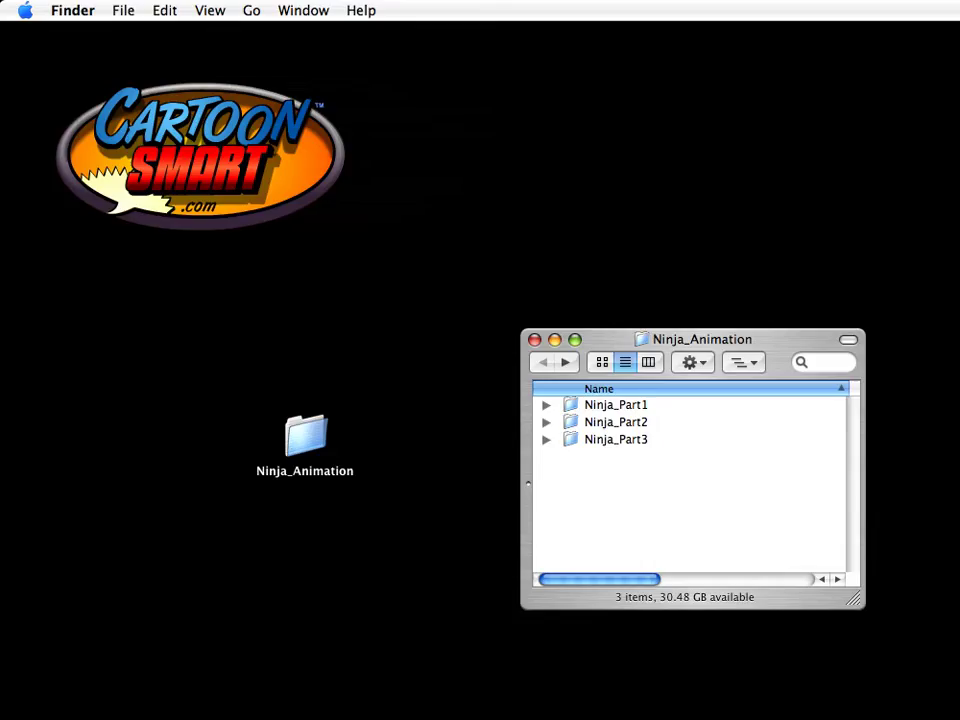
Open ninja_flip.fla from the Flash8_or_up folder inside Ninja_Part2
double_click(575, 422)
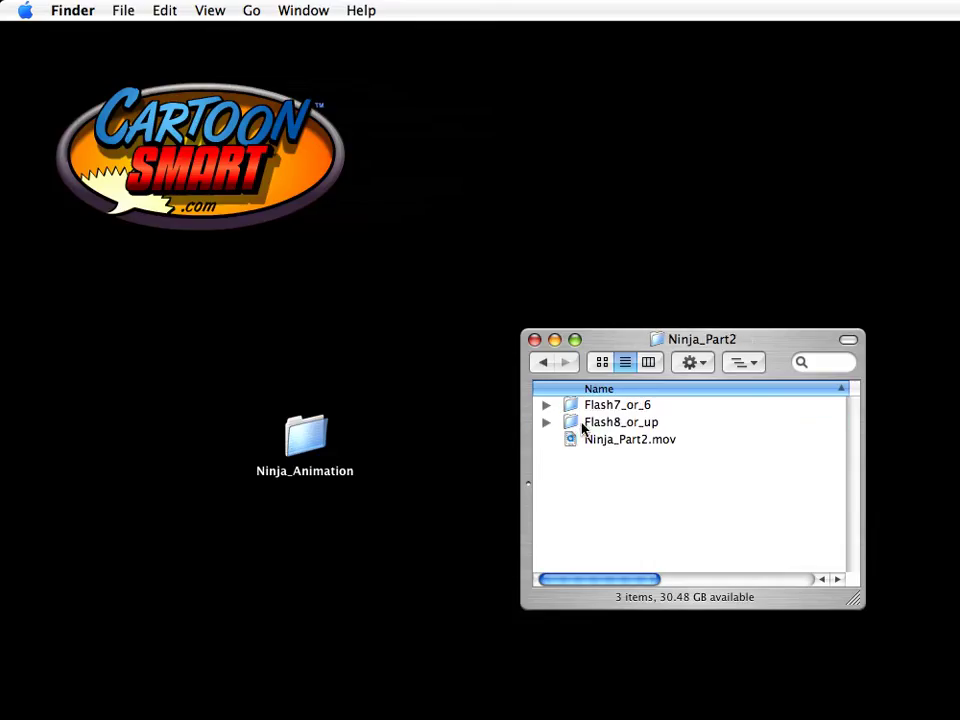
left_click(636, 424)
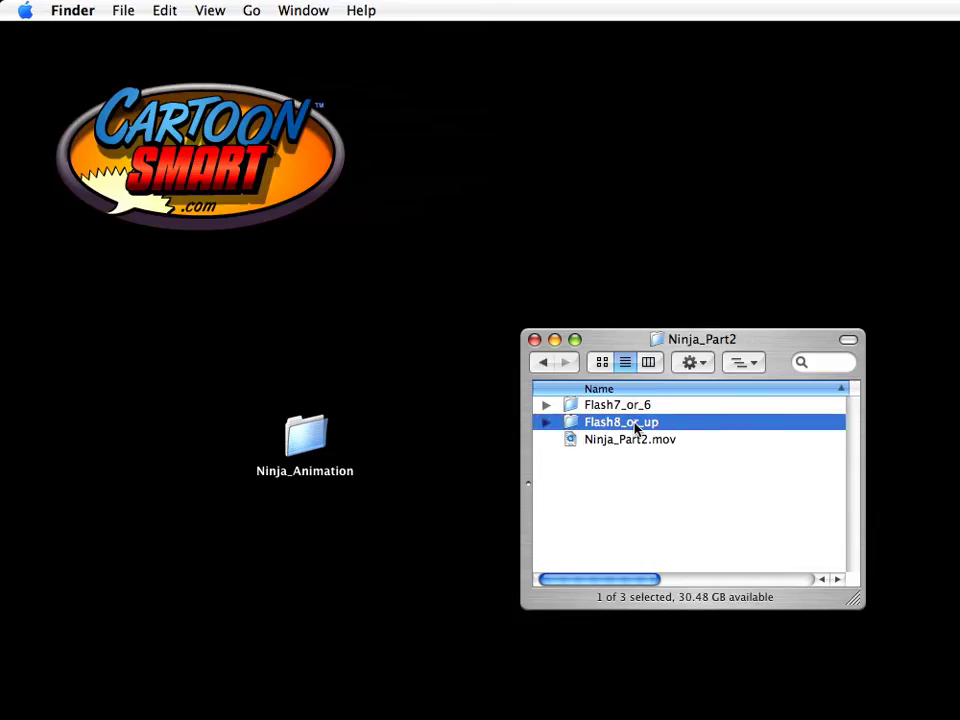
double_click(636, 425)
left_click(619, 405)
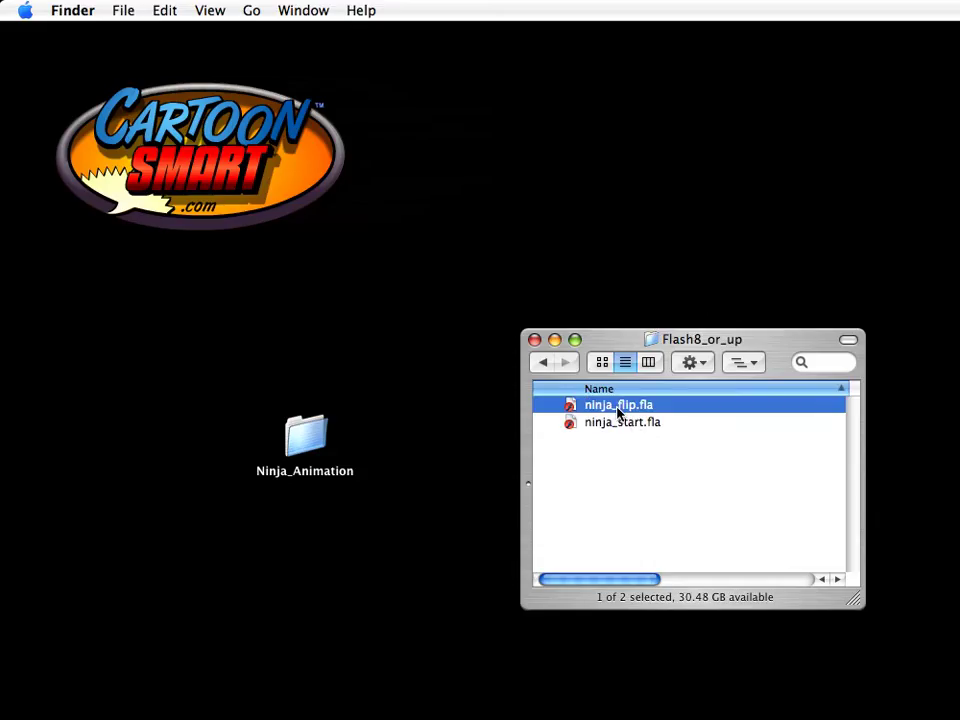
left_click(604, 424)
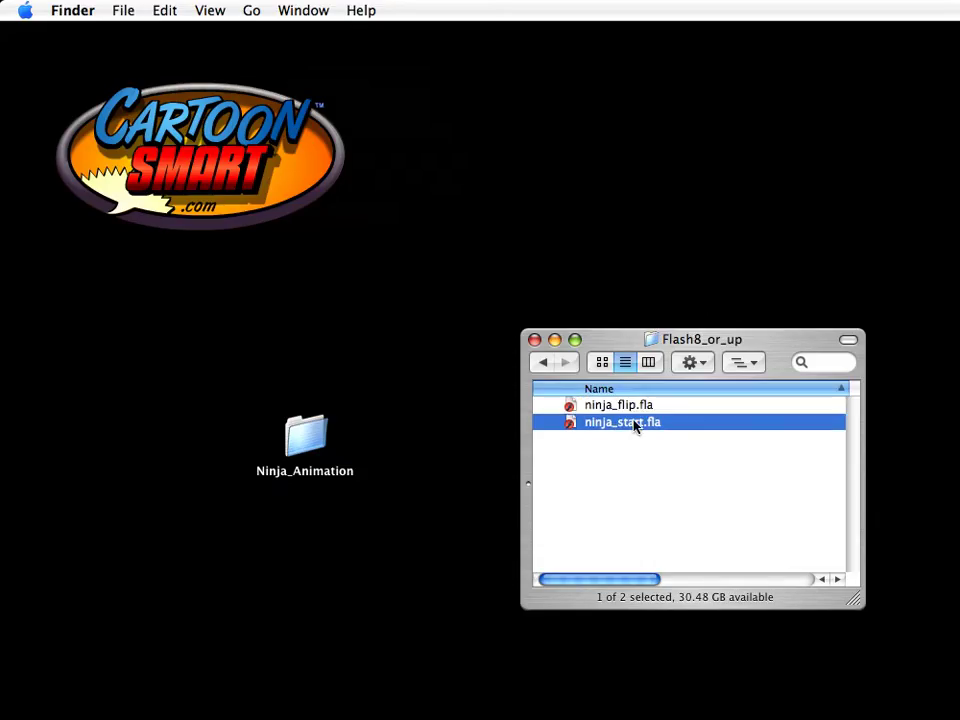
left_click(636, 406)
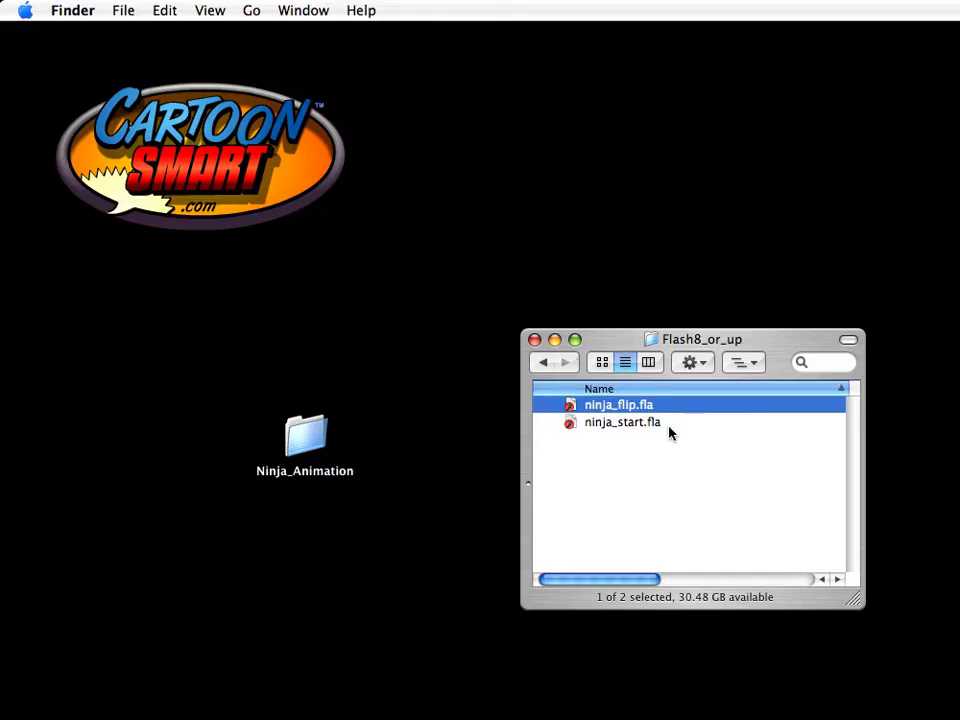
left_click(634, 428)
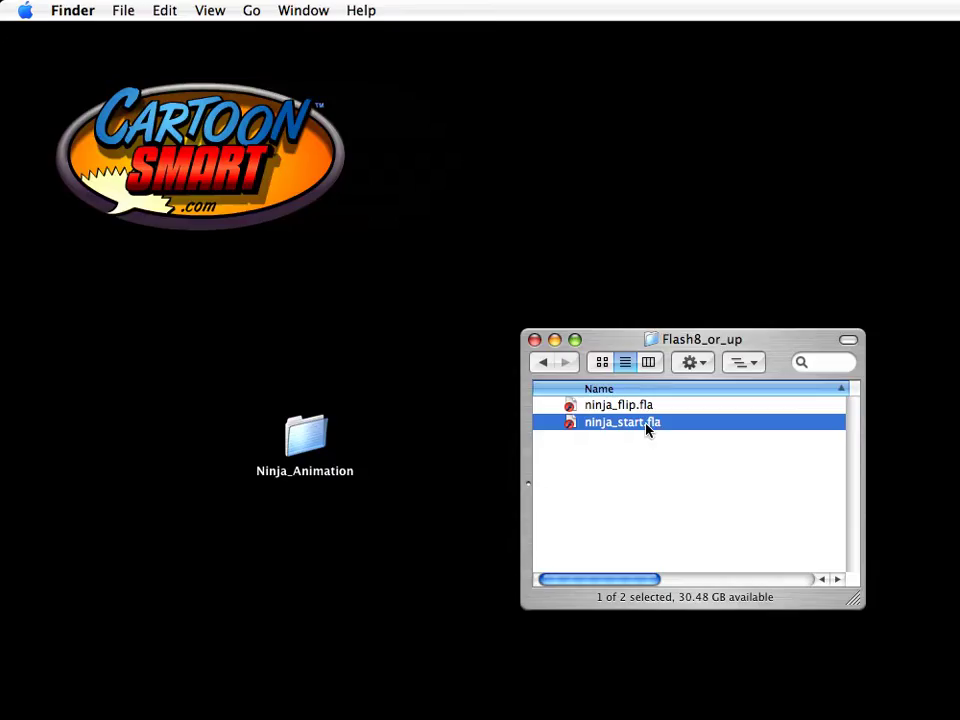
double_click(623, 409)
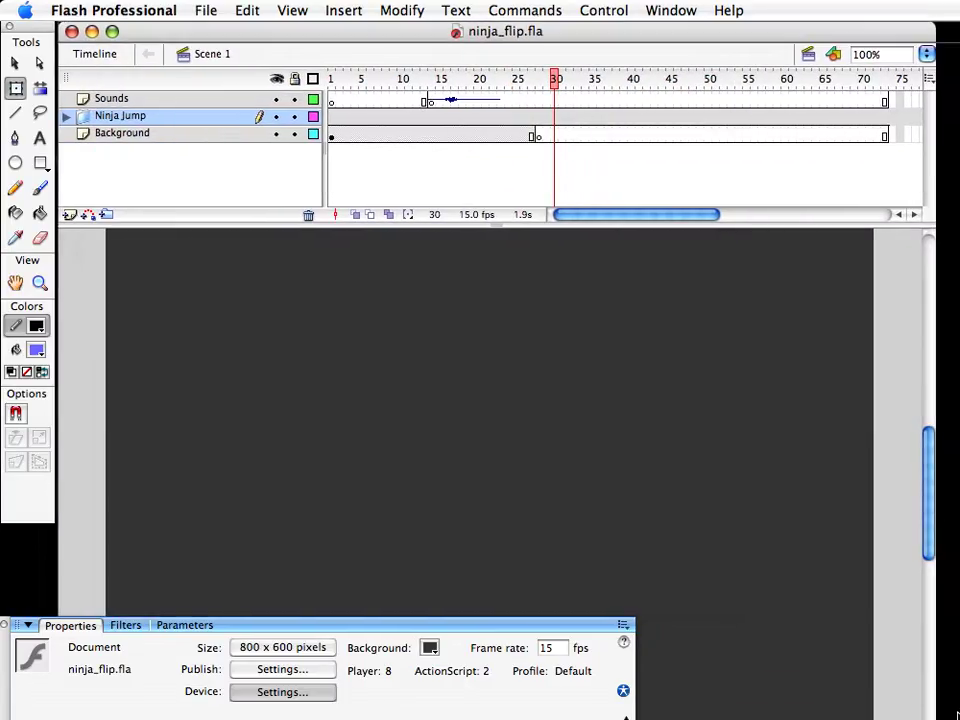
Widen the document window, bring the library into view sorted by type, and select the space_background bitmap
left_click_drag(957, 714, 959, 718)
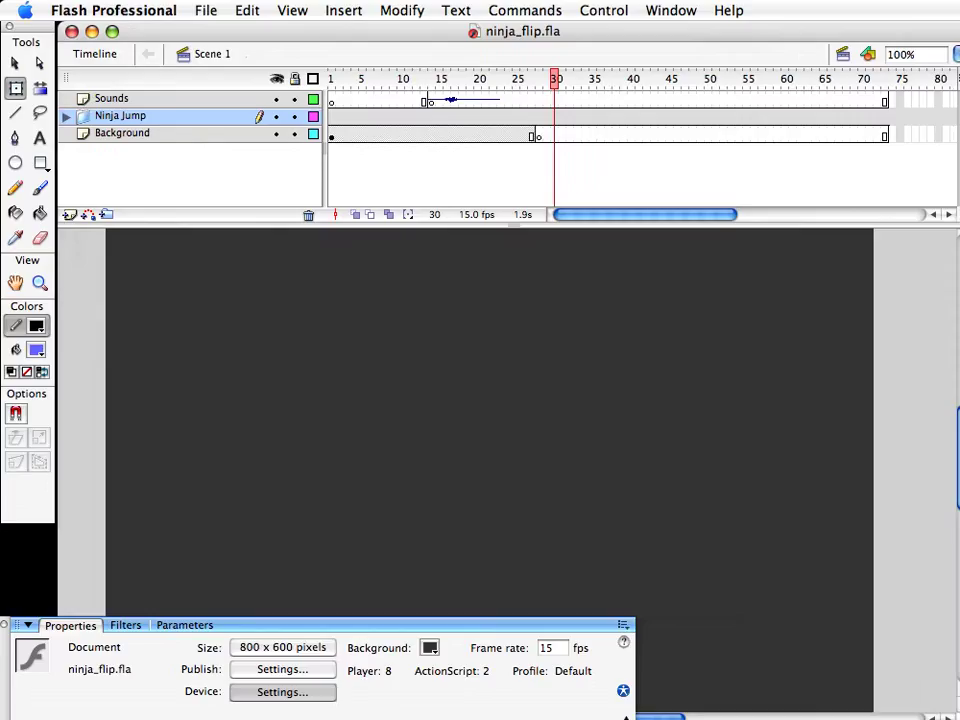
left_click_drag(959, 27, 765, 4)
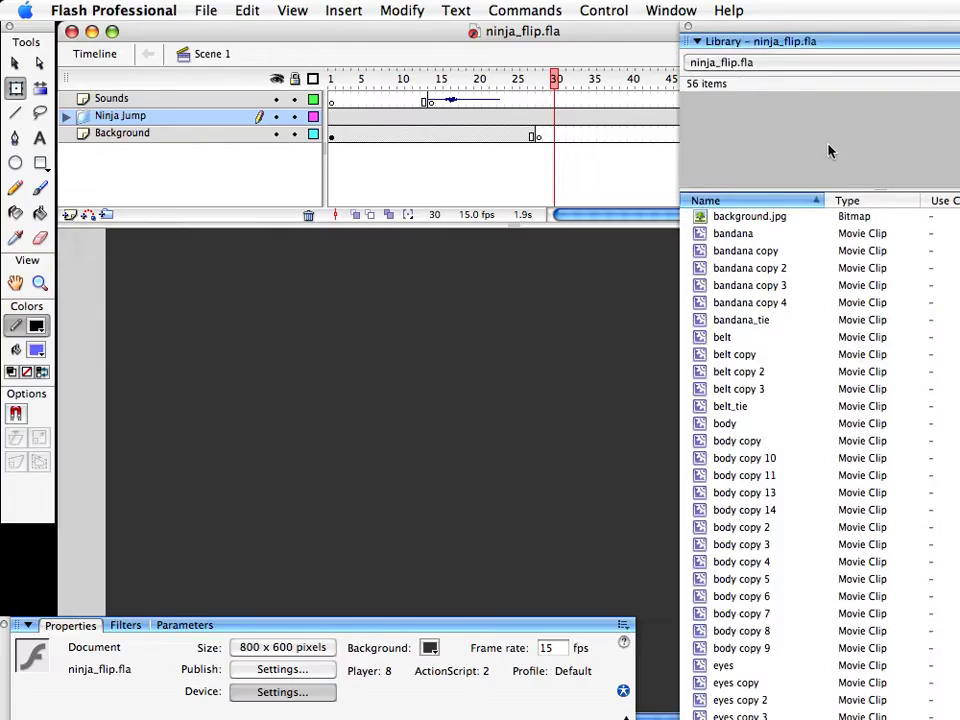
left_click(849, 204)
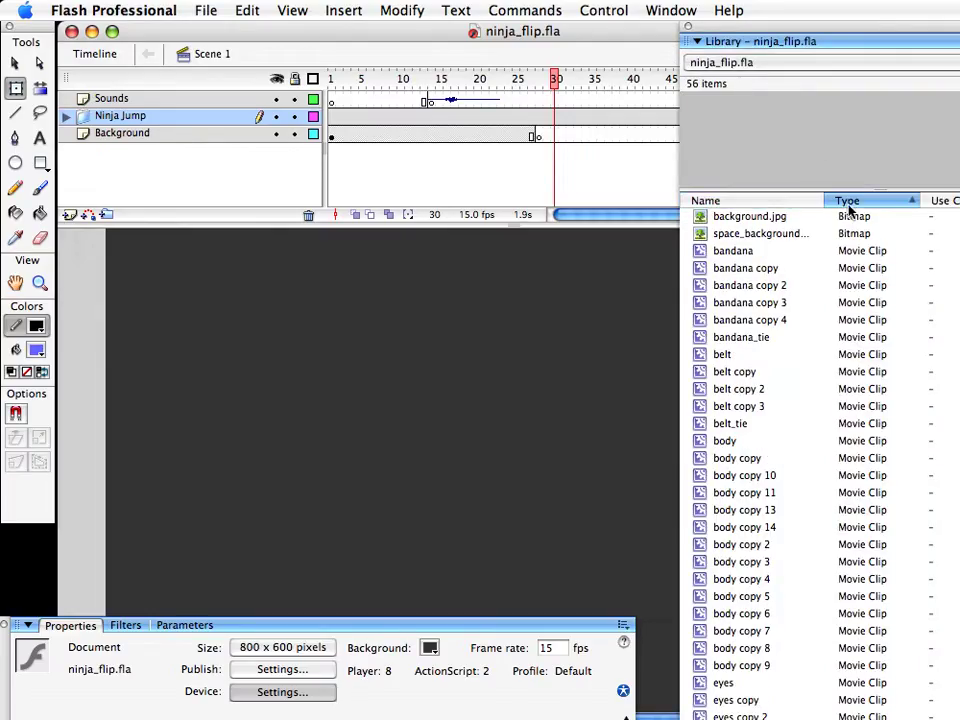
left_click(740, 236)
left_click_drag(712, 238, 763, 238)
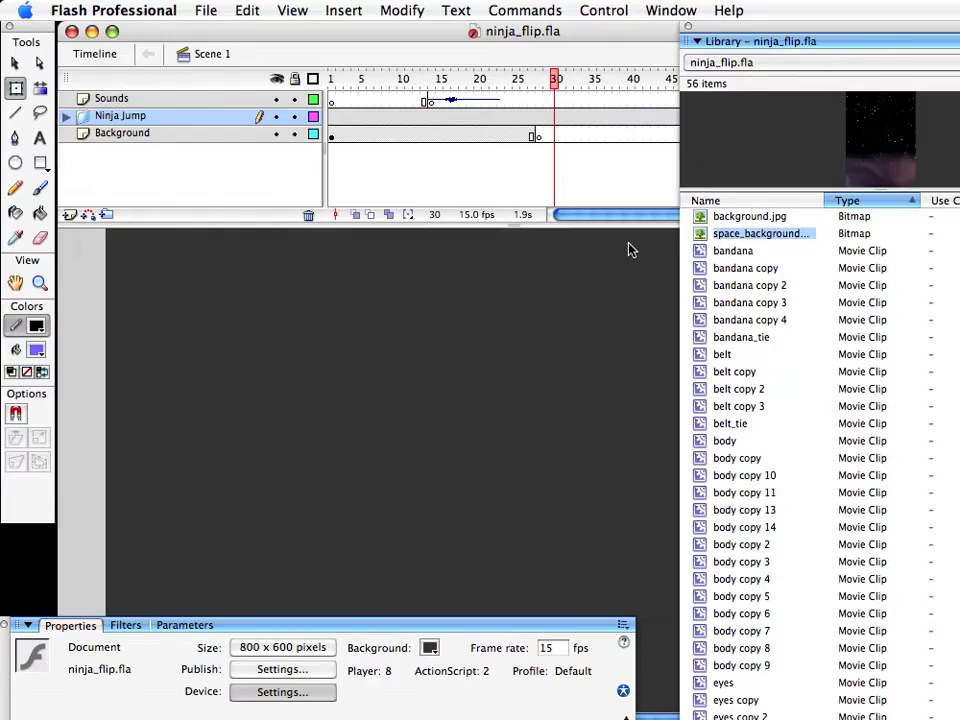
Place the space_background bitmap on the stage at frame 28 of the Background layer and close the library
left_click(540, 137)
left_click(540, 137)
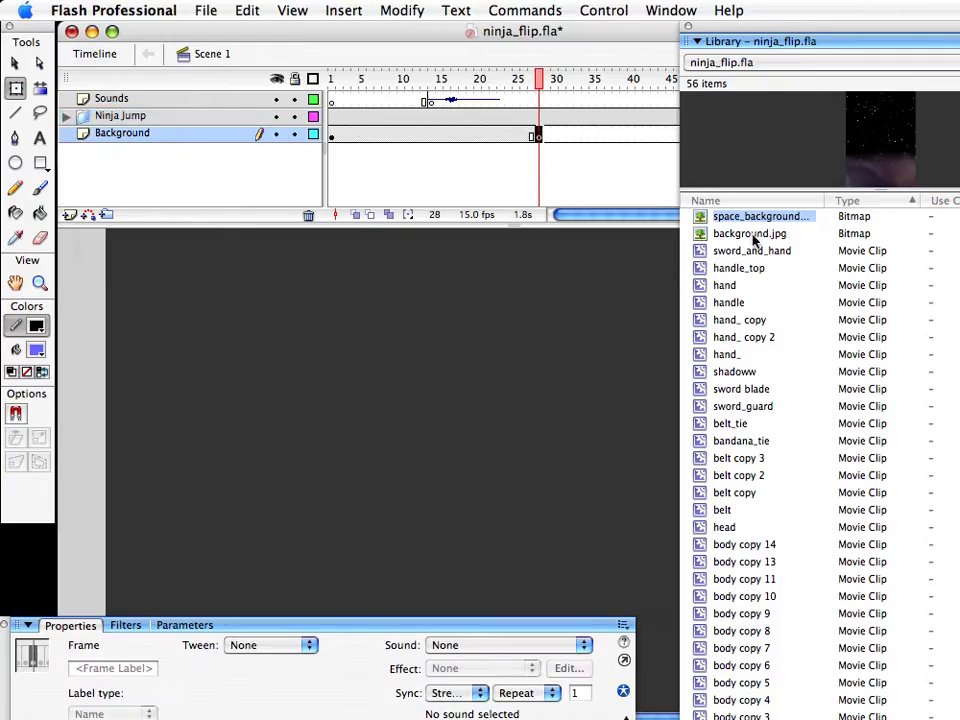
left_click_drag(752, 225, 407, 463)
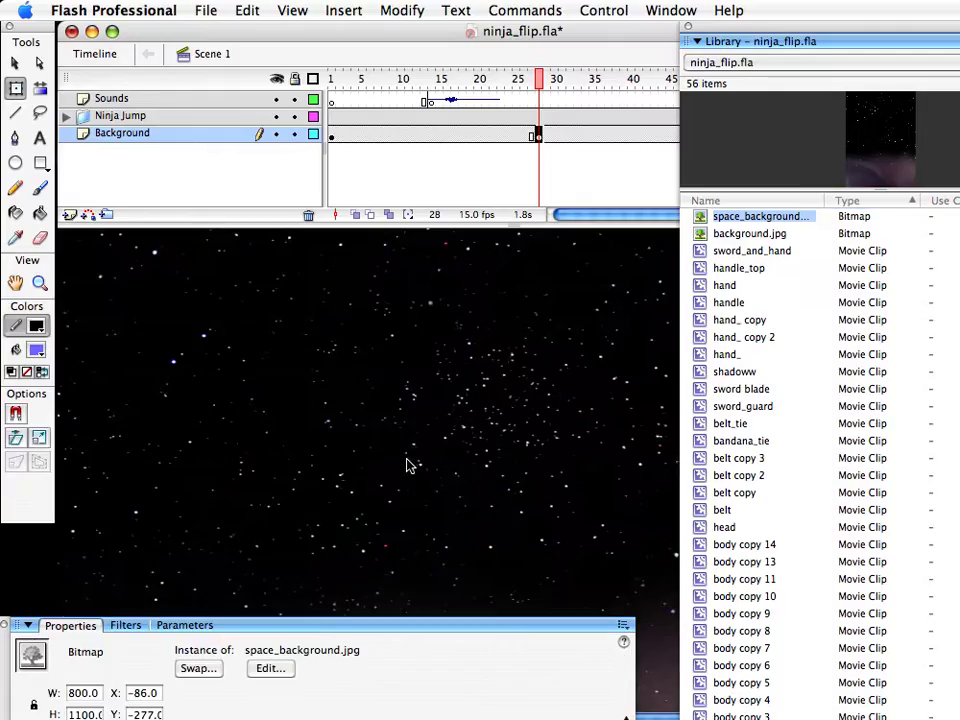
left_click(689, 27)
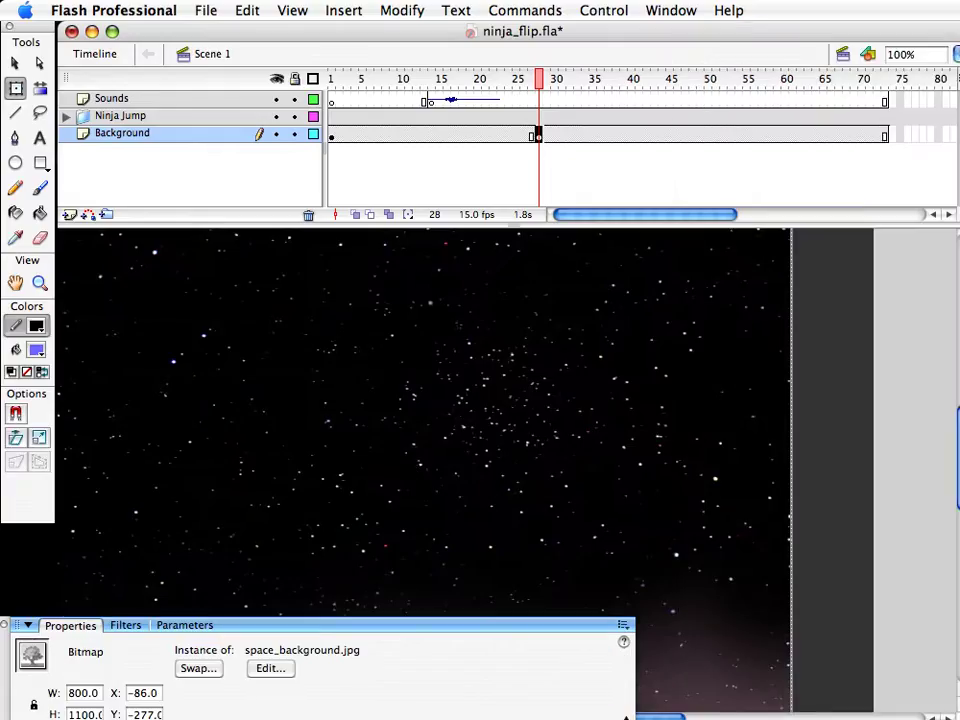
Set the magnification to 50% and roughly align the bitmap's lower edge with the stage, at about X 2, Y -498
left_click_drag(354, 356, 634, 448)
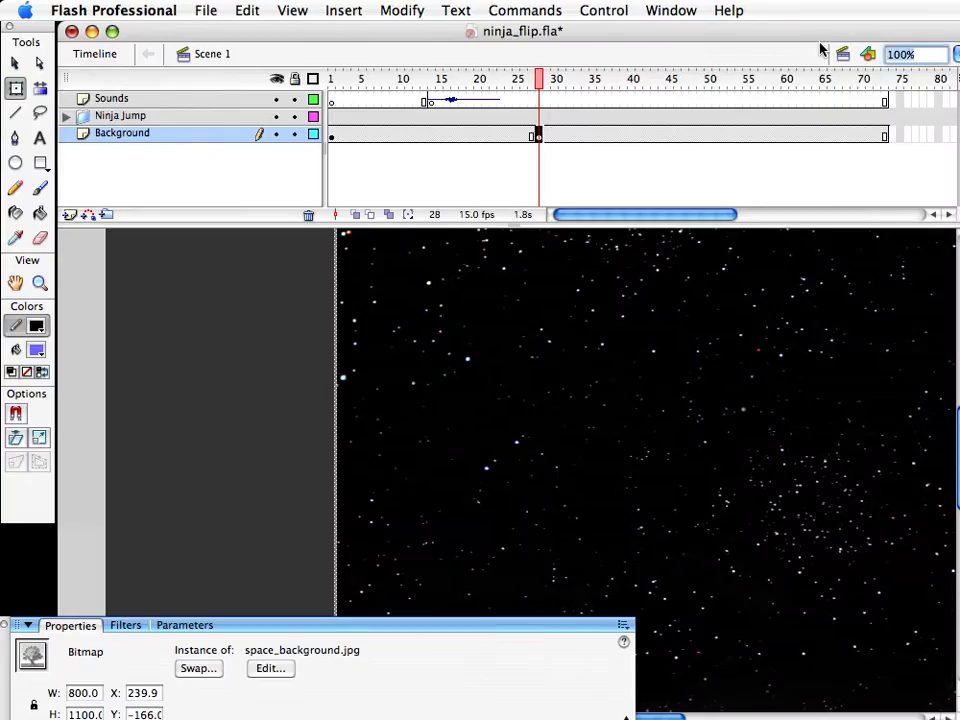
type("50")
key("Return")
left_click(894, 435)
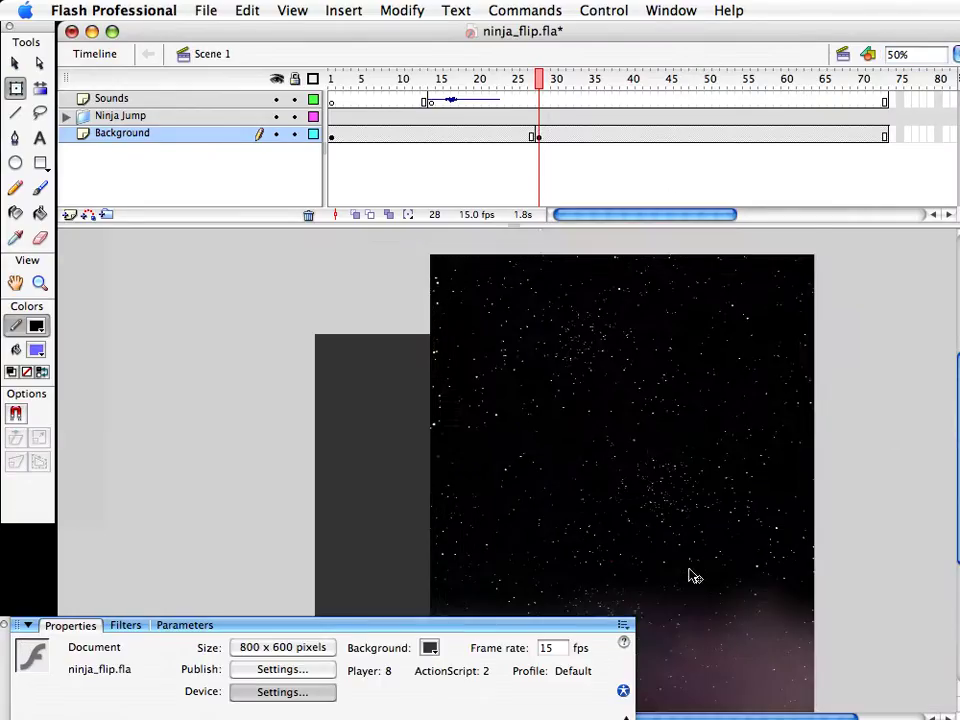
scroll(689, 570, "down", 4)
left_click_drag(674, 565, 598, 457)
scroll(610, 480, "up", 2)
left_click_drag(627, 543, 531, 467)
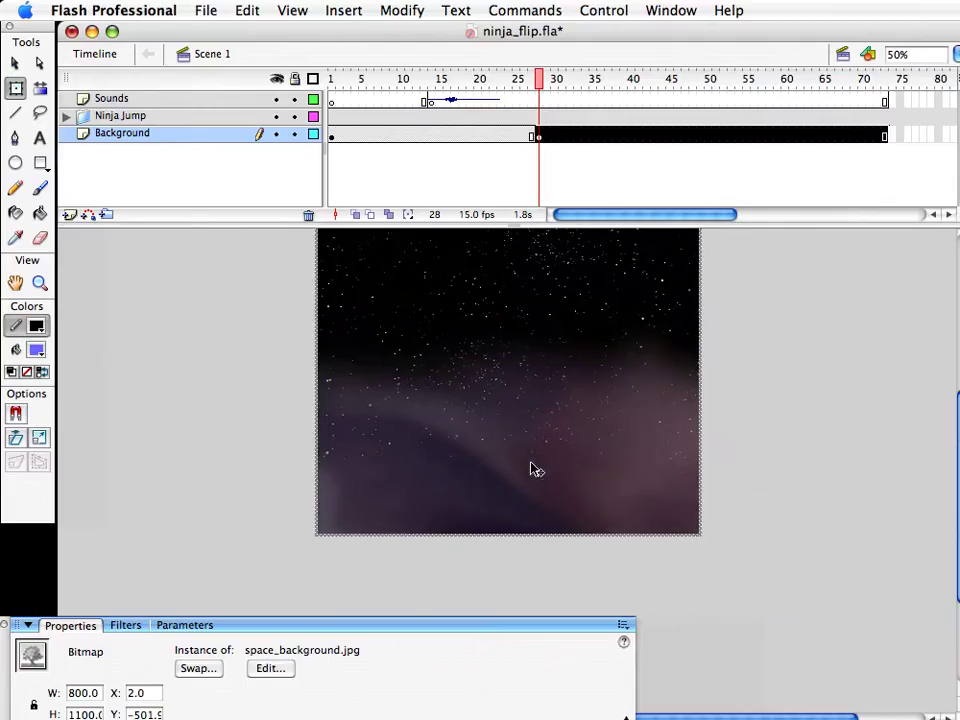
key("Left")
key("Down")
key("Down")
key("Right")
left_click(751, 514)
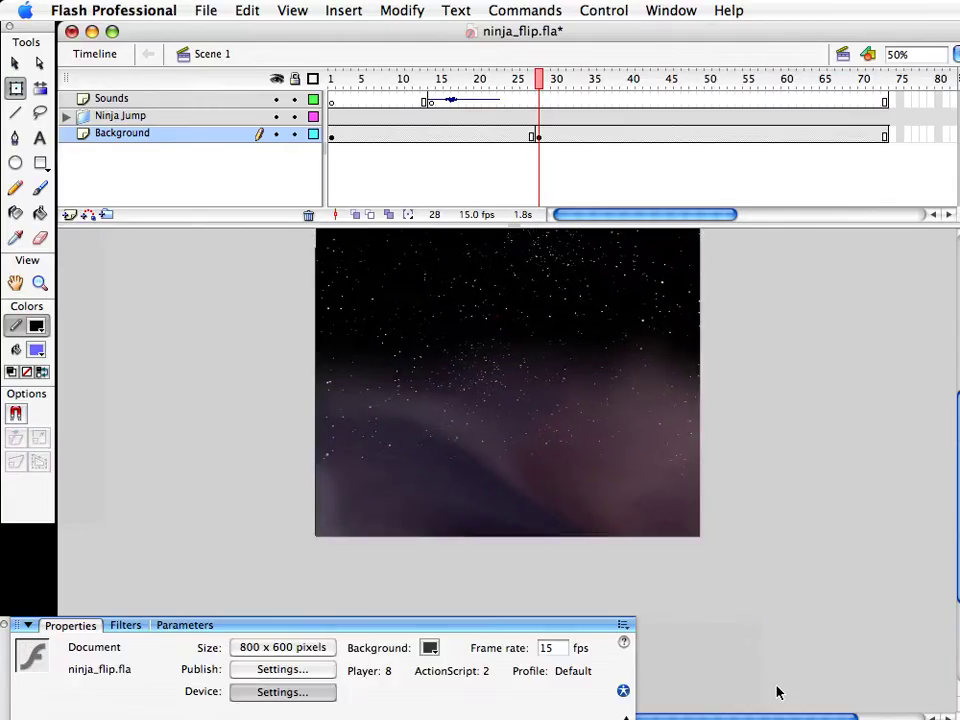
Set the space background bitmap's position to exactly X 0 and Y -500
left_click(422, 448)
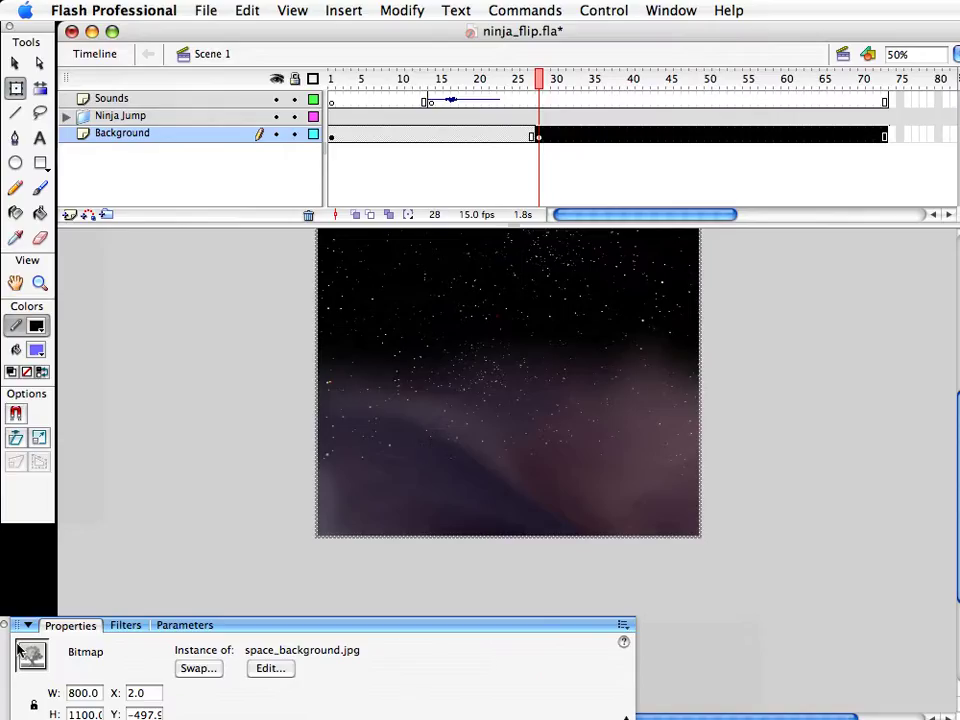
left_click(140, 683)
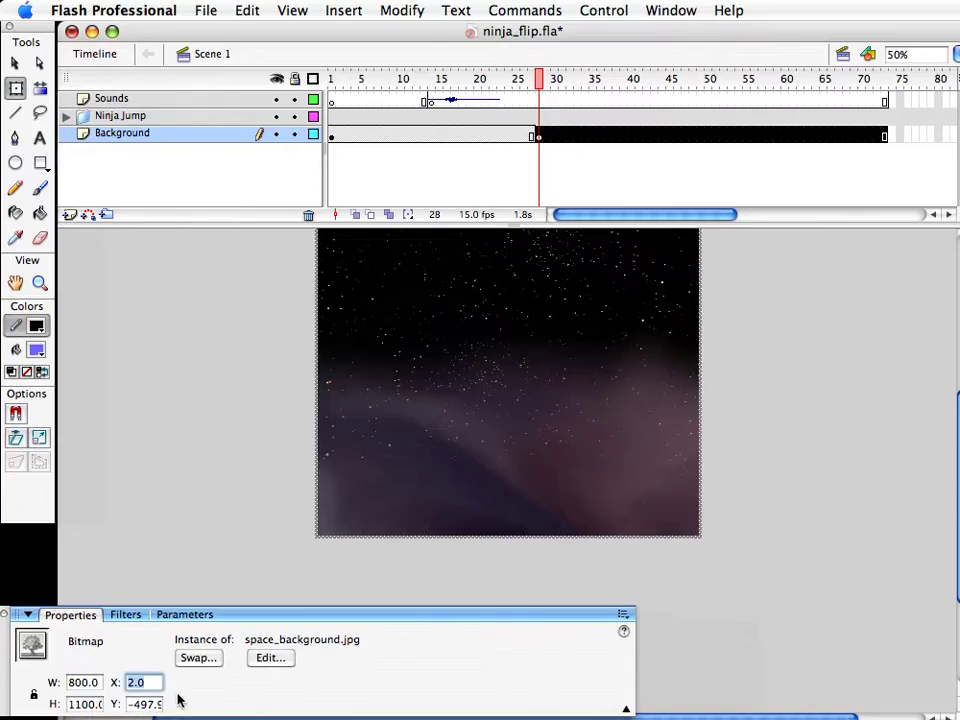
type("0")
key("Tab")
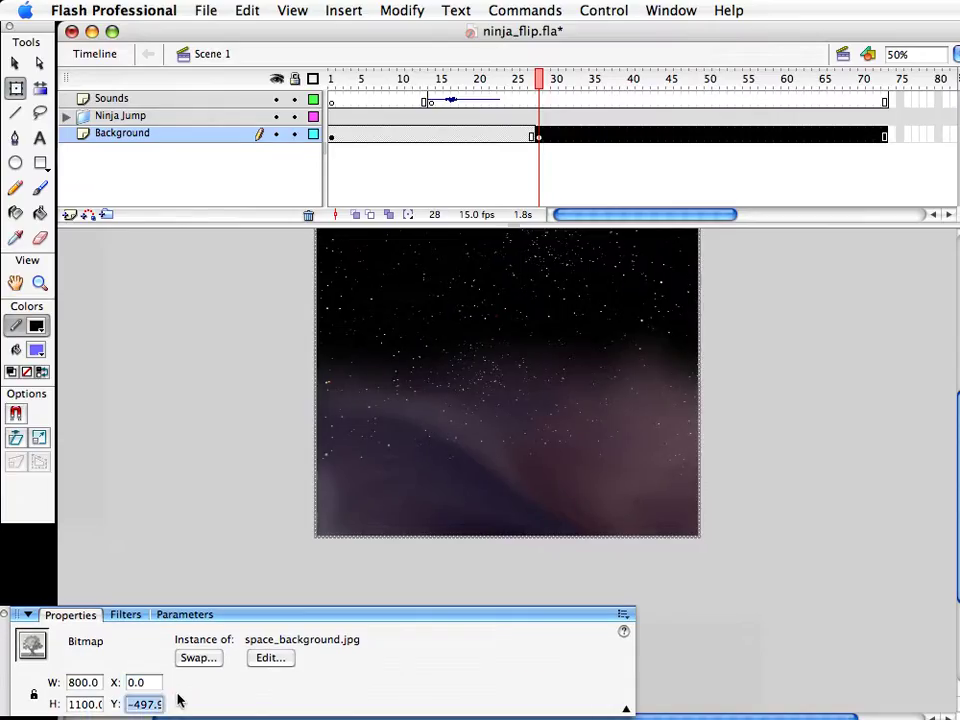
type("-500")
key("Tab")
left_click(244, 476)
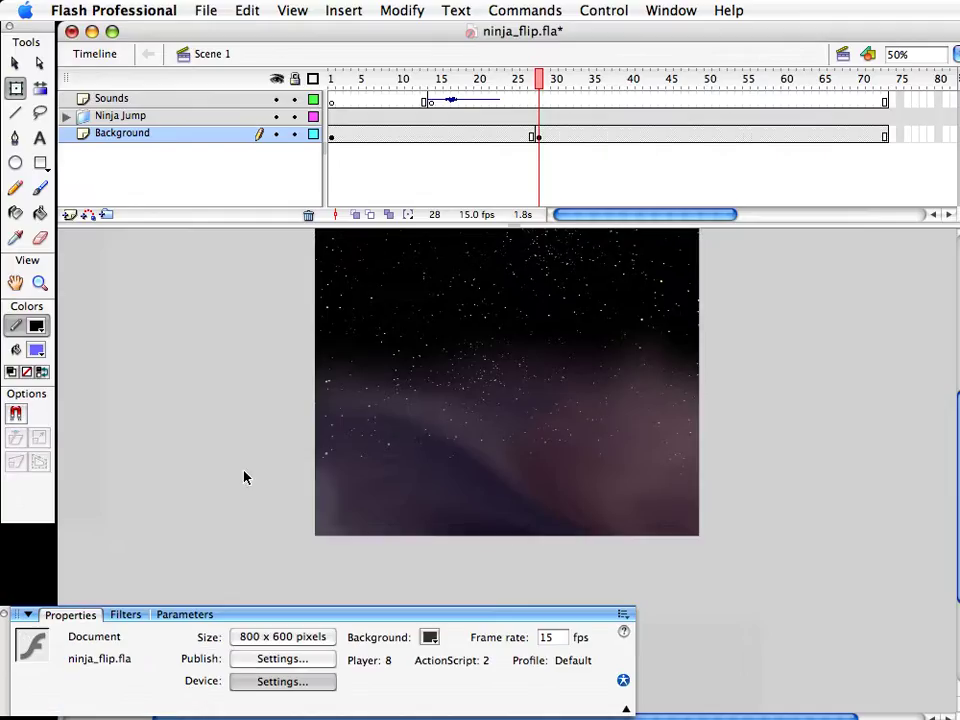
Convert the bitmap to a movie clip symbol named "space background" and save the file
left_click(343, 454)
left_click(403, 10)
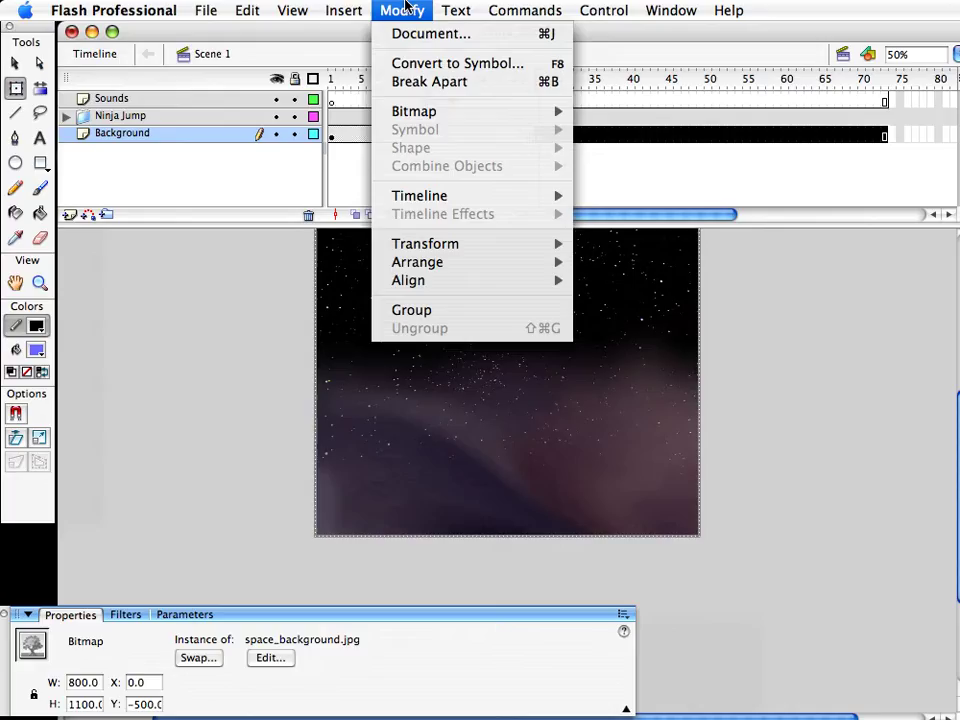
left_click(404, 66)
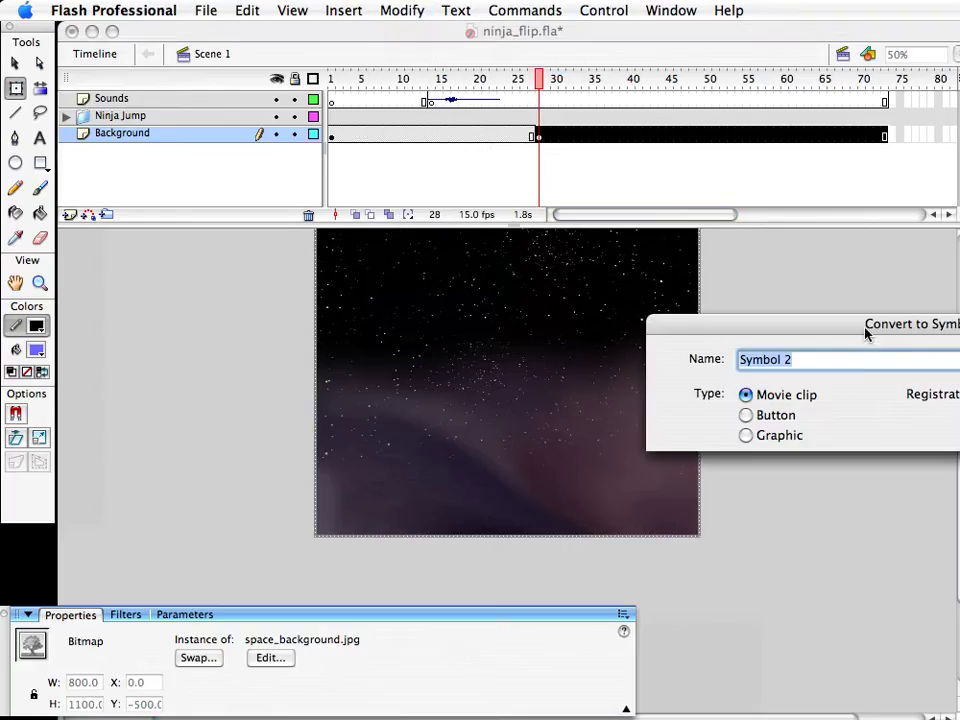
left_click_drag(866, 333, 396, 465)
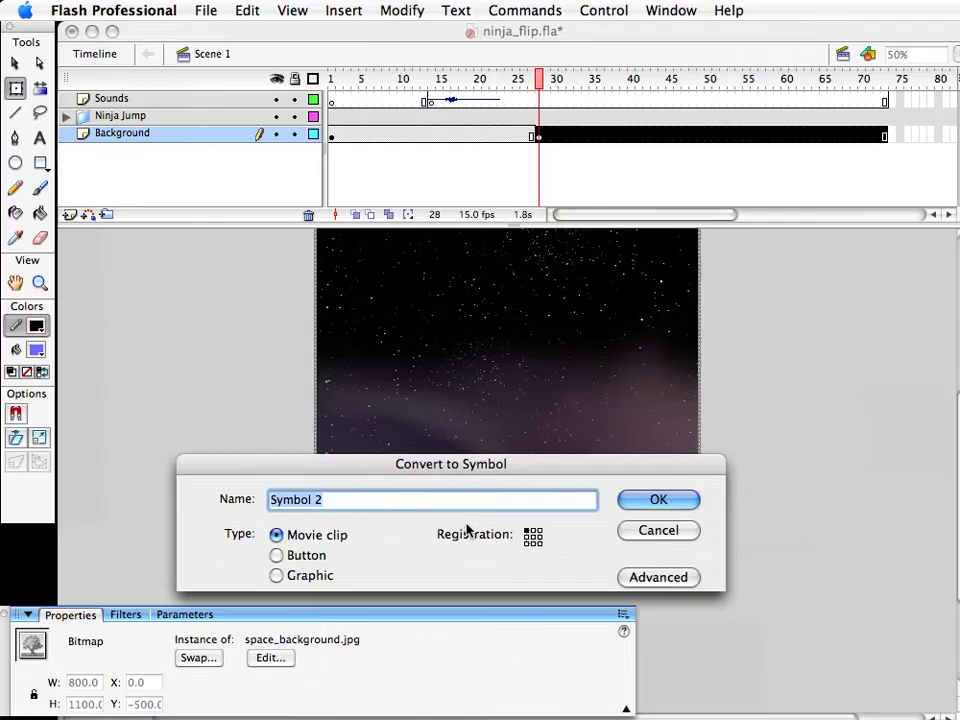
type("space")
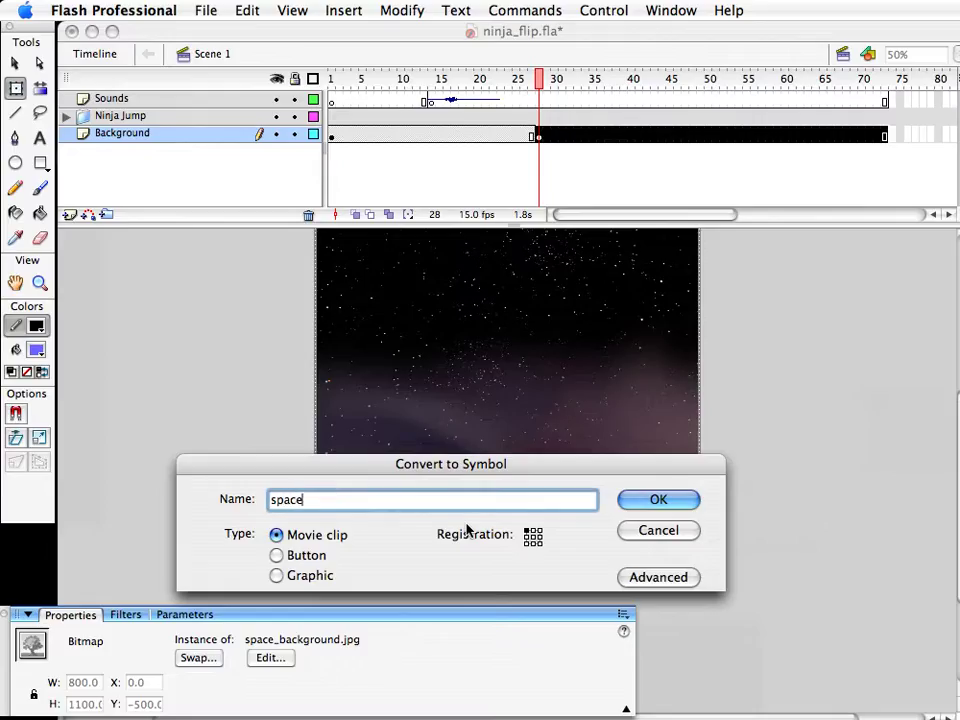
type(" background")
key("Return")
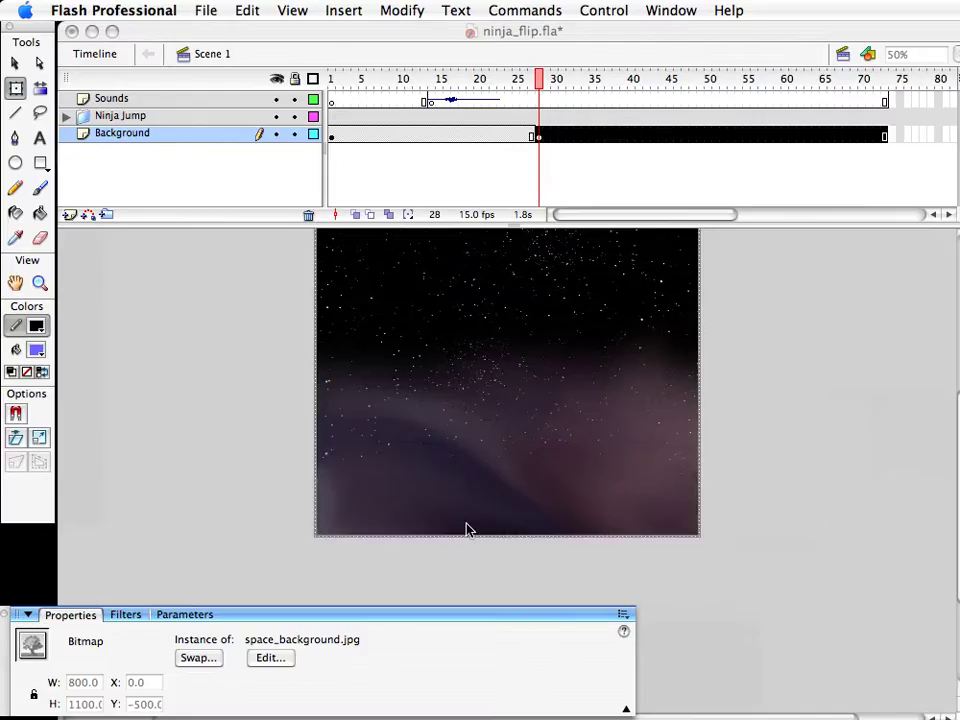
key("super+s")
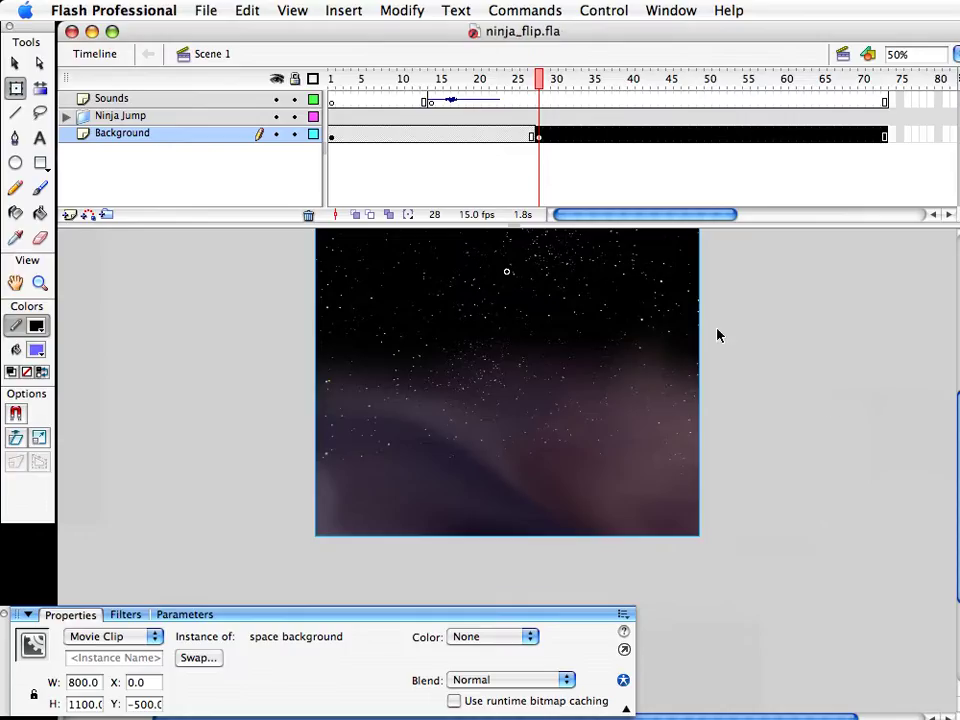
Scrub the timeline to examine the backgrounds before frame 28 and the space background clip between frames 28 and 32
scroll(714, 432, "up", 5)
scroll(714, 432, "down", 2)
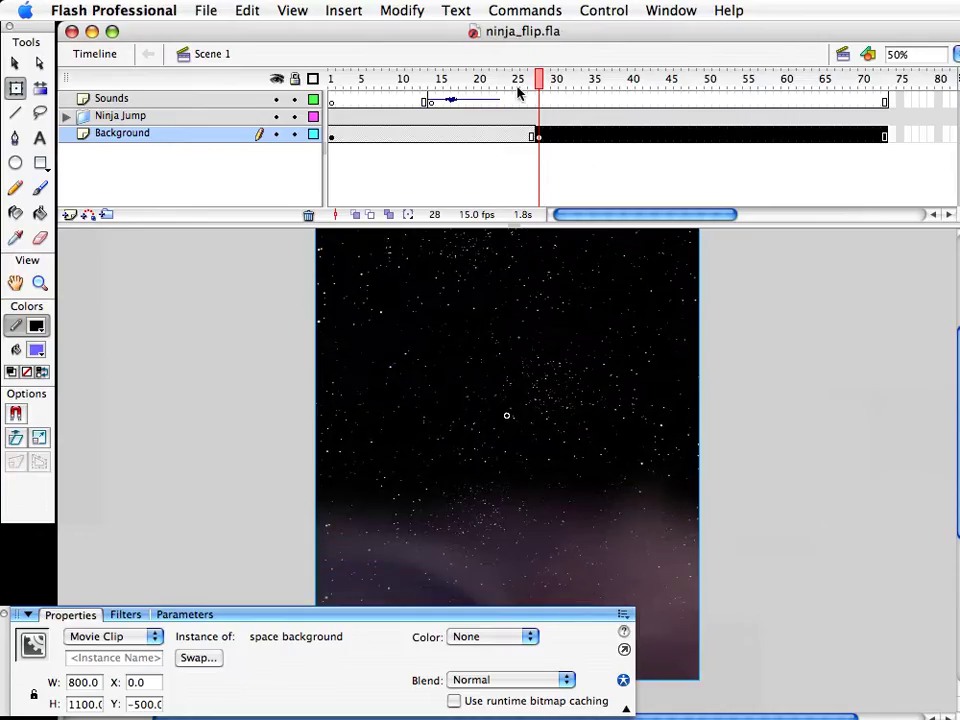
left_click_drag(372, 80, 468, 131)
scroll(506, 458, "down", 2)
left_click_drag(474, 78, 570, 82)
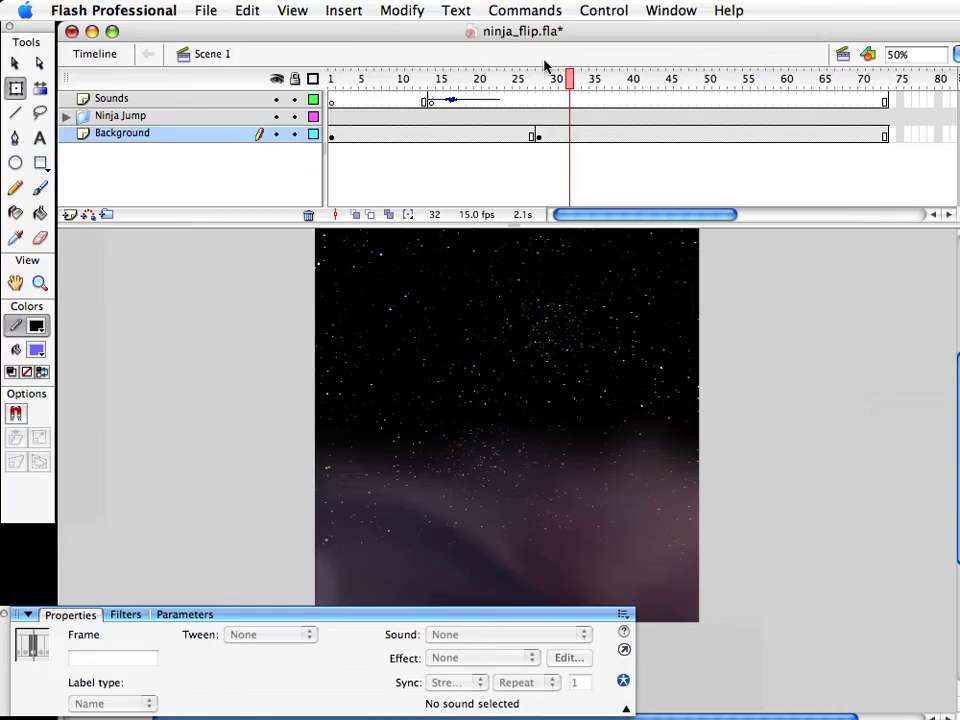
left_click(535, 381)
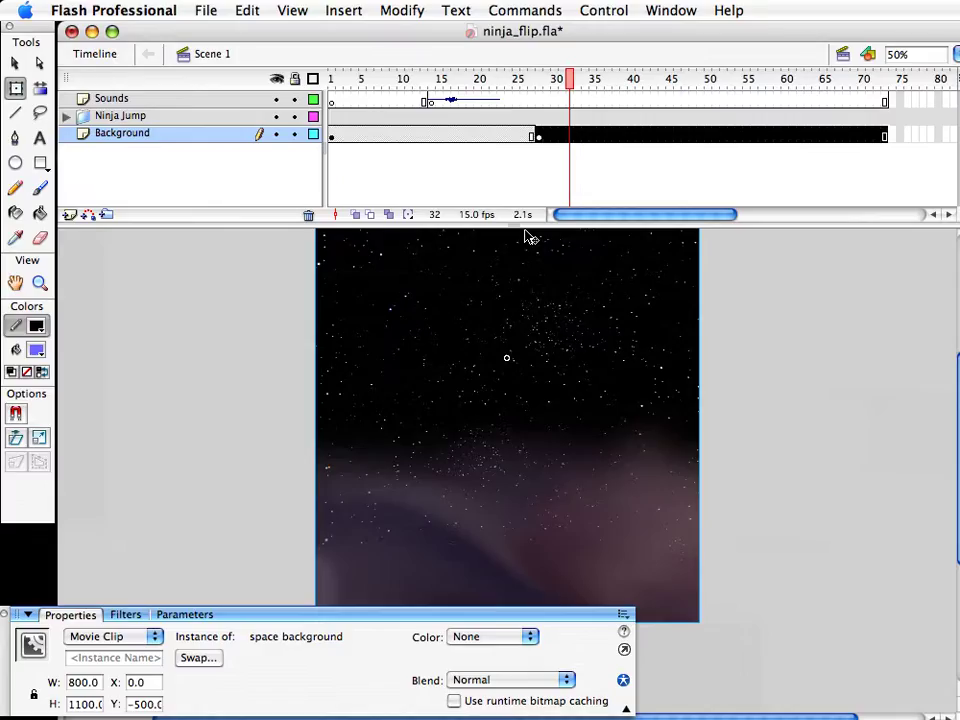
left_click(563, 80)
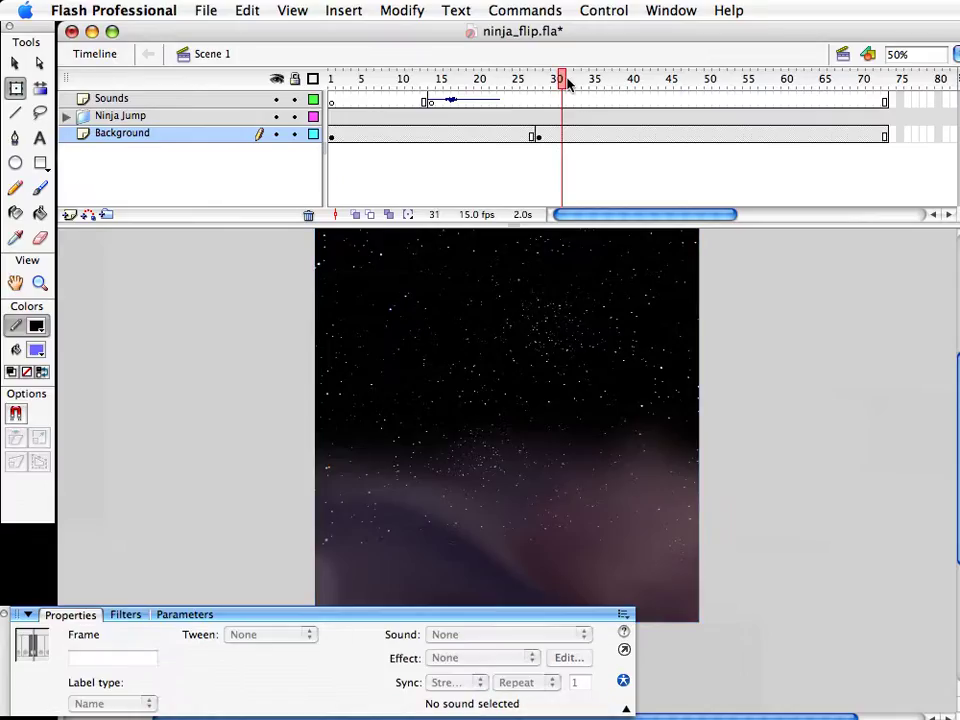
left_click_drag(563, 80, 540, 80)
left_click(566, 371)
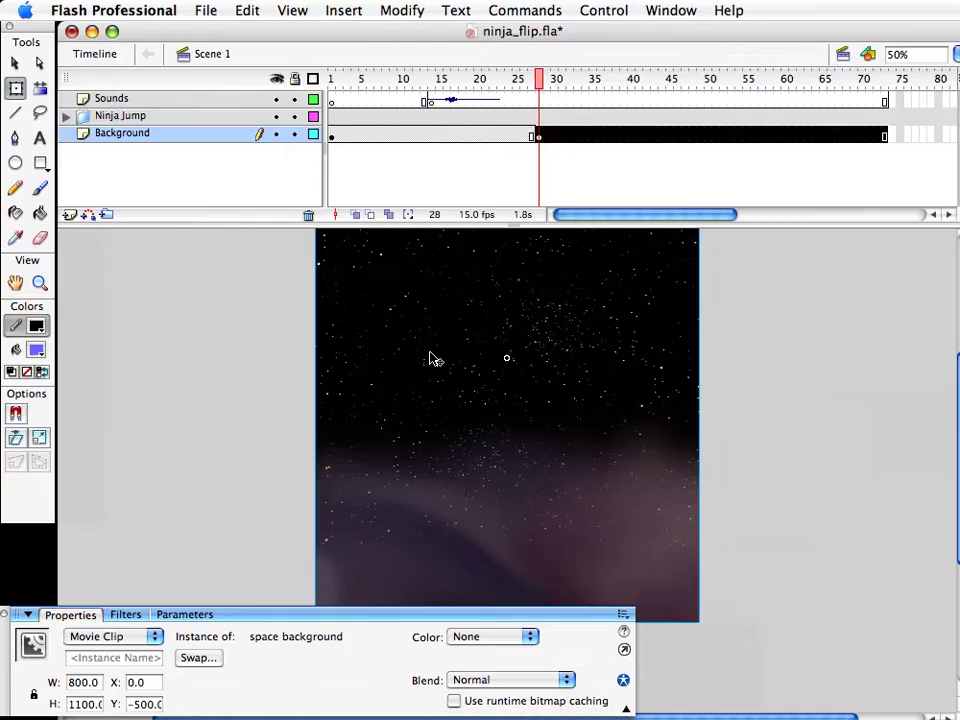
left_click(568, 178)
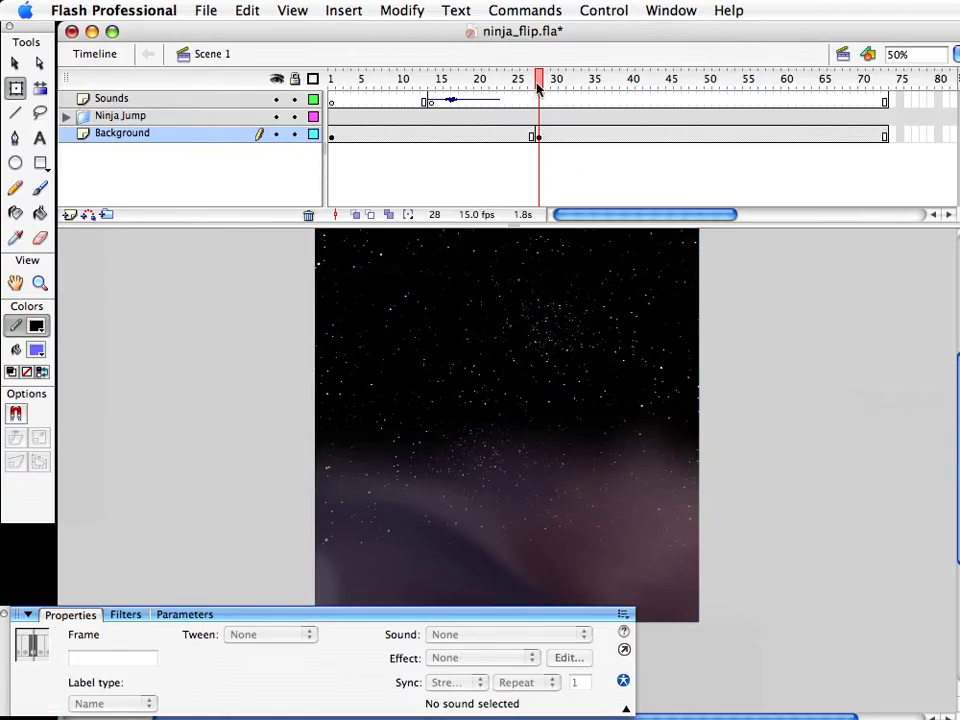
mouse_move(538, 85)
left_mouse_down()
mouse_move(500, 84)
mouse_move(539, 84)
left_mouse_up()
Insert a keyframe at frame 32 of the Background layer and check the frames before it
left_click(570, 137)
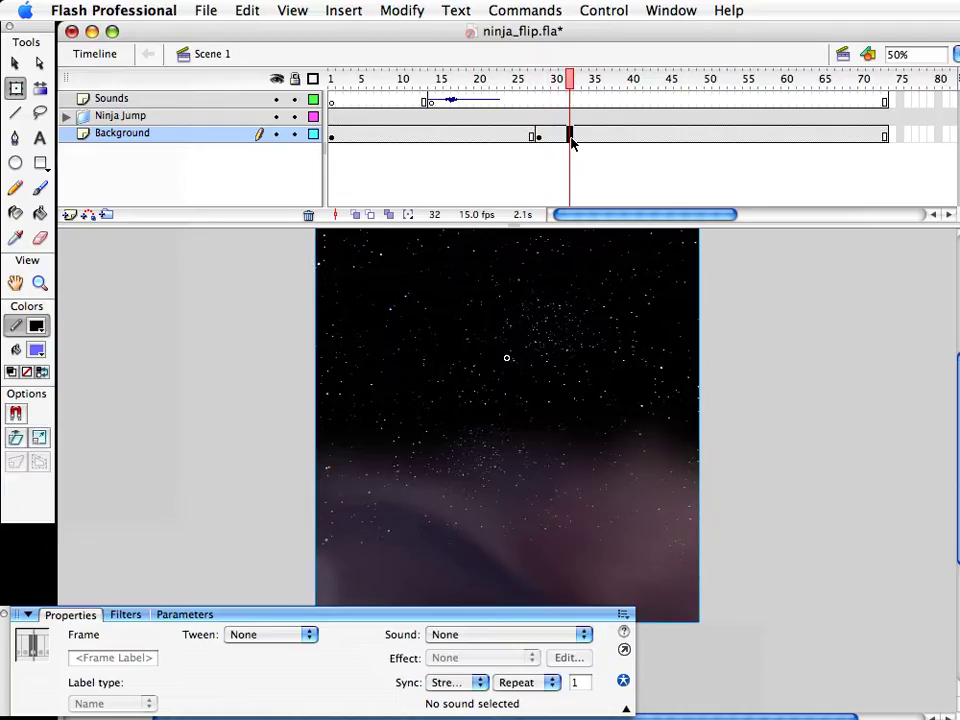
key("F6")
mouse_move(556, 80)
left_mouse_down()
mouse_move(535, 88)
mouse_move(553, 86)
left_mouse_up()
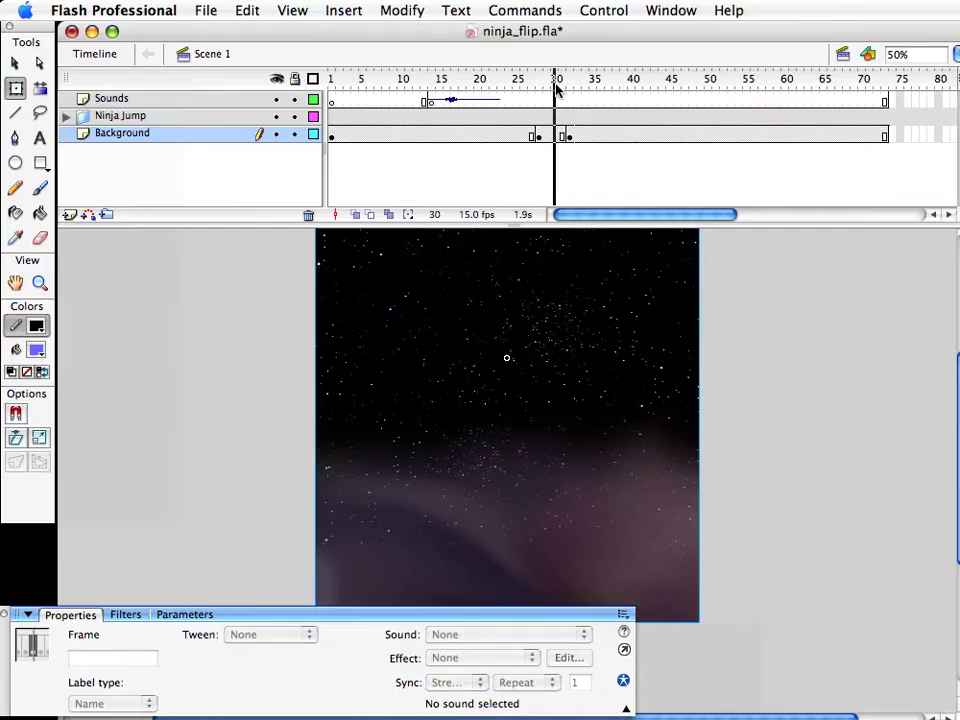
left_click(570, 139)
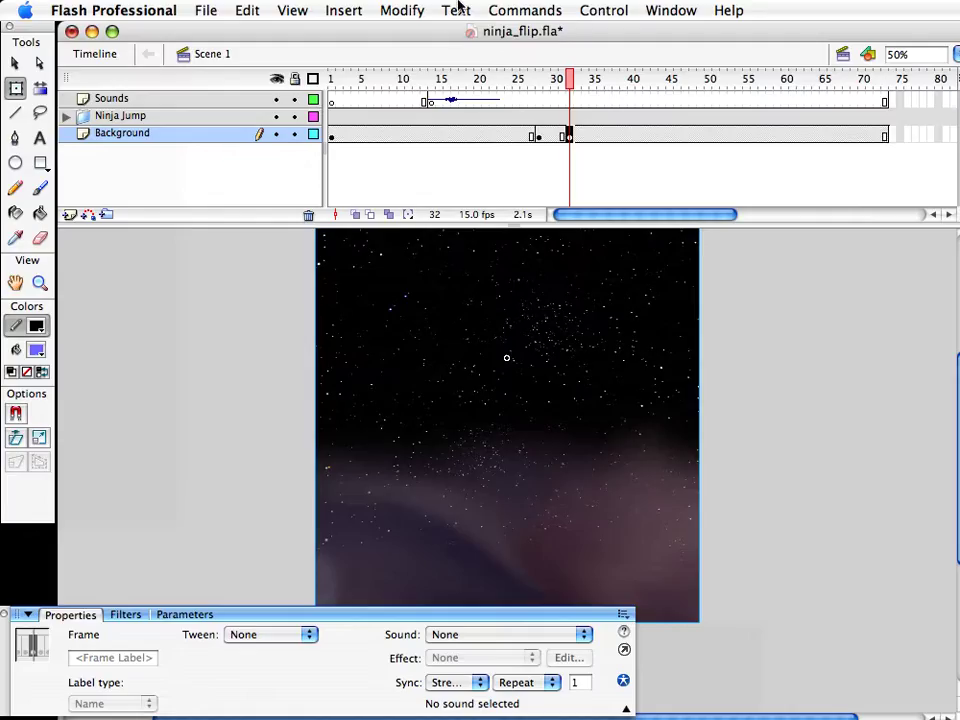
Insert a keyframe at frame 36 of the Background layer and move the space background down to about Y 16
left_click(601, 136)
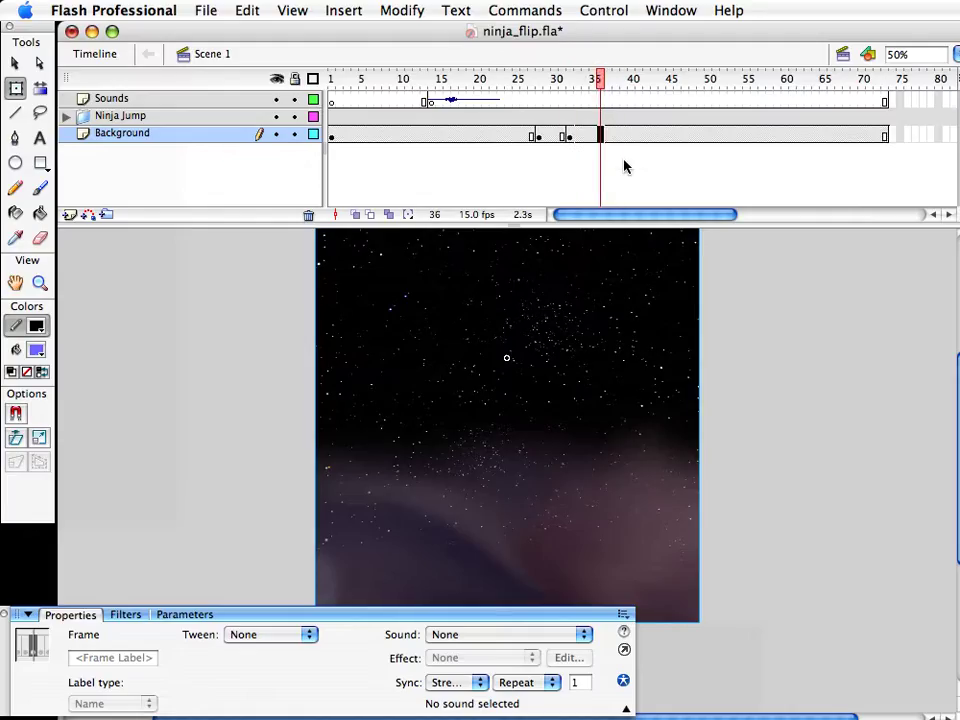
key("F6")
left_click_drag(539, 278, 545, 419)
left_click_drag(546, 344, 546, 426)
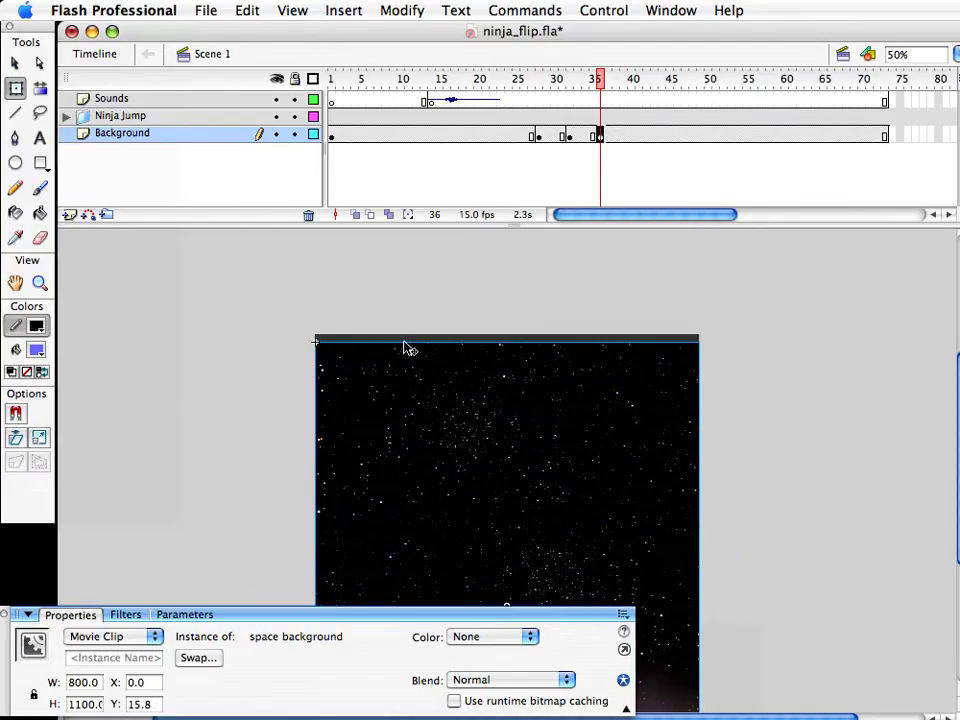
Nudge the space background up until its upper edge lines up with the stage's upper edge, at about Y 0
key("Up")
key("Up")
key("Up")
key("Up")
key("Up")
key("Up")
key("Up")
key("Up")
key("Up")
key("Up")
key("Up")
key("Up")
key("Up")
key("Up")
key("Up")
key("Up")
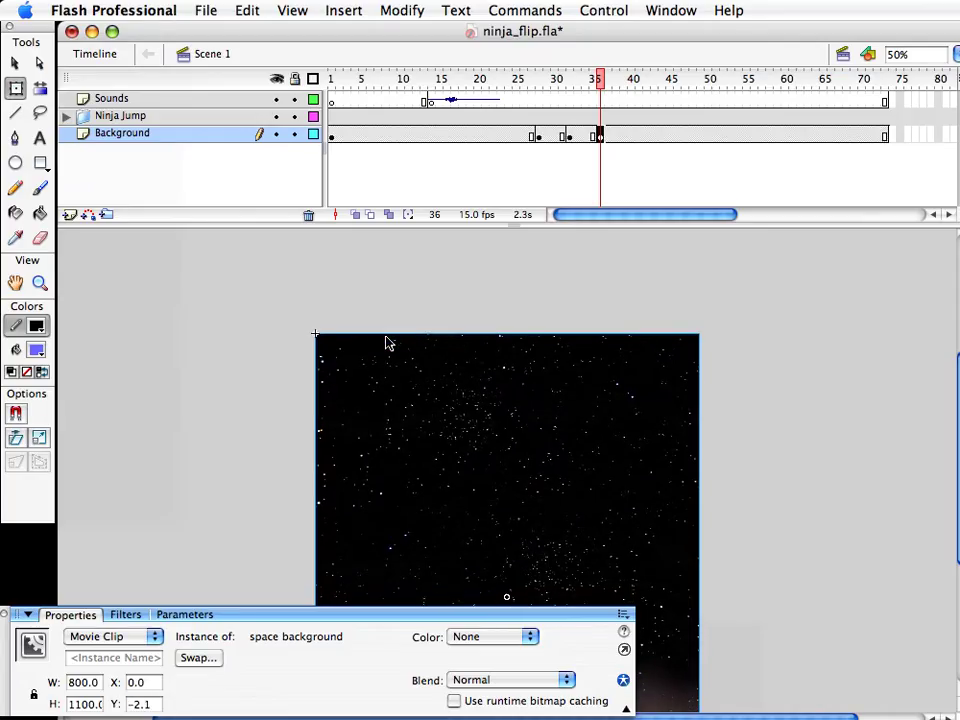
Create a motion tween on the Background layer between frames 32 and 36 and preview the movement
left_click(584, 137)
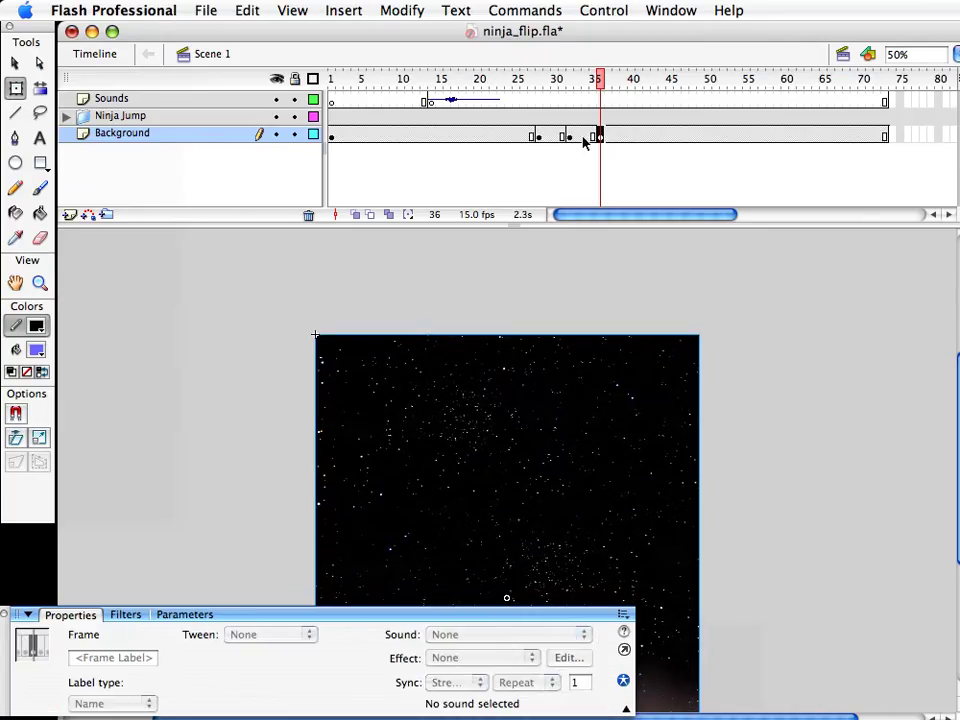
right_click(587, 138)
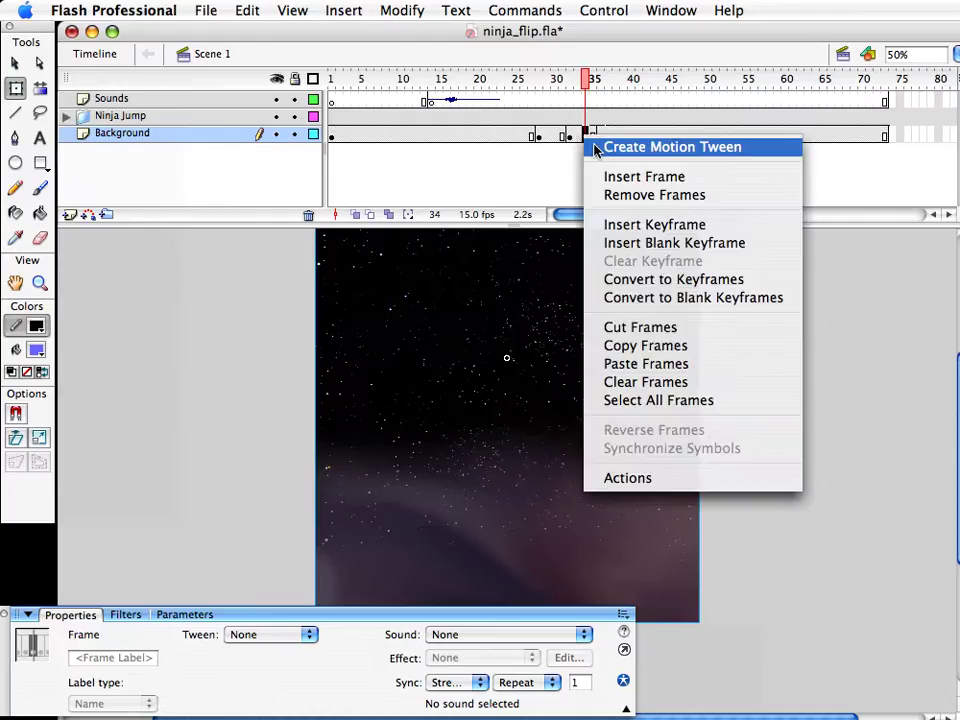
left_click(596, 148)
left_click_drag(580, 80, 595, 86)
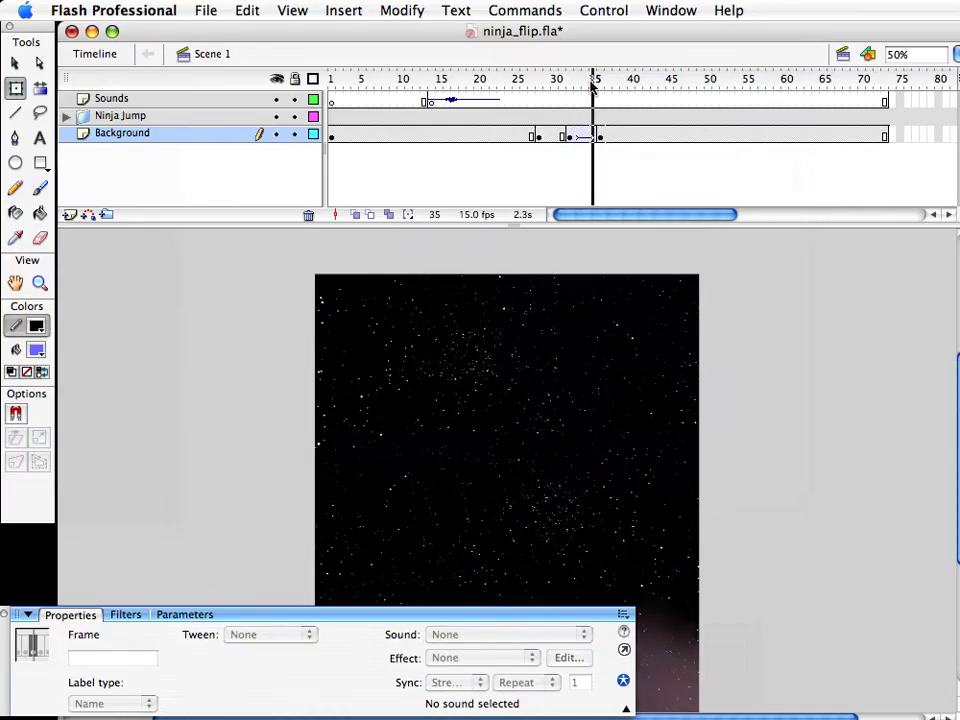
Set the easing of the Background motion tween starting at frame 32 to 100 out and preview it
left_click(604, 139)
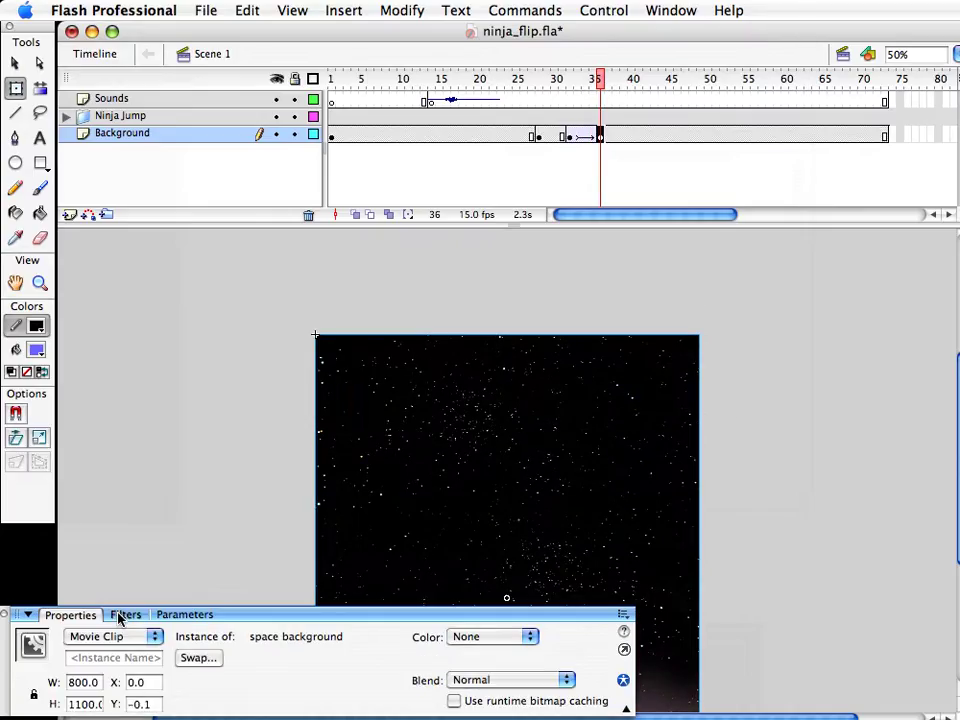
left_click(586, 140)
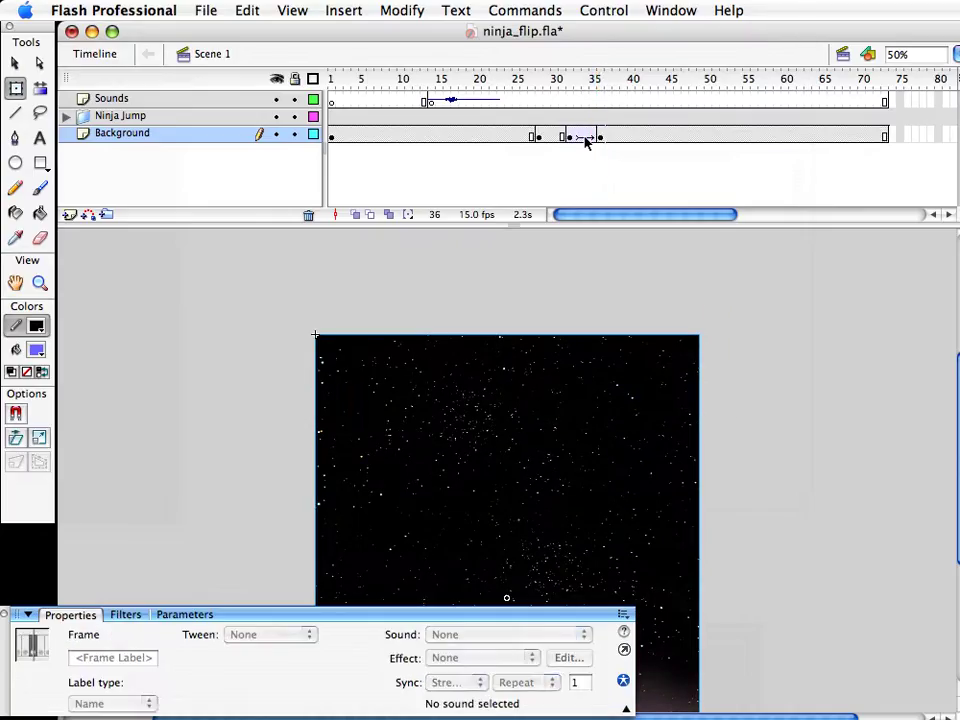
left_click(585, 137)
left_click_drag(268, 658, 266, 596)
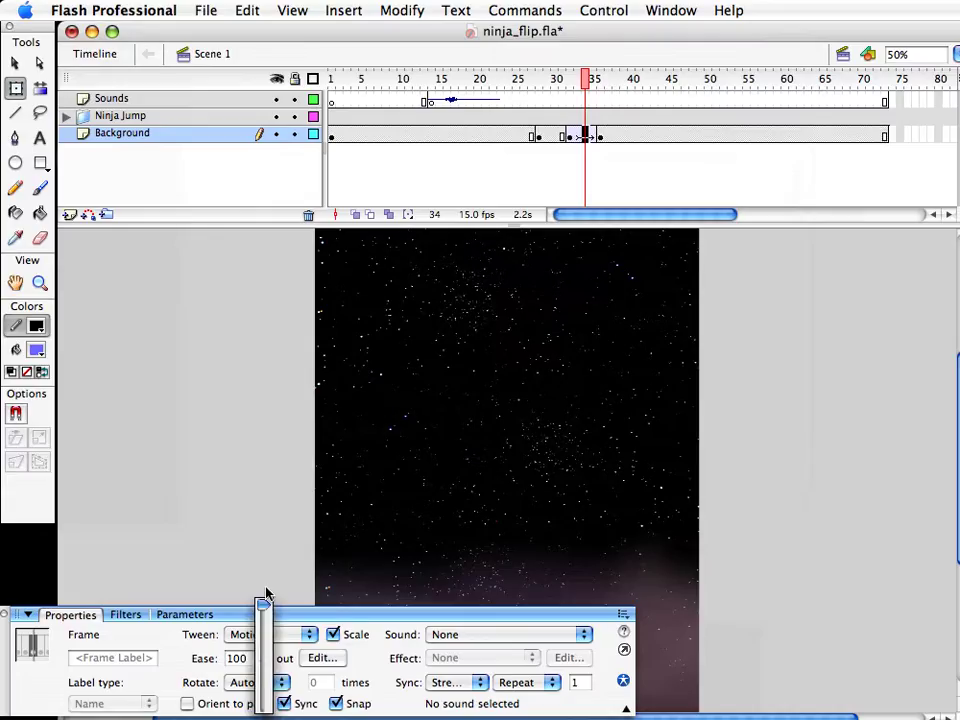
mouse_move(585, 82)
left_mouse_down()
mouse_move(577, 88)
mouse_move(594, 90)
left_mouse_up()
Move the tween's end keyframe on the Background layer from frame 36 to frame 37
left_click(601, 136)
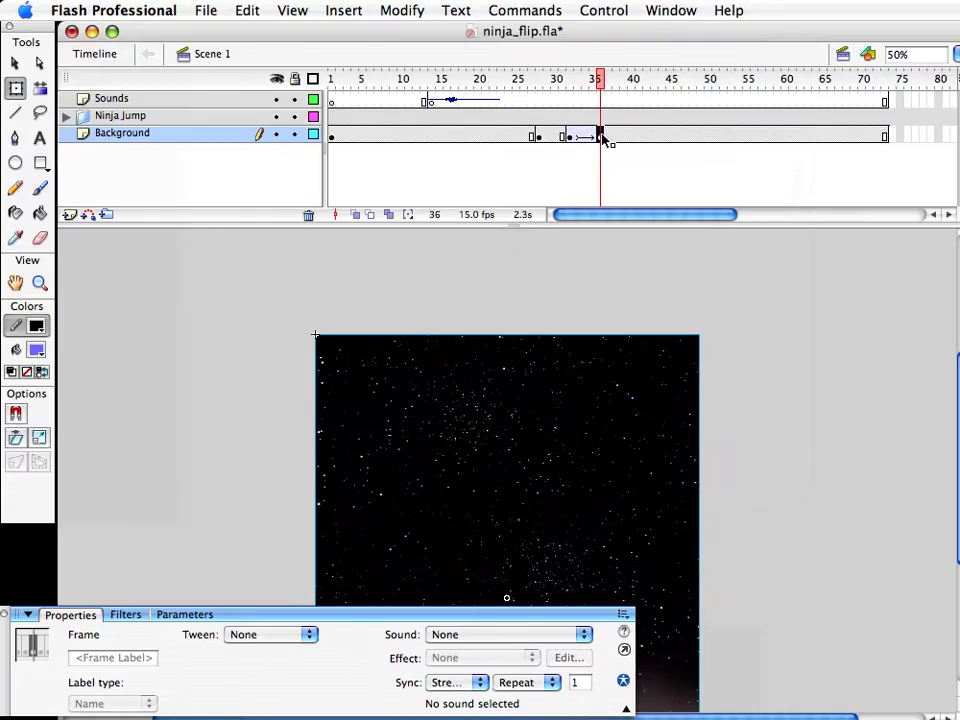
left_click_drag(602, 138, 613, 140)
left_click(615, 336)
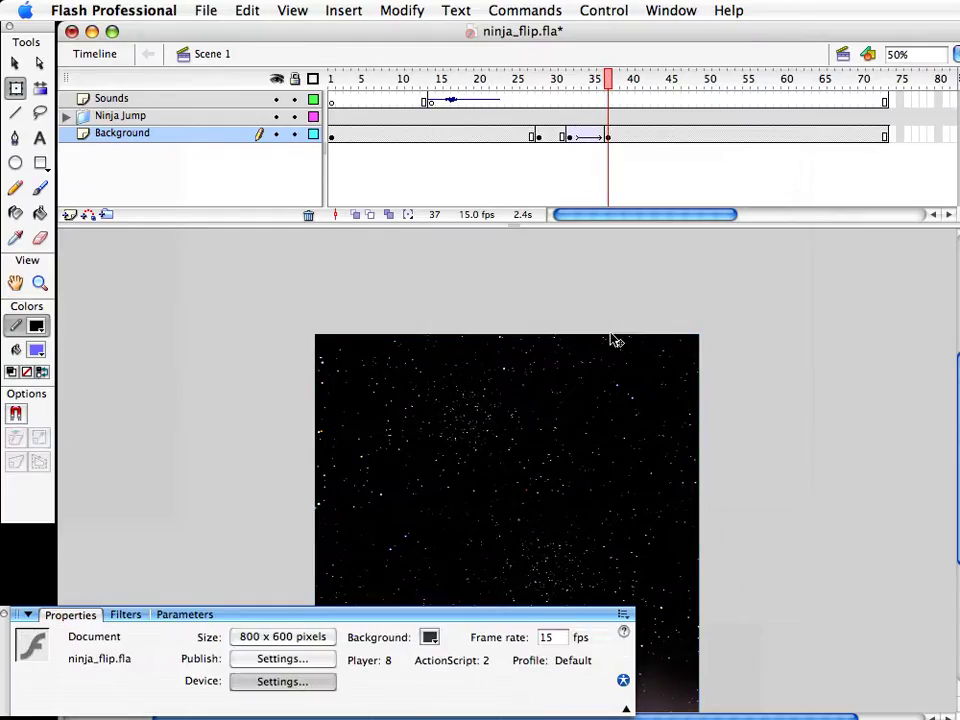
Add a Blur filter to the space background at frame 37 with Blur X 0 and Blur Y 21
left_click(484, 449)
left_click(125, 614)
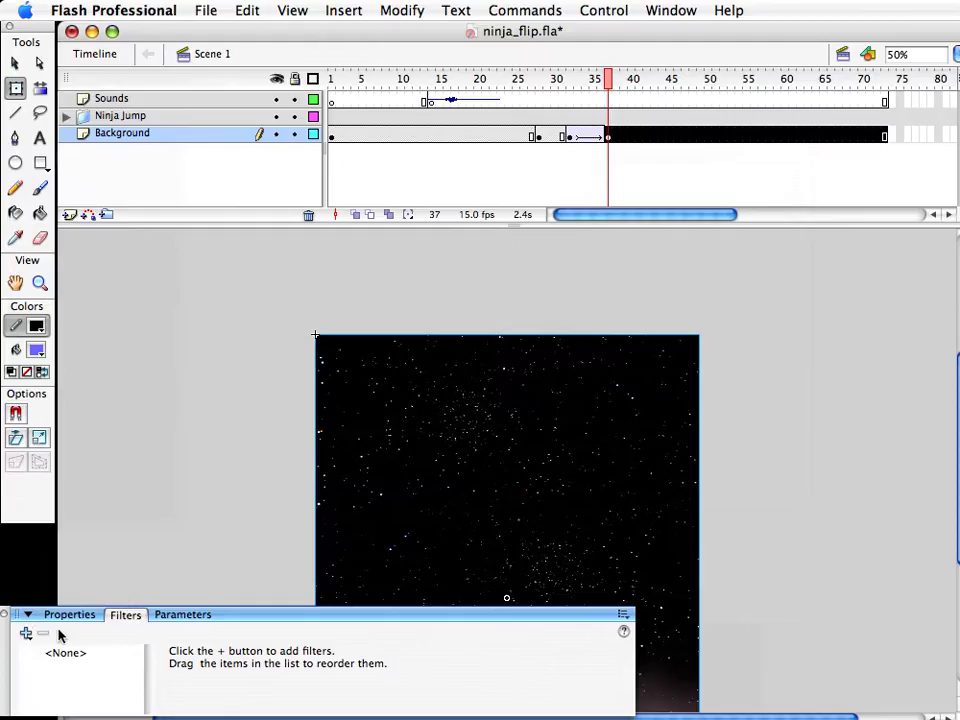
left_click(27, 634)
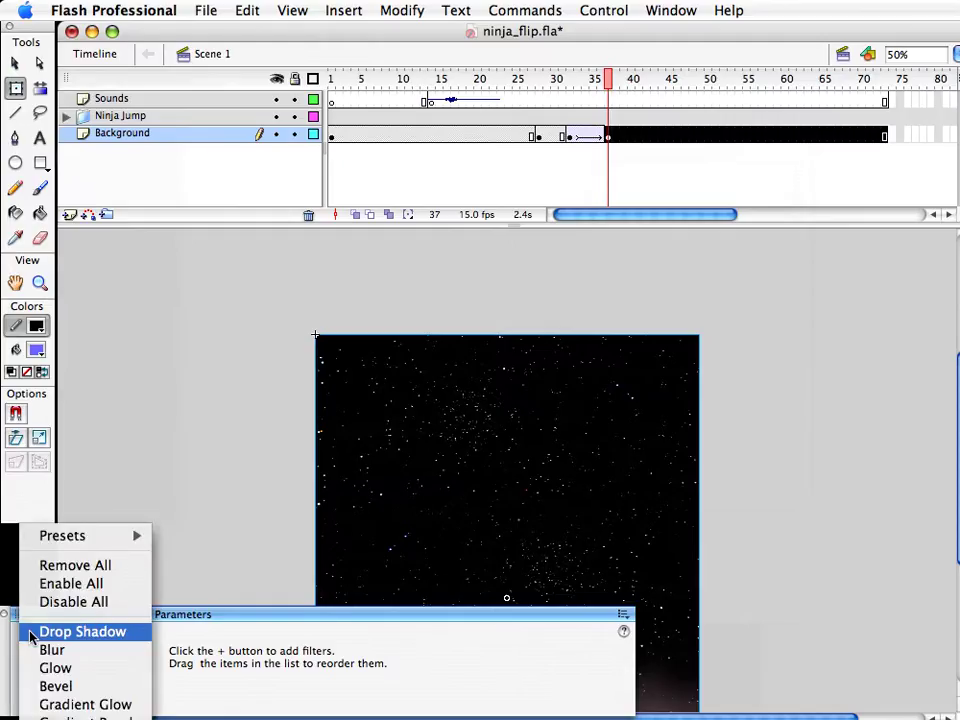
left_click(40, 650)
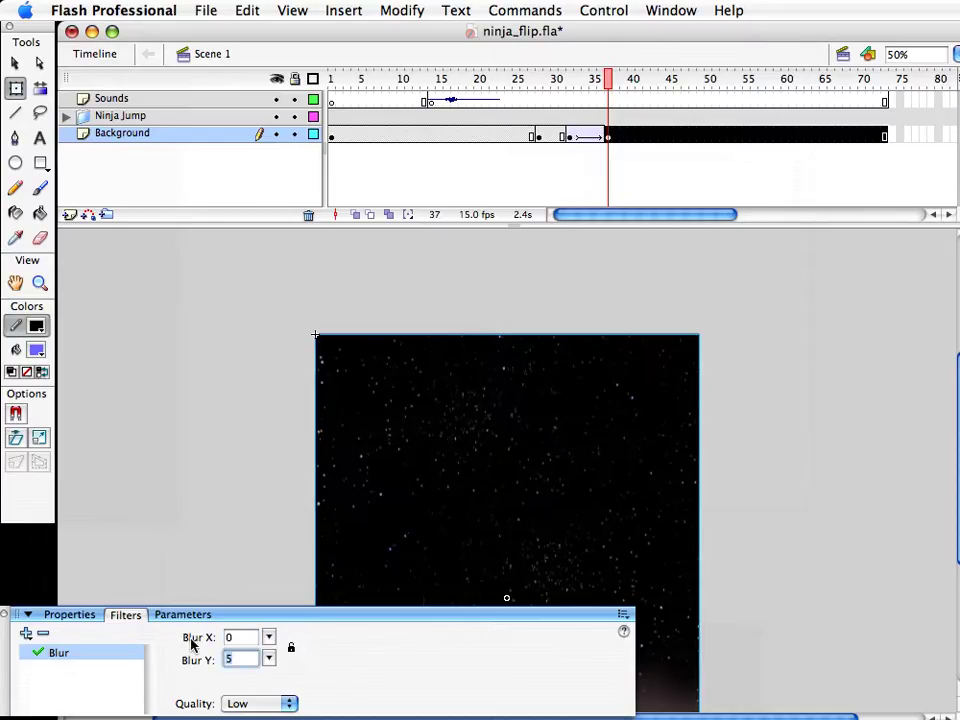
left_click(268, 658)
left_click_drag(268, 660, 266, 632)
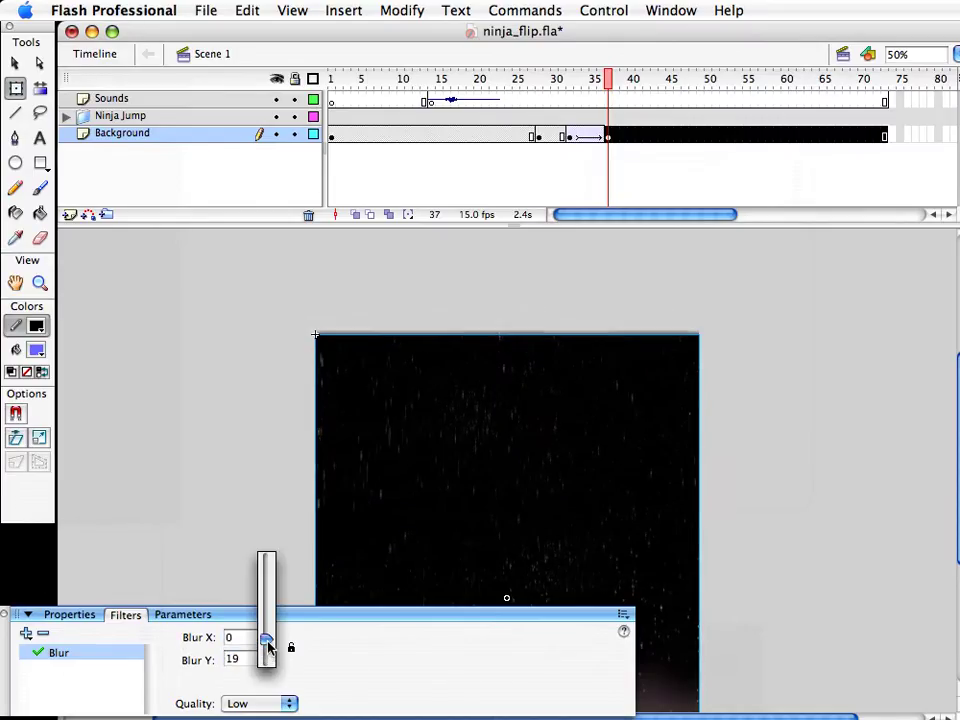
scroll(268, 531, "down", 5)
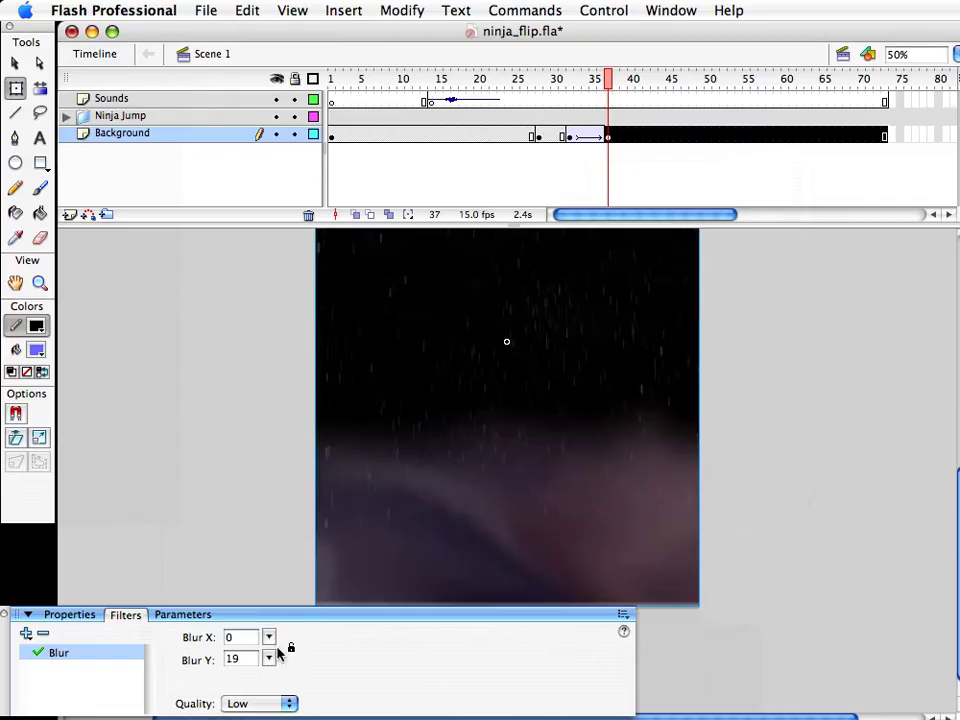
mouse_move(269, 659)
left_mouse_down()
mouse_move(268, 635)
mouse_move(266, 658)
left_mouse_up()
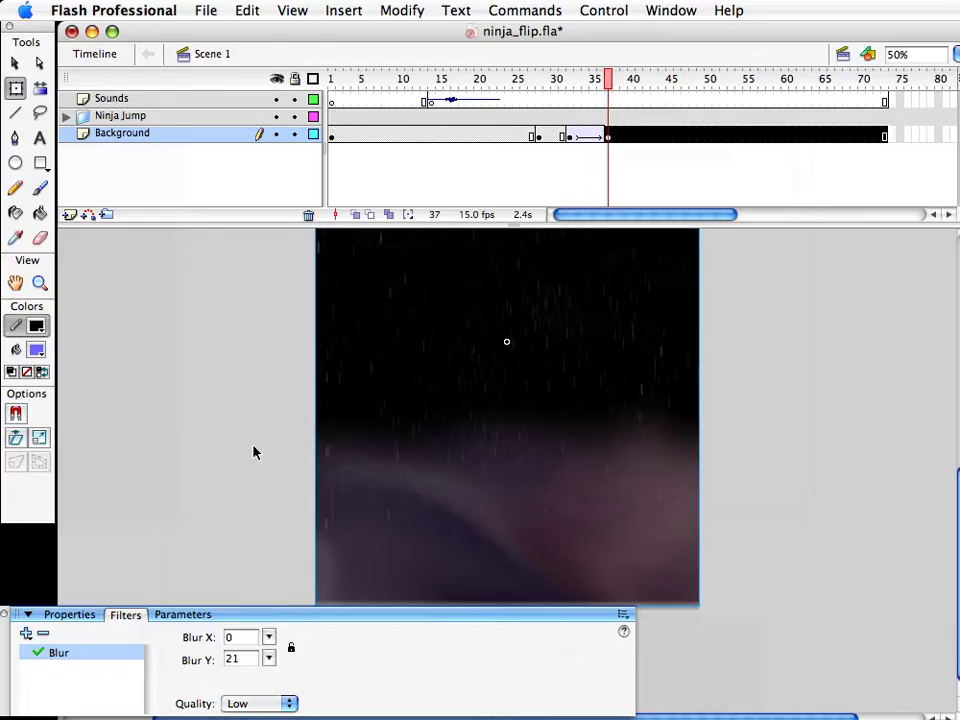
left_click(253, 452)
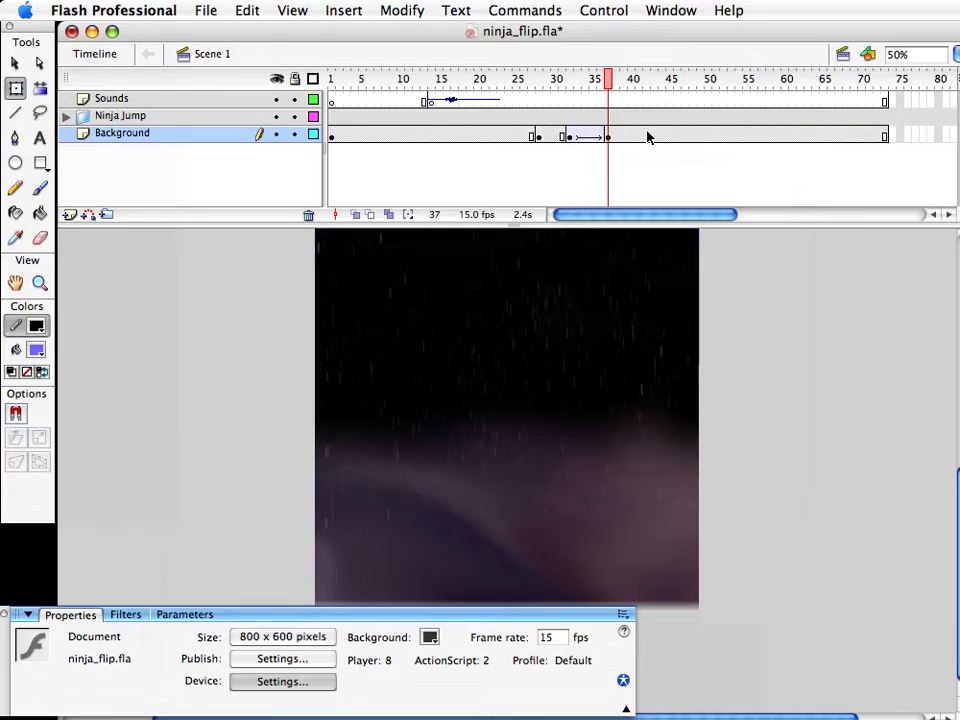
Insert a keyframe at frame 42 of the Background layer
left_click(647, 137)
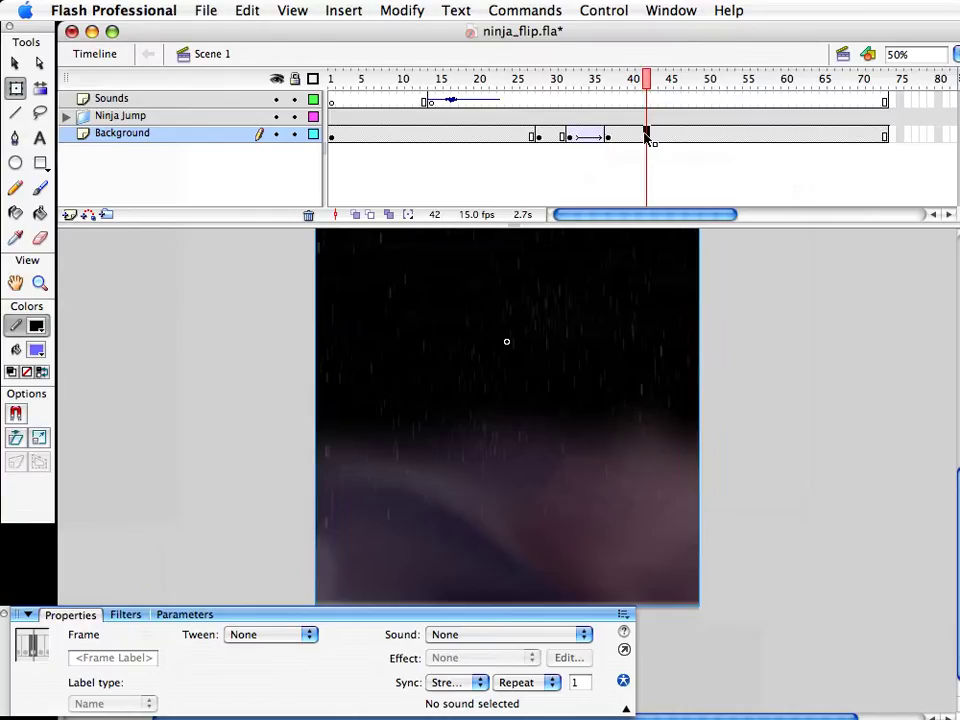
key("F6")
left_click_drag(528, 379, 533, 400)
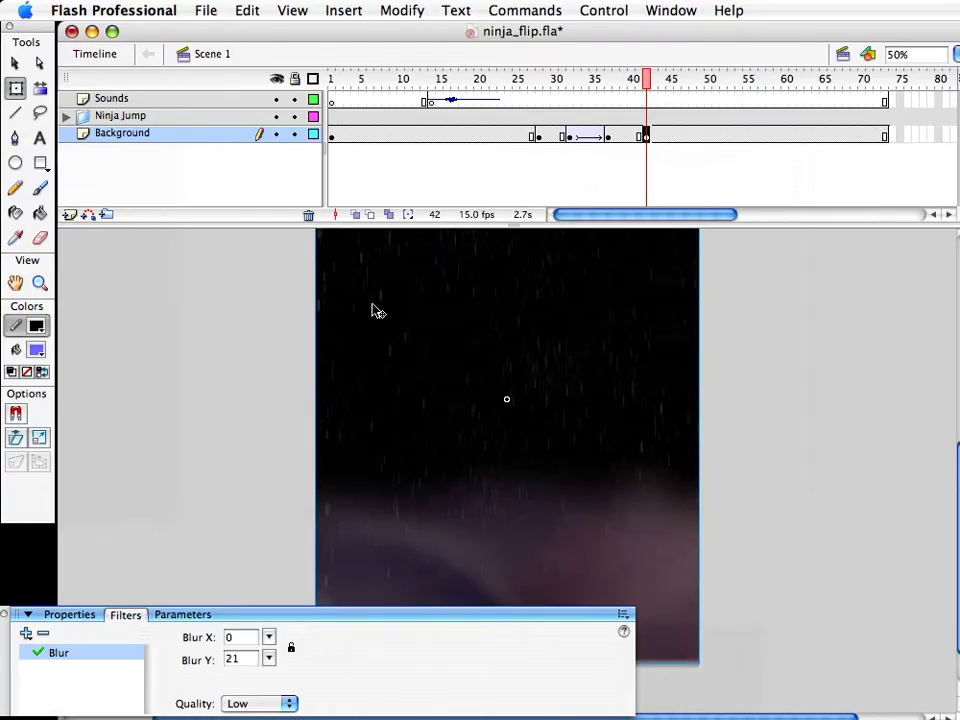
Show the Background layer as outlines and move the frame 42 clip straight up so it extends above the stage
left_click(313, 133)
scroll(628, 491, "up", 3)
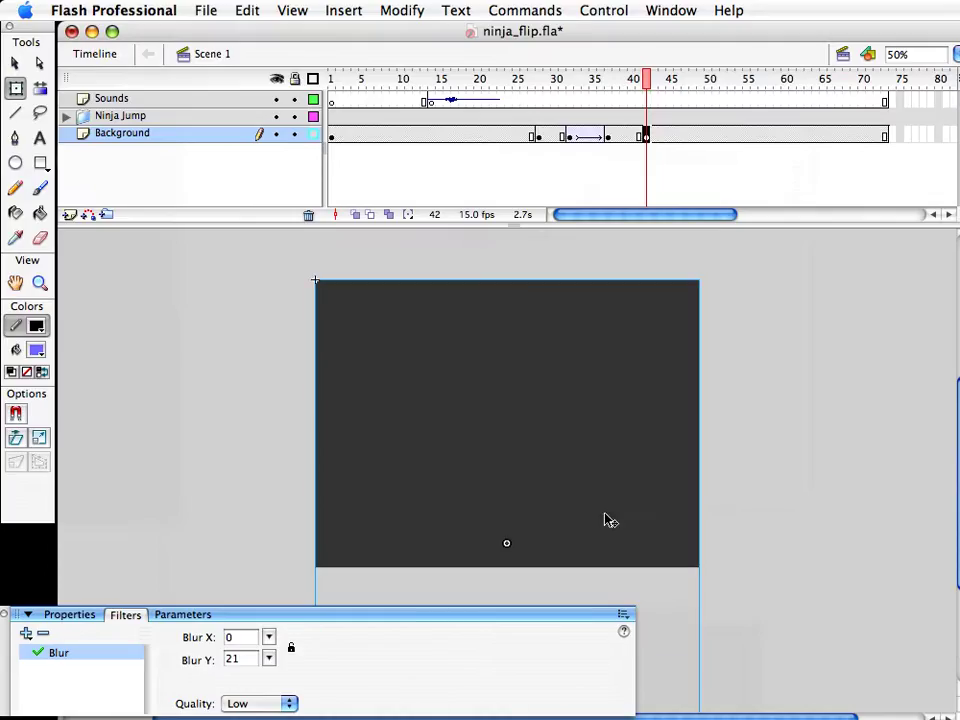
left_click_drag(701, 593, 696, 514)
scroll(696, 514, "up", 6)
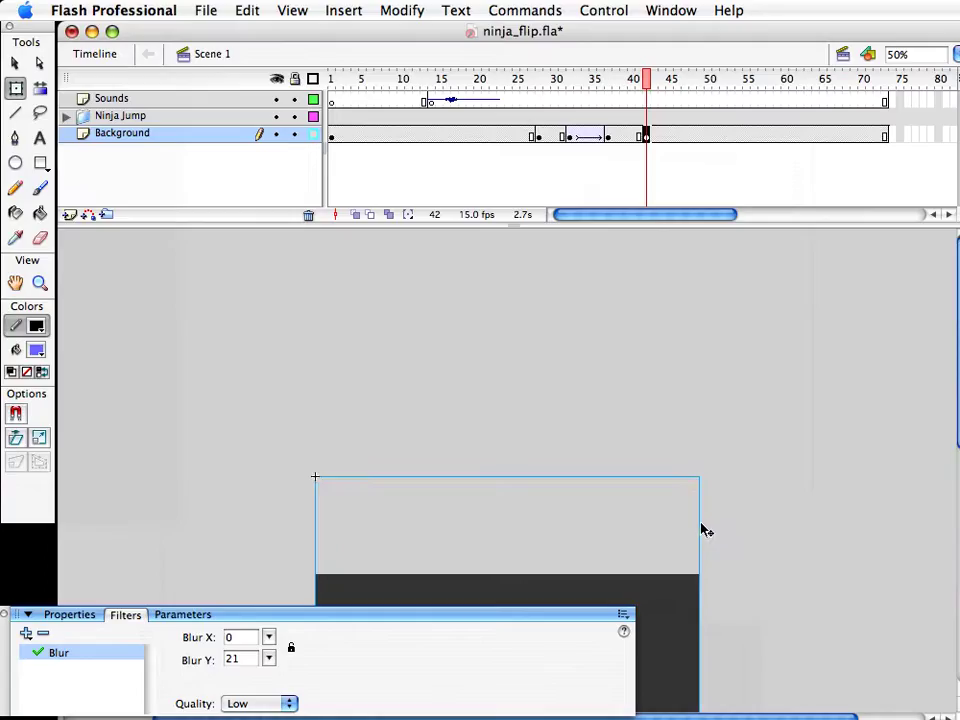
scroll(705, 545, "down", 5)
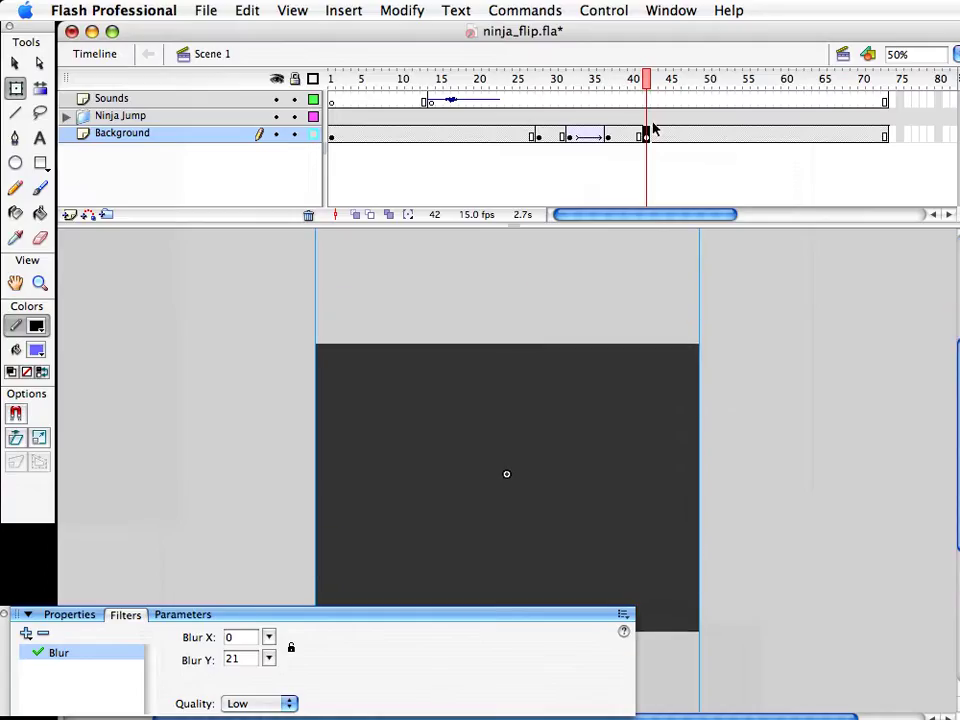
Create a motion tween on the Background layer between frames 37 and 42
left_click(616, 135)
right_click(619, 135)
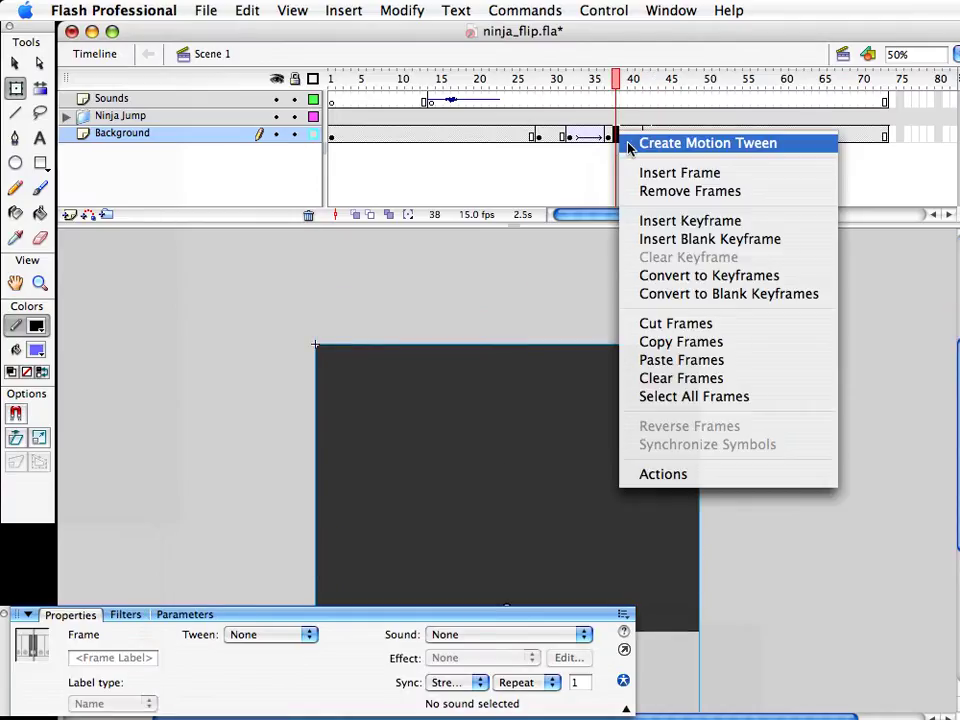
left_click(628, 143)
left_click(646, 135)
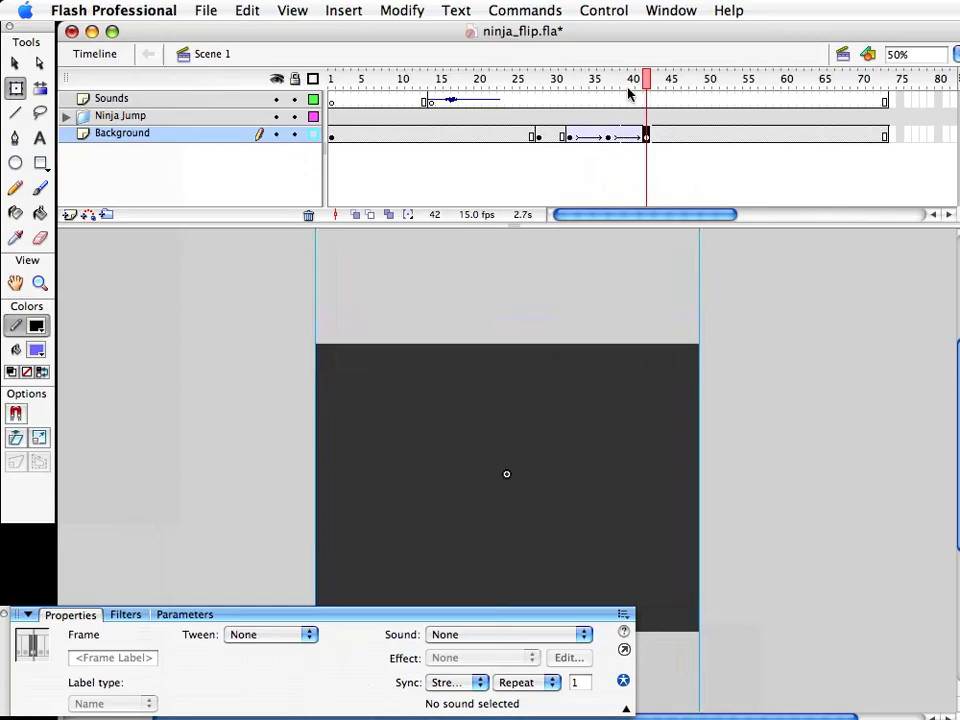
Turn off outline display for the Background layer and set the frame 42 clip's Blur Y to 0
left_click(313, 134)
left_click(190, 430)
left_click(365, 414)
left_click(125, 615)
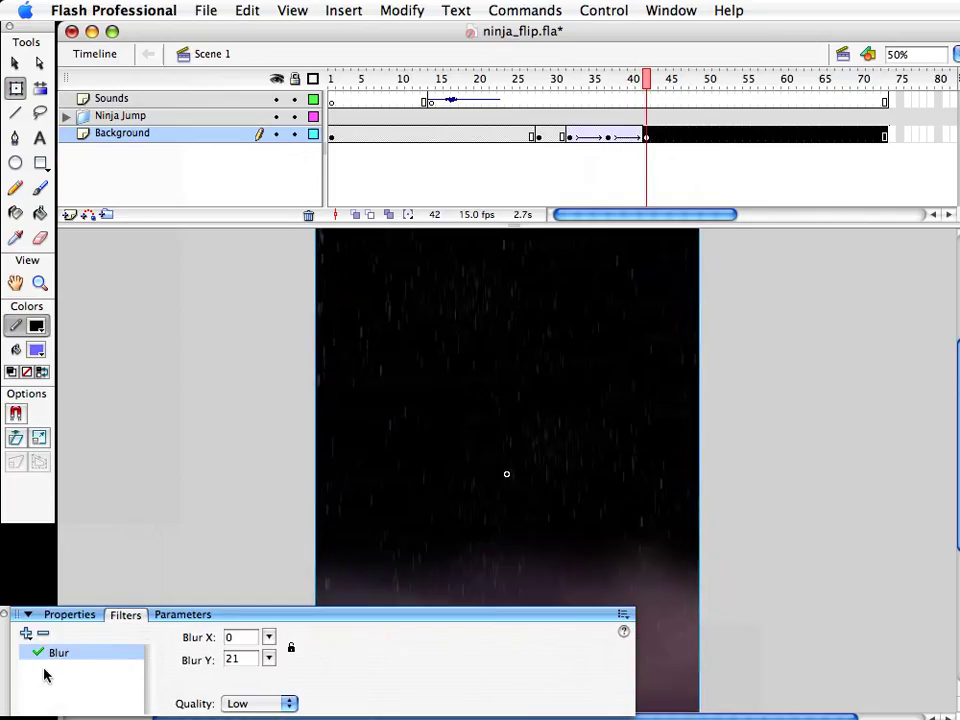
double_click(240, 659)
type("0")
key("Return")
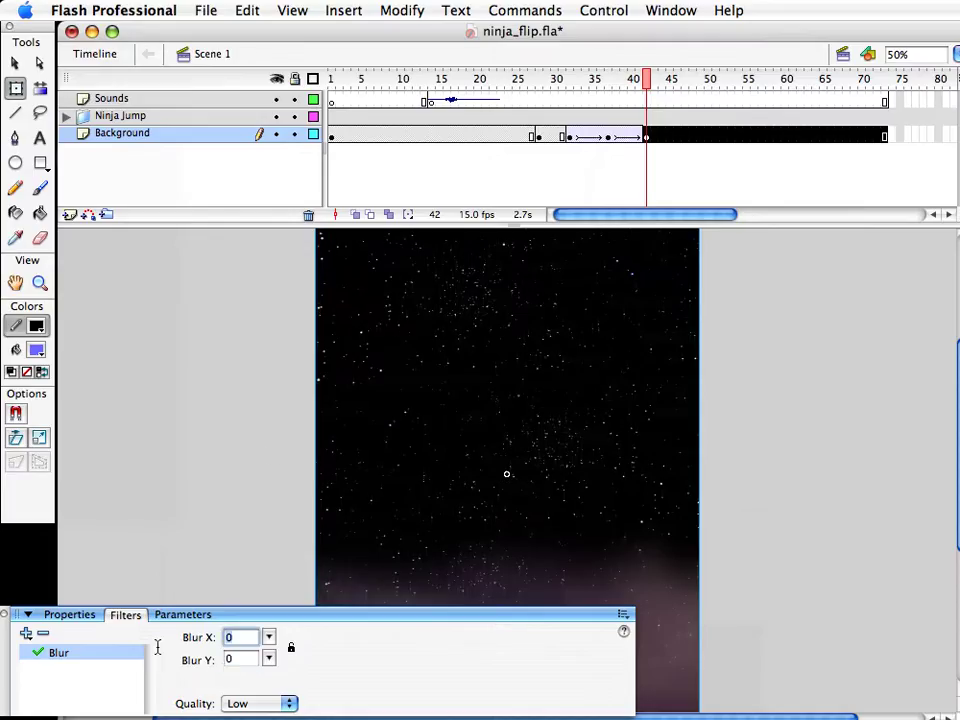
left_click(718, 653)
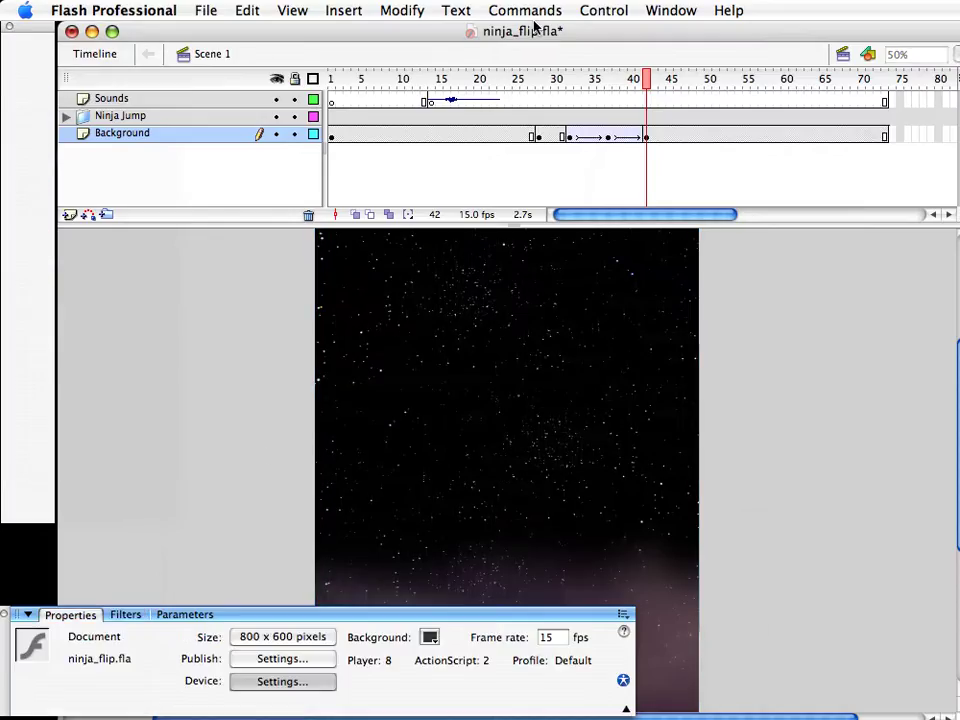
Preview the tweens, and lower the frame 42 space background so its upper edge sits slightly above the stage's upper edge
left_click_drag(553, 86, 645, 128)
left_click(647, 137)
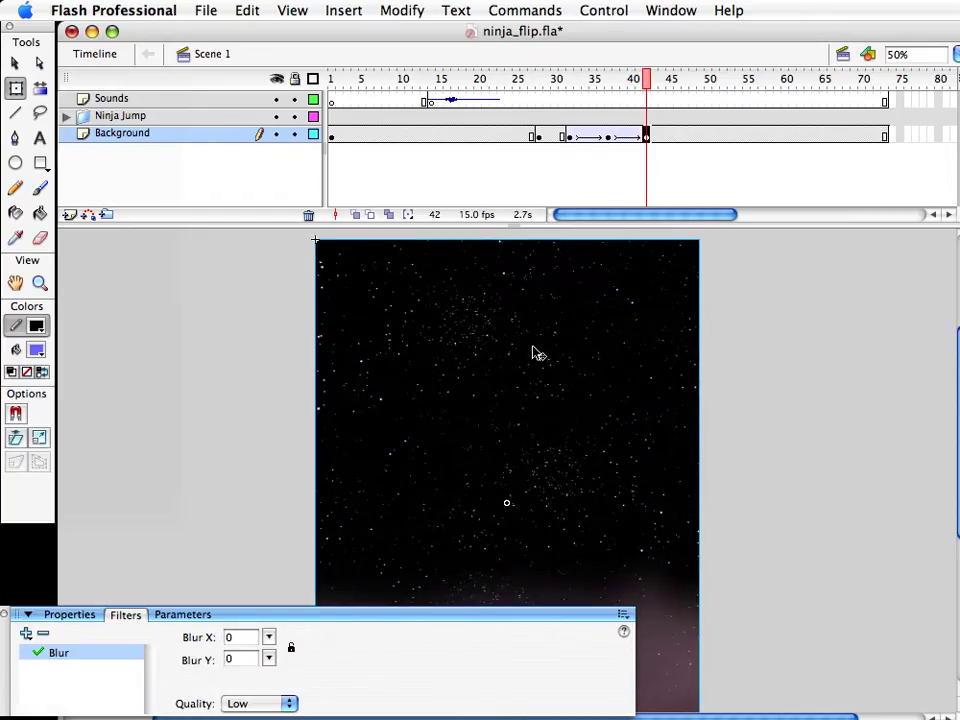
left_click_drag(533, 352, 546, 456)
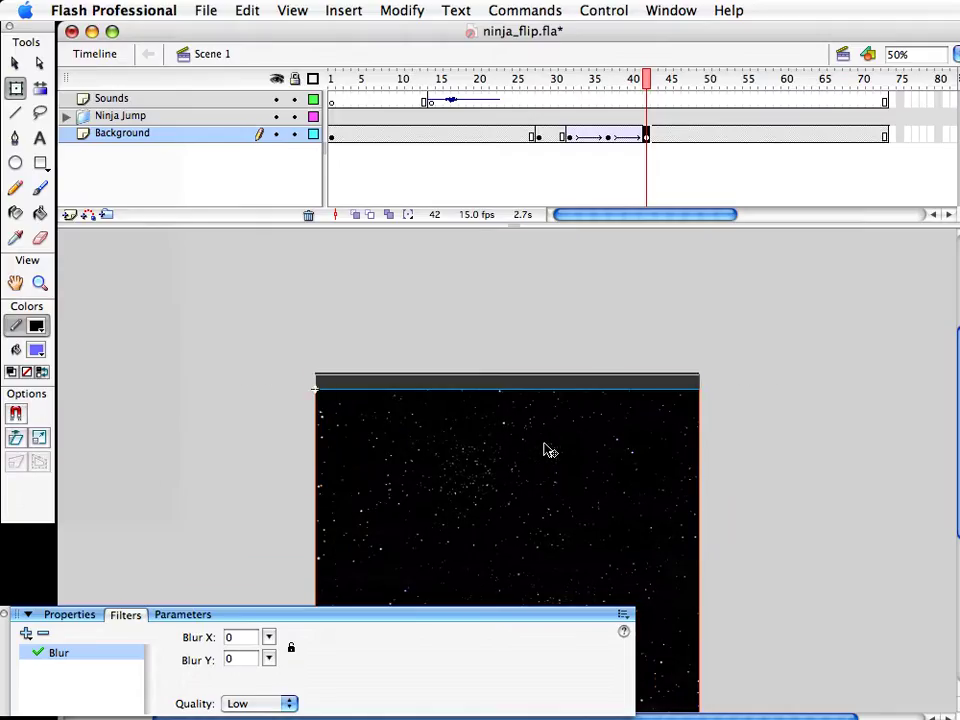
key("shift+Up")
key("shift+Up")
key("shift+Up")
key("shift+Up")
key("shift+Up")
key("shift+Up")
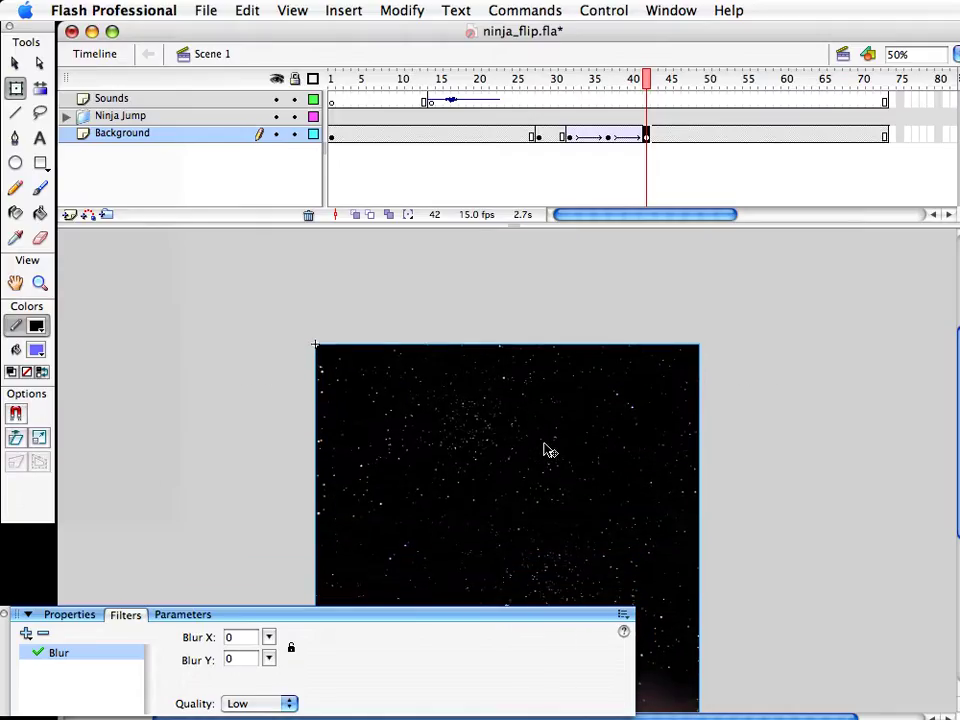
key("shift+Up")
left_click(836, 292)
left_click_drag(646, 81, 610, 90)
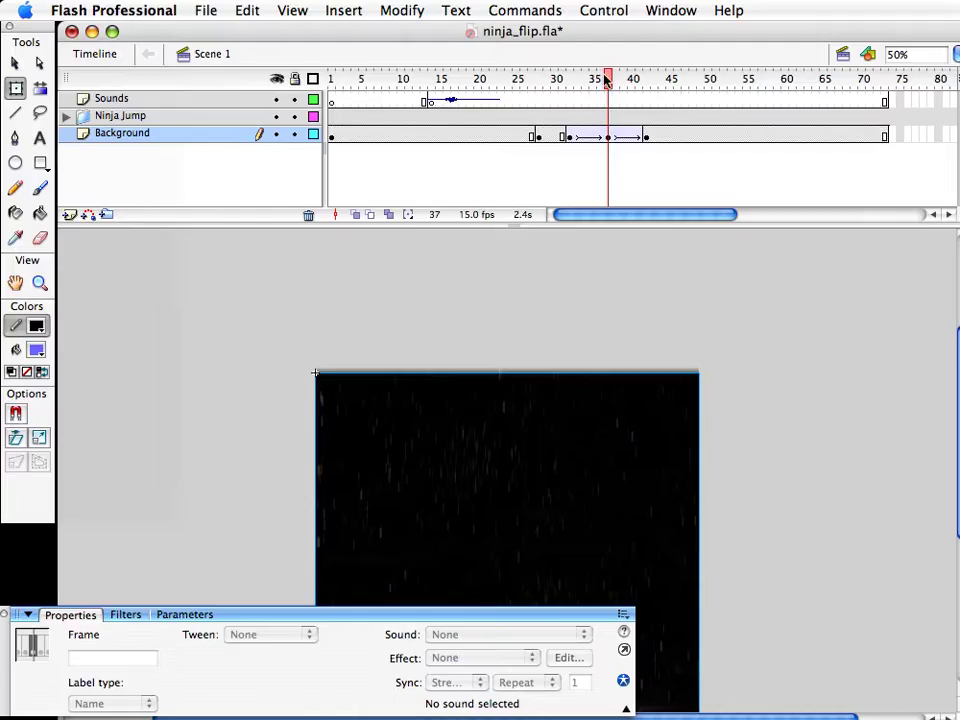
Scrub through the Background layer's frames 30 to 42 to preview the motion tweens
left_click_drag(607, 79, 640, 79)
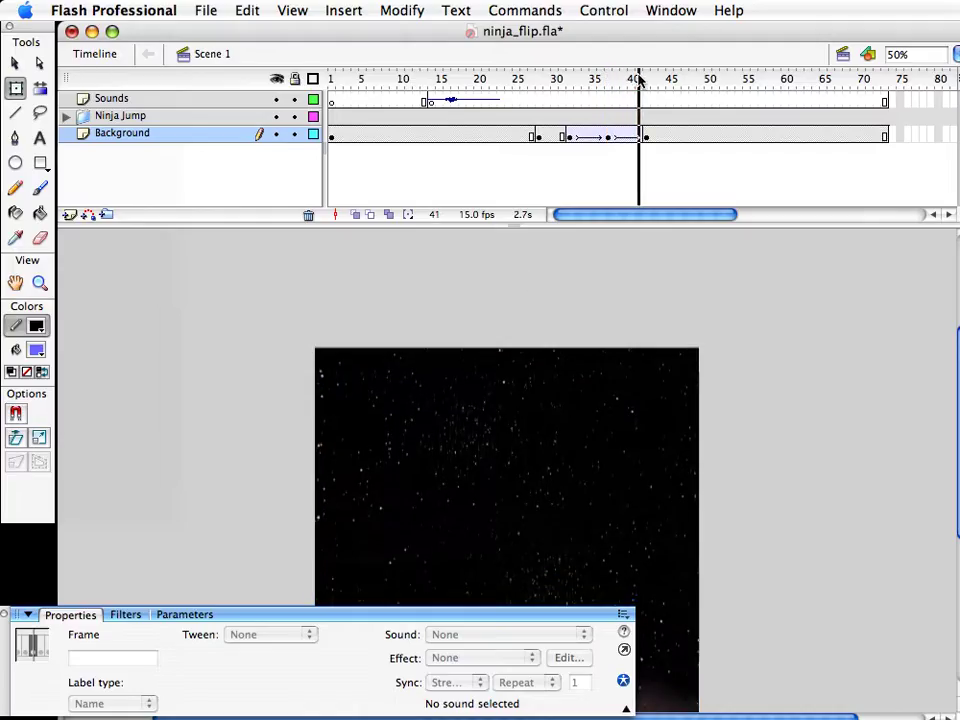
left_click(554, 135)
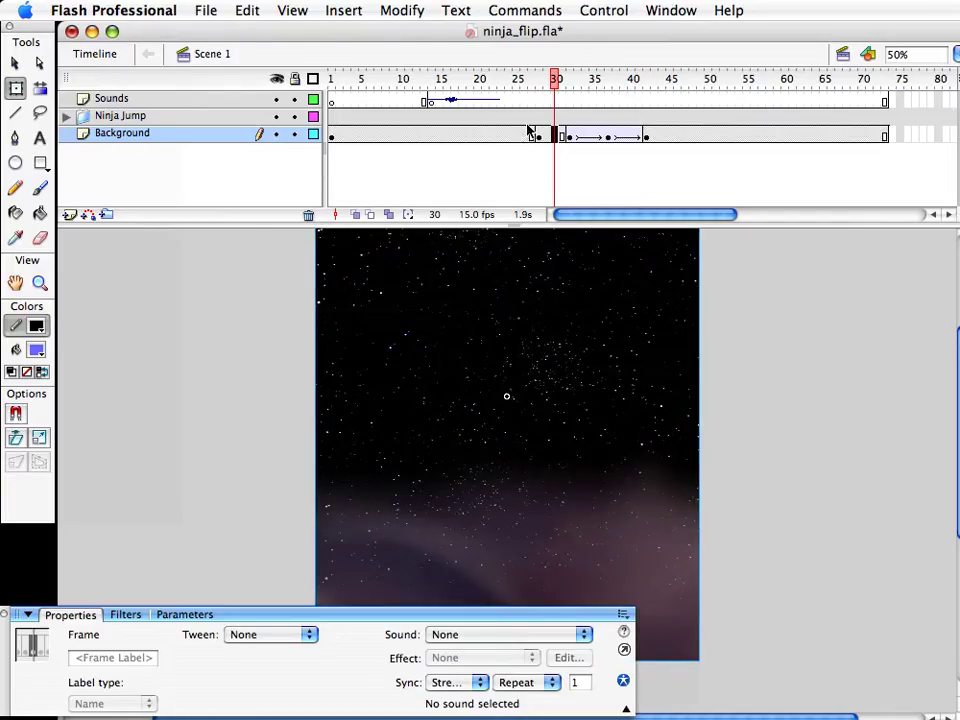
left_click_drag(545, 80, 647, 77)
Add a keyframe at frame 66 of the Background layer and create a motion tween from frame 42 to it
left_click(786, 138)
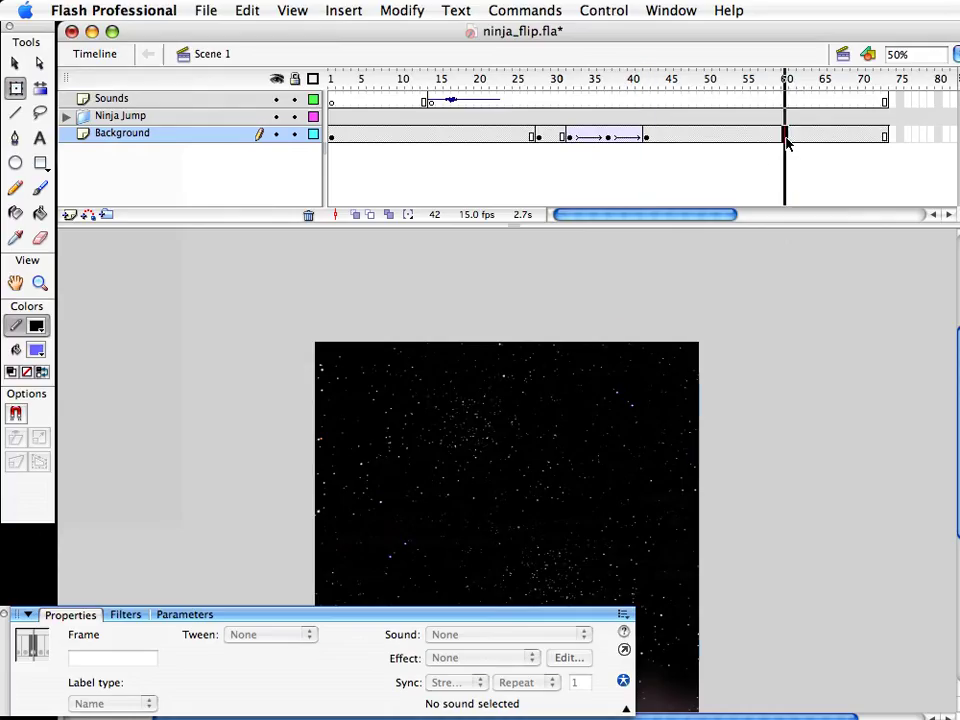
left_click(831, 137)
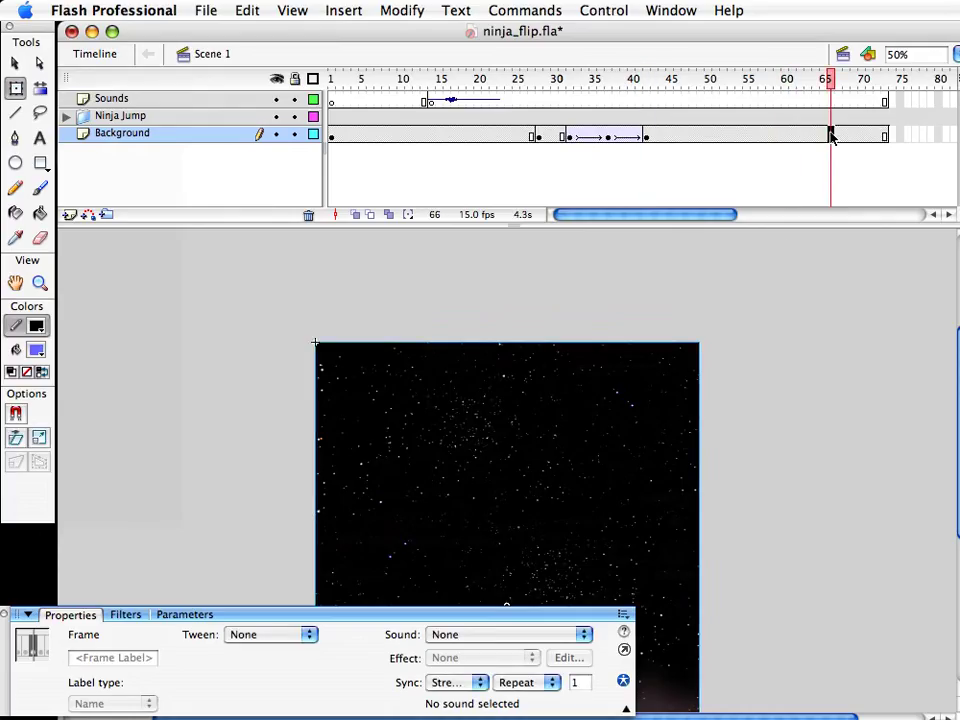
right_click(748, 142)
left_click(790, 221)
left_click(831, 136)
Move the frame 66 space background straight up until its lower edge lines up with the stage's lower edge
left_click_drag(624, 542, 625, 415)
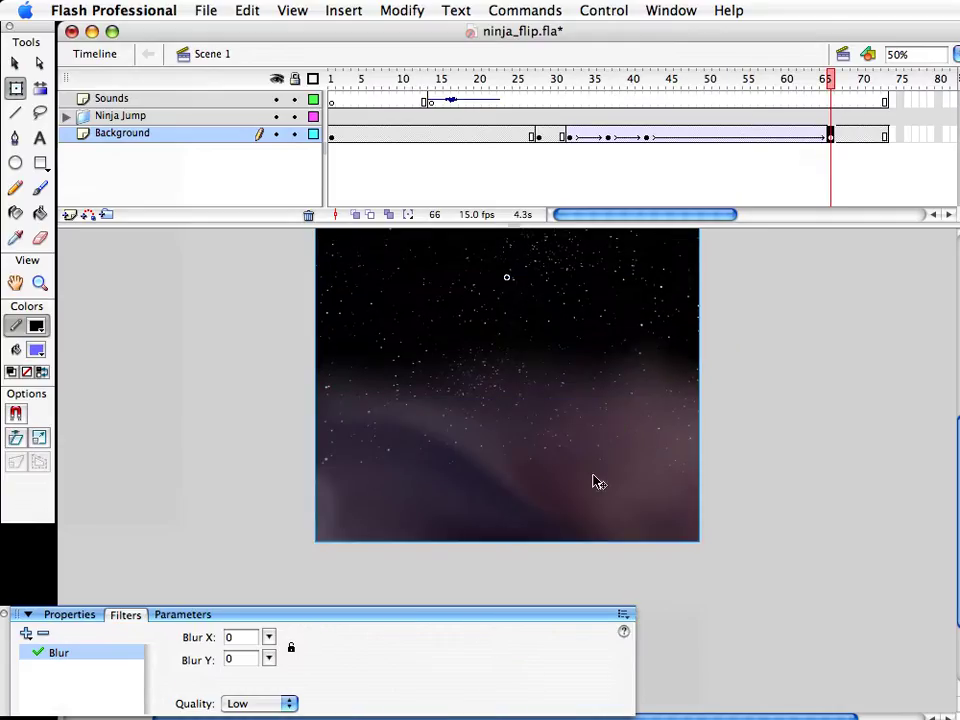
scroll(585, 450, "down", 3)
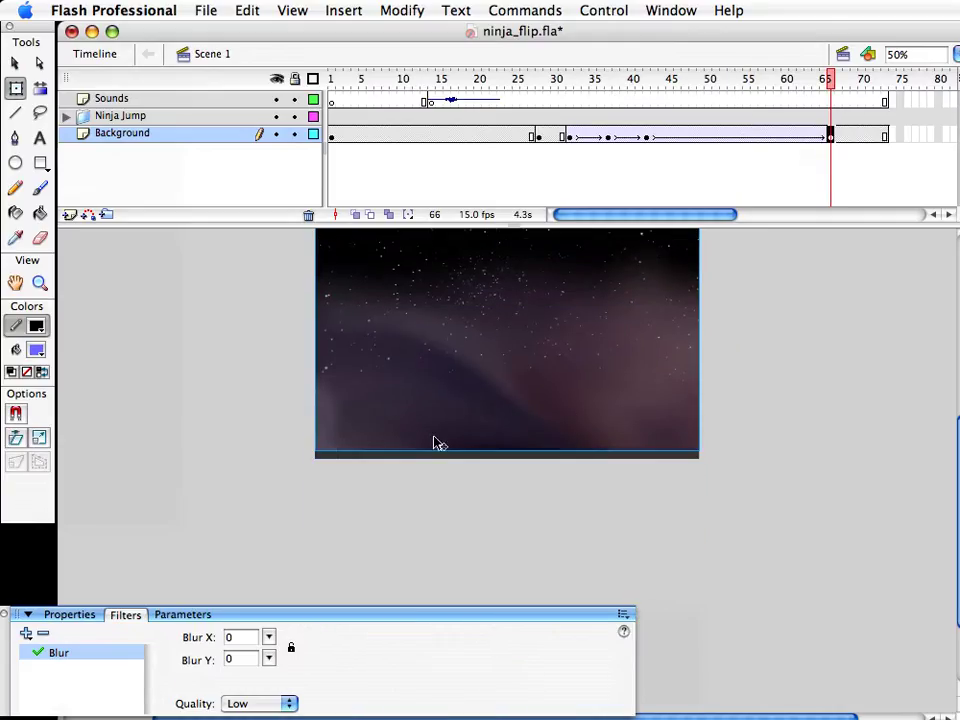
key("Down")
key("Down")
key("Down")
key("Down")
key("Down")
key("Down")
key("Down")
key("Down")
key("Down")
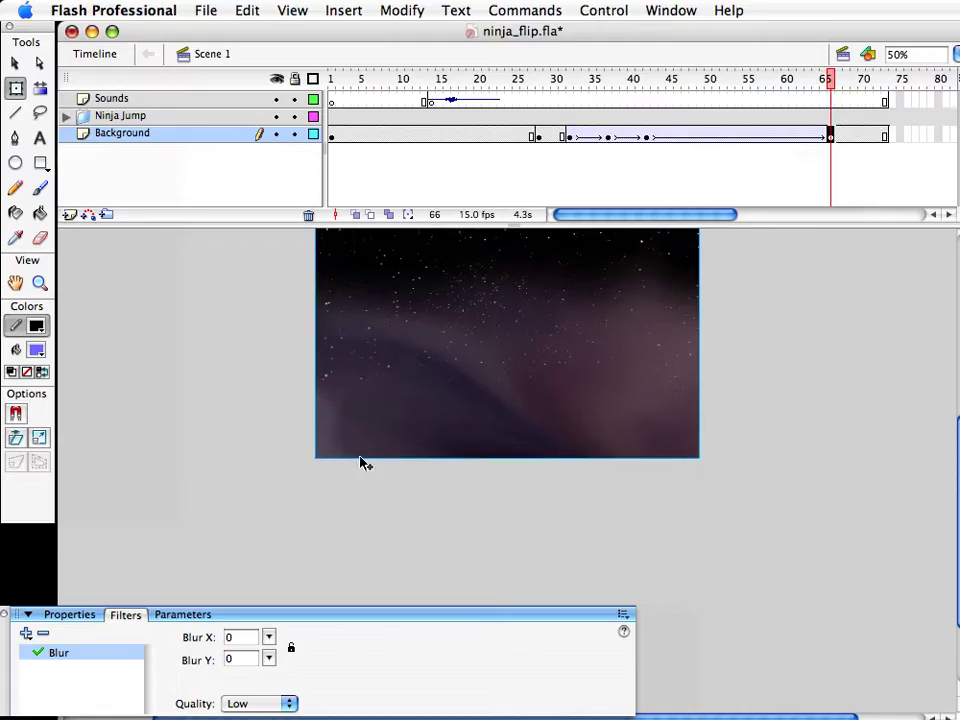
Set the Background tween between frames 42 and 66 to ease out at 56 and scrub through it to preview
scroll(480, 469, "up", 5)
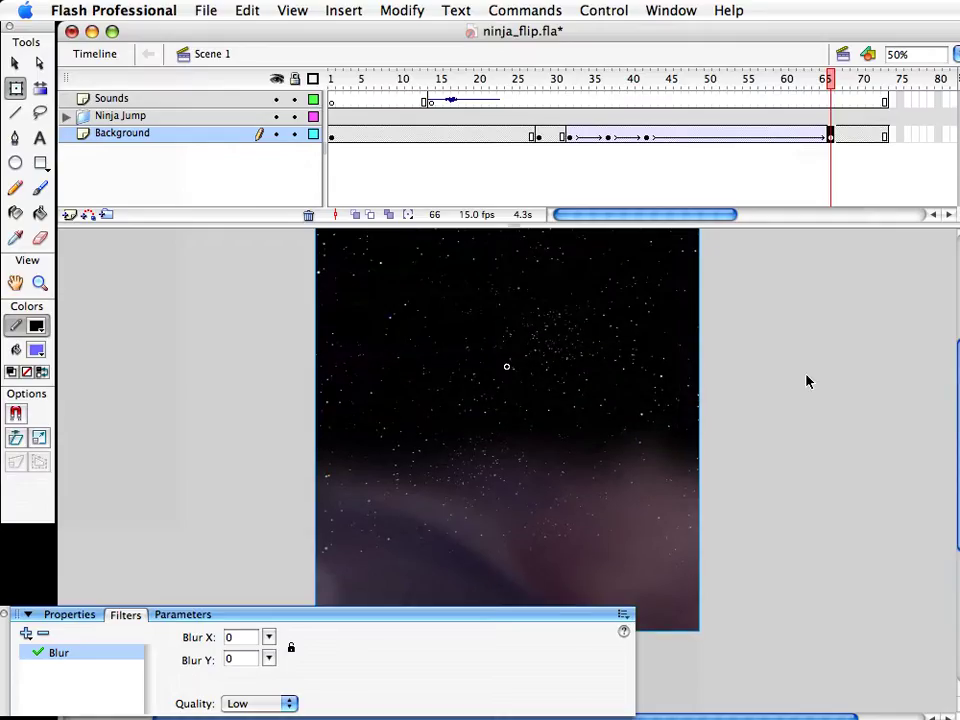
left_click_drag(716, 79, 840, 100)
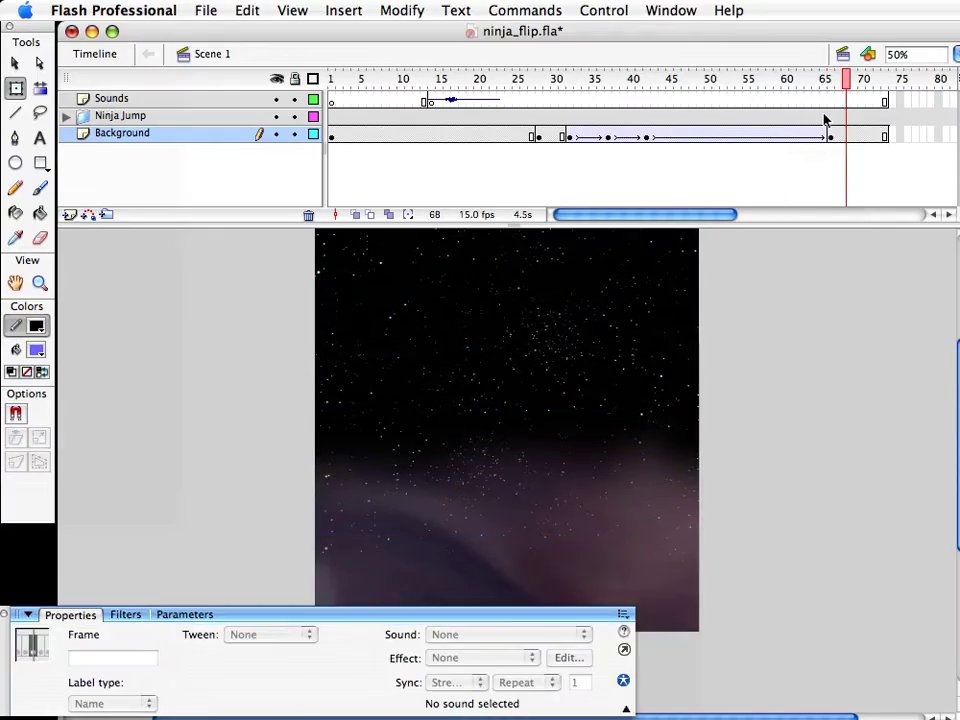
left_click(784, 137)
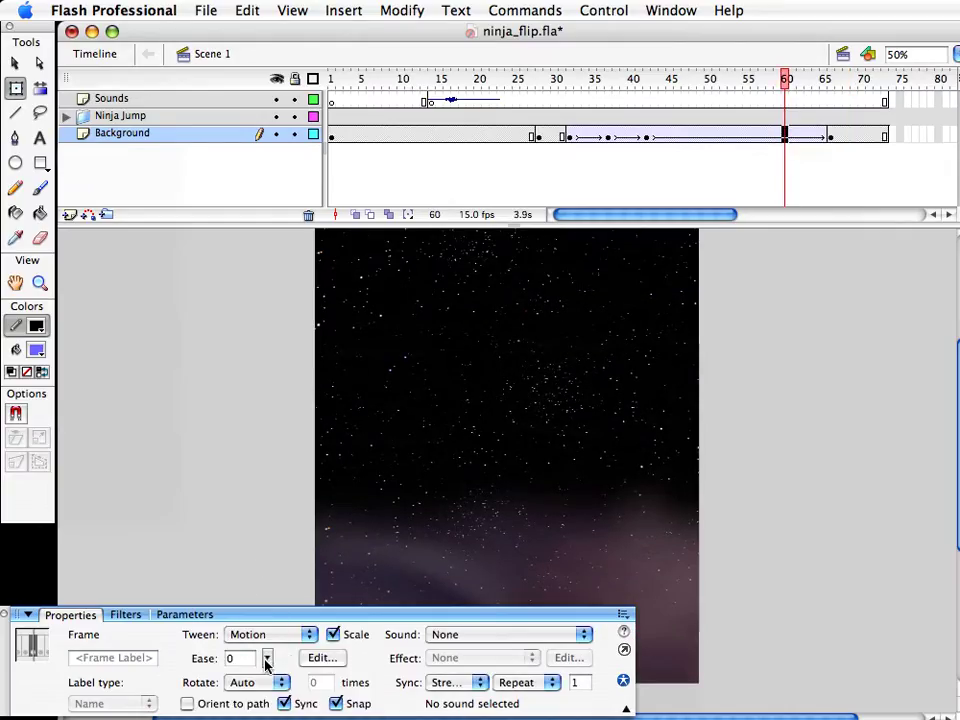
left_click_drag(267, 660, 267, 636)
left_click(722, 137)
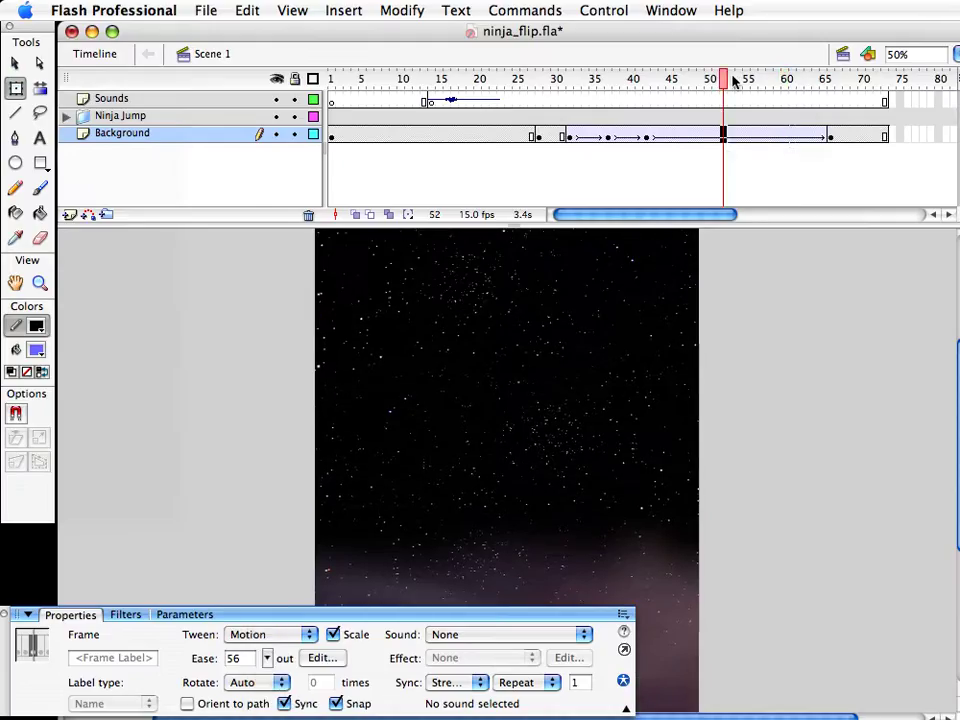
left_click_drag(735, 82, 832, 82)
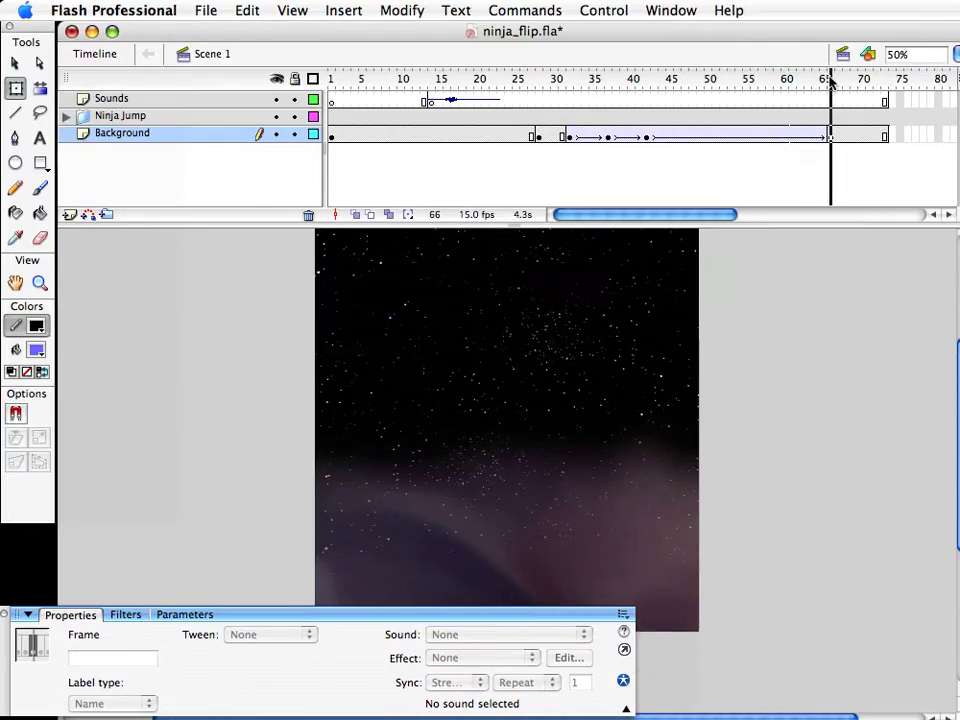
Save the file, test the movie, and close the test window
left_click(725, 407)
key("super+s")
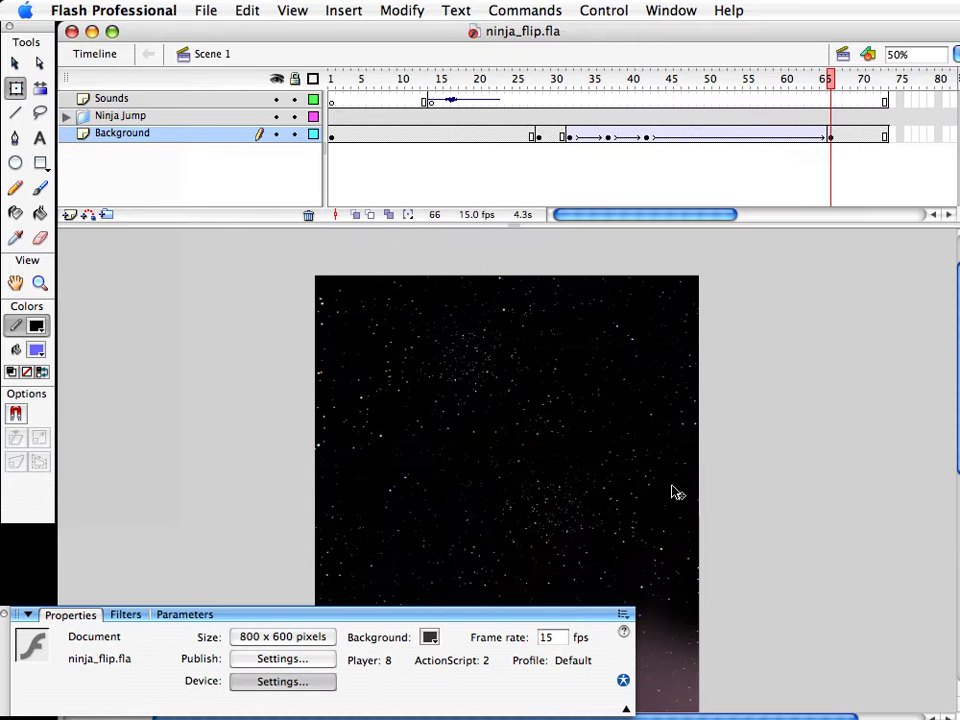
key("super+Return")
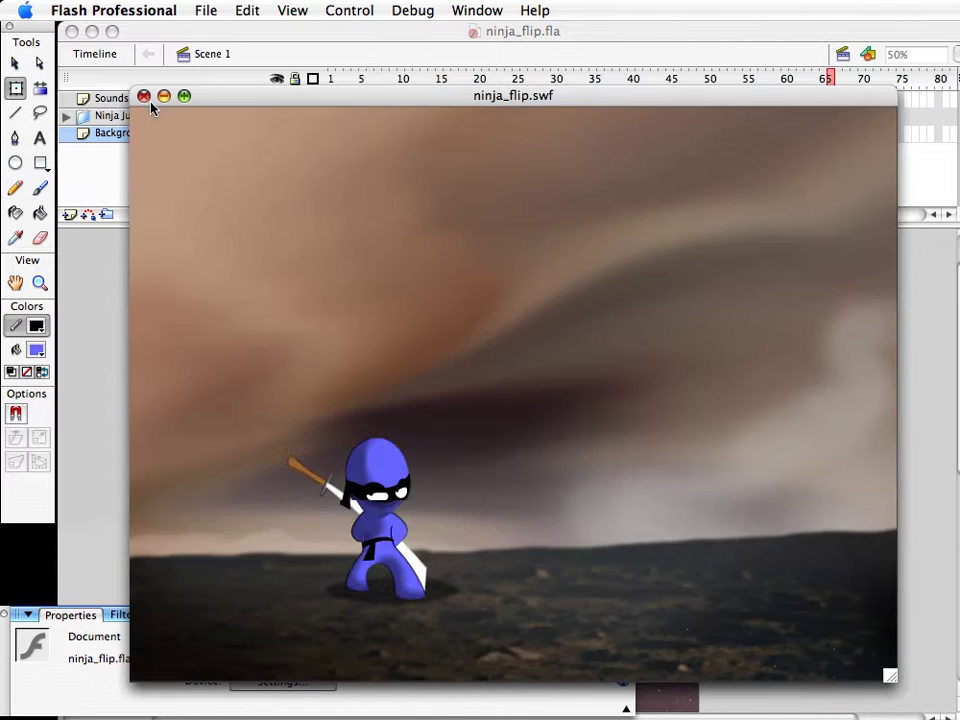
left_click(144, 96)
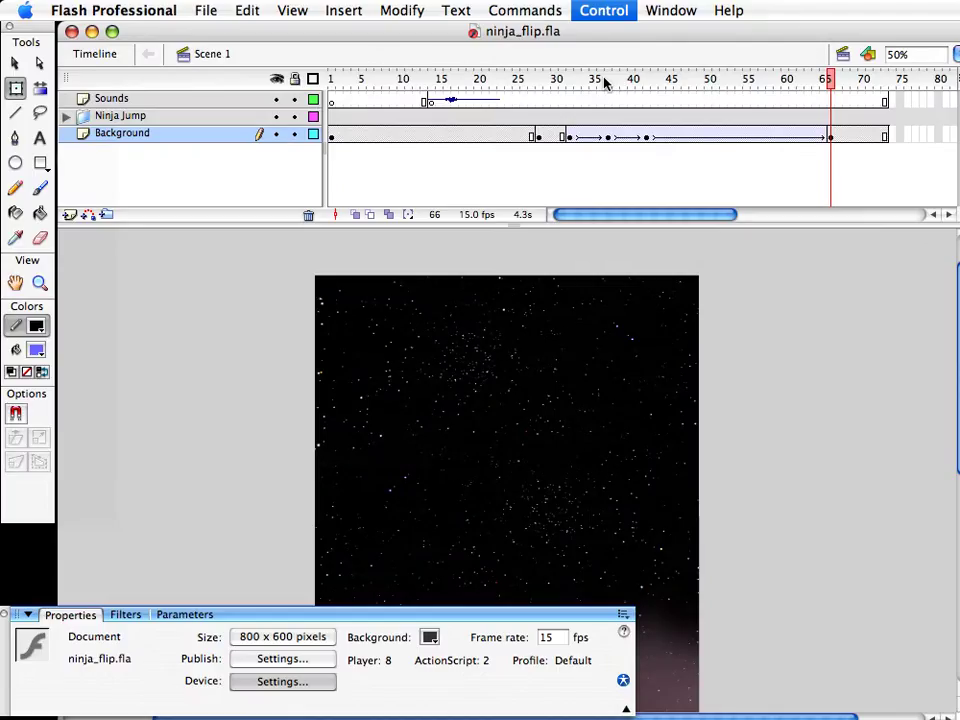
Show the Background layer as outlines and go to frame 32
left_click(312, 140)
left_click(428, 462)
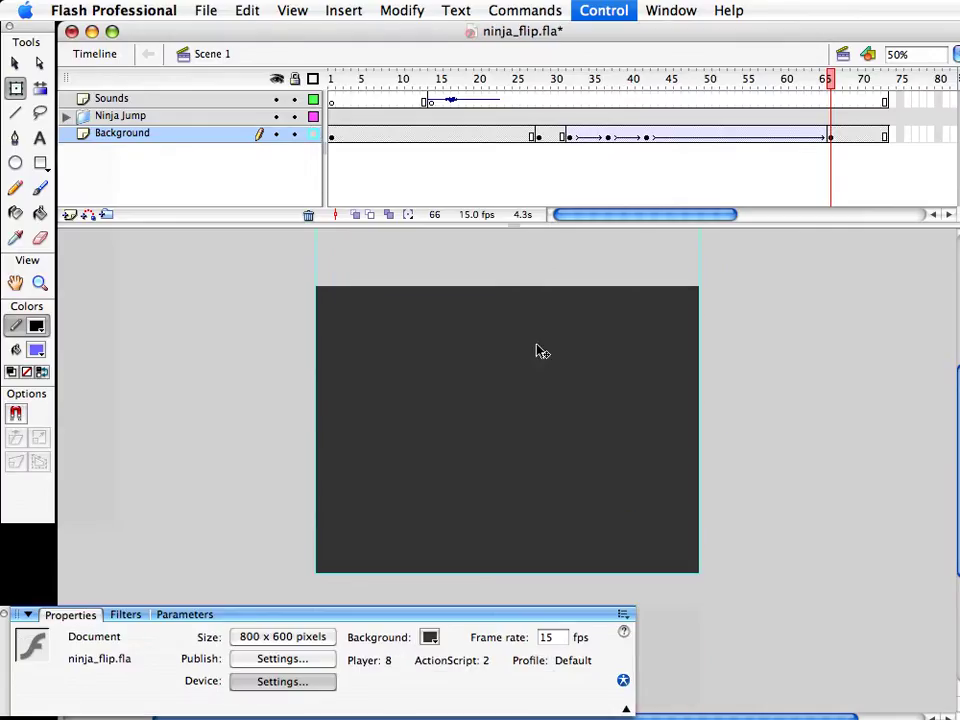
left_click(571, 80)
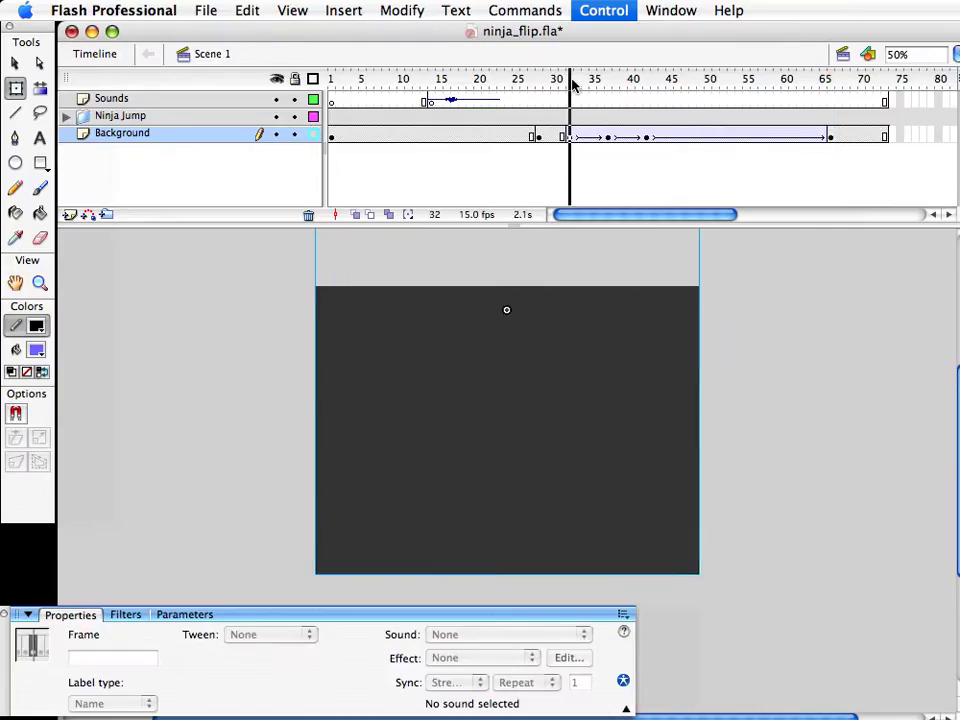
Insert a new layer above the Ninja Jump folder and add a blank keyframe to it at frame 32
left_click(133, 117)
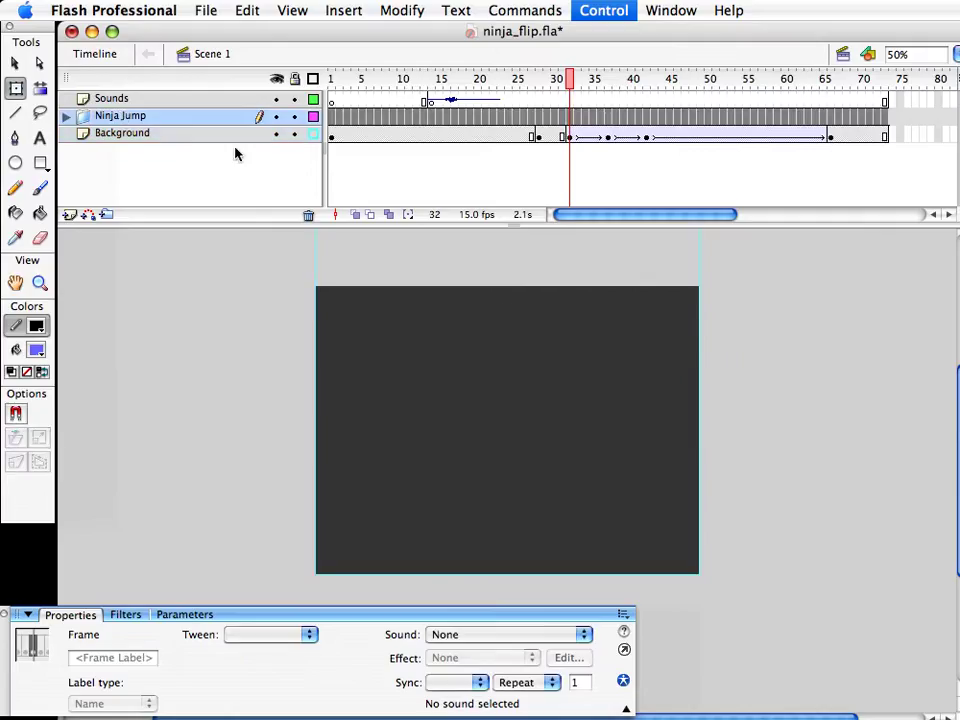
left_click(70, 218)
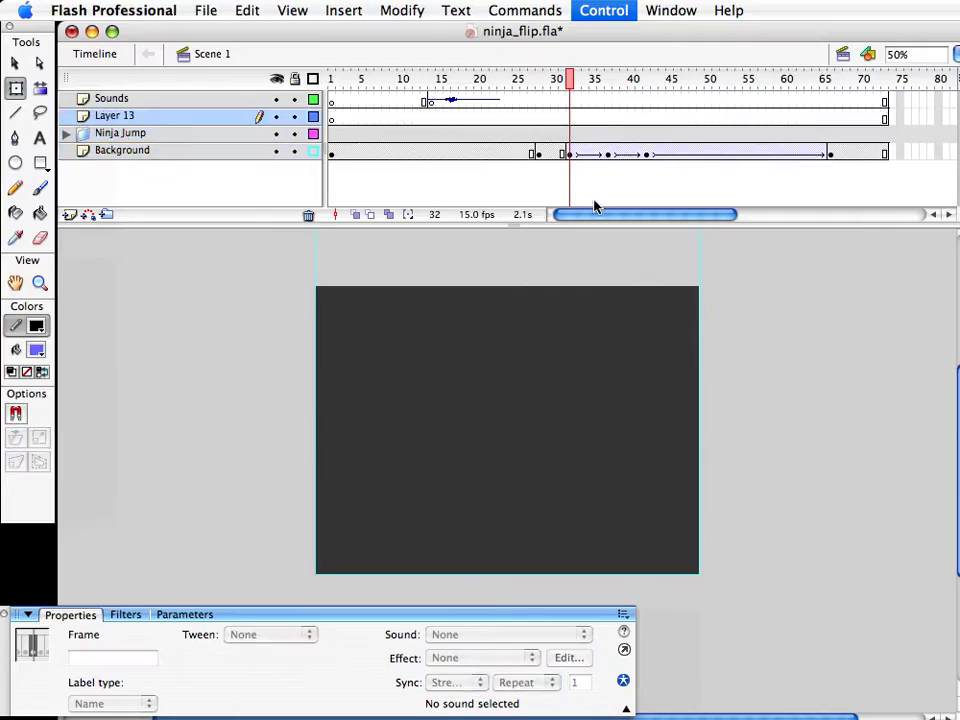
left_click(584, 117)
key("F6")
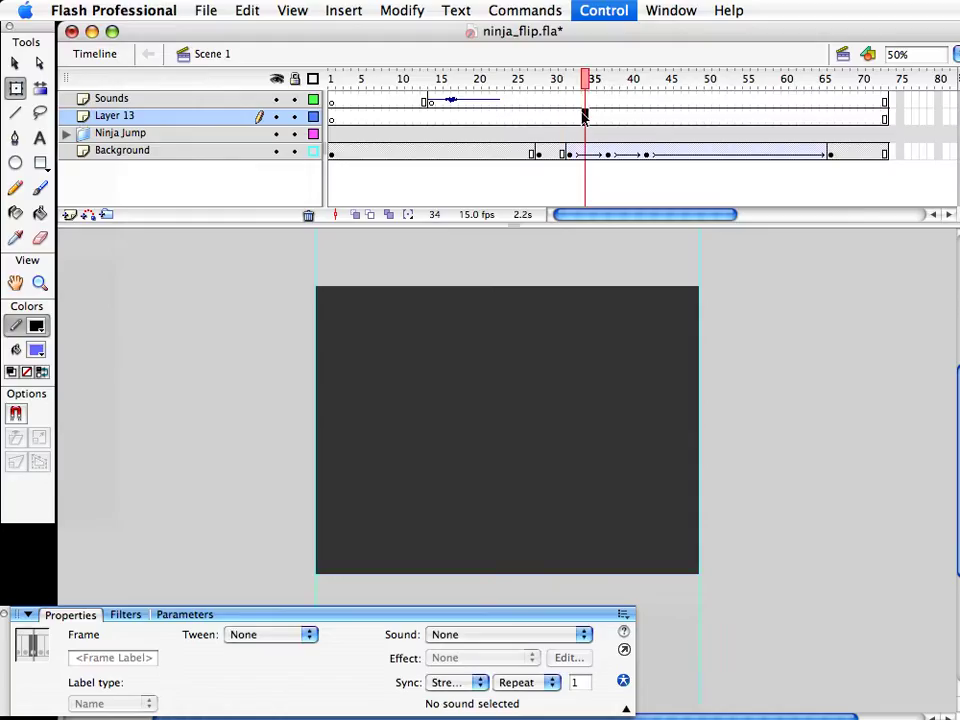
left_click_drag(585, 117, 570, 117)
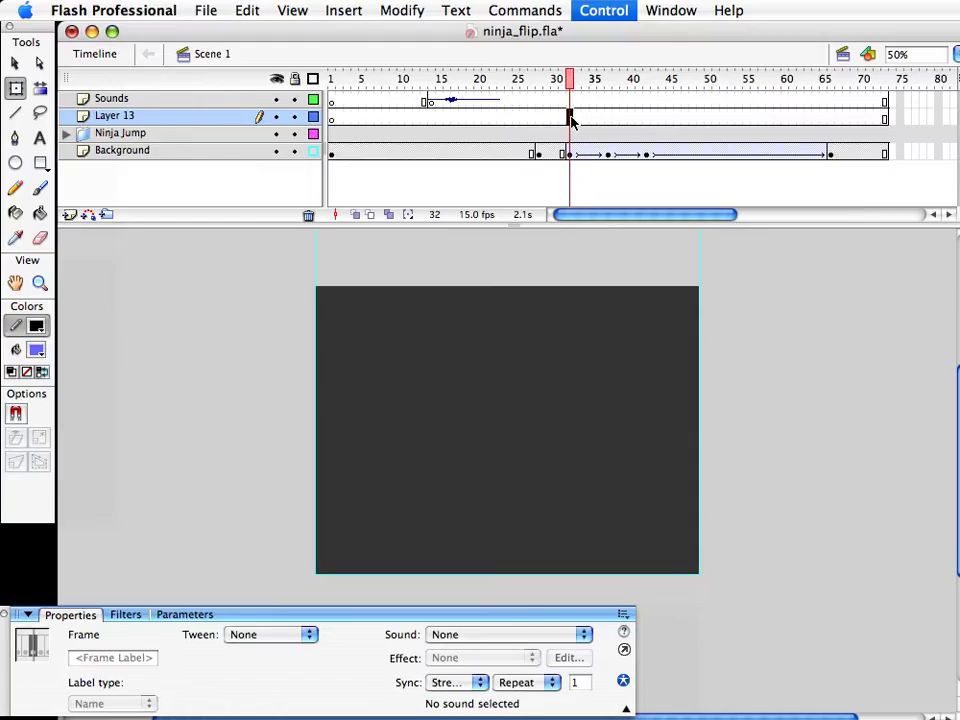
Rename the new layer "More Ninja Stuff", select its frame 32 keyframe, and save the file
double_click(166, 124)
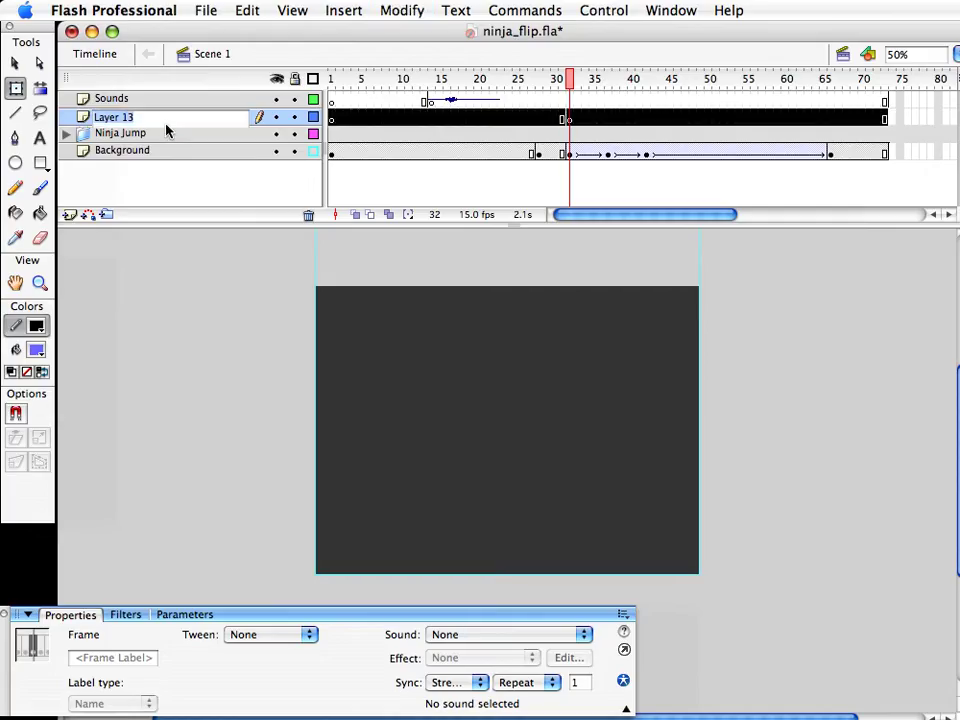
type("N")
key("BackSpace")
type("More Ninja Stuff")
key("Return")
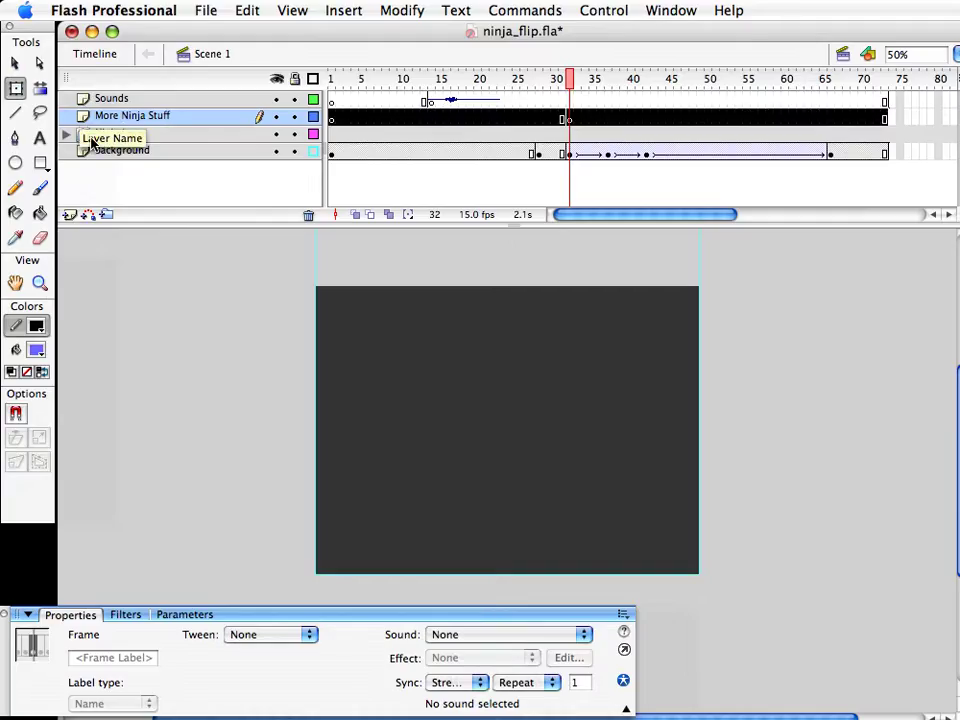
left_click(567, 117)
key("super+s")
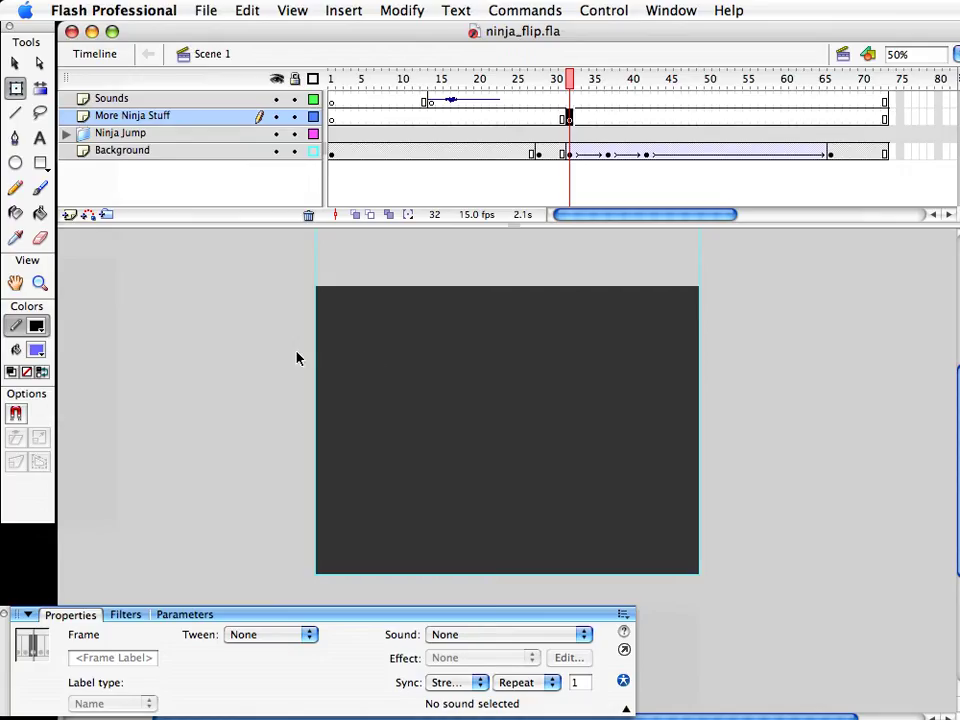
Expand the Ninja Jump folder at frame 1 and lock the Background and shadow layers
left_click(66, 133)
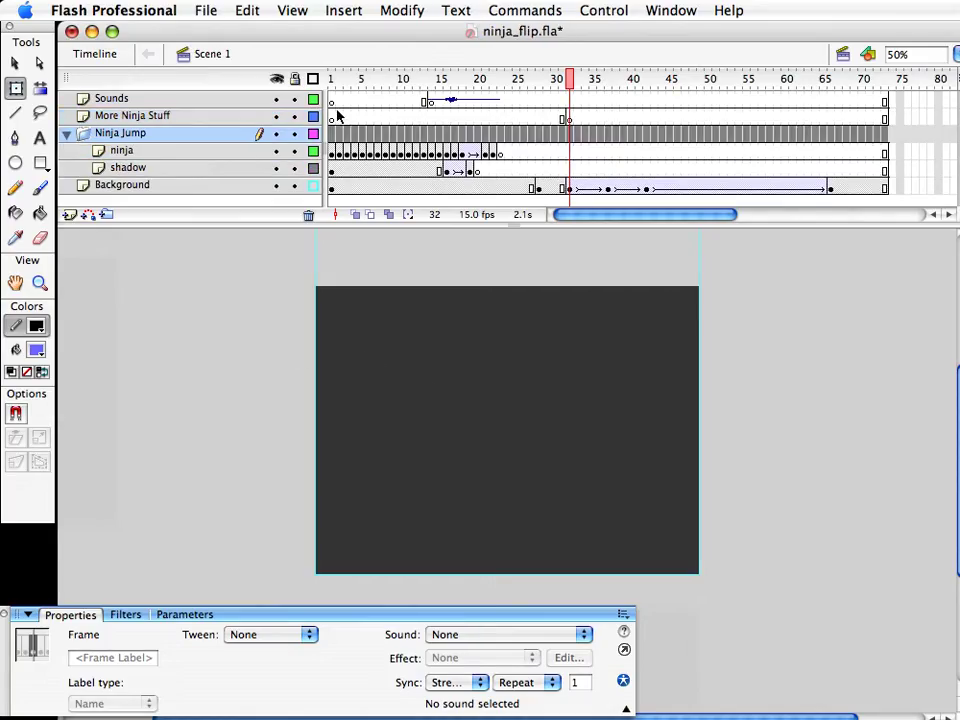
left_click_drag(342, 82, 307, 79)
left_click(440, 522)
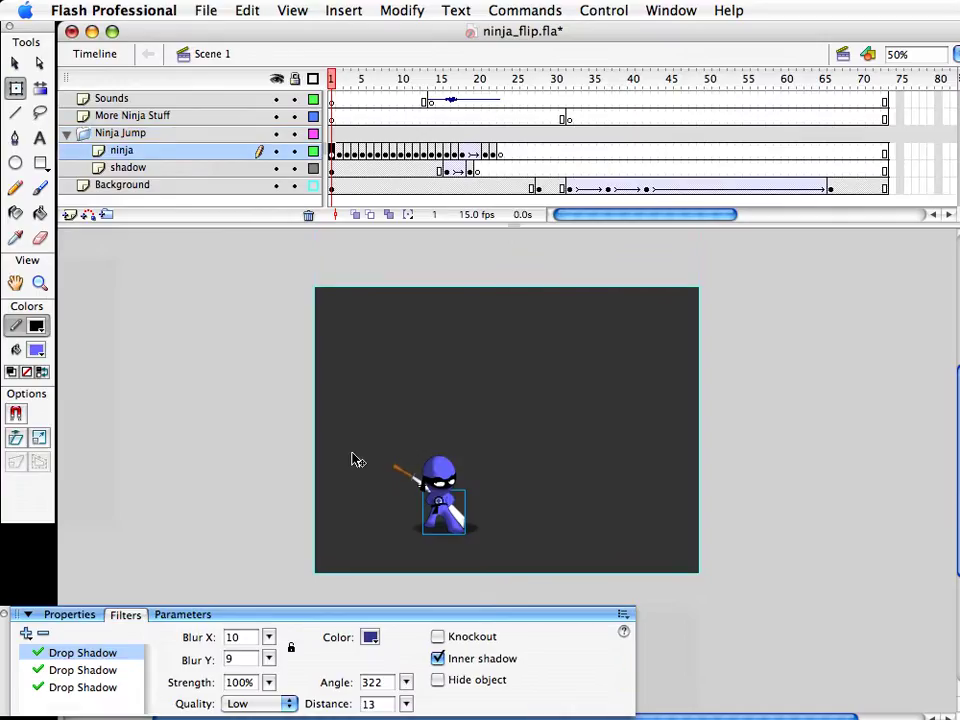
left_click_drag(375, 420, 404, 466)
key("super+z")
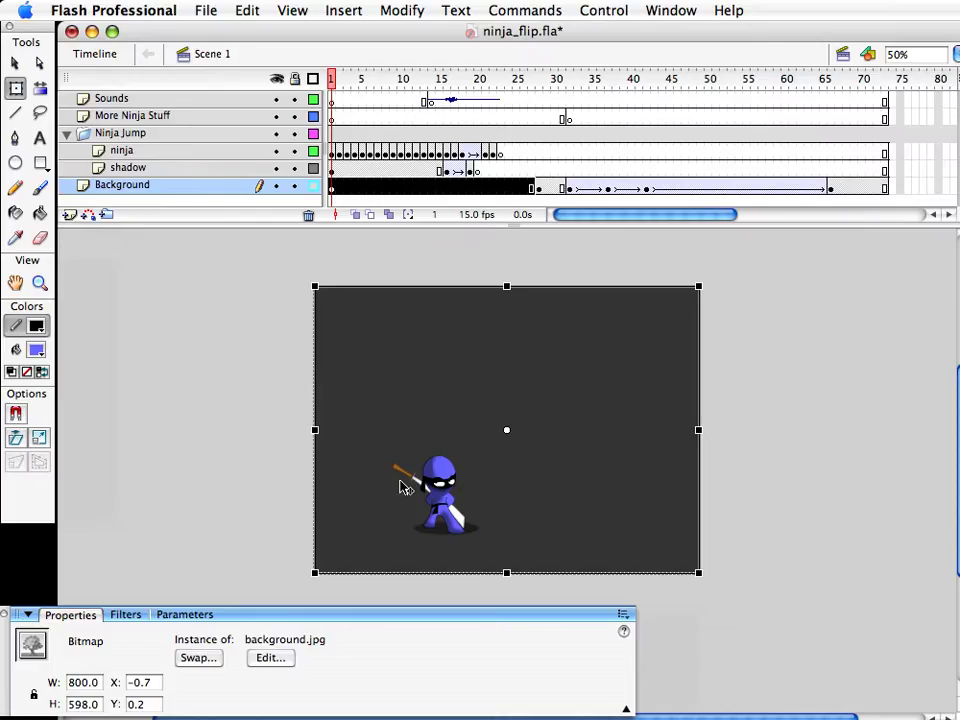
left_click_drag(242, 411, 557, 561)
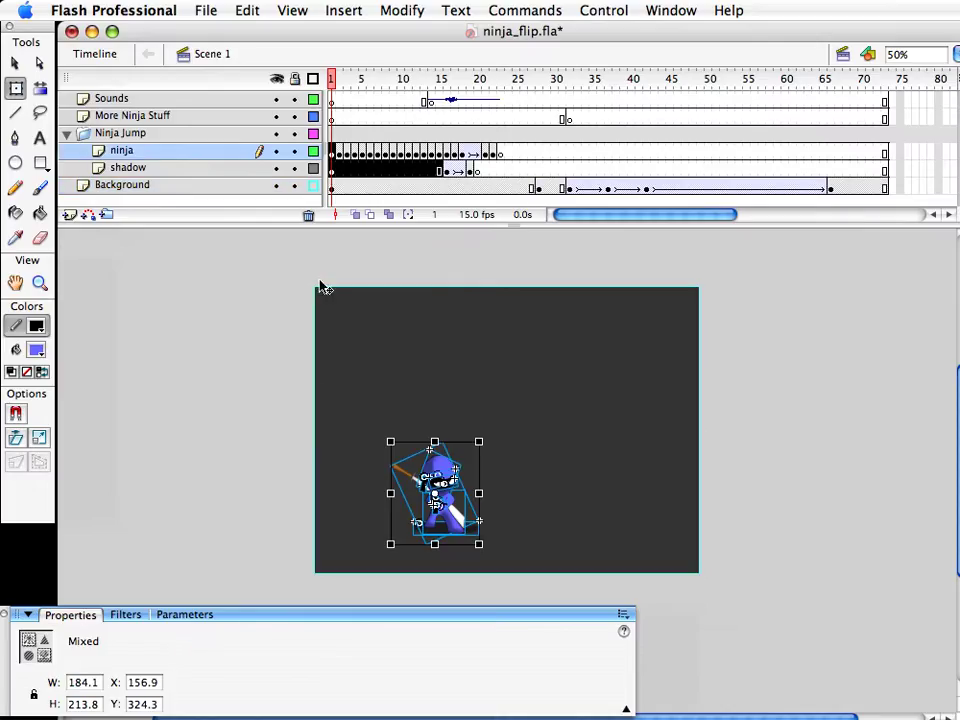
left_click(293, 189)
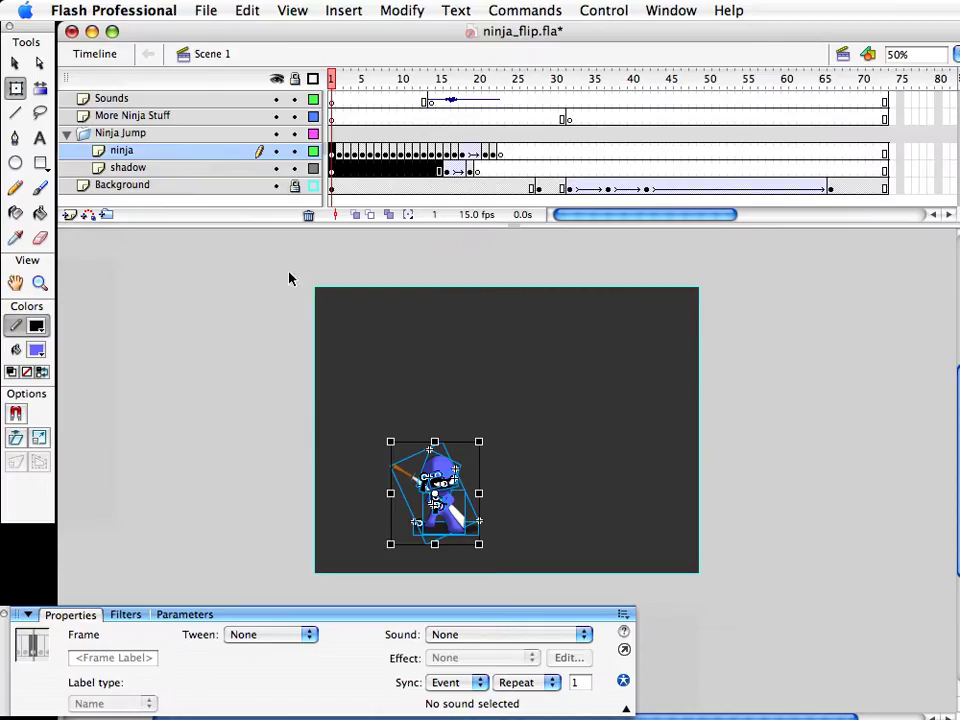
left_click(294, 168)
Copy all the ninja's parts from frame 1 and paste them into frame 32 of the More Ninja Stuff layer
left_click_drag(232, 363, 536, 558)
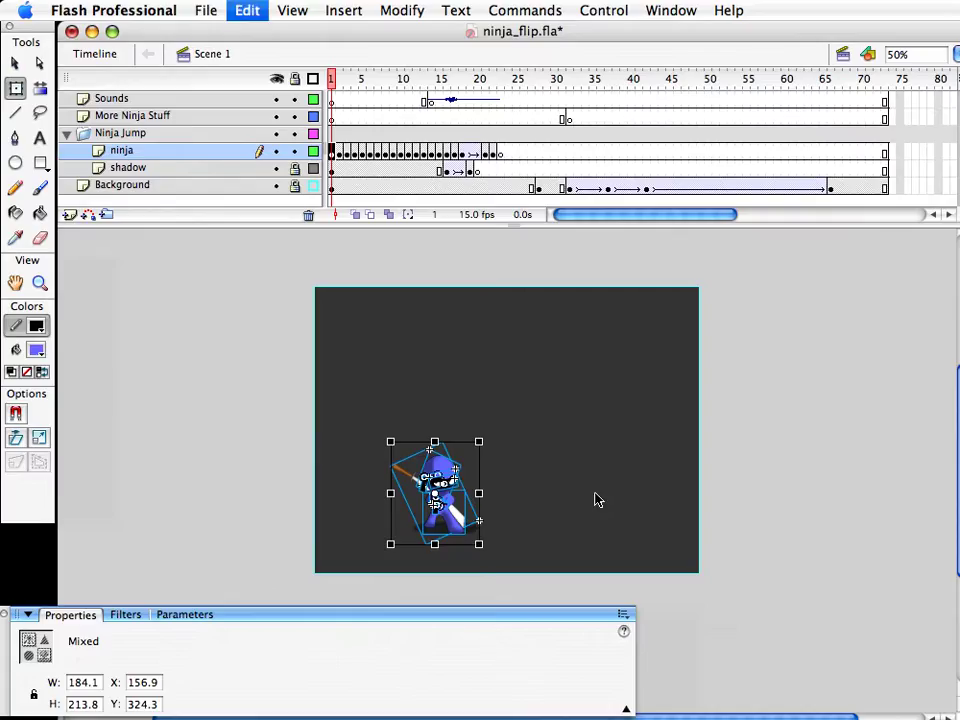
left_click(568, 117)
key("ctrl+shift+v")
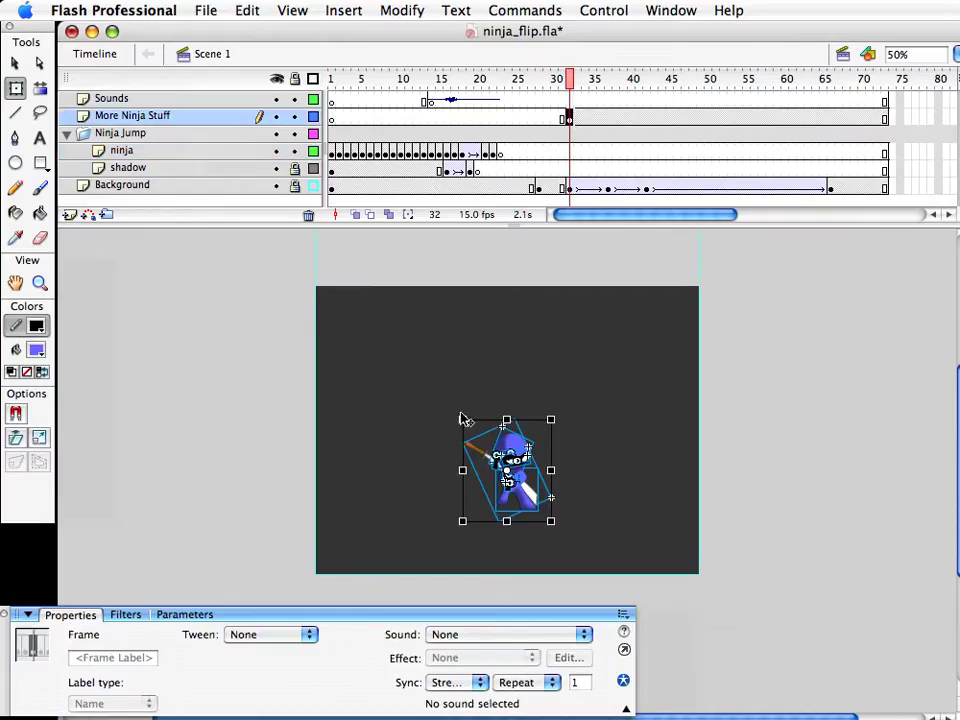
Collapse the Ninja Jump folder and set the stage magnification to 100% with the Selection tool active
left_click(66, 133)
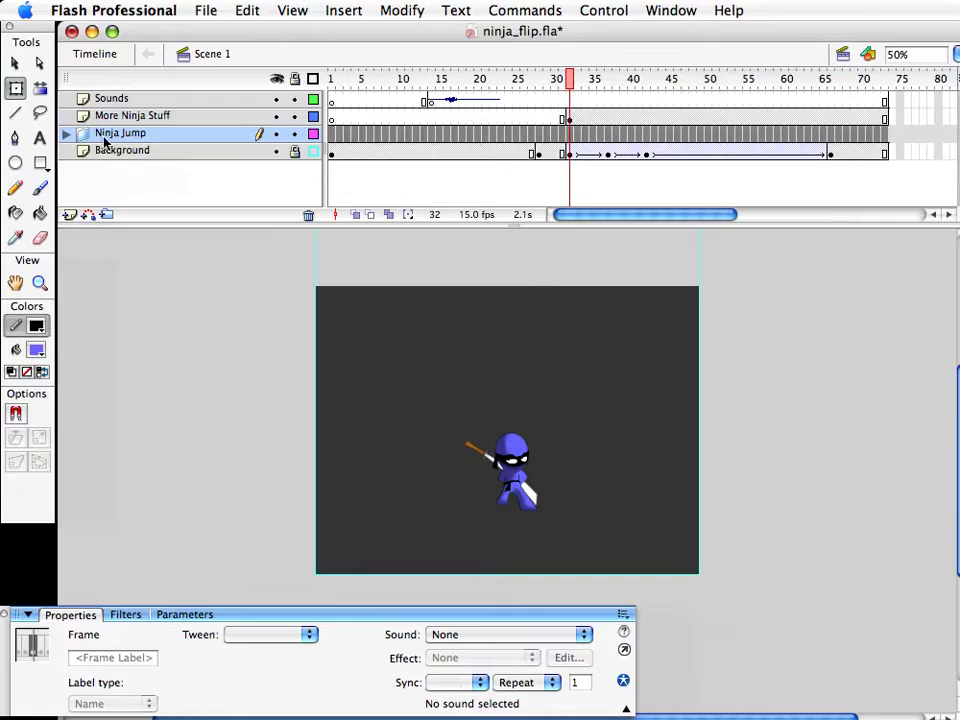
left_click(480, 505)
left_click_drag(592, 541, 573, 541)
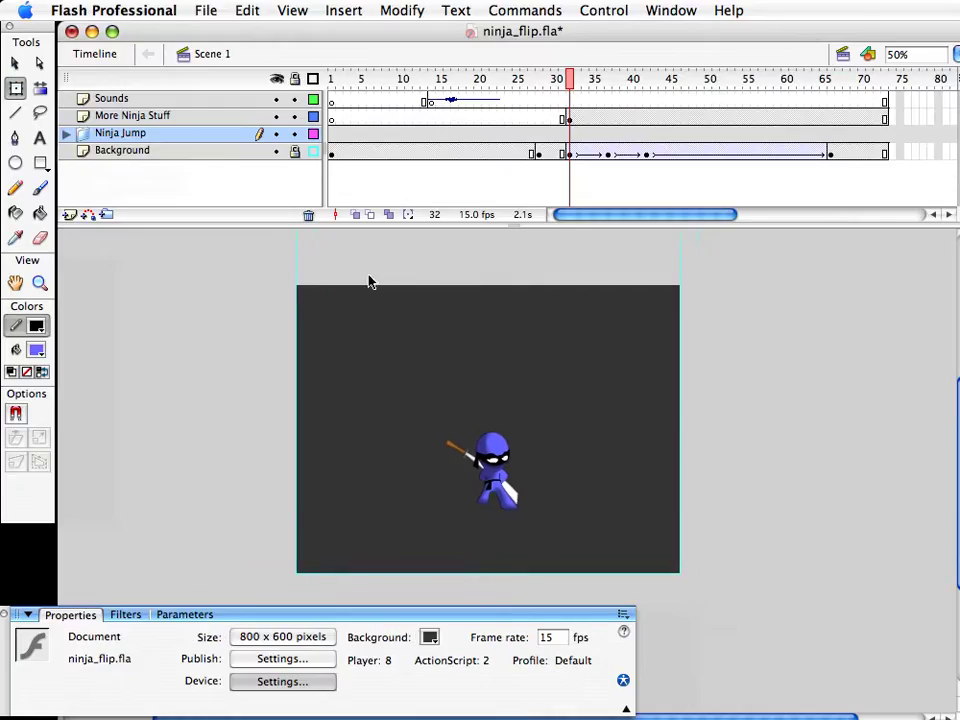
left_click(910, 55)
type("100")
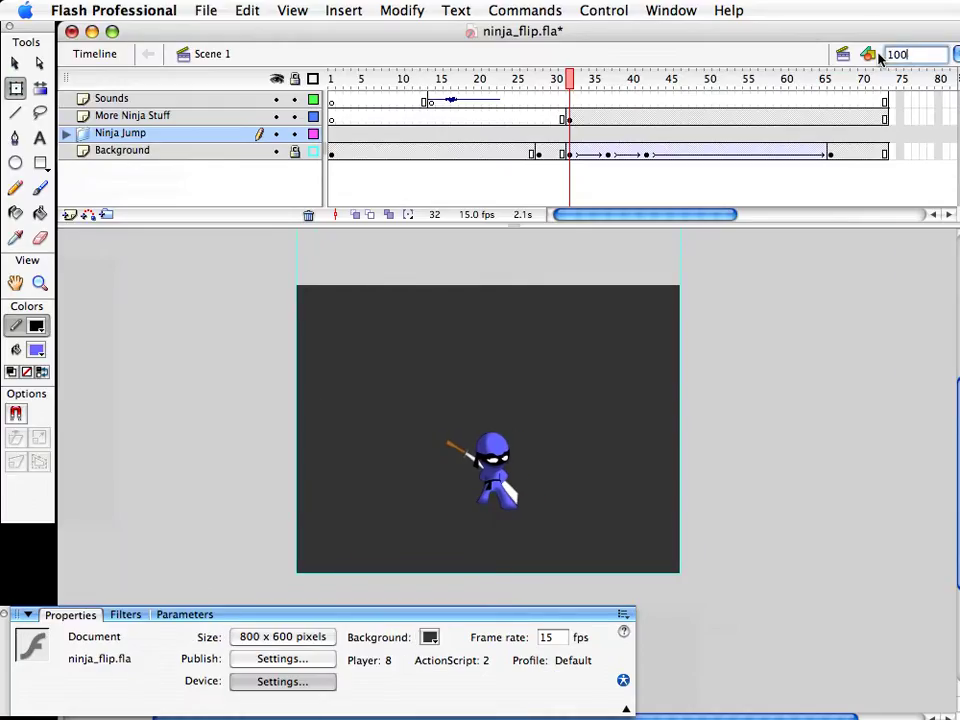
key("Return")
key("v")
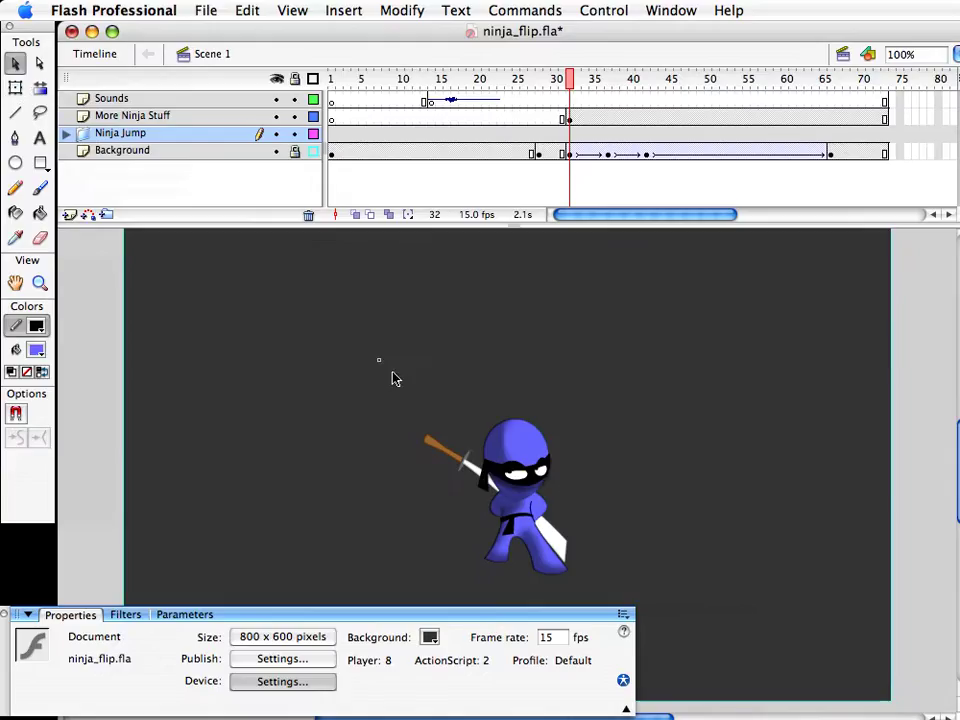
Move the whole ninja up and to the left on the stage at frame 32
left_click_drag(392, 377, 447, 498)
left_click(538, 470)
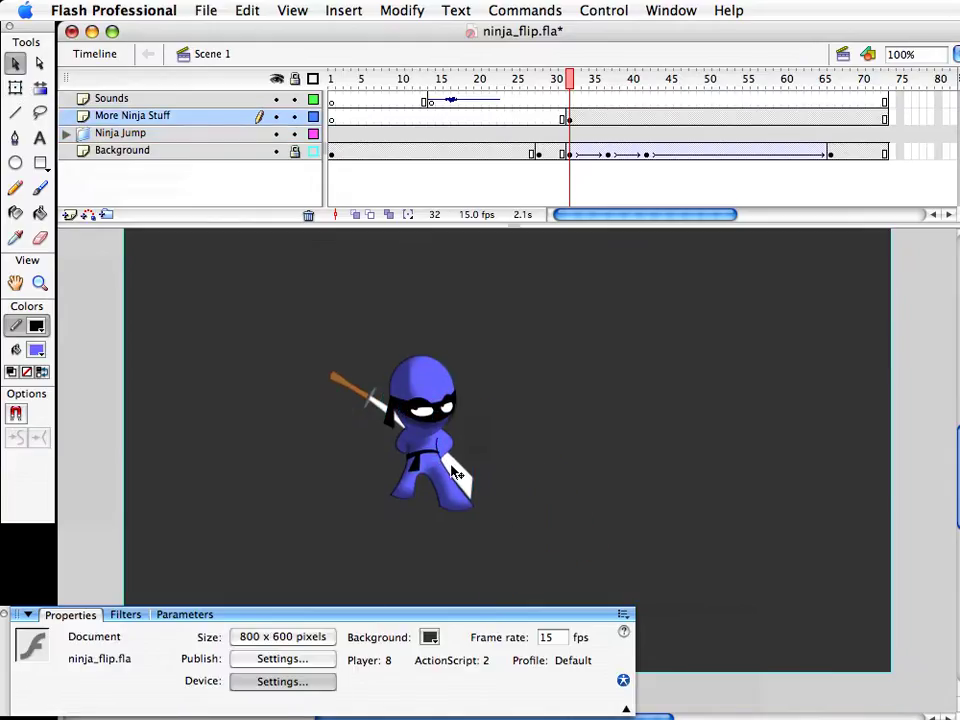
left_click(478, 494)
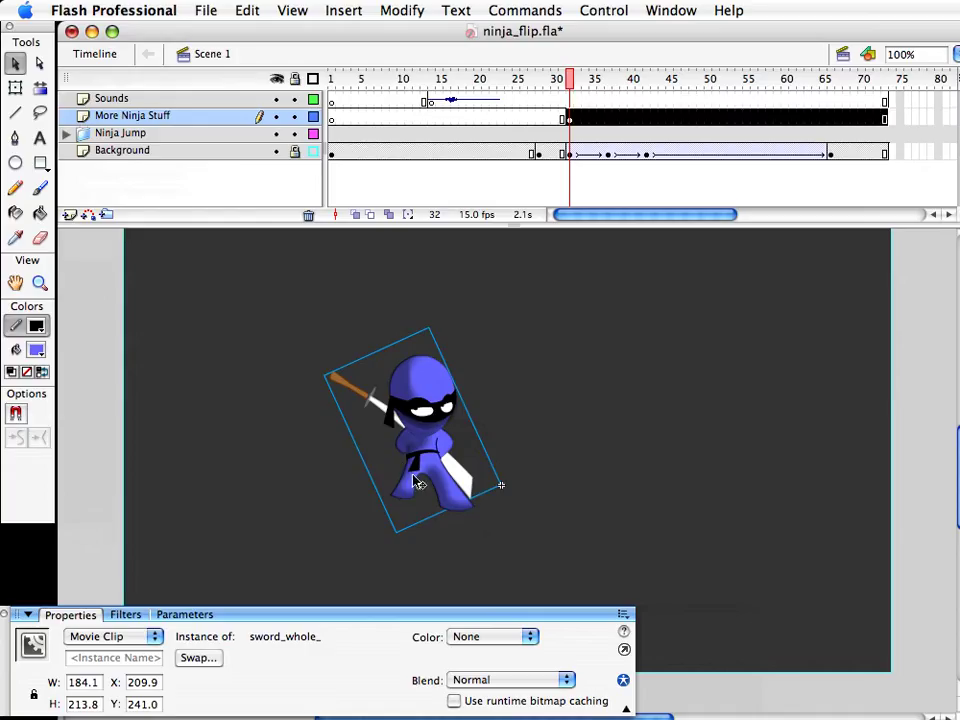
Duplicate the symbol of the ninja's body instance, keeping the suggested symbol name
left_click(418, 450)
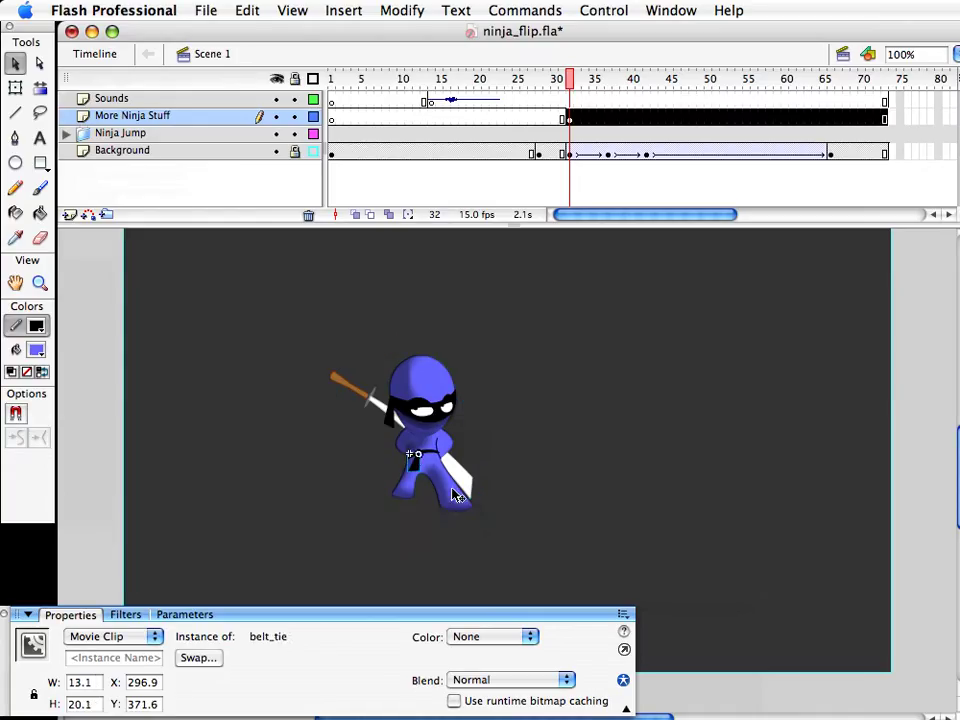
left_click(472, 502)
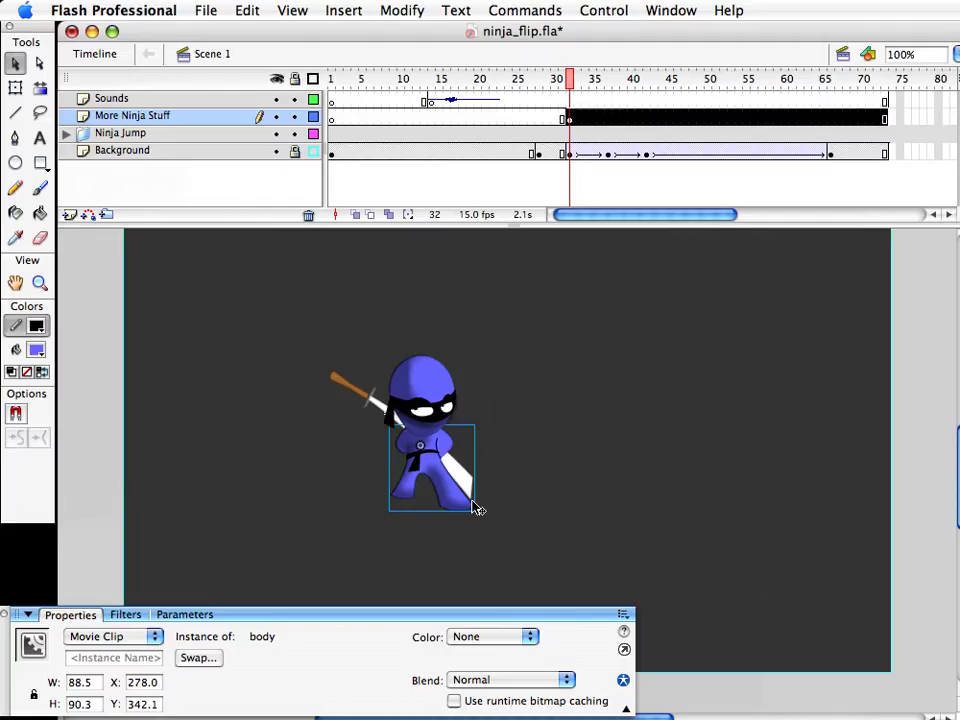
key("super+d")
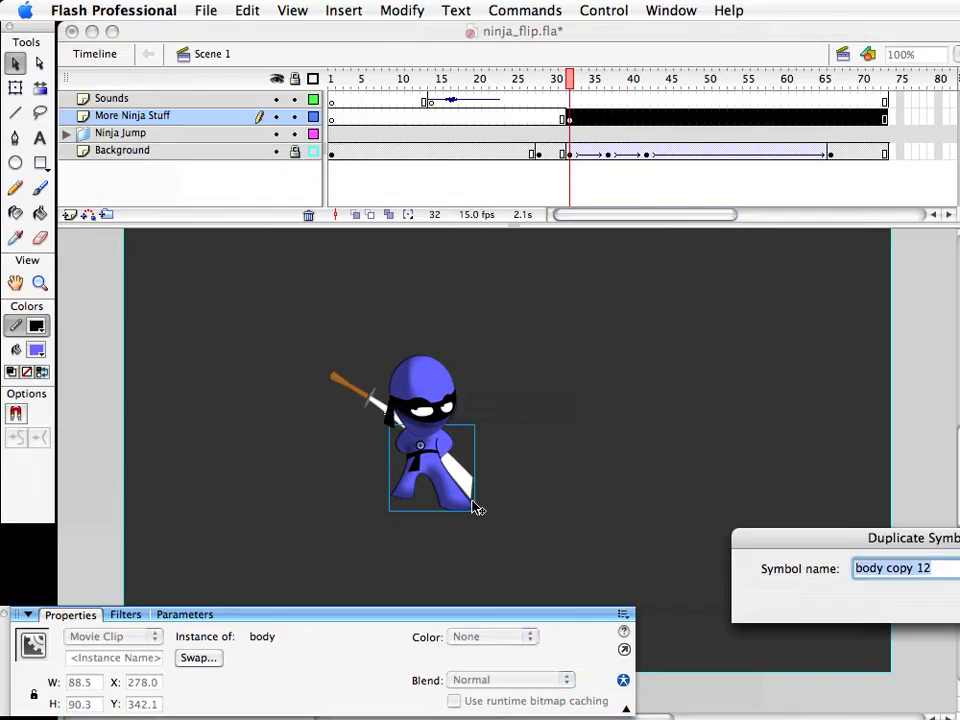
left_click_drag(851, 541, 540, 551)
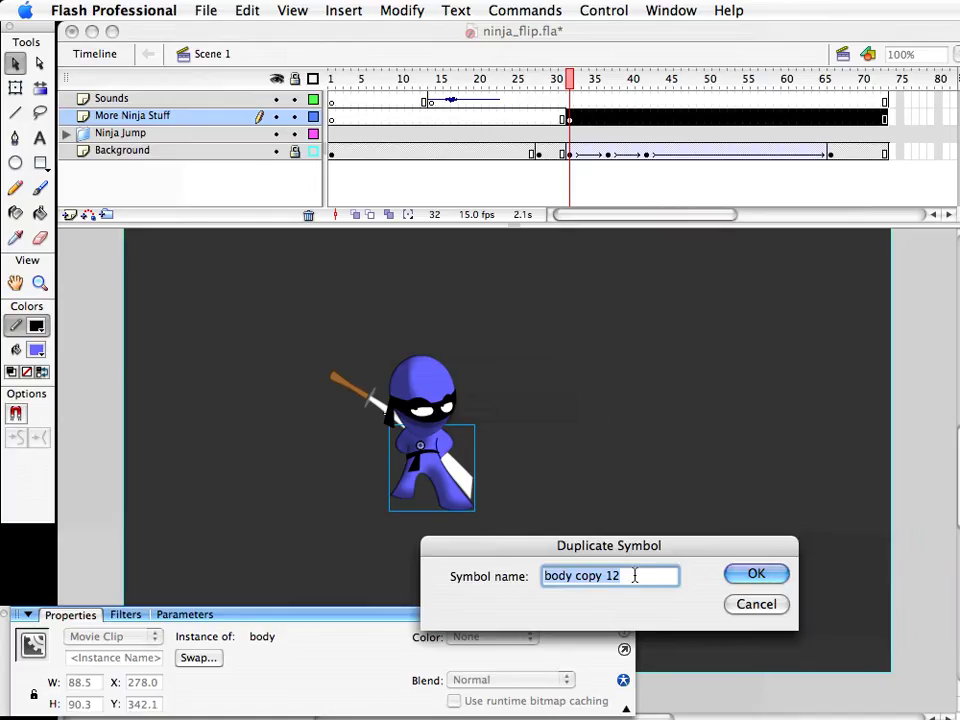
left_click(765, 576)
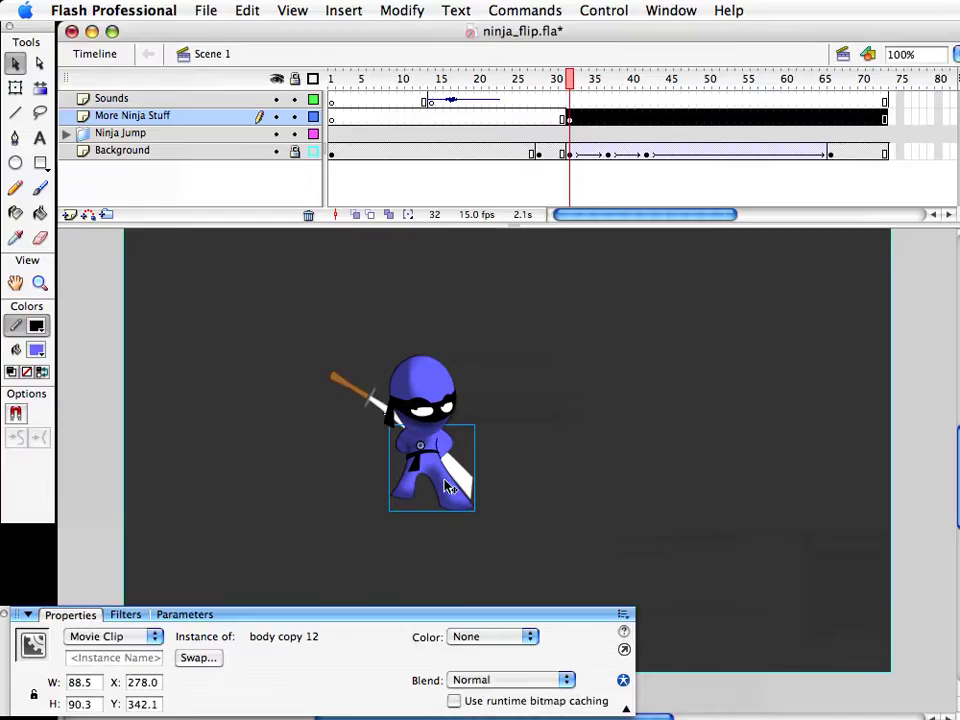
Place a copy of the body to the right of the ninja and duplicate its symbol so it can be edited separately
left_click_drag(448, 487, 652, 488)
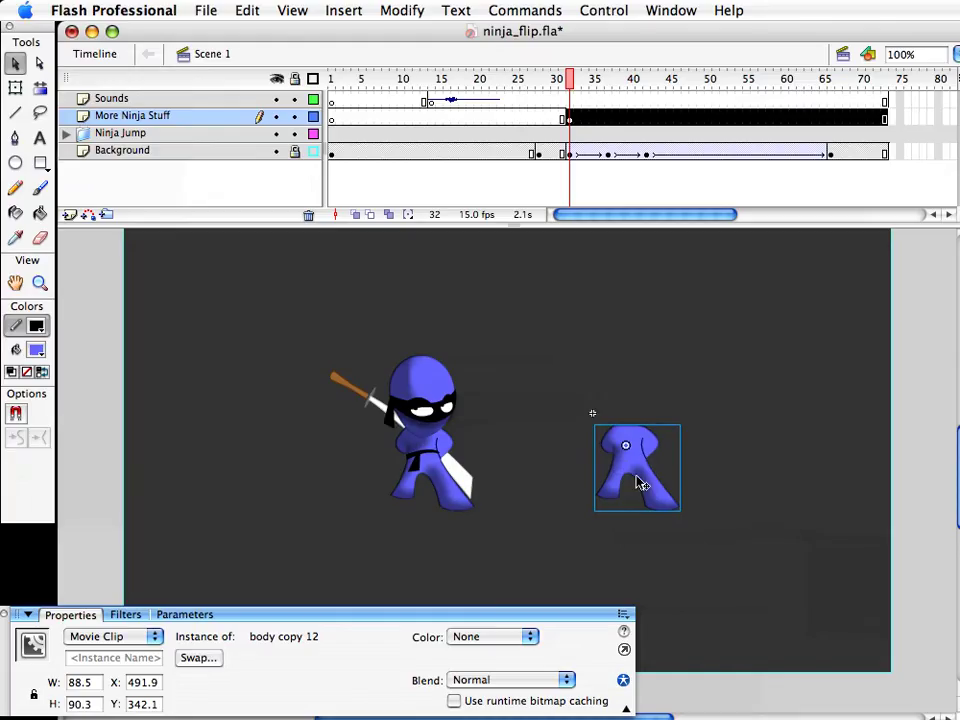
right_click(637, 475)
left_click(737, 514)
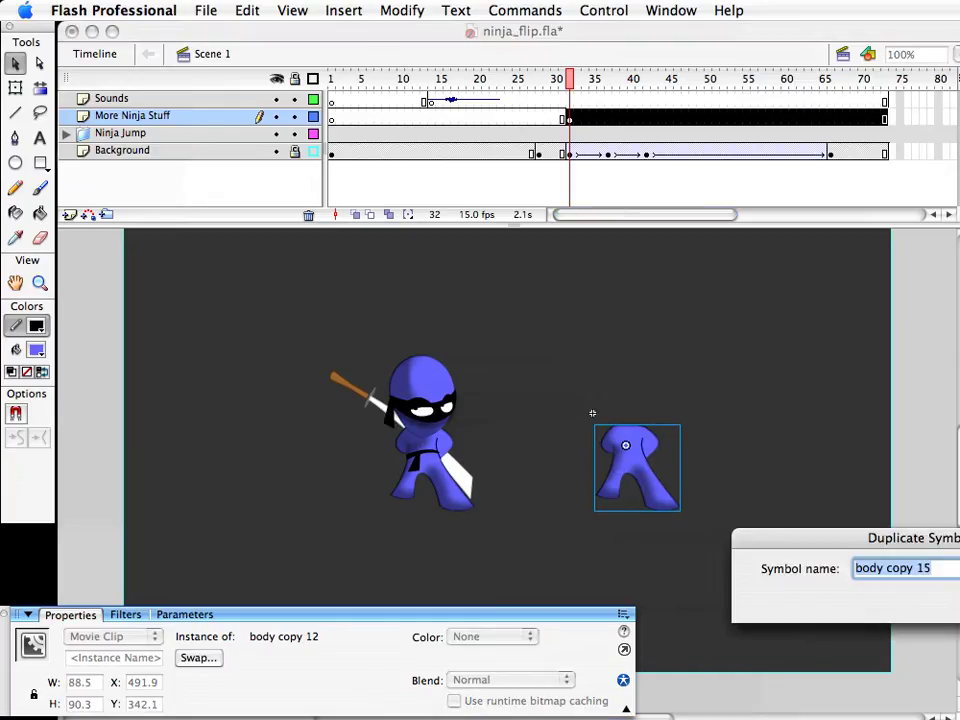
key("Return")
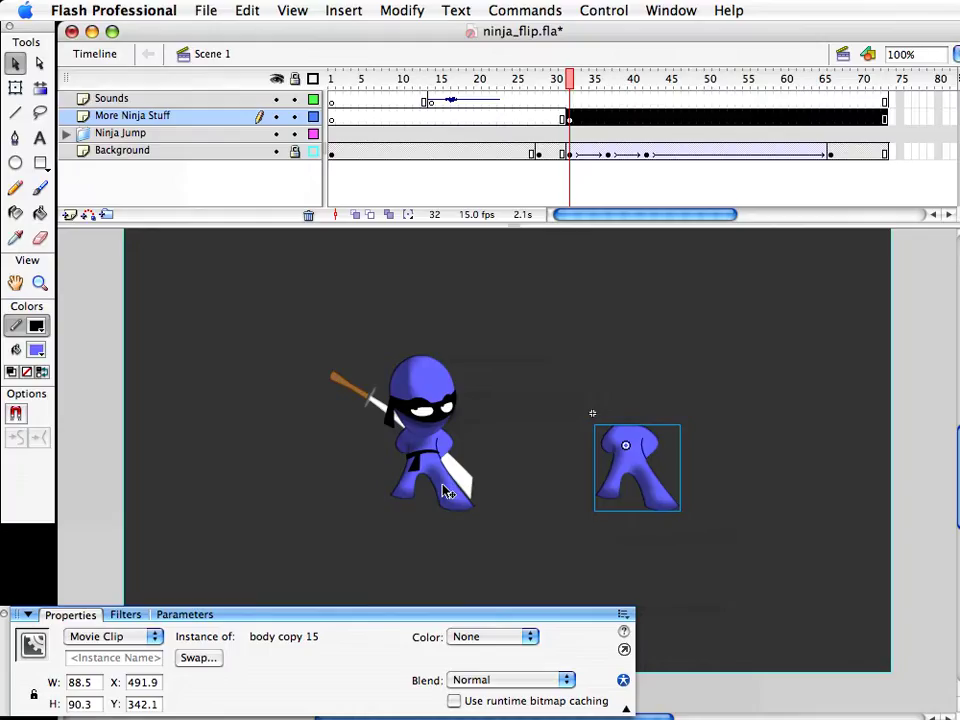
Delete the legs inside the ninja's body symbol so only the torso remains, and return to the main scene
left_click(446, 492)
double_click(437, 483)
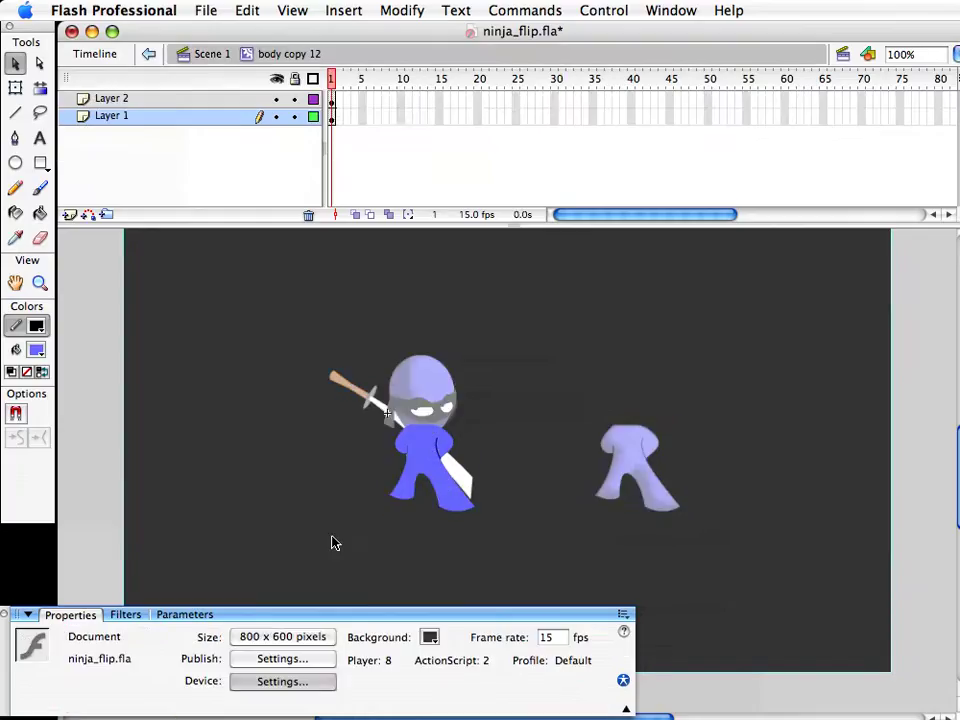
left_click_drag(333, 532, 489, 467)
key("Delete")
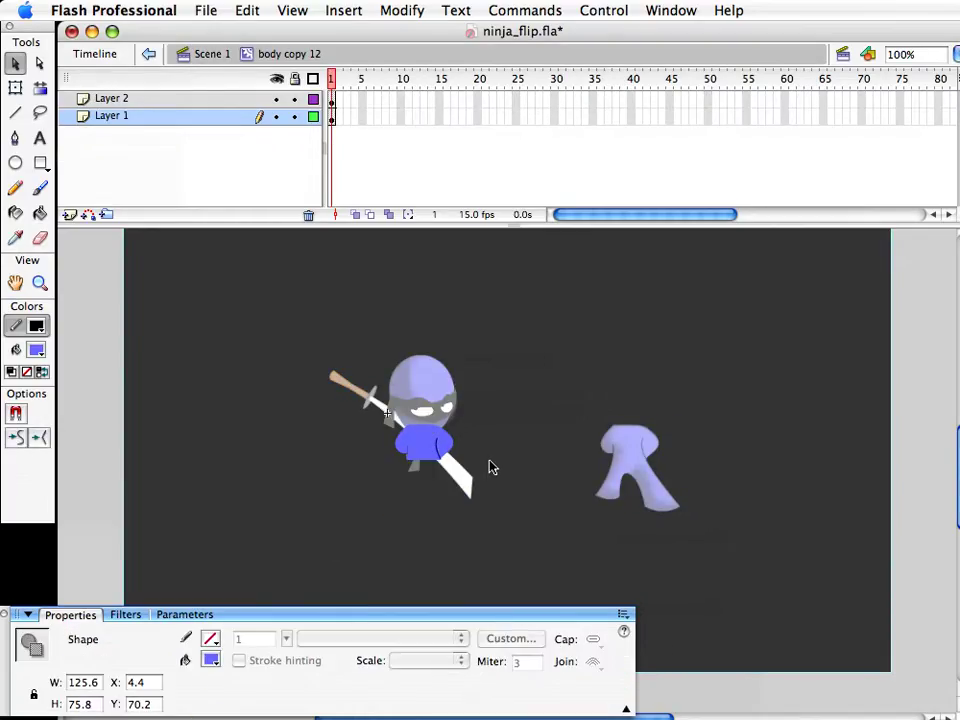
key("super+e")
Delete the torso inside the copied body symbol so only the legs remain, and return to the main scene
left_click(641, 470)
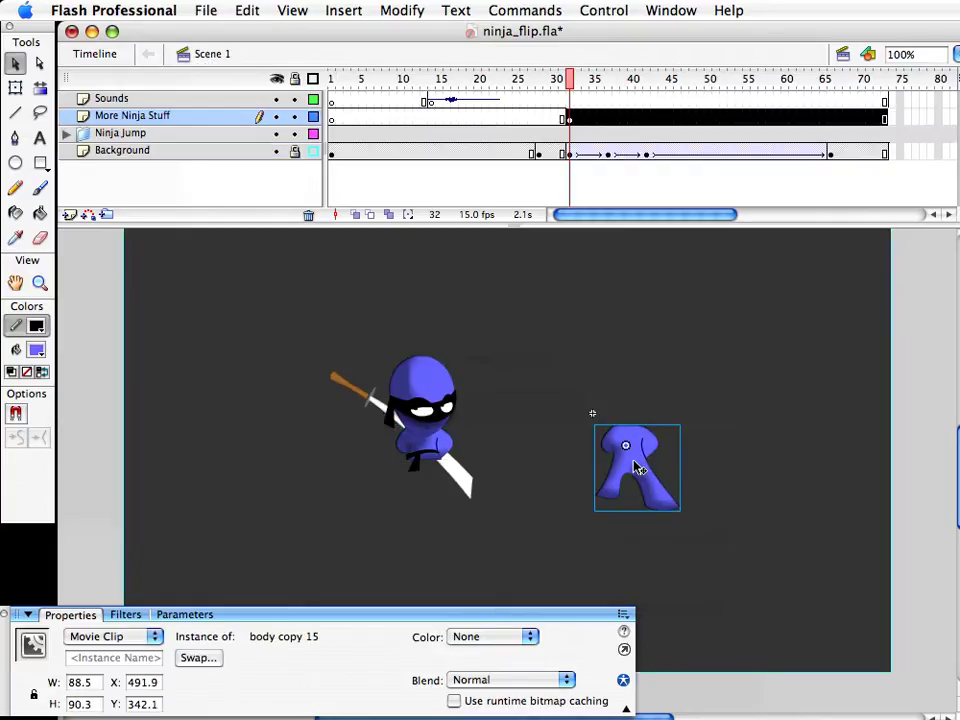
double_click(638, 468)
left_click_drag(572, 406, 690, 465)
key("Delete")
key("super+e")
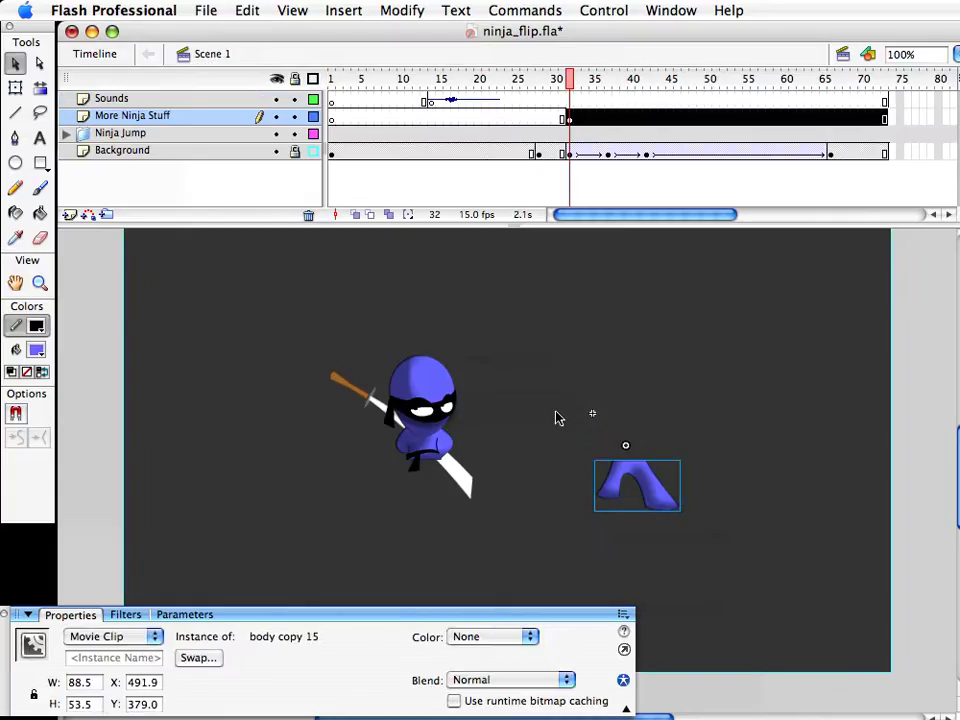
left_click(558, 418)
Move the belt and belt tie together off the torso to an empty area at its lower left
left_click(428, 455)
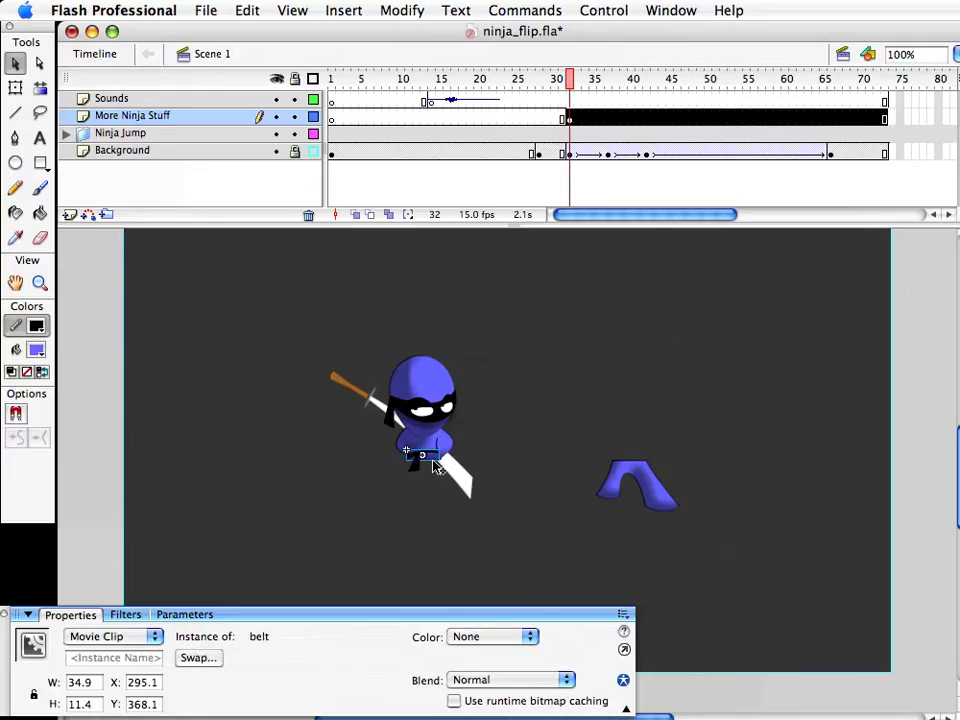
left_click(418, 463, "shift")
double_click(416, 466)
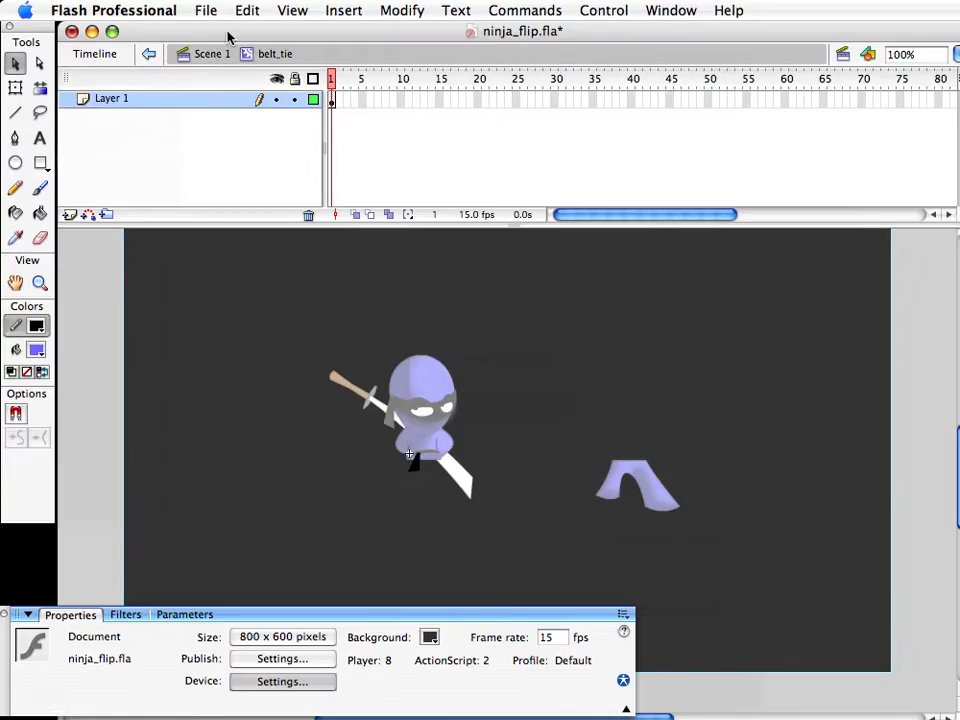
left_click(212, 53)
left_click(438, 449, "shift")
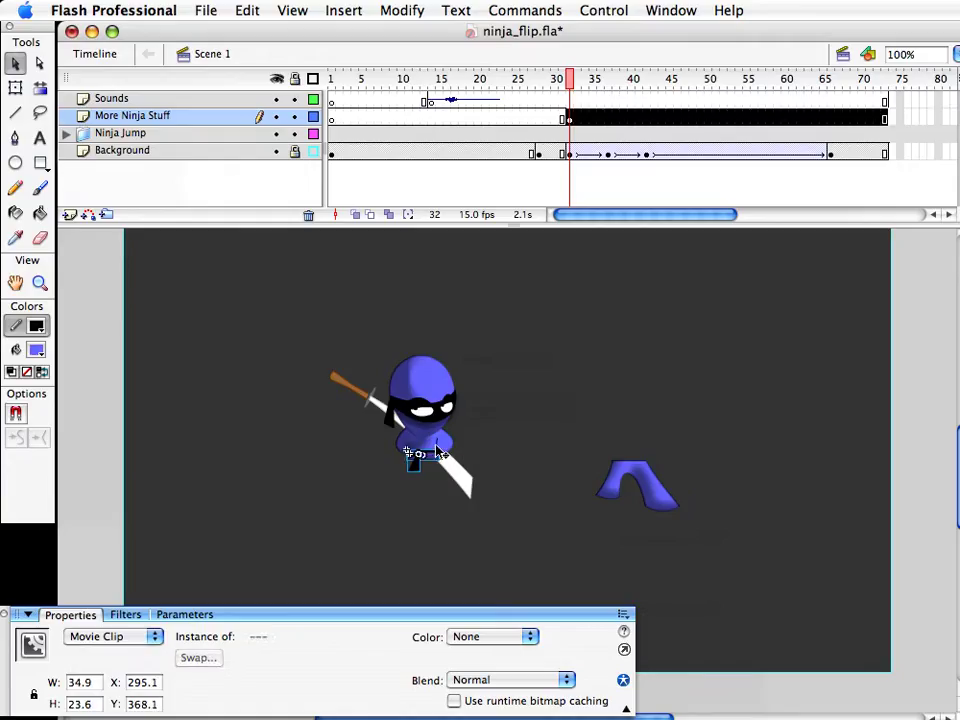
left_click_drag(440, 452, 328, 499)
left_click(516, 544)
Move all the head parts together away from the torso to its upper right
left_click_drag(370, 328, 467, 447)
left_click(516, 427)
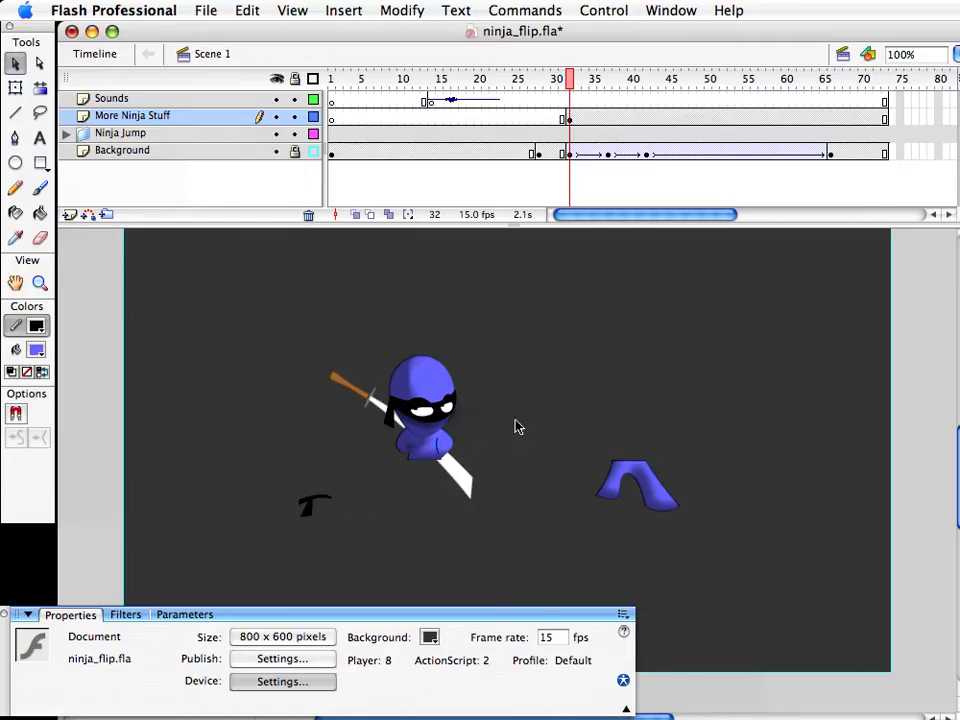
left_click_drag(366, 319, 570, 382)
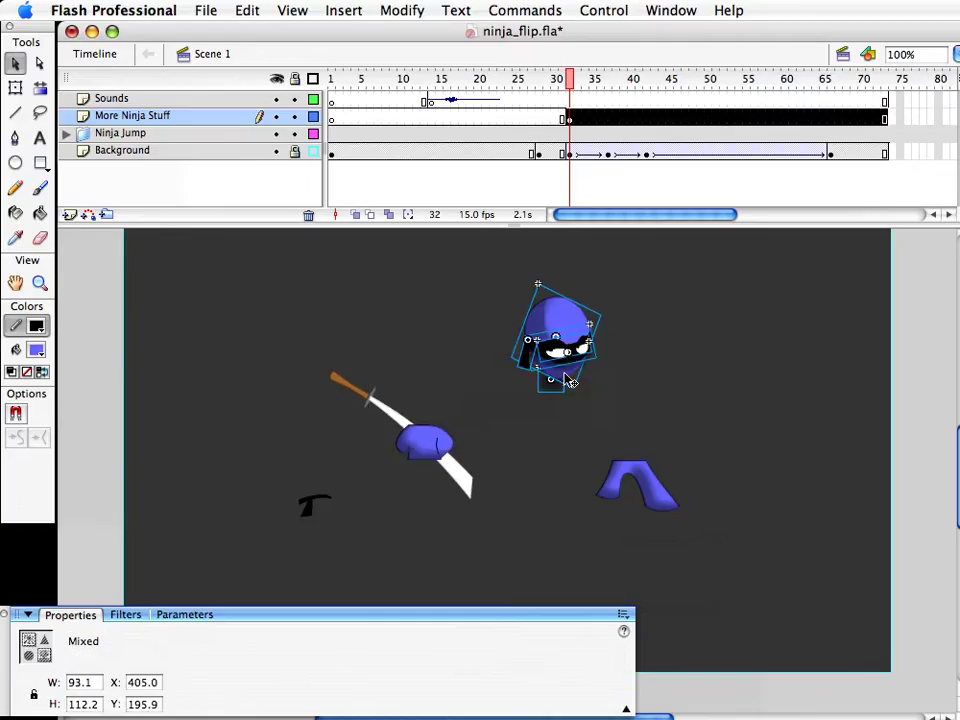
left_click(520, 436)
Delete the old sword and place the sword_and_hand symbol from the library to the left of the torso
left_click_drag(467, 493, 342, 465)
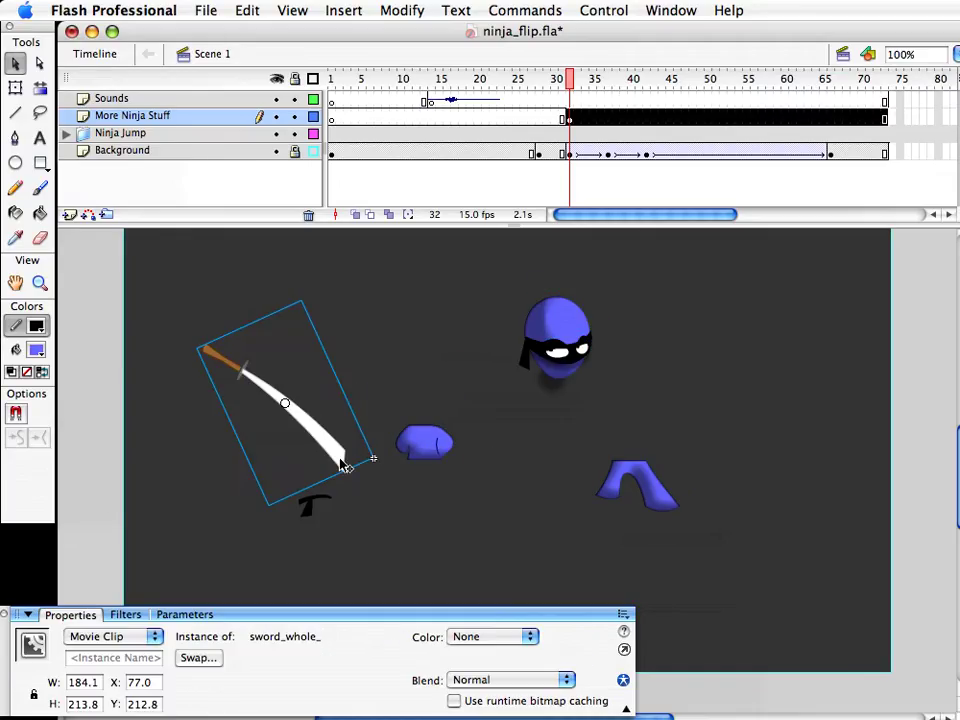
key("Delete")
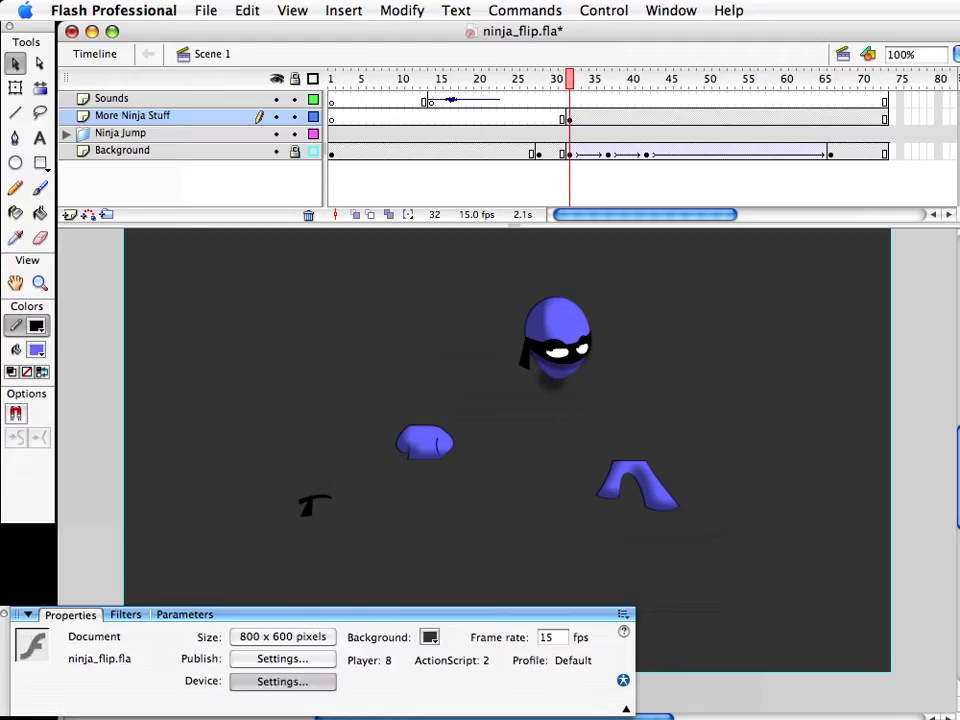
key("ctrl+l")
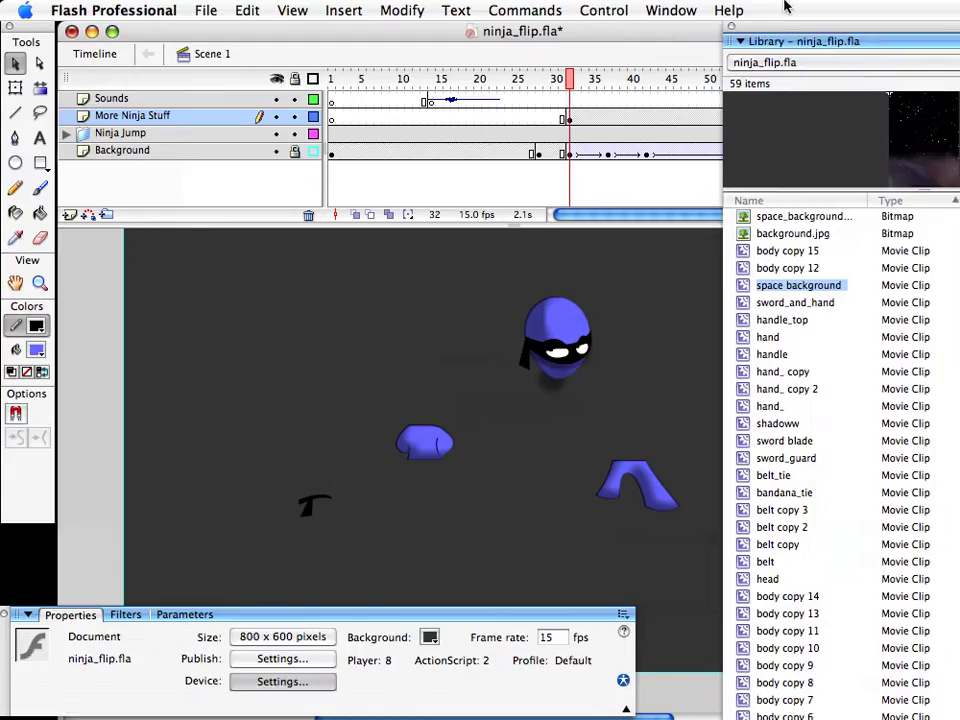
left_click(795, 303)
left_click_drag(797, 311, 294, 407)
left_click(732, 27)
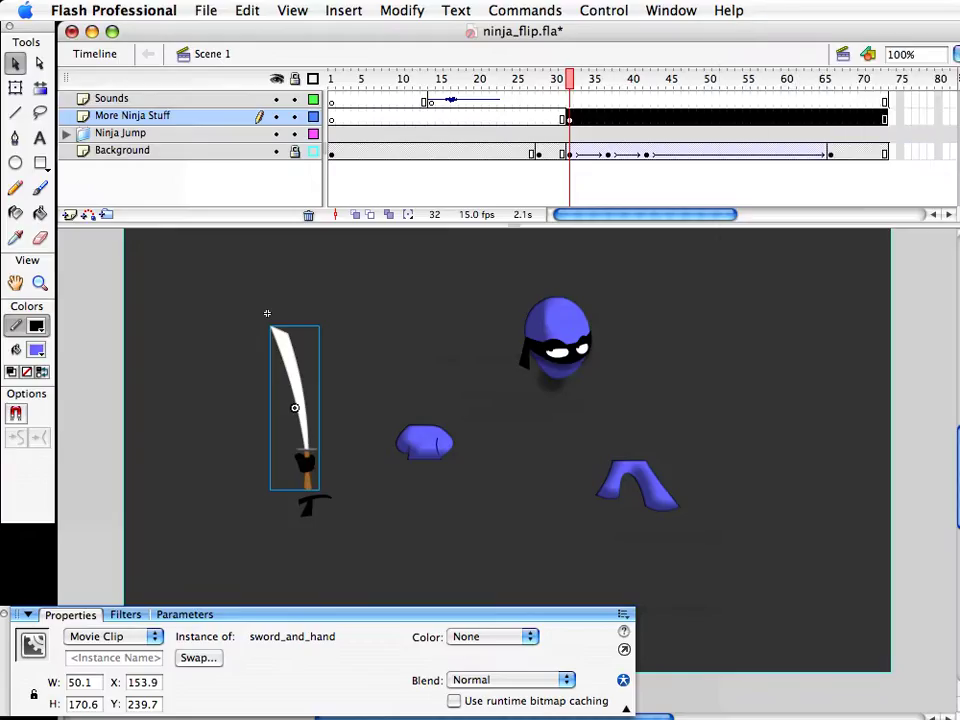
left_click(424, 510)
Flip the sword and hand horizontally and nudge it slightly up and to the right
left_click(307, 463)
key("super+shift+h")
key("shift+Up")
key("shift+Right")
key("shift+Right")
key("shift+Up")
key("shift+Up")
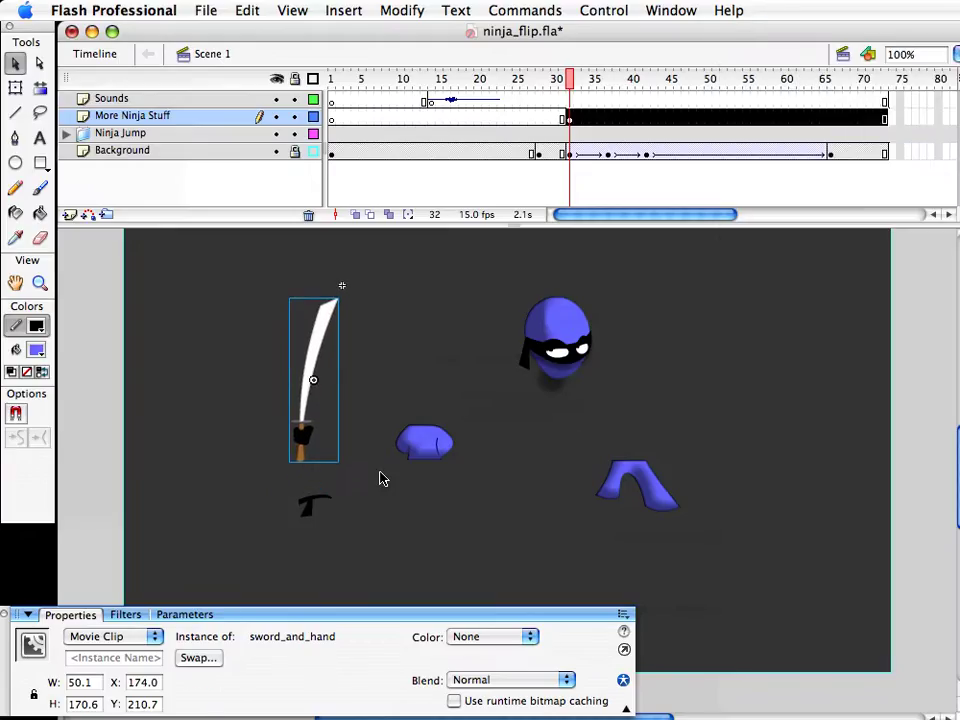
Scale the sword and hand up to about 55 by 187 pixels with the Free Transform tool
key("q")
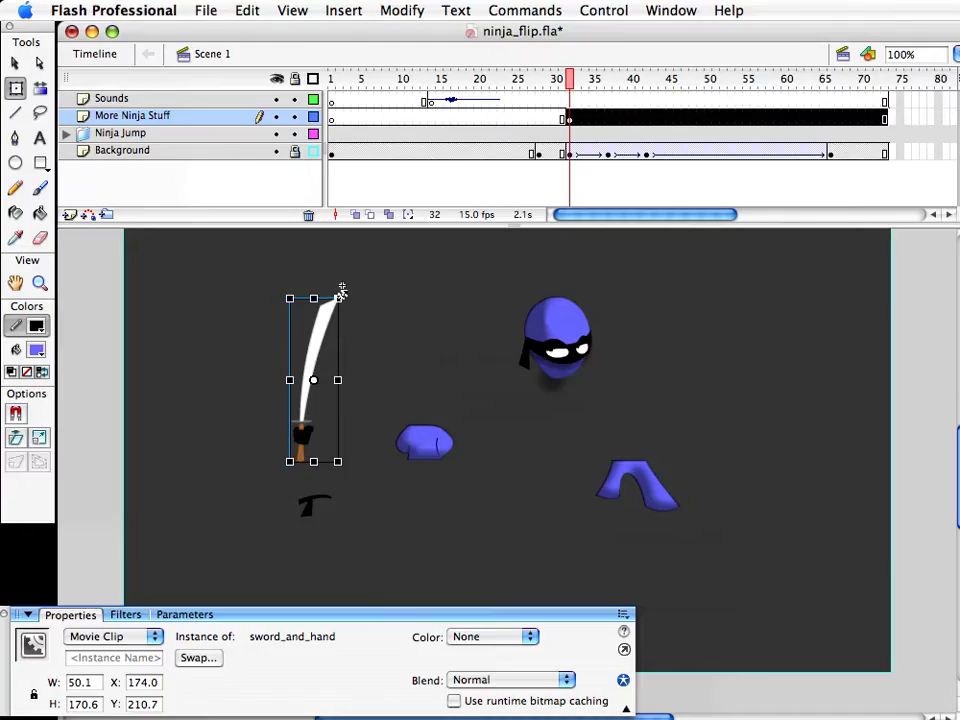
left_click_drag(341, 290, 359, 265)
key("v")
left_click(465, 467)
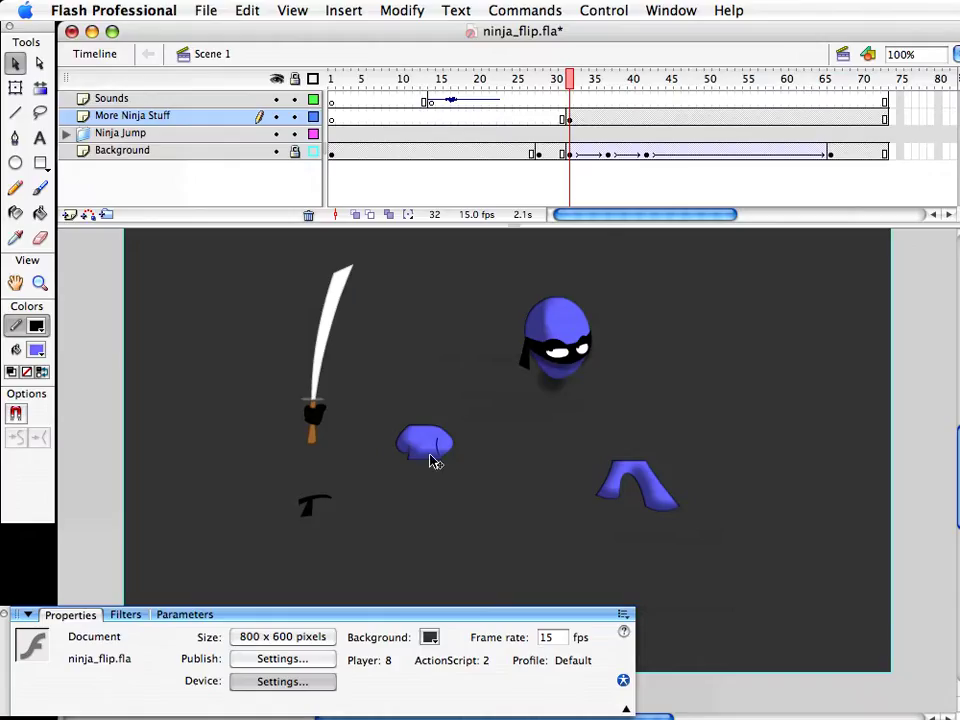
Move the sword and hand to the torso's upper left and the legs just below the torso
left_click_drag(315, 411, 358, 396)
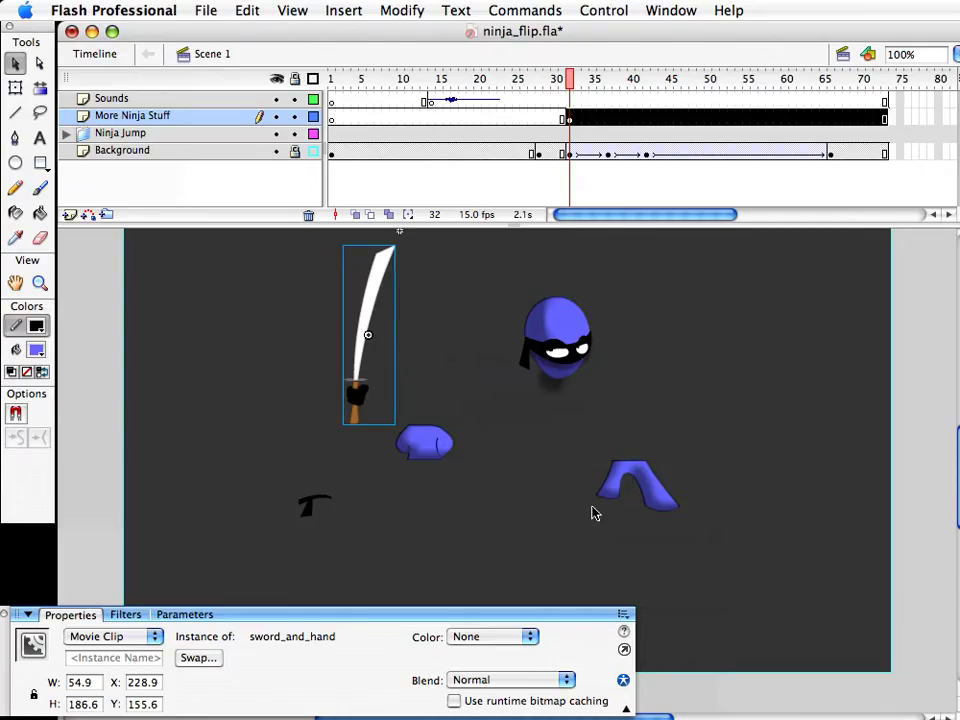
left_click(626, 486)
left_click_drag(630, 490, 443, 528)
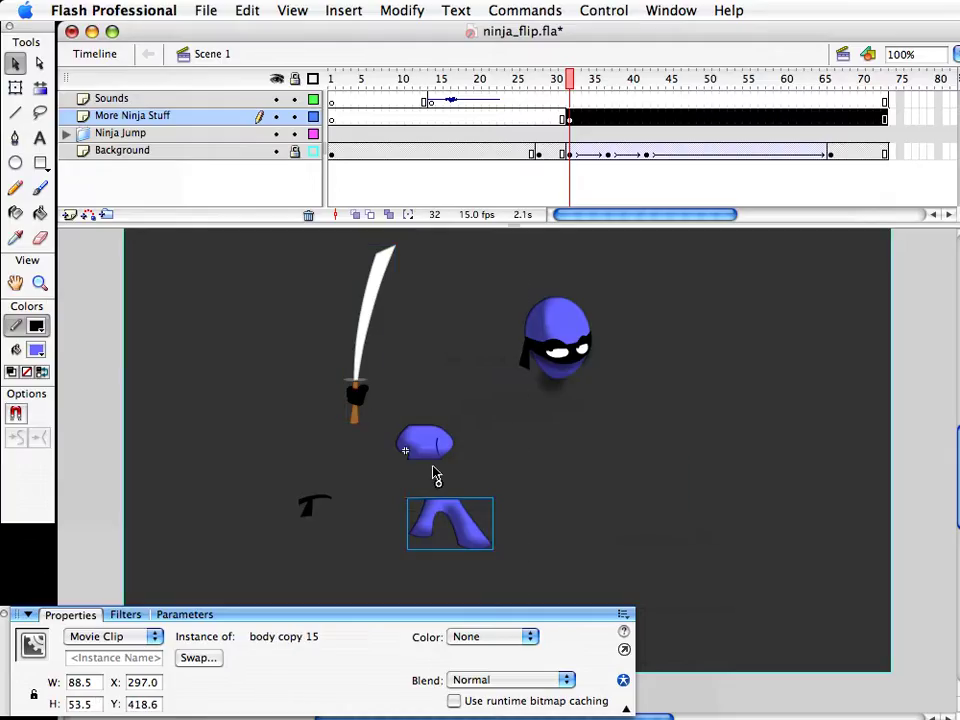
Open the torso symbol for editing and delete the dark arm line on Layer 2
left_click(431, 448)
double_click(428, 450)
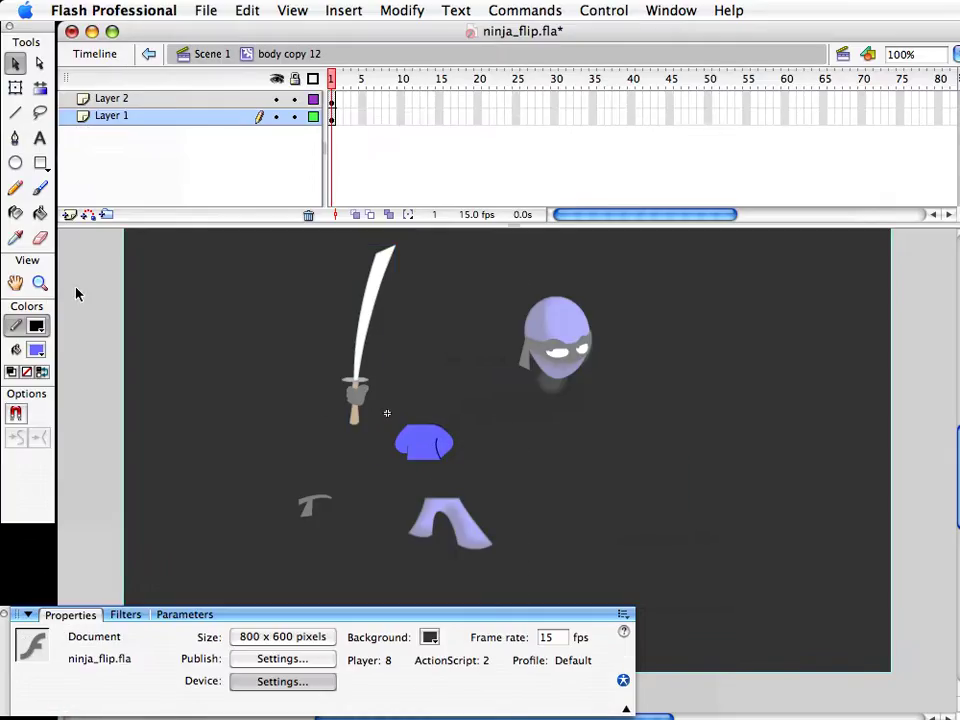
left_click(40, 283)
left_click_drag(367, 380, 456, 493)
key("v")
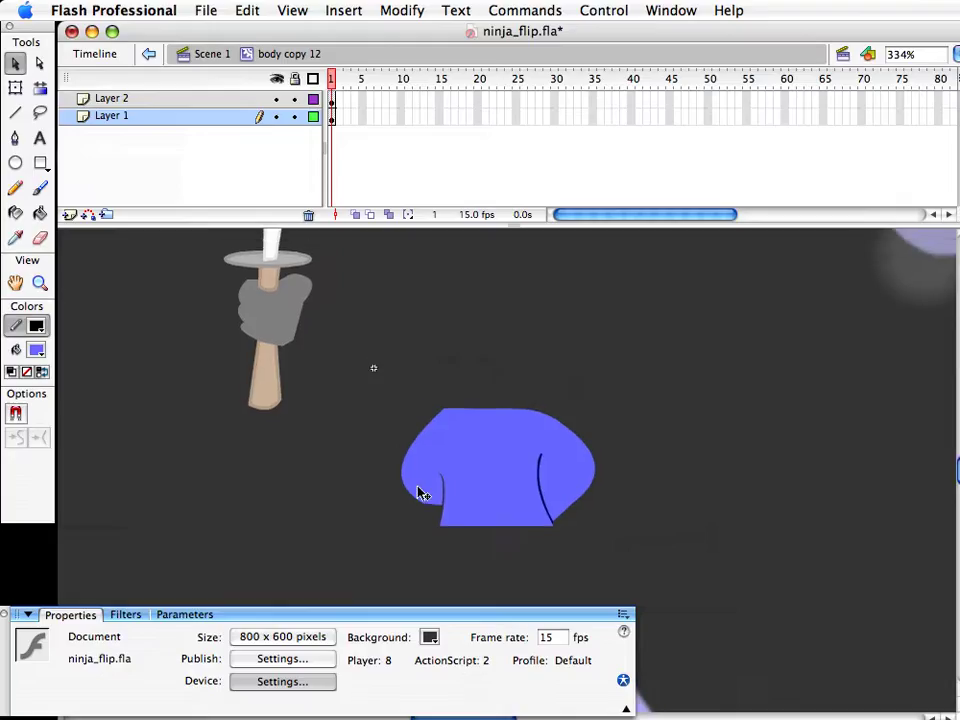
left_click(420, 493)
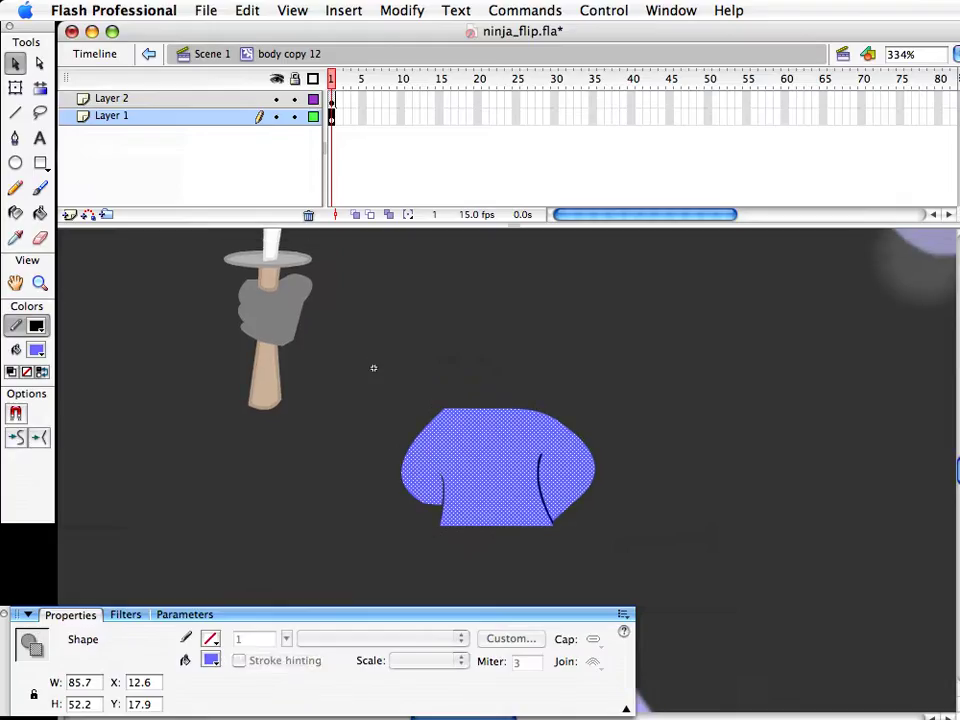
left_click(539, 478)
key("Delete")
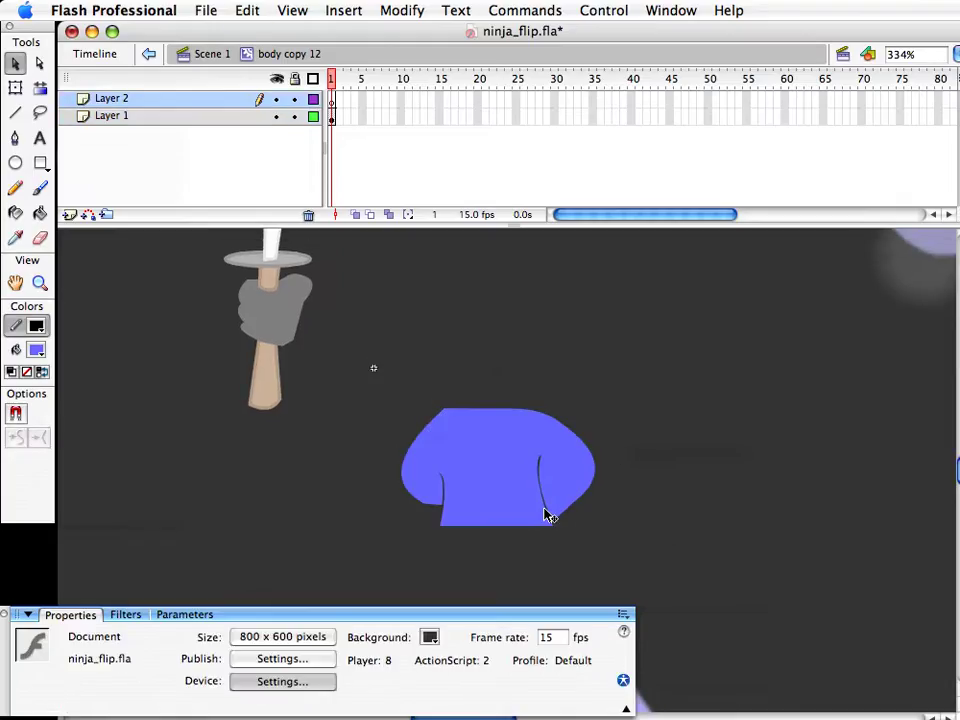
Reshape the torso's right arm into a raised sleeve with a curved open end, and trim the top of the shoulders flat
mouse_move(553, 520)
left_mouse_down()
mouse_move(597, 503)
mouse_move(628, 463)
mouse_move(597, 469)
mouse_move(628, 326)
mouse_move(573, 412)
mouse_move(628, 343)
left_mouse_up()
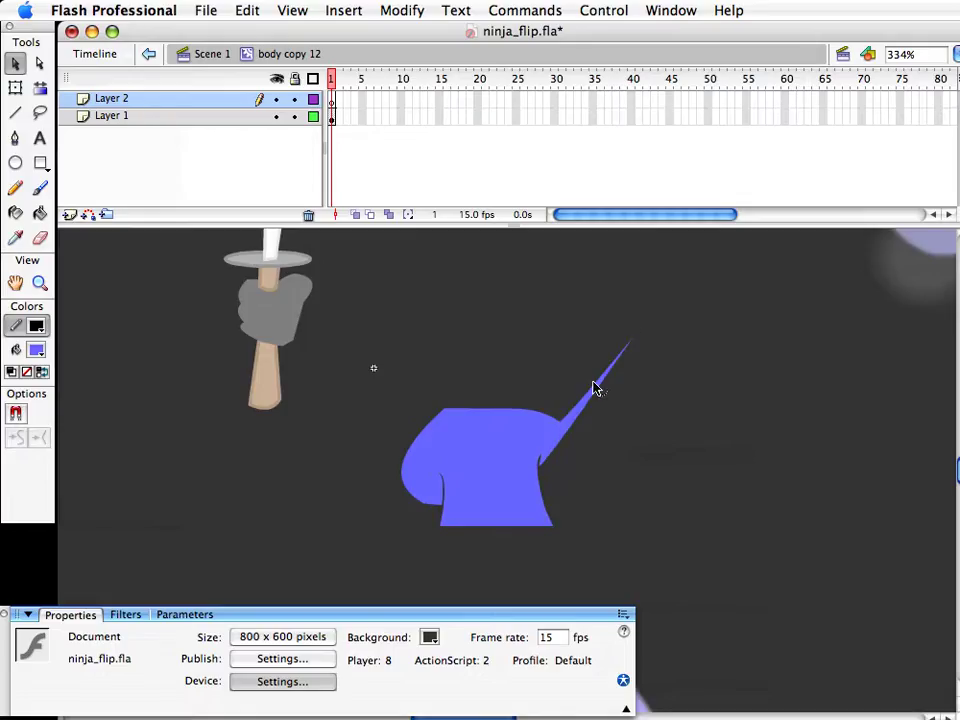
left_click_drag(561, 426, 538, 420)
left_click_drag(426, 354, 540, 422)
key("Delete")
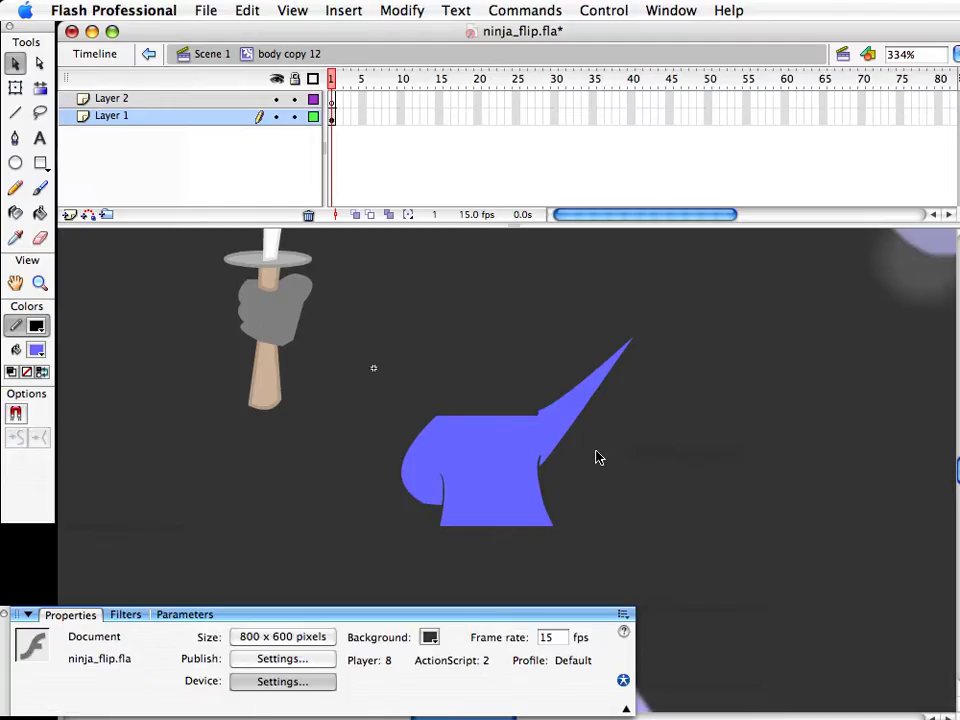
left_click_drag(542, 408, 578, 309)
left_click_drag(580, 358, 594, 341)
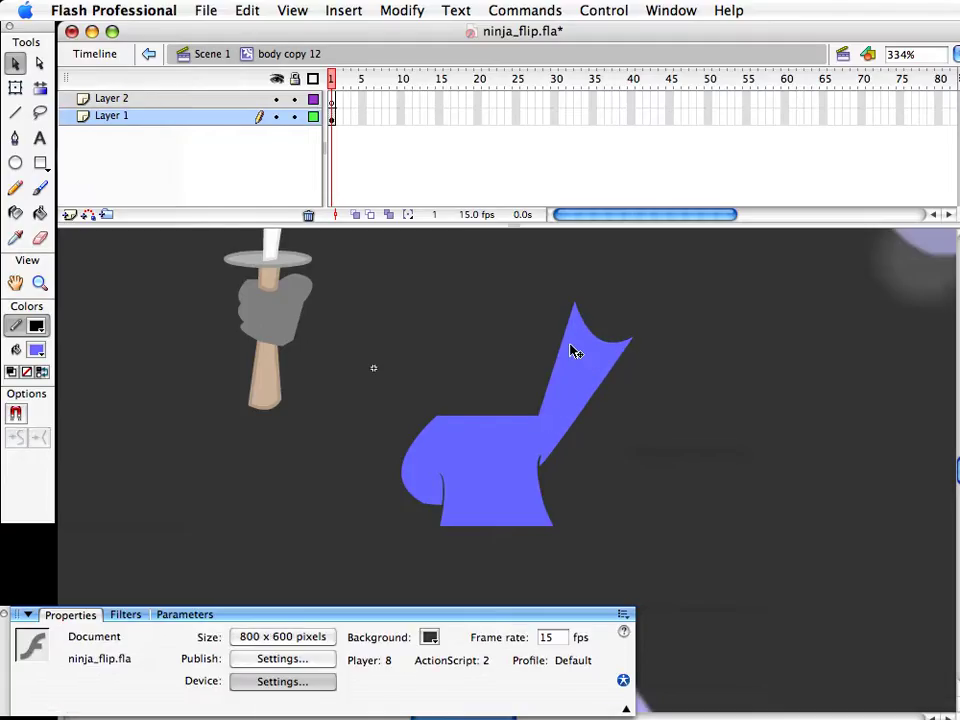
Shift the right arm's inner shoulder corner toward the neck and reshape the rounded left arm into a narrow spike pointing upward
left_click_drag(537, 421, 525, 408)
key("super+z")
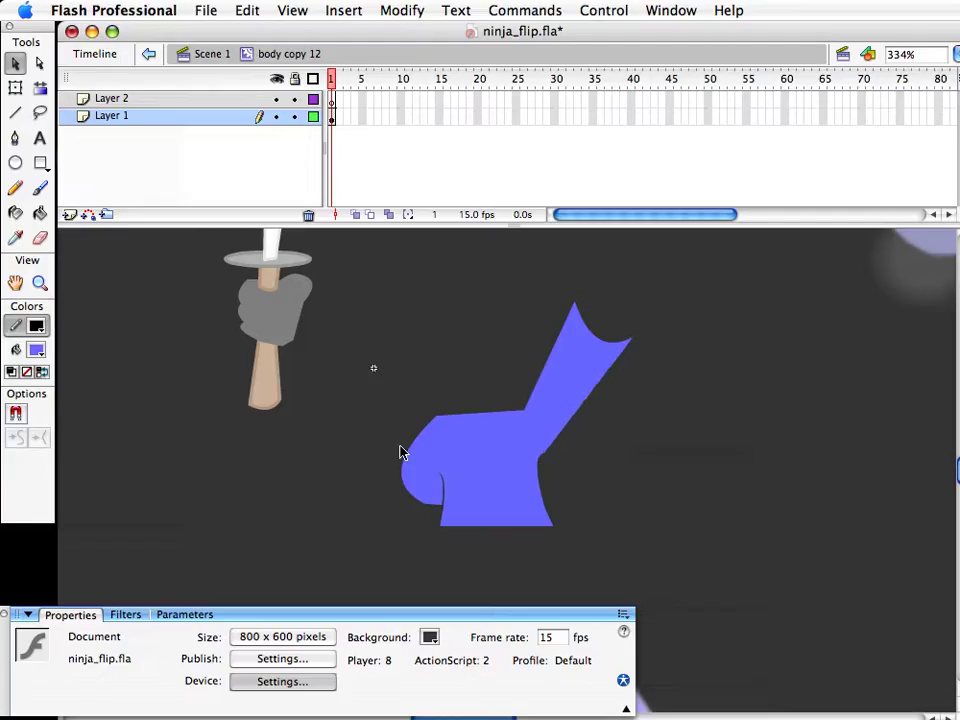
mouse_move(373, 404)
left_mouse_down()
mouse_move(448, 513)
mouse_move(388, 359)
left_mouse_up()
key("BackSpace")
left_click_drag(442, 458, 446, 474)
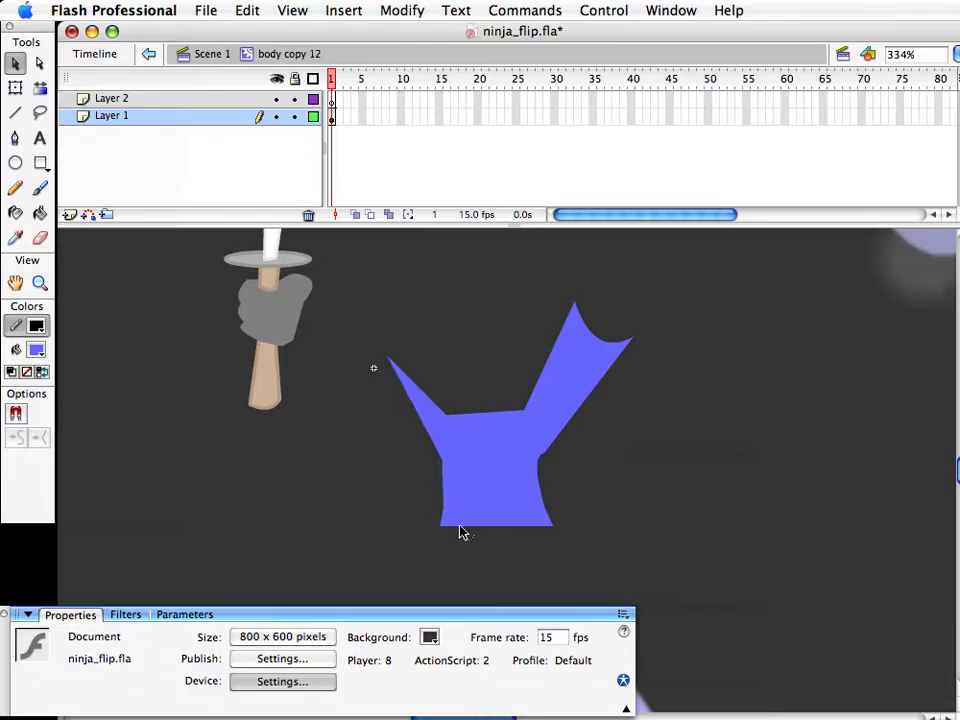
Trim a strip off the torso's lower end and bow its bottom edge downward into a curve
left_click_drag(460, 528, 453, 546)
left_click_drag(565, 556, 346, 513)
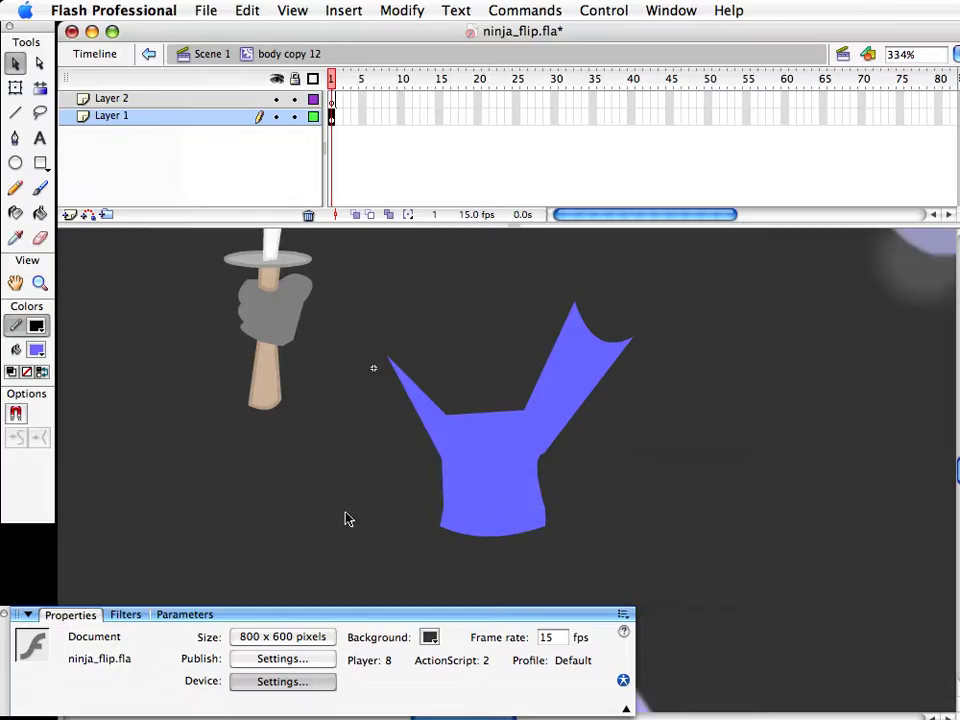
key("Delete")
left_click_drag(512, 514, 508, 538)
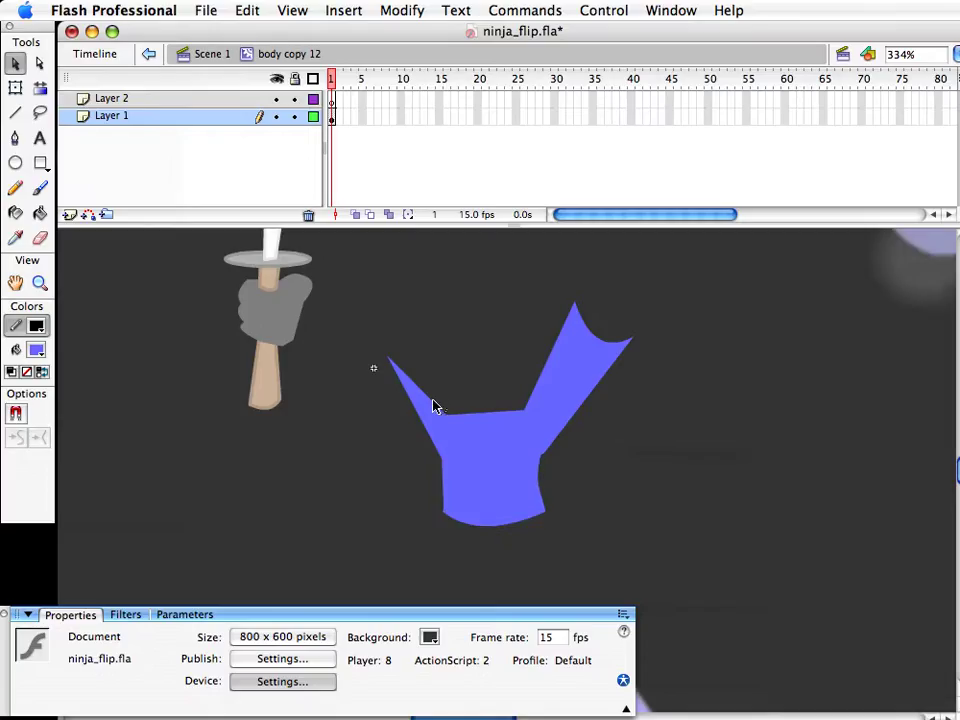
Widen the torso's left arm into a raised sleeve with an outward-curved end, and bow the neckline slightly upward
left_click_drag(434, 403, 415, 293)
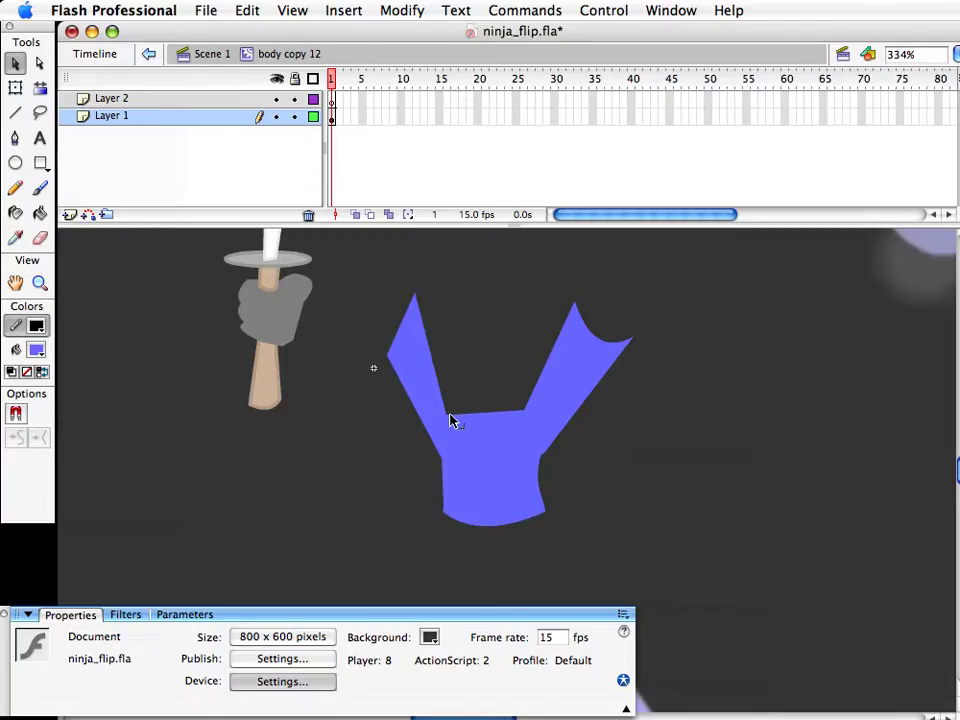
left_click_drag(449, 415, 458, 413)
left_click_drag(387, 356, 380, 348)
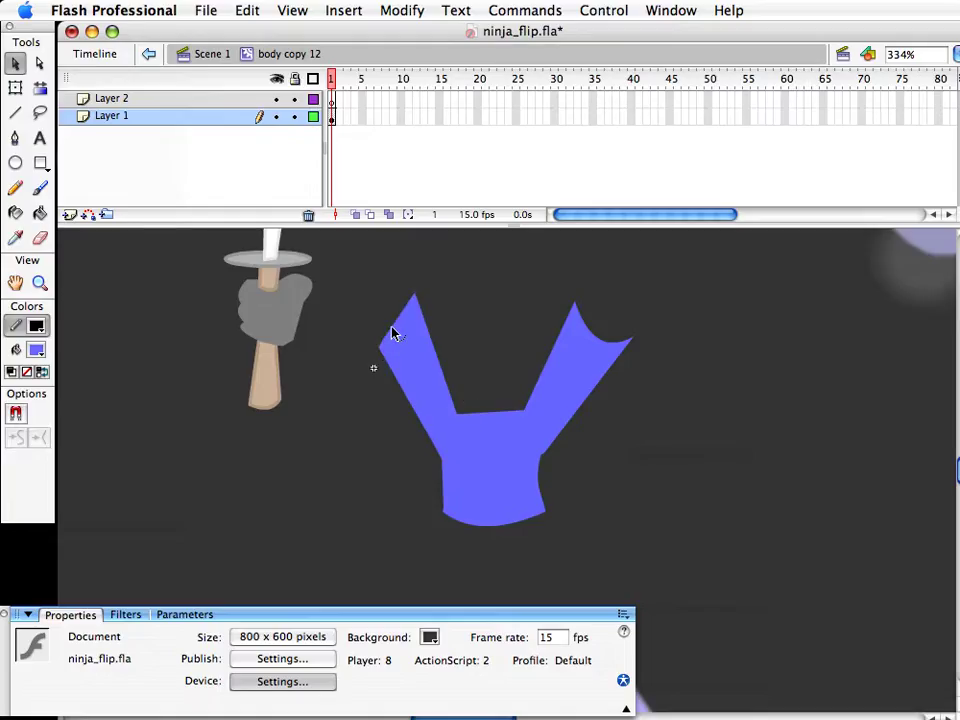
left_click_drag(463, 420, 465, 416)
scroll(468, 472, "up", 1)
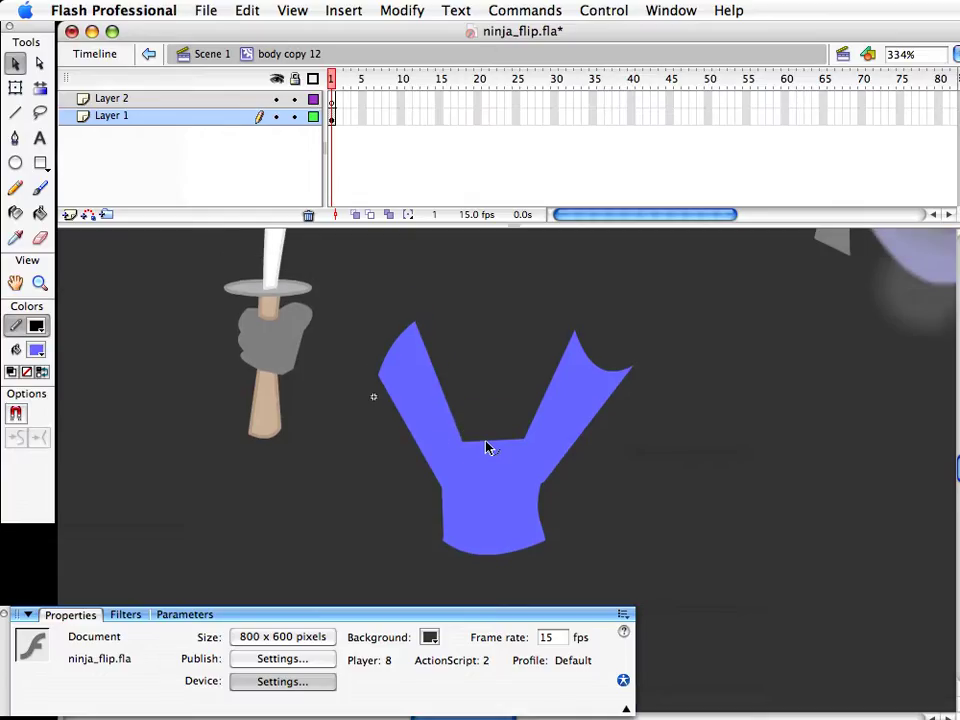
left_click_drag(487, 447, 474, 442)
scroll(540, 490, "down", 1)
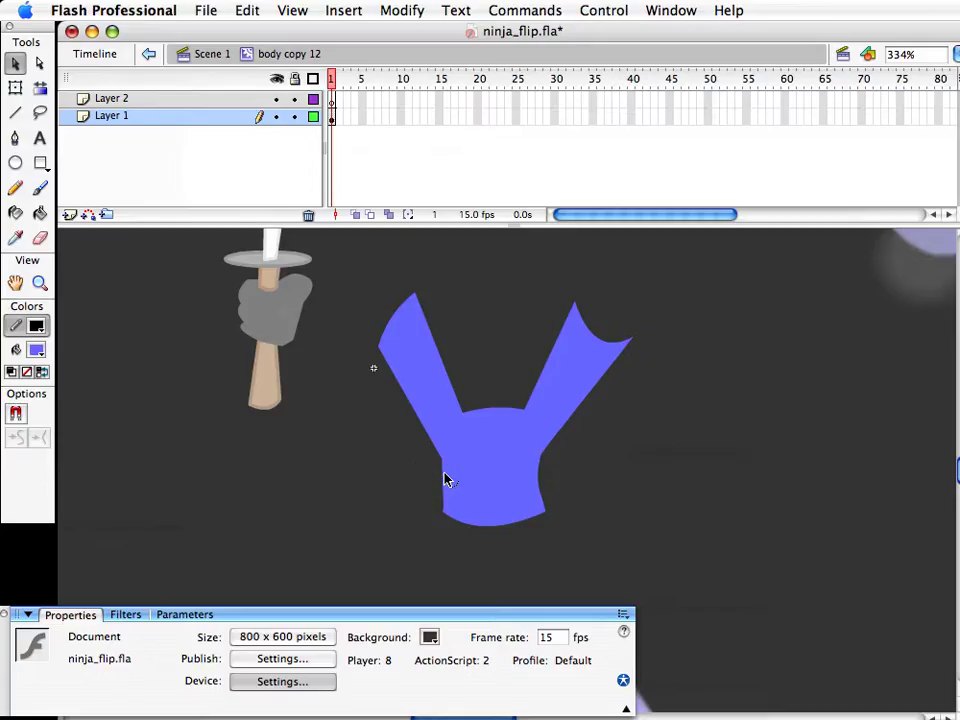
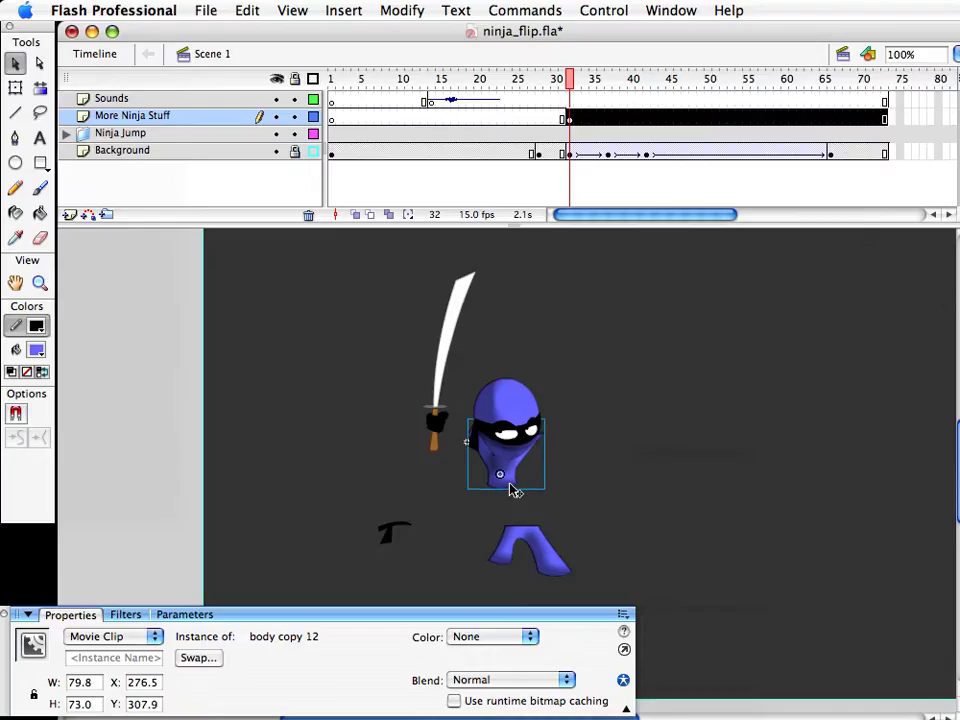
Reopen the torso symbol and spread both raised sleeves farther outward beyond the head
key("Up")
double_click(510, 486)
left_click(40, 283)
left_click_drag(438, 377, 664, 585)
left_click_drag(494, 362, 534, 363)
left_click_drag(497, 326, 514, 349)
left_click_drag(321, 377, 293, 368)
left_click_drag(343, 332, 295, 343)
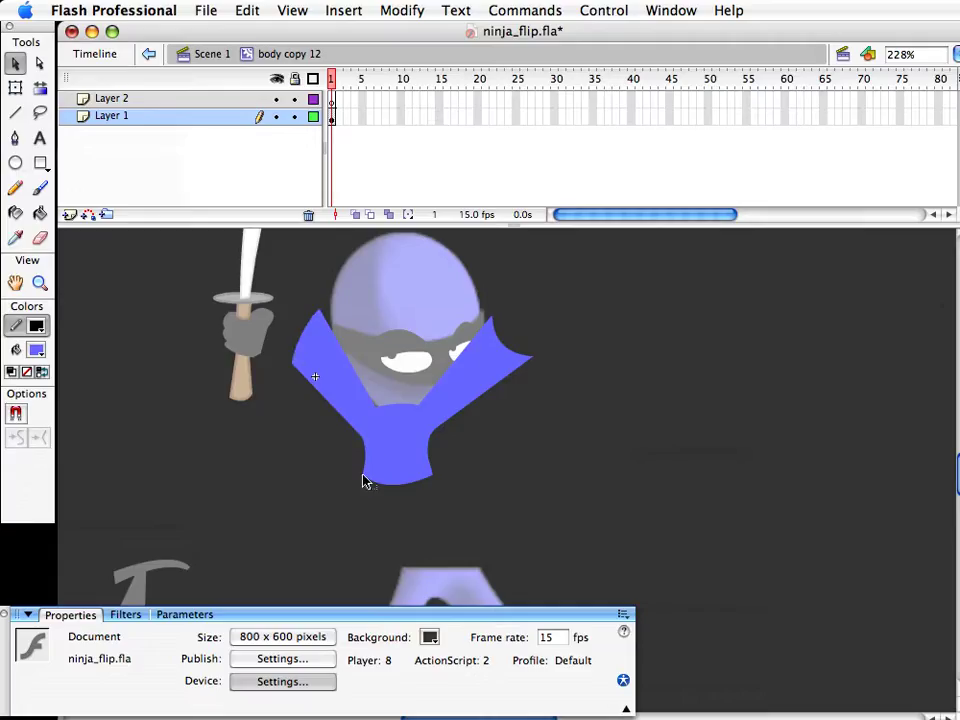
Extend the torso's waist downward by pulling its lower corners, and return to Scene 1
left_click_drag(369, 456, 365, 490)
left_click_drag(437, 483, 431, 493)
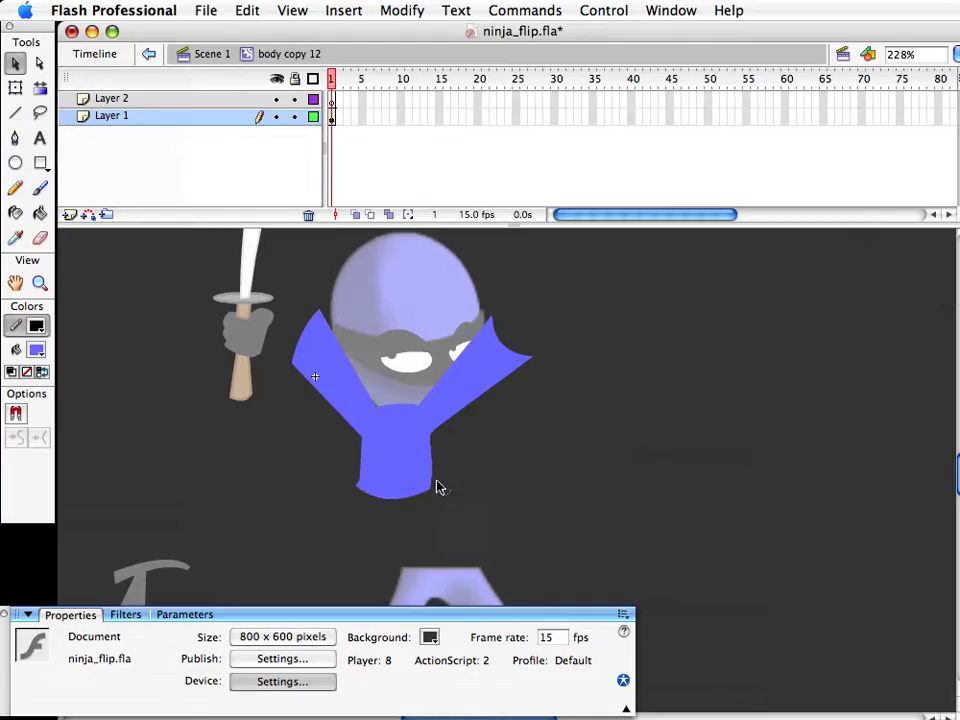
double_click(564, 499)
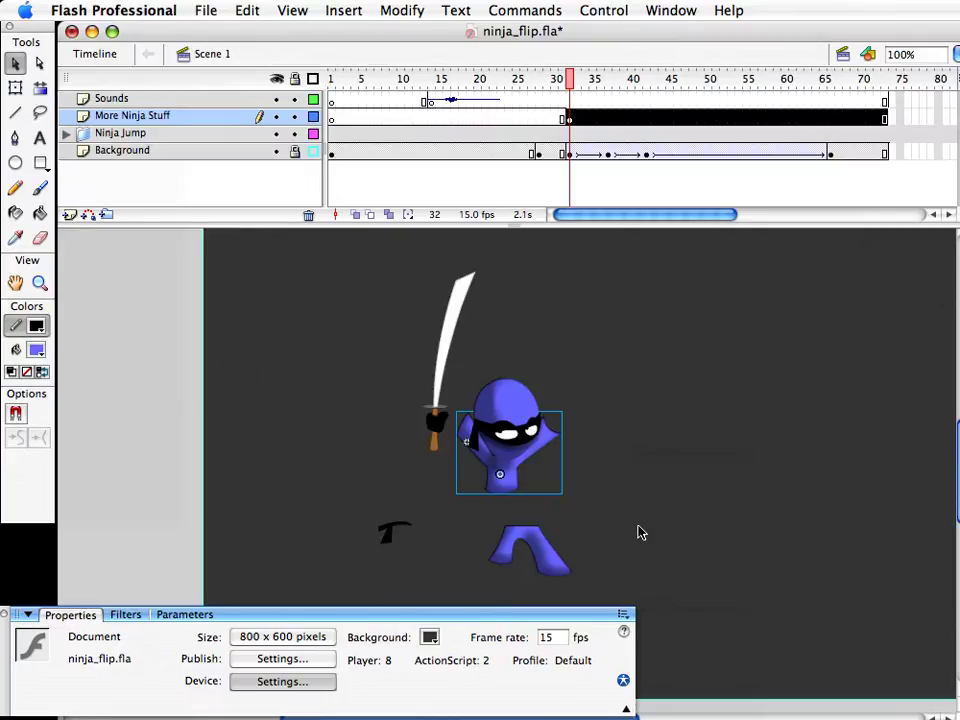
Duplicate the ninja's eyes symbol as eyes copy 5
scroll(577, 476, "down", 1)
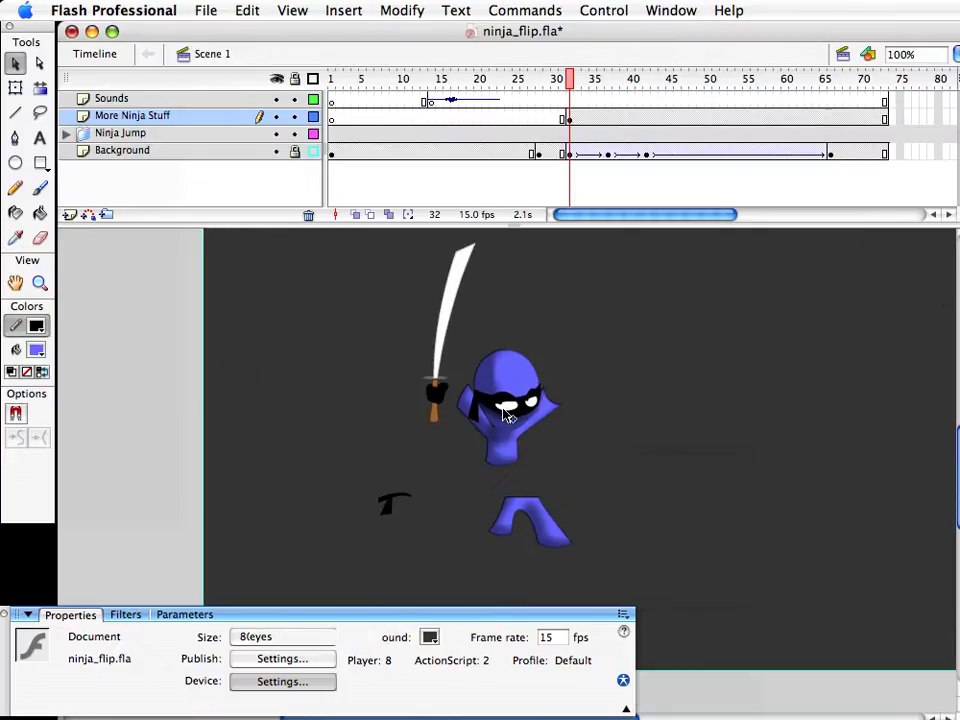
left_click(504, 409)
left_click_drag(584, 470, 474, 471)
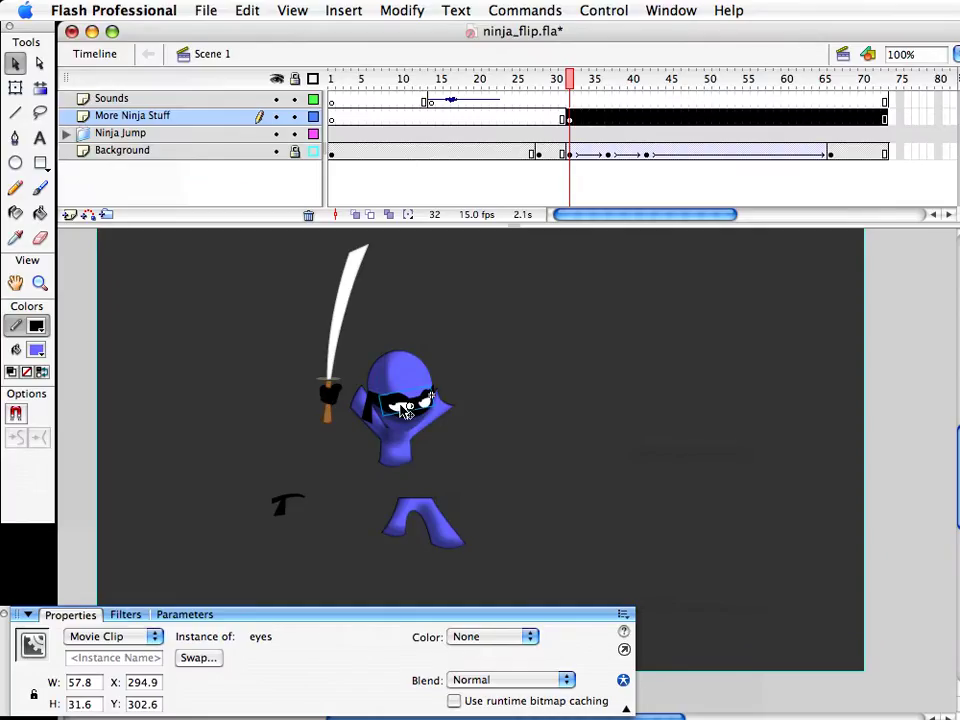
key("super+d")
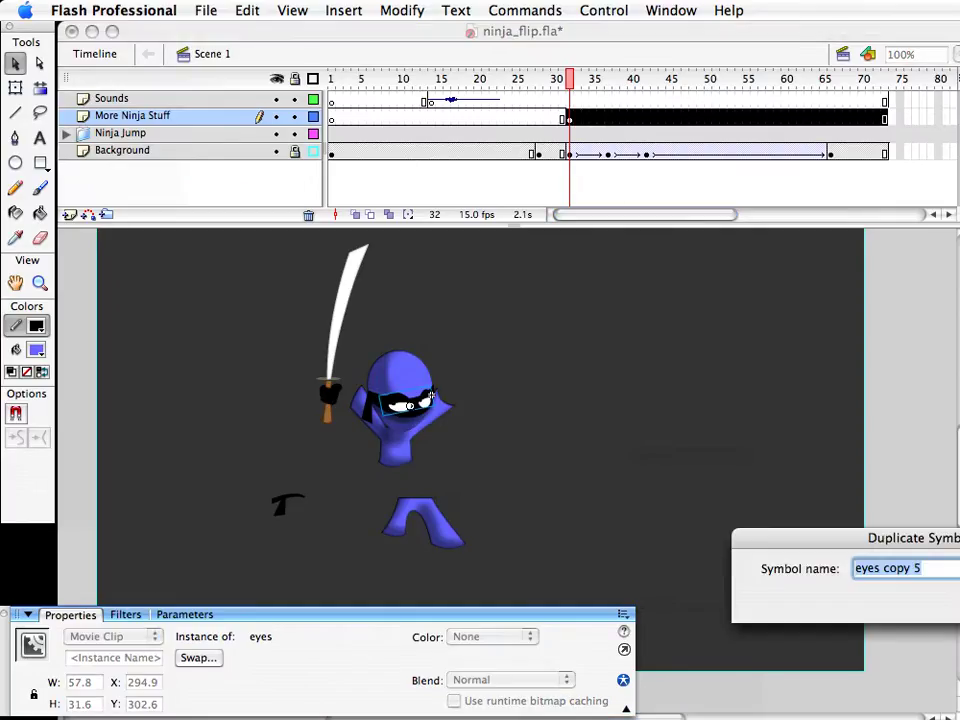
key("Return")
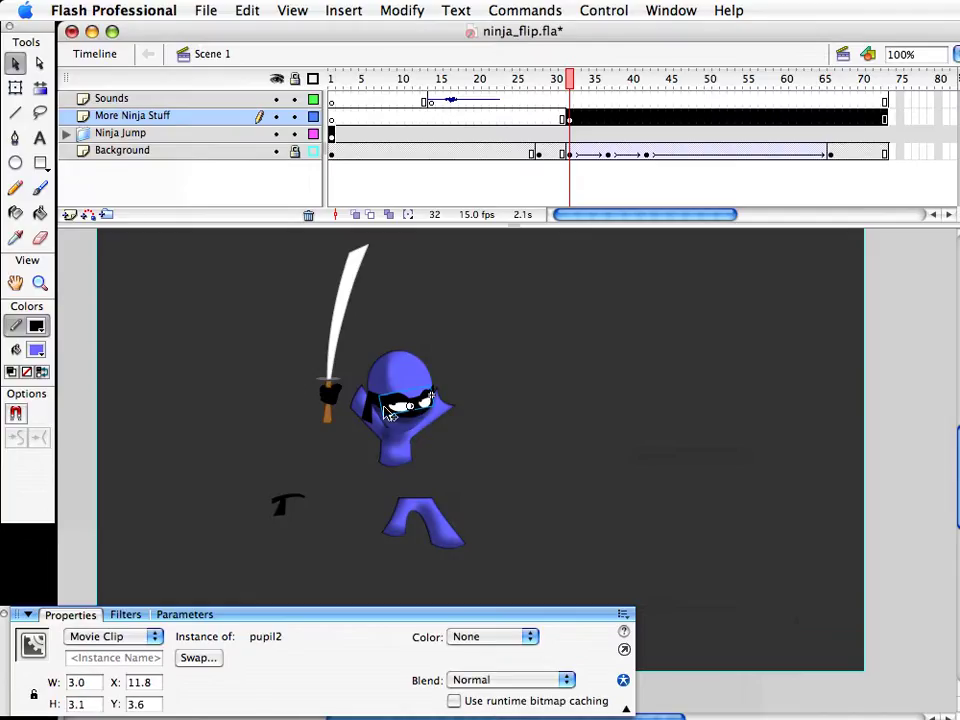
Open eyes copy 5, lower the left eyelid's inner corner and edge, and shift the left pupil inward and the right pupil down
double_click(410, 402)
left_click(40, 283)
left_click_drag(381, 375, 528, 455)
key("v")
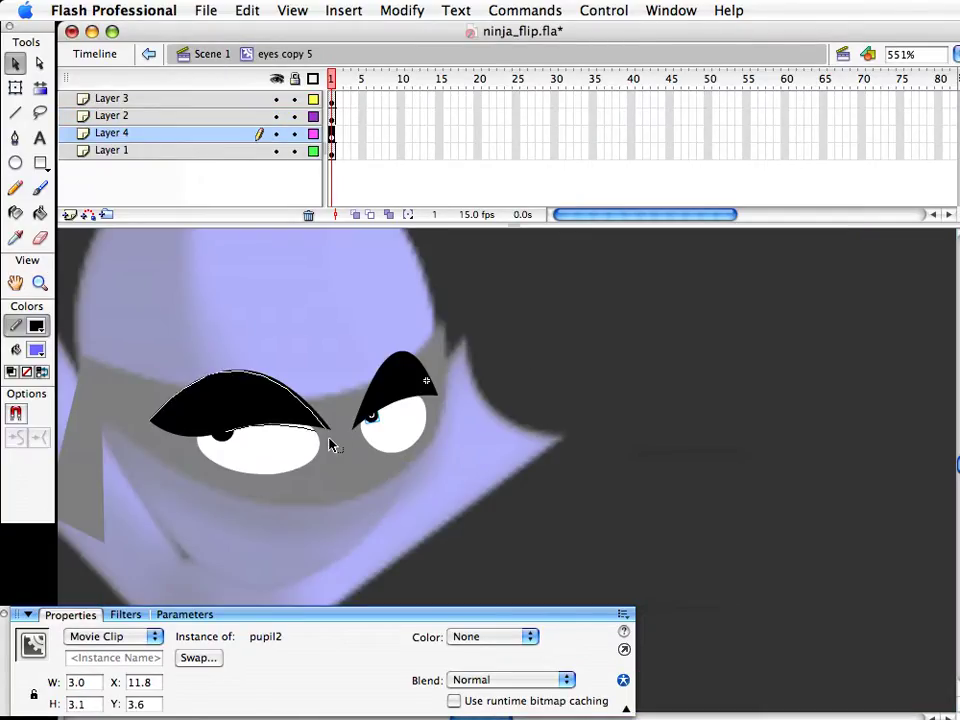
left_click_drag(328, 446, 329, 444)
left_click_drag(271, 430, 290, 448)
left_click(227, 447)
left_click_drag(370, 417, 373, 424)
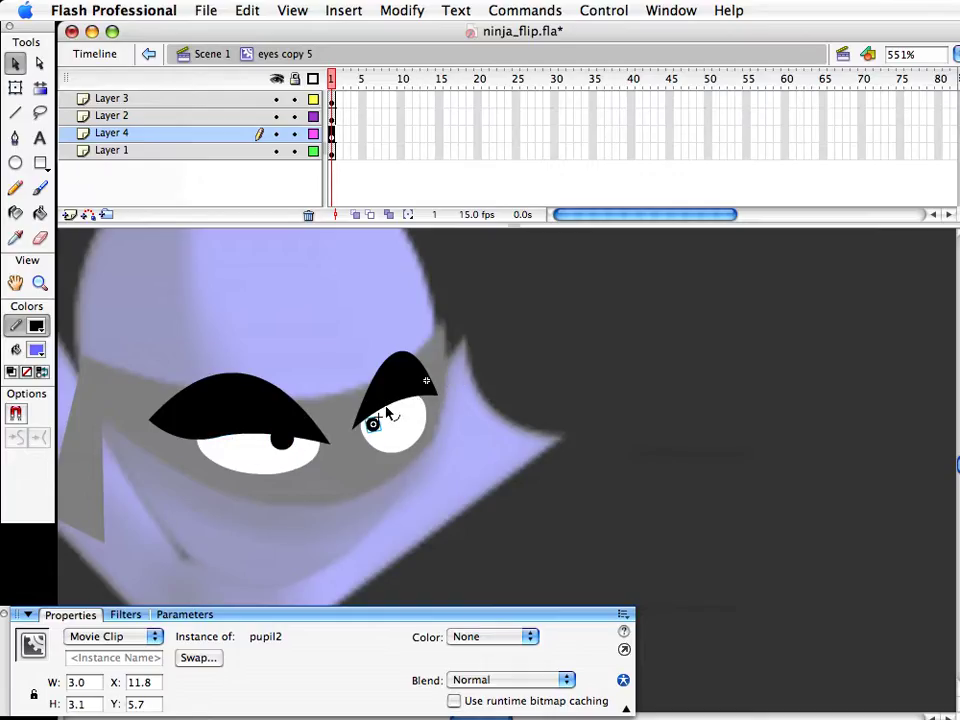
Reshape the right eyelid by adjusting its outer corner, inner corner and upper edge
left_click_drag(437, 396, 437, 403)
left_click_drag(352, 432, 357, 431)
left_click_drag(377, 376, 372, 379)
left_click(347, 498)
key("space")
left_click_drag(304, 518, 432, 493)
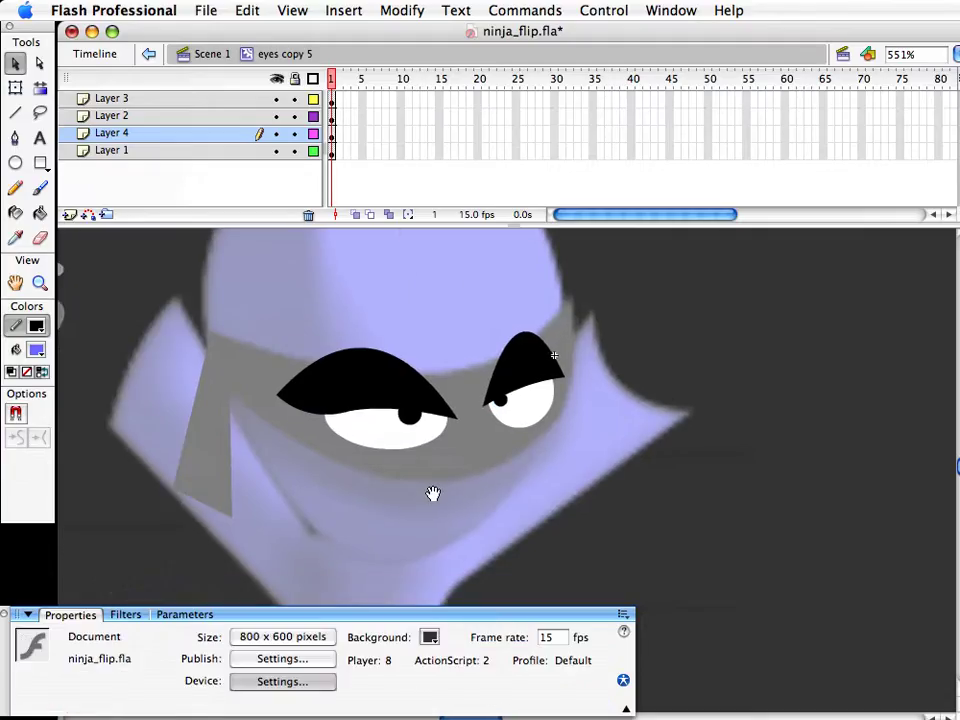
Cut off the lower parts of both eye whites and bow the cut edges slightly downward for a narrowed glare
left_click_drag(189, 484, 484, 440)
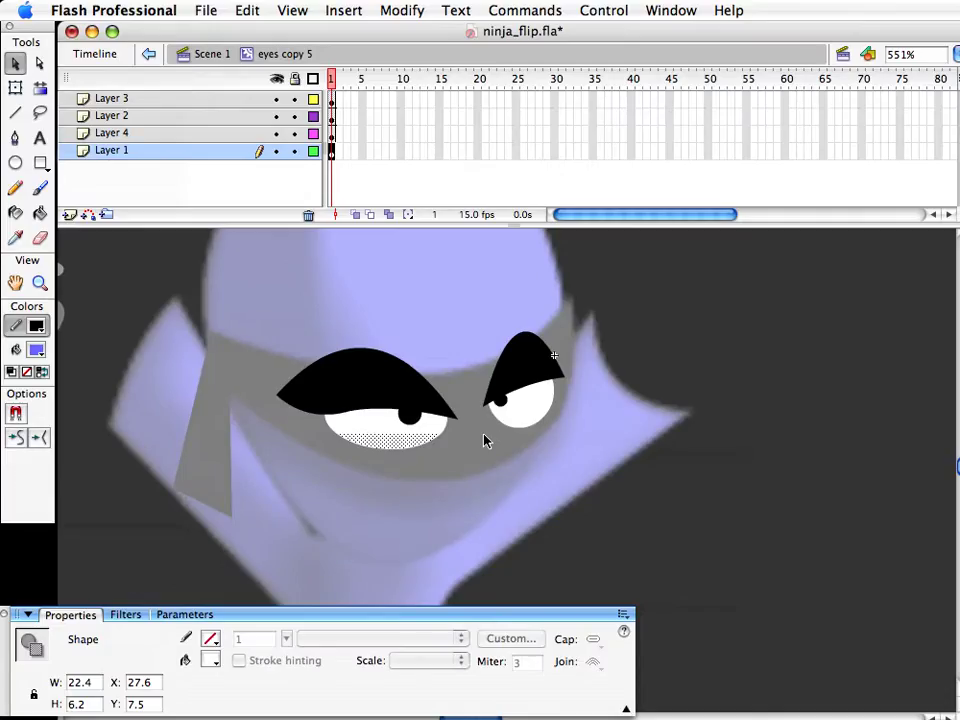
key("Delete")
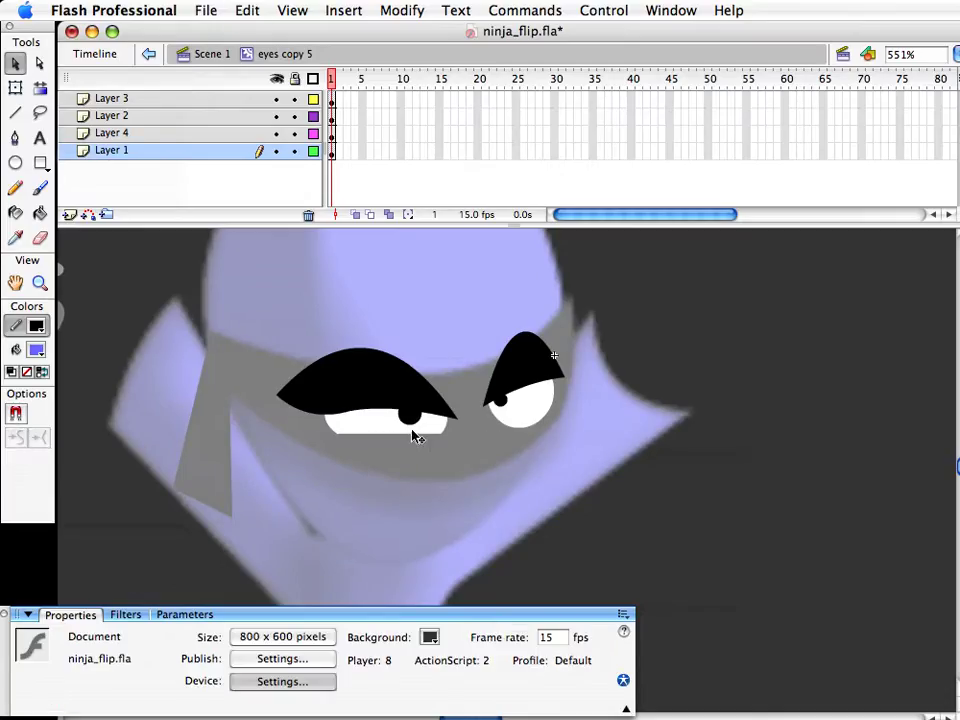
left_click_drag(412, 433, 410, 438)
left_click_drag(497, 456, 602, 420)
key("Delete")
left_click_drag(514, 417, 513, 421)
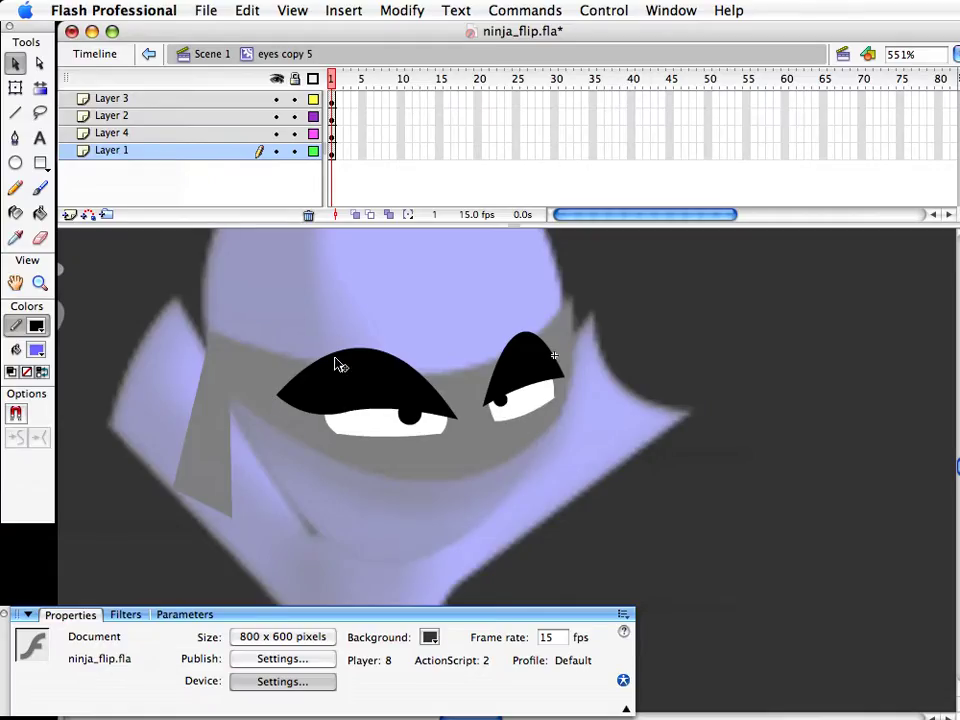
Adjust the upper edges of both black eyelids and return to Scene 1
left_click_drag(399, 361, 413, 367)
left_click_drag(501, 357, 507, 360)
double_click(603, 457)
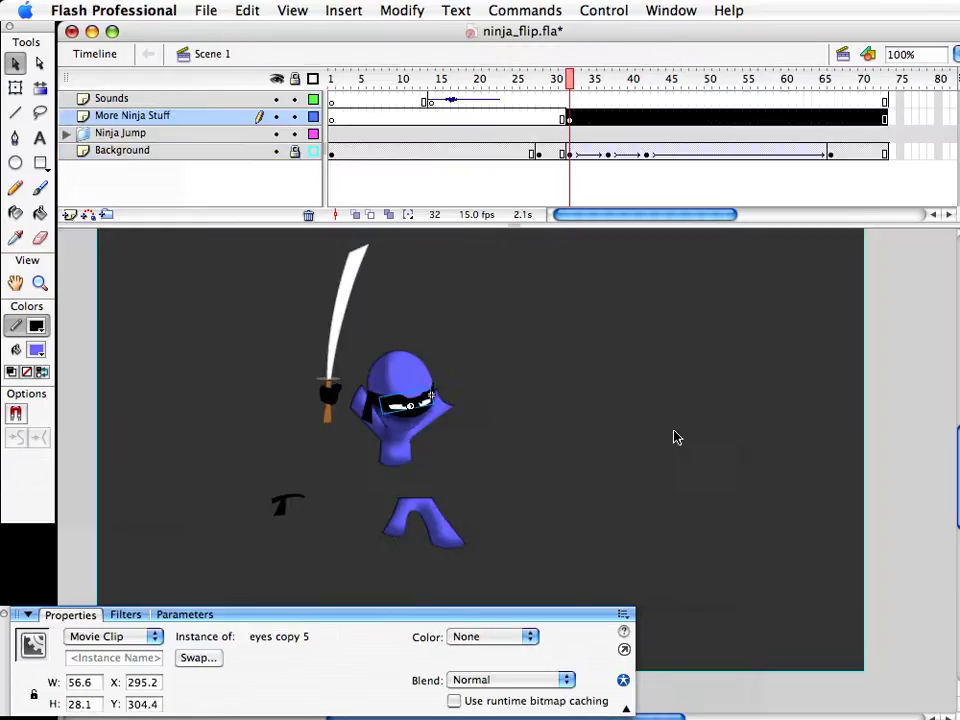
Nudge the eyes down 2 pixels and move the legs up to just beneath the torso
left_click(428, 408)
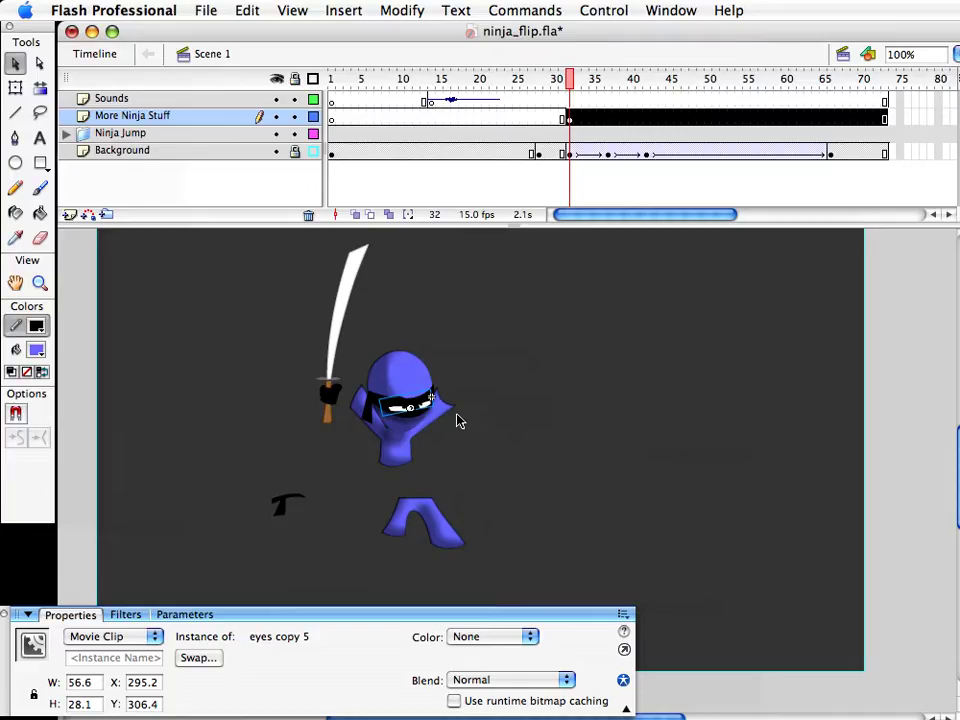
left_click(458, 440)
scroll(446, 411, "down", 2)
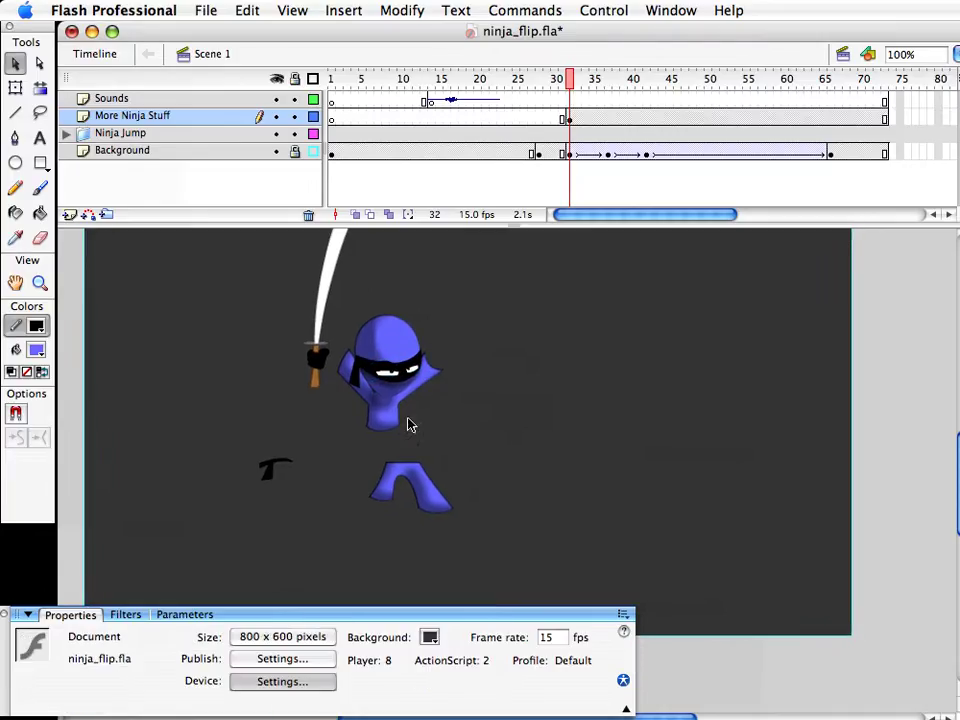
left_click(390, 404)
left_click(442, 437)
mouse_move(416, 478)
left_mouse_down()
mouse_move(403, 467)
mouse_move(416, 470)
left_mouse_up()
Open the legs symbol, reshape the left leg into a curved, downward-pointing taper, and lower the top of the gap between the legs
double_click(416, 470)
key("z")
left_click_drag(328, 381, 505, 508)
key("v")
left_click_drag(339, 454, 369, 465)
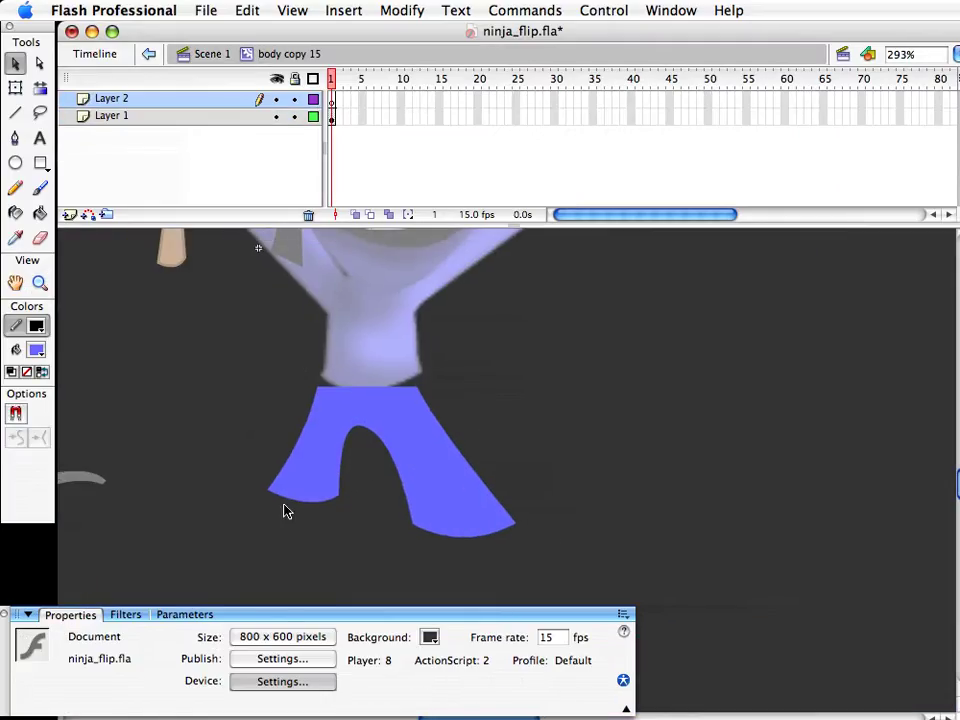
left_click_drag(270, 493, 313, 576)
left_click_drag(306, 504, 276, 516)
left_click_drag(308, 563, 338, 544)
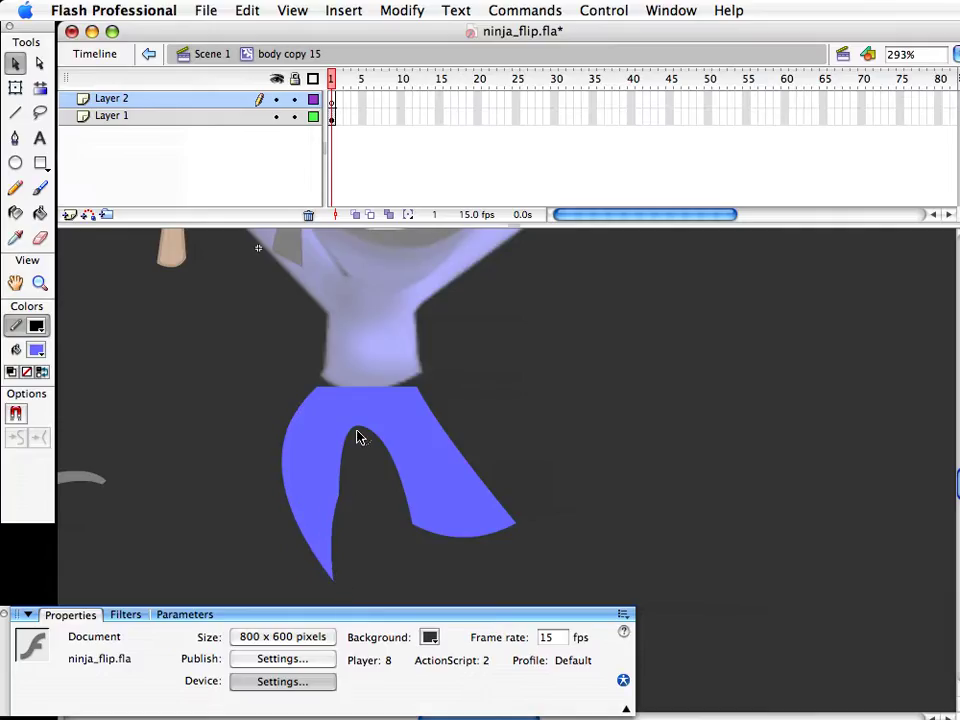
left_click_drag(360, 437, 366, 452)
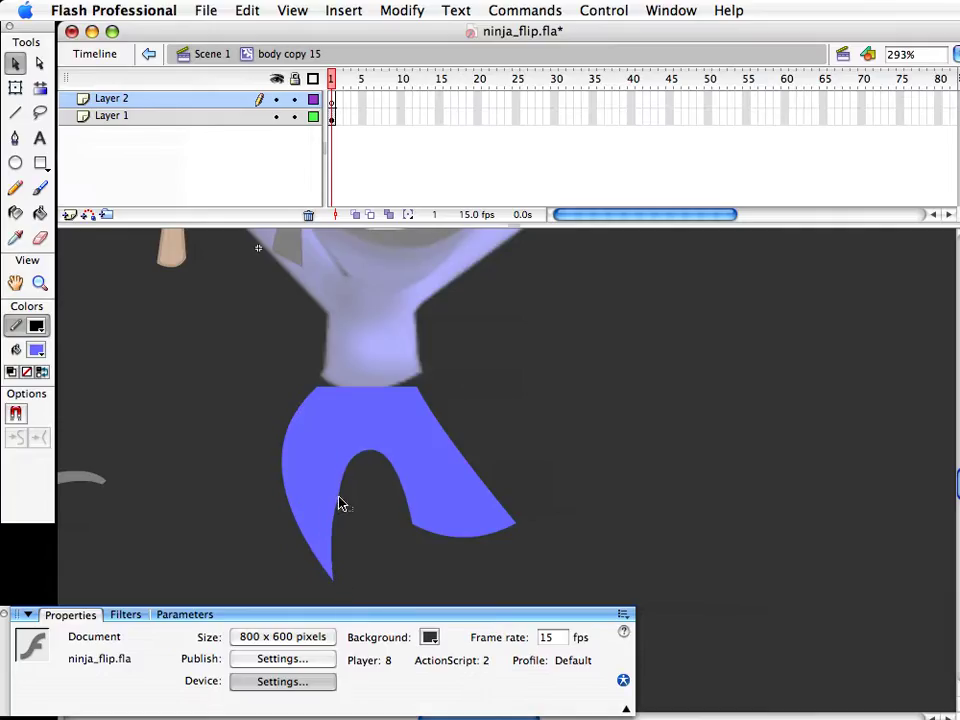
Reshape the right leg into a high bent knee with its foot tucked under, and curve the waistline to follow the torso's bottom
left_click_drag(471, 476, 530, 350)
left_click_drag(420, 395, 396, 414)
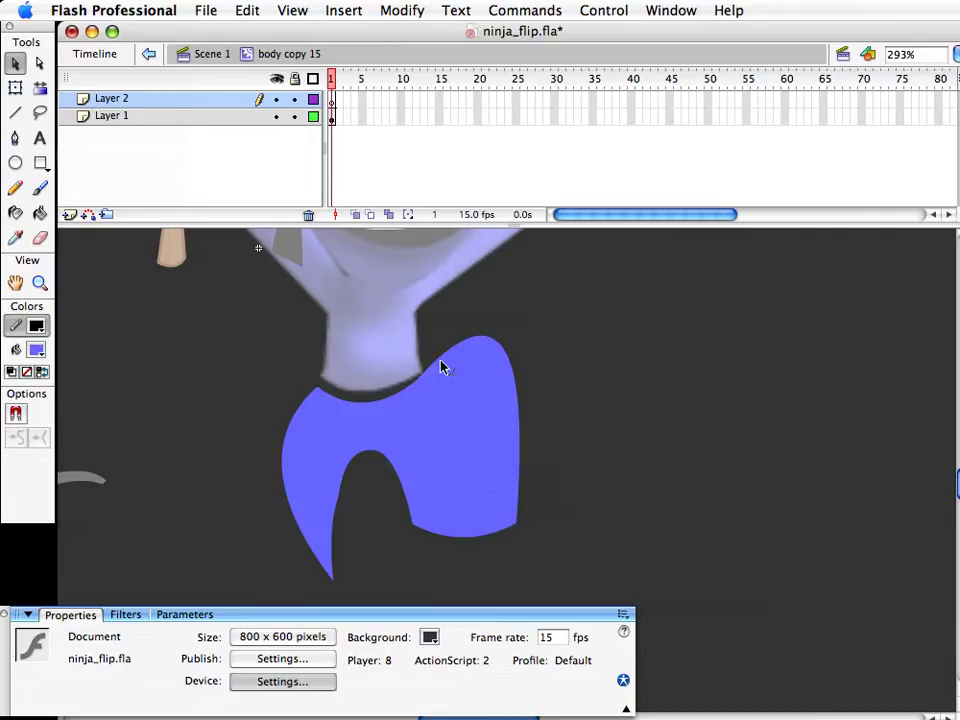
left_click_drag(519, 392, 527, 370)
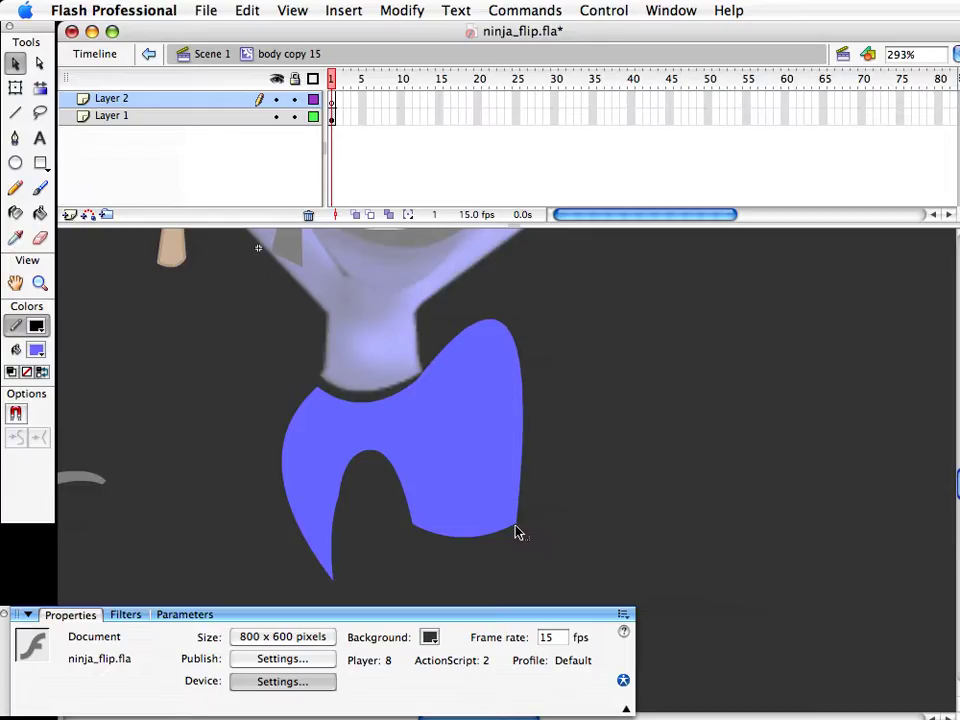
left_click_drag(516, 527, 492, 507)
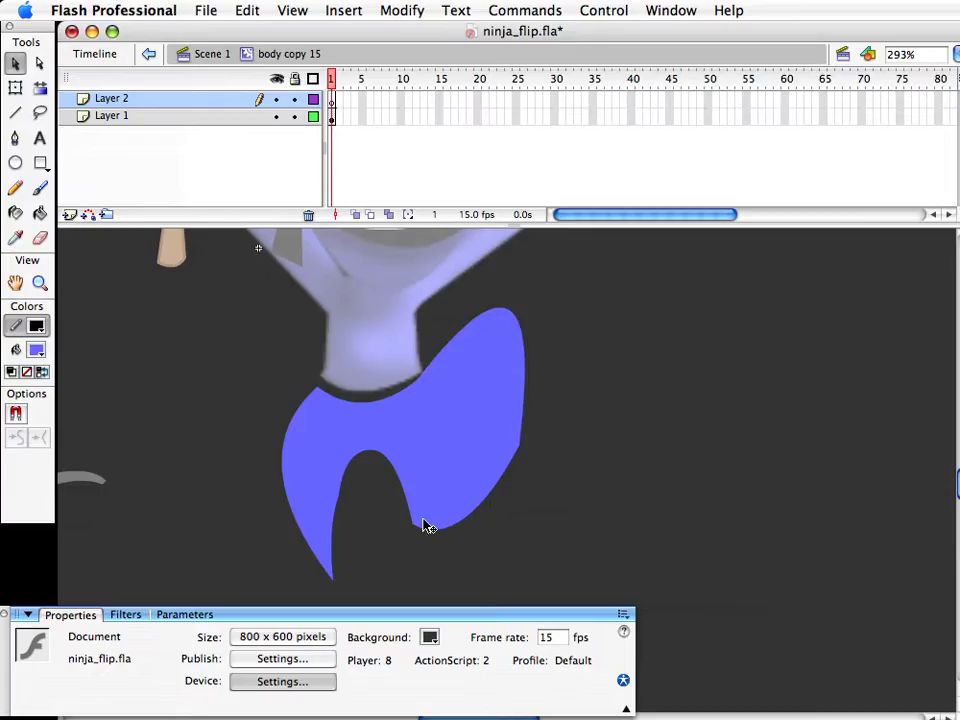
left_click_drag(416, 527, 447, 448)
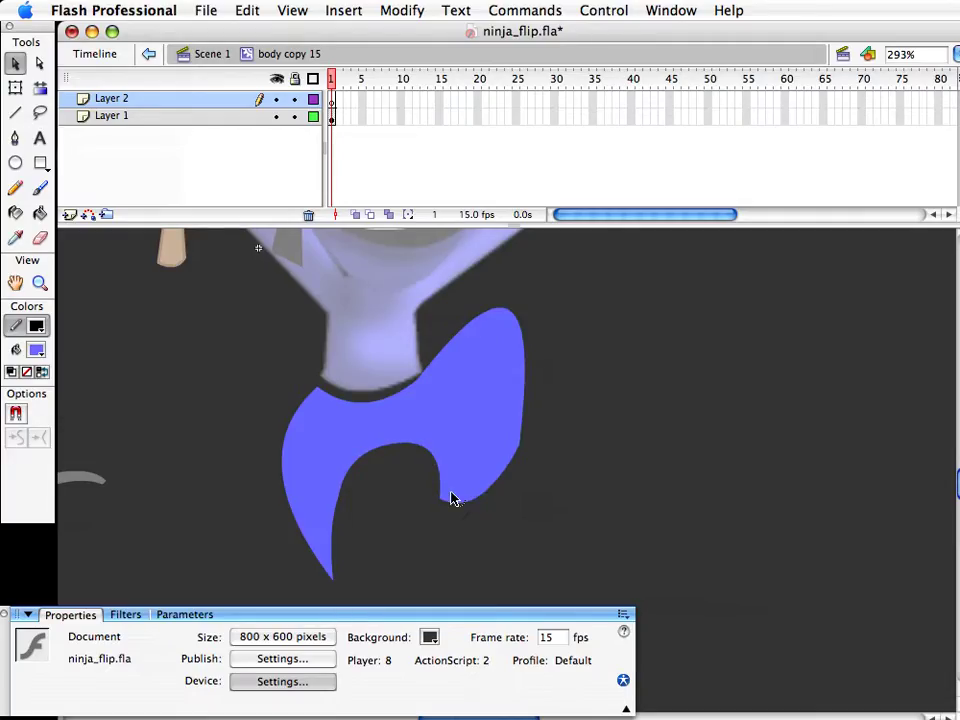
left_click_drag(441, 499, 425, 443)
left_click_drag(521, 452, 517, 462)
Bend the left leg's tip inward, refine its outer and inner edges, and round the arch between the legs
left_click_drag(335, 584, 361, 580)
left_click_drag(340, 505, 350, 536)
mouse_move(292, 476)
left_mouse_down()
mouse_move(289, 489)
mouse_move(285, 471)
left_mouse_up()
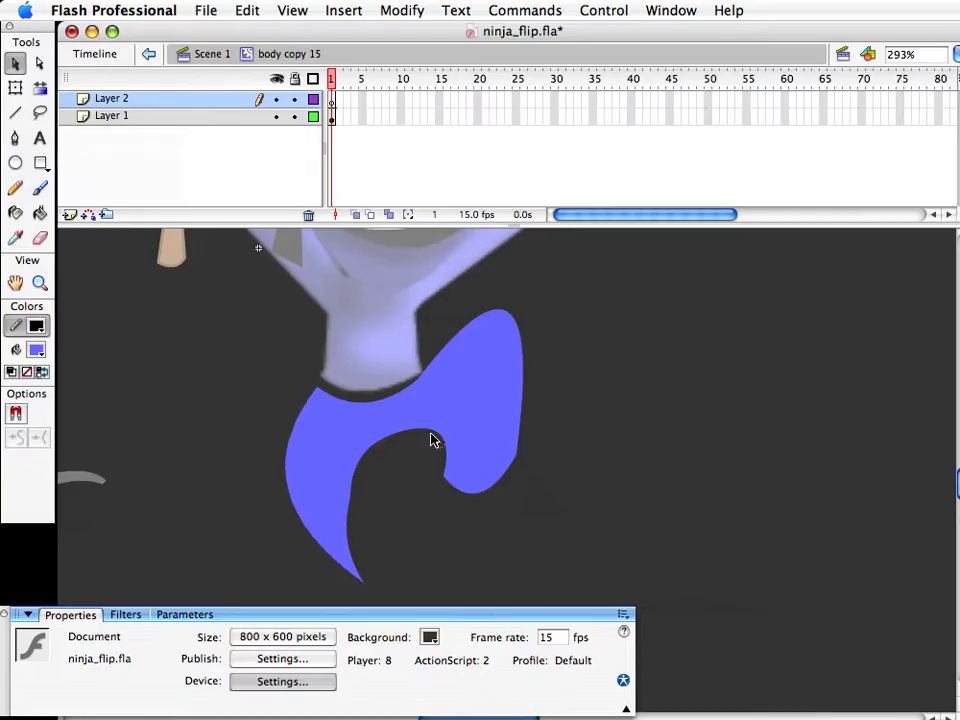
left_click_drag(435, 437, 422, 444)
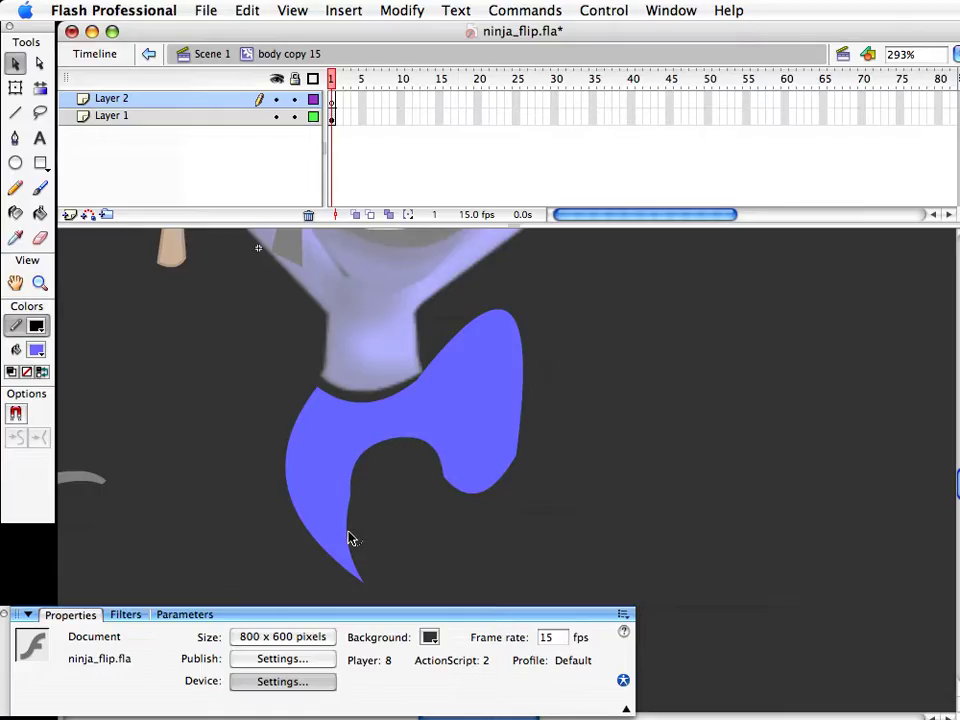
left_click(352, 539)
Return to Scene 1 and nudge the legs up against the torso, to X 280.7, Y 355.6
double_click(549, 521)
left_click(653, 498)
left_click(430, 448)
key("Up")
key("Up")
key("Up")
key("Up")
key("Left")
key("Down")
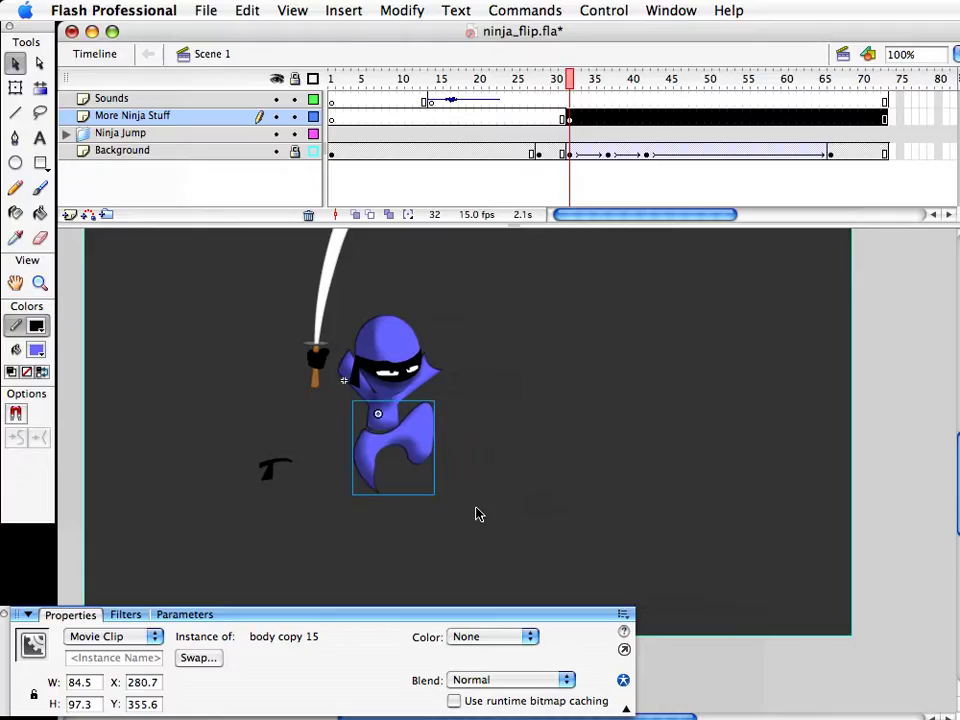
Nudge the legs down, and move the belt off its tie toward the ninja's waist, to X 225.1, Y 375.3
key("Down")
left_click(338, 521)
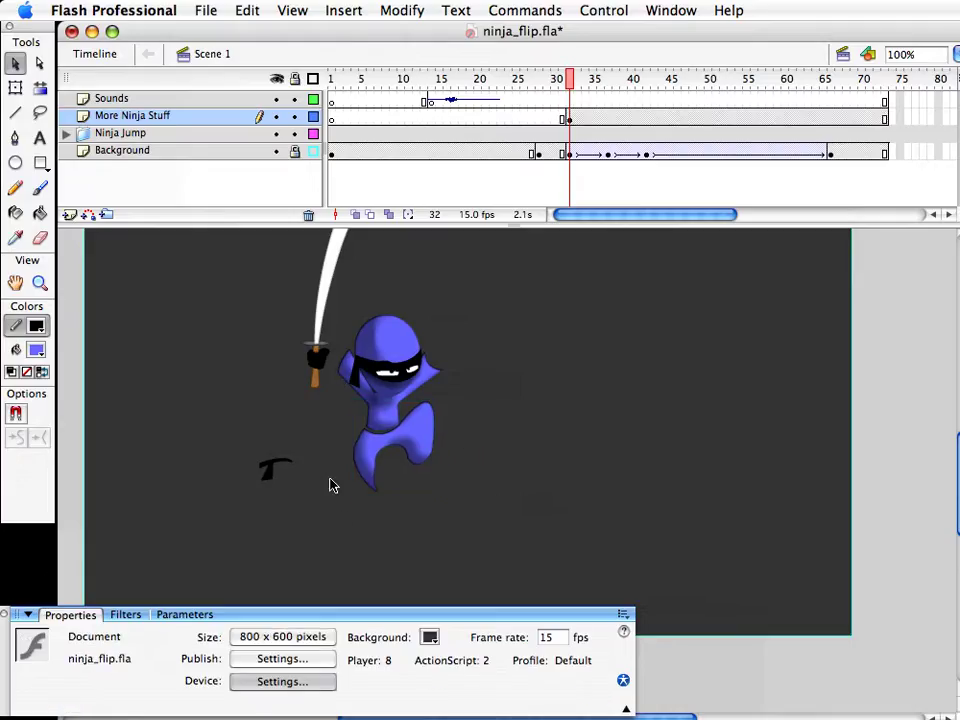
left_click(276, 466)
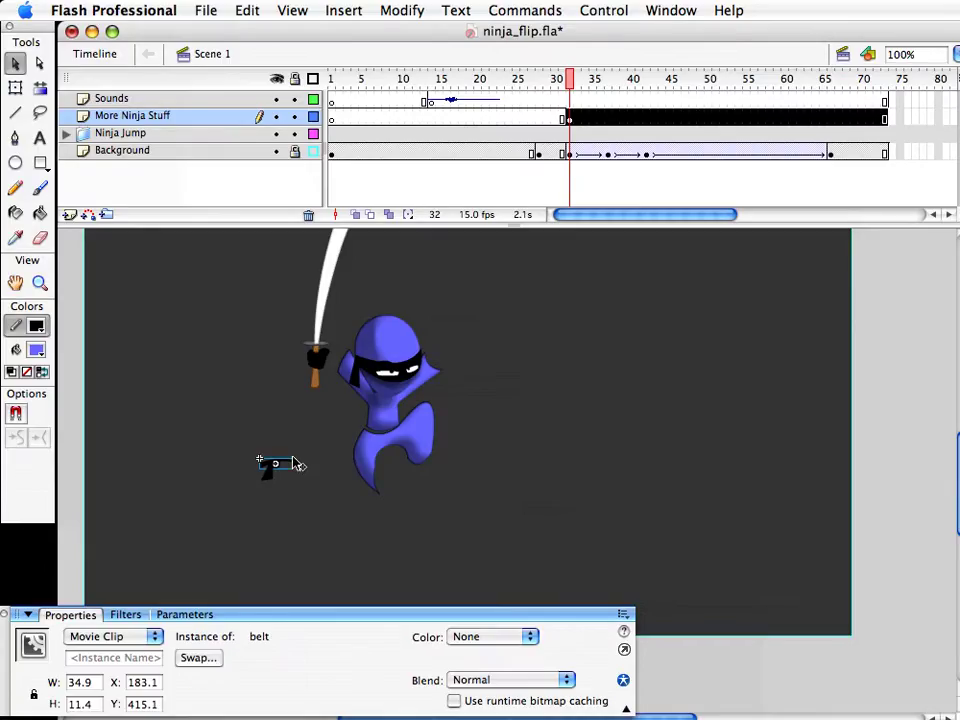
key("z")
left_click_drag(264, 335, 480, 544)
key("v")
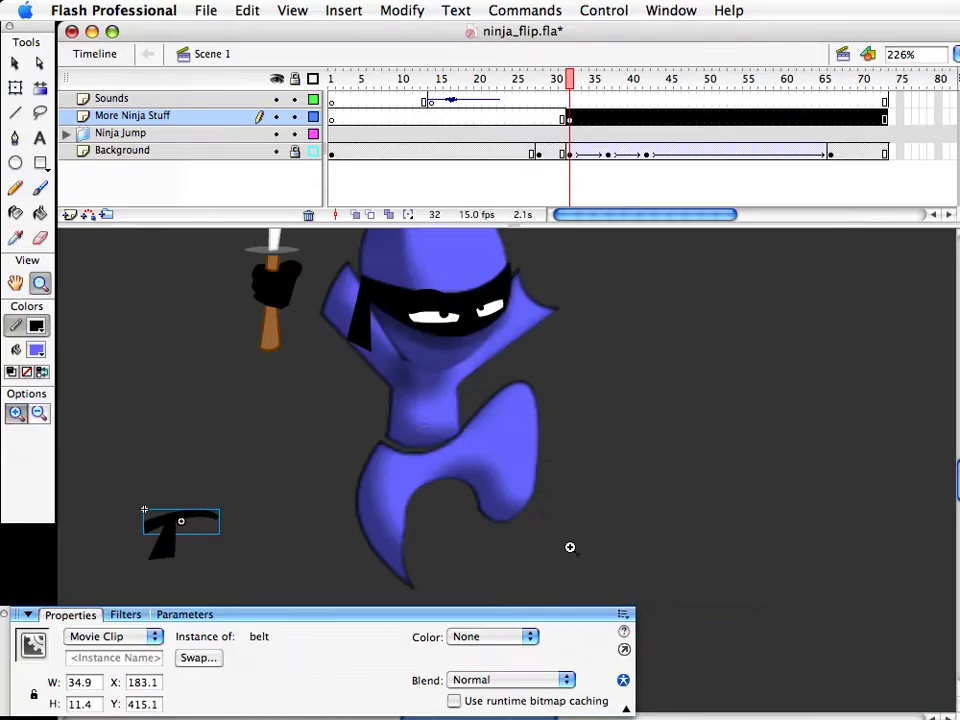
left_click_drag(216, 521, 296, 433)
left_click(198, 657)
left_click_drag(754, 440, 435, 305)
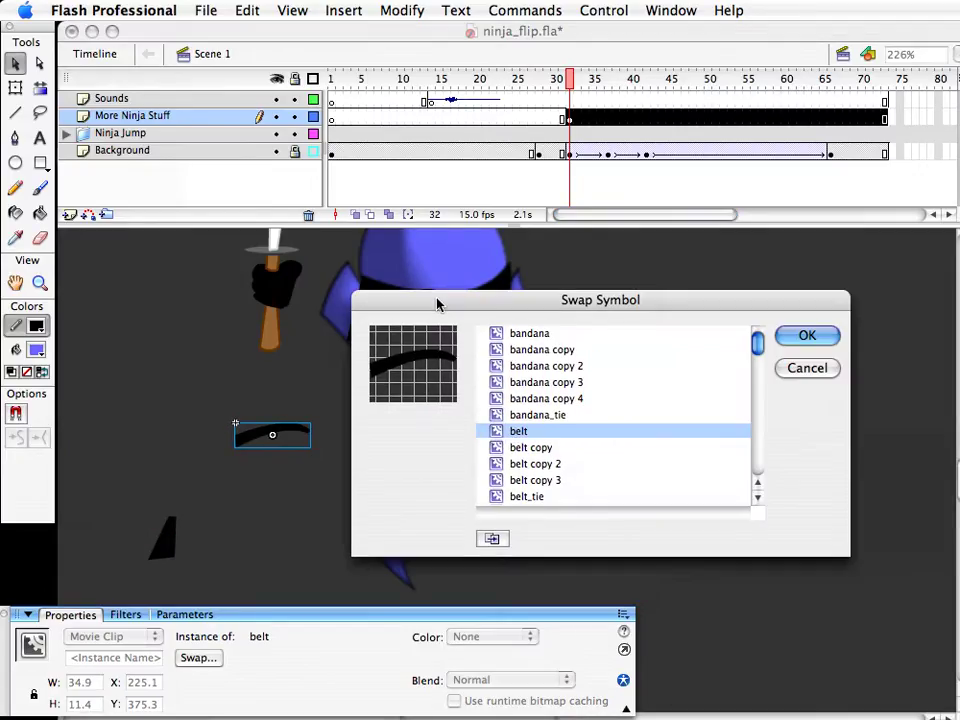
left_click(816, 374)
Swap the belt instance for the belt copy 3 symbol
left_click(400, 10)
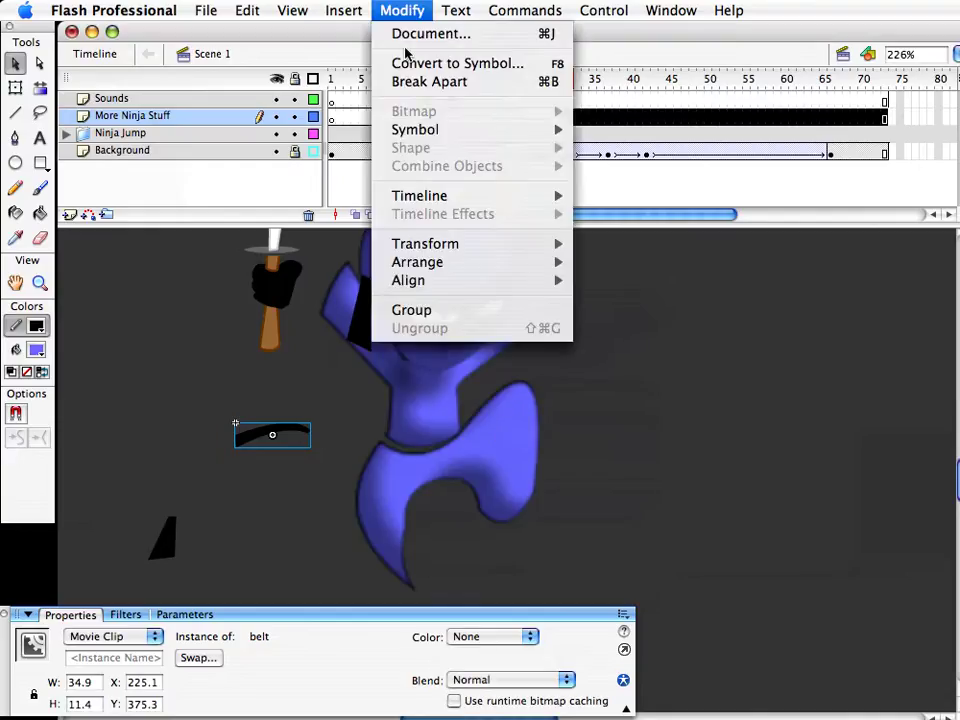
mouse_move(410, 129)
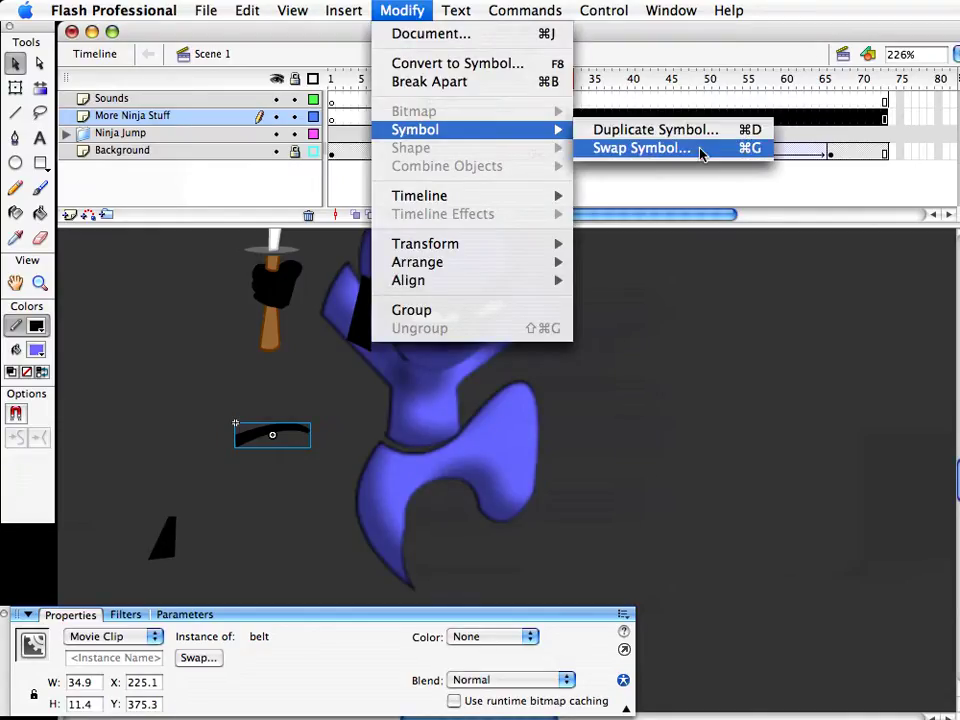
left_click(752, 150)
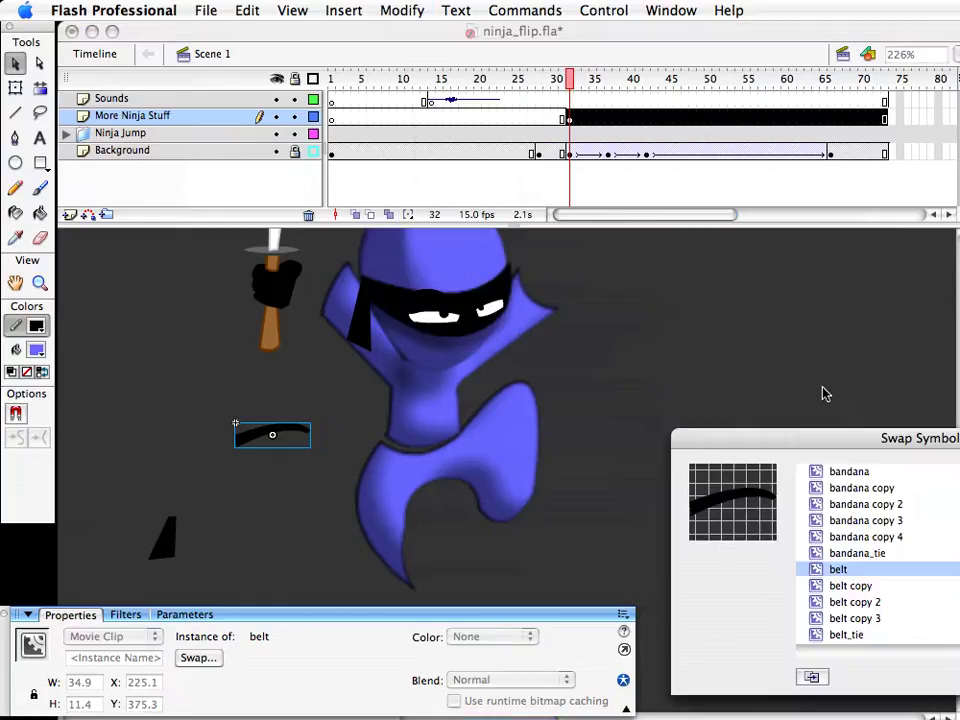
left_click_drag(779, 427, 534, 243)
left_click(621, 397)
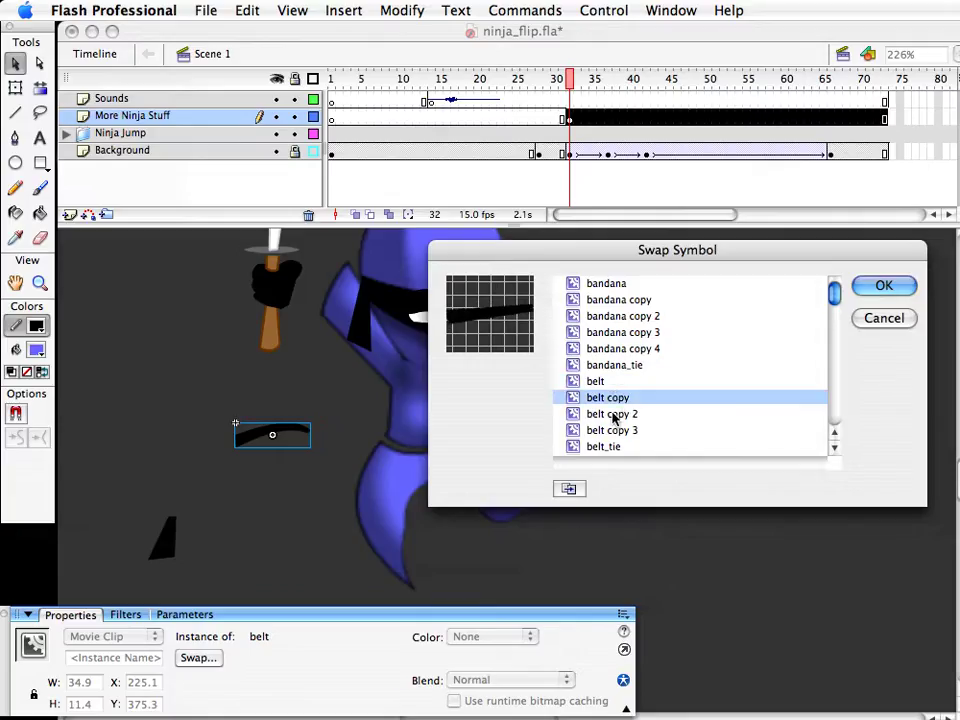
left_click(618, 413)
left_click(614, 427)
key("Return")
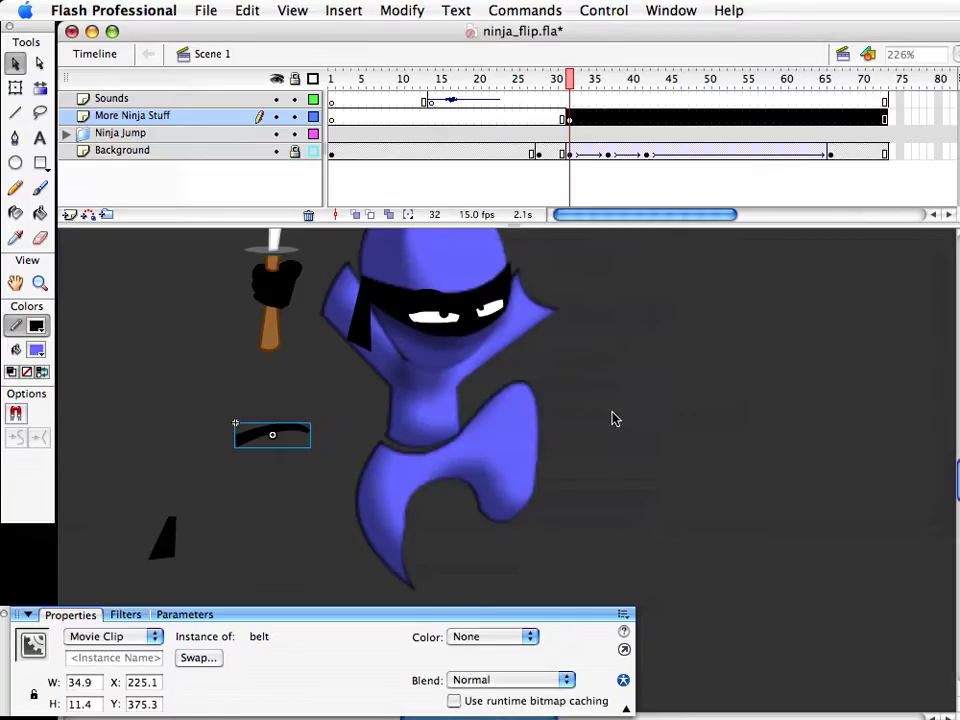
Place the swapped belt over the waist seam and fit it to the curve between torso and legs
left_click_drag(285, 456, 487, 444)
key("Up")
key("Up")
key("Up")
key("Up")
key("Up")
key("Up")
key("Up")
key("q")
key("v")
left_click(485, 446)
left_click(586, 443)
Move the belt_tie piece onto the ninja so it hangs from the left end of the belt
left_click(167, 542)
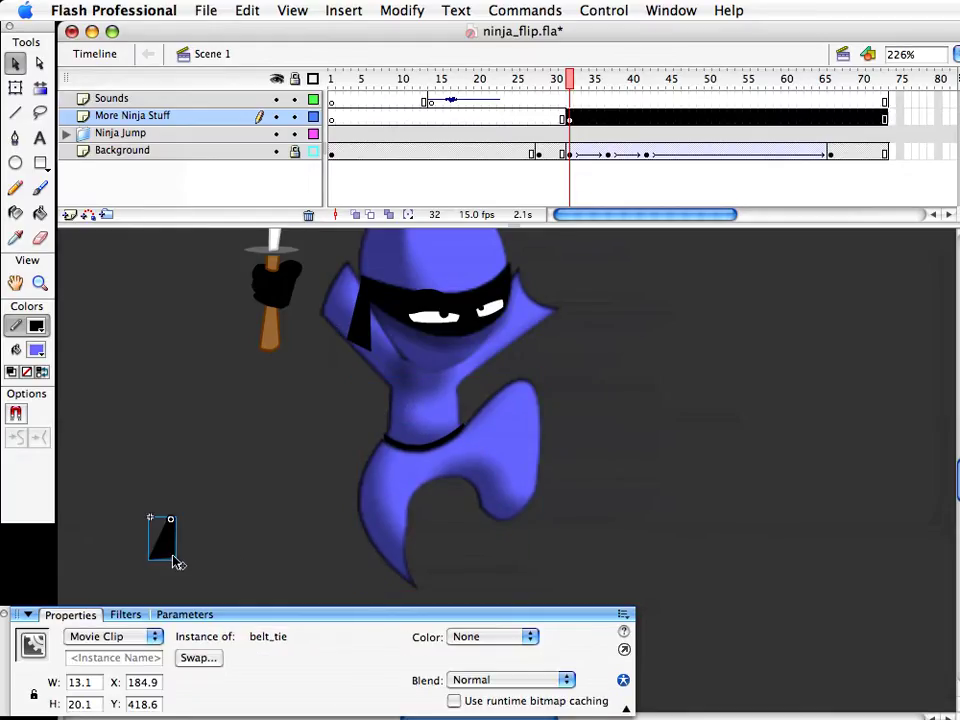
left_click_drag(176, 562, 398, 502)
key("super+shift+a")
left_click(398, 497)
left_click(436, 511)
left_click(396, 467)
left_click(630, 516)
scroll(600, 548, "up", 2)
scroll(597, 549, "down", 1)
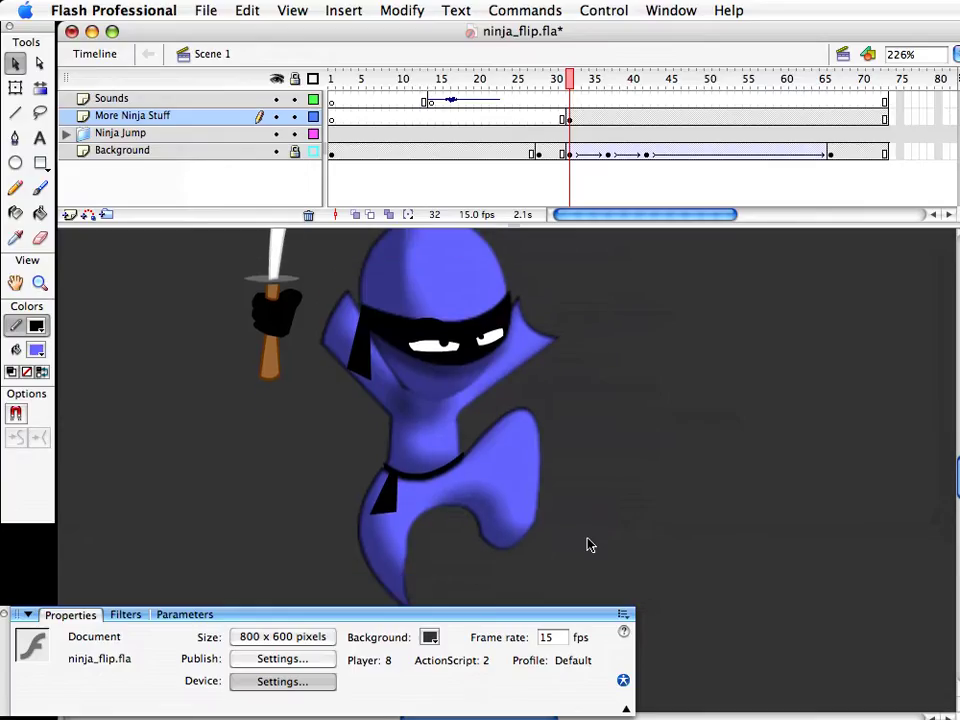
Move the sword_and_hand instance right against the end of the raised left arm, to X 245.8, Y 156.1
left_click(40, 284)
left_click(376, 419, "alt")
left_click_drag(604, 515, 462, 475)
key("v")
left_click(315, 376)
scroll(429, 542, "up", 2)
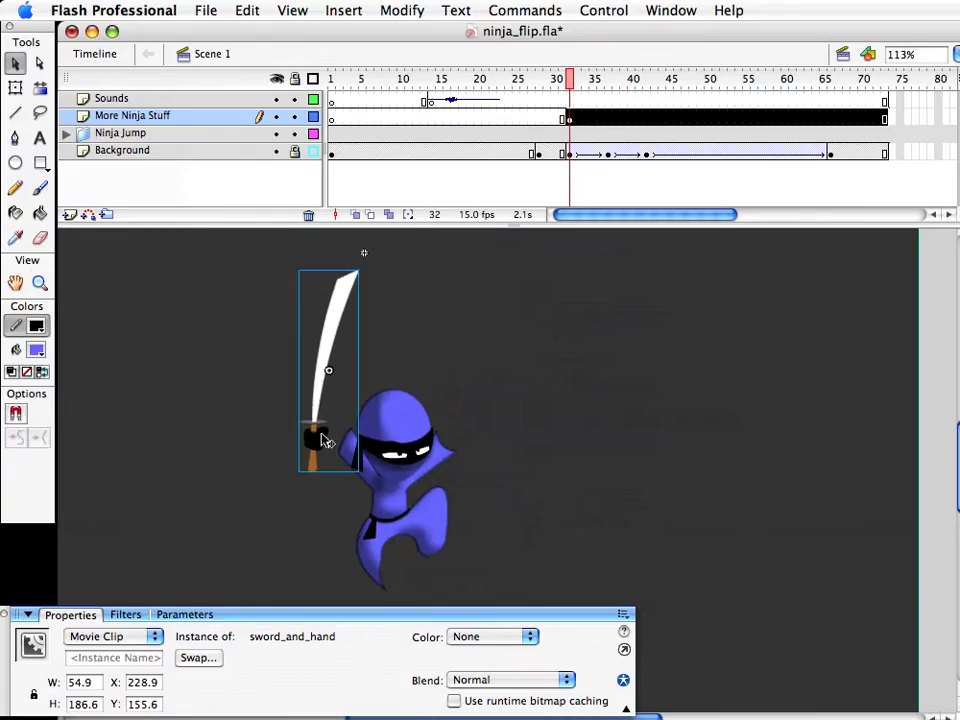
left_click_drag(335, 444, 347, 445)
key("Right")
key("Right")
key("Right")
key("Right")
key("Right")
key("Right")
key("Right")
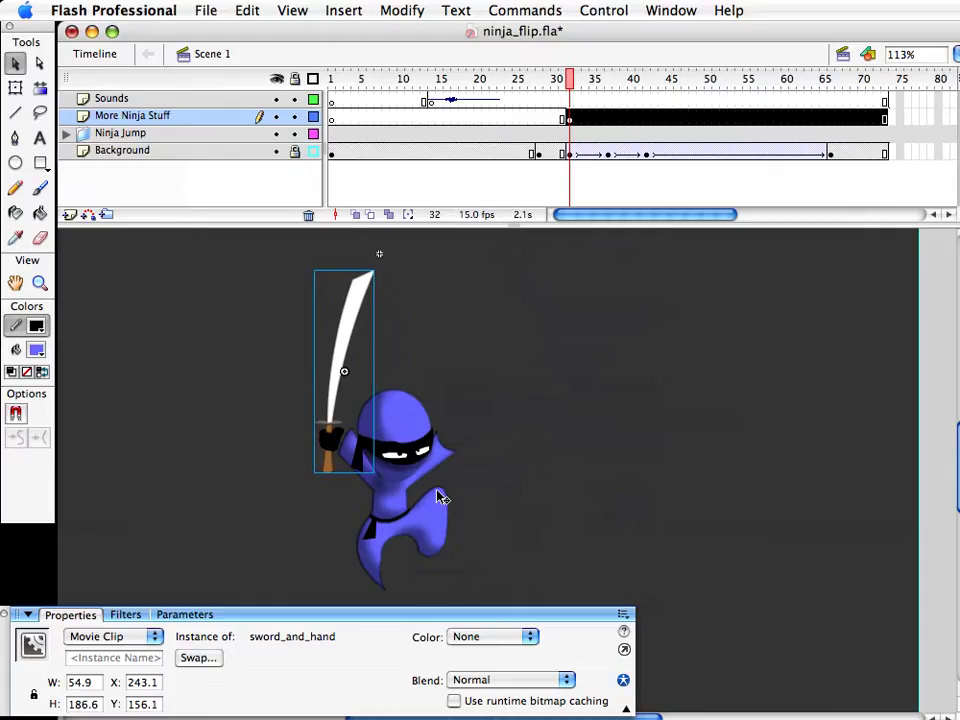
key("Left")
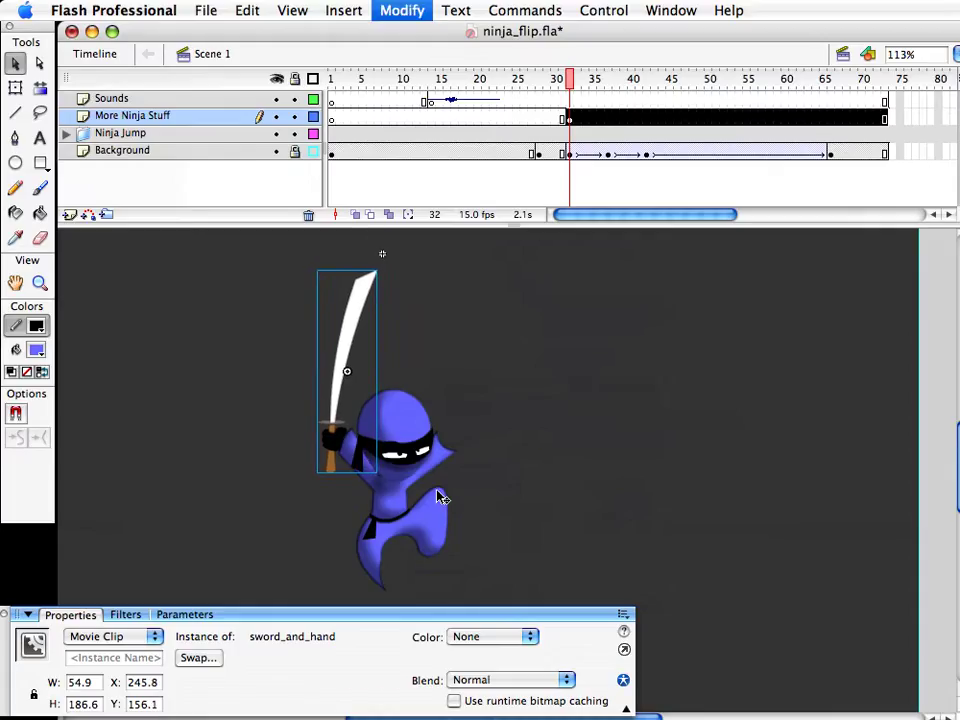
Try cutting the belt tie and pasting it in the center of the stage, and undo the attempt
left_click(370, 530)
left_click(243, 9)
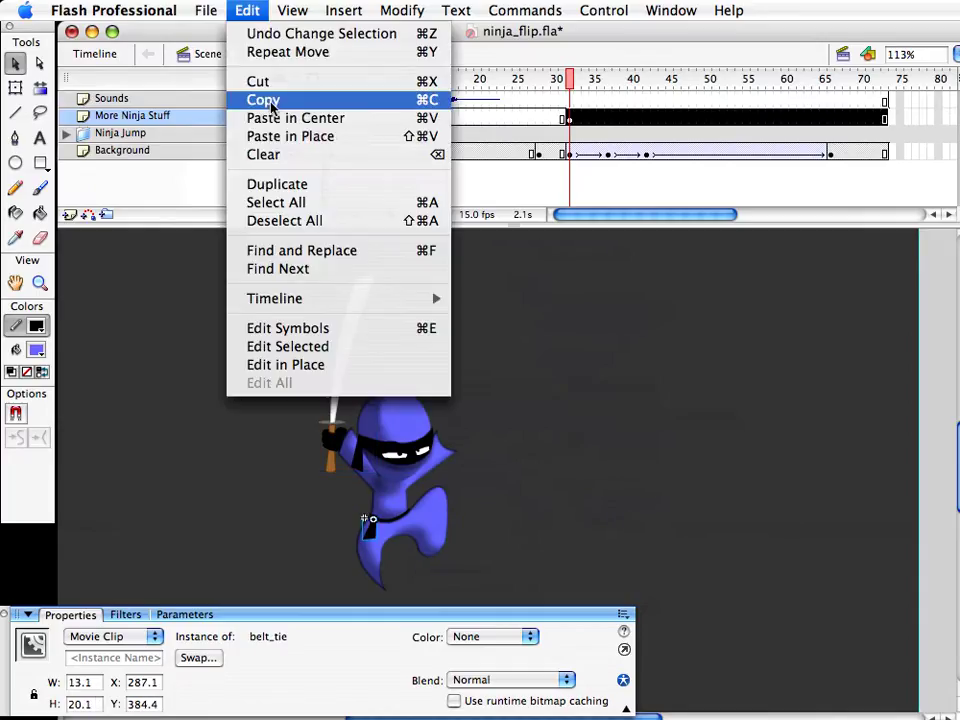
left_click(246, 9)
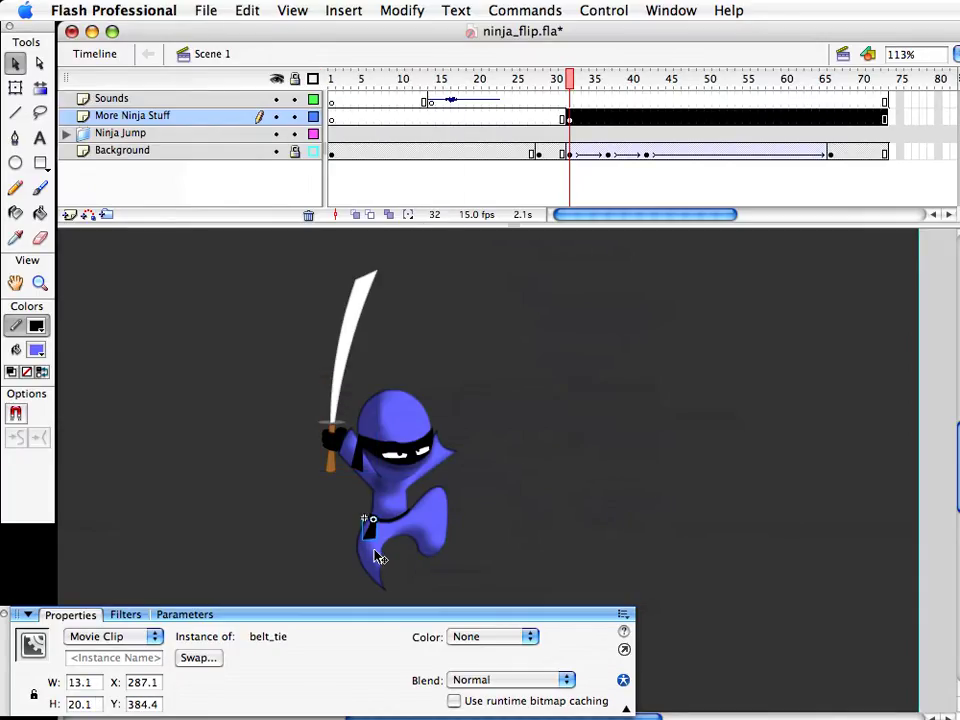
key("ctrl+x")
key("ctrl+v")
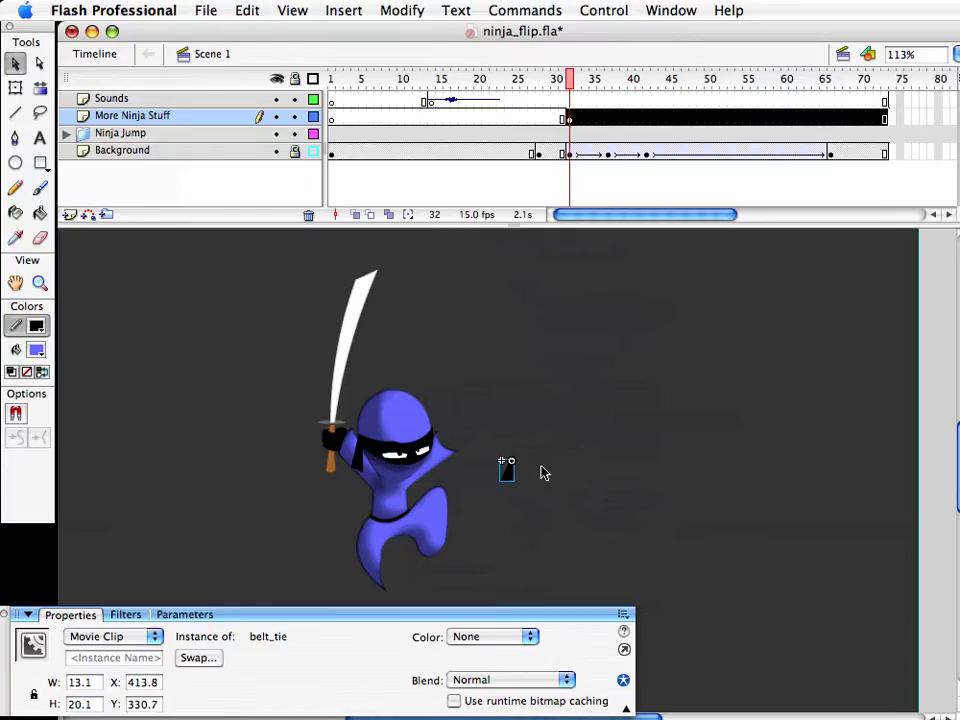
key("super+z")
key("super+z")
key("super+z")
Move the belt tie off the belt to the outer side of the left leg, at X 274.8, Y 386.7
left_click_drag(374, 528, 342, 532)
key("alt+shift+Down")
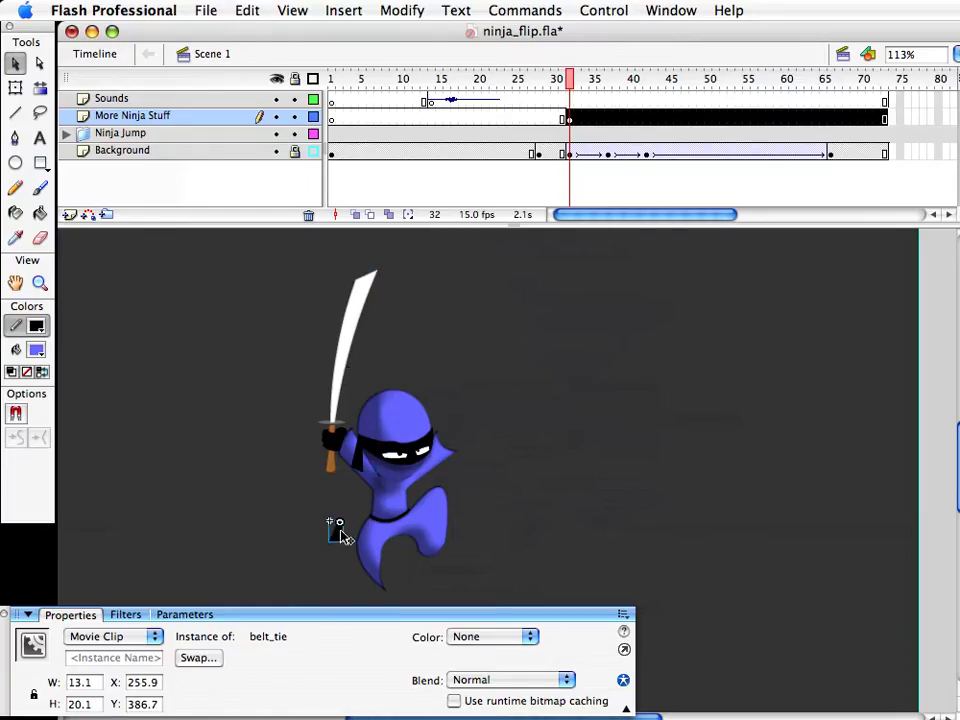
key("shift+Right")
key("shift+Right")
key("Right")
key("Right")
key("Left")
key("Left")
key("Right")
key("Right")
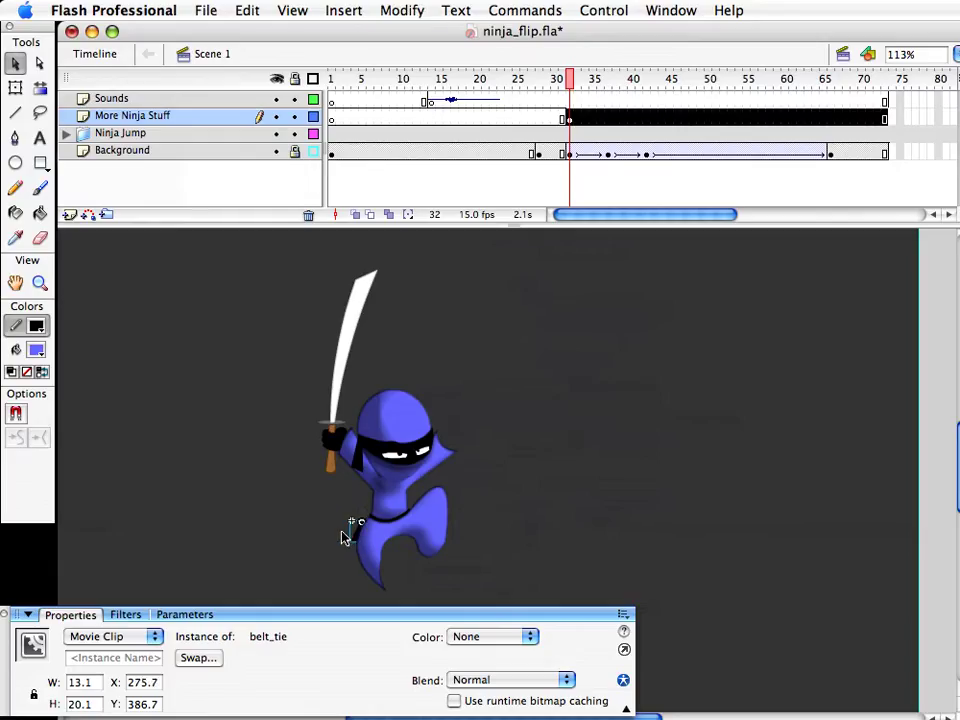
key("Left")
Shift the belt tie backward and forward in the stacking order, and cut and paste it in place
key("super+Up")
key("super+Down")
key("super+Up")
key("super+Down")
left_click(442, 361)
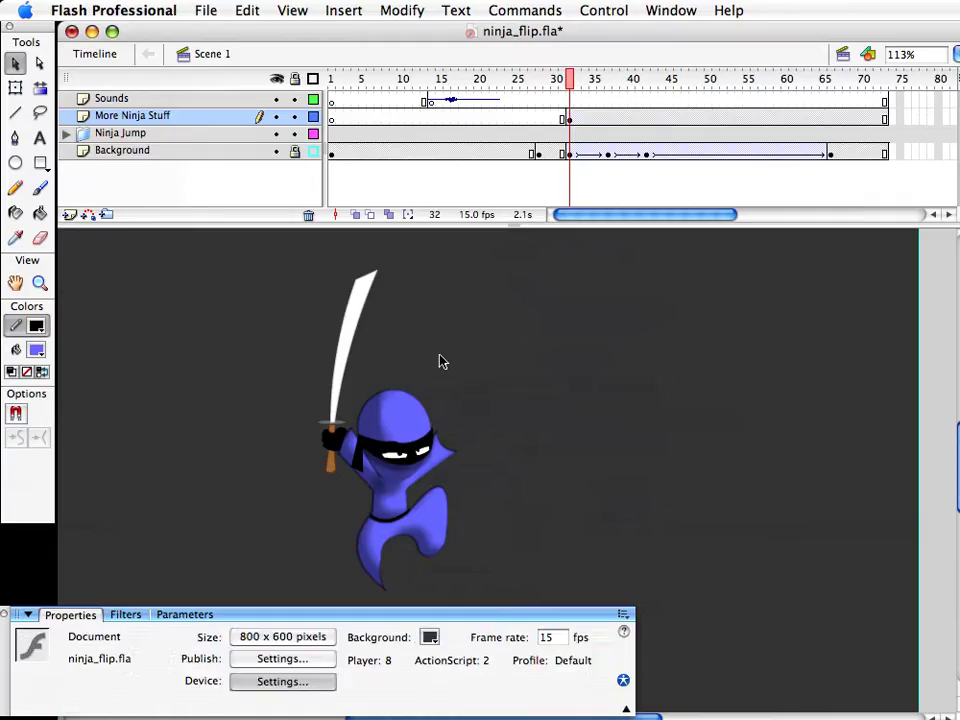
key("super+shift+v")
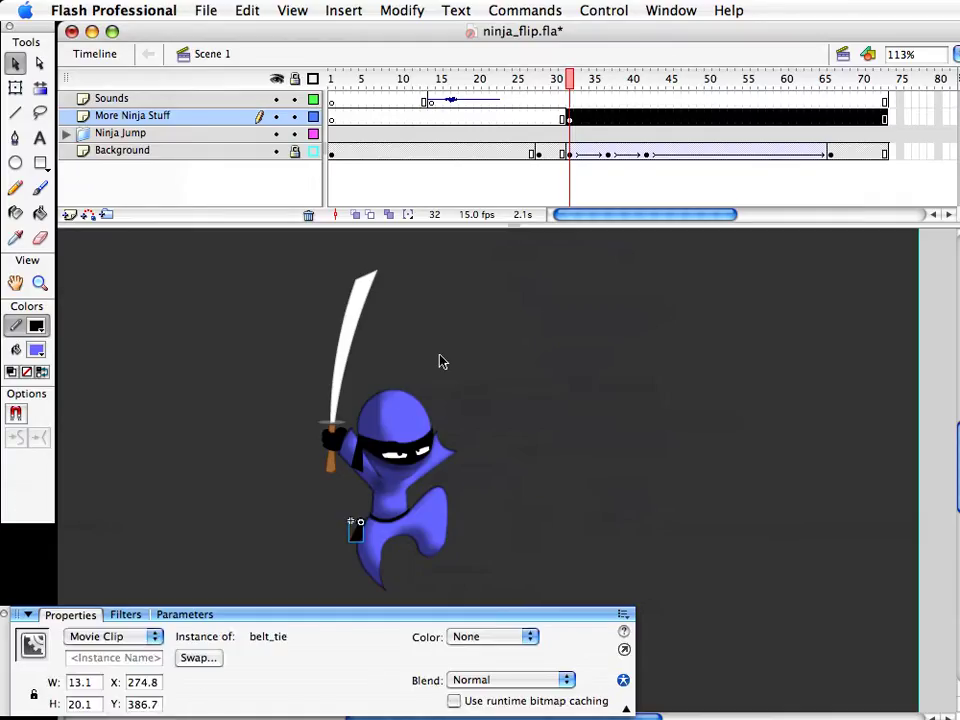
left_click(564, 496)
Move the belt tie back onto the belt's left end, to X 289.3, Y 384.0
left_click_drag(362, 540, 372, 535)
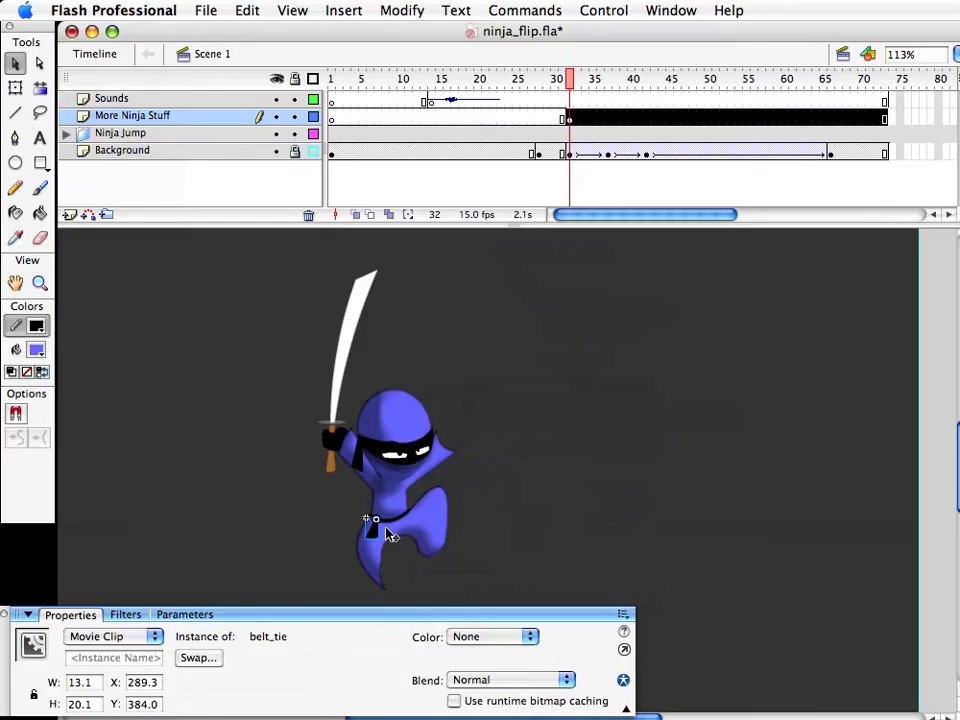
left_click(482, 540)
left_click(386, 543)
left_click(474, 558)
scroll(474, 558, "down", 2)
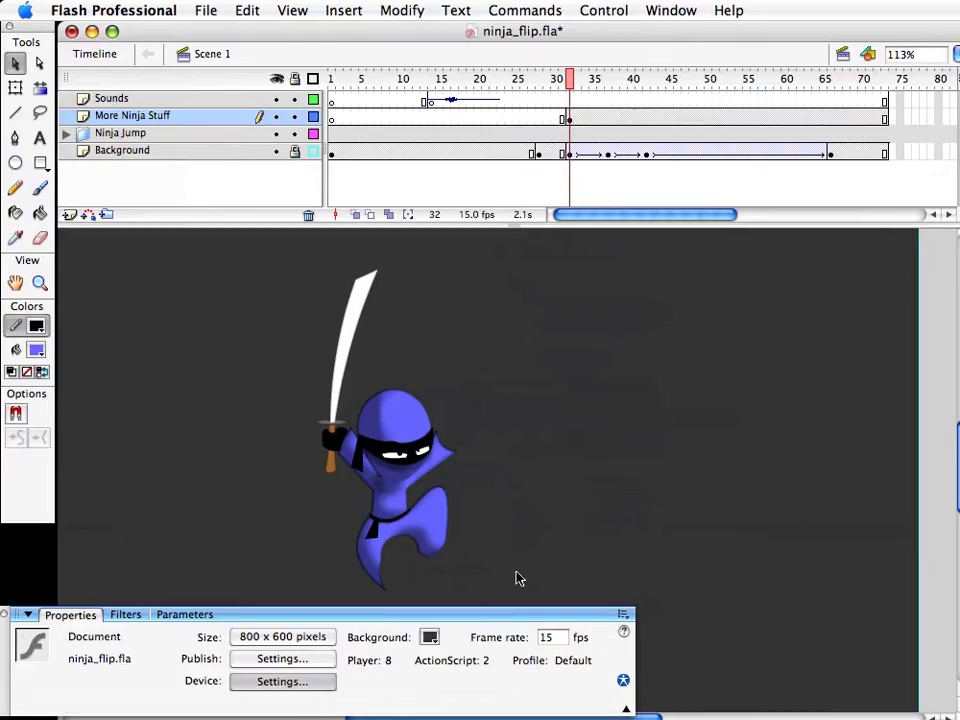
scroll(474, 557, "up", 2)
left_click_drag(507, 538, 527, 512)
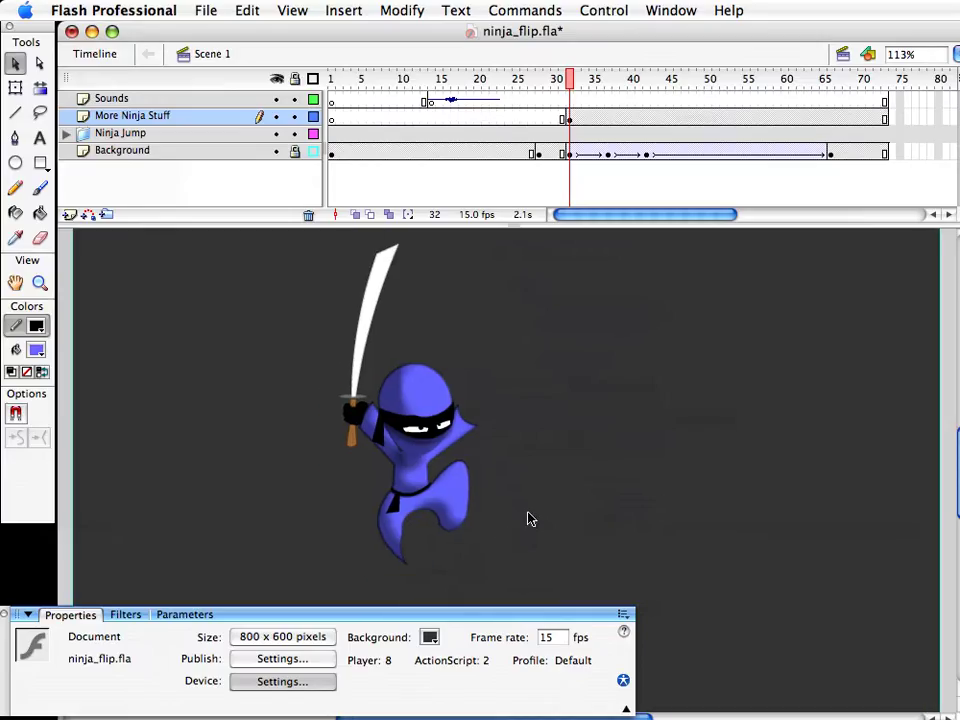
Rotate the sword and hand clockwise and position them above the raised left arm, at X 238.4, Y 133.2
left_click(355, 405)
key("q")
left_click_drag(409, 255, 450, 251)
key("v")
key("shift+Right")
key("shift+Right")
key("Right")
key("Down")
key("Down")
key("Right")
key("q")
key("v")
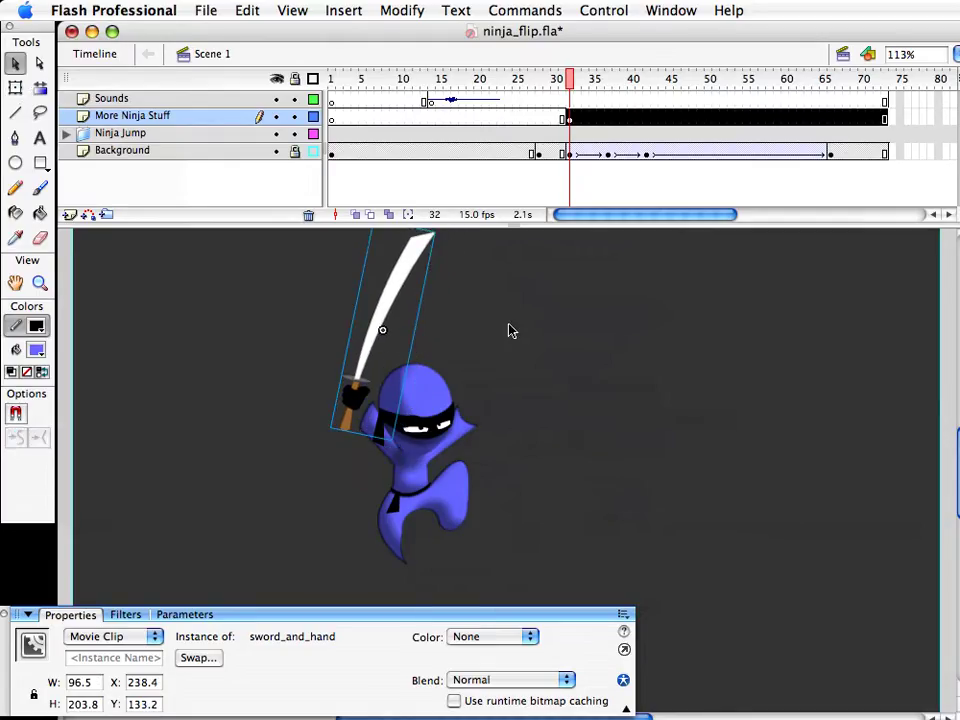
left_click(546, 342)
Open the torso symbol body copy 12, extend the left arm's end up to the sword hand, and return to Scene 1
left_click(360, 398)
left_click(399, 474)
double_click(399, 474)
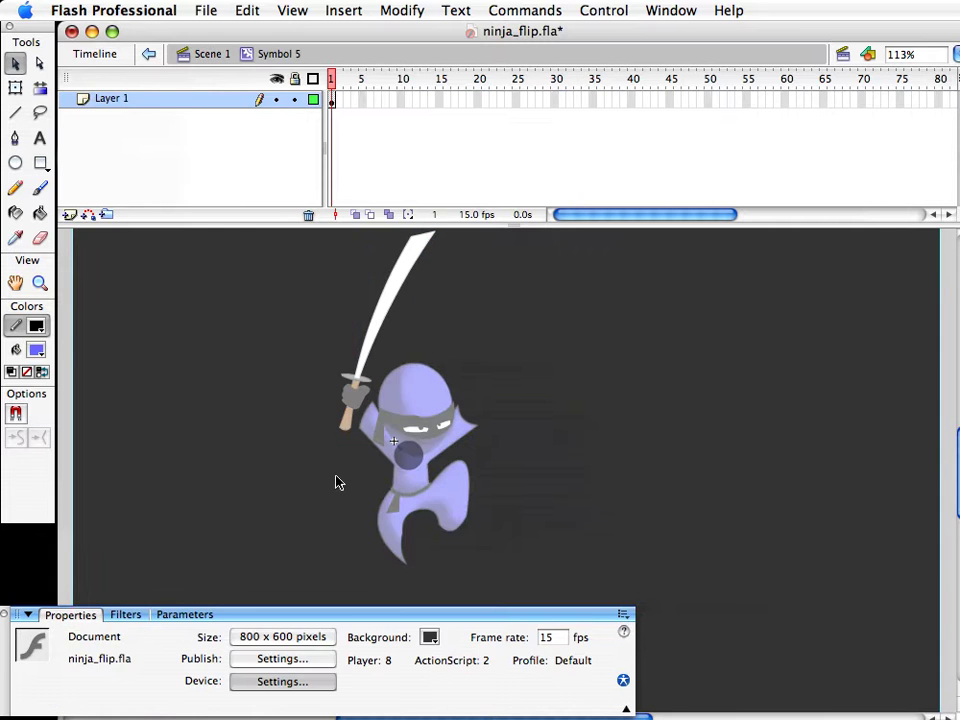
double_click(369, 440)
double_click(369, 440)
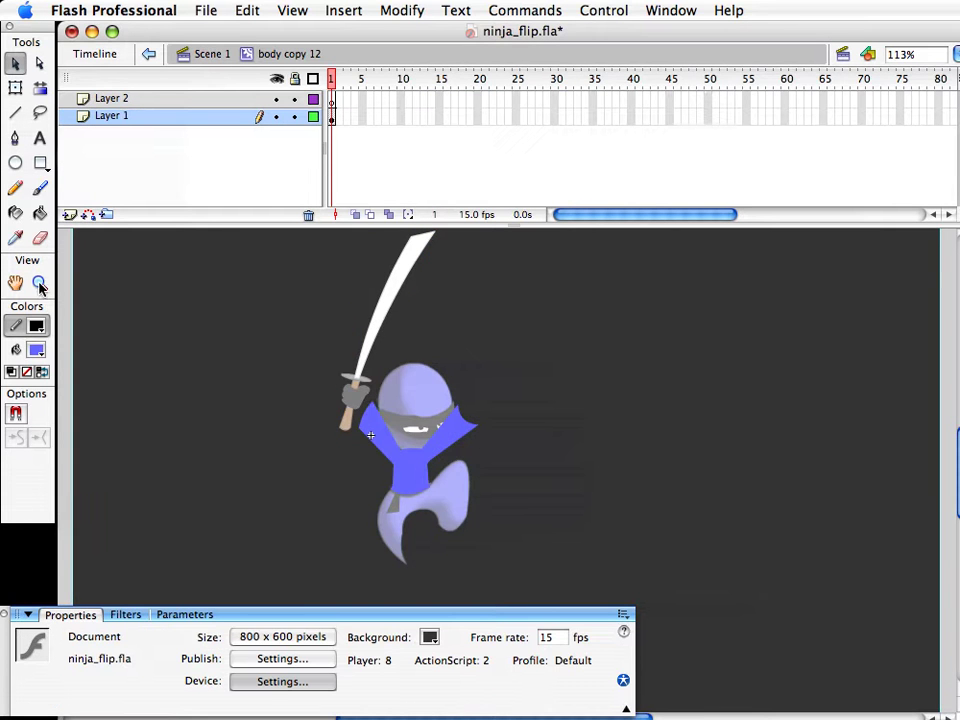
key("z")
left_click_drag(376, 404, 452, 448)
key("v")
left_click_drag(392, 283, 362, 238)
left_click_drag(334, 377, 310, 332)
key("super+e")
left_click(581, 491)
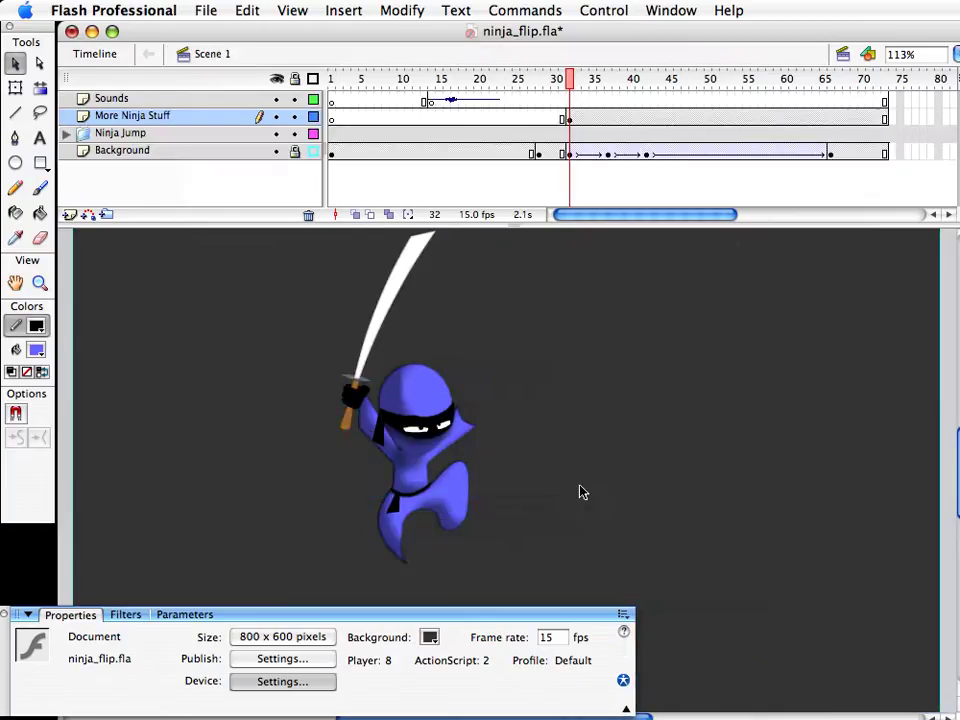
left_click(364, 432)
double_click(364, 432)
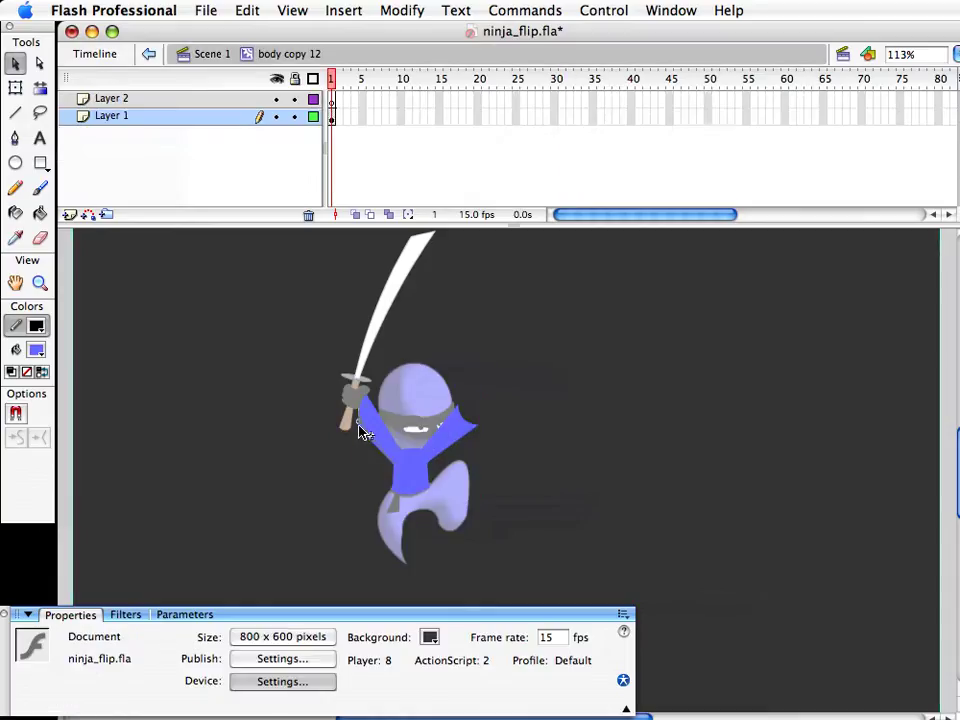
double_click(579, 484)
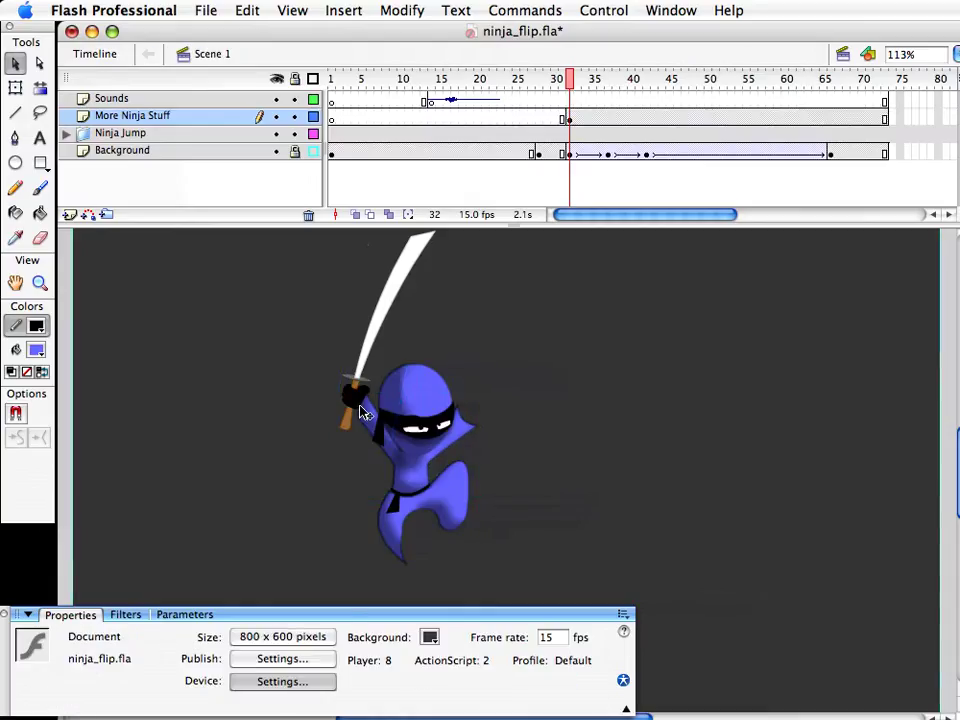
Nudge the sword and hand onto the arm's end, to X 240.2, Y 135.8, and save the file
left_click(357, 395)
key("Down")
key("Down")
key("Down")
key("Down")
key("Right")
key("Right")
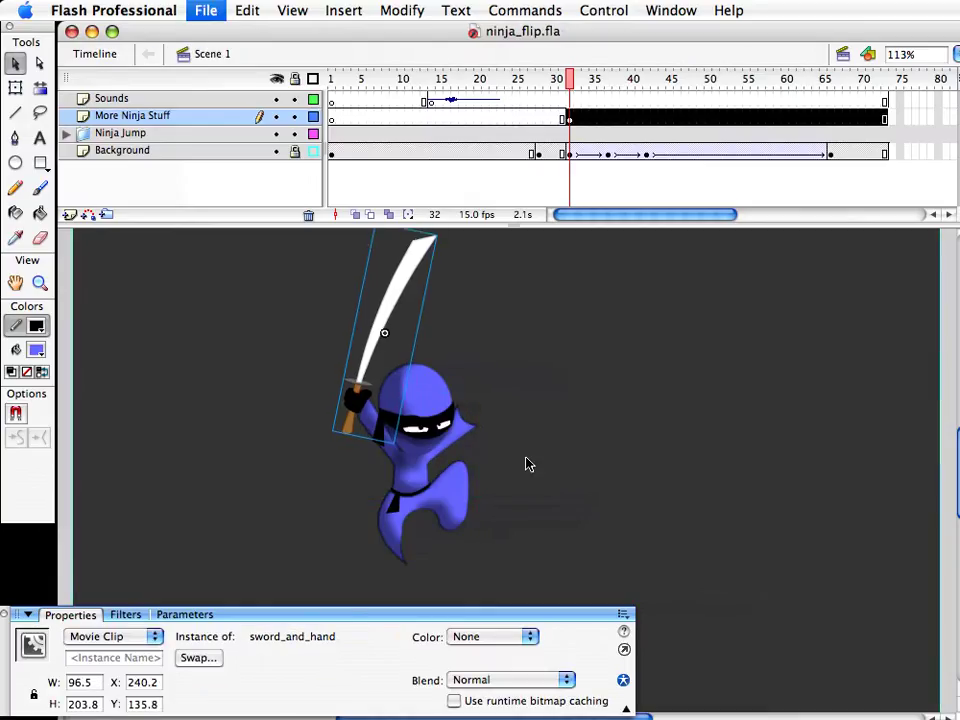
key("ctrl+s")
left_click(551, 467)
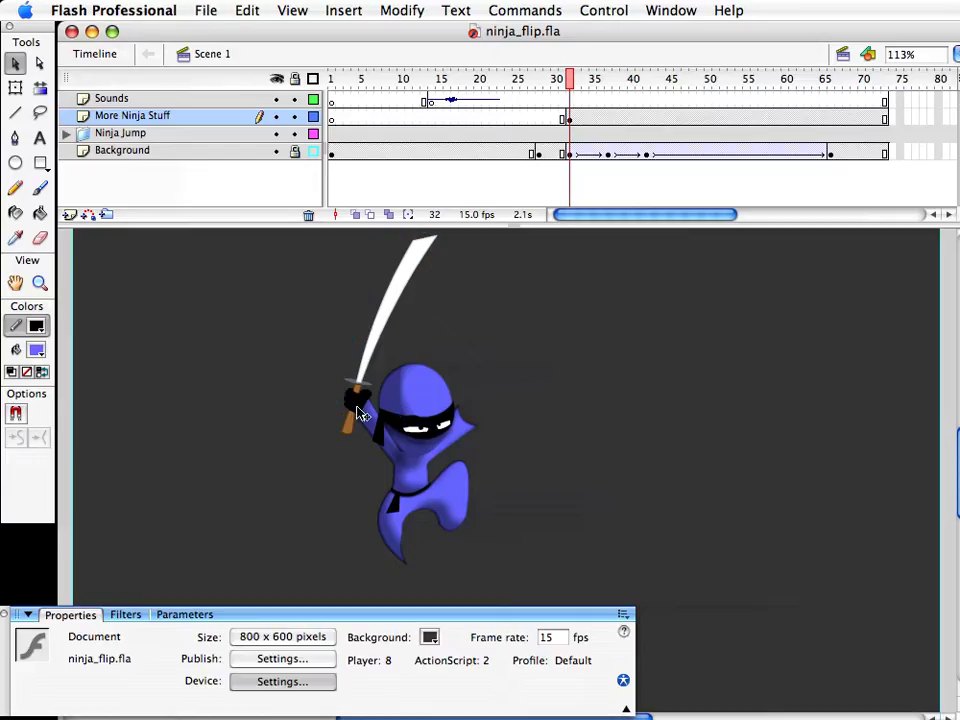
Copy the hand from inside the sword_and_hand symbol and paste it into Scene 1
left_click(362, 415)
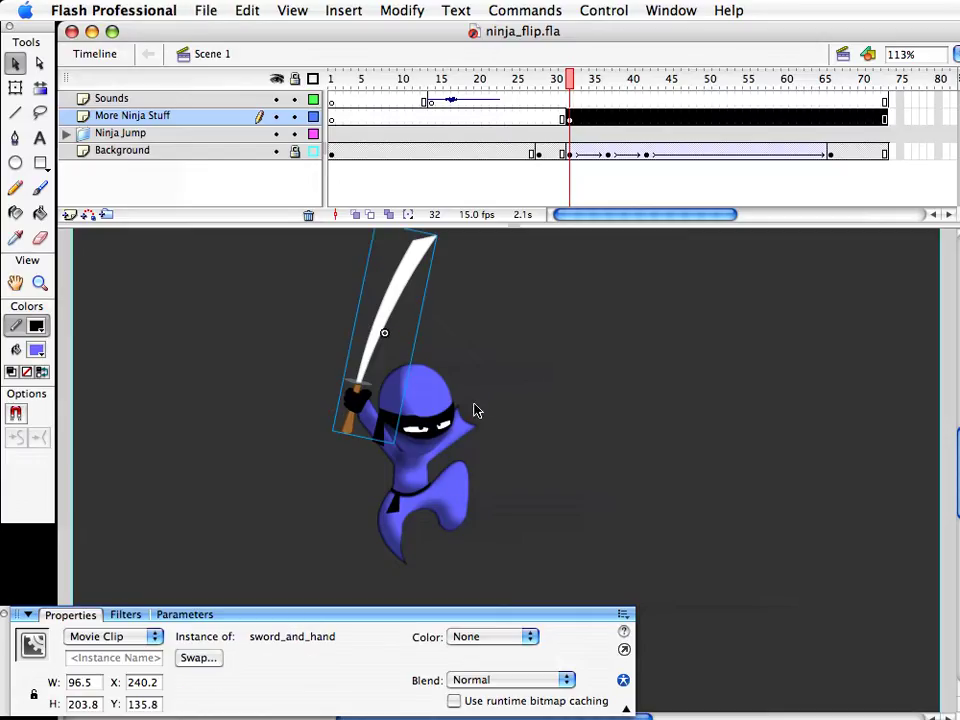
double_click(357, 415)
left_click(359, 402)
key("super+c")
double_click(525, 487)
key("super+v")
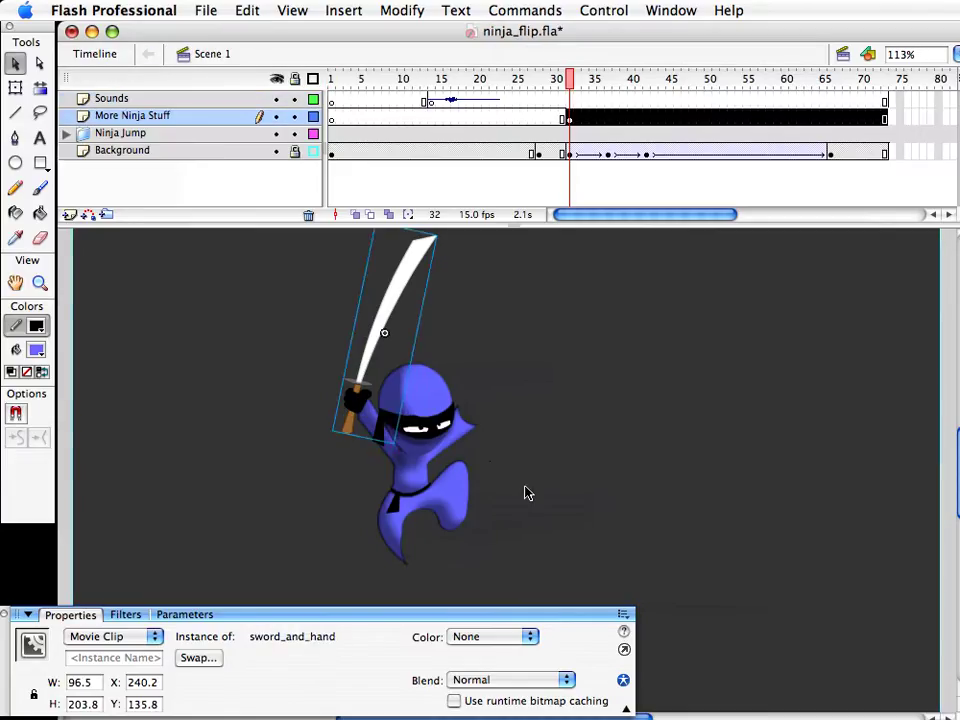
Place the pasted hand at the end of the right arm and send it backward in the stacking order
left_click_drag(507, 470, 478, 418)
key("shift+Left")
key("super+Down")
left_click(483, 442)
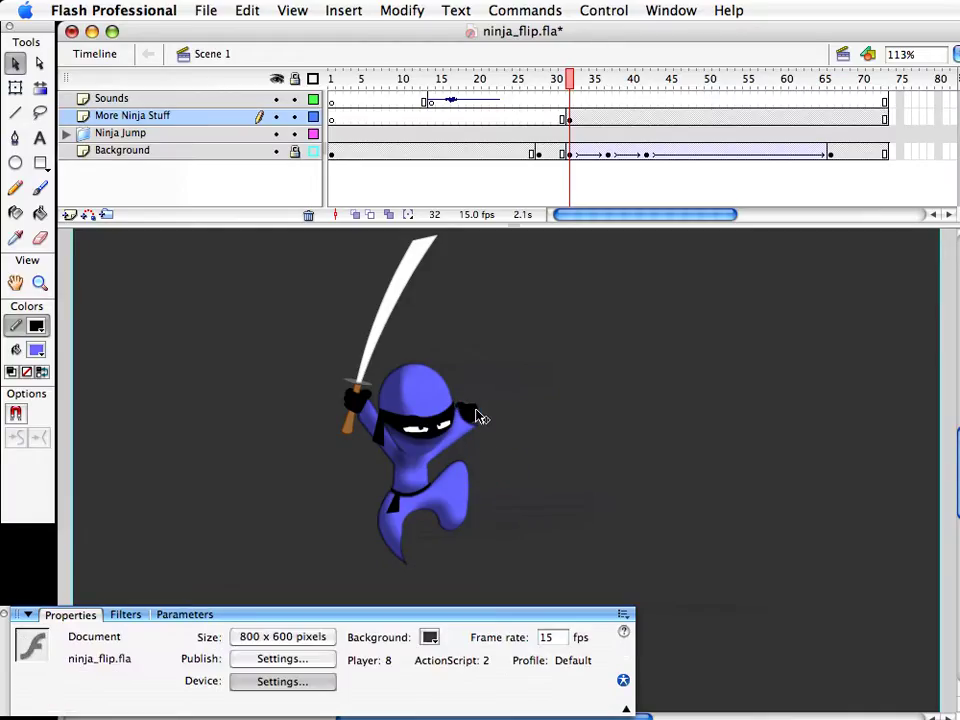
Shift the free hand outward from the right arm's end and check the arm shape inside body copy 12
left_click_drag(476, 412, 485, 403)
key("Down")
key("Down")
key("Down")
key("Left")
left_click(499, 435)
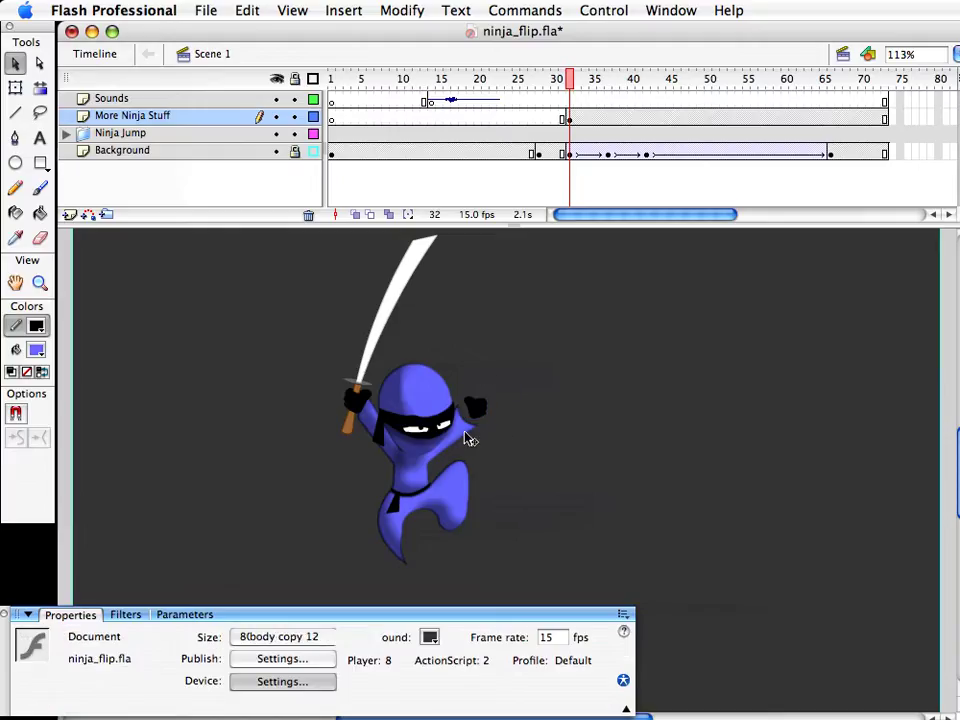
double_click(478, 428)
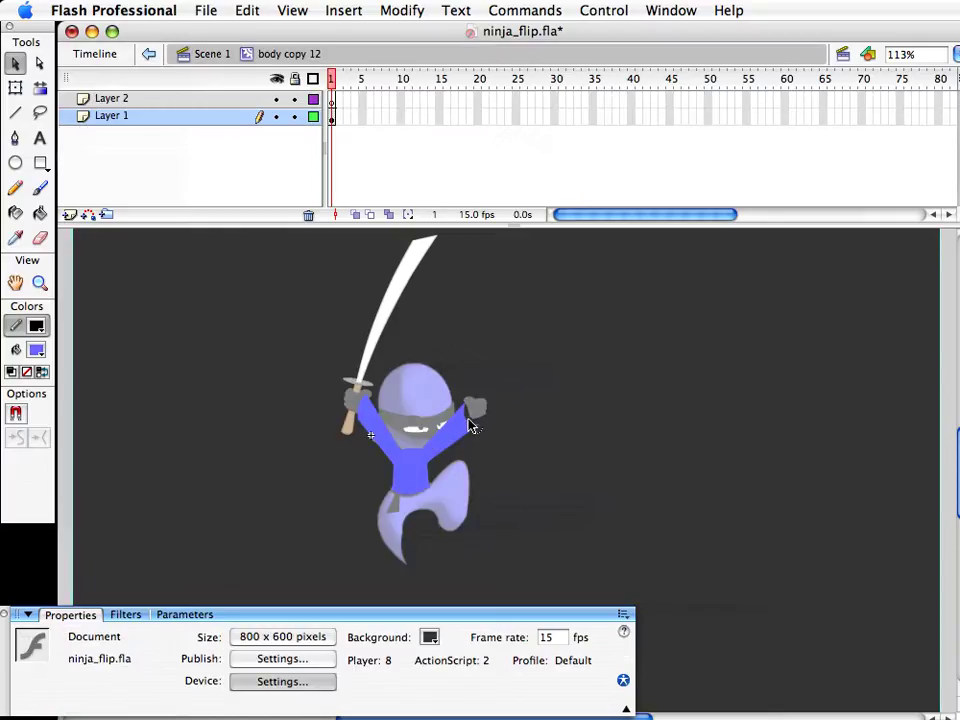
double_click(542, 480)
left_click(545, 487)
Nudge the free hand down onto the right arm's end and save the file
left_click(489, 420)
key("Down")
key("Down")
key("Down")
key("Down")
key("Down")
key("Down")
key("Down")
key("Down")
key("Down")
key("Down")
key("Up")
key("Up")
key("Left")
key("Up")
left_click(580, 434)
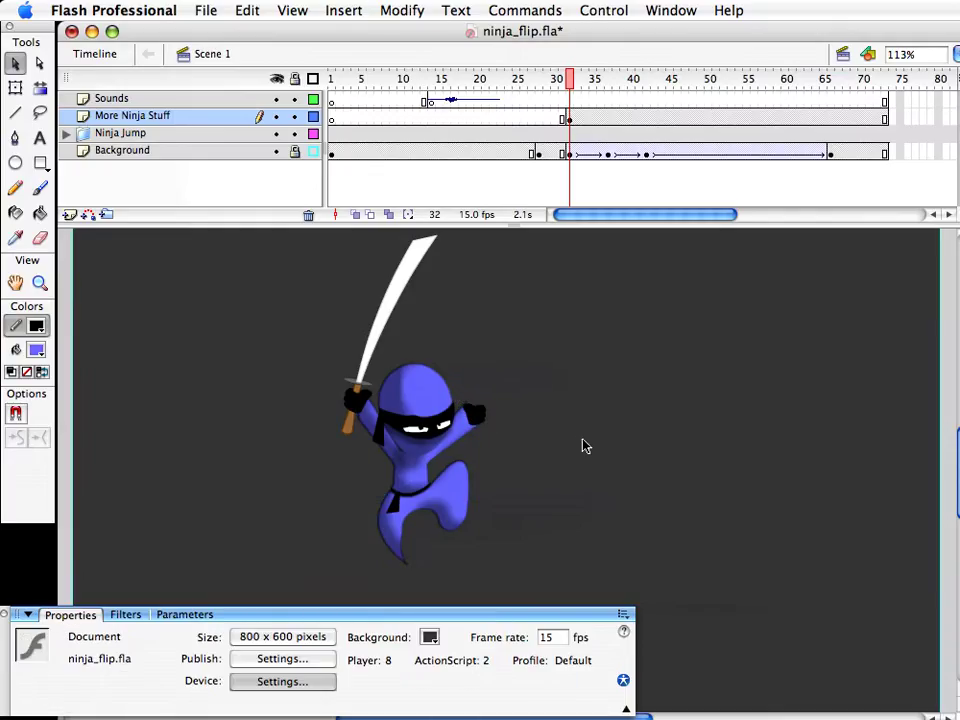
key("super+s")
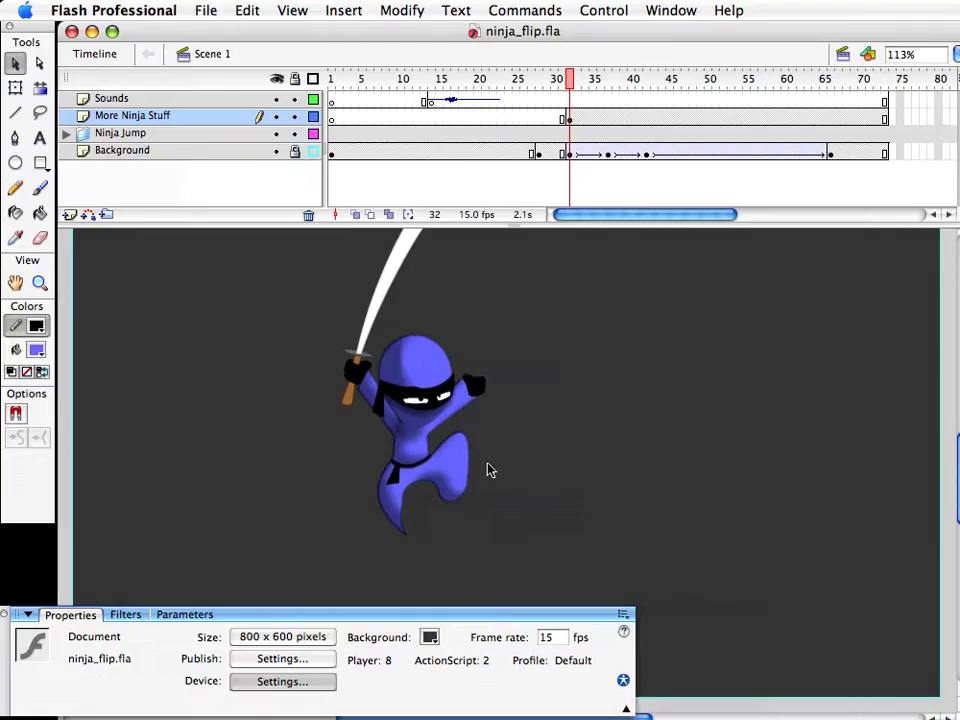
Rotate the free hand slightly at the end of the right arm
left_click(482, 394)
key("q")
left_click_drag(493, 361, 558, 364)
key("v")
left_click(560, 364)
scroll(541, 540, "up", 1)
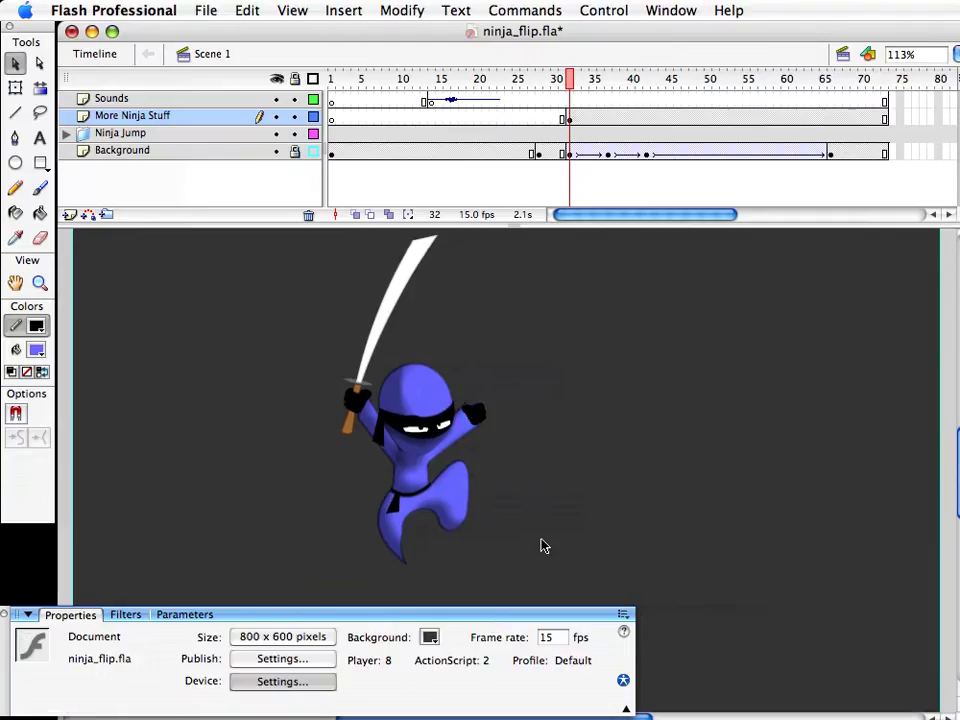
Rotate the bandana tie slightly and position it beside the head at X 273.9, Y 308.6
left_click(418, 490)
left_click(482, 370)
left_click(386, 440)
key("q")
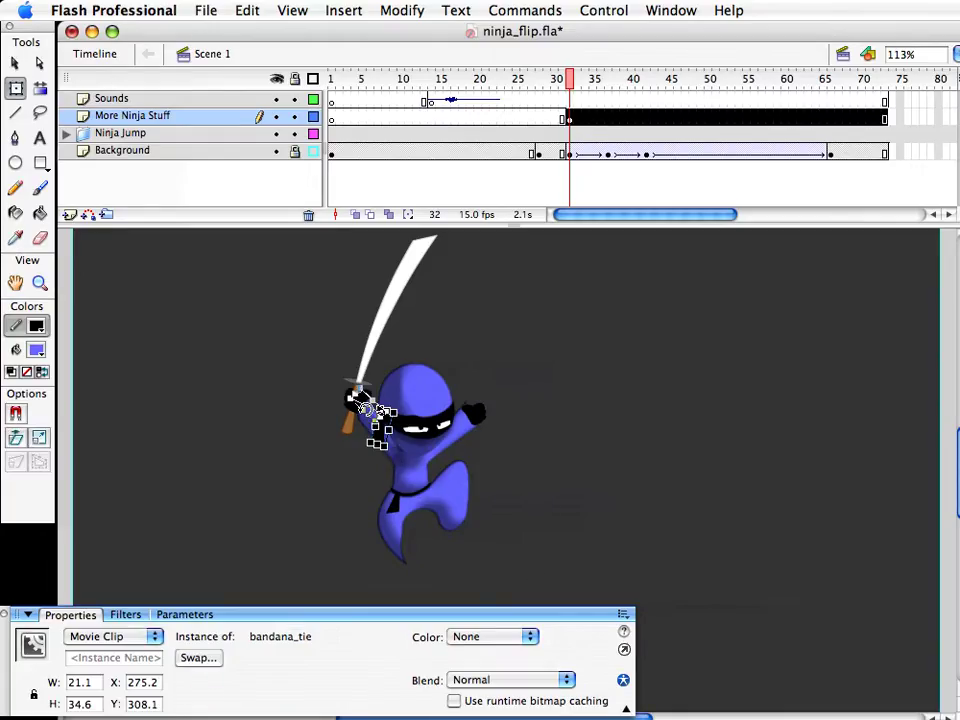
left_click_drag(378, 389, 376, 388)
key("v")
key("shift+Up")
key("super+Down")
key("super+z")
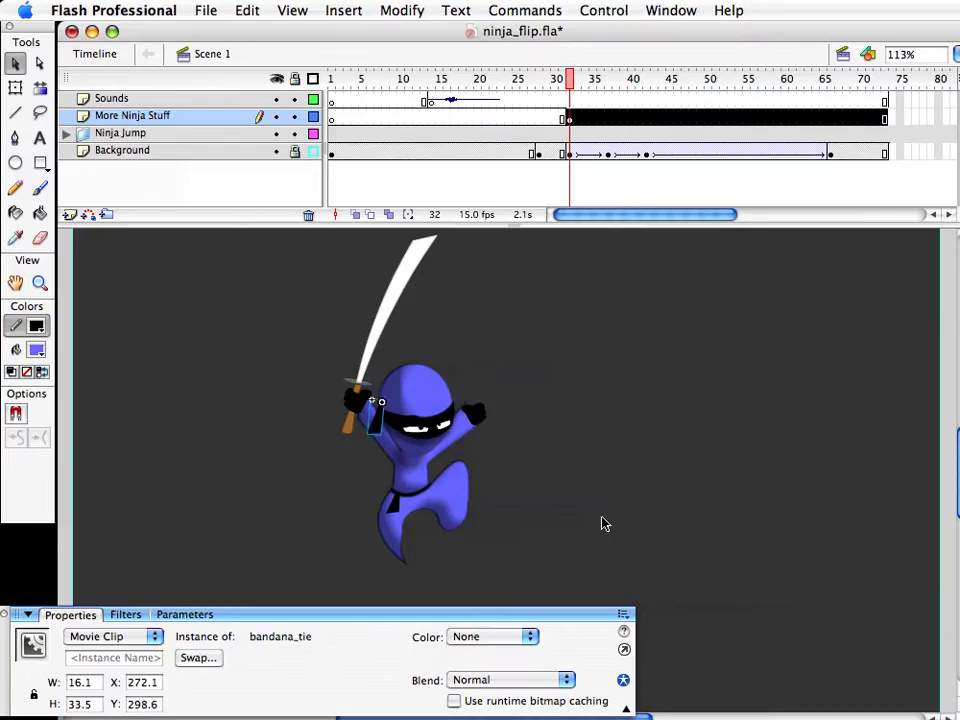
key("shift+Down")
key("Right")
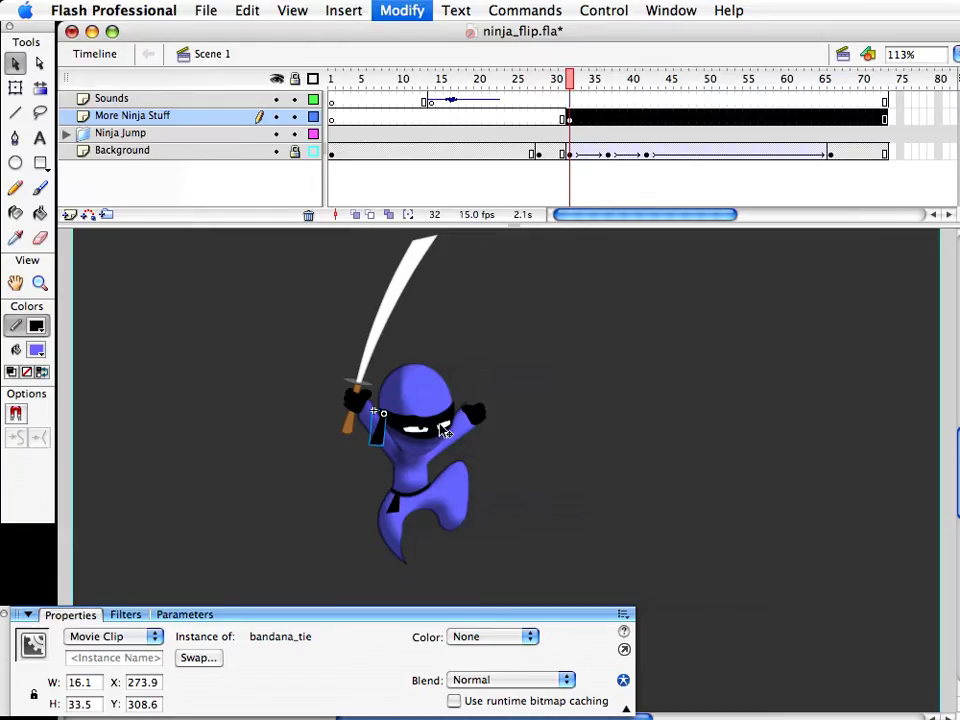
Flip the bandana tie vertically, send it backward, and nudge it into place so it flies up behind the head
key("alt+super+v")
key("alt+shift+Down")
key("Right")
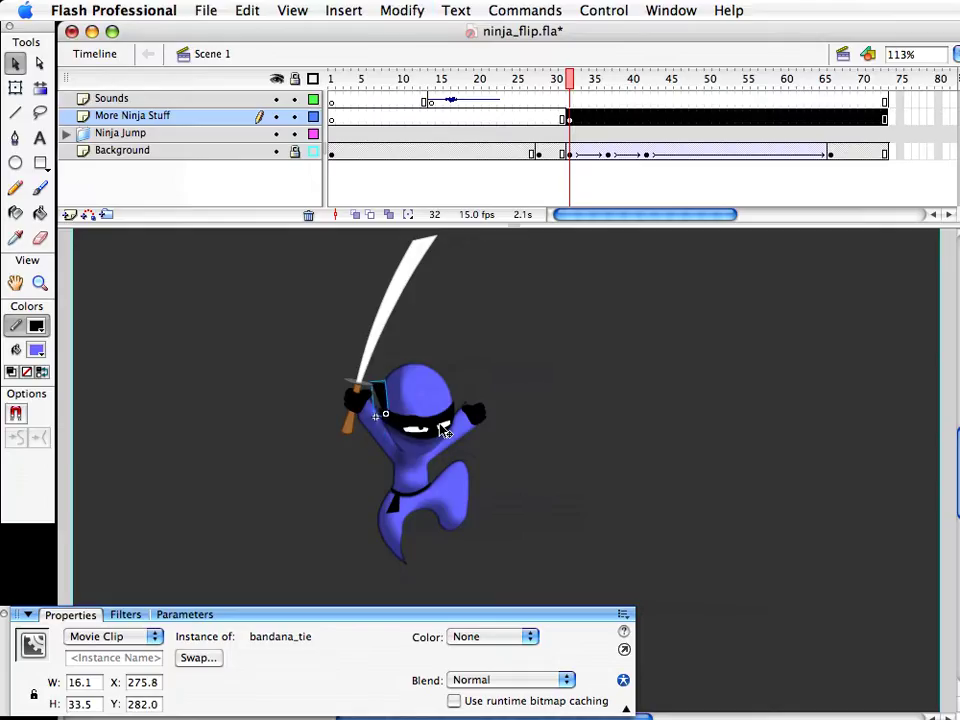
key("super+Down")
key("Left")
key("Up")
key("super+shift+a")
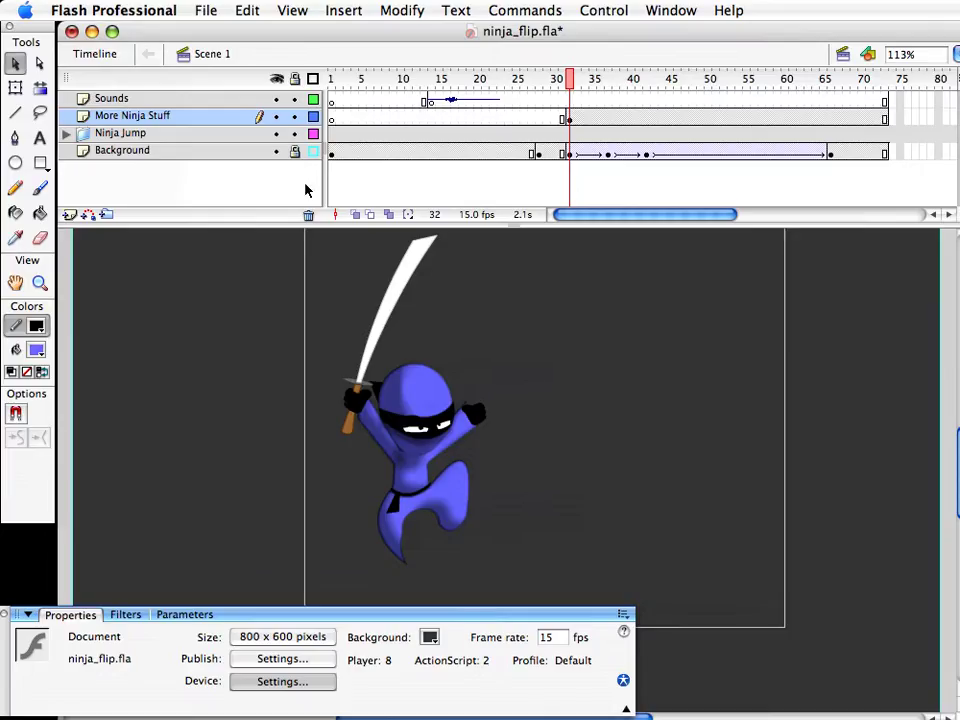
Convert all the ninja parts into one movie clip named ninja_falling_pose and save the file
key("super+a")
scroll(588, 460, "up", 1)
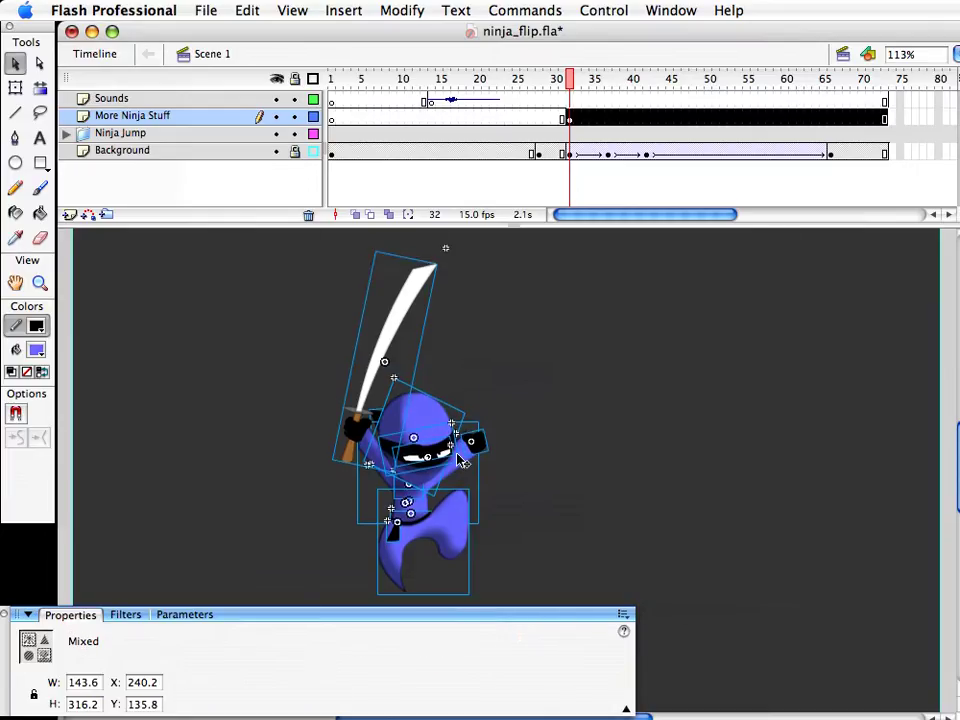
key("F8")
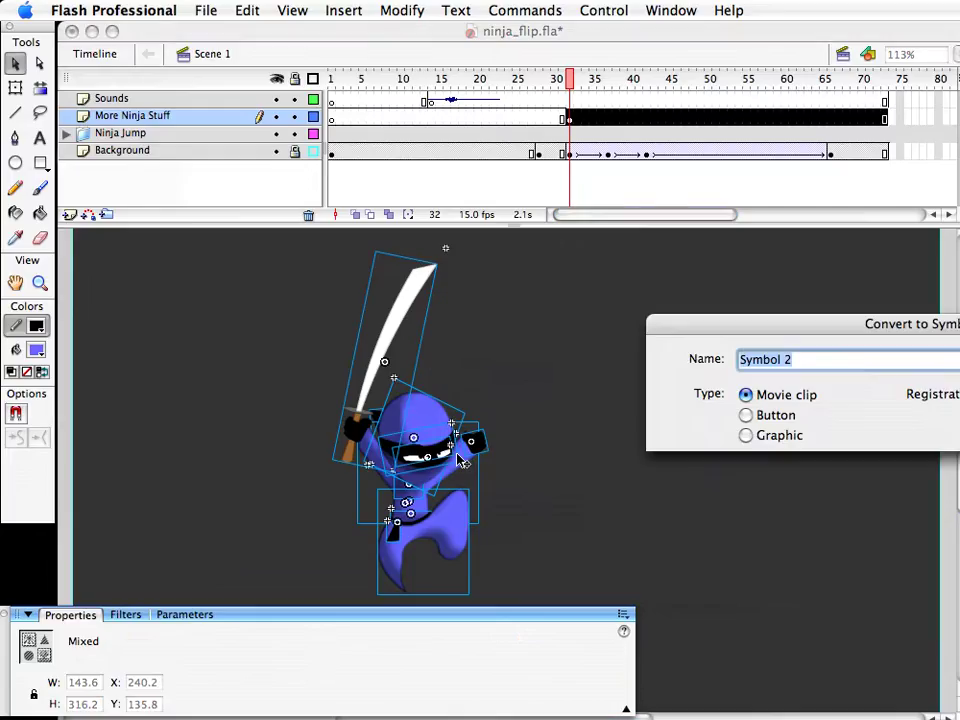
left_click_drag(754, 326, 415, 188)
type("n")
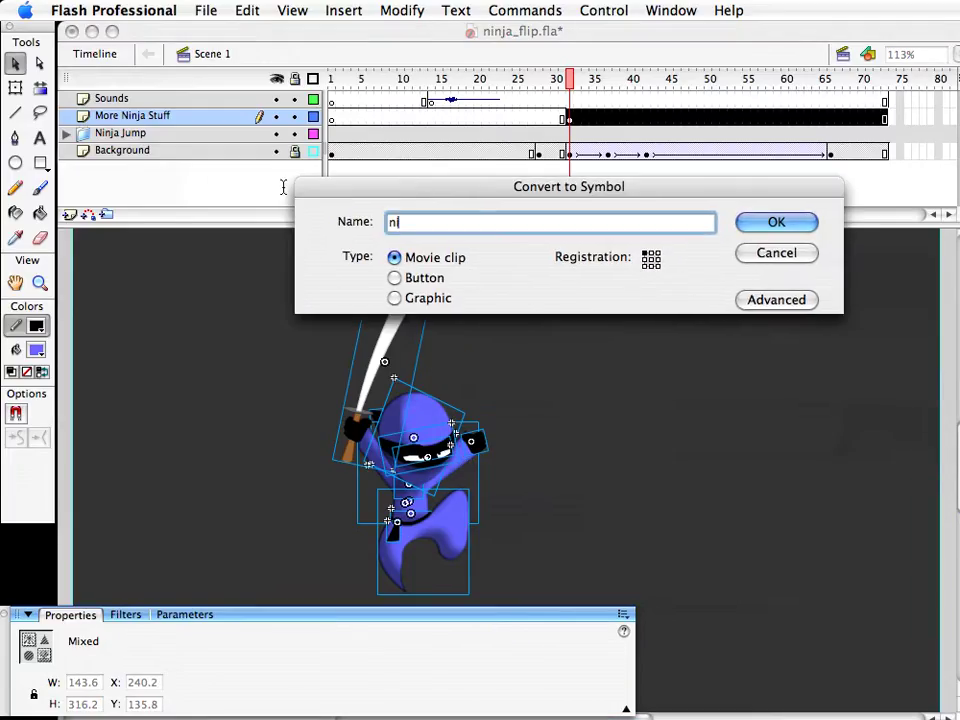
type("inja_falling_pose")
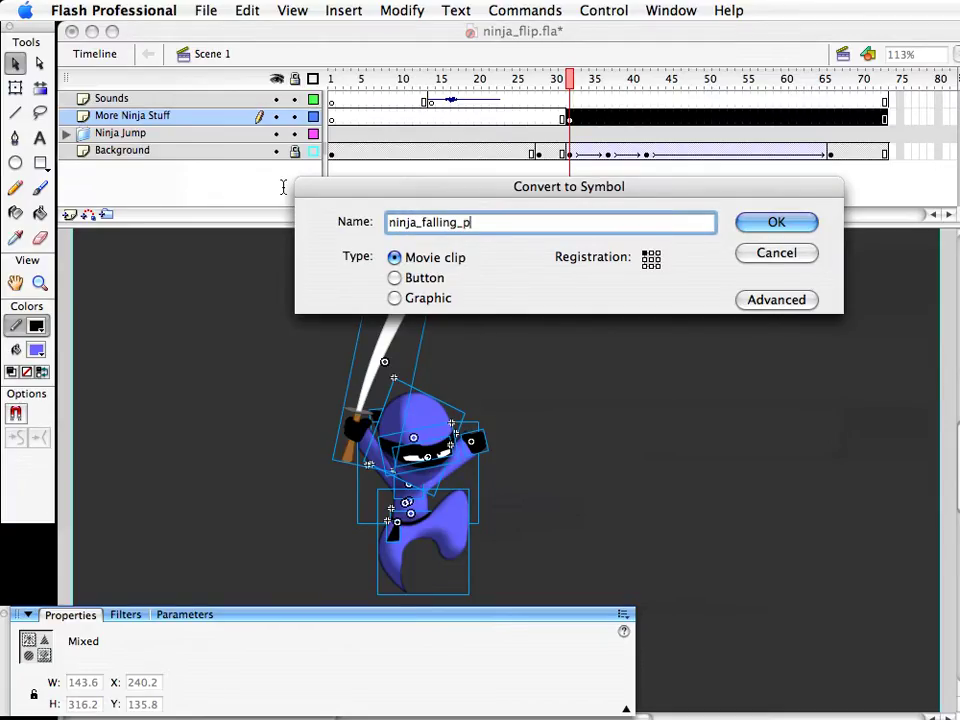
key("Return")
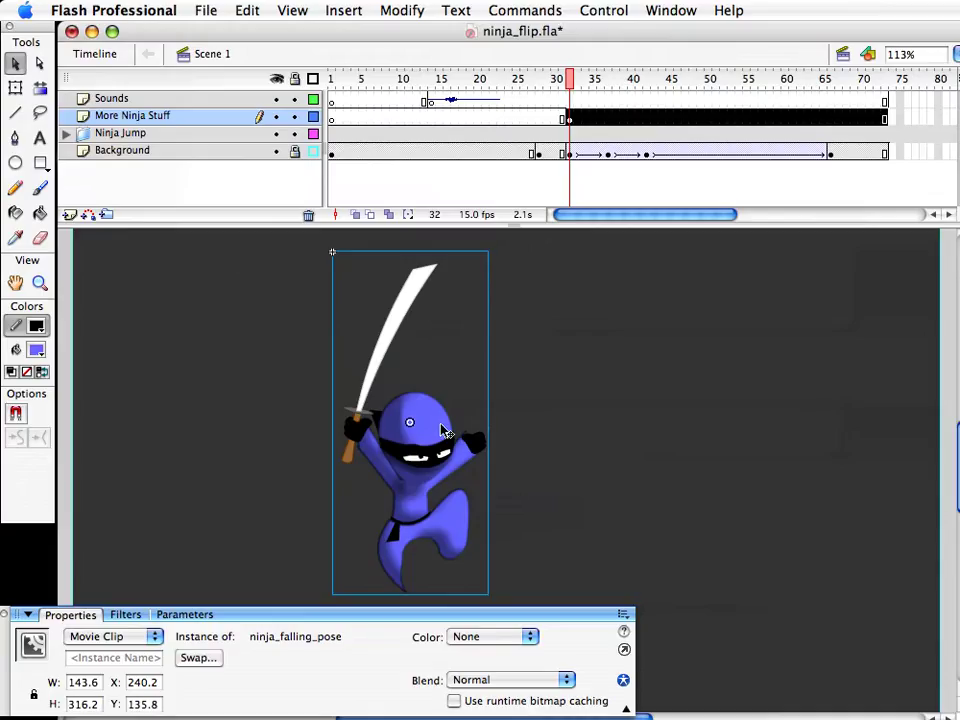
key("super+s")
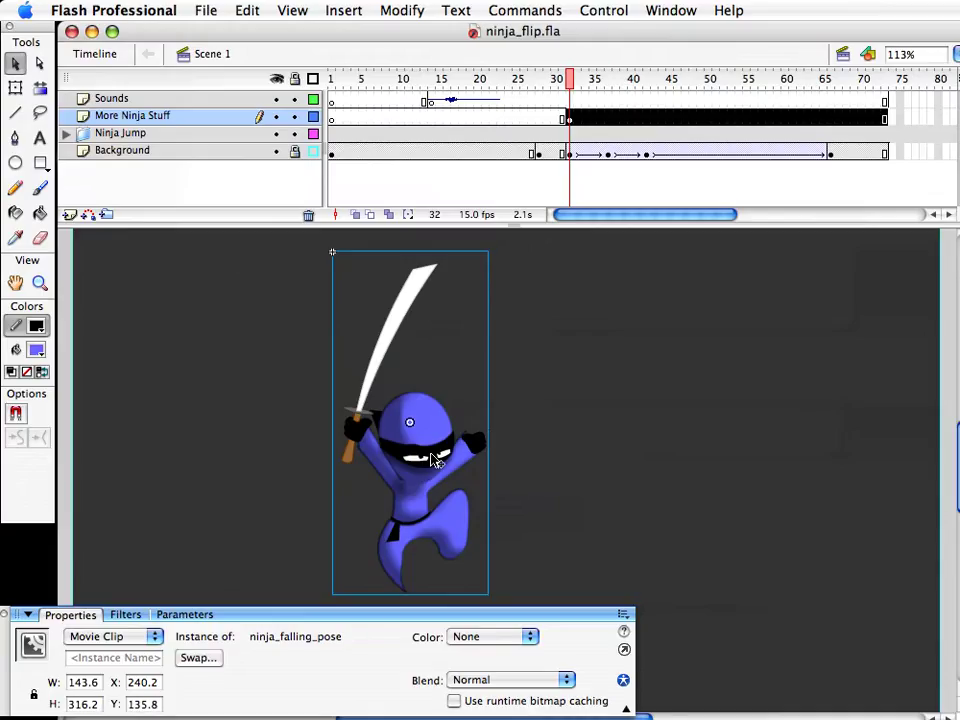
Break the ninja_falling_pose instance on the stage apart into its separate body-part symbols
left_click(404, 10)
left_click(419, 83)
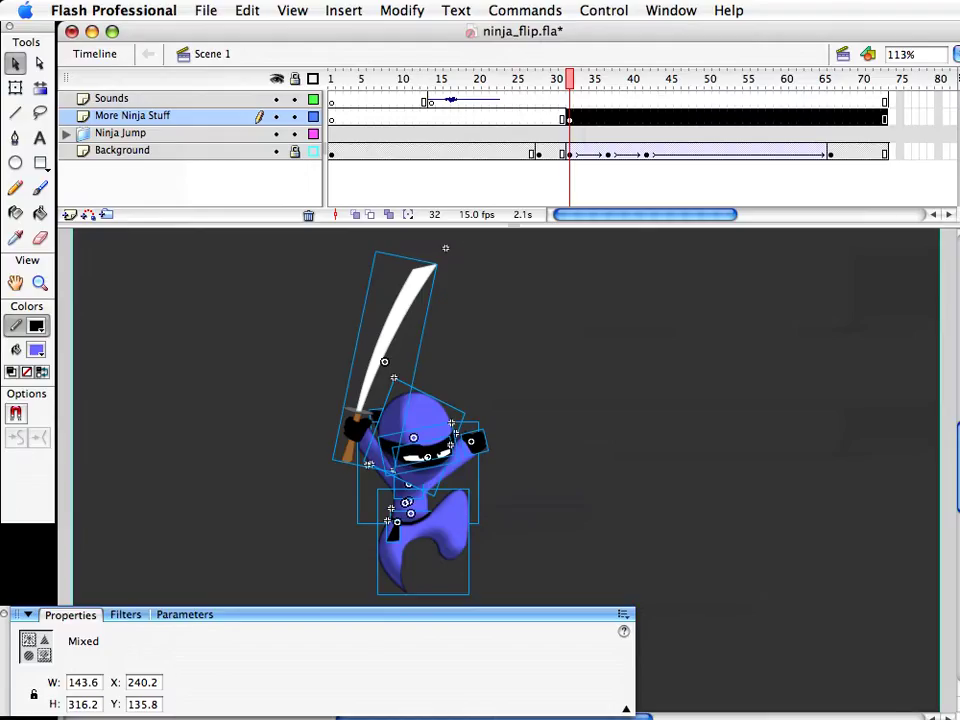
Try placing an instance of ninja_falling_pose from the library beside the ninja, and delete it
key("super+l")
left_click(680, 268)
left_click(698, 251)
left_click_drag(700, 251, 251, 386)
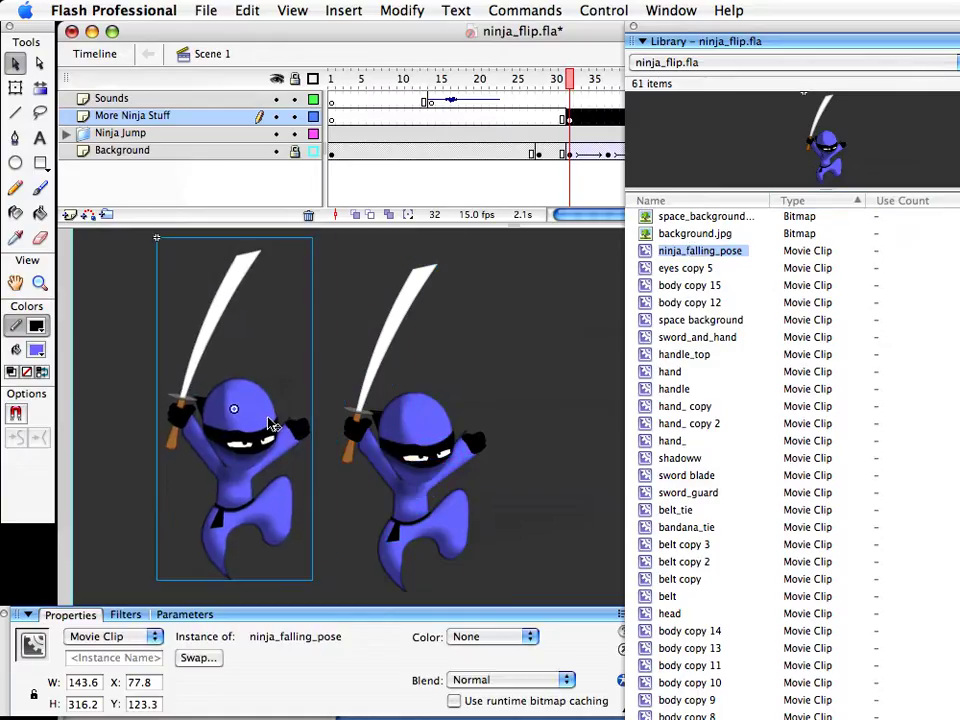
key("Delete")
left_click_drag(718, 25, 957, 27)
Move all the ninja parts on frame 32 to the right and slightly up, and save the file
left_click(569, 119)
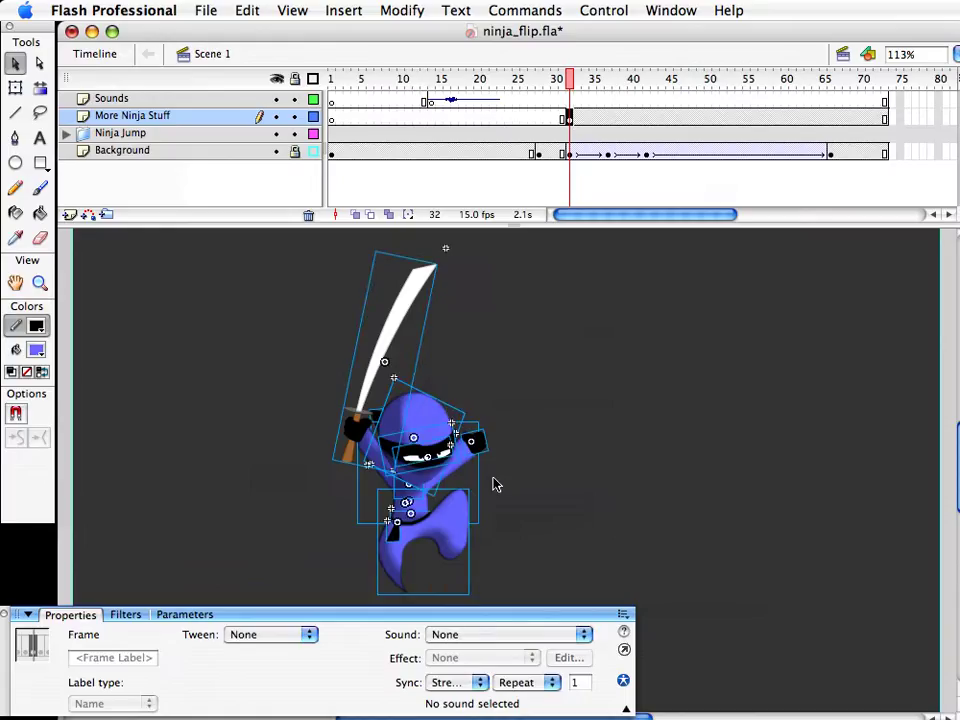
scroll(412, 502, "down", 3)
left_click_drag(418, 464, 502, 430)
left_click(611, 458)
key("super+s")
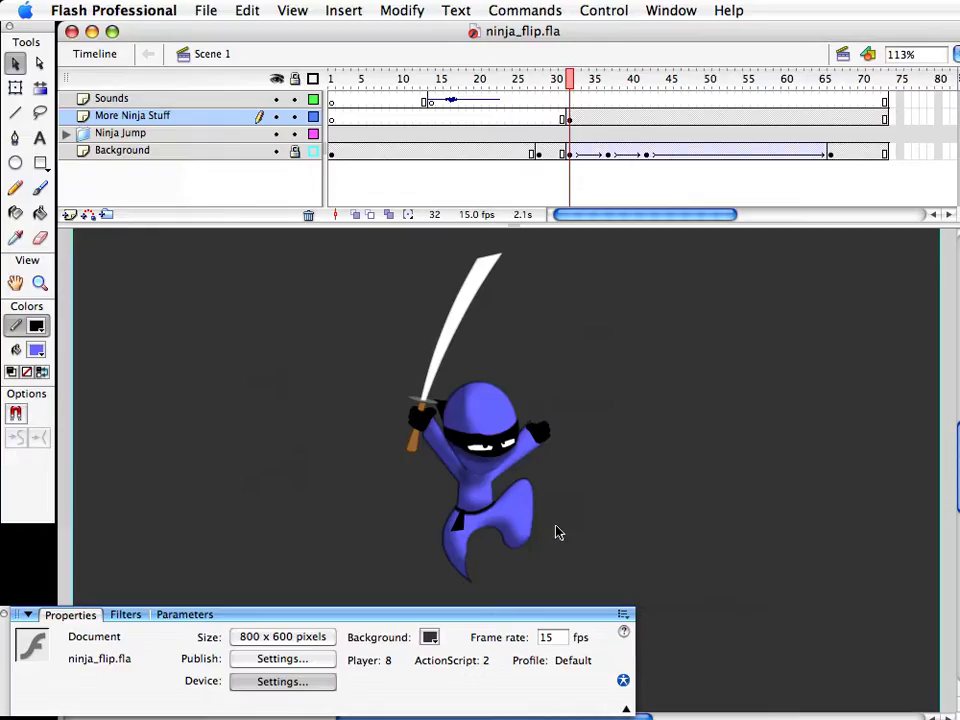
left_click(495, 496)
key("super+s")
Insert a keyframe at frame 33 of the More Ninja Stuff layer
left_click(593, 533)
left_click(577, 119)
key("F6")
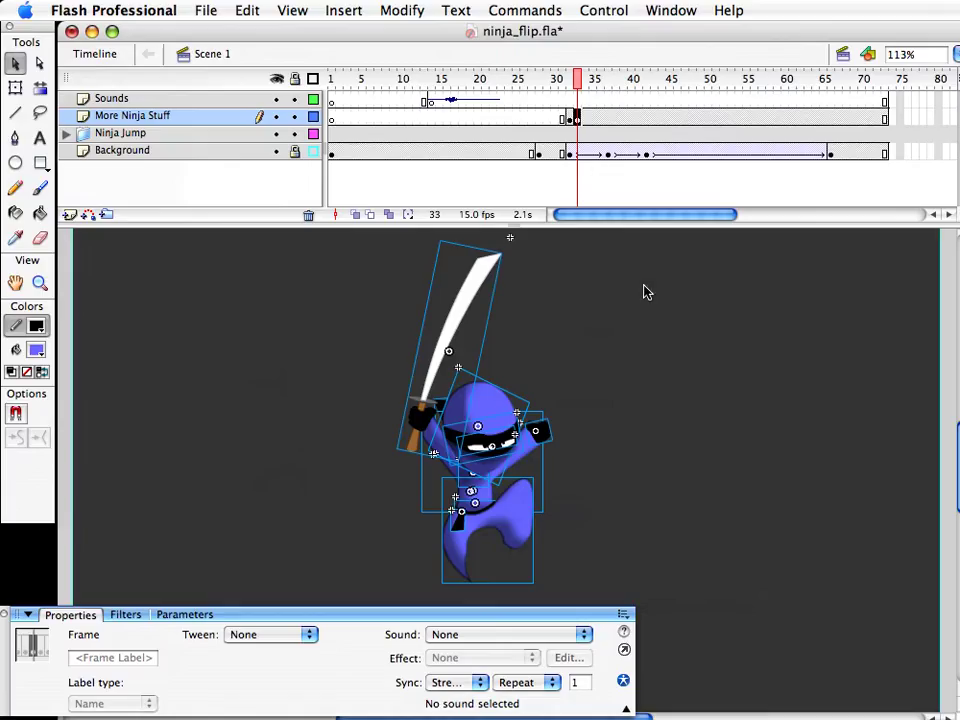
Duplicate the frame 33 legs symbol as body copy 16 and the torso symbol as body copy 17
left_click(663, 411)
left_click(526, 512)
key("super+d")
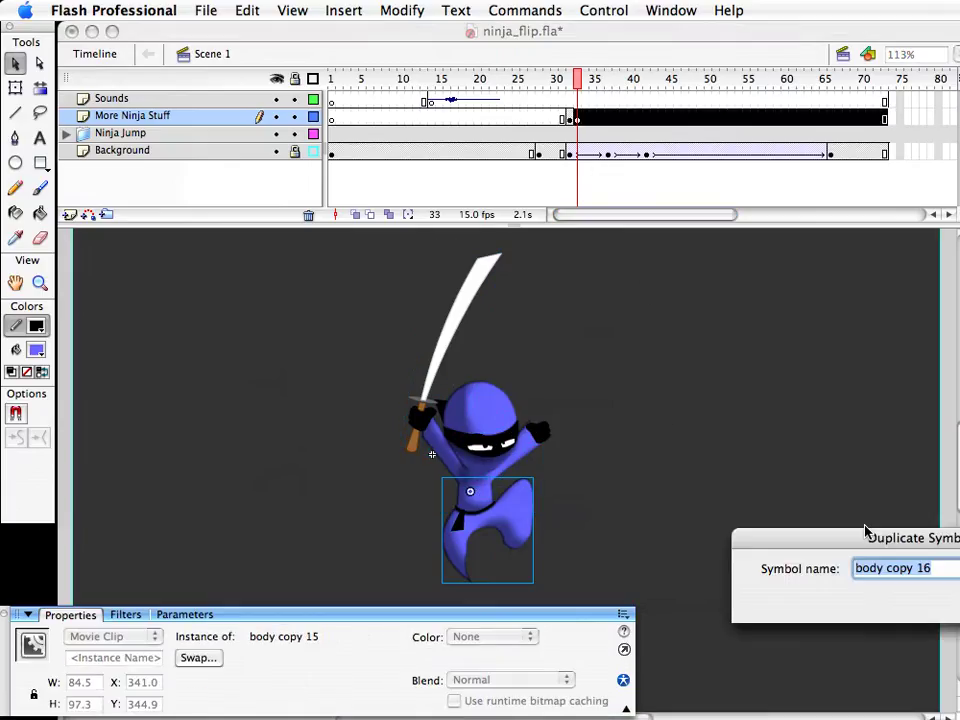
key("Return")
left_click(495, 500)
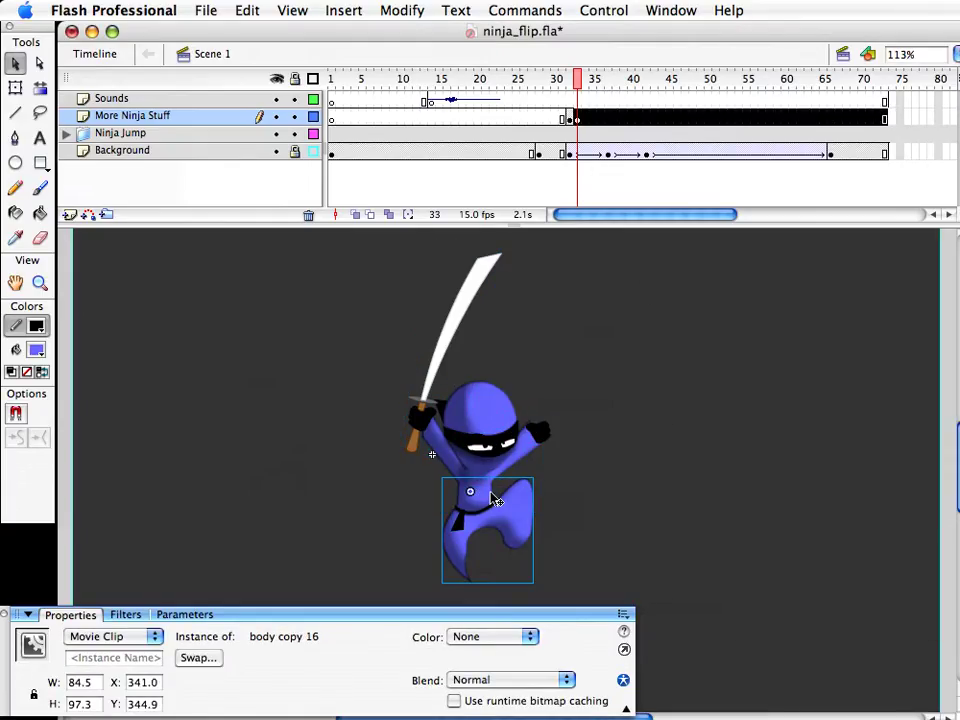
key("super+d")
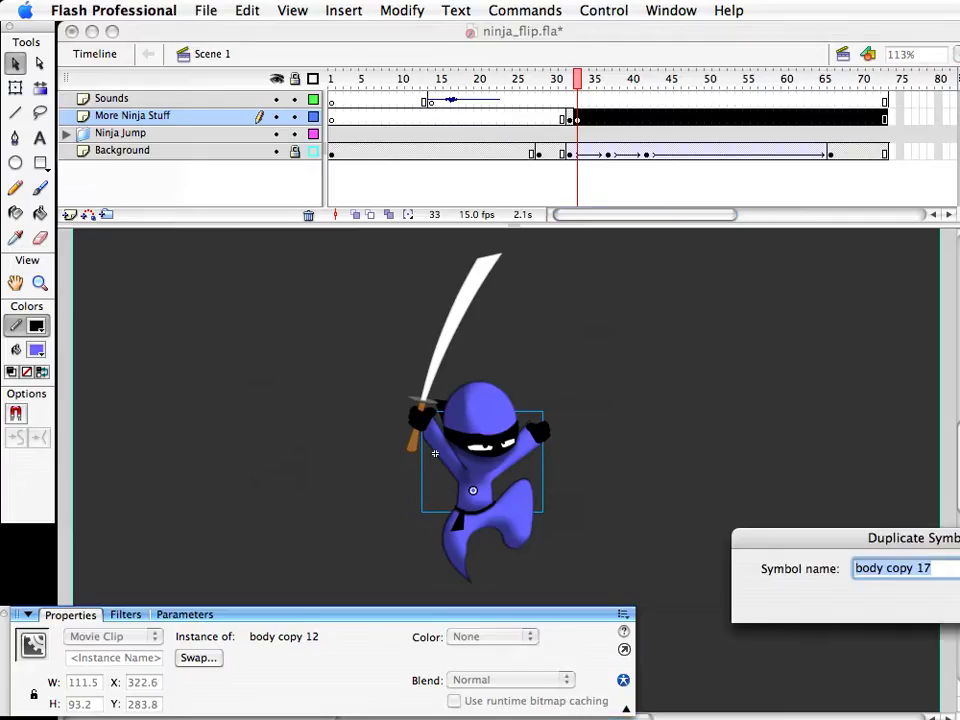
key("Return")
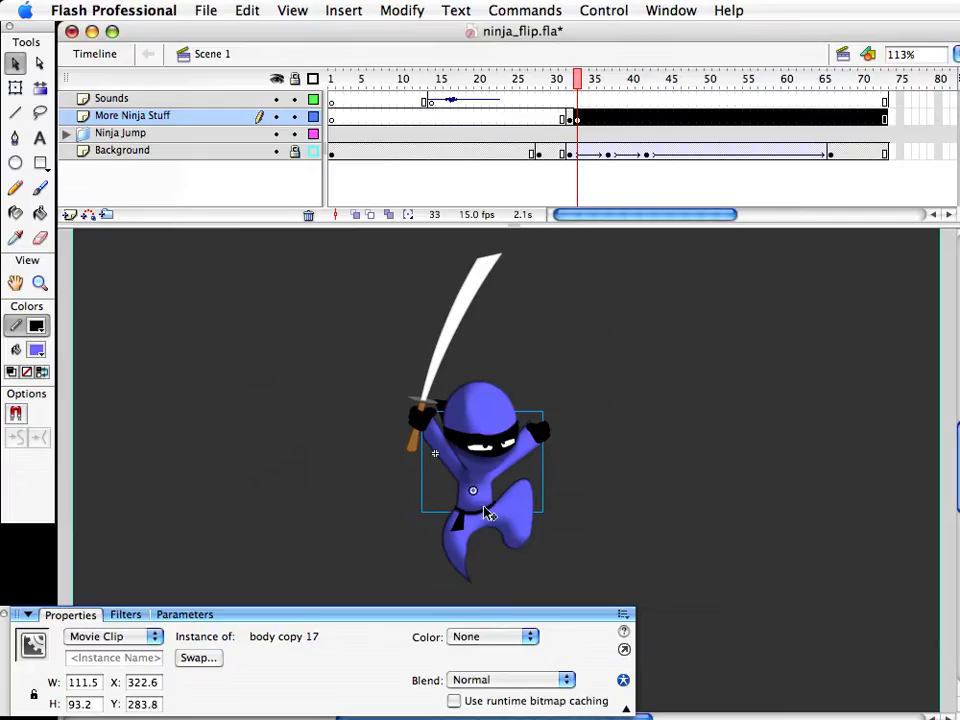
Select the head area parts on frame 33 and nudge them slightly down
left_click_drag(520, 358, 423, 491)
key("Down")
key("Down")
key("Down")
key("Down")
key("Down")
key("Down")
key("Up")
key("Up")
key("Up")
key("Up")
Open the legs symbol body copy 16, lower the raised knee's top edge, and adjust the inner curve and foot
left_click(529, 536)
double_click(529, 536)
left_click(40, 283)
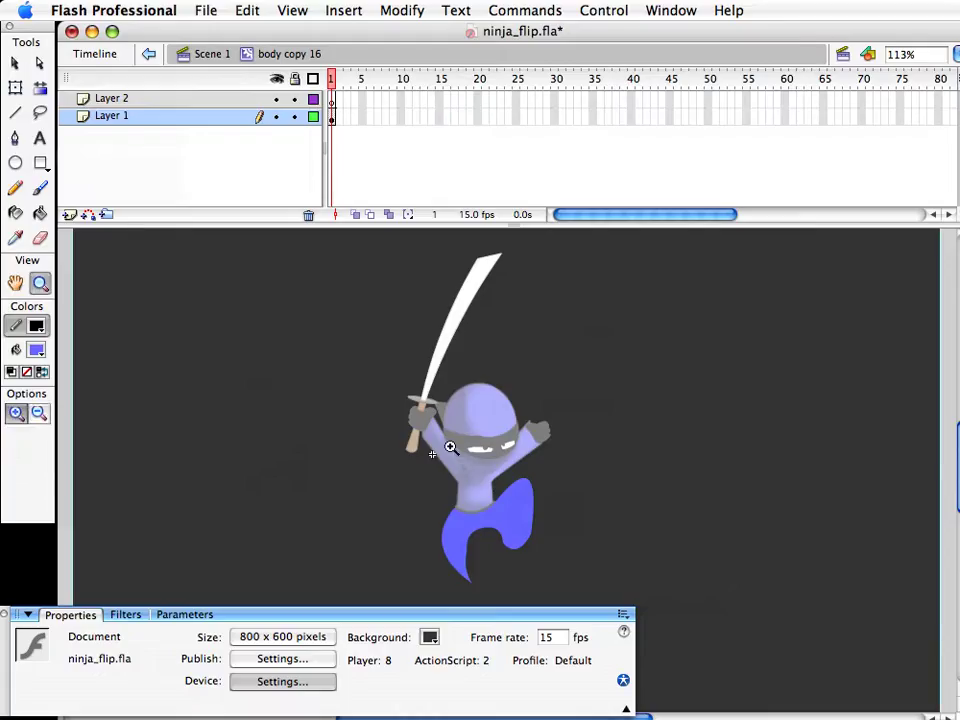
left_click_drag(448, 446, 658, 677)
key("v")
left_click_drag(483, 323, 483, 335)
left_click_drag(403, 424, 411, 421)
left_click_drag(494, 452, 491, 459)
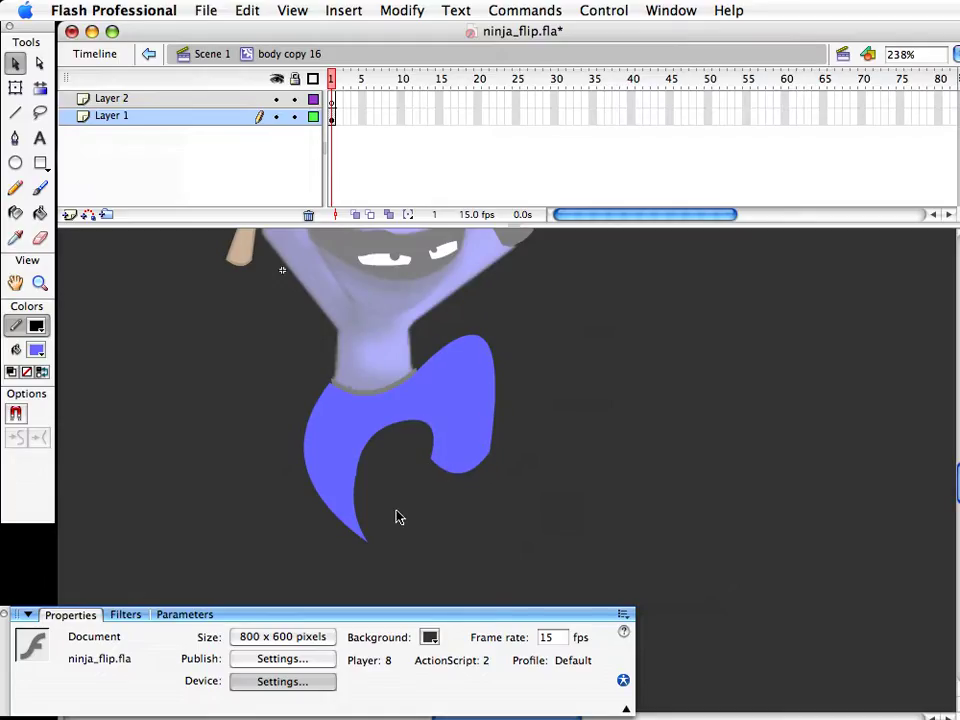
Stretch the lower leg's pointed tip down, reshape the leg's curves, and return to Scene 1
left_click_drag(366, 544, 368, 551)
left_click_drag(310, 481, 359, 483)
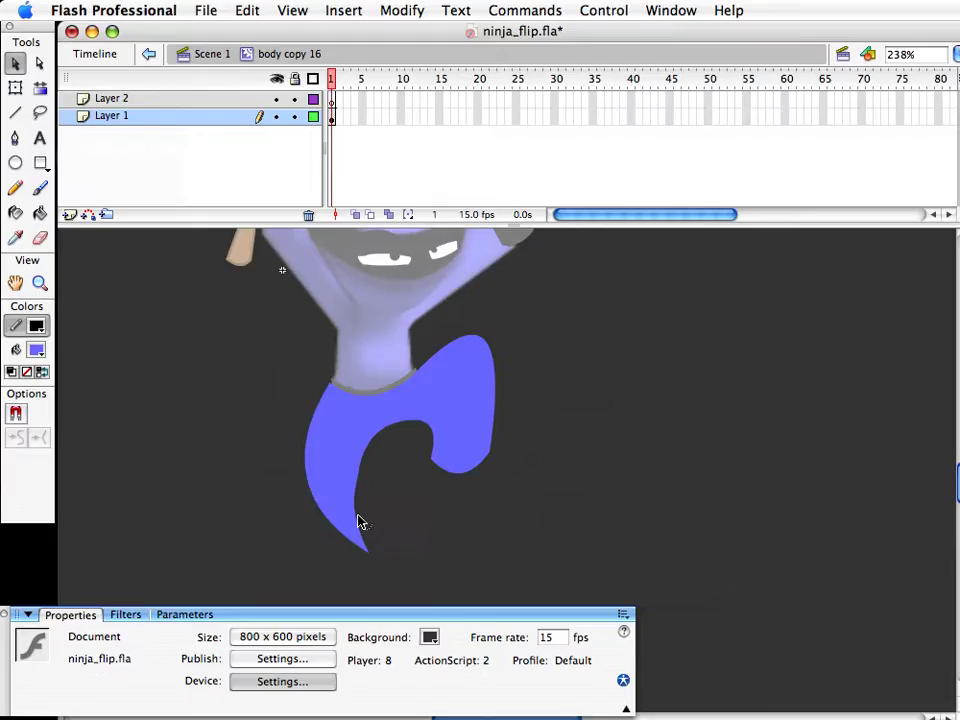
left_click(228, 66)
scroll(446, 389, "up", 2)
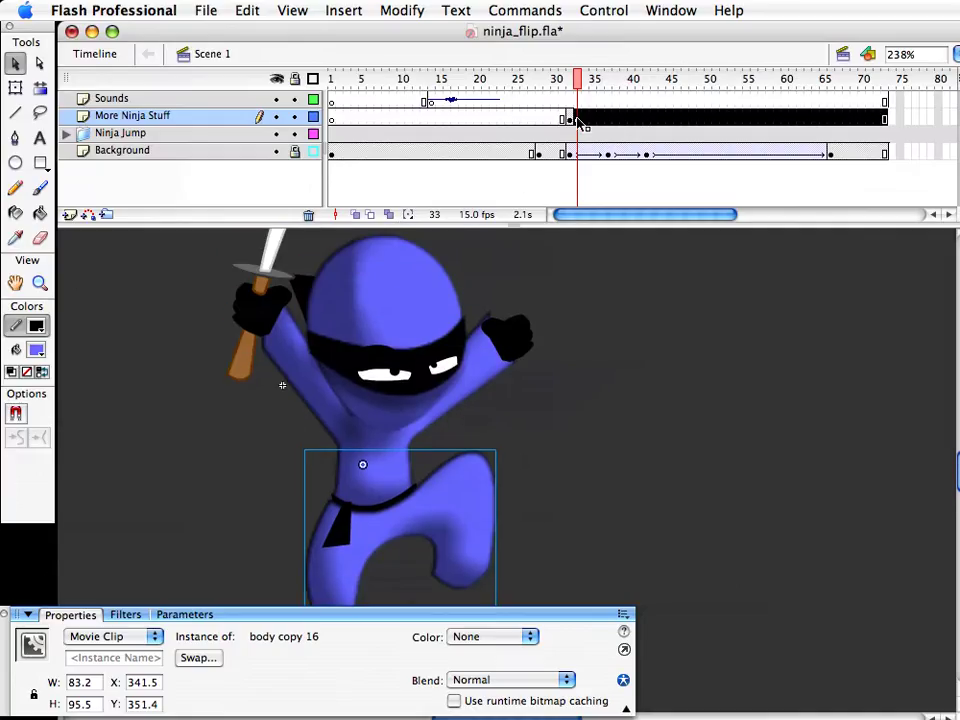
Open the torso symbol body copy 17, lower the arm ends and the left armpit corner, and return to Scene 1
left_click(507, 335)
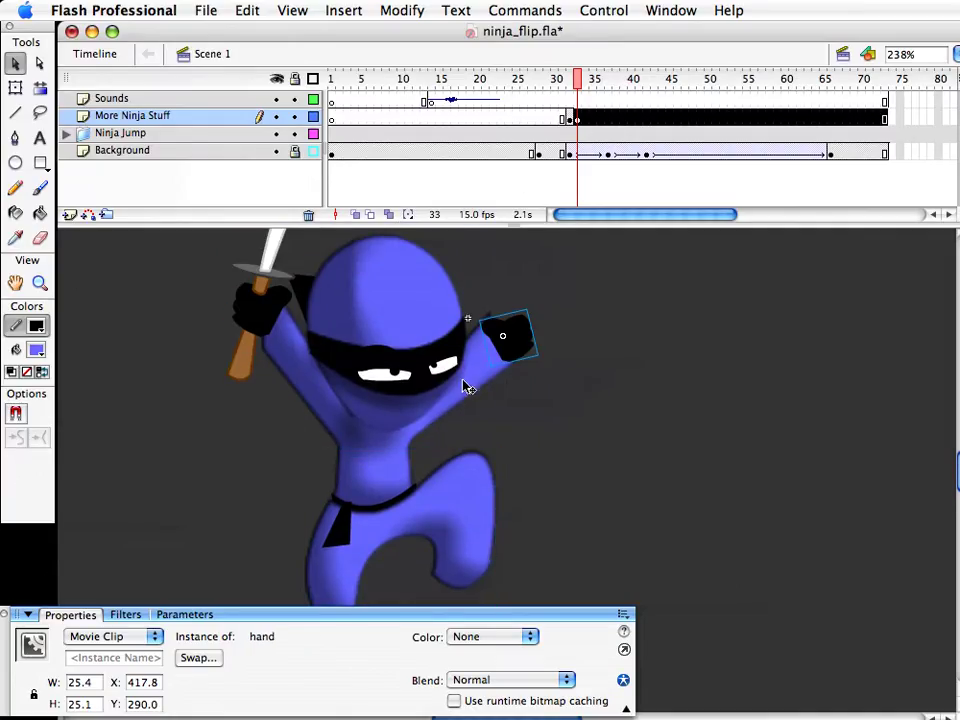
left_click(462, 390)
double_click(482, 367)
left_click_drag(516, 362, 520, 375)
left_click_drag(491, 314, 493, 324)
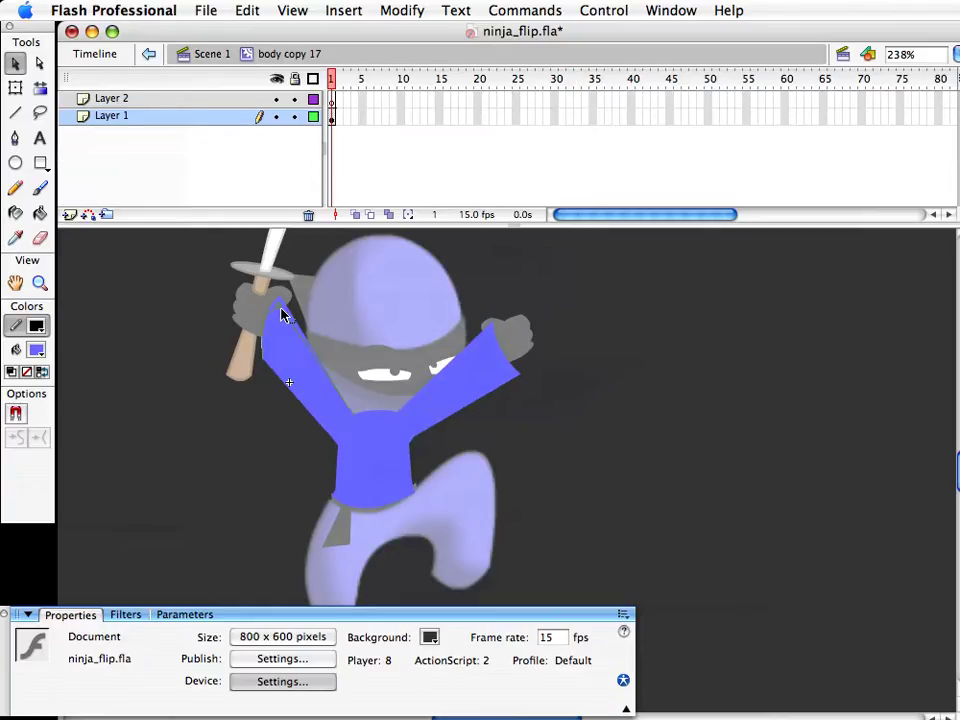
left_click_drag(337, 443, 338, 449)
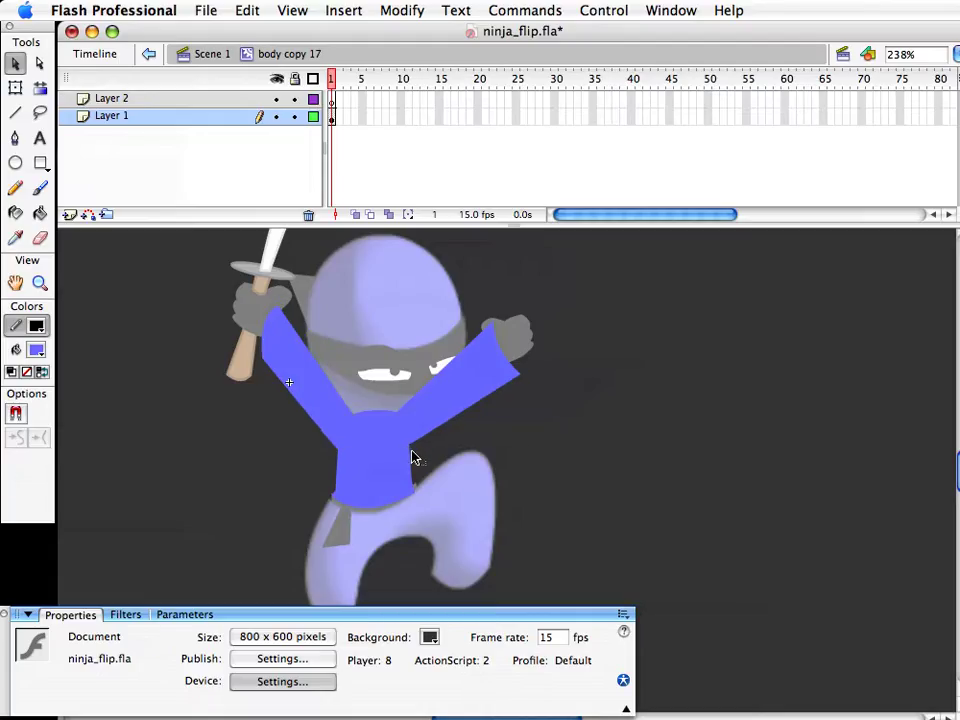
double_click(430, 446)
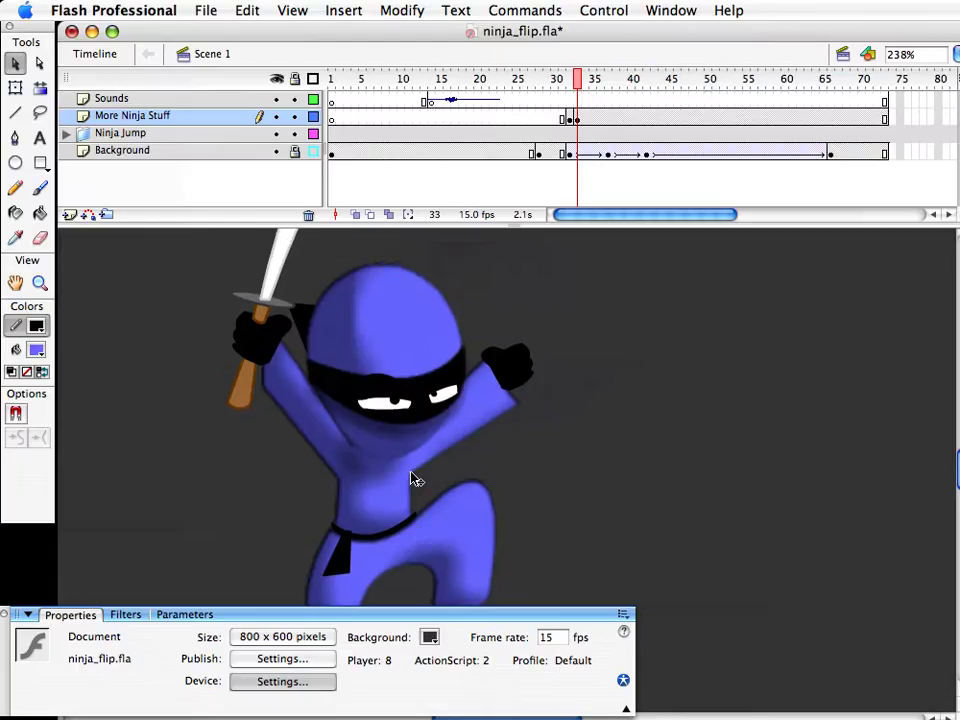
Nudge the sword and hand down to Y 132.1 to match the lowered arm
left_click(270, 340)
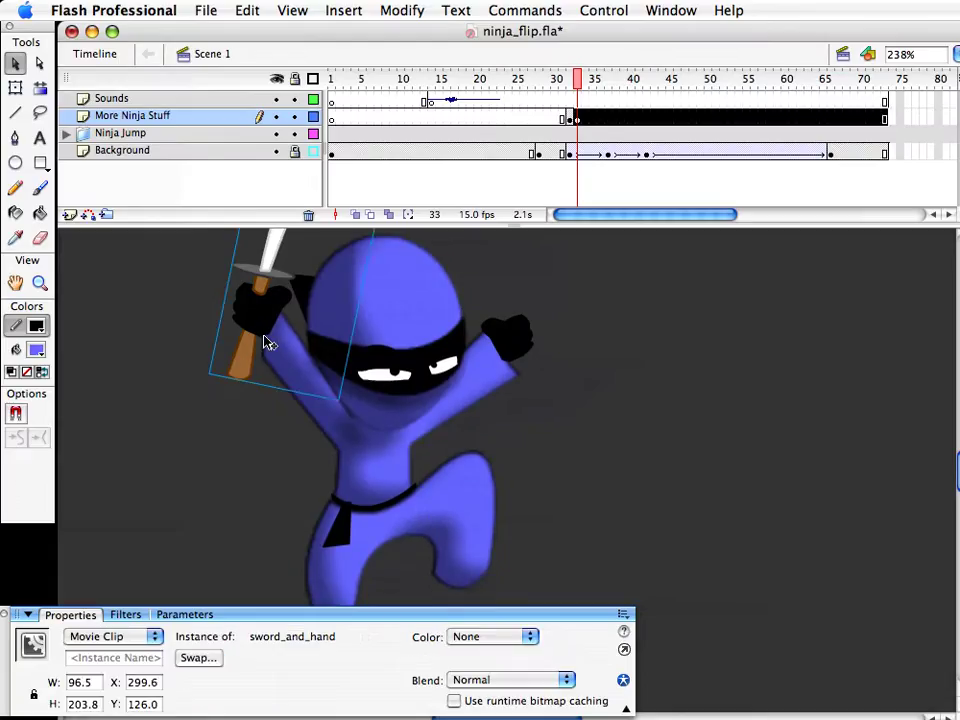
key("shift+Down")
key("Down")
key("Down")
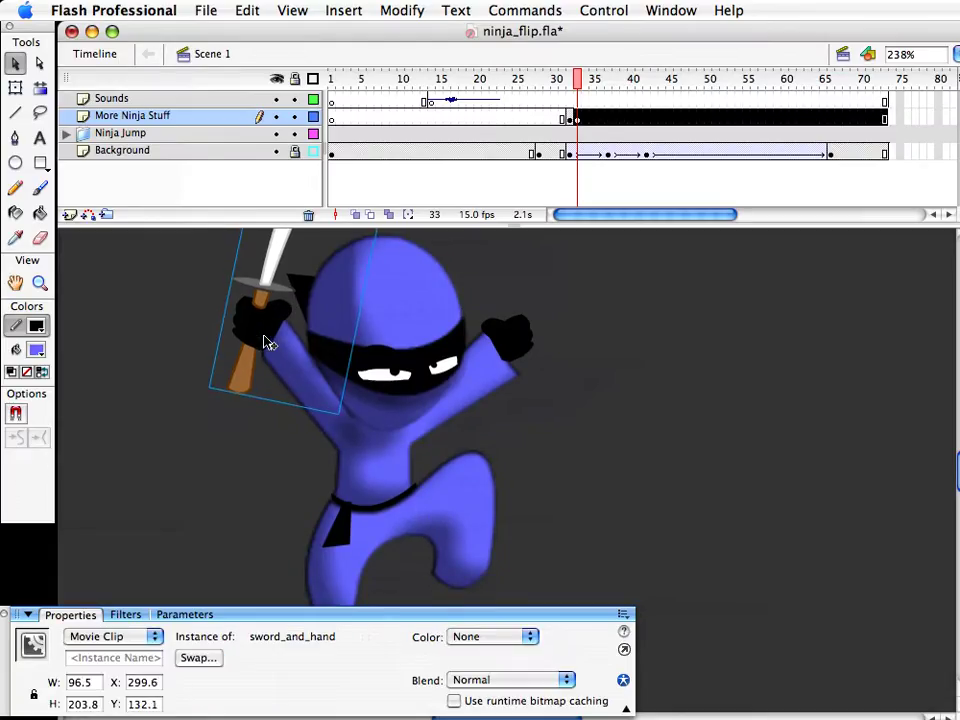
On frame 33, rotate the sword and hand slightly and shift the free fist outward to meet the lowered arm
key("q")
scroll(320, 480, "up", 3)
left_click_drag(345, 514, 350, 514)
key("v")
left_click_drag(512, 421, 519, 423)
scroll(343, 499, "down", 3)
Rotate the belt tie on frame 33 counterclockwise so it swings outward over the raised leg
left_click(343, 530)
key("q")
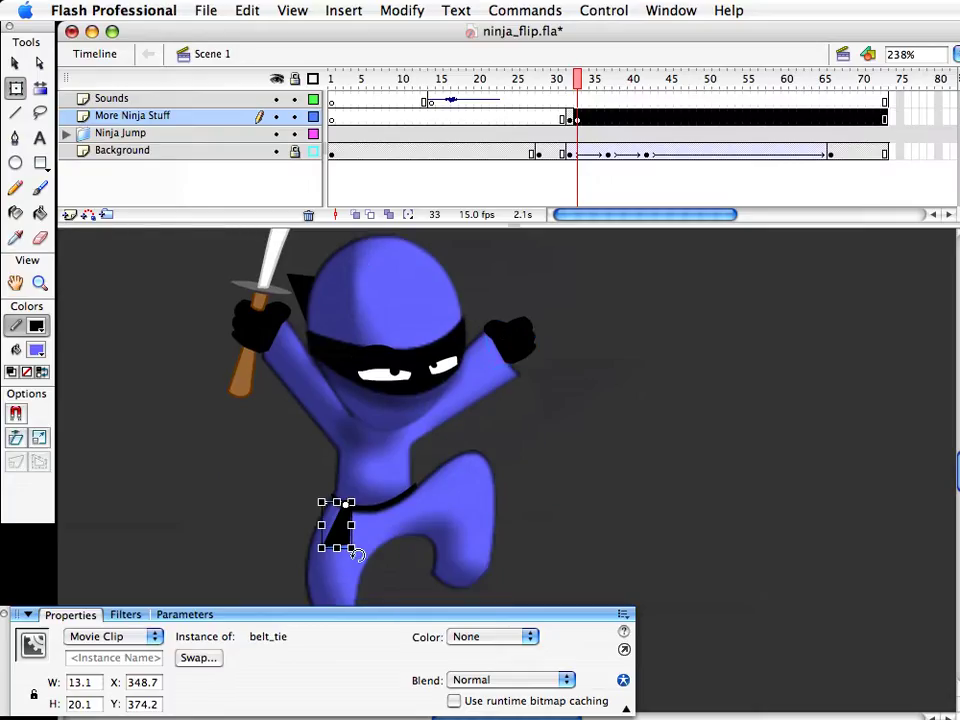
mouse_move(373, 555)
left_mouse_down()
mouse_move(387, 538)
mouse_move(379, 543)
left_mouse_up()
key("v")
left_click(123, 313)
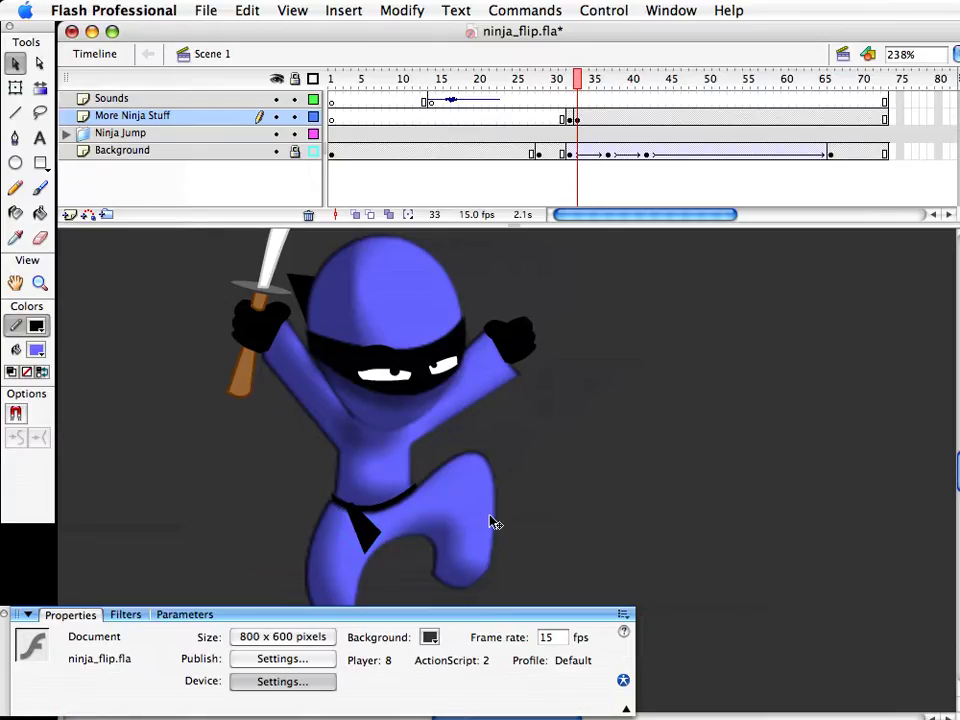
Bring the bandana tie on frame 33 in front of the head by cutting it and pasting it in place
left_click(318, 287)
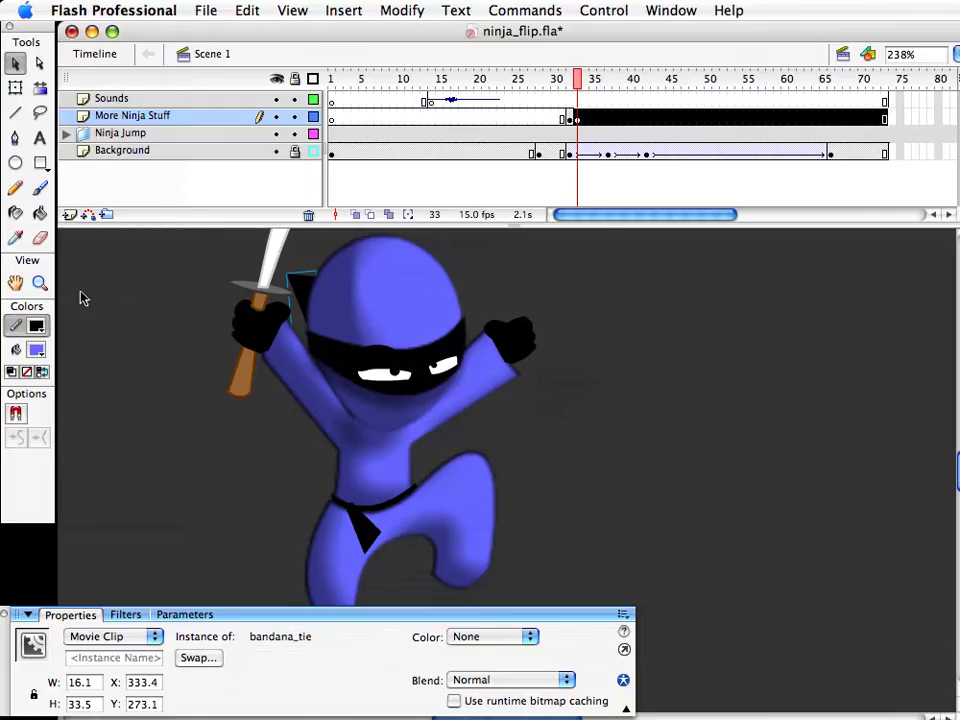
left_click(38, 284)
left_click(208, 425, "alt")
left_click_drag(478, 432, 336, 426)
key("v")
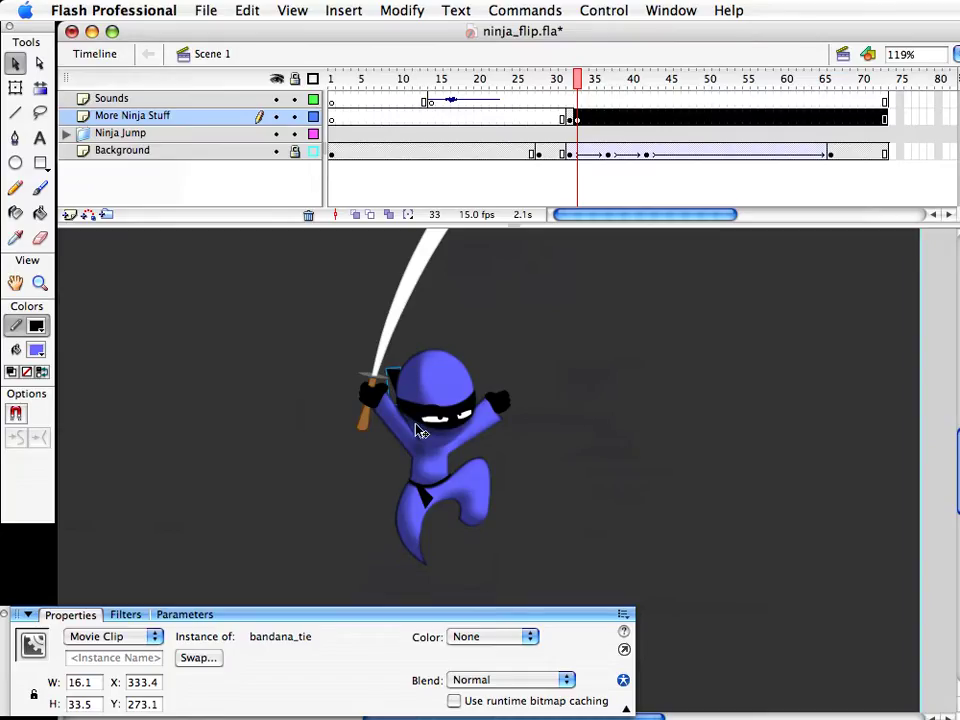
key("super+x")
key("super+shift+v")
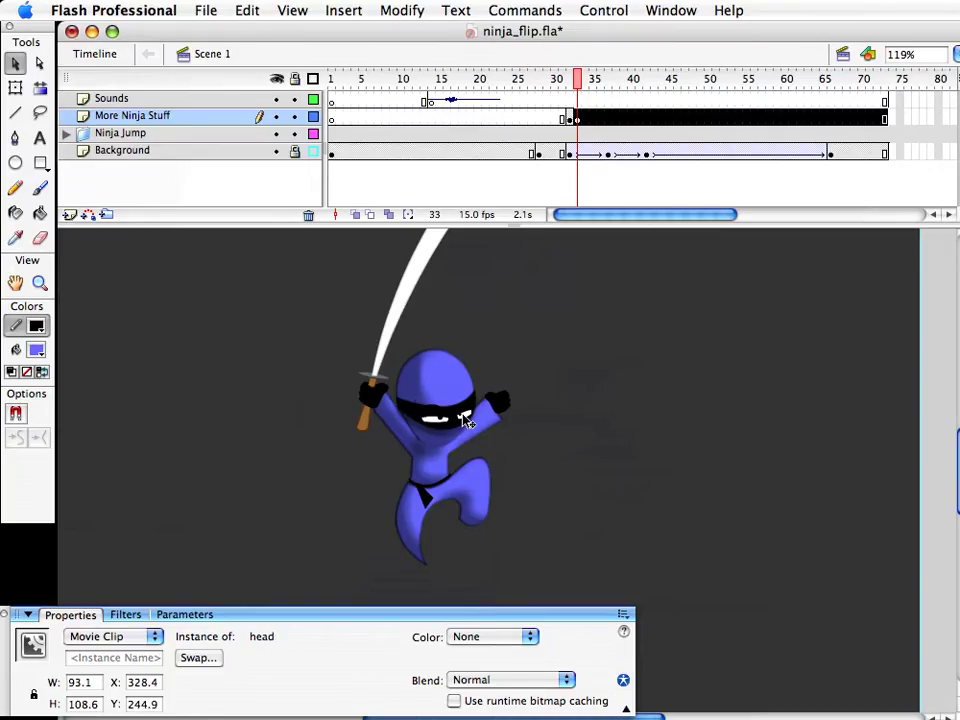
Shift the bandana tie onto the head, rotate it clockwise, and nudge it to X 342.7, Y 274.1
key("shift+Right")
key("q")
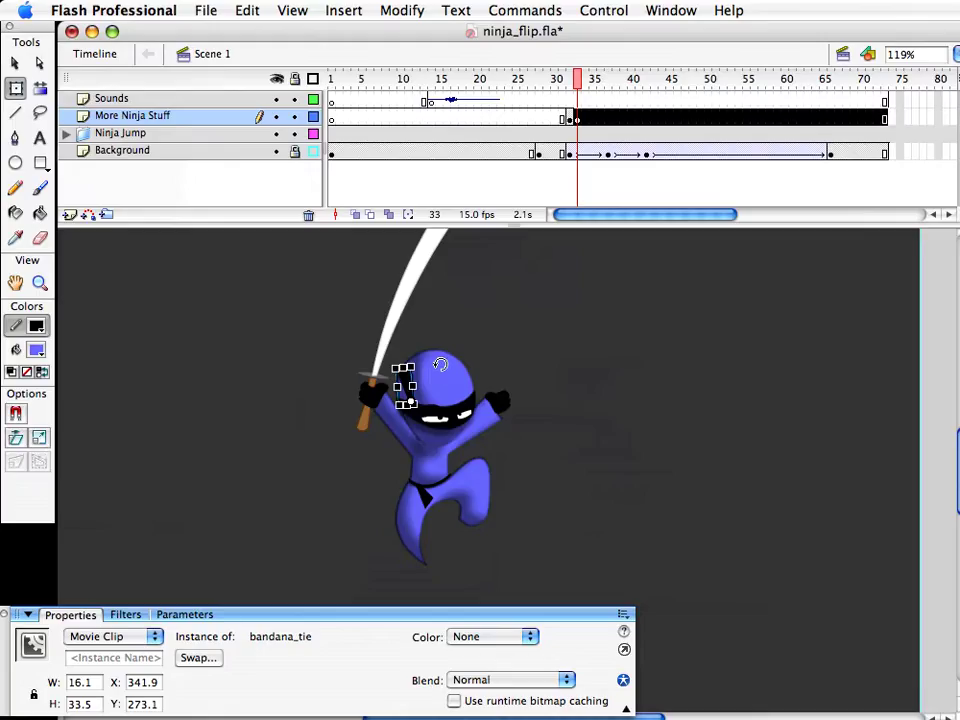
left_click_drag(429, 363, 440, 364)
key("v")
key("Down")
key("Down")
key("Down")
key("Left")
key("Left")
left_click(512, 339)
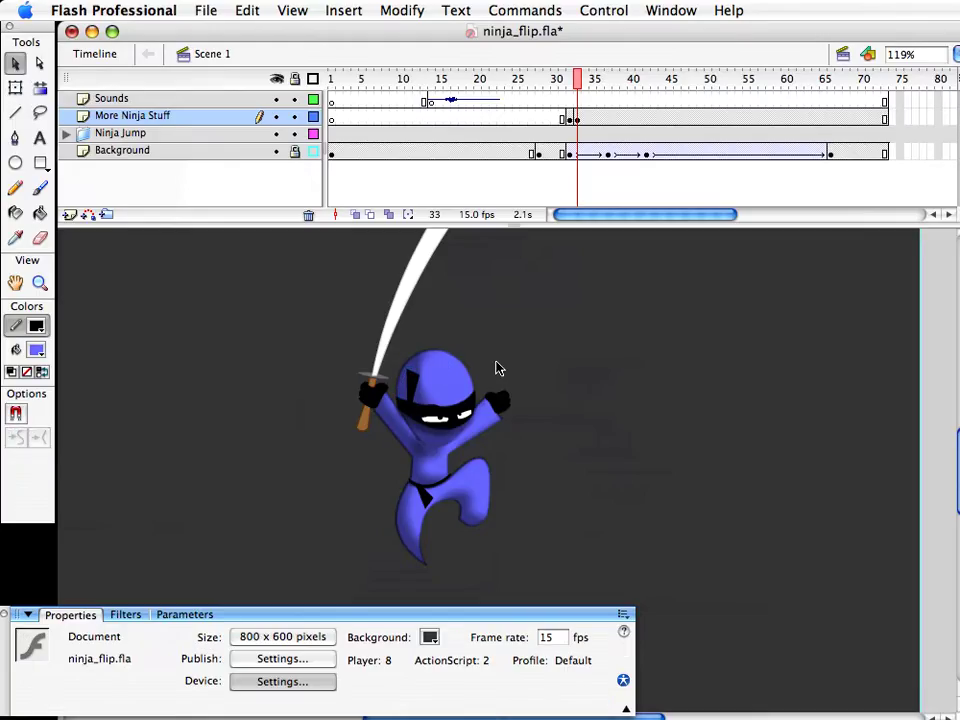
On frame 32, bring the bandana tie in front of the head and nudge it right to X 336.8
left_click(413, 385)
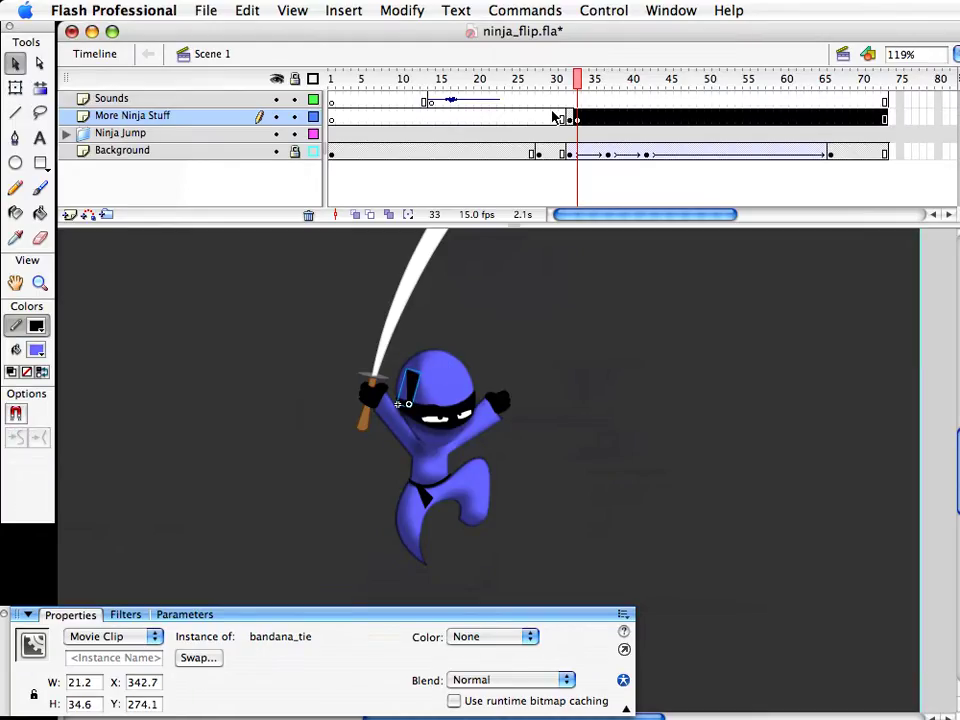
left_click(568, 85)
left_click_drag(568, 85, 577, 85)
left_click(418, 380)
key("comma")
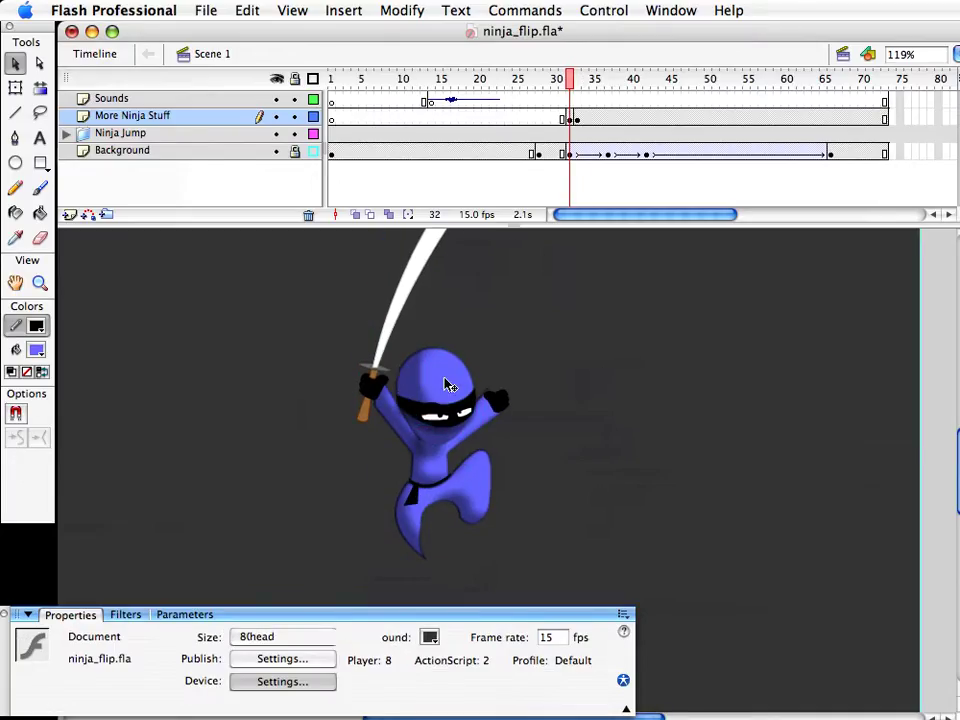
left_click(414, 381)
key("Right")
key("Right")
key("Right")
key("Right")
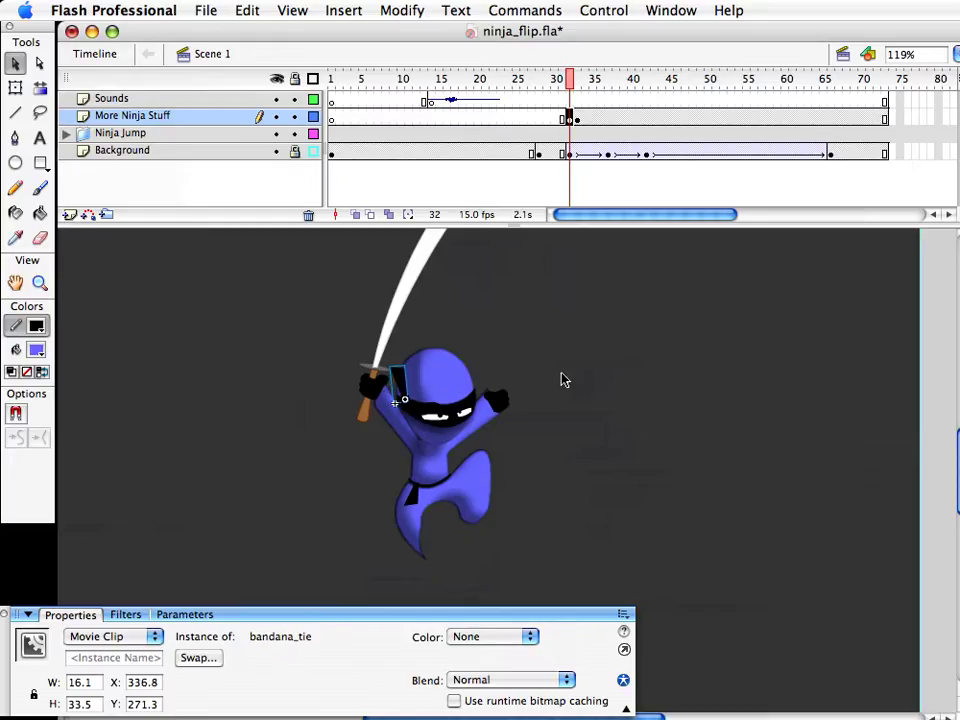
left_click(562, 373)
Insert a keyframe at frame 34 on the More Ninja Stuff layer
left_click(580, 76)
mouse_move(580, 76)
left_mouse_down()
mouse_move(569, 76)
mouse_move(577, 76)
left_mouse_up()
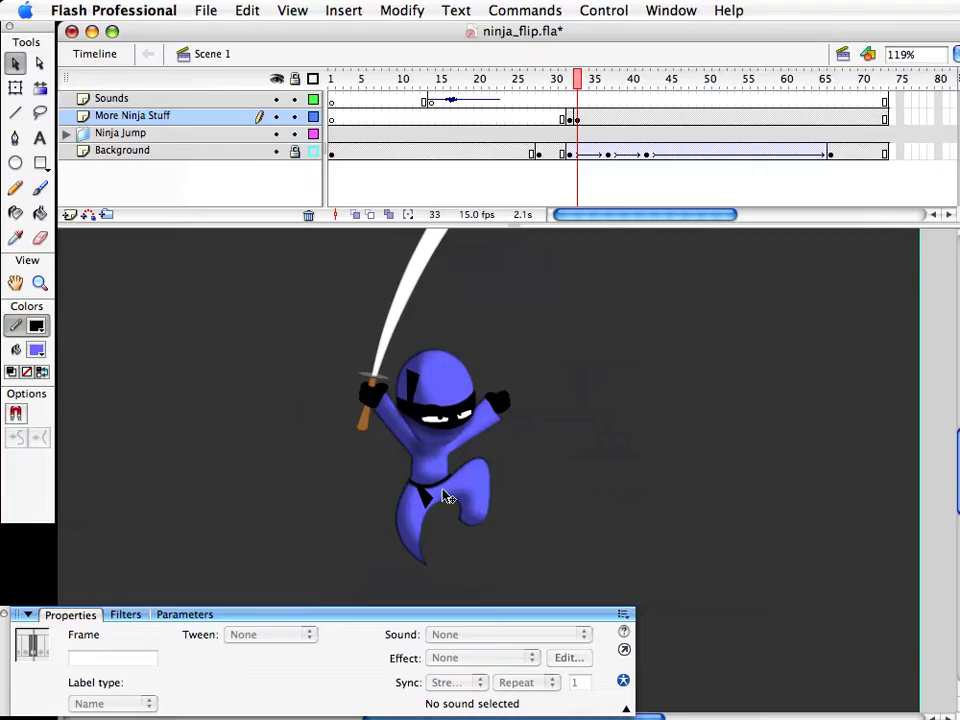
left_click(585, 118)
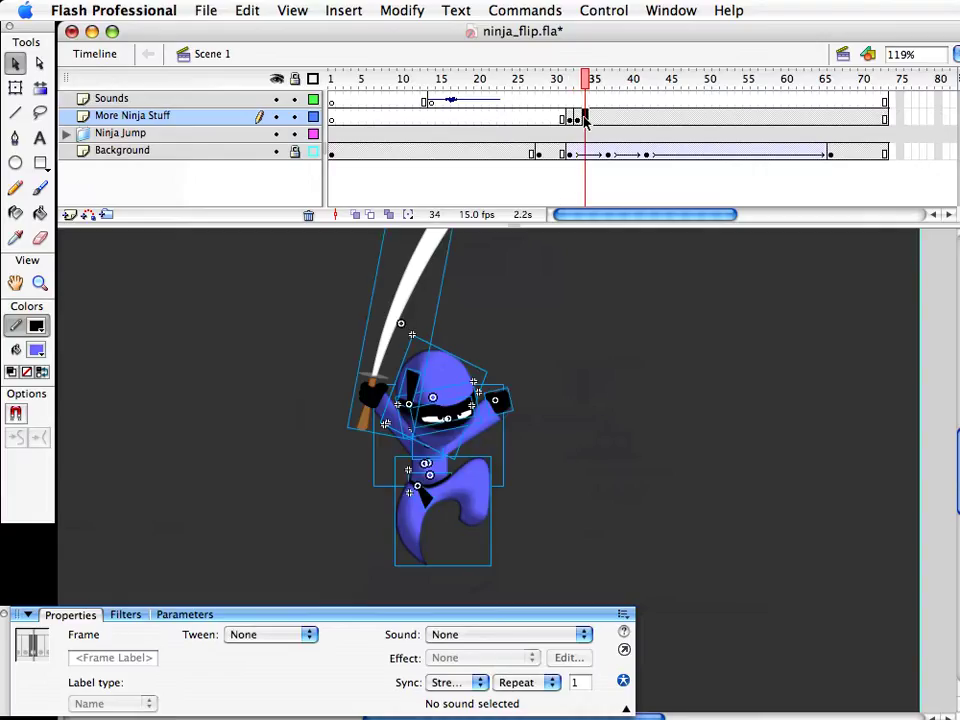
left_click(583, 354)
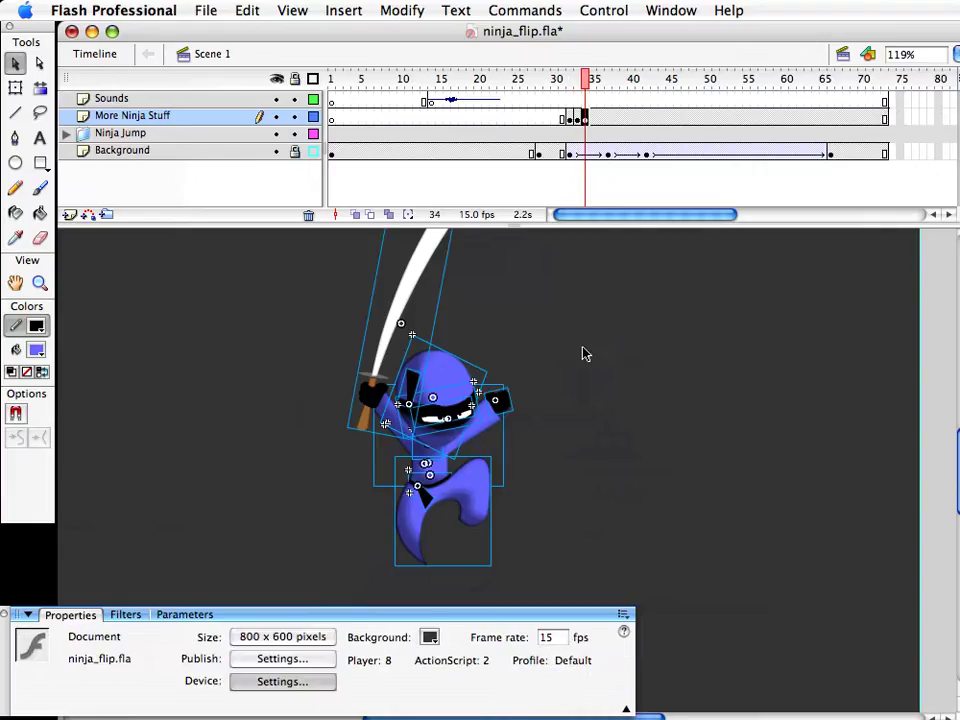
Rotate the belt tie on frame 34 counterclockwise so it flips up over the belt
left_click(430, 499)
key("q")
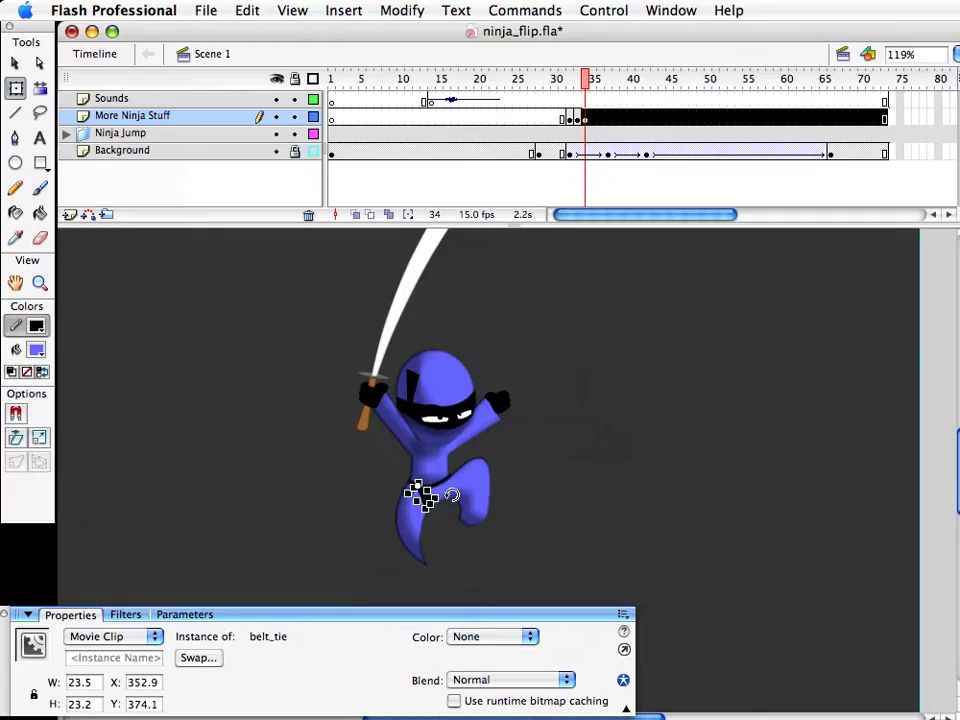
left_click_drag(420, 493, 430, 482)
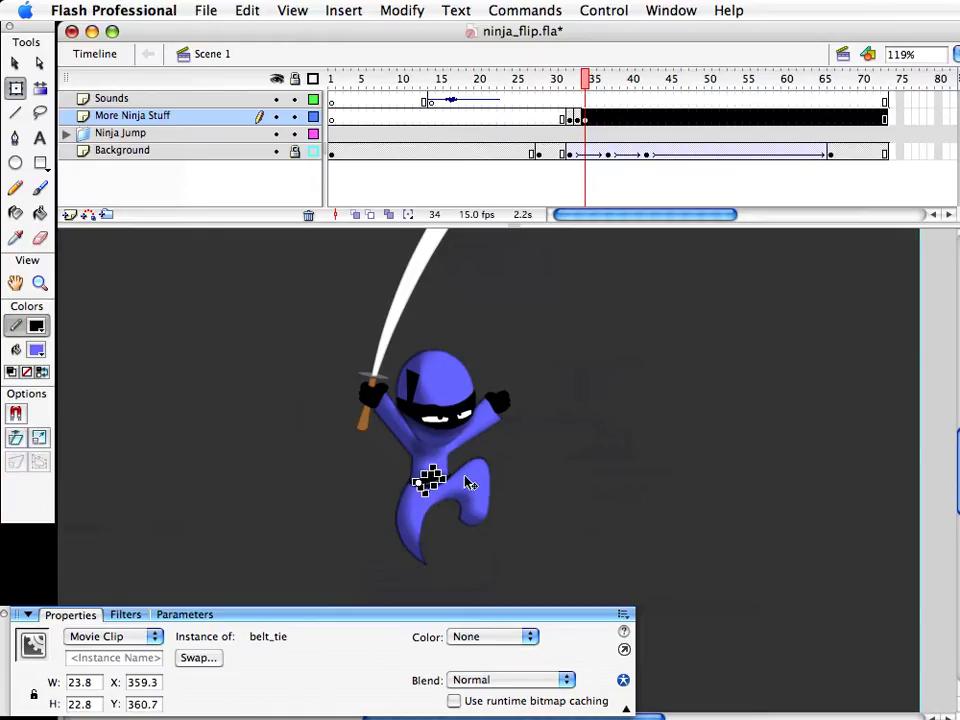
key("v")
Duplicate the legs symbol as body copy 18 and the torso symbol as body copy 19
left_click(478, 485)
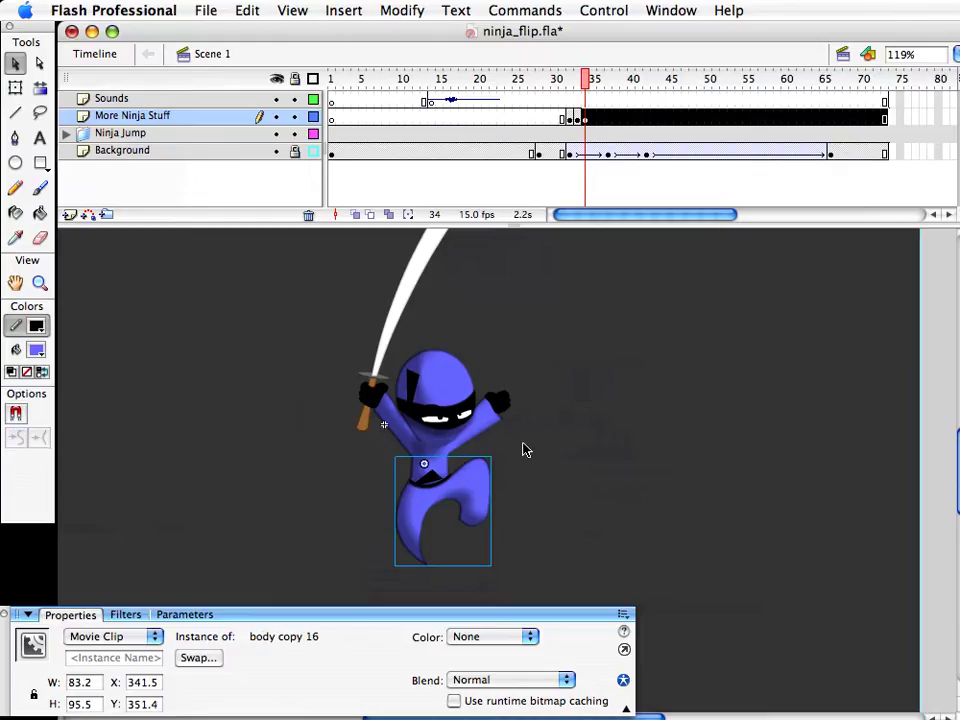
key("super+shift+d")
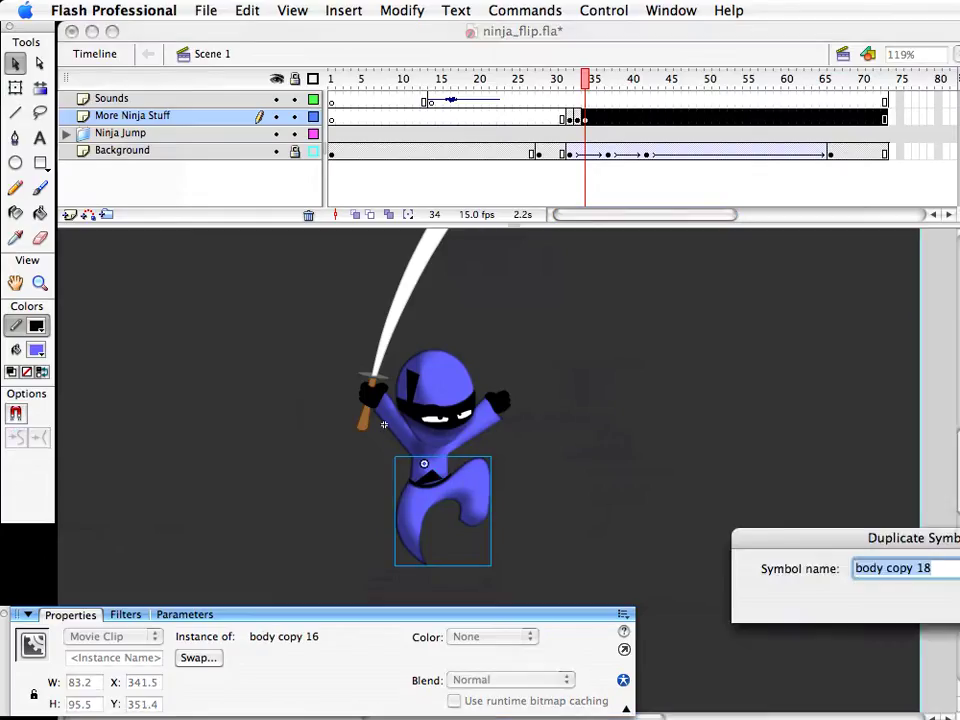
key("Return")
left_click(499, 429)
key("super+shift+d")
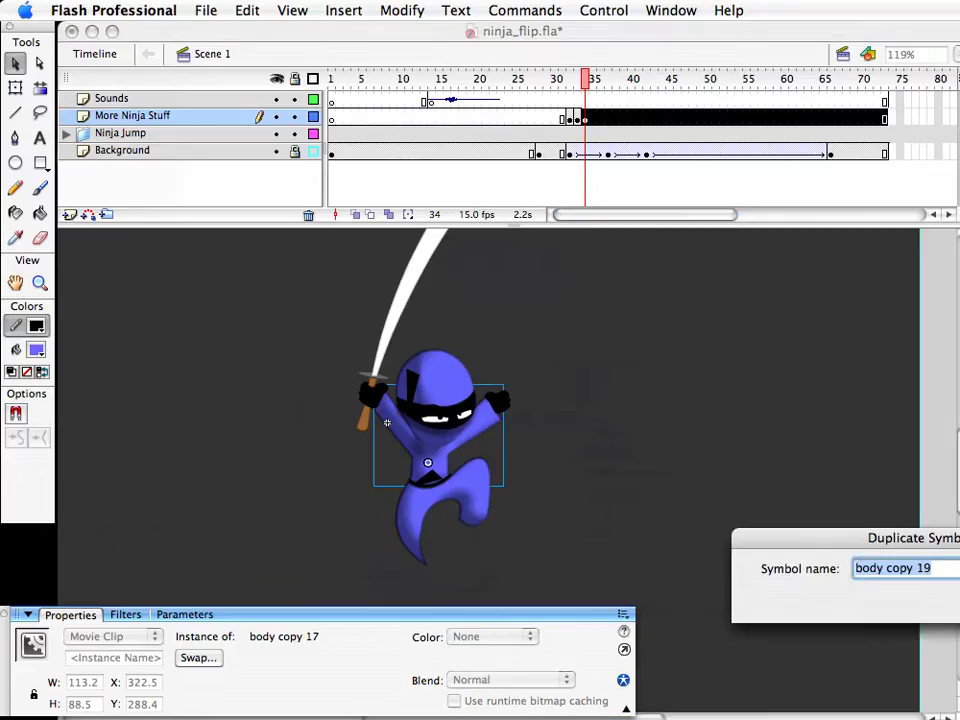
key("Return")
Open the legs symbol body copy 18, pull the leg tip down, lower the raised knee and inner curve, and return to Scene 1
left_click(418, 538)
double_click(420, 540)
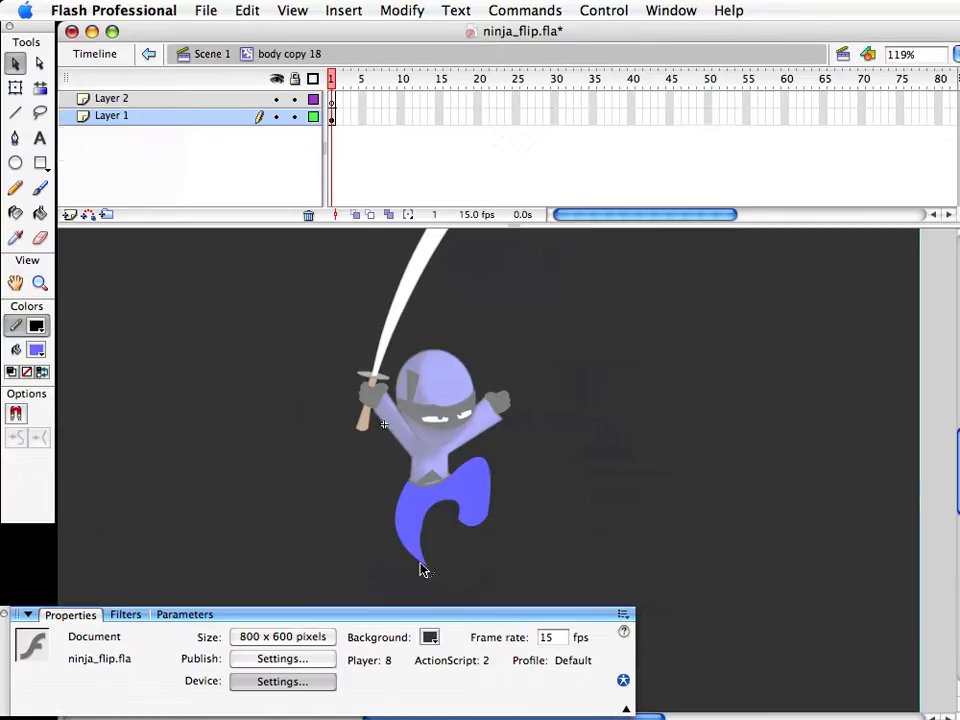
left_click_drag(432, 580, 432, 578)
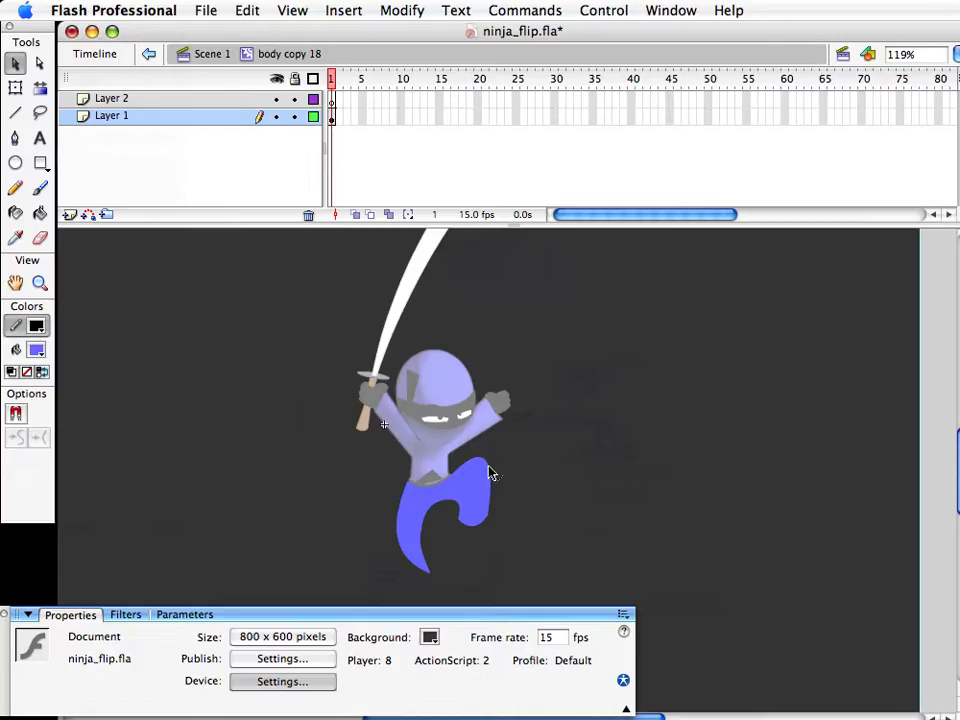
left_click_drag(488, 471, 488, 474)
left_click_drag(452, 514, 458, 527)
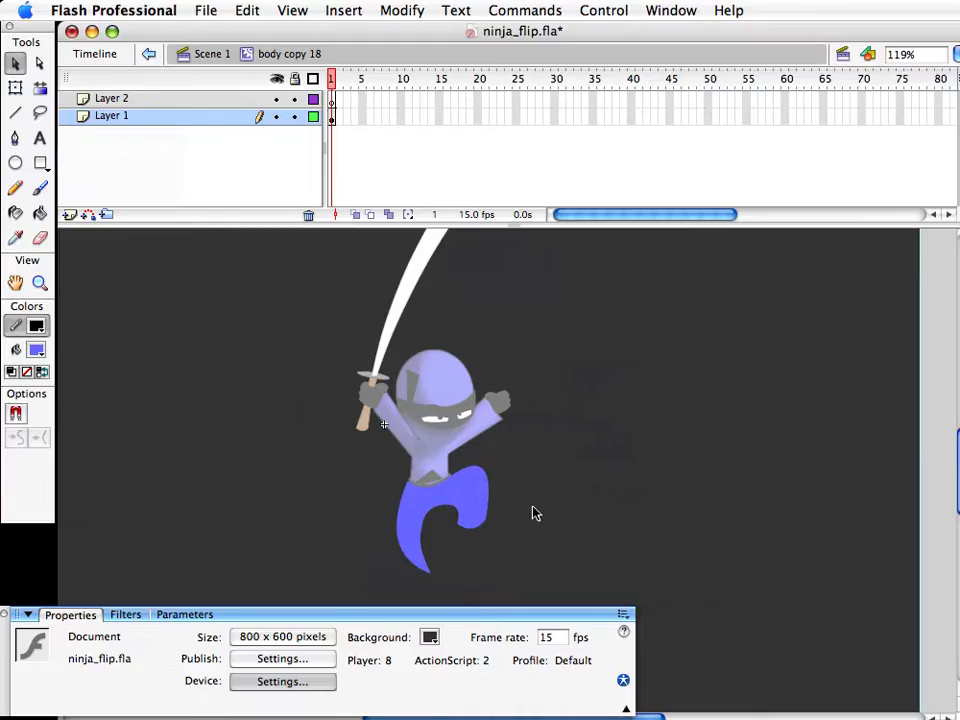
left_click(212, 54)
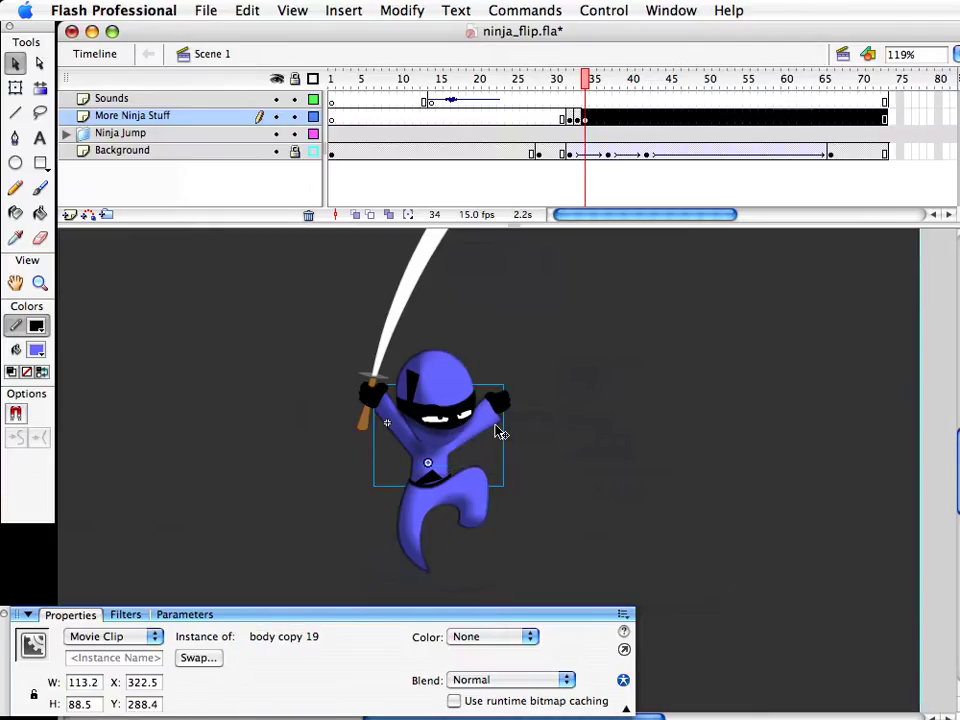
Open the torso symbol body copy 19, lower and curve the arms slightly, and return to Scene 1 at frame 34
double_click(492, 428)
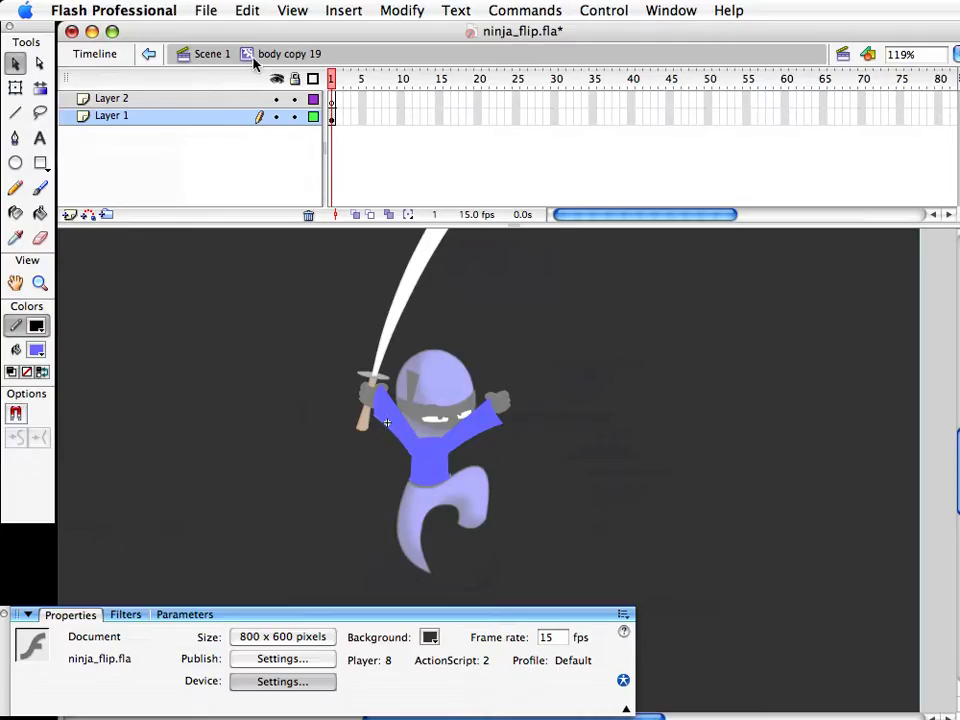
left_click(195, 50)
mouse_move(584, 81)
left_mouse_down()
mouse_move(571, 81)
mouse_move(585, 81)
left_mouse_up()
Rotate the sword and hand slightly counterclockwise and set them lower to match the arm on frame 34
left_click(380, 378)
key("q")
mouse_move(411, 456)
left_mouse_down()
mouse_move(419, 456)
mouse_move(414, 442)
left_mouse_up()
key("v")
Rotate the free fist on frame 34 and nudge it down and slightly right onto the lowered arm end
left_click(500, 403)
key("q")
left_click_drag(525, 386, 529, 384)
key("v")
key("Down")
key("Down")
key("Down")
key("Down")
key("Down")
key("Right")
Select the head, mask, eyes and bandana tie together and nudge them down to Y 249.2
left_click(462, 345)
left_click_drag(484, 304, 395, 471)
key("Down")
key("Down")
key("Down")
key("Down")
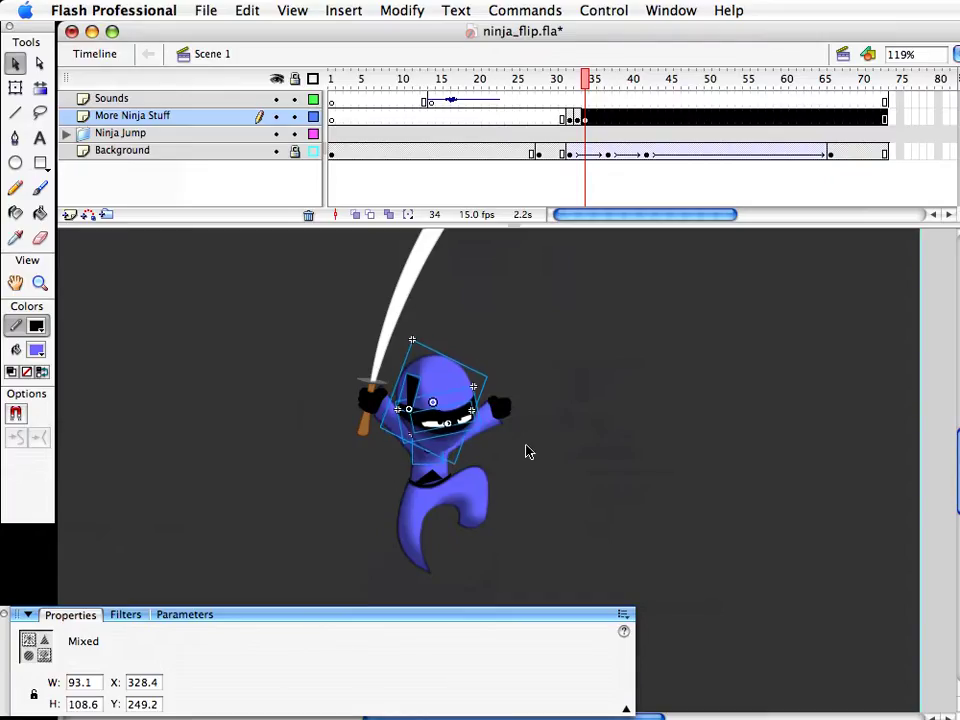
left_click(394, 467)
Rotate the bandana tie on frame 34 counterclockwise so it points away behind the head
left_click(420, 388)
key("q")
left_click_drag(432, 363, 420, 378)
Step back and forth through frames 32 to 34 to examine the ninja's motion between poses
left_click(589, 85)
left_click_drag(589, 85, 570, 85)
left_click(585, 332)
key("period")
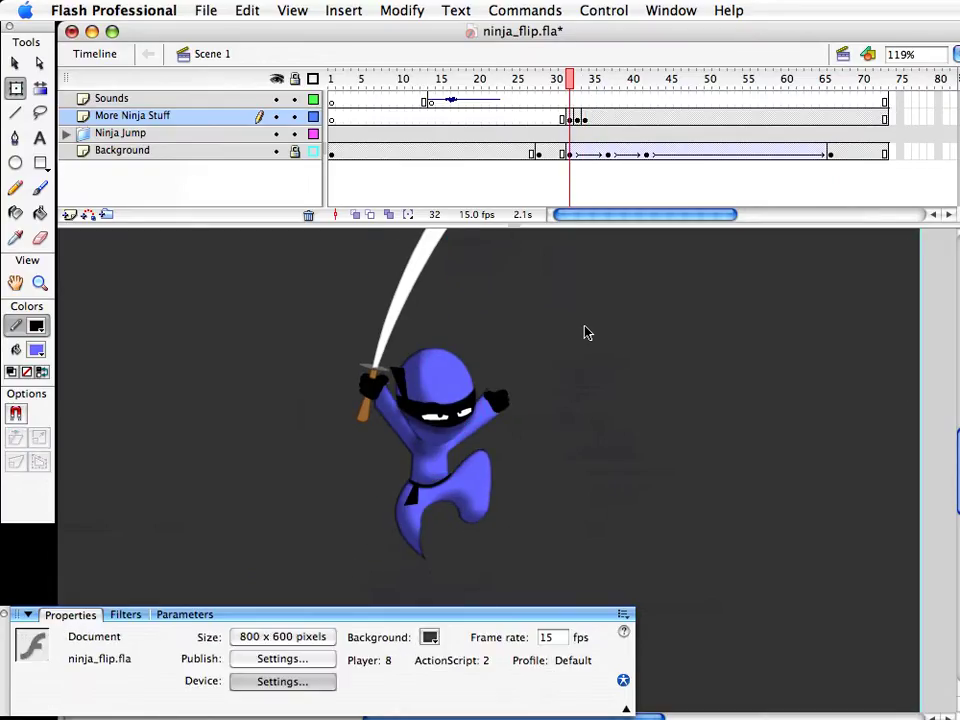
left_click(632, 368)
key("comma")
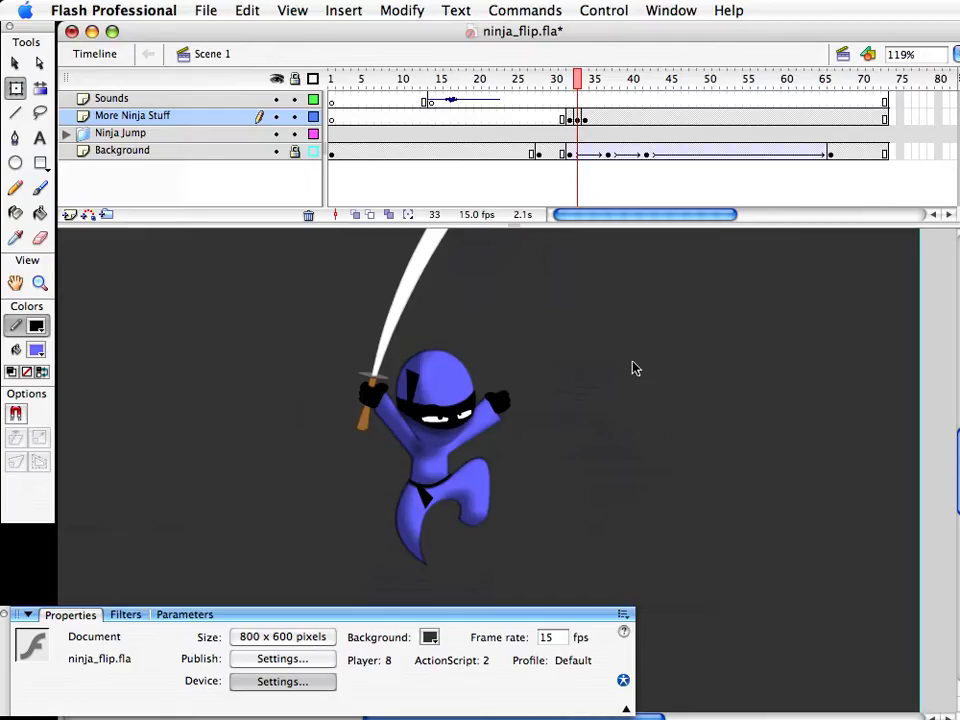
key("period")
key("period")
key("comma")
key("comma")
key("period")
key("period")
key("comma")
key("comma")
key("period")
key("period")
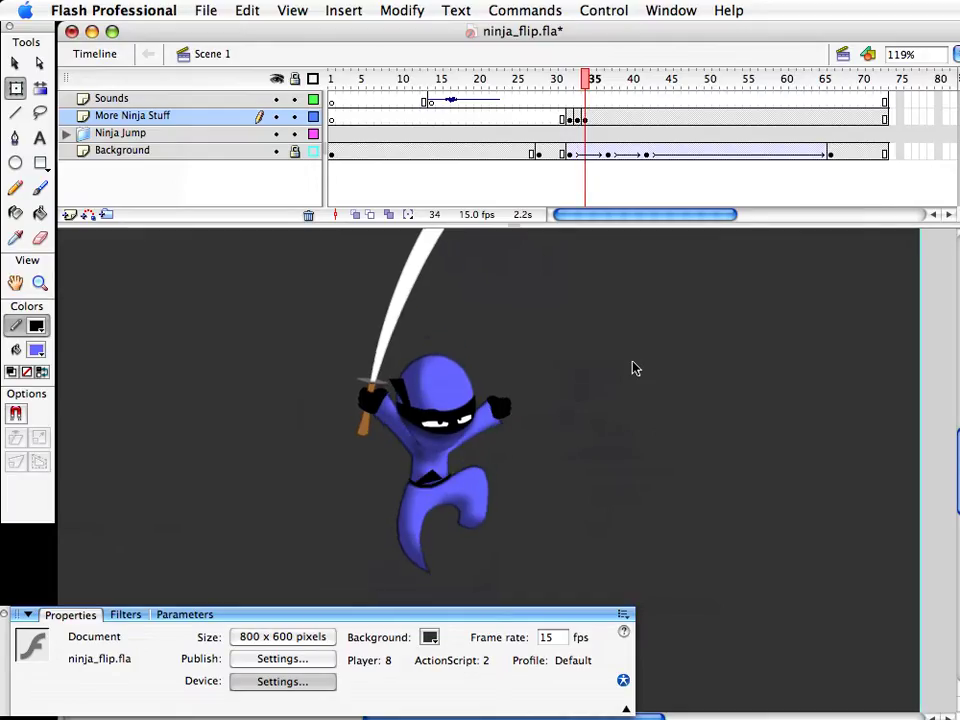
Lower the entire ninja on frame 33 and then on frame 34 to make the fall progressive
left_click(576, 118)
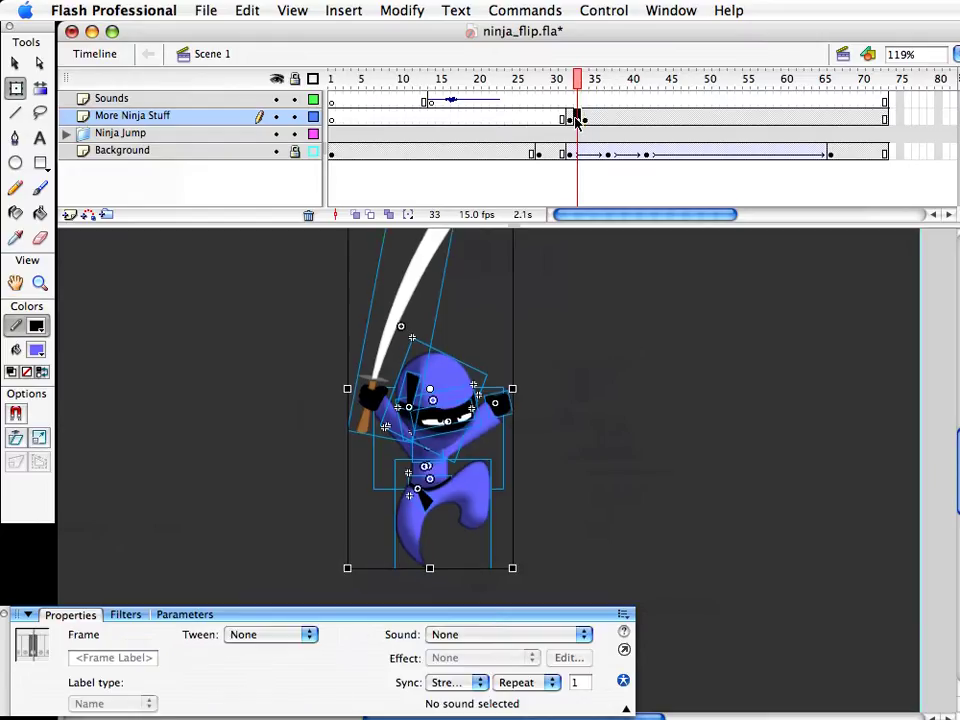
left_click(613, 203)
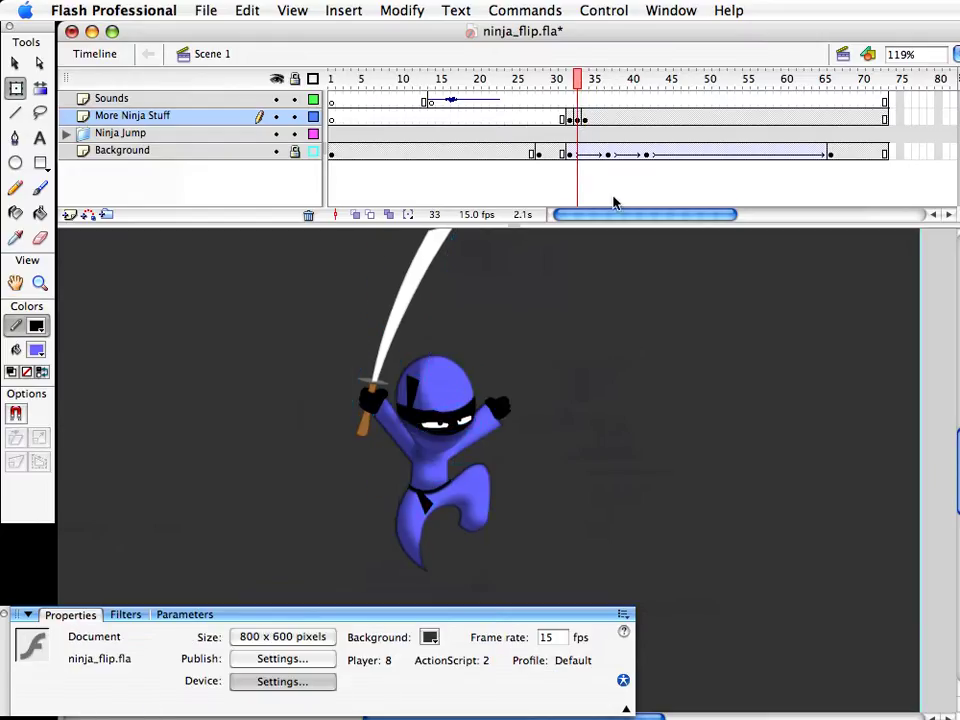
left_click(592, 118)
left_click(586, 118)
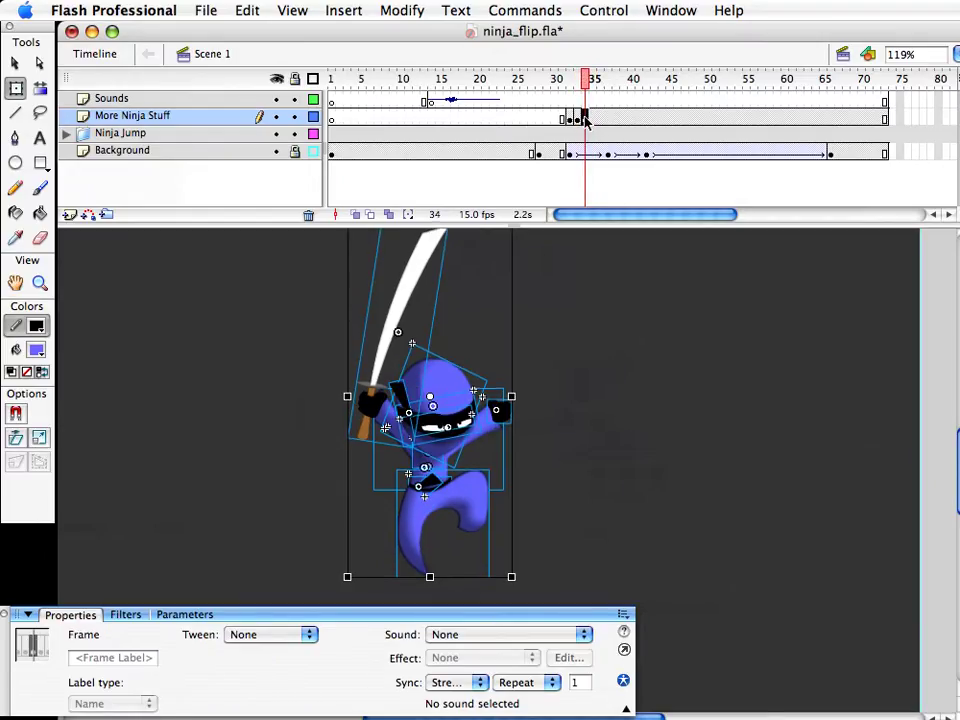
left_click(600, 193)
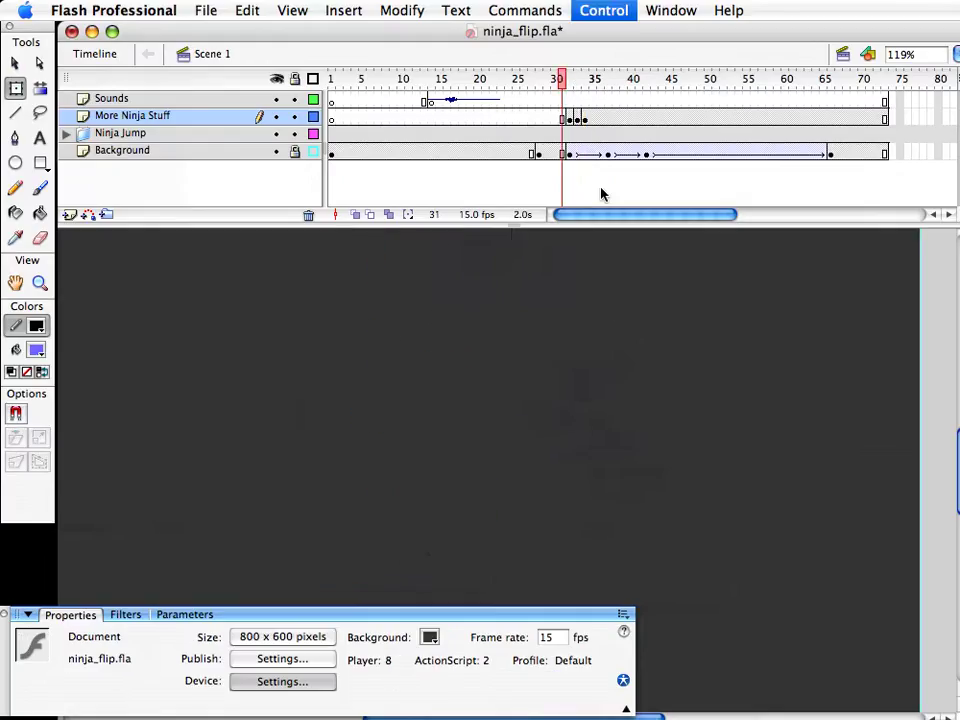
Step repeatedly through the frames around 31 to 34 to check the falling motion
key("comma")
key("comma")
key("period")
key("period")
key("comma")
key("comma")
key("comma")
key("period")
key("period")
key("period")
key("comma")
key("comma")
key("period")
key("period")
key("comma")
key("comma")
key("period")
key("period")
Insert a keyframe at frame 35, then duplicate the legs symbol as body copy 20 and the torso symbol under its suggested name
key("period")
key("F6")
left_click(665, 422)
left_click(479, 507)
key("super+d")
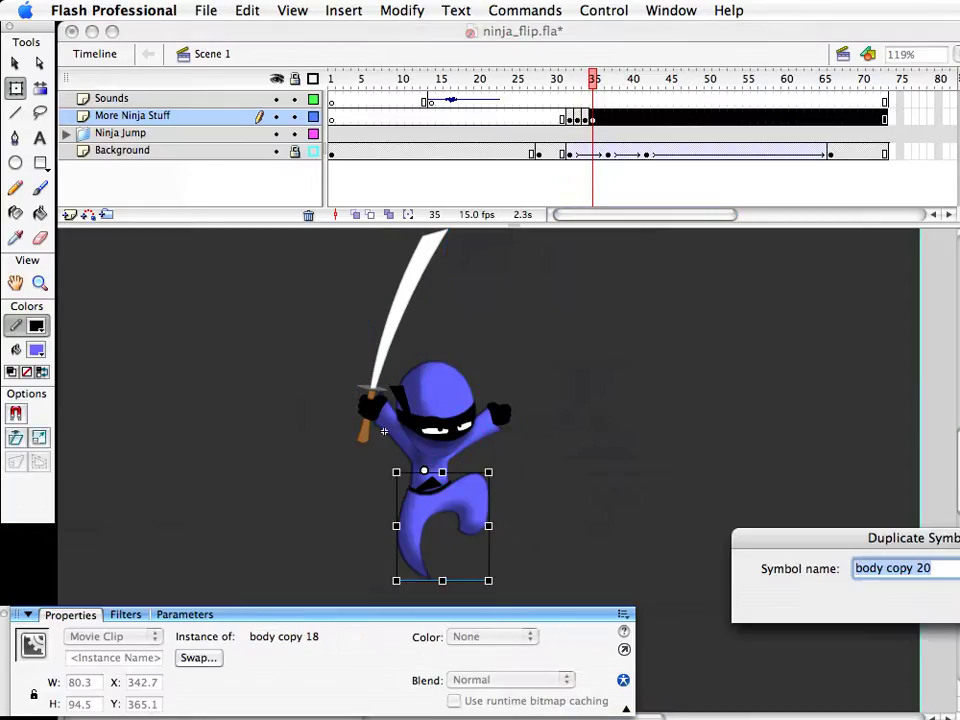
key("Return")
key("v")
left_click(403, 452)
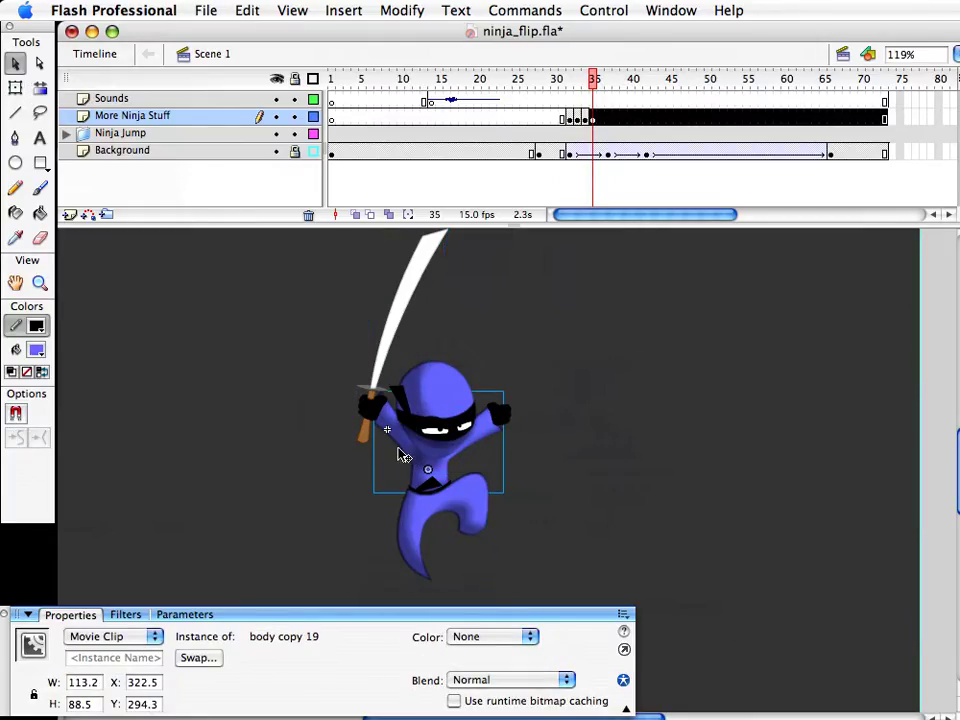
key("ctrl+shift+d")
key("Return")
Reshape the legs inside the body copy 20 symbol on frame 35, extending the trailing foot slightly and adjusting the inner curve
left_click(534, 504)
left_click(474, 514)
double_click(474, 514)
left_click_drag(457, 583, 473, 444)
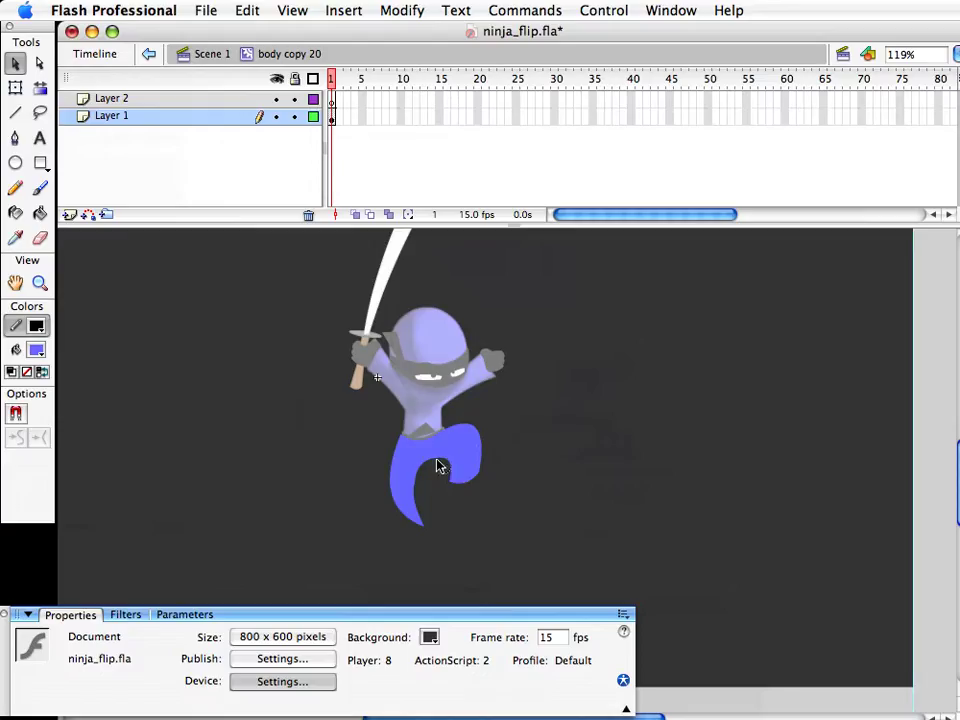
left_click_drag(437, 460, 437, 461)
left_click_drag(423, 526, 425, 532)
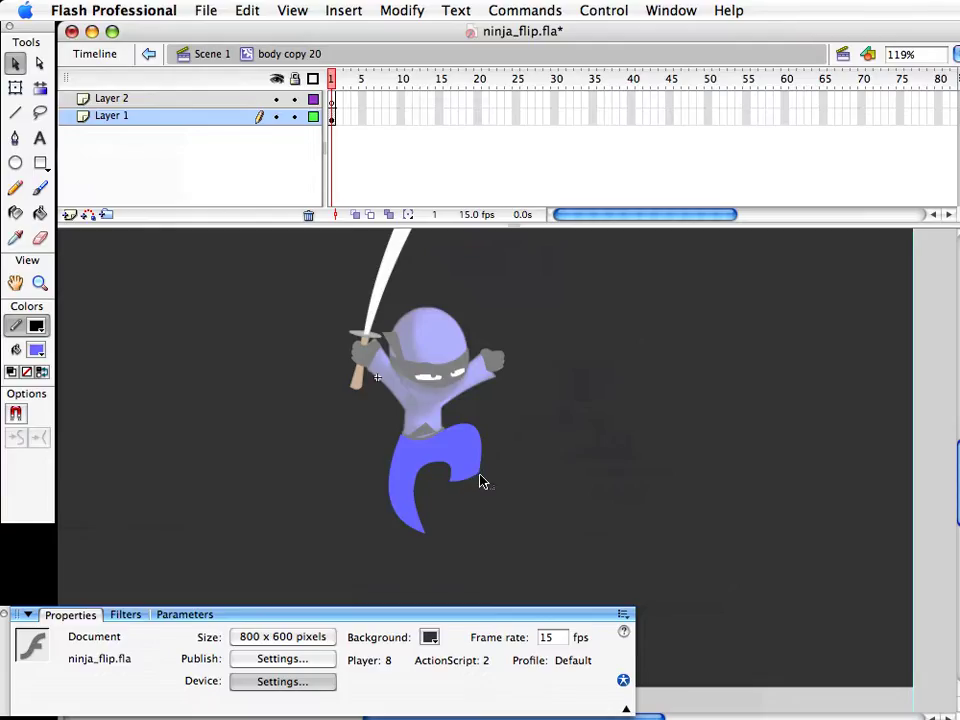
left_click(213, 55)
Rotate the belt tie on frame 35 so it swings upward
left_click(420, 425)
key("q")
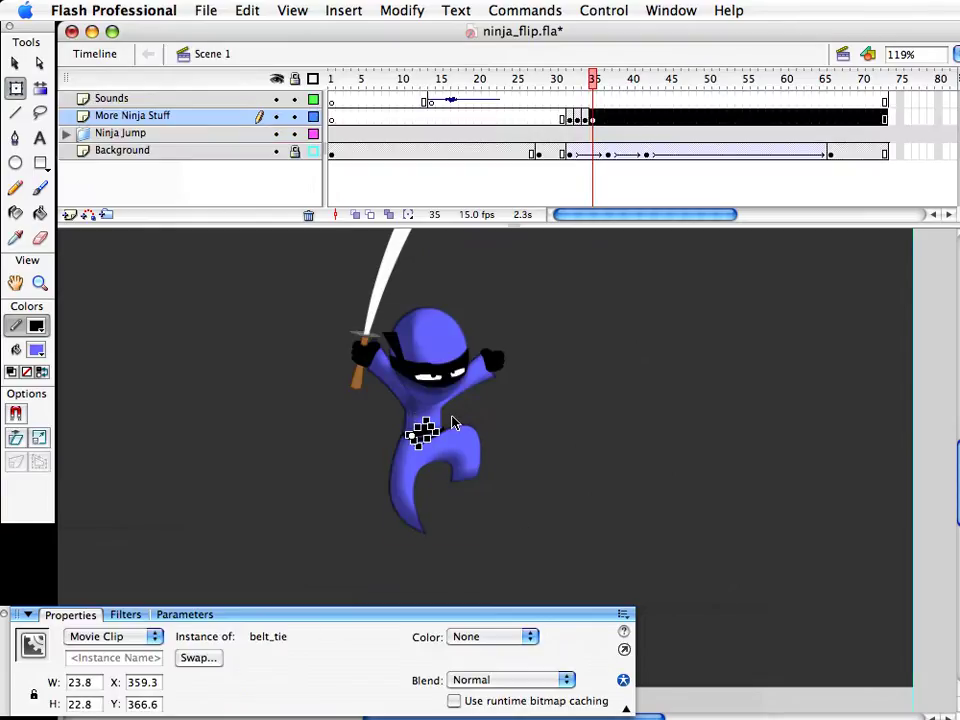
left_click_drag(442, 414, 432, 406)
key("v")
left_click(520, 415)
Nudge the empty hand outward and down on frame 35, then reshape both arms inside the body copy 21 torso symbol to match
left_click(502, 361)
key("Right")
key("Down")
key("Down")
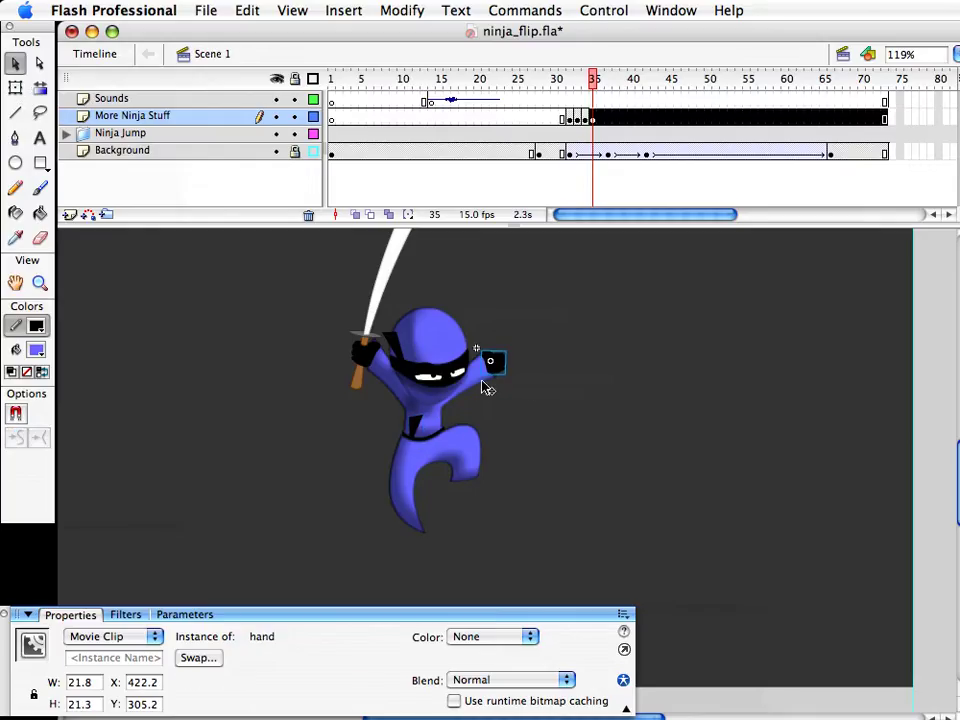
double_click(490, 388)
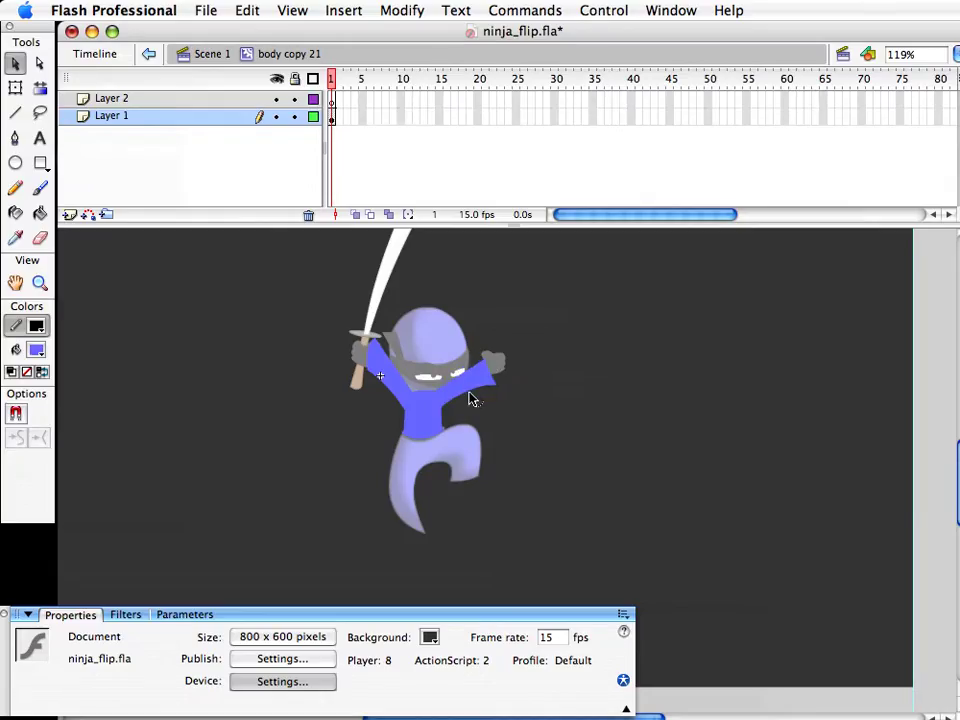
left_click(212, 54)
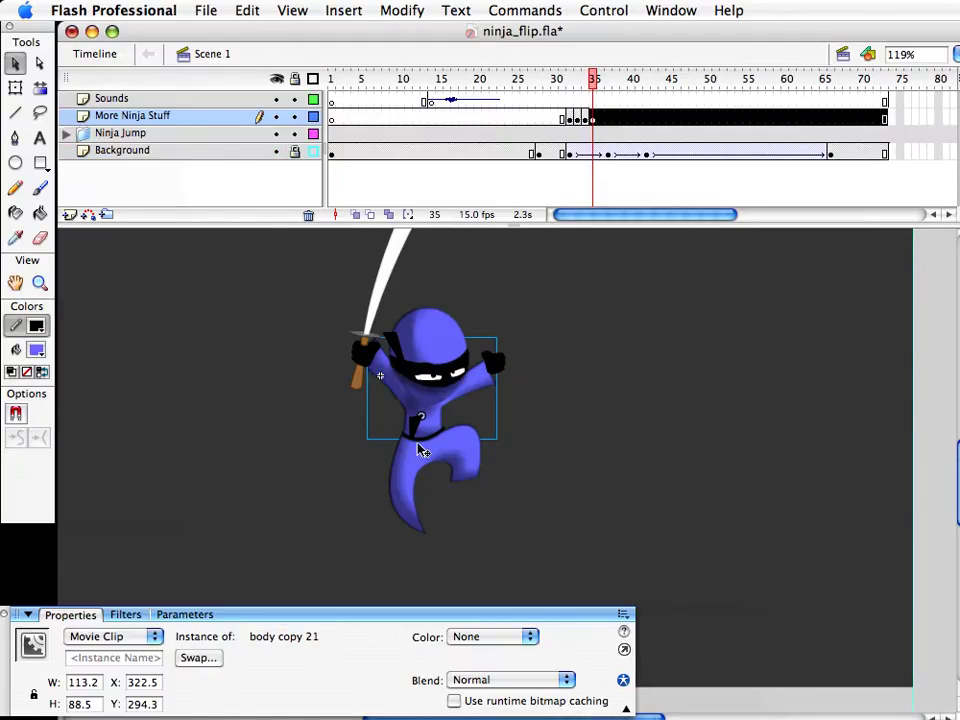
double_click(377, 381)
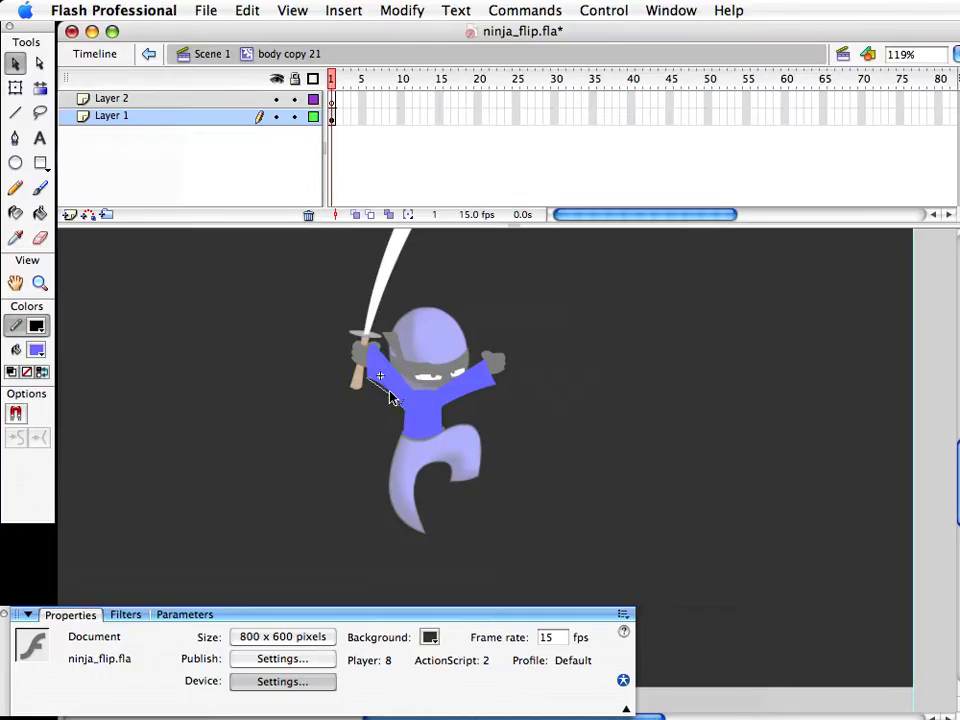
left_click(212, 55)
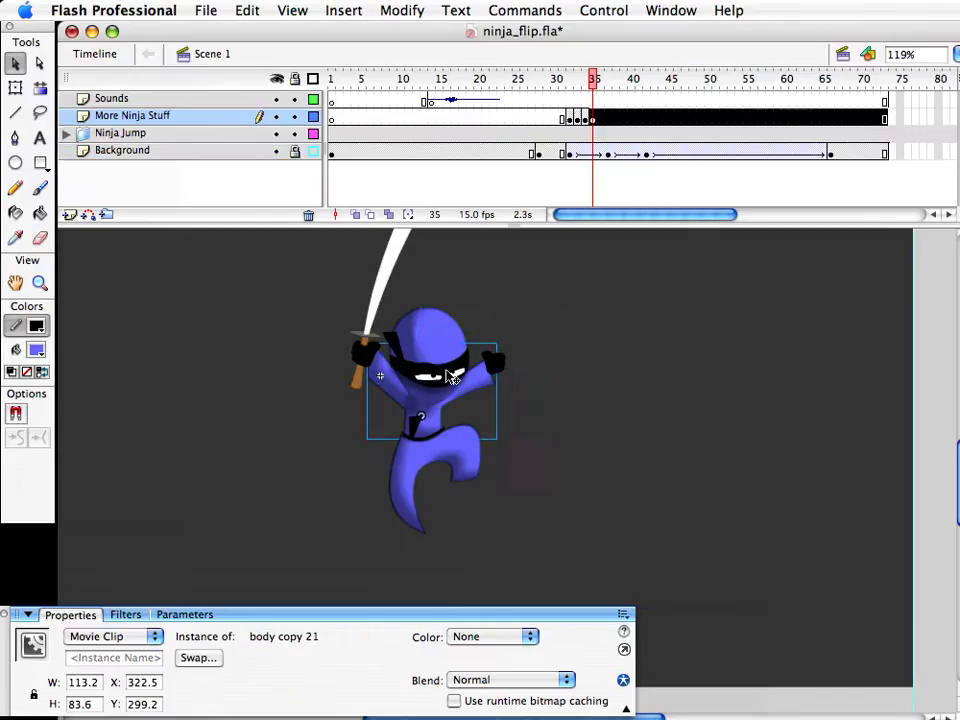
Lower the sword and hand on frame 35, rotate it slightly and shift it outward onto the end of the arm
left_click(363, 354)
key("Down")
key("Down")
key("q")
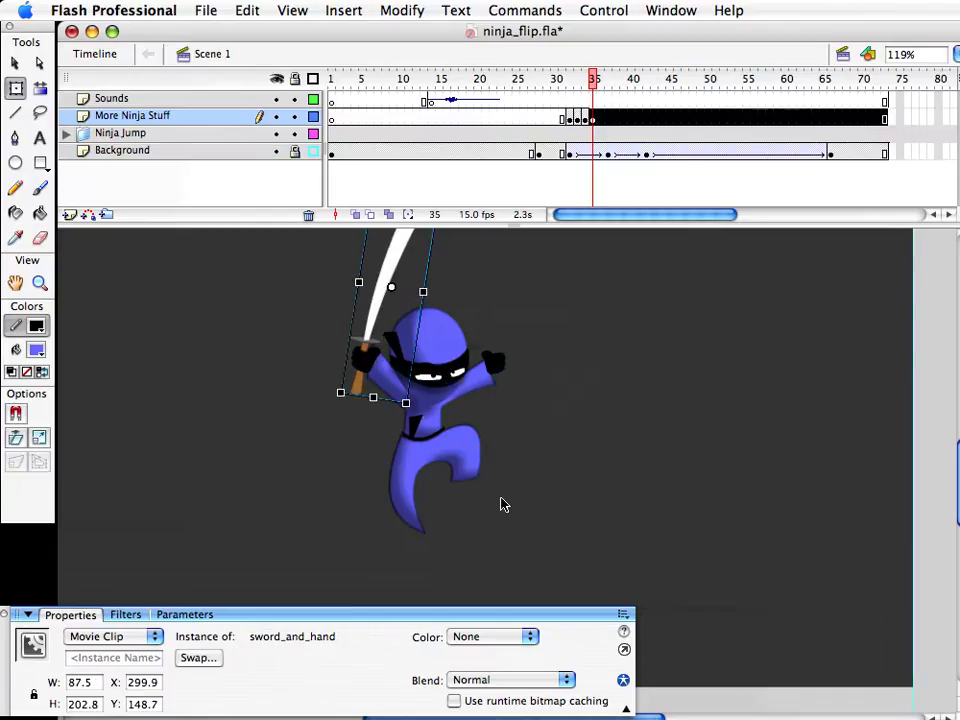
left_click_drag(414, 420, 417, 419)
key("v")
key("Left")
key("Left")
key("Left")
key("Left")
Rotate the bandana tie over the head on frame 35 and nudge the empty hand slightly lower
left_click(399, 338)
key("q")
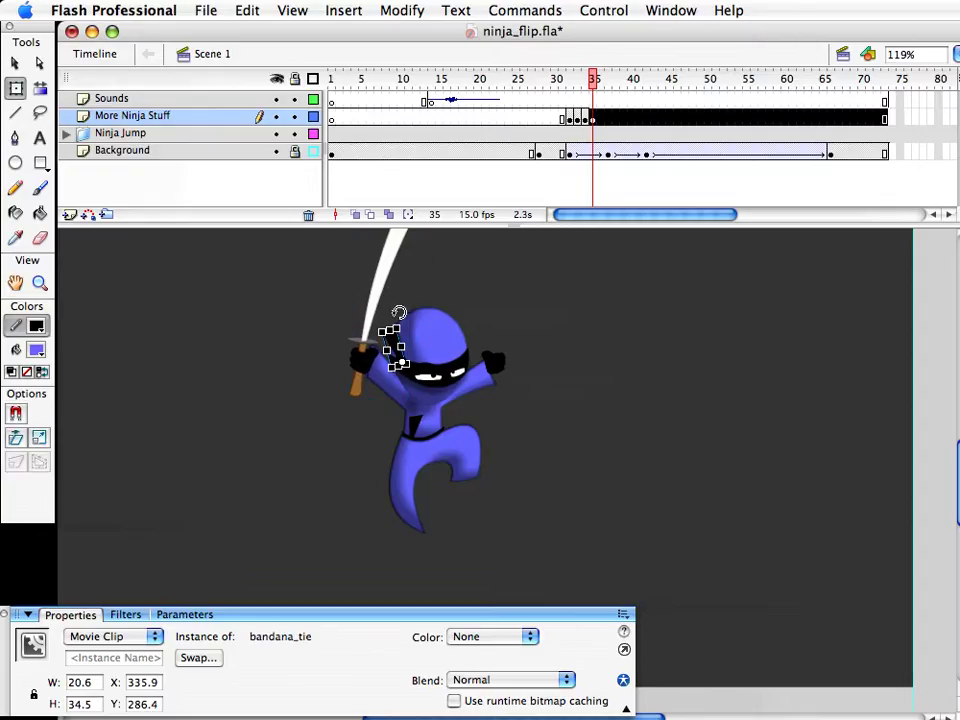
left_click_drag(417, 313, 425, 320)
key("v")
left_click(530, 373)
left_click(505, 370)
left_click_drag(505, 370, 506, 373)
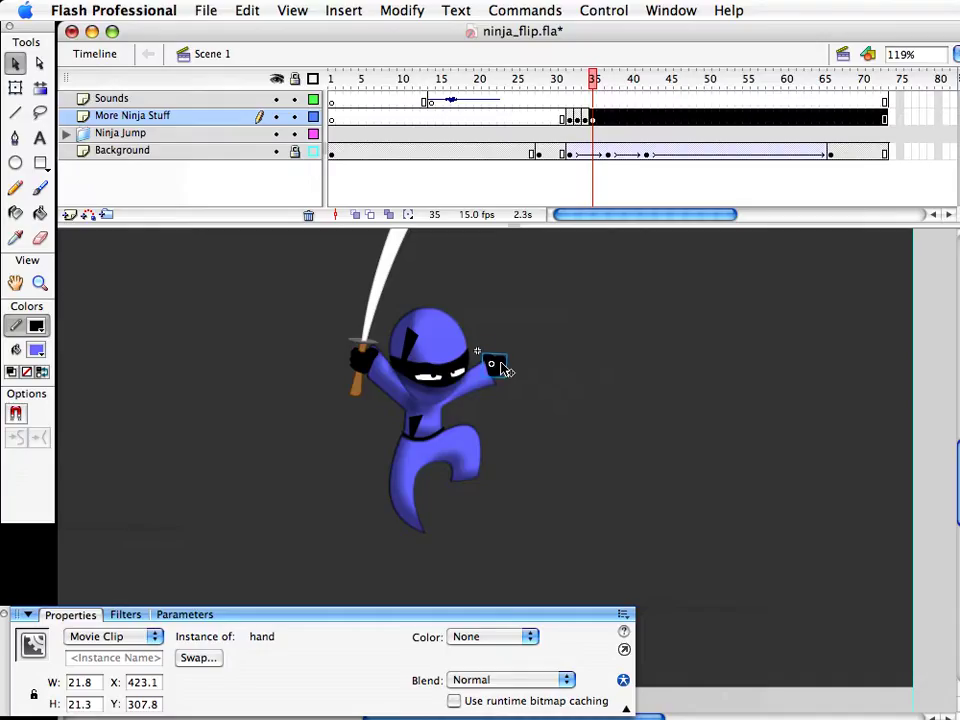
Lower the ninja's head pieces slightly on frame 35 and compare the pose with frame 34
left_click(557, 281)
mouse_move(594, 79)
left_mouse_down()
mouse_move(578, 80)
mouse_move(594, 80)
left_mouse_up()
left_click_drag(480, 272, 368, 428)
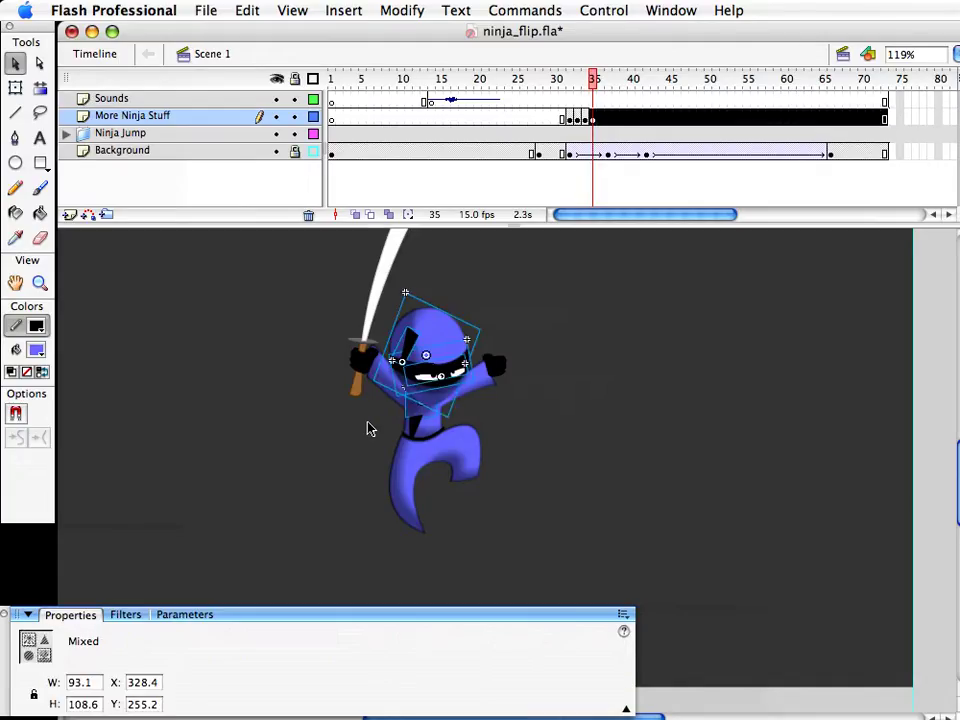
left_click(367, 427)
mouse_move(594, 88)
left_mouse_down()
mouse_move(561, 86)
mouse_move(588, 88)
left_mouse_up()
left_click(595, 140)
left_click(594, 92)
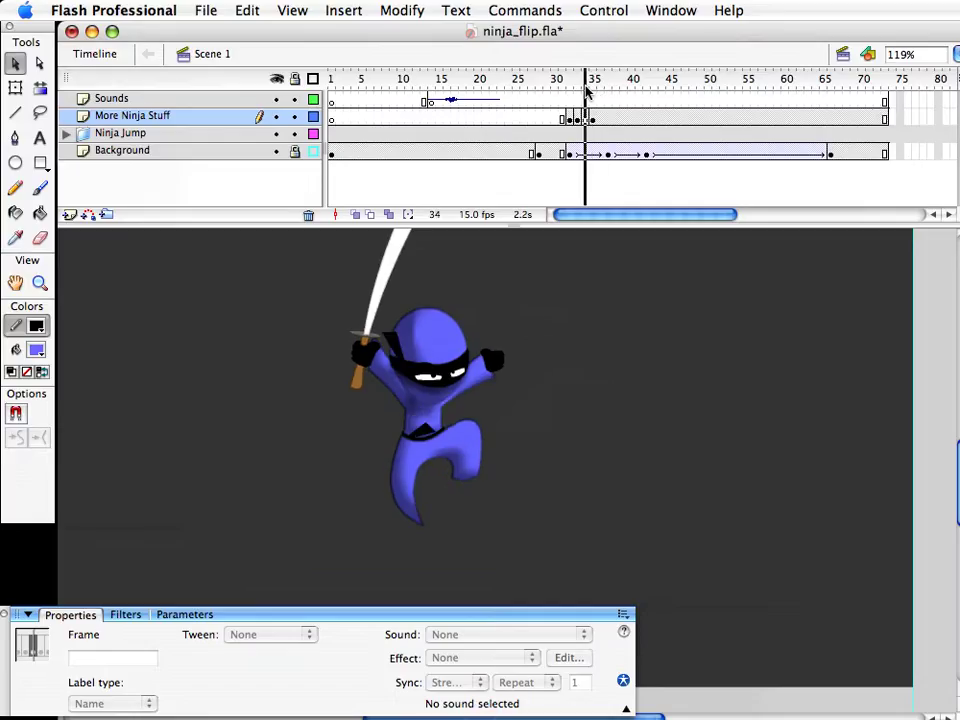
left_click_drag(592, 90, 593, 90)
left_click_drag(279, 407, 489, 459)
left_click(512, 465)
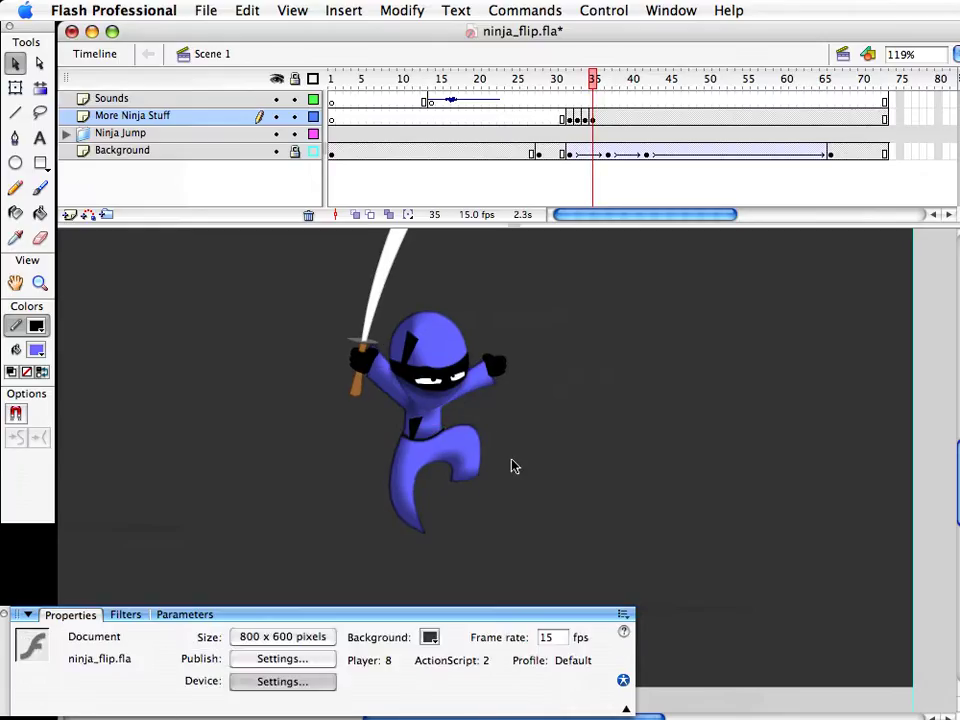
left_click(594, 85)
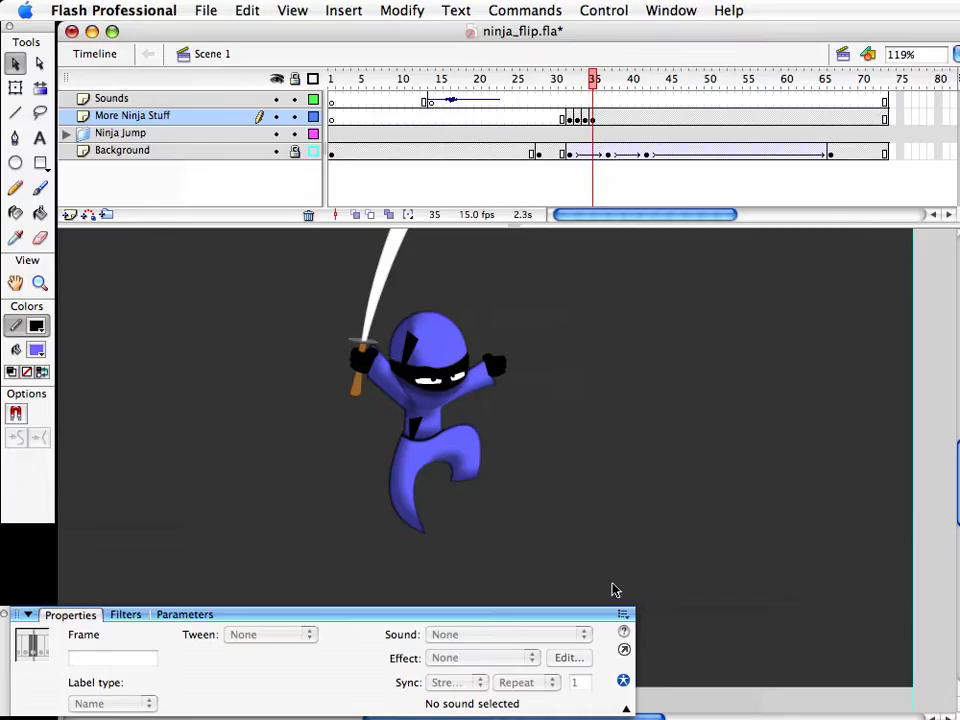
Lower the entire ninja slightly on frame 35 and check the motion from frame 34
key("super+a")
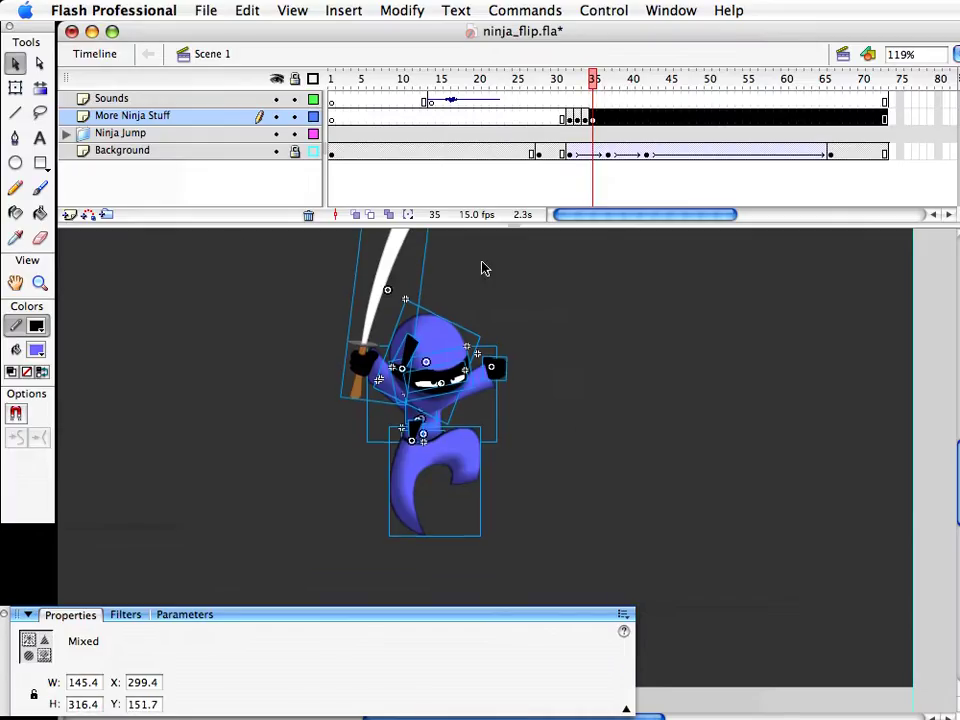
key("super+shift+a")
mouse_move(585, 88)
left_mouse_down()
mouse_move(607, 79)
mouse_move(561, 81)
mouse_move(593, 84)
left_mouse_up()
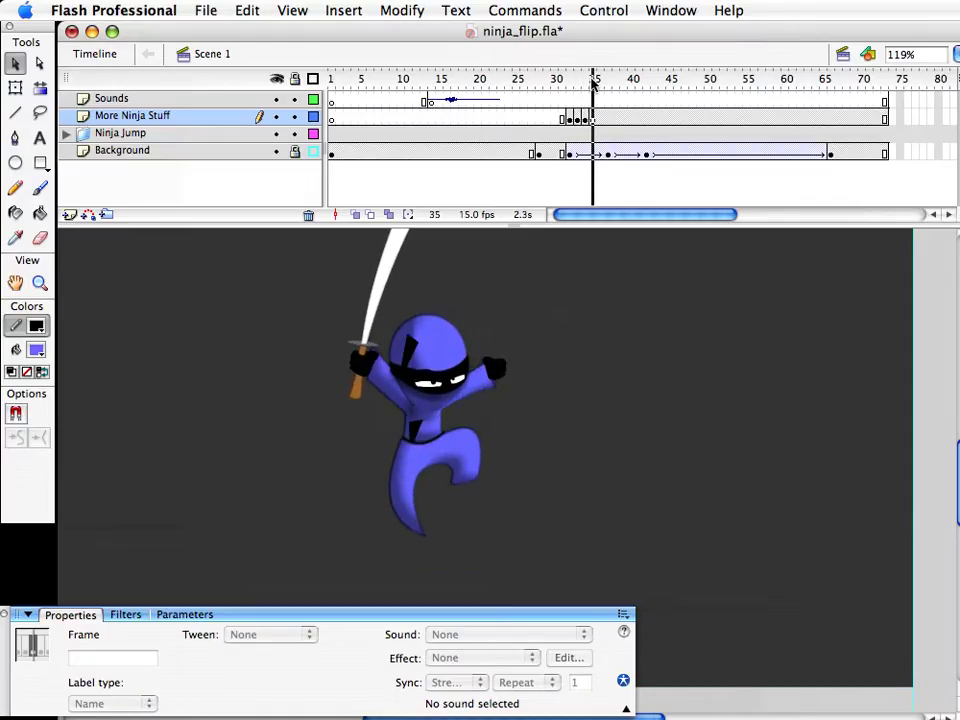
Insert a keyframe at frame 36 on More Ninja Stuff and lower the ninja there, with its head slightly further down
left_click(603, 119)
key("F6")
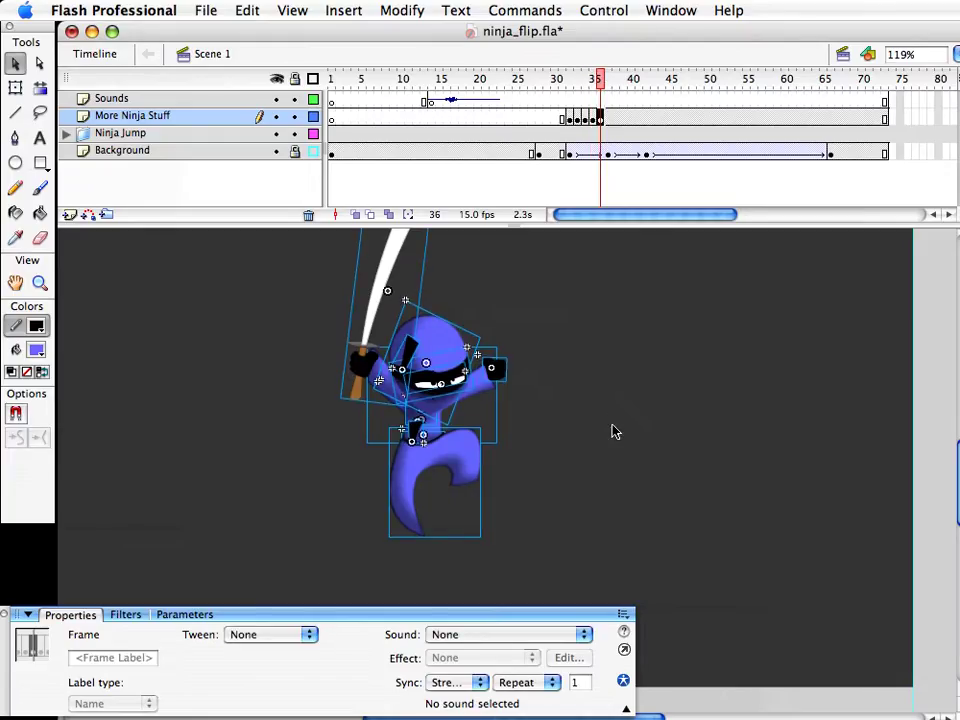
left_click(553, 381)
left_click_drag(478, 279, 379, 446)
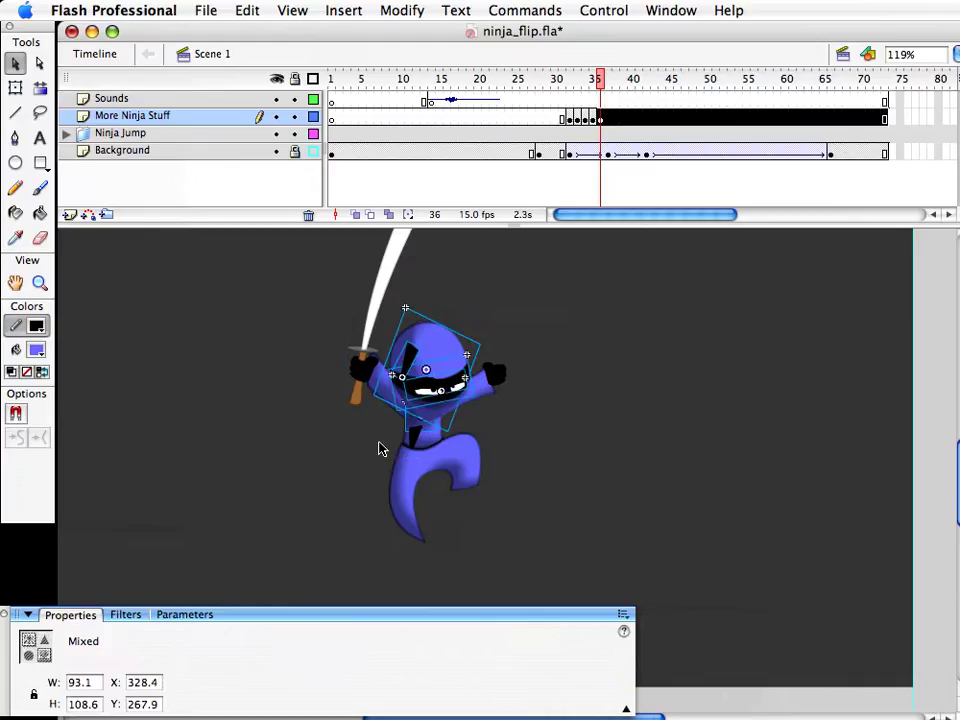
left_click(635, 472)
Rotate the bandana tie back behind the head on frame 36 and play through frames 32 to 36 to check it
left_click(404, 360)
key("q")
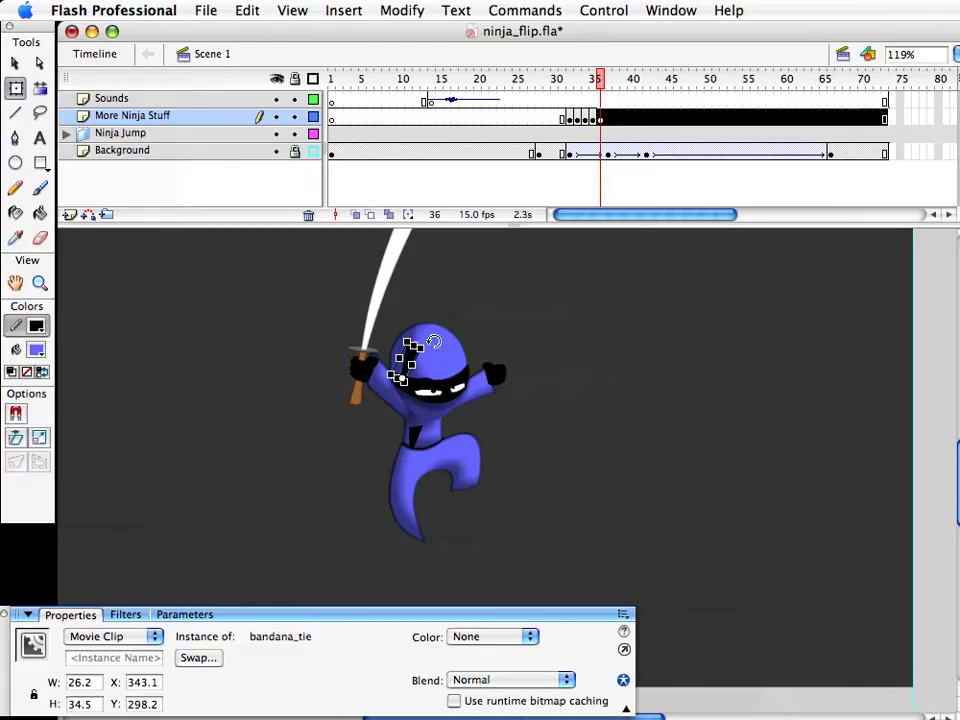
key("v")
left_click(565, 259)
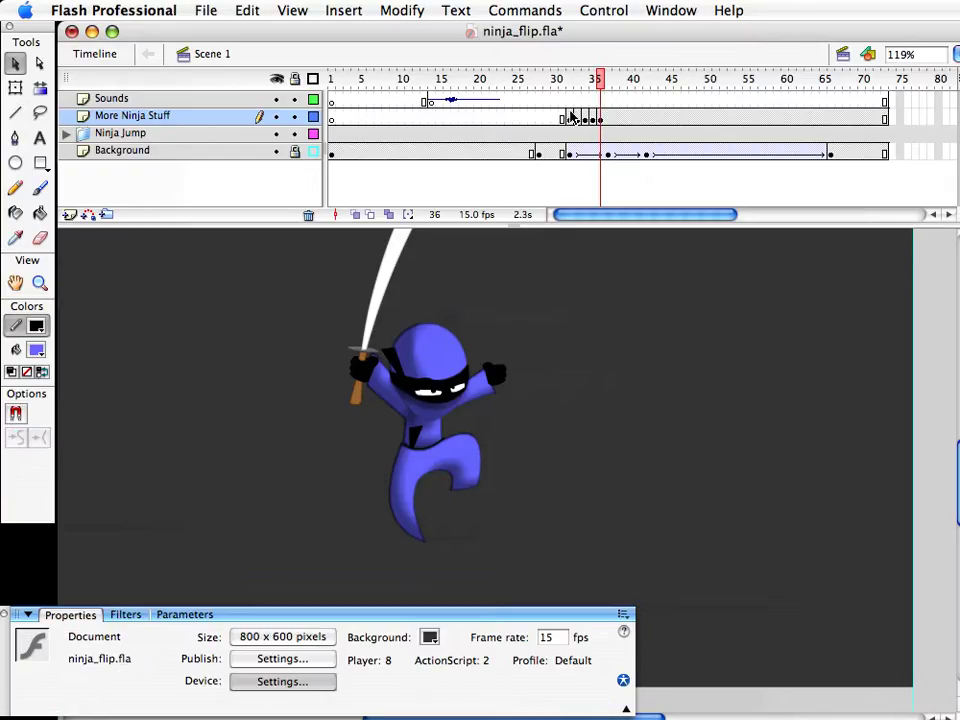
left_click(570, 117)
left_click_drag(573, 82, 603, 85)
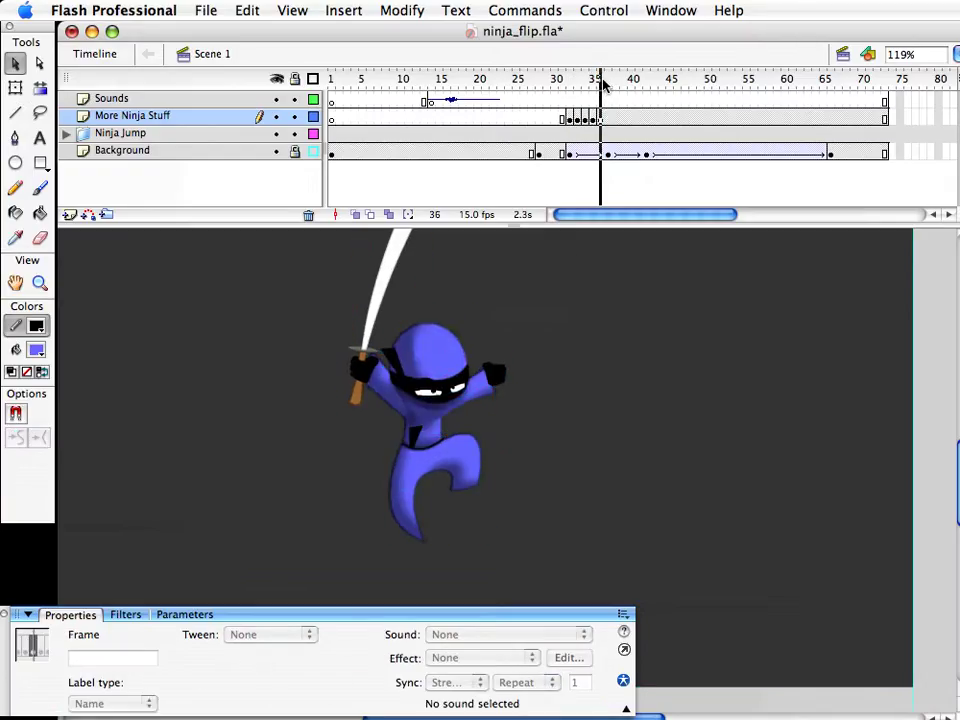
Rotate the belt tie outward past the waist on frame 36
left_click(424, 432)
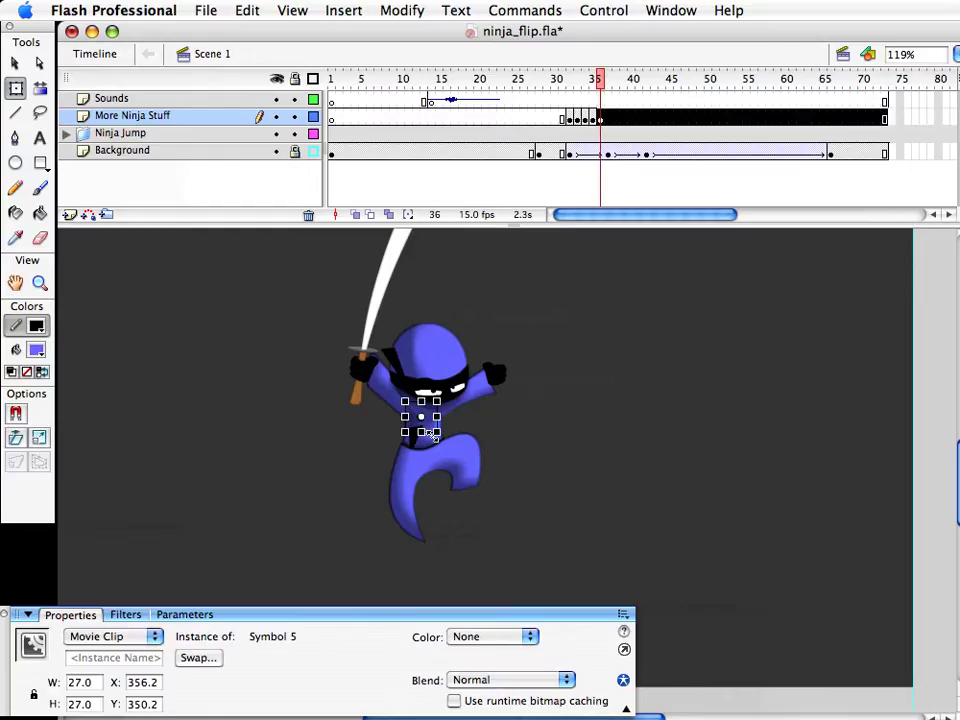
left_click(596, 455)
key("q")
left_click(424, 444)
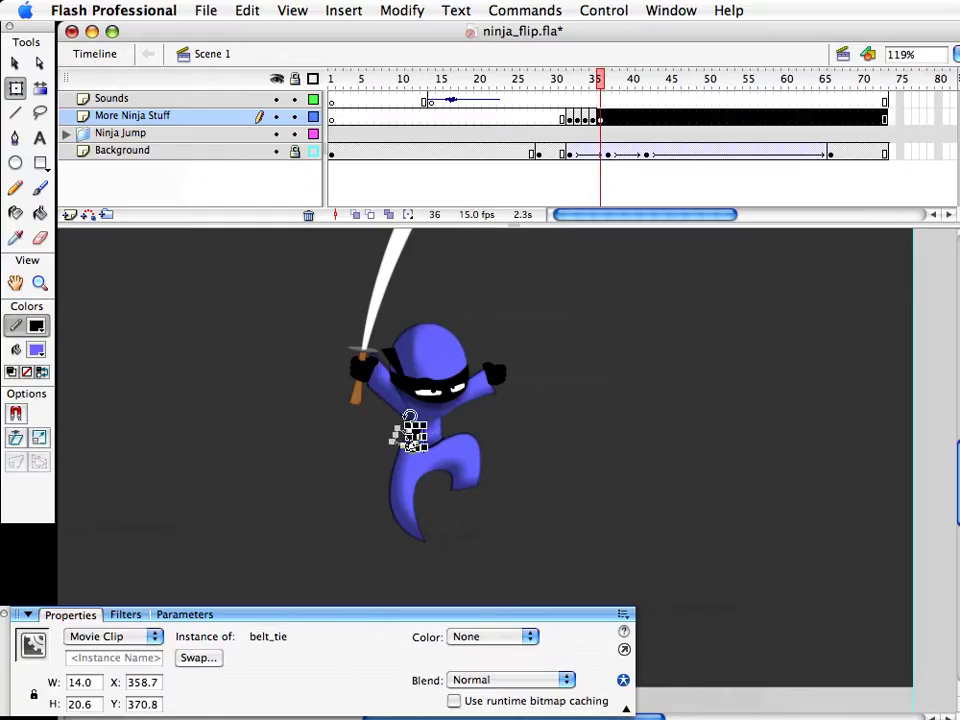
left_click_drag(438, 417, 401, 411)
key("v")
left_click(571, 440)
Duplicate the torso symbol as body copy 22 and the legs symbol as body copy 23 on frame 36
left_click(459, 477)
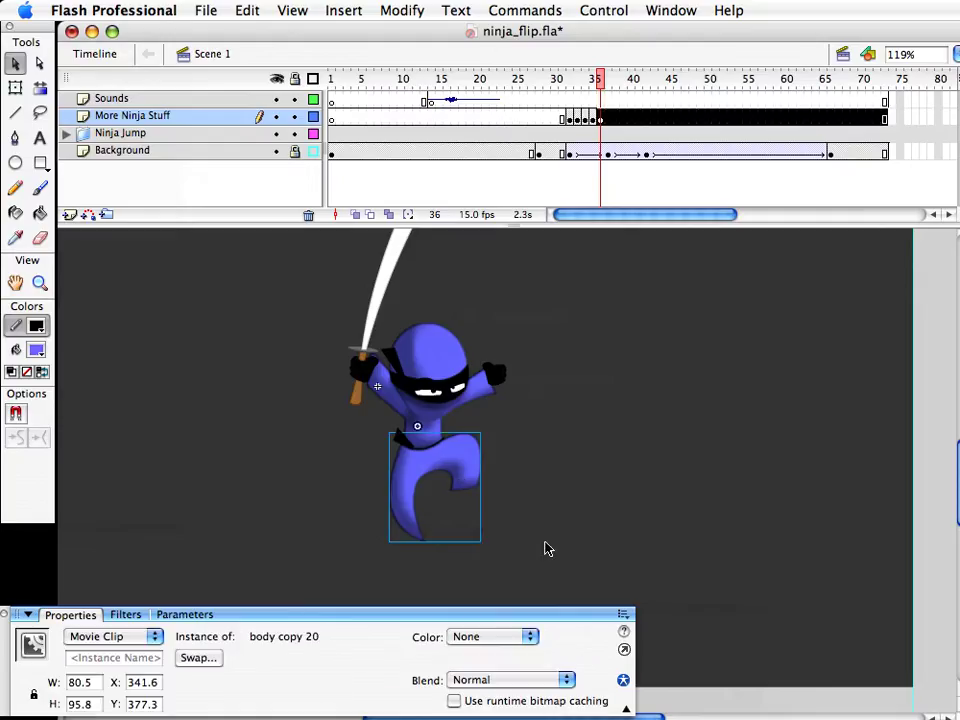
left_click(486, 396)
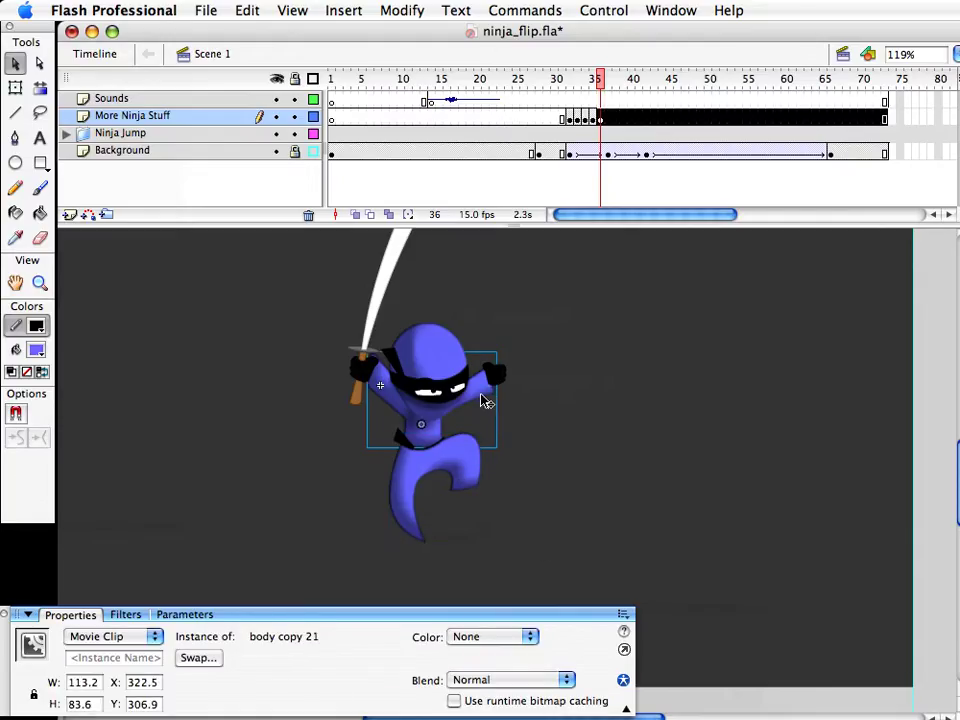
left_click(481, 396)
key("super+d")
key("Return")
left_click(411, 465)
key("super+d")
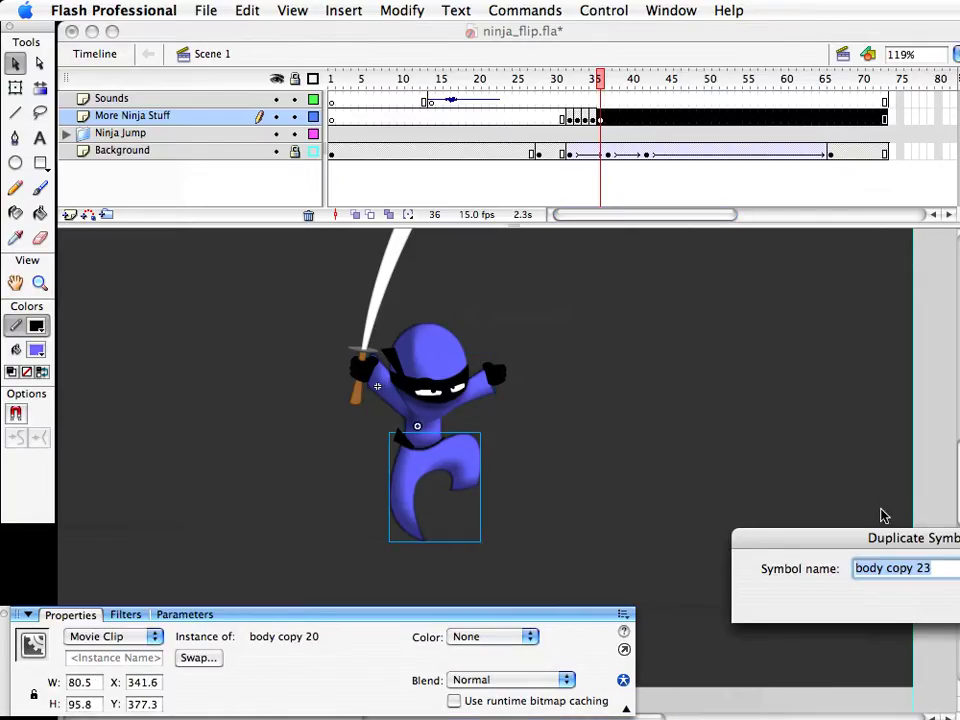
key("Return")
Reshape the legs inside the body copy 23 symbol, raising the bent foot and curling the trailing leg further back
double_click(465, 471)
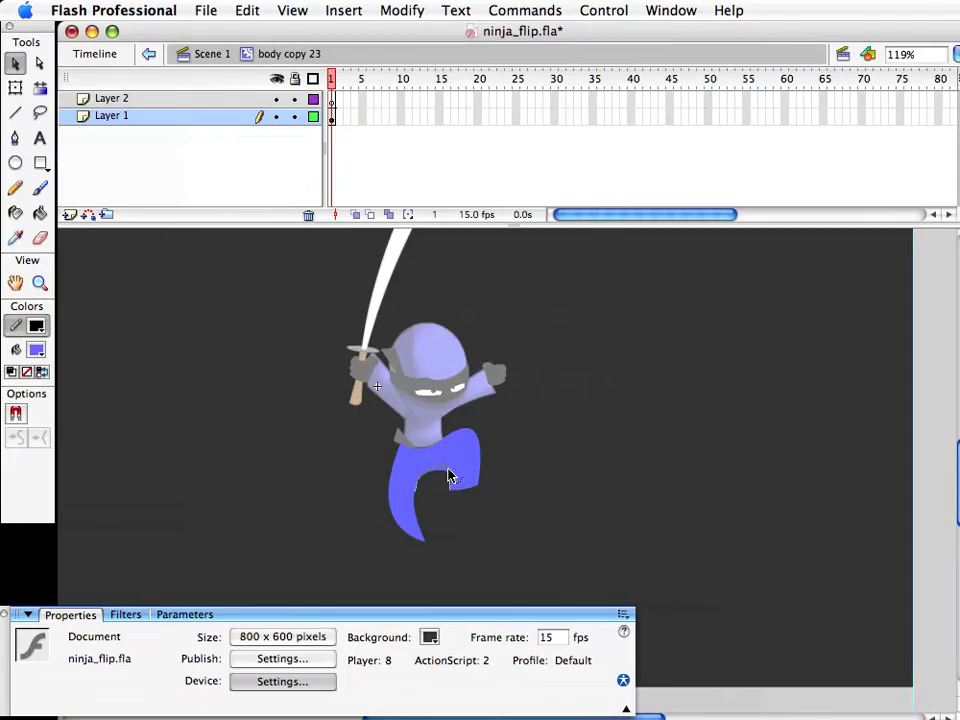
left_click_drag(479, 486, 480, 479)
left_click_drag(397, 515, 418, 536)
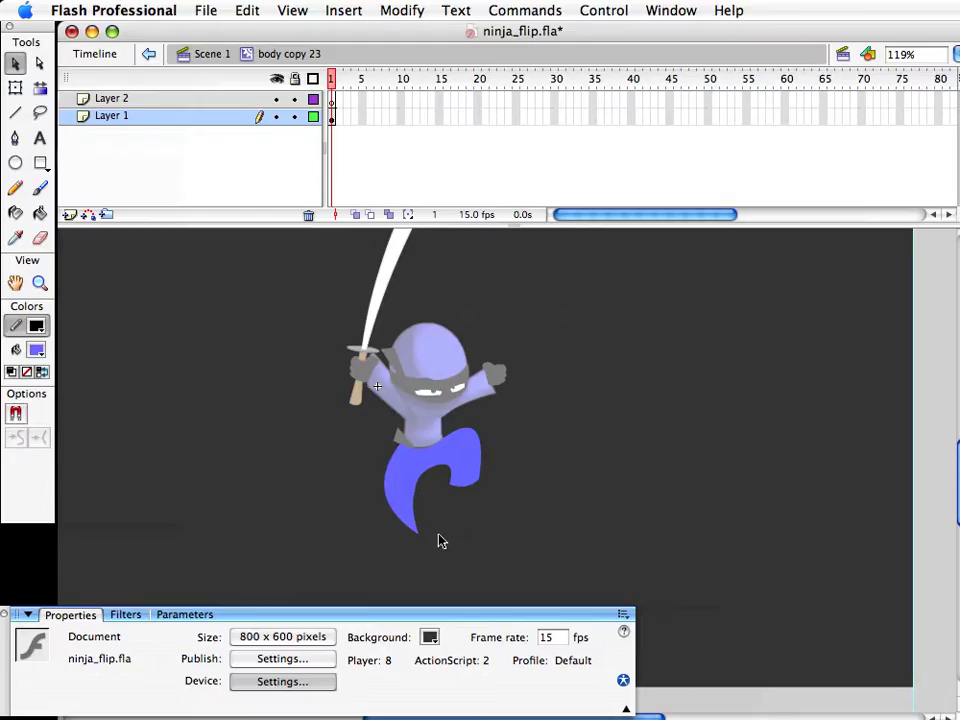
left_click(222, 56)
Reshape the arms inside the body copy 22 torso symbol so they are raised slightly
left_click(493, 399)
double_click(492, 403)
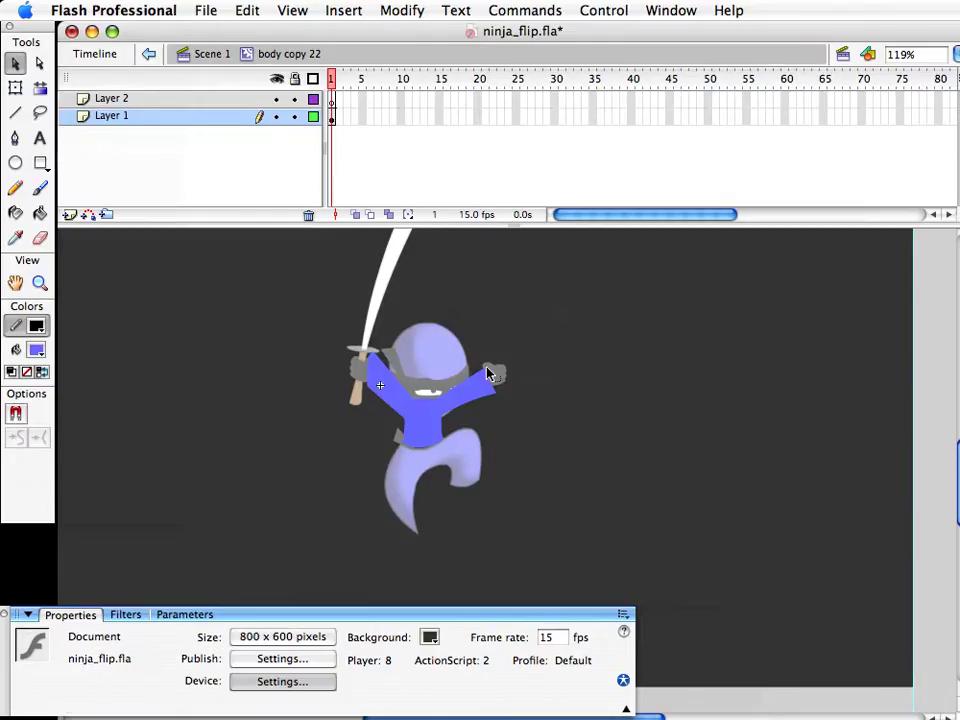
left_click_drag(482, 361, 496, 388)
double_click(496, 388)
double_click(380, 386)
key("super+e")
Rotate and raise the empty hand, and lift the sword hand to fit the raised arms on frame 36
key("q")
left_click_drag(516, 360, 514, 343)
key("v")
left_click(519, 351)
left_click(380, 390)
left_click_drag(380, 390, 349, 399)
key("q")
key("v")
Raise the ninja's head pieces slightly on frame 36
left_click(491, 448)
mouse_move(600, 81)
left_mouse_down()
mouse_move(589, 81)
mouse_move(600, 84)
left_mouse_up()
left_click_drag(484, 276, 381, 446)
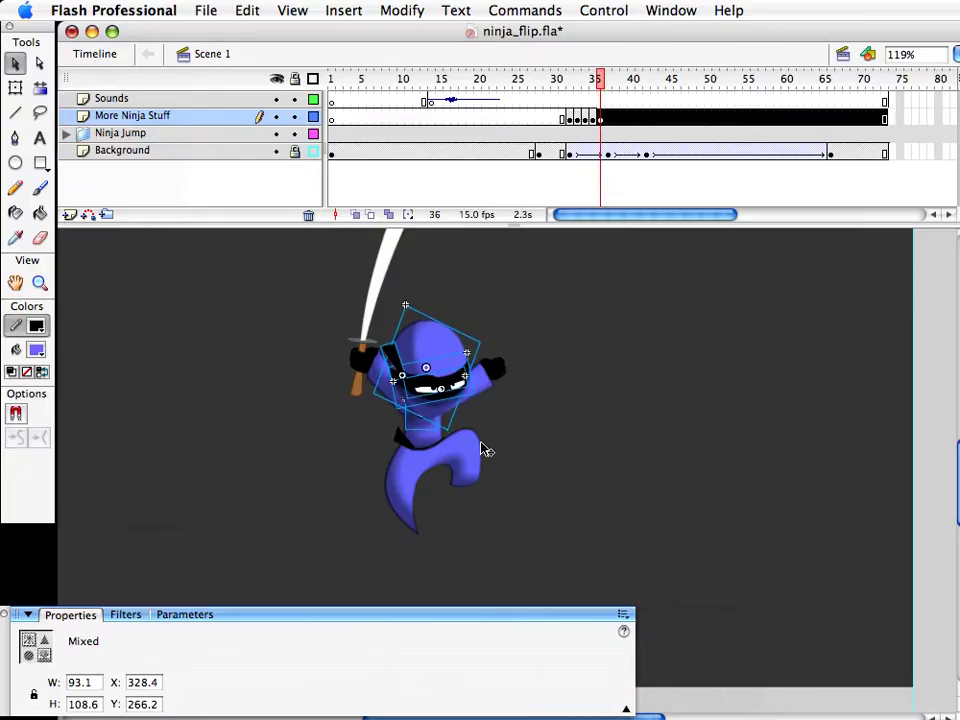
left_click(549, 424)
Step through frames 32 to 36 to examine the ninja's falling motion with the whole sword in view
left_click_drag(567, 80, 571, 80)
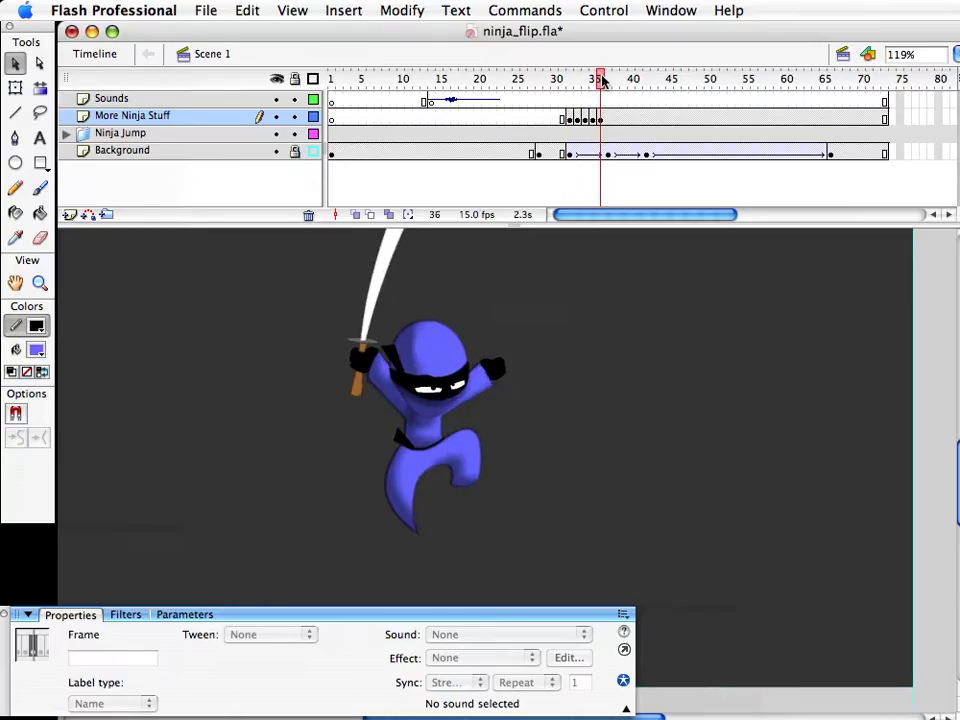
left_click(568, 80)
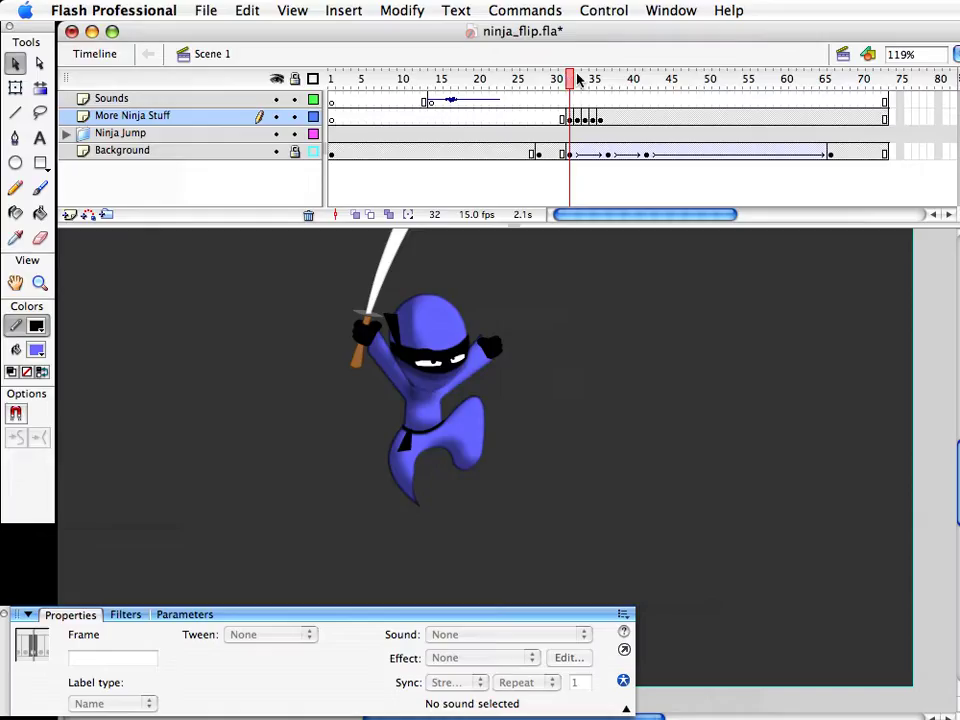
mouse_move(572, 80)
left_mouse_down()
mouse_move(601, 73)
mouse_move(561, 78)
mouse_move(601, 78)
mouse_move(570, 80)
left_mouse_up()
left_click(570, 77)
left_click(514, 418)
left_click(604, 118)
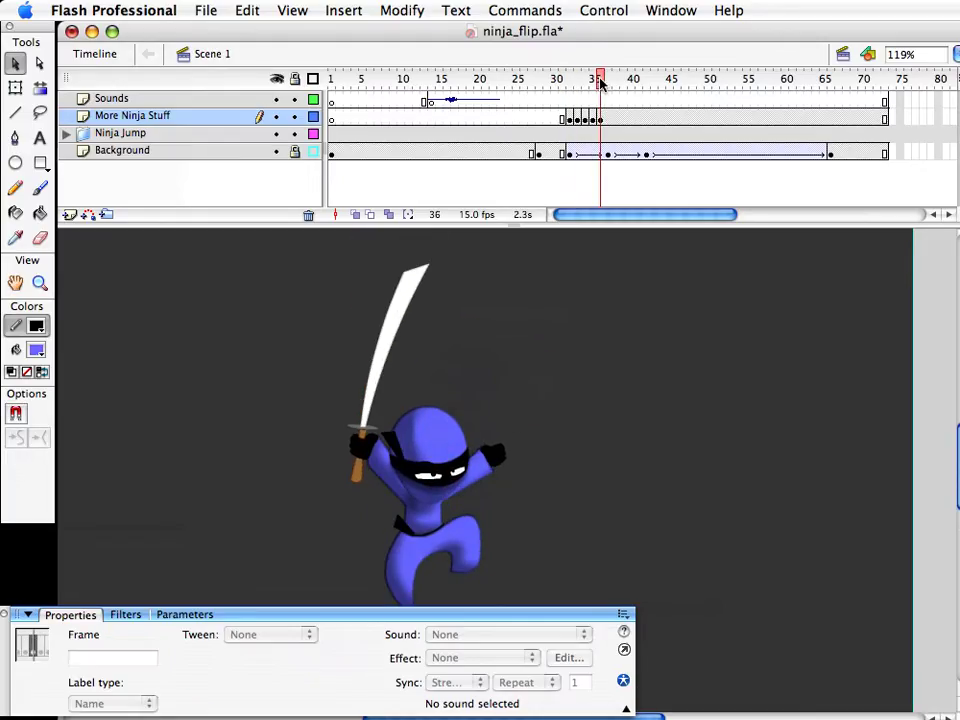
left_click(588, 119)
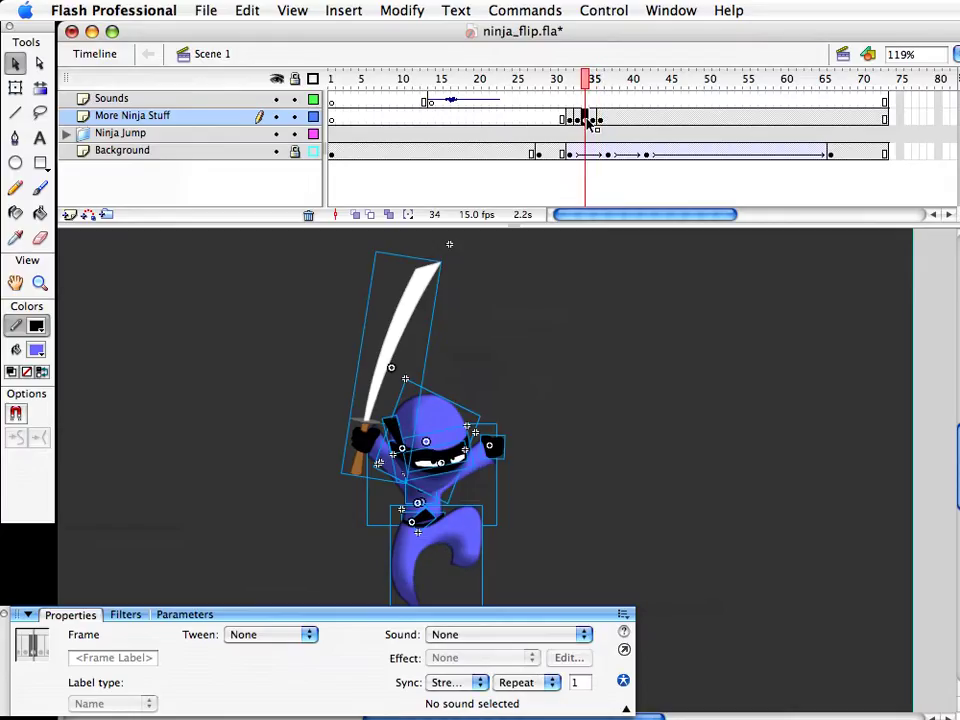
Copy the frame 34 pose on the More Ninja Stuff layer and paste it into frame 37
left_click(620, 340)
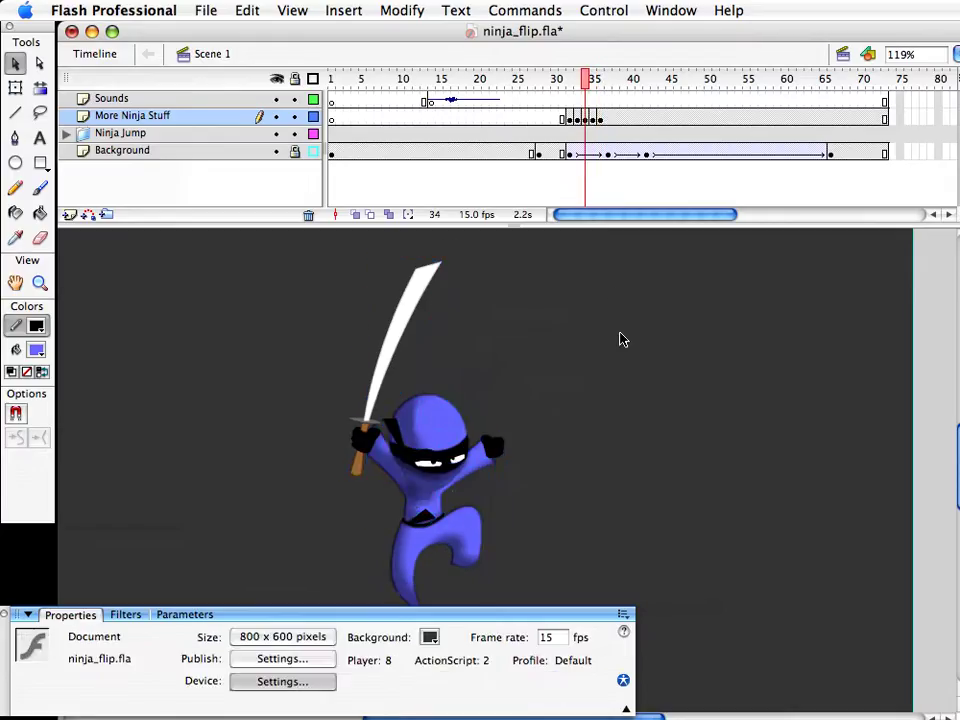
left_click(588, 119)
right_click(588, 119)
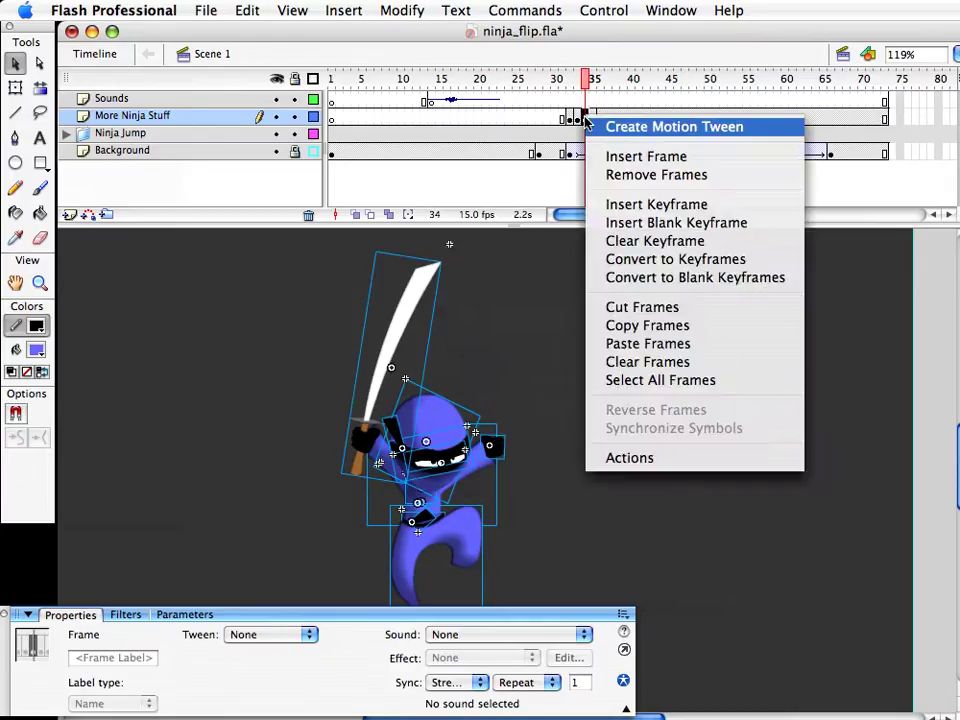
left_click(641, 343)
left_click(614, 119)
right_click(609, 117)
left_click(656, 324)
left_click(490, 494)
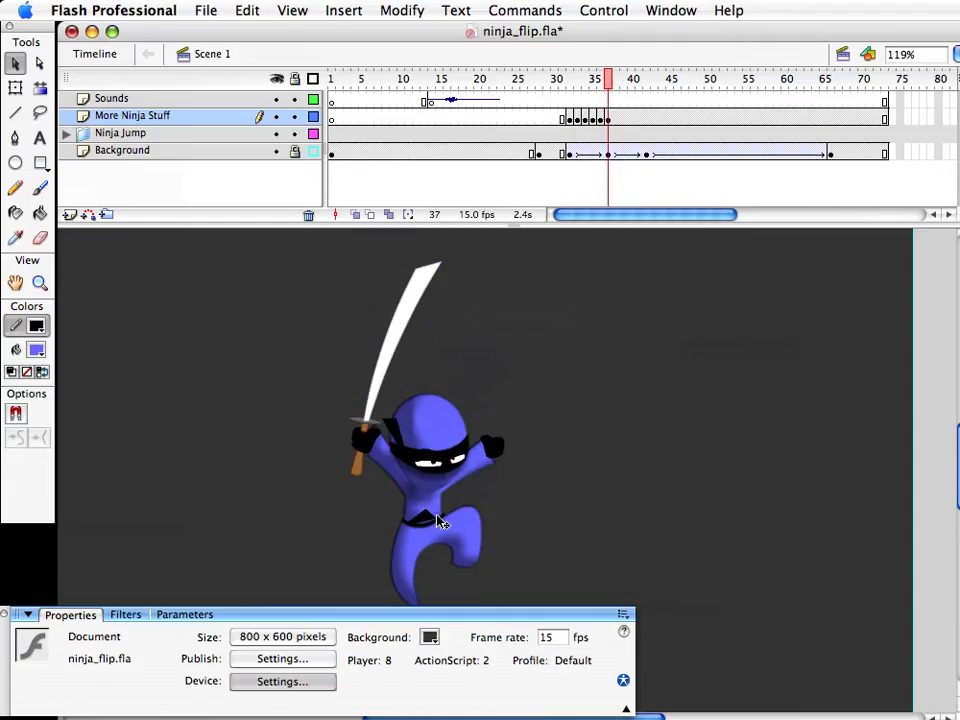
Rotate the belt tie on frame 37 so it flies out behind the ninja's waist
left_click(435, 516)
key("q")
left_click_drag(439, 491, 387, 521)
key("super+z")
key("v")
left_click(468, 505)
left_click(423, 520)
key("q")
key("v")
Rotate the bandana tie on frame 37 so it flips upward over the side of the ninja's head
left_click(493, 557)
left_click(406, 425)
key("q")
key("v")
left_click(398, 420)
key("q")
left_click_drag(403, 407, 435, 407)
key("v")
left_click(568, 390)
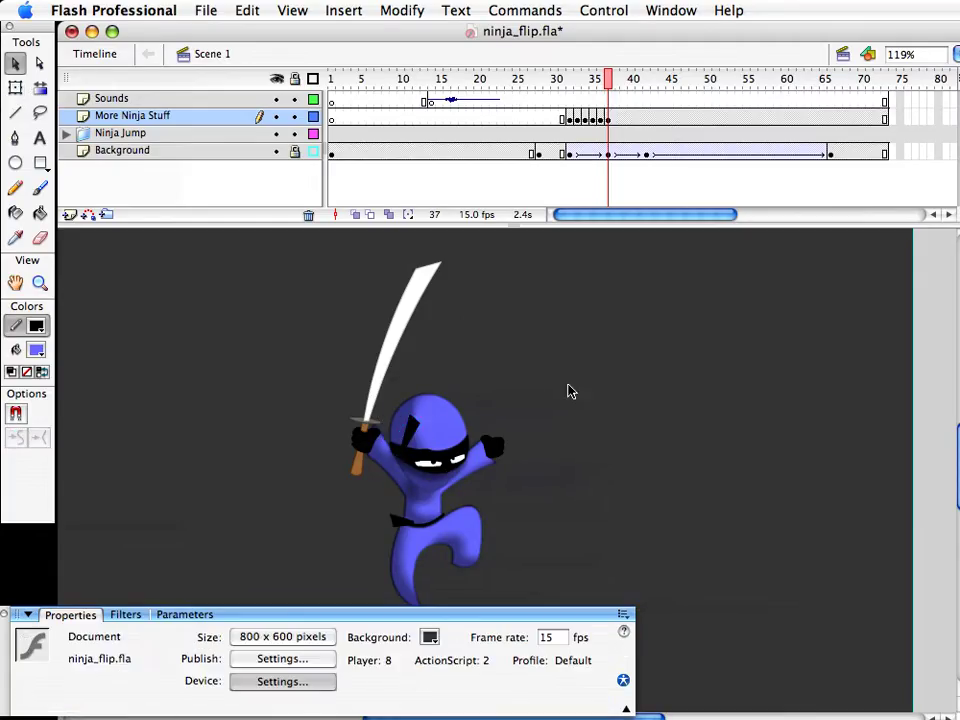
Check the falling motion across frames 32 to 37 and copy those frames from the More Ninja Stuff layer
left_click(608, 82)
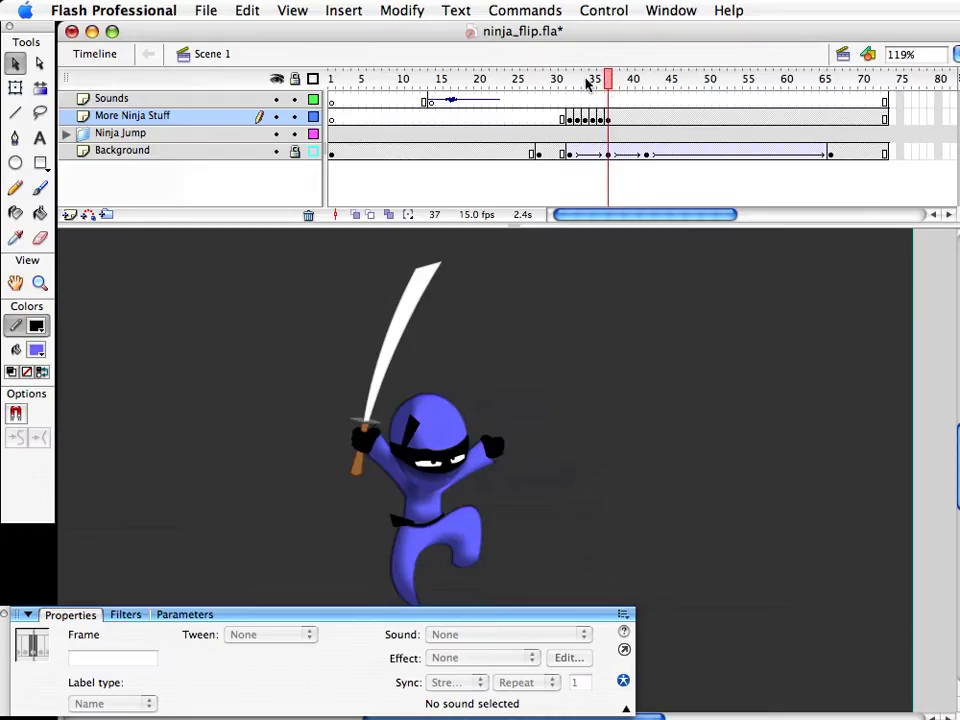
left_click(575, 84)
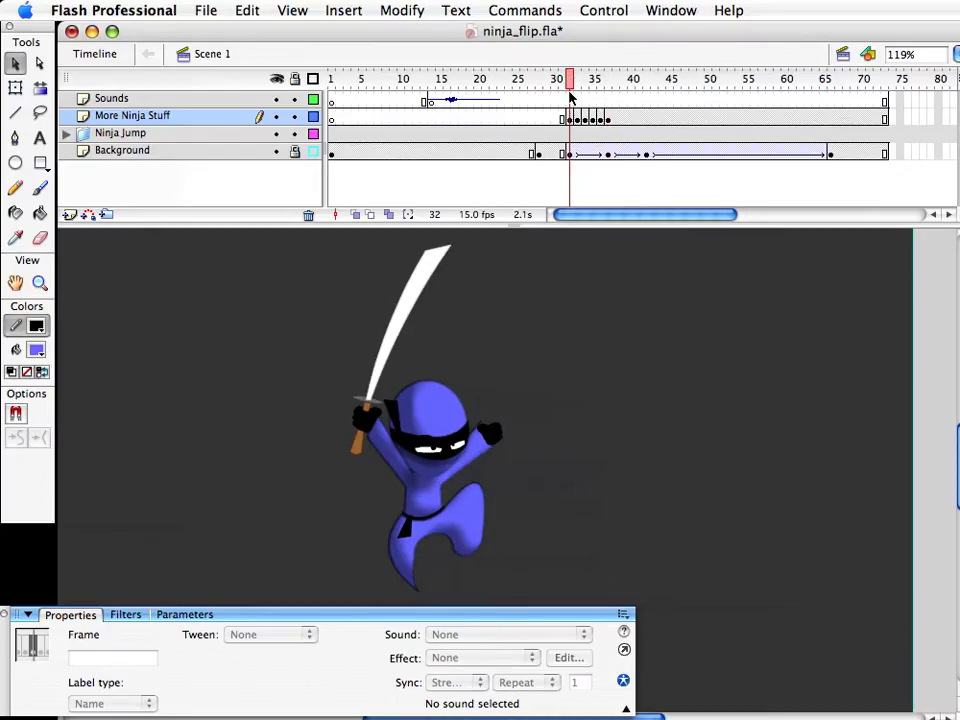
left_click_drag(570, 82, 609, 82)
left_click(572, 81)
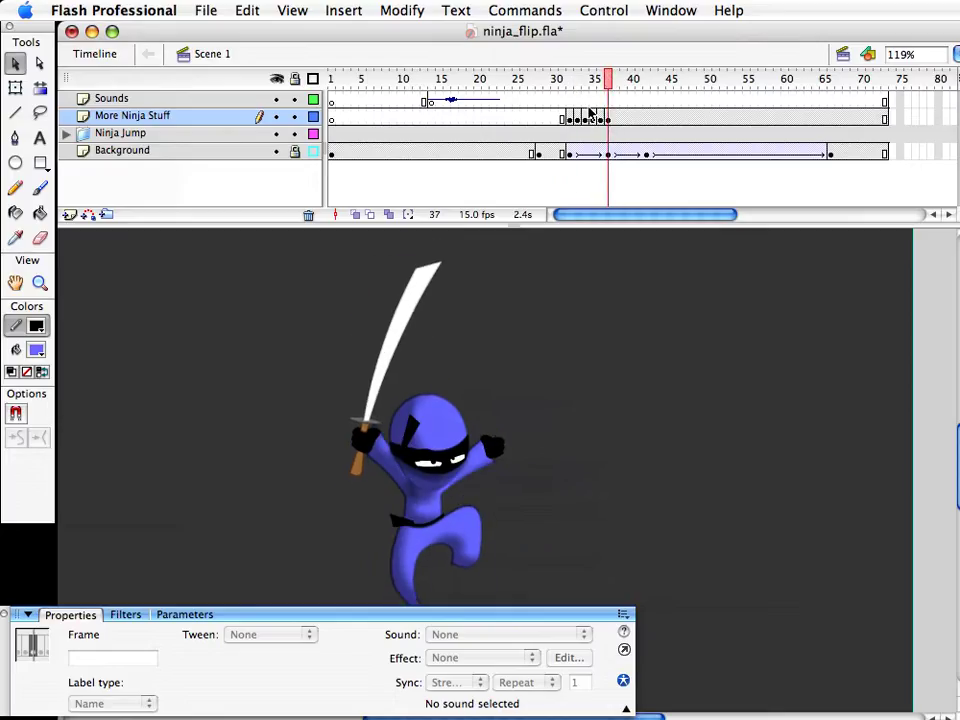
left_click_drag(572, 120, 607, 122)
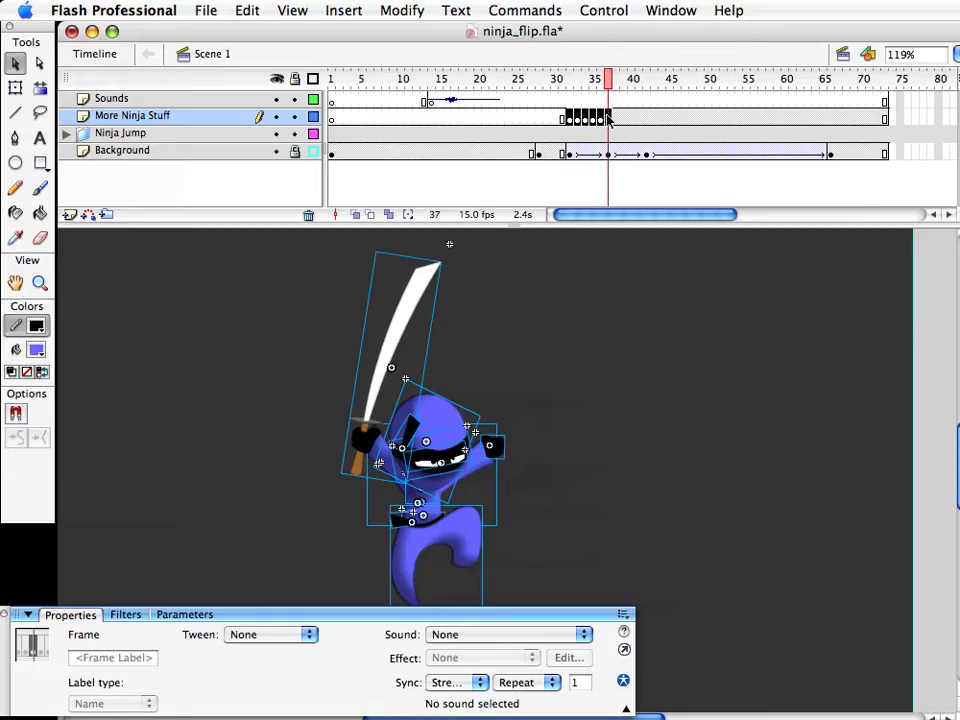
right_click(607, 121)
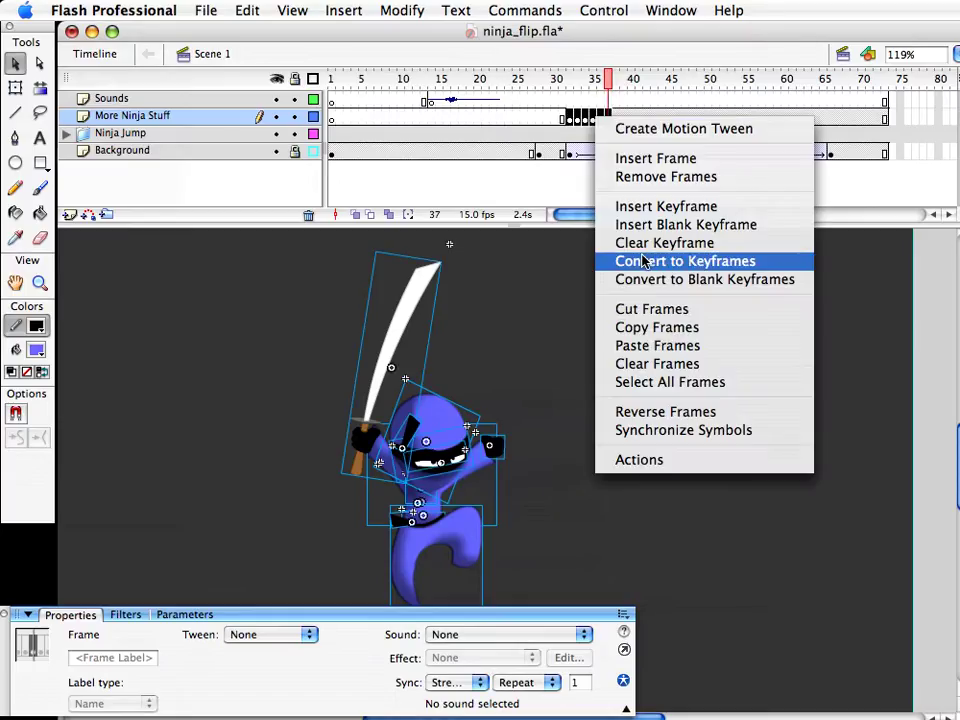
left_click(655, 329)
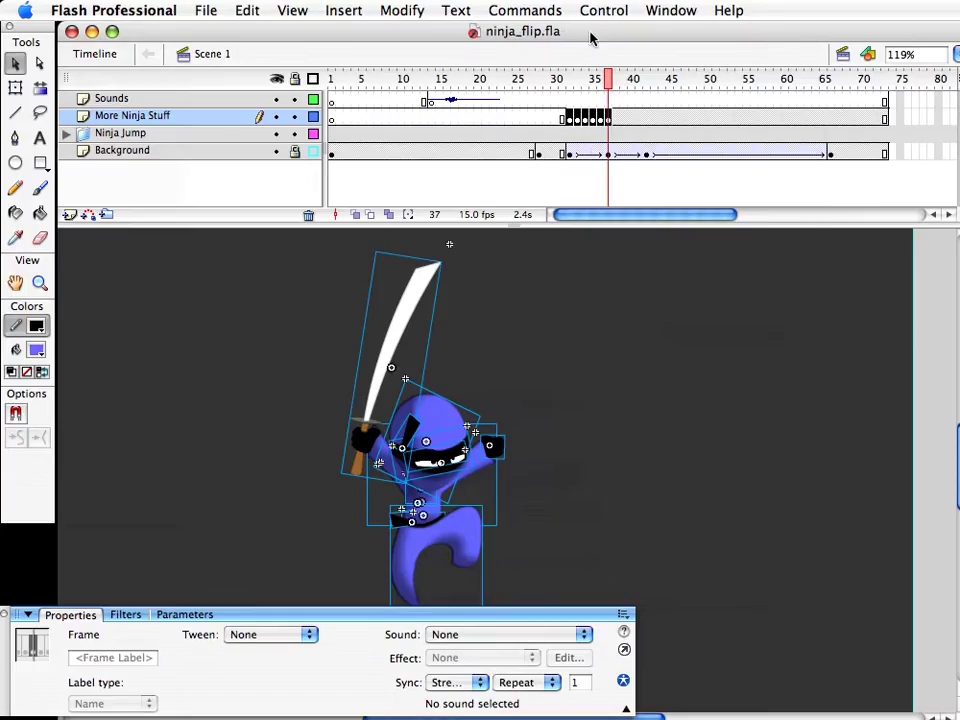
Create a new graphic symbol named ninja_falling_loop
left_click(321, 6)
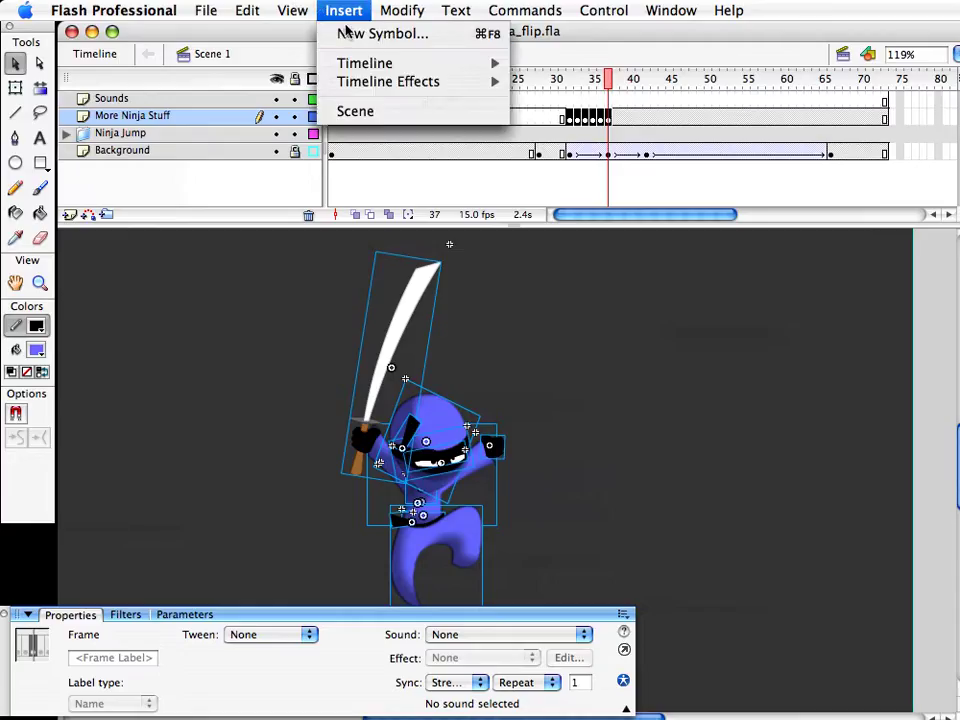
left_click(347, 33)
left_click_drag(778, 332, 459, 296)
left_click(430, 397)
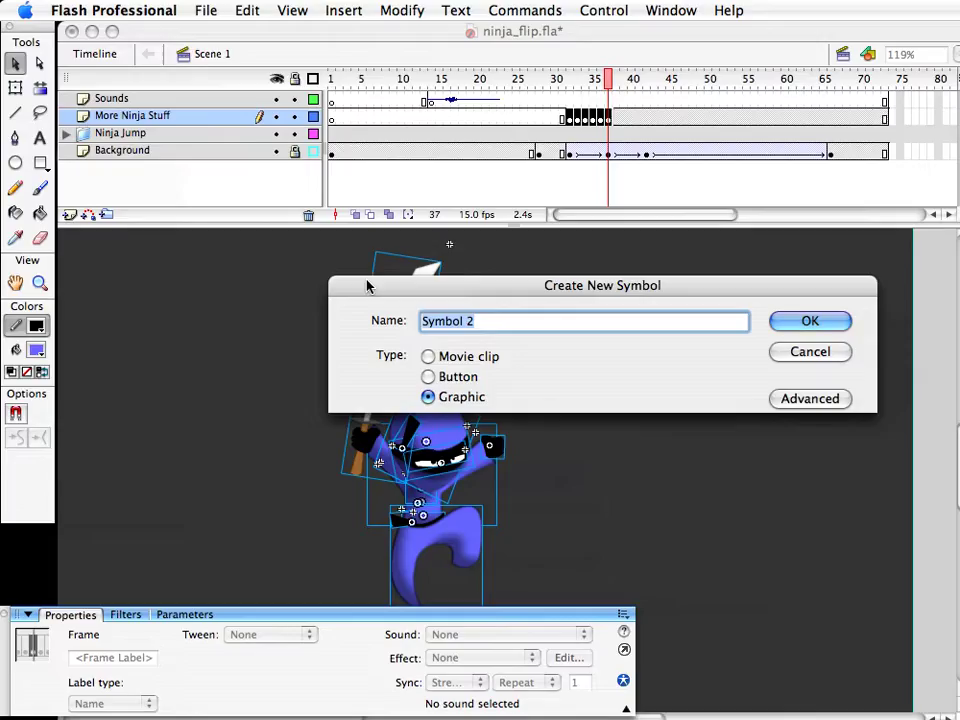
type("nin")
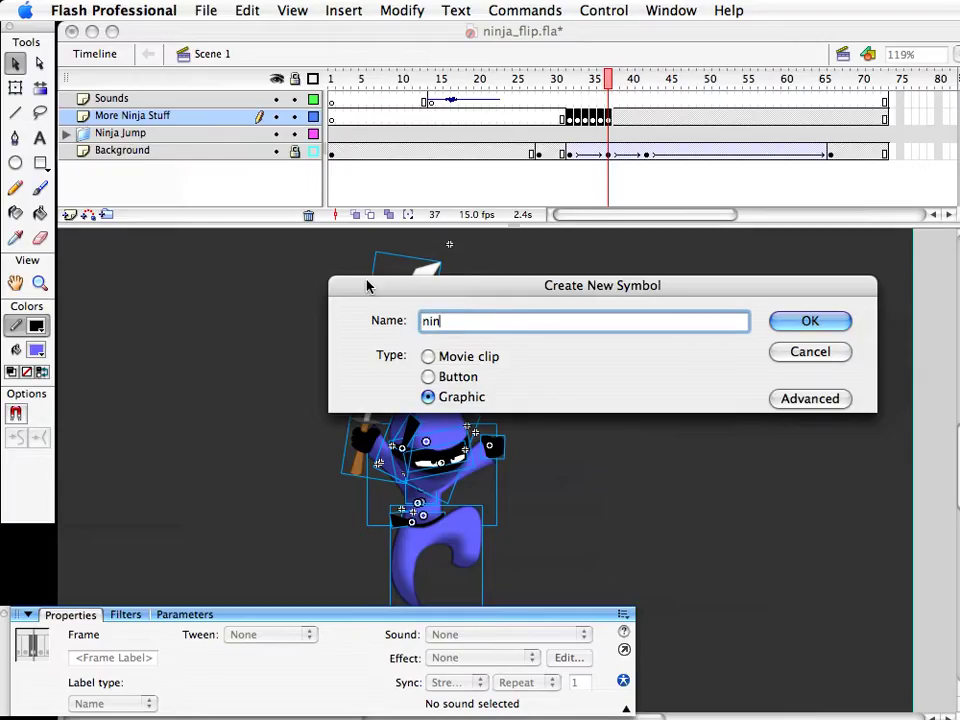
type("ja_falling_loop")
key("Return")
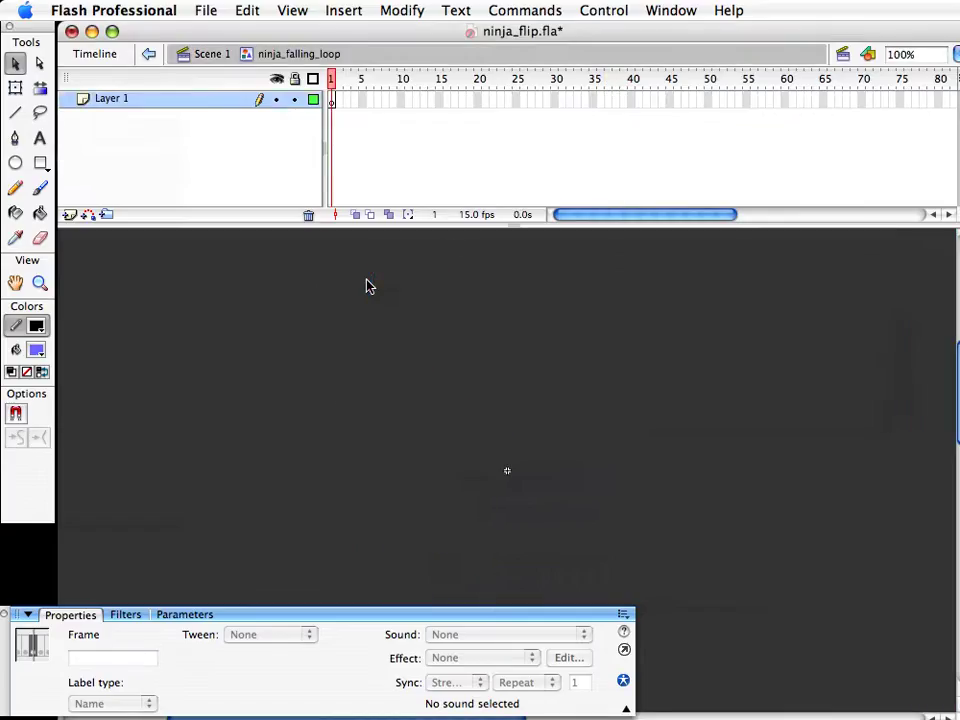
Paste the copied ninja frames into the symbol starting at frame 1, and shorten the timeline area to enlarge the stage
right_click(332, 100)
left_click(443, 327)
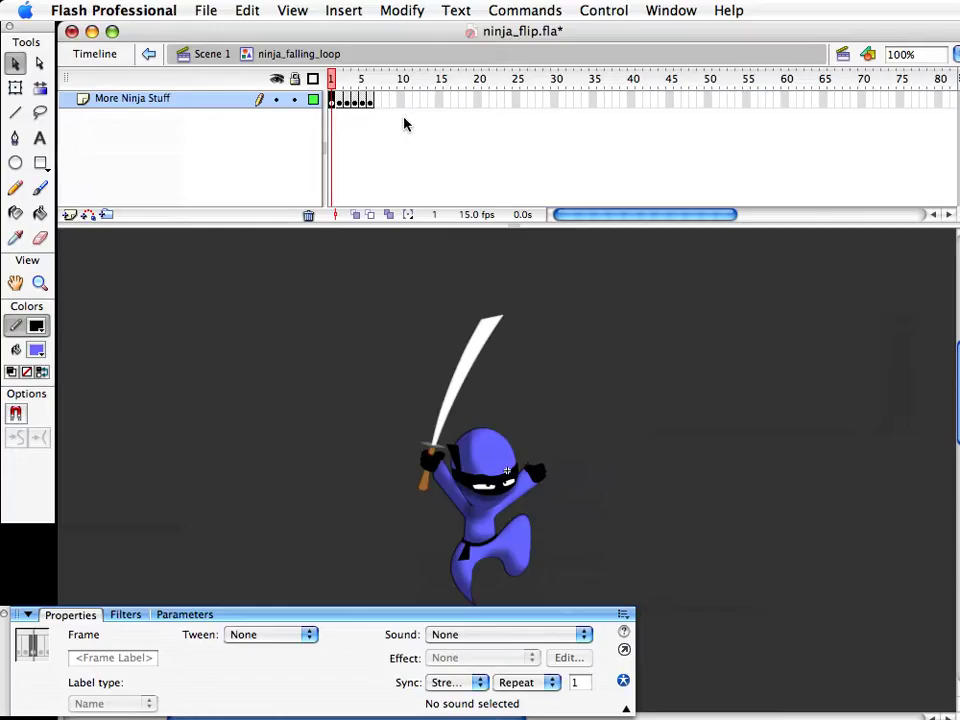
left_click(688, 397)
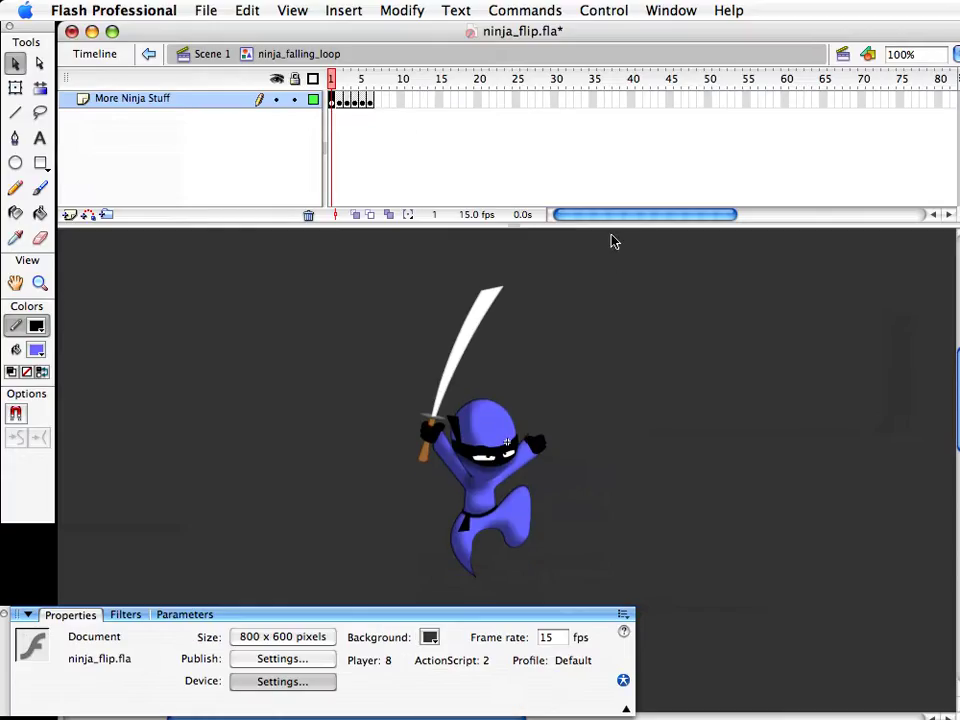
left_click_drag(607, 229, 610, 199)
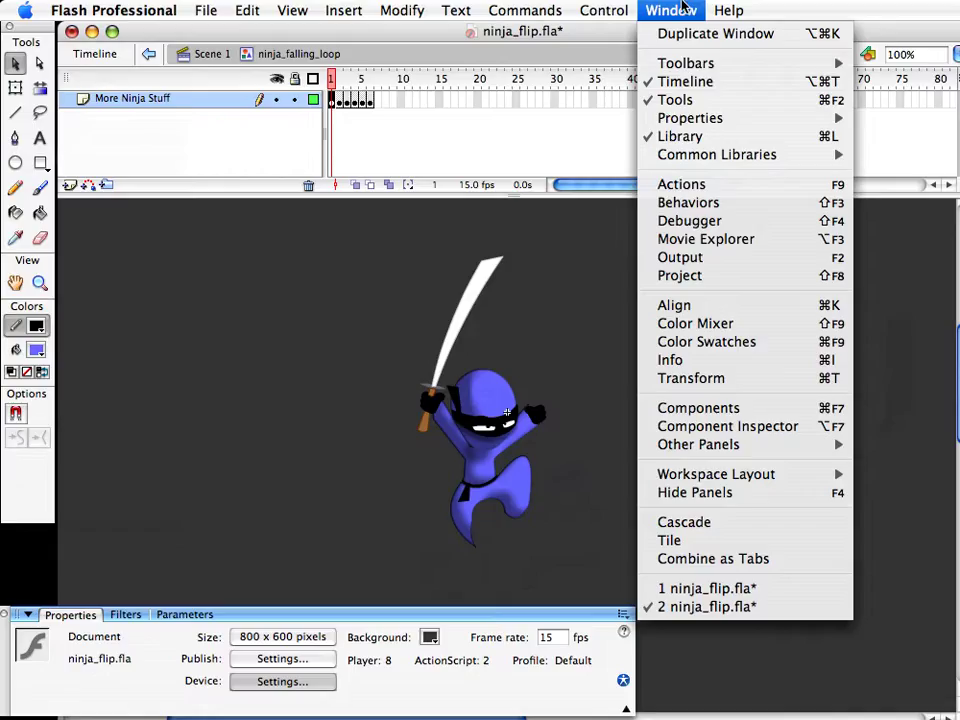
Set the document frame rate to 3 fps and play the ninja_falling_loop timeline to check its motion
mouse_move(615, 10)
left_click(640, 280)
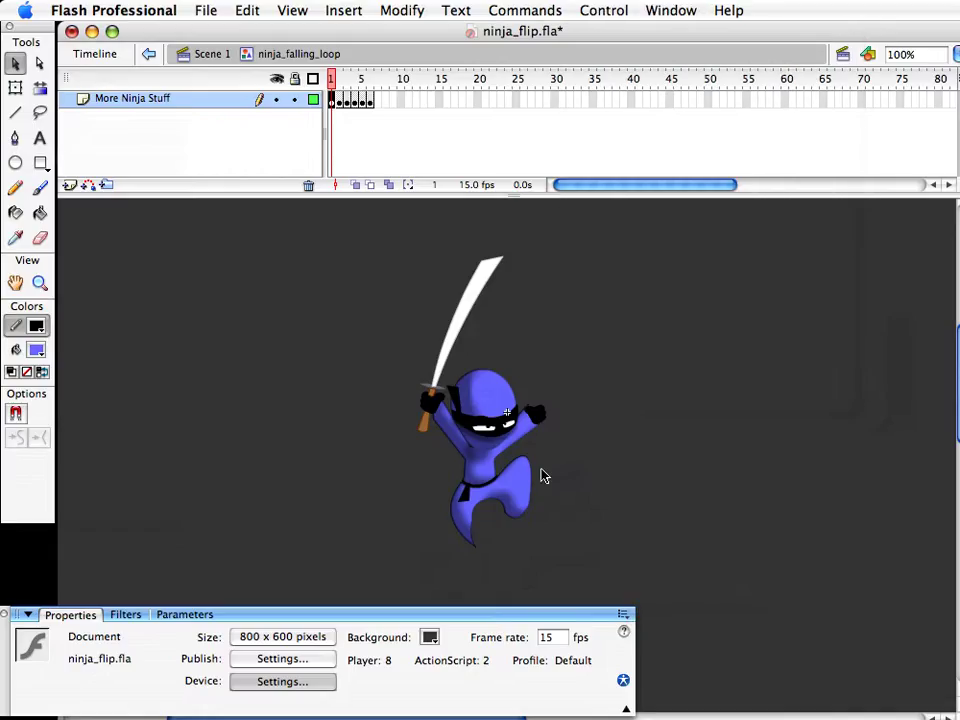
double_click(552, 637)
type("3")
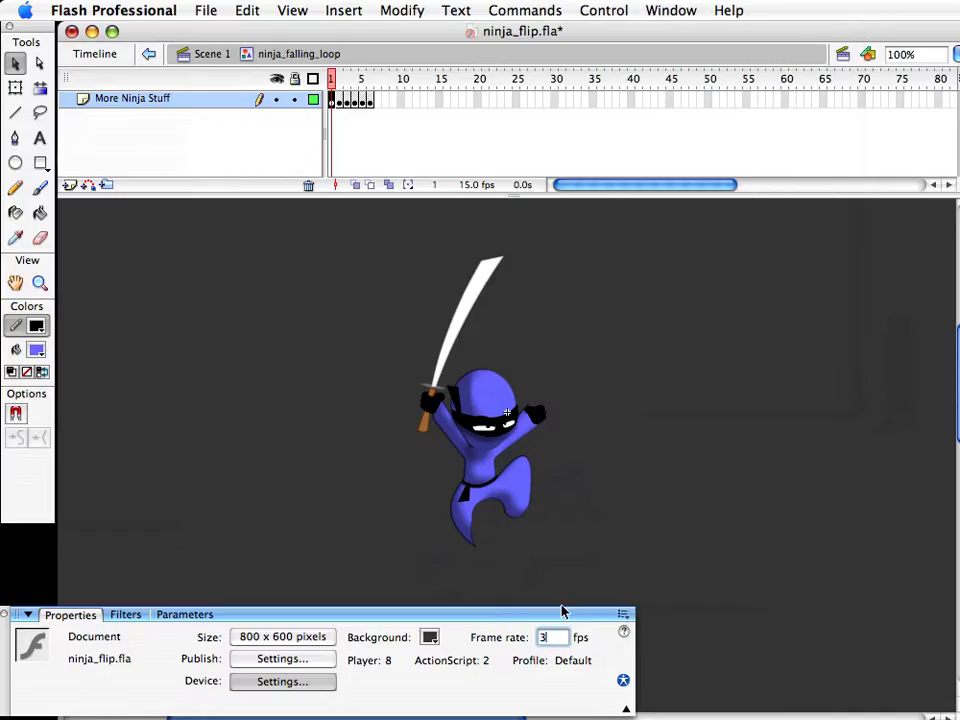
key("Return")
key("Return")
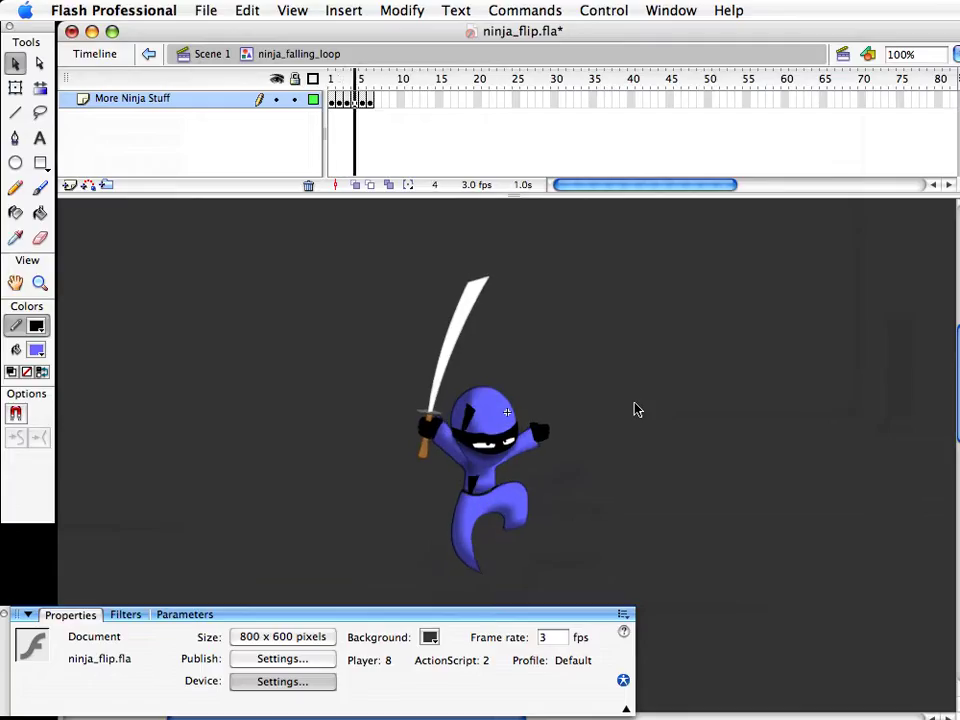
key("Return")
left_click(342, 336)
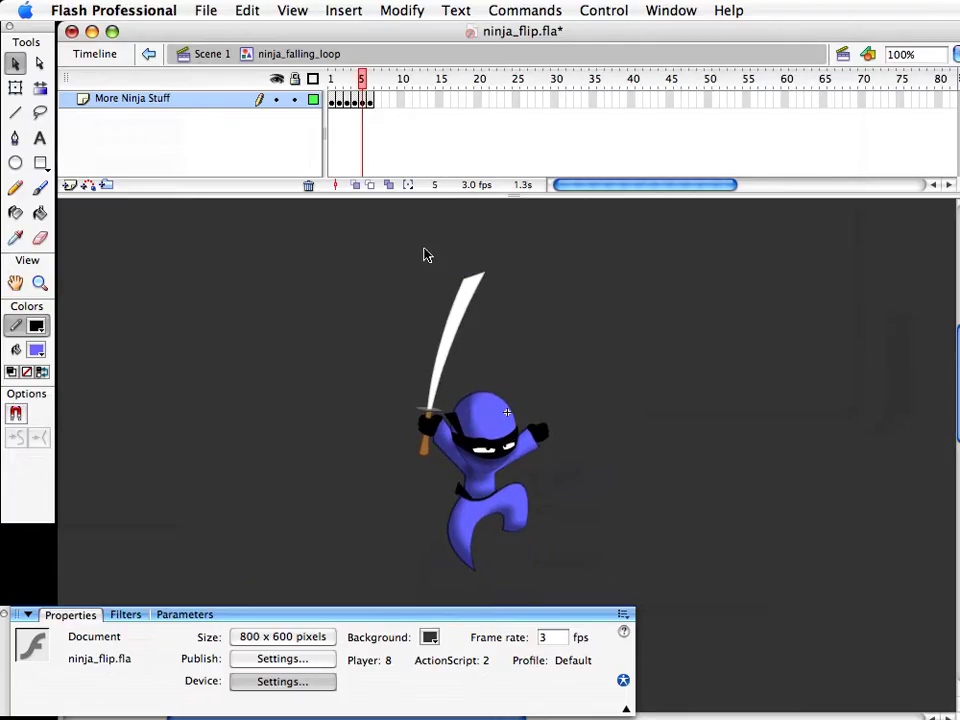
Save the file and return to Scene 1 to review frames 32 to 37 at 100% zoom
key("super+s")
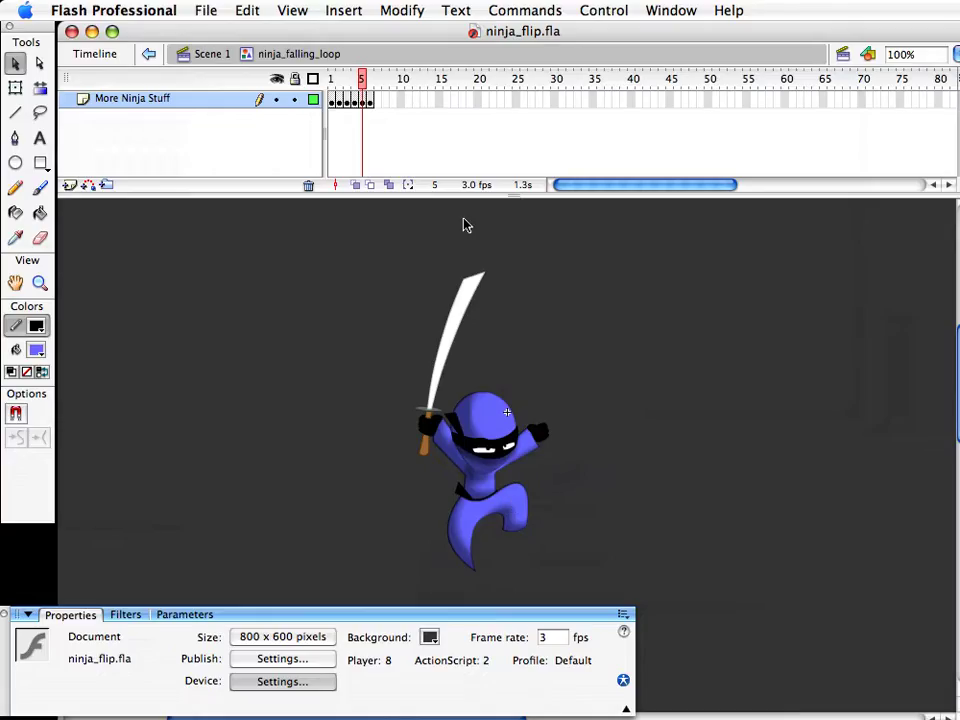
left_click(214, 57)
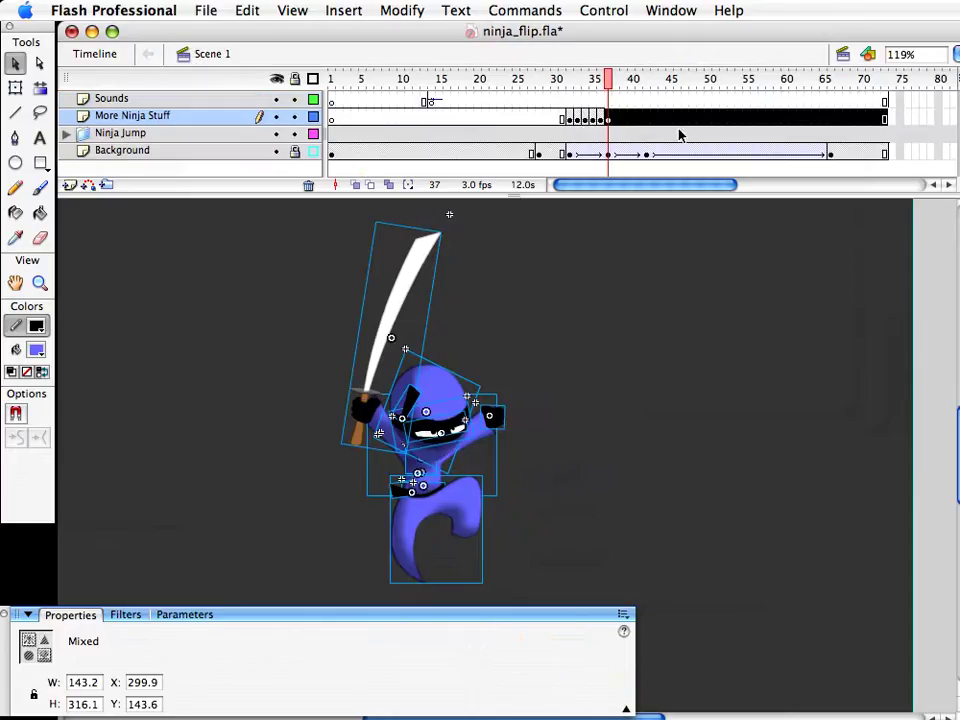
left_click_drag(570, 119, 609, 121)
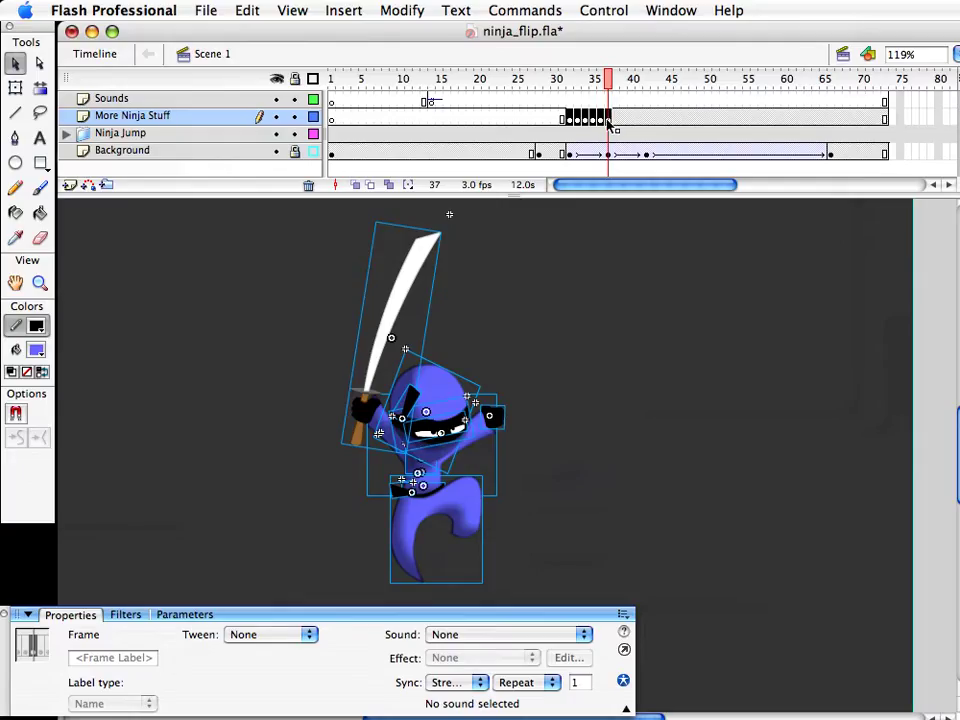
right_click(608, 121)
left_click(692, 261)
double_click(924, 57)
type("100")
key("Return")
left_click(797, 557)
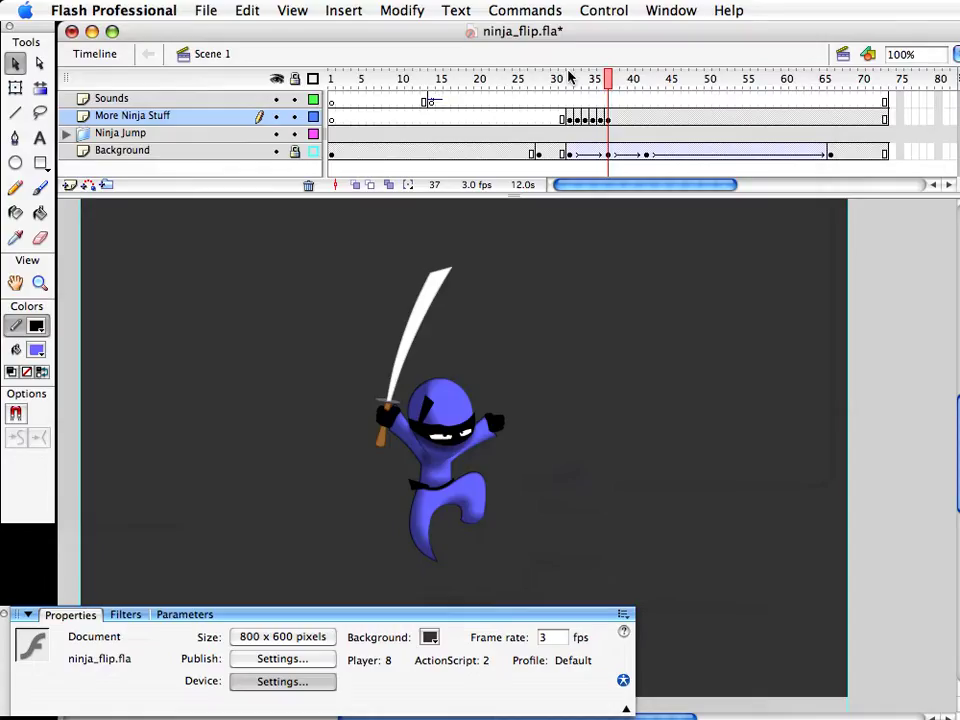
left_click_drag(568, 78, 608, 86)
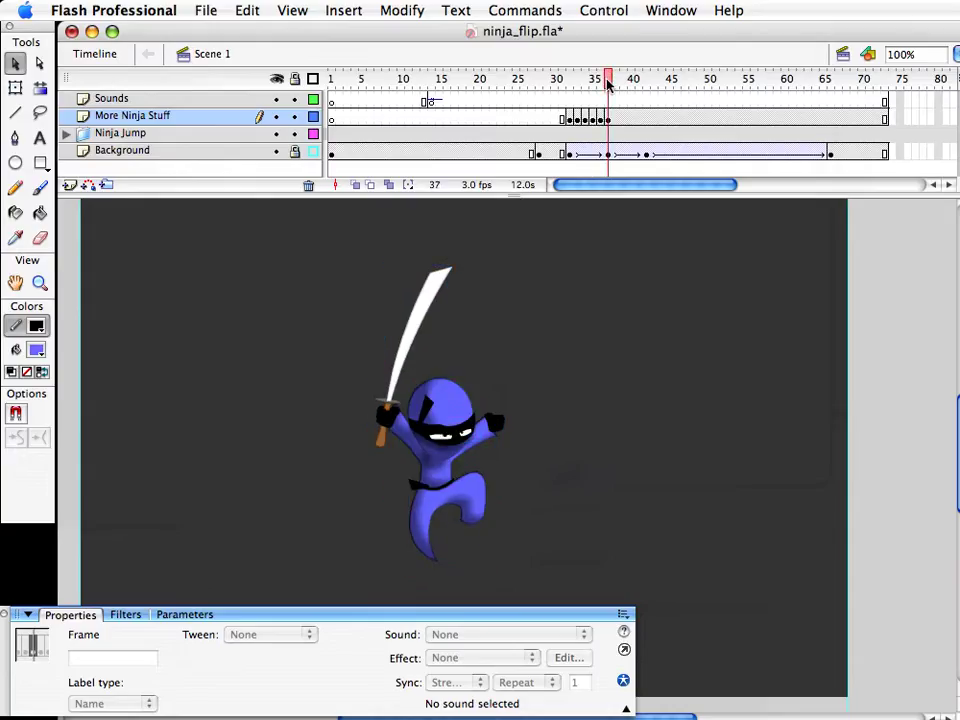
Add a new layer above More Ninja Stuff and place an instance of ninja_falling_loop from the library on it
left_click(130, 118)
left_click(69, 185)
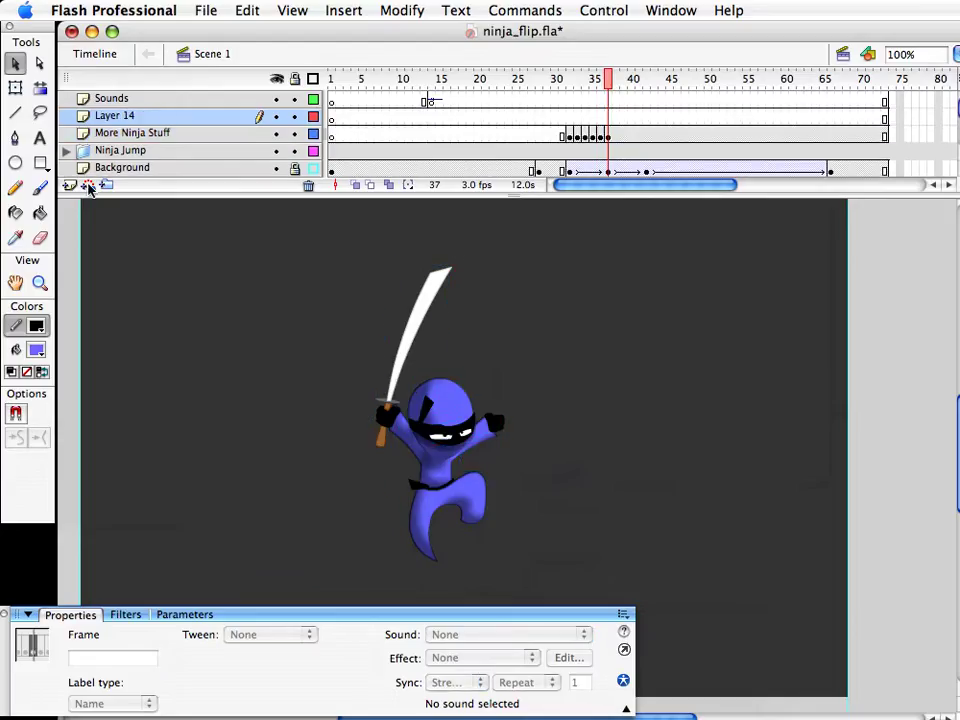
key("super+l")
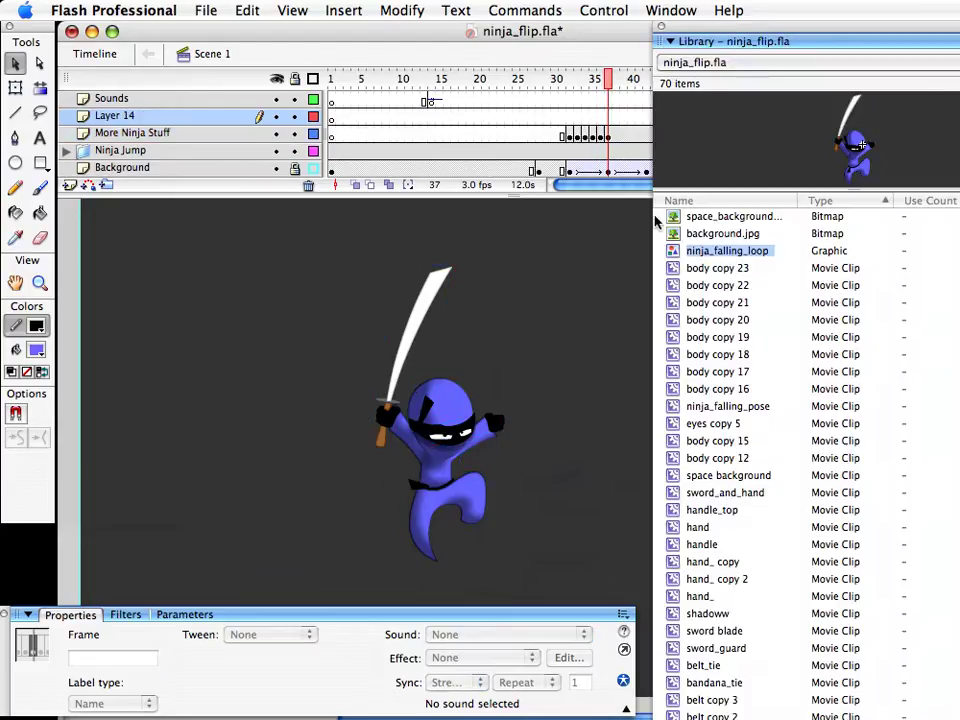
left_click_drag(680, 252, 268, 348)
key("super+l")
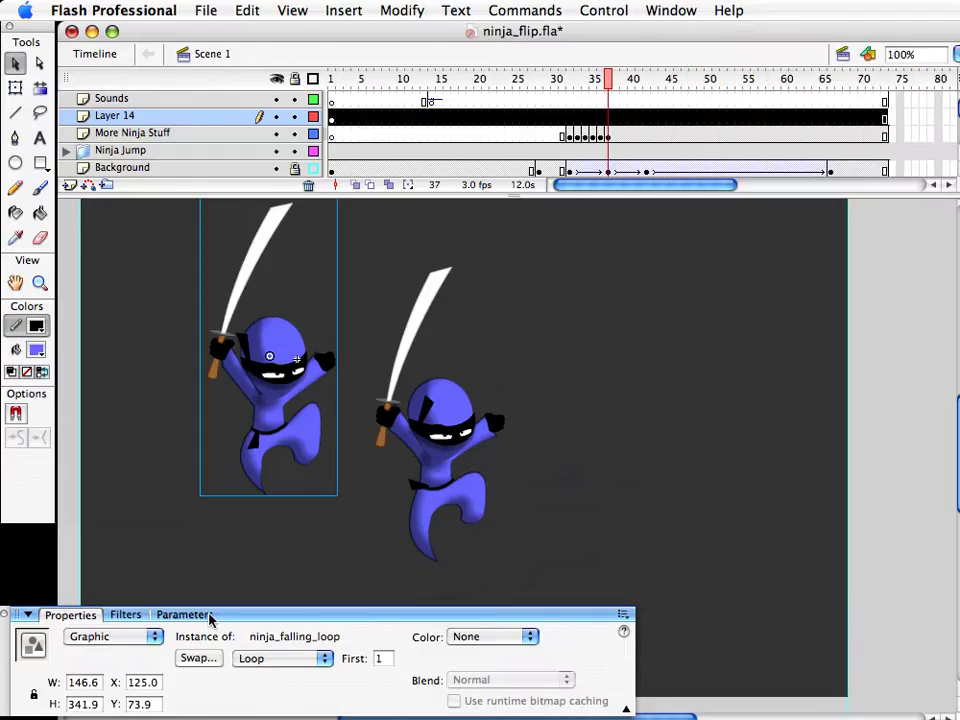
Move the new layer's keyframe to frame 32 and align the loop instance exactly over the existing ninja
left_click(333, 117)
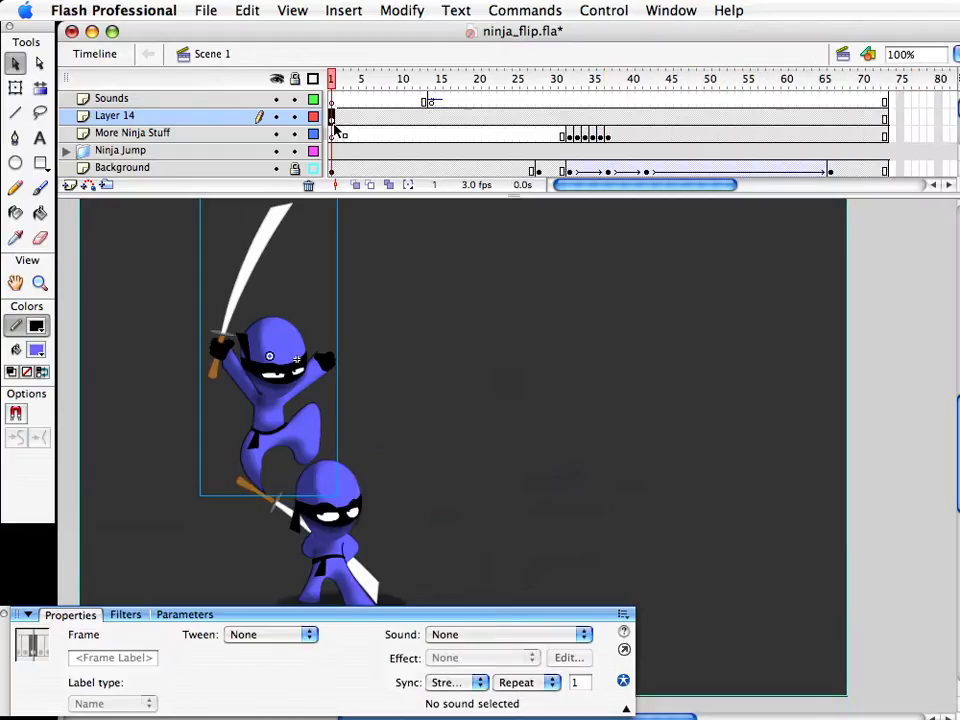
left_click(570, 117)
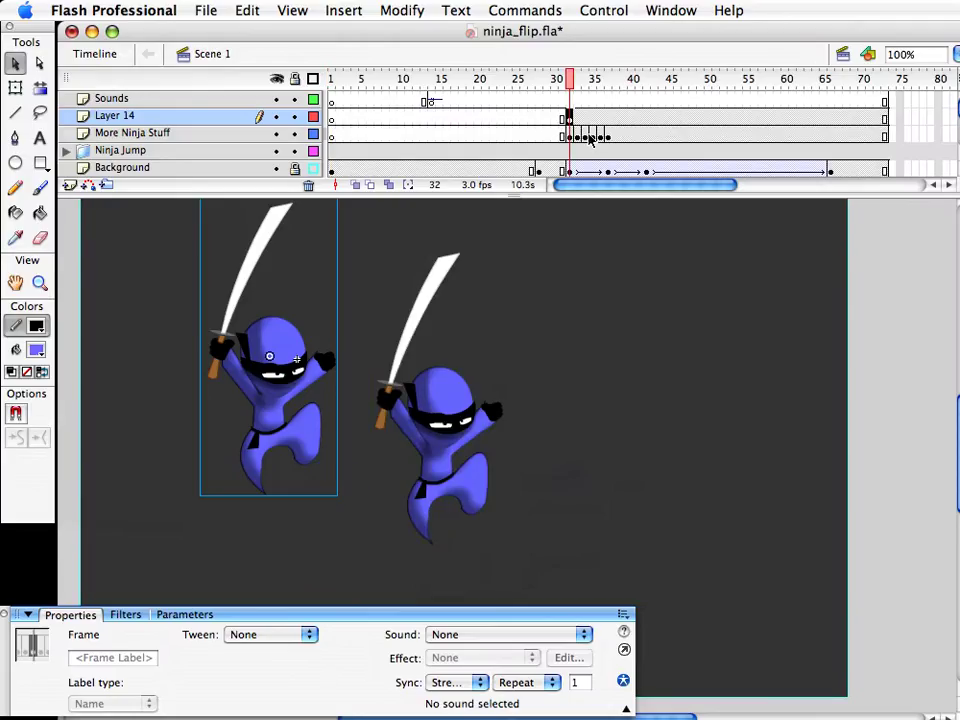
left_click_drag(278, 355, 445, 399)
key("Up")
key("Right")
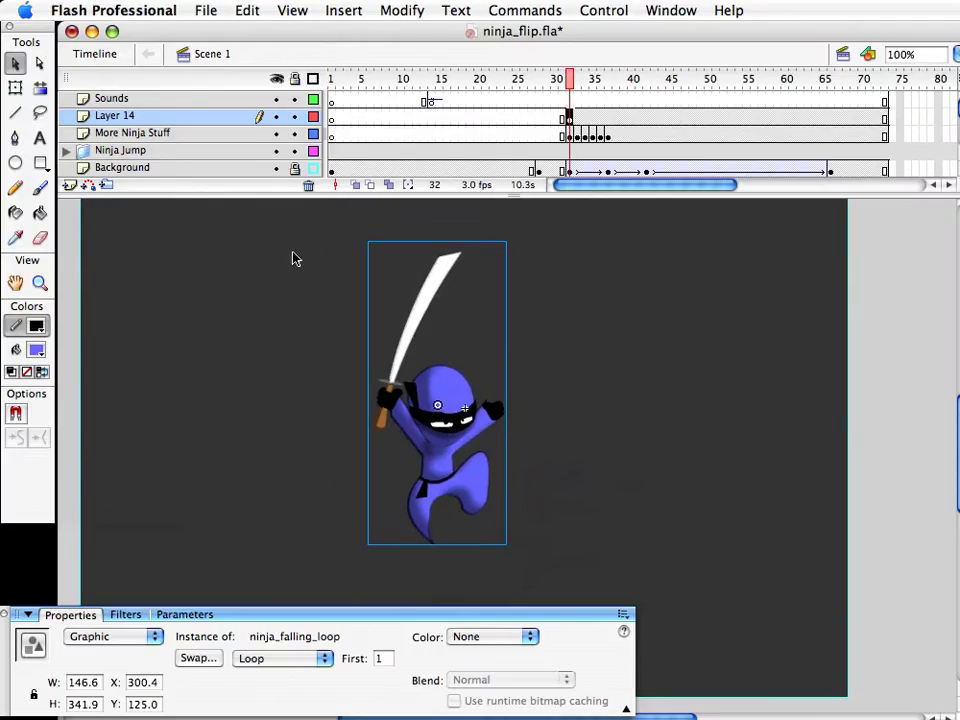
Delete the More Ninja Stuff layer and preview the looping ninja on Layer 14 from frame 32 onward
left_click(170, 133)
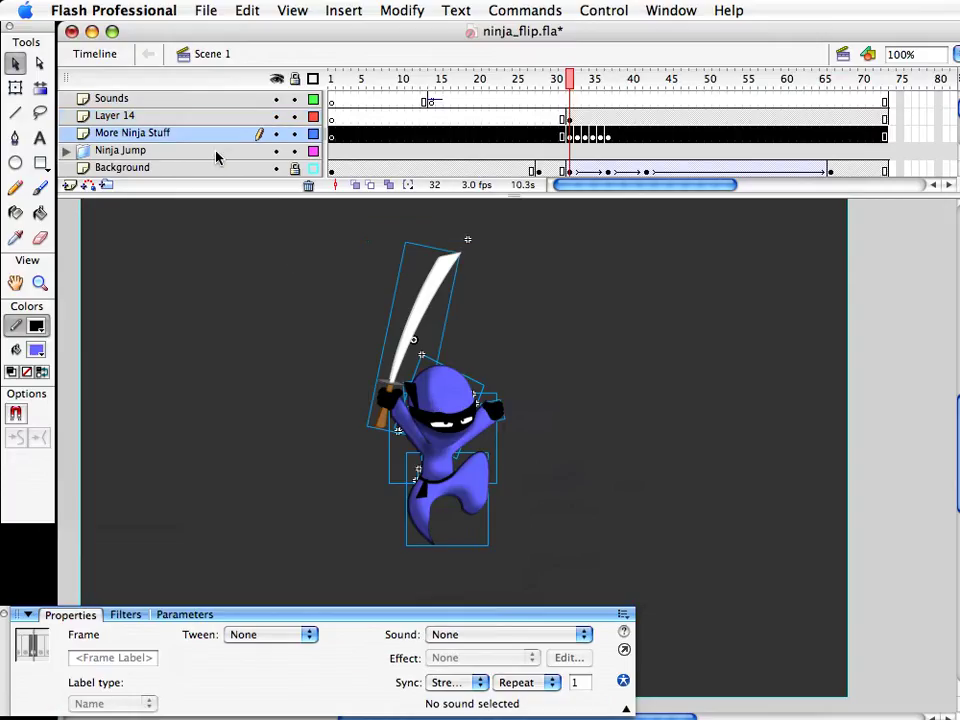
left_click(309, 186)
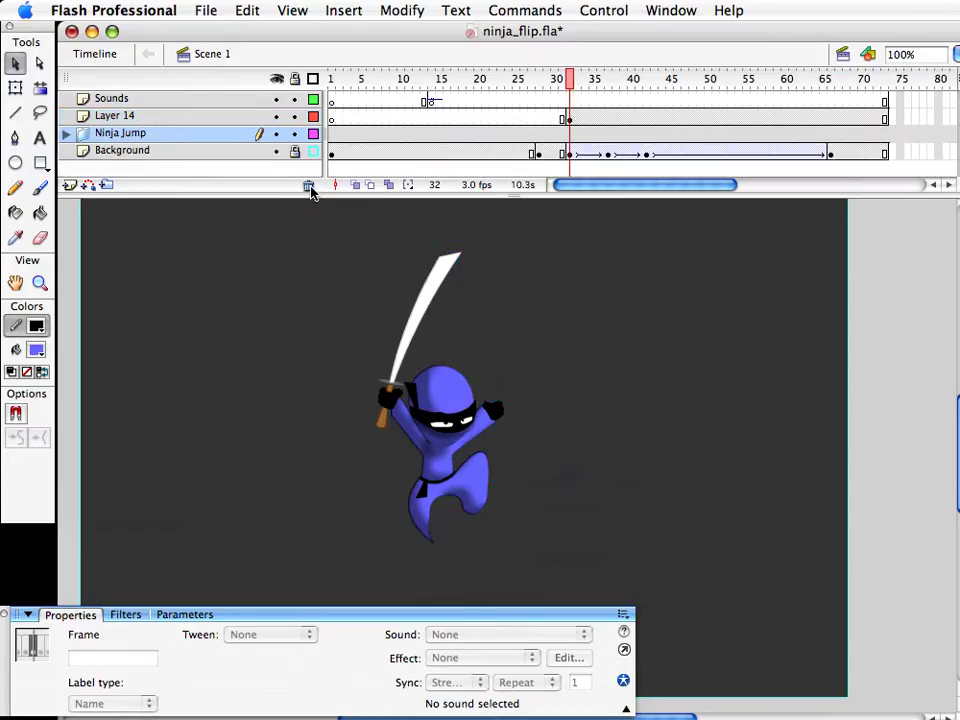
left_click_drag(570, 80, 702, 118)
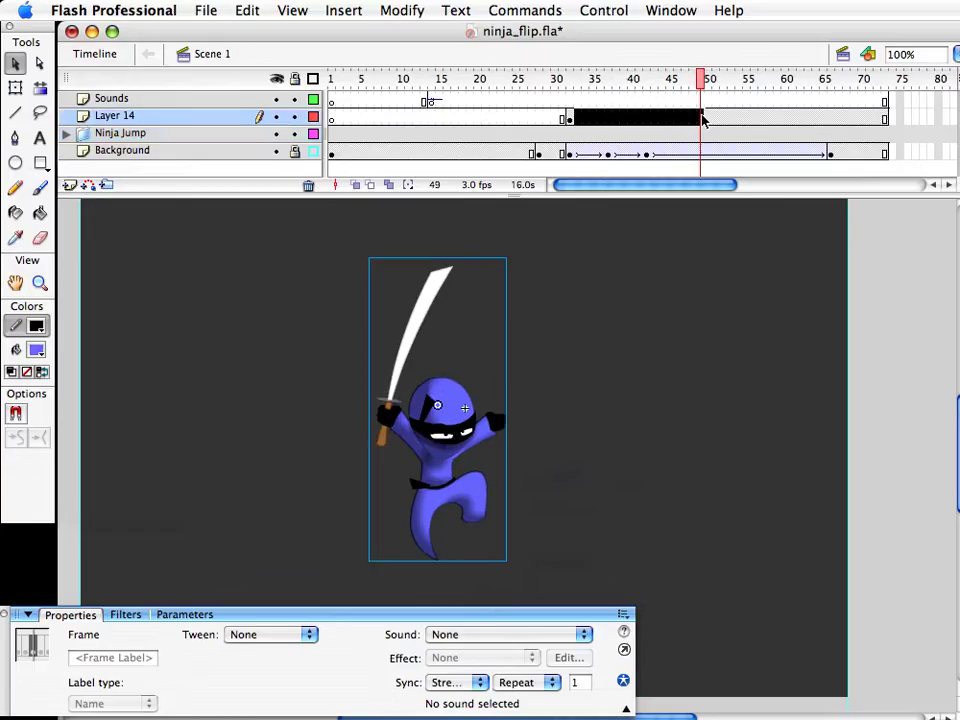
Convert frames 33 to 54 of Layer 14 into keyframes
left_click(578, 81)
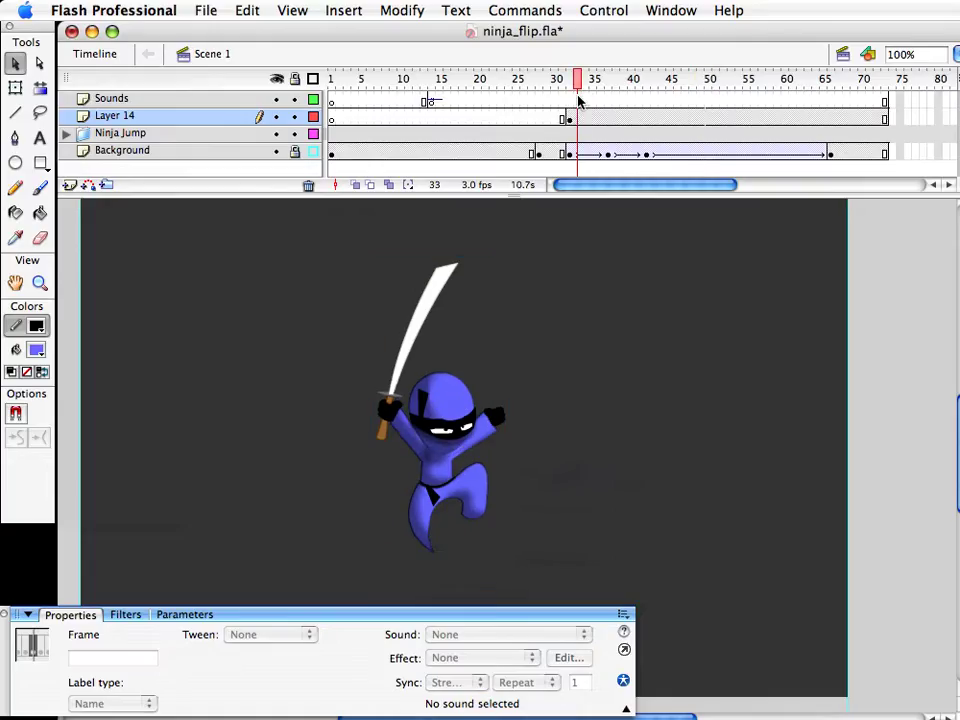
left_click_drag(578, 117, 741, 119)
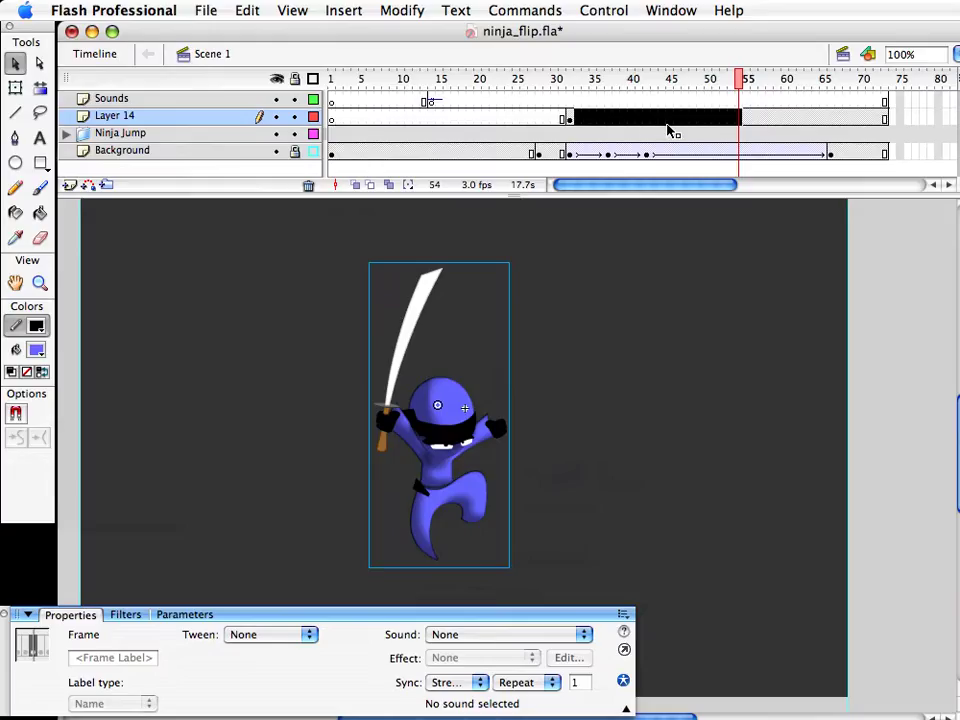
key("F6")
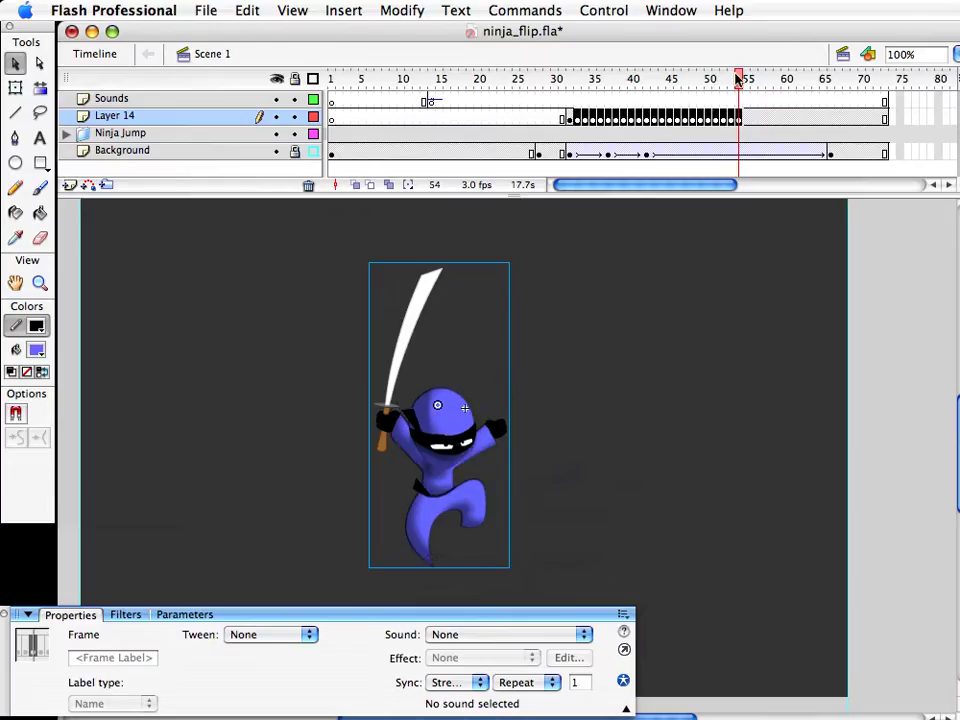
Go back through the new keyframes to frame 32 and select the ninja_falling_loop instance there
left_click(741, 80)
left_click_drag(741, 80, 570, 96)
left_click(450, 457)
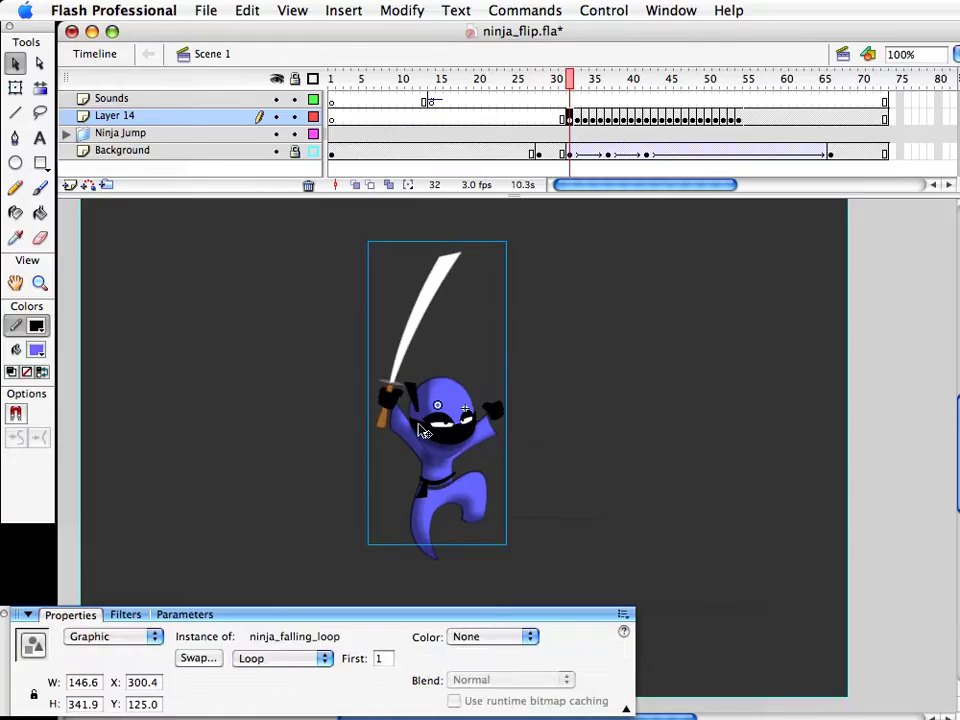
Clear the keyframes in frames 33 to 52 of Layer 14
left_click(531, 480)
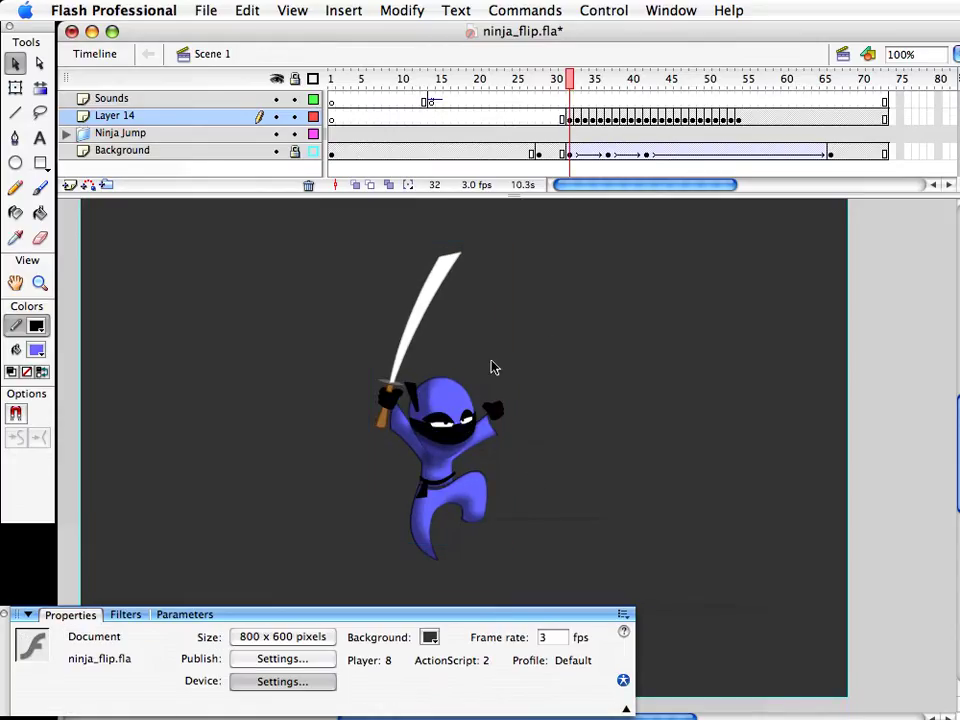
left_click(452, 420)
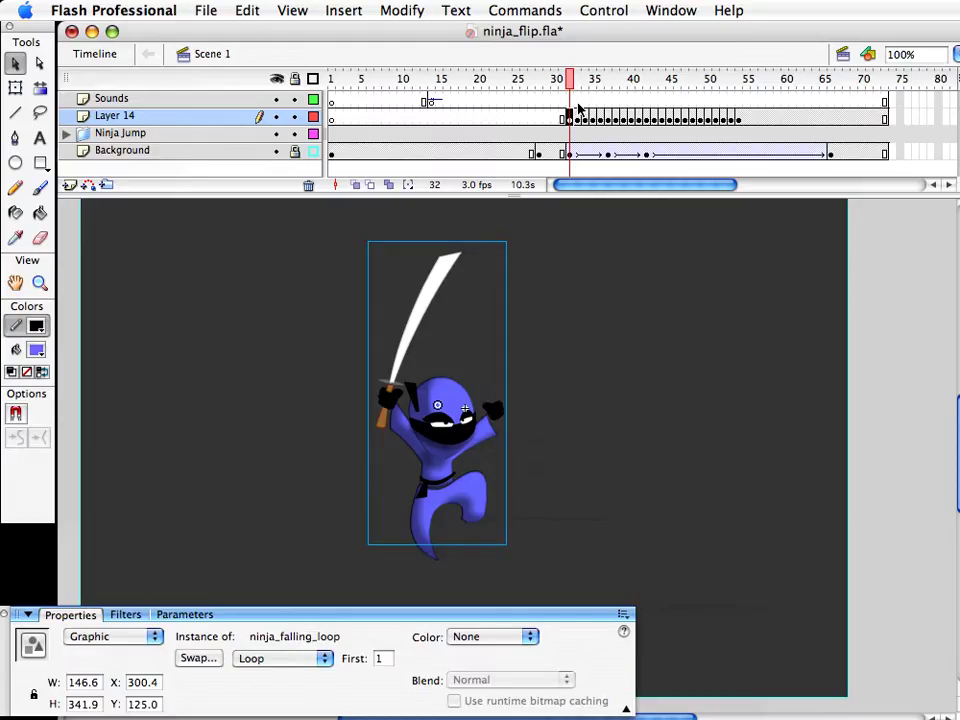
left_click_drag(572, 86, 692, 100)
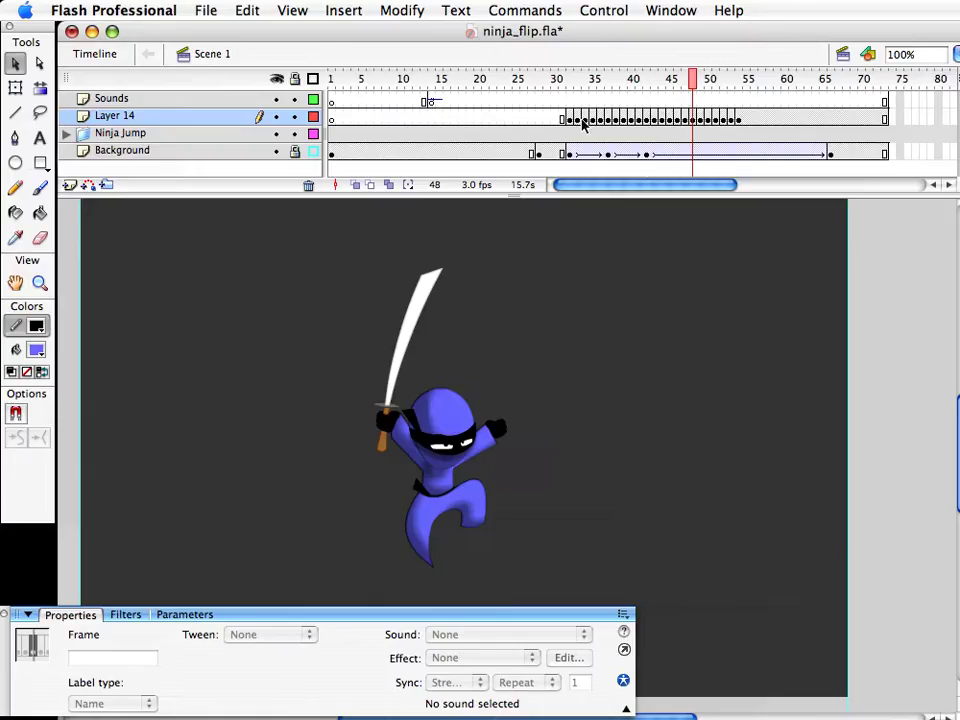
left_click_drag(578, 121, 688, 121)
left_click(564, 80)
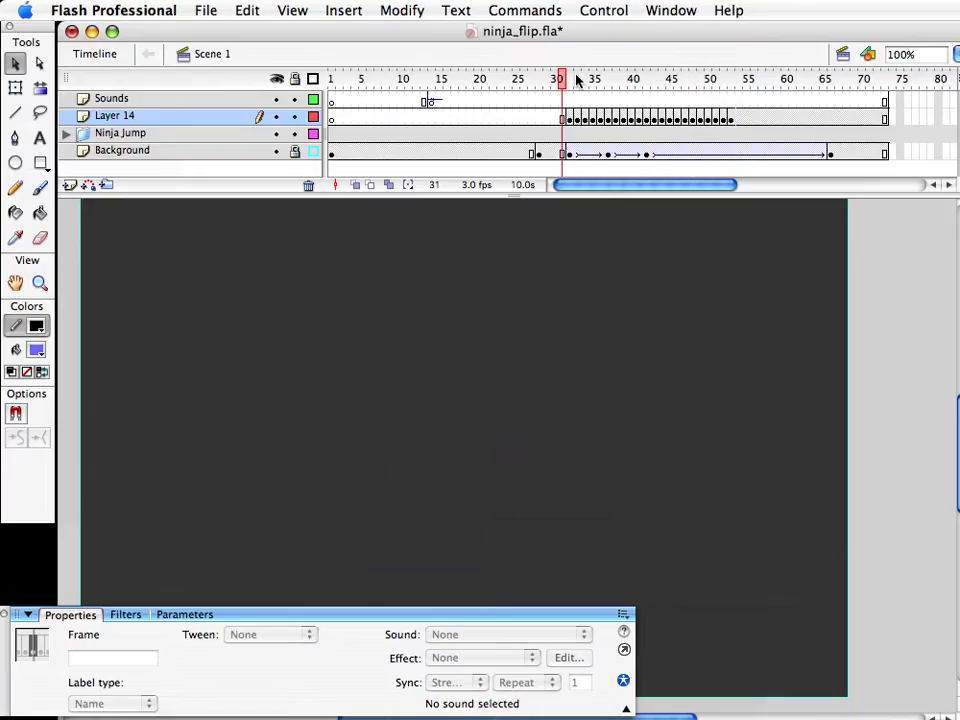
left_click_drag(572, 80, 637, 85)
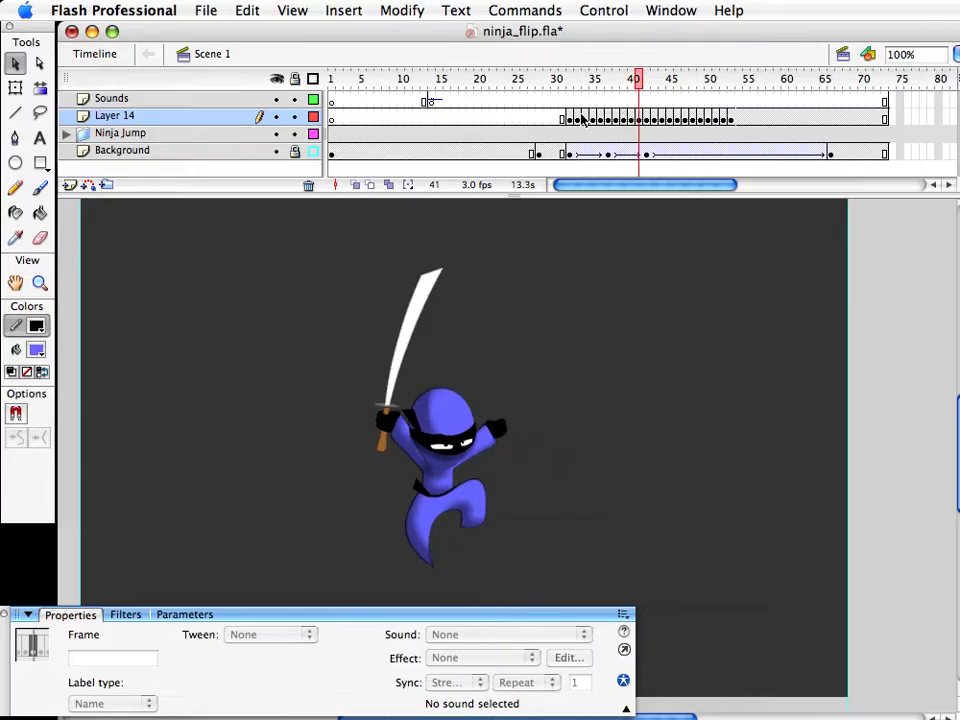
left_click_drag(577, 120, 722, 120)
right_click(722, 118)
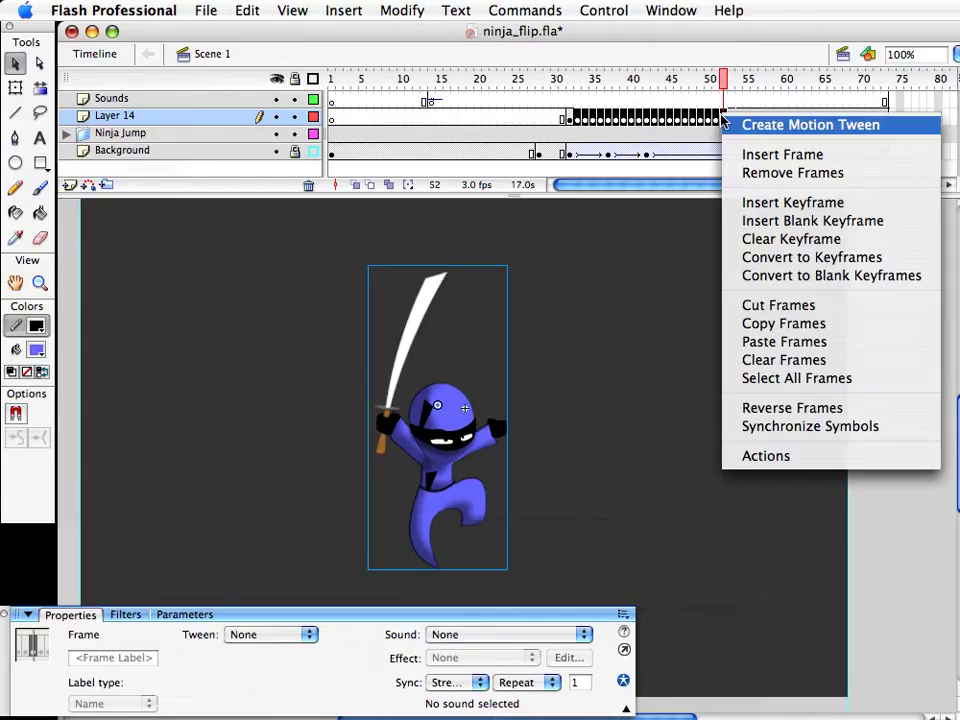
left_click(756, 239)
Move the closing ninja keyframe on Layer 14 to frame 66 and the opening one to frame 42
left_click(601, 118)
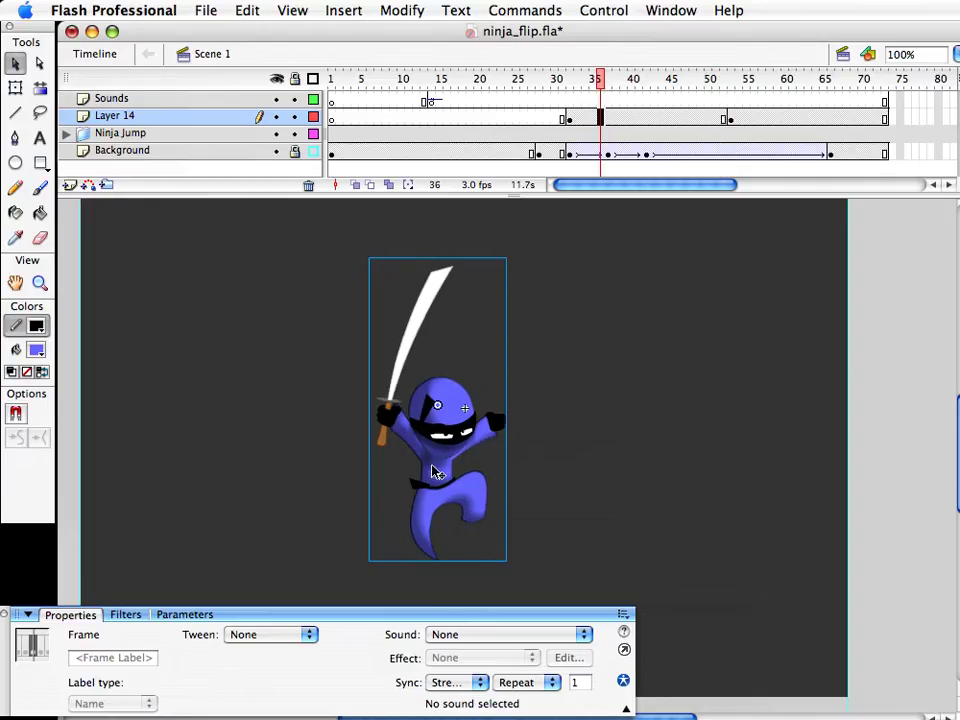
scroll(578, 356, "up", 2)
scroll(578, 354, "down", 1)
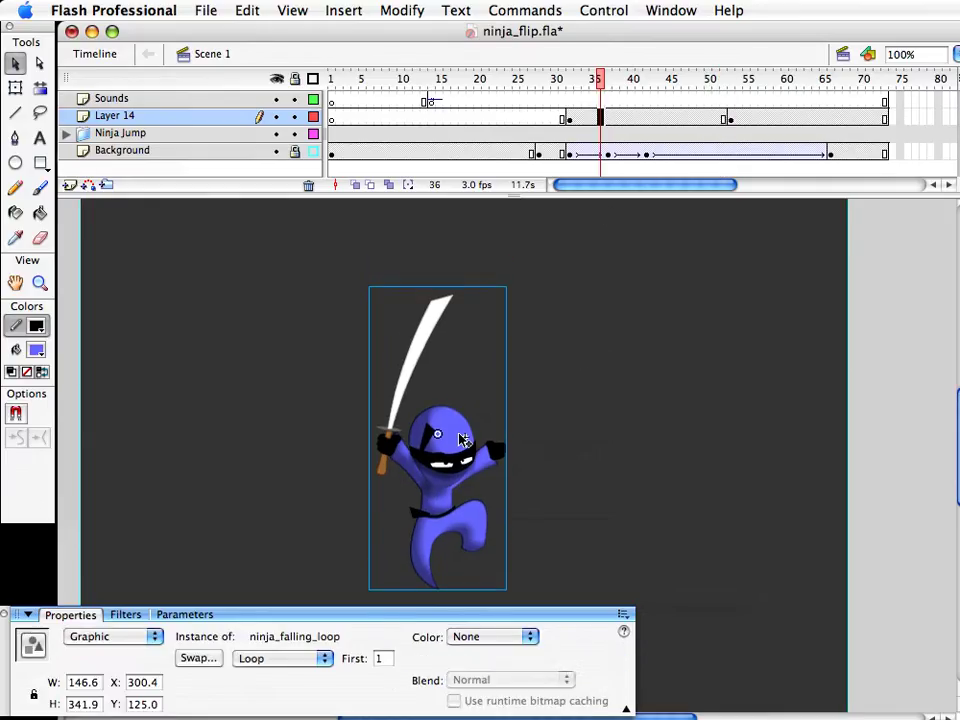
scroll(434, 434, "up", 2)
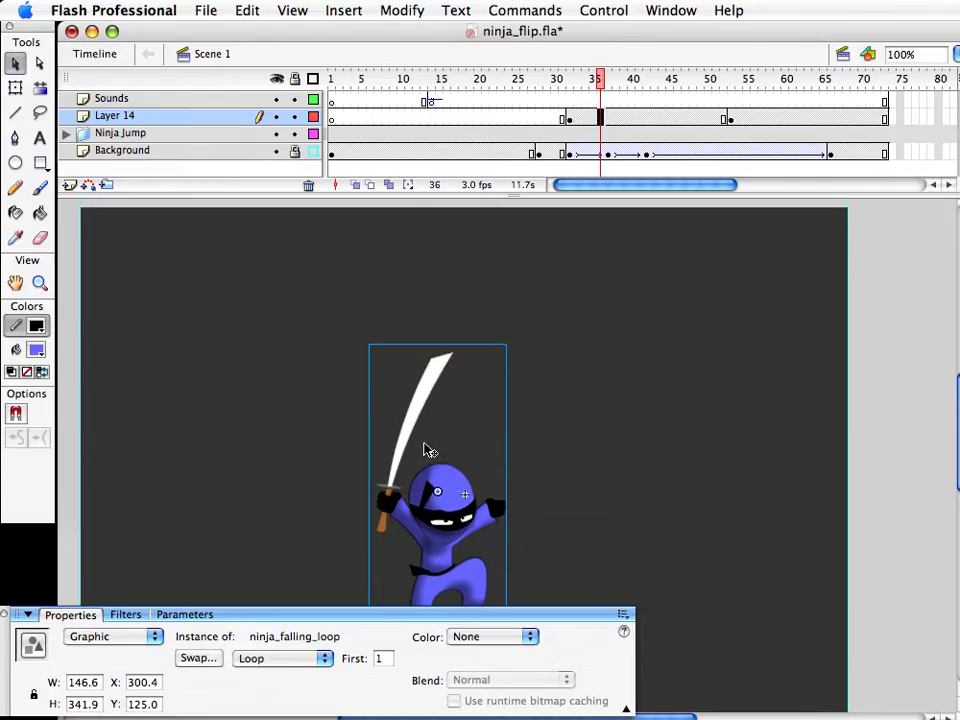
left_click(731, 118)
left_click_drag(840, 120, 829, 120)
left_click(569, 118)
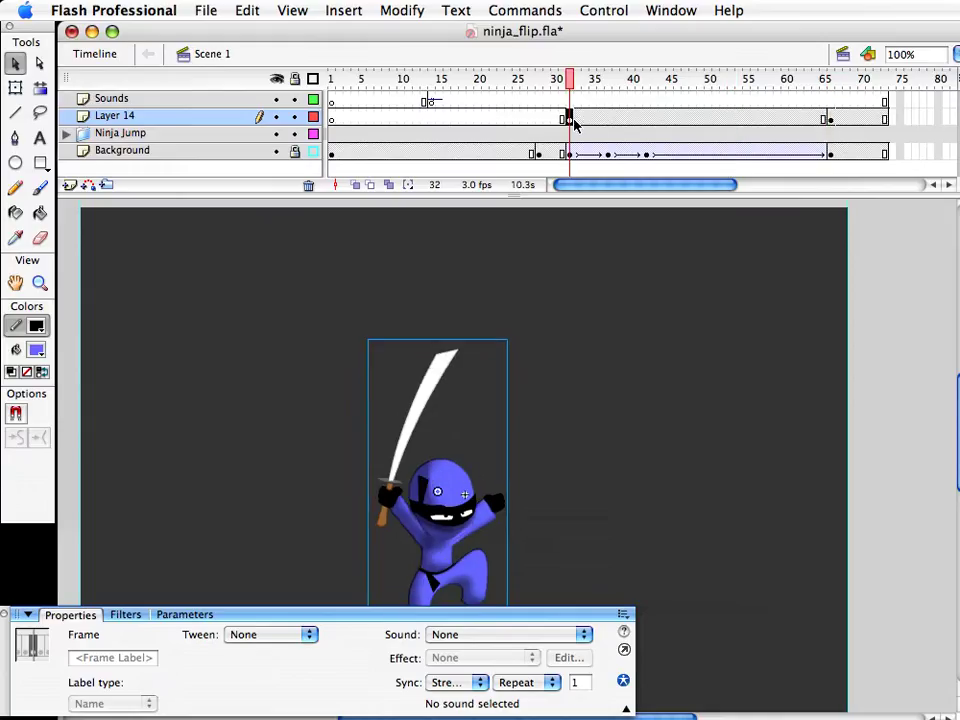
left_click_drag(664, 120, 645, 118)
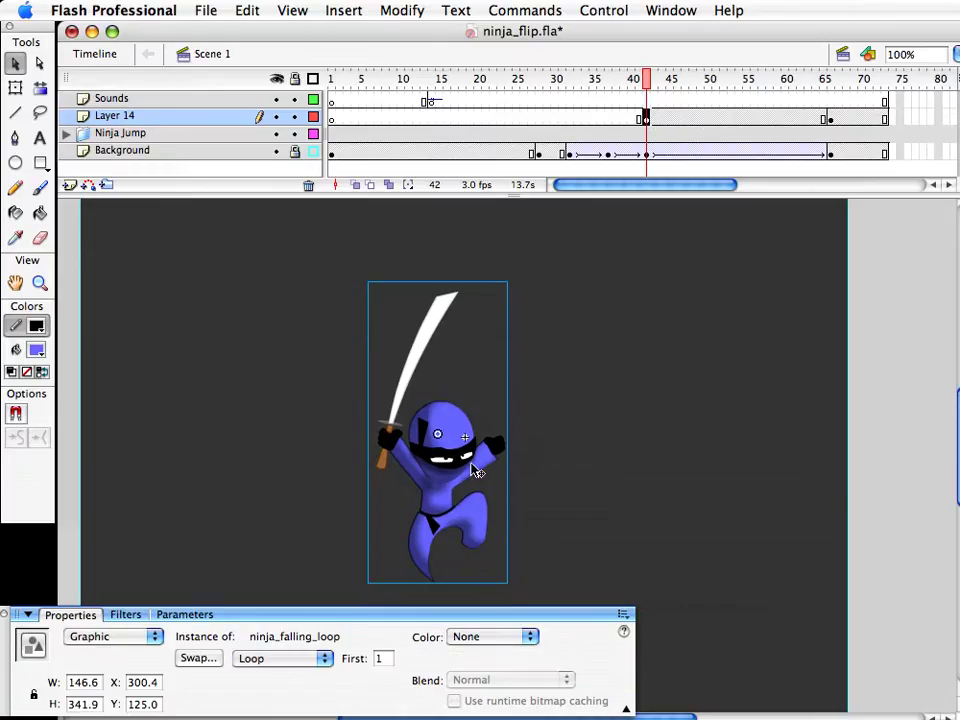
Raise the ninja at frame 42 so its sword extends above the top edge of the stage
scroll(425, 512, "up", 3)
scroll(433, 537, "down", 1)
left_click_drag(455, 512, 497, 326)
Create a motion tween on Layer 14 between frames 42 and 66, adjust its easing and preview the movement
left_click(660, 120)
left_click(660, 118)
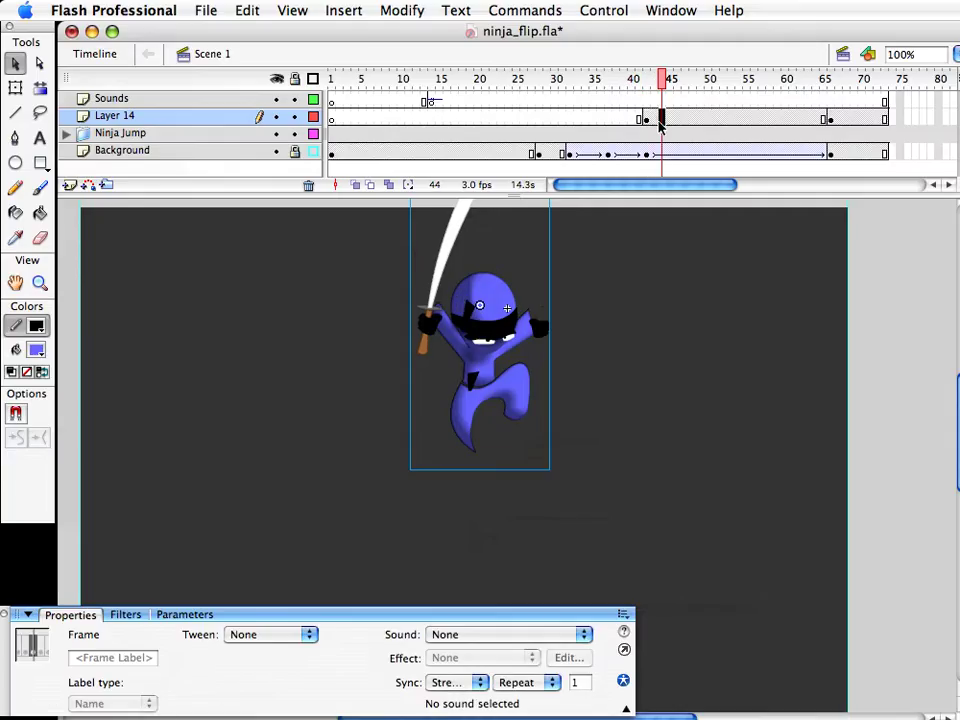
right_click(663, 119)
left_click(674, 126)
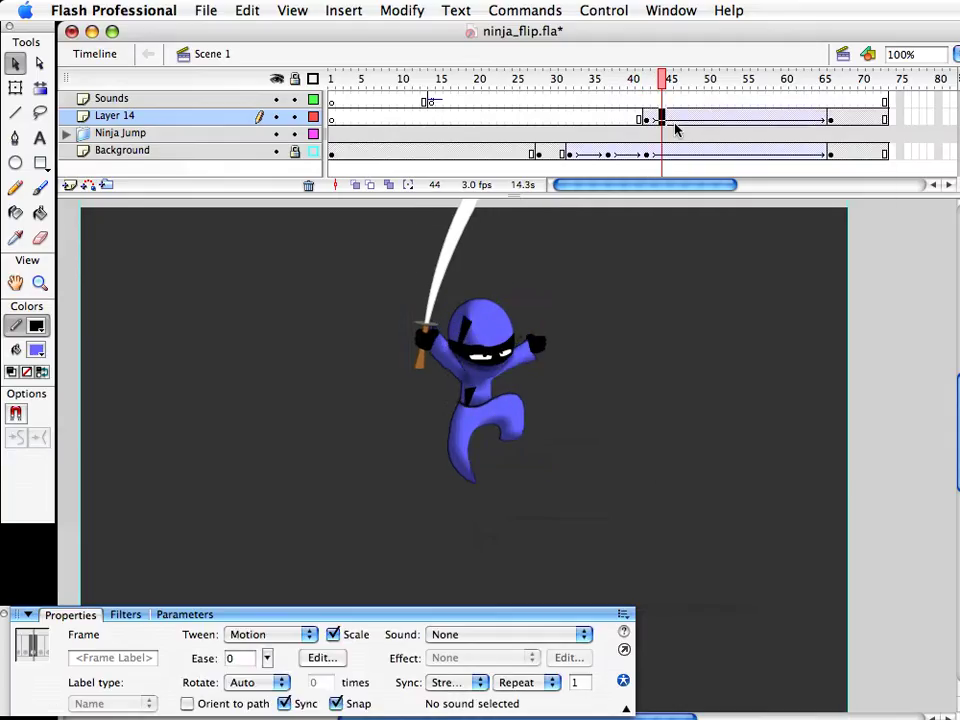
left_click_drag(677, 90, 686, 130)
left_click(688, 120)
mouse_move(264, 658)
left_mouse_down()
mouse_move(266, 621)
mouse_move(268, 634)
left_mouse_up()
left_click_drag(679, 96, 791, 101)
Position the ninja at frame 66 at X 344.4, Y 35.0
left_click(830, 119)
left_click_drag(455, 532, 483, 444)
scroll(478, 518, "down", 1)
scroll(480, 500, "up", 1)
scroll(503, 484, "up", 1)
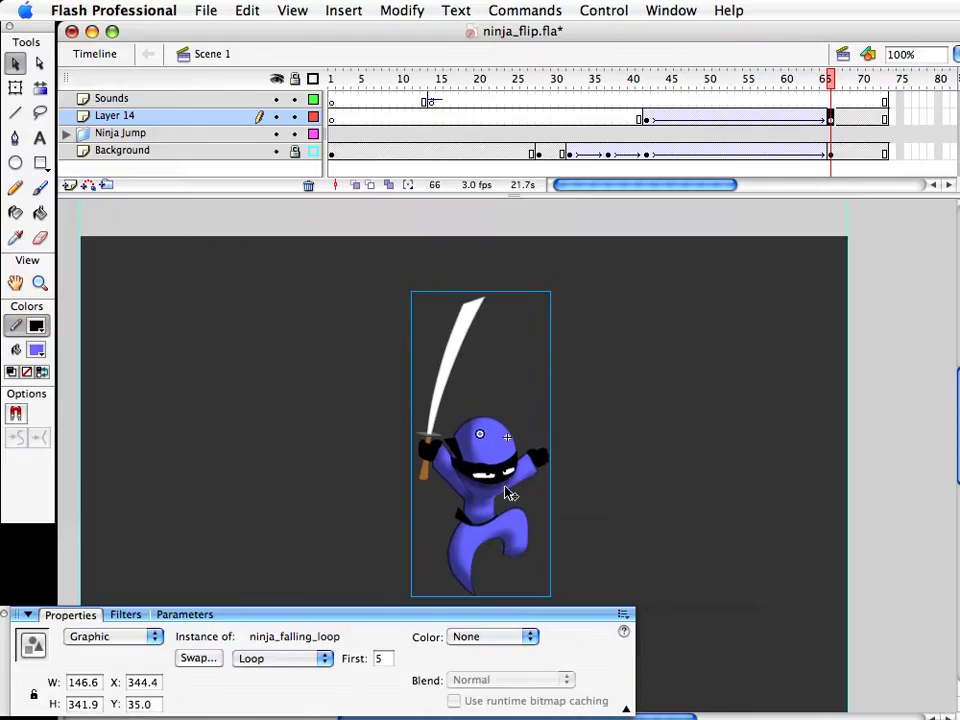
Reposition the ninja at frame 42 slightly higher above the stage
left_click(645, 119)
left_click(505, 350)
left_click_drag(506, 351, 510, 311)
left_click_drag(501, 362, 497, 369)
Convert frames 43 to 65 of the Layer 14 tween into individual keyframes and preview them
left_click_drag(655, 80, 673, 113)
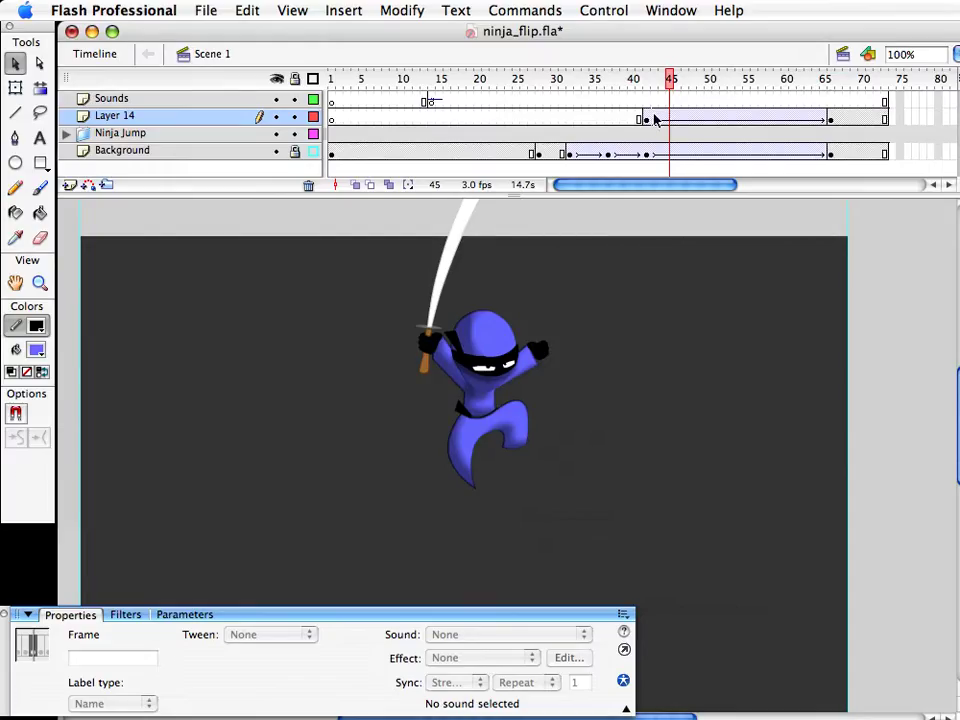
left_click_drag(655, 119, 722, 120)
key("F6")
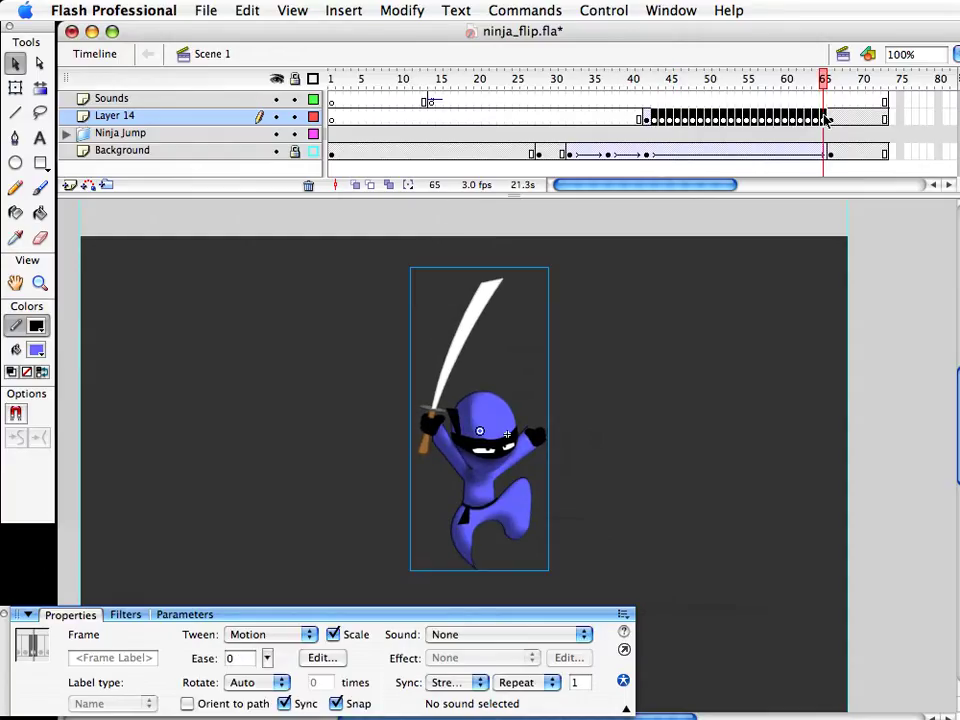
left_click(763, 36)
left_click_drag(820, 80, 715, 103)
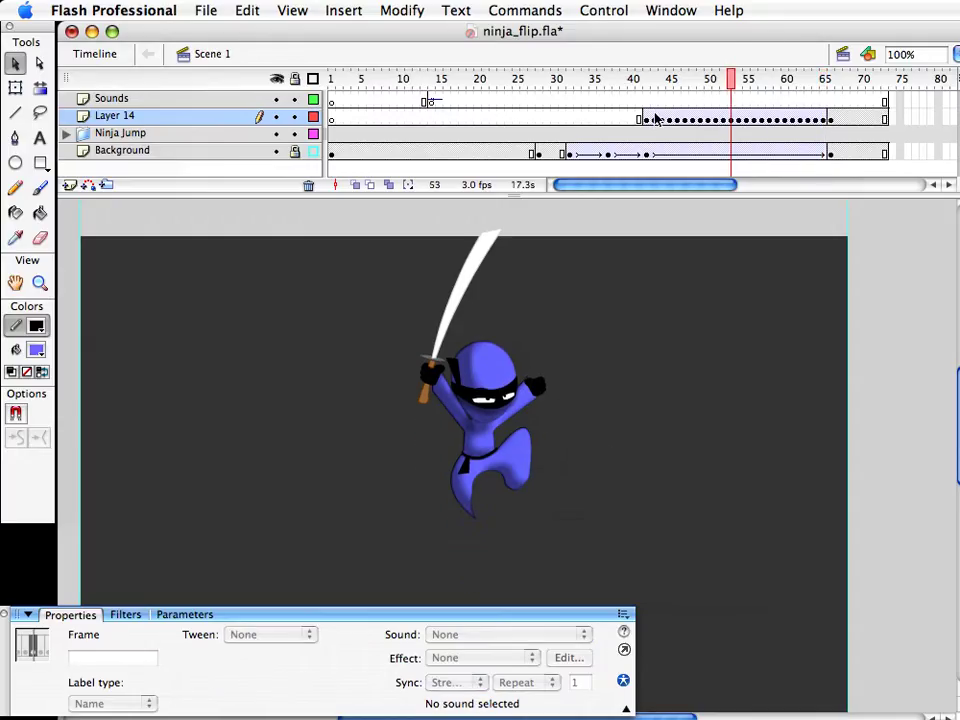
Set the tween to None for frames 42 to 66 on Layer 14 and check the resulting frames
left_click_drag(648, 119, 831, 119)
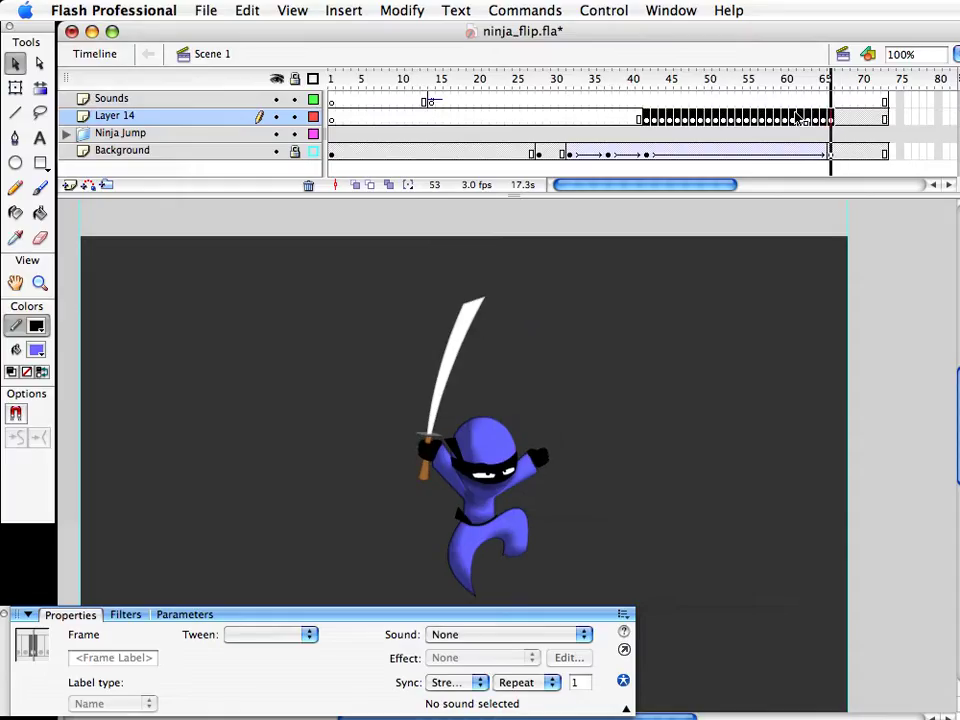
left_click(236, 636)
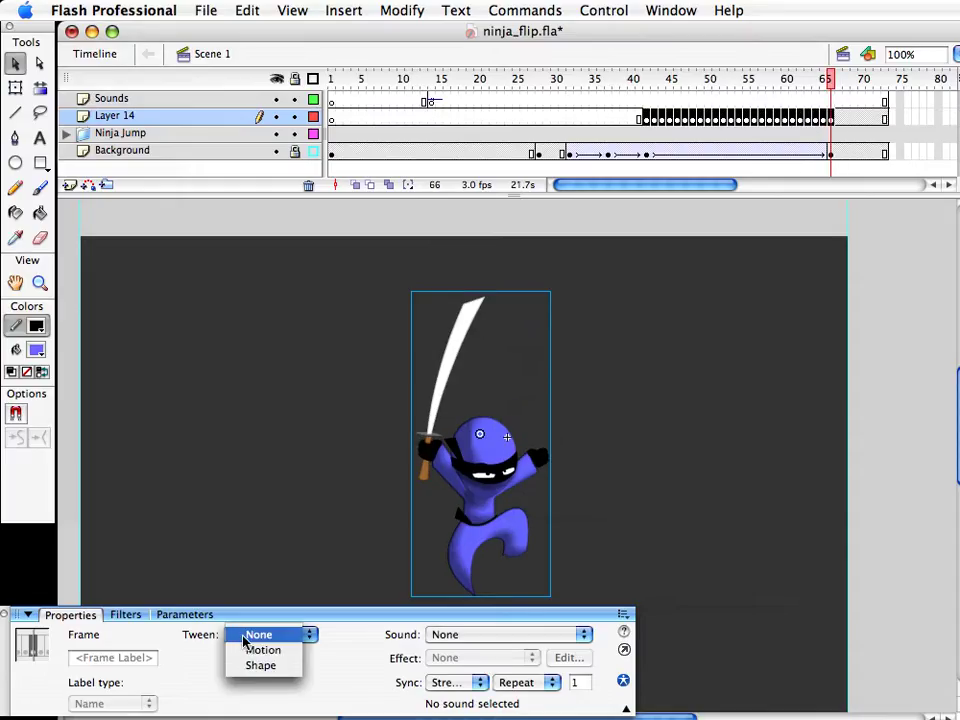
left_click(258, 634)
left_click(771, 349)
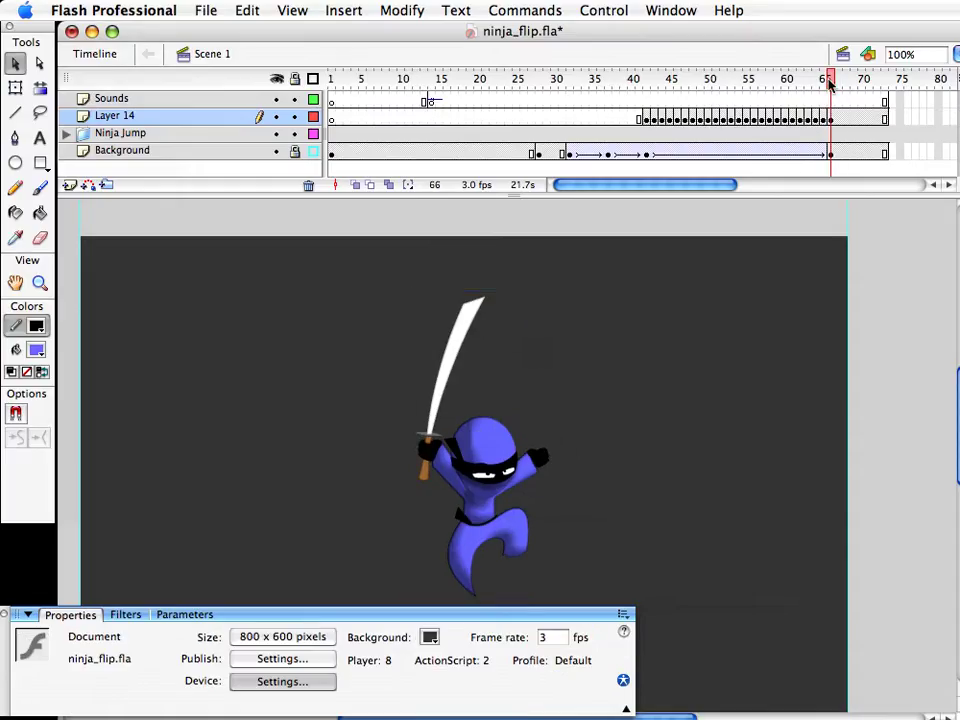
left_click(790, 92)
mouse_move(790, 92)
left_mouse_down()
mouse_move(694, 100)
mouse_move(783, 119)
mouse_move(816, 112)
mouse_move(801, 112)
left_mouse_up()
left_click(716, 446)
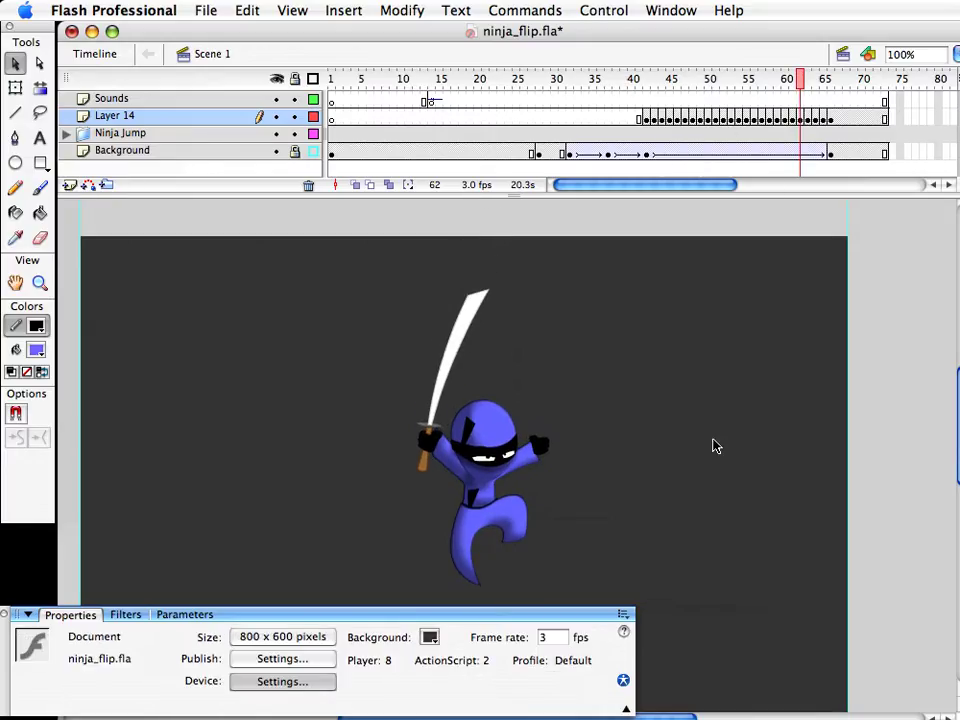
Turn off outline display for the Background layer to check the ninja's fall against it, and hide the layer
left_click_drag(633, 92, 579, 96)
left_click(313, 151)
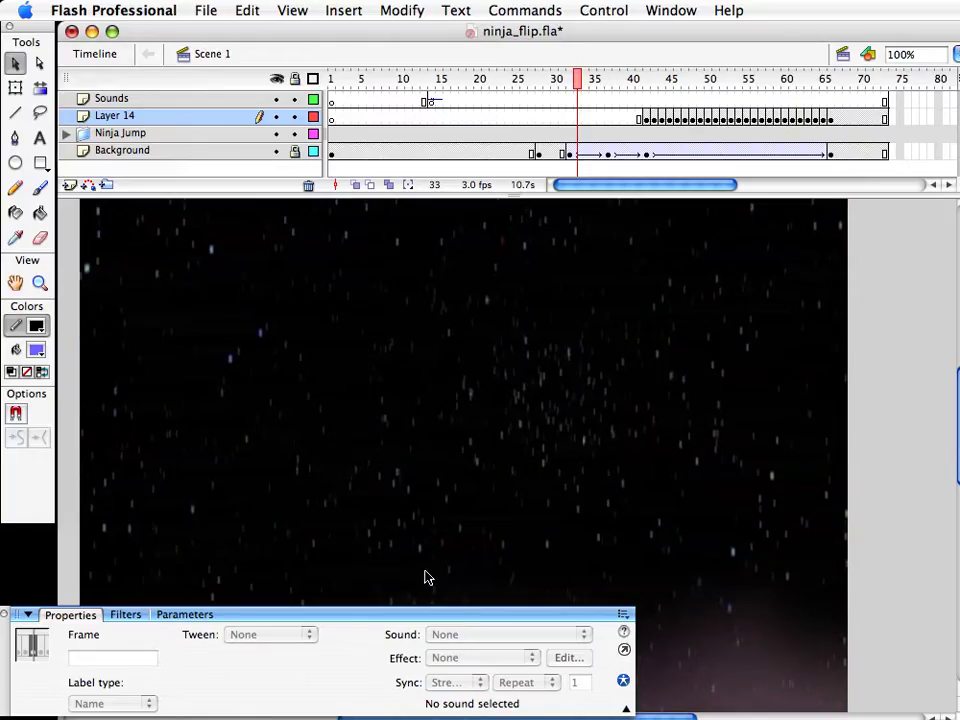
left_click_drag(581, 80, 663, 80)
left_click(706, 78)
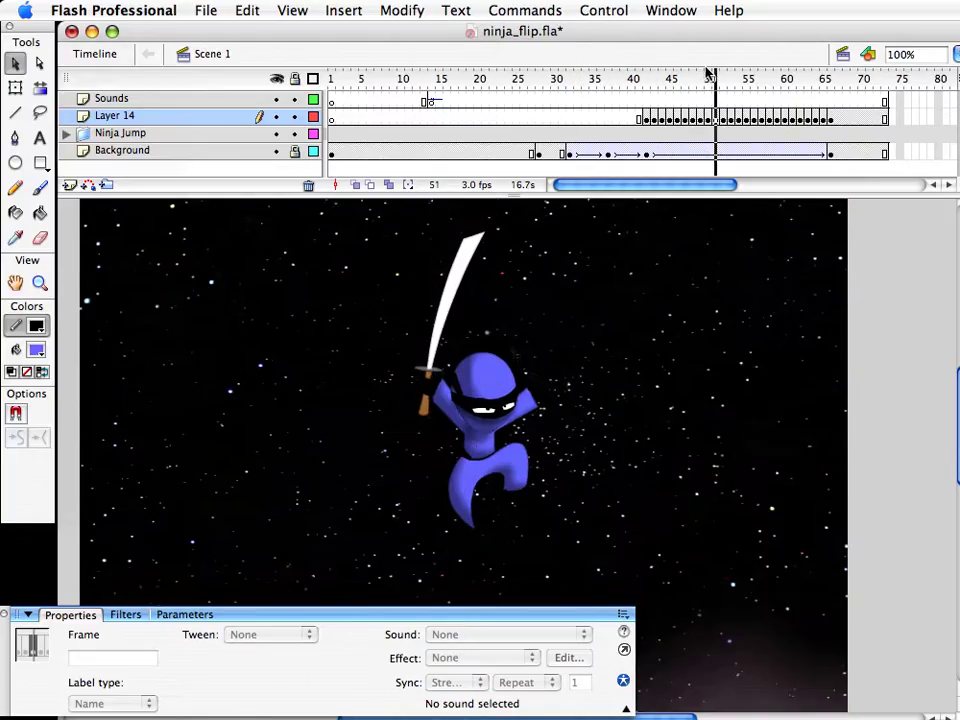
left_click(670, 119)
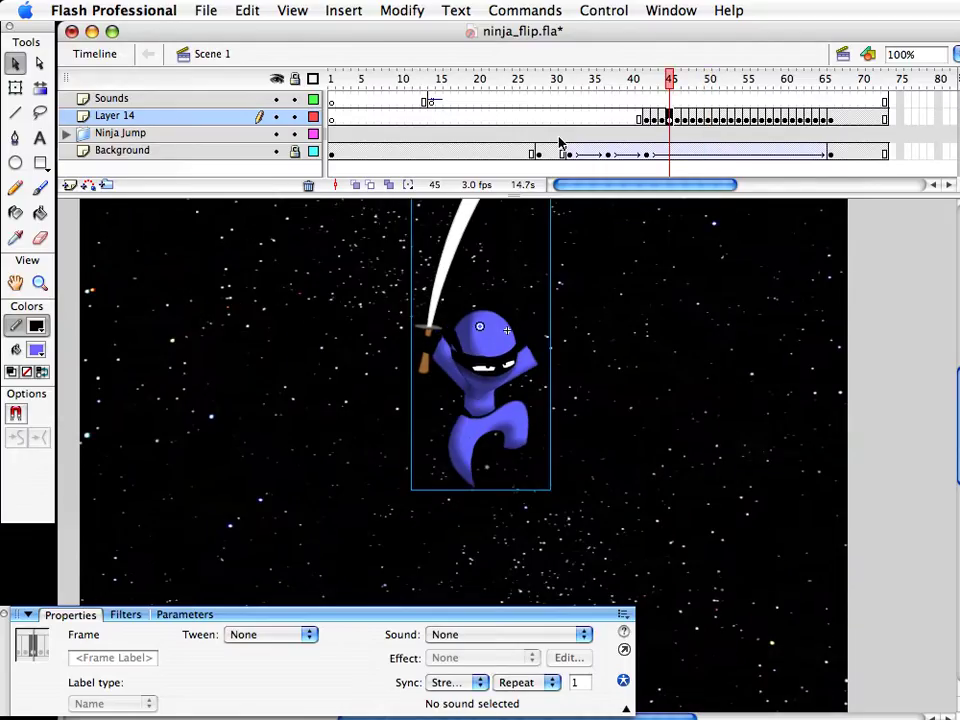
left_click(276, 151)
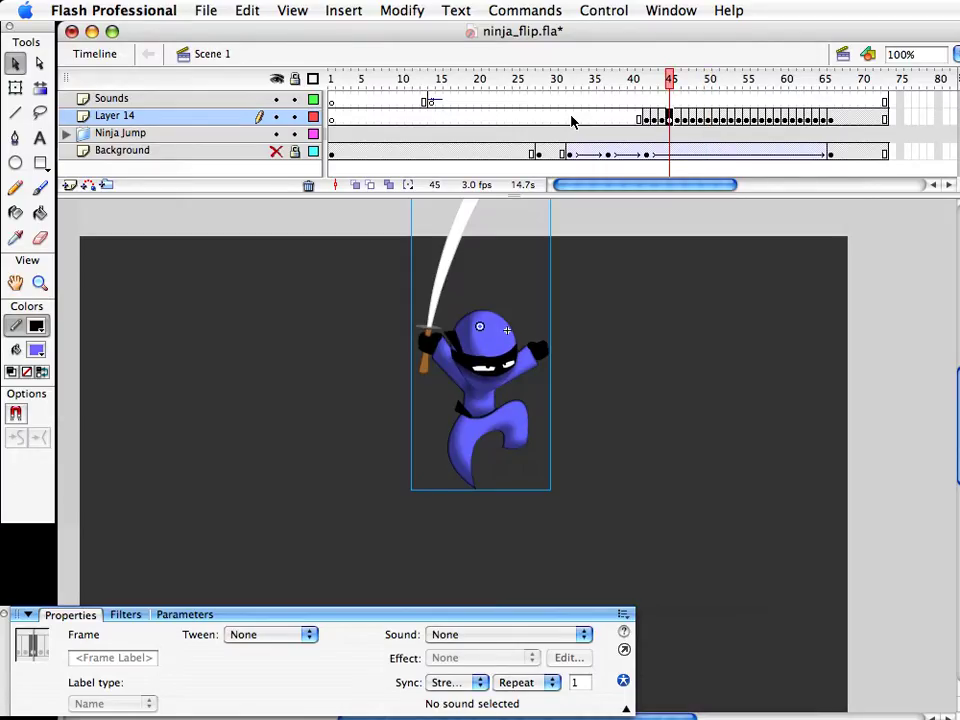
Add a keyframe at frame 32 of Layer 14, paste the ninja into it and shift the copy sideways
left_click(571, 119)
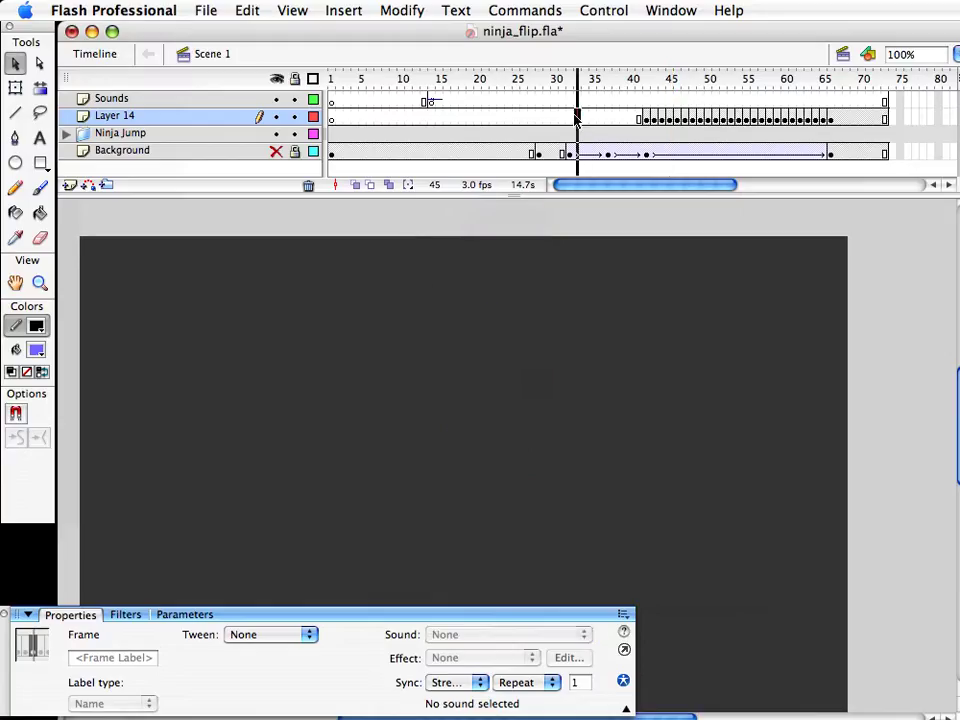
left_click(571, 119)
scroll(617, 216, "down", 1)
left_click(594, 317)
key("super+v")
left_click_drag(518, 511, 460, 510)
Scale the pasted ninja down to 82.8 by 193.3 pixels and position it at X 324.0, Y 312.1
key("q")
left_click_drag(521, 303, 492, 355)
key("v")
left_click_drag(466, 471, 457, 476)
key("q")
left_click_drag(473, 367, 470, 375)
key("v")
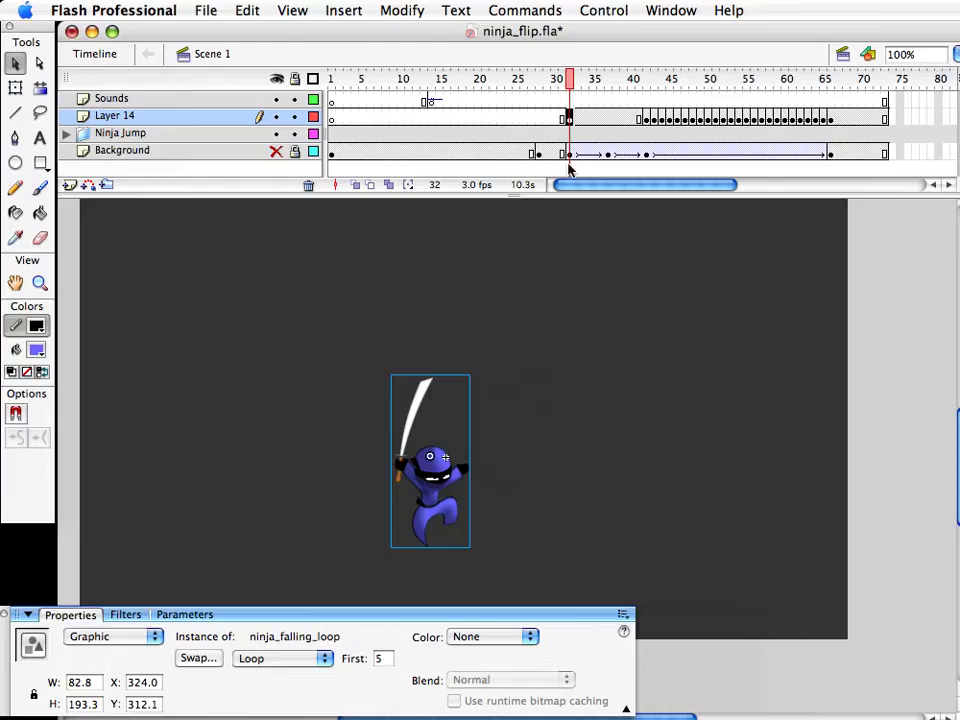
Add keyframes at frames 33 and 34 of Layer 14, raising the ninja to Y 164.1 and Y -57.9
left_click(577, 118)
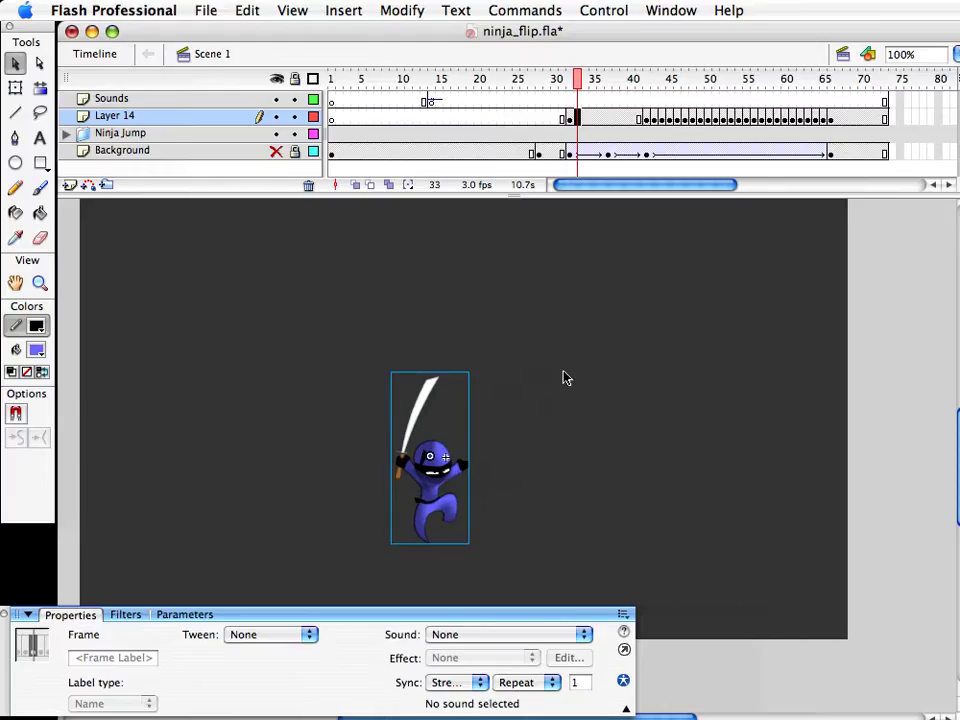
left_click_drag(435, 519, 435, 377)
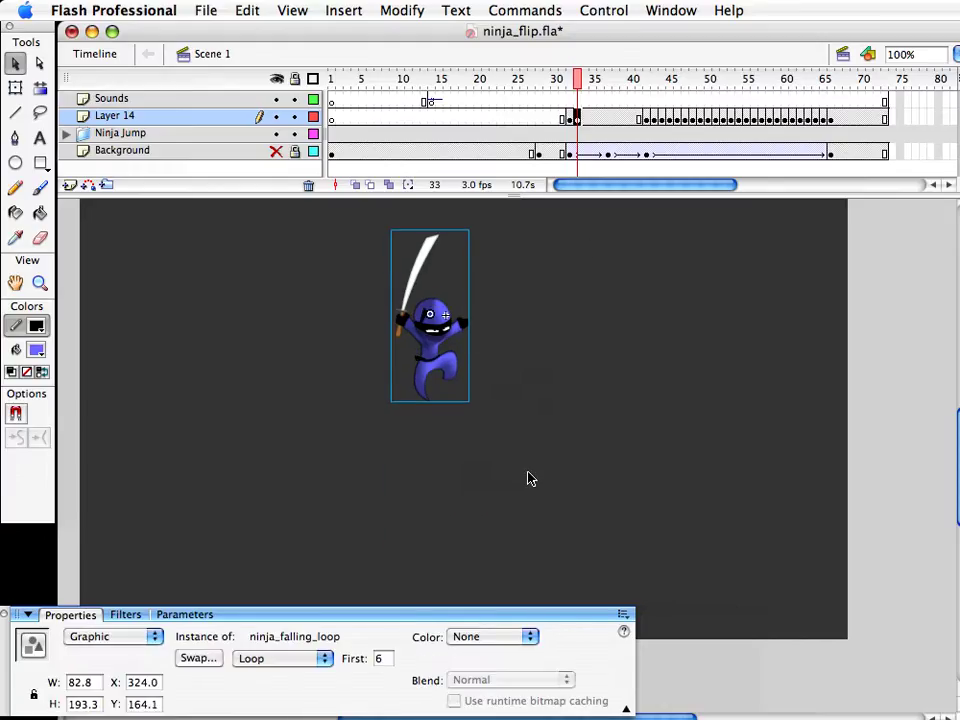
left_click(585, 120)
scroll(561, 339, "up", 5)
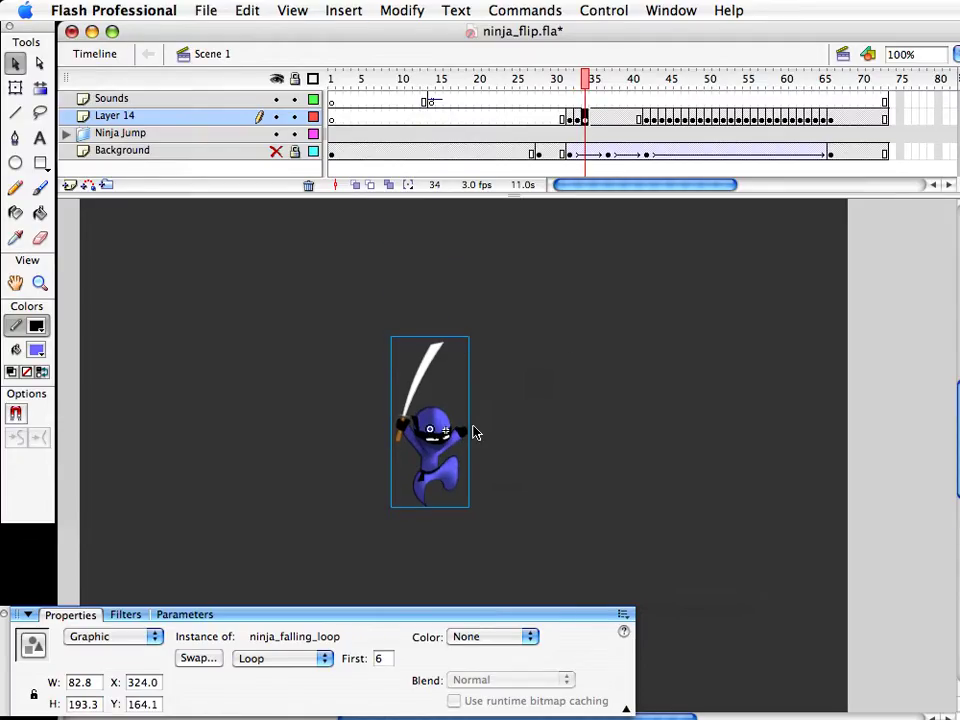
left_click_drag(447, 522, 447, 300)
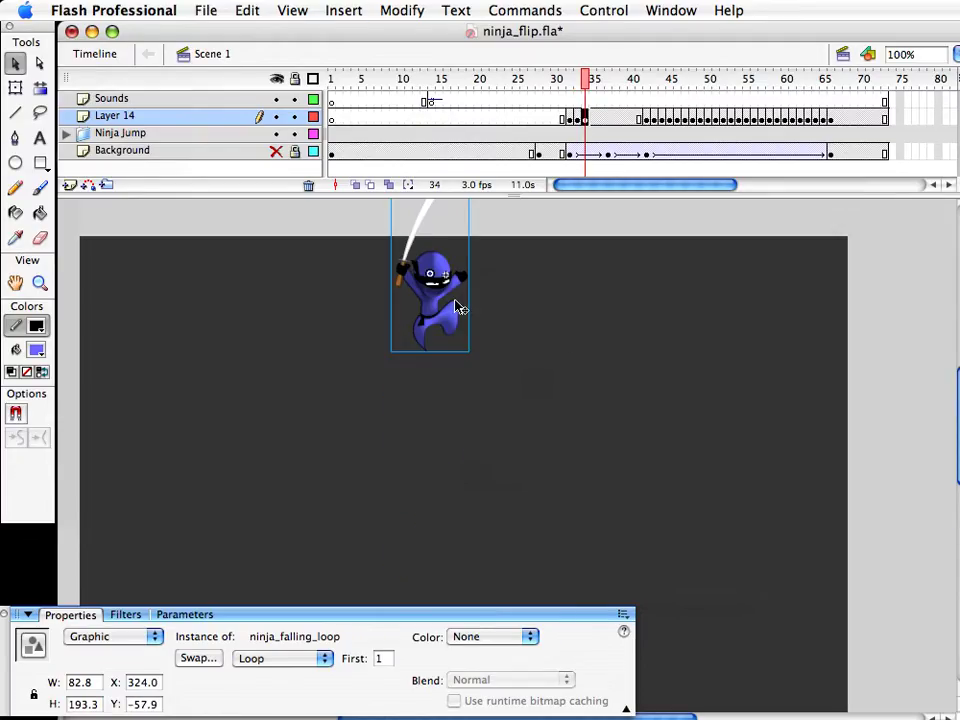
Insert a blank keyframe at frame 35 of Layer 14
left_click(594, 120)
left_click(594, 120)
key("F7")
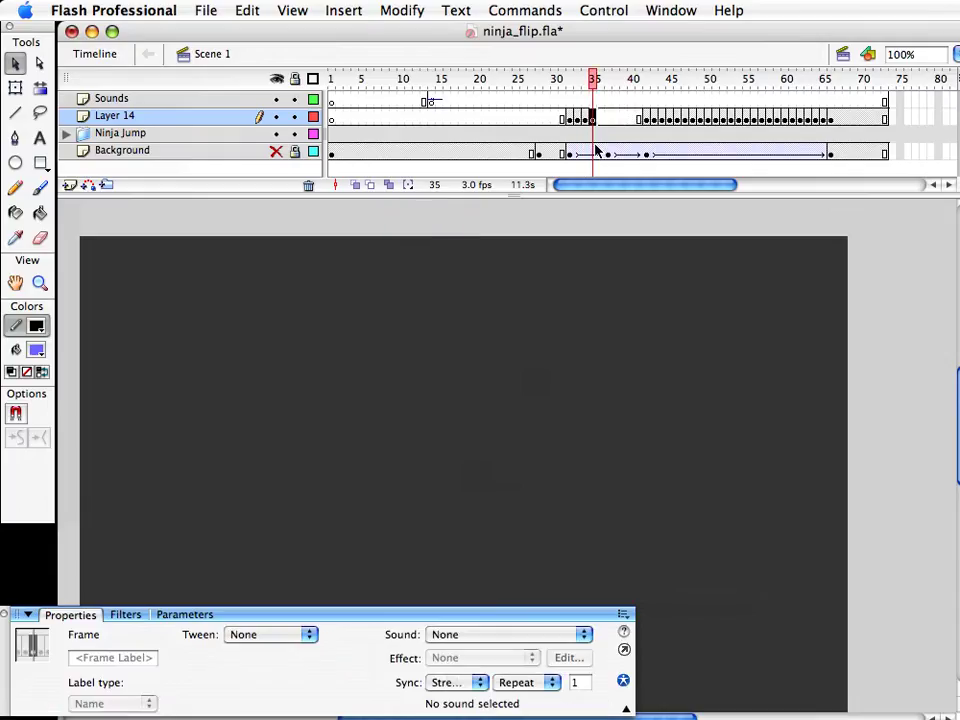
Shift the keyframes at frames 32 to 35 of Layer 14 one frame later and preview the ninja's leap
left_click_drag(569, 117, 593, 118)
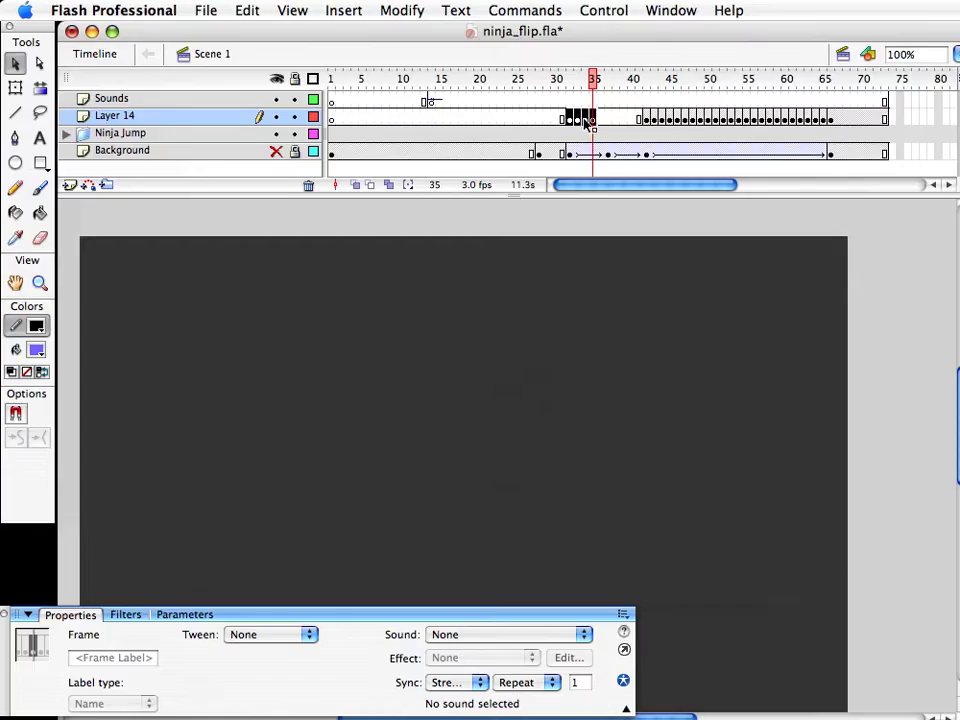
left_click(585, 79)
left_click(602, 79)
left_click(590, 80)
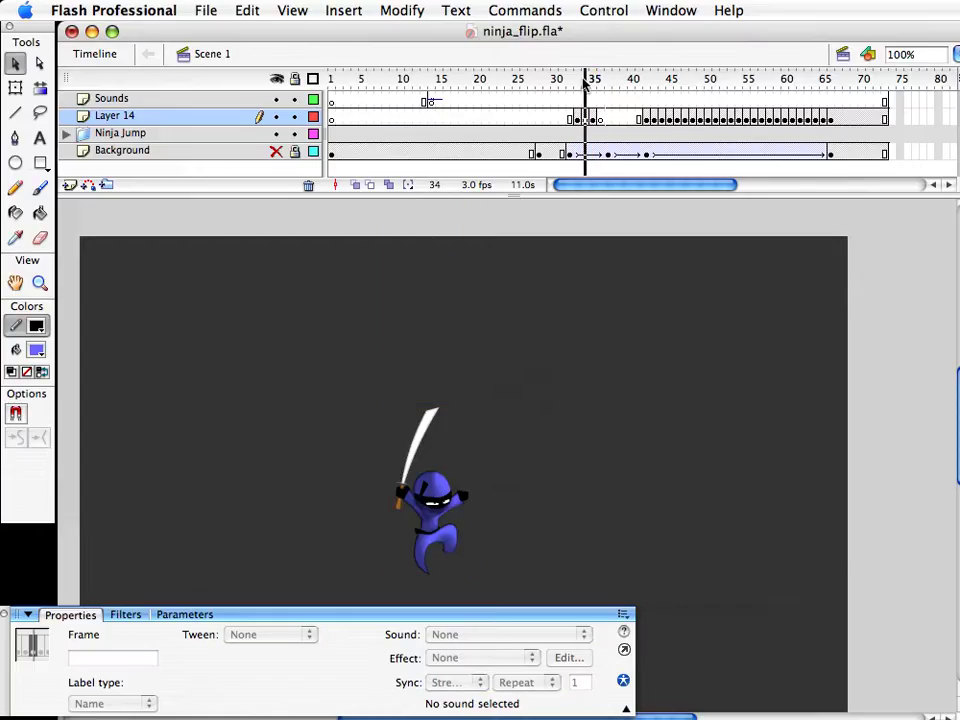
left_click(577, 79)
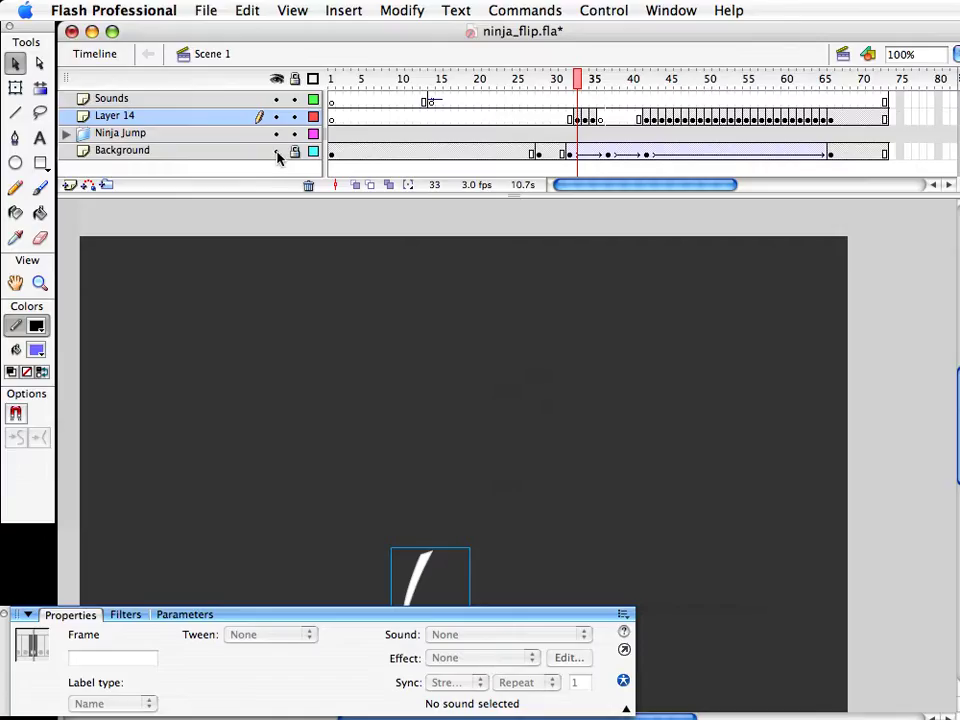
Show the Background layer again and copy the blurred ninja from frame 18 of the ninja layer in the Ninja Jump folder
left_click(276, 152)
left_click_drag(416, 79, 469, 84)
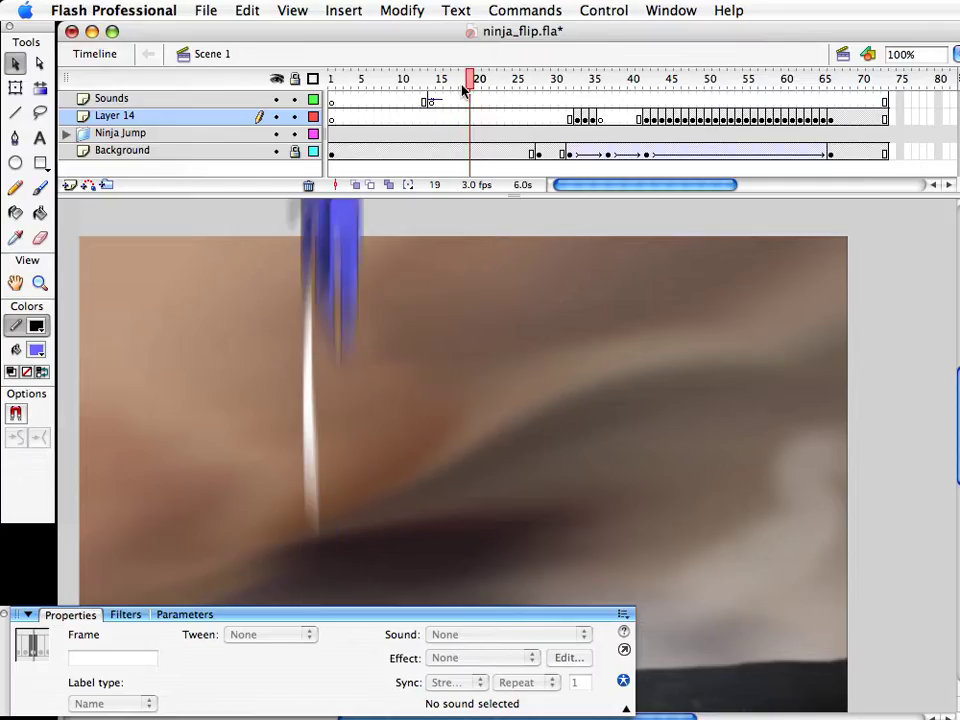
left_click(65, 133)
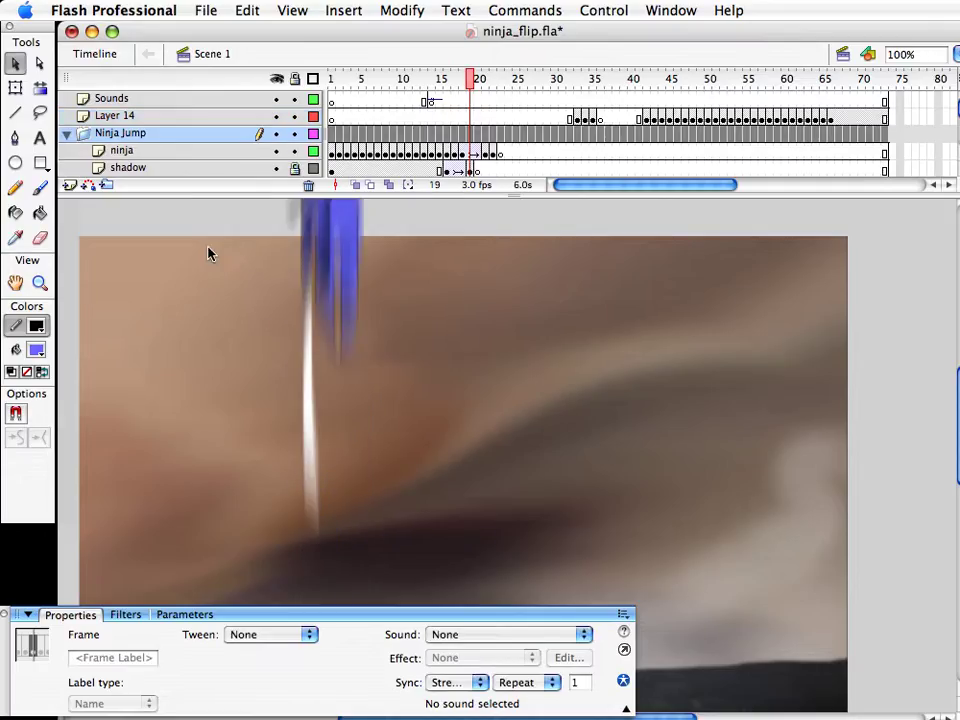
left_click(343, 291)
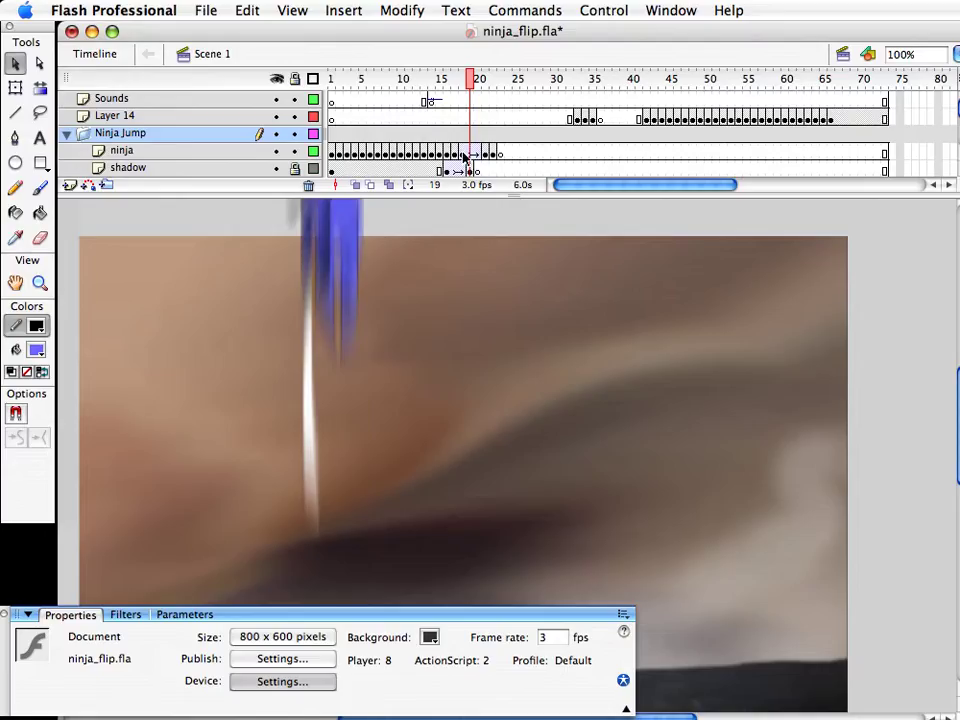
left_click(463, 153)
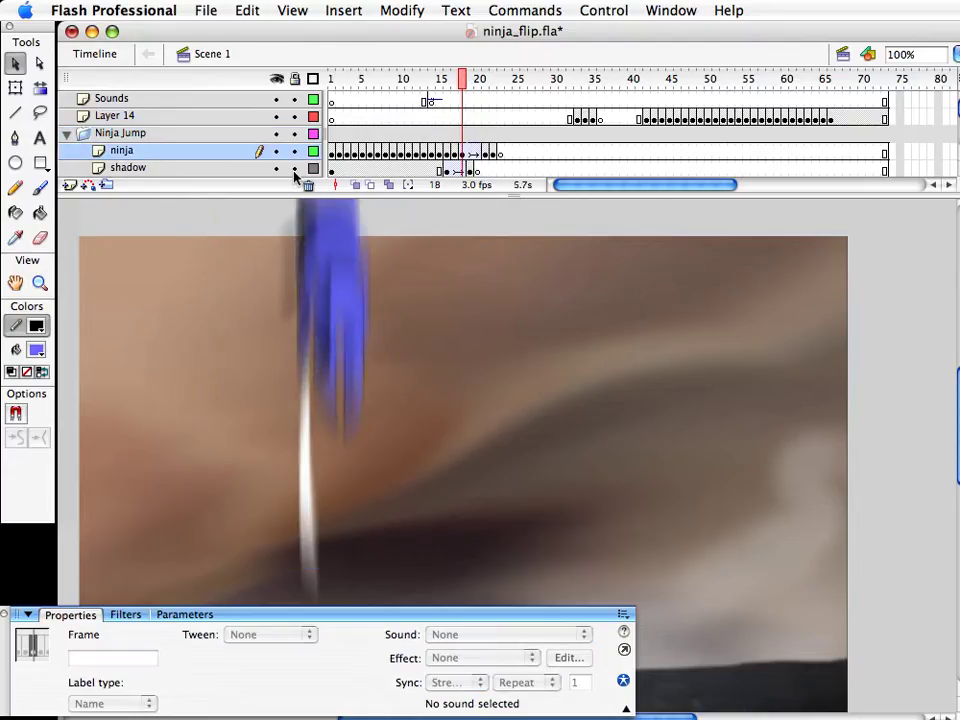
left_click(445, 171)
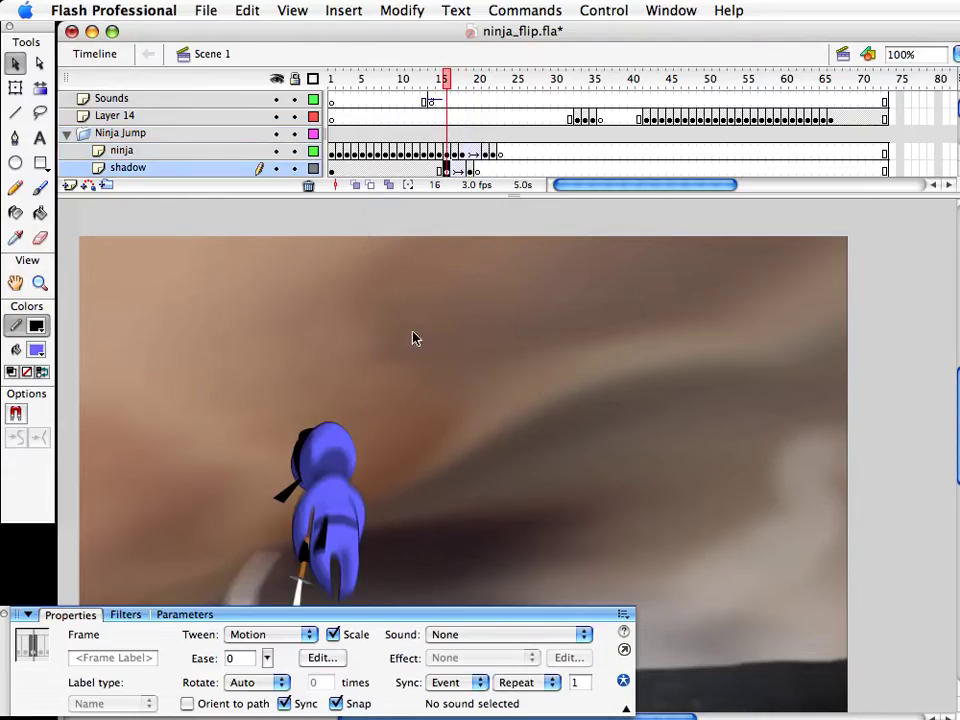
left_click(462, 153)
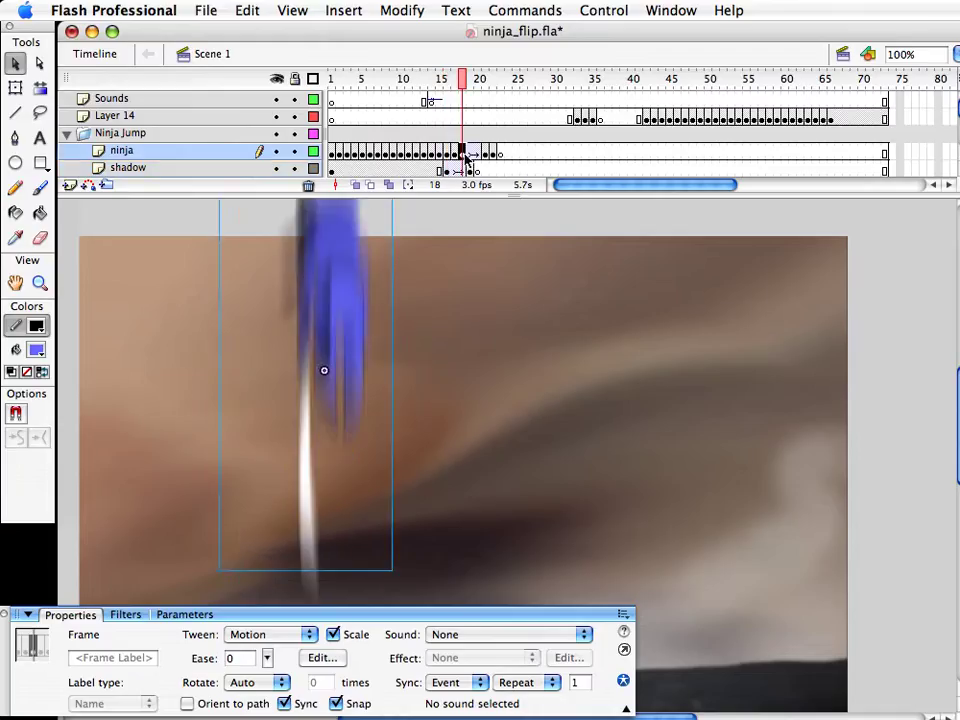
key("Delete")
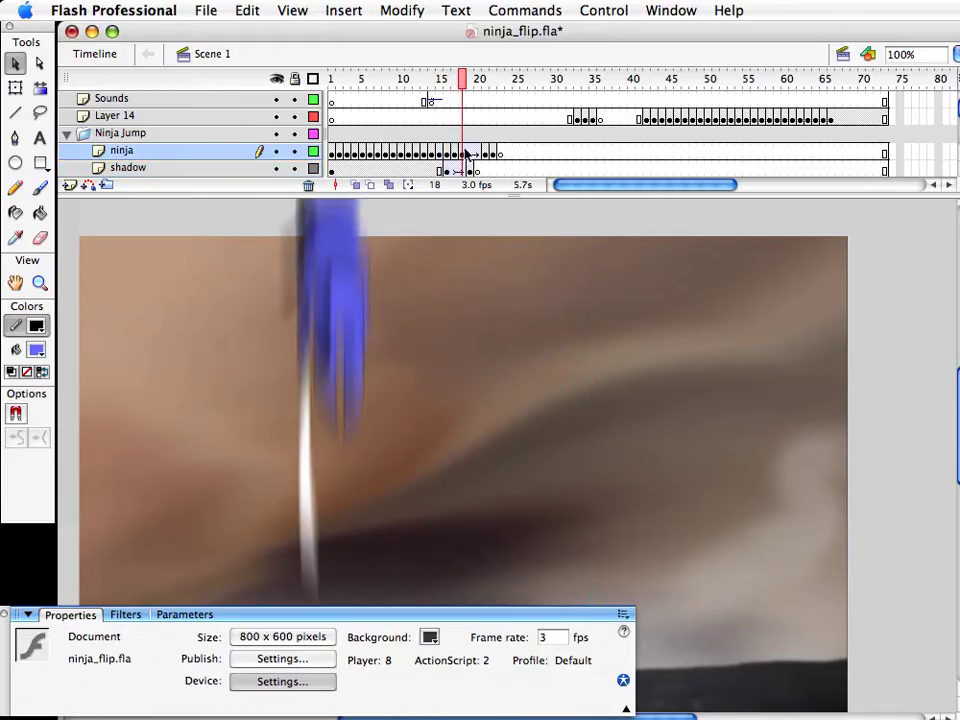
left_click(66, 133)
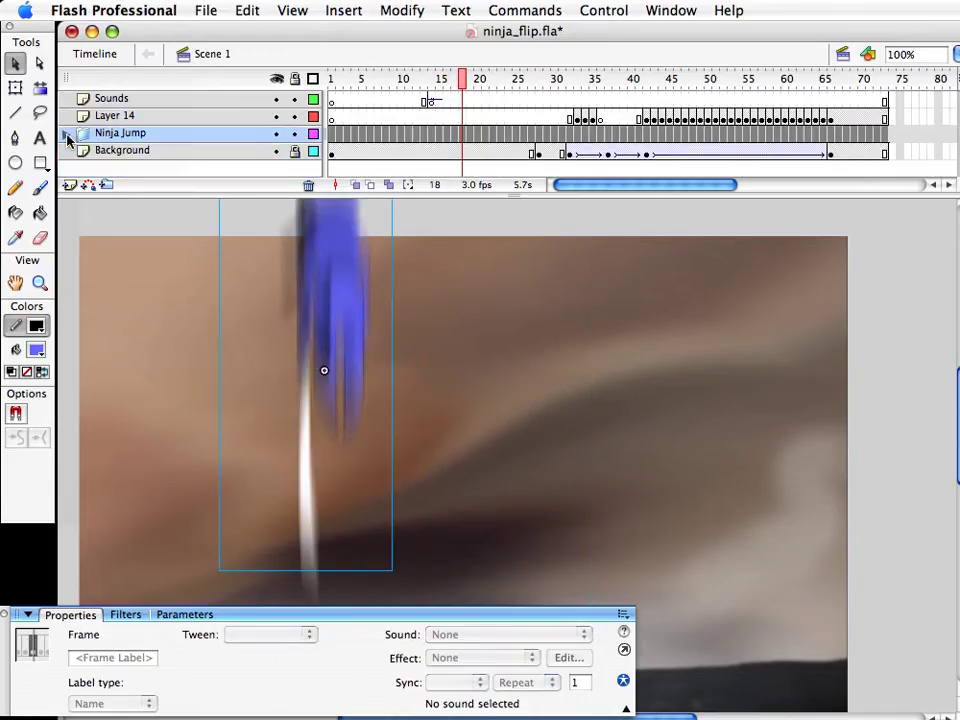
Paste the blurred ninja into frame 35 of Layer 14, scaled to 113.2 by 264.9 pixels and placed at X 293.6, Y 36.8
left_click(593, 119)
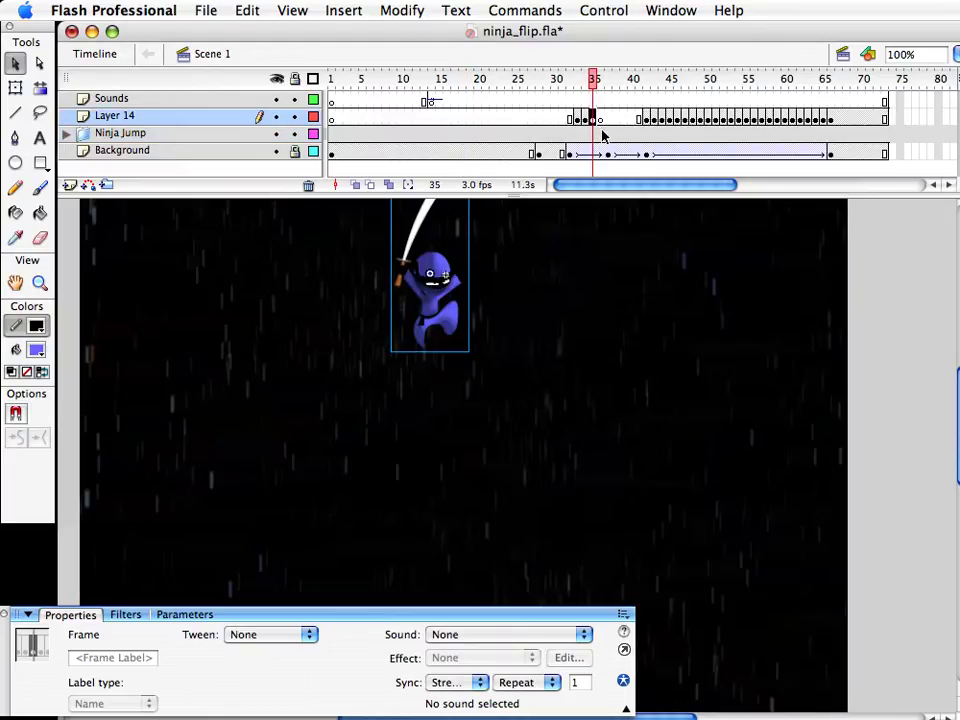
key("super+v")
key("q")
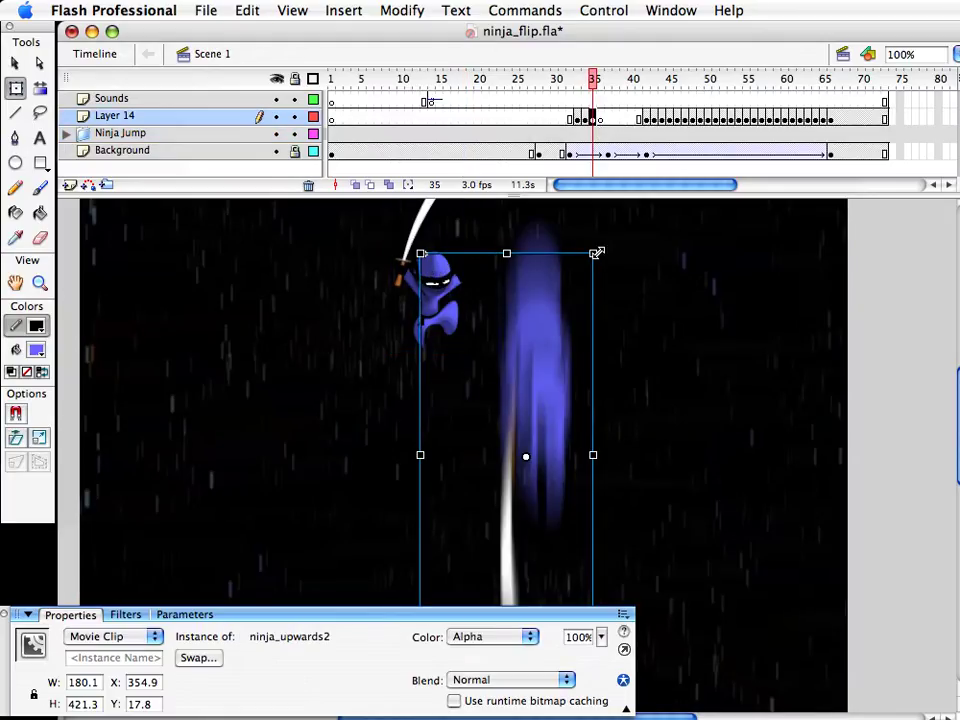
left_click_drag(590, 256, 568, 330)
key("v")
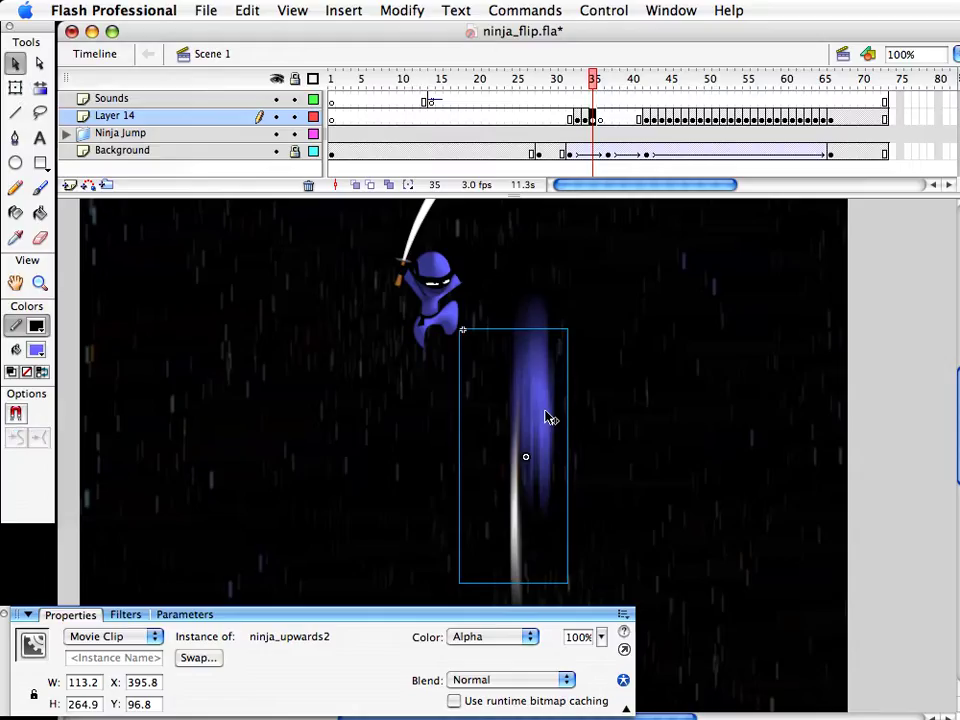
left_click_drag(548, 418, 452, 380)
key("shift+Up")
key("shift+Up")
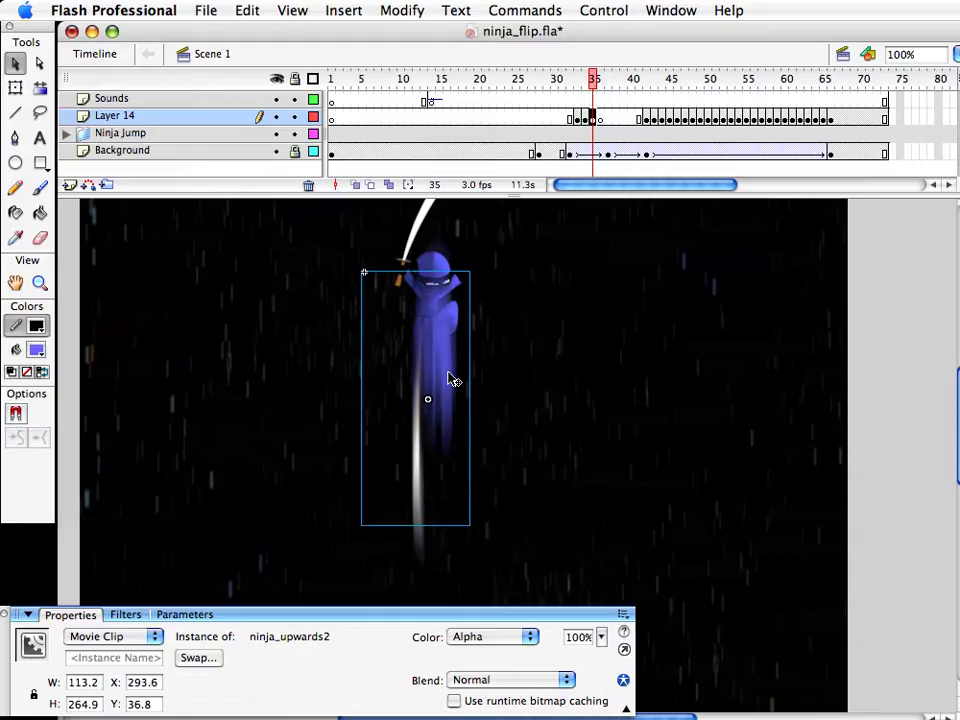
Try flipping the blurred ninja vertically and moving it up over the leaping ninja, and undo both changes
key("super+shift+f")
scroll(436, 536, "up", 3)
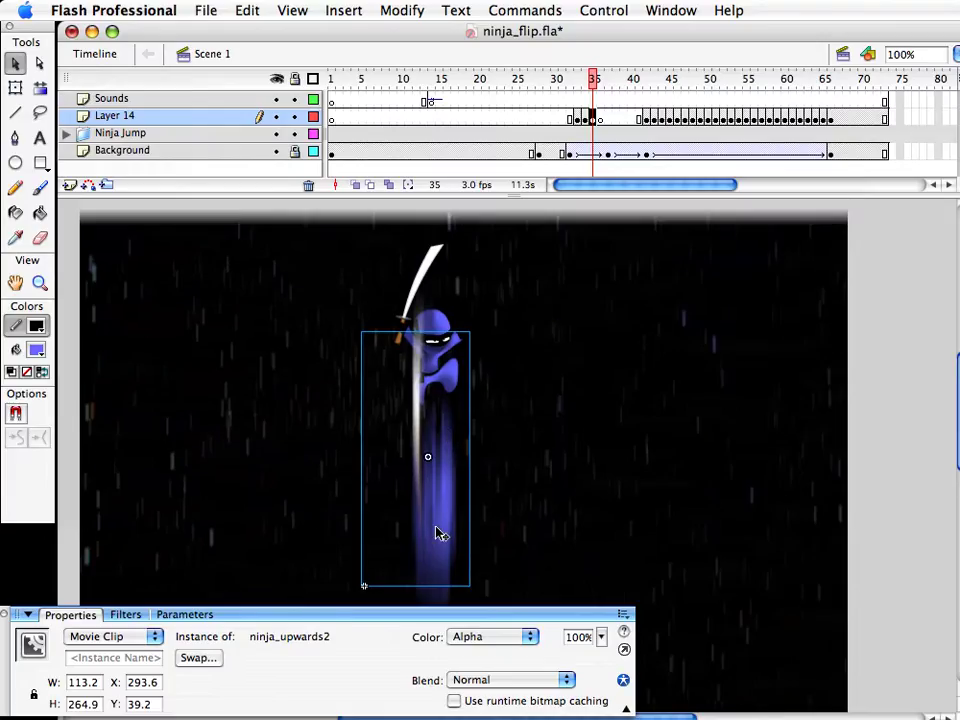
left_click_drag(437, 548, 436, 444)
key("super+z")
key("super+z")
scroll(435, 411, "down", 5)
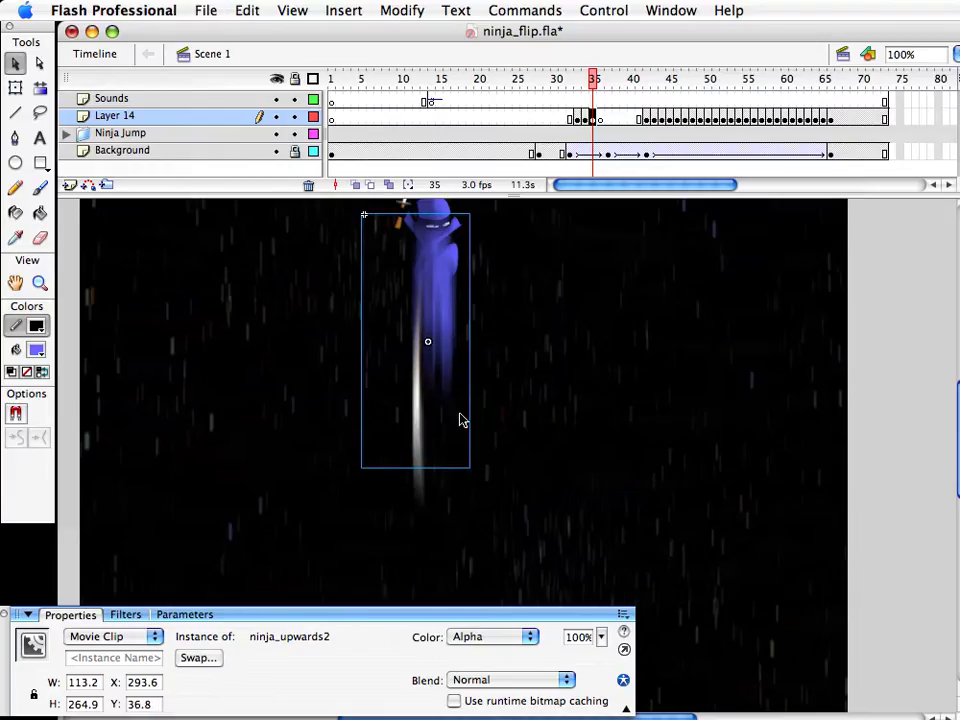
Duplicate the blurred ninja's symbol under the name ninja_upwards3
key("super+shift+d")
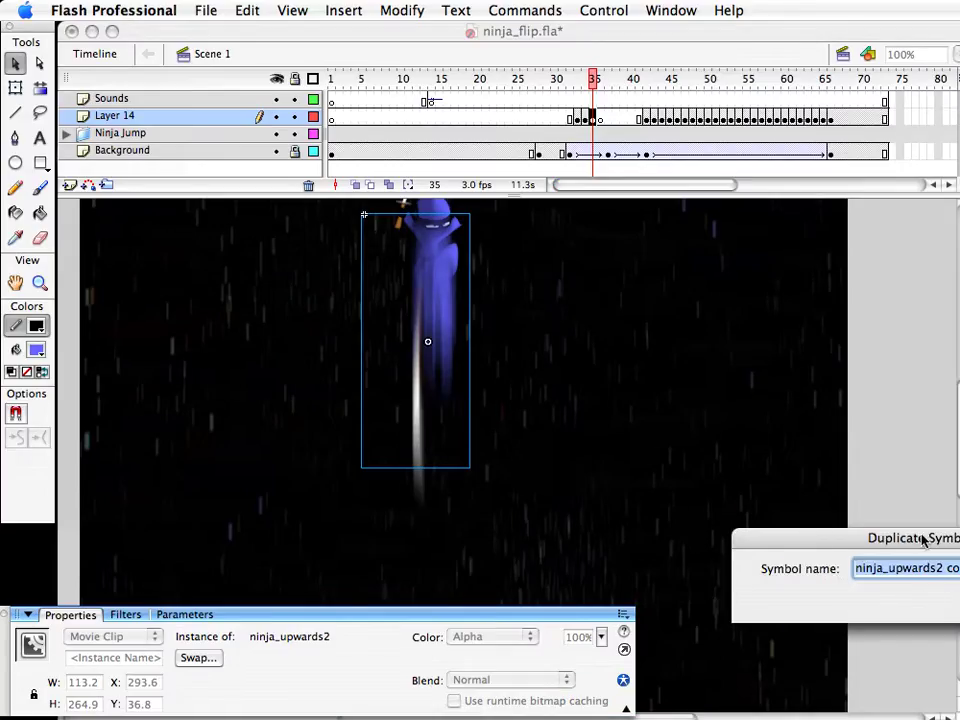
left_click_drag(922, 536, 745, 478)
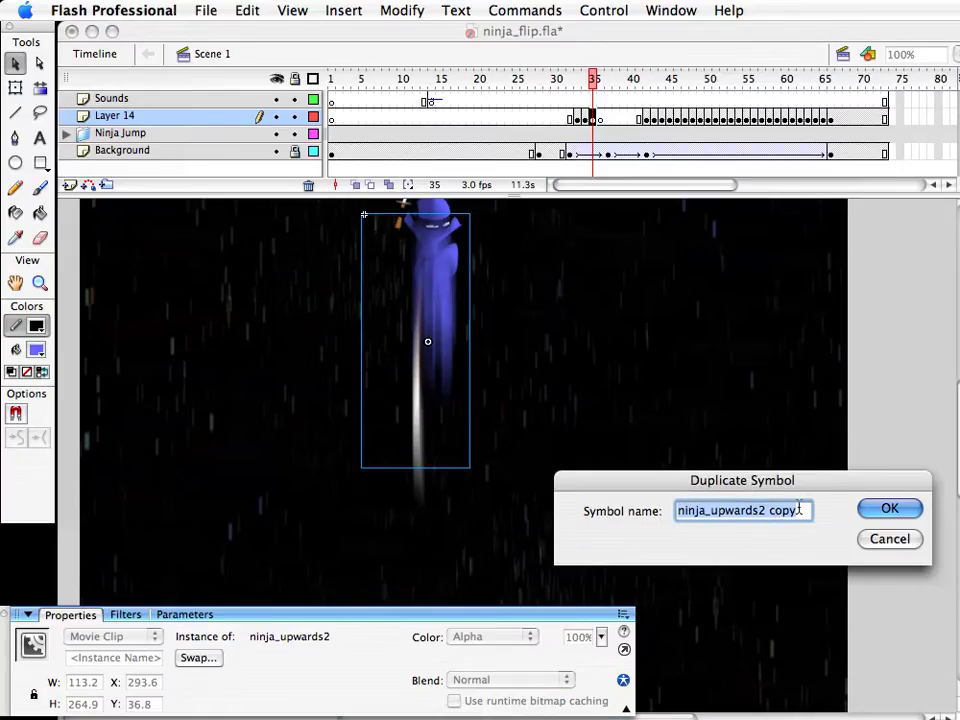
left_click(758, 511)
left_click_drag(758, 512, 846, 518)
type("3")
left_click(907, 514)
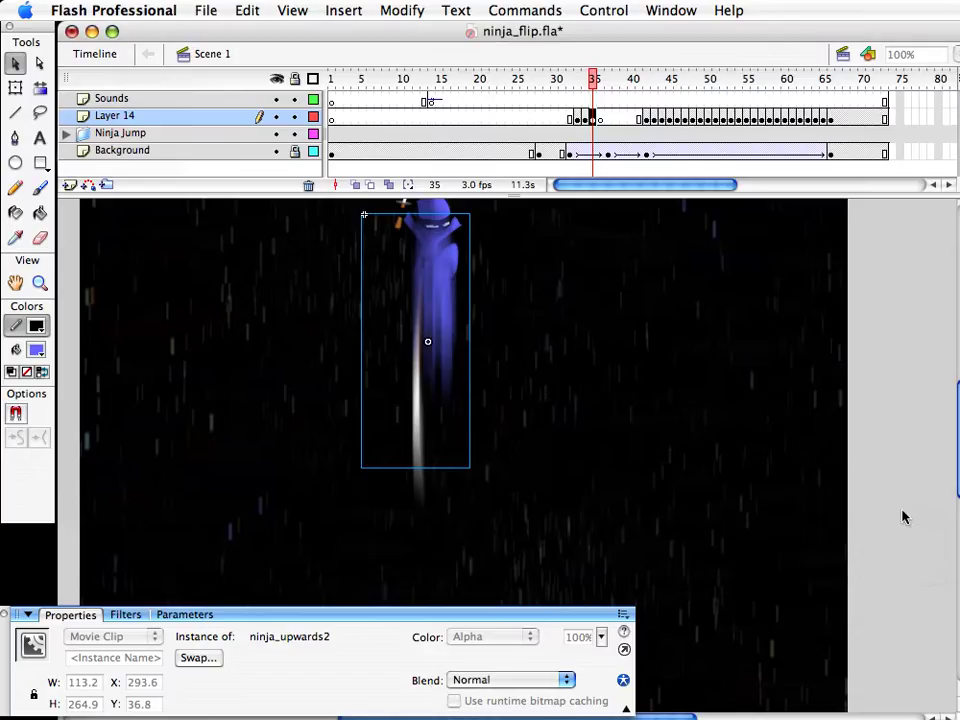
Delete the blurred sword inside the ninja_upwards3 symbol and return to Scene 1
double_click(427, 420)
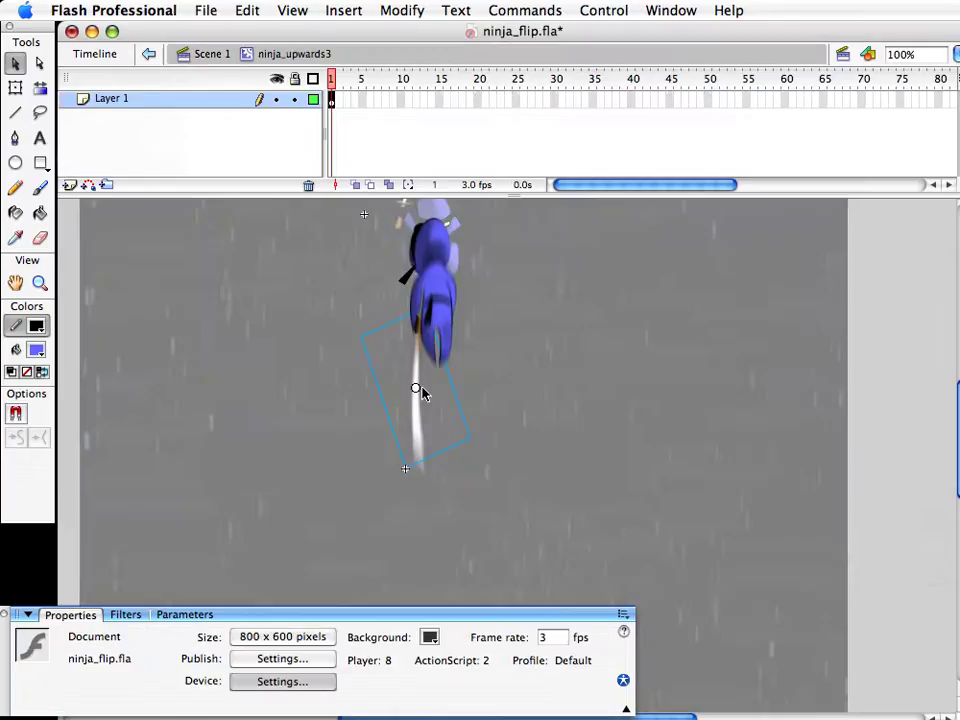
left_click(424, 412)
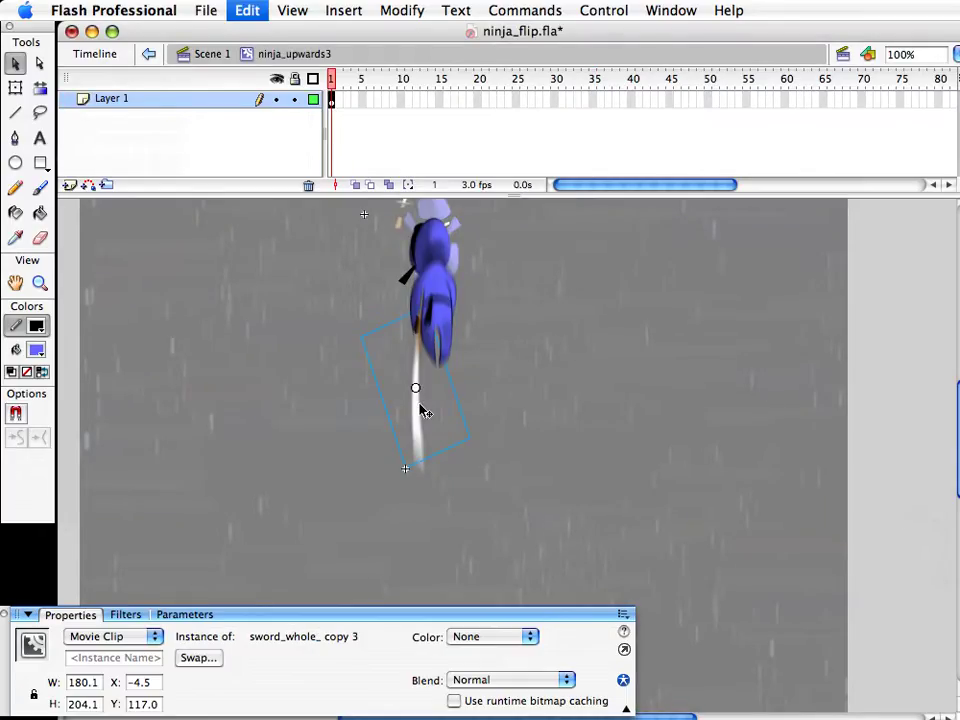
key("Delete")
left_click(408, 316)
double_click(441, 352)
Nudge the blurred body on frame 35 down to Y 47.8 and preview the leap across frames 33 to 35
scroll(443, 439, "up", 4)
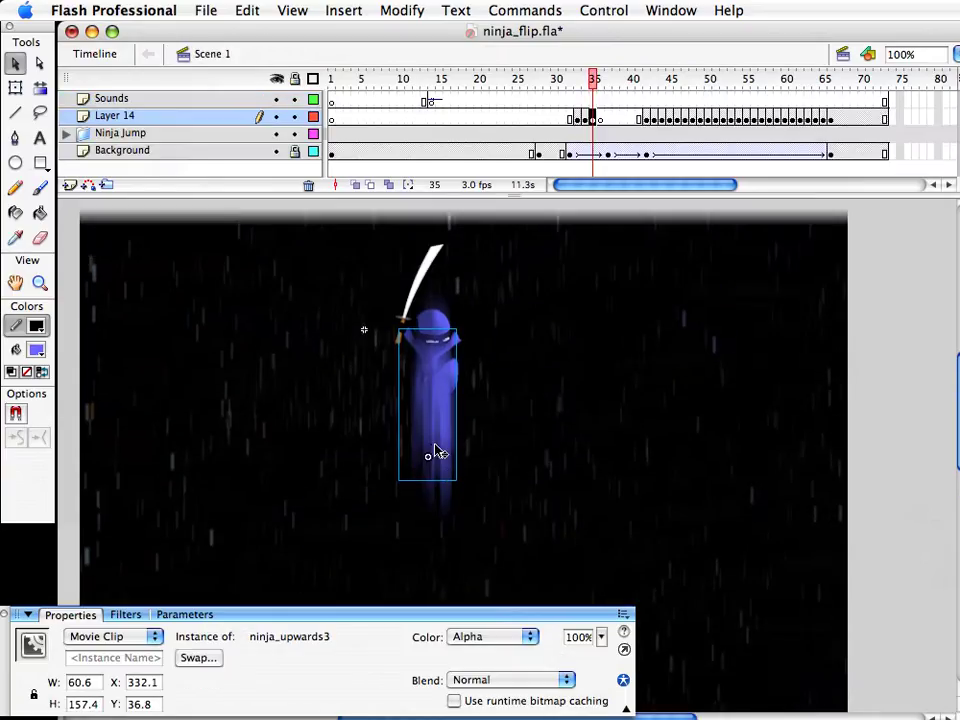
key("shift+Up")
key("shift+Down")
key("shift+Down")
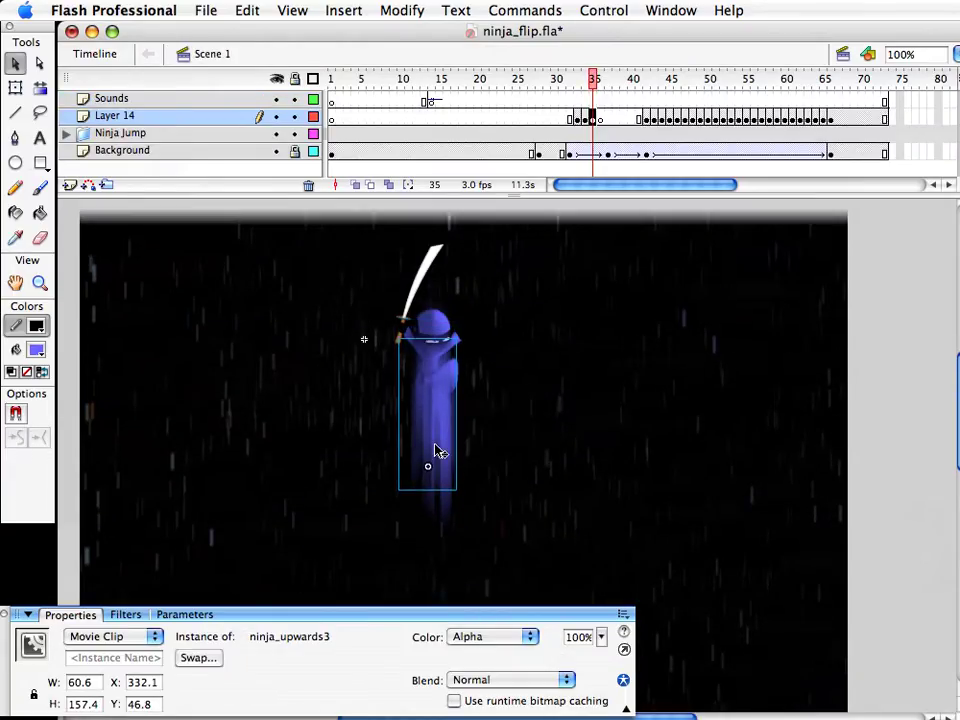
key("Down")
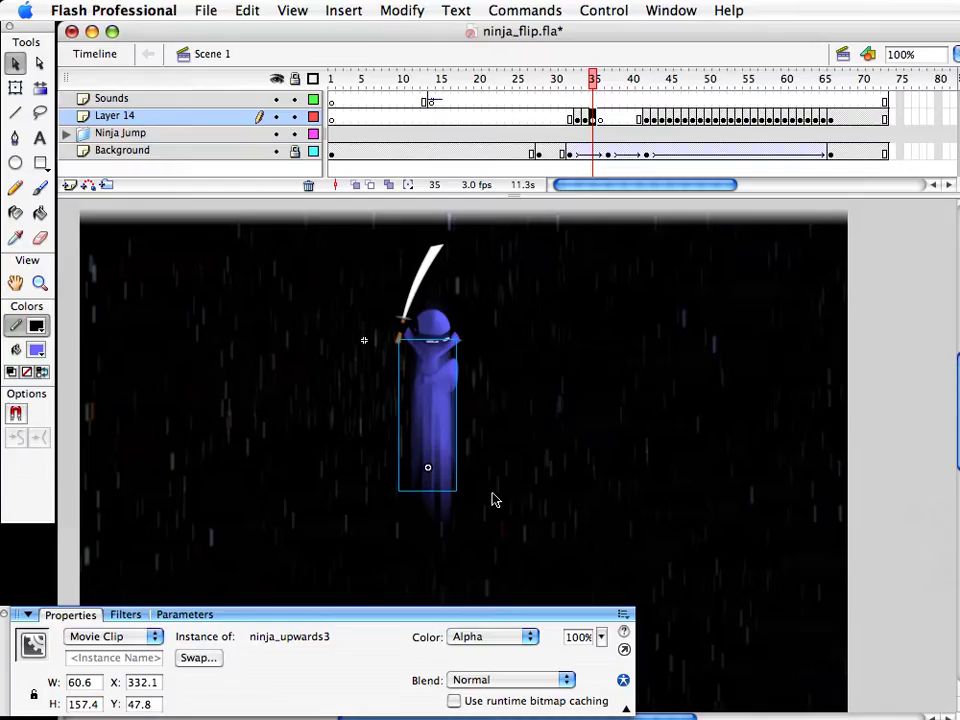
left_click(588, 85)
left_click_drag(588, 85, 577, 85)
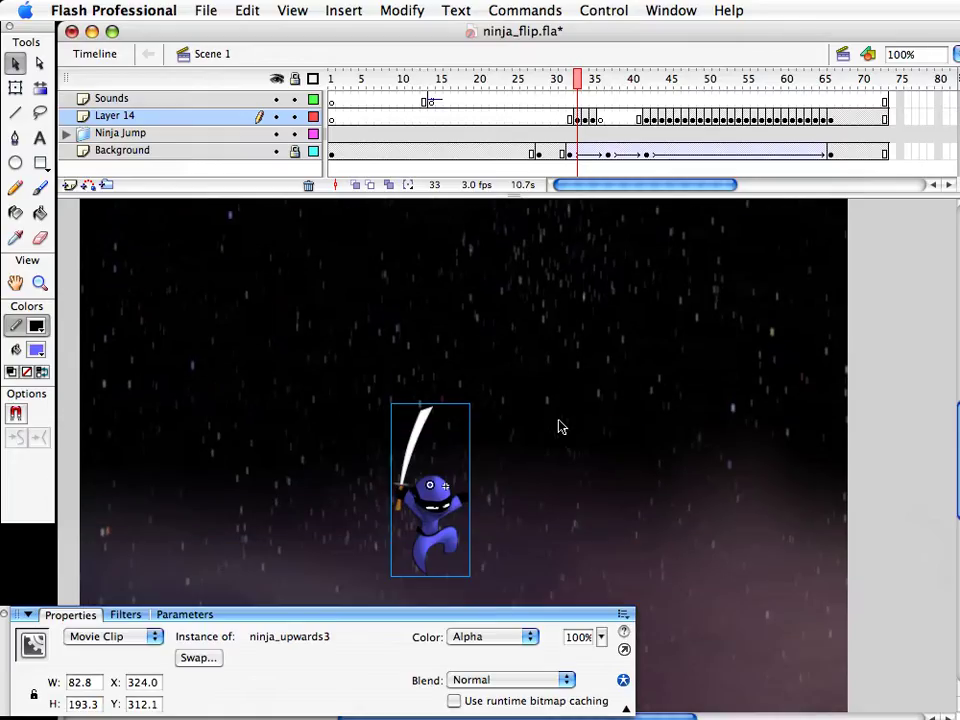
left_click(587, 86)
left_click(590, 86)
left_click(505, 441)
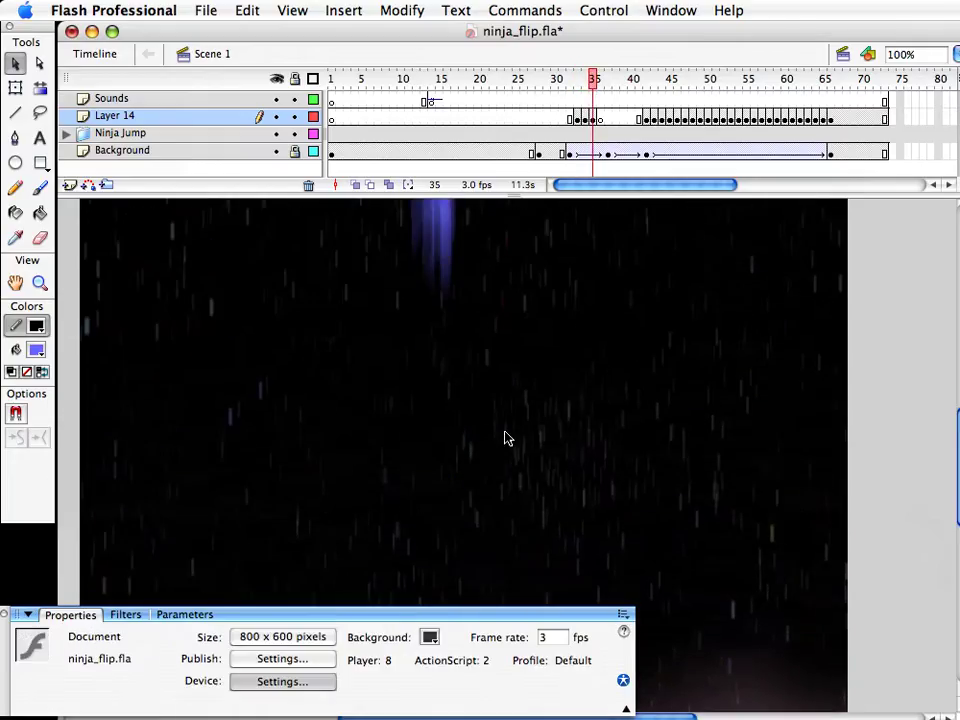
Display the Background layer as an outline and paste a copy of frame 35's blurred body into frame 34 at X 332.7, Y 292.8
left_click(293, 152)
left_click(435, 489)
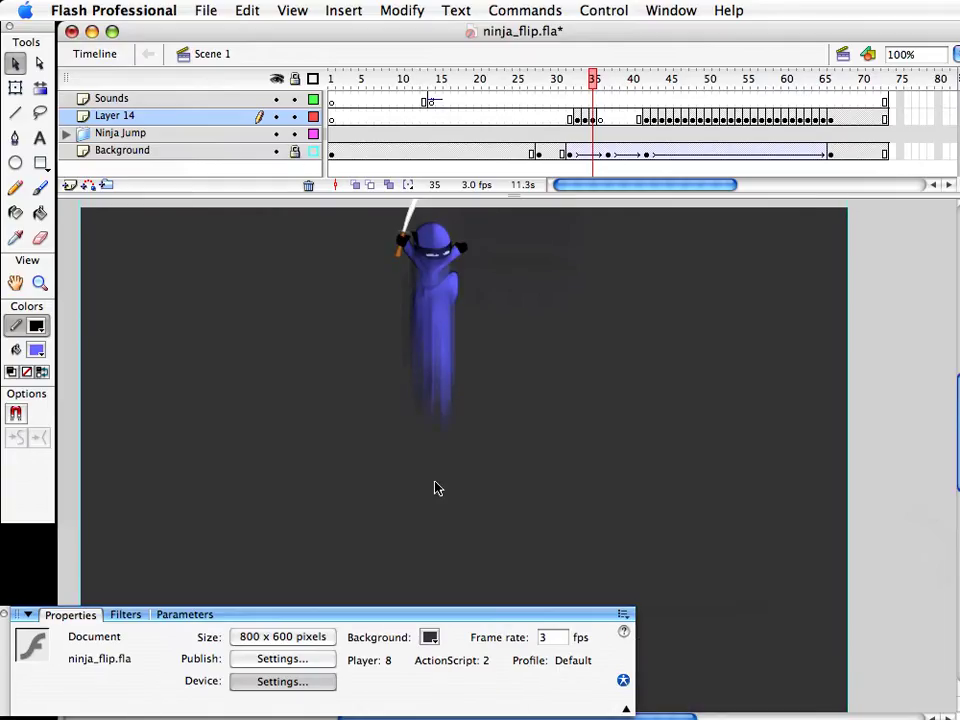
left_click(402, 402)
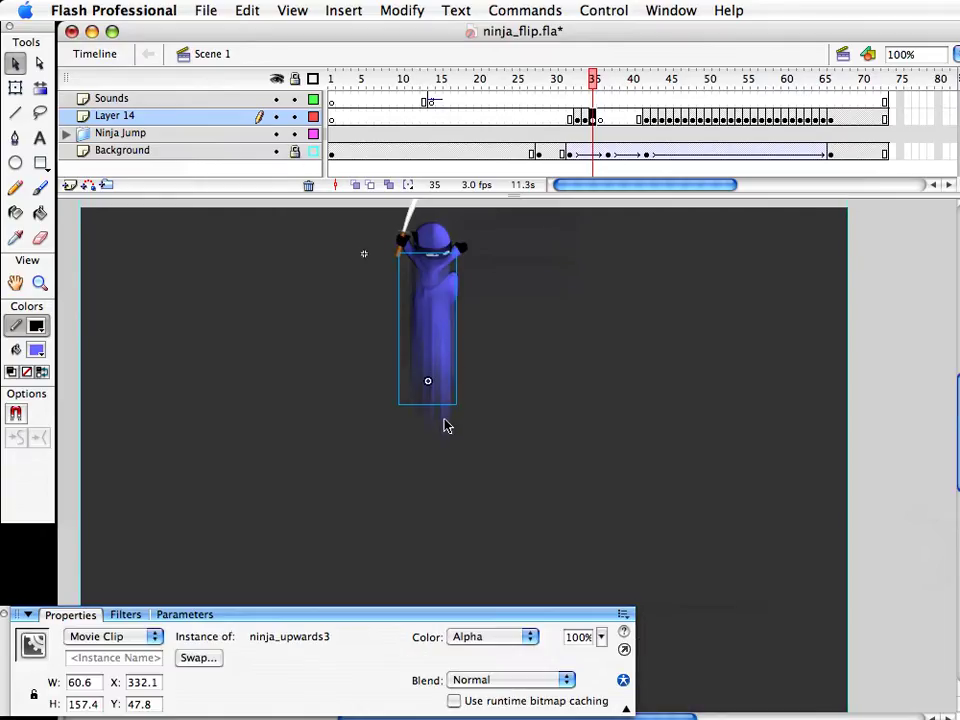
scroll(339, 268, "down", 3)
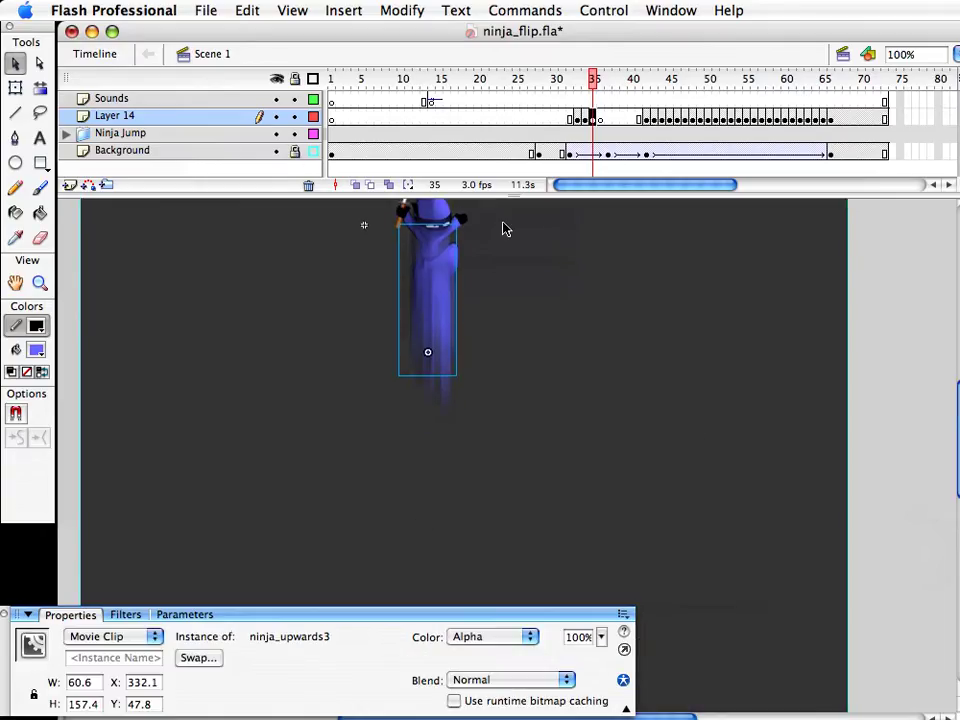
left_click(585, 119)
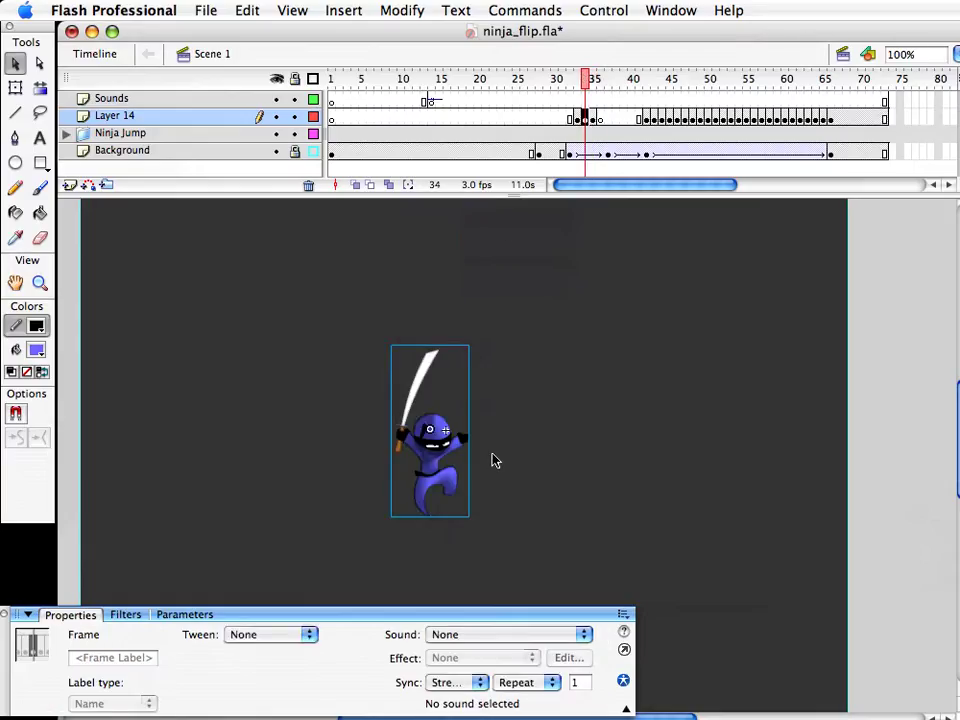
key("super+v")
left_click_drag(530, 462, 447, 436)
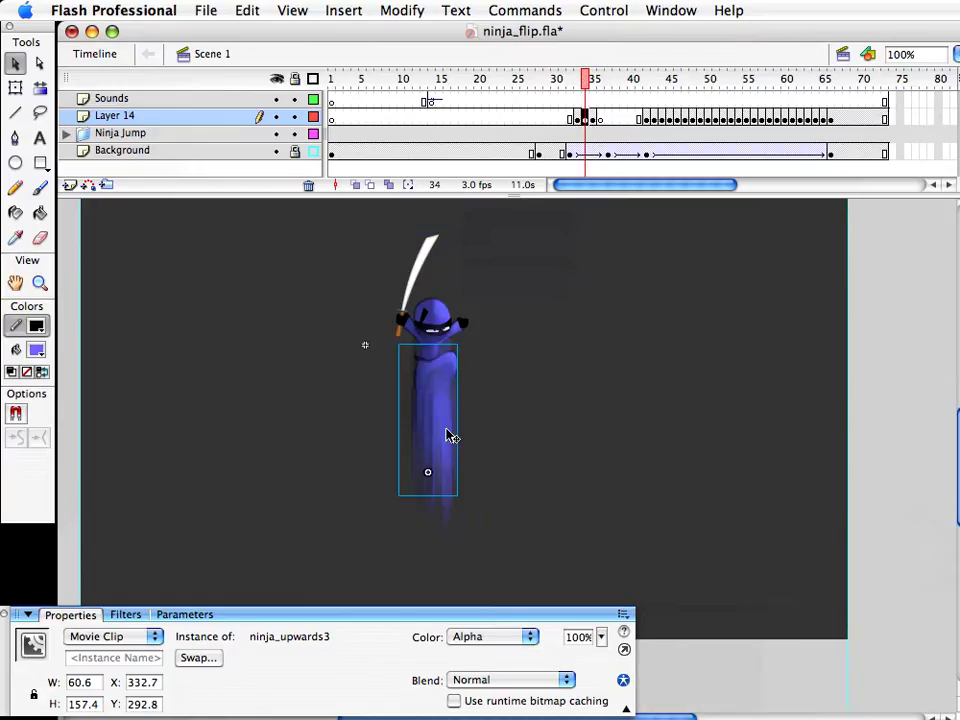
Copy the blurred body from frame 35 into frame 36 of Layer 14 and raise it toward the top of the stage
left_click(600, 119)
scroll(583, 381, "up", 3)
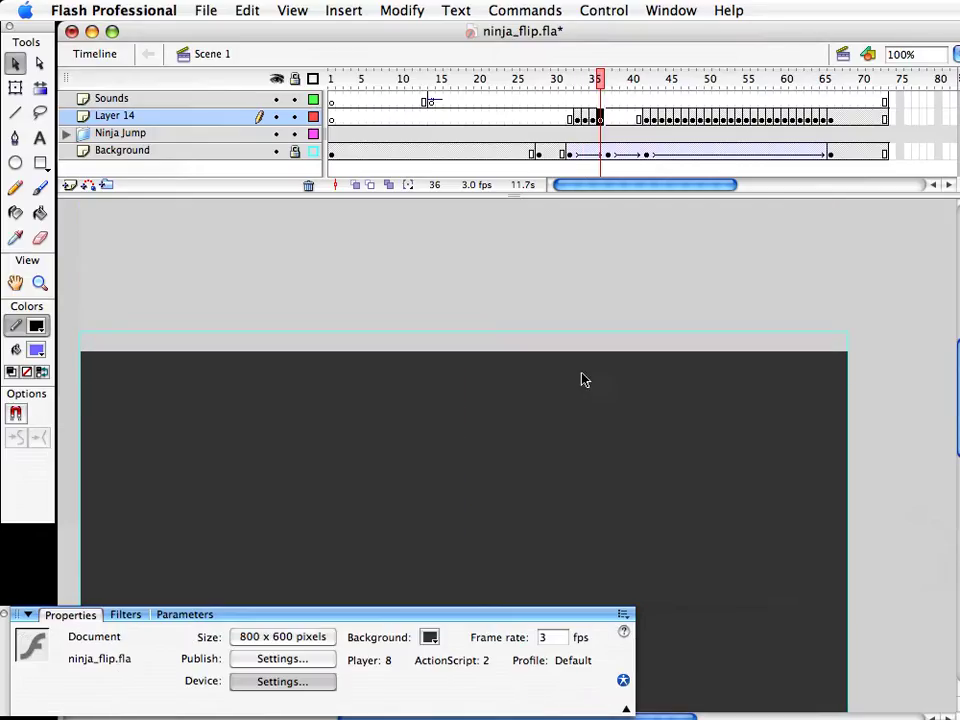
left_click(594, 117)
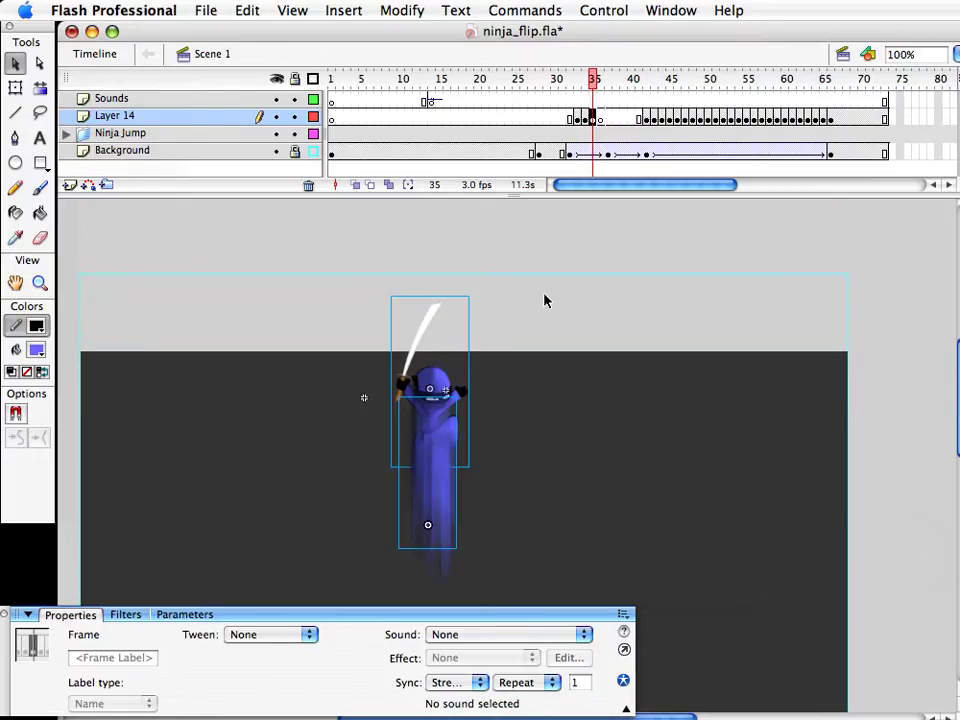
left_click(439, 493)
left_click(448, 486)
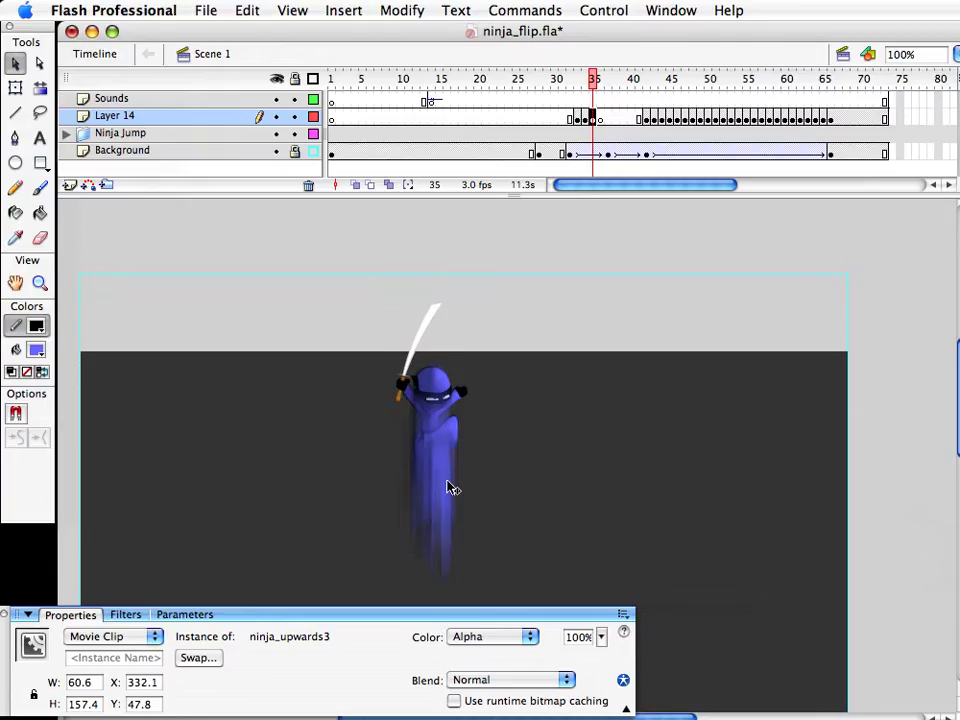
left_click(601, 119)
key("shift+Up")
key("shift+Up")
key("shift+Up")
key("shift+Up")
key("shift+Up")
key("shift+Up")
key("shift+Up")
key("shift+Up")
Narrow and stretch the blurred body on frame 36 to 42.4 by 165.7 pixels
key("q")
left_click_drag(457, 357, 450, 357)
left_click_drag(428, 282, 428, 275)
left_click_drag(450, 357, 448, 357)
Add a keyframe at frame 38 of Layer 14 and create a motion tween from frame 36 to it
left_click(608, 118)
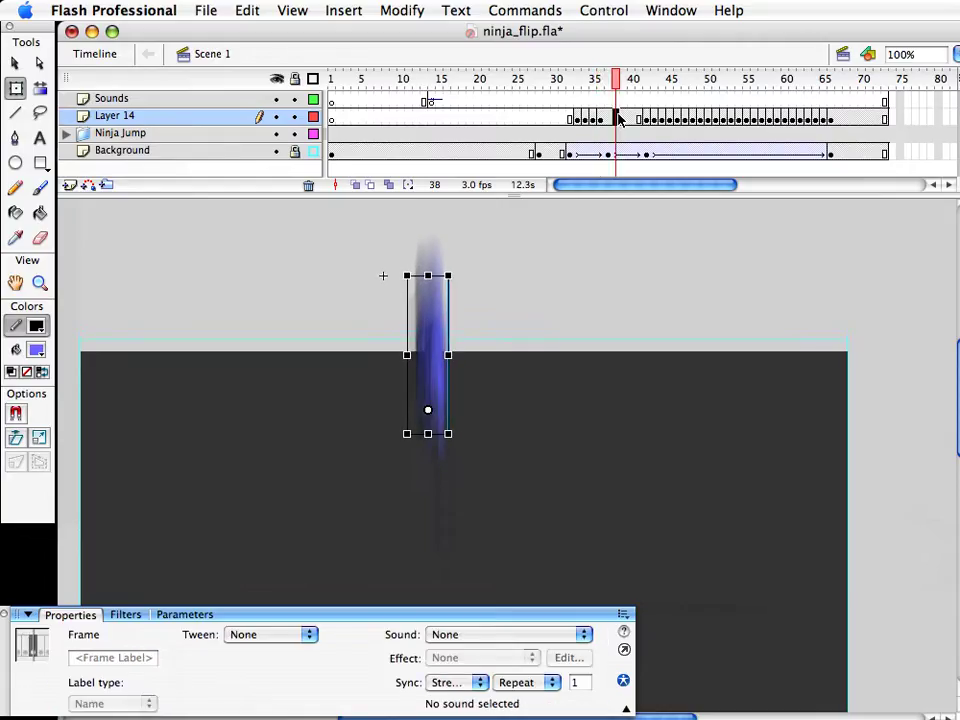
right_click(608, 119)
left_click(612, 129)
Raise the blurred body on frame 38 to Y -169.2 and insert a blank keyframe at frame 39 of Layer 14
left_click(615, 118)
key("Up")
key("Up")
key("Up")
key("Up")
key("Up")
key("Up")
key("Up")
key("Up")
key("Up")
key("Up")
key("Up")
key("Up")
key("Up")
key("Up")
key("Up")
key("Up")
key("Up")
key("Up")
key("Up")
key("Up")
key("v")
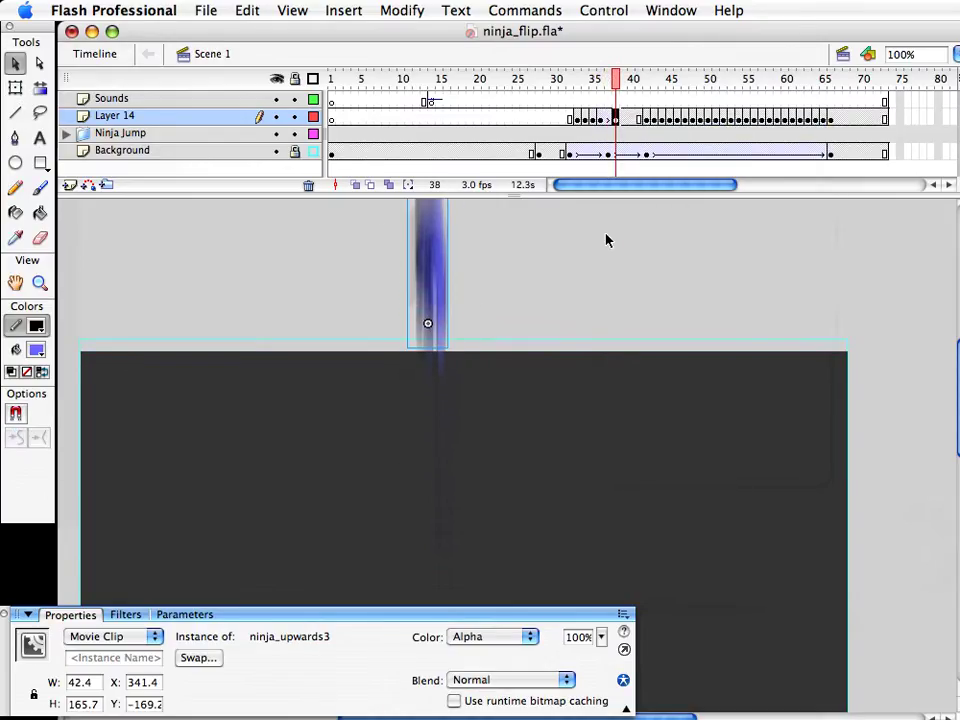
left_click(623, 119)
key("F7")
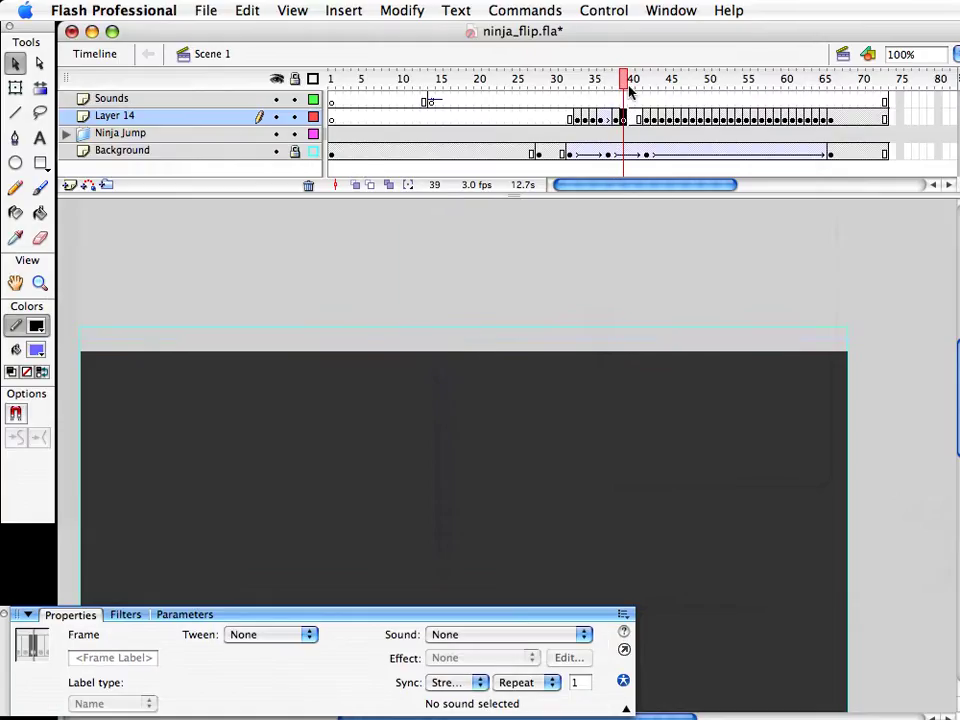
Switch the Background layer from outlines back to full artwork and preview the movie at its current frame rate
key("super+s")
left_click(314, 151)
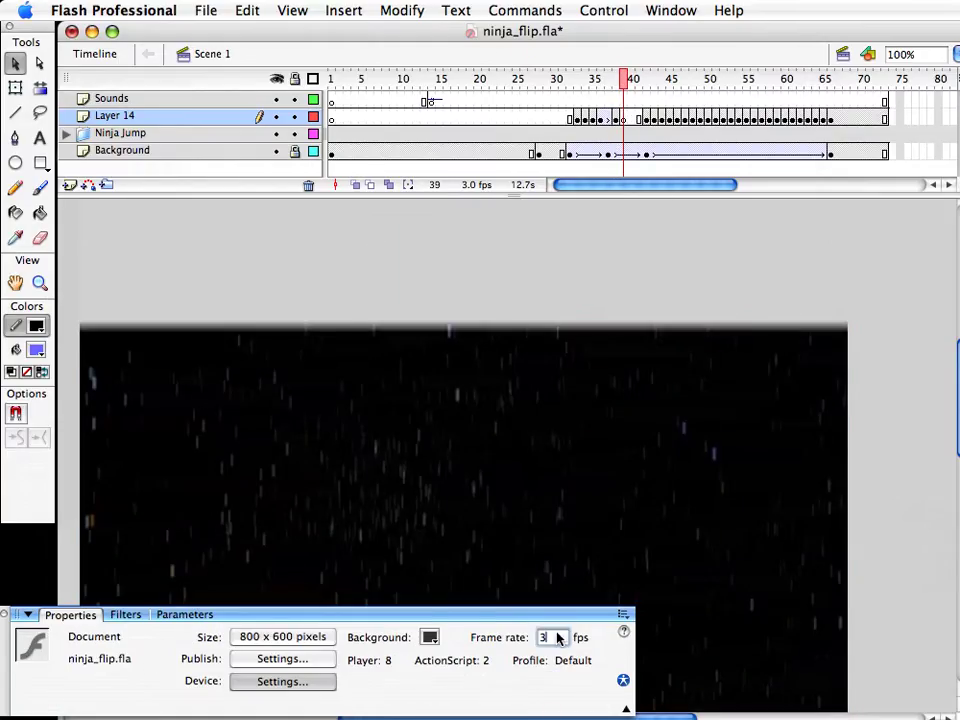
key("super+Return")
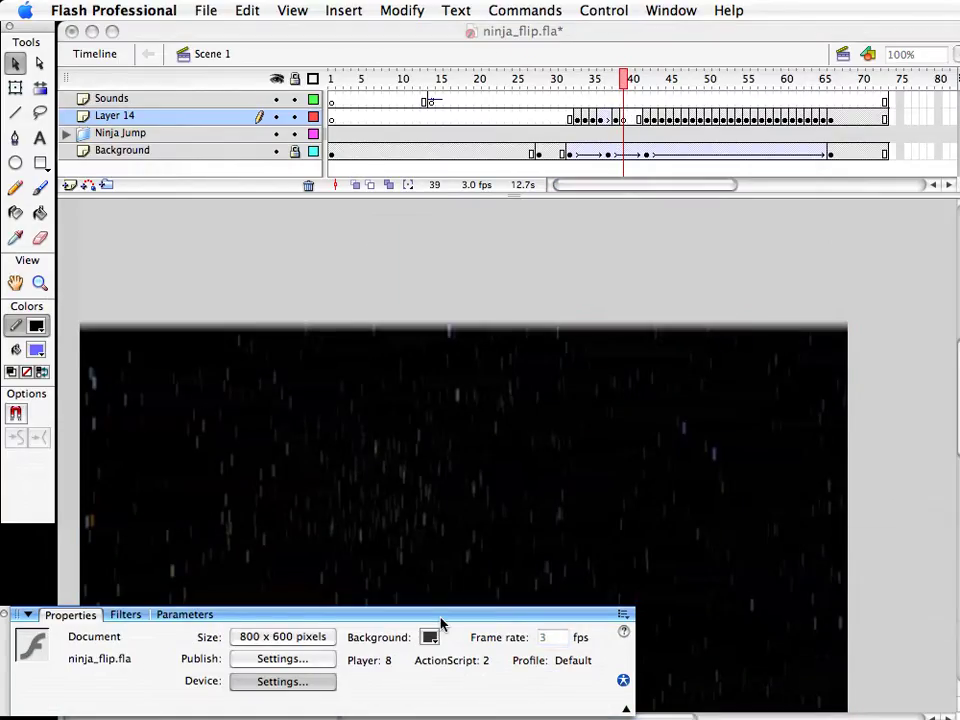
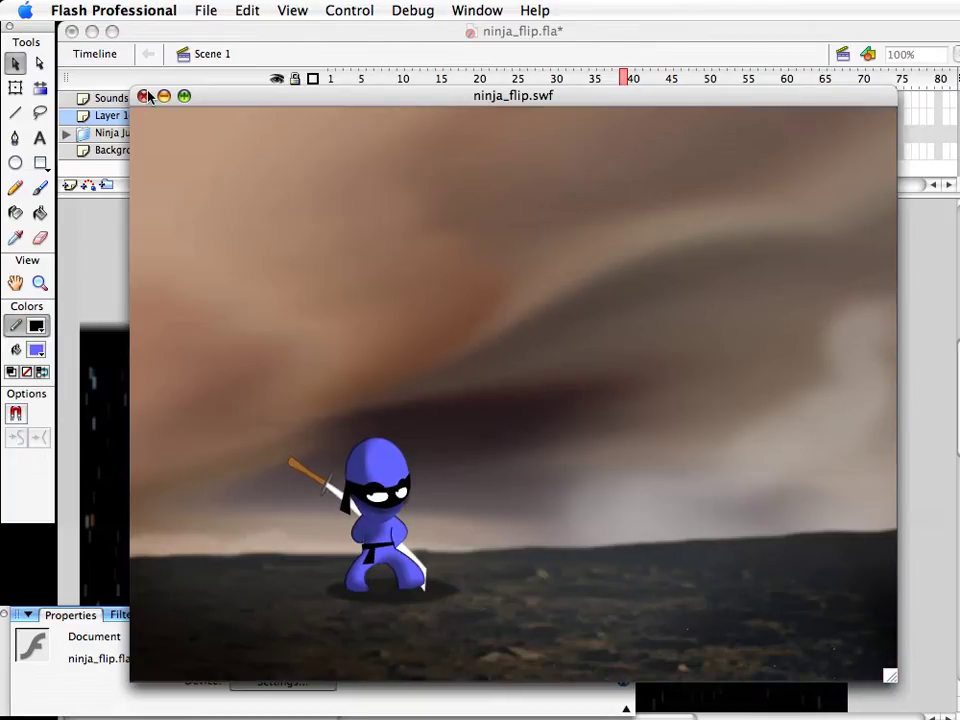
left_click(144, 96)
Set the document's frame rate to 15 fps and save the file
left_click_drag(632, 88, 803, 117)
key("ctrl+s")
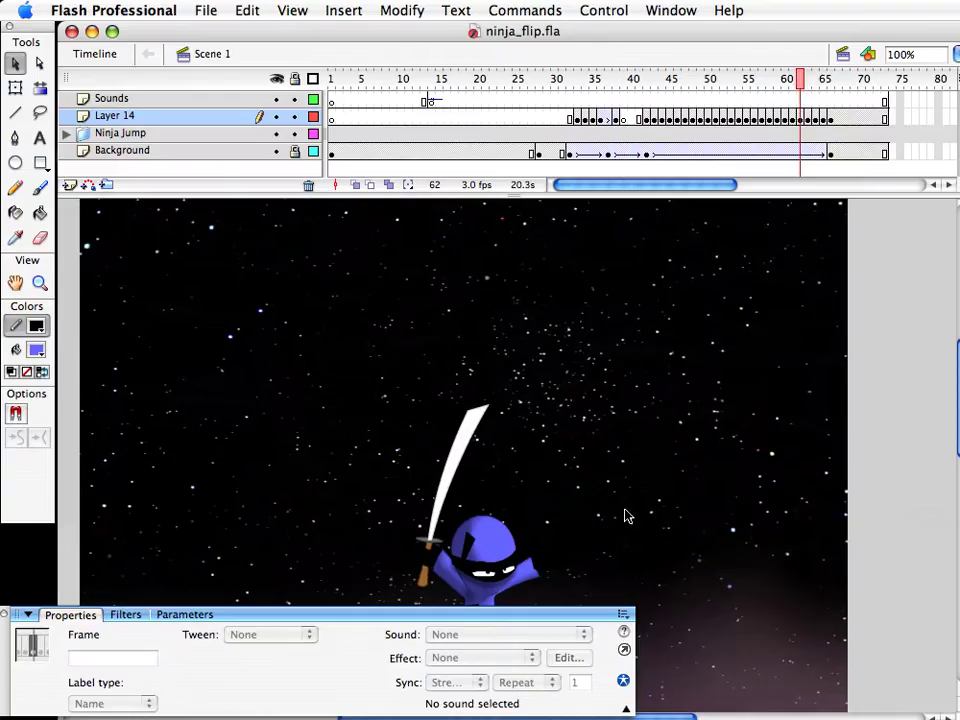
left_click(770, 495)
left_click(555, 637)
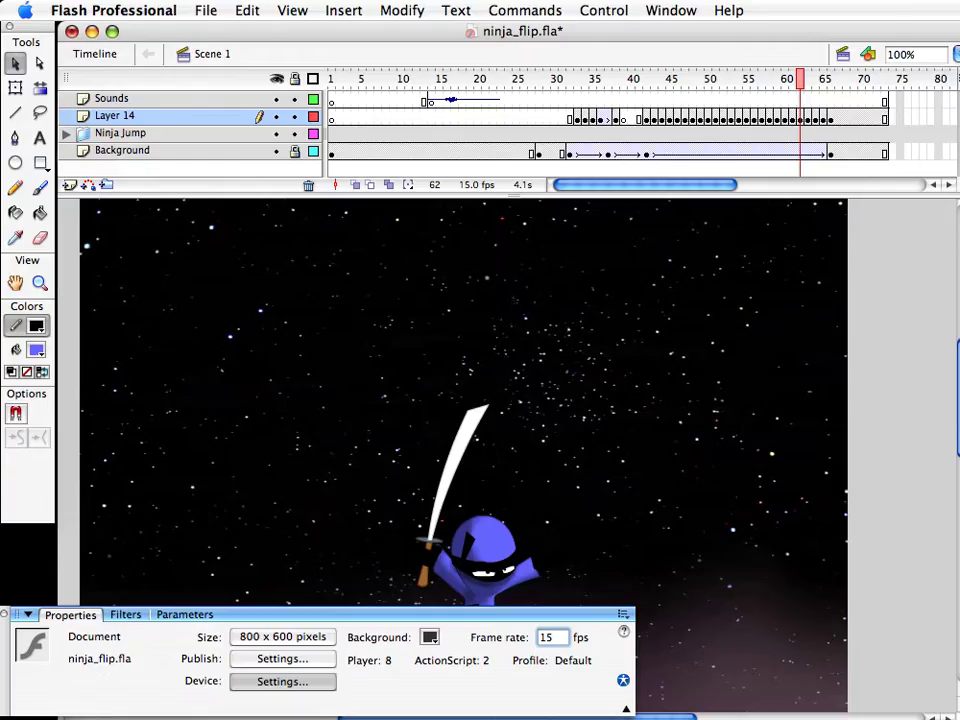
key("ctrl+s")
scroll(578, 273, "down", 3)
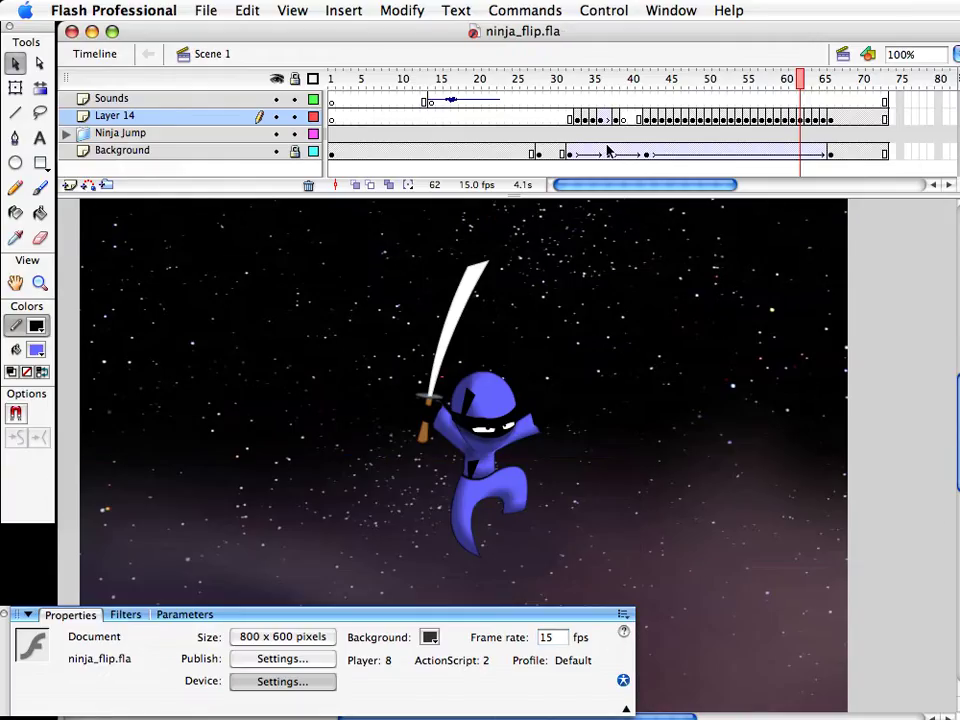
Copy the frame 42 keyframe of Layer 14 to frame 41 and raise the ninja there to about Y -181.9
left_click(626, 99)
left_click_drag(628, 100, 655, 120)
left_click(646, 119)
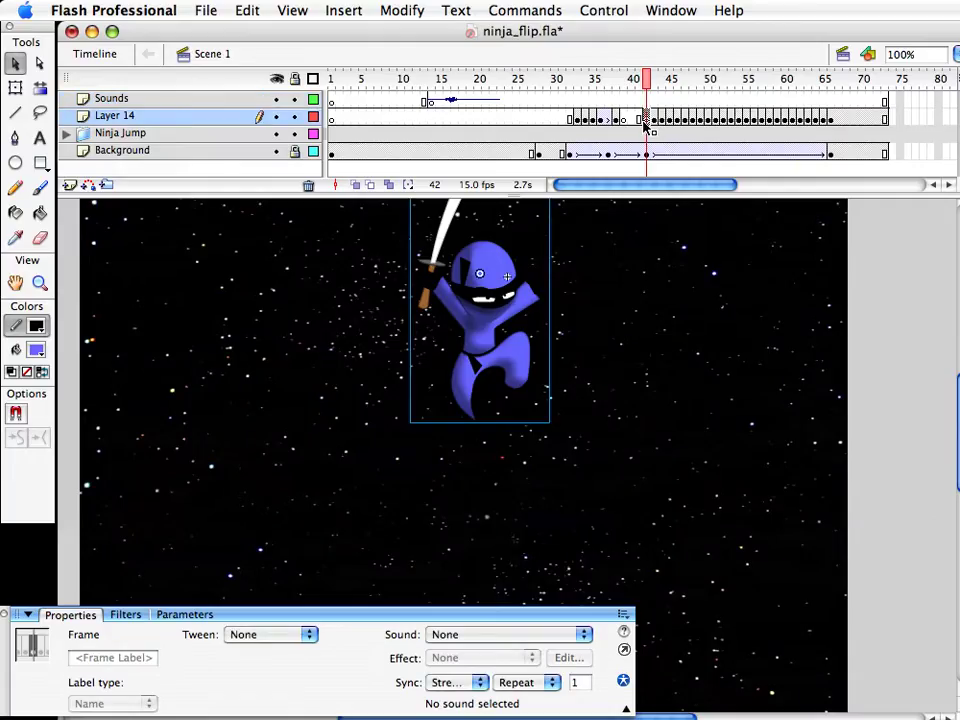
left_click(638, 119)
scroll(517, 408, "up", 3)
left_click(507, 404)
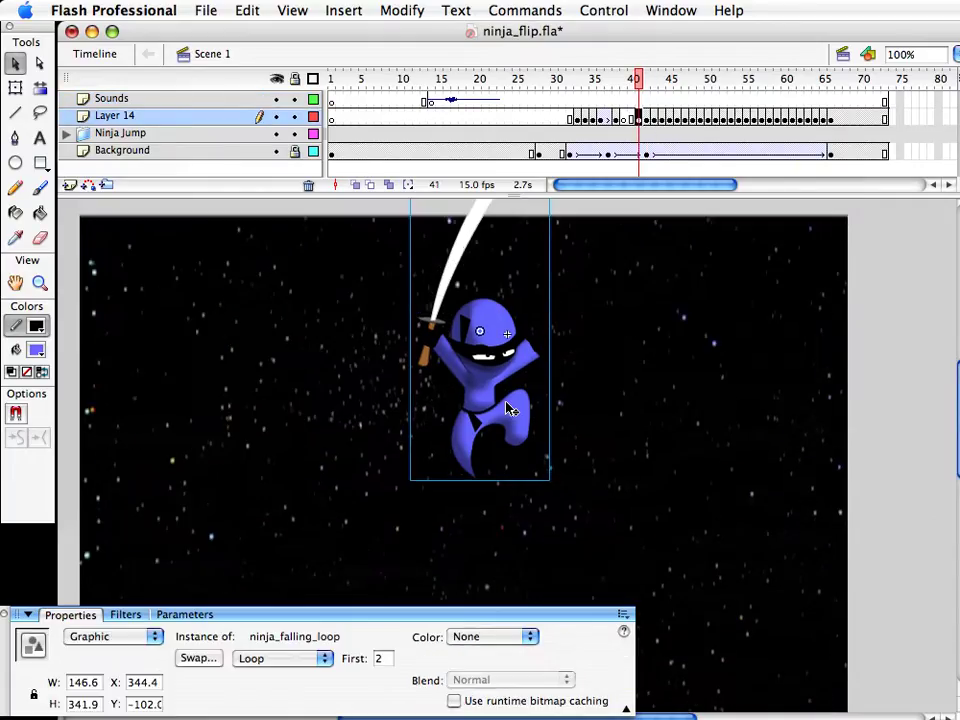
left_click_drag(488, 386, 499, 336)
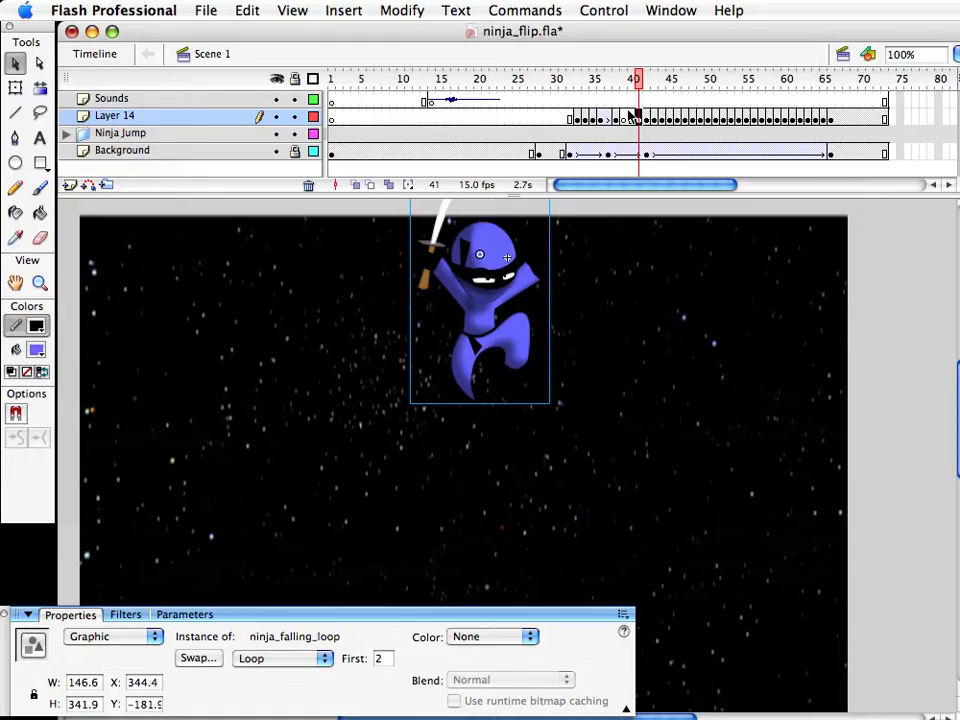
Lengthen the ninja's off-screen pause by inserting four frames at frames 39–40 across all layers
left_click_drag(631, 102, 630, 185)
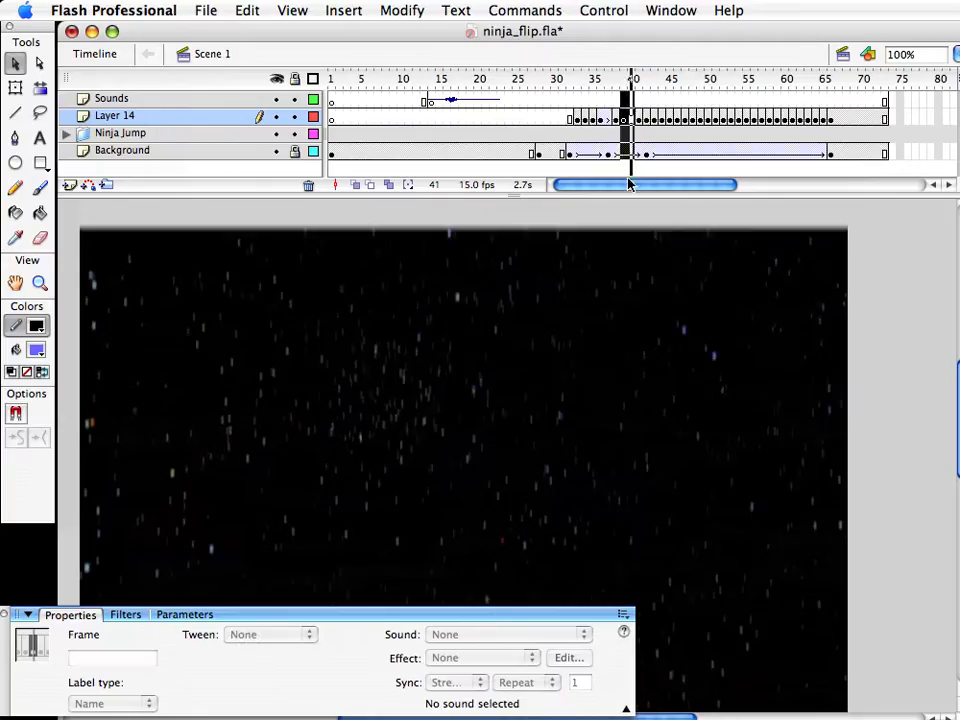
left_click(629, 153)
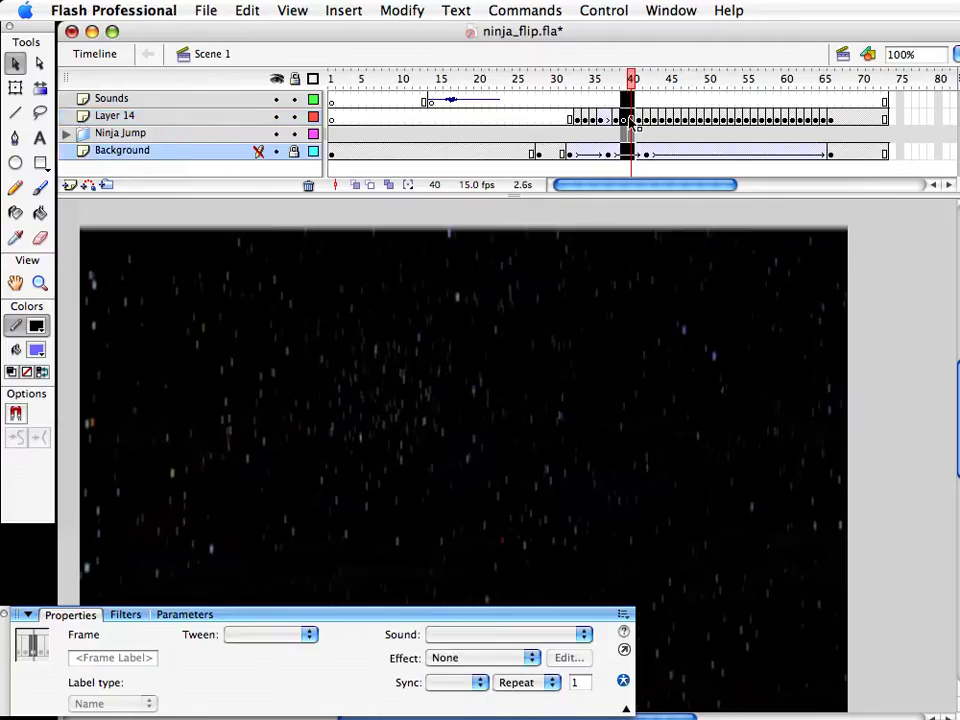
key("F5")
key("F5")
key("F5")
key("F5")
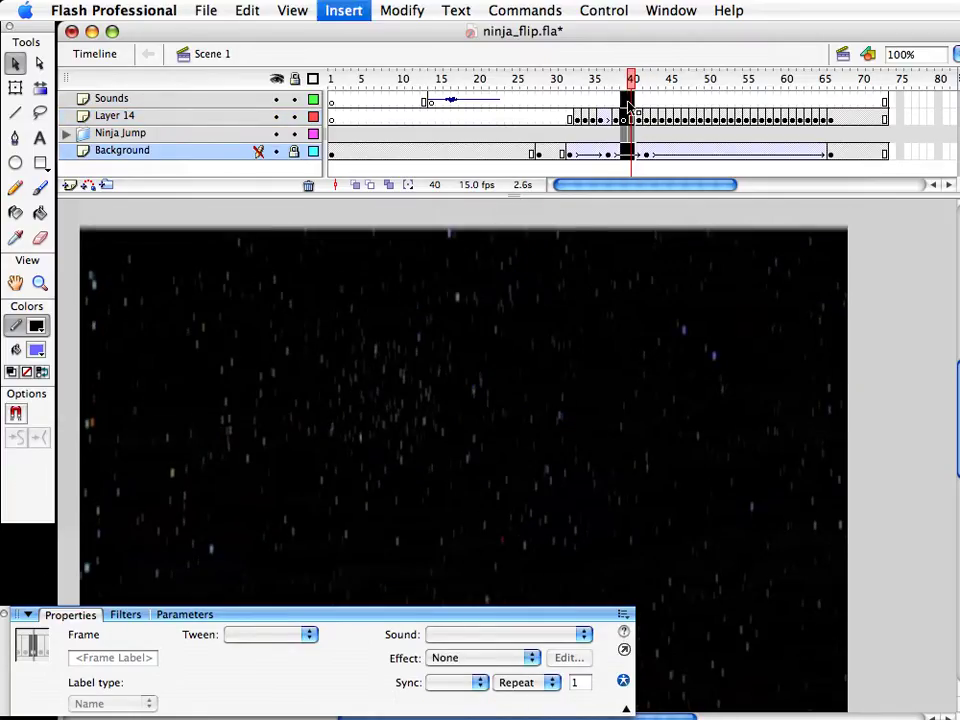
left_click_drag(638, 80, 673, 88)
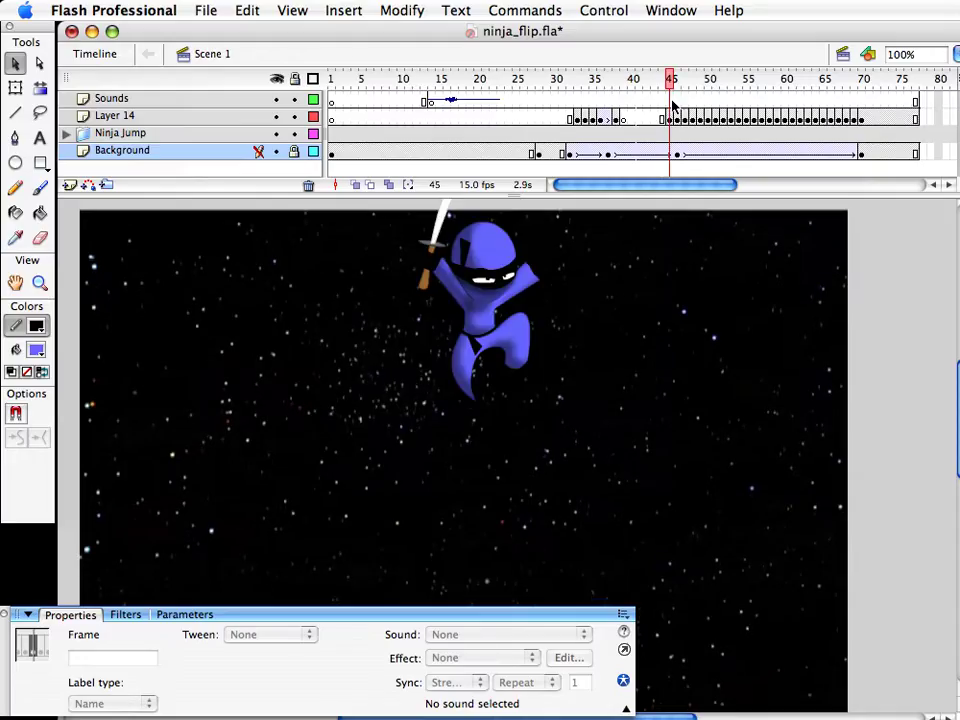
Copy the frame 45 keyframe of Layer 14 to frame 44 and raise the ninja there to about Y -266.9
left_click(671, 119)
left_click_drag(670, 119, 661, 120)
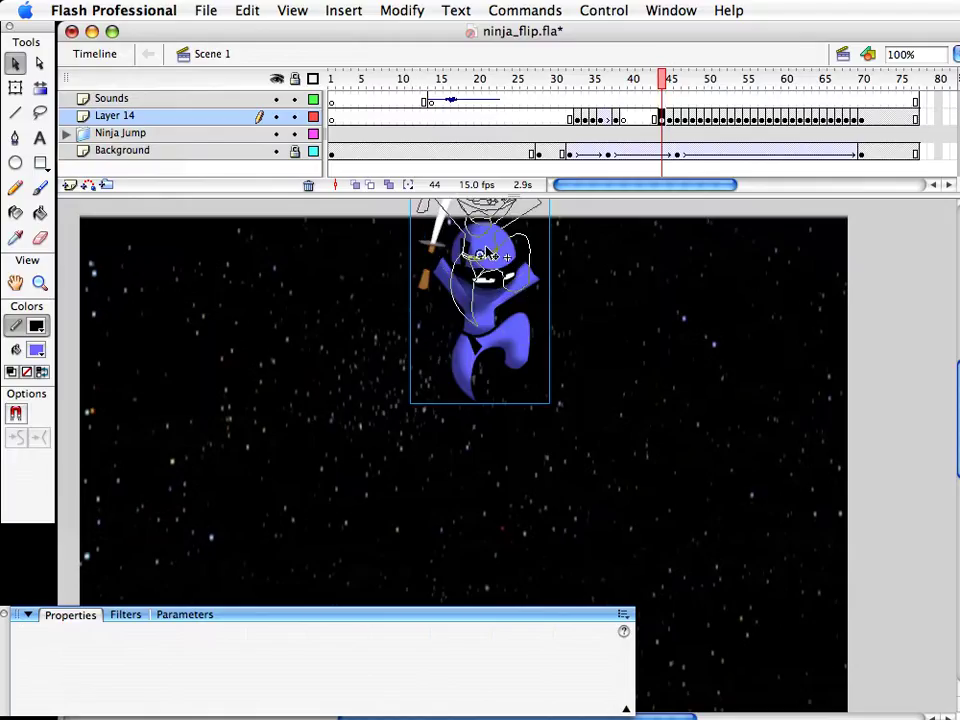
left_click_drag(487, 248, 487, 166)
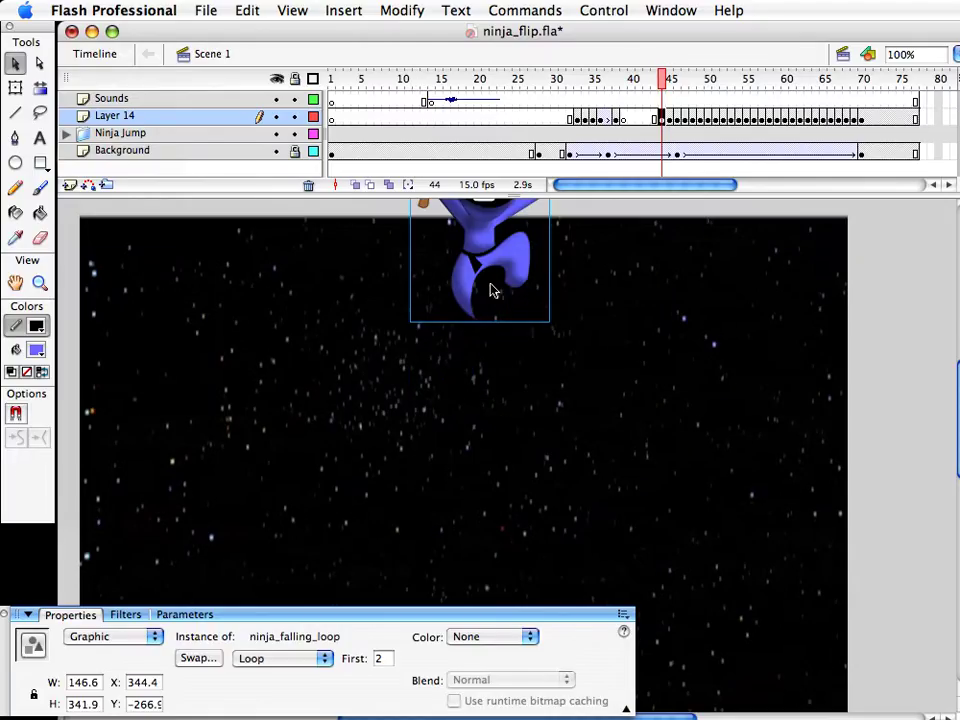
left_click(668, 79)
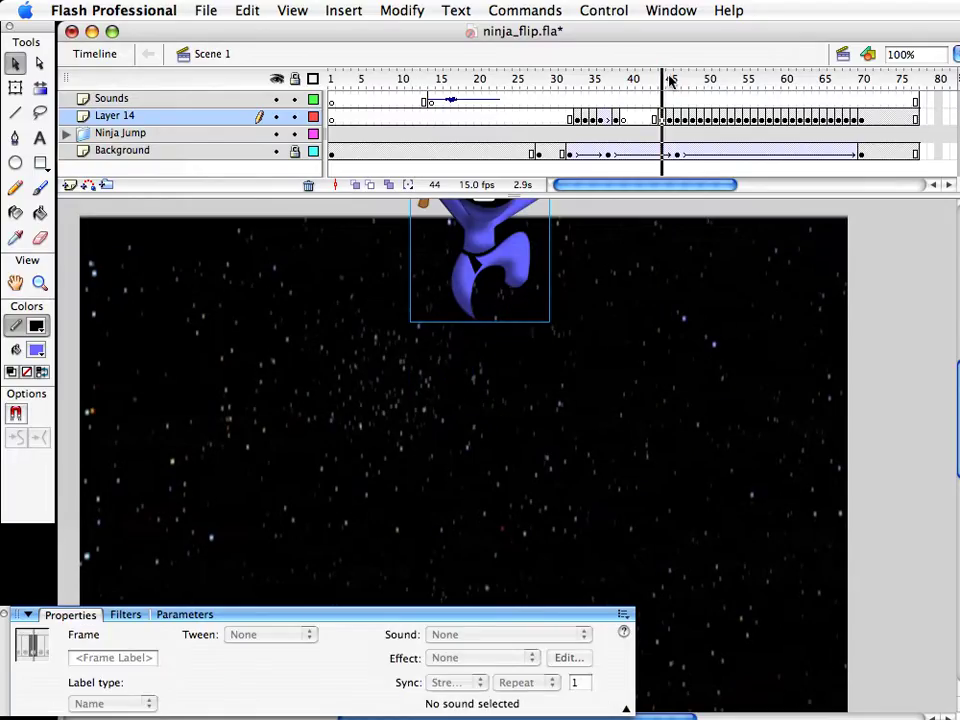
left_click_drag(668, 79, 663, 80)
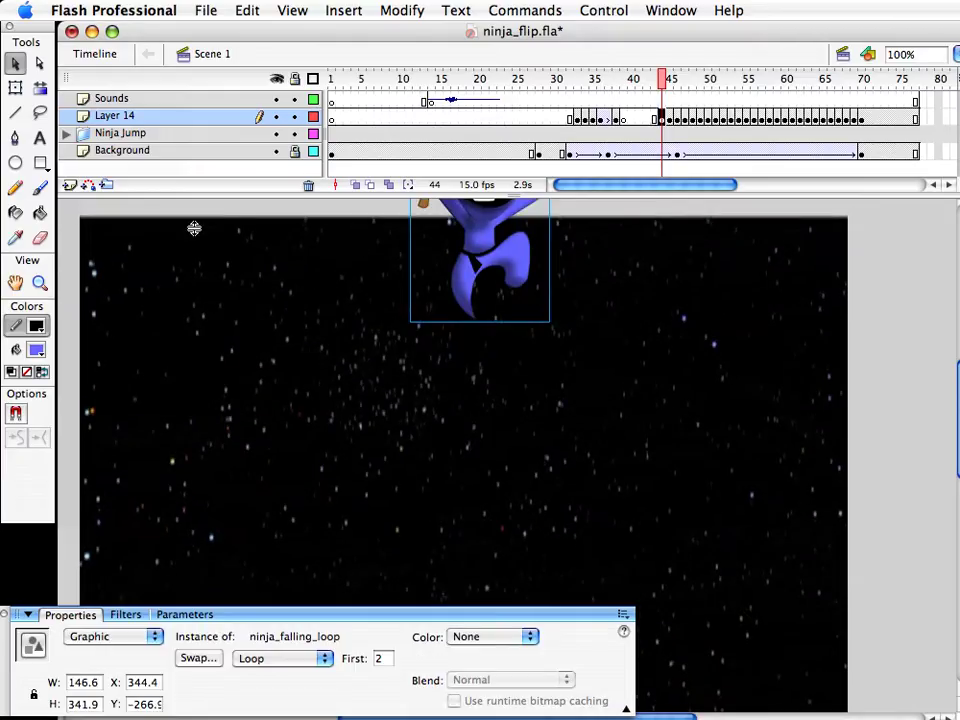
Copy the blurred ninja_upwards3 body from frame 35 and paste it into frame 44 of Layer 14
left_click(118, 615)
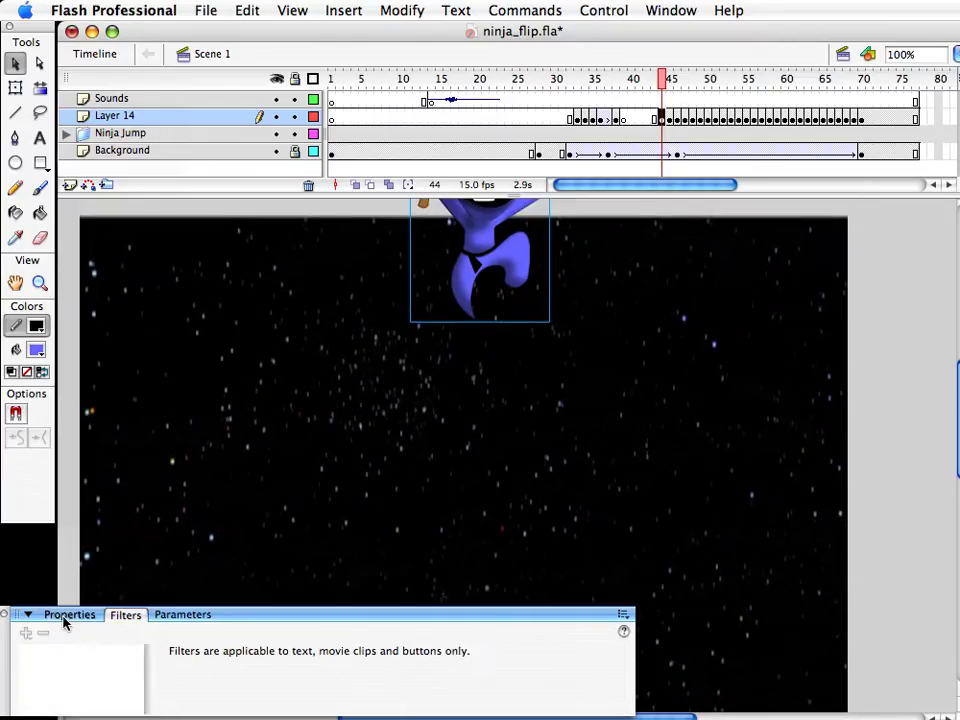
left_click(68, 615)
left_click(598, 80)
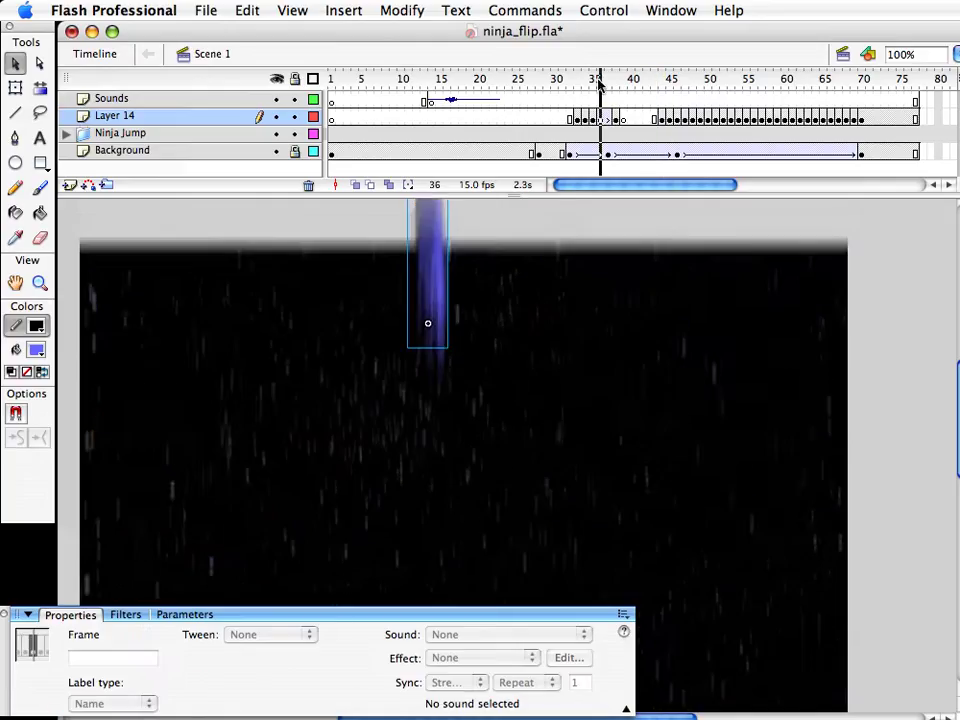
left_click(645, 80)
left_click(598, 82)
left_click(594, 82)
left_click(433, 403)
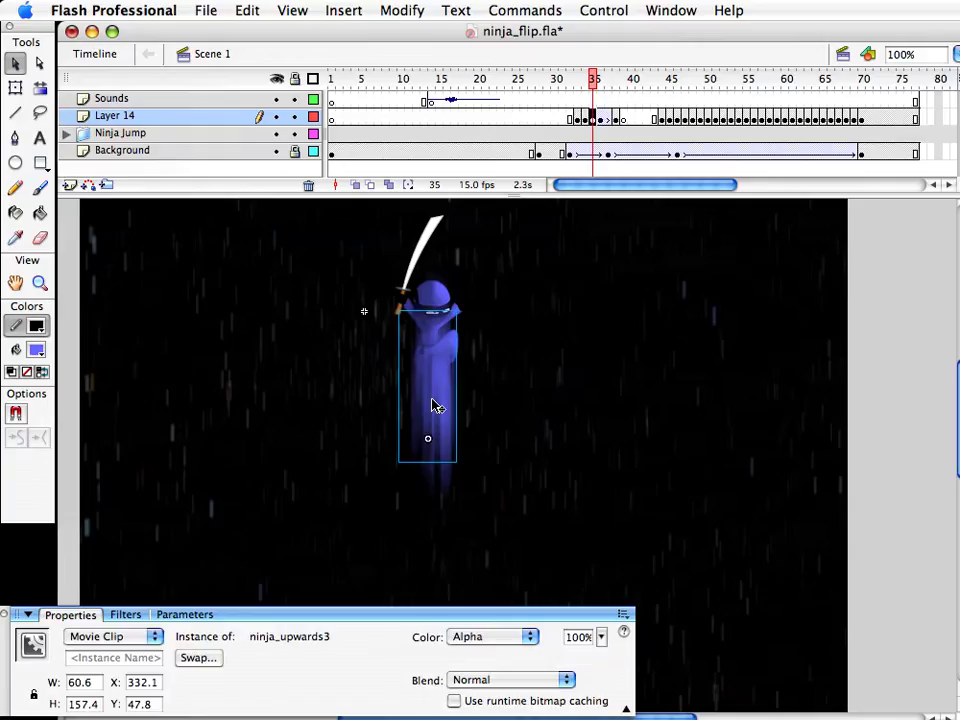
key("super+c")
left_click(661, 118)
key("super+v")
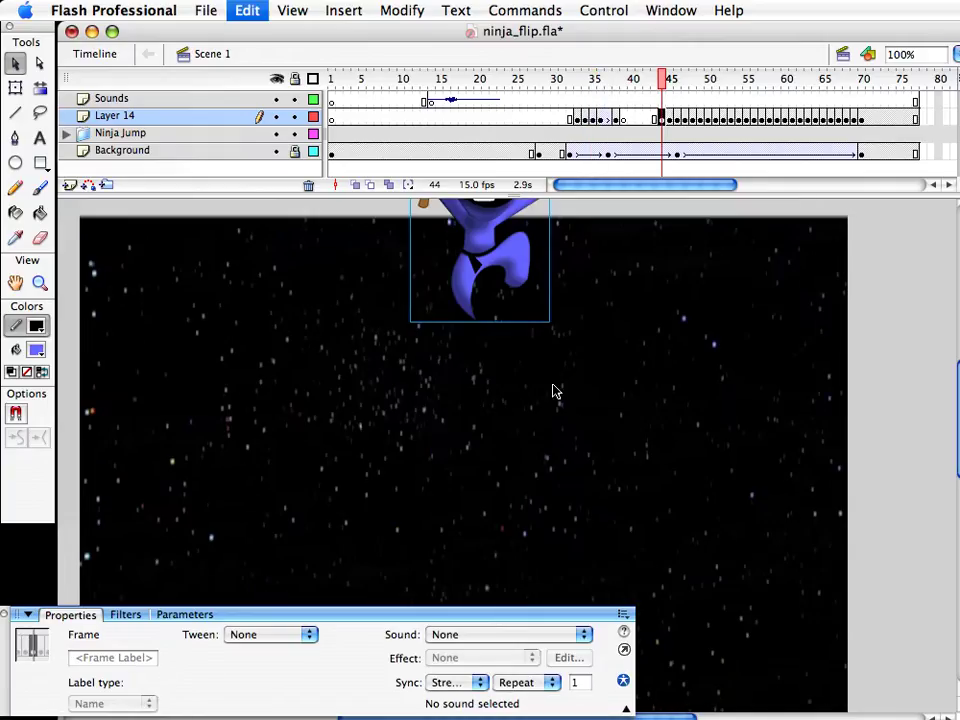
Enlarge the pasted blurred body on frame 44 to 111.8 by 290.4 pixels and place it over the ninja at 87% alpha
key("q")
left_click_drag(536, 380, 560, 272)
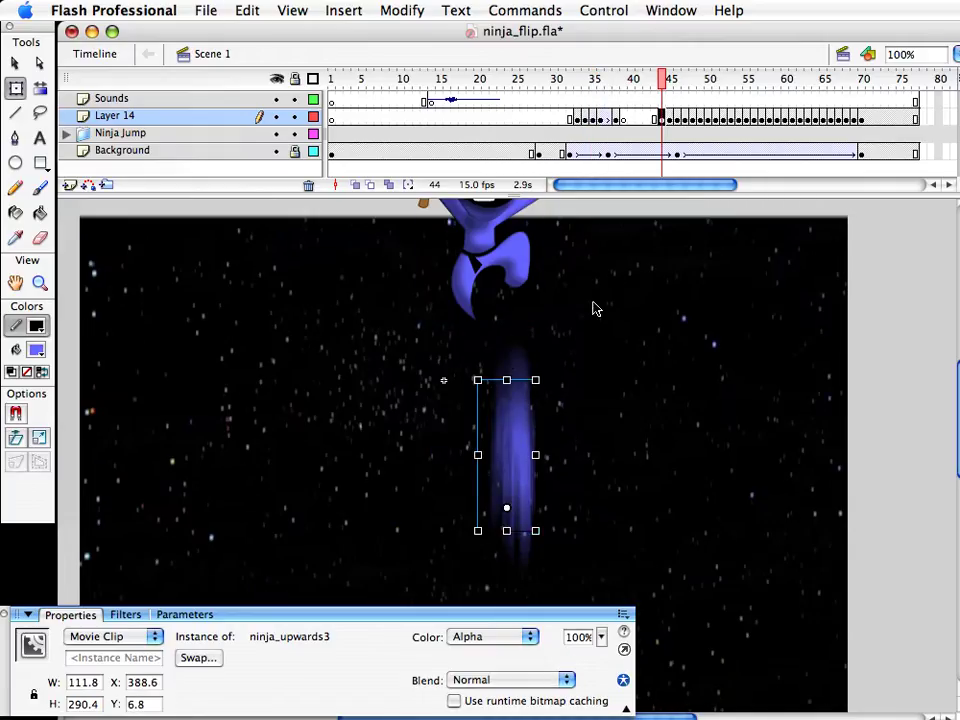
key("v")
left_click_drag(548, 433, 500, 240)
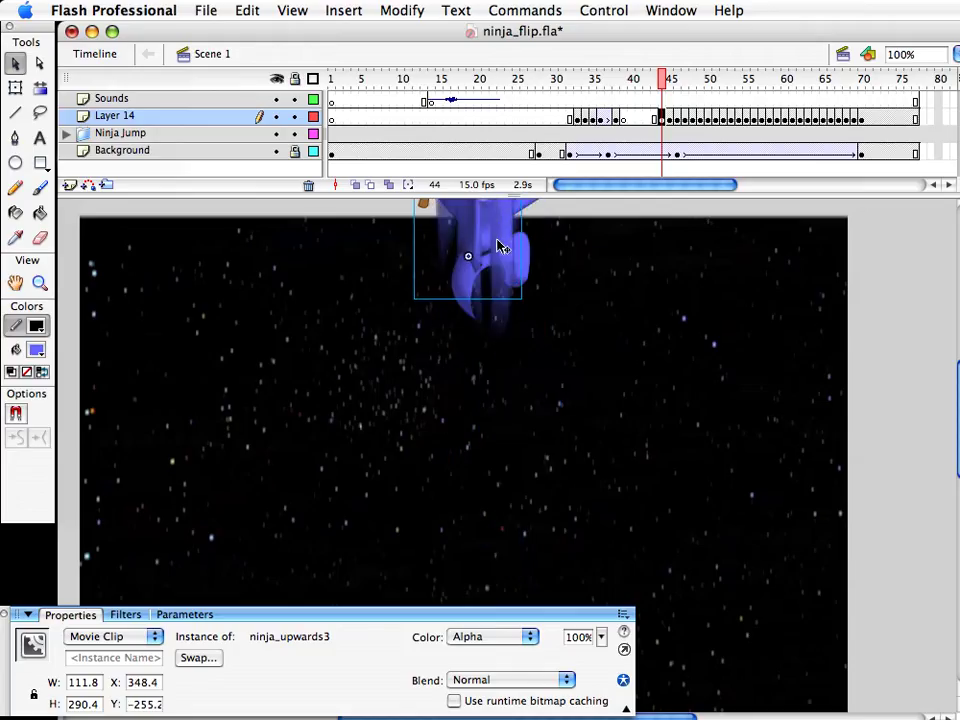
left_click_drag(601, 641, 603, 658)
Paste the blurred body into frame 45 of Layer 14 at about Y -194.2 and set its alpha to 69%
left_click(670, 117)
key("super+shift+v")
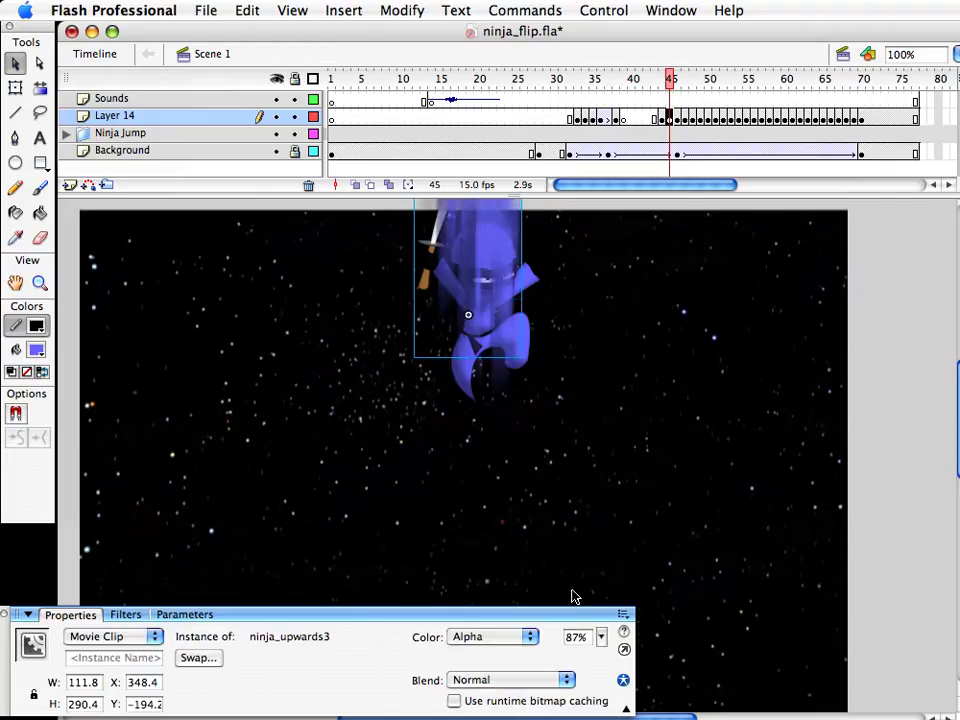
left_click_drag(601, 637, 601, 661)
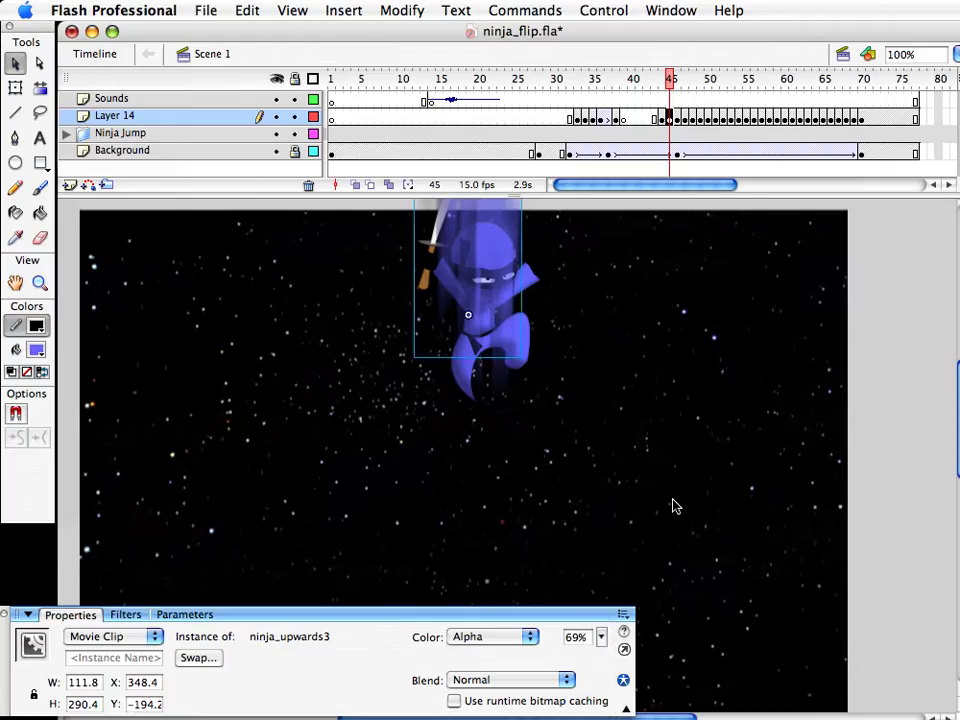
left_click(864, 409)
Copy the blurred body from frame 45 in place into frame 46 of Layer 14 and lower it over the falling ninja
left_click_drag(670, 78, 677, 80)
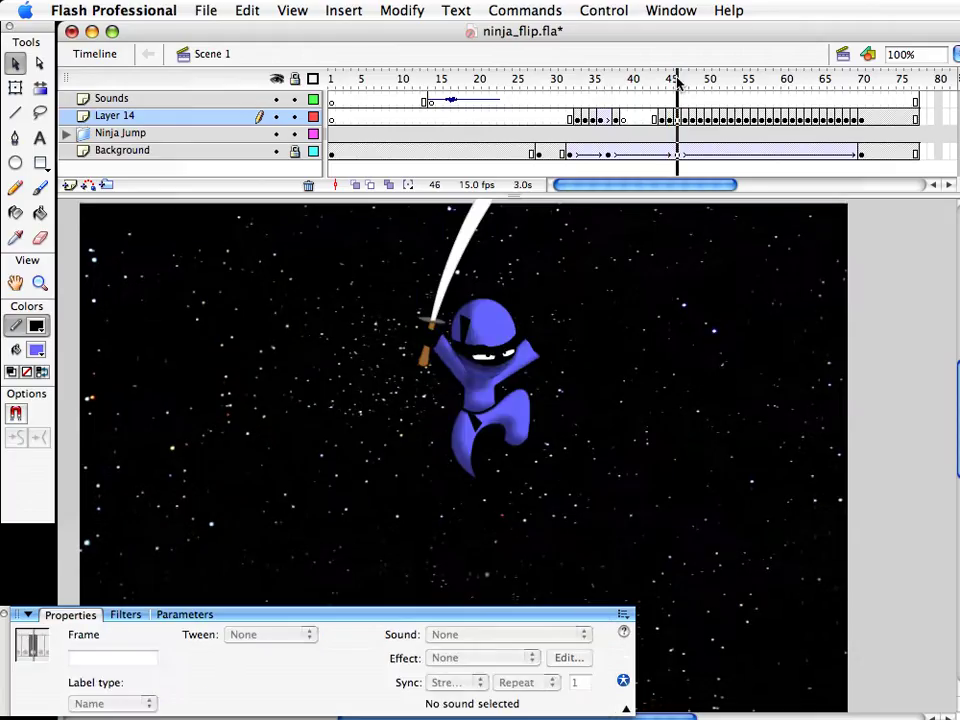
left_click(676, 122)
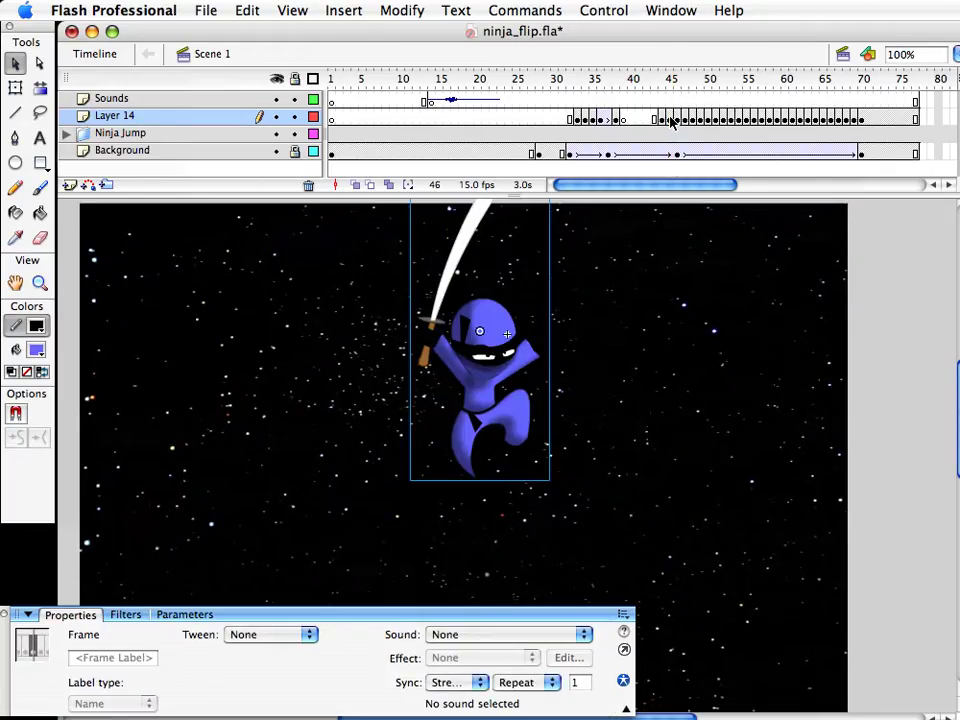
left_click(670, 121)
left_click(855, 367)
left_click(474, 238)
key("super+c")
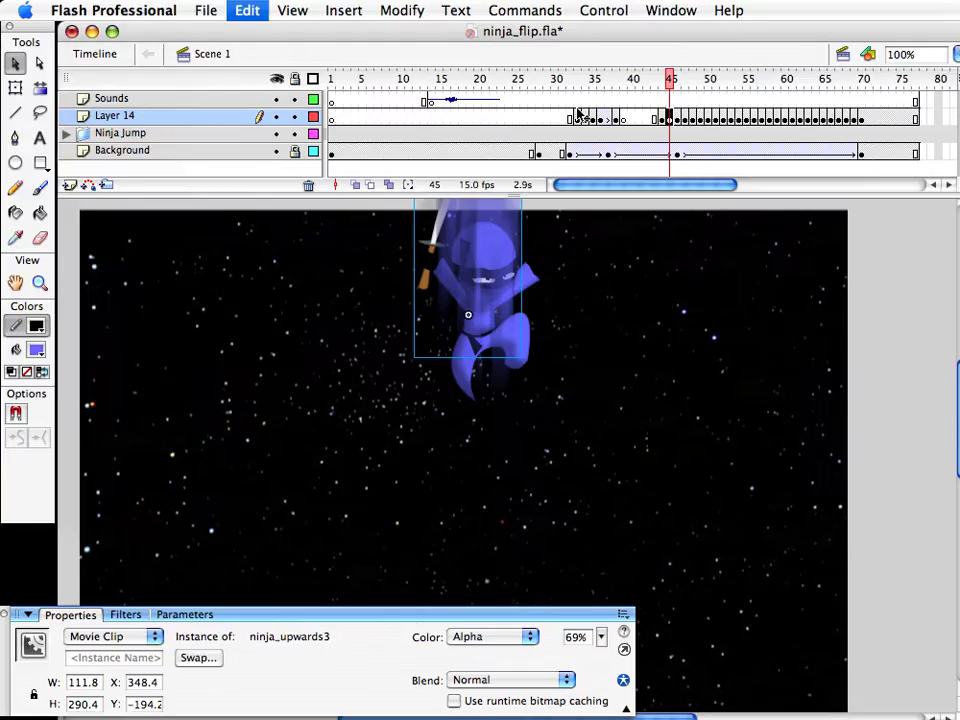
left_click(677, 119)
key("super+shift+v")
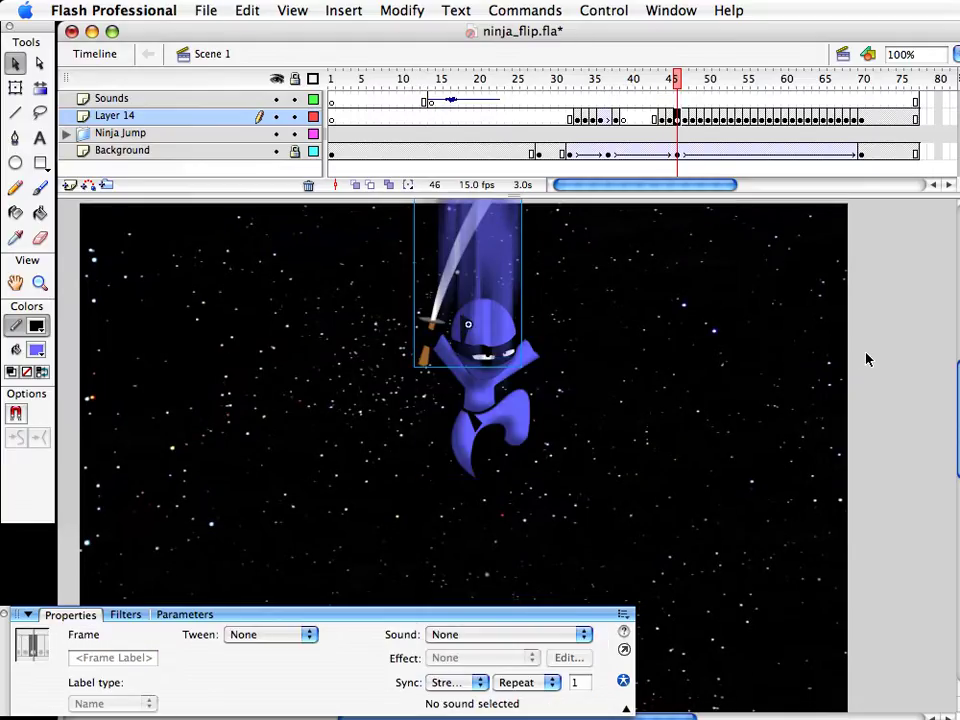
key("shift+Down")
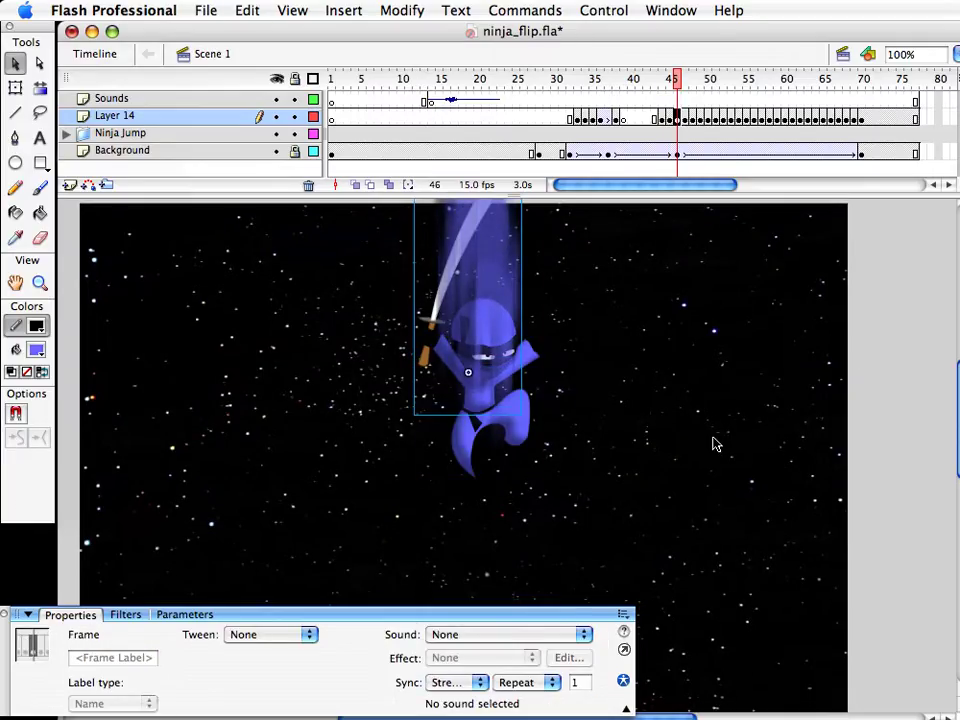
Reduce the alpha of the blurred body on frame 46 and save the file
left_click_drag(597, 637, 600, 668)
left_click(868, 471)
key("super+s")
Go to frame 69 and display the Background layer as outlines to reveal the whole ninja
left_click_drag(678, 80, 857, 98)
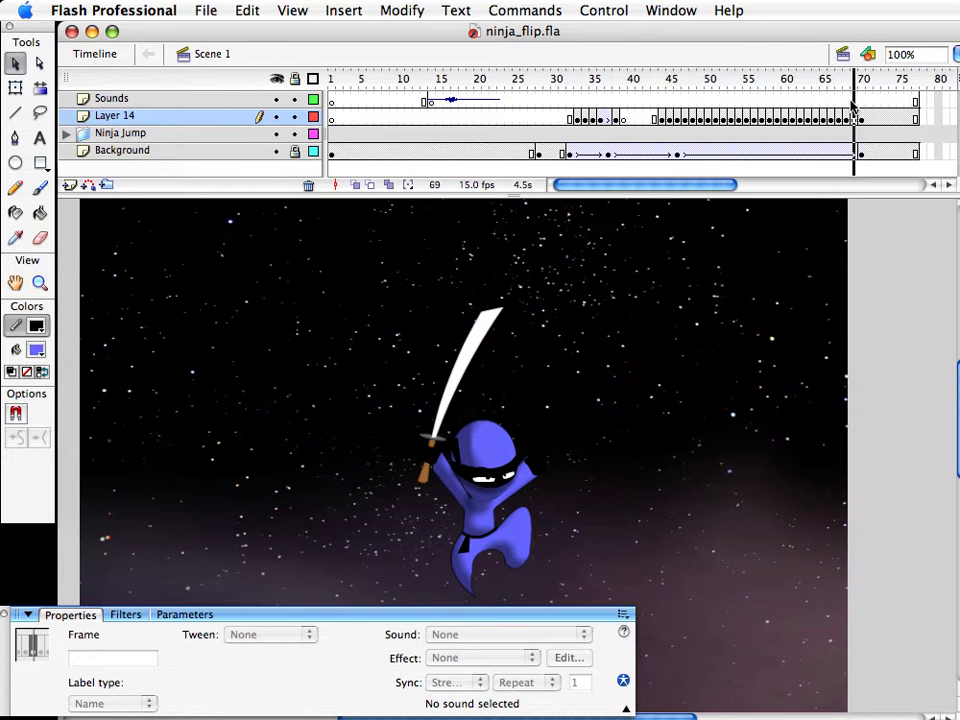
left_click(313, 152)
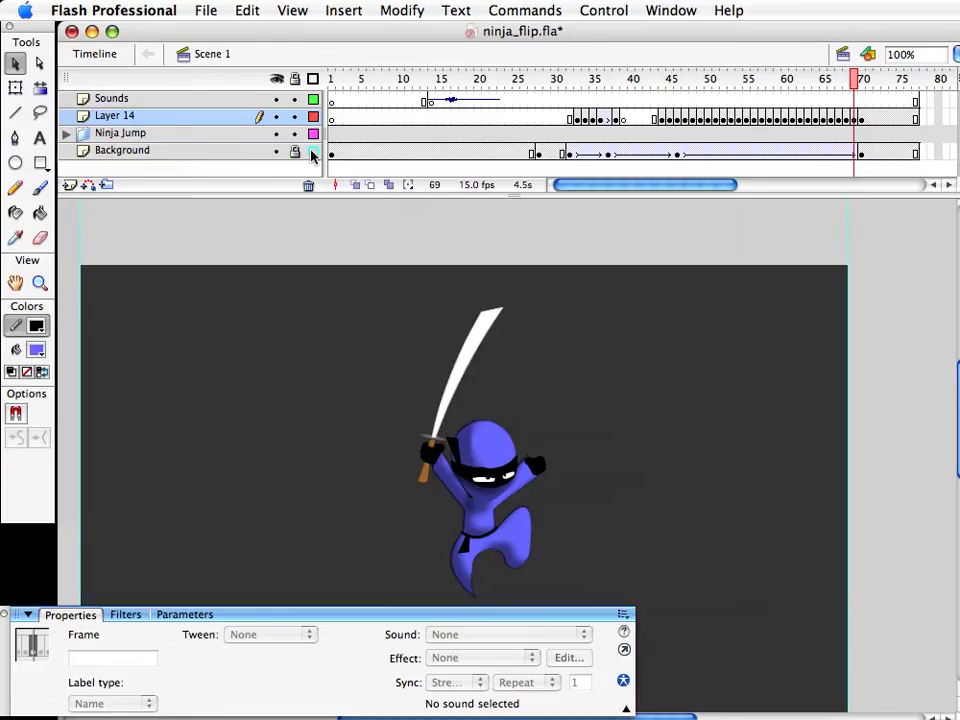
key("space")
left_click_drag(756, 327, 739, 236)
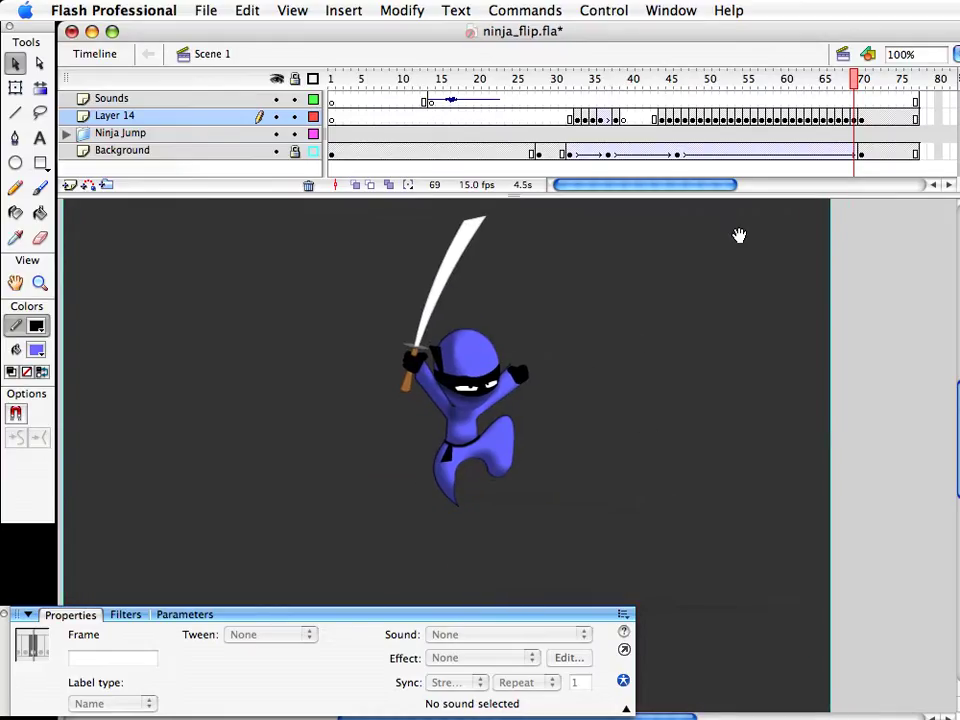
left_click(621, 263)
Extend all the layers in the timeline with frames up to frame 105
left_click_drag(620, 187, 633, 187)
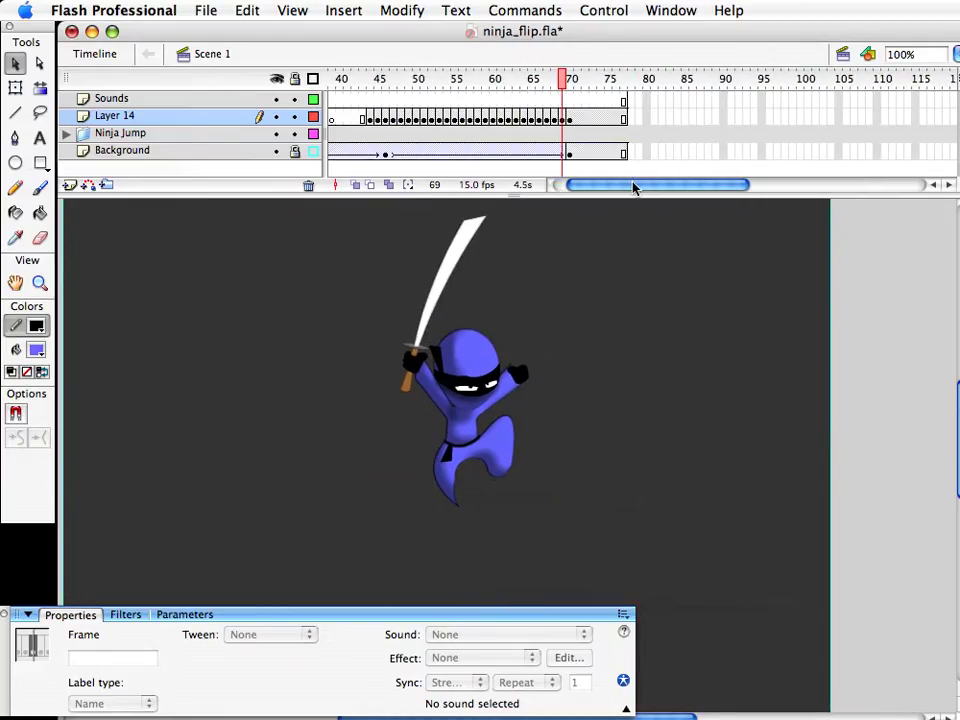
left_click_drag(639, 106, 742, 172)
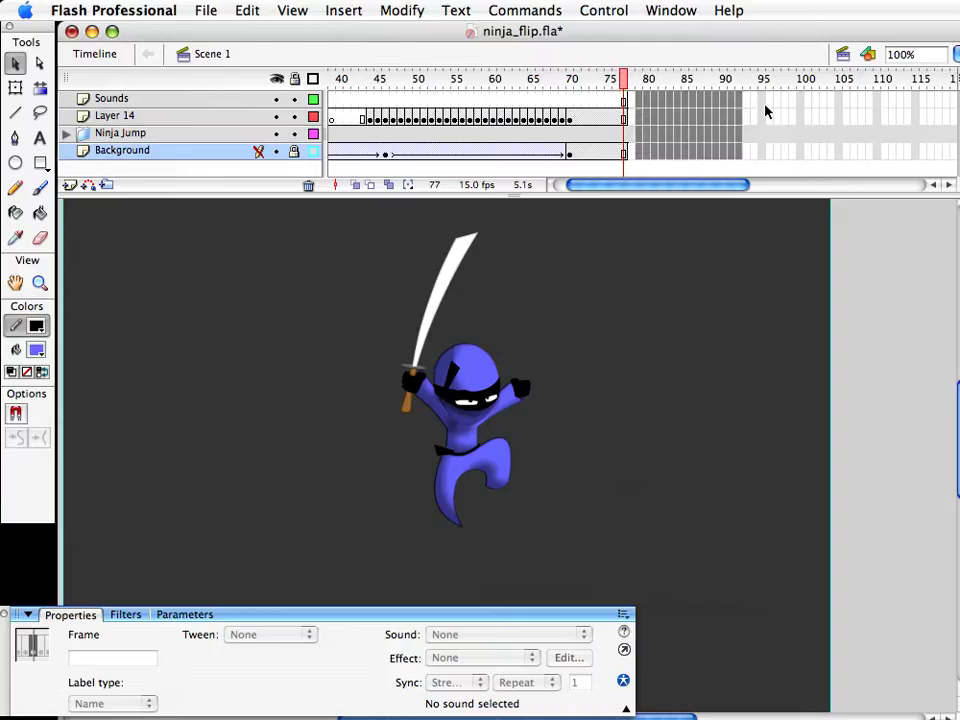
left_click_drag(754, 103, 837, 168)
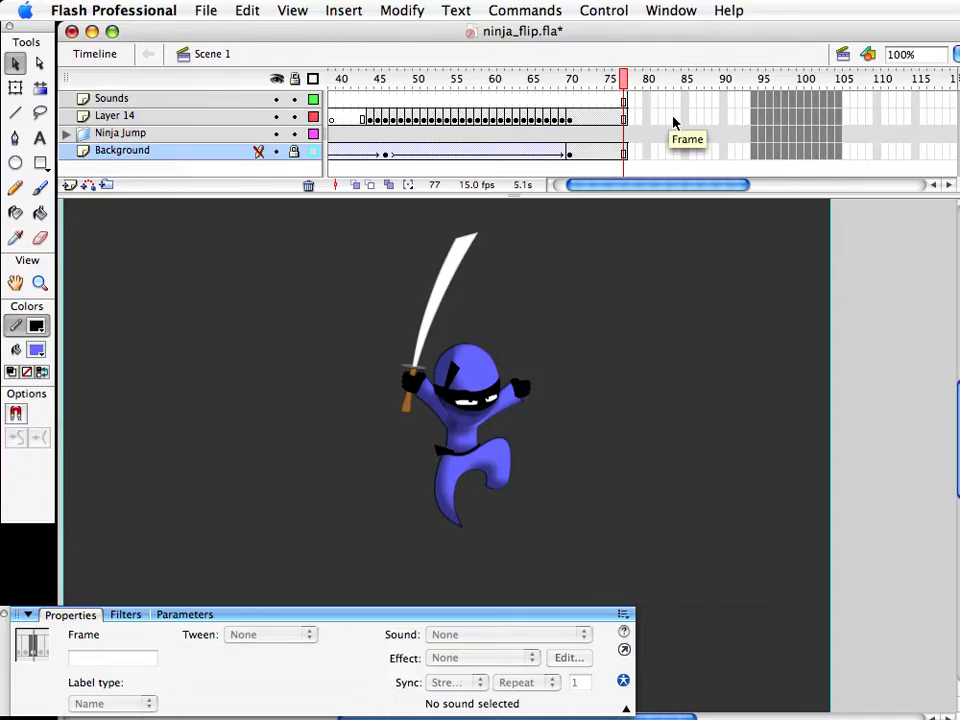
key("F5")
Insert a keyframe on frame 71 of Layer 14 and break the ninja apart into its separate body parts
left_click(568, 87)
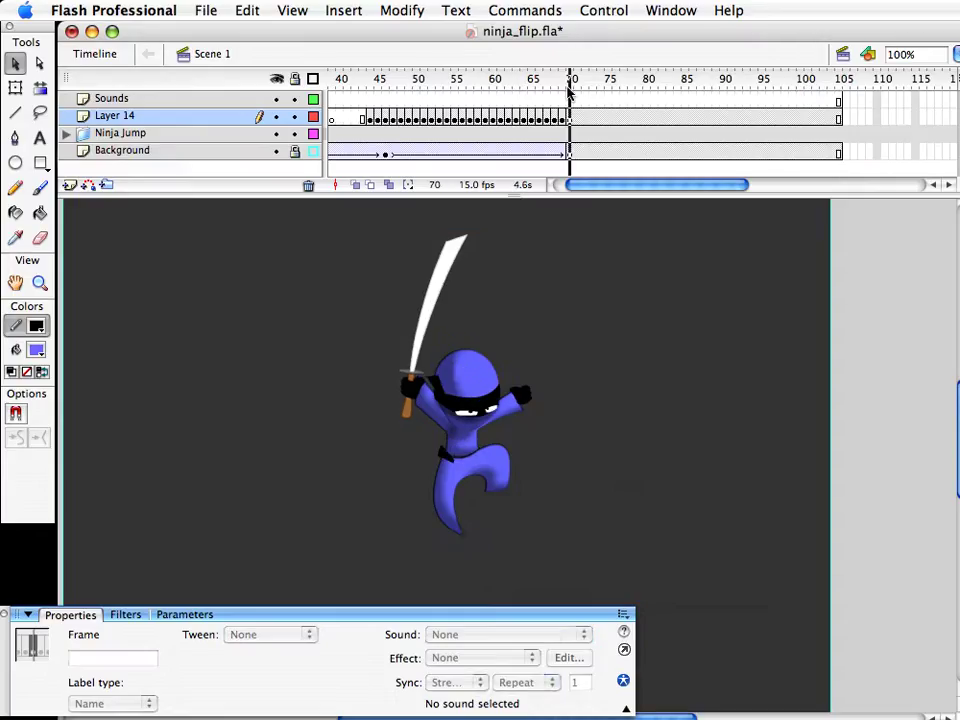
left_click(577, 119)
key("F6")
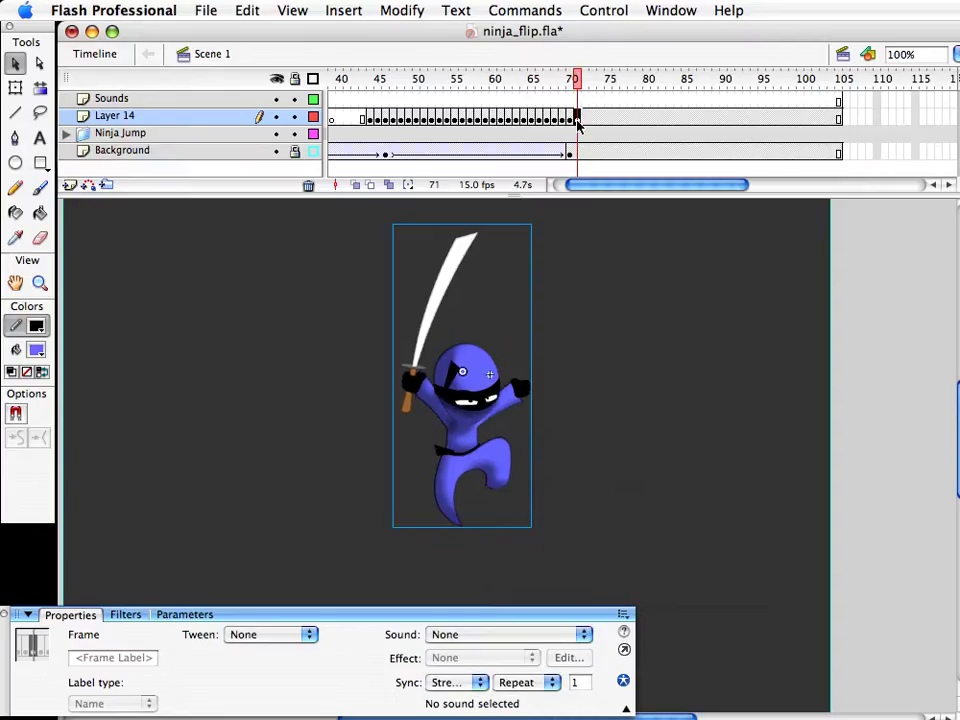
key("ctrl+b")
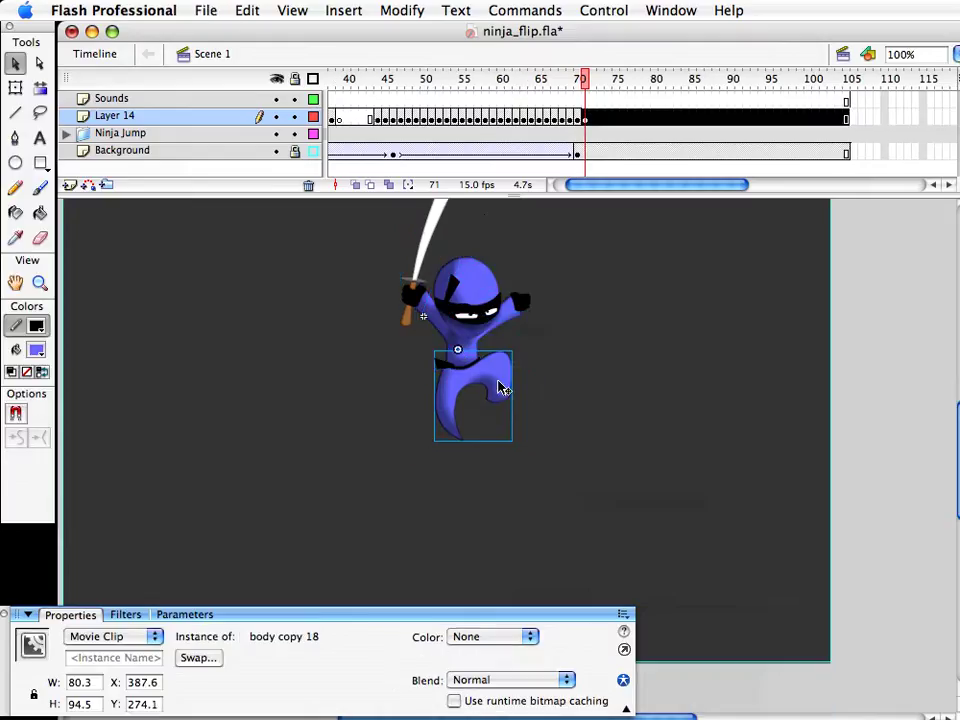
Duplicate the symbol of the ninja's legs and reshape the bent leg in it to hang down to a point
key("super+d")
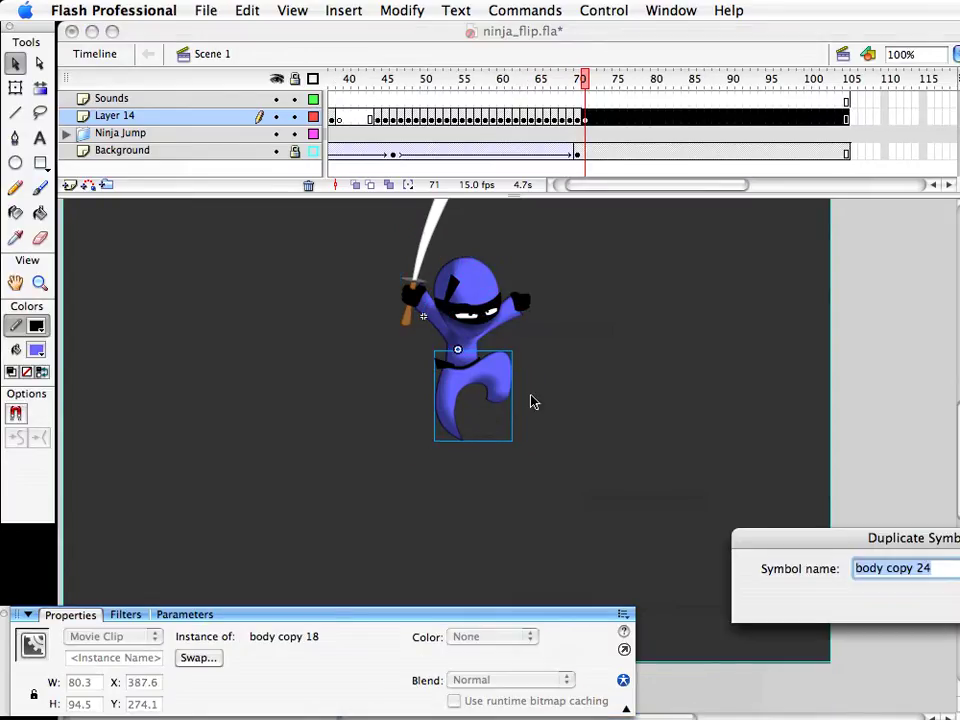
key("Return")
double_click(492, 402)
left_click_drag(490, 408, 506, 426)
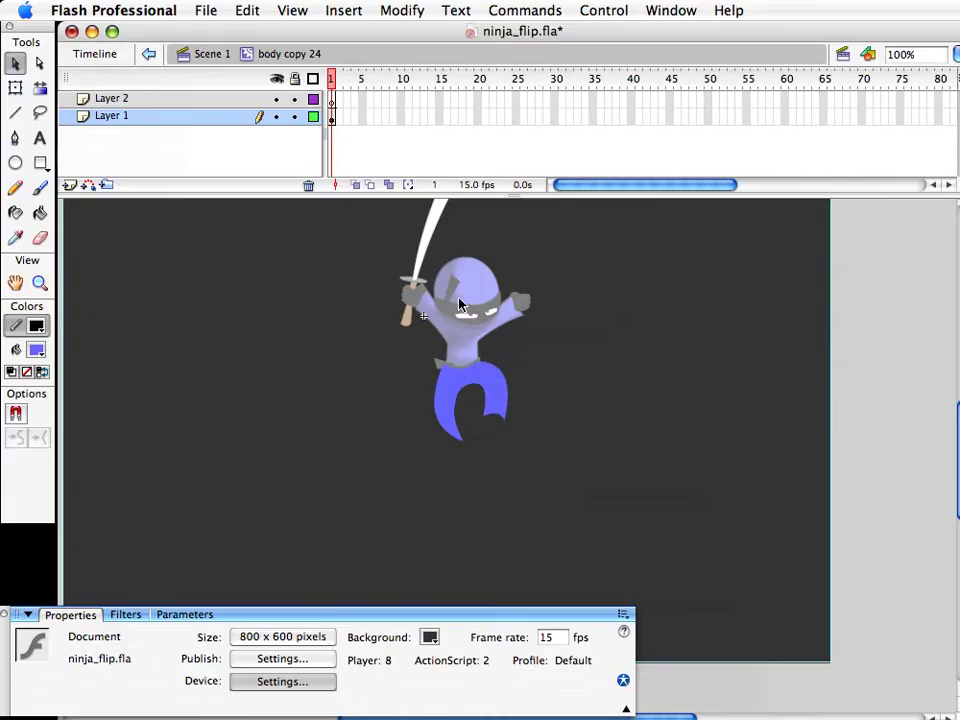
left_click_drag(497, 422, 482, 397)
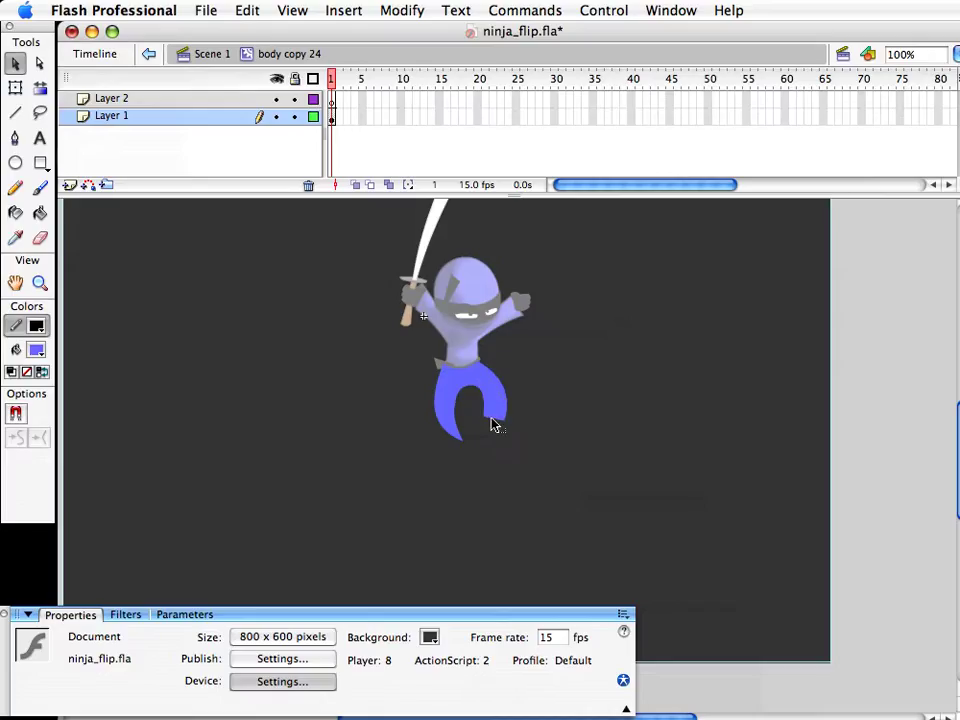
left_click_drag(489, 422, 505, 432)
left_click(214, 54)
Move all the ninja's parts on frame 71 down by 10 pixels
left_click(597, 288)
left_click(869, 86)
mouse_move(869, 86)
left_mouse_down()
mouse_move(857, 86)
mouse_move(877, 86)
left_mouse_up()
left_click_drag(728, 187, 731, 116)
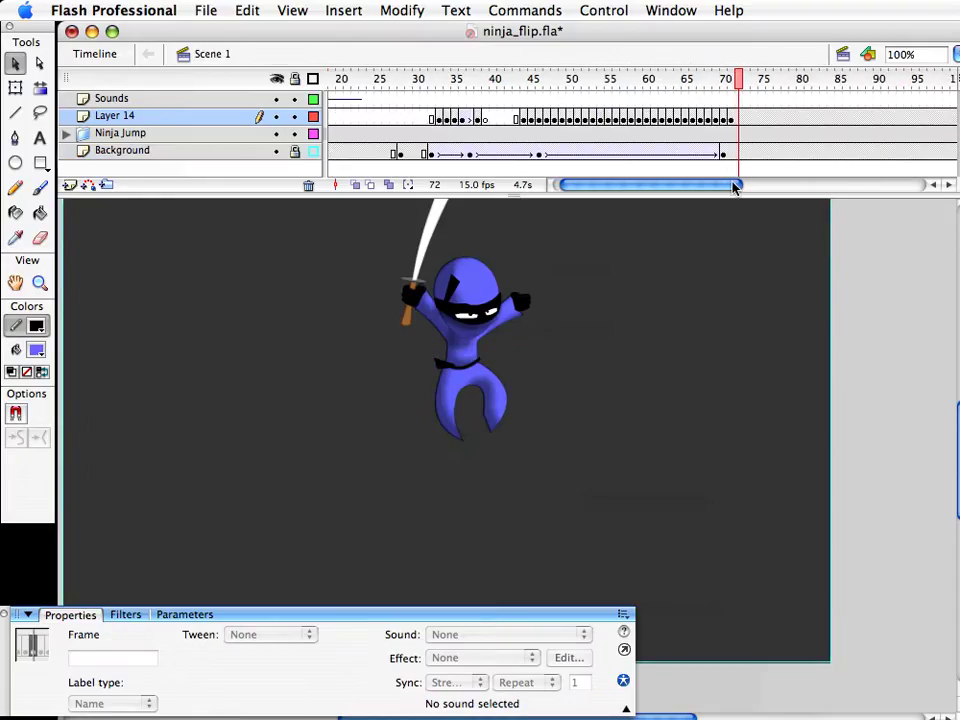
left_click(731, 118)
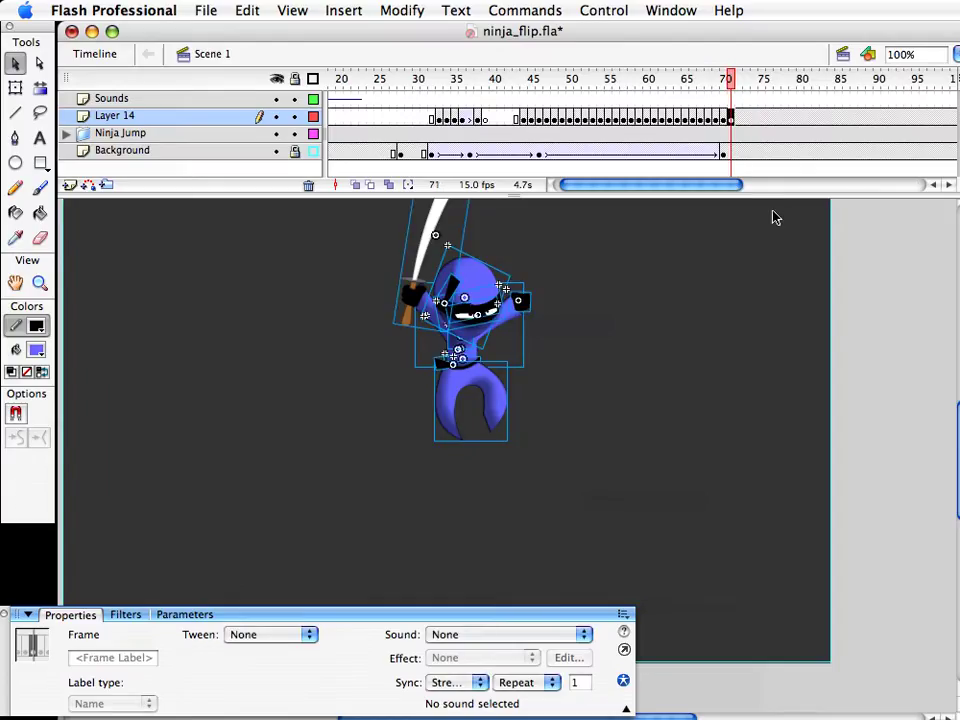
key("shift+Down")
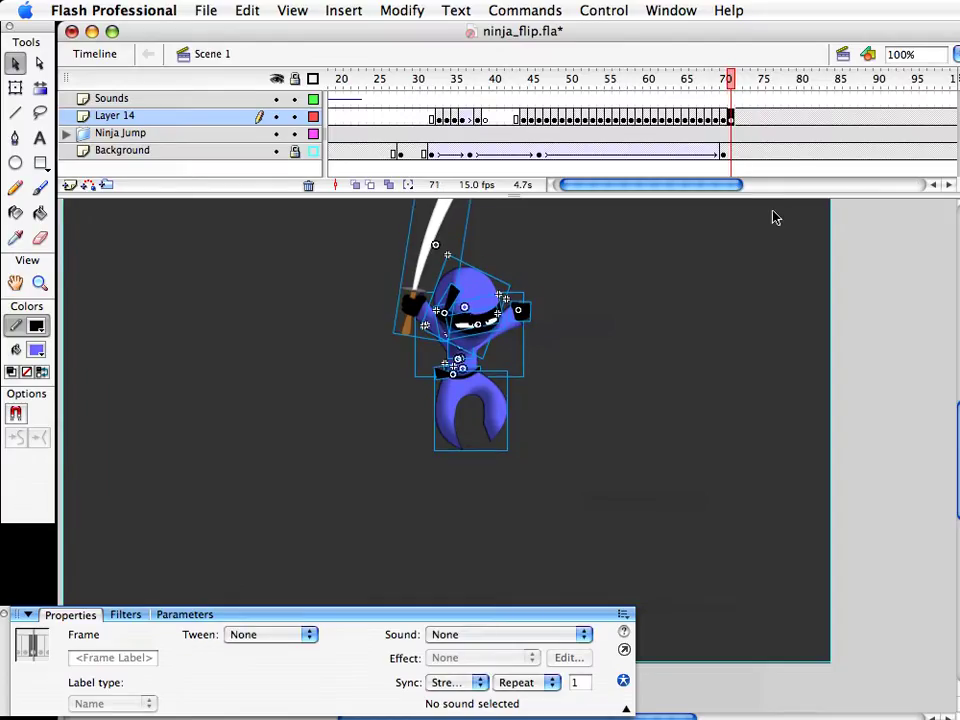
left_click(611, 429)
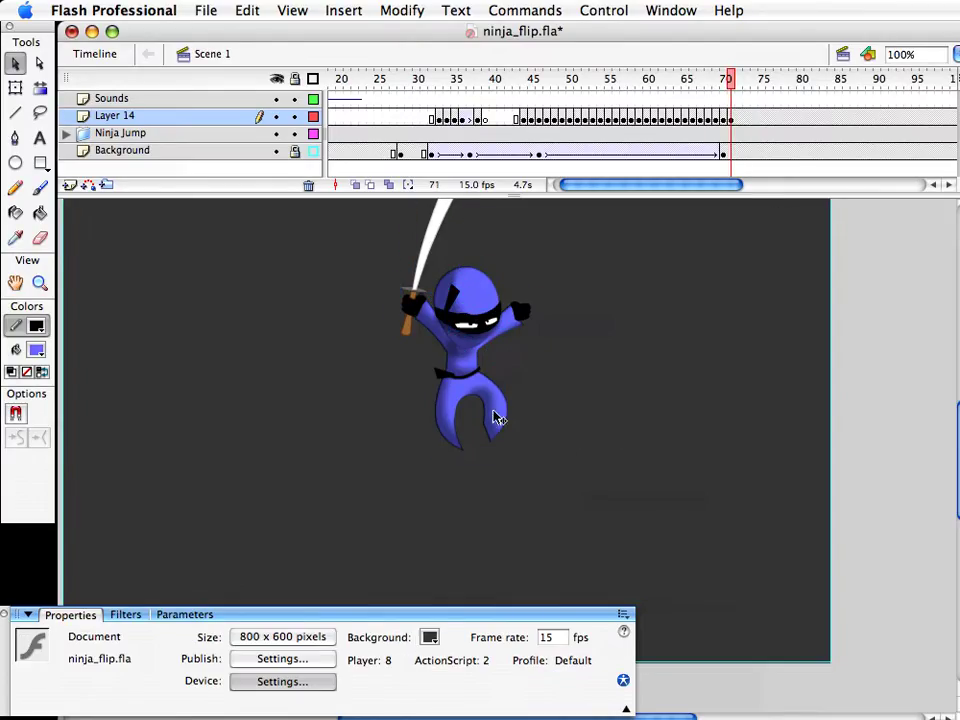
Rotate the loose belt end at the ninja's waist clockwise until it points upward
left_click(452, 378)
key("q")
left_click_drag(433, 349, 452, 338)
key("v")
left_click(577, 397)
Rotate the bandana tie on the ninja's head slightly counterclockwise
left_click(450, 296)
key("q")
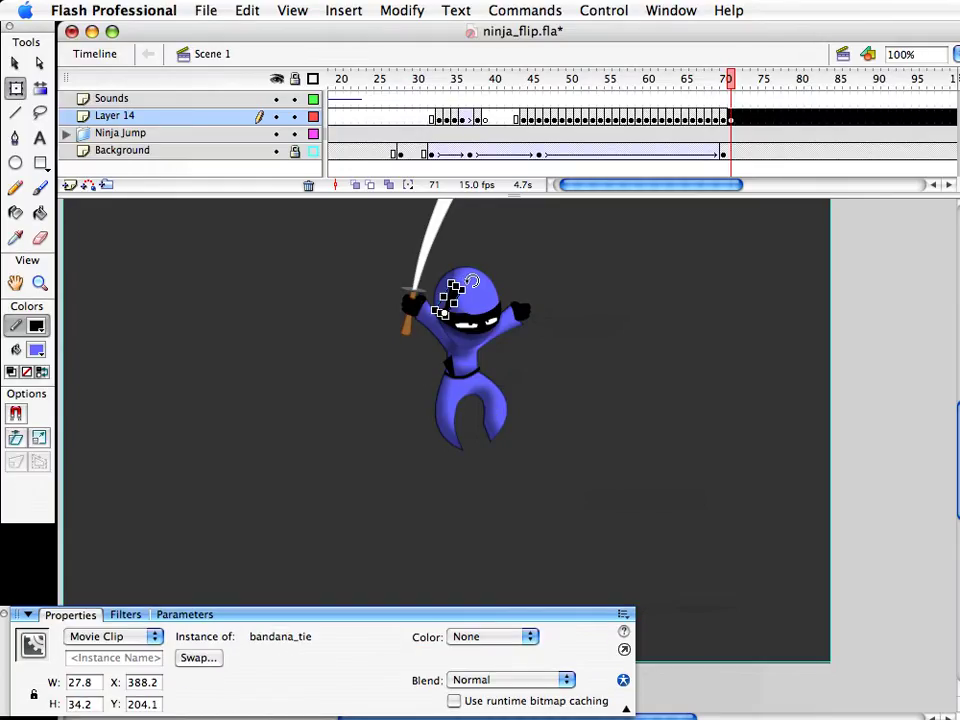
left_click_drag(475, 282, 466, 275)
key("v")
left_click(512, 358)
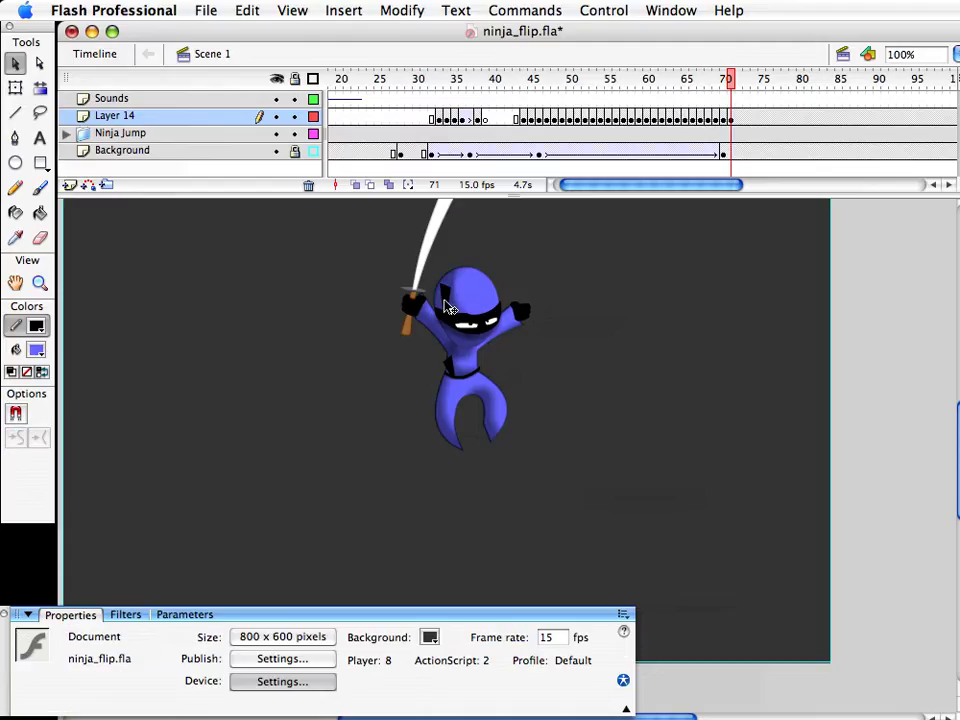
mouse_move(729, 80)
left_mouse_down()
mouse_move(701, 86)
mouse_move(731, 86)
left_mouse_up()
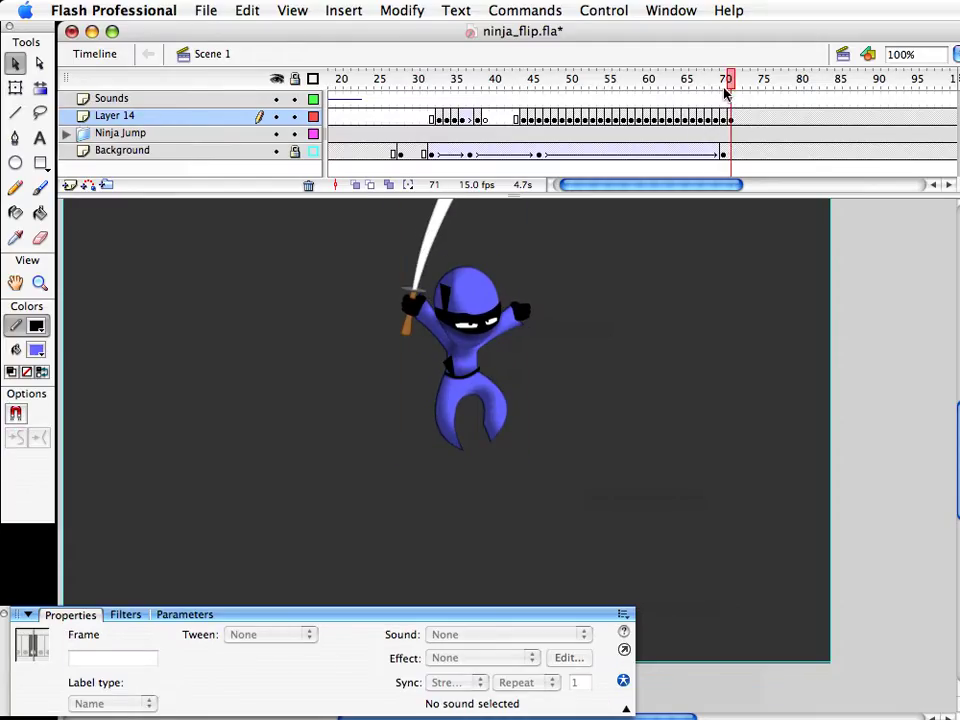
double_click(495, 416)
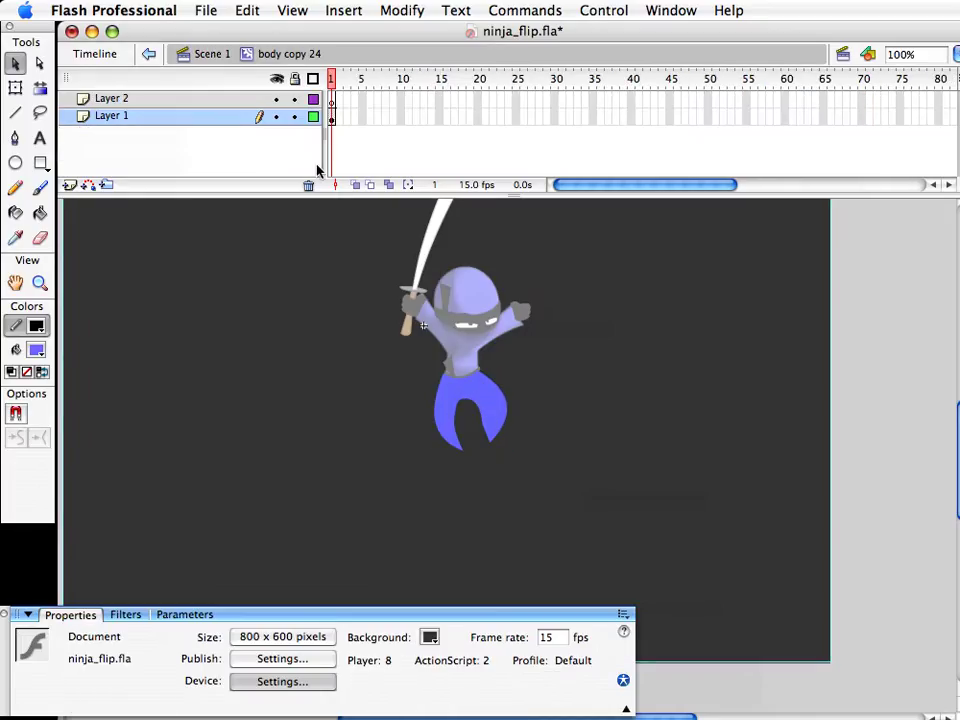
double_click(557, 270)
left_click_drag(869, 79, 868, 80)
Duplicate the upper-body symbol on frame 71 and reshape its arms to spread wider and lower
left_click(509, 338)
key("super+d")
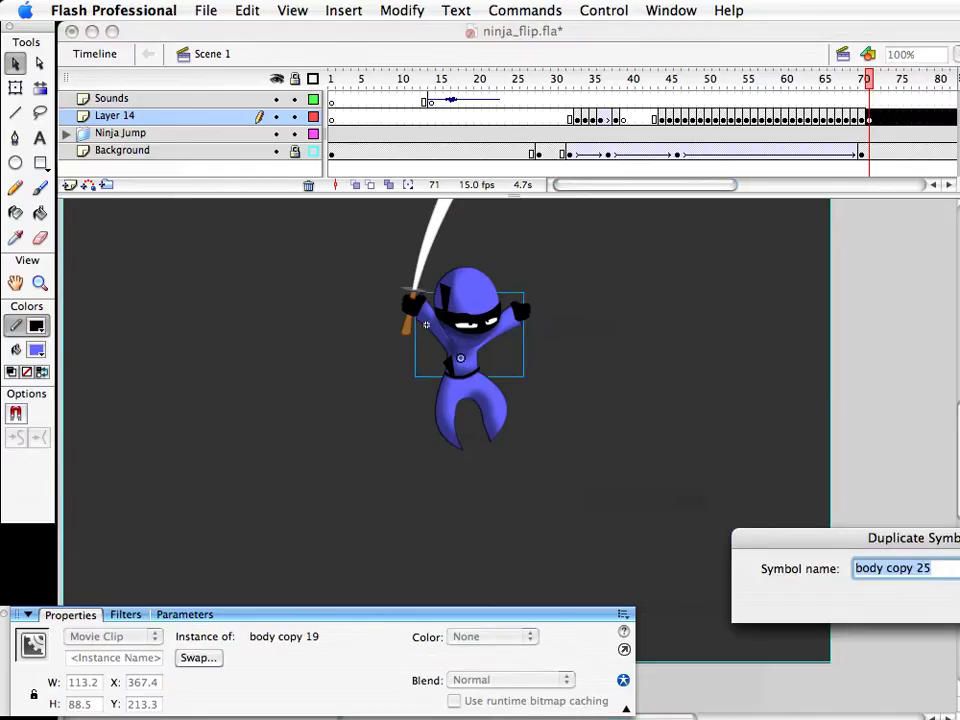
key("Return")
double_click(513, 338)
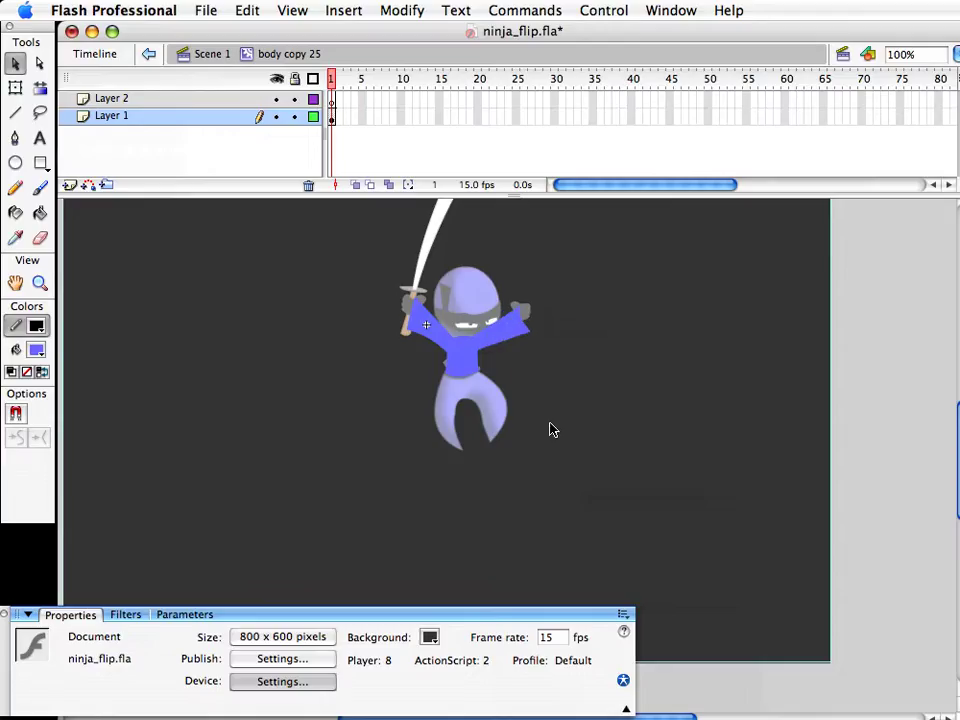
left_click(198, 57)
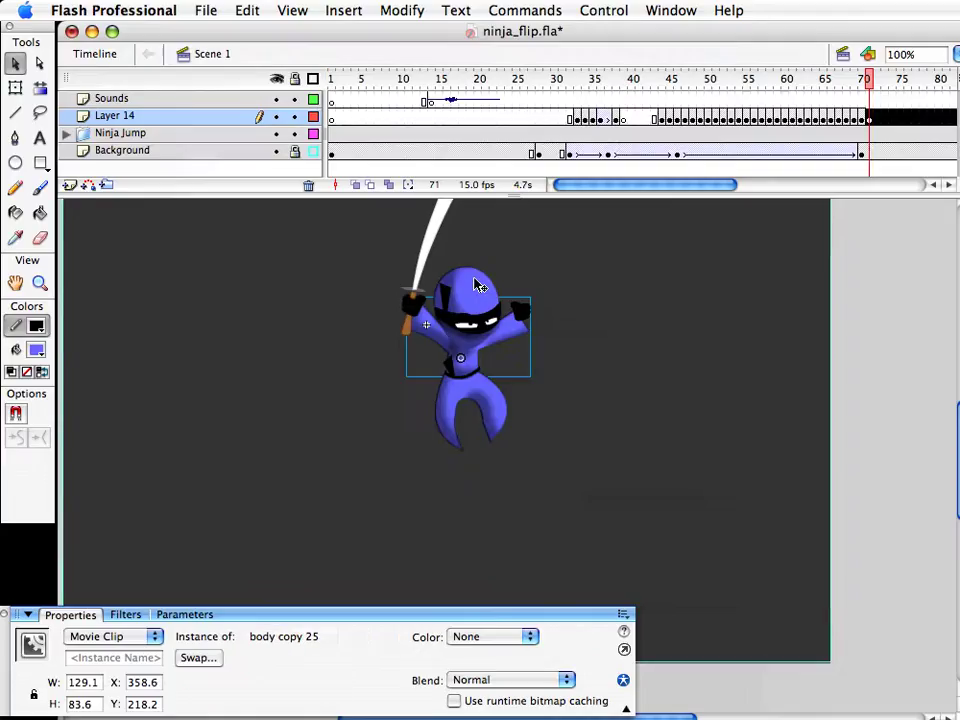
Reposition the empty hand at the end of the reshaped arm, at X 475.3 and Y 227.6
left_click(530, 308)
key("shift+Right")
key("Down")
key("Down")
key("Down")
key("Down")
key("Down")
key("Down")
key("Down")
key("Down")
key("Up")
key("Up")
key("Up")
key("Left")
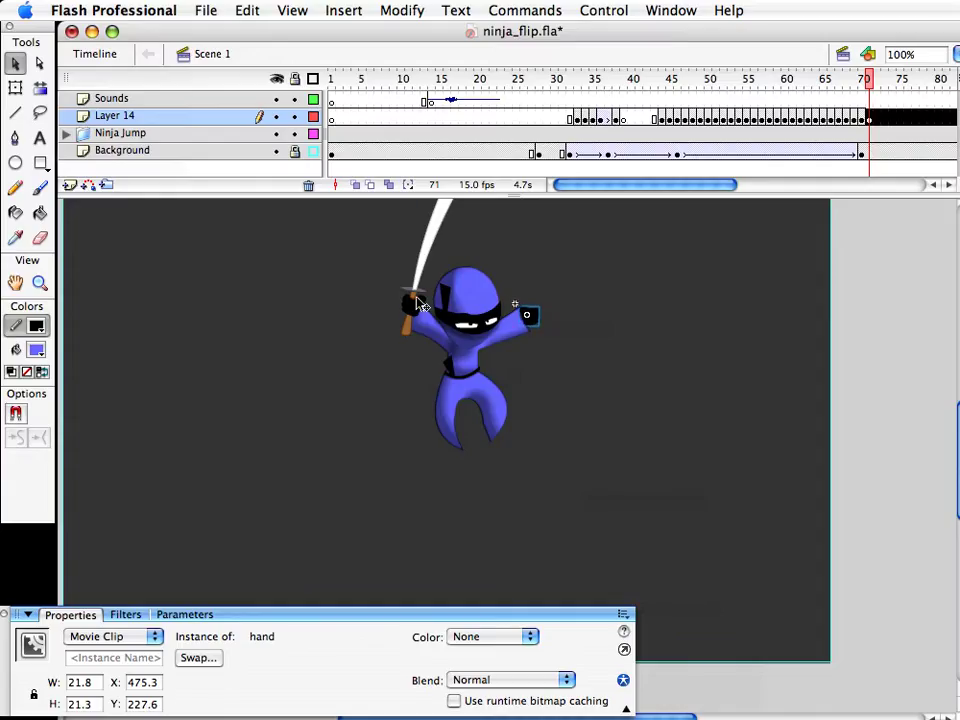
Fit the sword and its hand onto the end of the other arm and rotate them slightly counterclockwise
left_click(428, 323)
key("shift+Up")
key("Right")
key("Right")
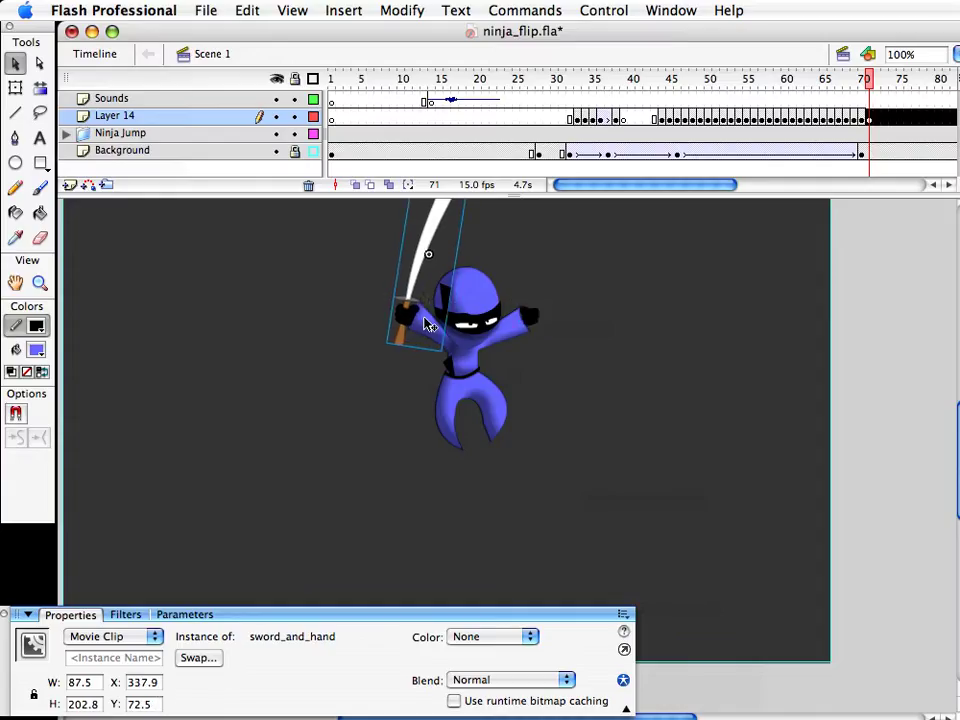
key("Right")
key("q")
left_click_drag(441, 360, 452, 364)
key("shift+Left")
key("Up")
key("Up")
key("Up")
key("v")
left_click(561, 428)
left_click(868, 79)
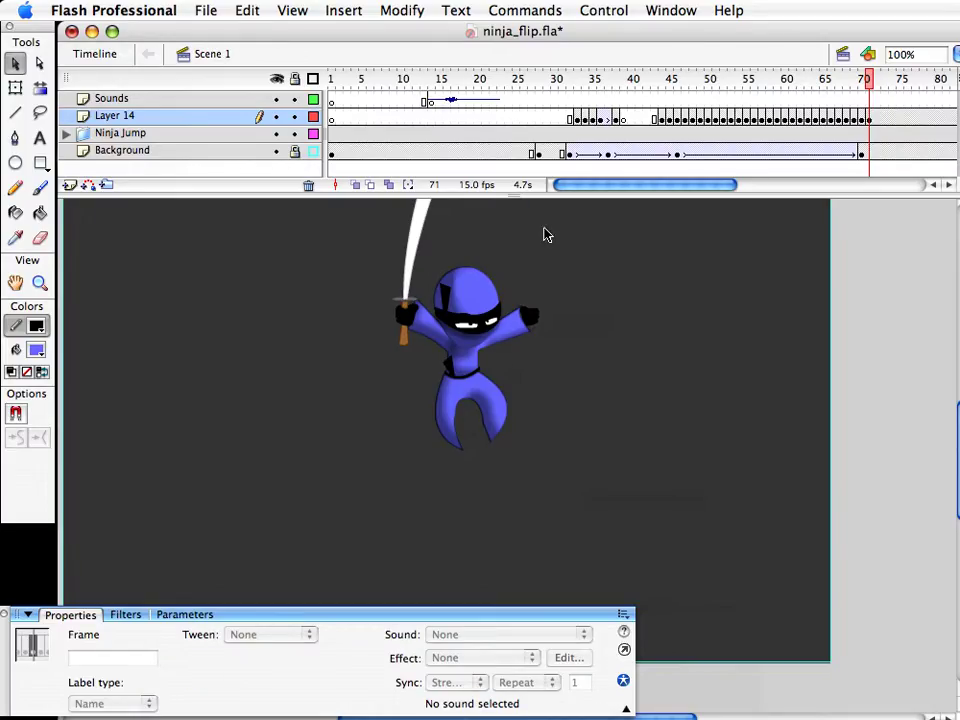
Lower the ninja's head, with its bandana and eyes, a few pixels toward the shoulders
left_click(438, 372)
left_click_drag(420, 380, 418, 373)
key("Down")
key("Down")
key("Down")
key("Down")
key("Down")
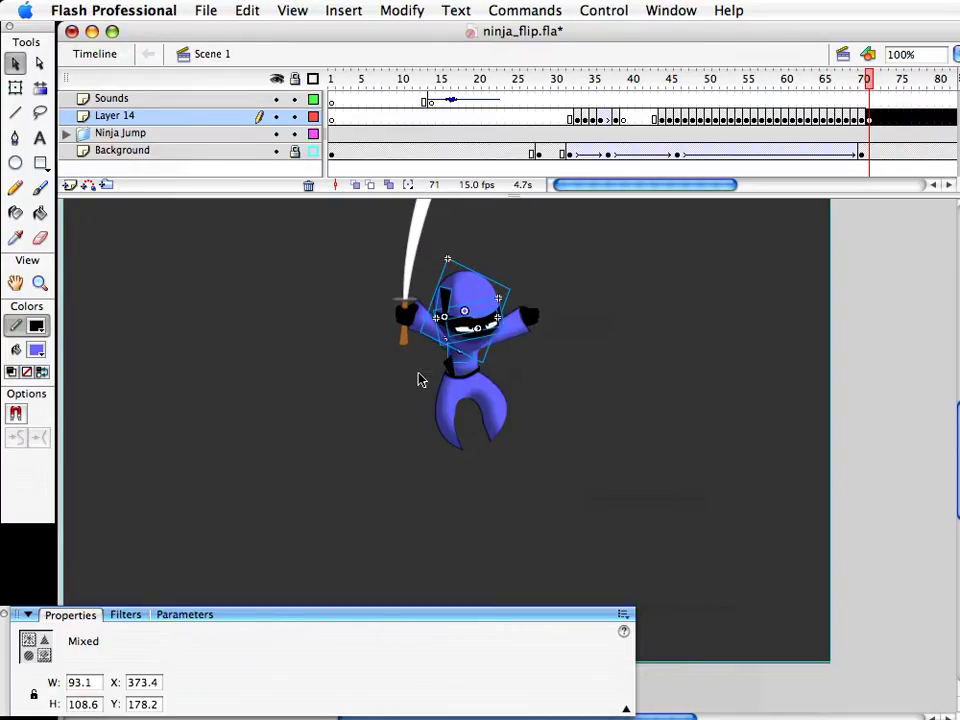
left_click(583, 459)
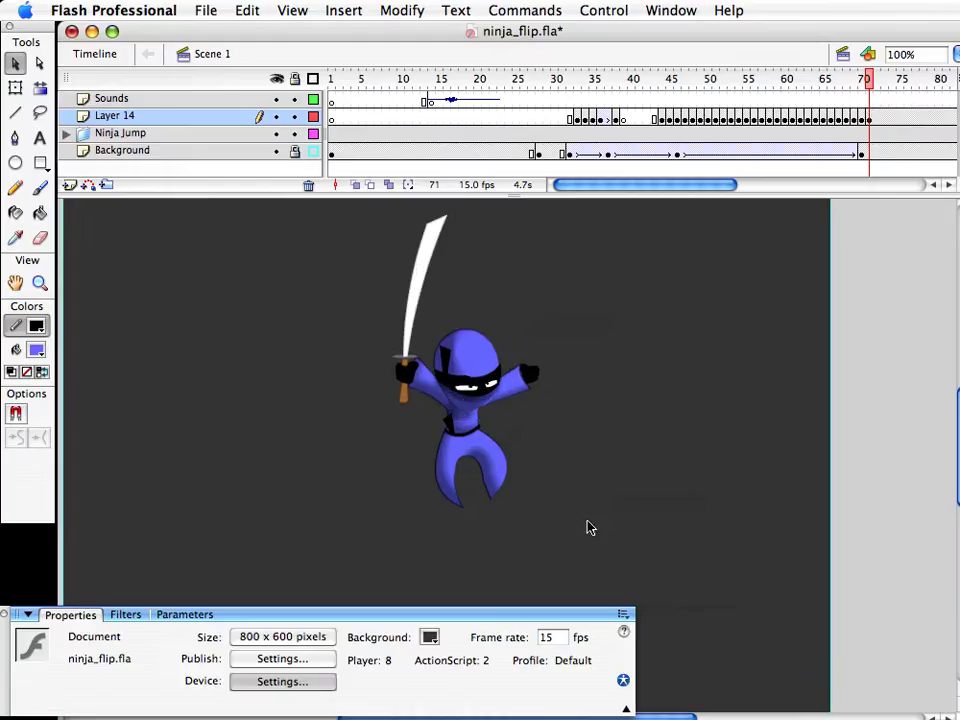
Rotate the whole ninja on frame 71 slightly clockwise and compare the pose with the previous frame
key("q")
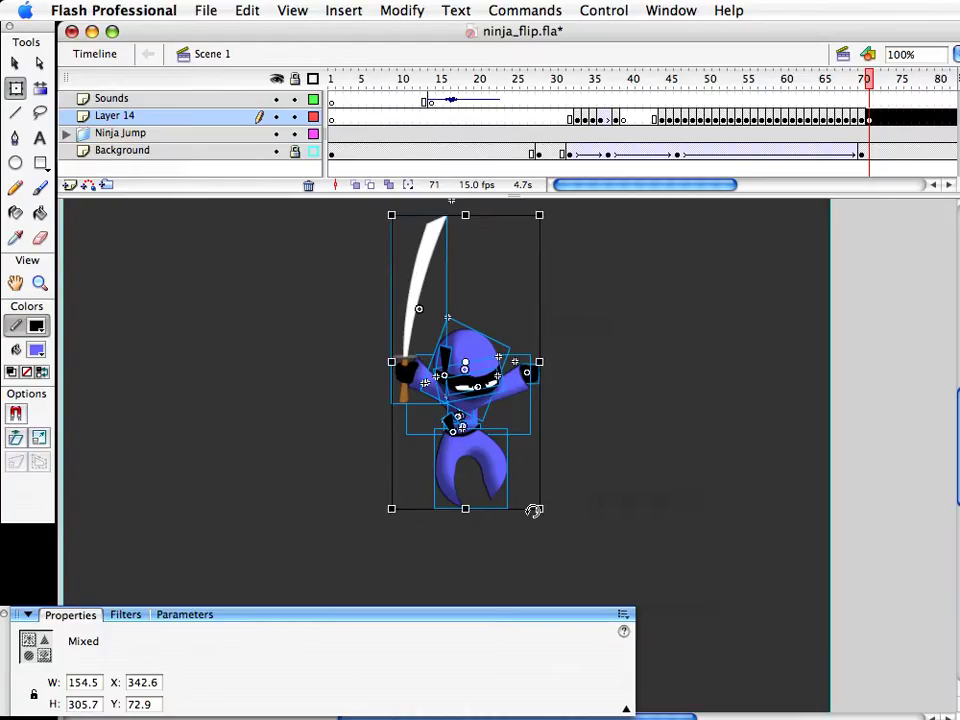
left_click_drag(541, 524, 537, 526)
left_click(820, 489)
key("comma")
key("period")
key("comma")
key("period")
Rotate the whole ninja a little further clockwise and shift it 7 pixels right and 3 pixels down
left_click_drag(645, 564, 360, 176)
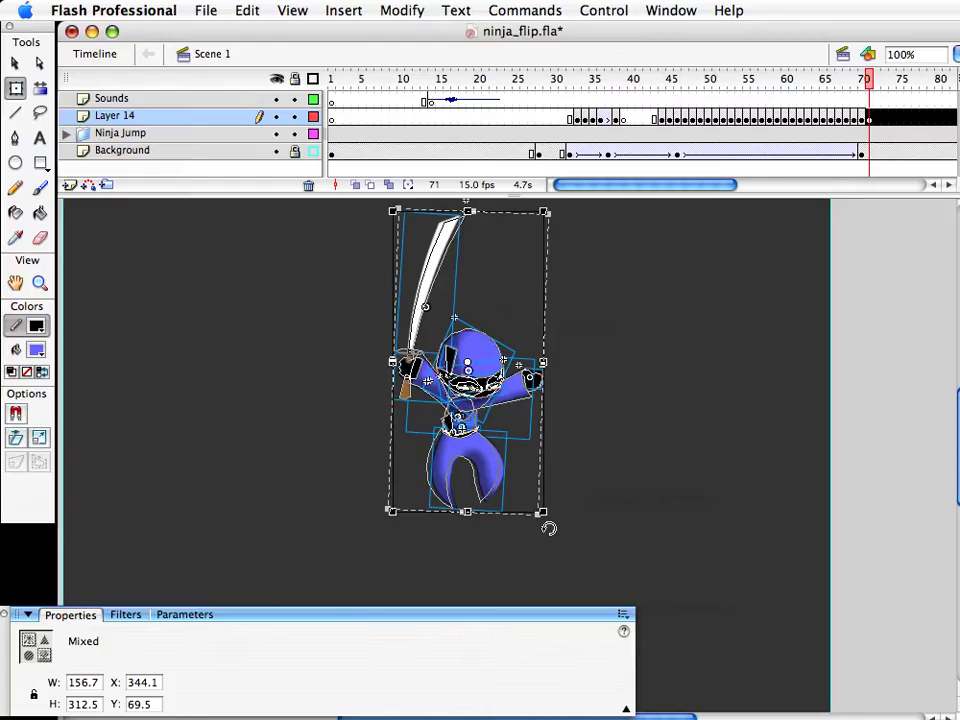
left_click_drag(551, 527, 547, 528)
key("shift+Right")
key("Left")
key("Left")
key("Left")
key("Down")
key("Down")
key("Down")
key("comma")
key("period")
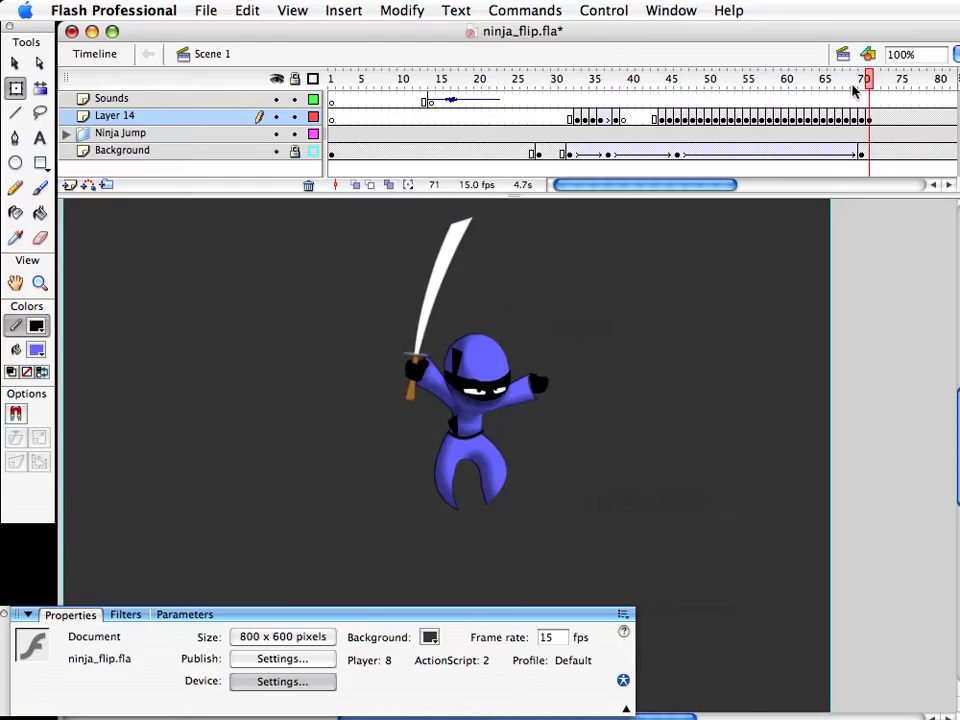
Insert a keyframe on frame 72 of Layer 14 and save the file
left_click(877, 119)
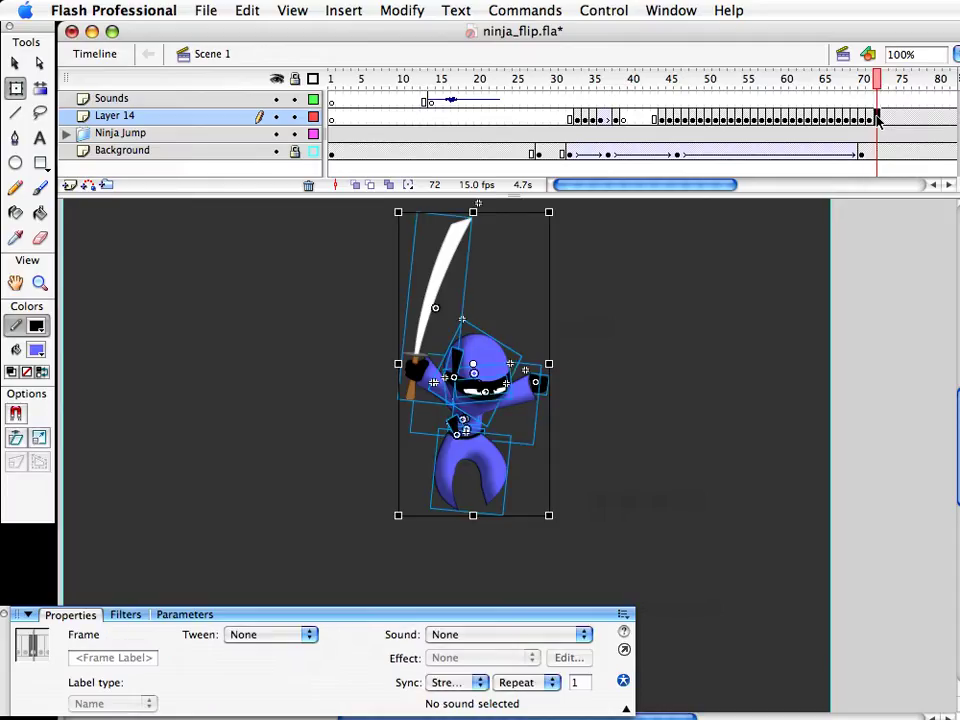
key("super+s")
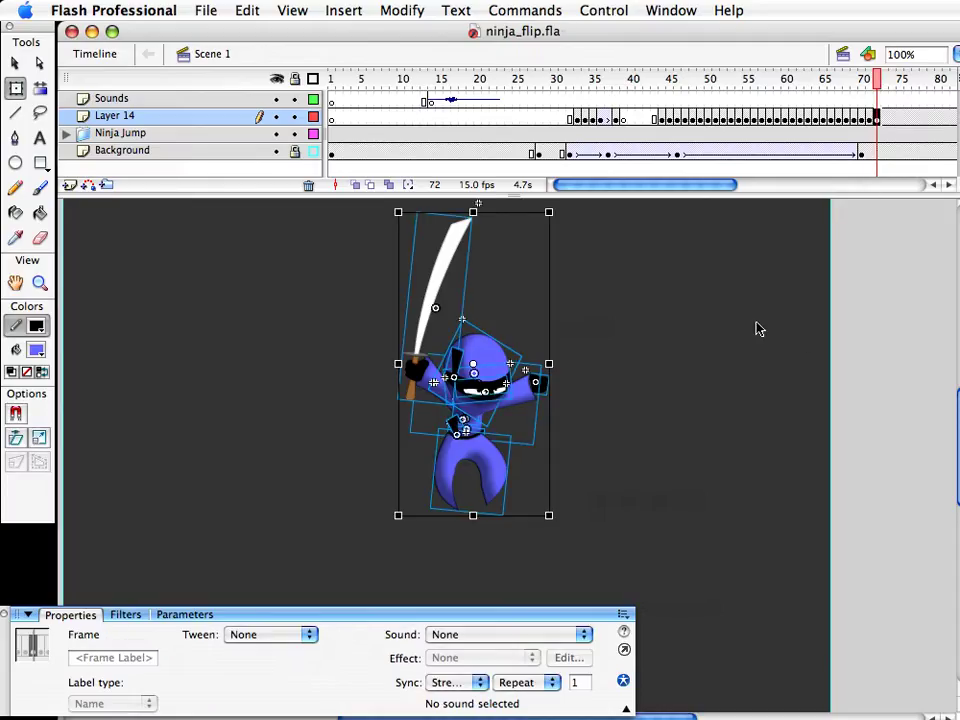
Move the ninja's head, bandana and eyes on frame 72 by 6 pixels right and 11 pixels down, and save the file
left_click(645, 344)
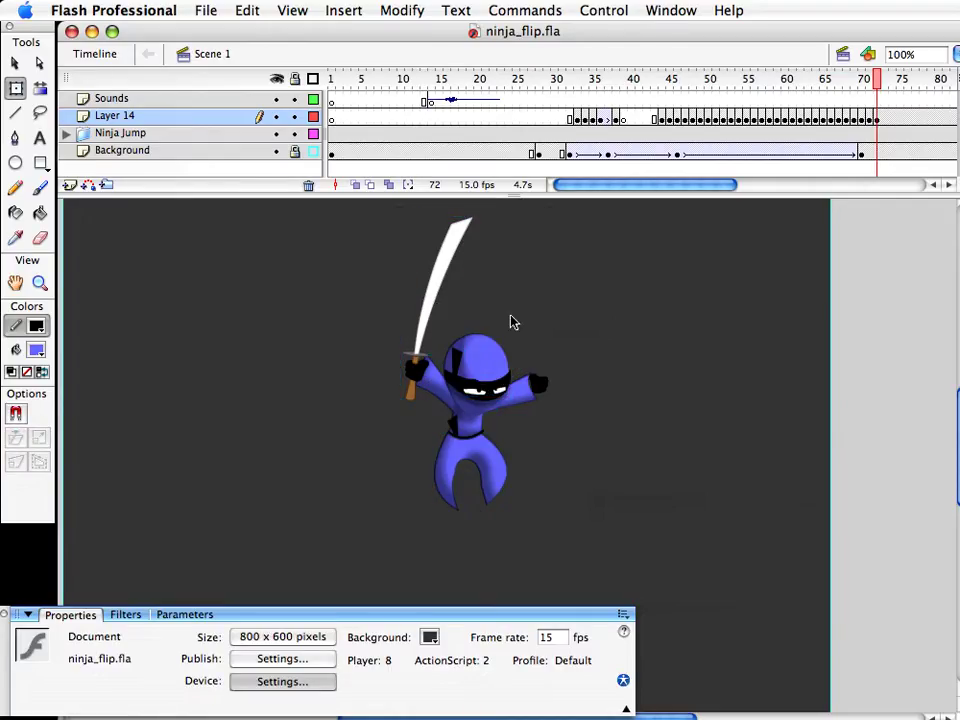
left_click_drag(522, 286, 443, 430)
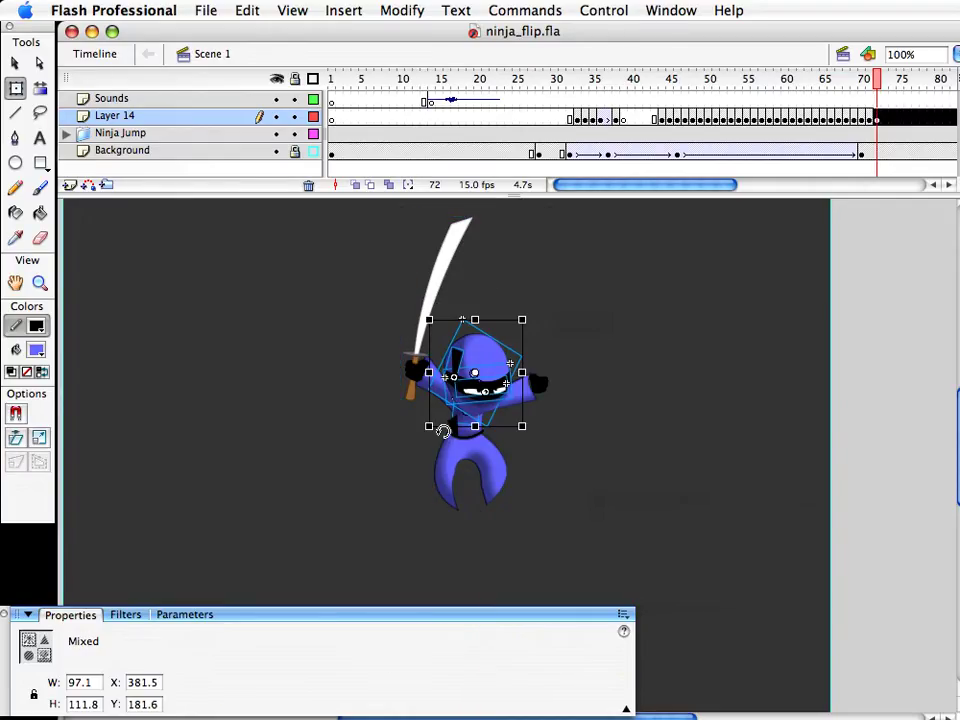
key("shift+Down")
key("Right")
key("Right")
key("Right")
key("Right")
key("Right")
key("Right")
key("Down")
key("v")
left_click(615, 457)
key("super+s")
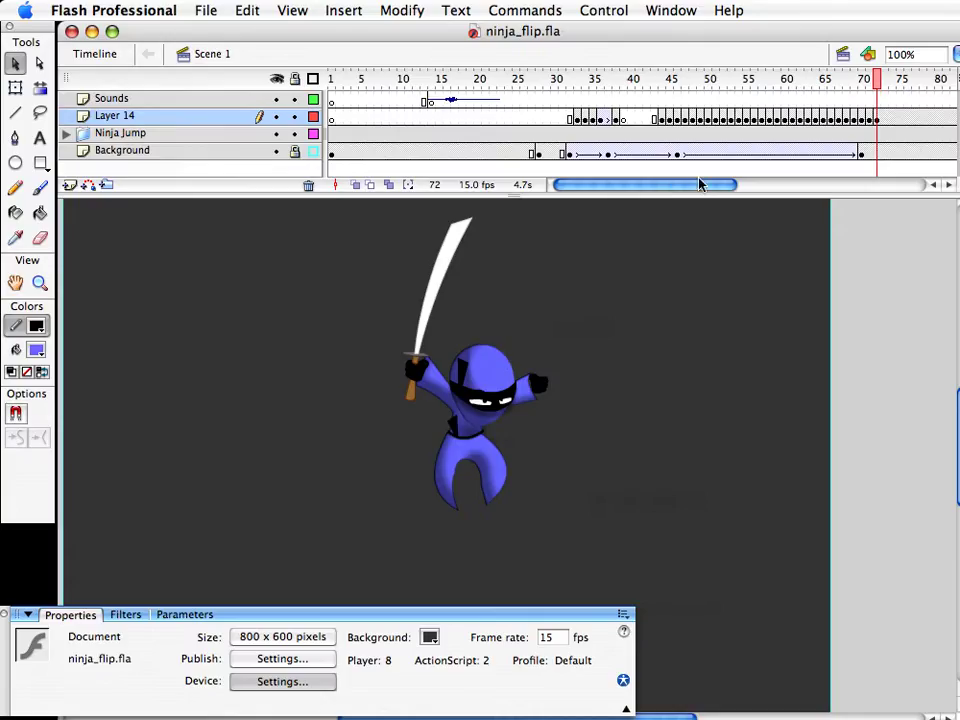
Scrub the animation through to frame 73 and rotate the bandana's tail slightly counterclockwise
left_click(409, 75)
left_click_drag(408, 75, 884, 99)
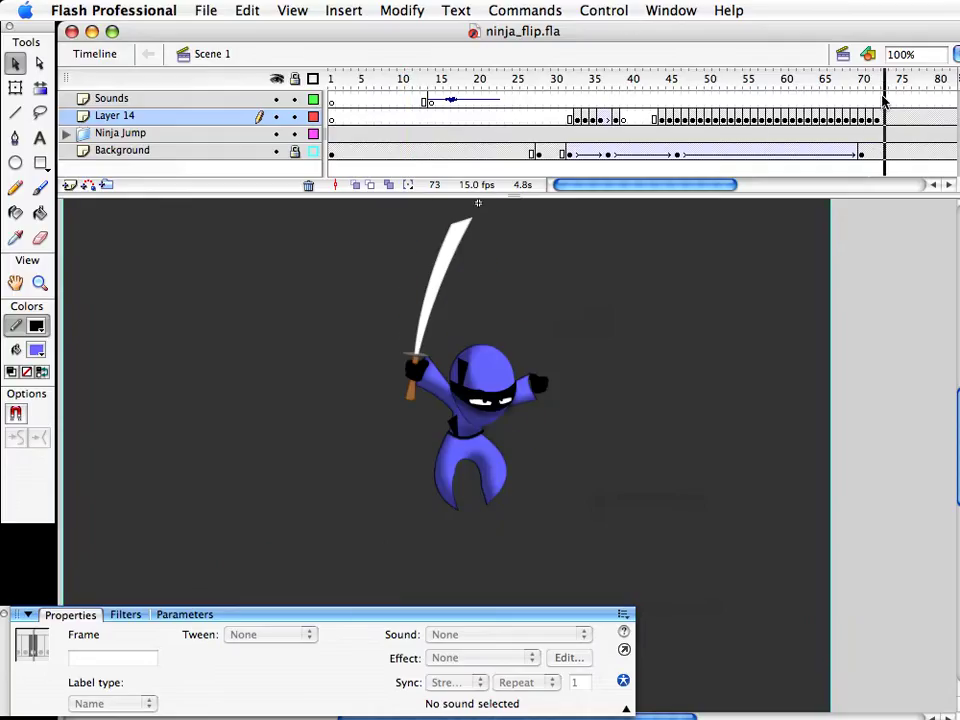
left_click(489, 375)
left_click(459, 393)
key("q")
left_click_drag(481, 354, 467, 349)
key("v")
Duplicate the symbol of the ninja's eyes as eyes copy 6
left_click(555, 419)
left_click(477, 400)
left_click(505, 372)
left_click(529, 395)
left_click(503, 400)
key("super+d")
key("Return")
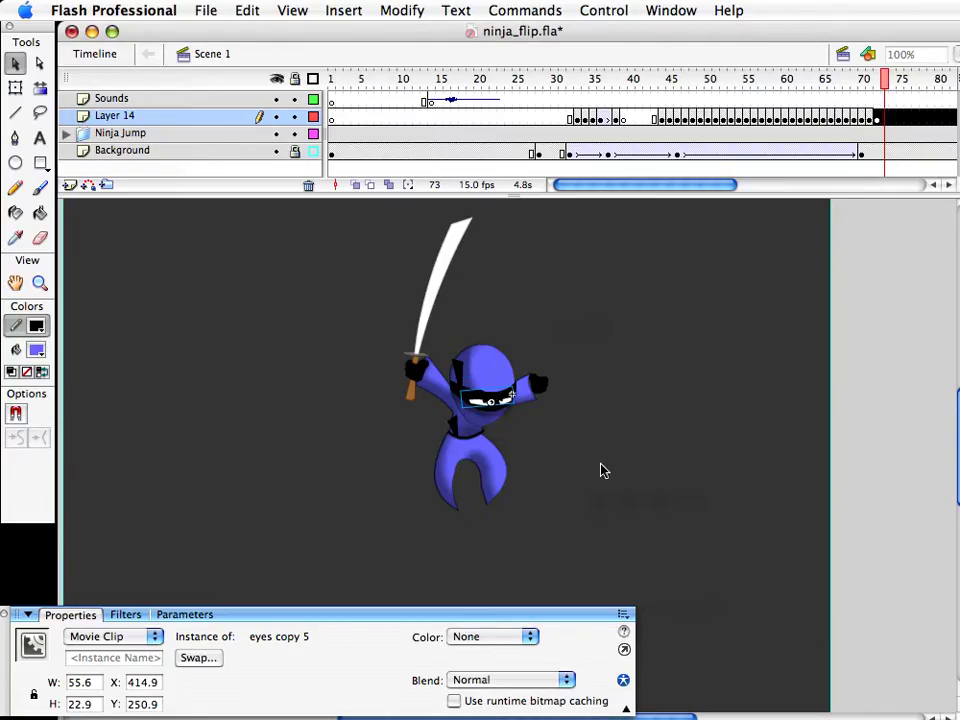
Edit the eyes copy 6 symbol and reshape both black upper eyelids to cover more of the eye whites
double_click(505, 410)
key("z")
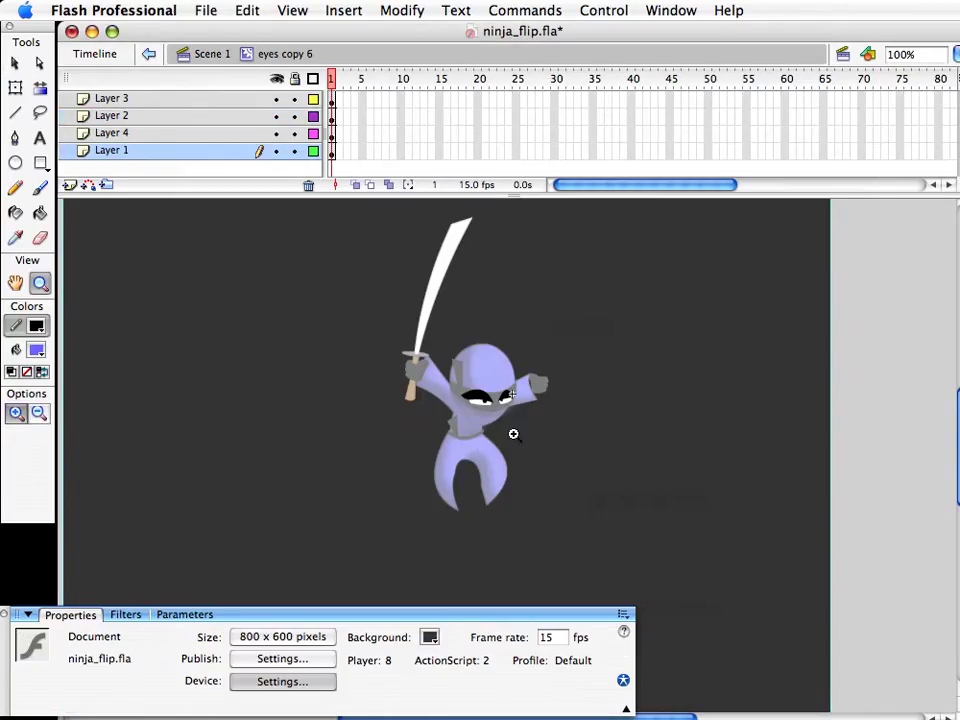
left_click_drag(447, 368, 571, 455)
key("v")
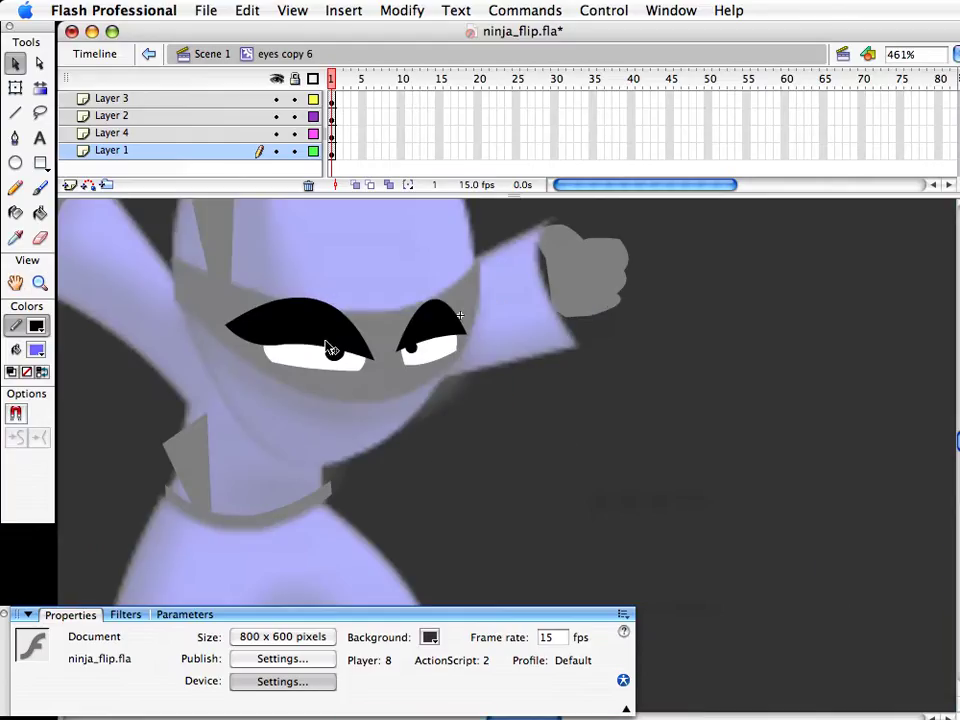
left_click_drag(322, 350, 326, 357)
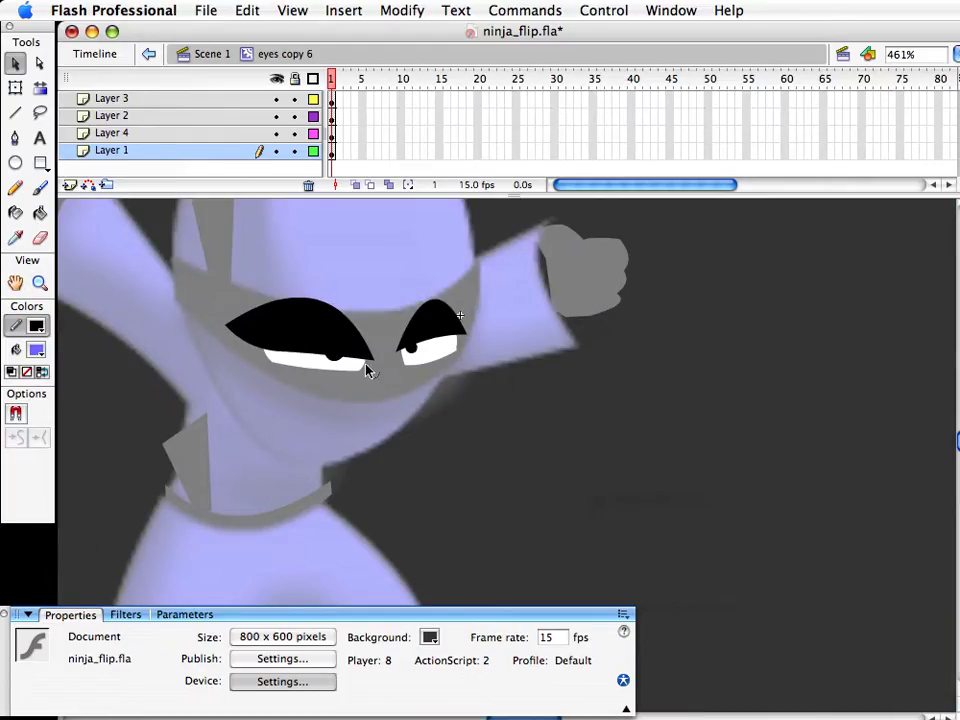
left_click_drag(432, 340, 430, 322)
left_click_drag(345, 332, 346, 336)
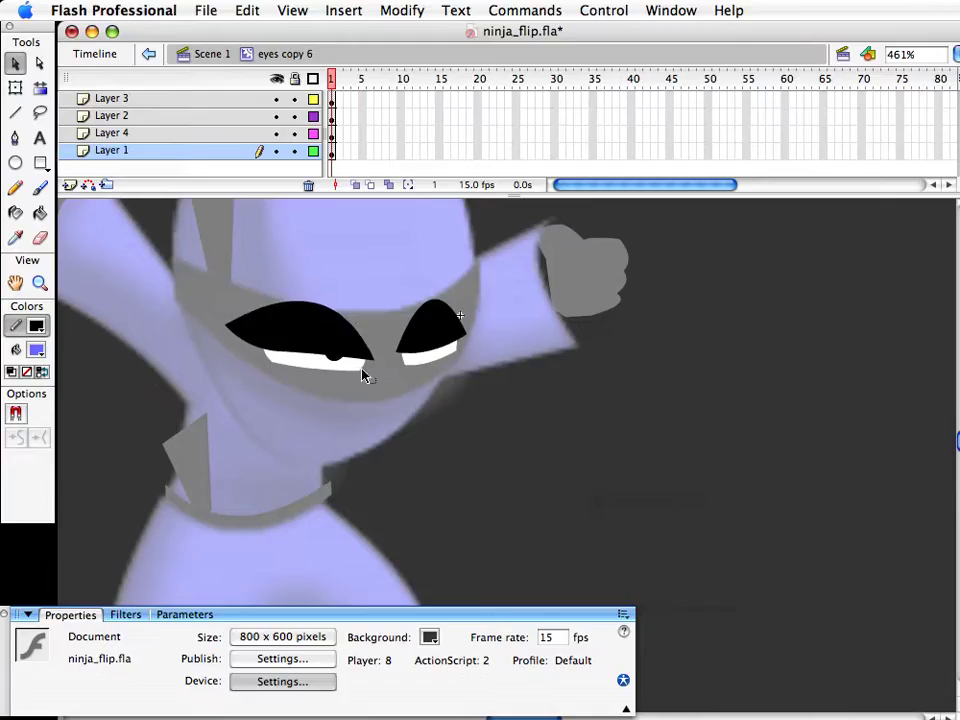
left_click(425, 351)
left_click(418, 358)
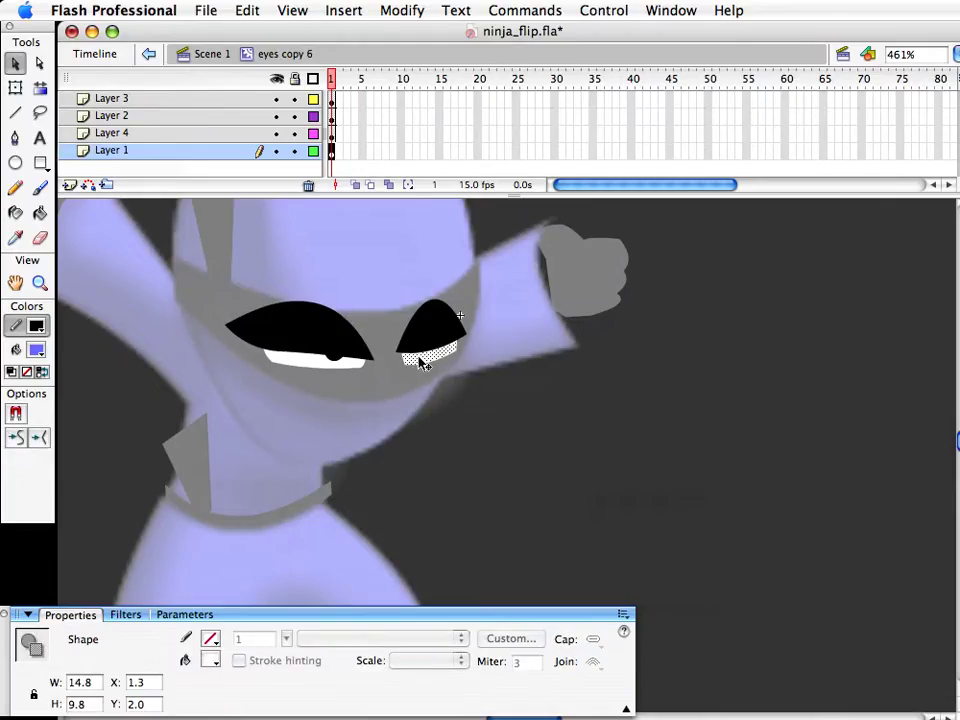
left_click(427, 368)
Nudge the larger eye's pupil on Layer 4, reshape that eye white's outer corner slightly upward and return to Scene 1
left_click(318, 150)
left_click(330, 133)
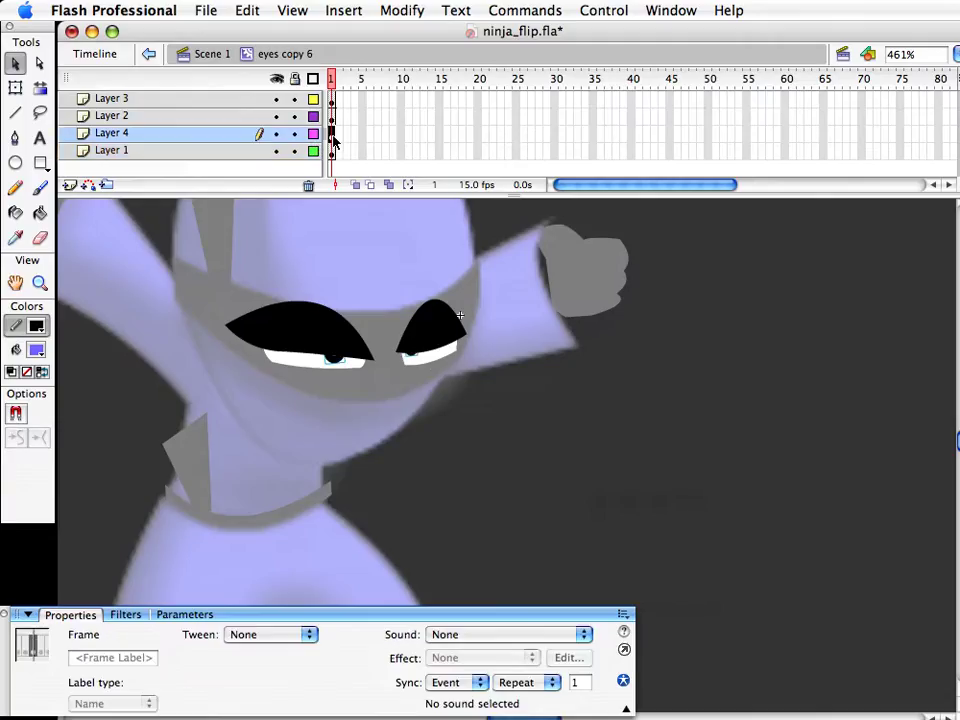
left_click(338, 404)
left_click_drag(337, 362, 337, 359)
key("Escape")
left_click_drag(270, 361, 266, 354)
left_click(207, 55)
double_click(257, 296)
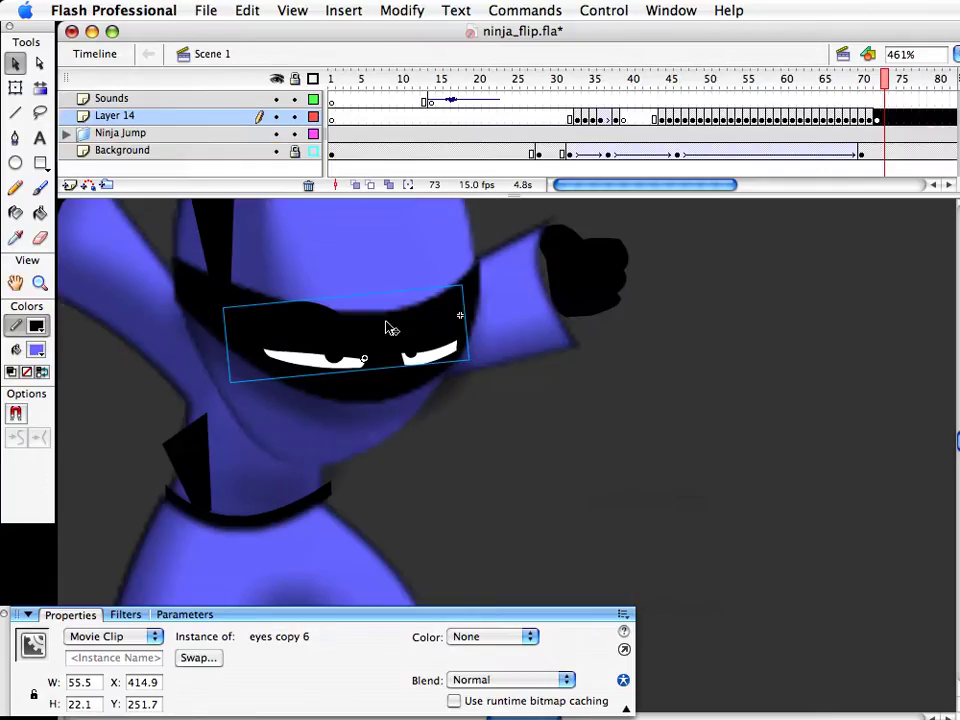
Duplicate the bandana symbol as bandana copy 5
left_click(193, 281)
key("super+d")
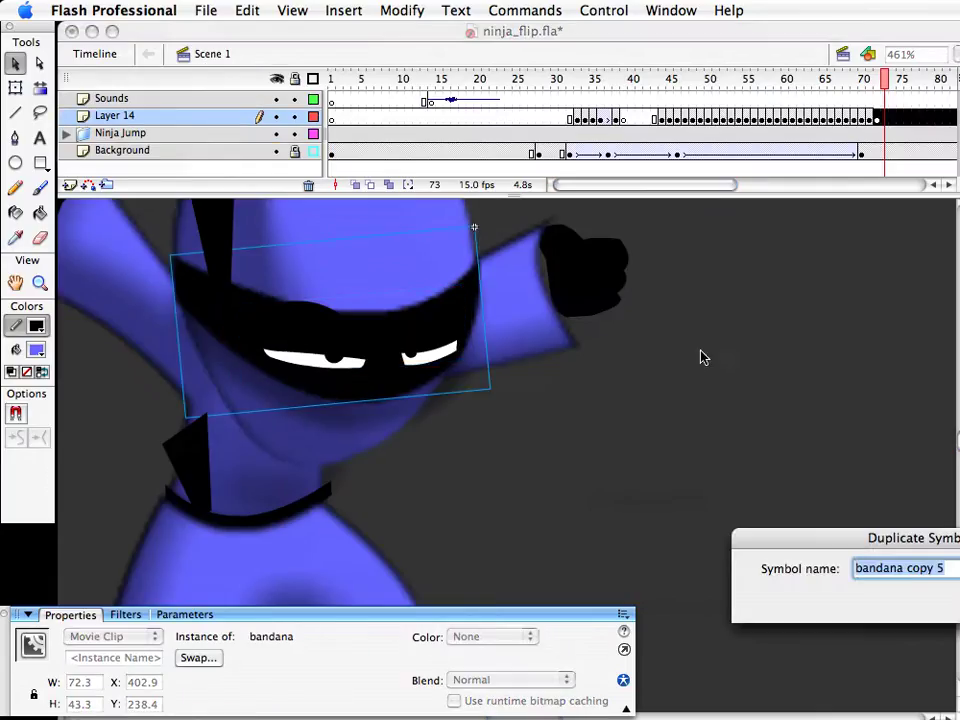
key("Return")
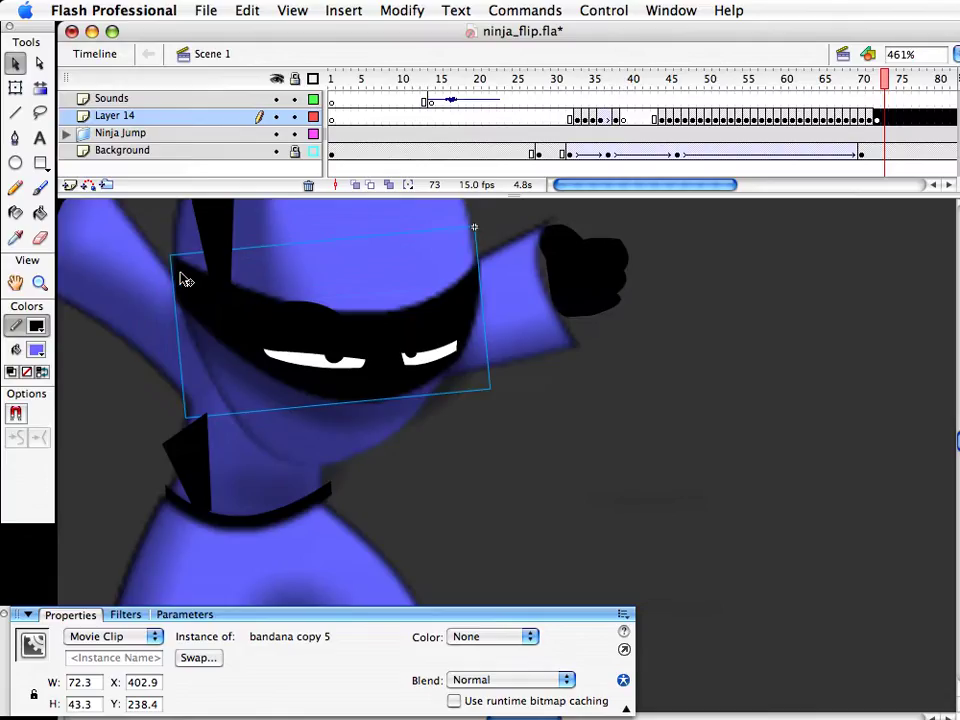
Edit the duplicated bandana, curve its upper and lower edges further down the face and return to the main scene
double_click(188, 274)
left_click_drag(381, 312, 386, 340)
left_click_drag(473, 287, 479, 287)
left_click_drag(377, 364, 341, 366)
key("super+e")
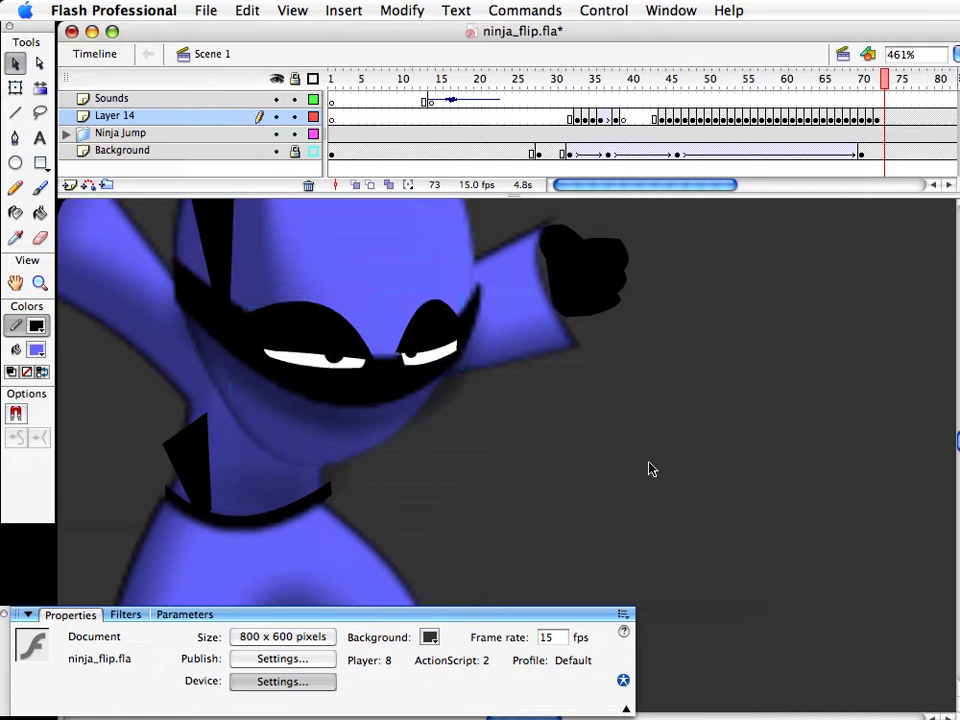
Move the eyes 4 pixels down on the face
left_click(448, 351)
key("Down")
key("Down")
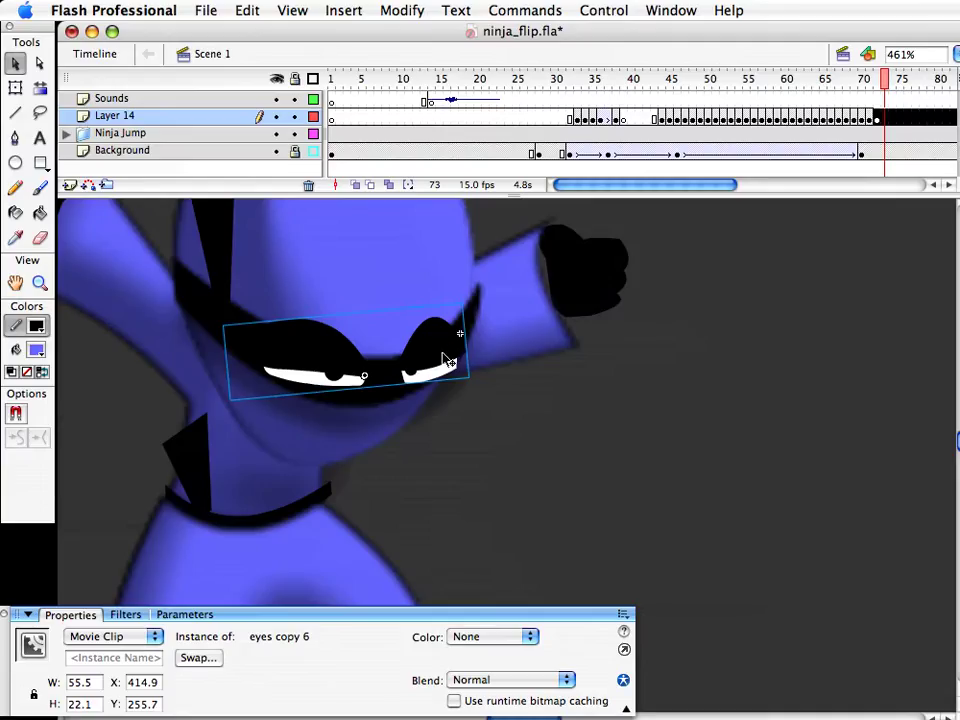
Select all artwork inside the eyes symbol and bend it downward in the middle with the Free Transform tool's Envelope option
double_click(452, 362)
left_click_drag(587, 456, 182, 231)
left_click_drag(616, 243, 46, 461)
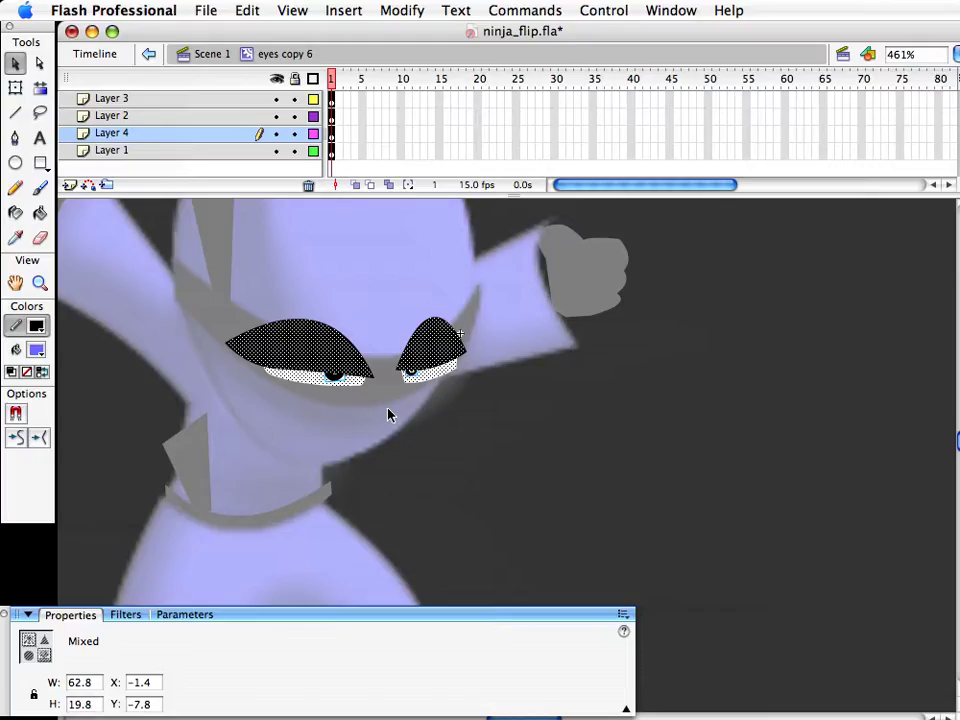
left_click_drag(641, 264, 188, 432)
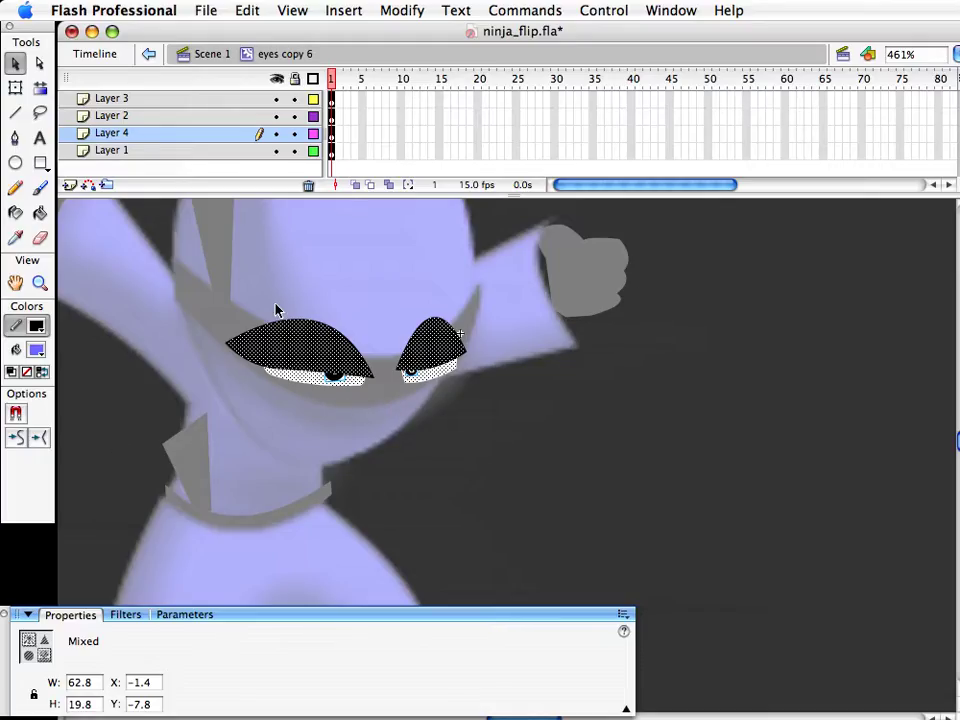
left_click(19, 88)
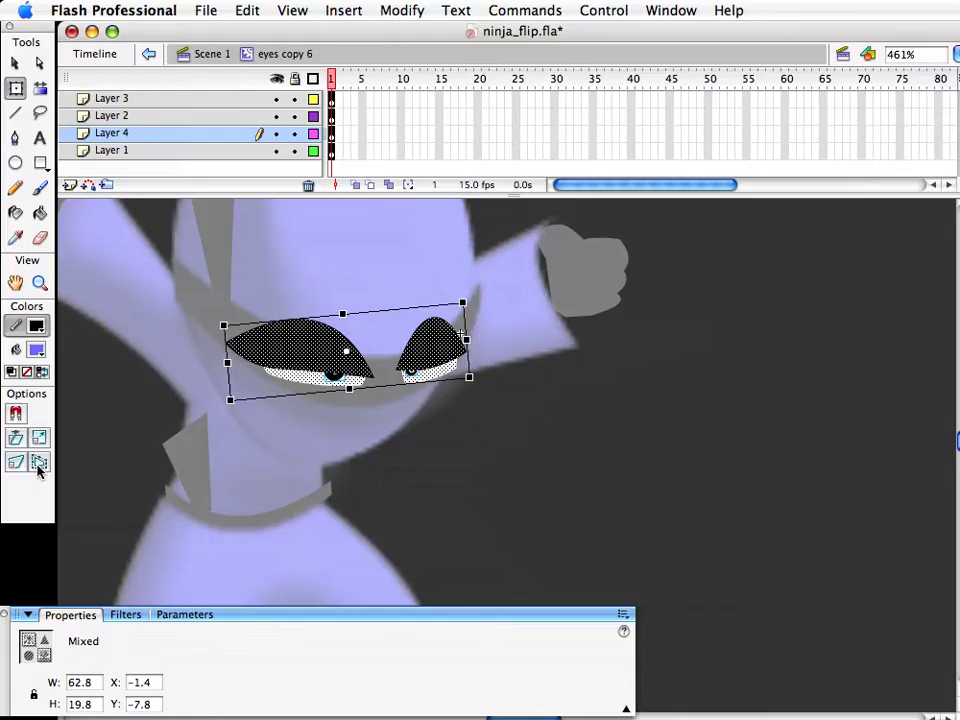
left_click(39, 463)
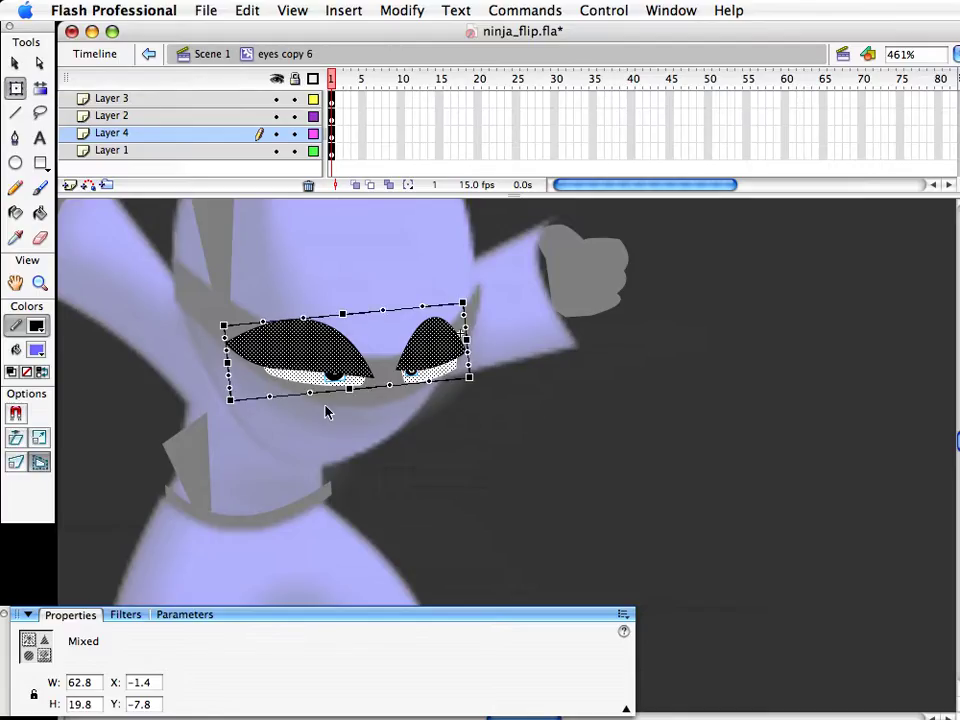
left_click_drag(351, 395, 352, 407)
left_click_drag(345, 318, 345, 329)
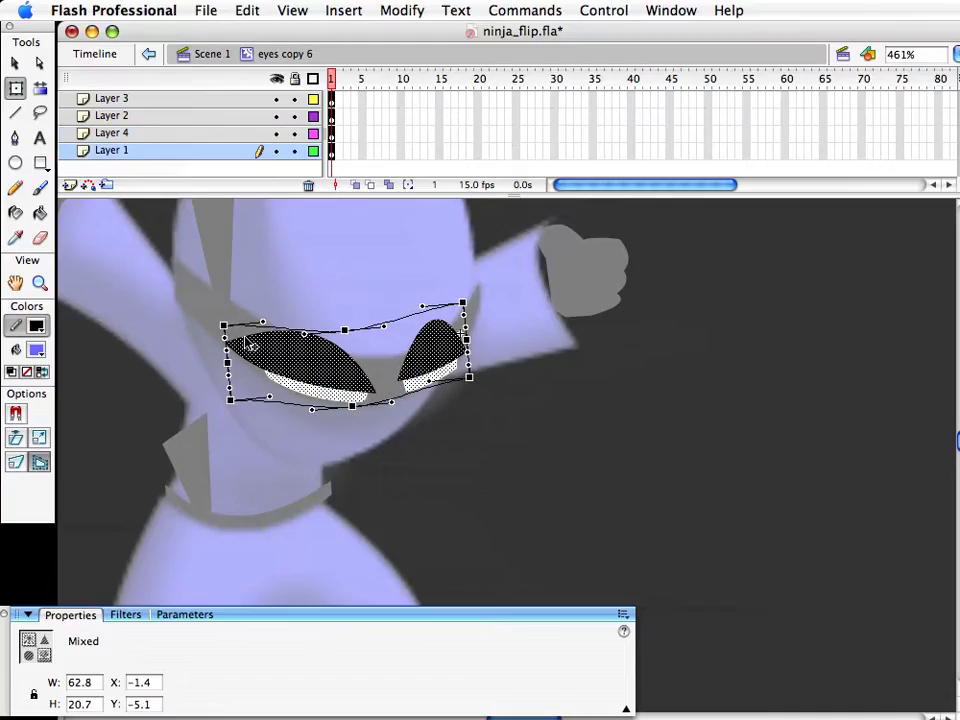
Raise the envelope's corners at the larger eye's outer end and adjust its curve handles so the eyes follow the bandana
left_click_drag(224, 326, 226, 315)
left_click_drag(231, 400, 233, 391)
left_click_drag(458, 340, 424, 316)
left_click_drag(431, 381, 436, 392)
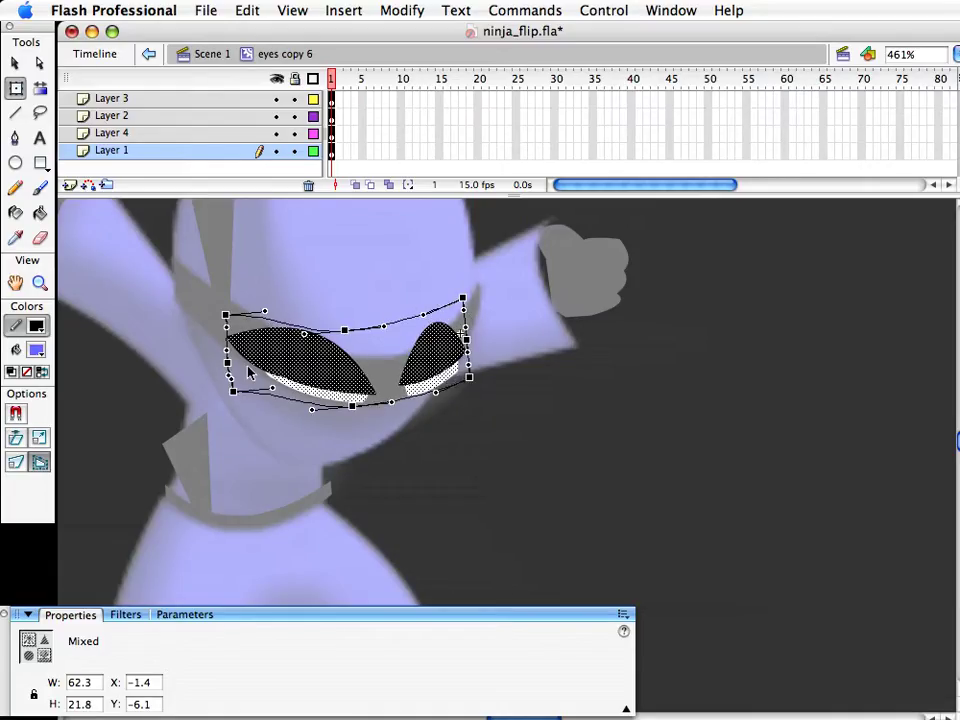
left_click_drag(272, 388, 269, 397)
left_click(328, 266)
Move both pupils on Layer 4 down onto the warped eye whites and shift the smaller eye's pupil slightly right
left_click(333, 132)
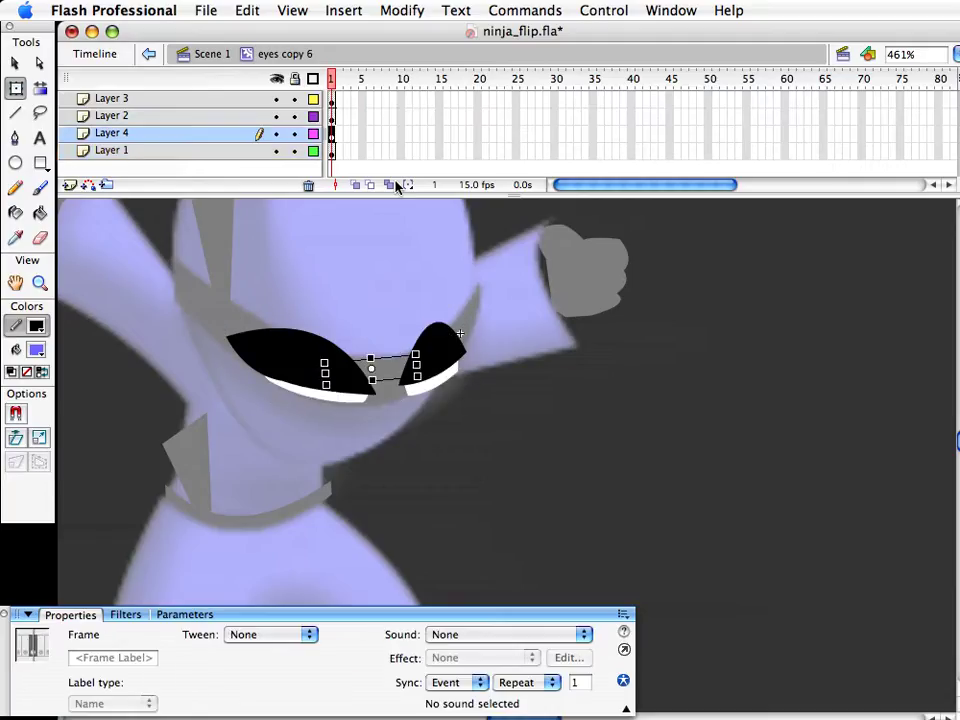
key("Down")
key("Down")
key("Down")
key("Down")
key("Down")
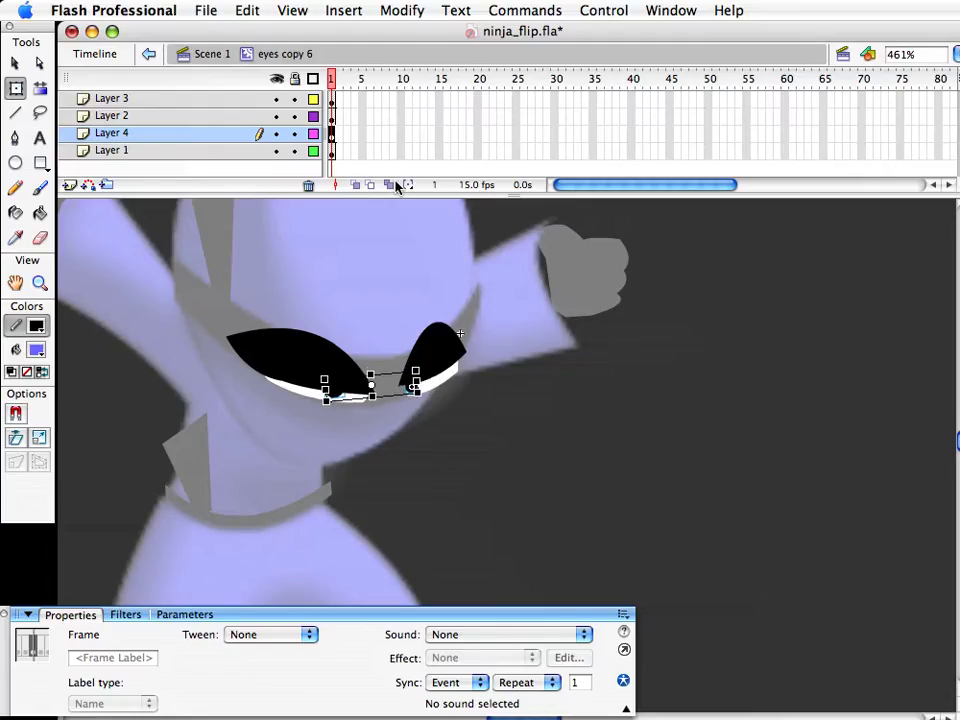
key("v")
left_click(420, 416)
left_click_drag(413, 390, 421, 389)
Return to Scene 1, nudge the eyes slightly upward on the bandana and save the file
double_click(506, 452)
left_click(506, 452)
left_click(448, 374)
key("Up")
key("Up")
key("Up")
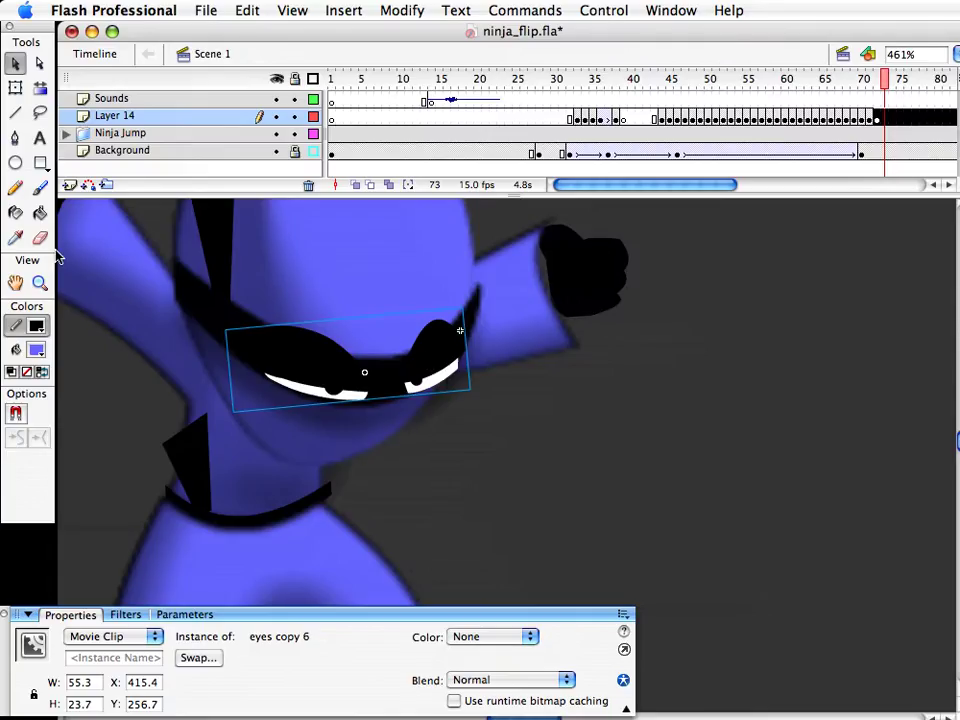
left_click(39, 284)
left_click(433, 433, "alt")
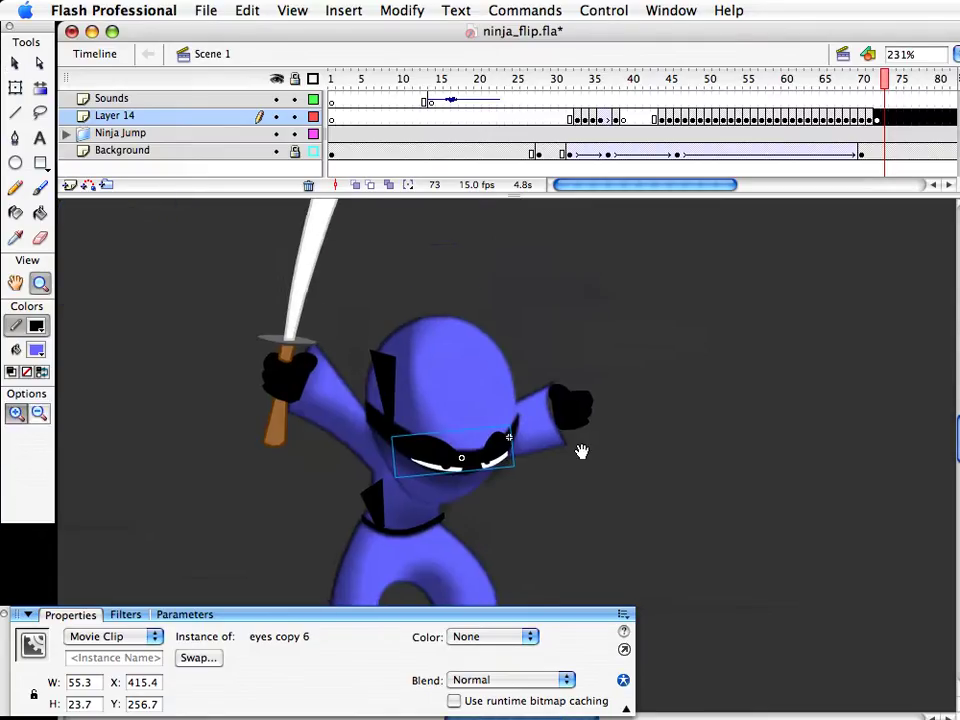
key("v")
scroll(575, 555, "down", 2)
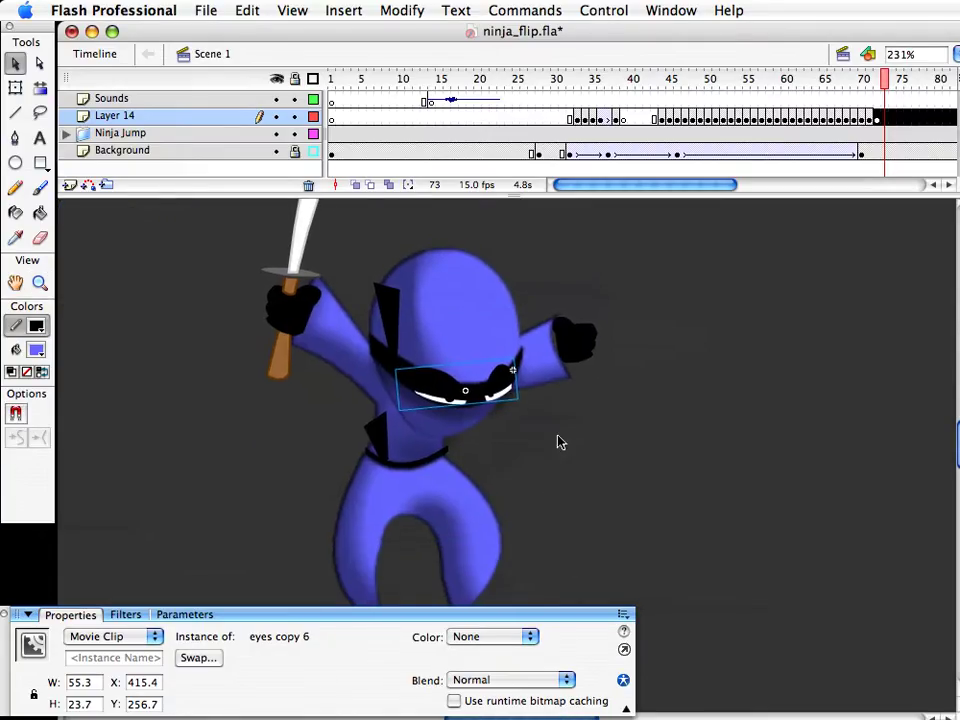
key("super+s")
Stretch the ninja's head slightly upward and save the file
left_click(522, 467)
left_click(514, 369)
key("q")
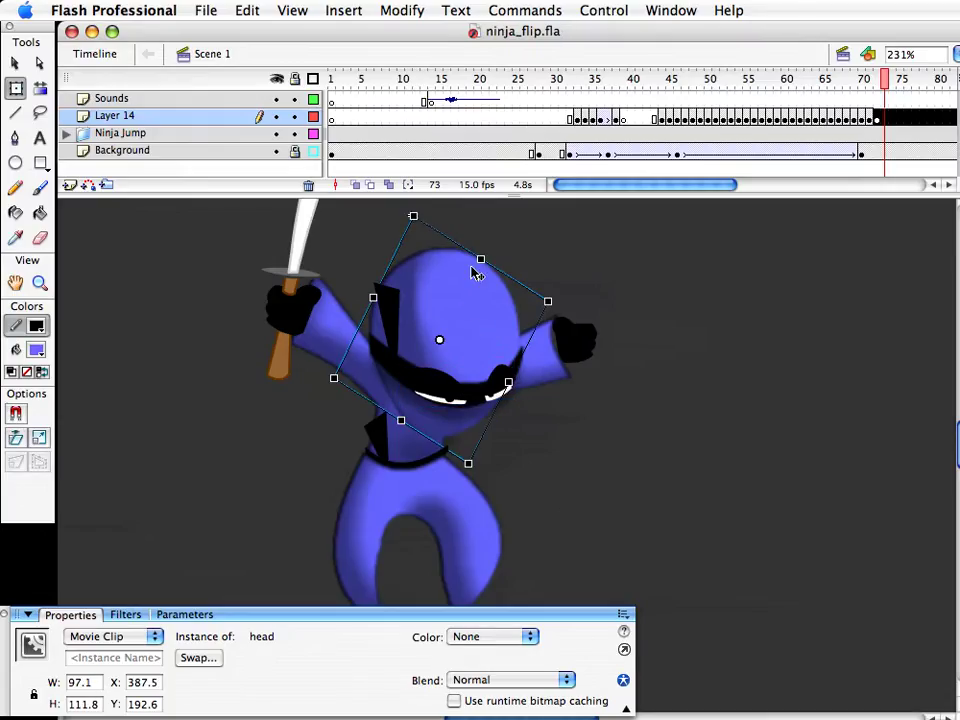
left_click_drag(483, 259, 484, 253)
left_click(699, 454)
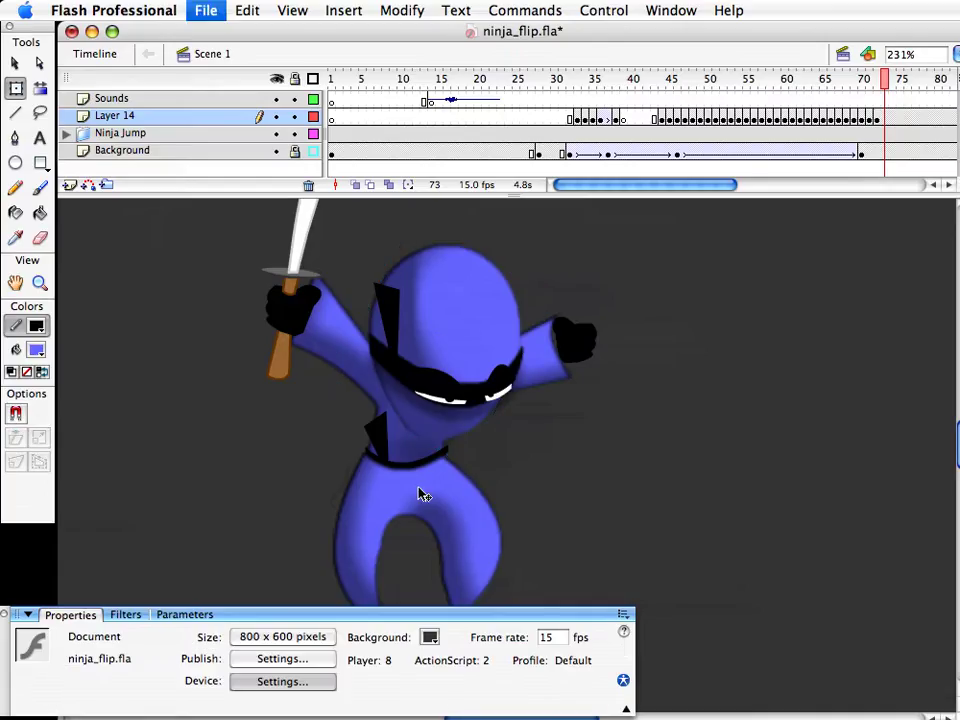
key("super+s")
Move the ninja's lower body with the legs 18 pixels up behind the belt
left_click_drag(377, 544, 362, 556)
left_click(429, 549)
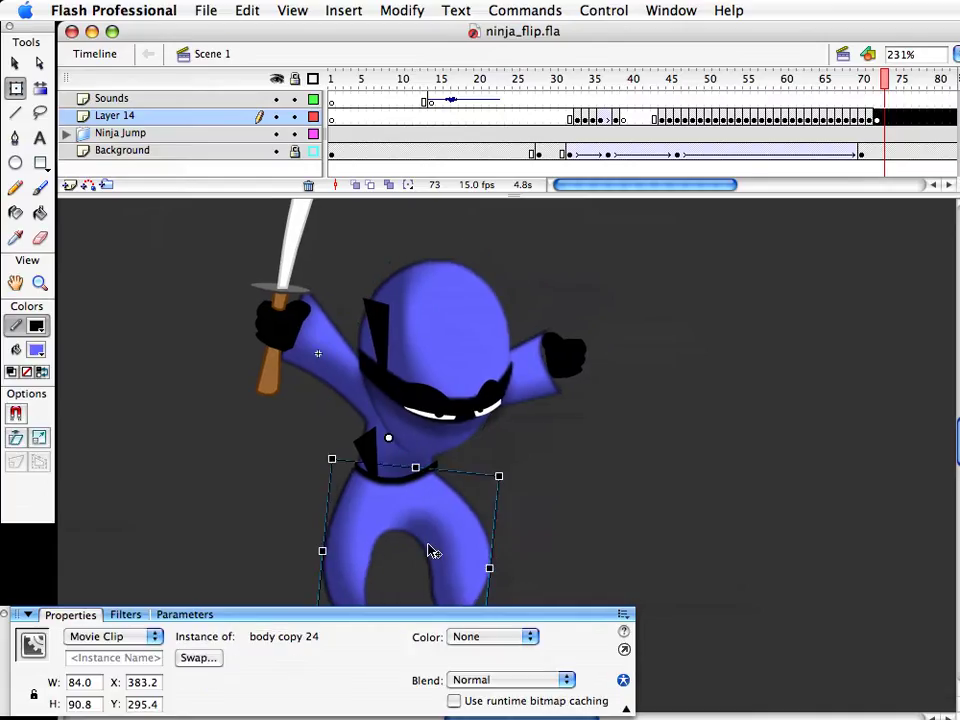
key("v")
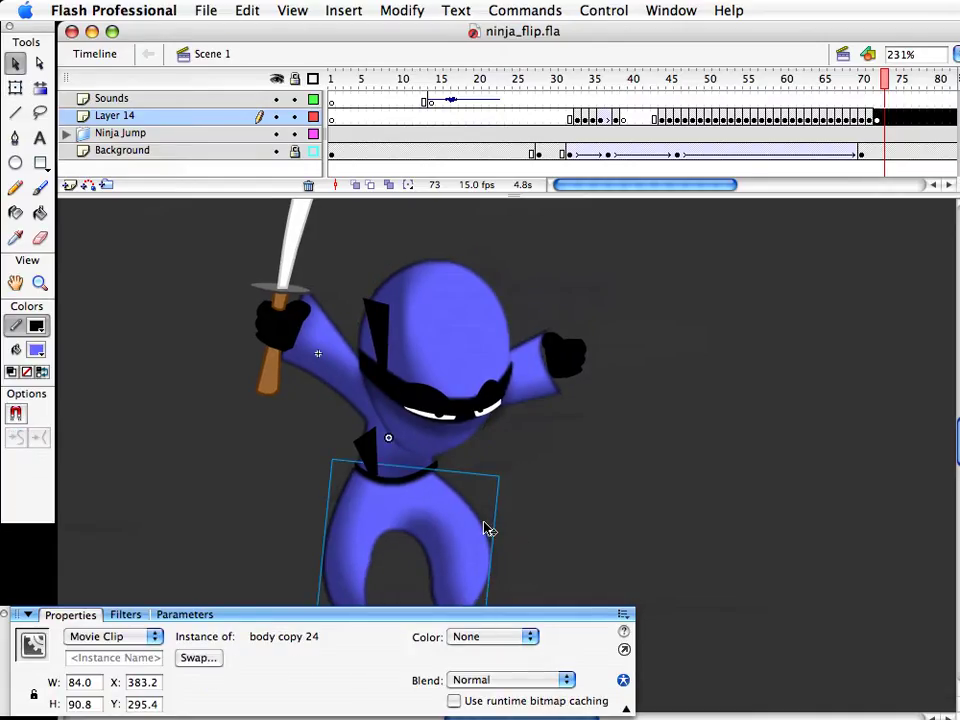
key("super+Up")
key("shift+Up")
key("shift+Up")
key("shift+Up")
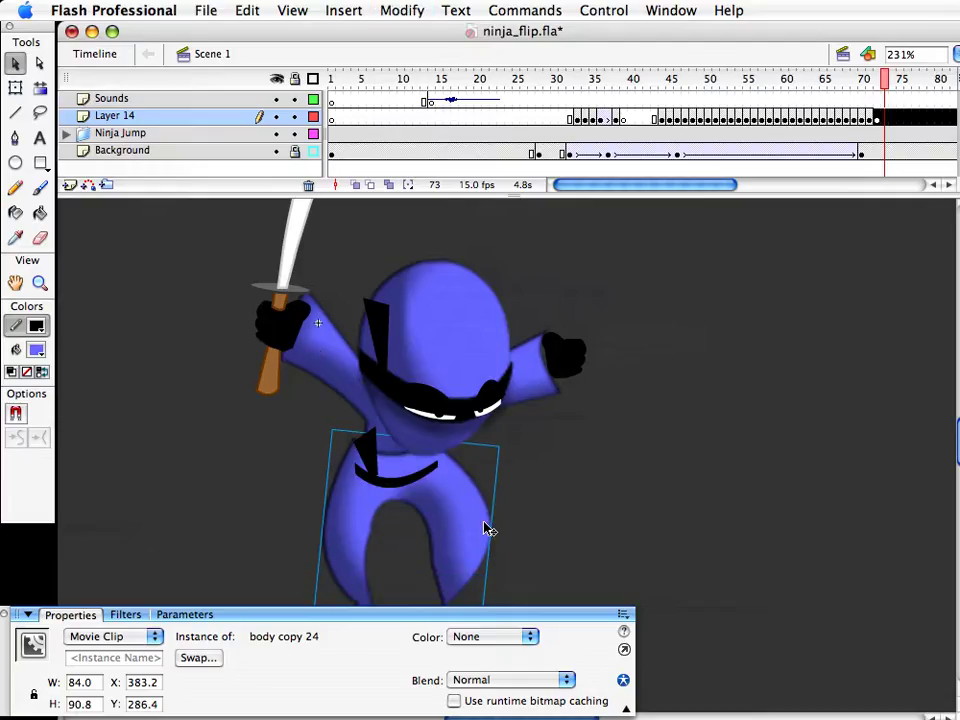
key("super+z")
key("shift+Up")
key("super+Down")
key("super+Down")
key("shift+Up")
key("shift+Up")
key("shift+Up")
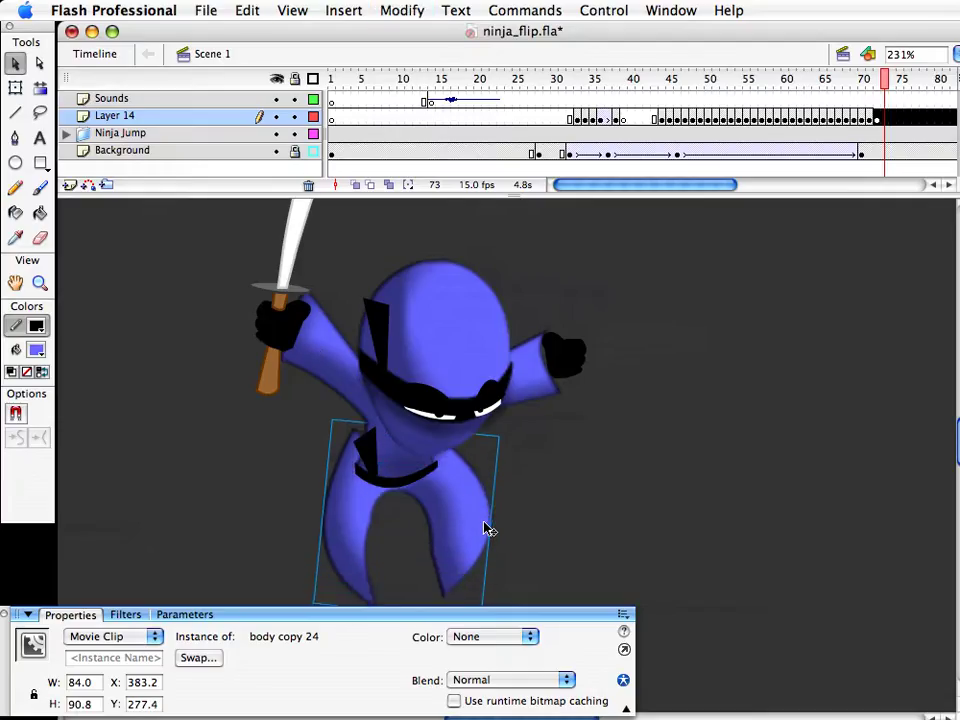
left_click(420, 482)
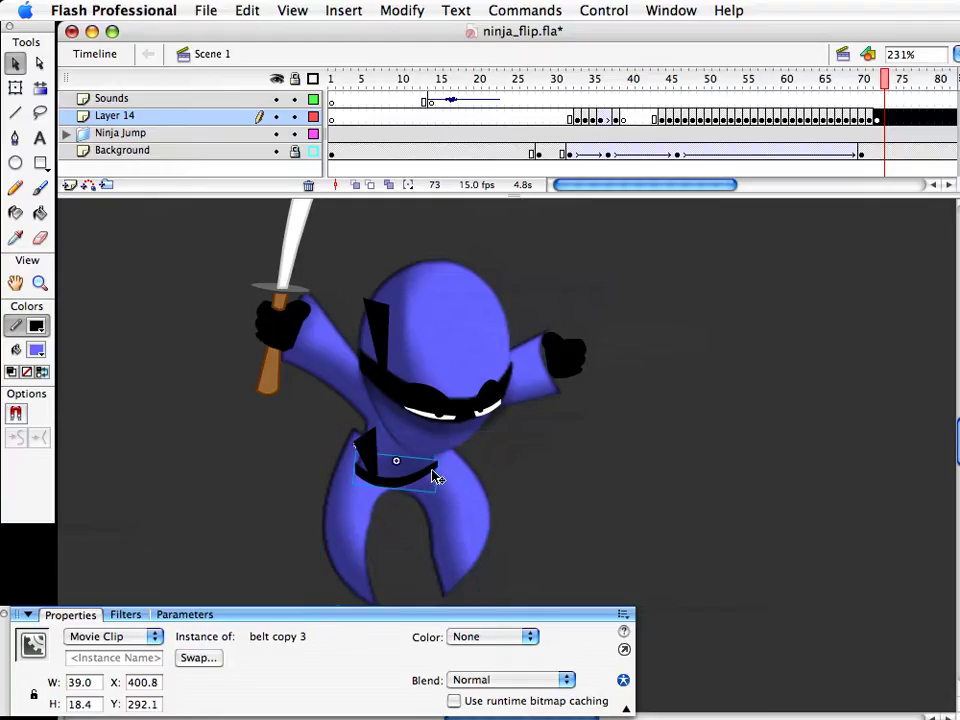
left_click(467, 514)
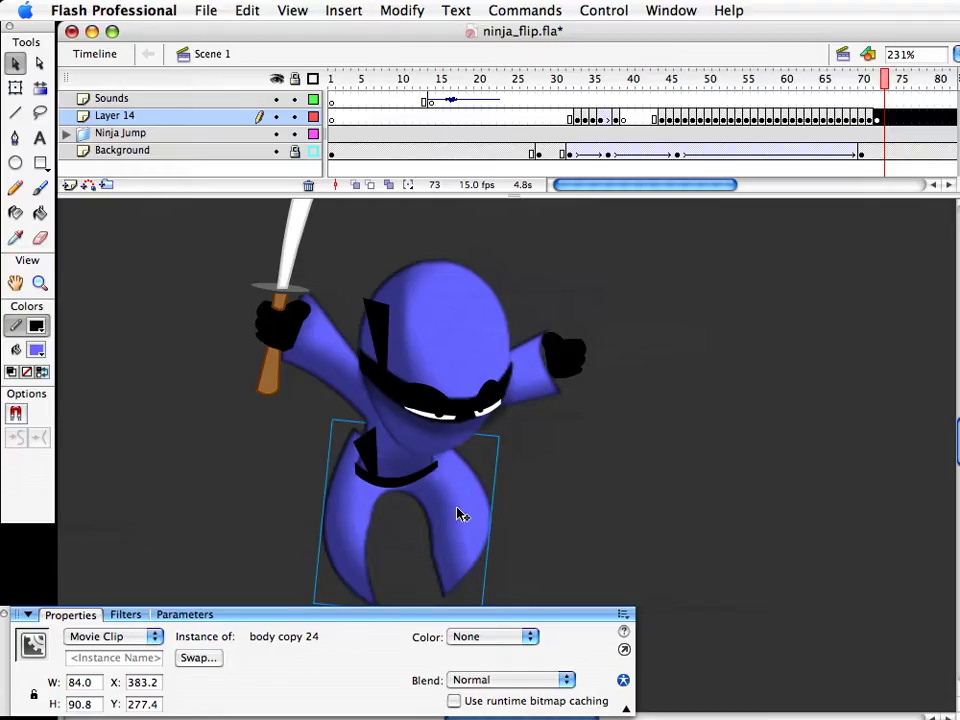
Move the ninja's legs, belt knot and belt away from the torso so the upper body is uncovered
left_click_drag(456, 508, 765, 568)
left_click_drag(450, 491, 450, 512)
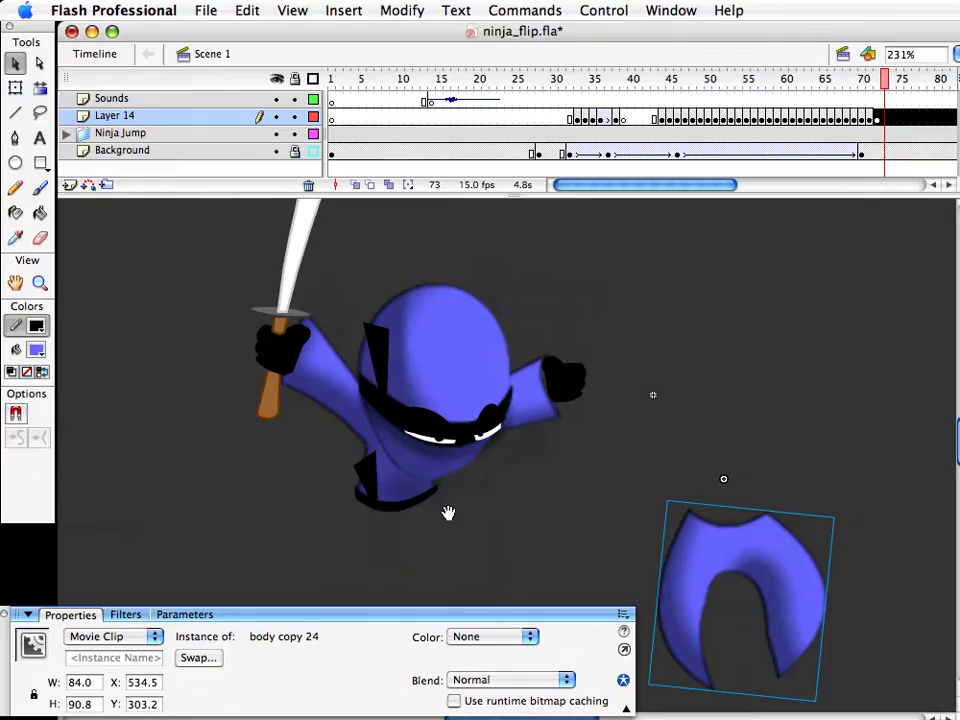
left_click_drag(371, 480, 300, 478)
left_click_drag(181, 472, 184, 471)
left_click_drag(393, 510, 772, 432)
Duplicate the torso's symbol as body copy 26 and duplicate the legs' symbol under its suggested name
left_click(369, 497)
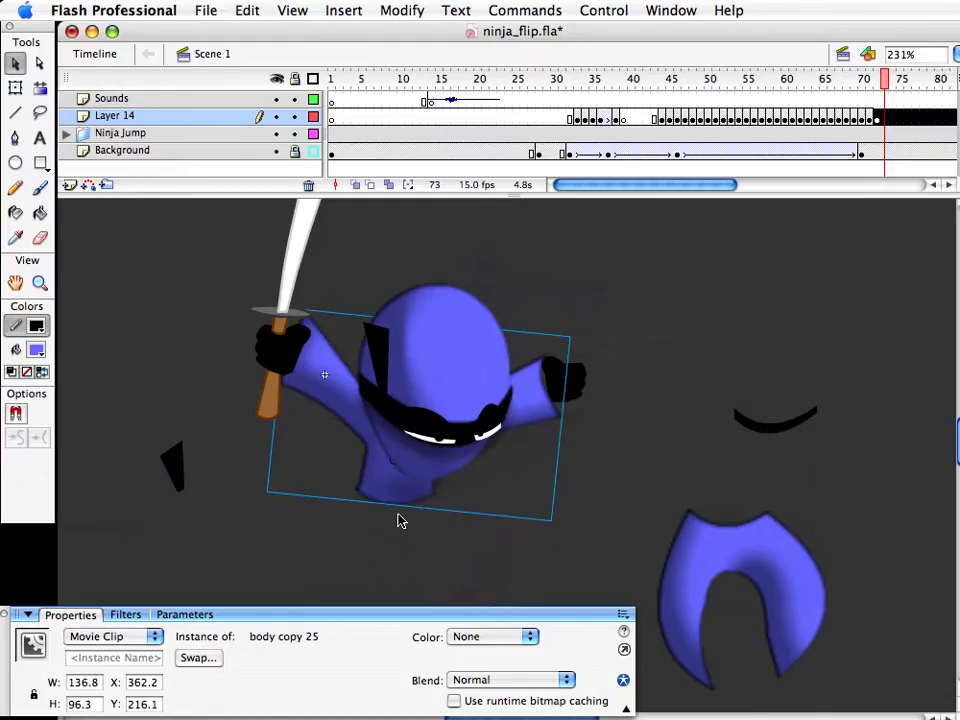
key("super+shift+d")
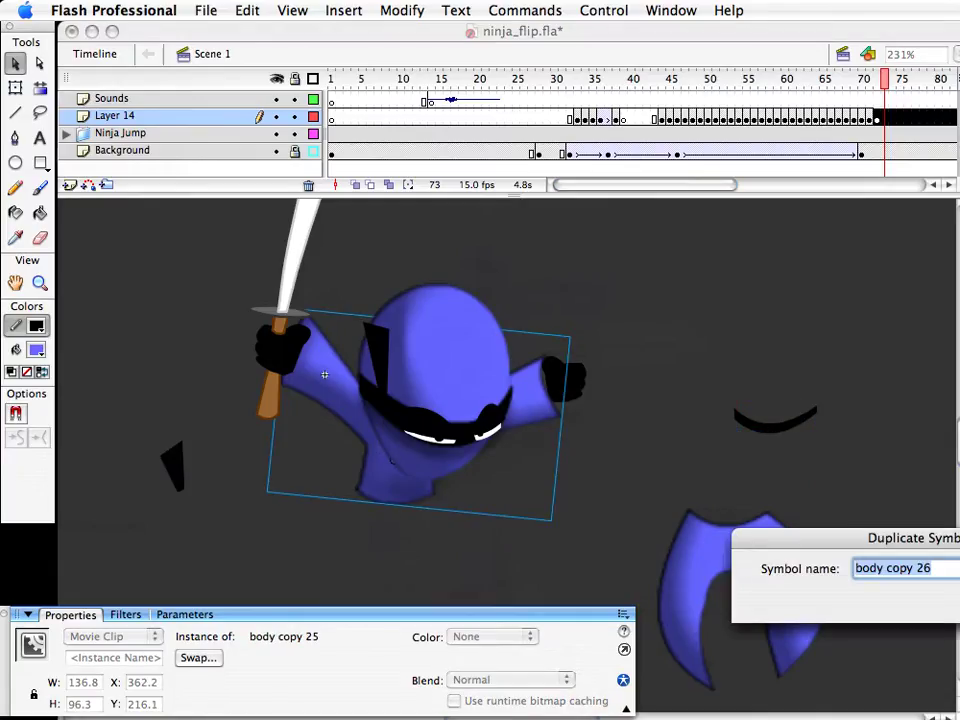
key("Return")
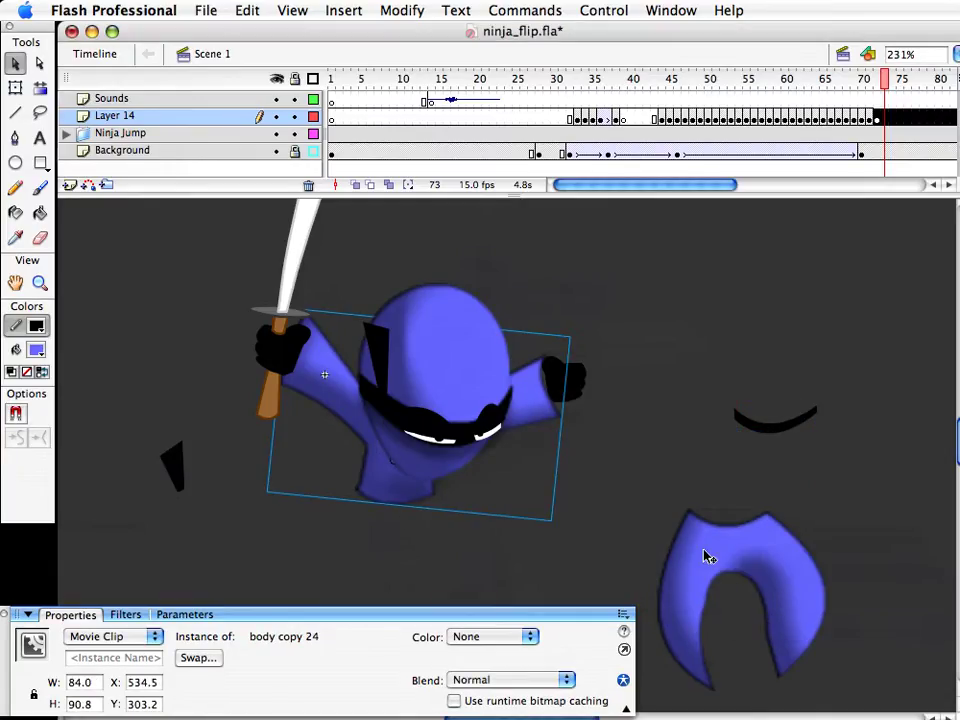
right_click(690, 556)
left_click(736, 560)
key("Return")
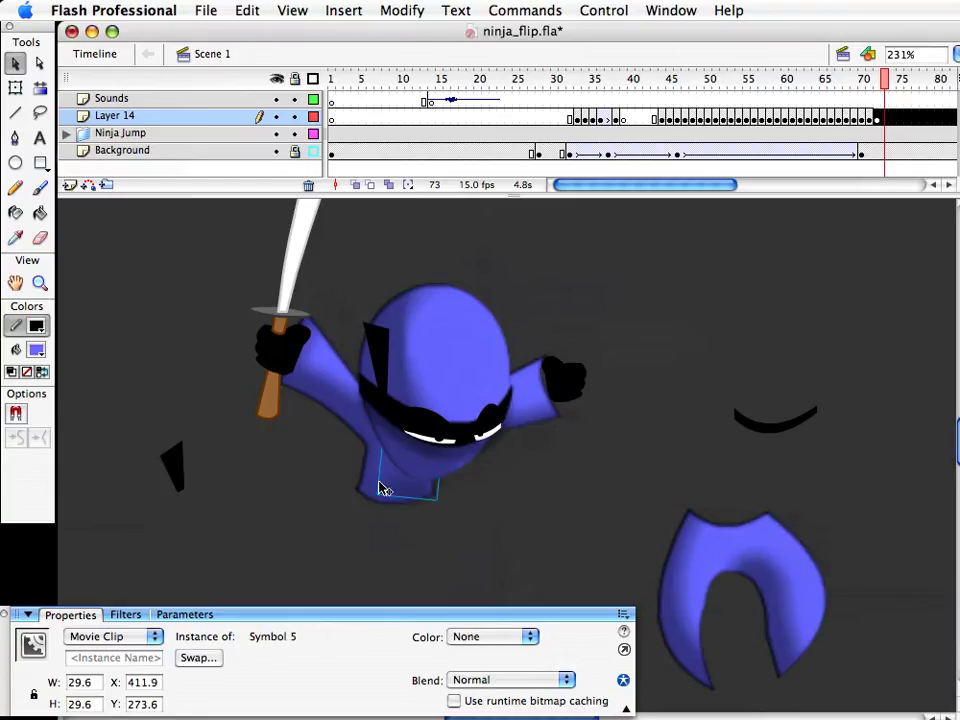
Inside body copy 26, lower the empty-handed arm's cuff corners and pull the underarm corner outward
double_click(381, 489)
double_click(332, 407)
double_click(326, 377)
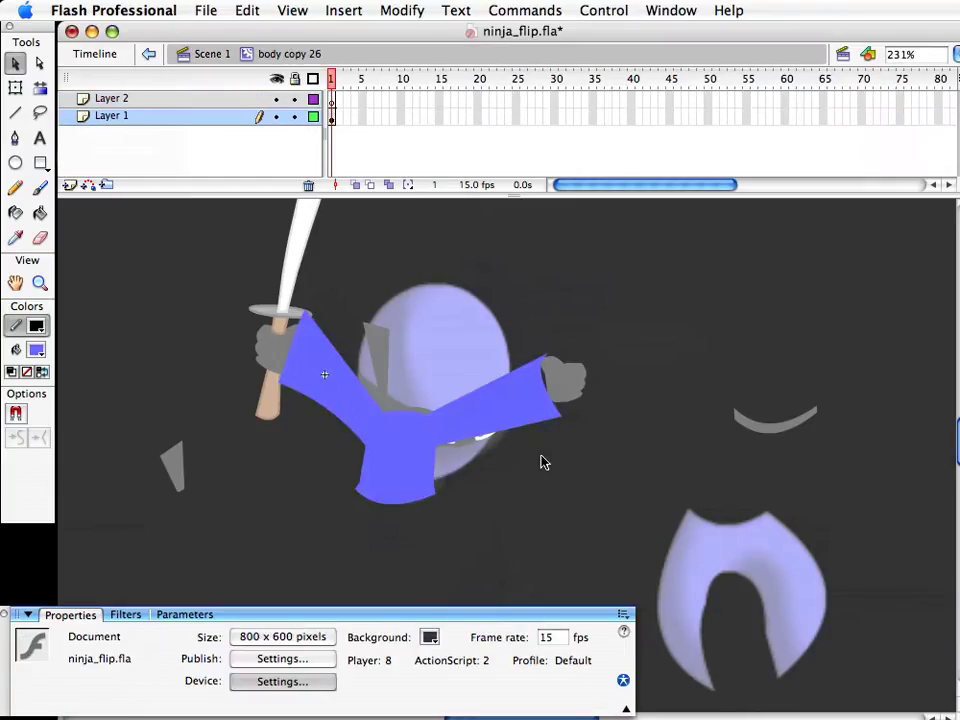
left_click_drag(548, 423, 568, 439)
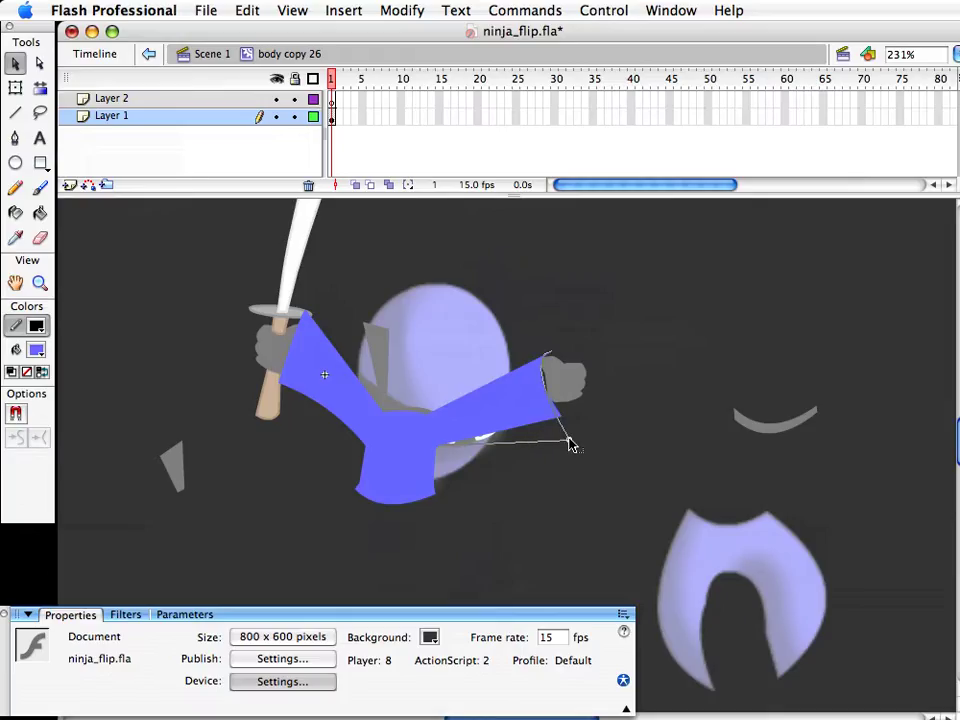
left_click_drag(551, 359, 563, 391)
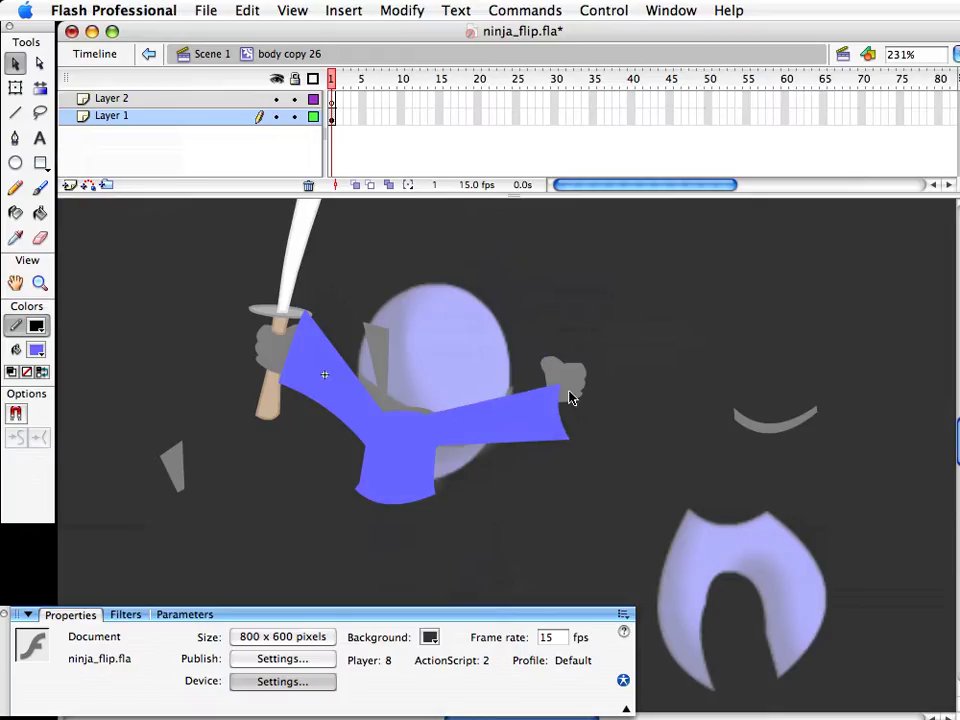
left_click_drag(443, 421, 460, 447)
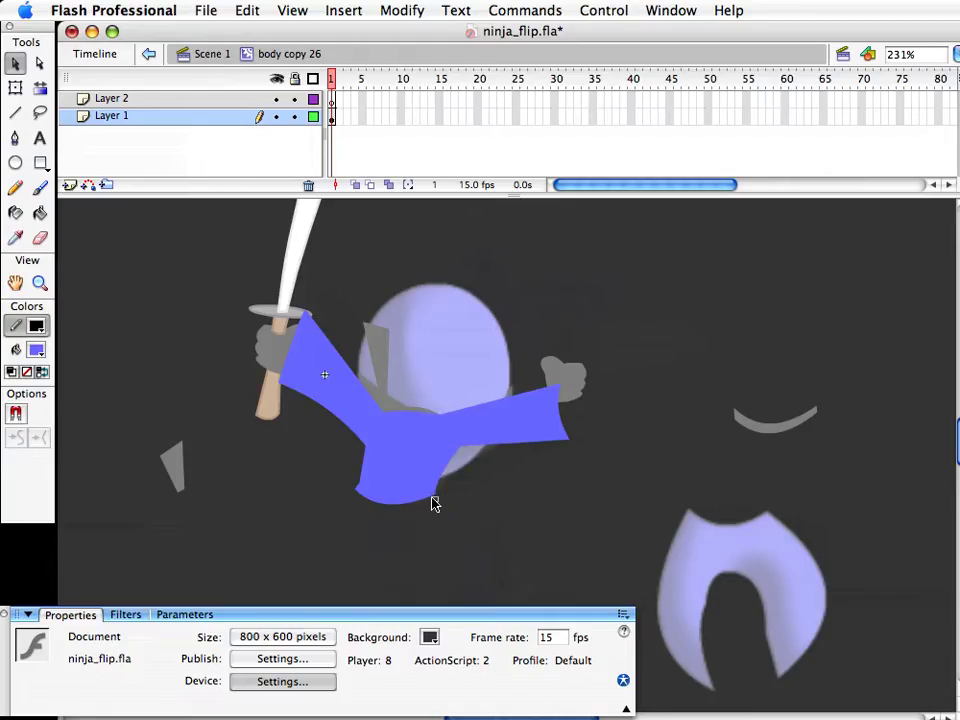
Bulge both sides of the torso outward and round its lower corners into a shorter, foreshortened shape
left_click_drag(433, 503, 477, 453)
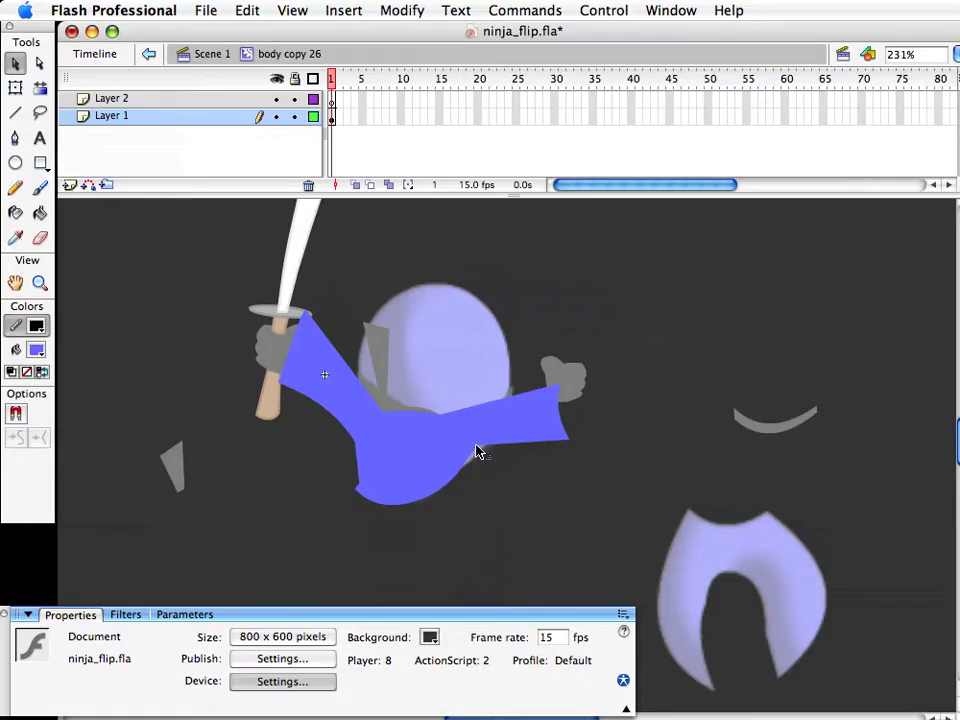
left_click_drag(352, 462, 346, 466)
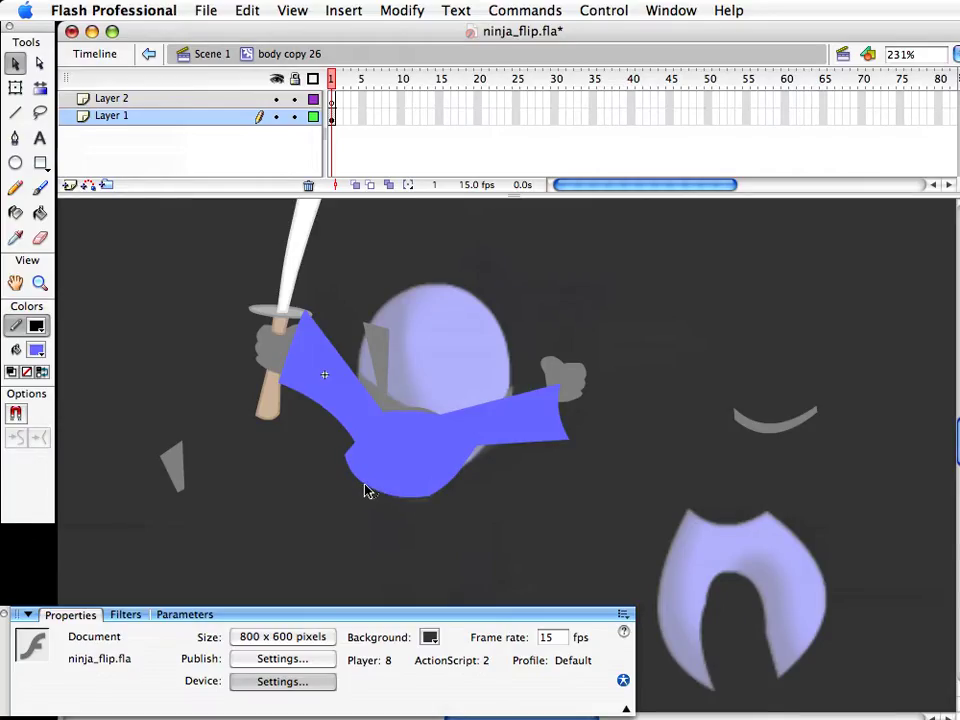
left_click_drag(363, 491, 367, 496)
left_click_drag(434, 502, 444, 494)
Widen the sword arm's sleeve by lowering its bottom cuff corner to the handle's end and fitting the top corner to the hand
left_click_drag(281, 384, 291, 419)
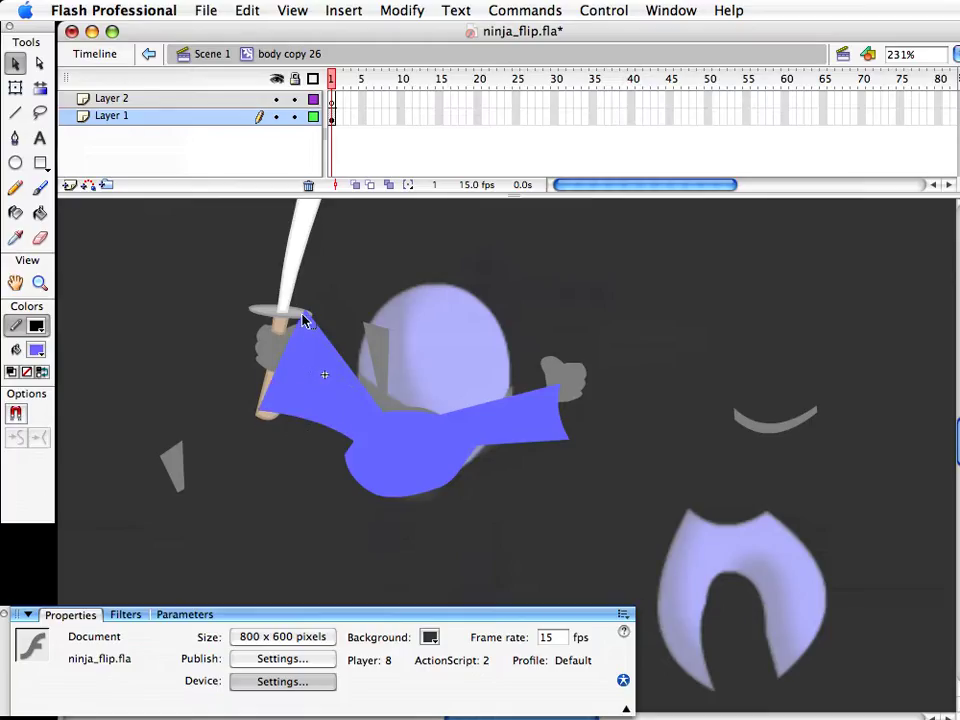
left_click_drag(303, 315, 285, 339)
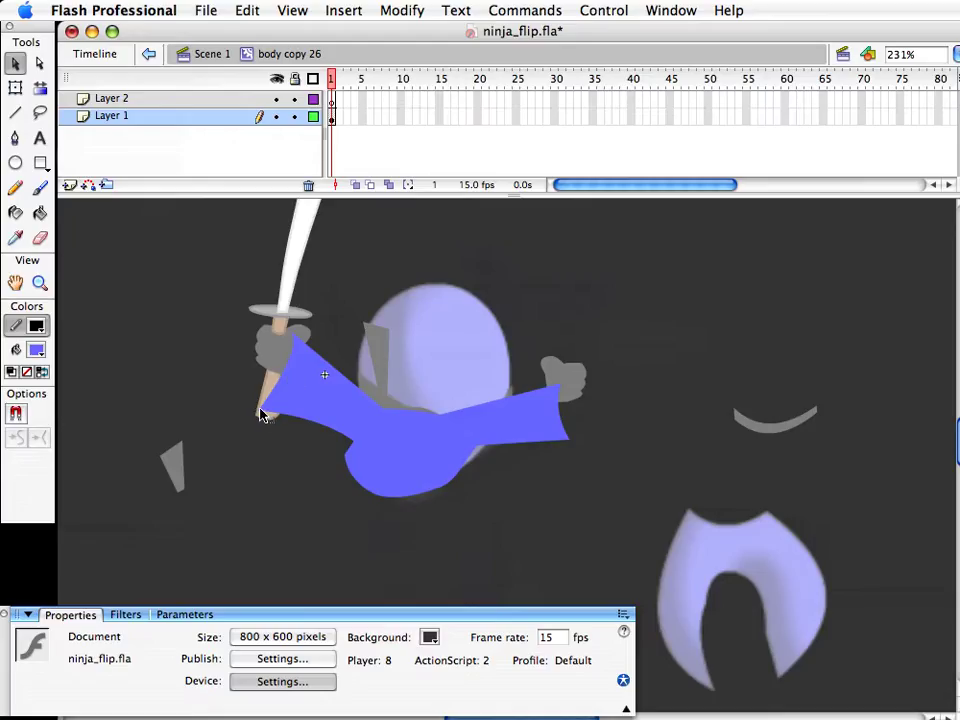
left_click_drag(264, 418, 258, 418)
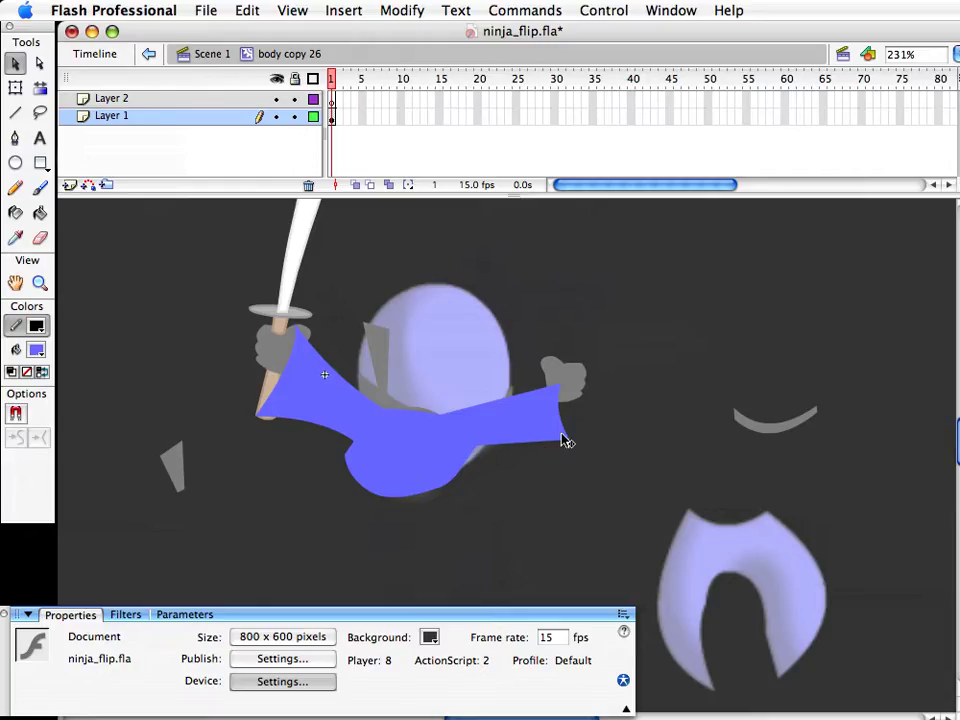
left_click_drag(568, 440, 568, 406)
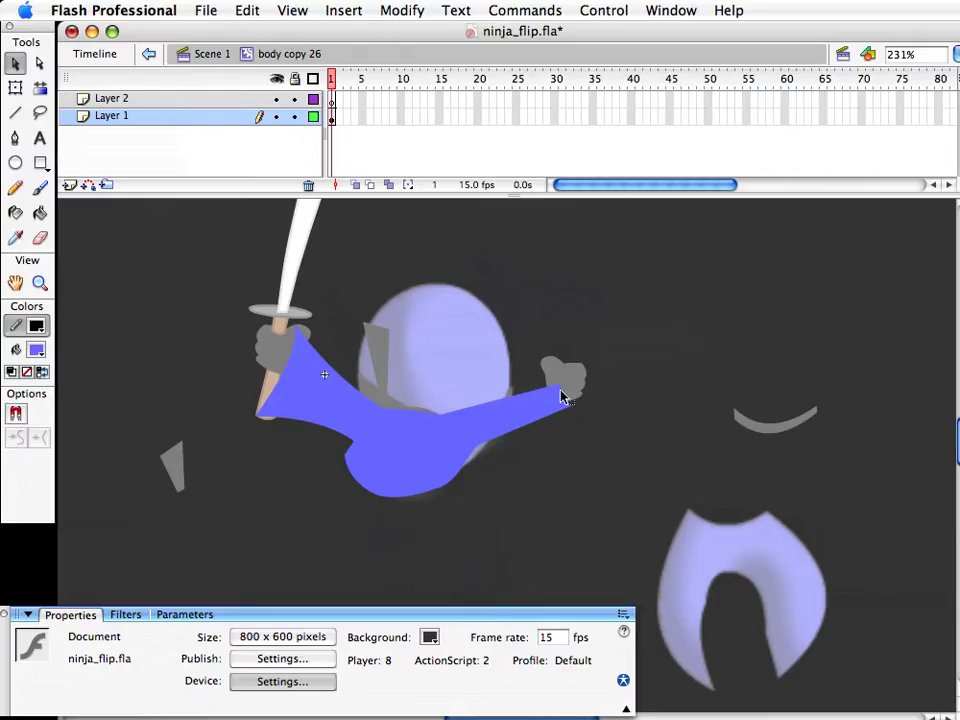
left_click_drag(560, 386, 563, 402)
key("super+z")
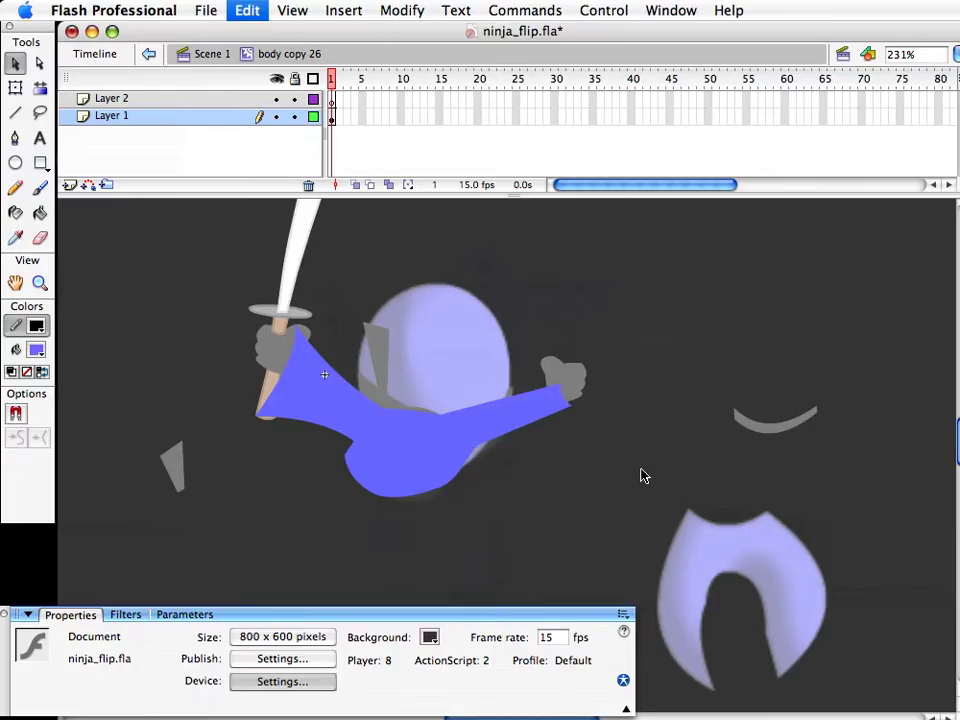
key("super+z")
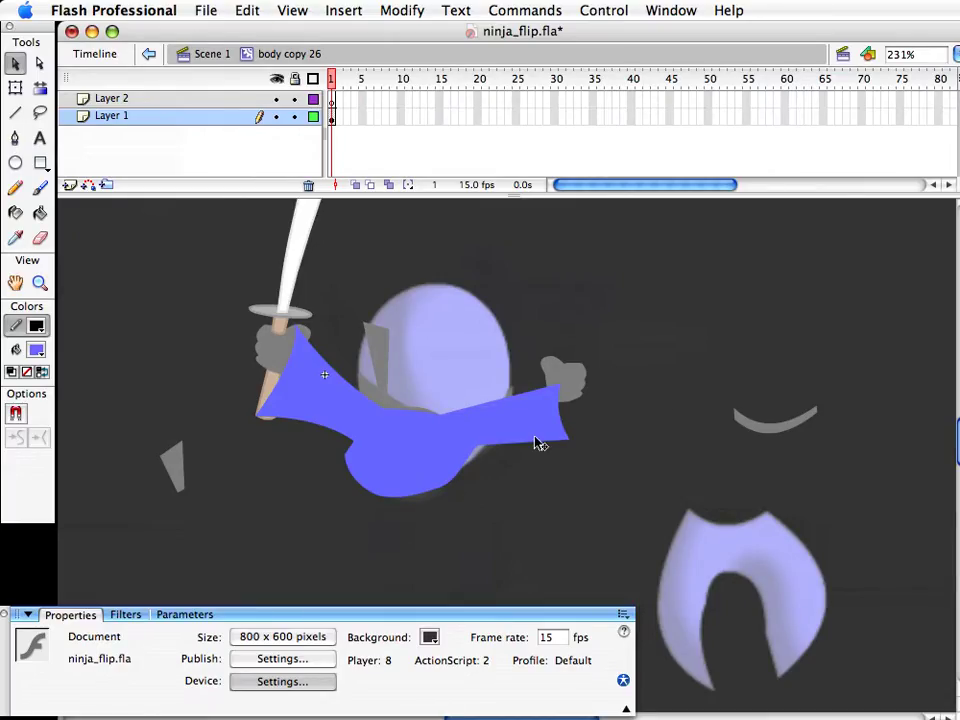
Curve the upper edge of the empty-handed arm slightly inward and return to Scene 1
left_click_drag(510, 406, 511, 408)
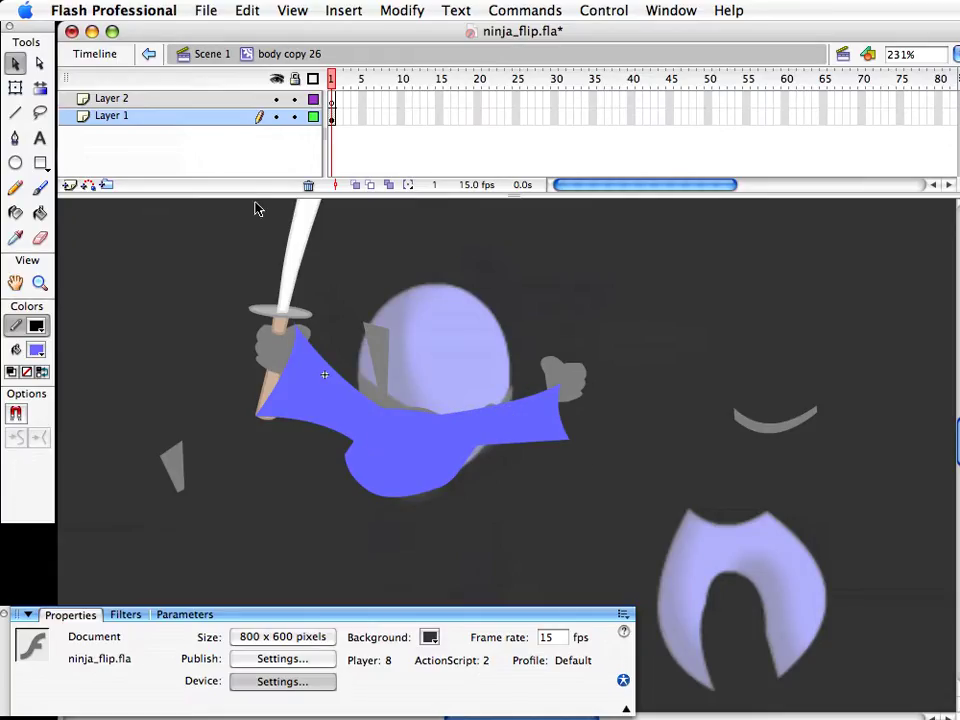
left_click(222, 56)
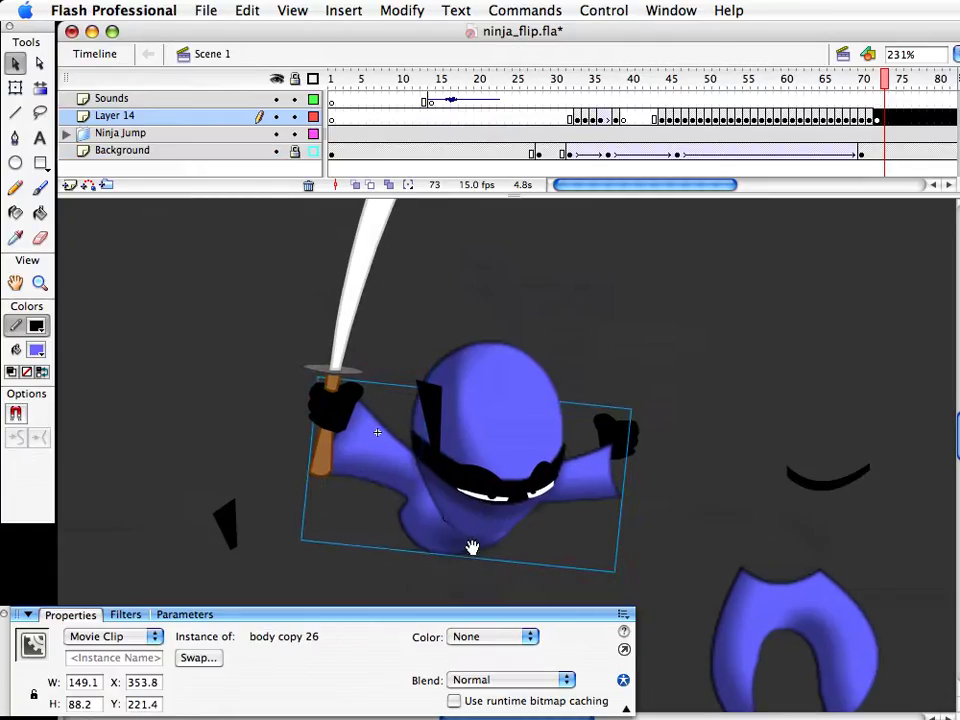
Enlarge the sword and its hand with Free Transform and reposition them on the sleeve's cuff
left_click(354, 404)
key("q")
scroll(415, 465, "up", 5)
left_click_drag(463, 228, 495, 198)
scroll(467, 482, "down", 3)
mouse_move(358, 543)
left_mouse_down()
mouse_move(363, 528)
mouse_move(354, 529)
left_mouse_up()
left_click(99, 298)
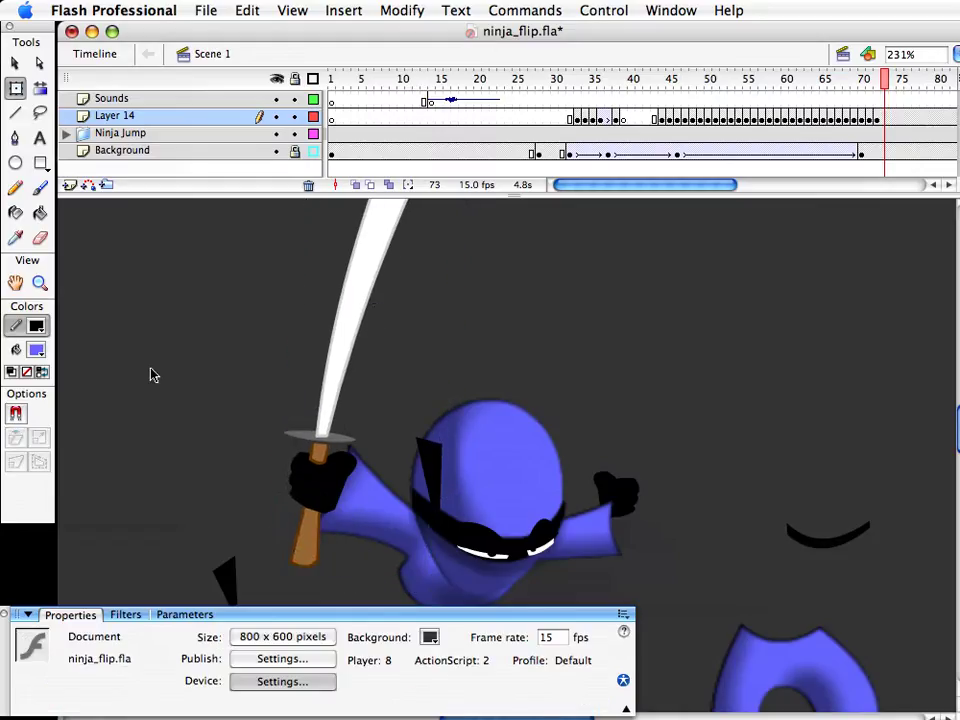
Duplicate the sword's symbol as sword_and_hand copy and open the duplicate for editing
key("super+1")
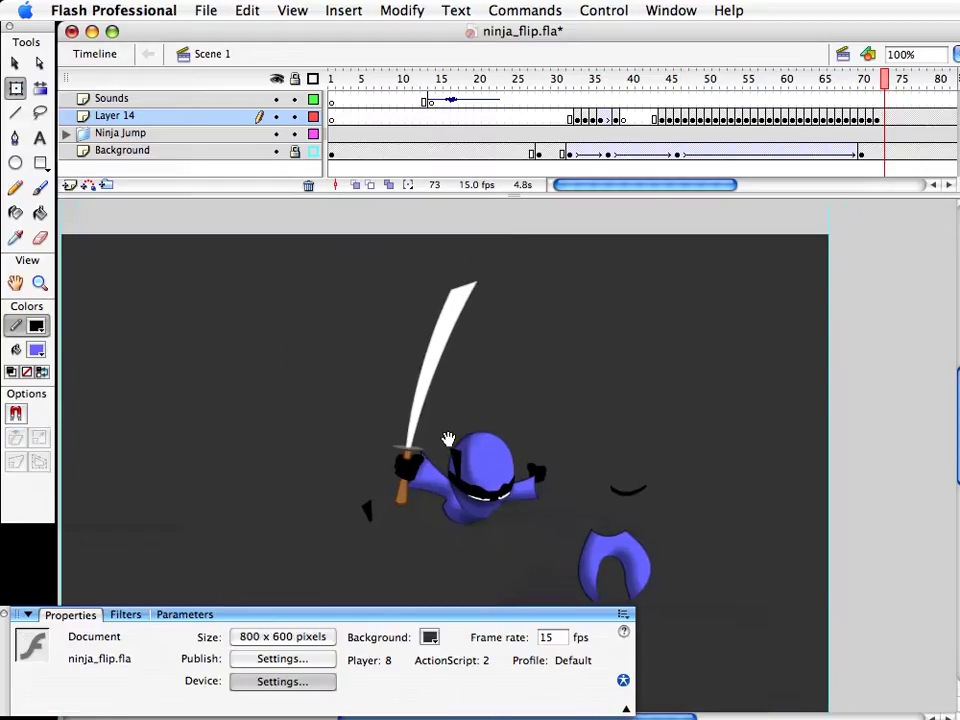
key("v")
left_click(413, 363)
key("super+d")
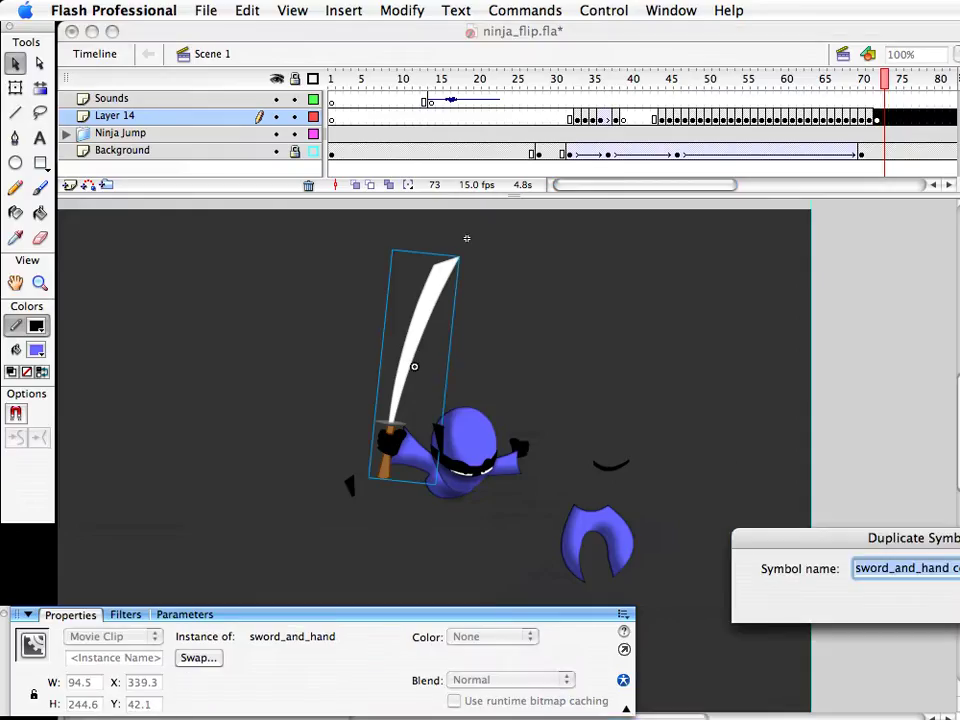
key("Return")
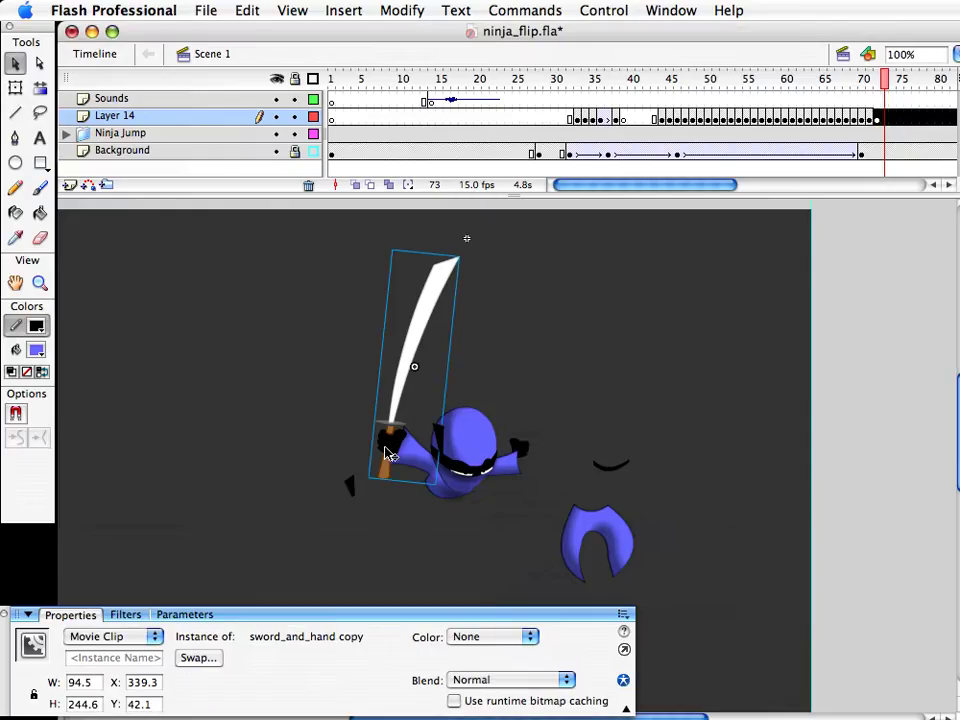
double_click(406, 398)
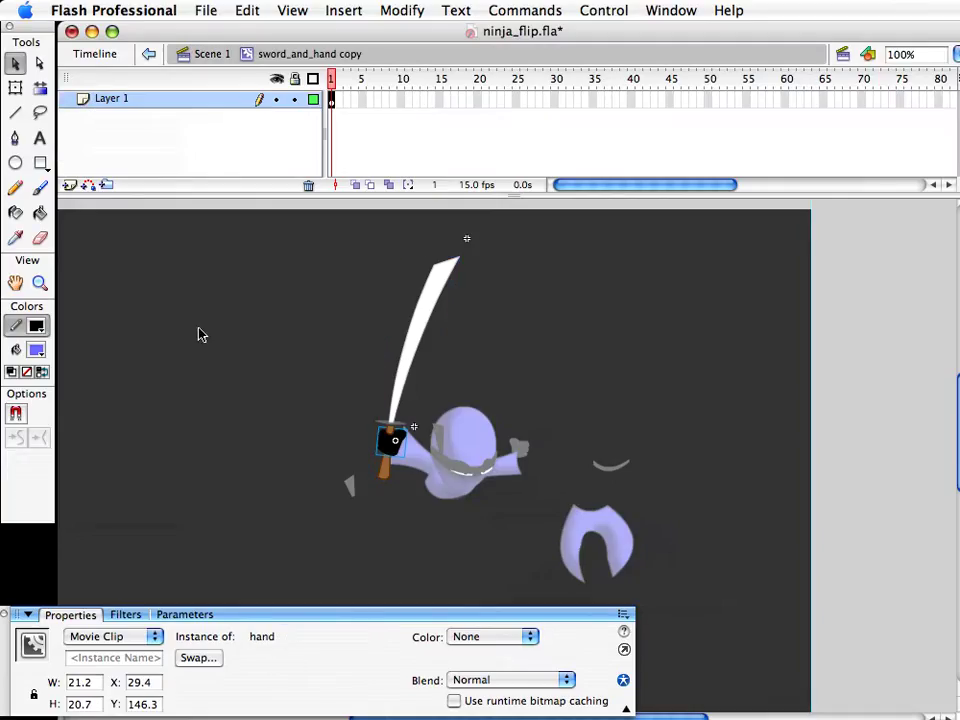
Stretch the sword_guard vertically with Free Transform to a height of about 11.7 pixels, making it a rounder ellipse
left_click(40, 283)
left_click_drag(328, 279, 583, 536)
key("v")
left_click(395, 482)
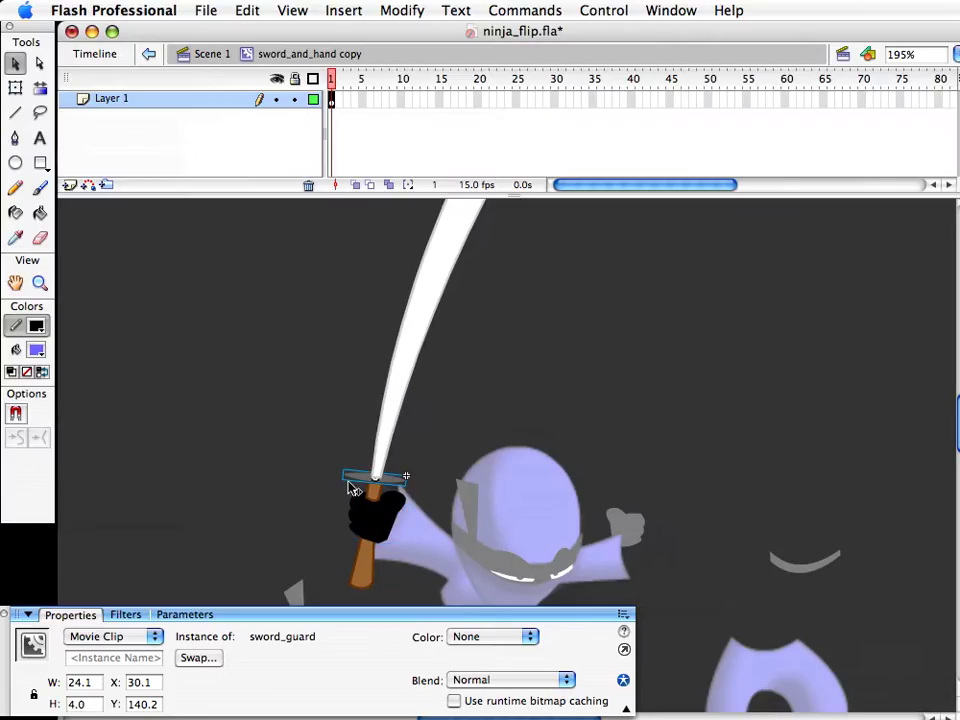
key("q")
left_click_drag(376, 485, 427, 457)
left_click(497, 444)
key("v")
scroll(387, 479, "down", 1)
key("super+z")
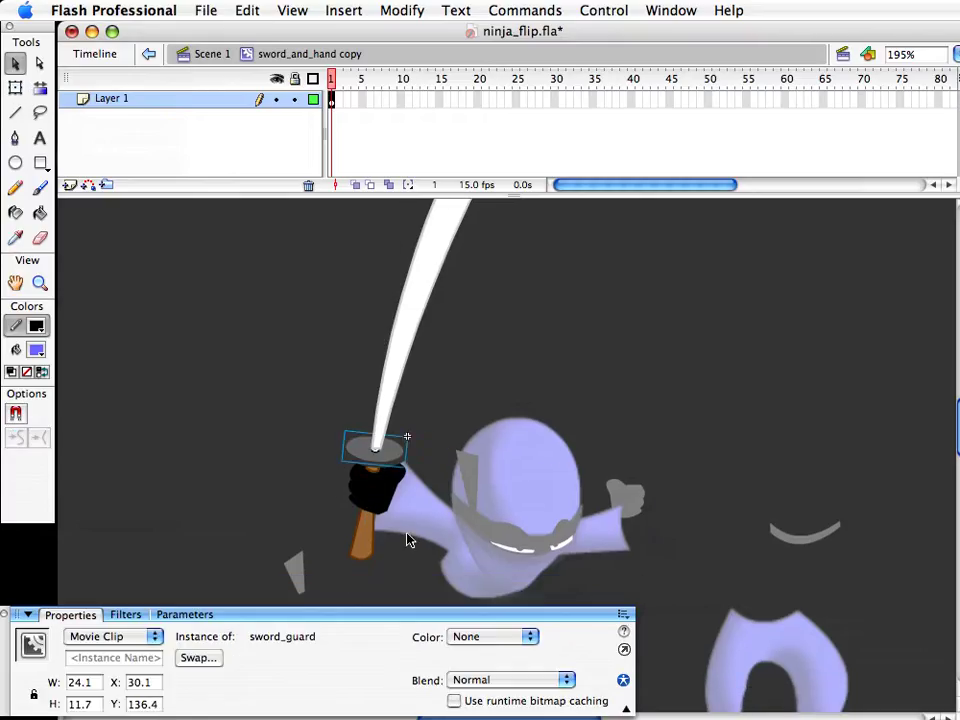
scroll(407, 534, "down", 2)
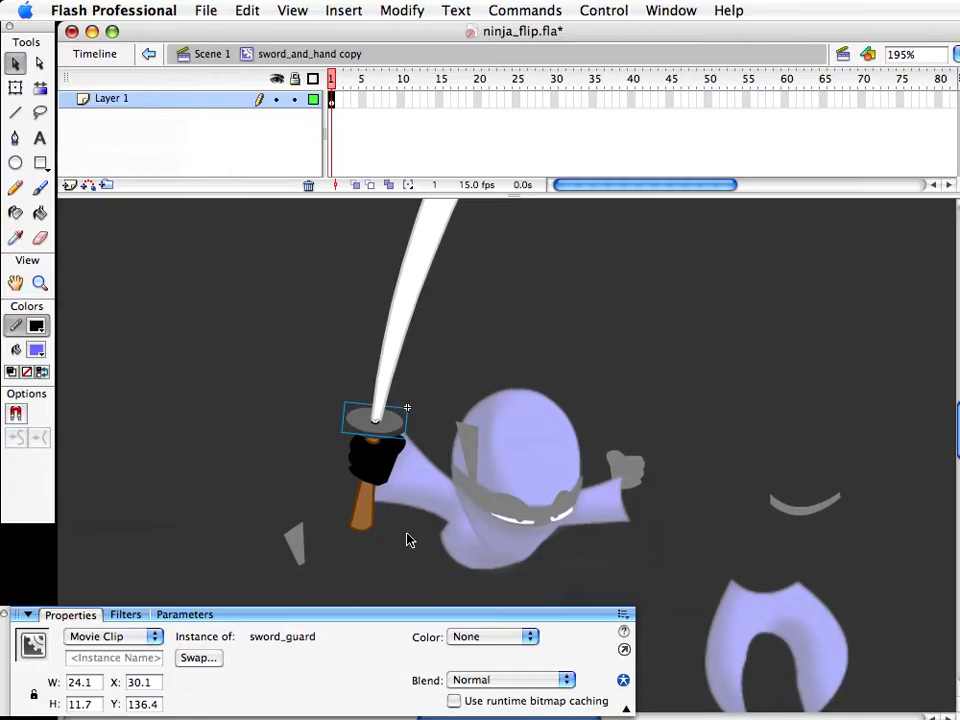
Inside the sword_guard symbol, convert the ellipse's outline to a fill
double_click(360, 430)
left_click(480, 439)
left_click(403, 437)
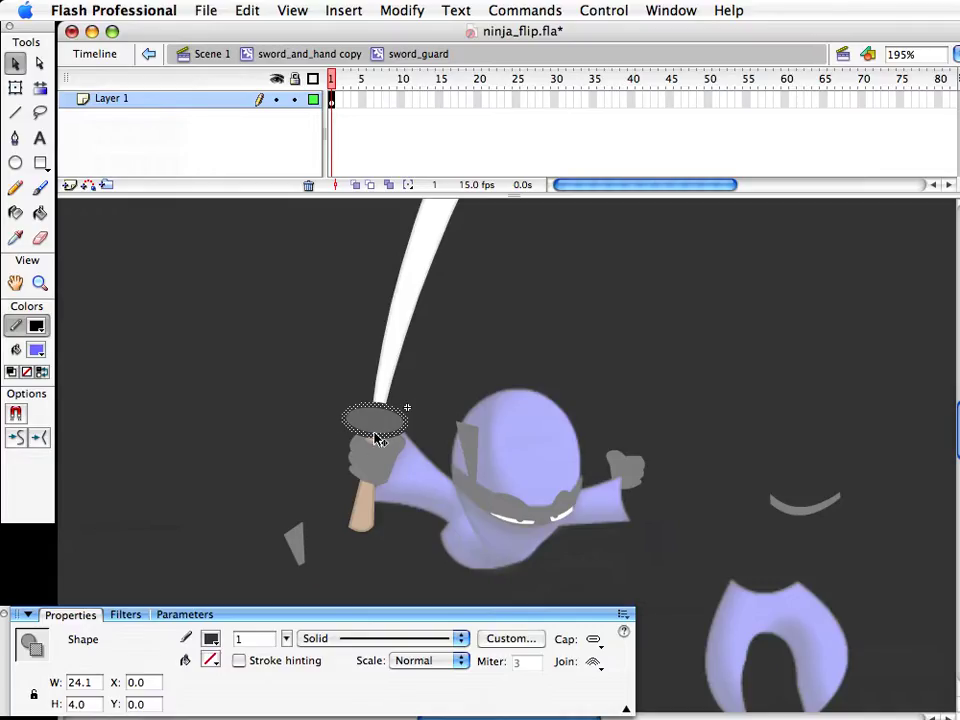
left_click(402, 10)
mouse_move(437, 150)
left_click(655, 214)
left_click(474, 424)
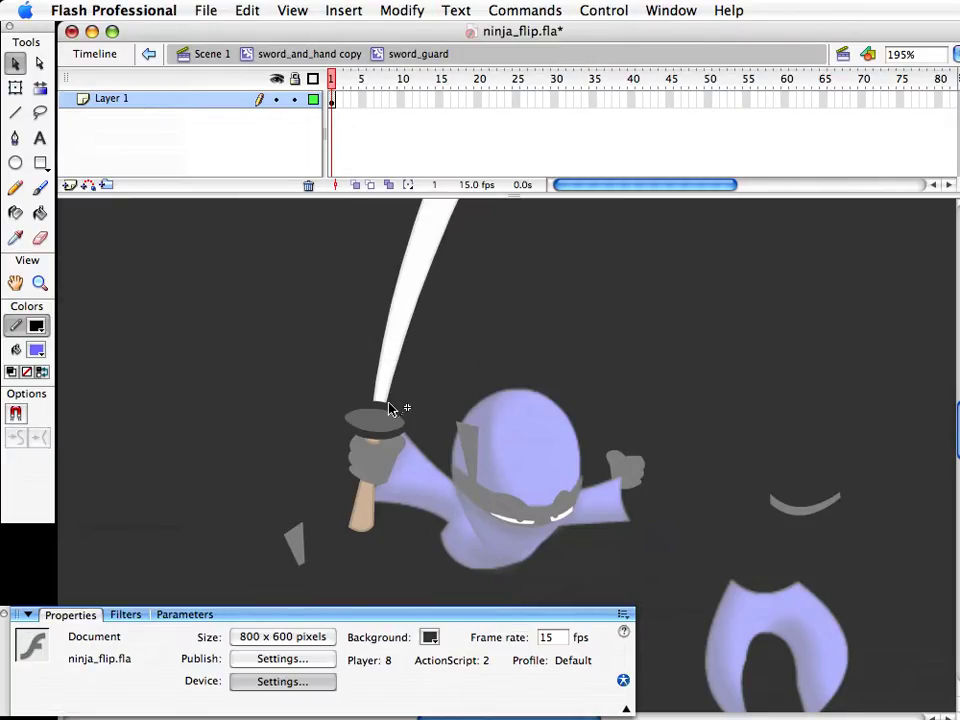
Thin the guard's dark rim along its upper edge, check it in outline display and return to sword_and_hand copy
left_click(313, 99)
left_click(461, 285)
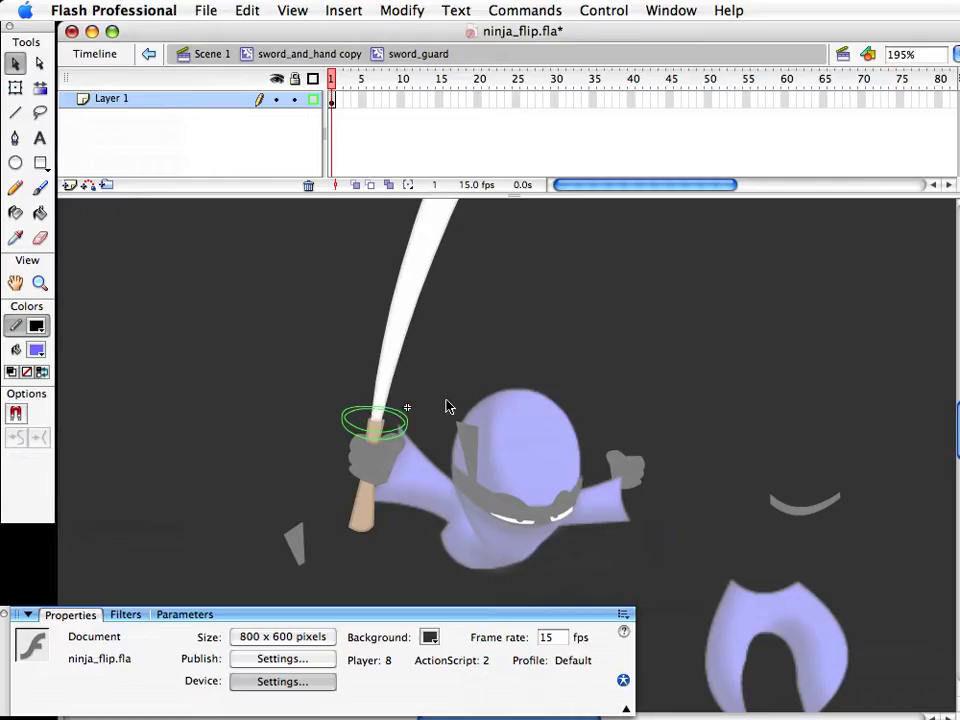
left_click(313, 98)
left_click(561, 334)
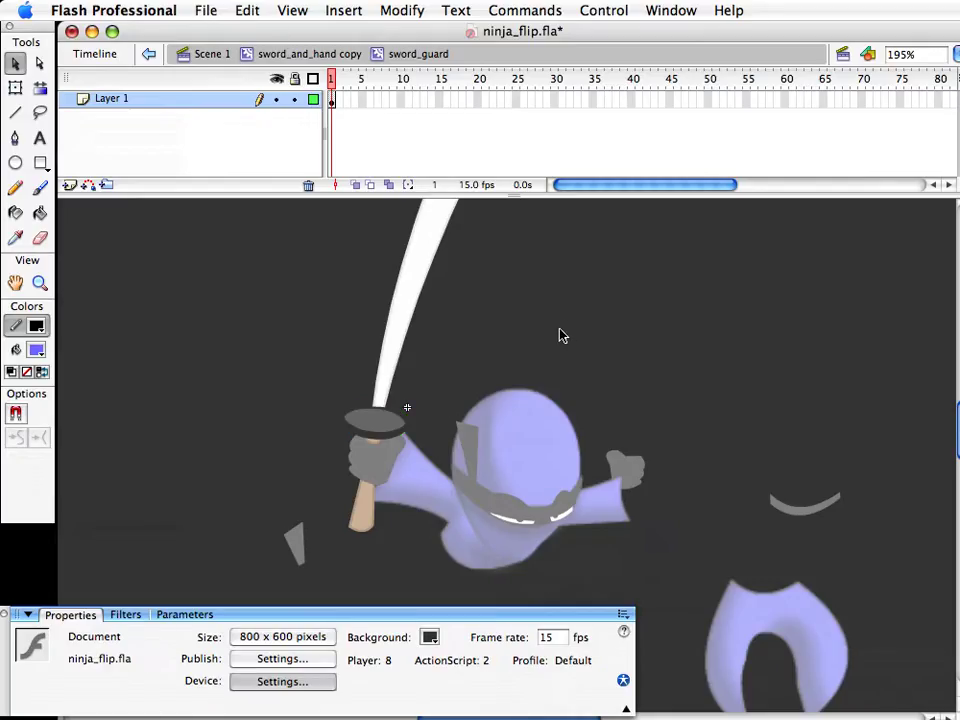
left_click(305, 54)
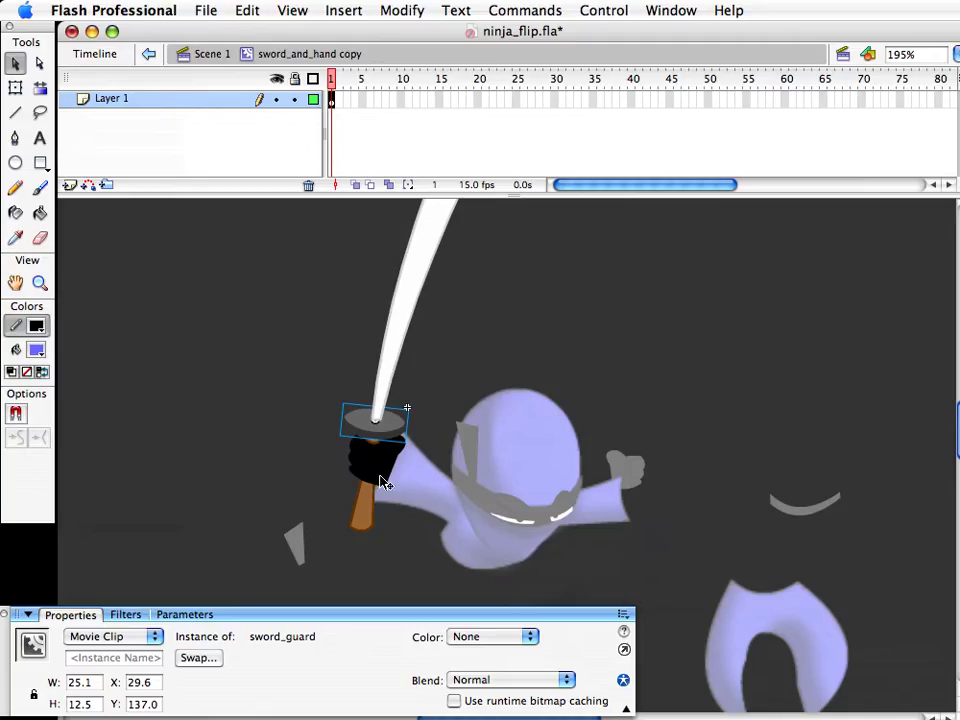
Nudge the sword guard slightly down toward the hand
left_click(380, 483)
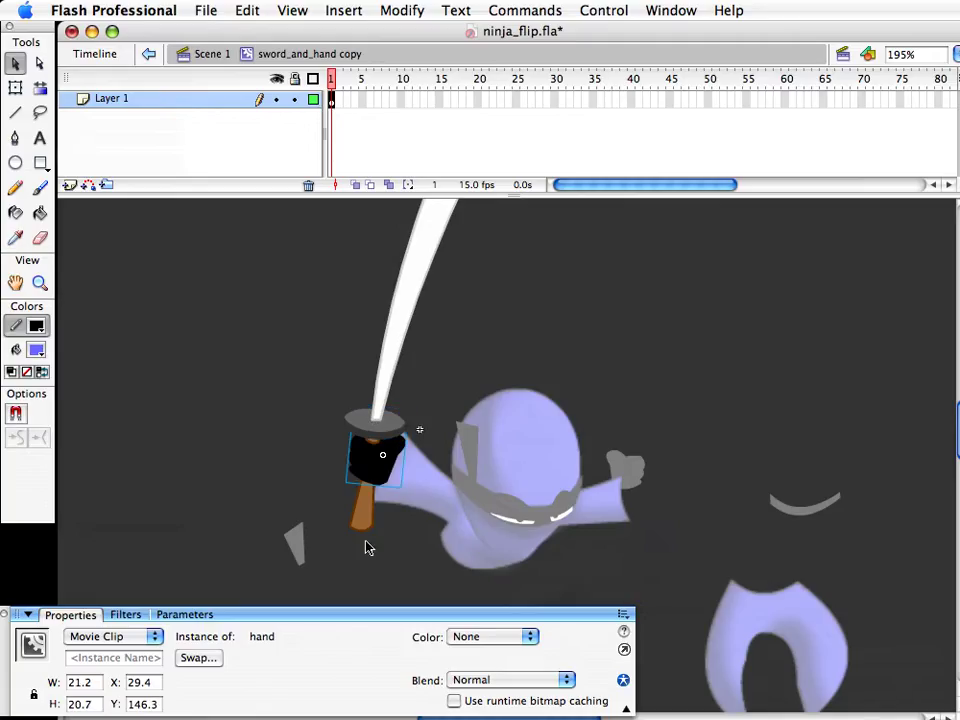
left_click(391, 428)
key("Down")
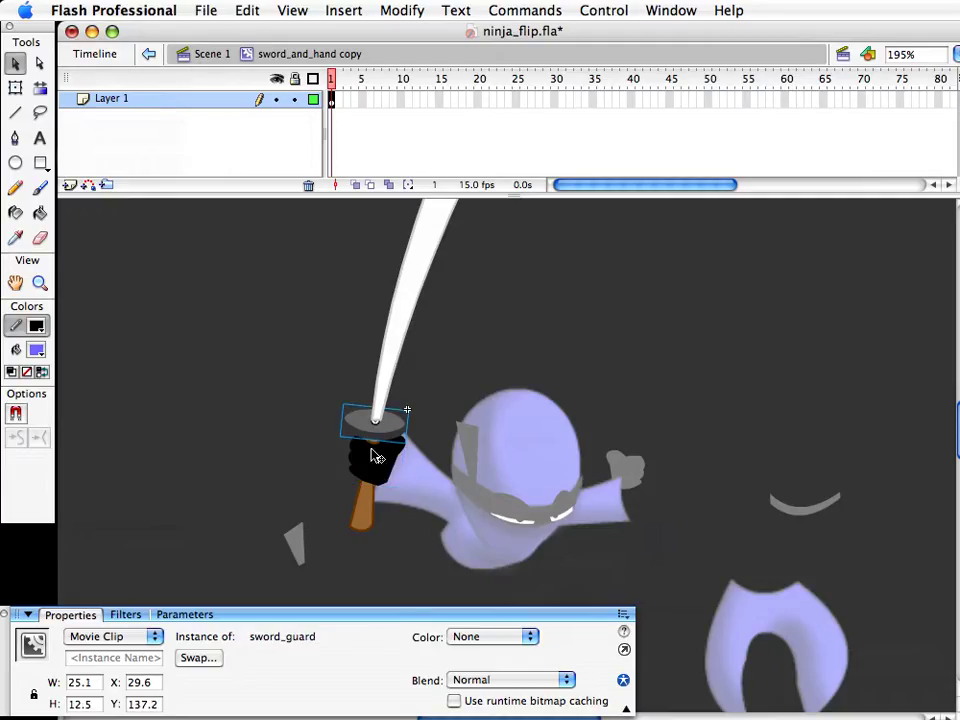
Tuck the short grip piece between the sword guard and the fist so the guard sits directly against the hand
left_click(373, 449)
left_click(375, 441)
left_click_drag(300, 452, 421, 389)
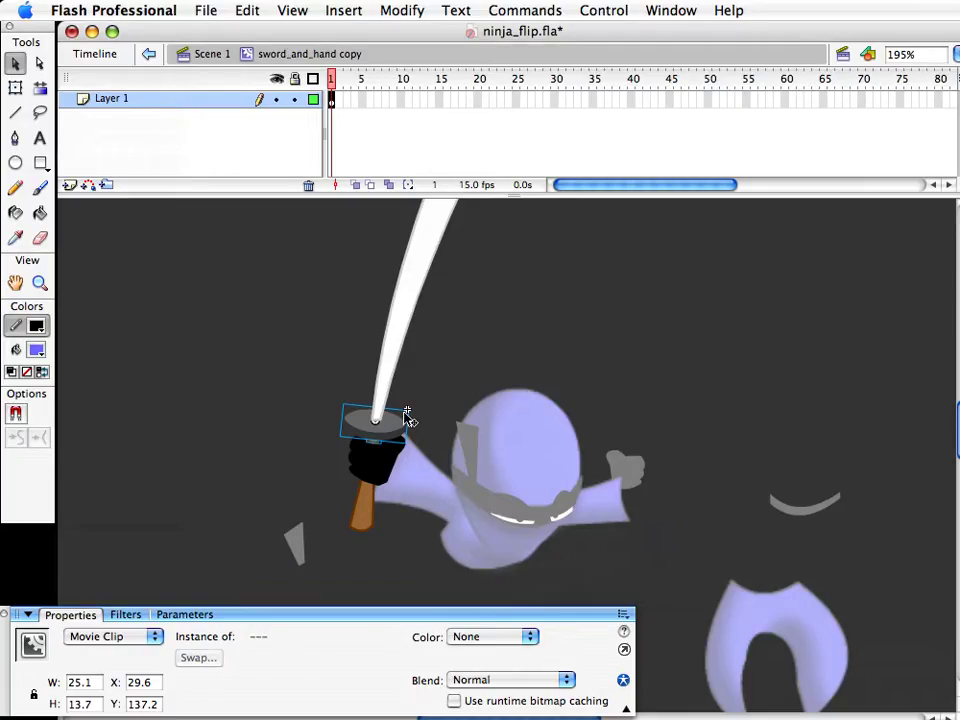
left_click(402, 421, "shift")
key("shift+Down")
key("shift+Left")
key("shift+Left")
key("shift+Left")
key("shift+Left")
key("shift+Left")
key("shift+Left")
key("Left")
key("Left")
key("Left")
key("super+shift+a")
Shorten the visible sword handle below the fist, move it up against the hand, and slightly adjust the hand with Free Transform
left_click(381, 462)
left_click(360, 500)
key("q")
left_click_drag(365, 507, 365, 504)
key("Up")
key("Up")
key("Up")
key("Up")
key("v")
key("q")
left_click_drag(385, 468, 382, 468)
left_click(465, 379)
Duplicate the sword blade symbol as sword blade copy and open the duplicate for editing
key("space")
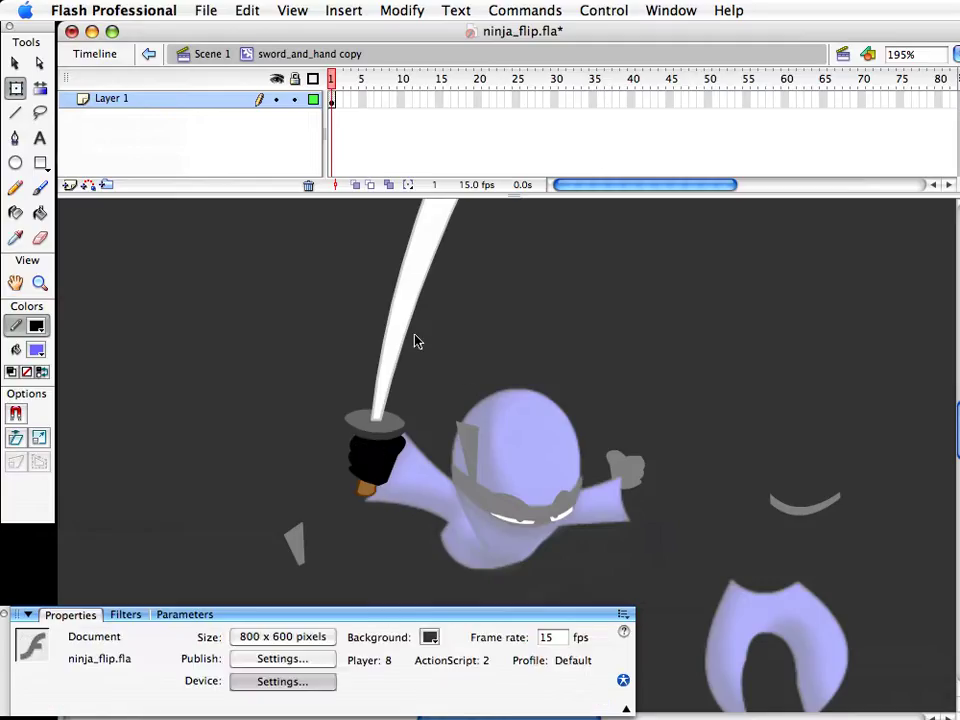
left_click_drag(435, 302, 415, 401)
left_click(418, 300)
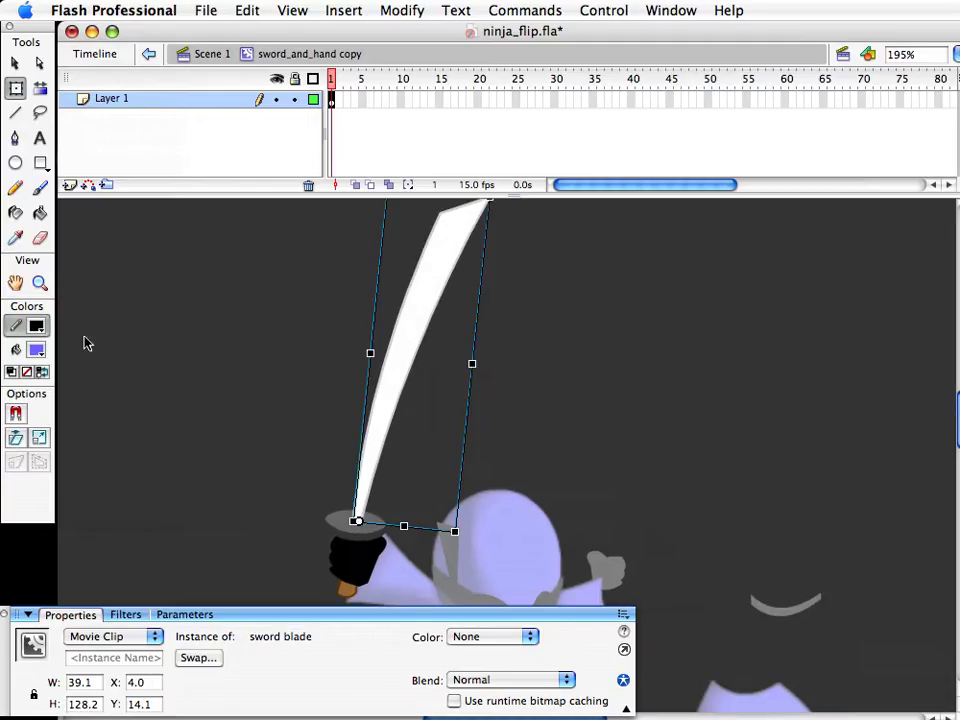
mouse_move(474, 394)
left_mouse_down()
mouse_move(475, 416)
mouse_move(482, 409)
left_mouse_up()
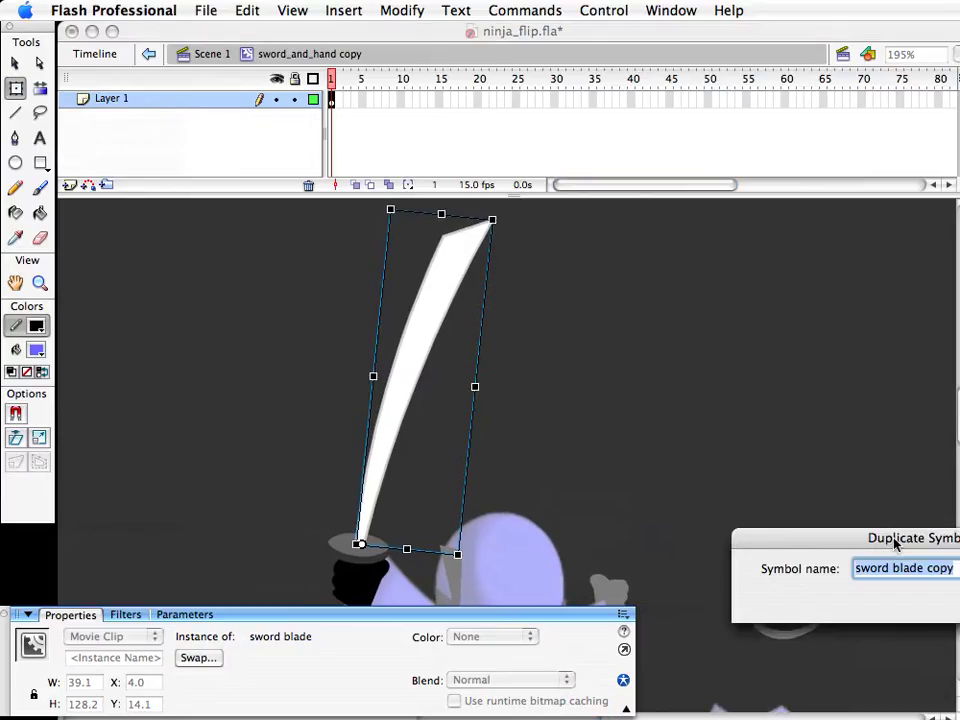
left_click_drag(902, 542, 707, 499)
left_click(858, 528)
key("v")
double_click(462, 274)
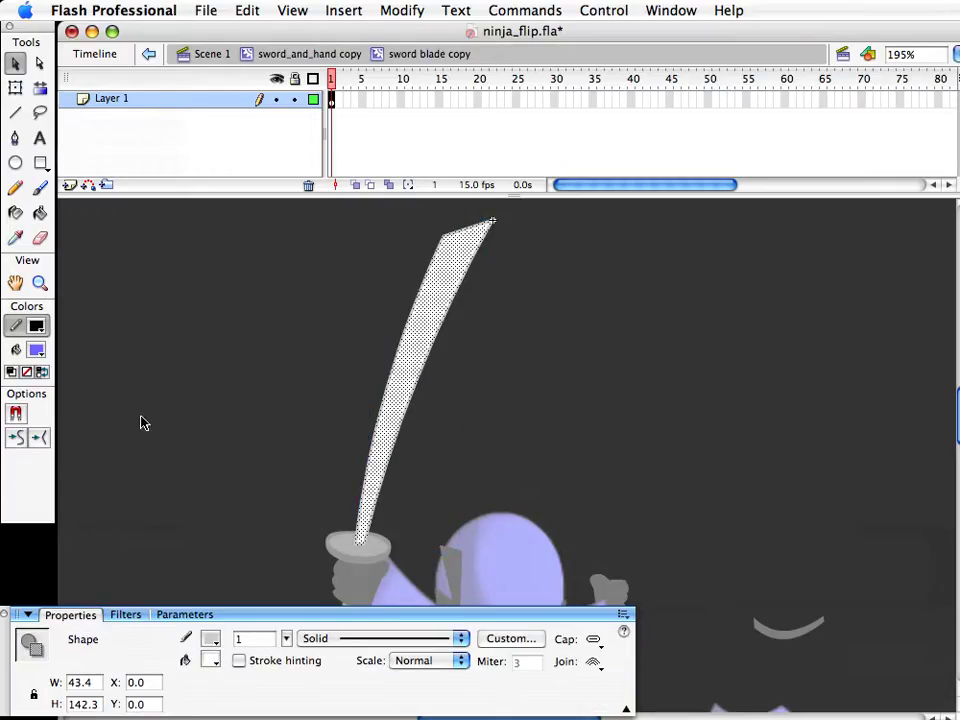
Distort the blade so its tip flares to about 66.6 pixels wide, lower its top edge, and return to Scene 1
left_click(17, 90)
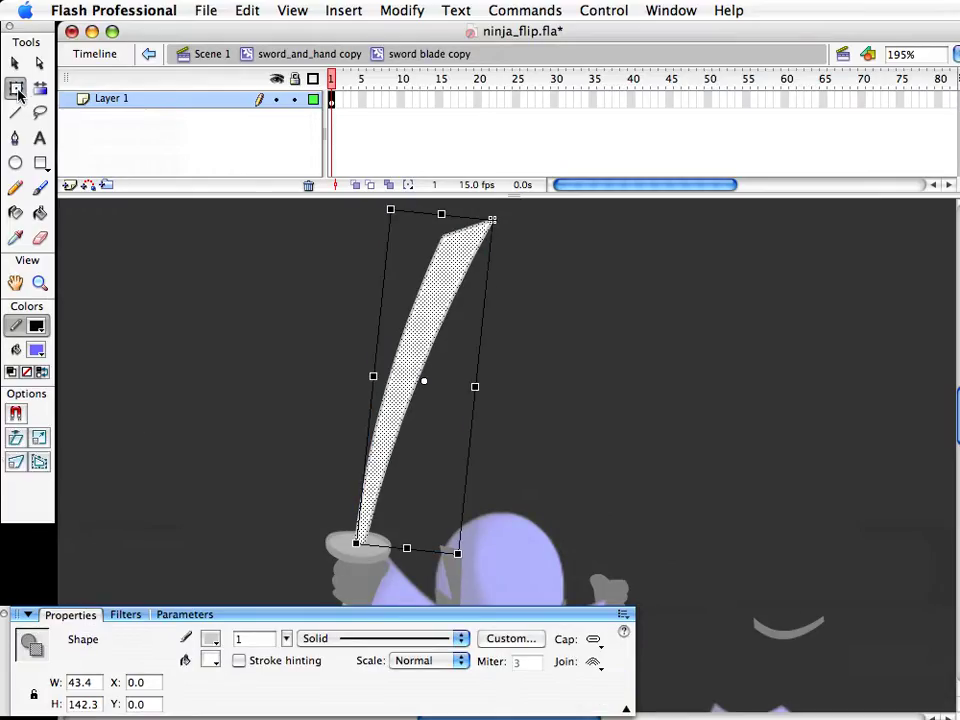
left_click(15, 462)
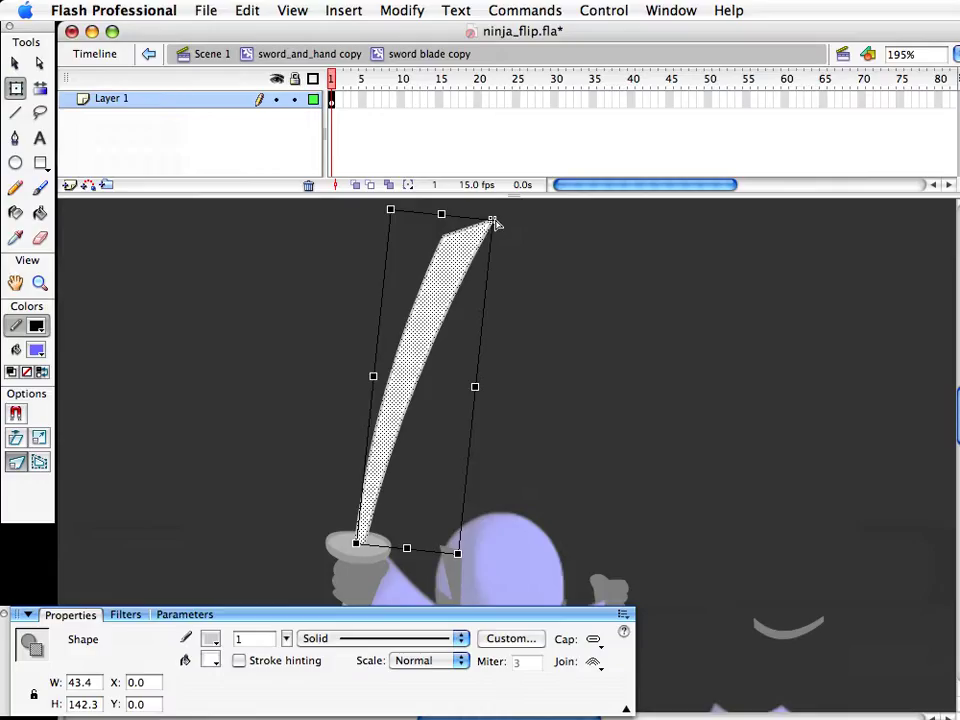
left_click_drag(497, 225, 553, 231)
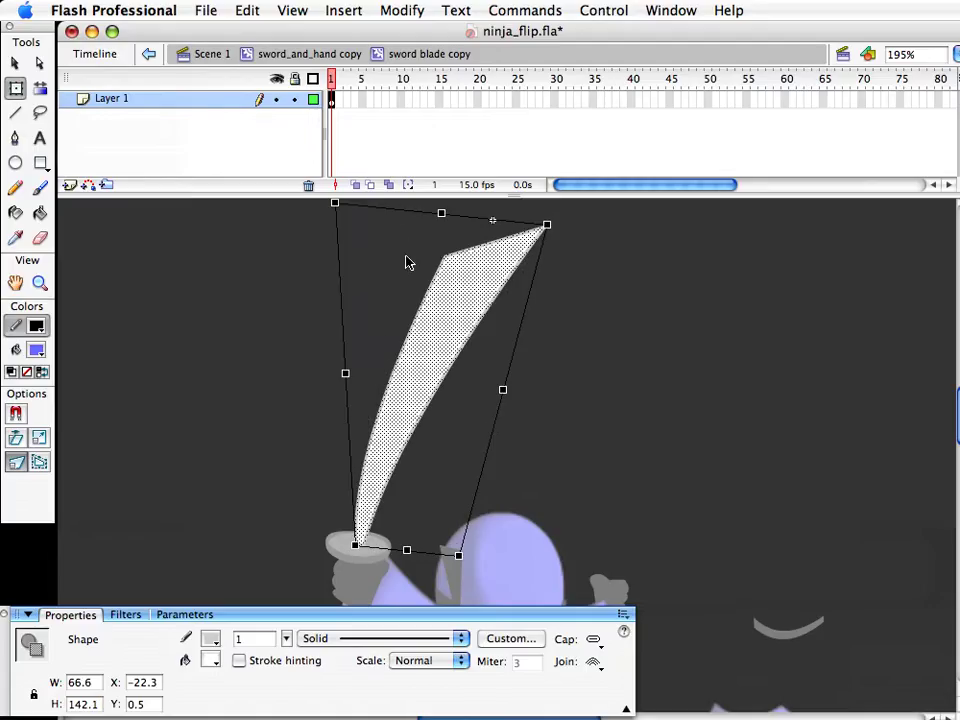
left_click_drag(444, 218, 440, 252)
left_click(648, 350)
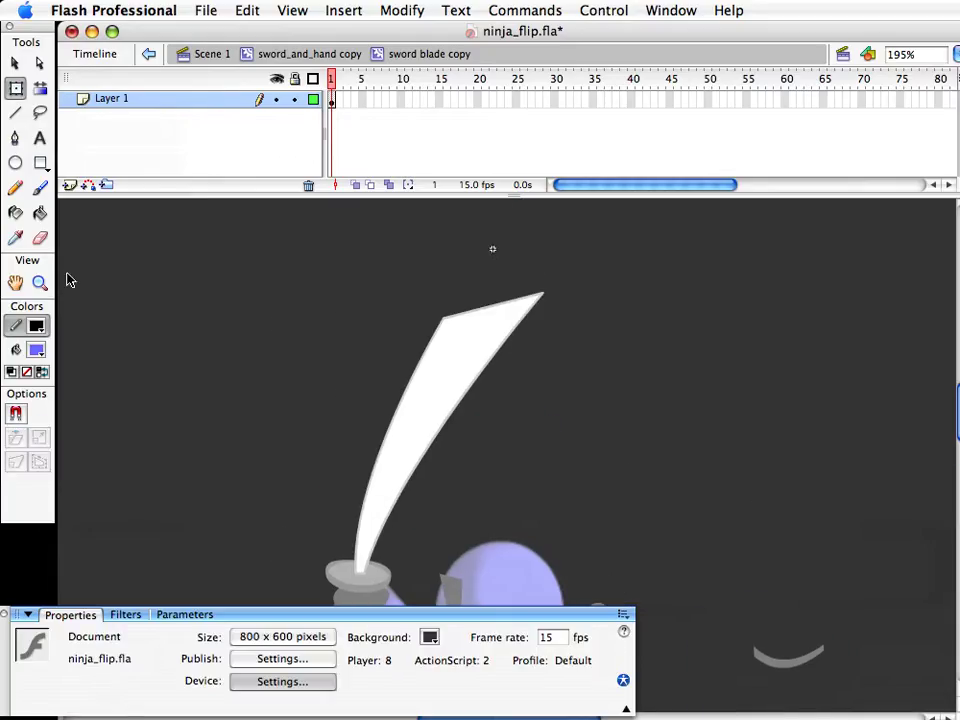
key("super+minus")
key("space")
left_click_drag(588, 498, 575, 386)
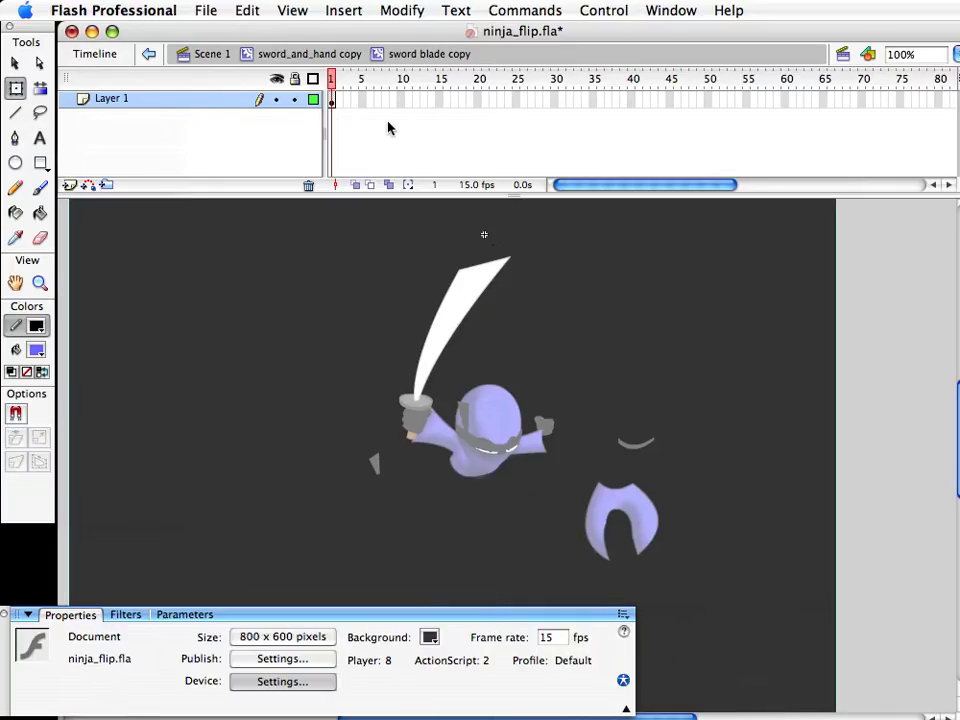
left_click(332, 99)
double_click(431, 204)
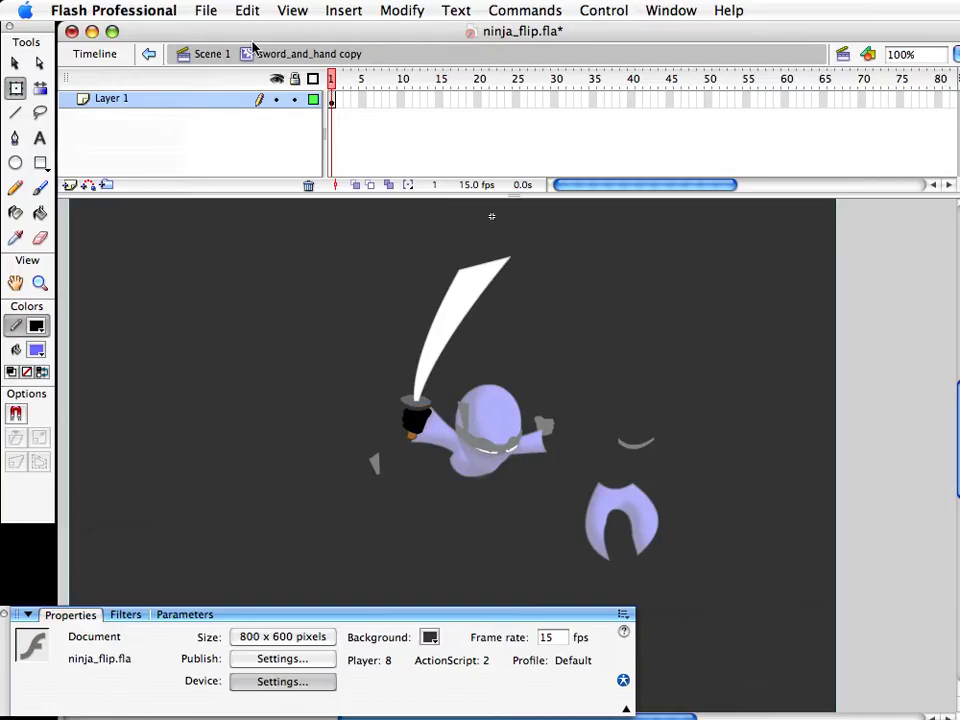
left_click(212, 54)
left_click(603, 307)
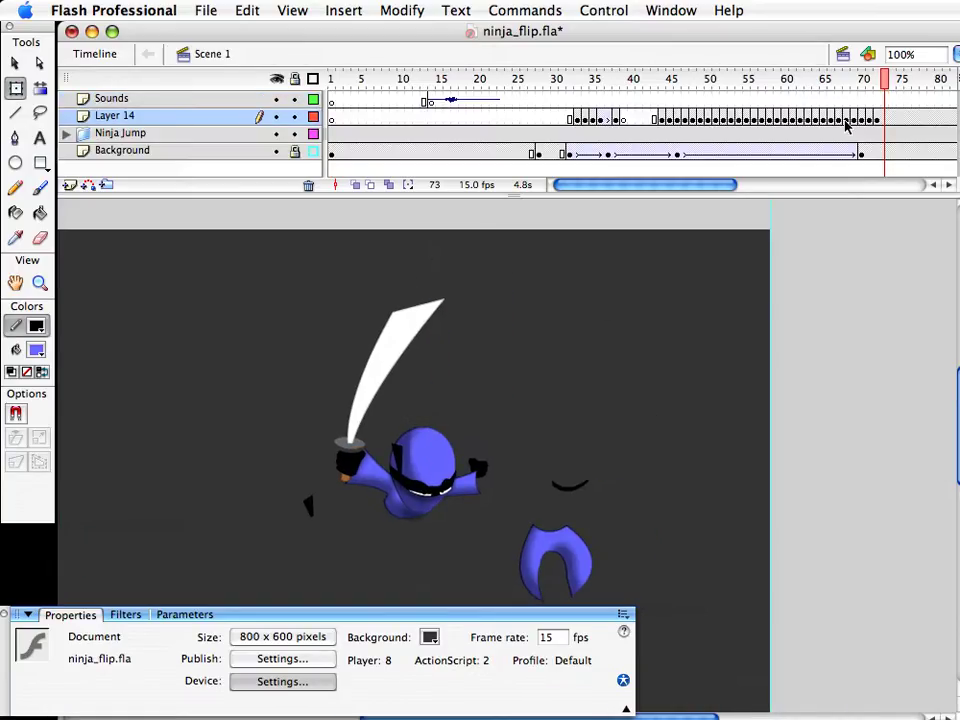
Compare the ninja's poses at frames 71 and 72 and save the file
left_click(877, 80)
left_click_drag(880, 85, 868, 82)
left_click(692, 378)
key("period")
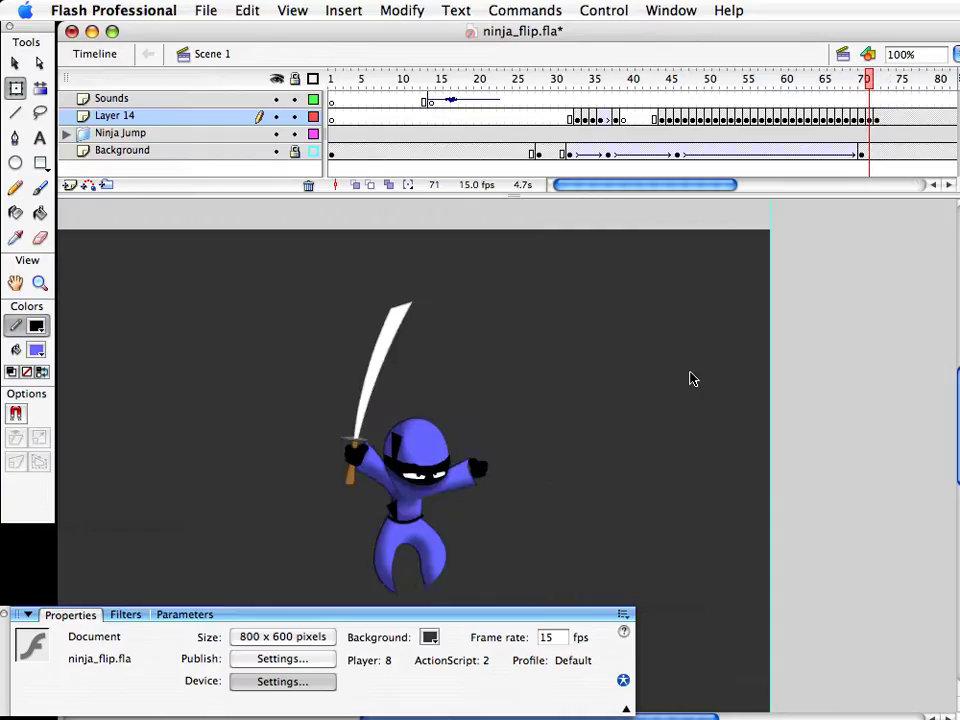
key("comma")
key("period")
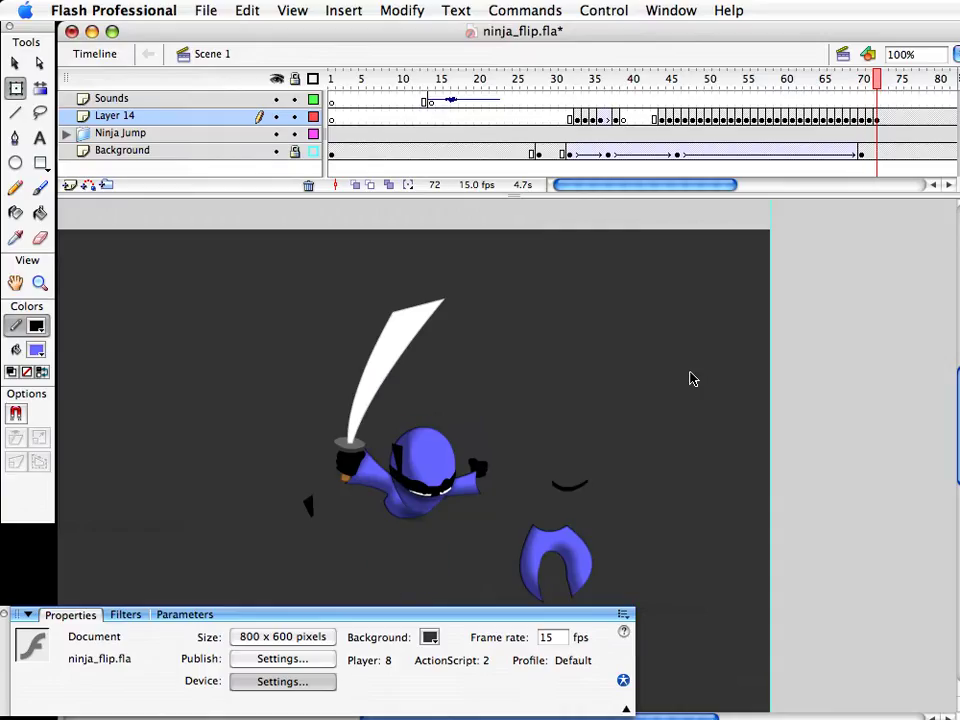
scroll(600, 390, "down", 2)
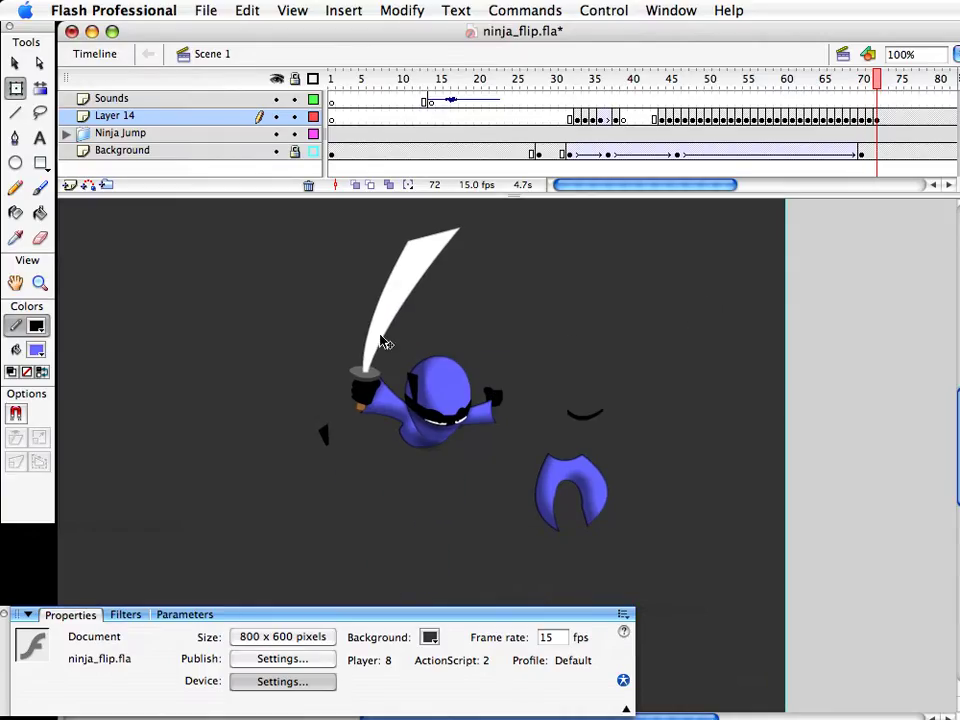
key("super+s")
Nudge the ninja's empty hand right and down so it lines up with the end of the foreshortened sleeve
left_click(497, 401)
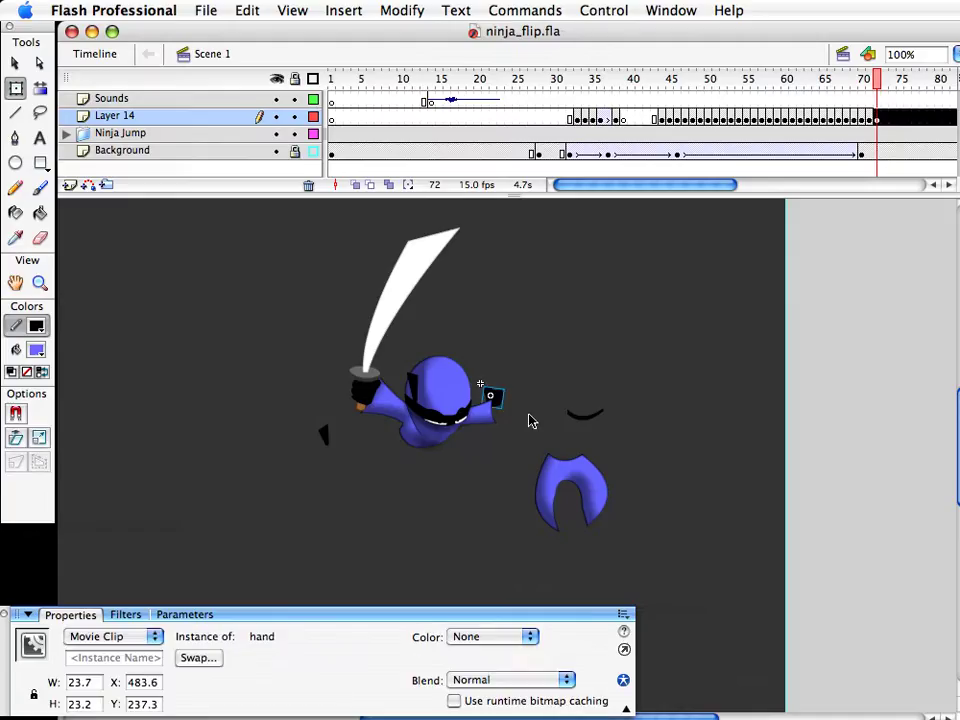
key("shift+Right")
key("shift+Down")
key("Left")
key("Left")
key("Left")
key("Left")
key("Left")
key("Left")
key("Left")
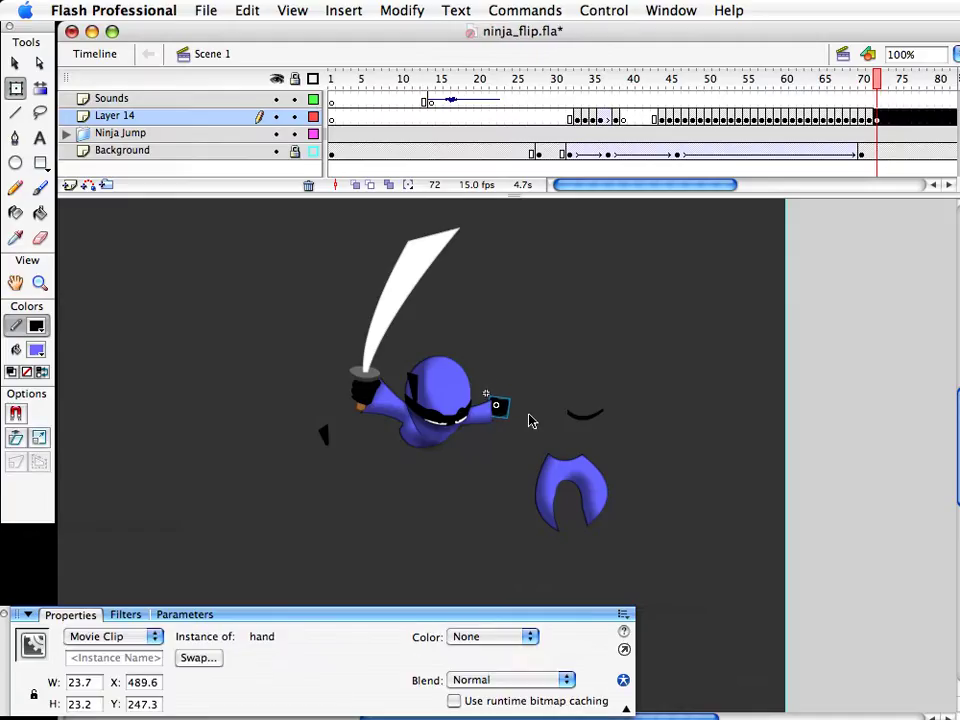
key("Down")
key("Down")
key("Down")
key("Down")
key("v")
left_click(549, 431)
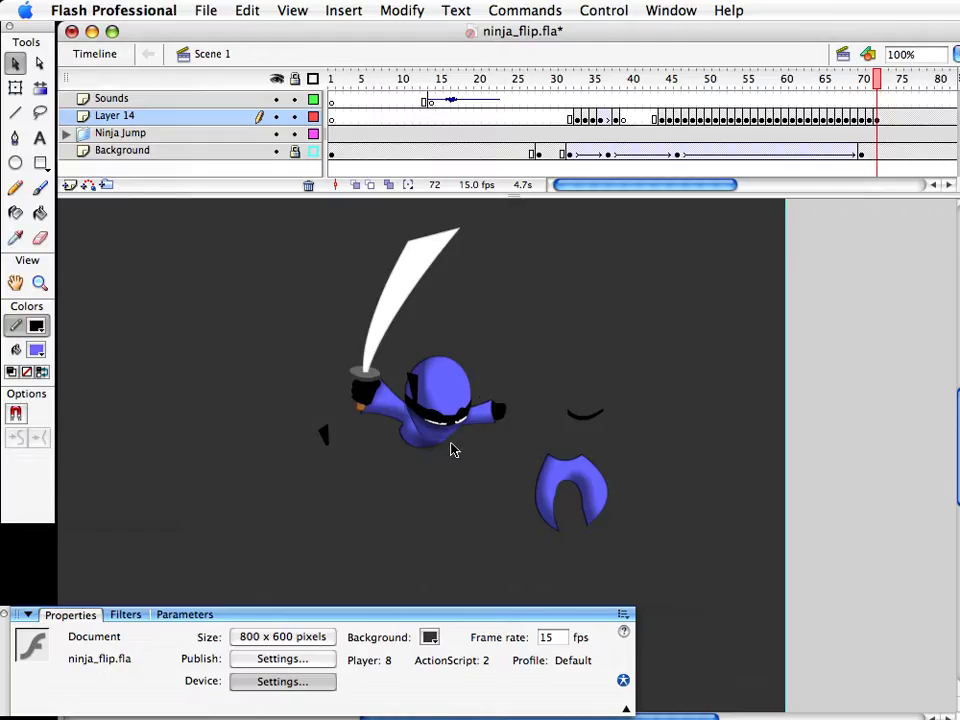
Nudge the Symbol 5 piece on the lower torso left and up to about X 402.9, Y 269.6
left_click(424, 436)
key("Left")
key("Left")
key("Left")
key("Left")
key("Left")
key("Left")
key("Left")
key("Left")
key("Left")
key("Up")
key("Up")
key("Up")
key("Up")
key("Up")
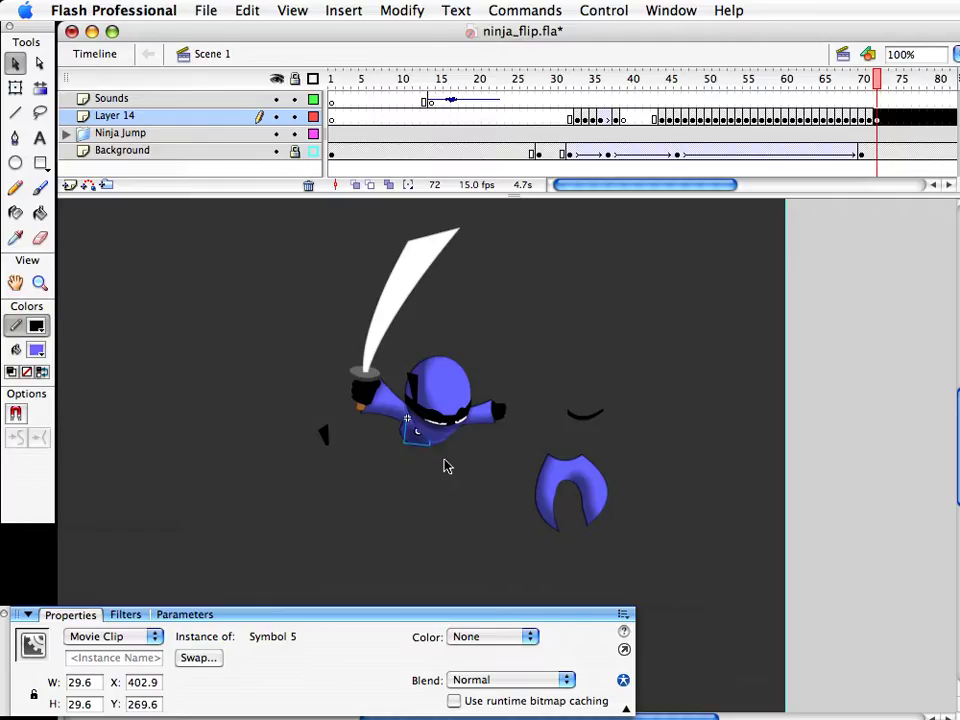
left_click(446, 465)
key("ctrl+s")
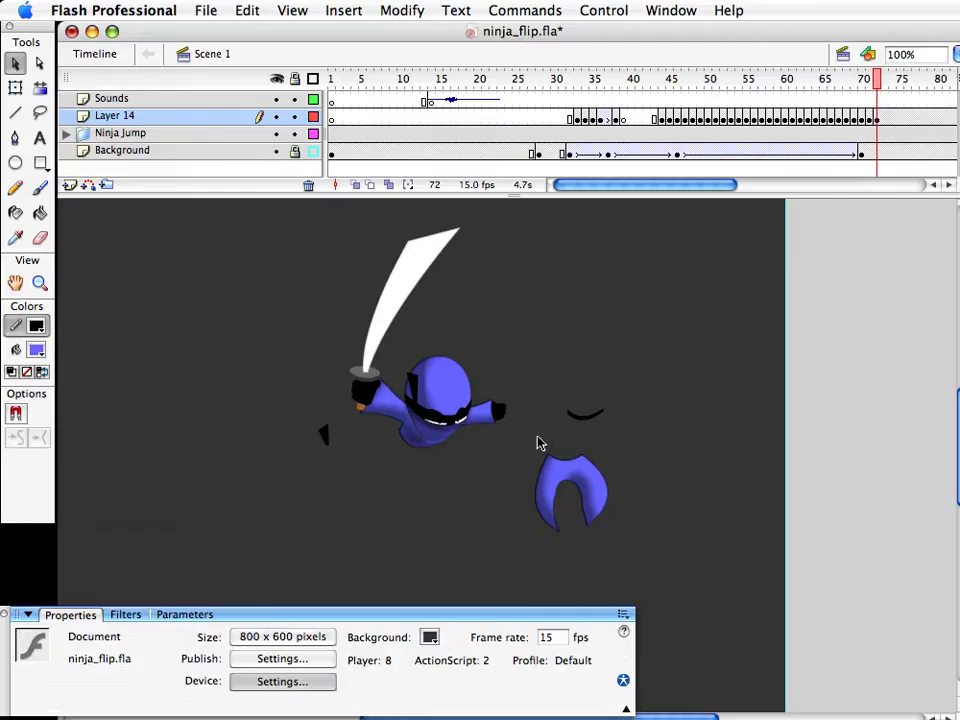
Move the belt under the torso, rotate it clockwise, and fit it along the torso's lower edge
left_click(590, 419)
left_click_drag(598, 420, 420, 469)
left_click(40, 283)
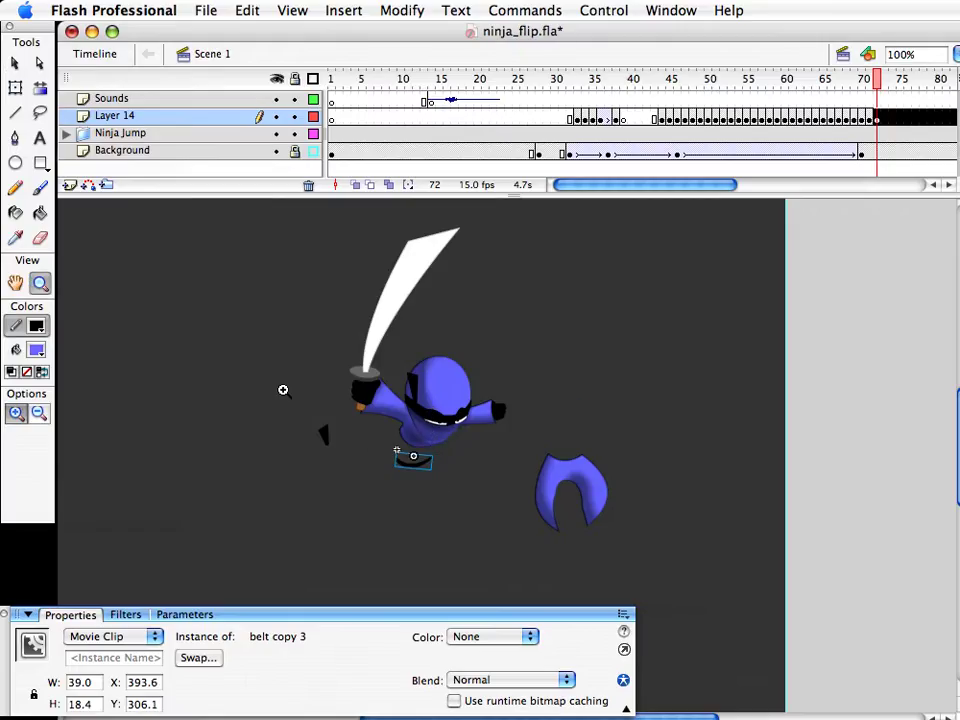
left_click_drag(332, 392, 565, 506)
key("q")
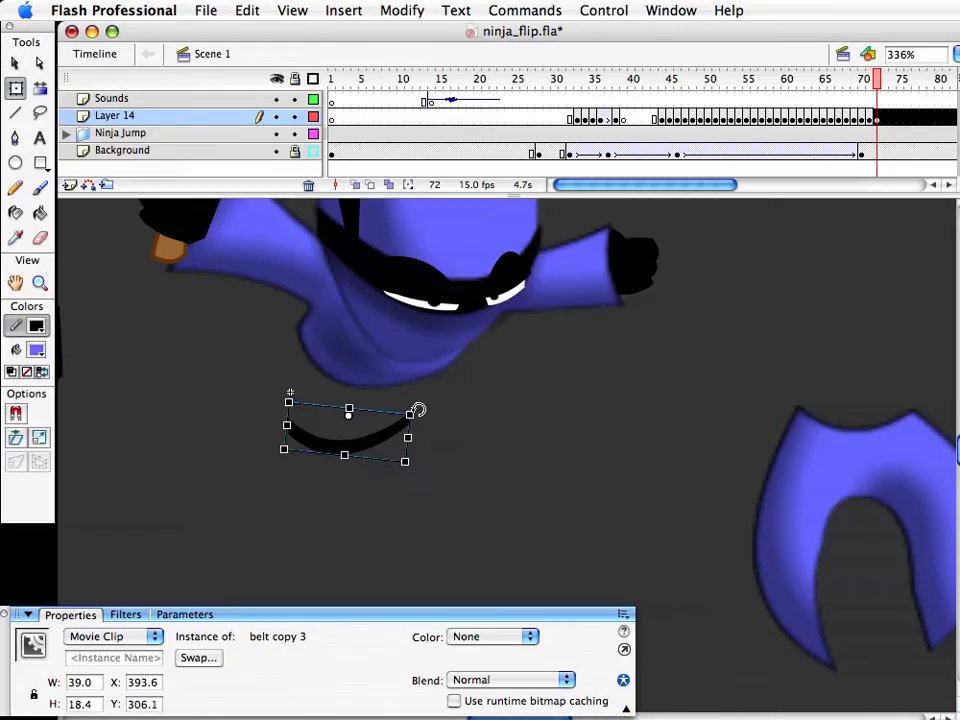
left_click_drag(428, 418, 405, 455)
key("v")
left_click_drag(296, 437, 330, 311)
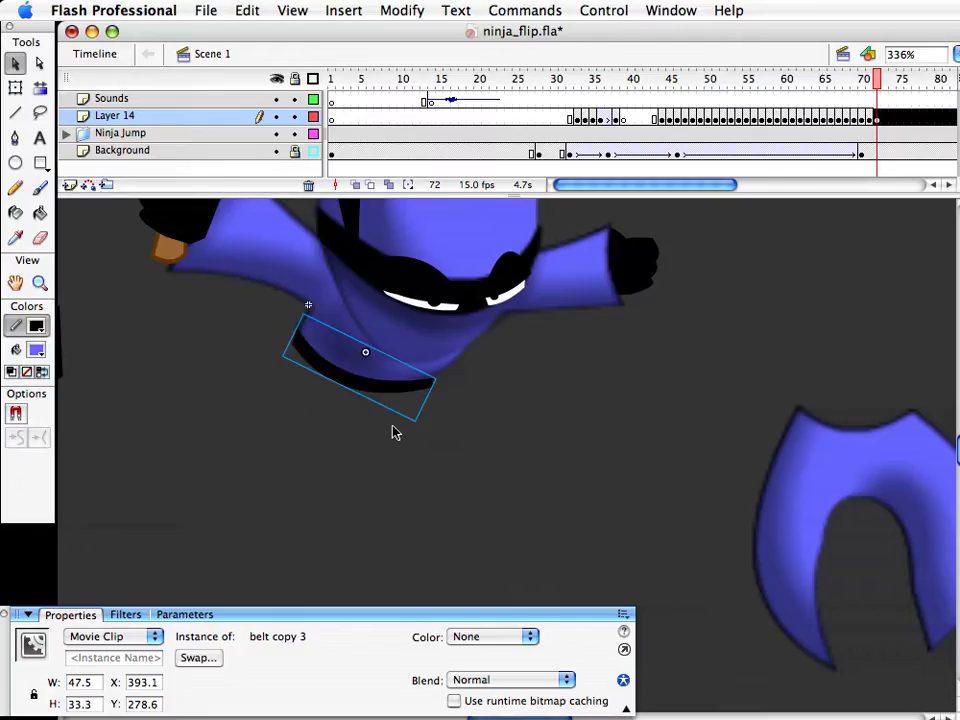
Send the belt behind the torso, nudge it left, and adjust it with Free Transform to a width of about 43 pixels
key("super+Down")
key("super+Down")
key("Left")
key("Left")
key("Left")
key("Left")
key("q")
mouse_move(425, 385)
left_mouse_down()
mouse_move(419, 392)
mouse_move(424, 378)
left_mouse_up()
key("v")
key("q")
key("Left")
key("Left")
key("Left")
key("v")
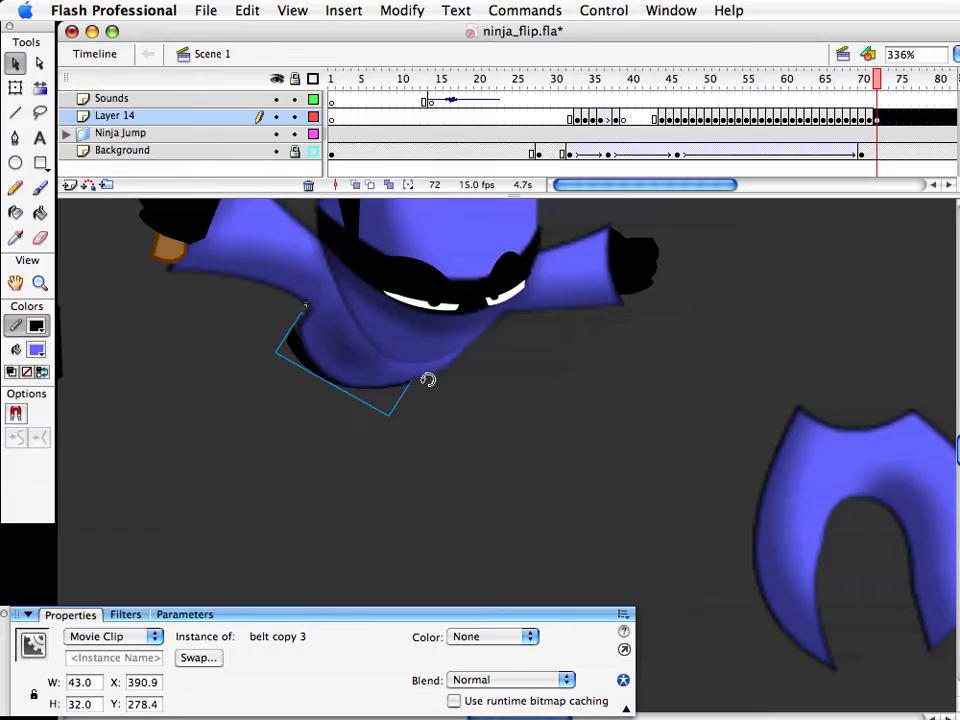
left_click(304, 430)
Rotate the belt_tie piece and attach it to the belt's left end so it trails outward from the waist
key("space")
left_click_drag(294, 438, 400, 490)
left_click(158, 380)
key("q")
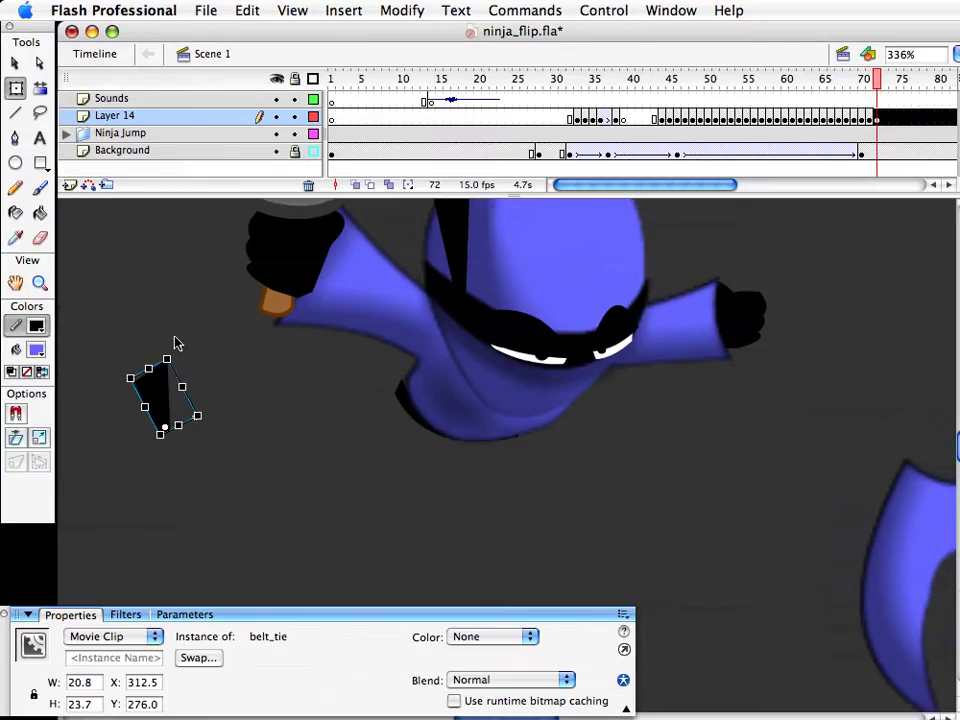
left_click(174, 348)
left_click(160, 380)
left_click_drag(172, 347, 314, 400)
key("v")
key("q")
key("v")
left_click_drag(323, 419, 367, 364)
left_click(370, 441)
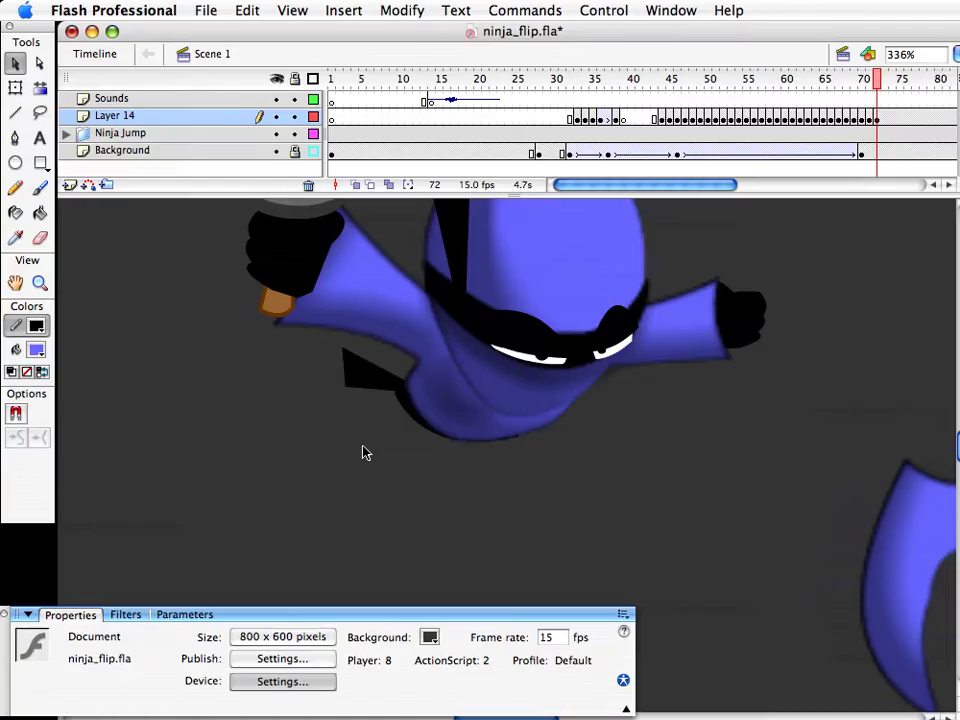
Move the legs (body copy 27) beneath the torso and nudge them down and right to line up with the waist
left_click(40, 283)
left_click(365, 410, "alt")
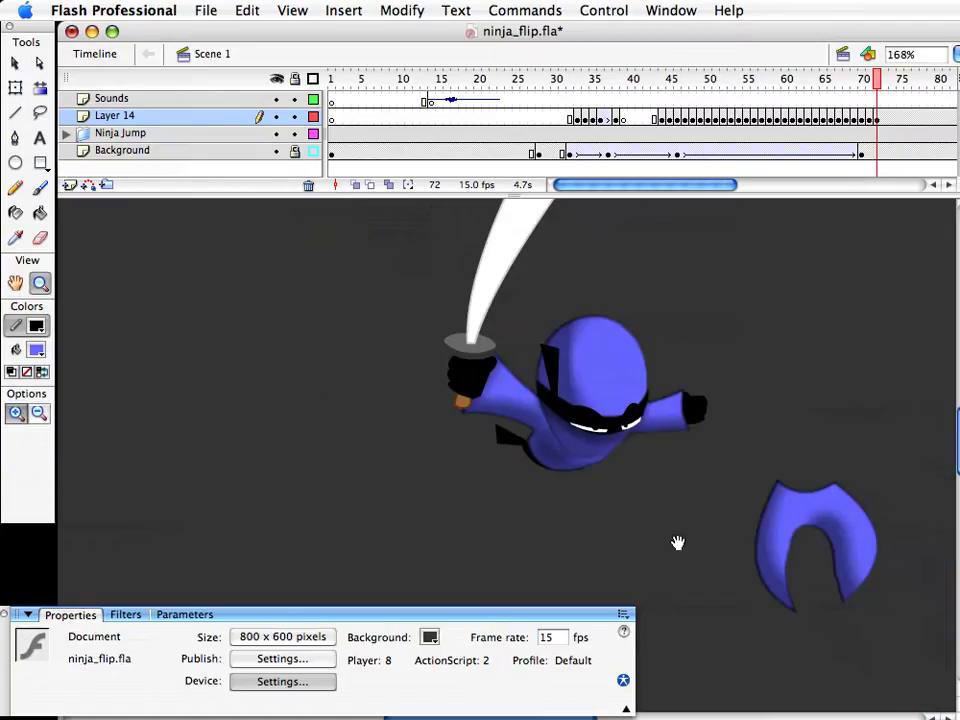
key("v")
left_click(744, 497)
left_click_drag(744, 497, 484, 454)
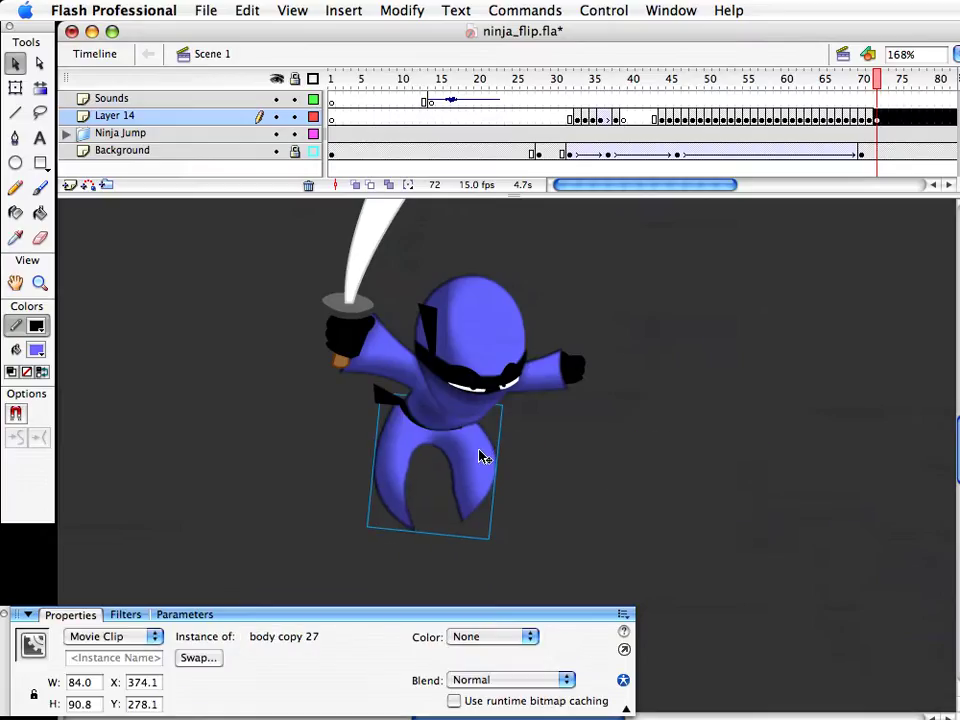
key("Down")
key("Down")
key("Down")
key("Down")
key("Down")
key("Down")
key("shift+Right")
key("Left")
key("Left")
key("Left")
key("Left")
key("Left")
key("Left")
key("Up")
left_click_drag(480, 456, 480, 455)
Inside the body copy 27 symbol, reshape the legs into a short, spread pose by pulling their lower ends upward
double_click(480, 487)
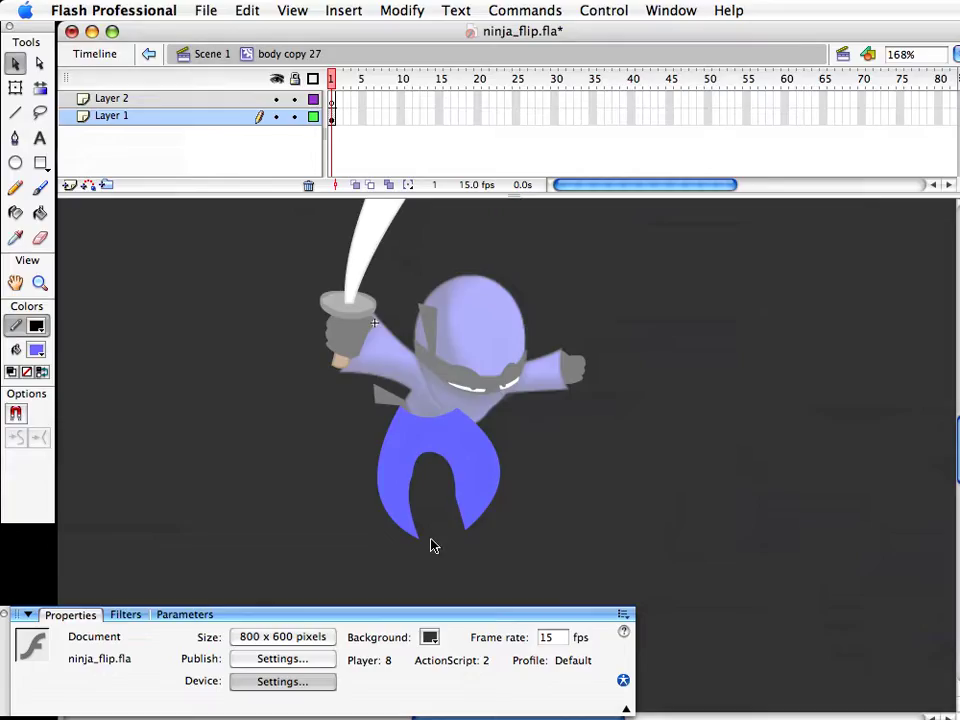
left_click_drag(412, 543, 357, 460)
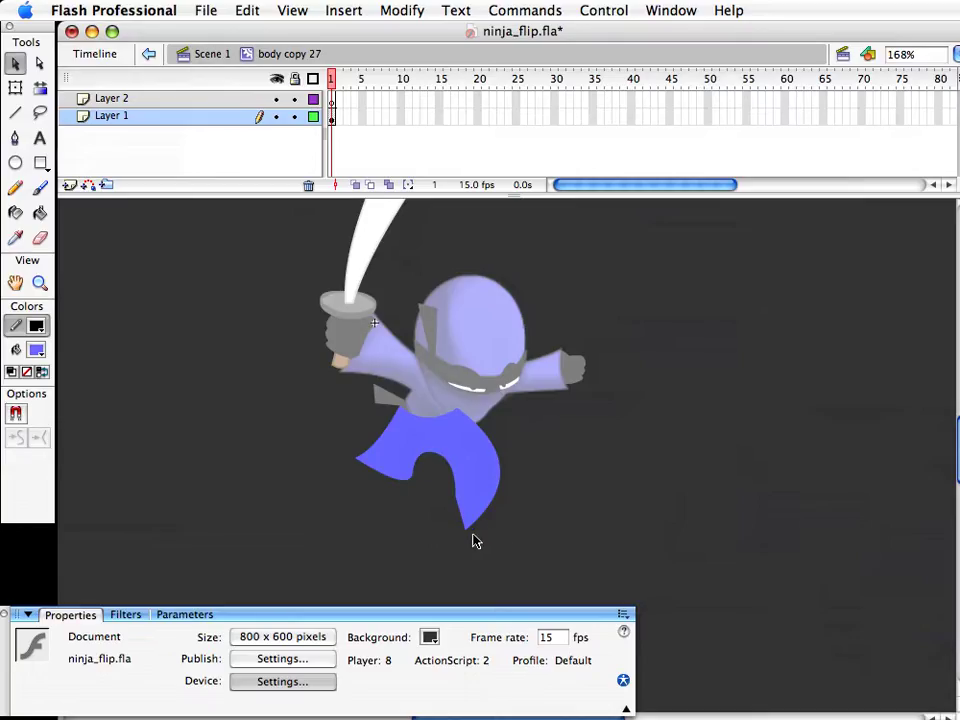
left_click_drag(434, 456, 472, 487)
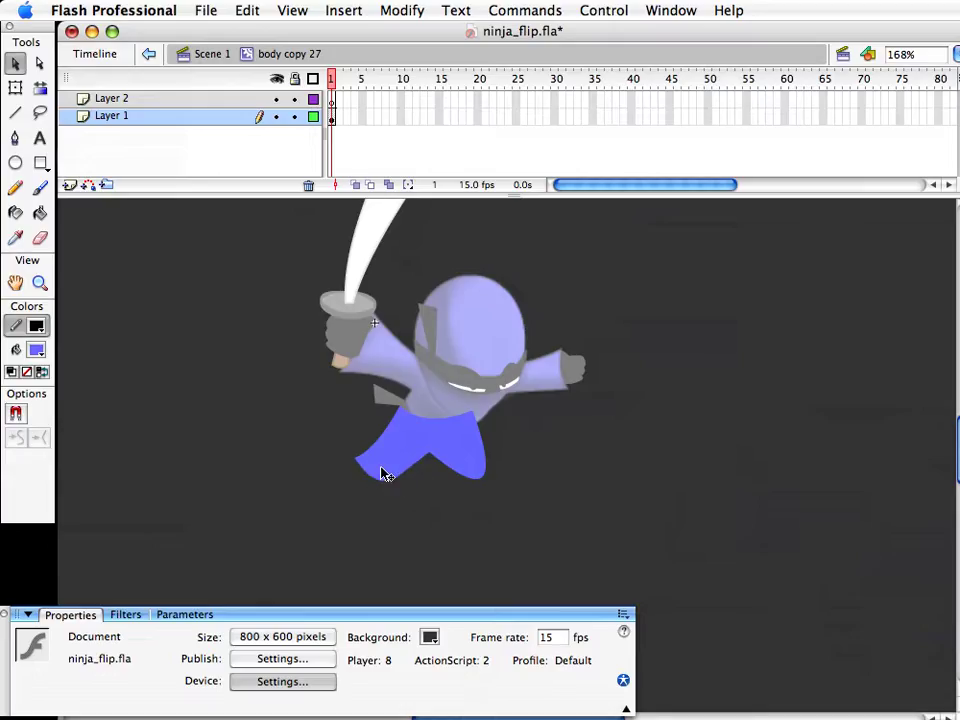
Pull the left leg's tip outward and up, and curve its upper edge to form a bent foot
left_click(38, 285)
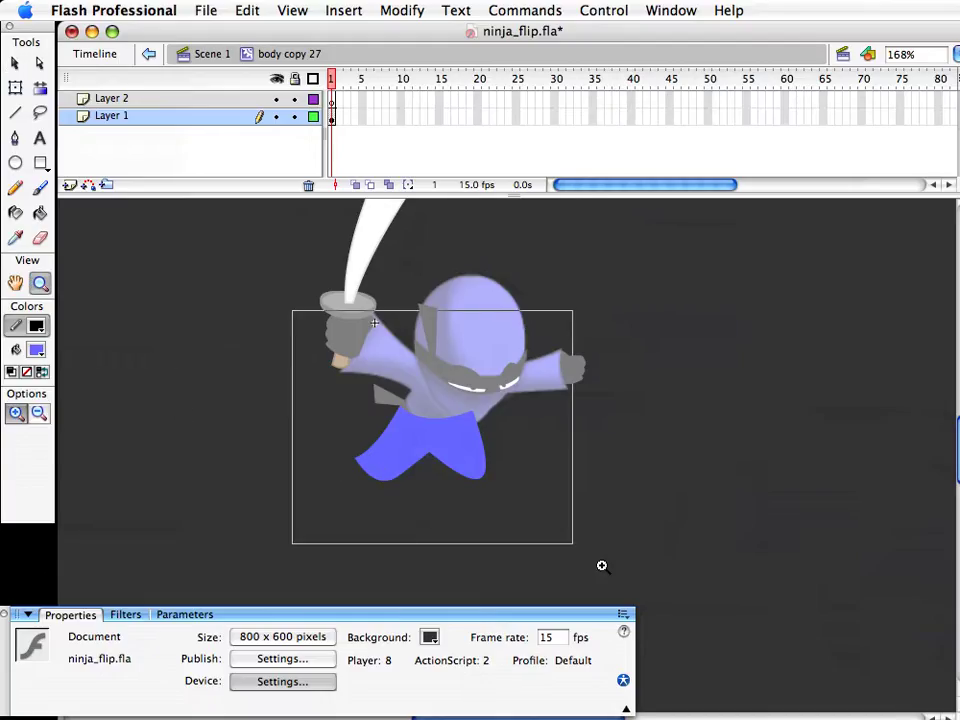
left_click_drag(292, 311, 640, 607)
key("v")
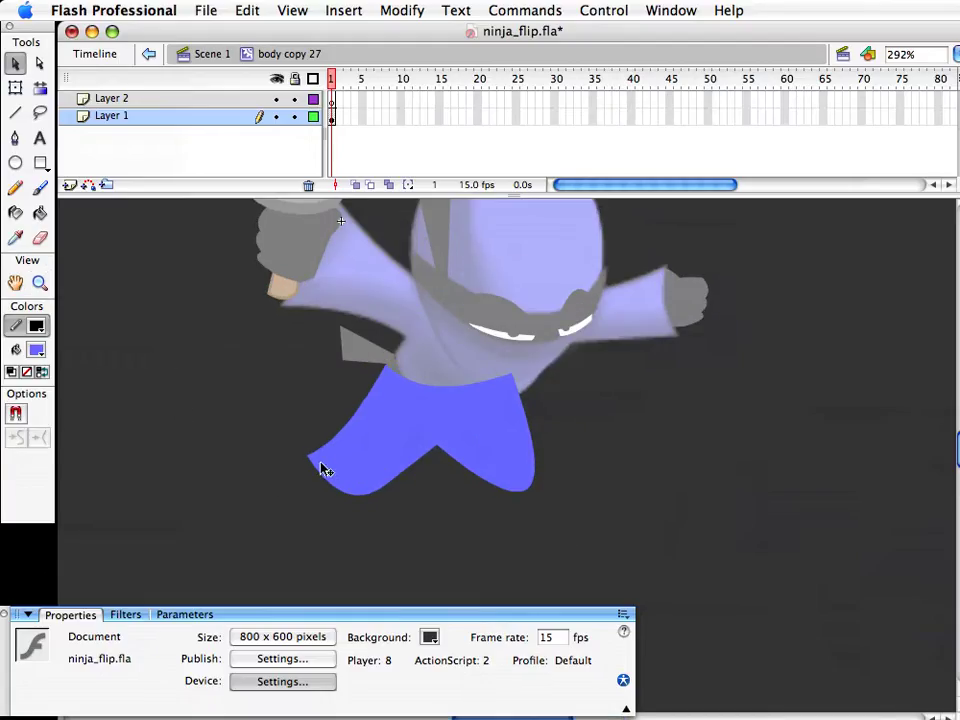
left_click_drag(323, 453, 294, 423)
left_click_drag(326, 425, 343, 450)
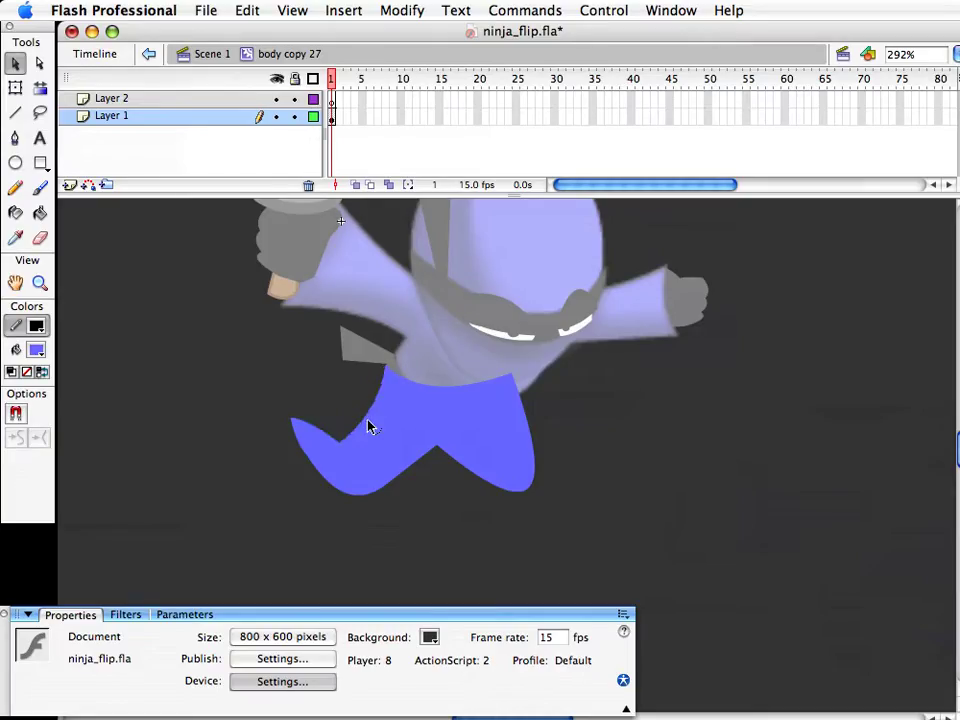
left_click_drag(338, 436, 338, 434)
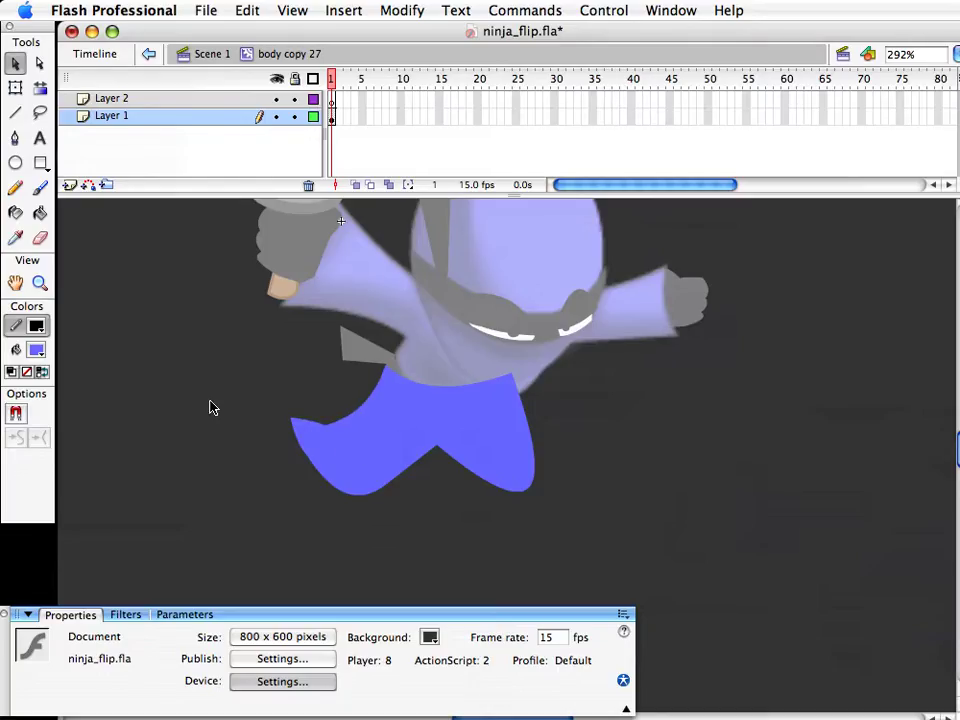
Pull the pointed tip of the left foot upward in the legs shape
key("z")
left_click_drag(210, 358, 574, 536)
key("v")
left_click_drag(254, 363, 261, 324)
key("n")
left_click_drag(347, 369, 346, 369)
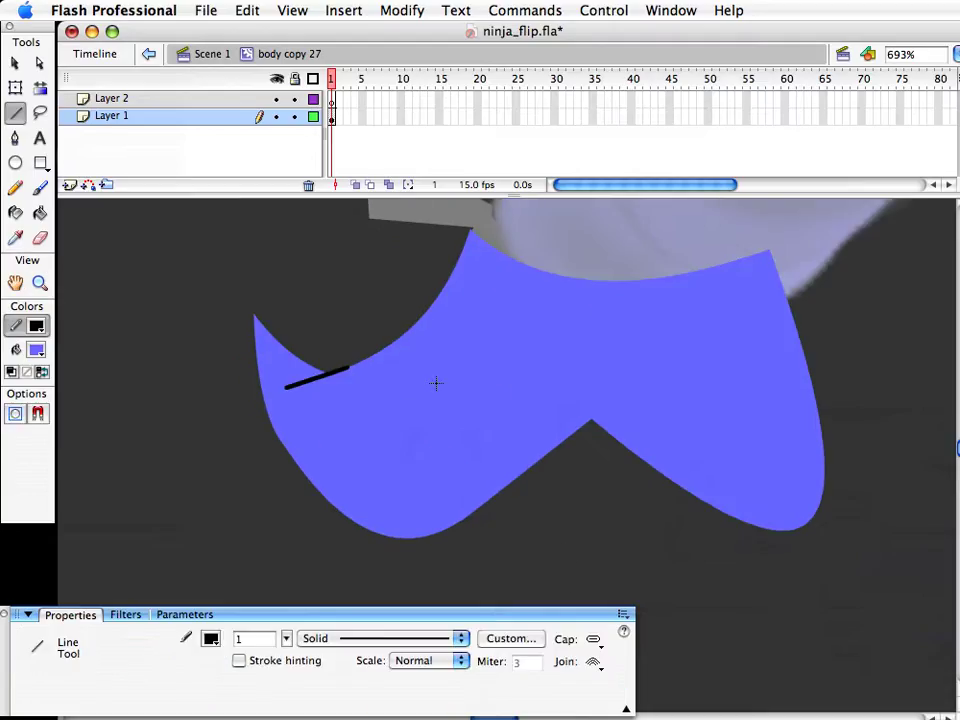
key("super+z")
Shift the crease between the left foot and shin slightly up and inward, and return to the main scene
key("v")
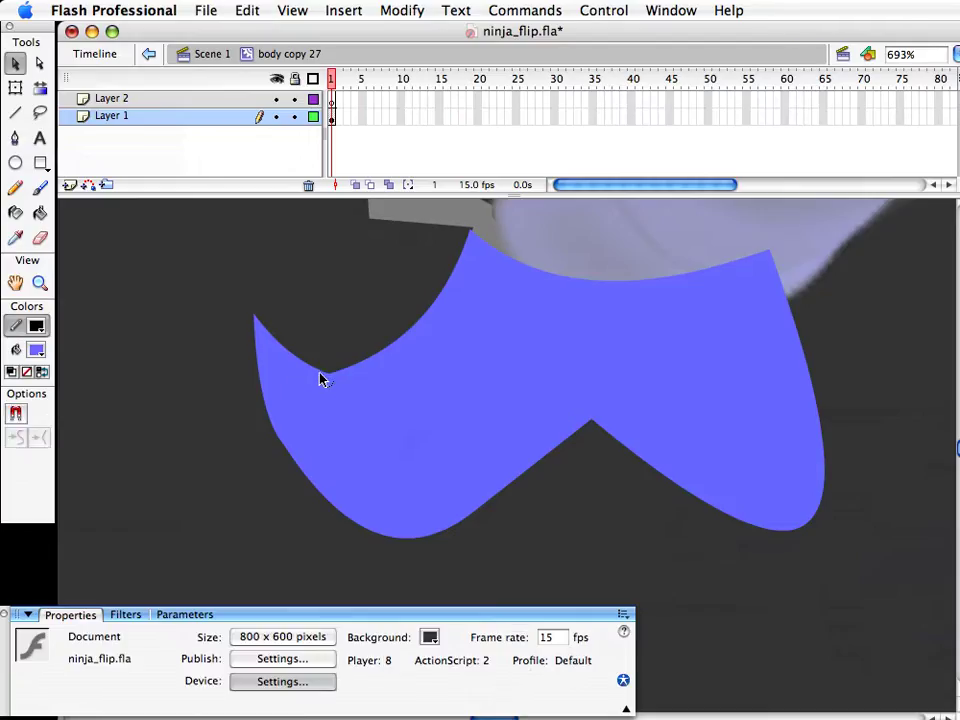
left_click_drag(324, 377, 342, 367)
key("super+e")
left_click(556, 545)
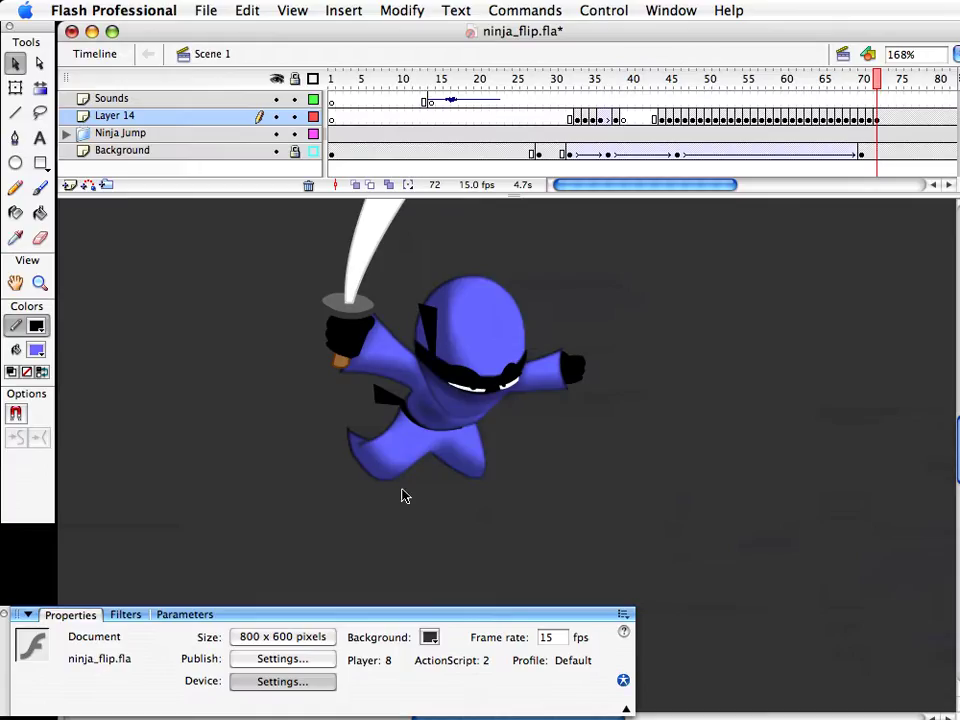
left_click(379, 467)
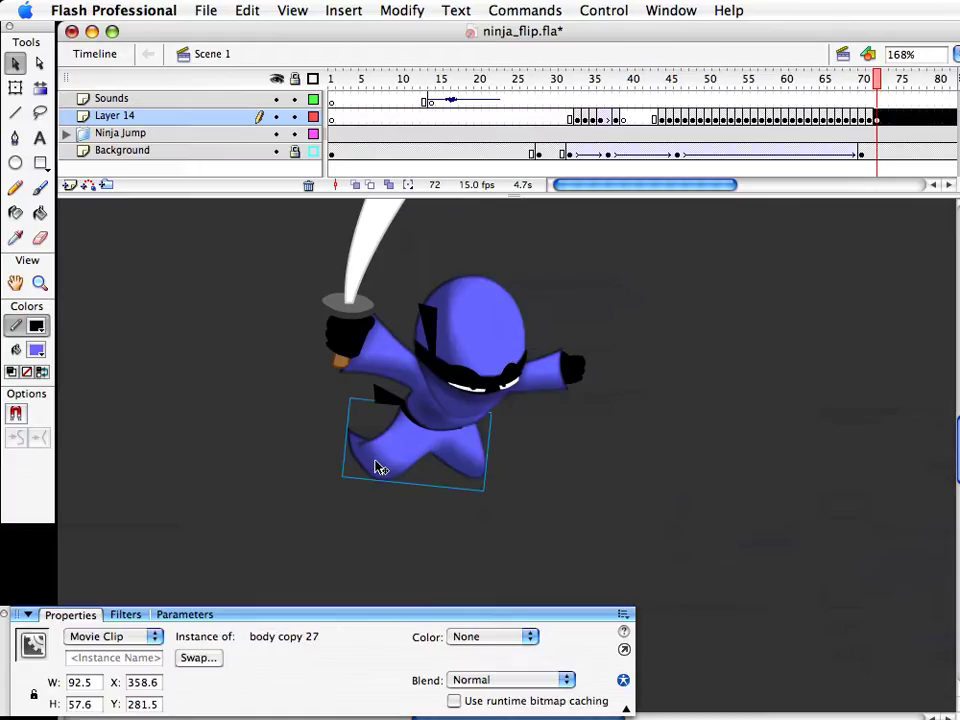
left_click(300, 508)
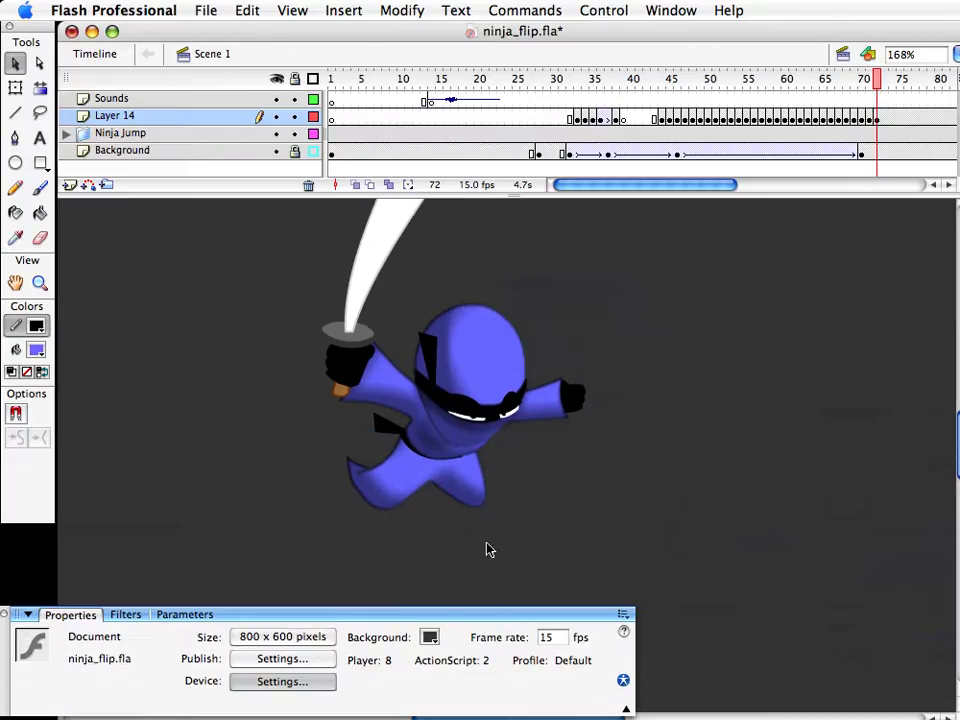
Try the stage background in white and in black, and set it back to dark gray
left_click(433, 641)
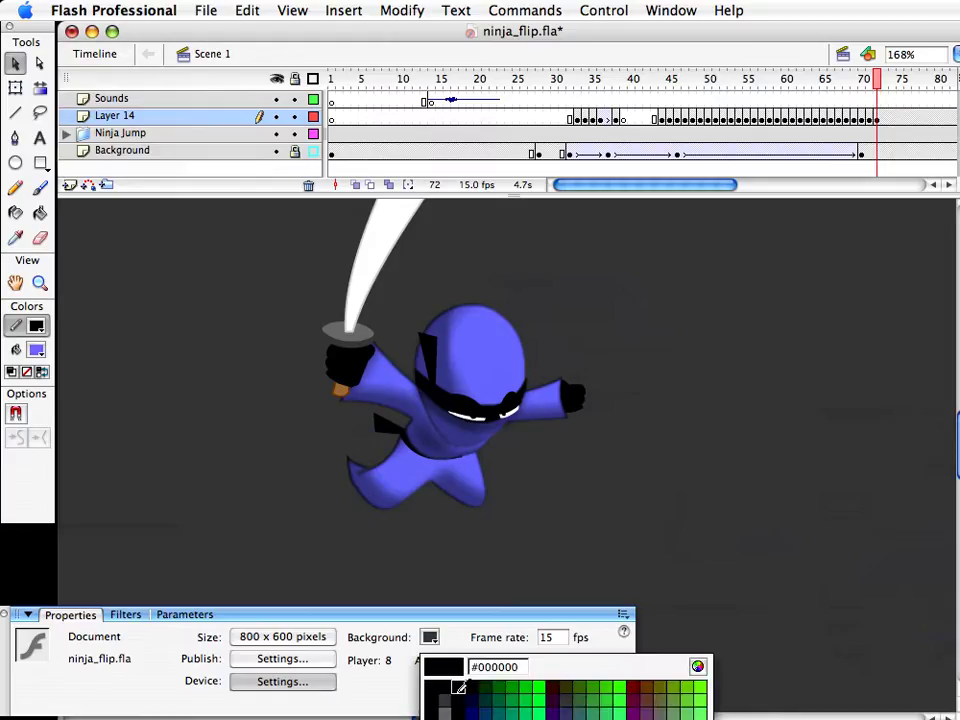
left_click(650, 705)
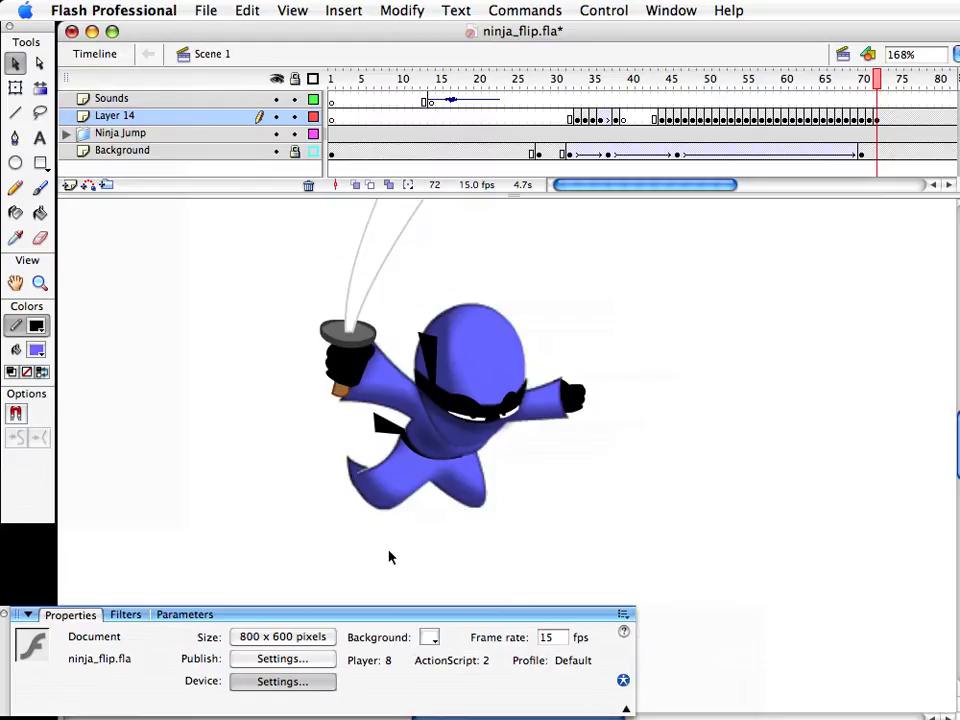
left_click(429, 638)
left_click(432, 684)
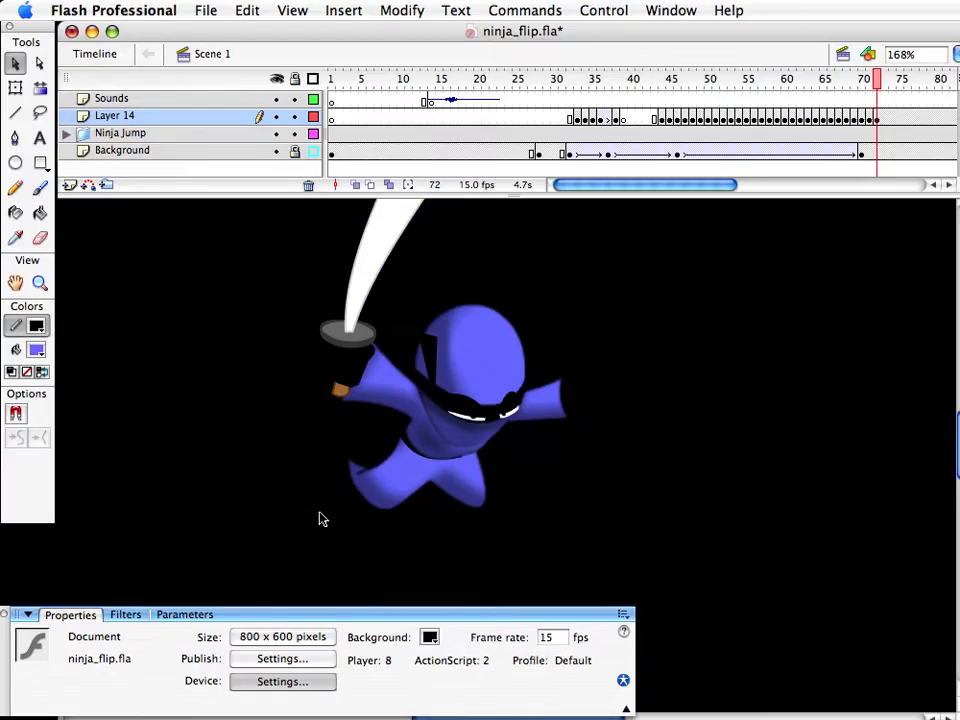
left_click(429, 638)
left_click(612, 694)
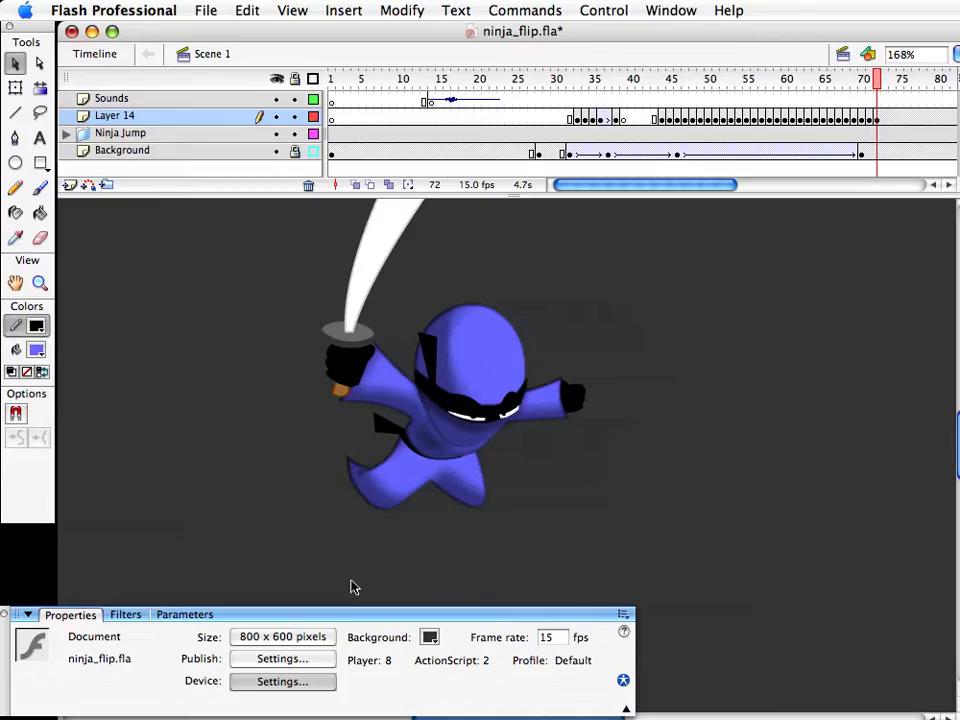
Save the document and nudge the legs (body copy 27) upward to tuck them under the torso
key("super+s")
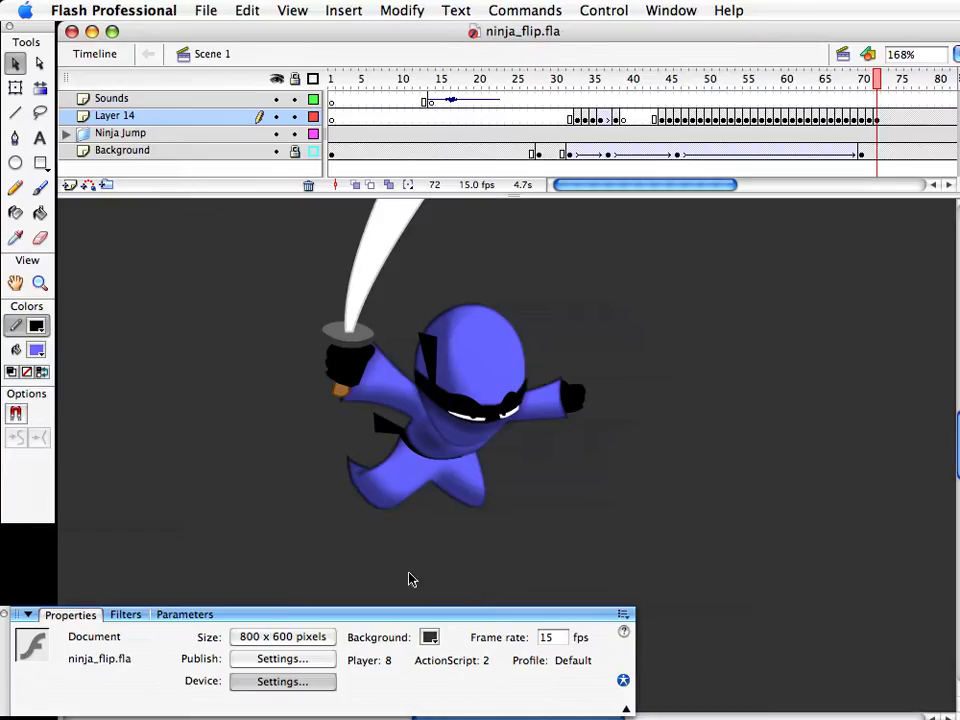
left_click(392, 499)
left_click(495, 514)
left_click(469, 493)
left_click(612, 499)
scroll(585, 521, "up", 3)
left_click(456, 549)
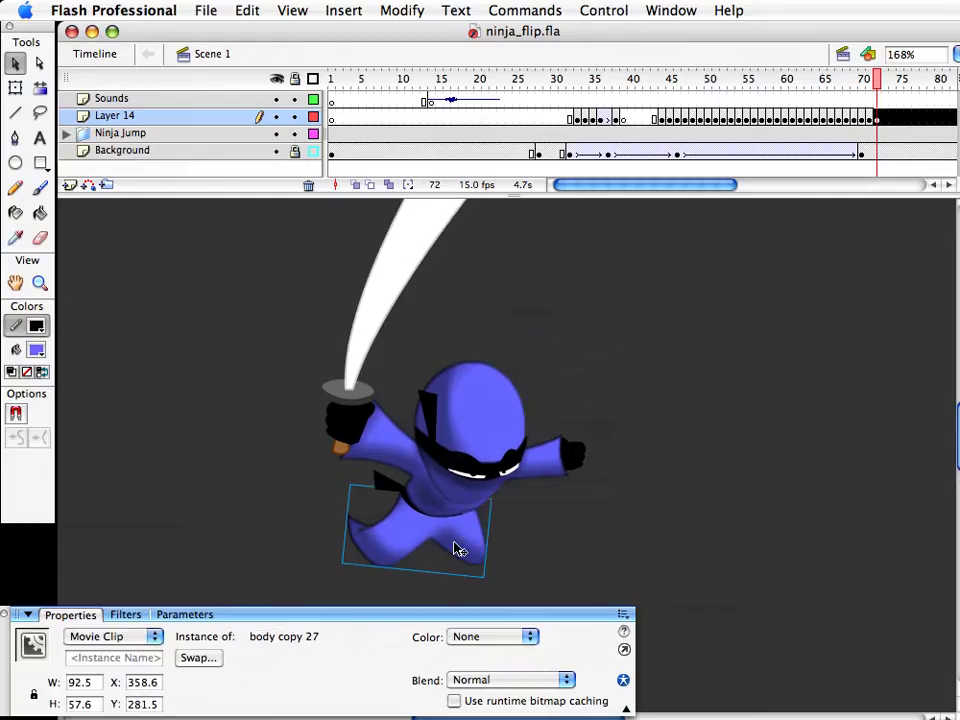
key("Up")
key("Up")
key("Up")
key("Up")
key("Up")
key("Up")
key("Up")
Rotate the legs slightly clockwise and nudge them sideways to line up with the waist
left_click_drag(456, 549, 435, 566)
key("q")
key("Left")
key("Right")
key("Right")
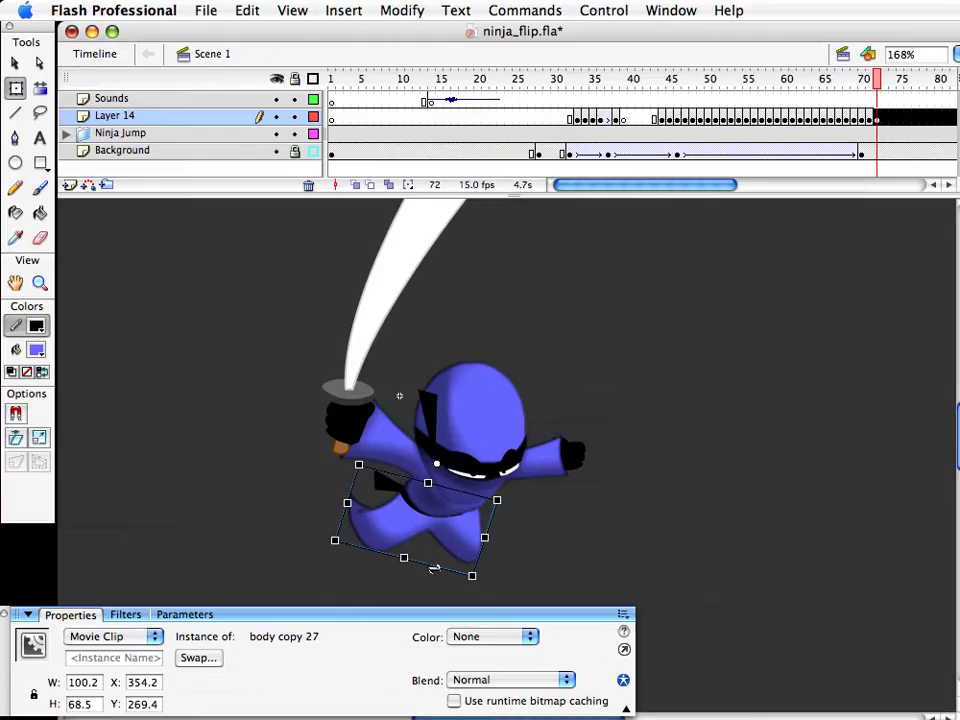
left_click(529, 529)
key("v")
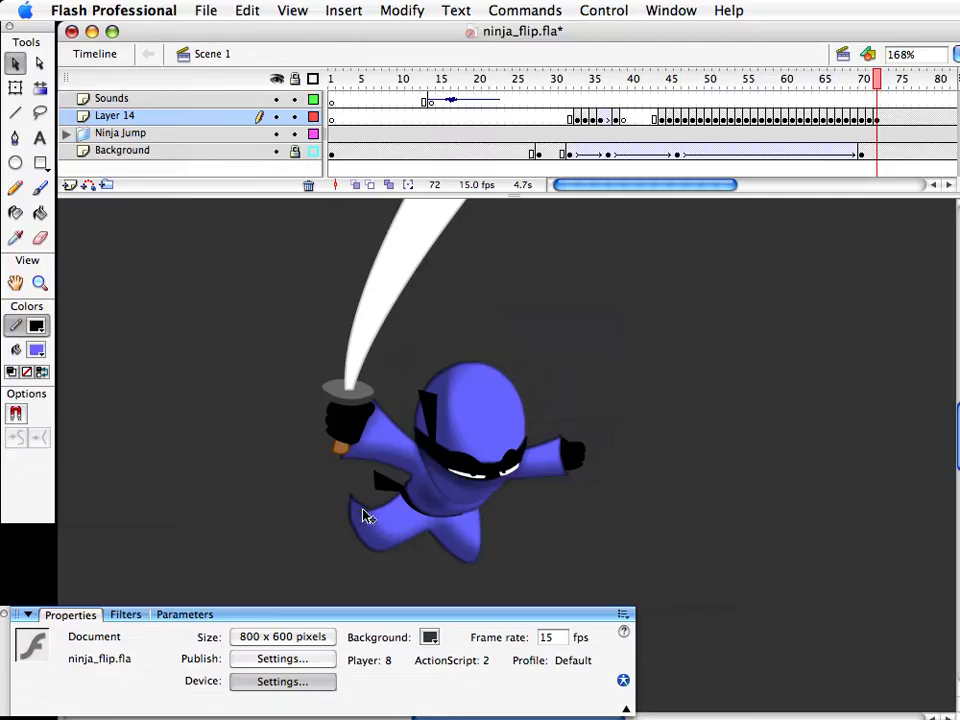
Inside the torso symbol (body copy 26), cut a narrow notch under the sword arm and adjust the torso's side edge
double_click(416, 480)
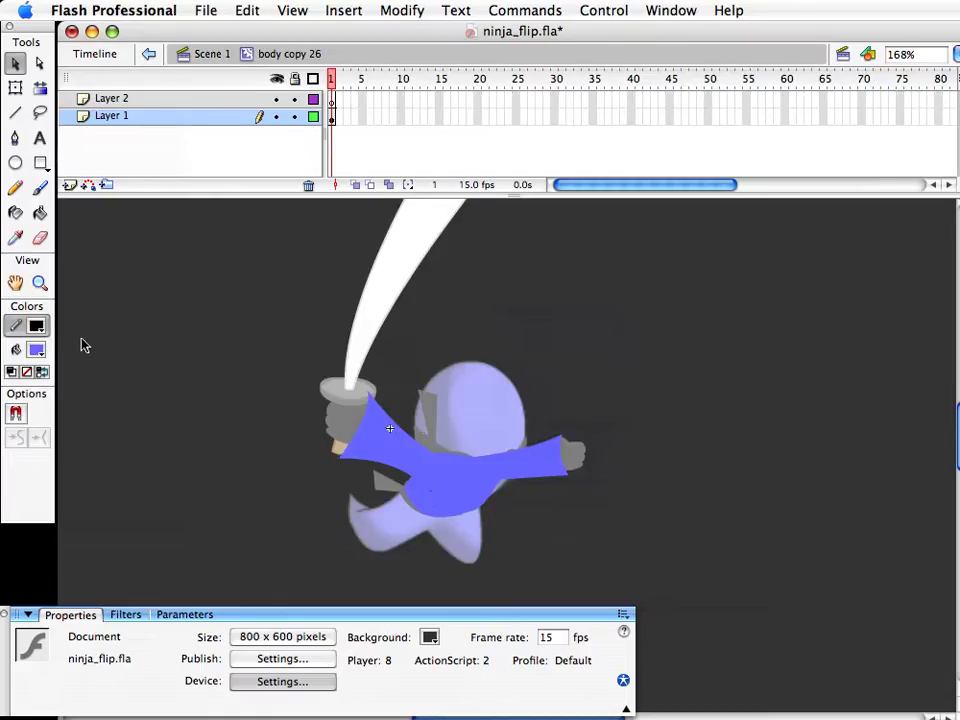
left_click(40, 283)
left_click_drag(321, 435, 487, 530)
key("v")
left_click_drag(530, 456, 556, 438)
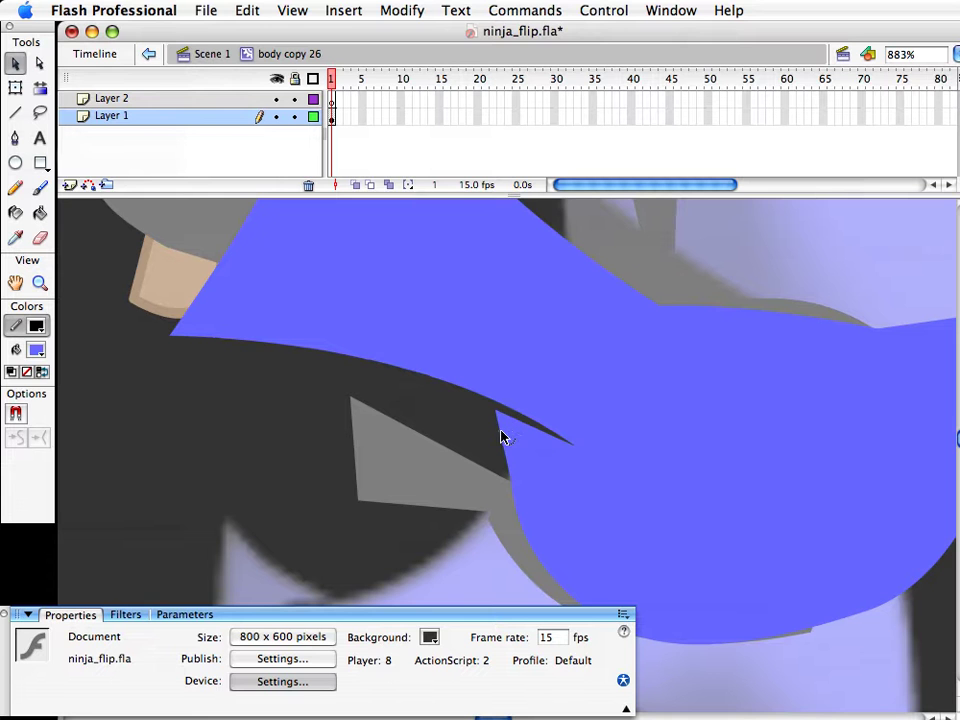
left_click_drag(518, 483, 514, 480)
key("super+e")
left_click(600, 570)
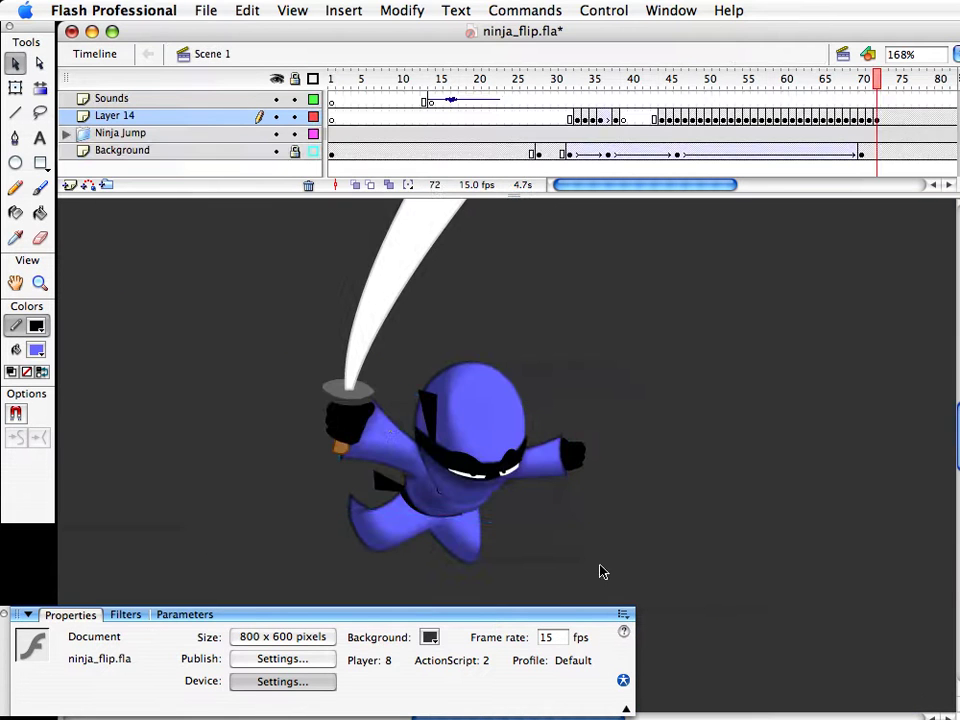
Reopen the torso symbol, narrow the notch under the sword arm, and save the document from the main scene
double_click(420, 495)
key("super+e")
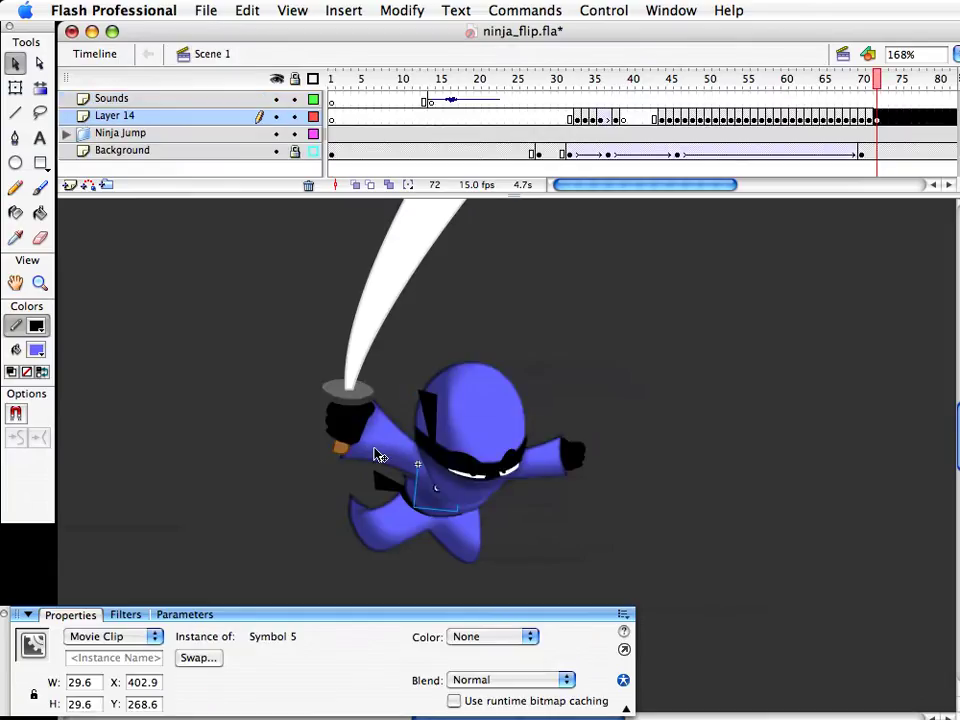
double_click(373, 456)
key("super+space")
left_click_drag(384, 453, 433, 503)
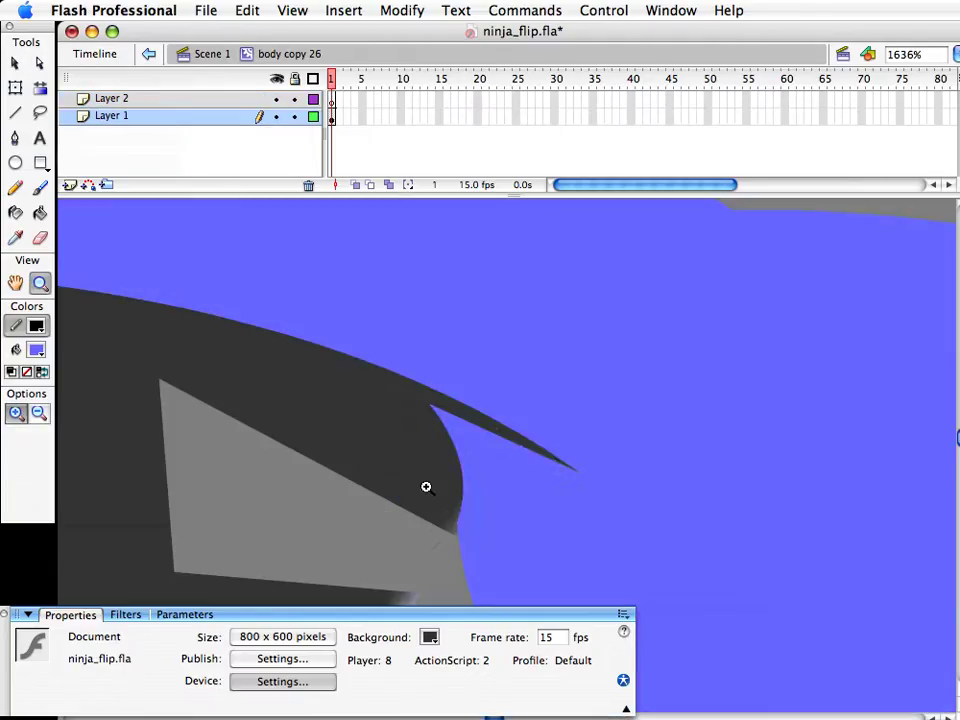
left_click_drag(435, 401, 468, 408)
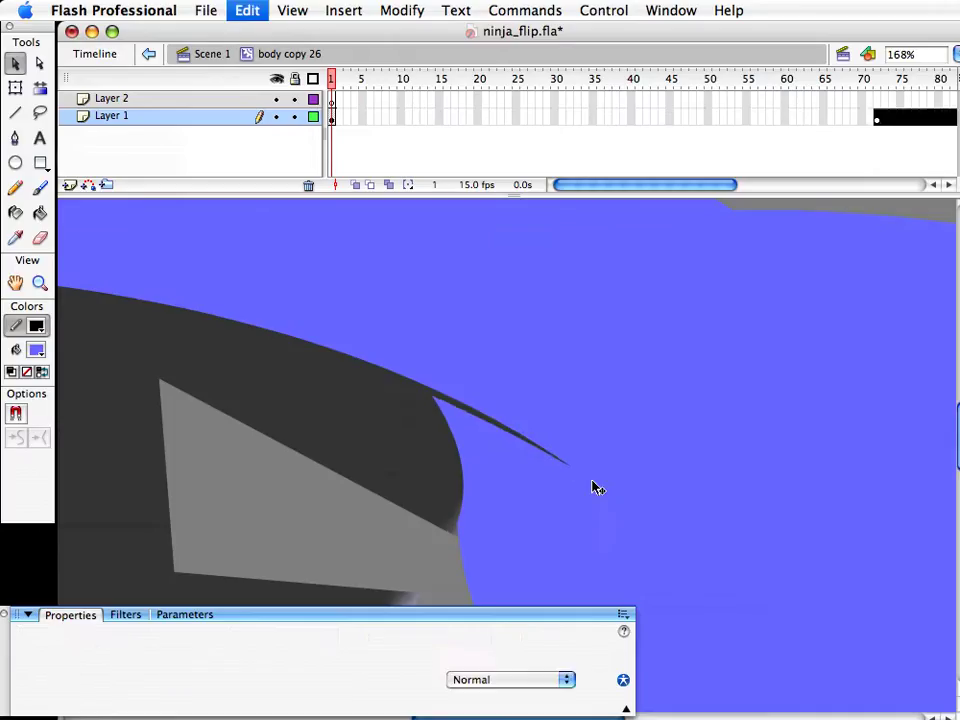
key("ctrl+e")
left_click(658, 626)
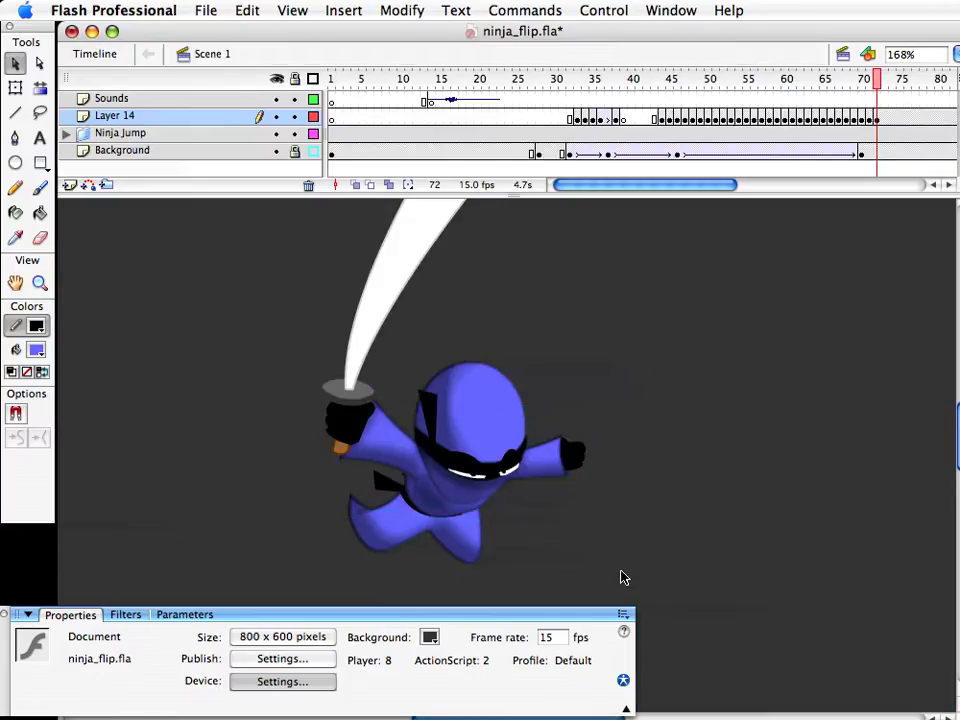
scroll(556, 542, "down", 2)
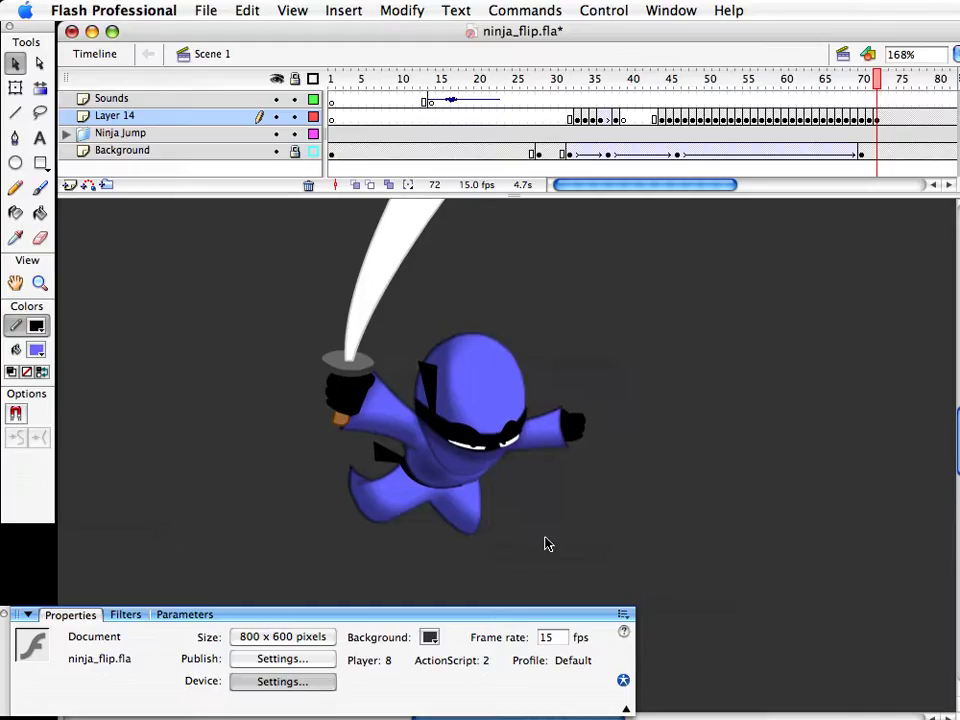
key("super+s")
Move the whole ninja at frame 72 slightly down and rotate it a few degrees counterclockwise
left_click_drag(645, 434, 619, 459)
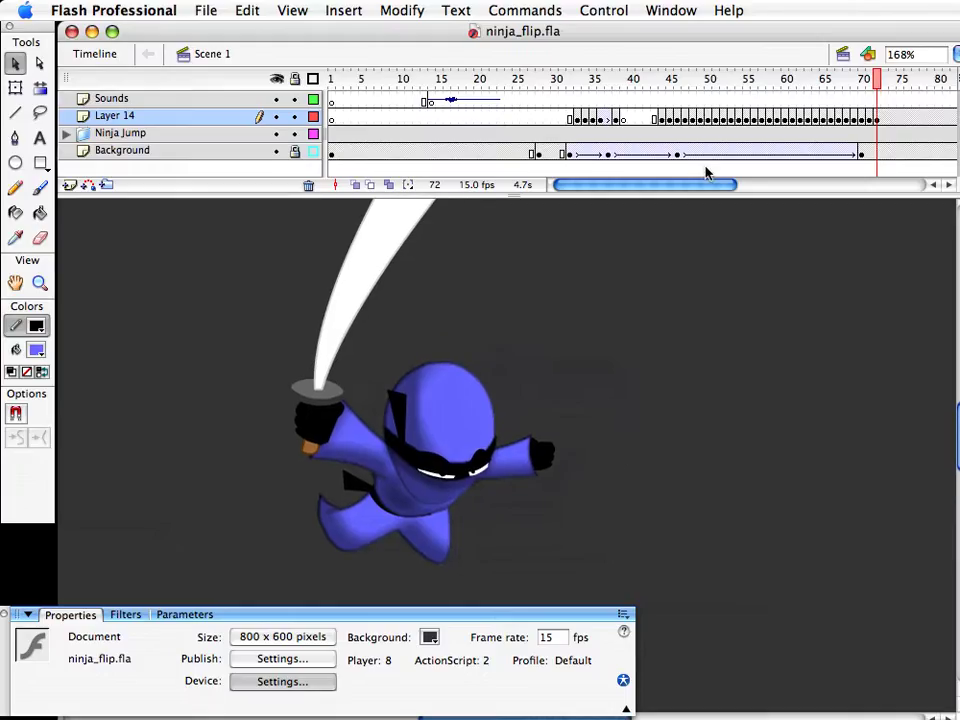
key("super+1")
left_click(870, 80)
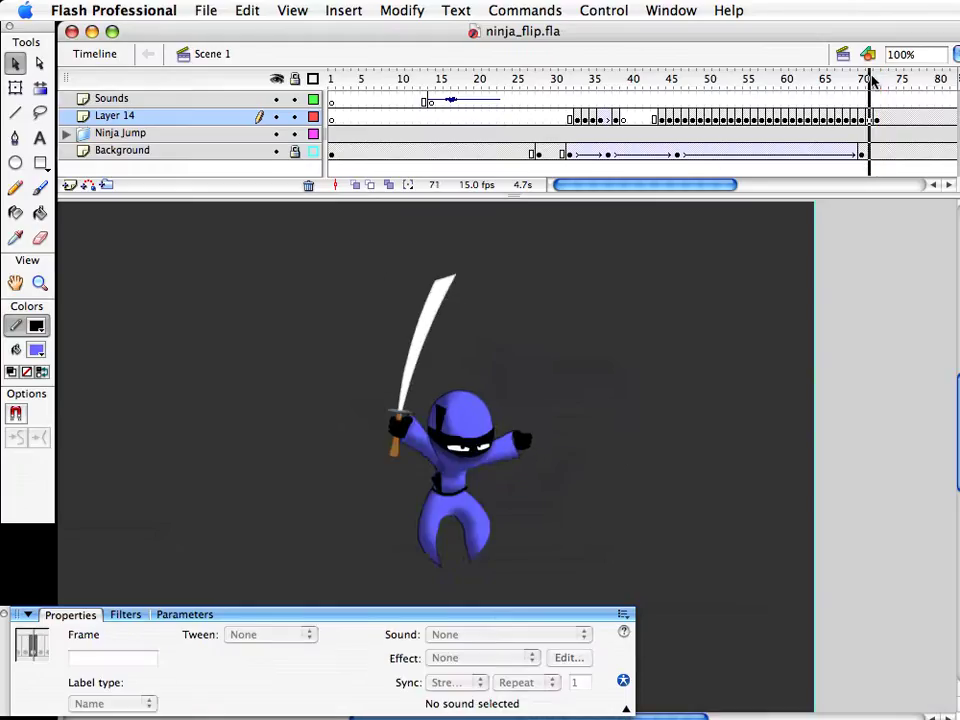
left_click_drag(871, 78, 877, 84)
left_click_drag(654, 591, 366, 232)
key("shift+Down")
key("Down")
key("q")
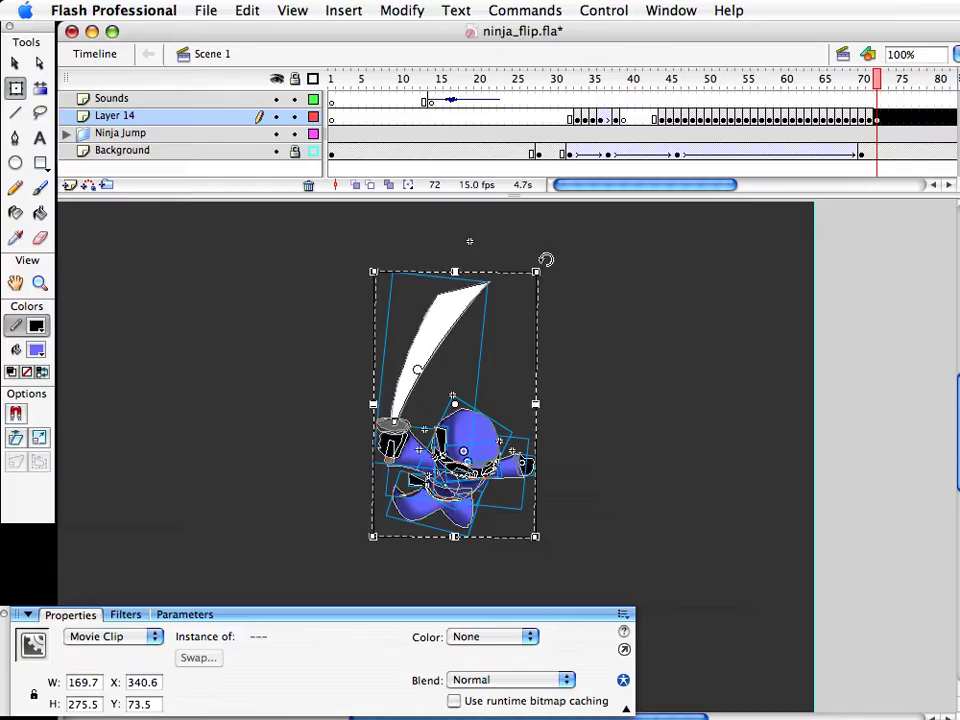
left_click_drag(543, 259, 535, 251)
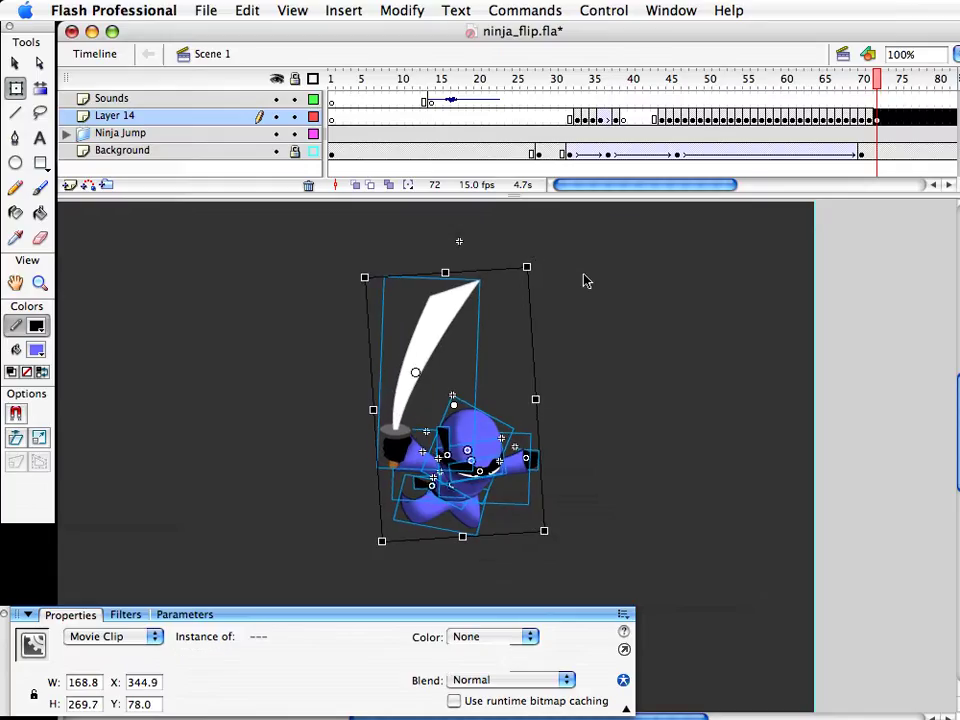
left_click(606, 271)
Step back and forth through frames 68 to 72 to check the motion leading into the fall pose
mouse_move(870, 82)
left_mouse_down()
mouse_move(861, 82)
mouse_move(892, 82)
mouse_move(864, 84)
left_mouse_up()
key("comma")
key("comma")
key("comma")
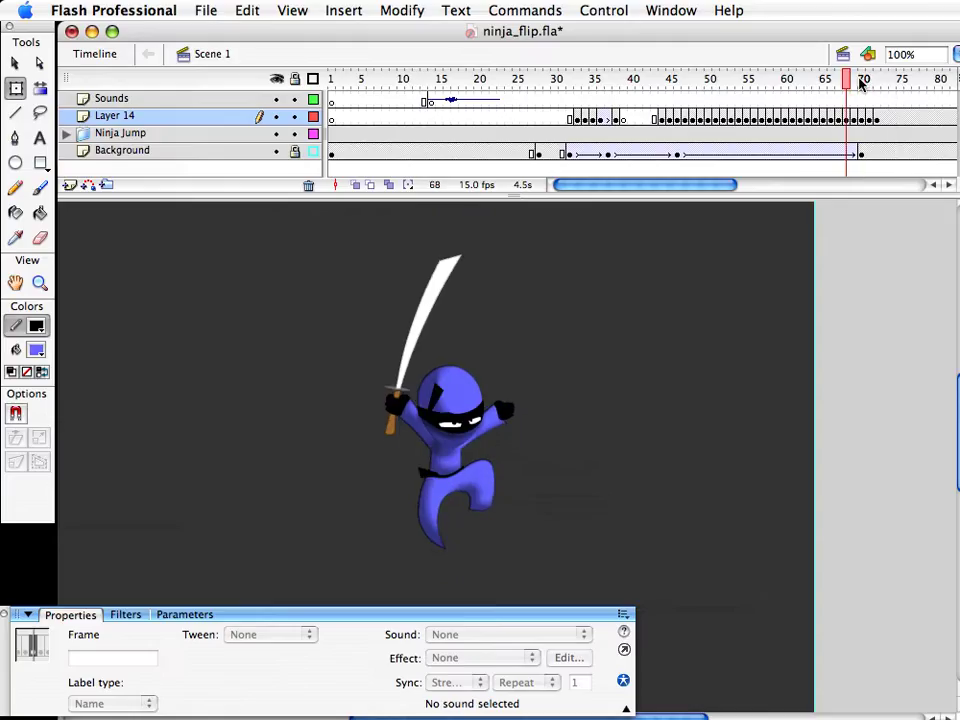
key("period")
key("period")
key("period")
key("period")
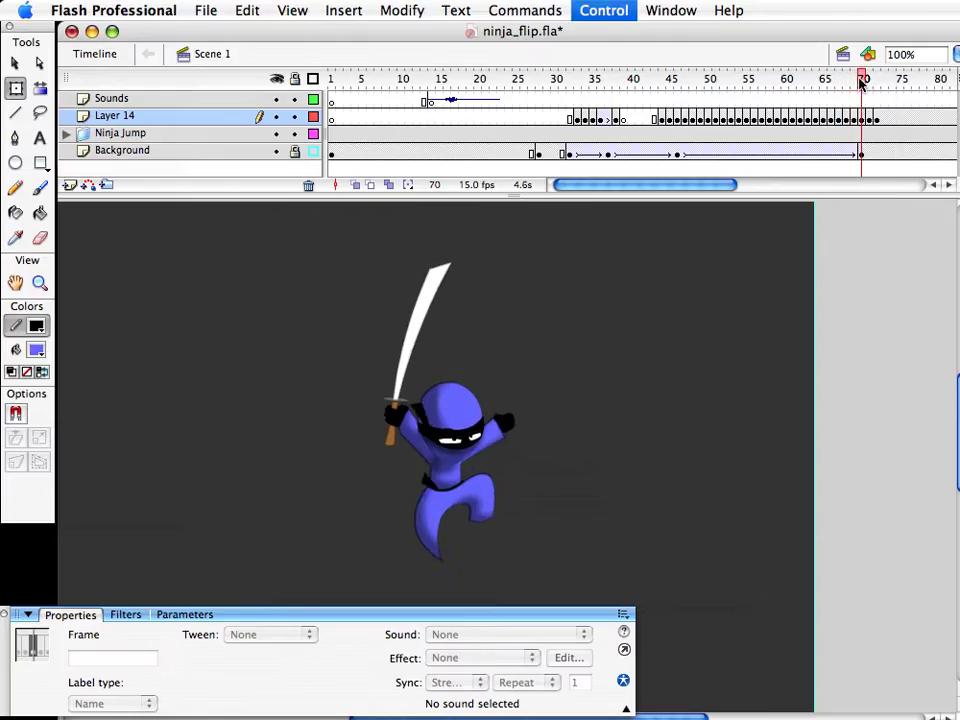
key("period")
key("comma")
key("period")
Lower the whole ninja at frame 72 to Y 87.0, compare it with the previous frame, and save the document
left_click_drag(624, 238, 290, 549)
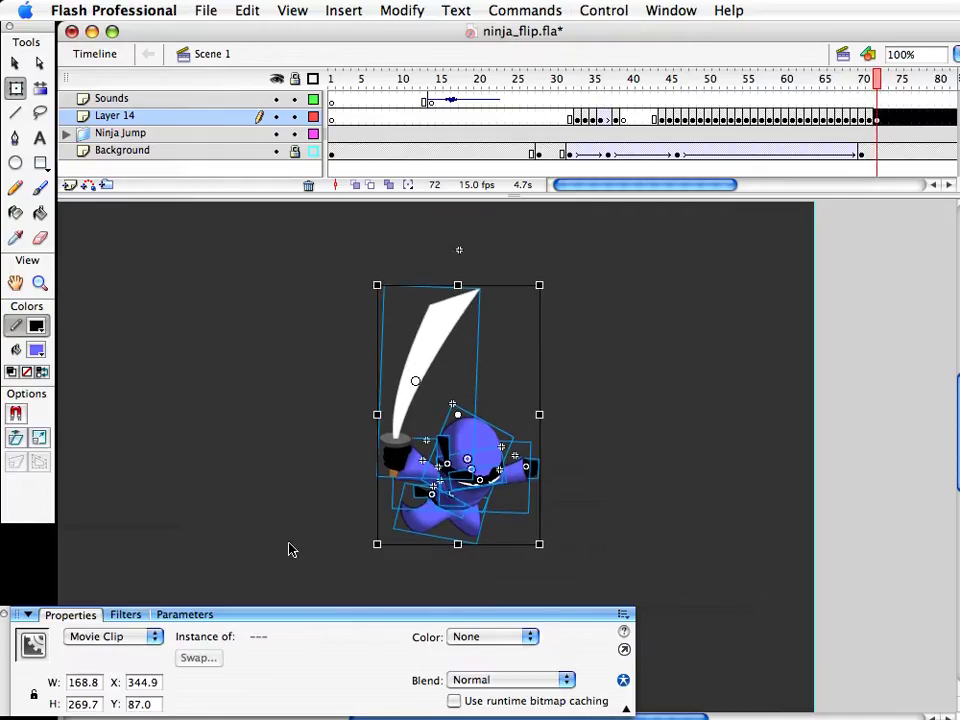
key("comma")
key("period")
scroll(326, 549, "down", 5)
key("super+s")
key("comma")
key("period")
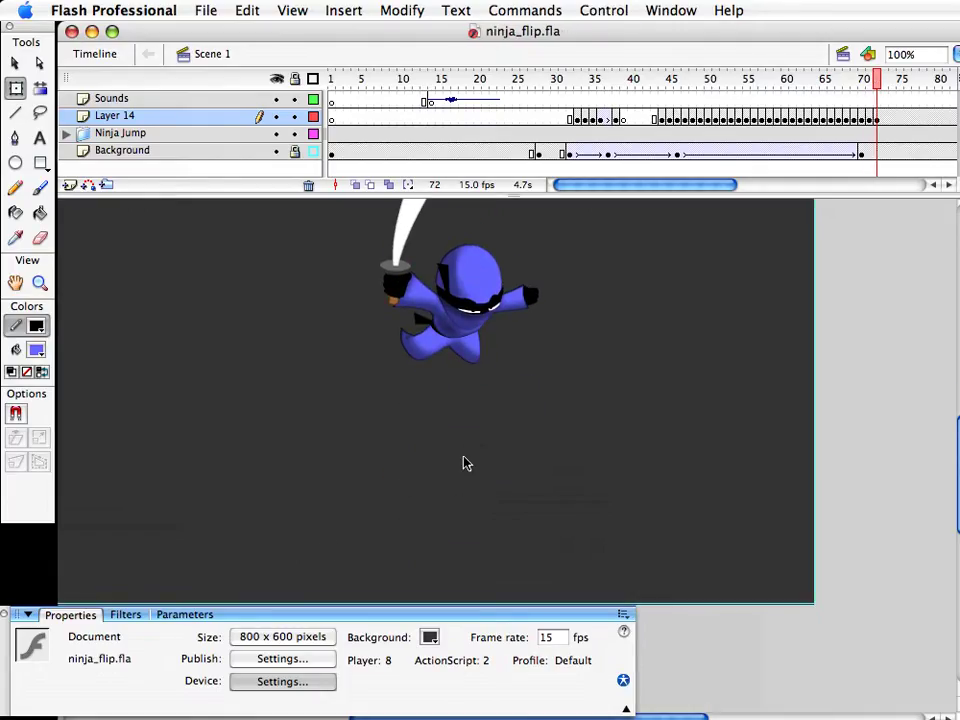
Insert a keyframe at frame 73 on Layer 14 and save the document
left_click(886, 119)
key("F6")
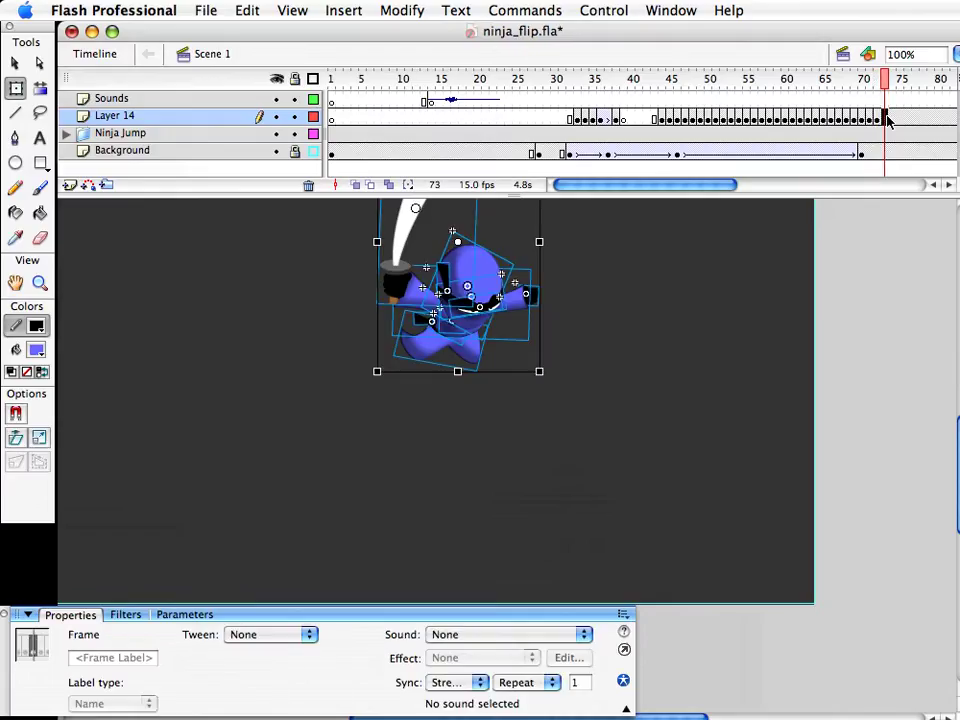
key("super+s")
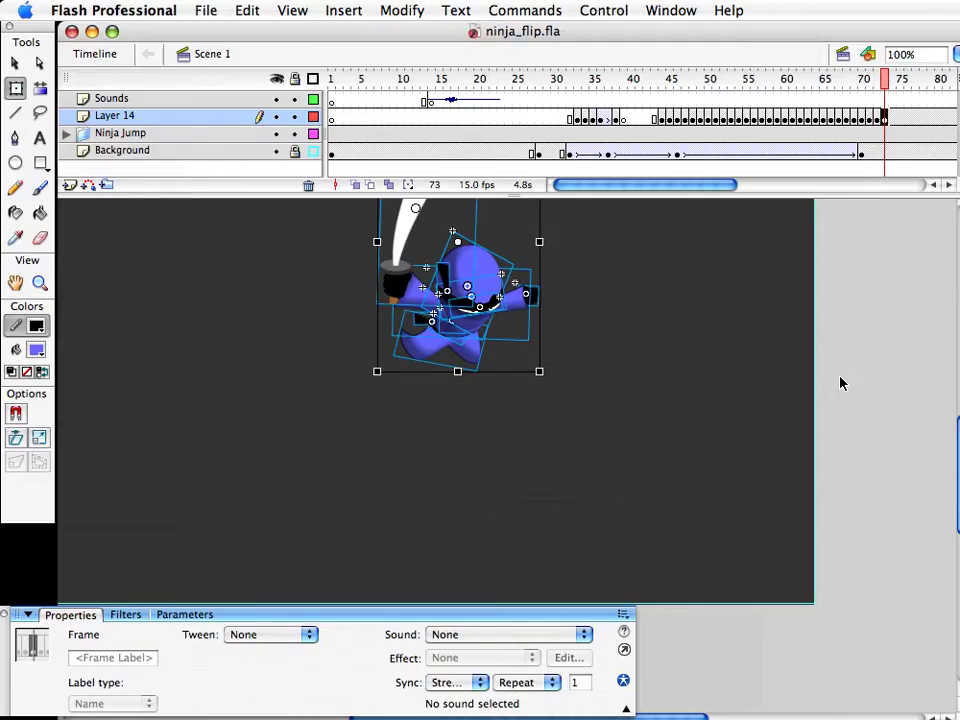
Move the whole ninja at frame 73 down about 34 px and save the document
key("shift+Down")
key("shift+Down")
key("shift+Down")
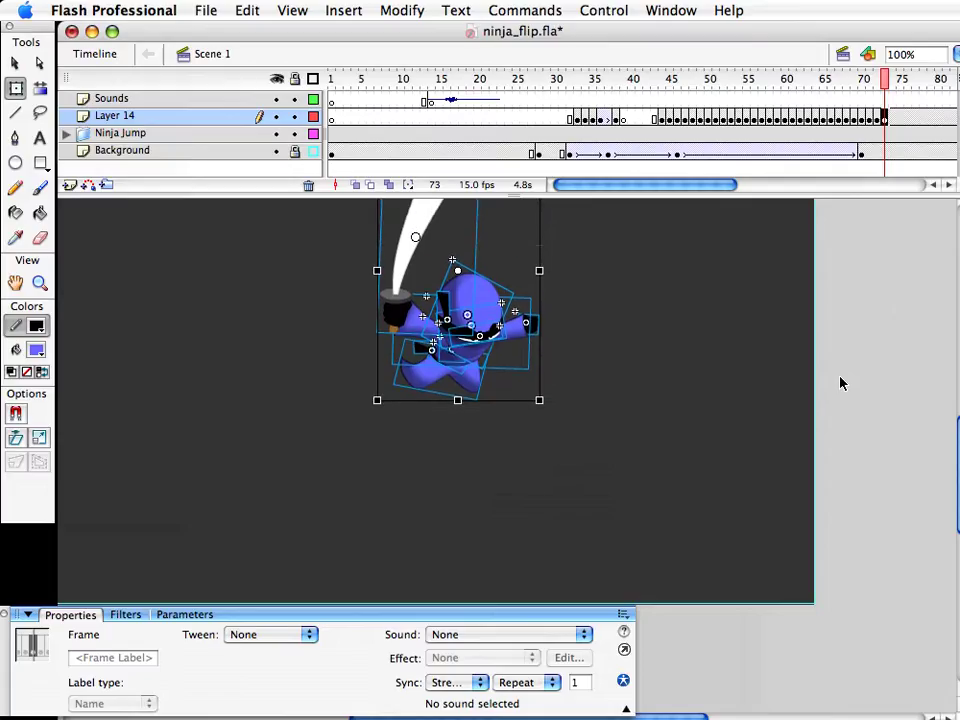
key("super+s")
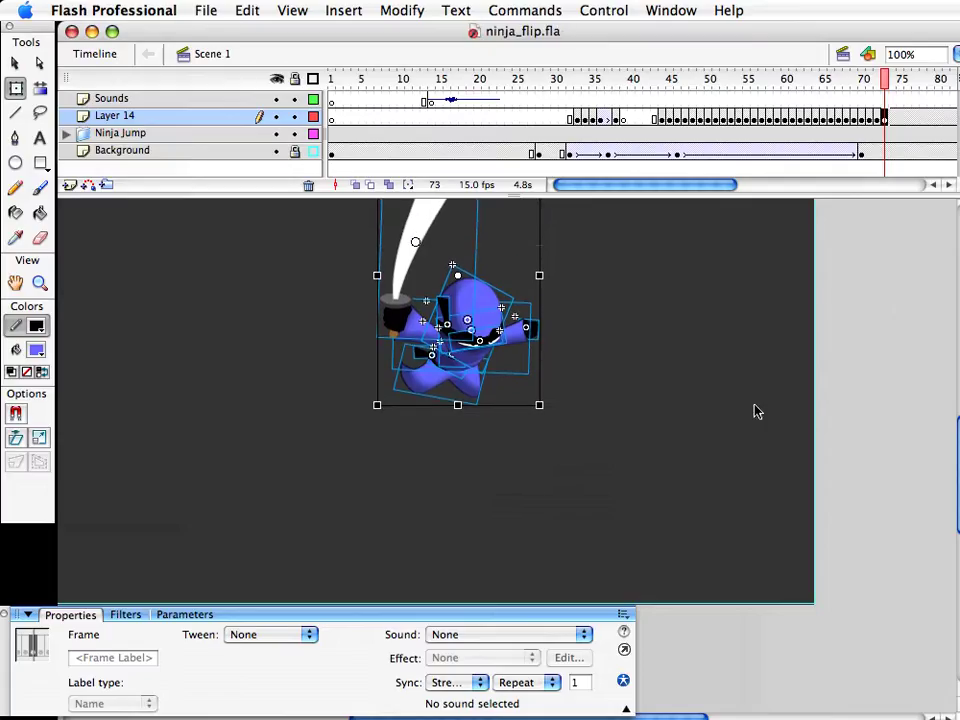
Duplicate the ninja's torso symbol at frame 73 so its shape can be edited independently of the earlier frames
left_click(840, 383)
key("v")
scroll(521, 452, "up", 5)
scroll(521, 450, "down", 3)
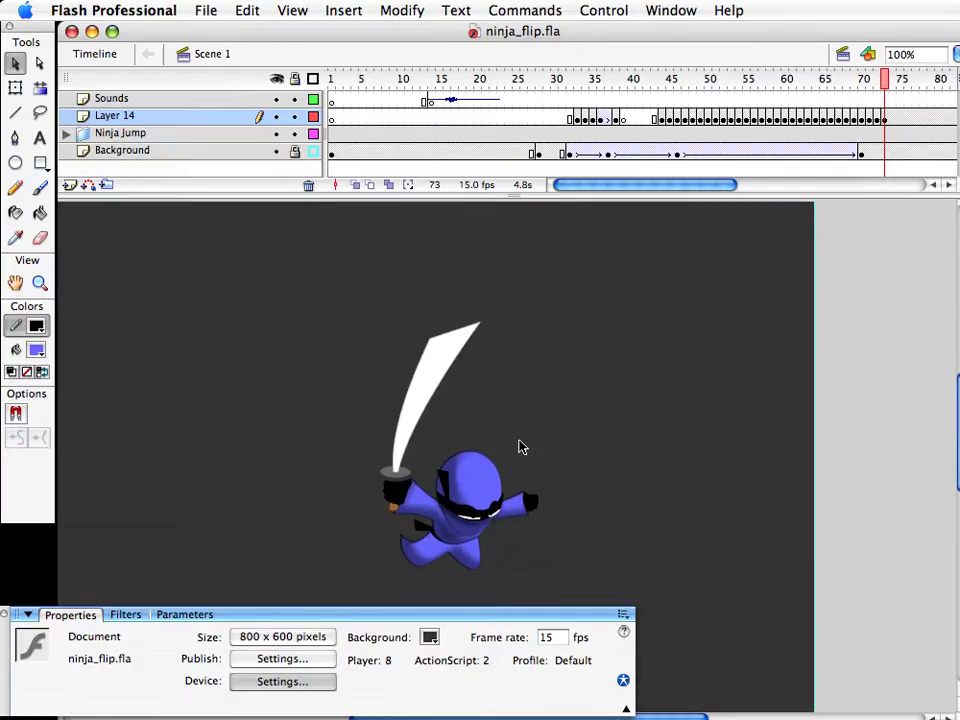
left_click(490, 418)
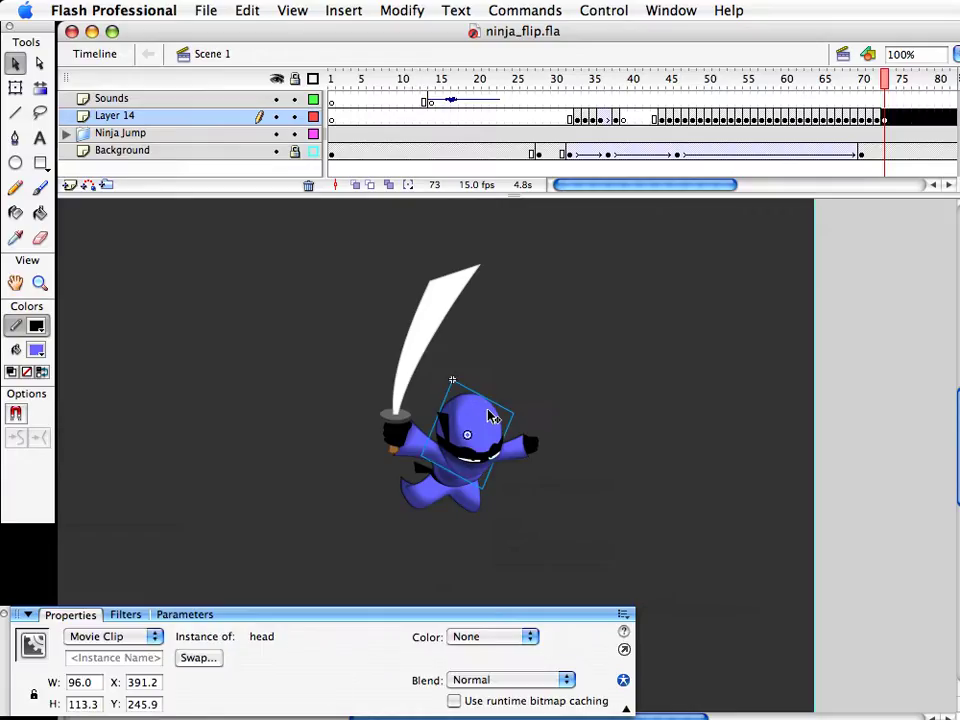
key("super+shift+d")
key("Escape")
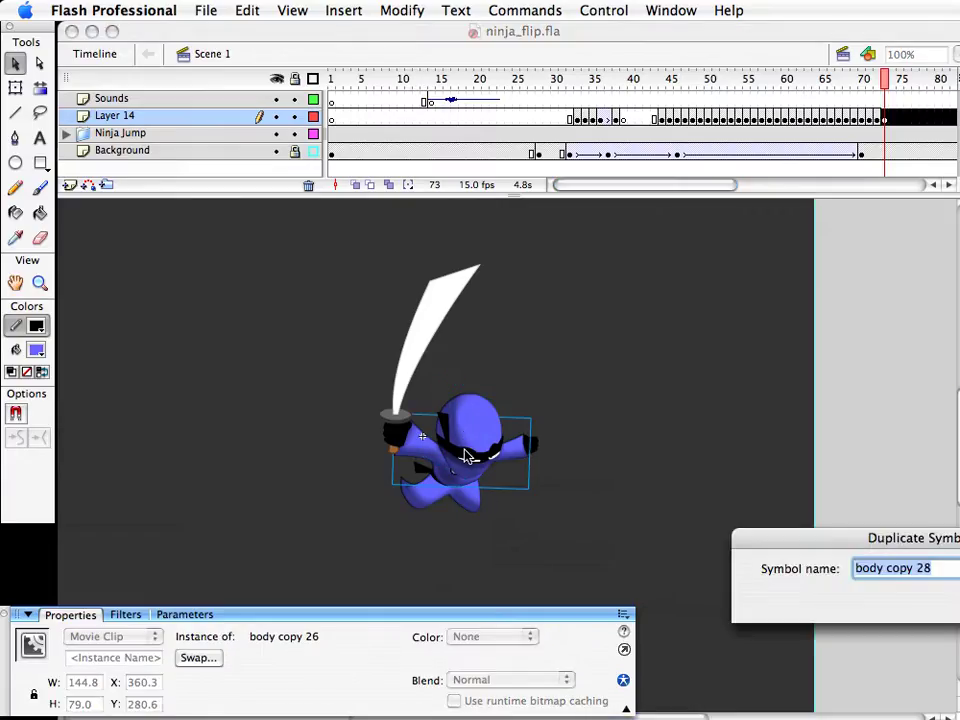
key("Return")
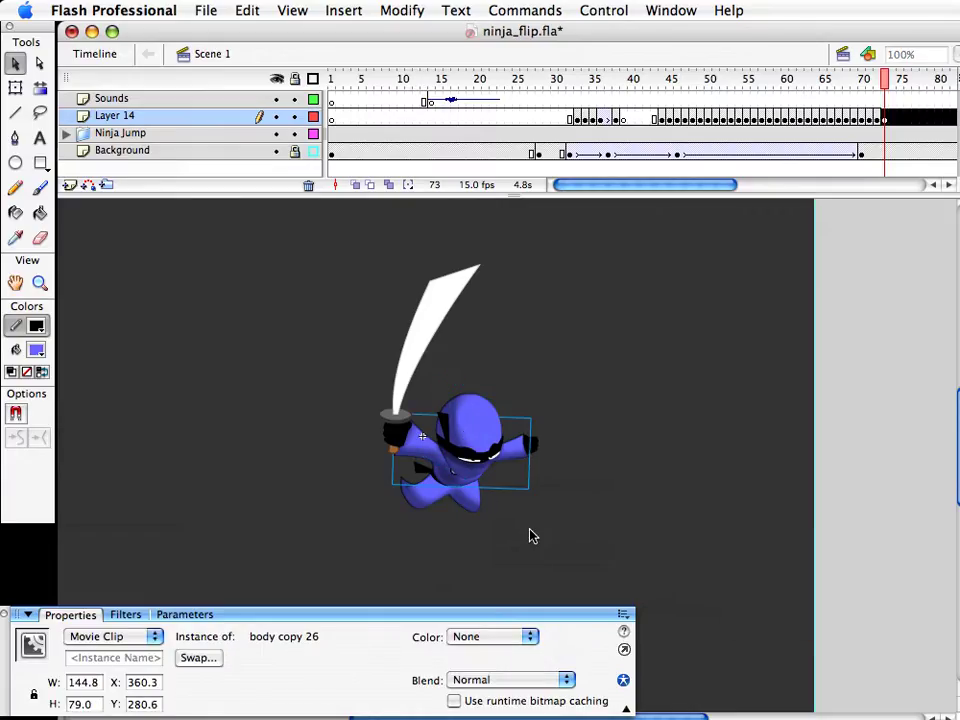
Duplicate the ninja's legs symbol at frame 73 and save the document
right_click(437, 492)
left_click(502, 515)
key("Return")
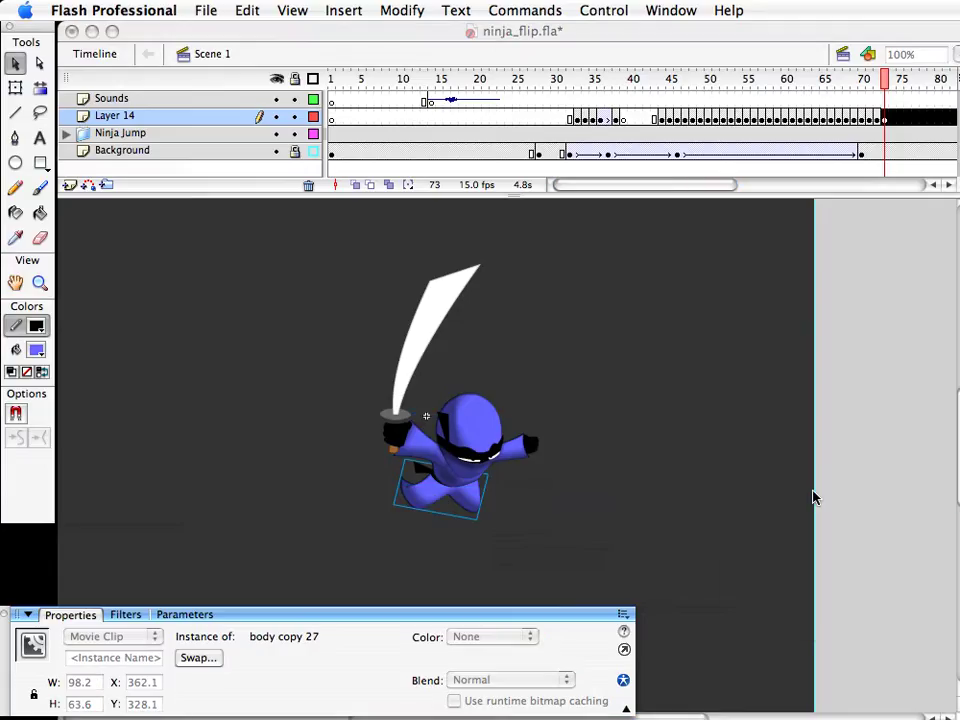
left_click(456, 521)
key("super+s")
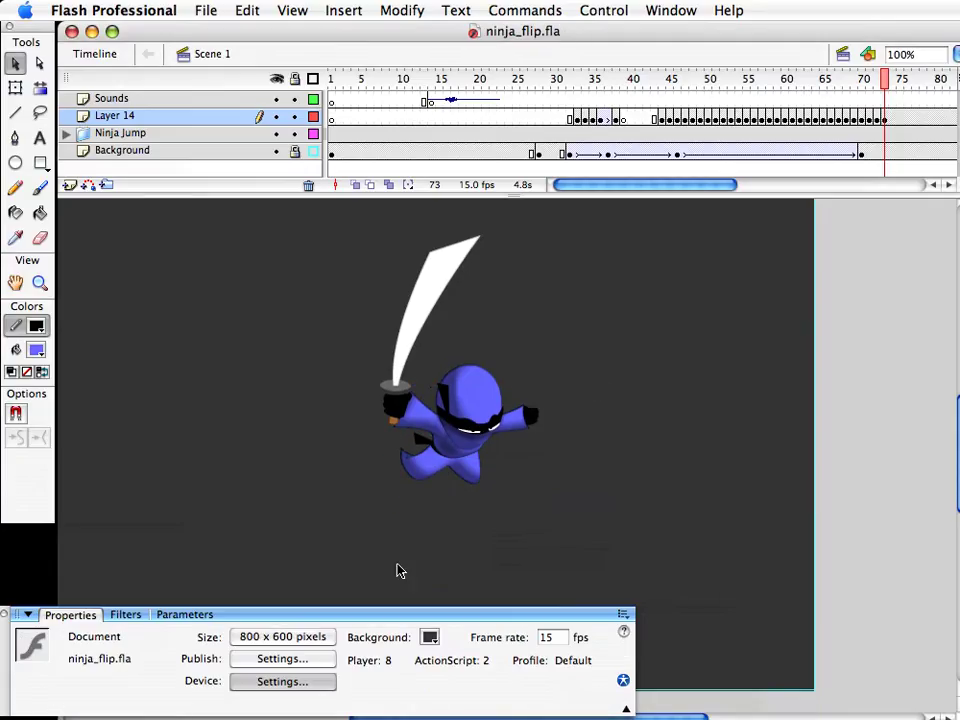
Lower the head together with its bandana, bandana tie and eyes by 14 px at frame 73
double_click(38, 285)
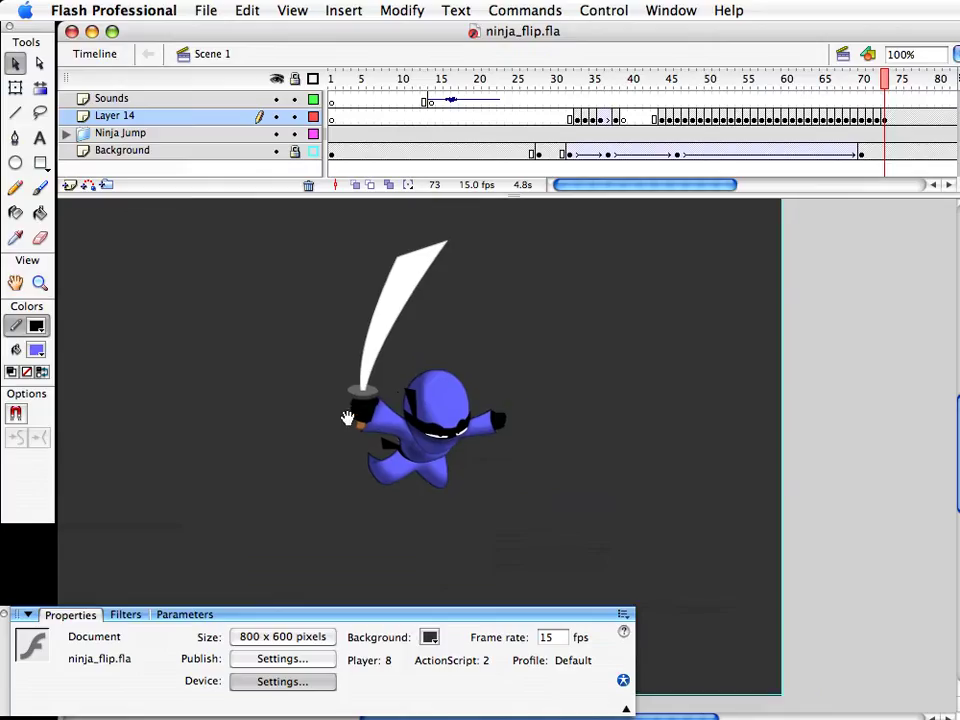
left_click(360, 437)
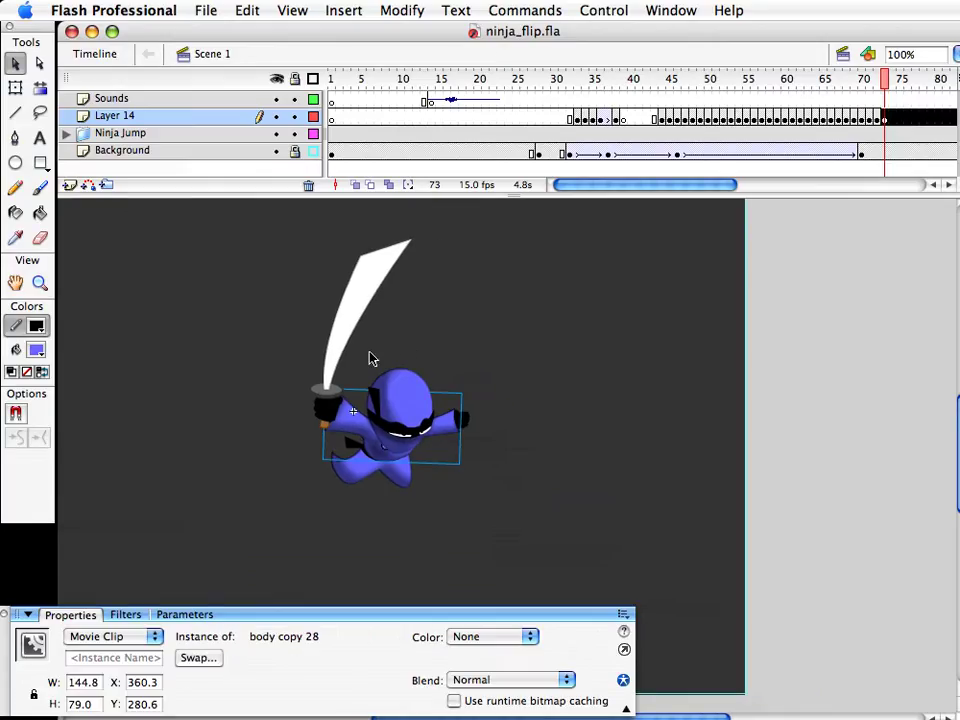
left_click_drag(364, 348, 454, 474)
key("shift+Down")
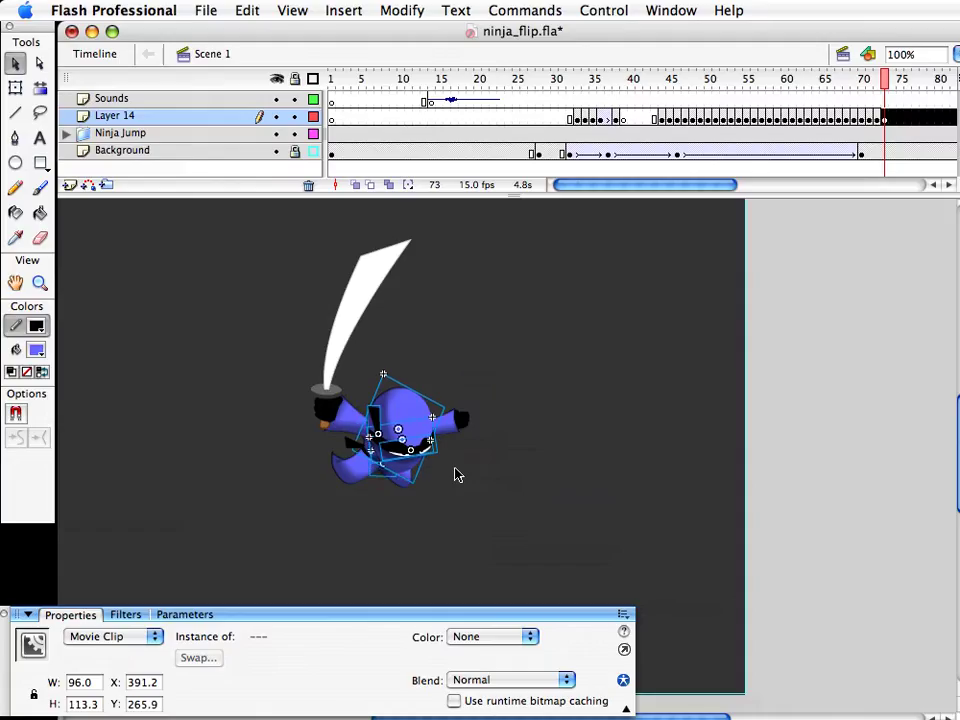
key("Up")
key("Up")
key("Up")
key("Up")
key("Up")
key("Up")
left_click(446, 491)
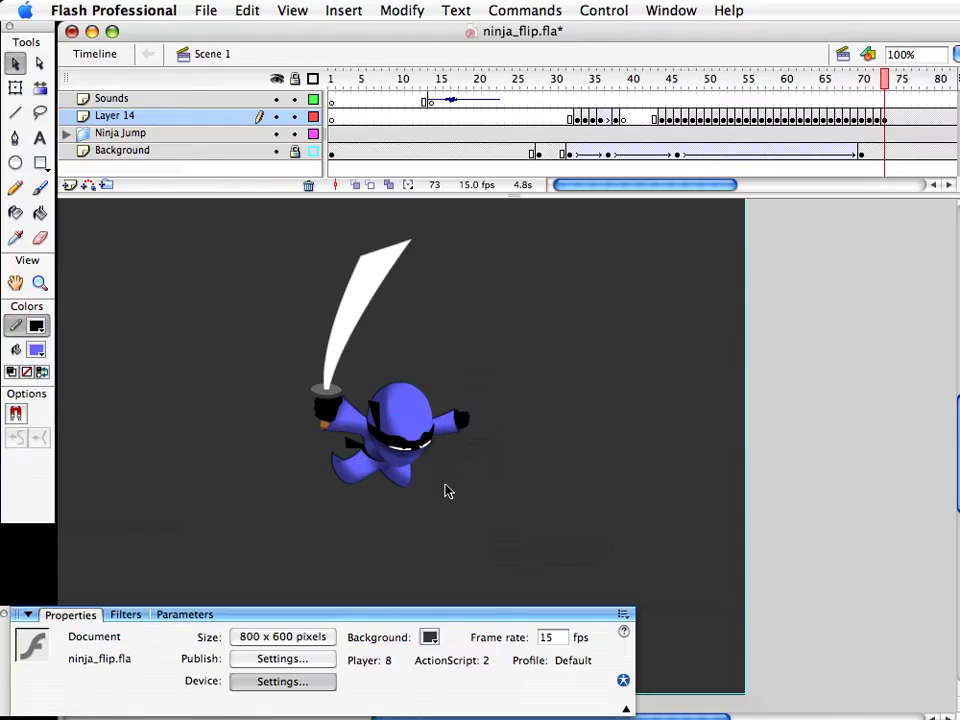
Check the face against the neighbouring frame and duplicate the bandana symbol at frame 73
left_click(40, 283)
left_click_drag(300, 377, 581, 564)
left_click_drag(470, 388, 494, 401)
left_click(454, 414)
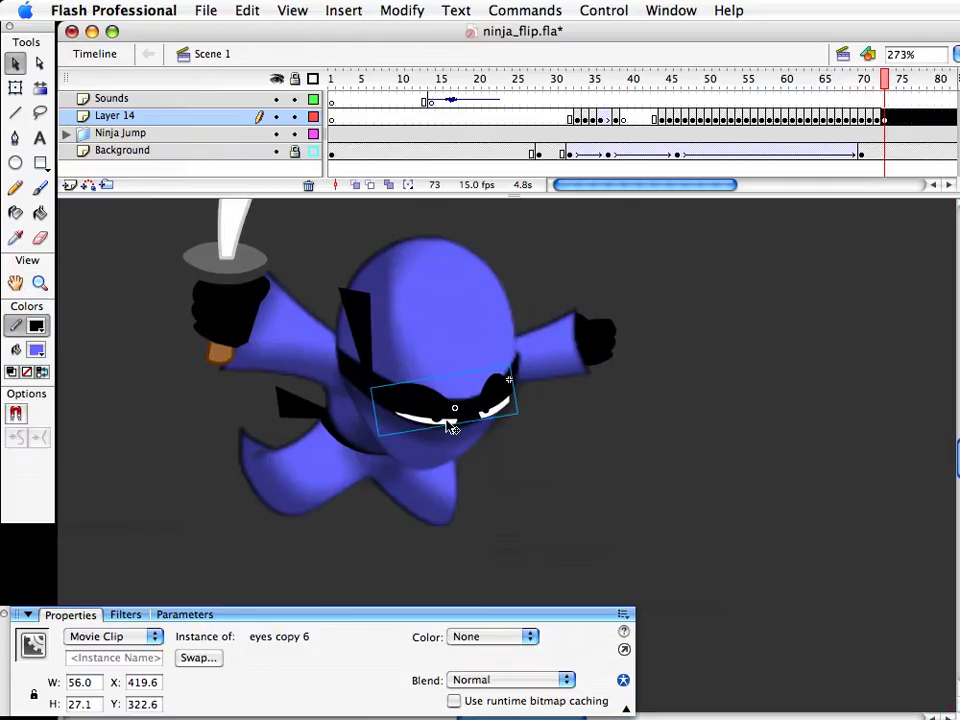
left_click(660, 448)
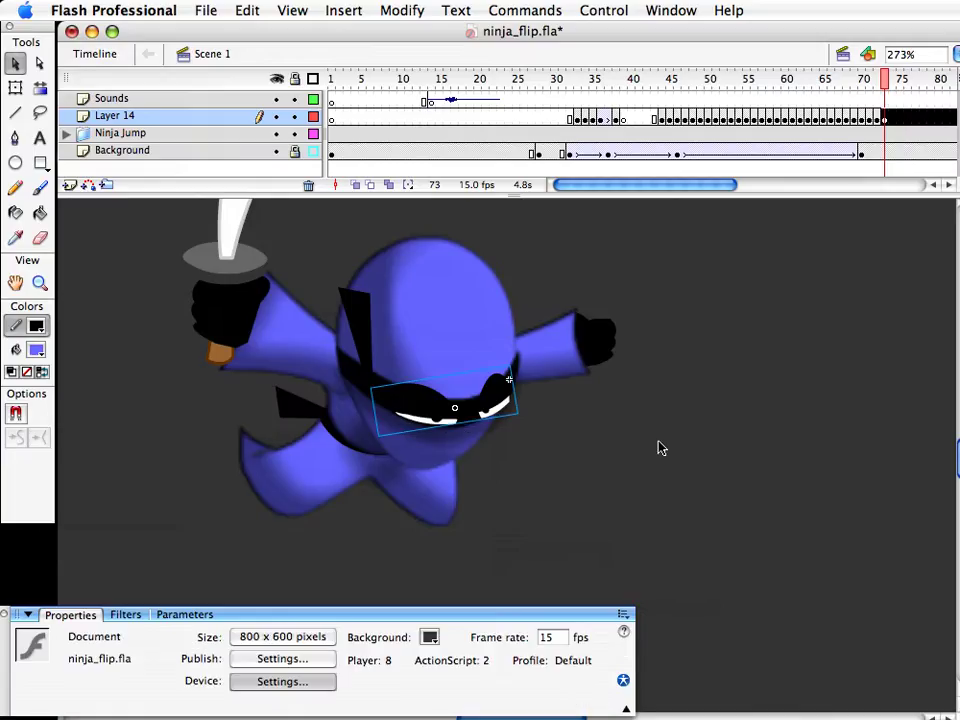
left_click_drag(887, 88, 884, 88)
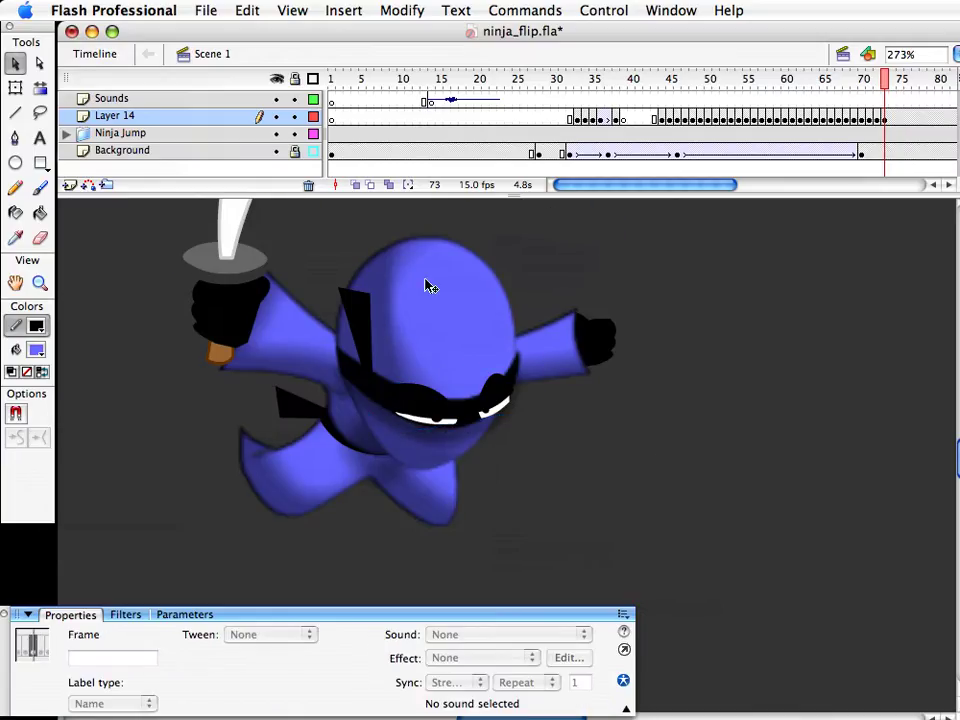
left_click(388, 330)
left_click(347, 363)
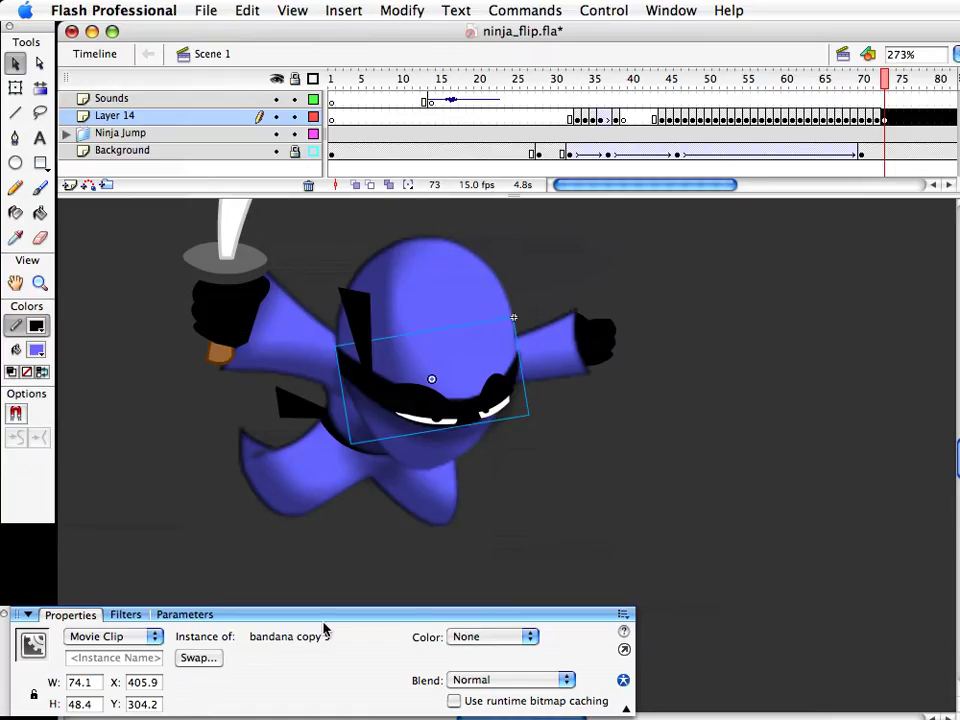
key("super+d")
key("Return")
Reshape the duplicated bandana so its middle dips lower across the face, and return to the main scene
double_click(362, 376)
mouse_move(444, 427)
left_mouse_down()
mouse_move(444, 440)
mouse_move(457, 415)
left_mouse_up()
left_click(217, 53)
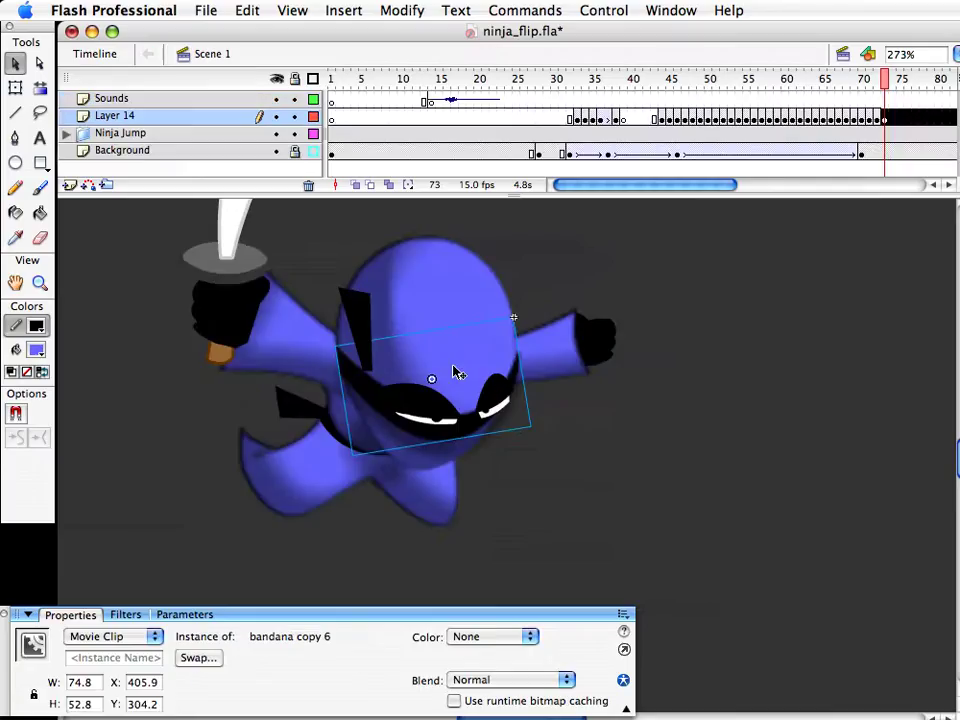
Move the eyes to X 418.6, Y 326.1 over the lowered bandana and duplicate their symbol
left_click(452, 423)
key("Left")
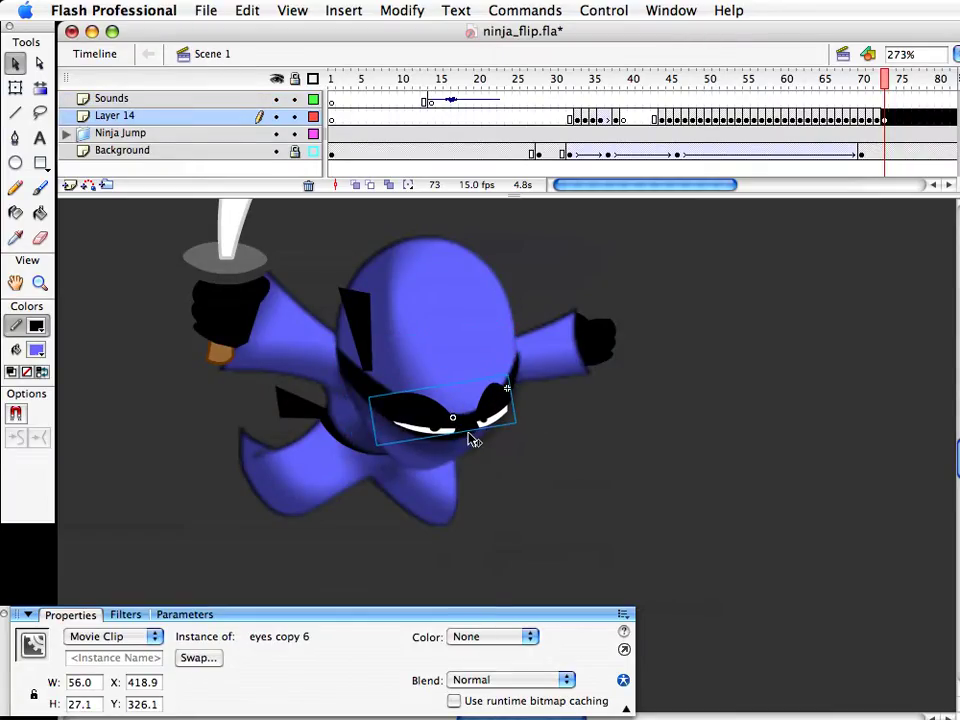
key("super+d")
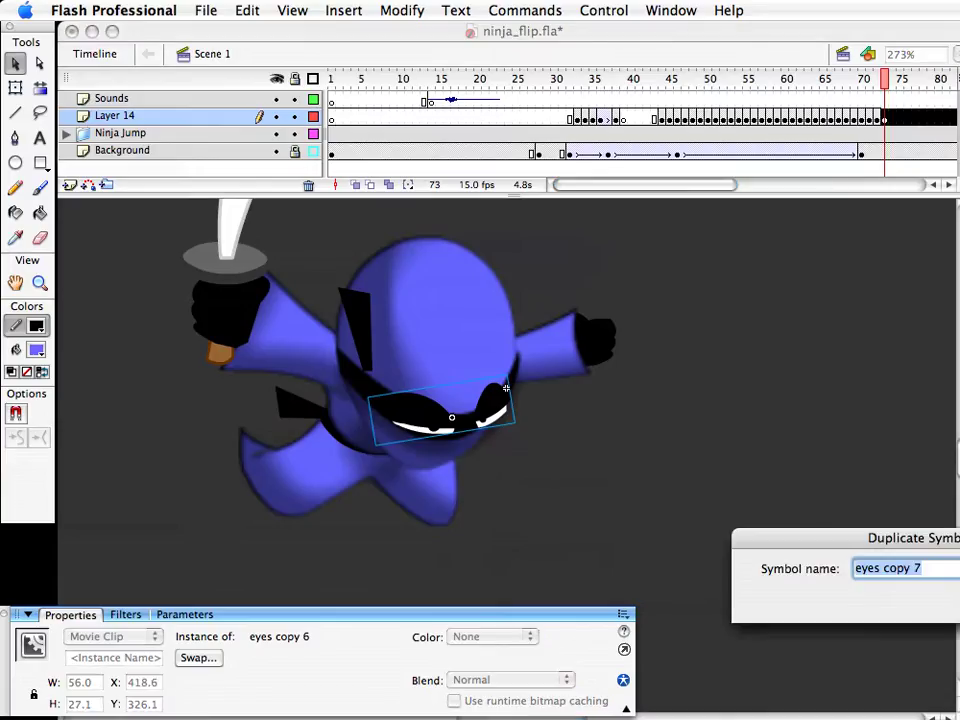
key("Return")
Flatten the eye shapes in the duplicated symbol by pulling the upper middle down with Envelope, and return to the main scene
double_click(439, 422)
left_click_drag(616, 488, 361, 348)
key("q")
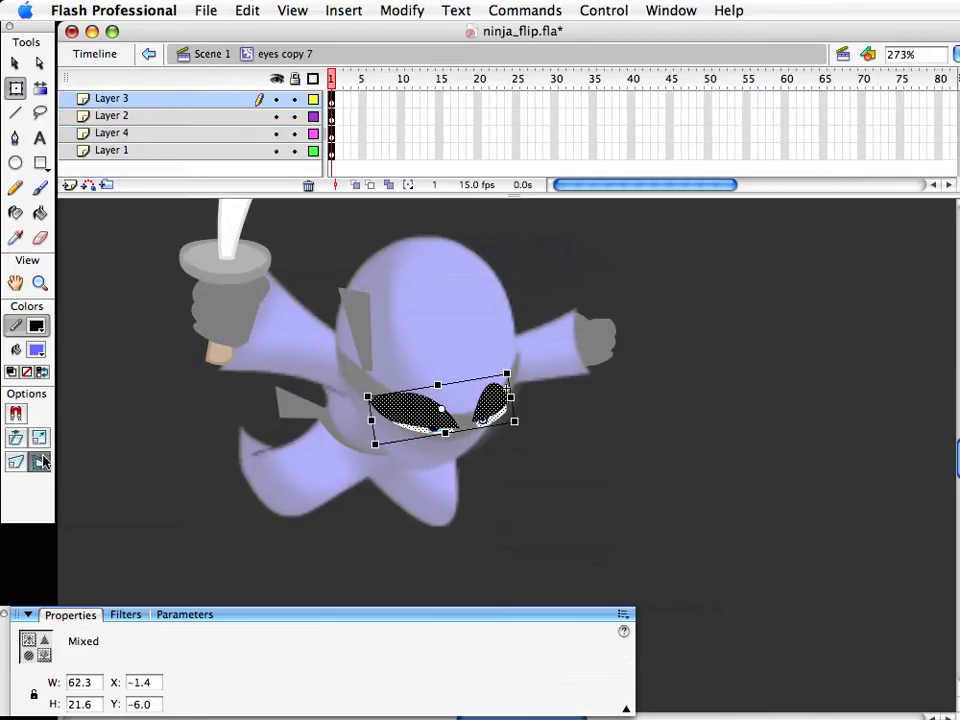
left_click_drag(438, 385, 441, 400)
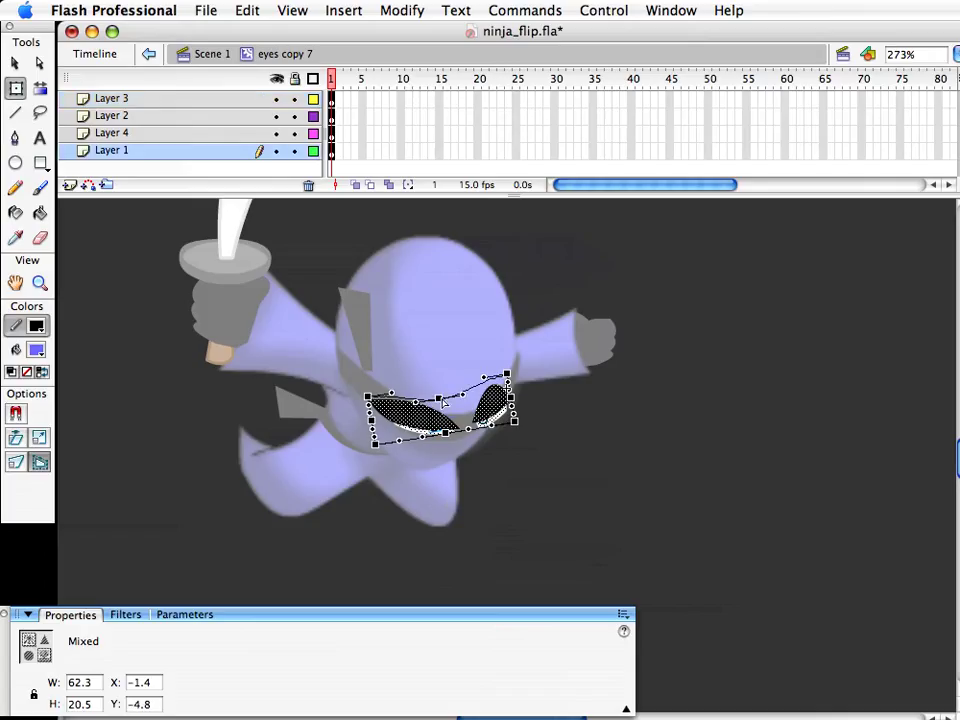
left_click(540, 476)
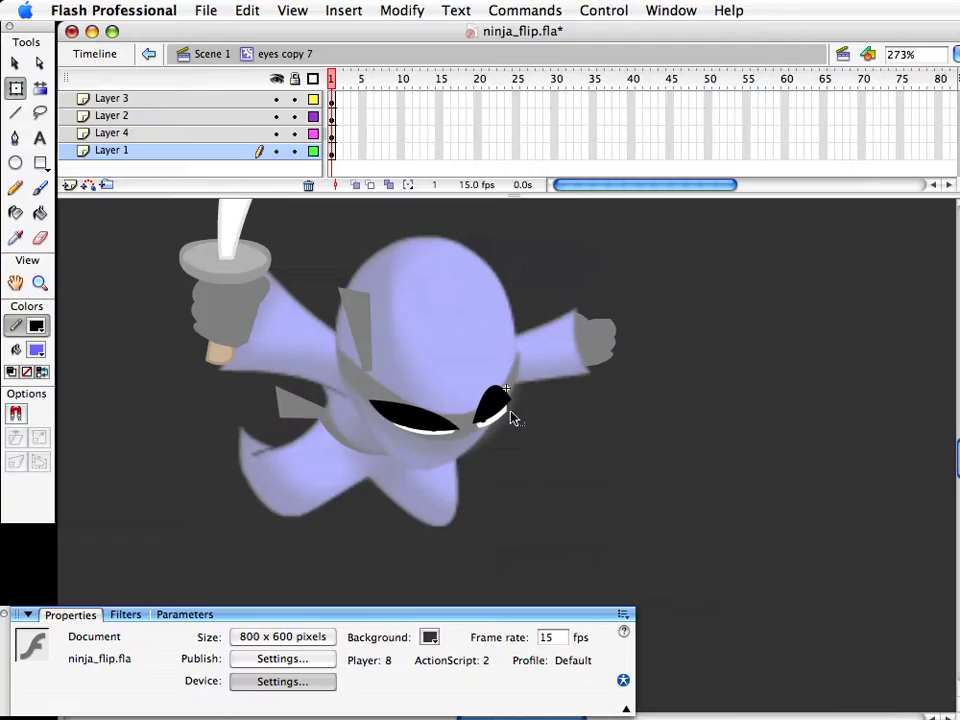
double_click(525, 443)
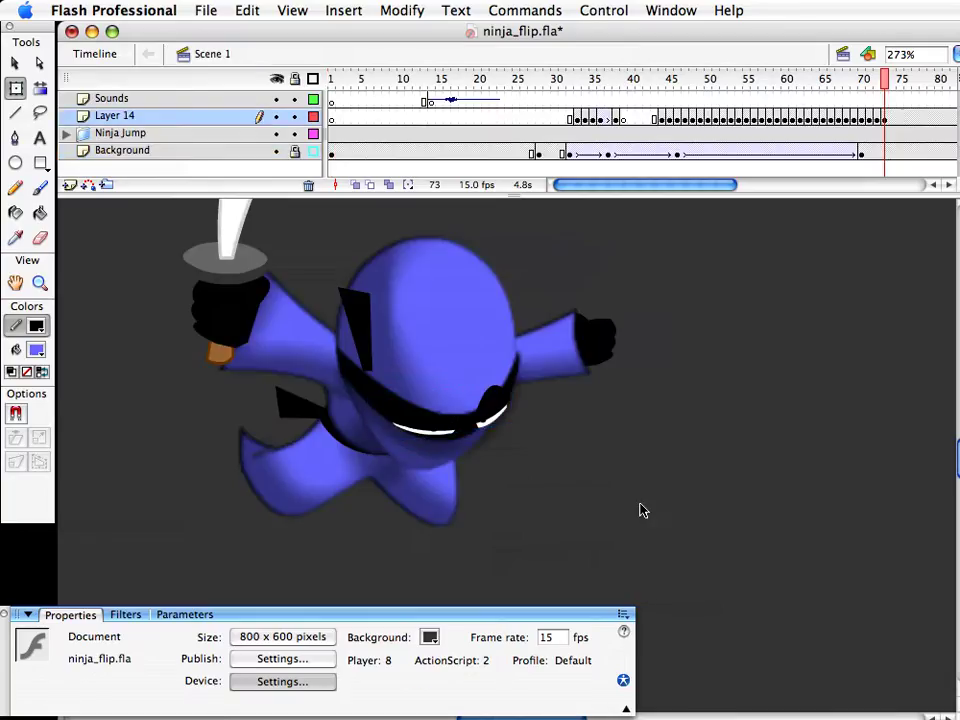
Nudge the reshaped eyes slightly down and to the left on the bandana
left_click(512, 402)
left_click_drag(514, 368, 516, 371)
key("v")
left_click(615, 450)
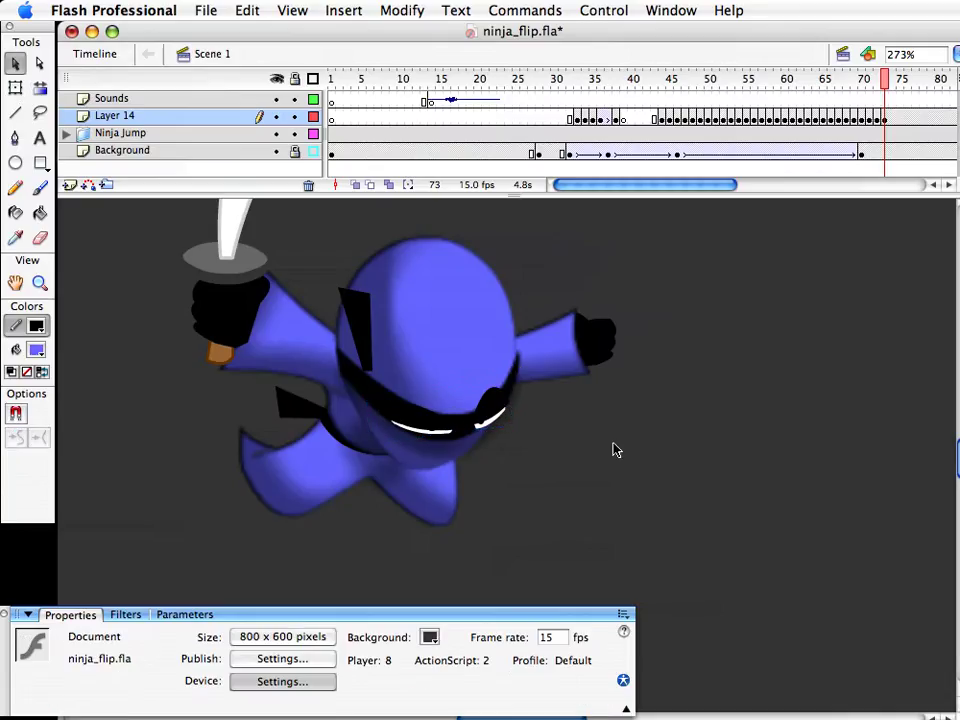
Shift the bandana tie to the back edge of the head, flip it horizontally and rotate it to trail up and backward
left_click_drag(375, 349, 364, 347)
key("q")
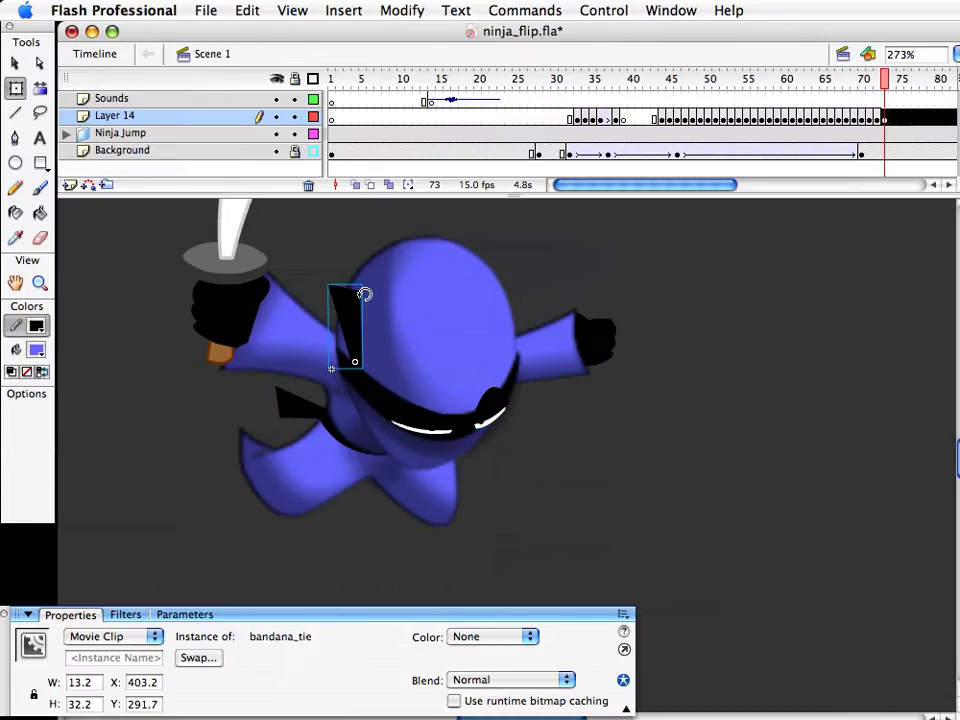
left_click_drag(368, 274, 413, 314)
key("v")
key("super+shift+h")
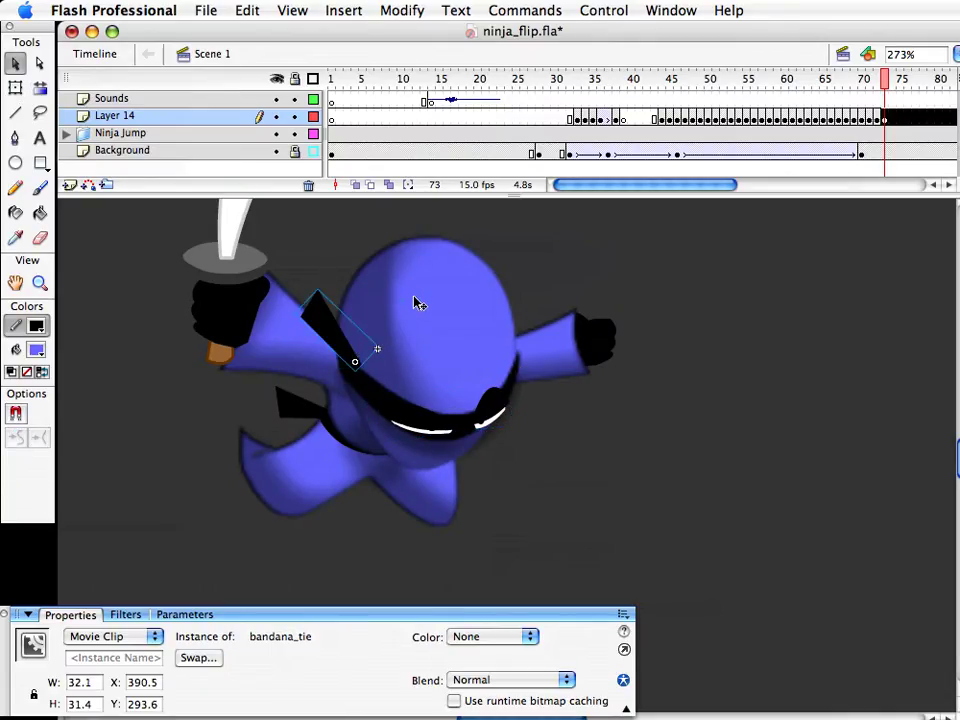
key("q")
left_click_drag(328, 279, 361, 272)
key("v")
left_click(355, 240)
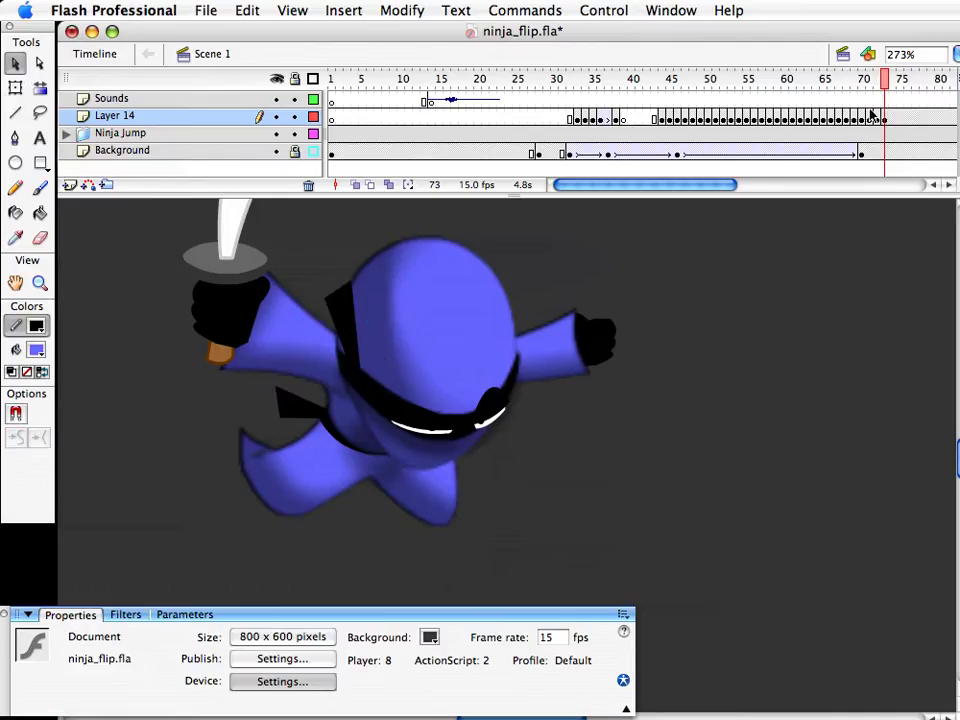
Flatten the black bulge above the far eye inside the eyes symbol, return to the main scene and save the document
left_click_drag(886, 81, 883, 83)
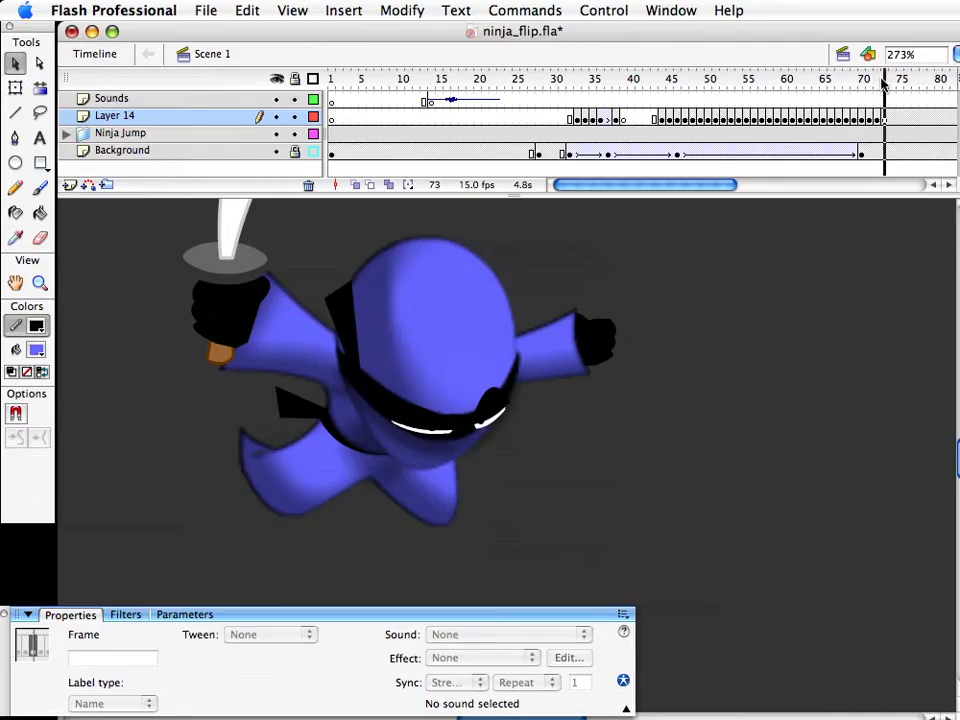
left_click(502, 404)
double_click(500, 409)
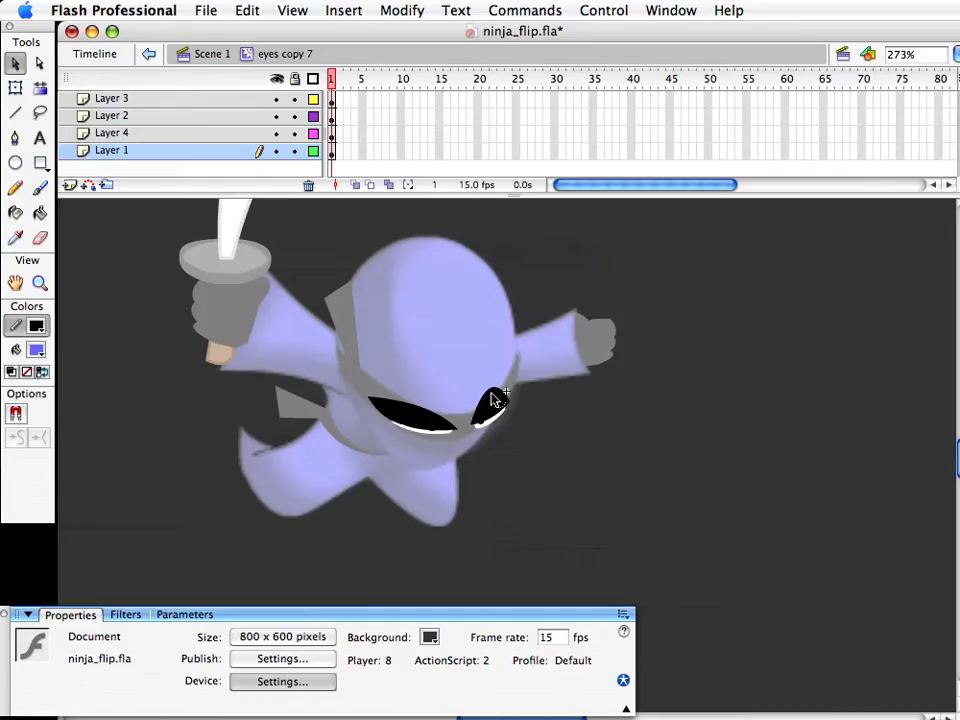
double_click(626, 529)
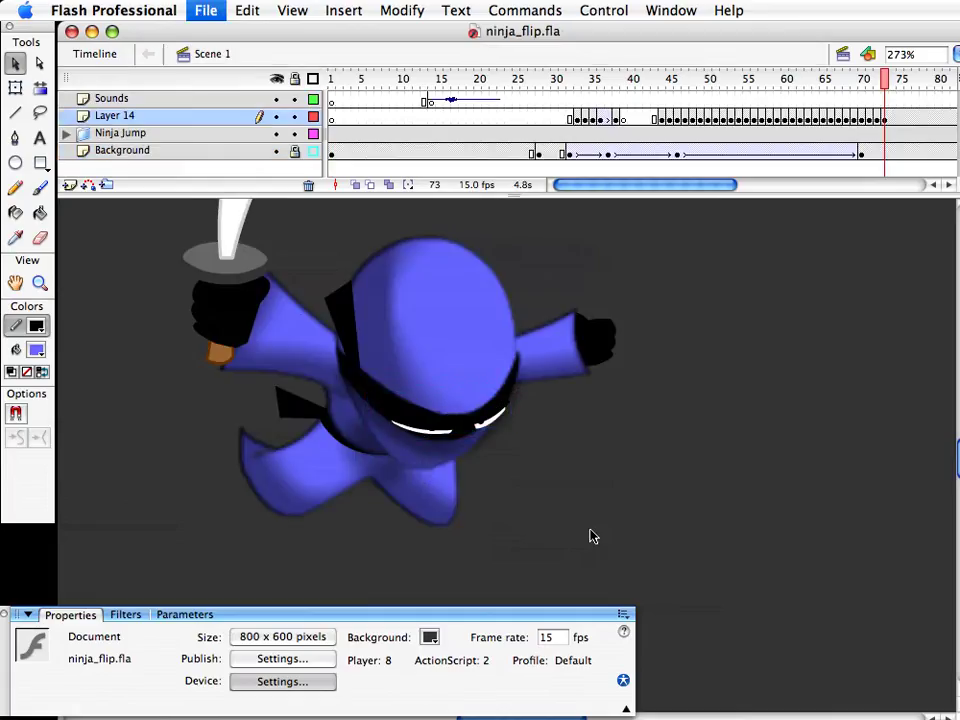
Compare frames 72 and 73, and lower both corners of the sword arm's sleeve end inside the duplicated torso symbol
left_click(432, 473)
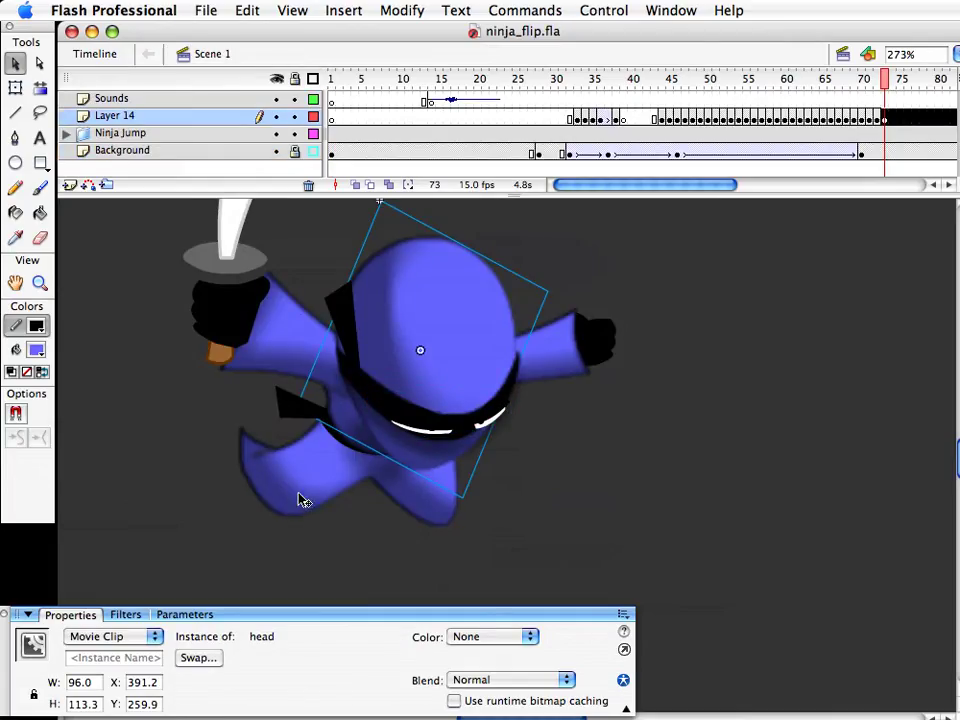
left_click(330, 347)
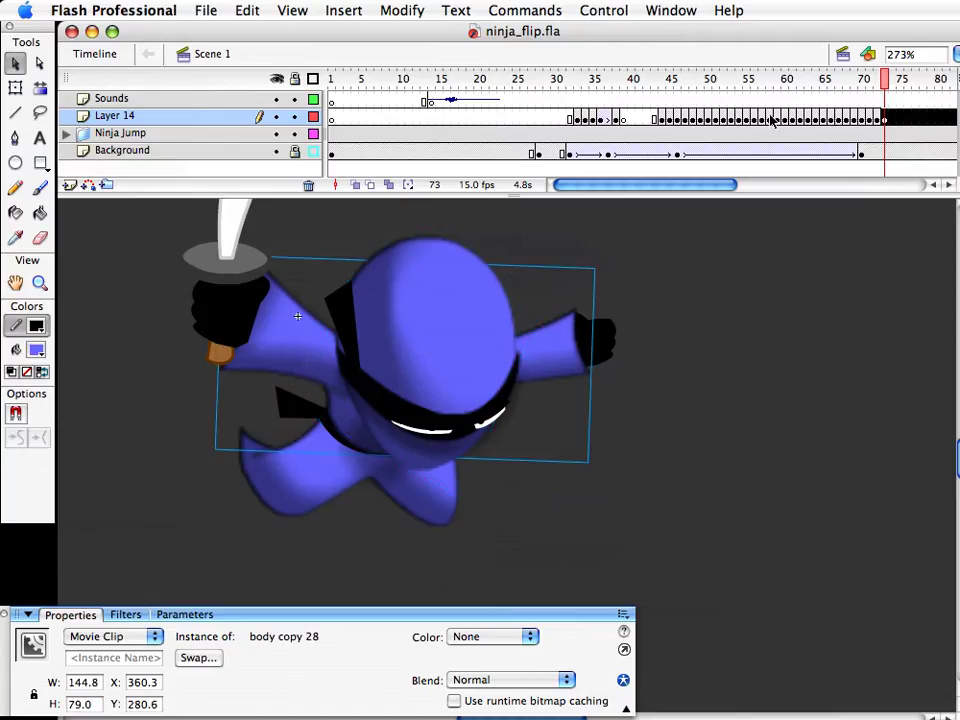
left_click(877, 85)
mouse_move(877, 85)
left_mouse_down()
mouse_move(885, 85)
mouse_move(869, 85)
mouse_move(885, 85)
left_mouse_up()
left_click(559, 378)
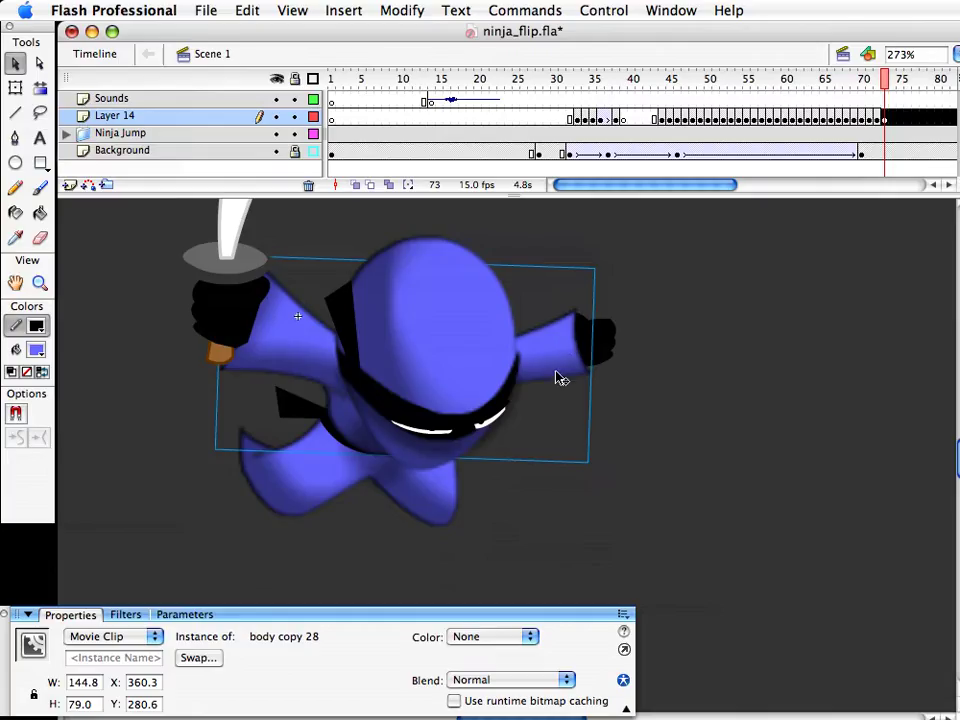
double_click(568, 365)
left_click_drag(216, 377, 218, 397)
left_click_drag(258, 262, 245, 308)
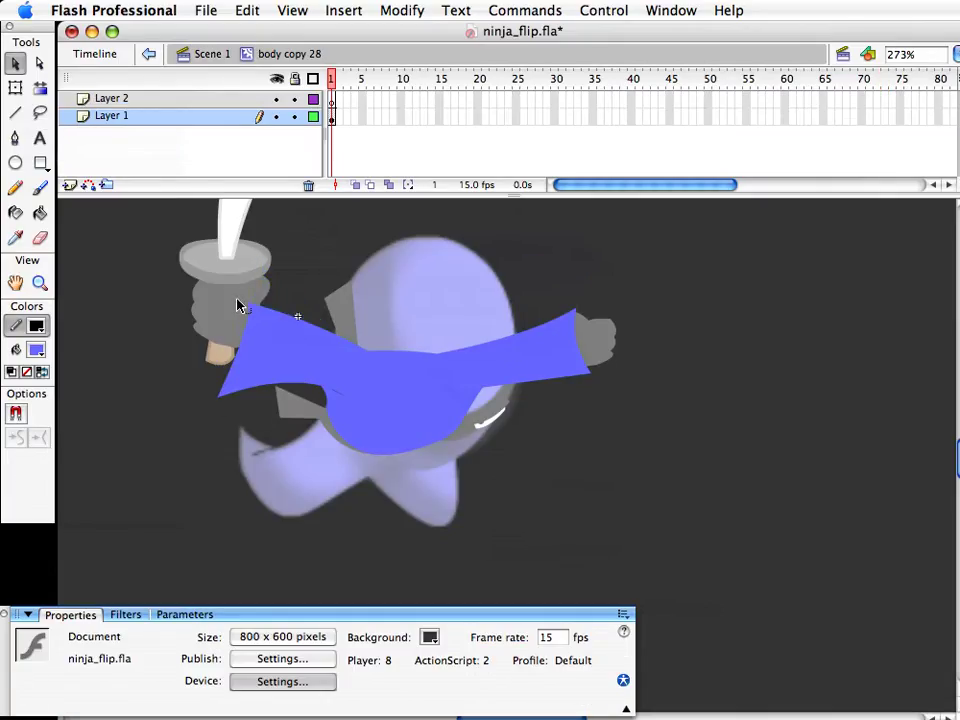
Lower both corners of the free arm's sleeve end, refine the sword sleeve's outline, and return to the main scene
left_click_drag(594, 379, 594, 408)
left_click_drag(577, 309, 590, 345)
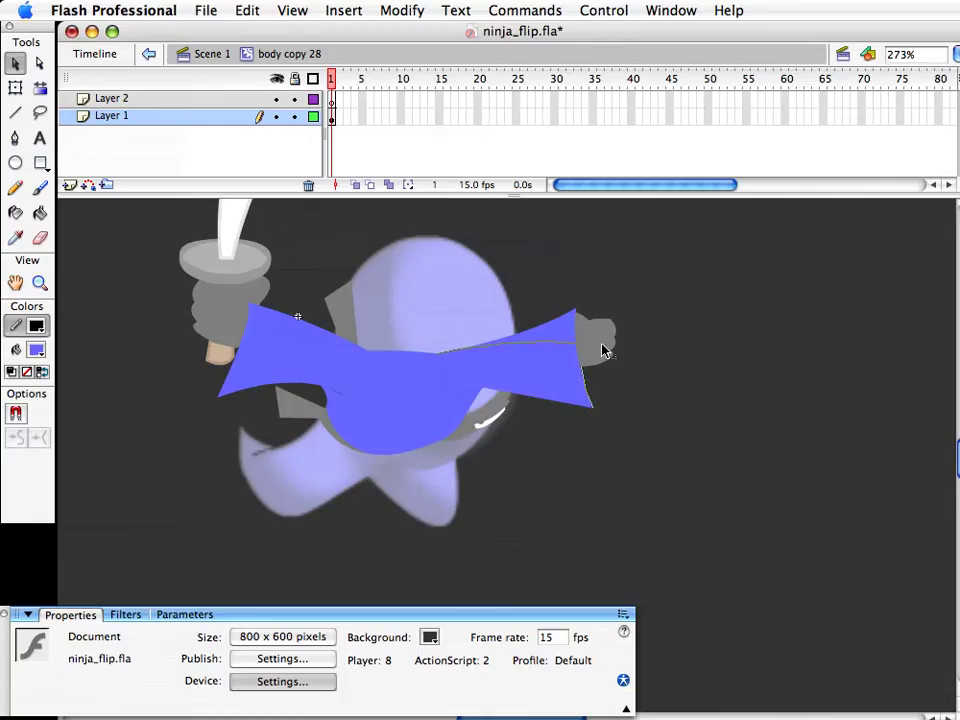
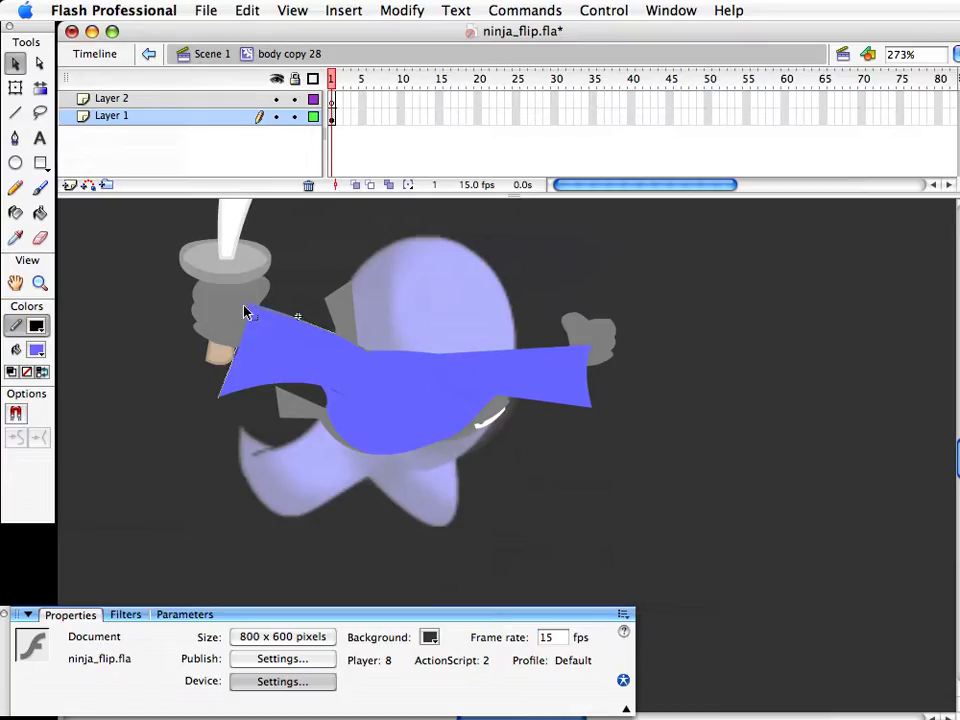
left_click_drag(240, 304, 239, 303)
left_click_drag(281, 382, 277, 389)
double_click(598, 560)
left_click(598, 560)
left_click_drag(429, 504, 457, 547)
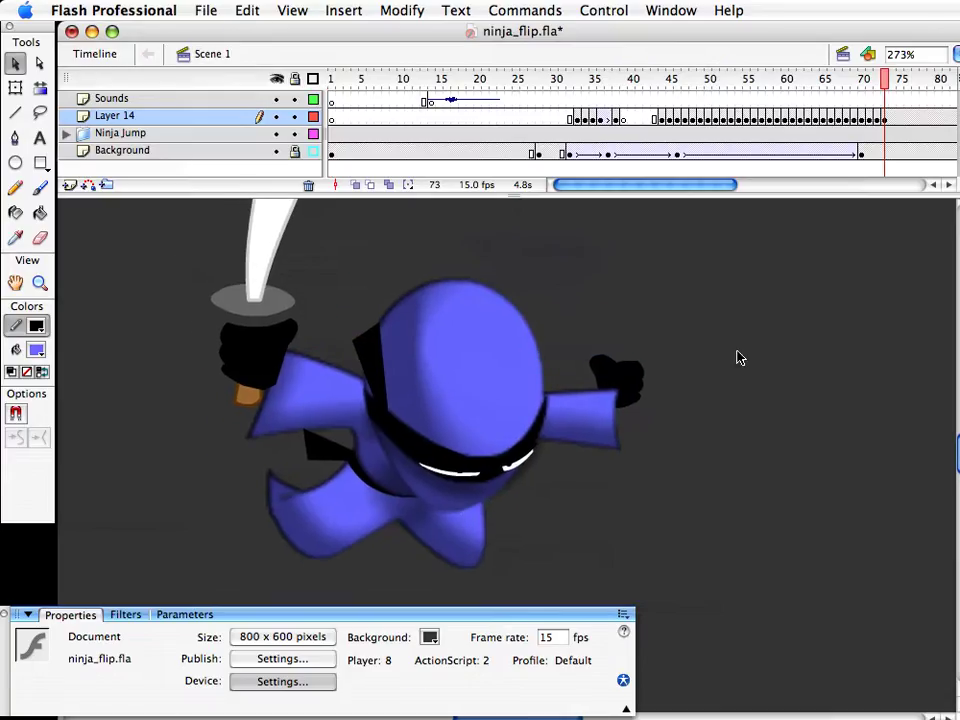
Rotate the free hand downward and seat it against the lowered end of its sleeve
left_click(637, 375)
key("q")
left_click_drag(649, 346, 666, 422)
key("v")
key("q")
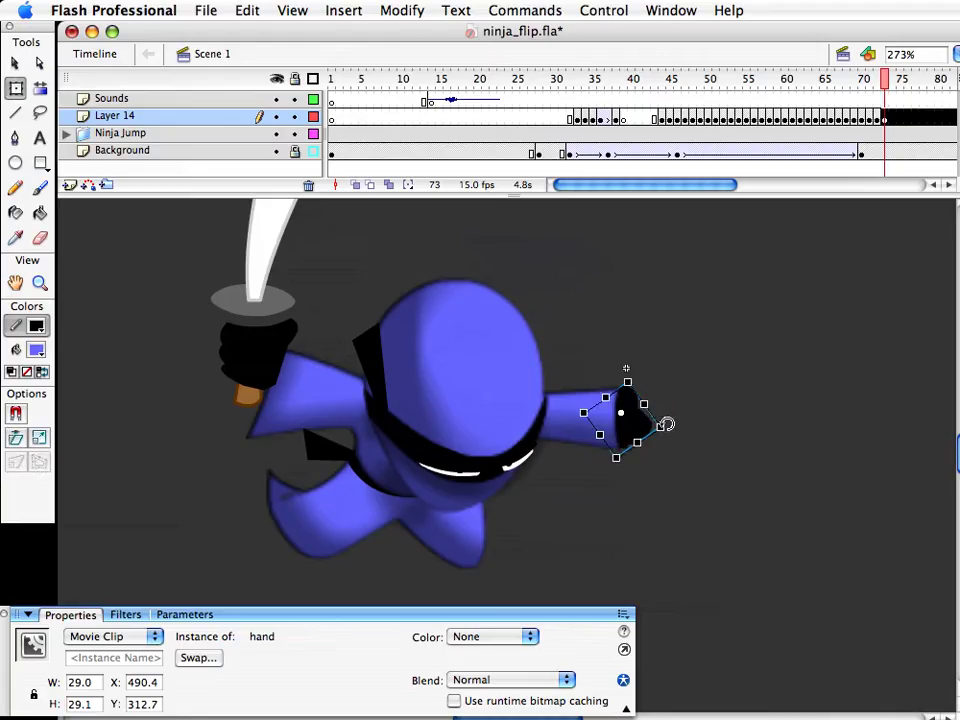
key("v")
left_click(726, 454)
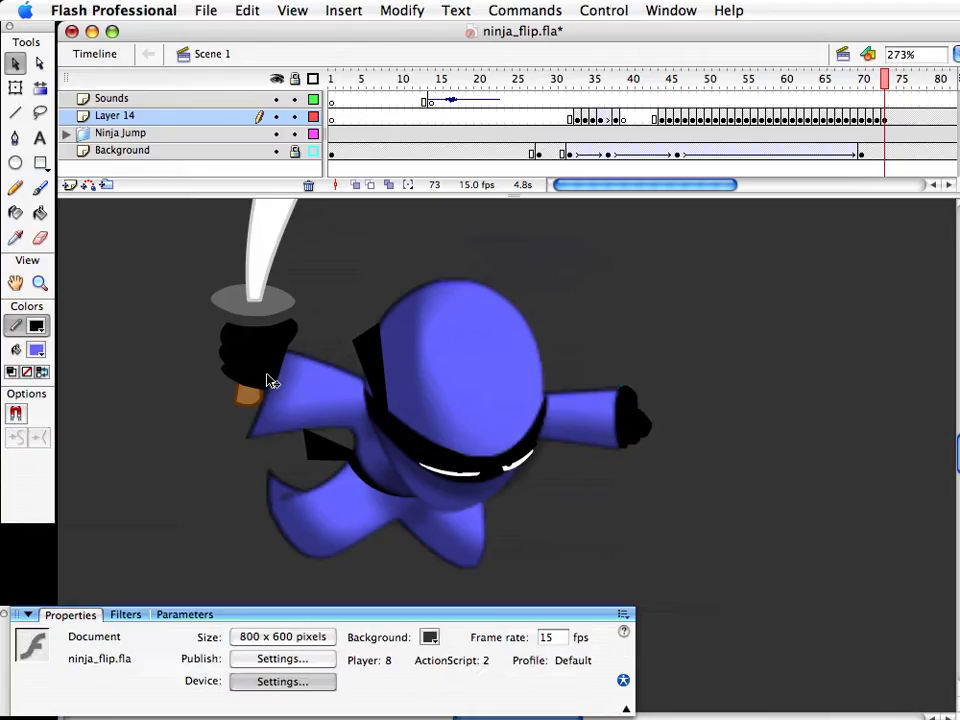
Move the sword and its hand down and outward to meet the lowered end of the sword arm's sleeve
left_click(266, 370)
key("q")
key("z")
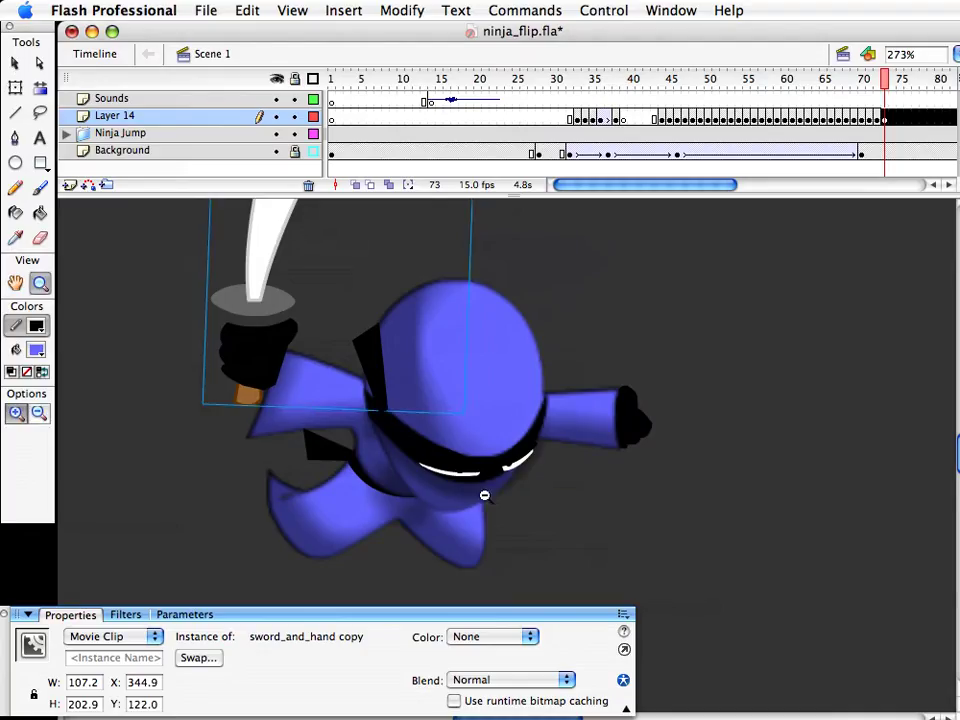
left_click(484, 500, "alt")
key("v")
scroll(398, 465, "down", 2)
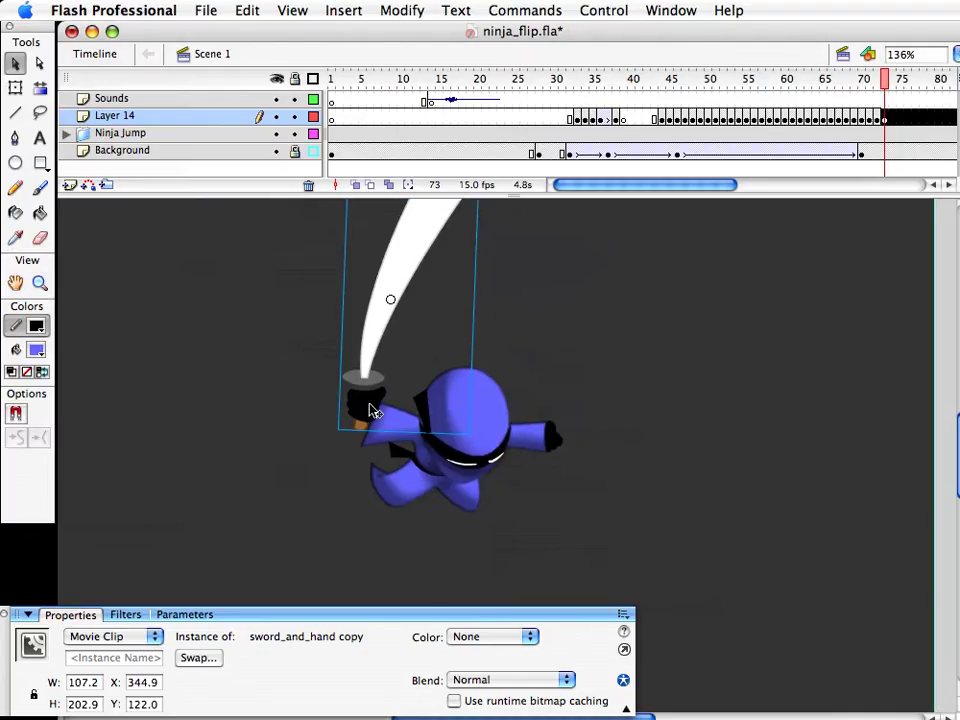
left_click_drag(366, 422, 362, 441)
key("shift+Left")
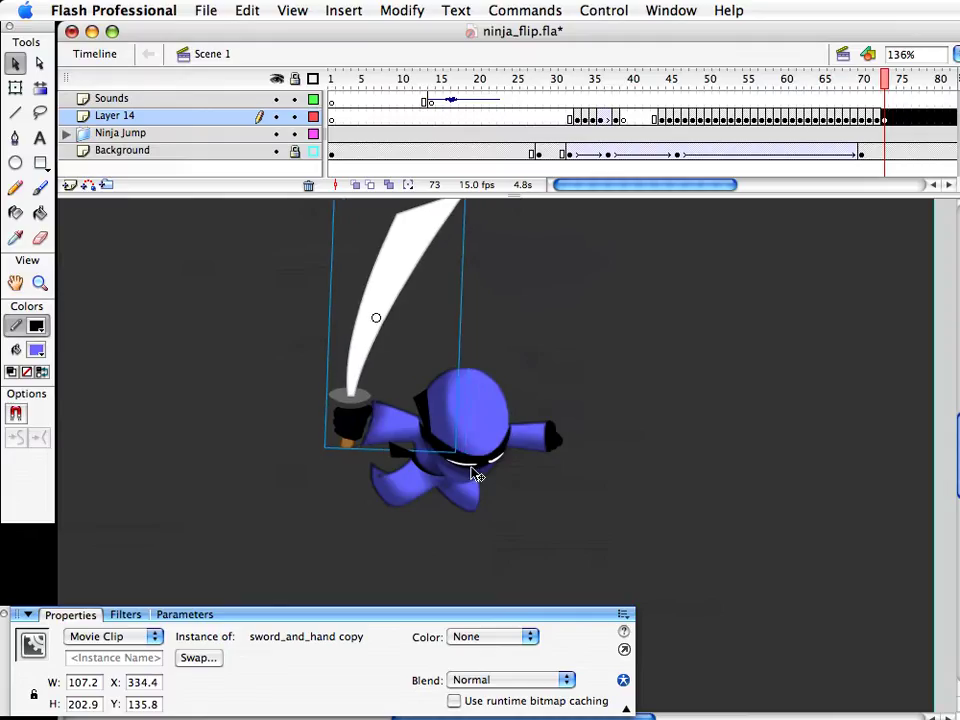
Undo the last large nudge, rotate the sword and hand slightly counterclockwise and enlarge them to about 105 by 207 px
key("ctrl+z")
scroll(463, 470, "up", 2)
key("q")
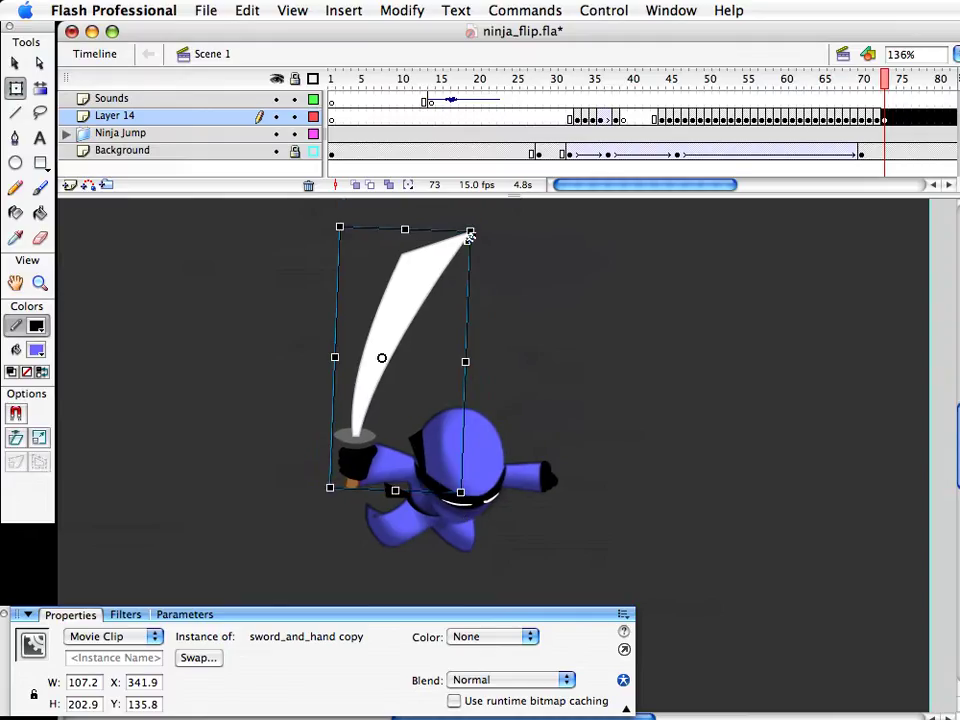
left_click_drag(480, 223, 471, 222)
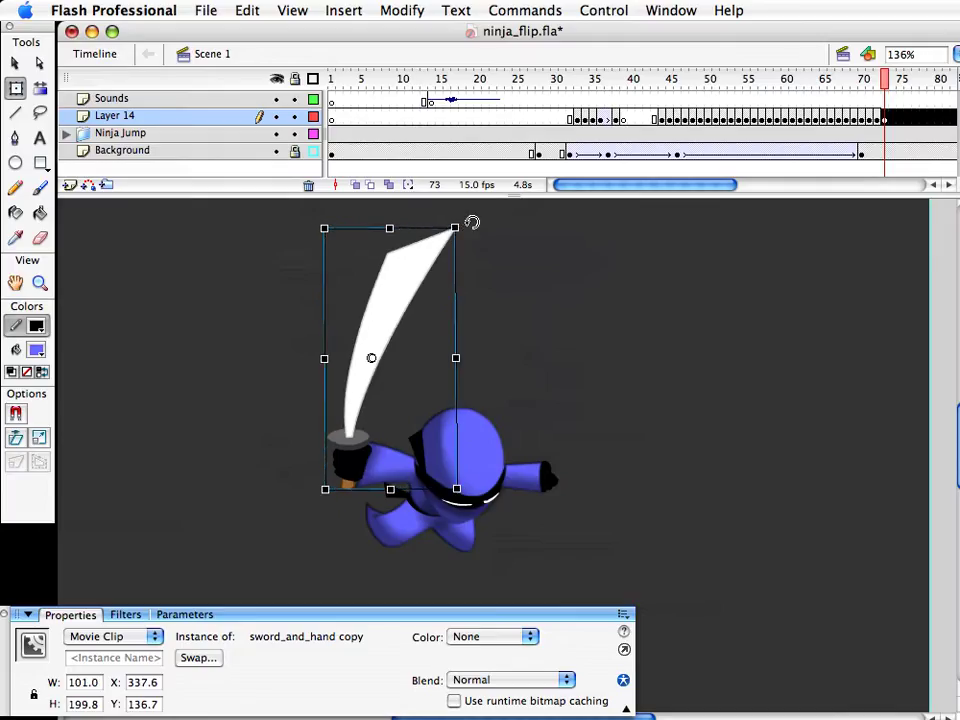
key("Left")
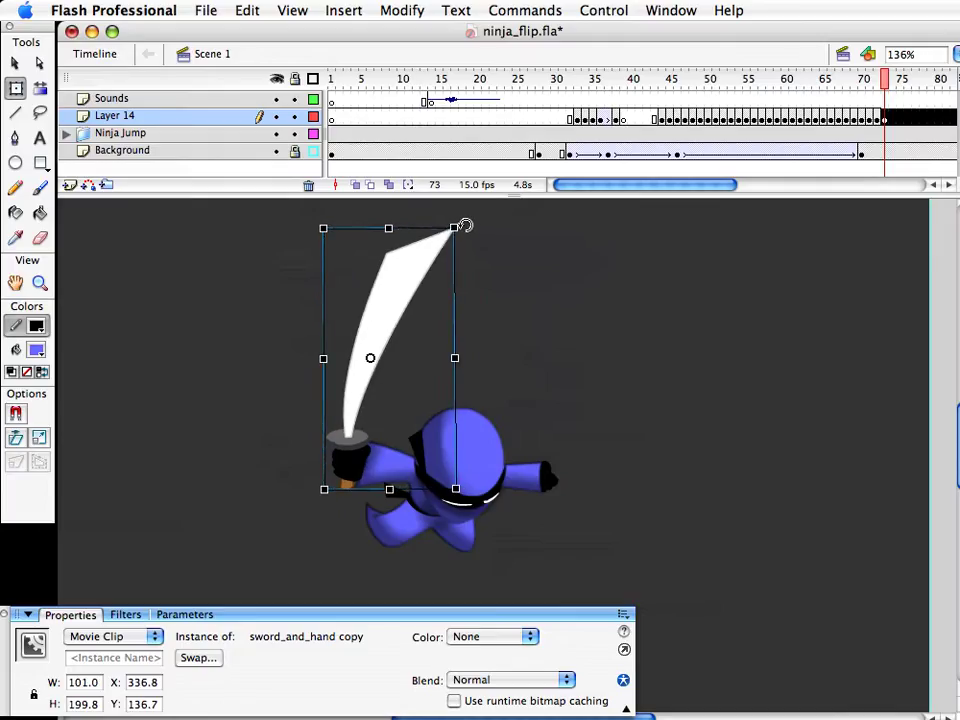
left_click_drag(458, 224, 462, 219)
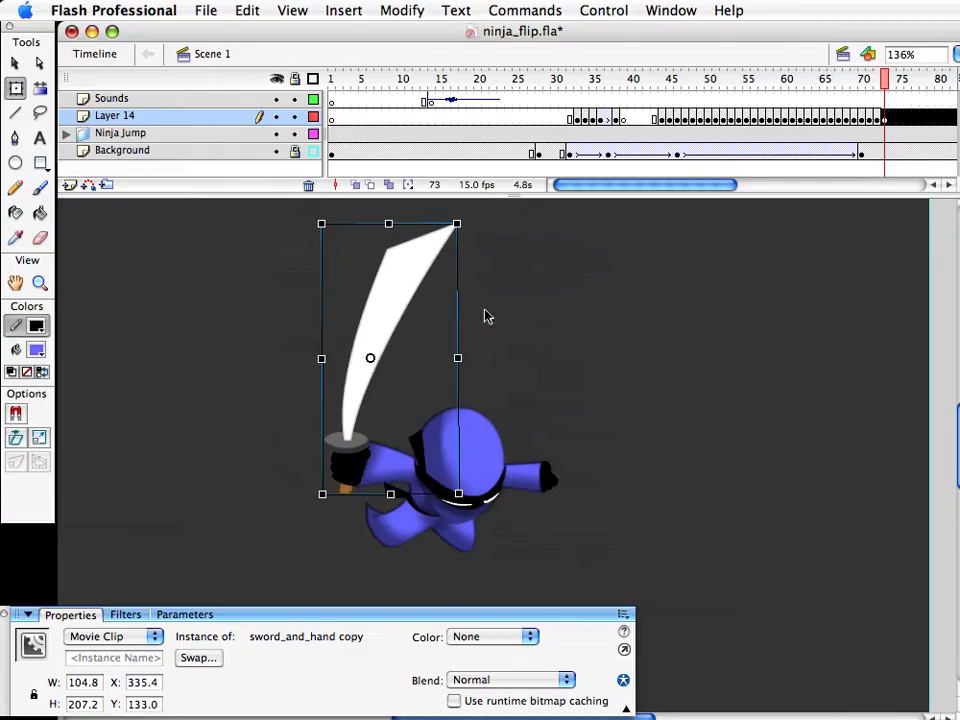
Duplicate the sword-and-hand symbol, and inside it stretch the sword guard to about 15.8 px high and nudge it down
key("super+d")
key("Return")
key("v")
double_click(358, 449)
left_click(352, 453)
left_click(355, 456)
key("q")
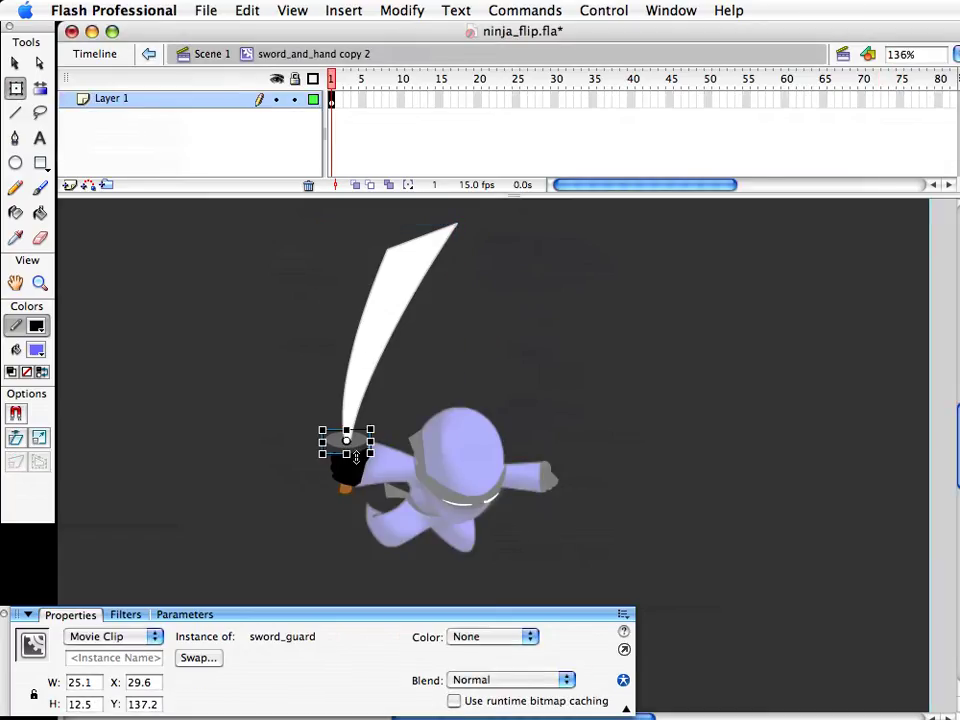
left_click_drag(349, 456, 349, 461)
key("v")
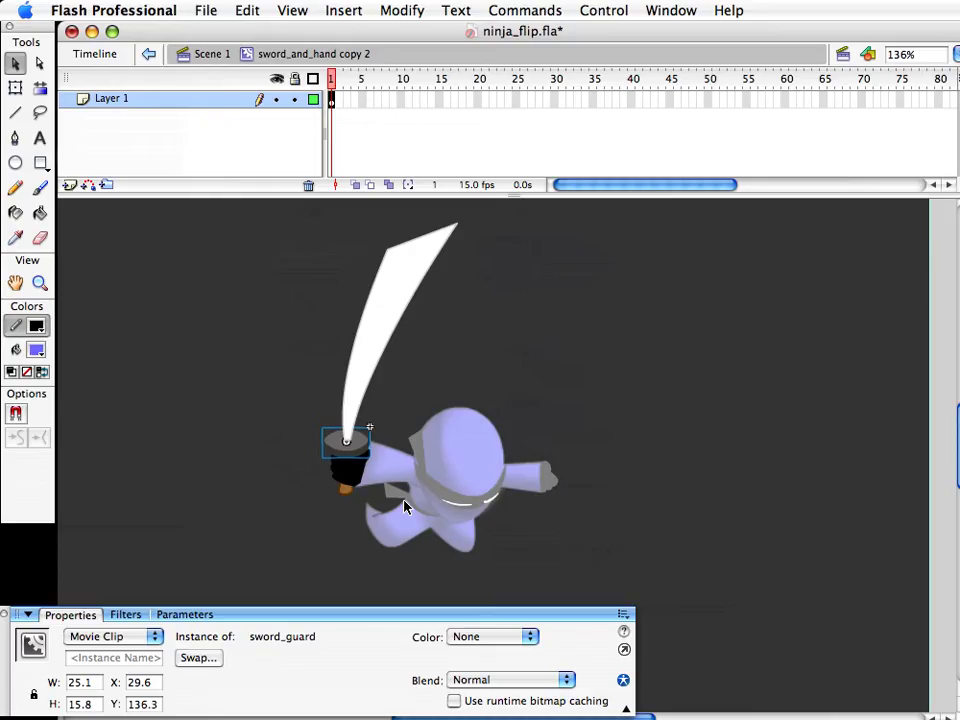
key("Down")
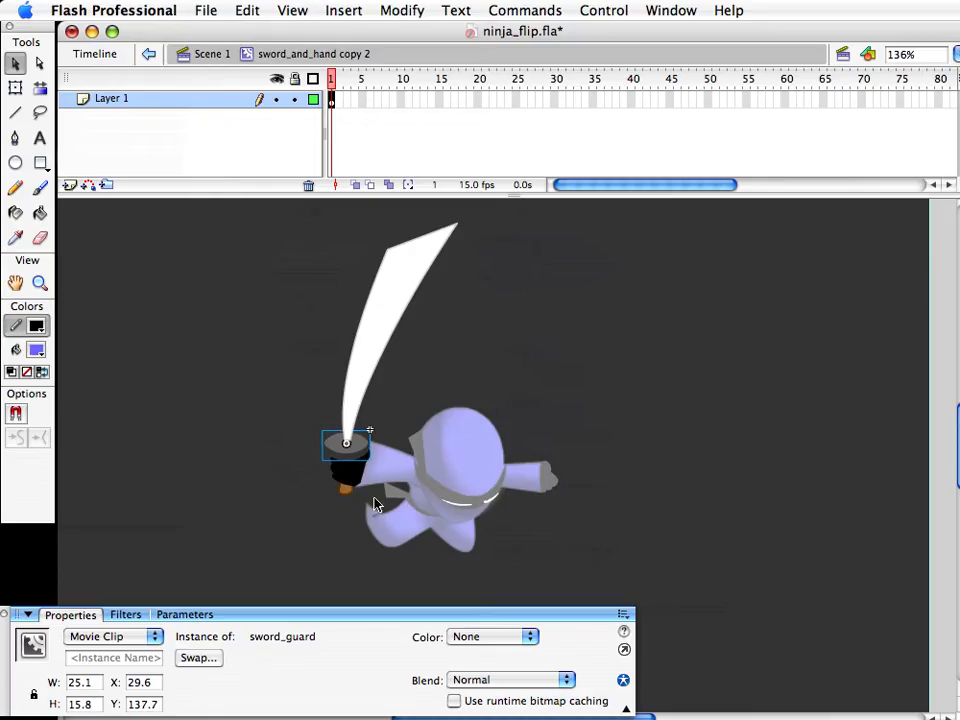
Raise the sword handle and the gripping hand until they sit tucked closely under the guard
left_click(346, 489)
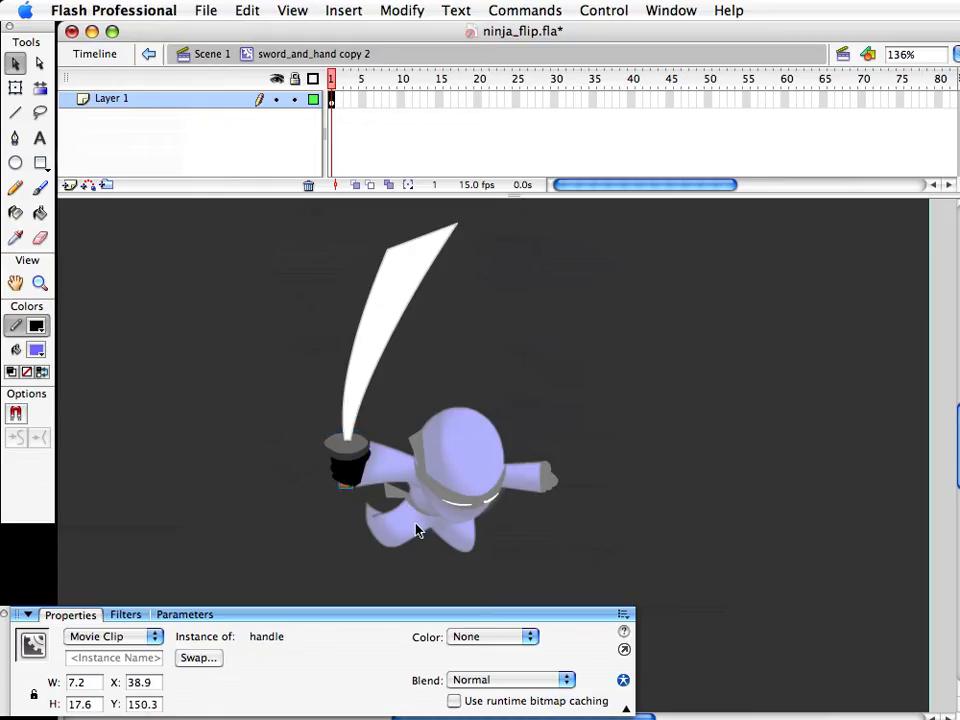
key("Up")
left_click(361, 481)
key("Up")
key("Up")
key("Up")
key("Up")
key("Up")
key("Left")
left_click(347, 484)
Duplicate the sword blade symbol and distort the blade inside it, spreading its tip end symmetrically to about 102 px wide
left_click(373, 368)
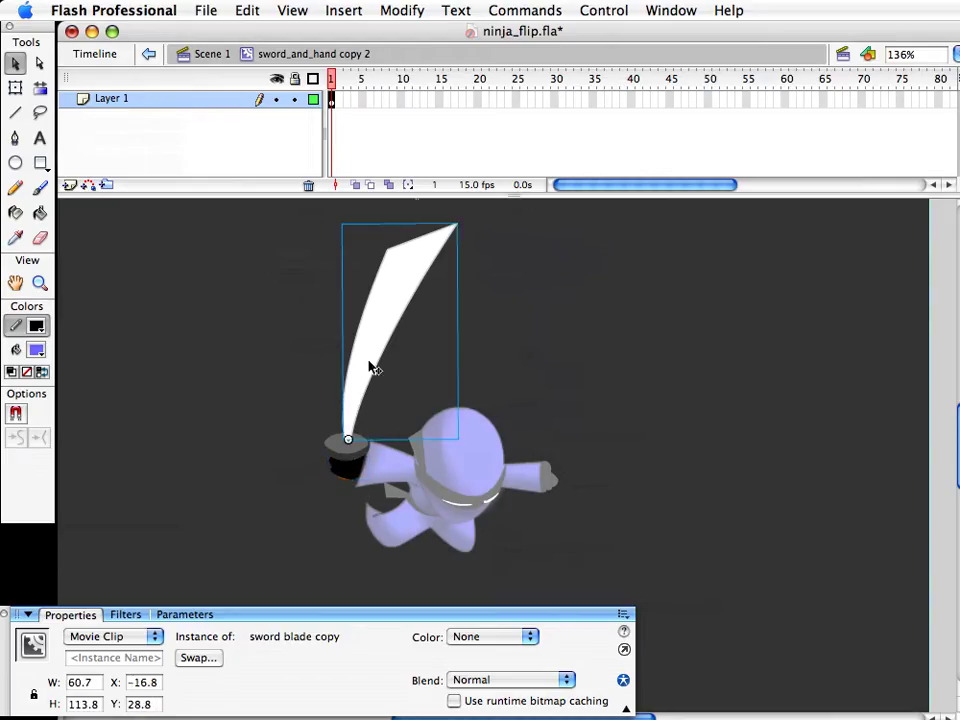
key("super+d")
key("Return")
double_click(399, 334)
left_click_drag(586, 473, 168, 202)
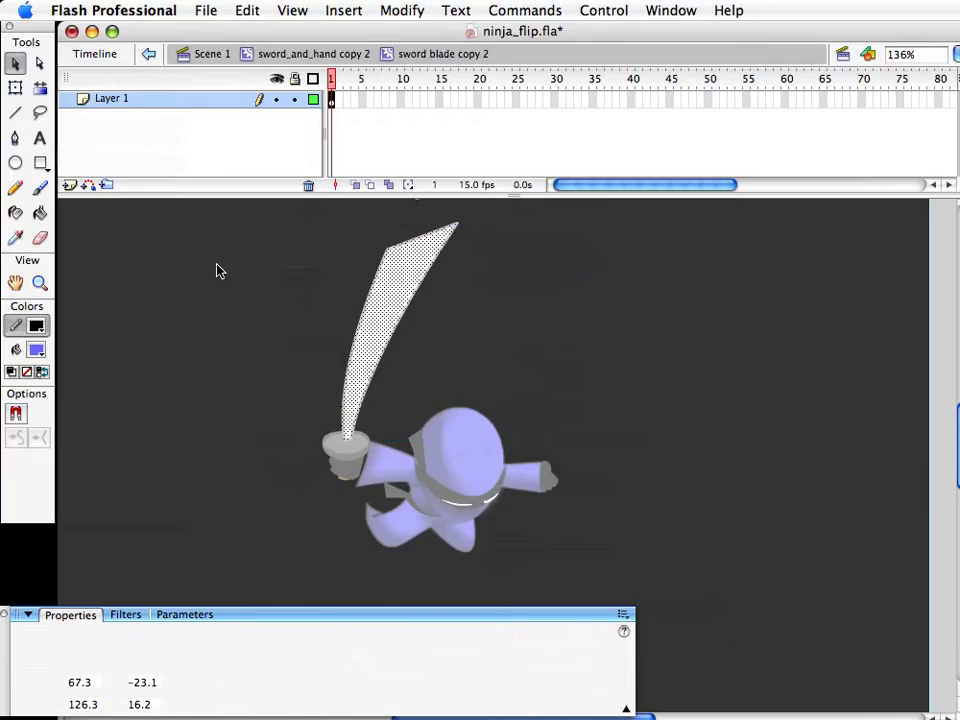
key("q")
left_click(17, 463)
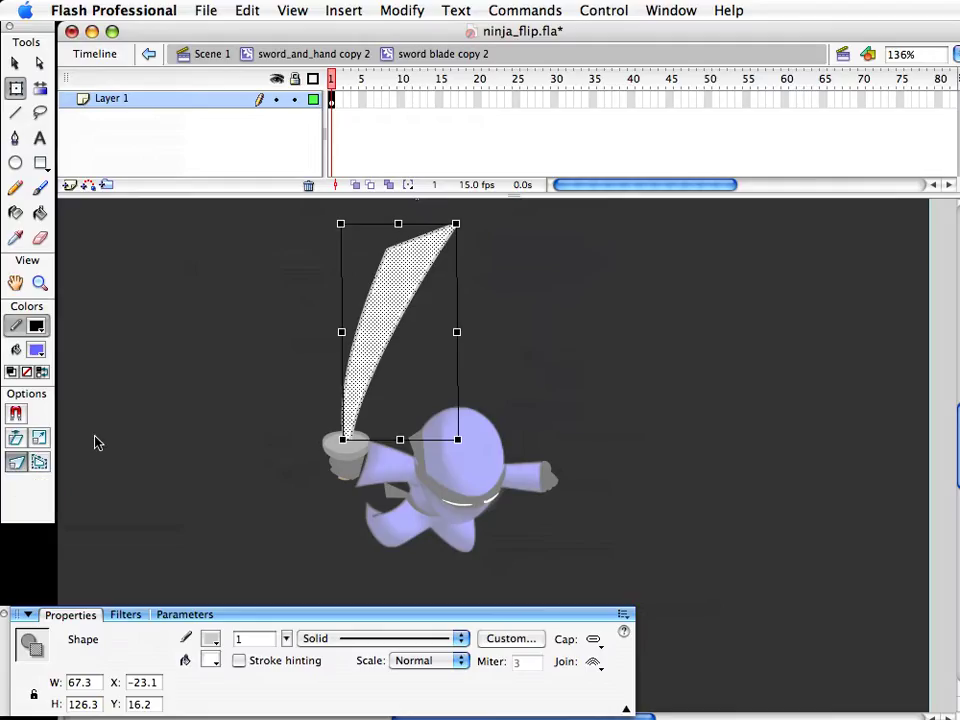
left_click_drag(341, 227, 286, 222)
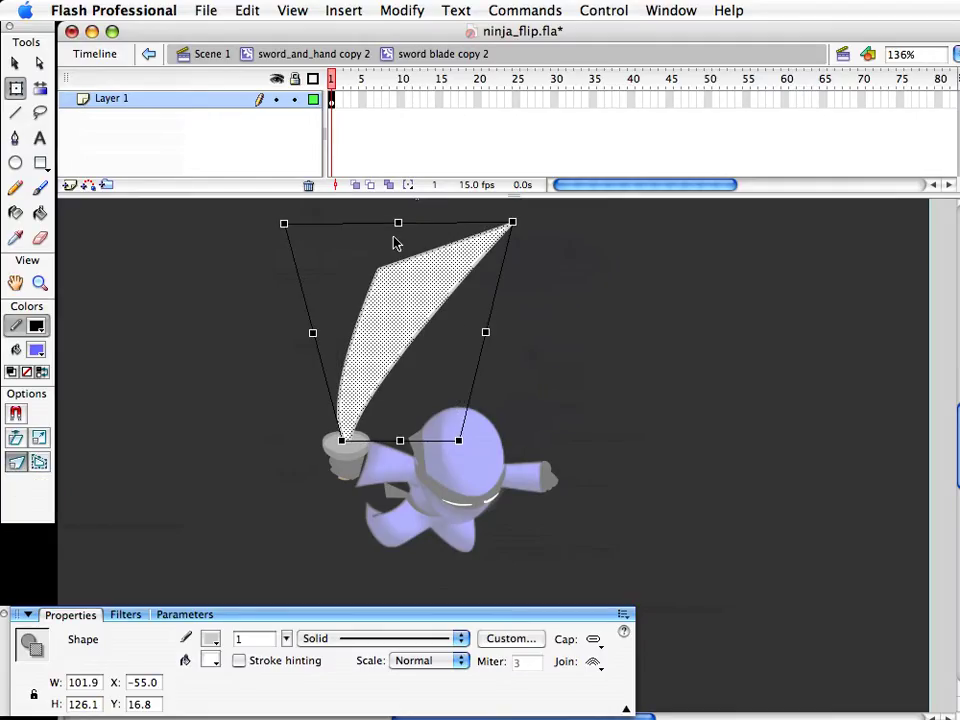
Foreshorten the blade to about 58 px high, bow its inner edge upward and return to the main scene
left_click_drag(396, 221, 381, 344)
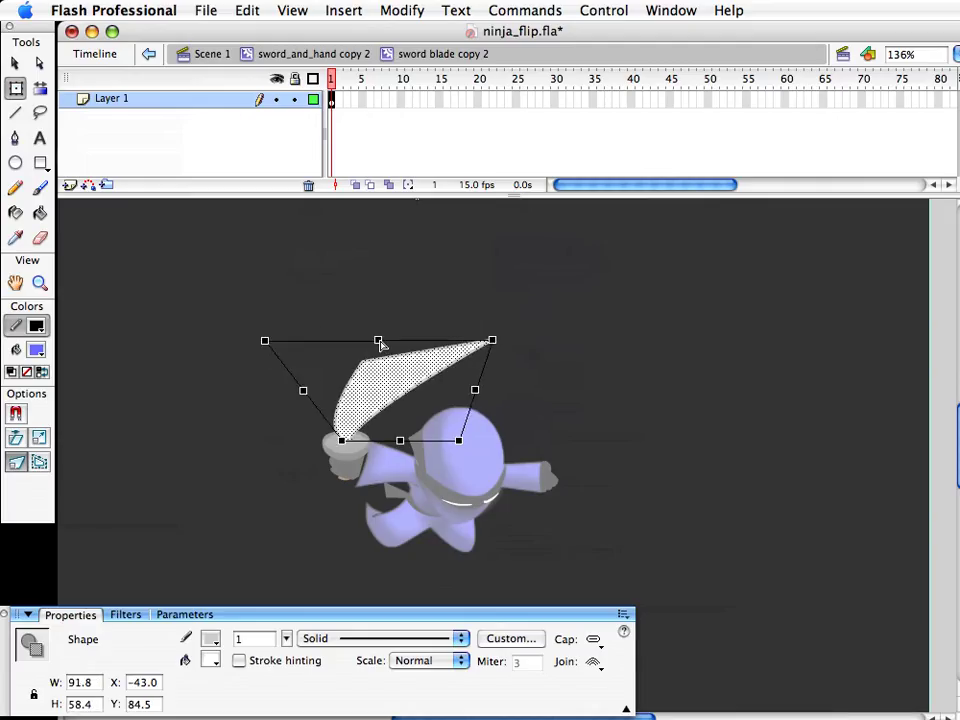
left_click(606, 437)
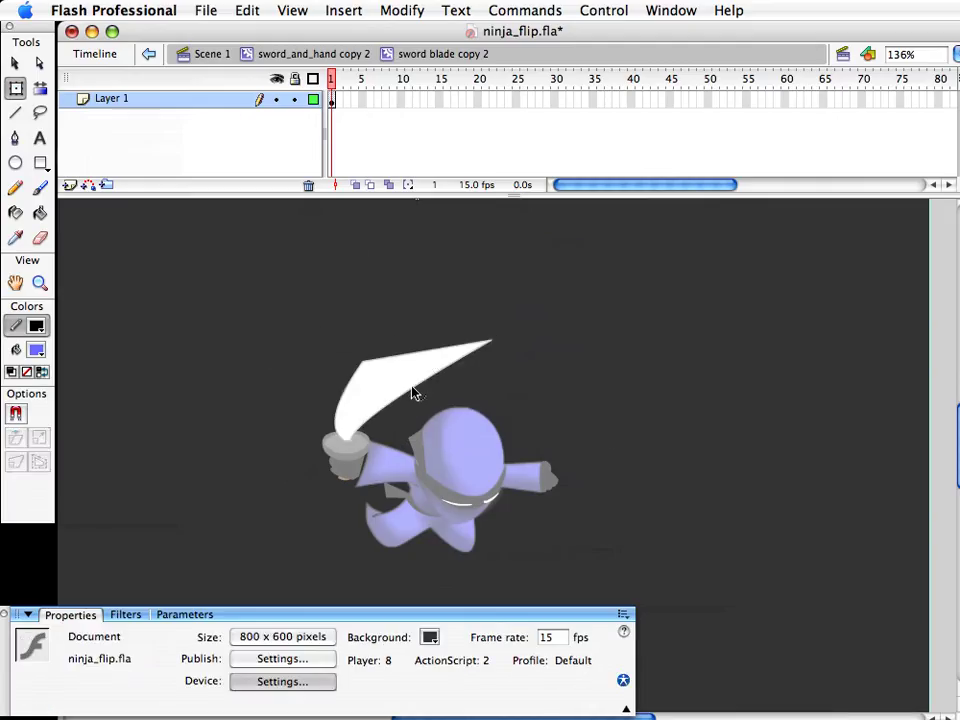
left_click_drag(412, 387, 410, 378)
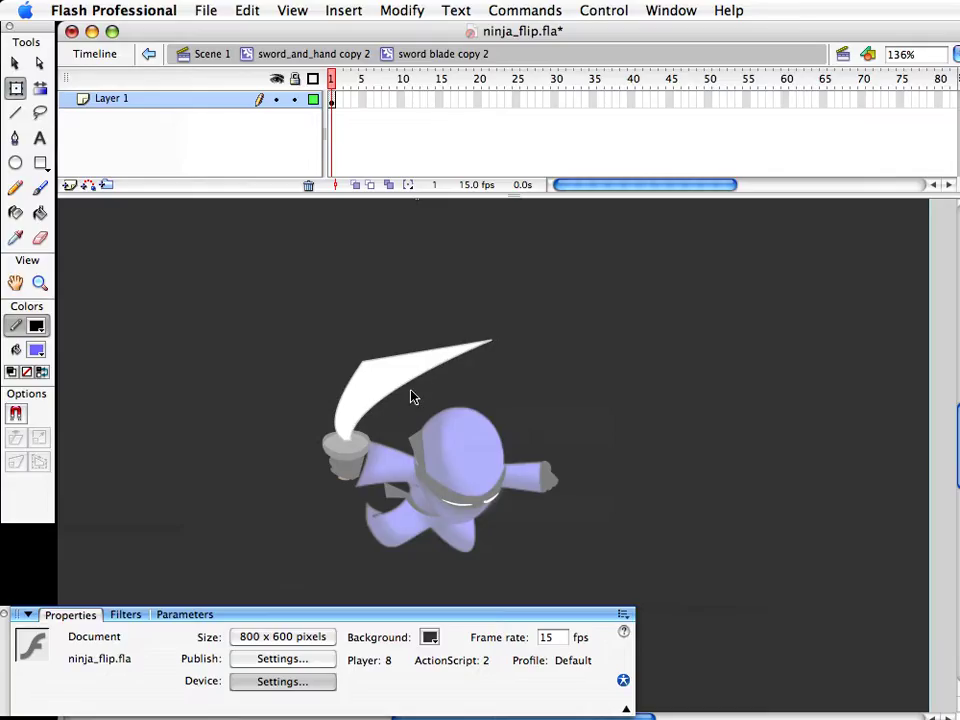
left_click(405, 392)
left_click(401, 408)
key("v")
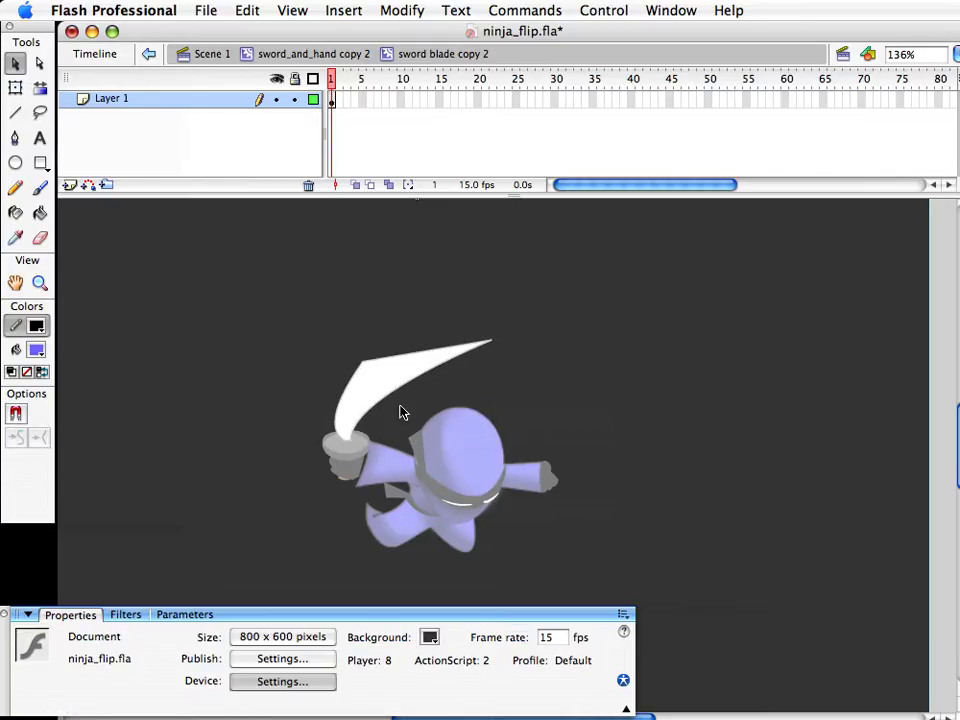
double_click(587, 448)
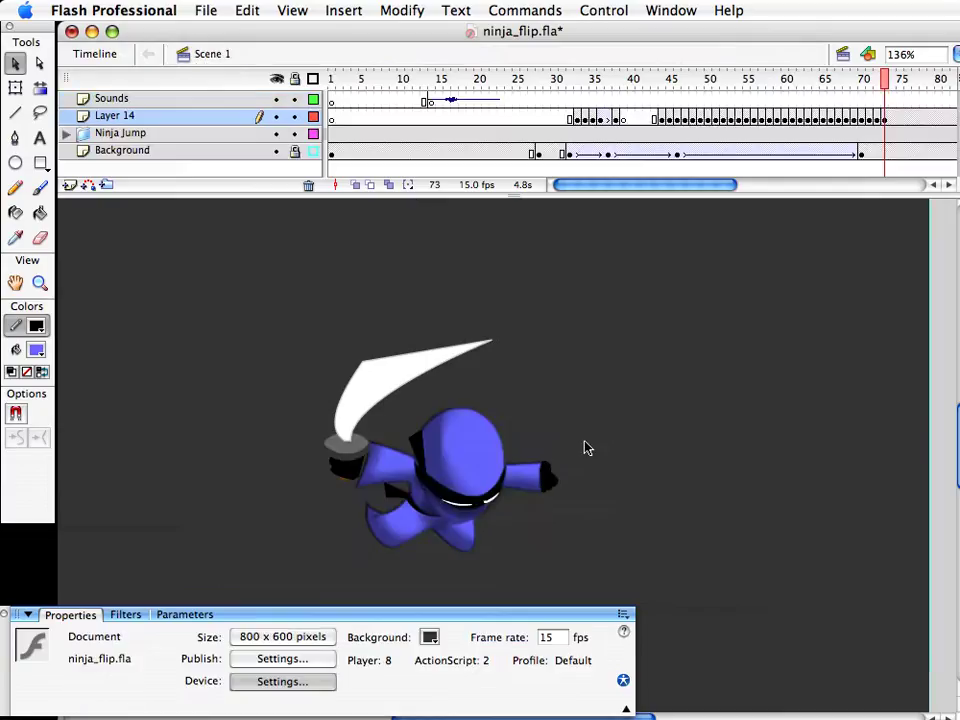
Revisit the blade inside the nested sword symbols, return to the main scene and save the document
double_click(422, 369)
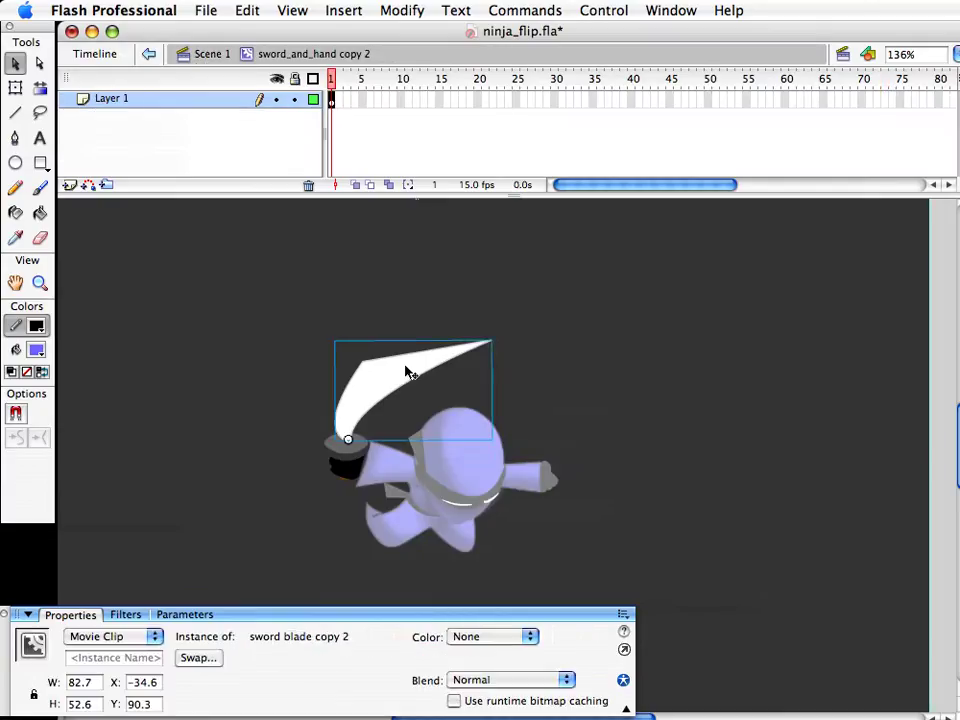
double_click(410, 370)
double_click(587, 452)
left_click(588, 452)
key("super+s")
Show more of the stage and scrub around frame 73 to check the ninja's motion
left_click(39, 283)
left_click(470, 476, "alt")
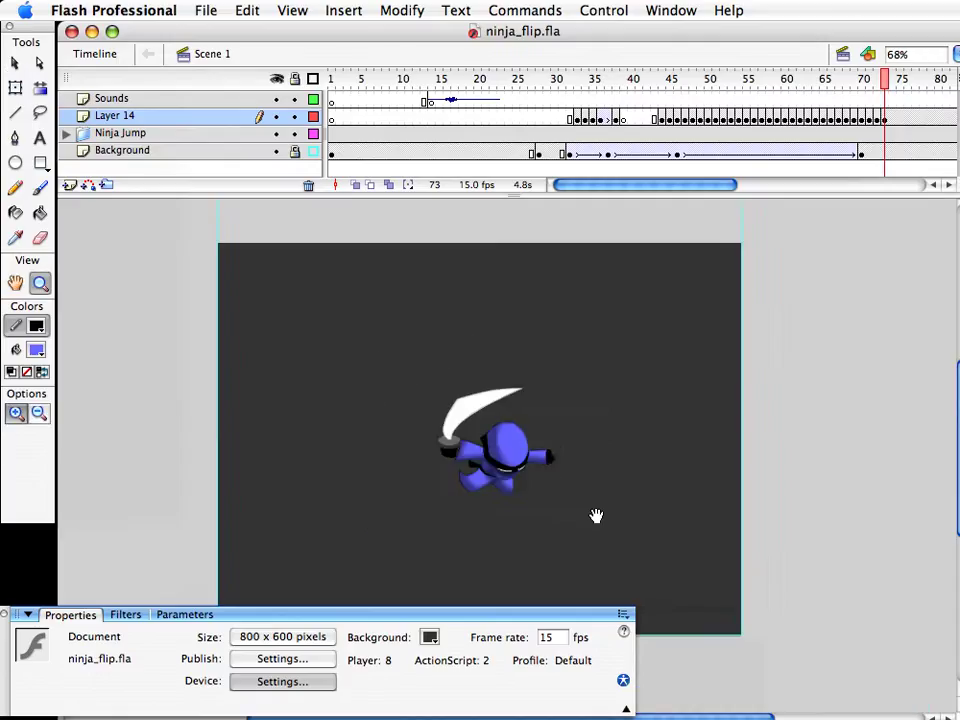
left_click_drag(596, 516, 556, 528)
key("v")
left_click(887, 80)
mouse_move(877, 78)
left_mouse_down()
mouse_move(856, 78)
mouse_move(890, 74)
left_mouse_up()
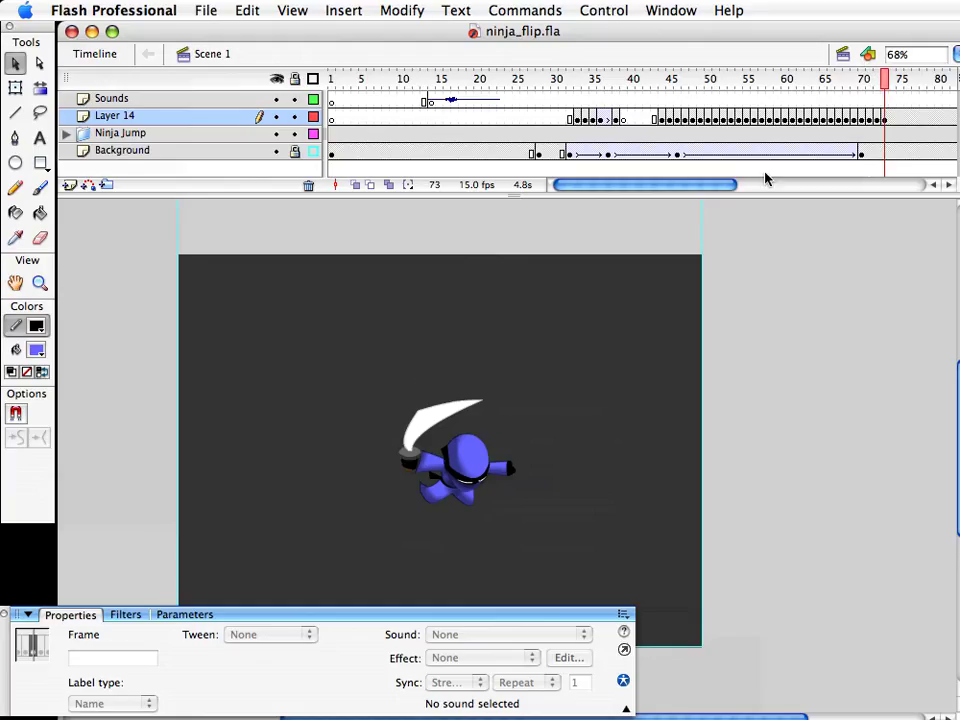
Thin the blade inside its nested symbol by bowing its inner edge further upward, then check frame 73 and save the document
double_click(446, 420)
double_click(437, 432)
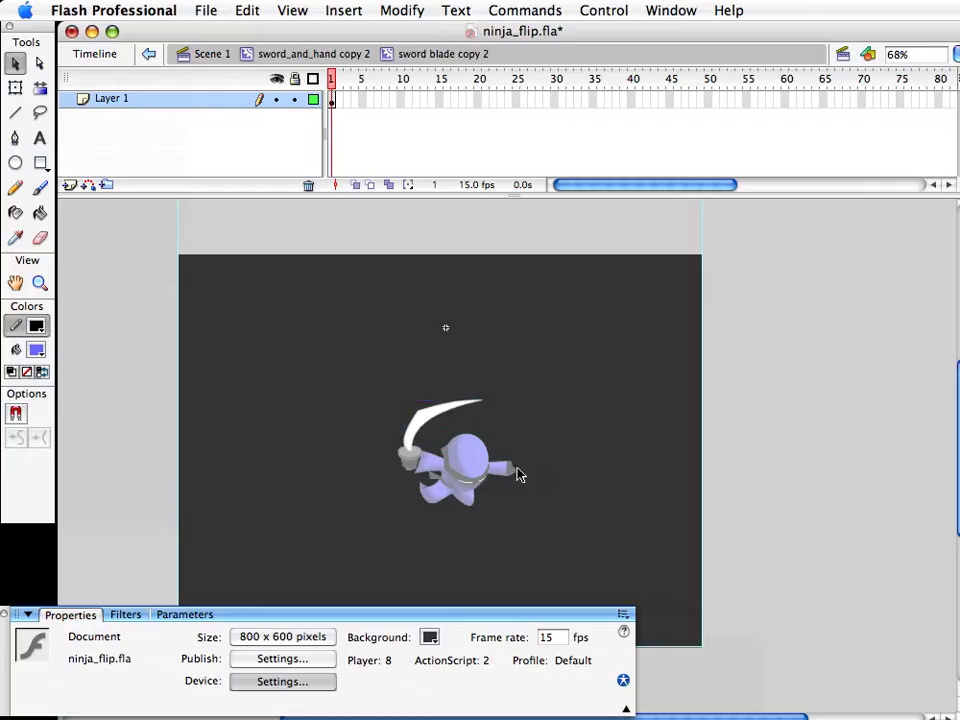
key("super+e")
left_click(688, 384)
mouse_move(884, 81)
left_mouse_down()
mouse_move(897, 83)
mouse_move(885, 83)
left_mouse_up()
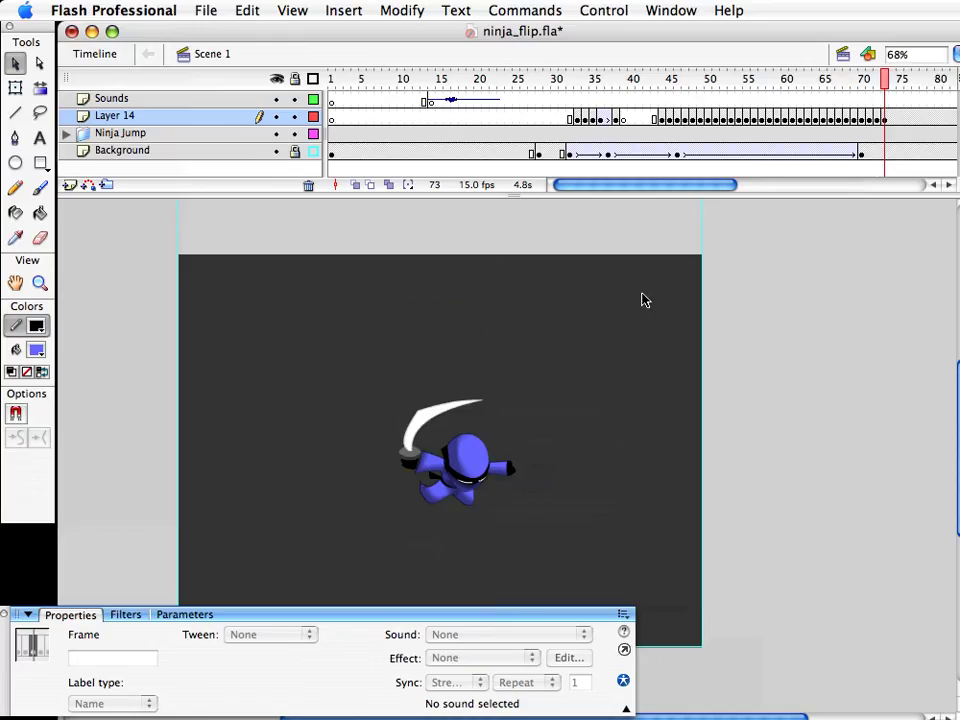
left_click(642, 295)
key("super+s")
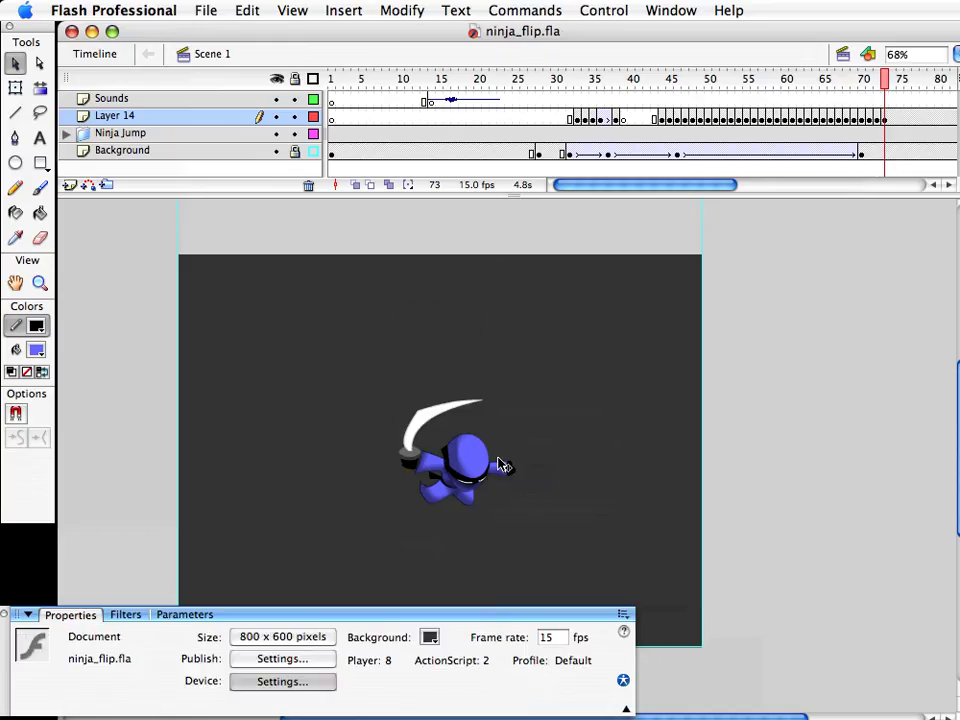
Paste a copy of the sword and hand and set it apart on the empty stage beside the ninja
scroll(436, 422, "down", 1)
left_click(436, 401)
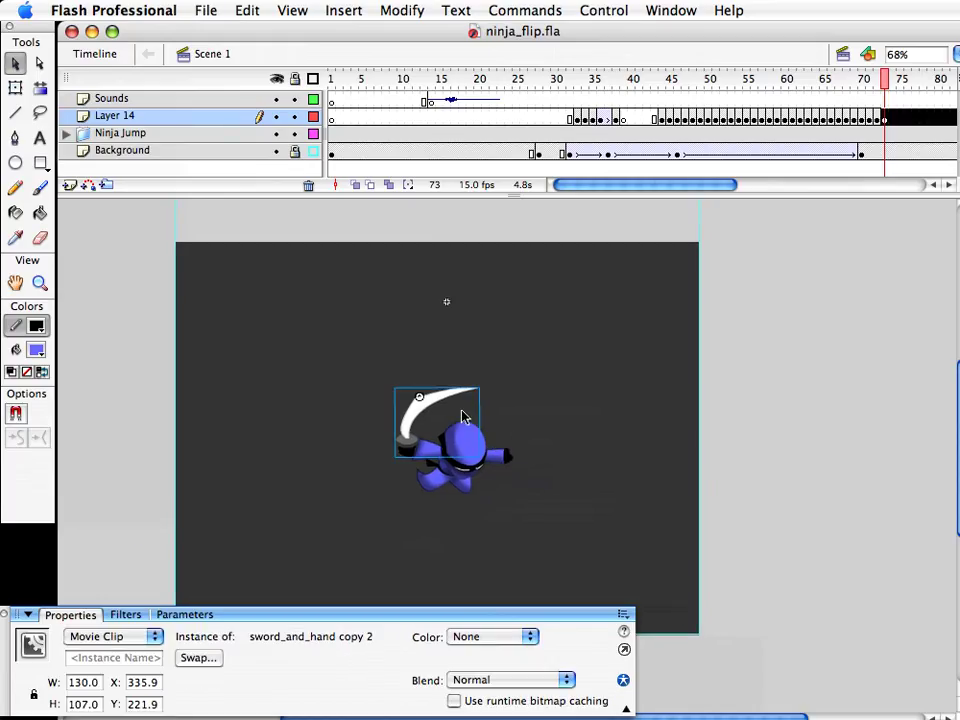
key("super+v")
left_click_drag(484, 434, 316, 376)
Apply a Blur filter to the copied sword with Blur X at 5 and Blur Y at 37
left_click(126, 615)
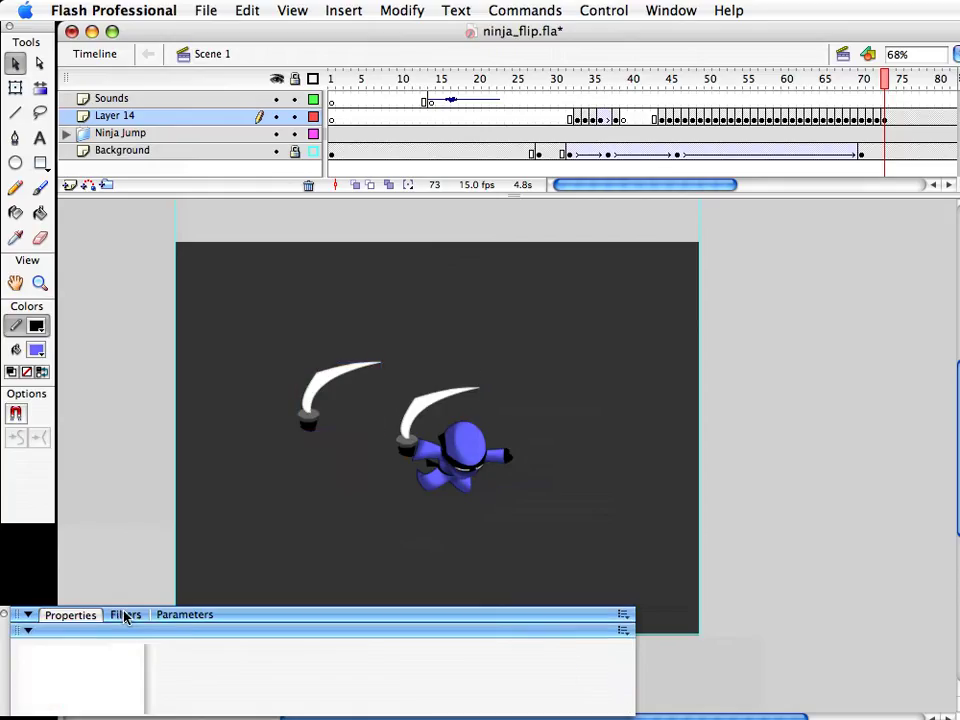
left_click(304, 421)
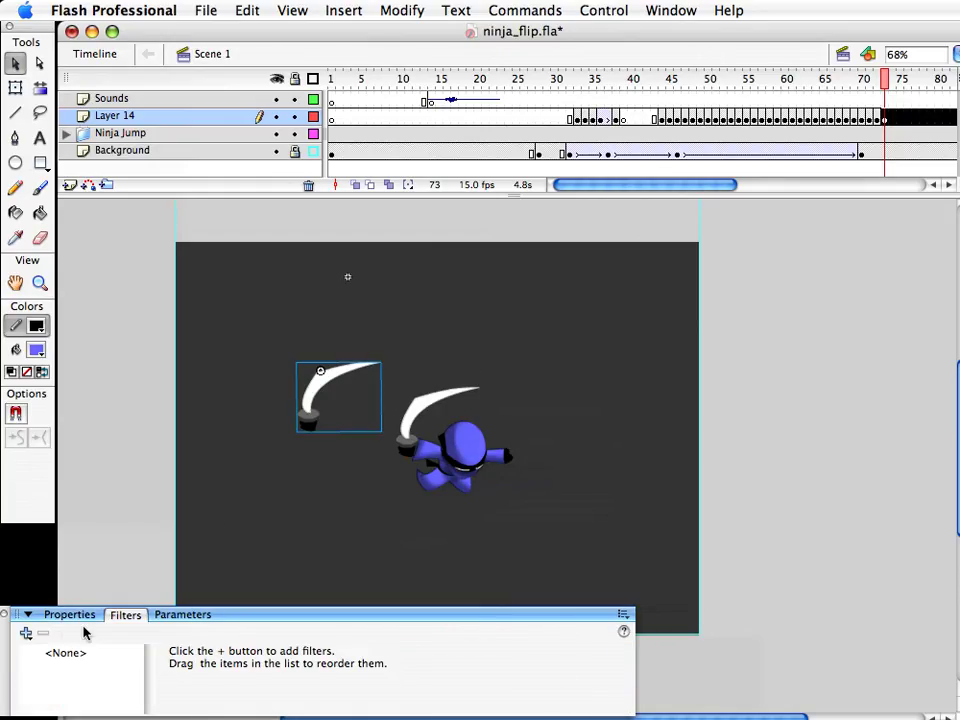
left_click(27, 634)
left_click(32, 650)
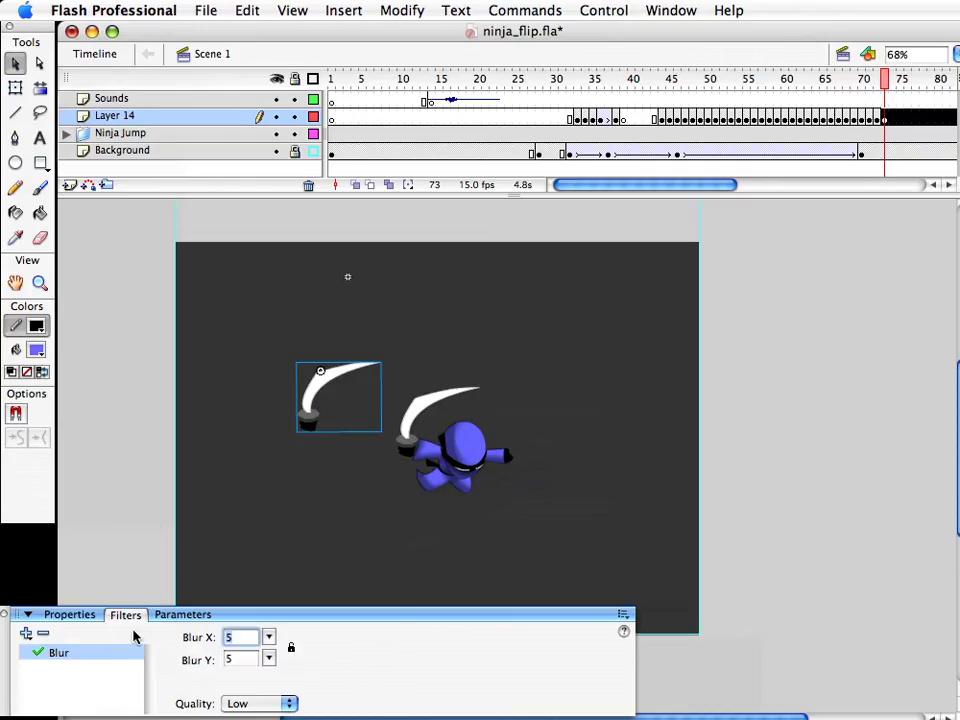
left_click_drag(268, 661, 270, 628)
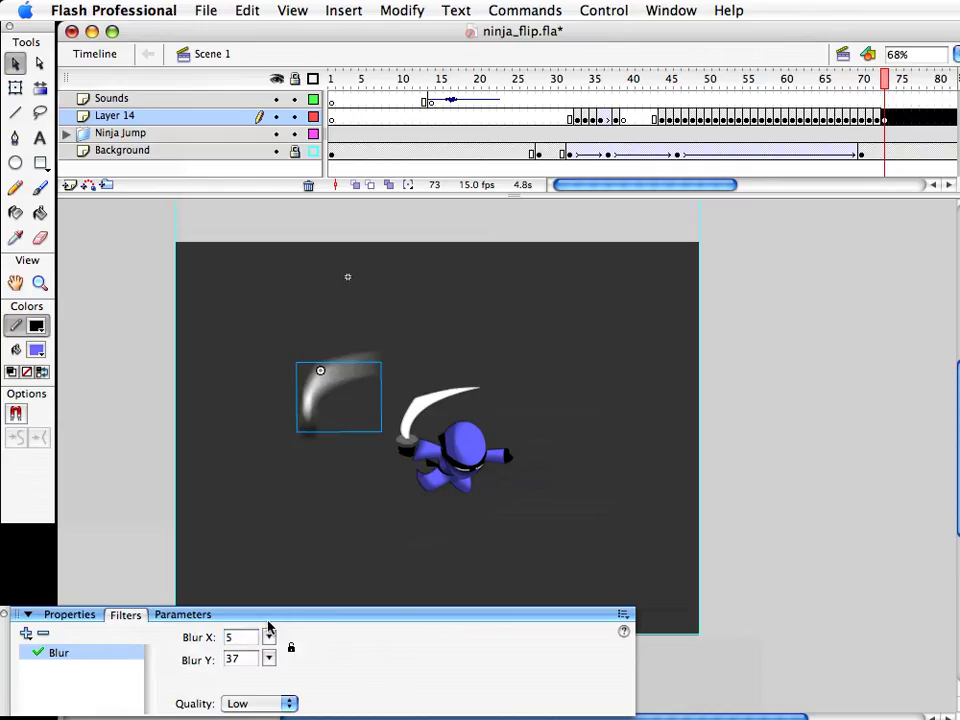
Overlay the blurred copy on the ninja's sword, send it one level backward and undo the last change
left_click_drag(317, 420, 408, 415)
key("super+Down")
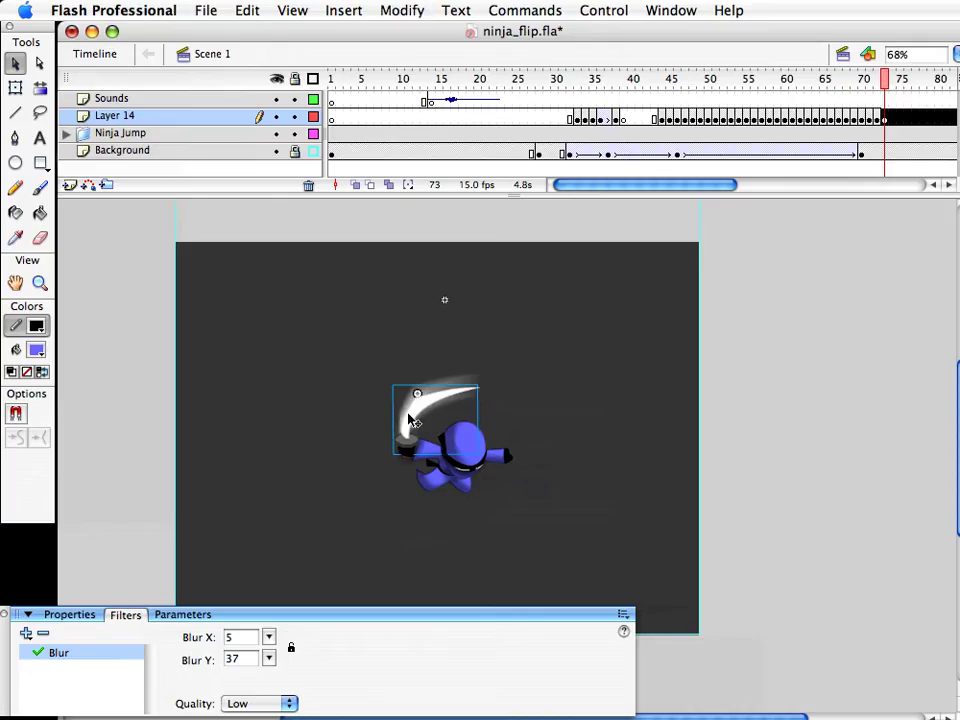
left_click(369, 508)
key("super+z")
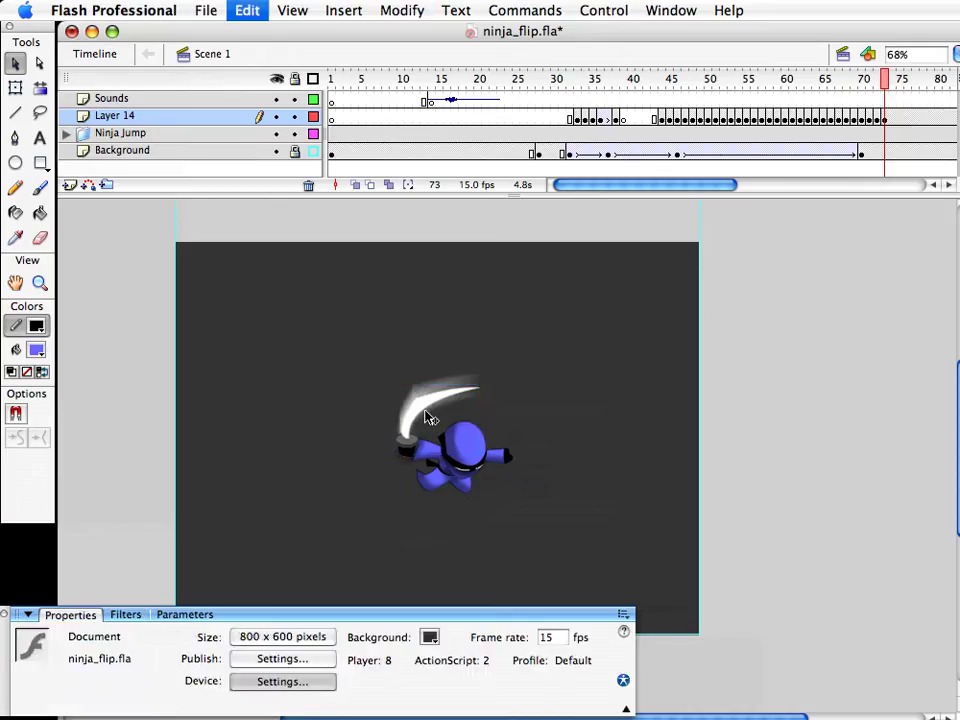
Save the document and scrub the timeline between frames 57 and 73 to review the fall with the blurred sword
left_click(568, 418)
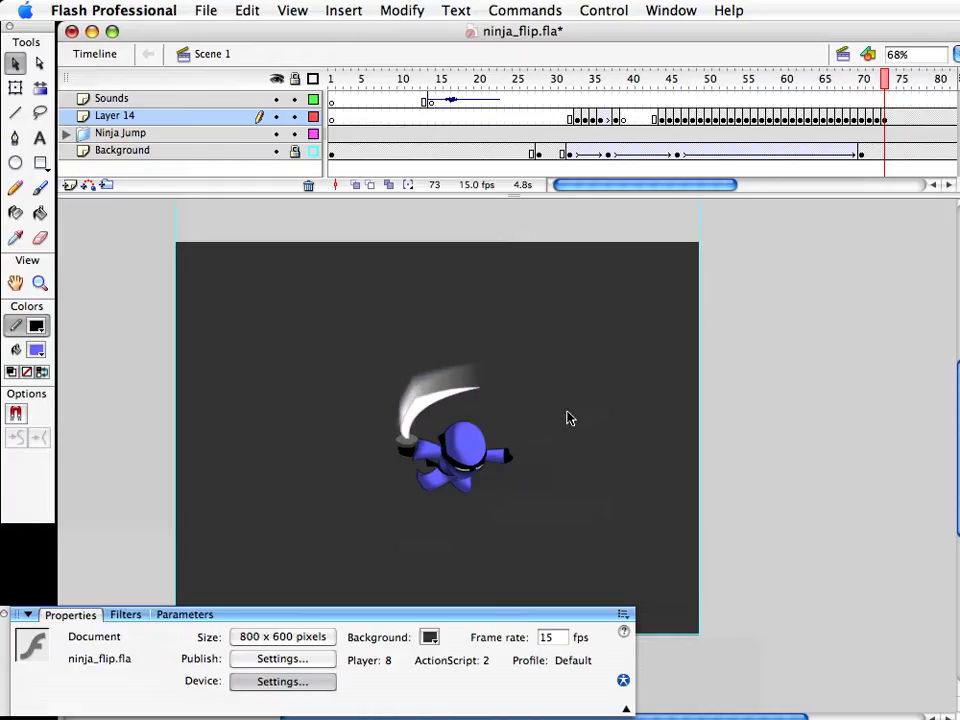
key("super+s")
mouse_move(890, 80)
left_mouse_down()
mouse_move(697, 88)
mouse_move(728, 90)
mouse_move(686, 79)
mouse_move(762, 100)
left_mouse_up()
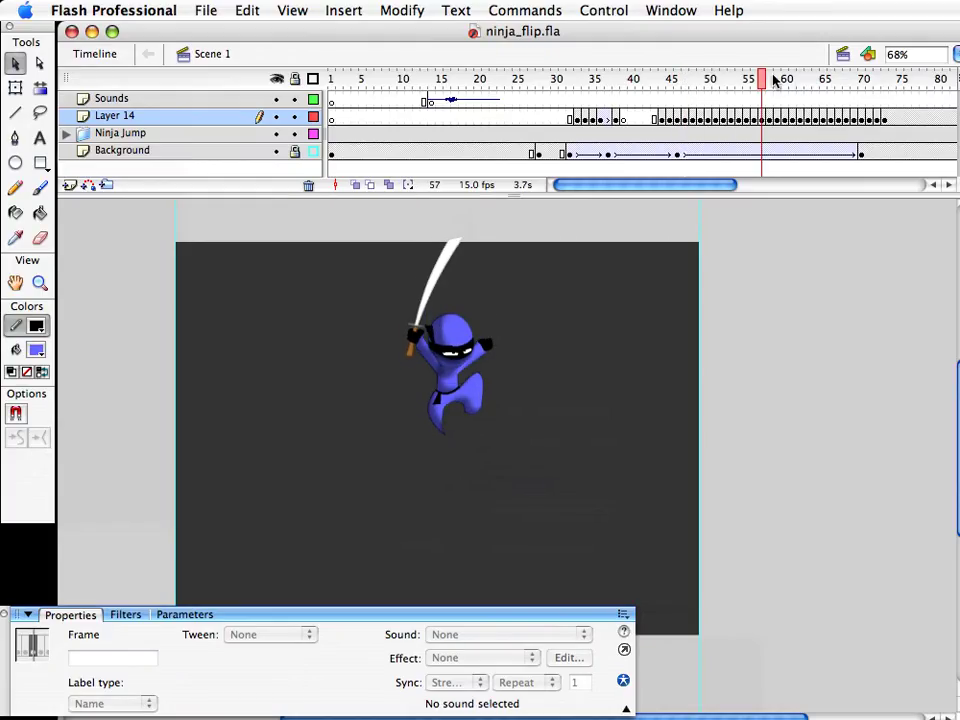
left_click_drag(762, 92, 887, 100)
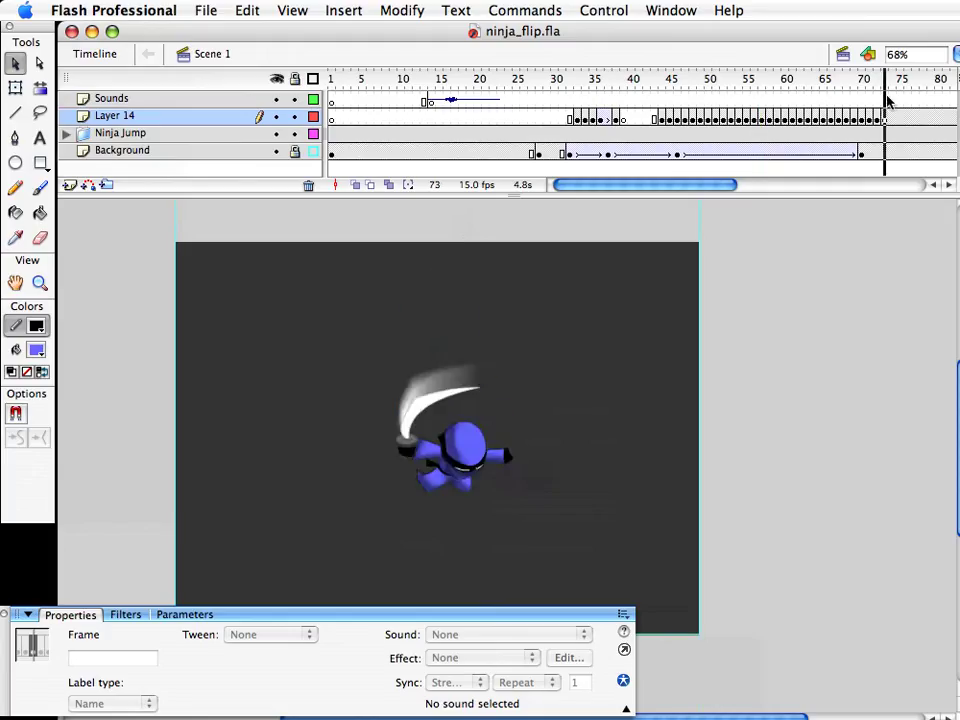
left_click(619, 388)
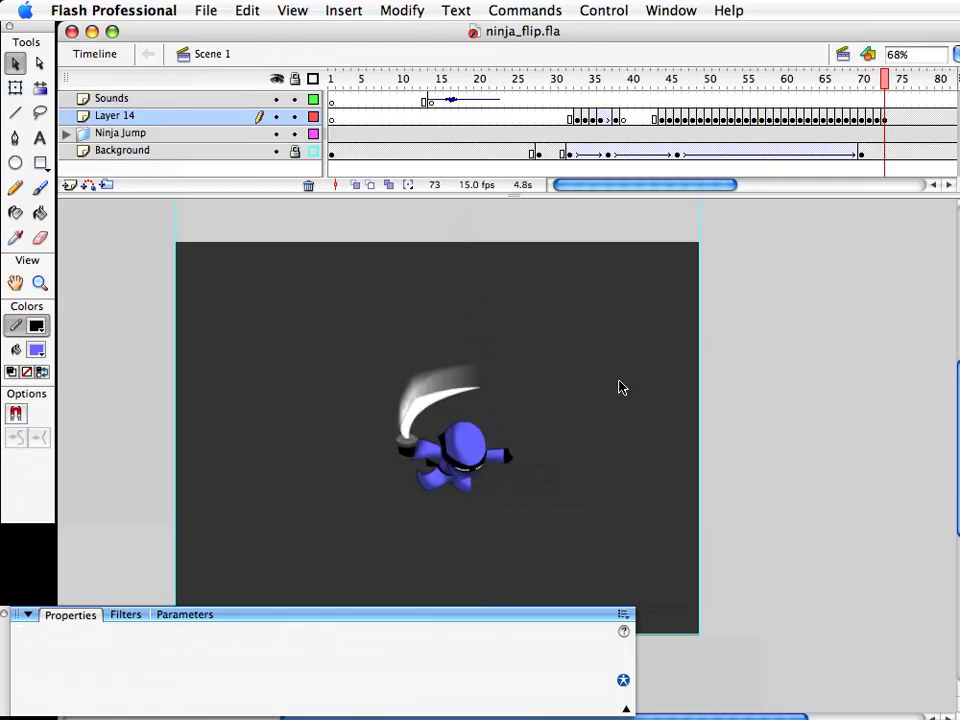
left_click_drag(884, 82, 885, 84)
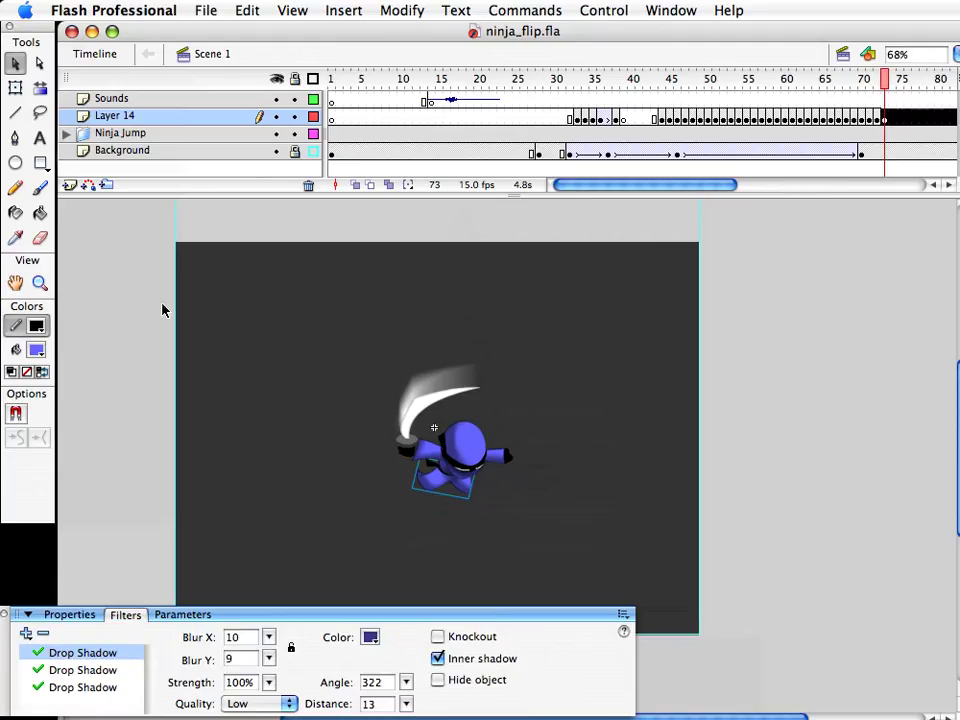
Examine the ninja's body and legs up close at frame 73, comparing the pose with the preceding frame
key("z")
key("super+1")
left_click_drag(429, 305, 718, 543)
key("v")
left_click_drag(568, 592, 598, 525)
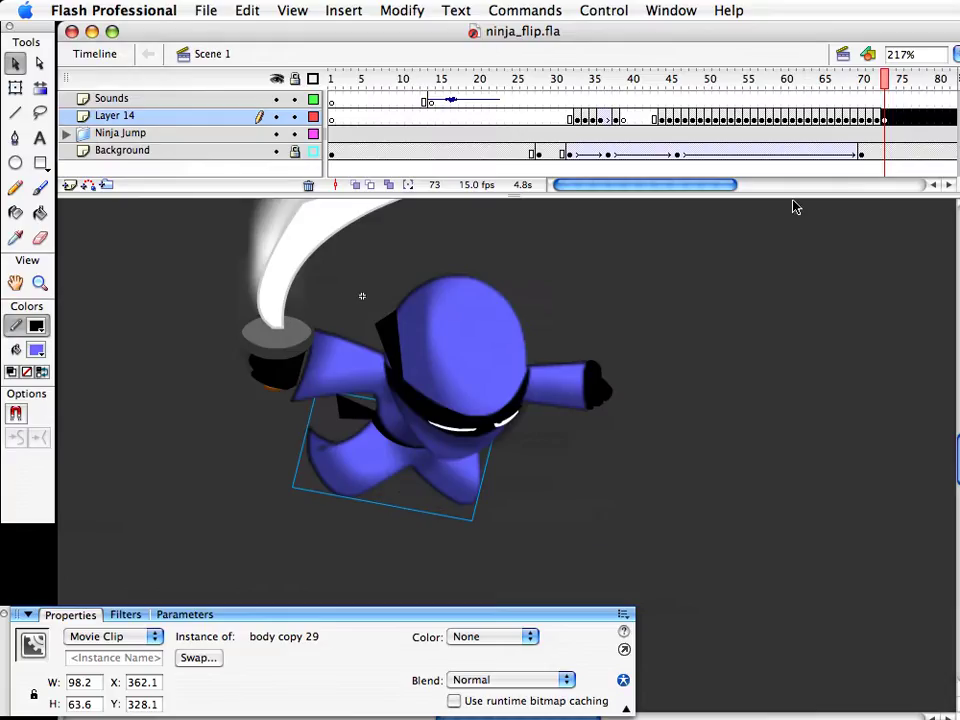
key("comma")
key("period")
left_click(808, 343)
key("comma")
key("period")
key("comma")
key("period")
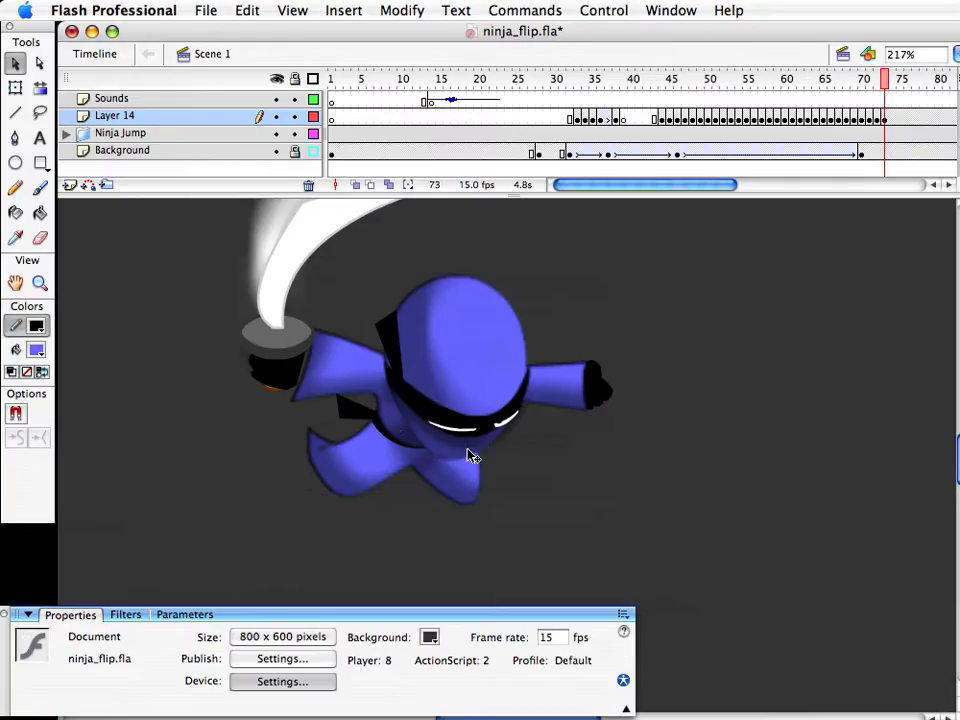
Inside the torso-and-arms symbol, bow the torso's lower edge upward and push its side outward beneath the sword arm
double_click(376, 425)
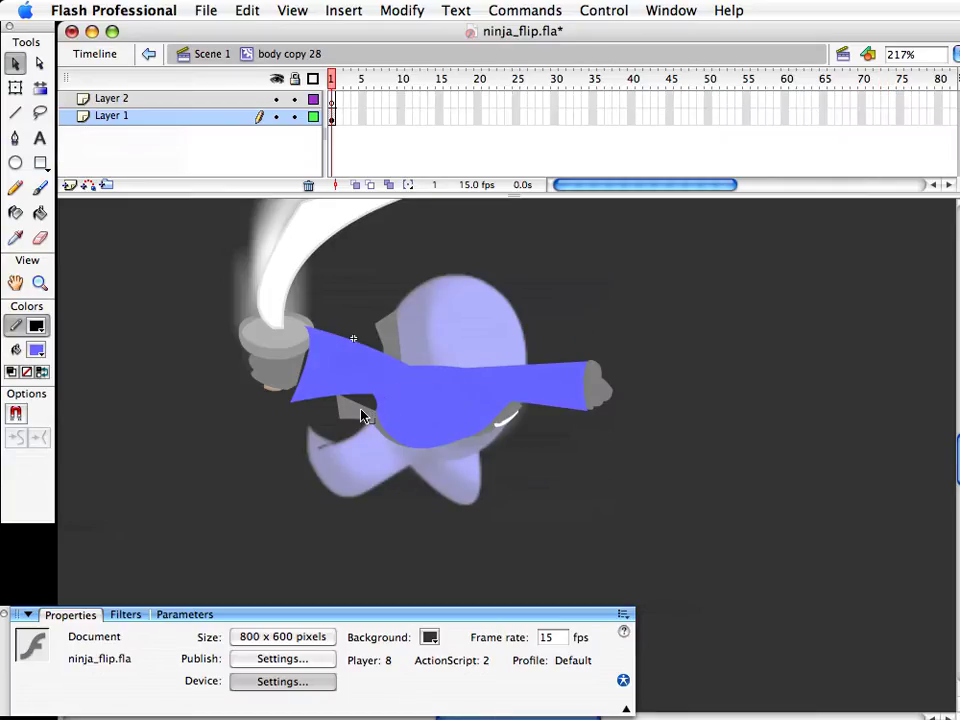
key("z")
left_click_drag(268, 343, 624, 488)
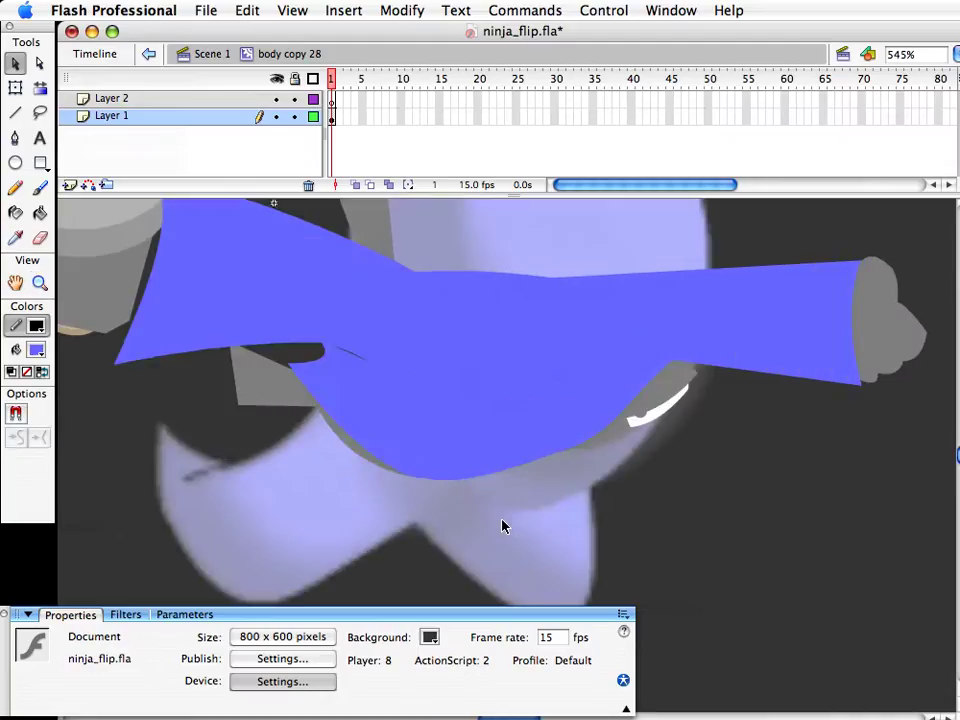
left_click_drag(352, 447, 350, 418)
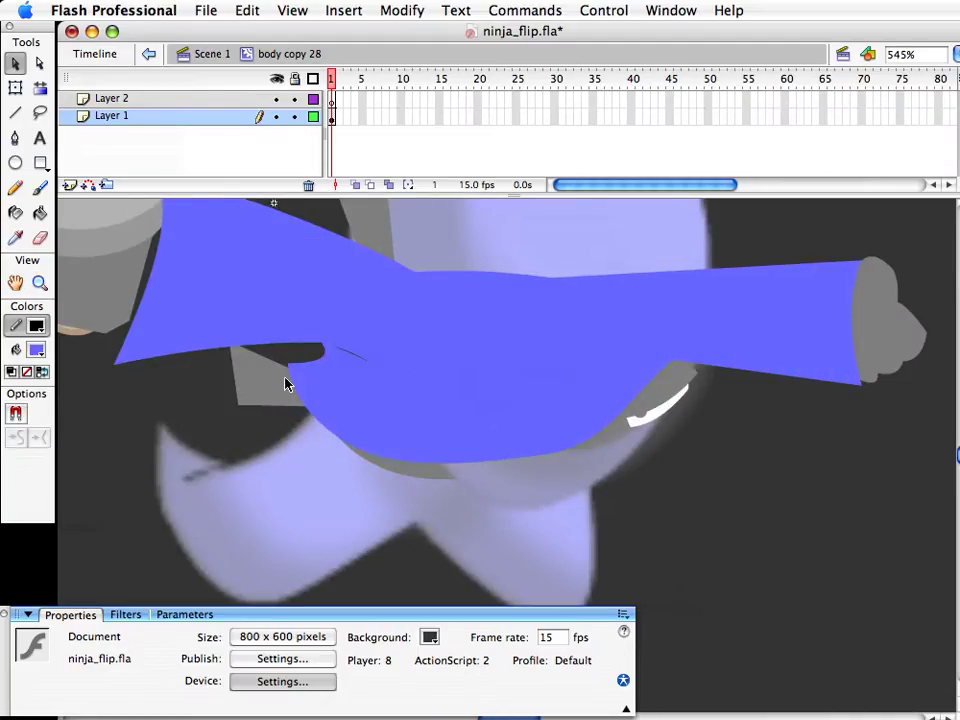
left_click_drag(321, 362, 300, 358)
left_click_drag(374, 443, 376, 441)
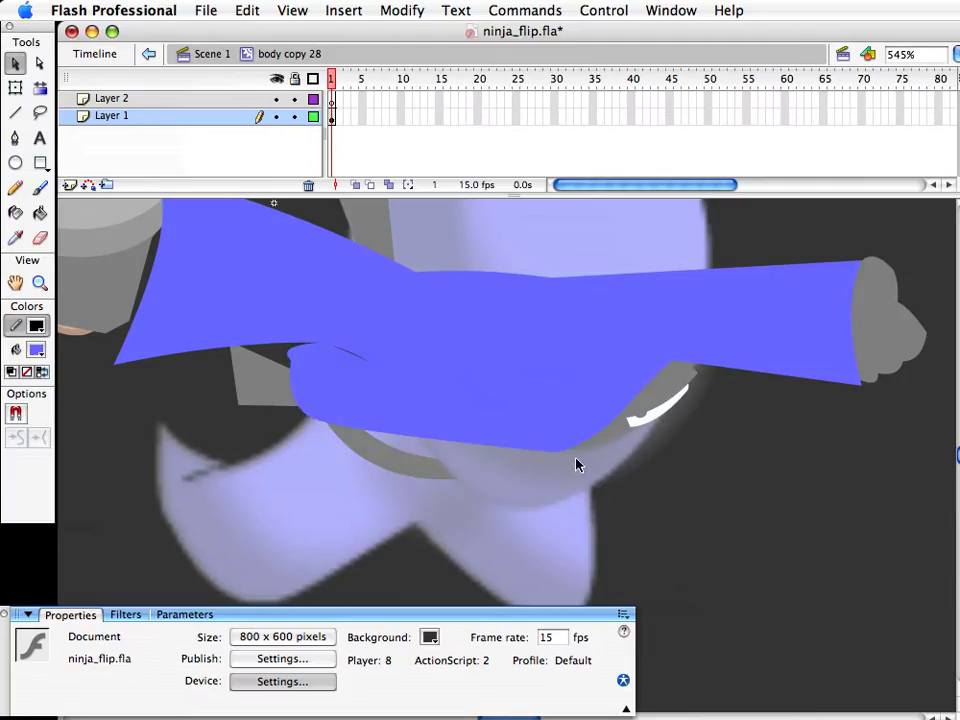
Reshape the upper edge of the blue torso in body copy 28 into an upward bulge between the two arms
left_click_drag(561, 441, 649, 463)
key("super+z")
left_click_drag(761, 429, 772, 525)
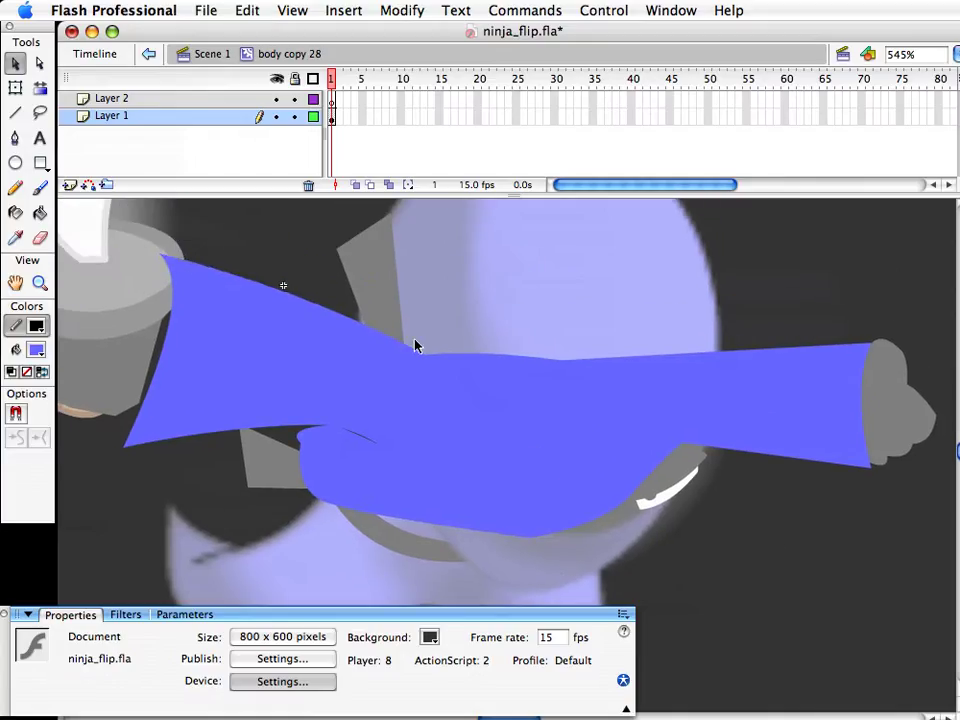
left_click_drag(428, 353, 436, 302)
left_click_drag(397, 338, 362, 321)
left_click_drag(563, 370, 658, 360)
left_click_drag(594, 332, 563, 283)
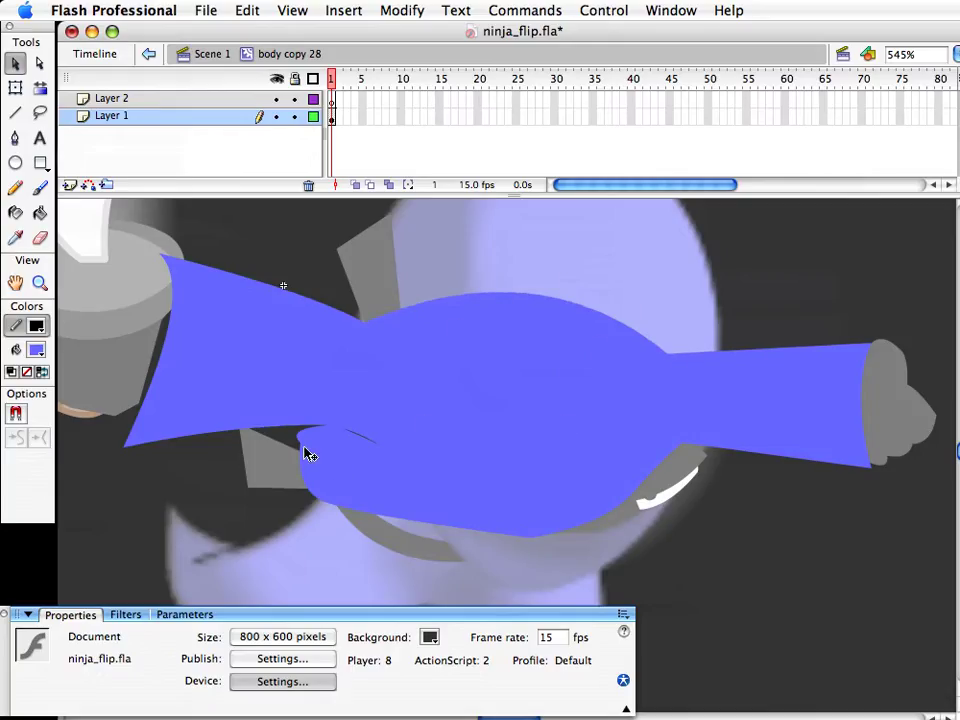
Pull the torso's lower edge into a smooth, deep rounded curve below the arms and return to Scene 1
left_click_drag(315, 501, 352, 502)
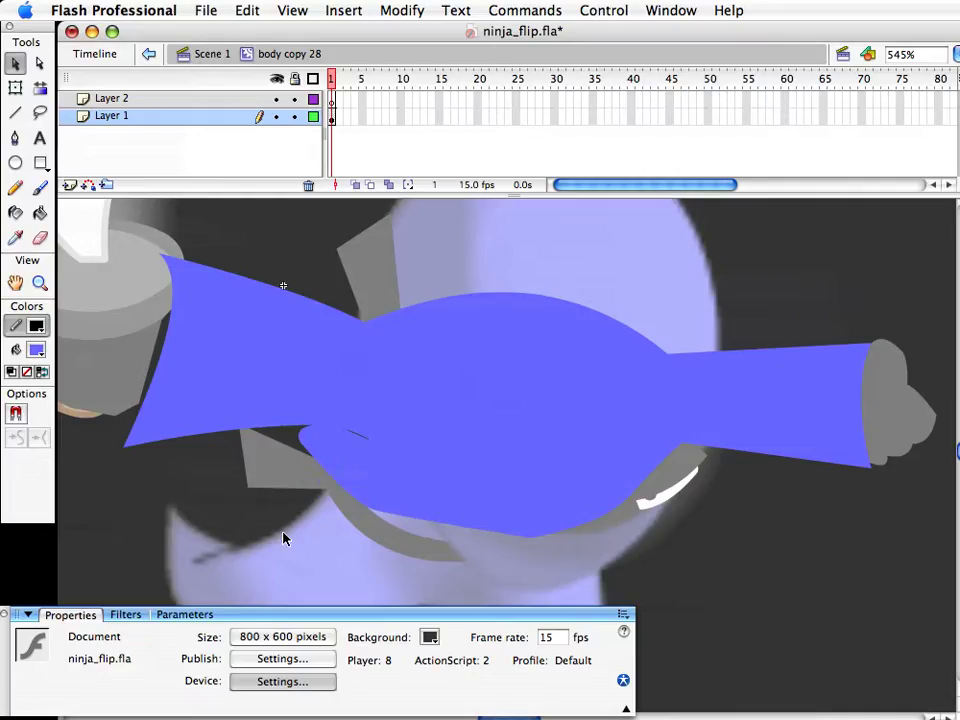
left_click_drag(283, 563, 688, 449)
key("Delete")
left_click_drag(495, 448, 484, 533)
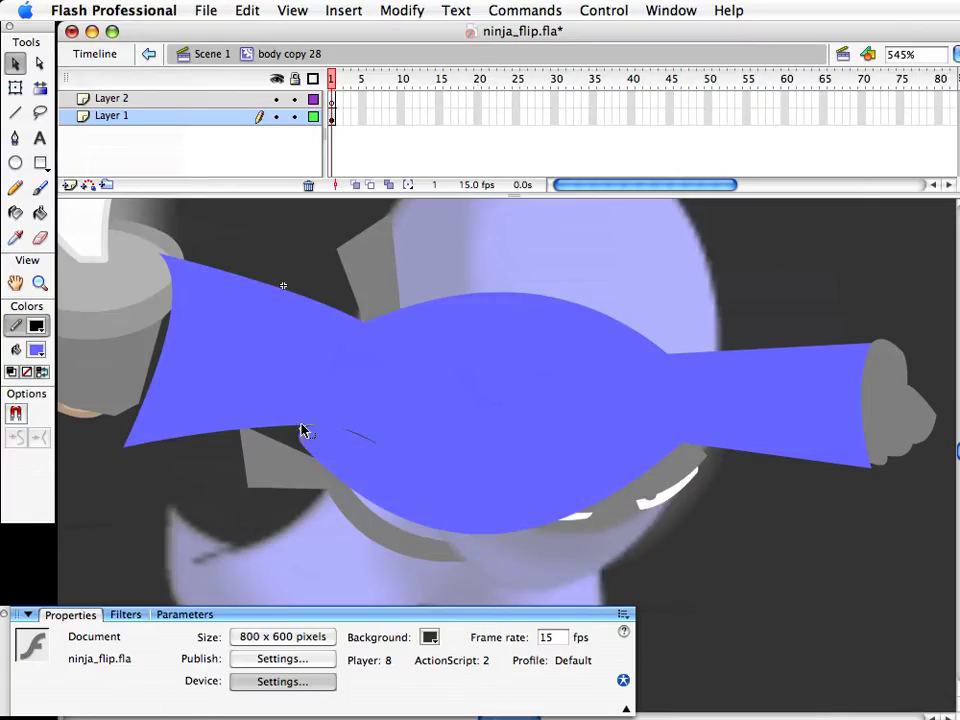
mouse_move(312, 425)
left_mouse_down()
mouse_move(332, 423)
mouse_move(303, 433)
left_mouse_up()
left_click_drag(420, 522, 484, 553)
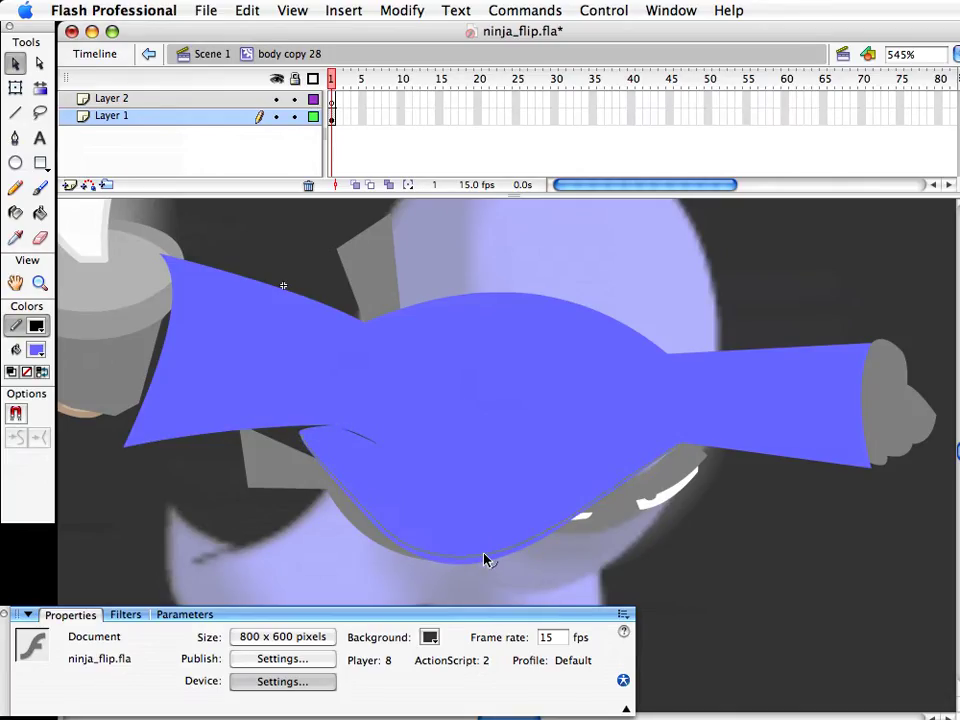
double_click(714, 559)
left_click(748, 549)
Move the belt_tie clip to X 378.6, Y 316.4 and stack it behind the sword arm
left_click(398, 443)
left_click(355, 412)
key("super+Up")
key("super+Up")
key("shift+Left")
key("shift+Up")
key("shift+Up")
key("shift+Up")
key("super+Down")
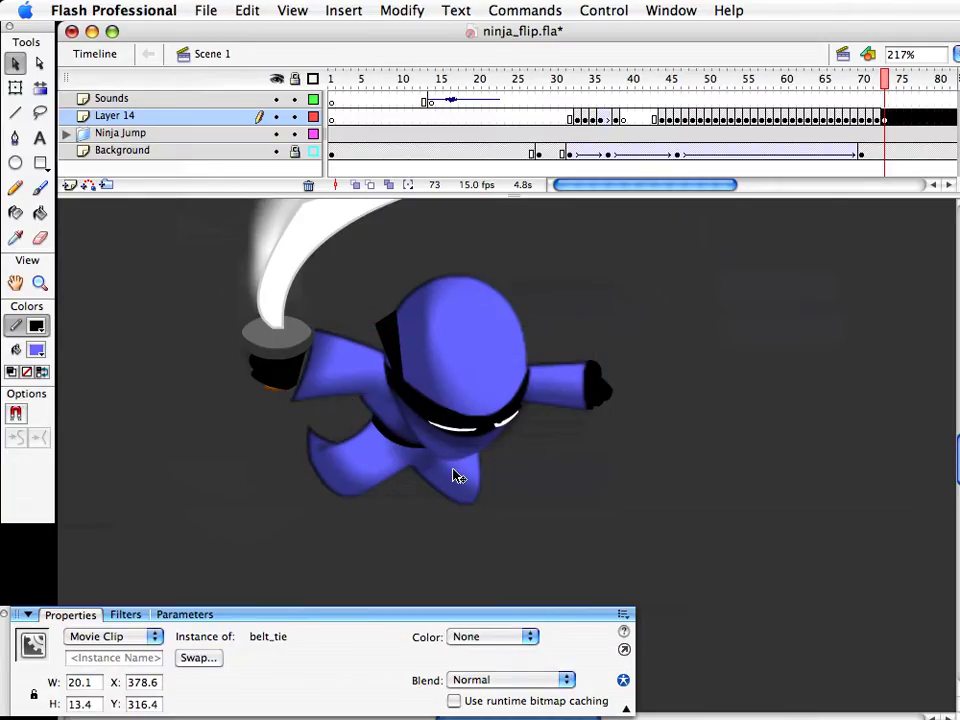
key("Down")
key("Down")
key("Down")
key("Down")
key("Down")
key("Down")
key("Down")
key("Down")
key("Down")
key("Down")
key("Down")
key("Down")
key("Down")
key("Down")
key("Down")
key("Down")
key("Down")
key("Down")
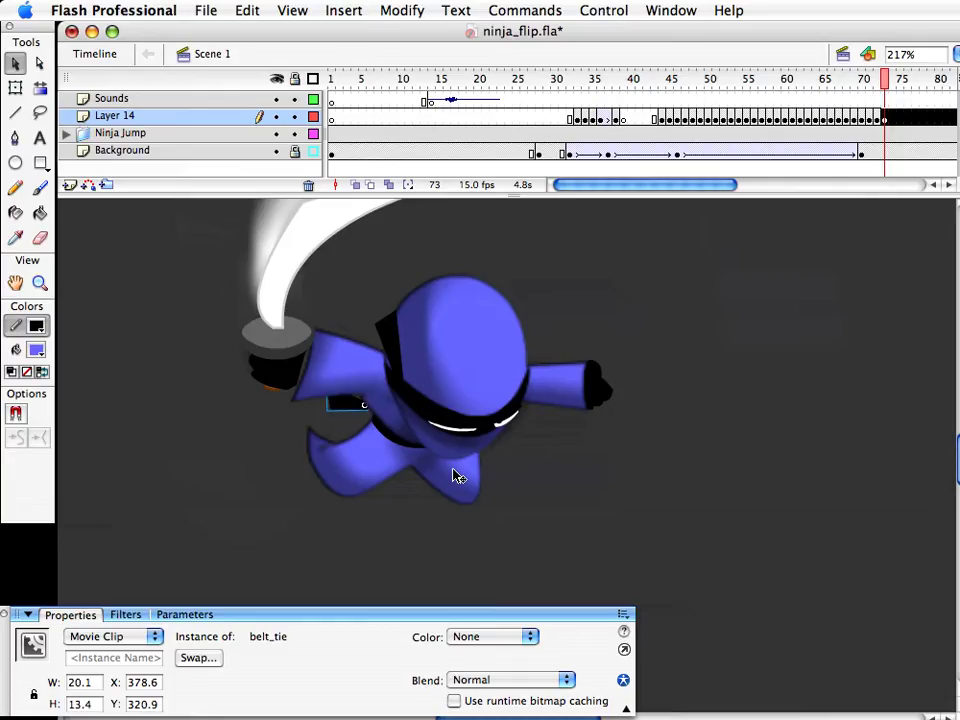
key("Up")
key("Up")
key("Up")
key("Up")
key("Up")
key("Up")
key("Up")
key("Up")
key("Up")
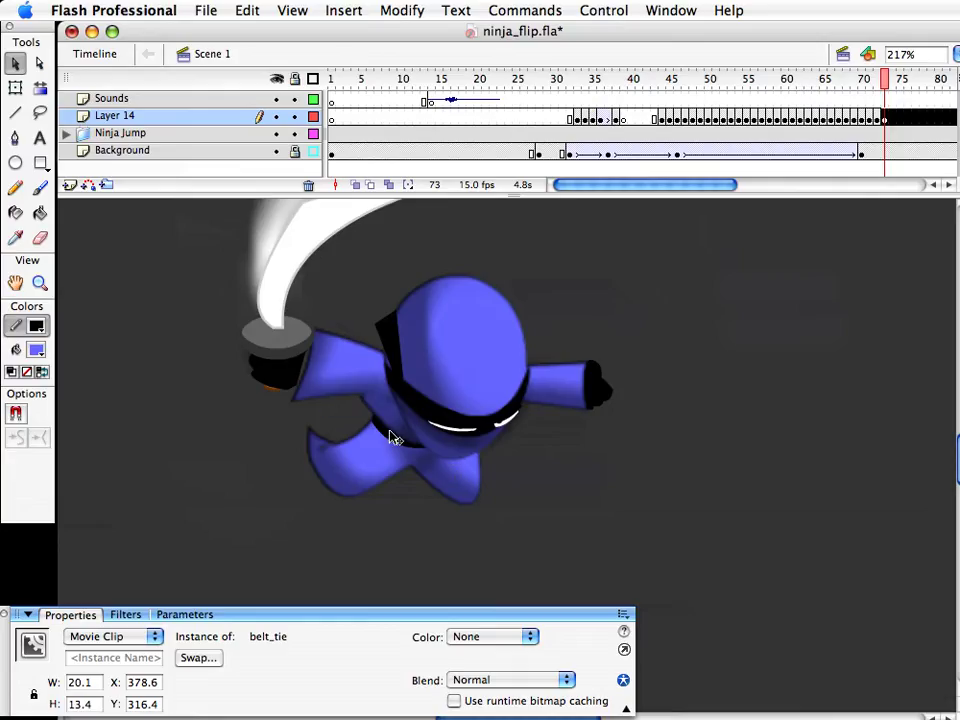
Move the black belt (Symbol 5) up behind the torso to X 400.8, Y 324.1
left_click(405, 448)
key("super+shift+a")
left_click(409, 450)
left_click(382, 435)
key("Delete")
left_click_drag(411, 447, 386, 429)
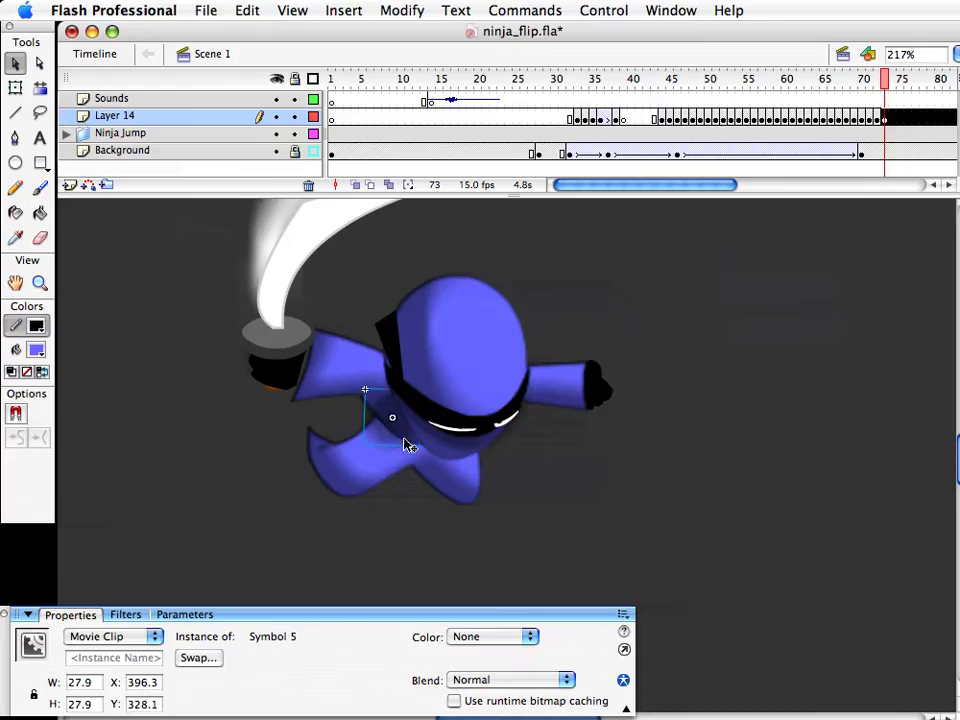
key("Up")
key("Up")
key("Up")
key("Up")
key("Right")
key("Right")
key("Right")
key("Right")
key("Right")
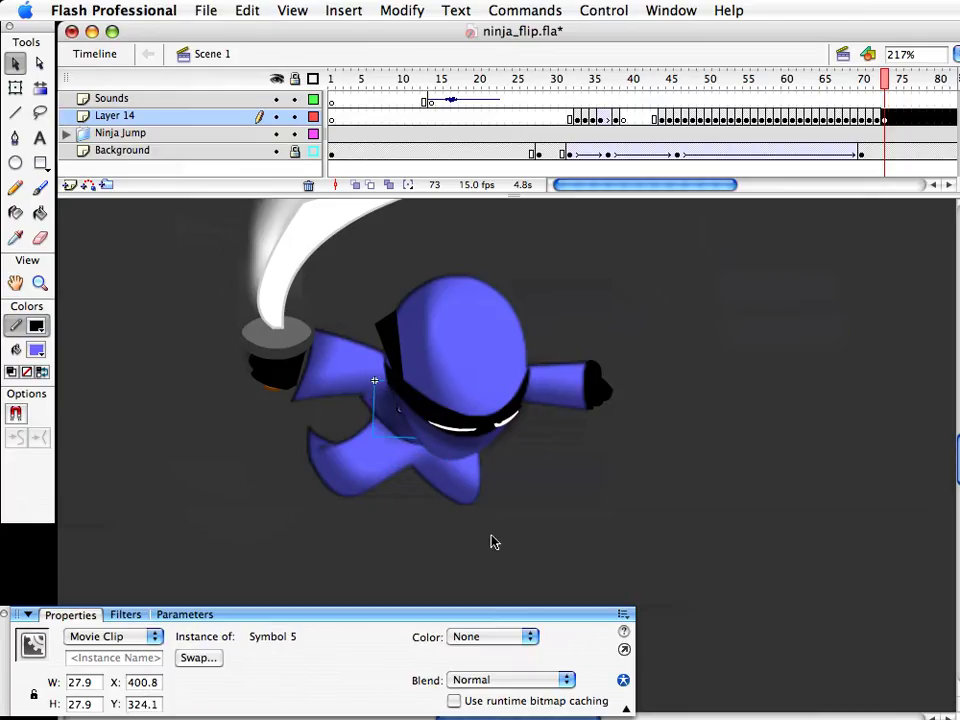
Raise the legs (body copy 29) so they tuck up behind the sword arm and torso, and save the file
left_click(375, 484)
left_click_drag(576, 507, 823, 572)
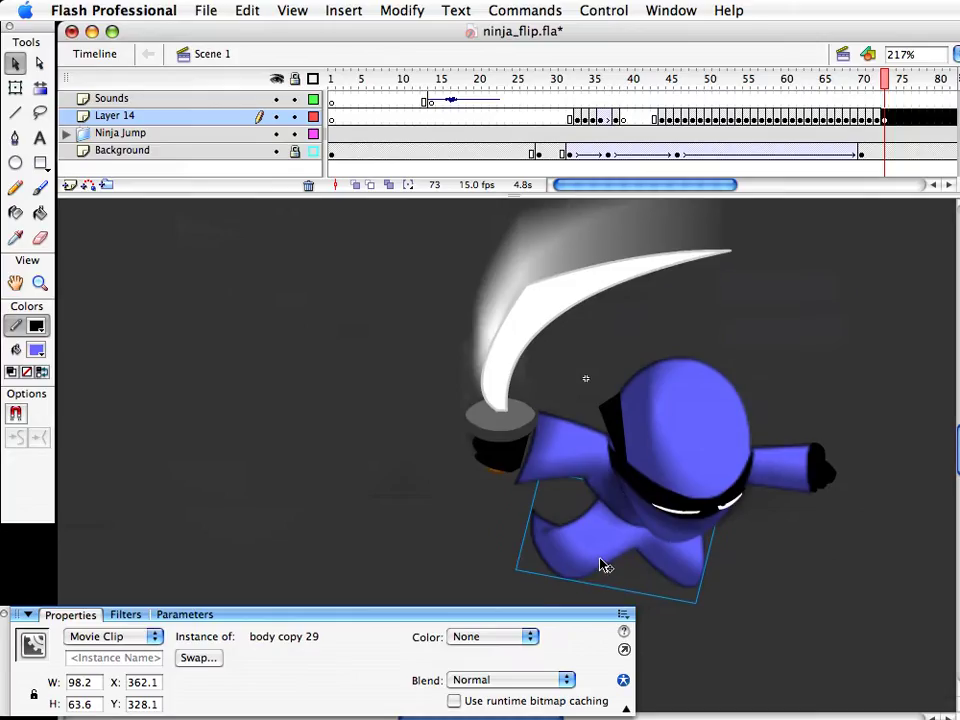
left_click_drag(604, 566, 583, 512)
left_click(741, 580)
left_click_drag(846, 570, 650, 584)
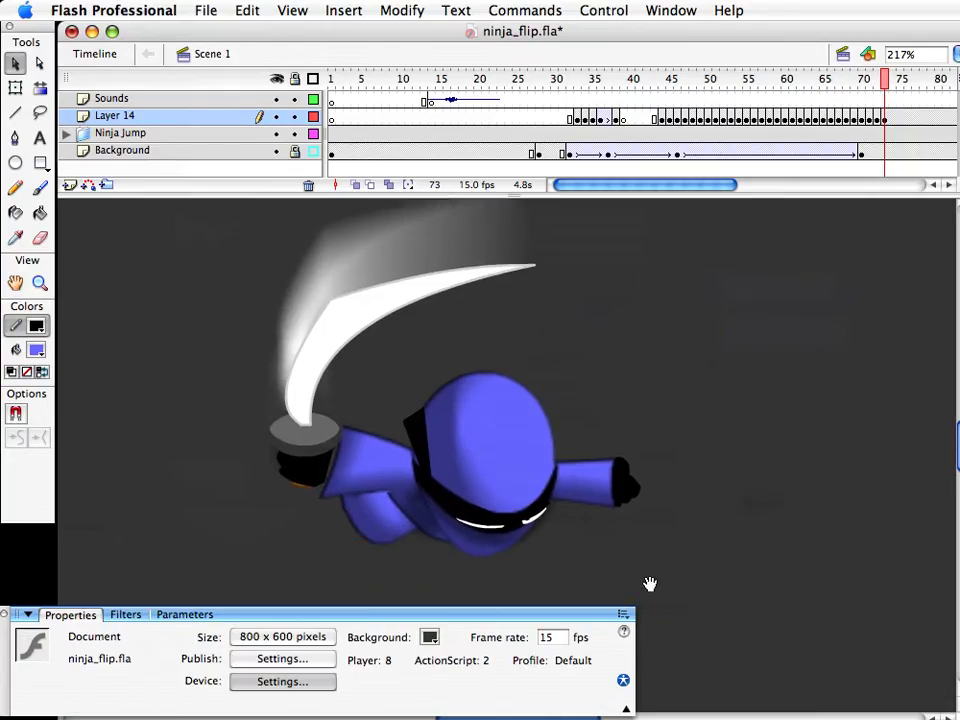
left_click(489, 564)
left_click(250, 392)
left_click(40, 283)
left_click(686, 510, "alt")
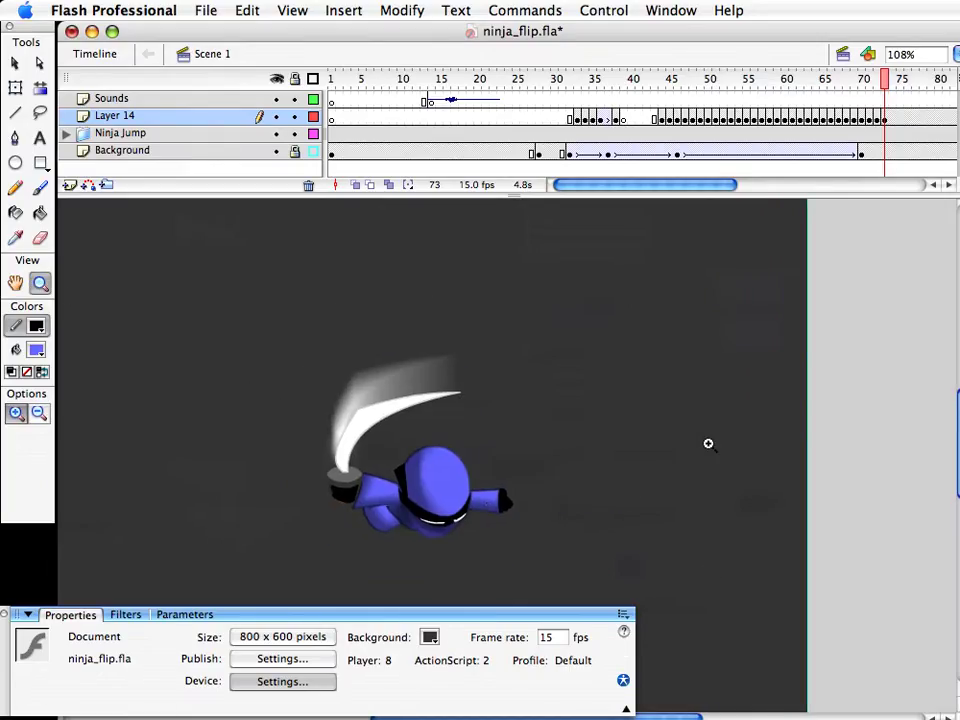
key("super+s")
left_click_drag(510, 497, 541, 479)
key("v")
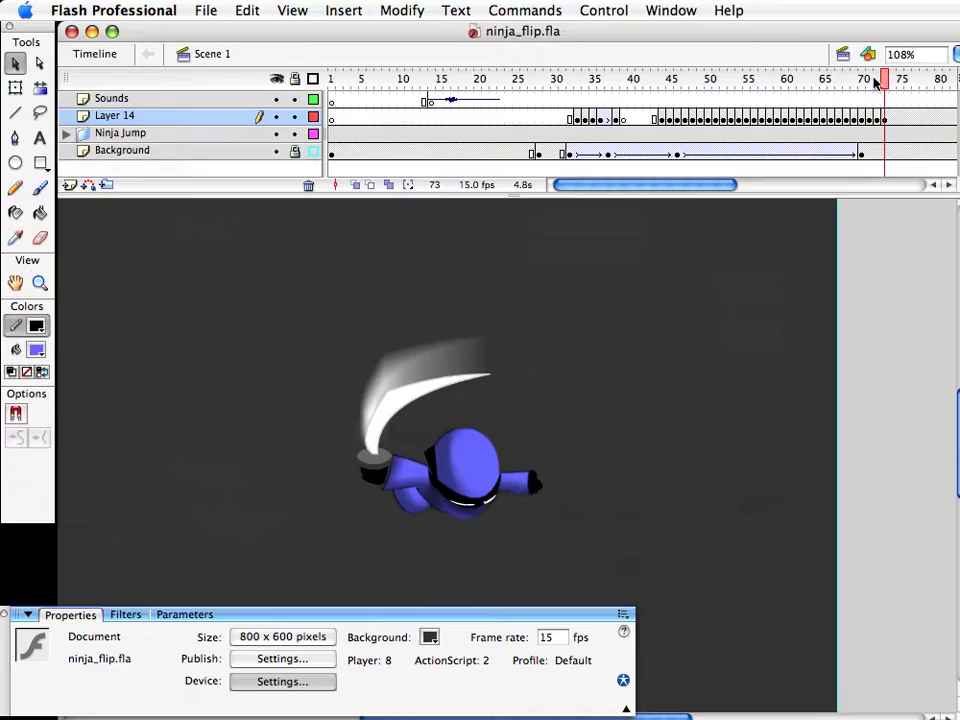
Stretch the lower cuff corner of the sword-arm sleeve outward in body copy 28 and save the file
left_click_drag(883, 78, 884, 78)
left_click(414, 481)
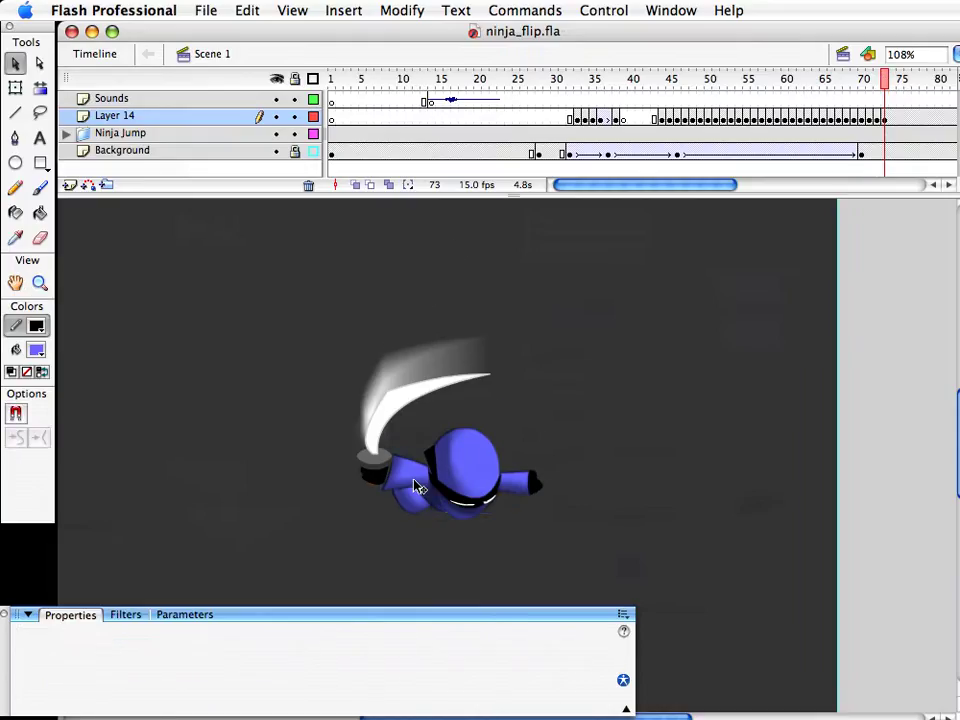
double_click(396, 461)
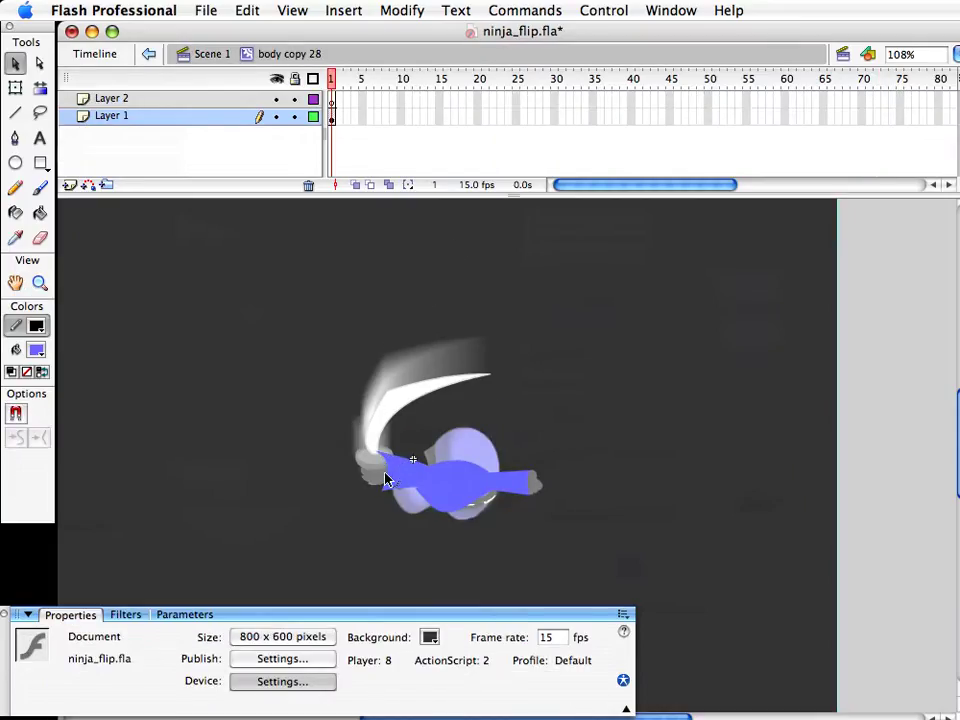
left_click_drag(388, 477, 378, 497)
double_click(711, 374)
key("super+s")
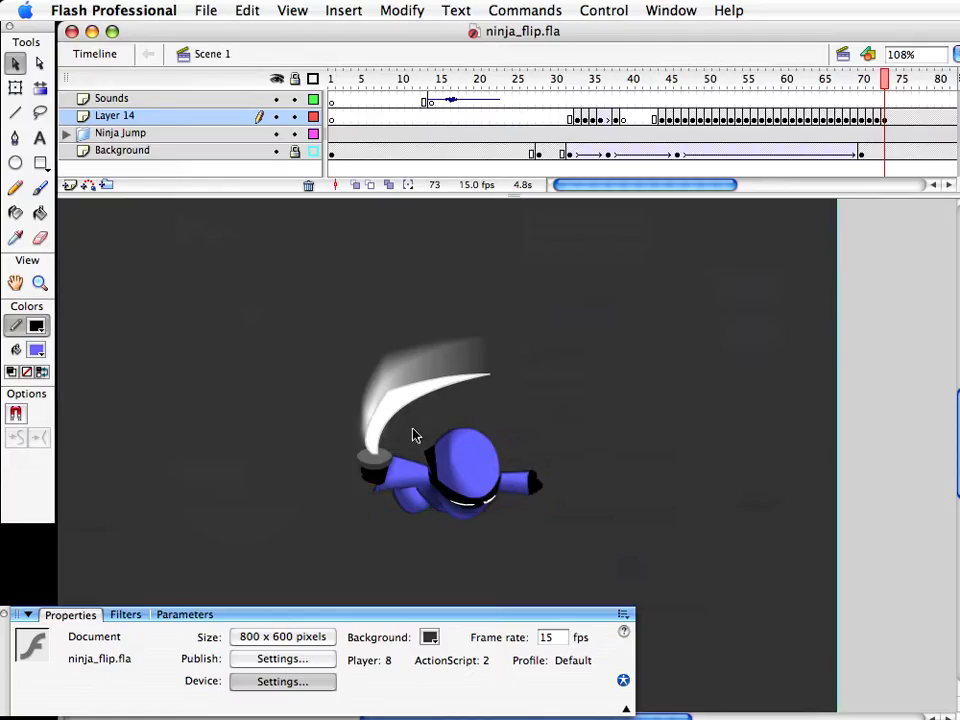
Shift the sword_and_hand copy 2 clip slightly left to X 330.5, Y 221.9 to meet the sleeve
left_click_drag(404, 476, 407, 480)
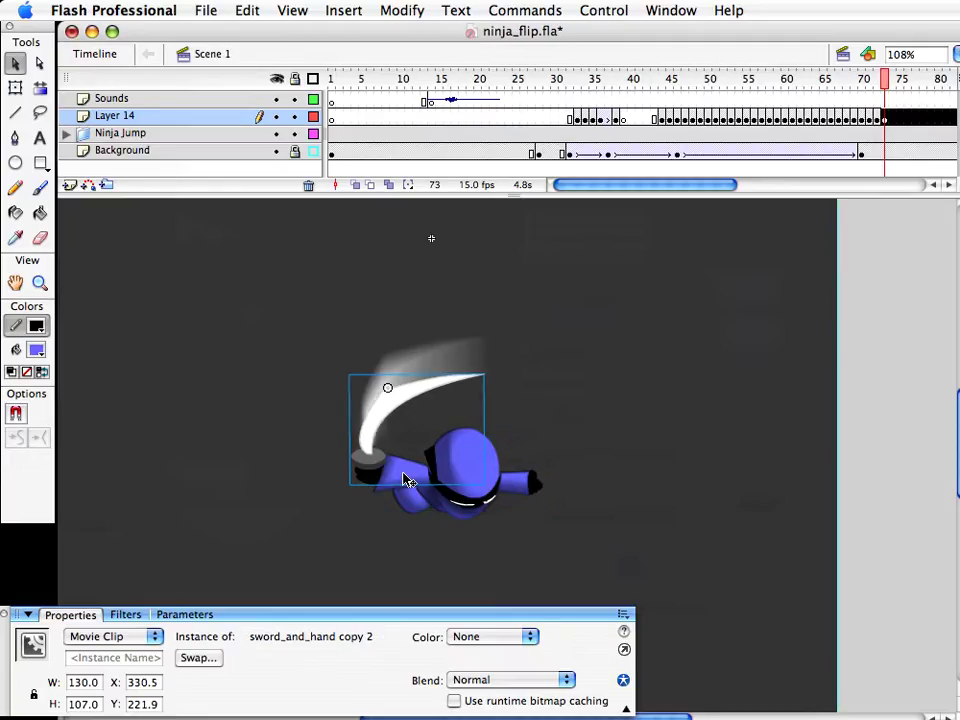
left_click(557, 387)
At frame 74, curve the upper edge of the sword arm inward in body copy 28 and return to Scene 1
mouse_move(884, 80)
left_mouse_down()
mouse_move(864, 79)
mouse_move(892, 79)
left_mouse_up()
left_click(418, 468)
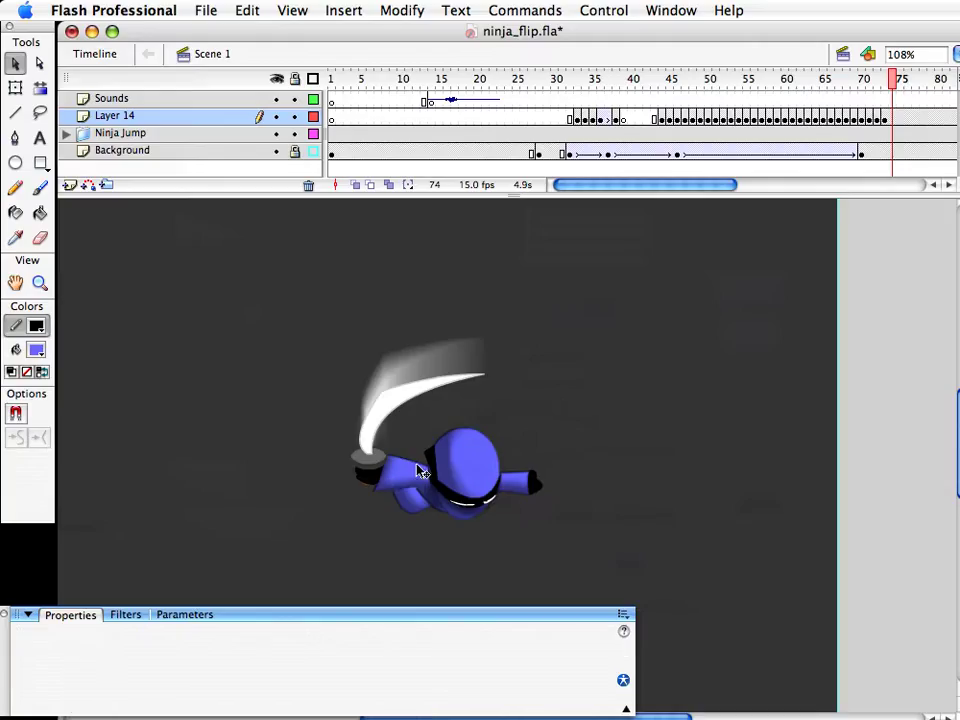
double_click(416, 467)
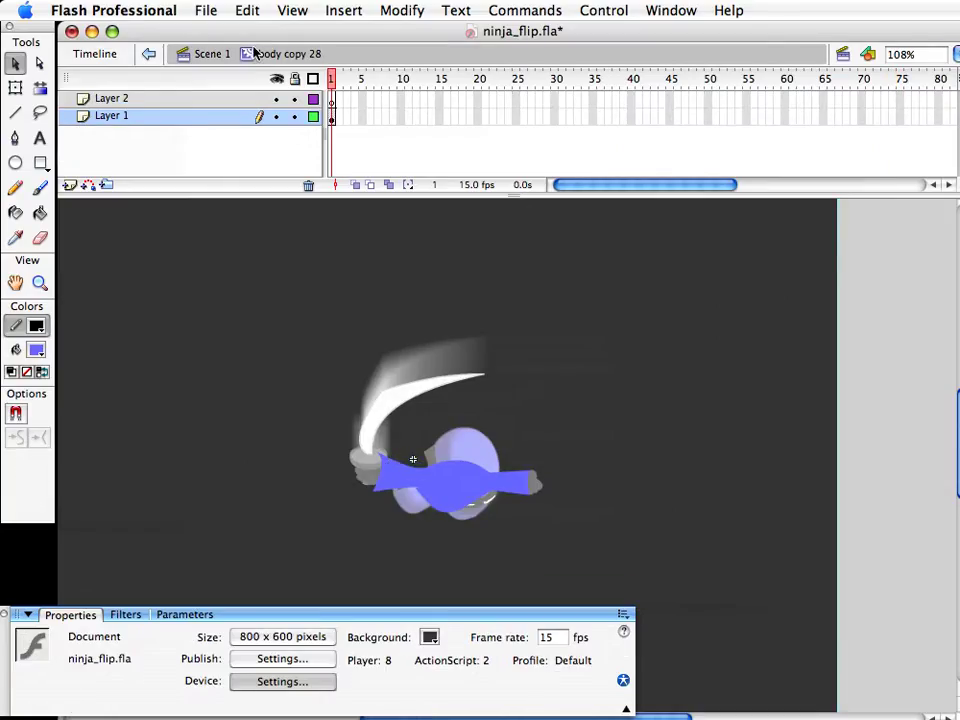
left_click(206, 54)
At frame 75, bend the underside of the empty-handed arm in body copy 28 into a slight inward curve
mouse_move(888, 79)
left_mouse_down()
mouse_move(830, 83)
mouse_move(900, 80)
left_mouse_up()
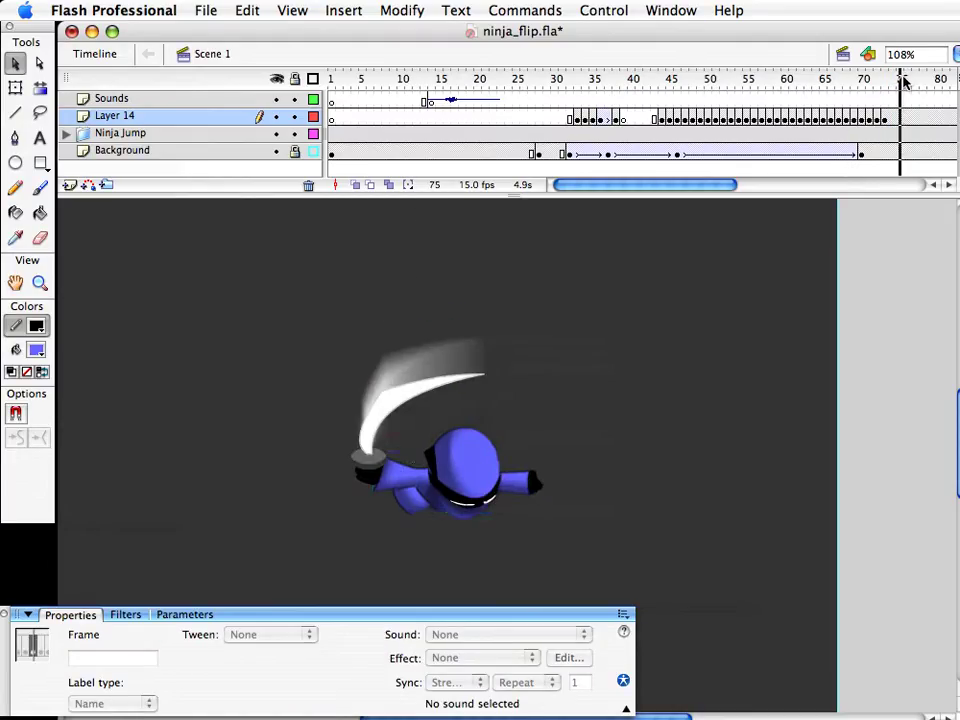
left_click(512, 488)
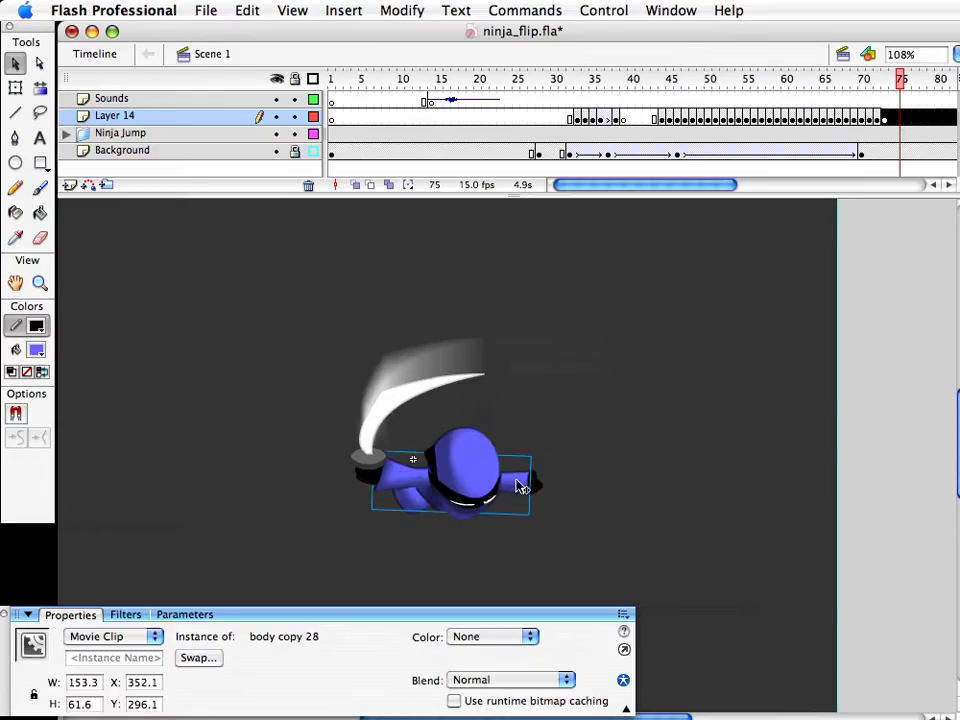
double_click(514, 492)
left_click(40, 283)
left_click_drag(386, 446, 600, 553)
key("v")
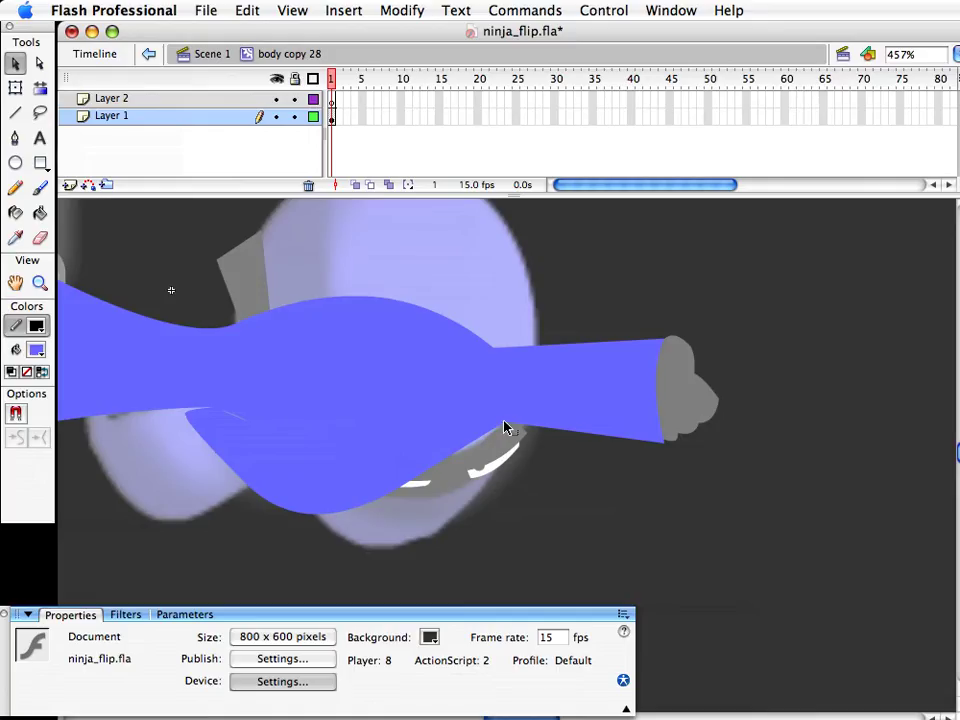
left_click_drag(510, 428, 578, 435)
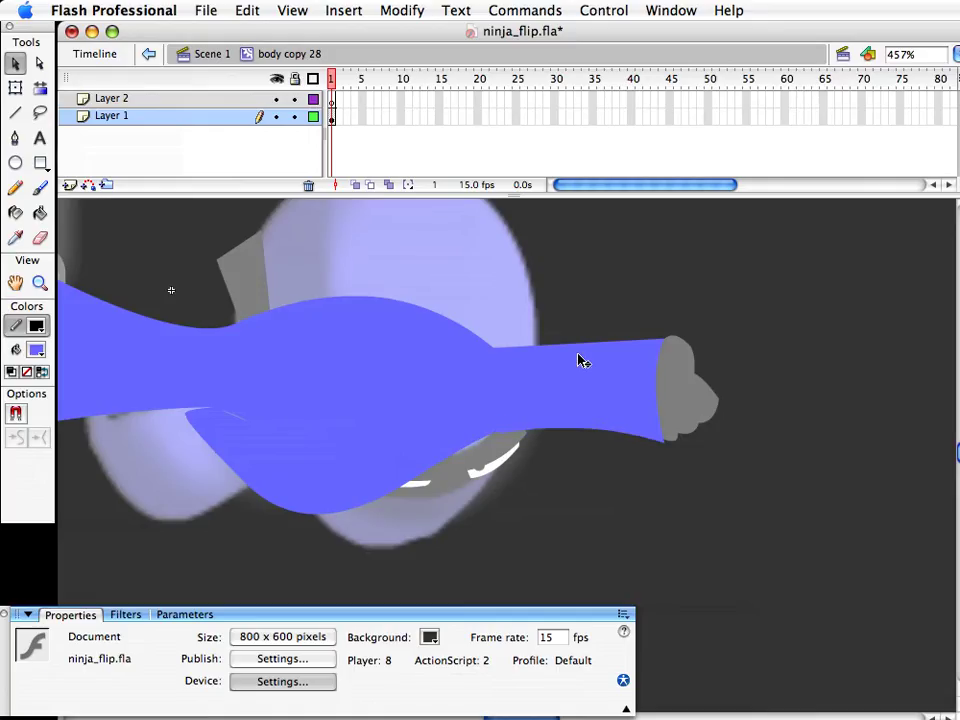
key("super+e")
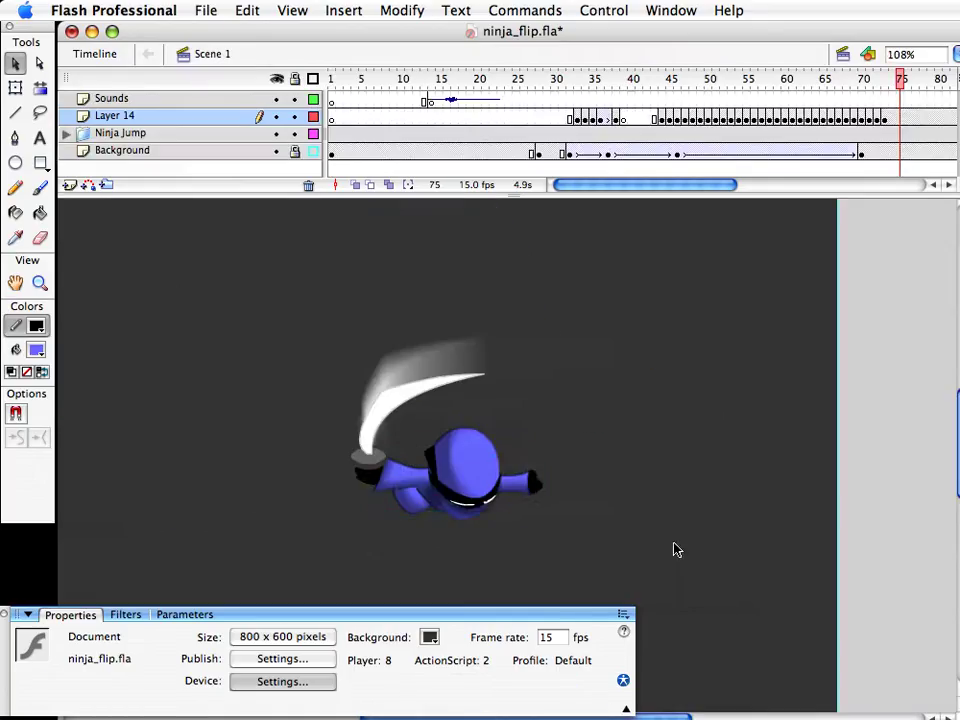
Flare the upper cuff corner of the empty-handed arm in body copy 28 upward and save the file
left_click(514, 489)
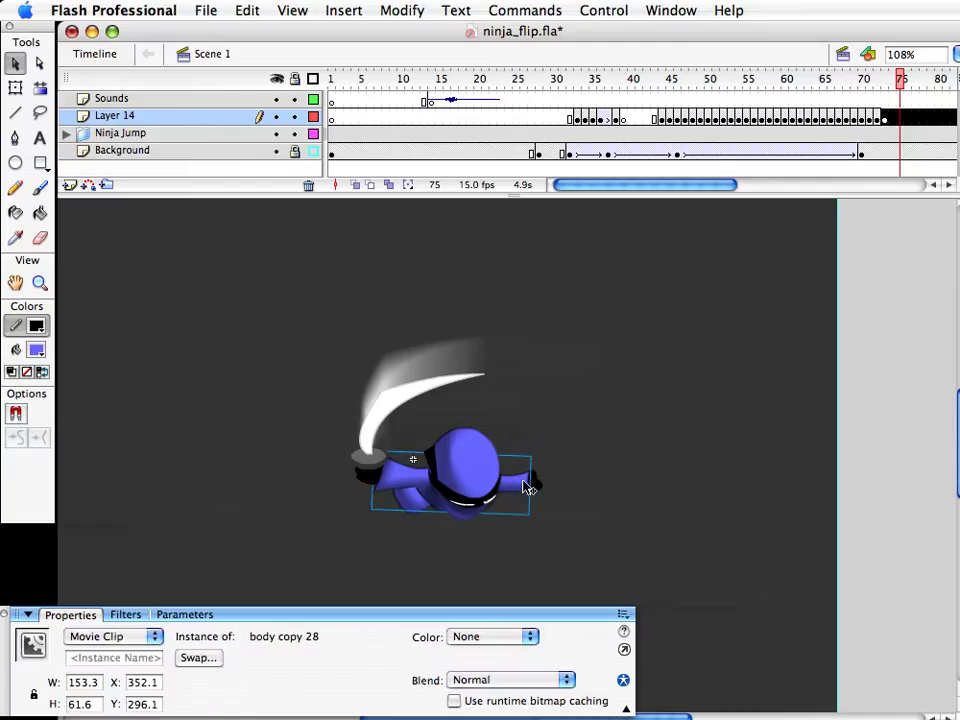
double_click(510, 484)
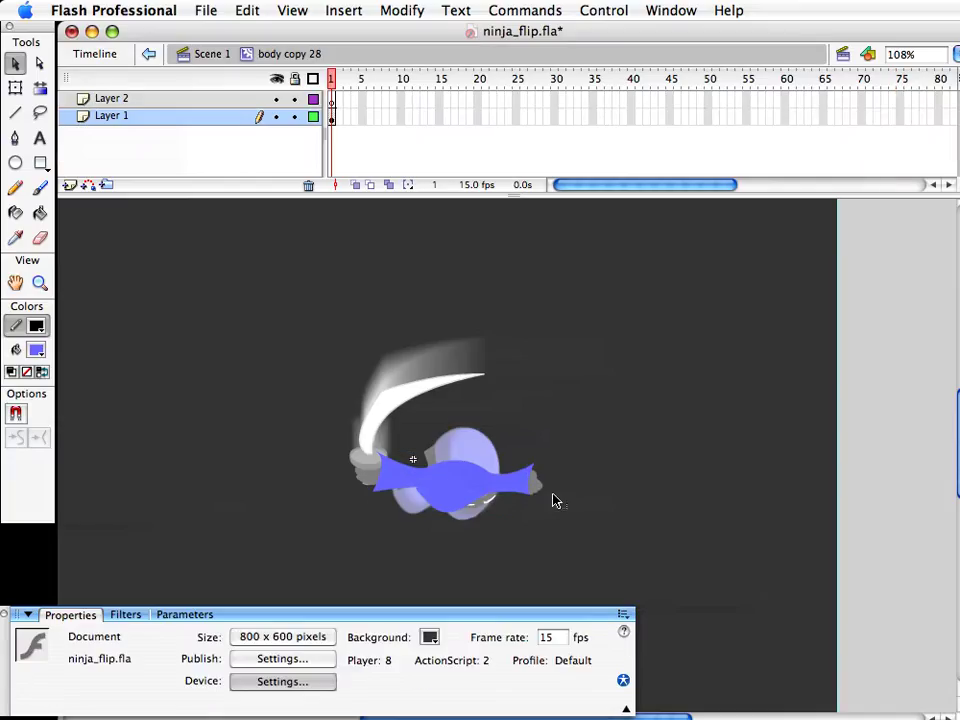
double_click(510, 517)
key("ctrl+s")
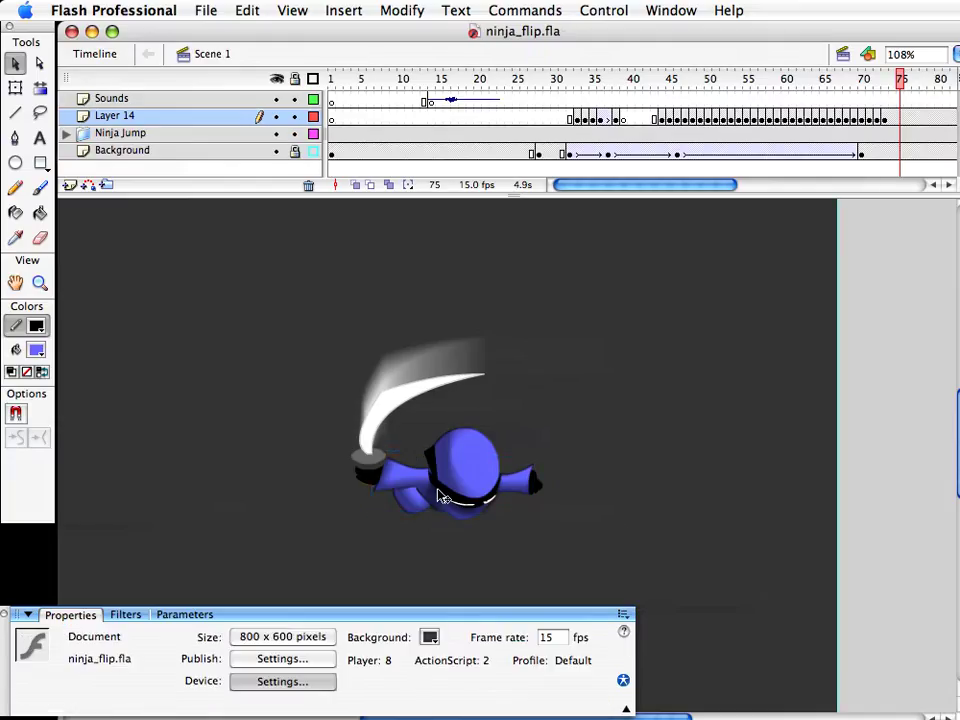
Copy the translucent ninja_upwards3 motion-blur clip from frame 47 of Layer 14
mouse_move(898, 82)
left_mouse_down()
mouse_move(823, 88)
mouse_move(899, 99)
mouse_move(817, 97)
mouse_move(894, 98)
mouse_move(871, 98)
mouse_move(884, 99)
left_mouse_up()
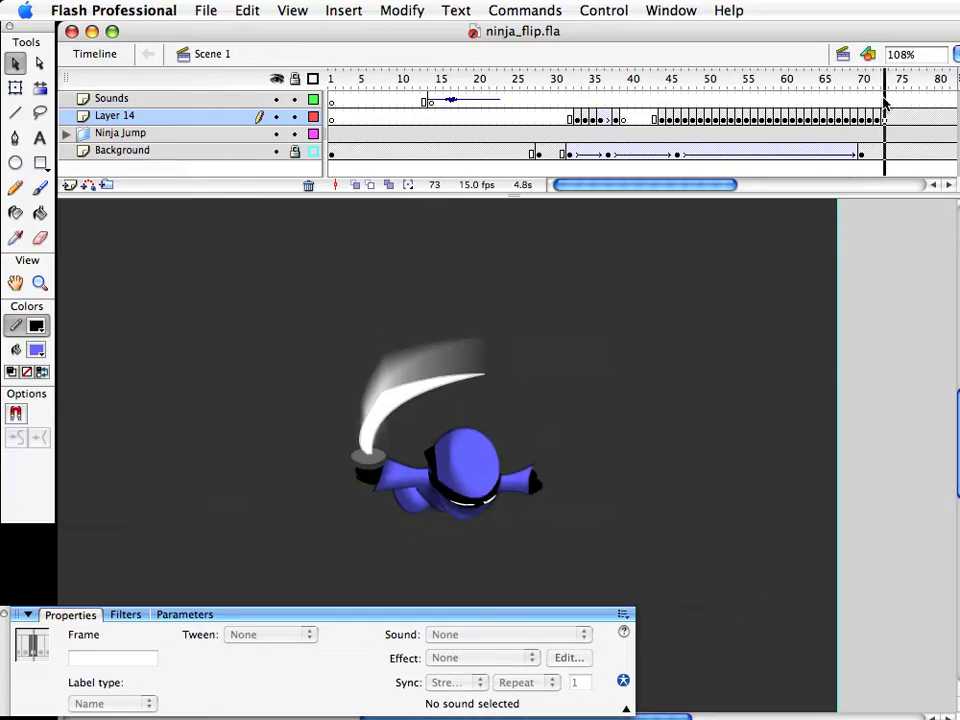
left_click(645, 527)
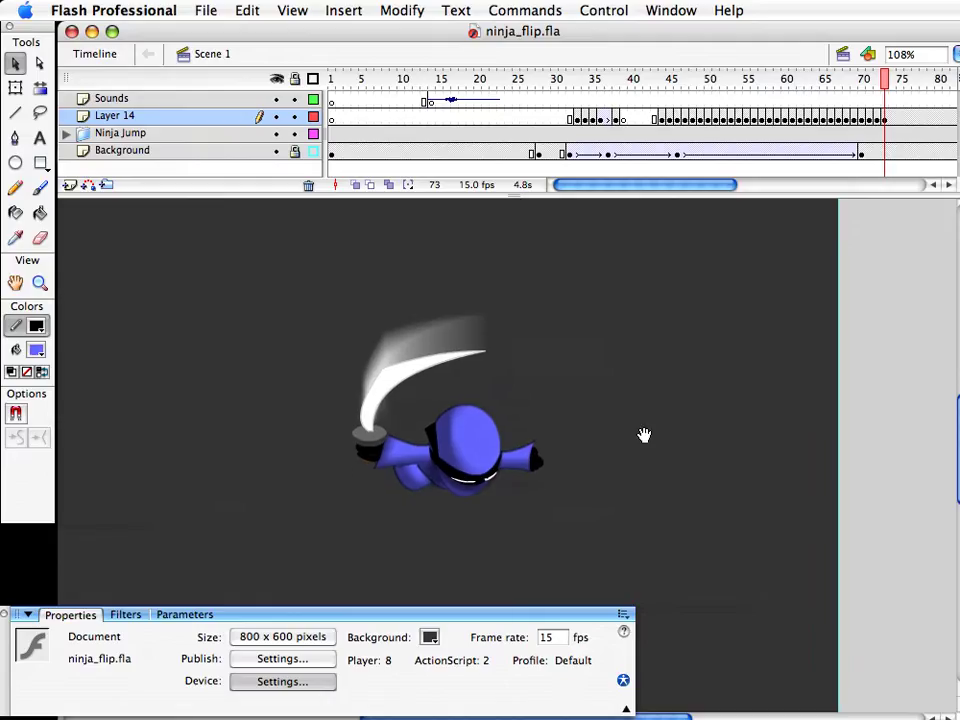
left_click(388, 362)
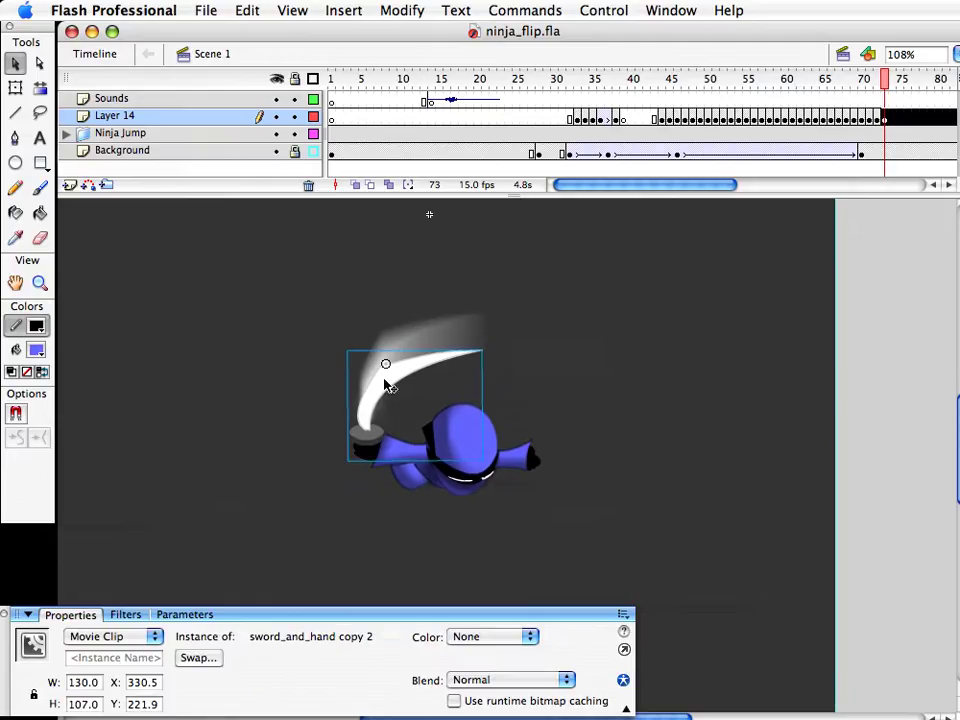
left_click_drag(707, 80, 684, 82)
left_click(352, 266)
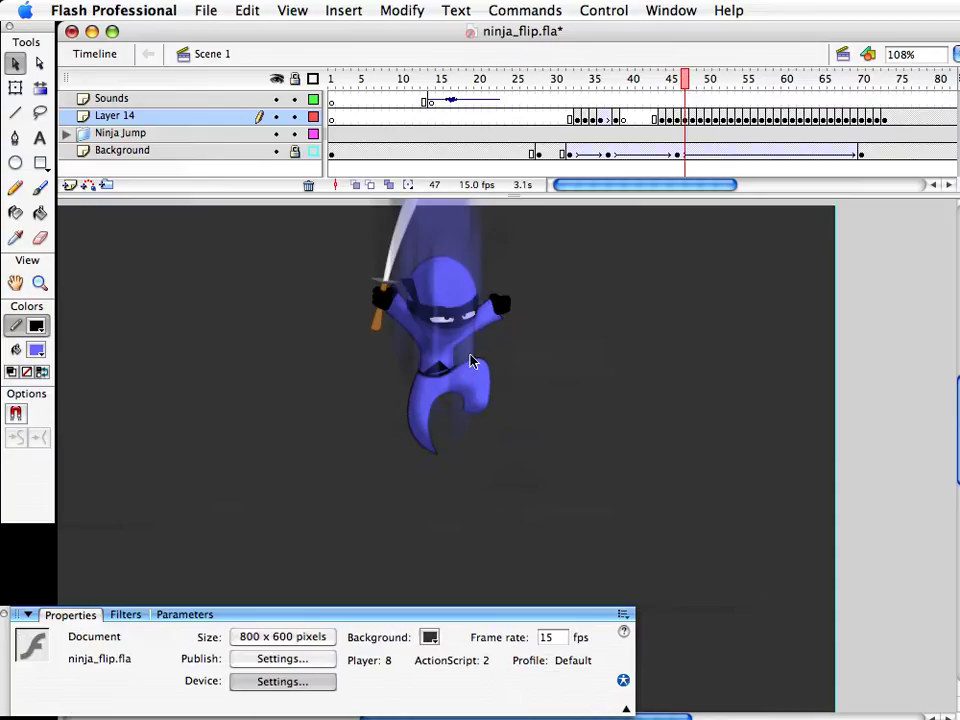
left_click(428, 392)
scroll(439, 317, "up", 2)
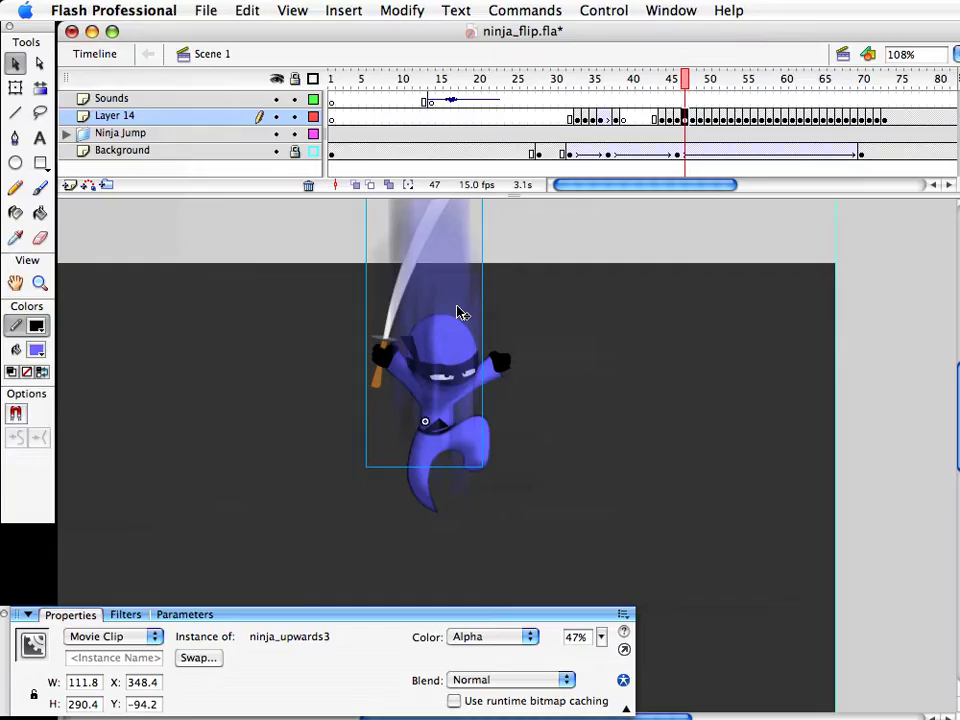
key("super+c")
Open the ninja_falling_loop symbol at frame 52 for editing and add a new layer above More Ninja Stuff
left_click(724, 82)
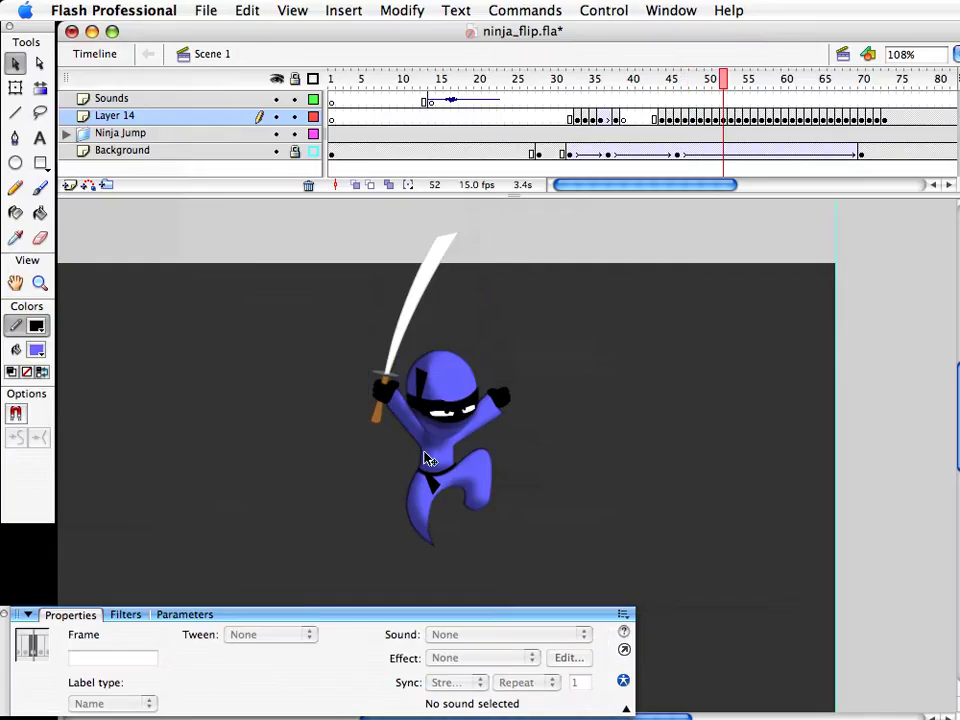
left_click(439, 461)
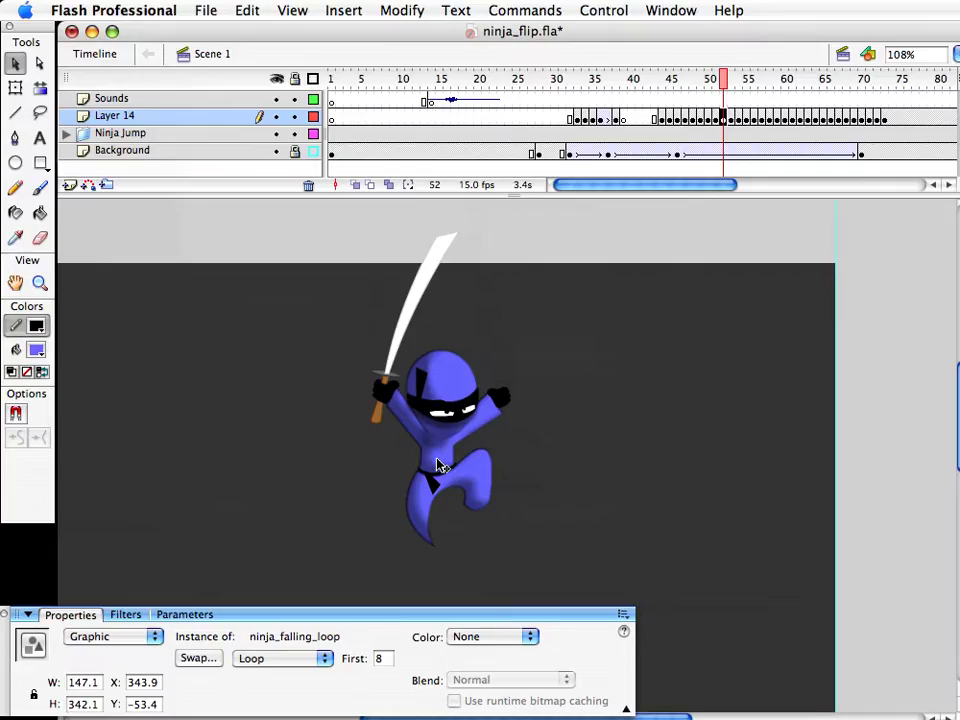
double_click(455, 381)
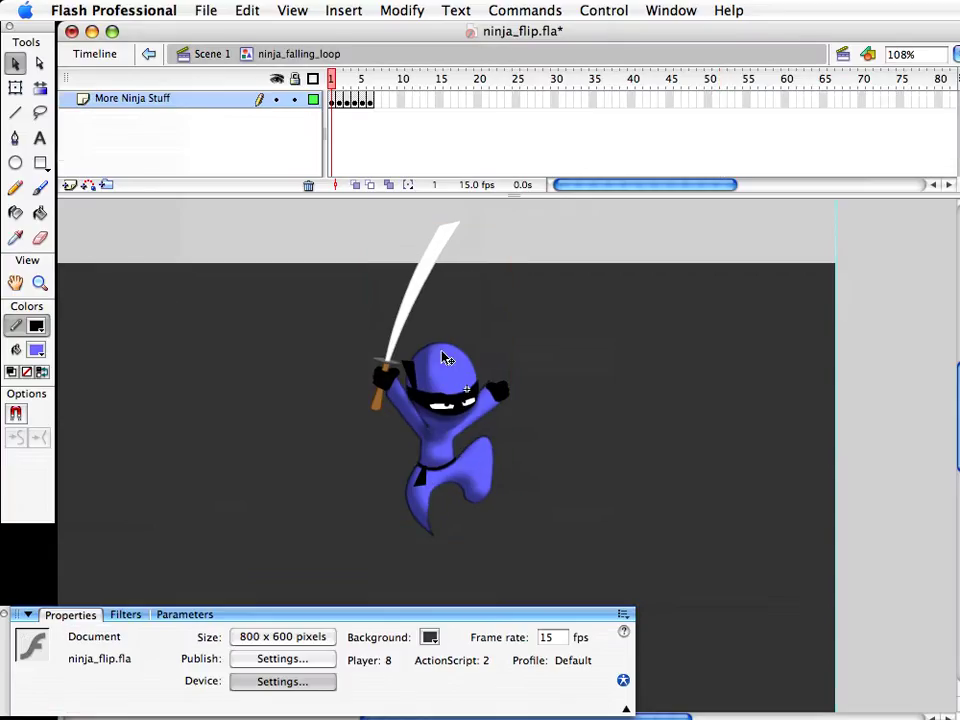
left_click(111, 106)
left_click(70, 185)
Paste the blur clip into frame 1 of the new layer, position it over the ninja at about X -87, Y -160, and copy it
left_click_drag(333, 84, 356, 88)
left_click(333, 100)
key("super+v")
left_click_drag(548, 486, 484, 405)
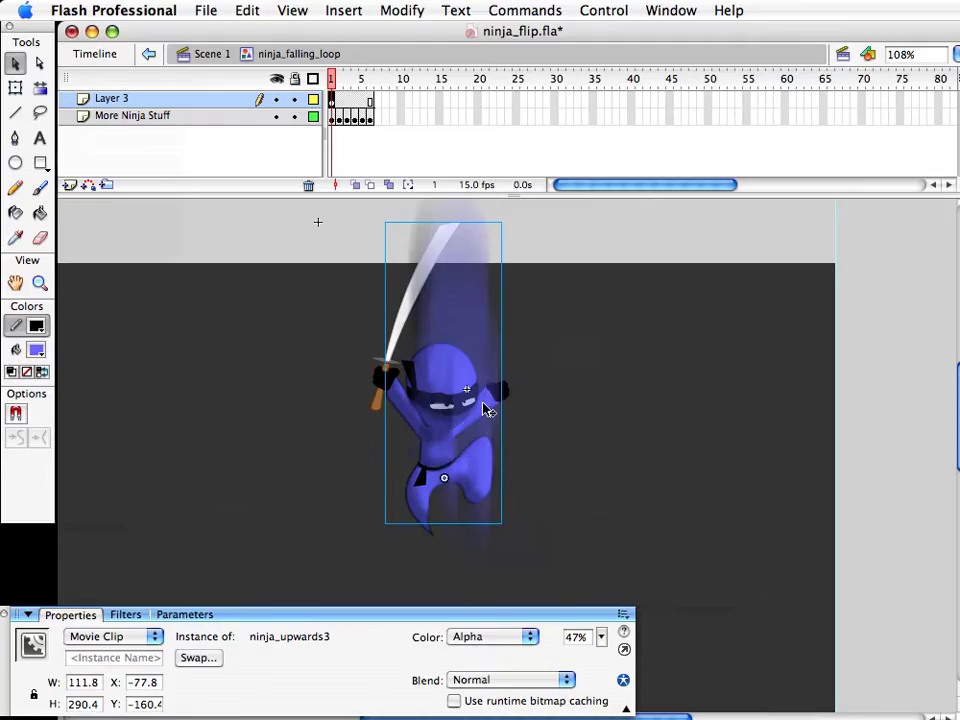
key("shift+Left")
key("shift+Up")
key("shift+Up")
key("Up")
key("Up")
key("Up")
key("Up")
key("Up")
key("Up")
key("Up")
key("shift+Down")
key("shift+Down")
key("shift+Down")
key("super+c")
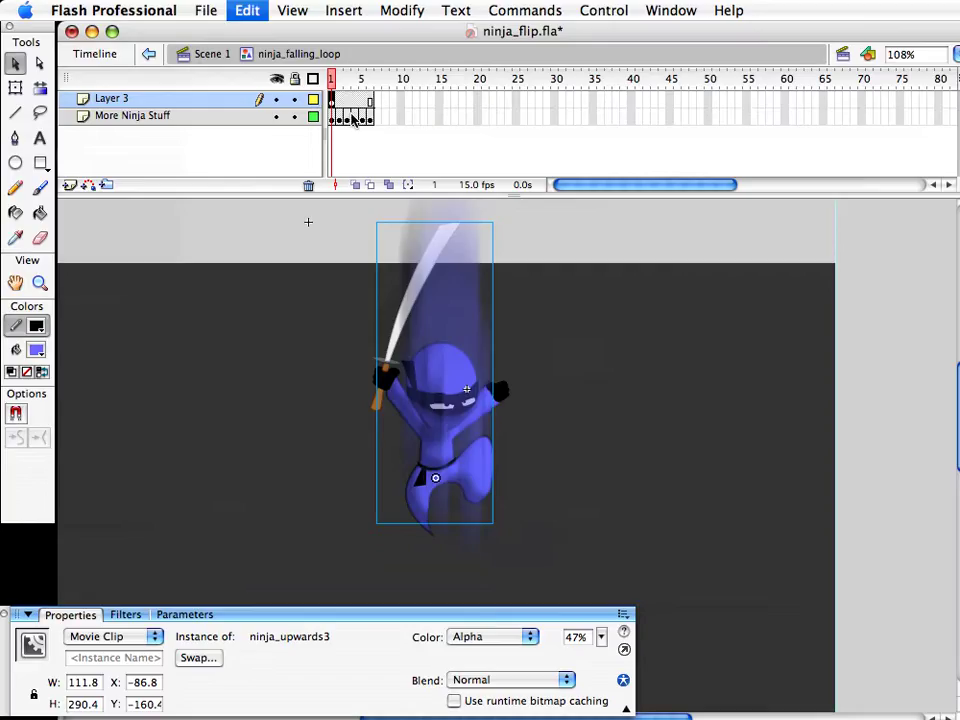
Add a keyframe at frame 2 of the blur layer, flip the clip horizontally and vertically, and place it at about X -67, Y -148
left_click(340, 100)
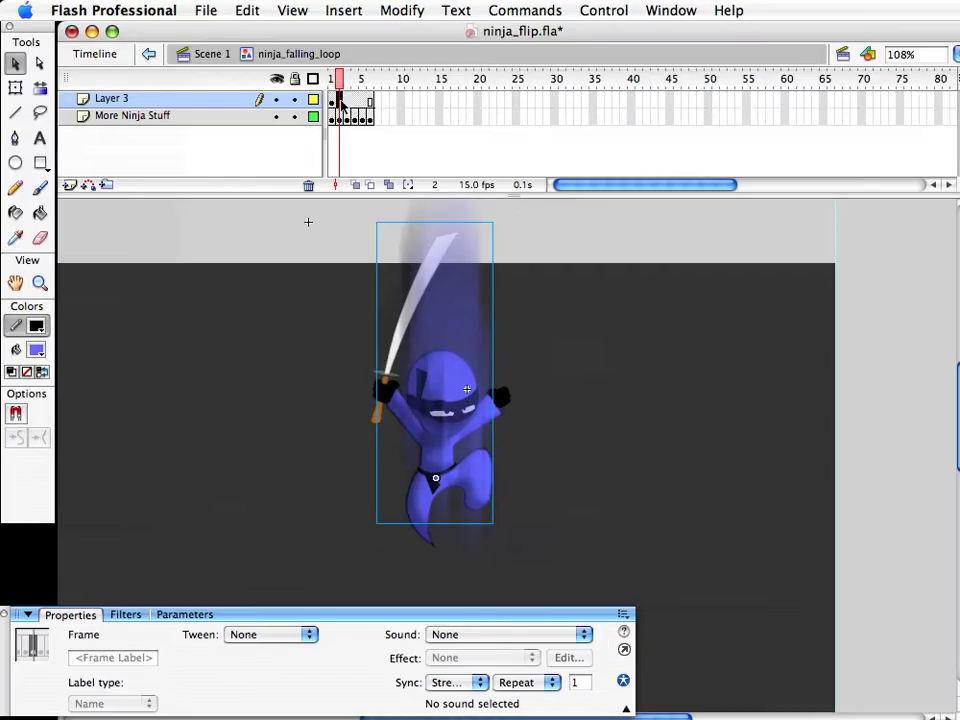
key("shift+Right")
key("shift+Right")
key("super+shift+z")
key("shift+Up")
left_click_drag(449, 576, 449, 388)
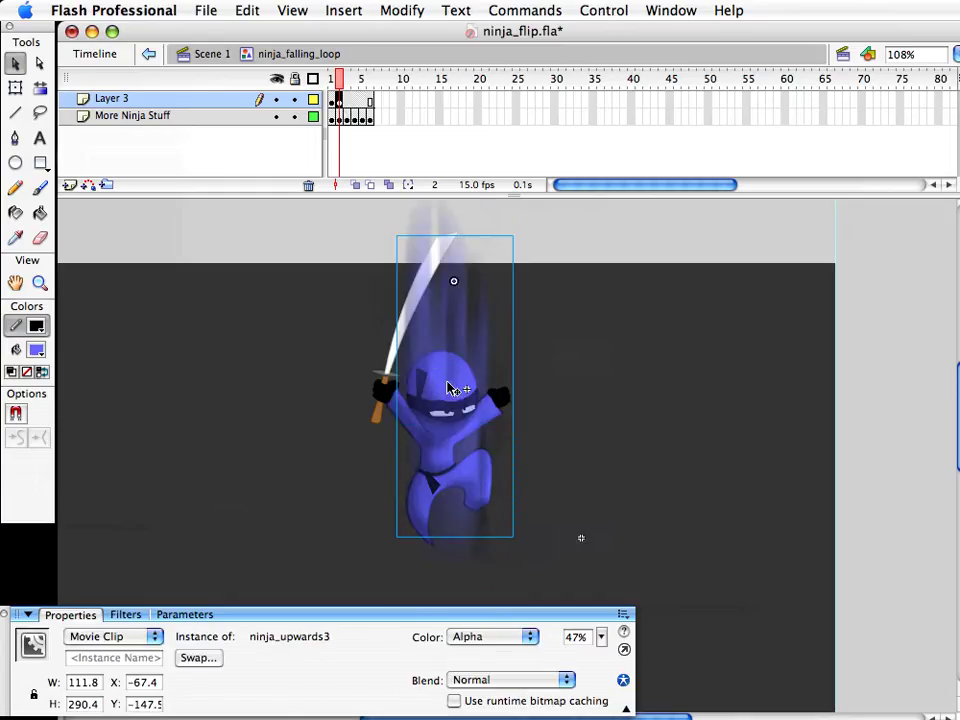
Add a keyframe at frame 3 of the blur layer, flip the clip horizontally and shift it left and down over the ninja
left_click(347, 99)
key("super+shift+h")
key("shift+Left")
key("shift+Left")
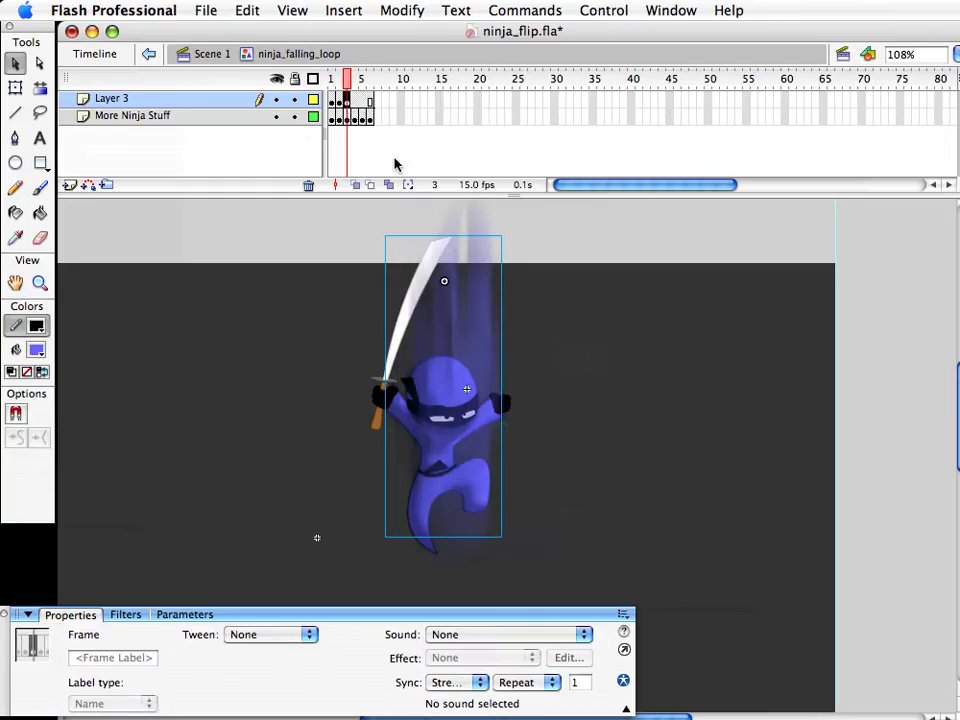
key("shift+Down")
key("shift+Down")
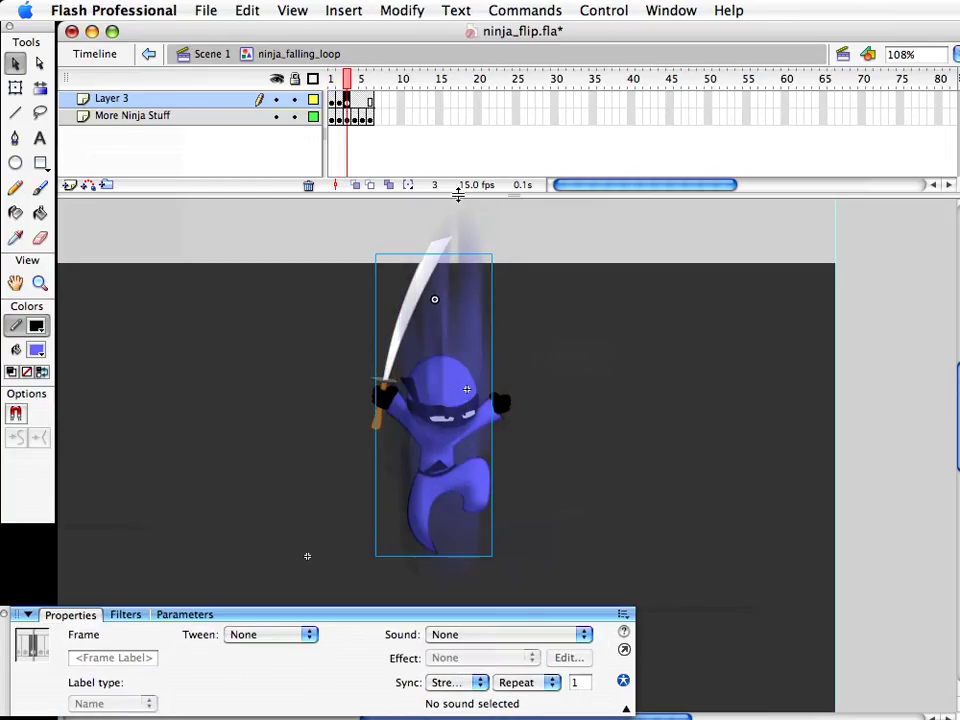
Add a keyframe at frame 4 of the blur layer, flip the clip vertically and move it down over the ninja's body
left_click(356, 103)
key("super+shift+v")
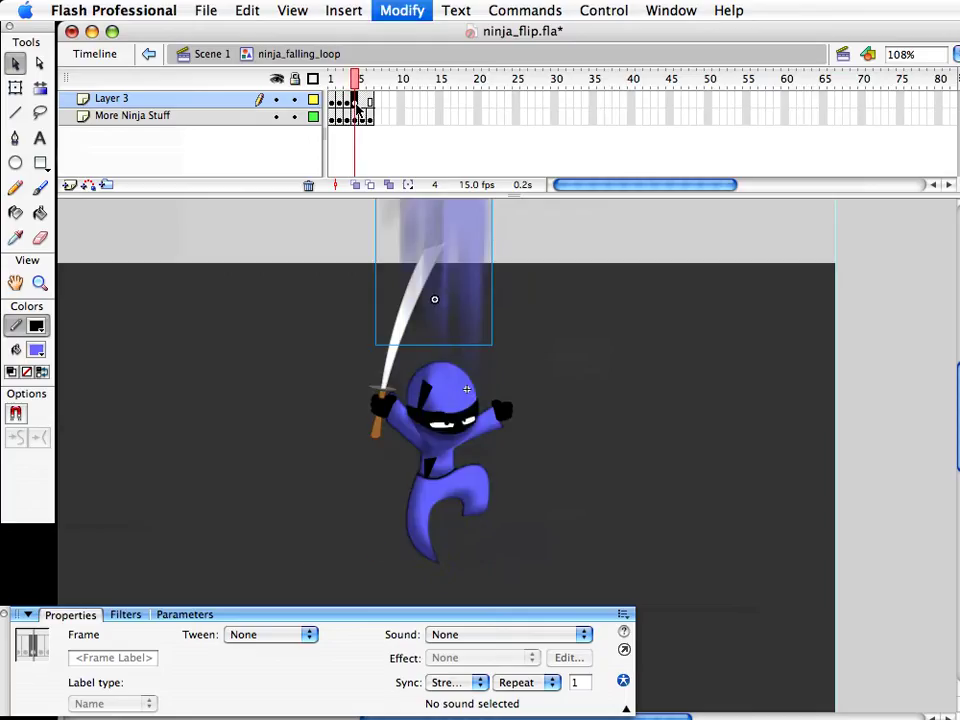
left_click_drag(461, 223, 464, 473)
key("shift+Up")
key("shift+Up")
key("shift+Up")
left_click(525, 418)
Add a keyframe at frame 5 of the blur layer, flip the clip horizontally and nudge it to about X -75, Y -151
left_click_drag(334, 80, 354, 86)
left_click(362, 100)
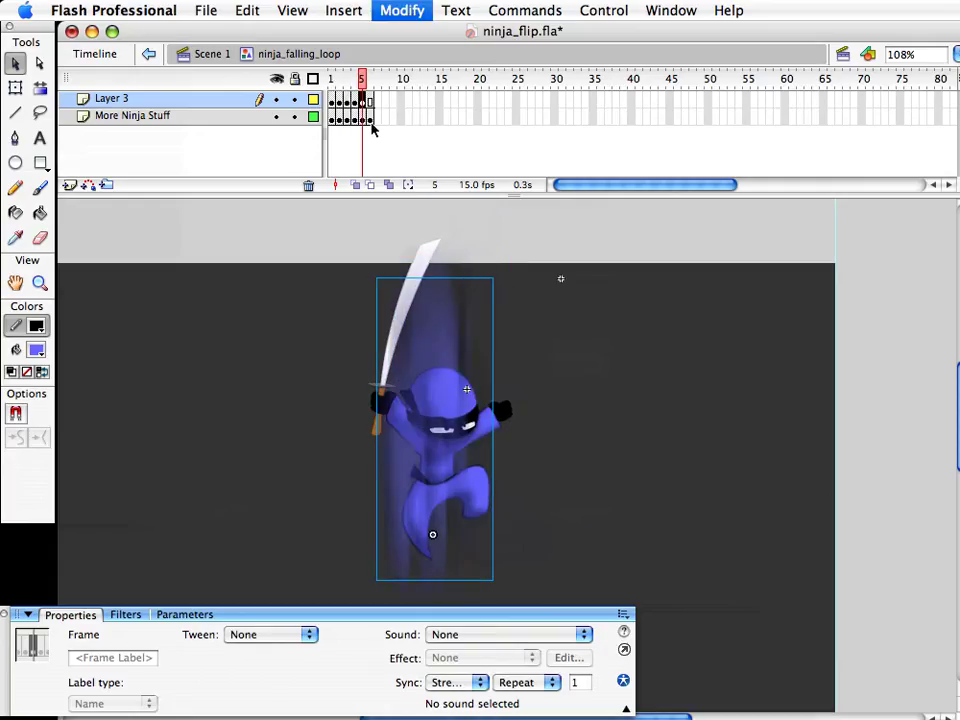
key("Right")
key("Right")
key("Right")
key("Right")
key("Right")
key("Right")
key("Right")
key("Right")
key("Right")
key("Right")
key("Right")
key("Right")
key("Right")
key("Right")
key("Right")
key("Right")
key("Right")
key("Right")
key("Up")
key("Up")
key("Up")
key("Up")
key("Up")
key("Up")
key("Up")
key("Up")
key("Up")
key("Up")
key("Up")
key("Up")
key("Up")
key("Up")
key("Up")
key("Up")
key("Up")
key("Up")
key("Up")
key("Up")
key("Left")
key("Left")
key("Left")
key("Left")
key("Left")
key("Left")
key("Up")
key("Up")
key("Up")
key("Up")
key("Up")
key("Up")
key("Up")
key("Up")
key("Up")
key("Up")
key("Up")
key("Up")
key("Up")
key("Up")
key("Up")
key("Up")
key("Up")
key("Up")
key("Up")
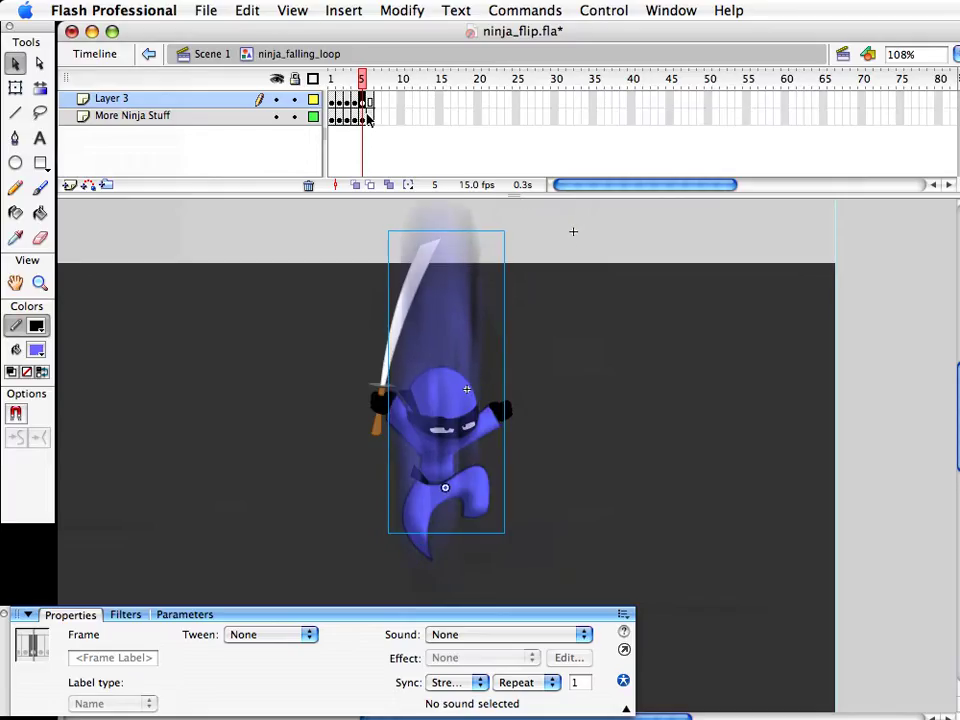
Add a keyframe at frame 6 of the blur layer, lower the blur clip over the ninja and save the file
left_click(371, 102)
key("F6")
left_click_drag(467, 353, 466, 405)
left_click(360, 163)
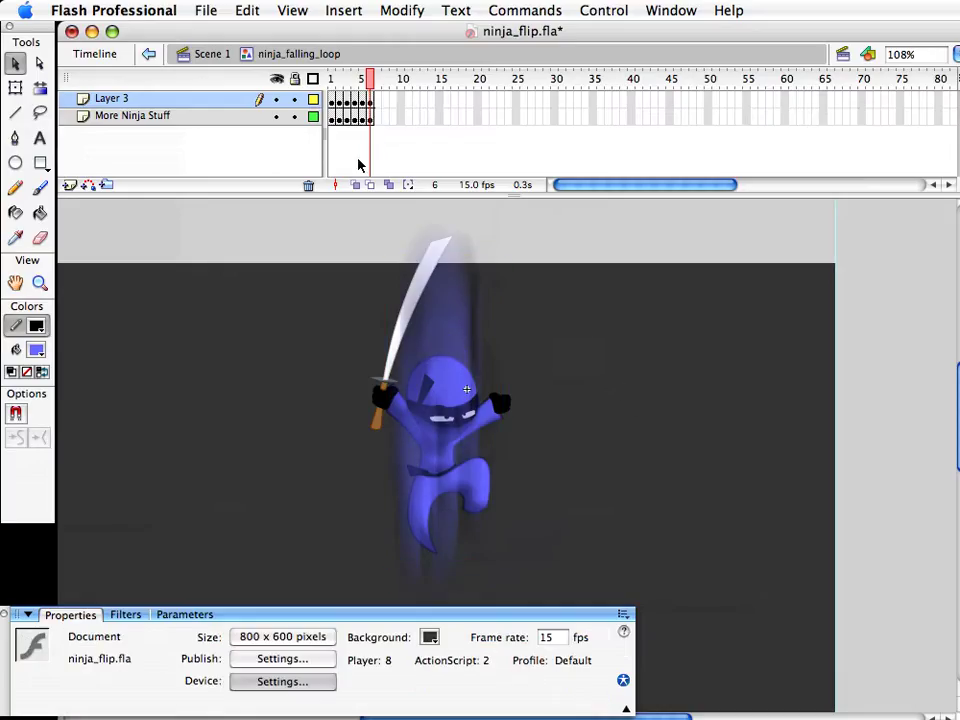
key("super+s")
Play the ninja_falling_loop animation from frame 1 to check the motion blur
left_click_drag(371, 88, 326, 91)
key("Return")
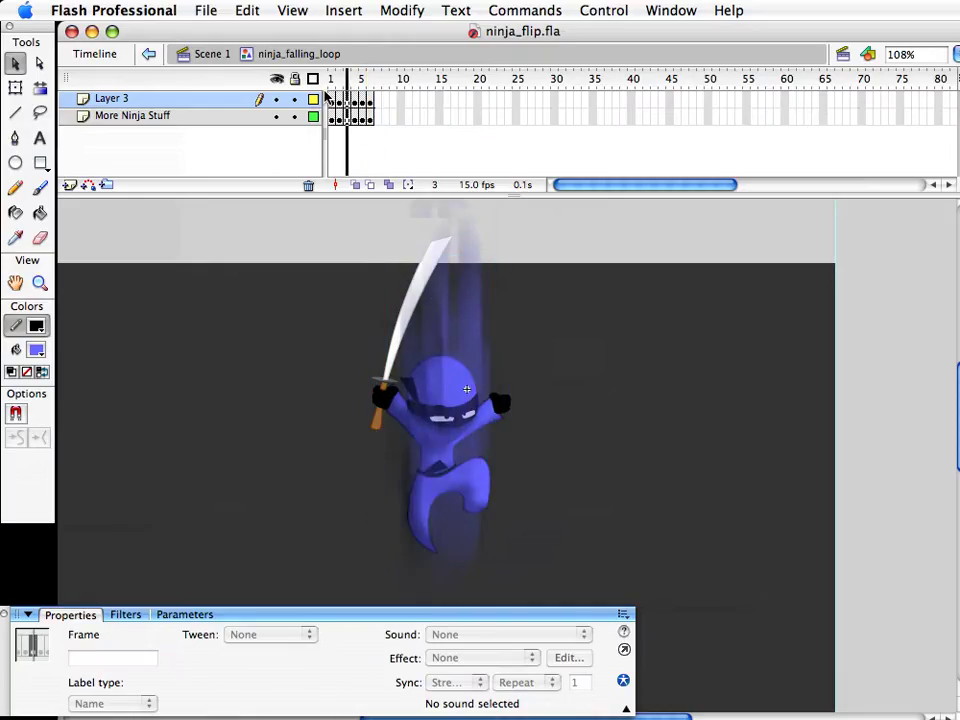
key("Return")
left_click(679, 270)
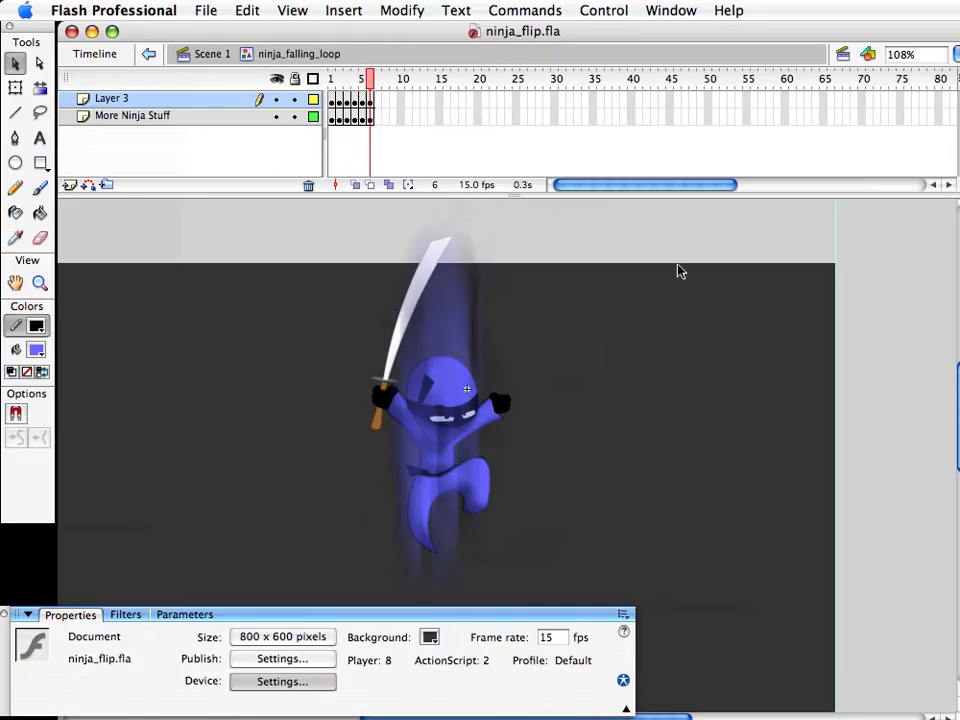
Slow the frame rate to 3 fps, play the falling loop, and restore the frame rate to 15 fps
left_click(575, 10)
left_click(643, 279)
double_click(548, 638)
type("3")
key("Return")
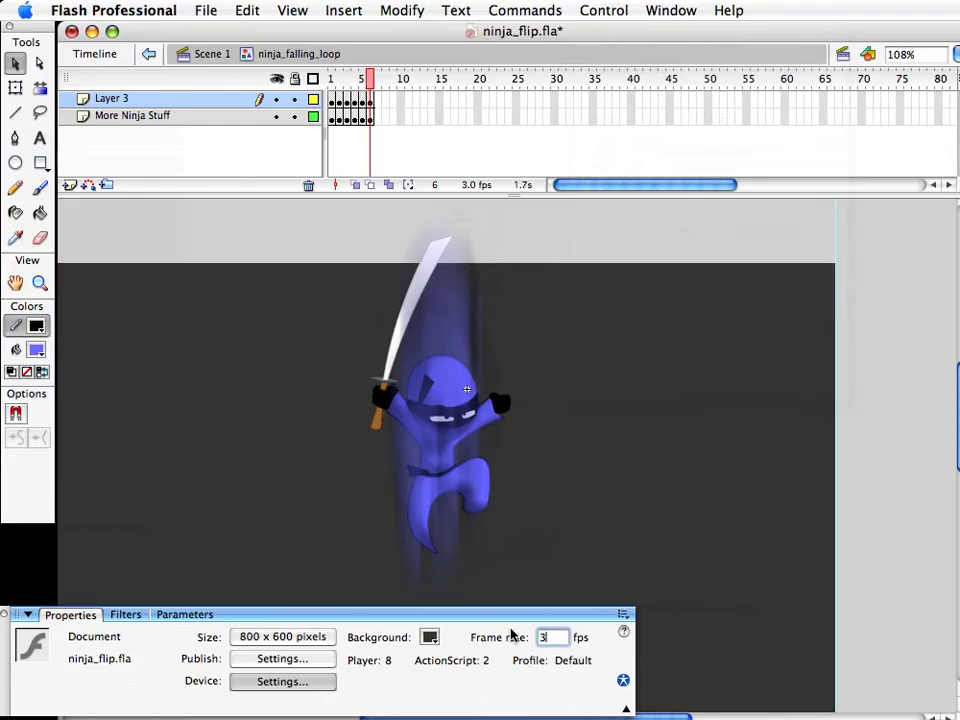
left_click(632, 583)
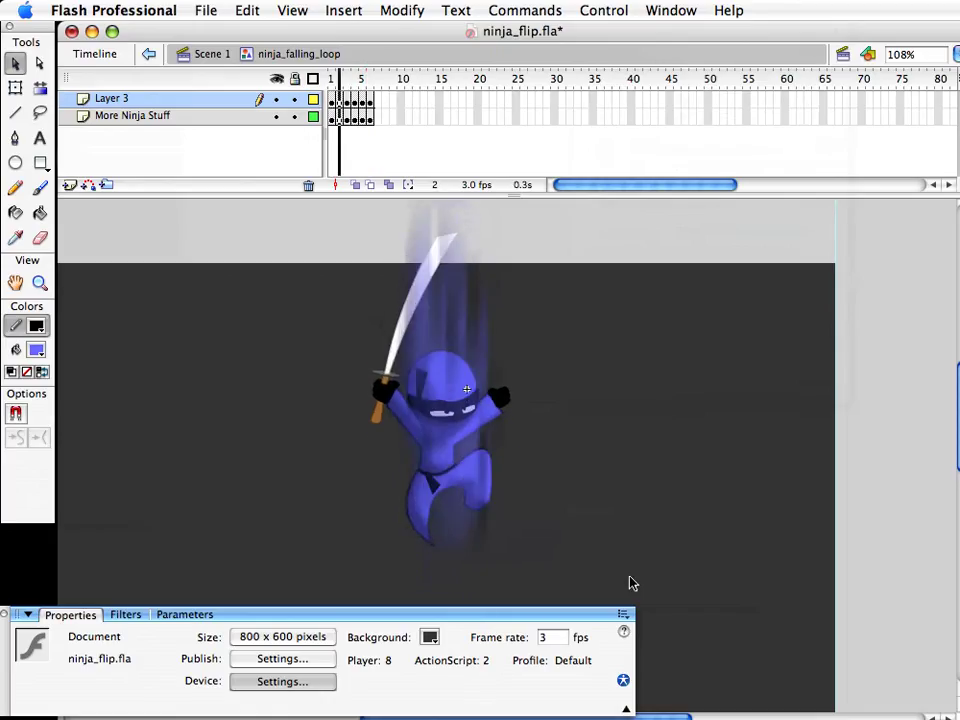
key("Return")
left_click_drag(562, 637, 517, 638)
key("Return")
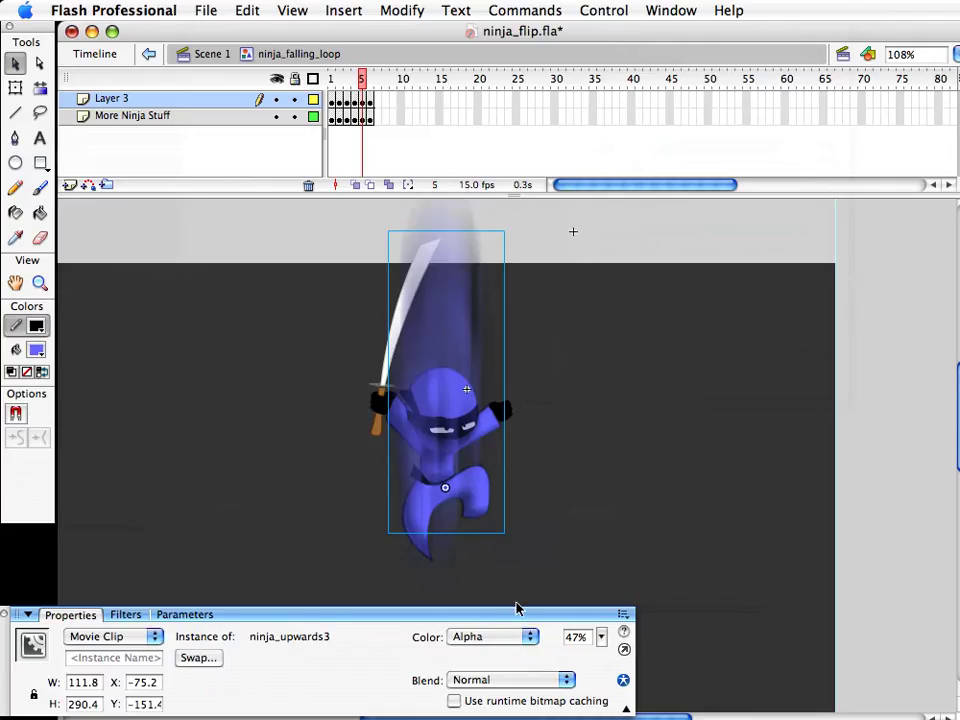
left_click(551, 501)
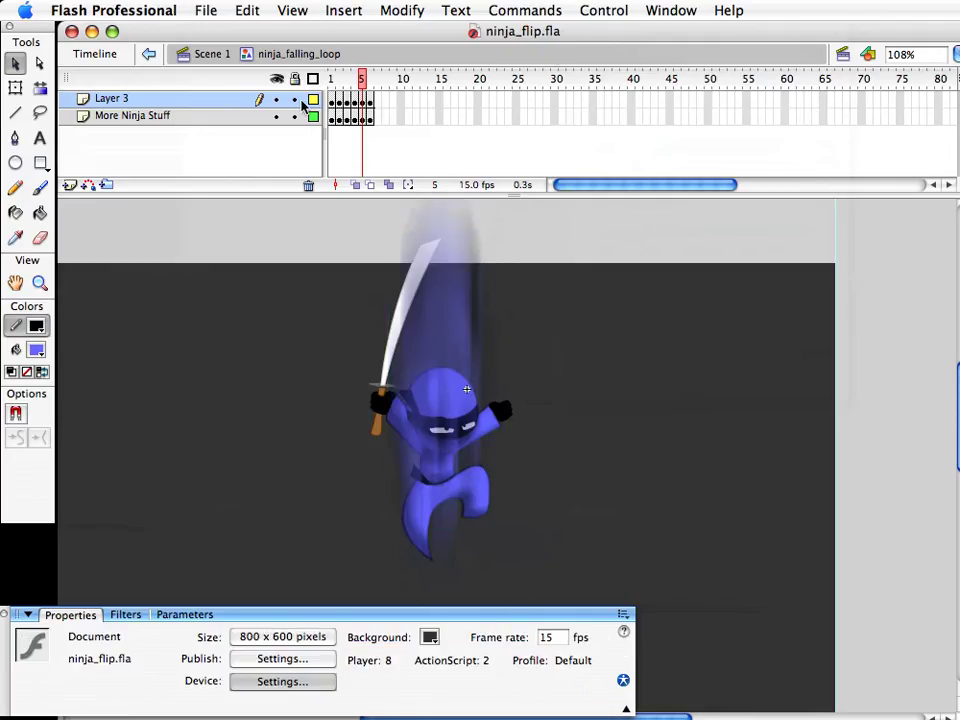
Return to Scene 1 at 100% zoom, scrub the main timeline from frame 52 to frame 74 and save the file
left_click(454, 284)
double_click(806, 431)
left_click(80, 331)
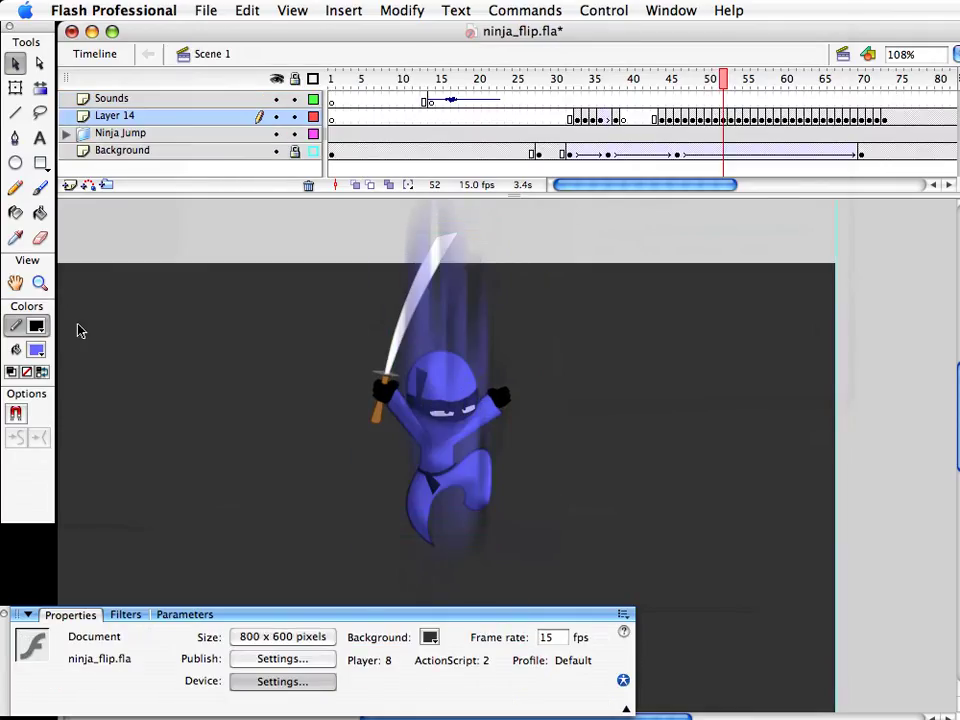
key("super+1")
left_click_drag(589, 484, 583, 418)
left_click(728, 89)
left_click_drag(729, 90, 891, 129)
key("super+s")
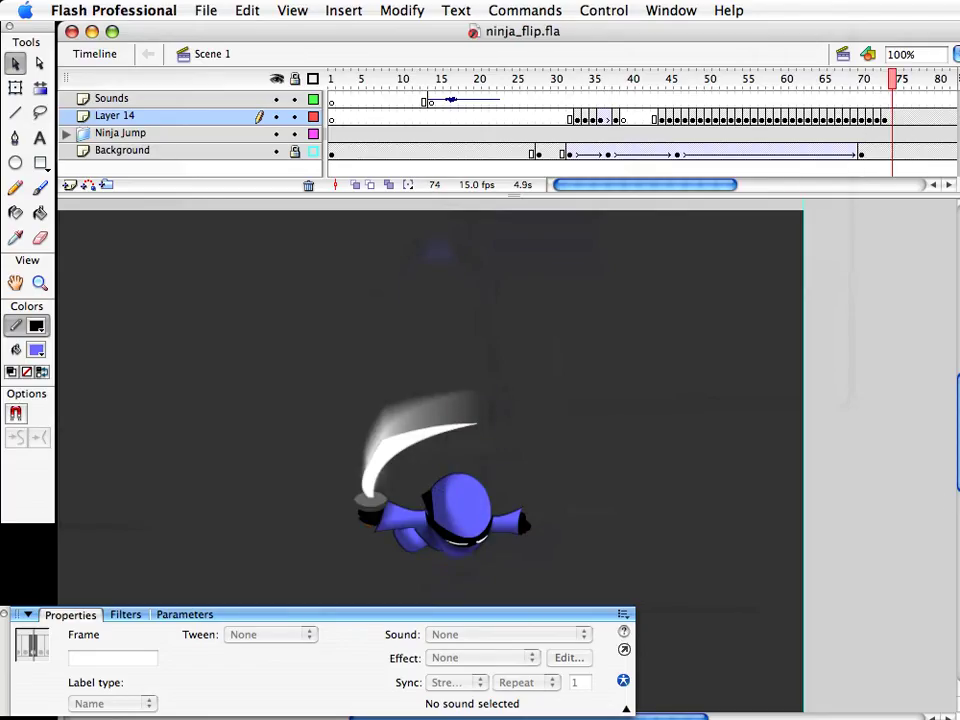
Add a keyframe at frame 74 of Layer 14 and lower the ninja's head, bandana and eyes against the body
key("period")
left_click(568, 485)
scroll(566, 486, "down", 2)
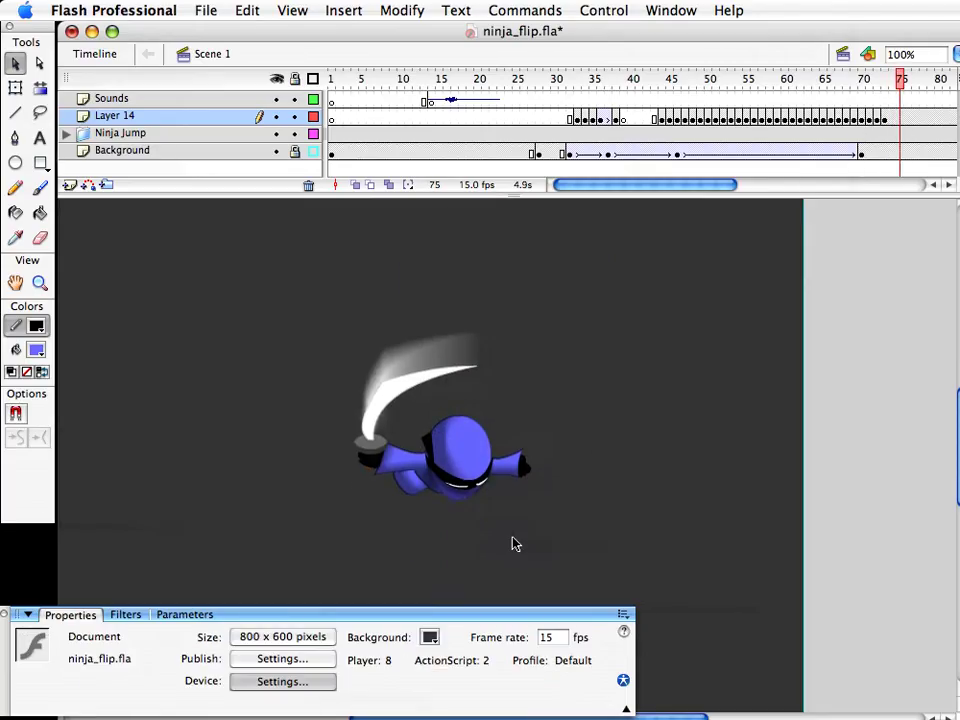
left_click(879, 118)
left_click(886, 118)
left_click(899, 118)
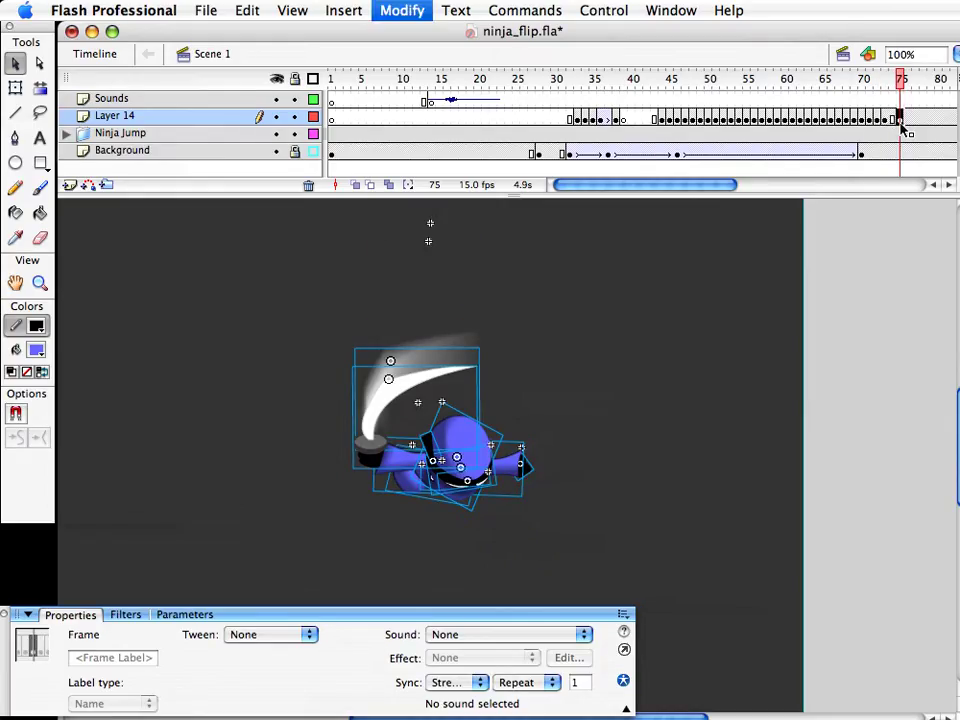
left_click_drag(895, 120, 892, 120)
left_click_drag(500, 390, 409, 551)
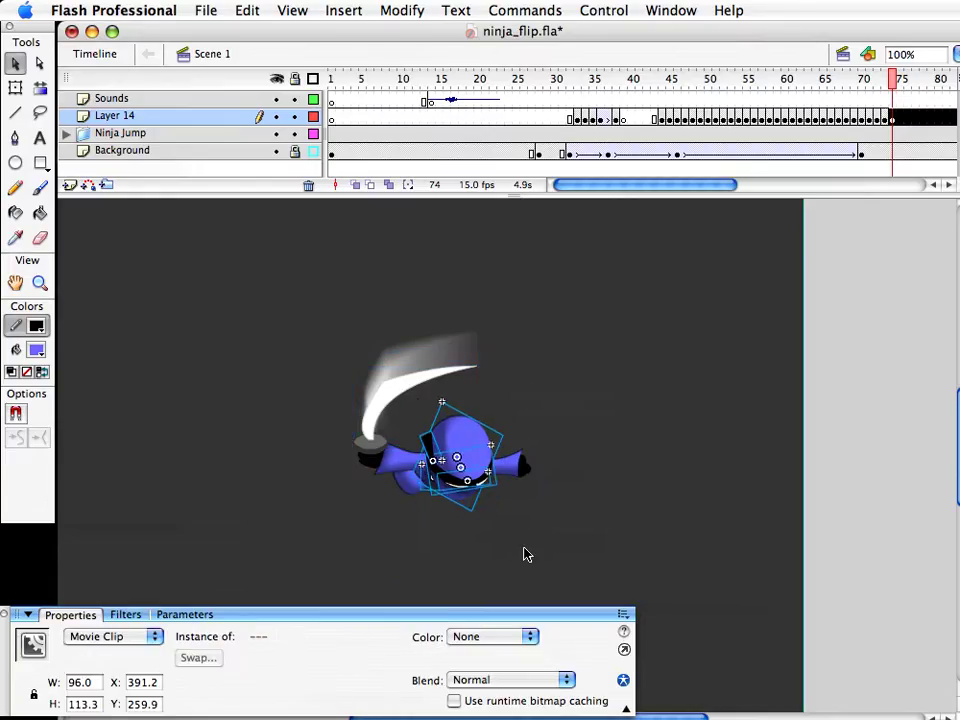
left_click(182, 343)
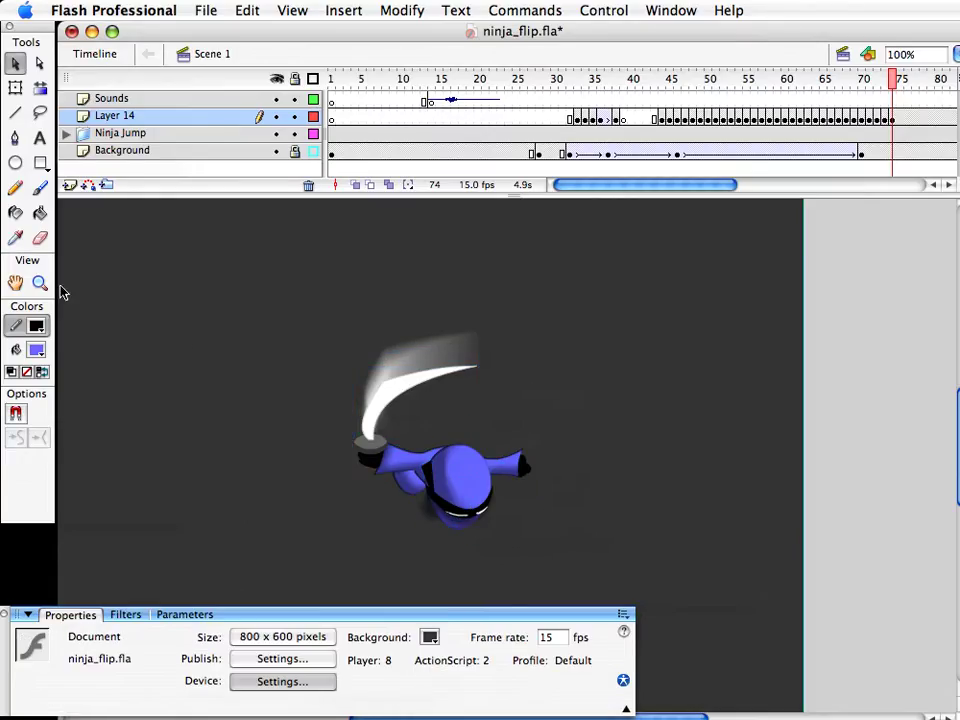
Move the bandana tail at frame 74 upward, tilt it more upright beside the head, and save the file
left_click(40, 283)
left_click_drag(353, 380, 619, 602)
key("v")
left_click_drag(376, 511, 372, 404)
key("q")
mouse_move(407, 343)
left_mouse_down()
mouse_move(418, 336)
mouse_move(395, 356)
left_mouse_up()
key("q")
left_click_drag(442, 329, 437, 333)
key("v")
left_click(449, 483)
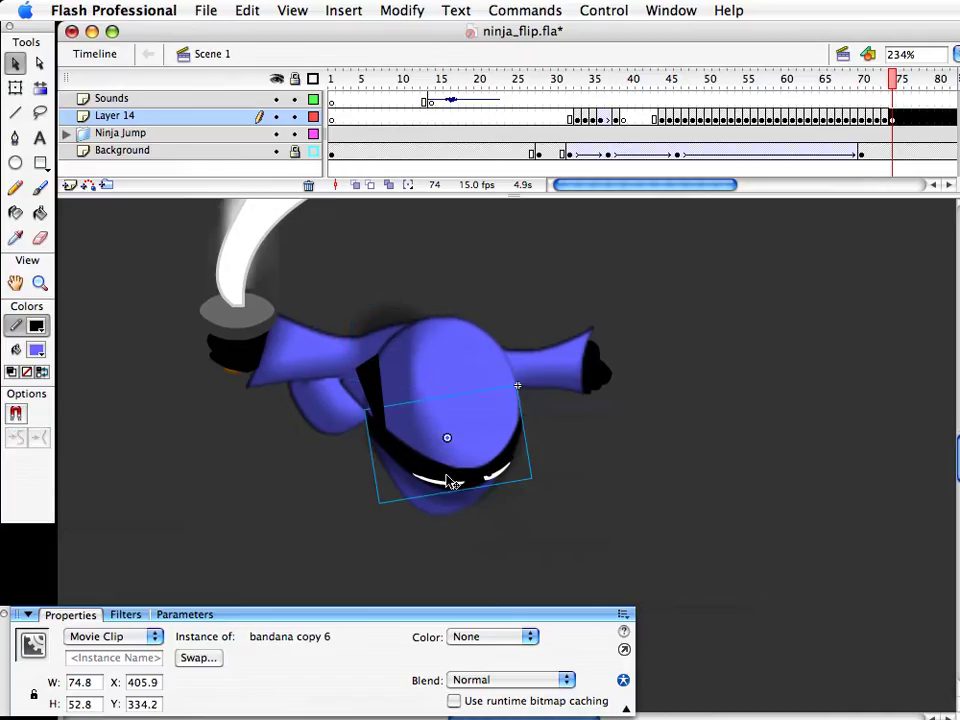
left_click(375, 396)
mouse_move(375, 396)
left_mouse_down()
mouse_move(377, 383)
mouse_move(378, 401)
left_mouse_up()
key("super+s")
Delete the ninja's eyes clip at frame 74 and select the bandana
left_click(399, 450)
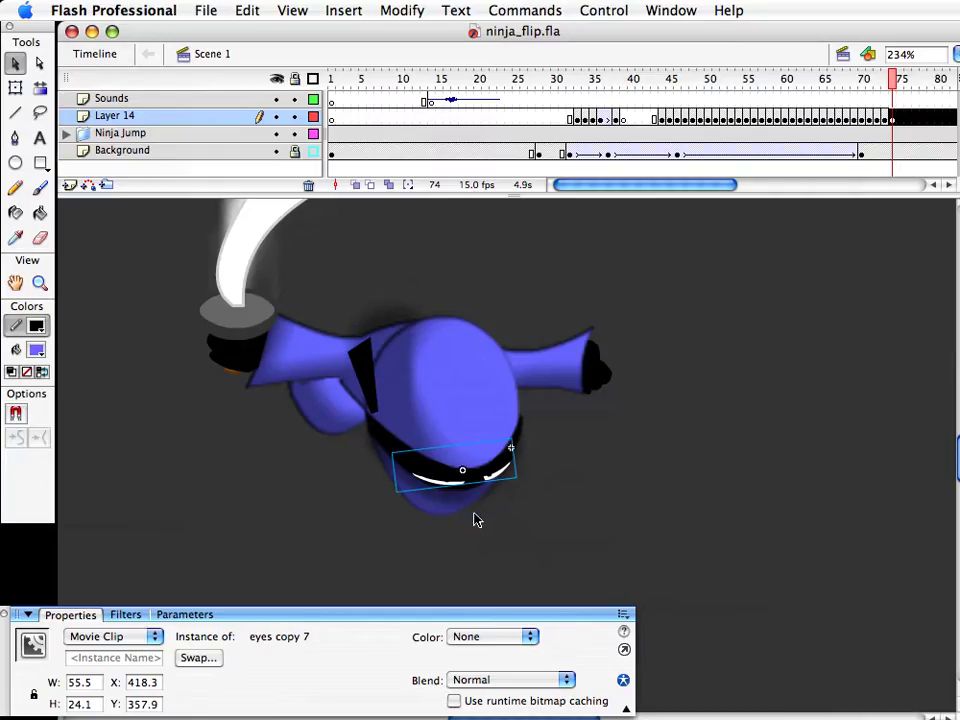
key("Delete")
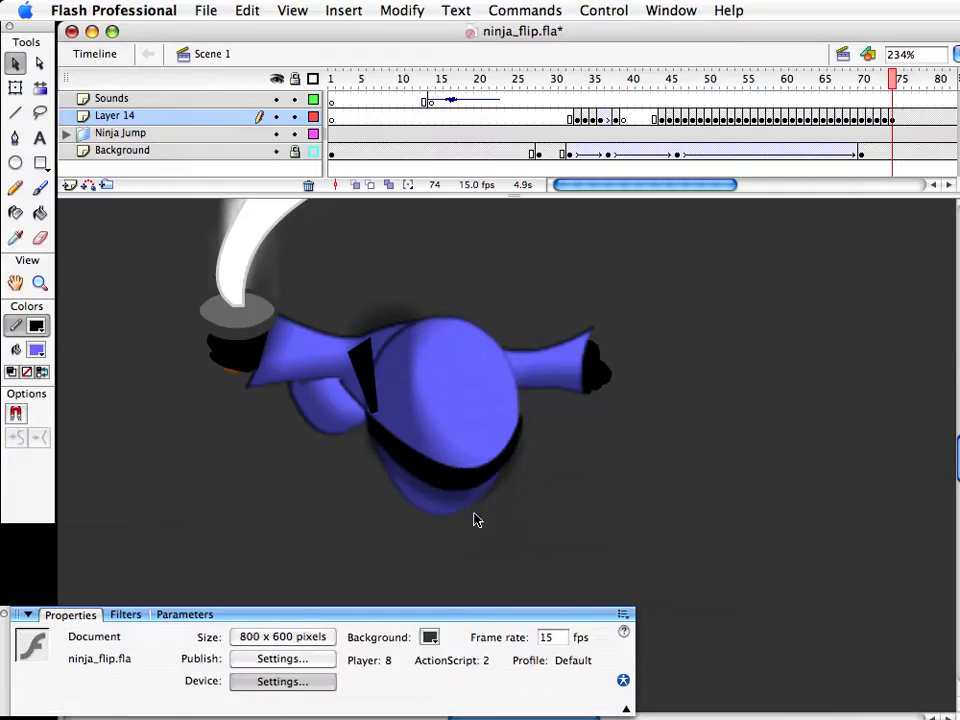
left_click(465, 489)
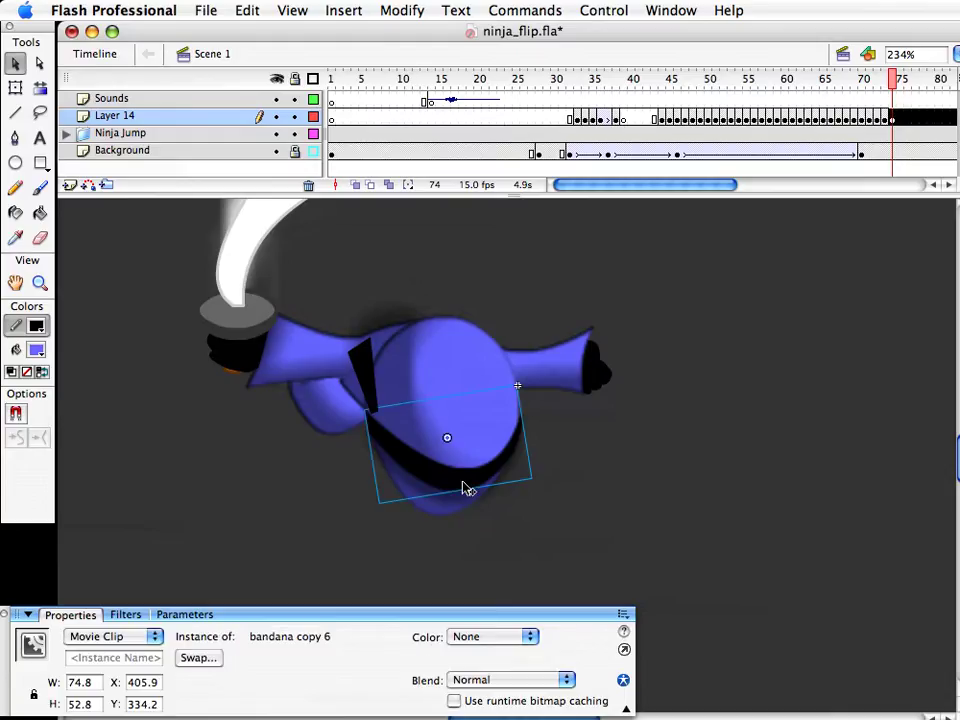
Disable the Drop Shadow filter on the ninja's bandana at frame 74
left_click(128, 616)
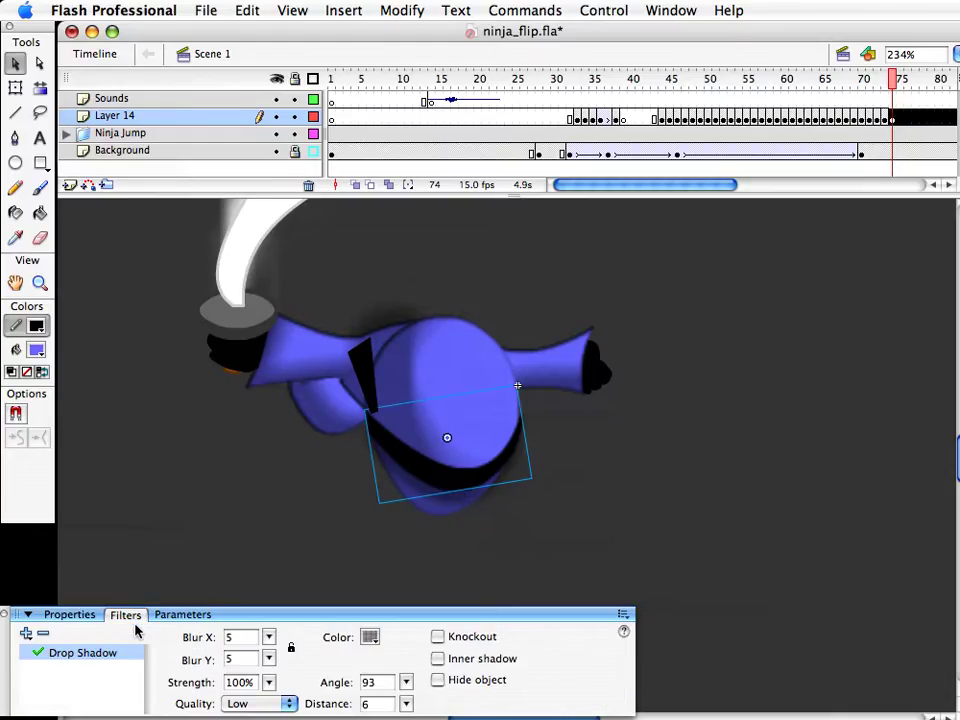
left_click(42, 635)
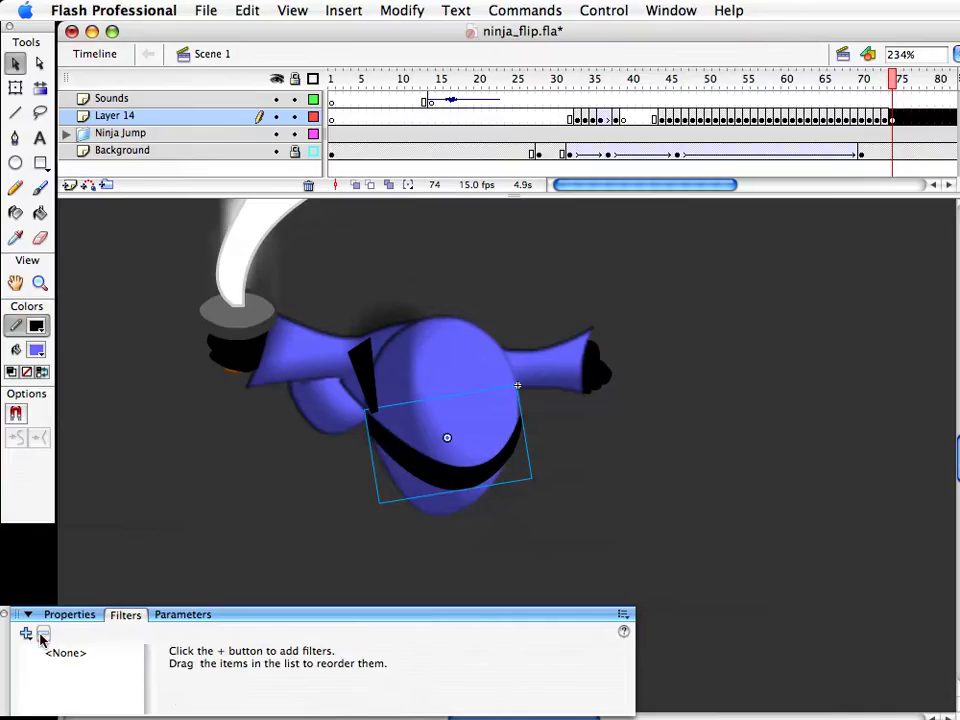
key("super+z")
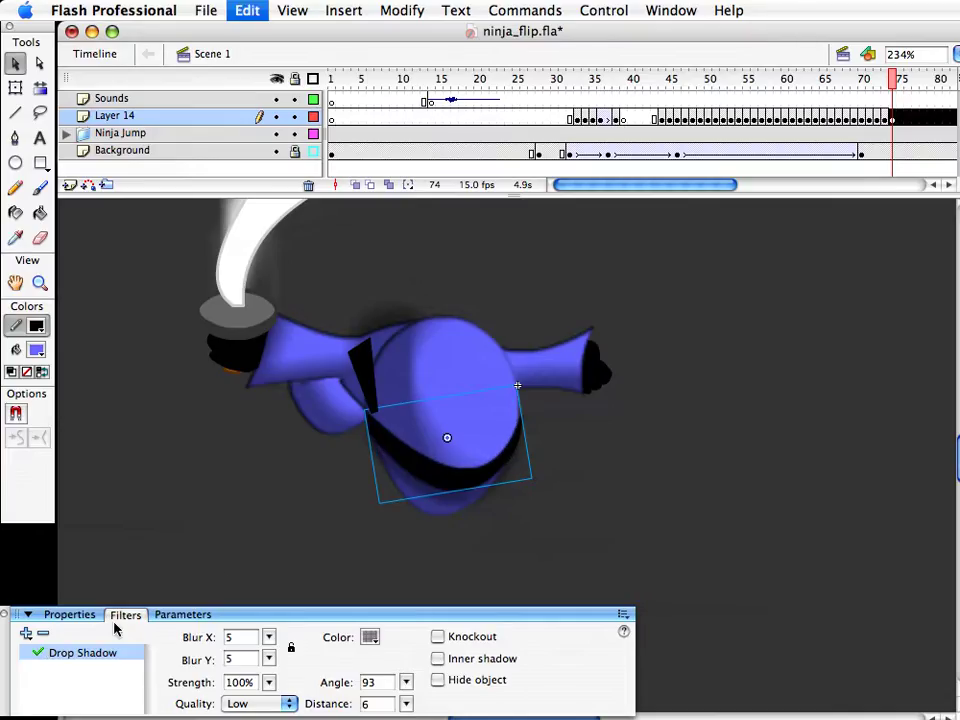
left_click(37, 652)
left_click(394, 549)
left_click(484, 479)
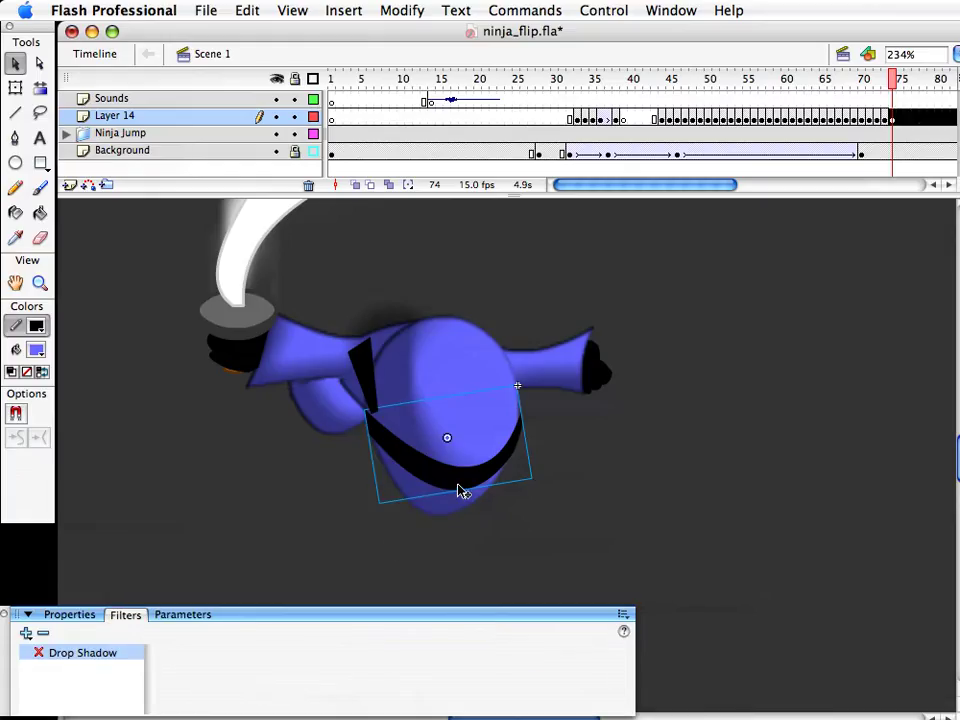
Duplicate the bandana as symbol bandana copy 7, reshape its upper edge into a thin curved band, and return to Scene 1
key("super+shift+d")
left_click(958, 568)
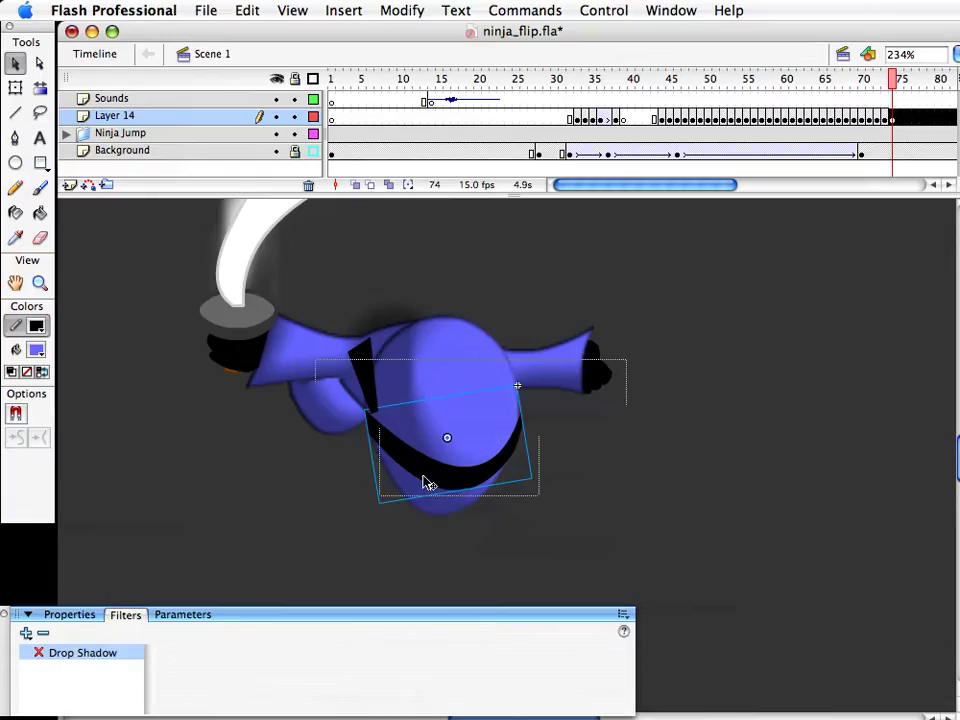
double_click(424, 490)
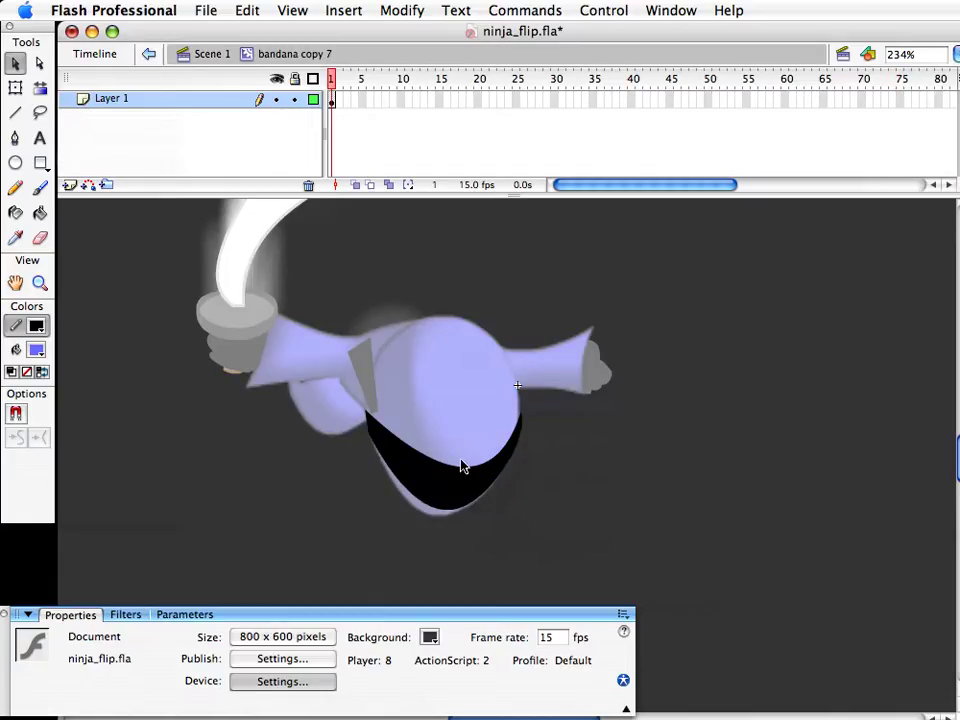
left_click_drag(461, 467, 450, 507)
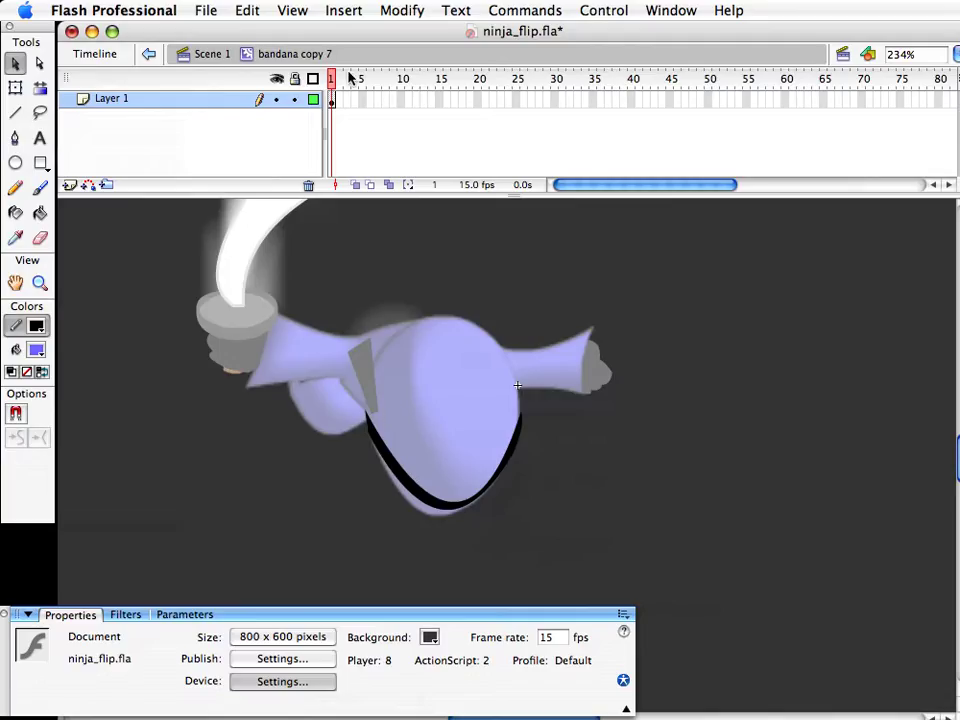
left_click(227, 55)
scroll(692, 531, "up", 1)
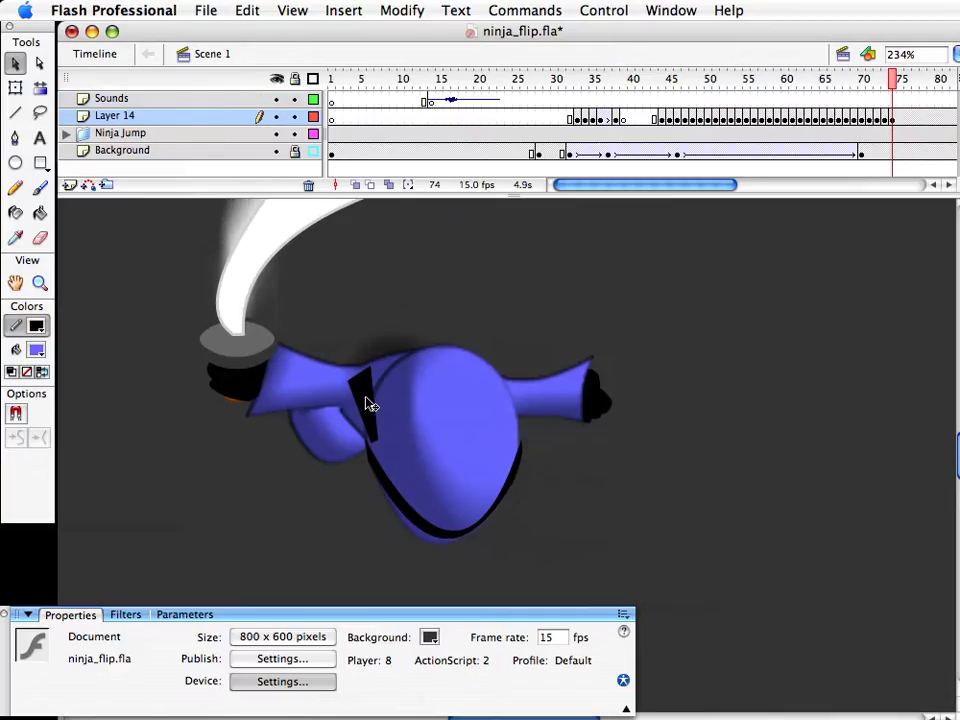
Send the bandana tail behind the head and move the legs clear of the body toward the upper right of the stage
key("super+Down")
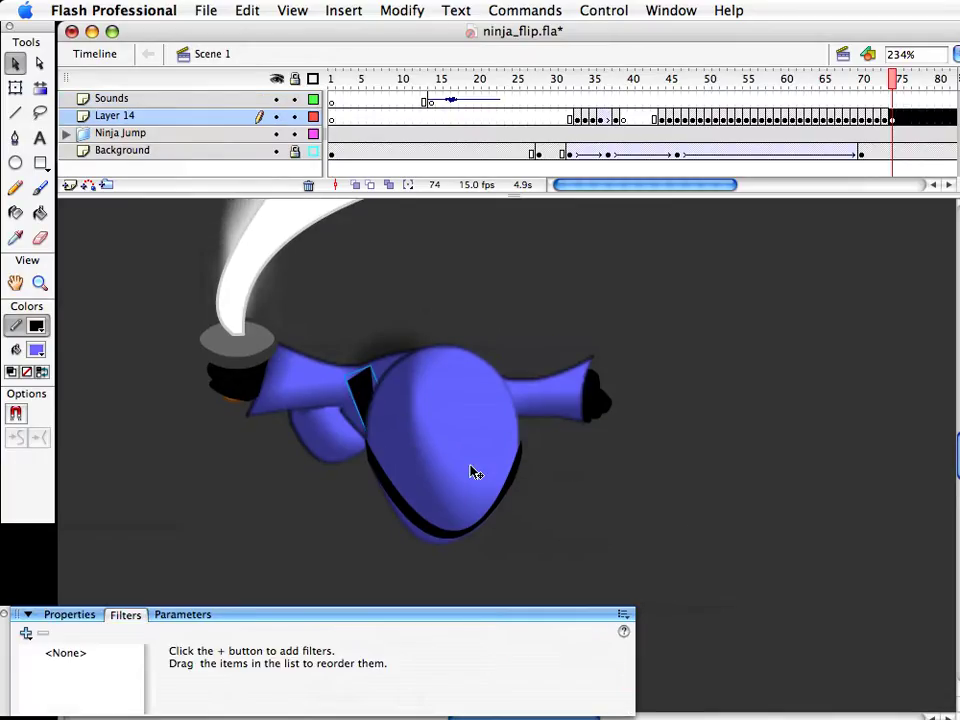
left_click(536, 401)
left_click(329, 458)
left_click_drag(495, 322, 575, 298)
key("space")
left_click_drag(502, 403, 553, 406)
Flip the sword and hand vertically, position the hand at the sleeve with the blade hanging below, and delete the sword blur
left_click(345, 402)
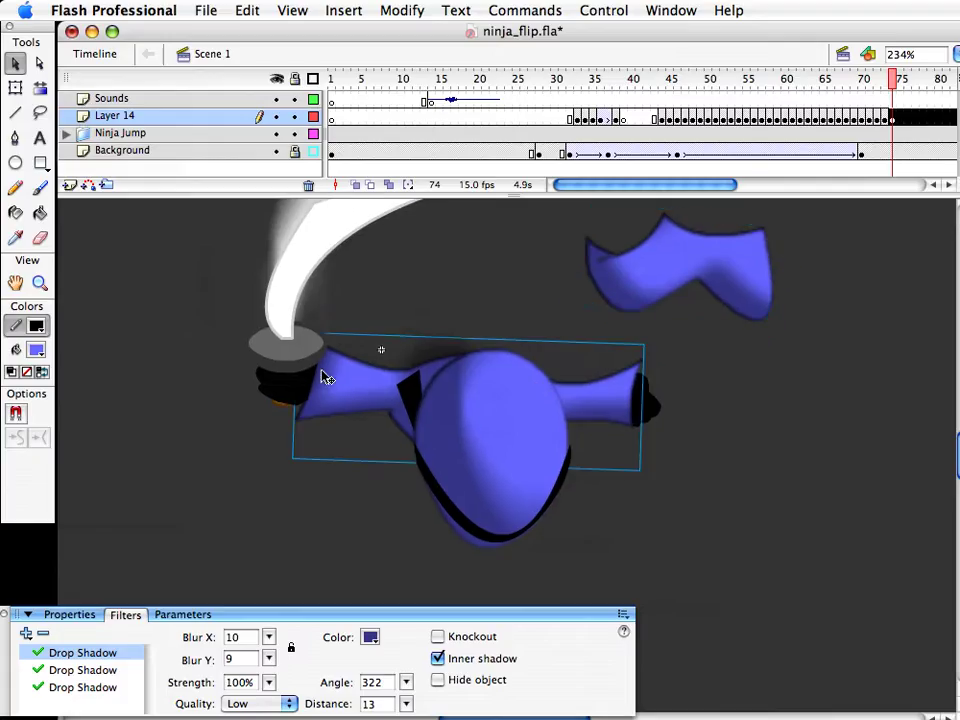
left_click(300, 370)
left_click_drag(313, 455, 324, 508)
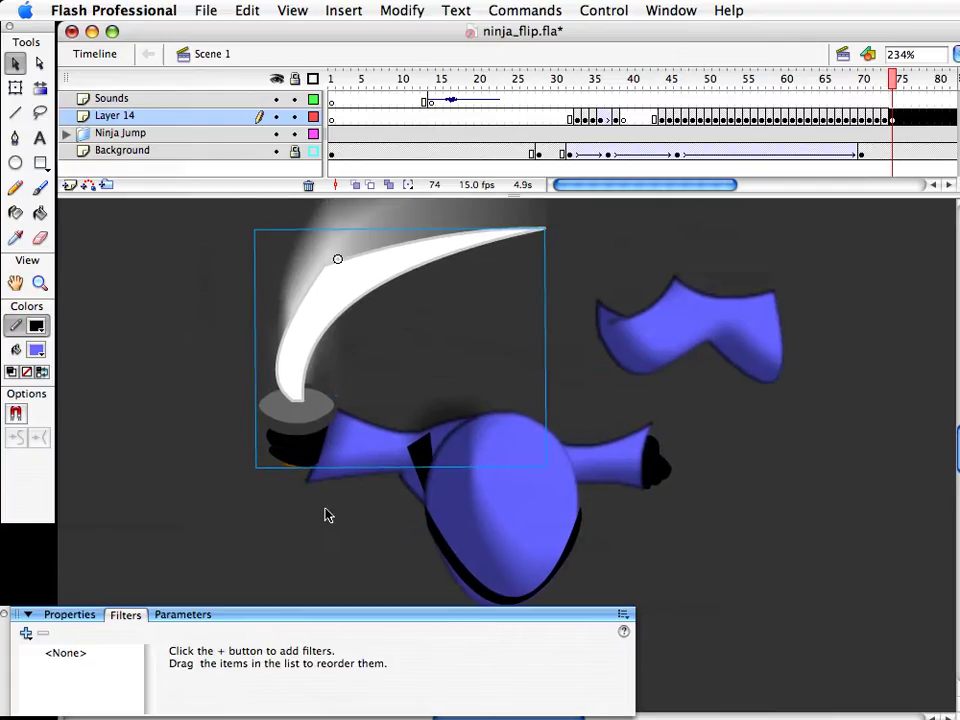
key("super+shift+v")
left_click_drag(371, 267, 376, 604)
left_click_drag(321, 449, 382, 370)
left_click(322, 356)
key("Delete")
left_click(298, 490)
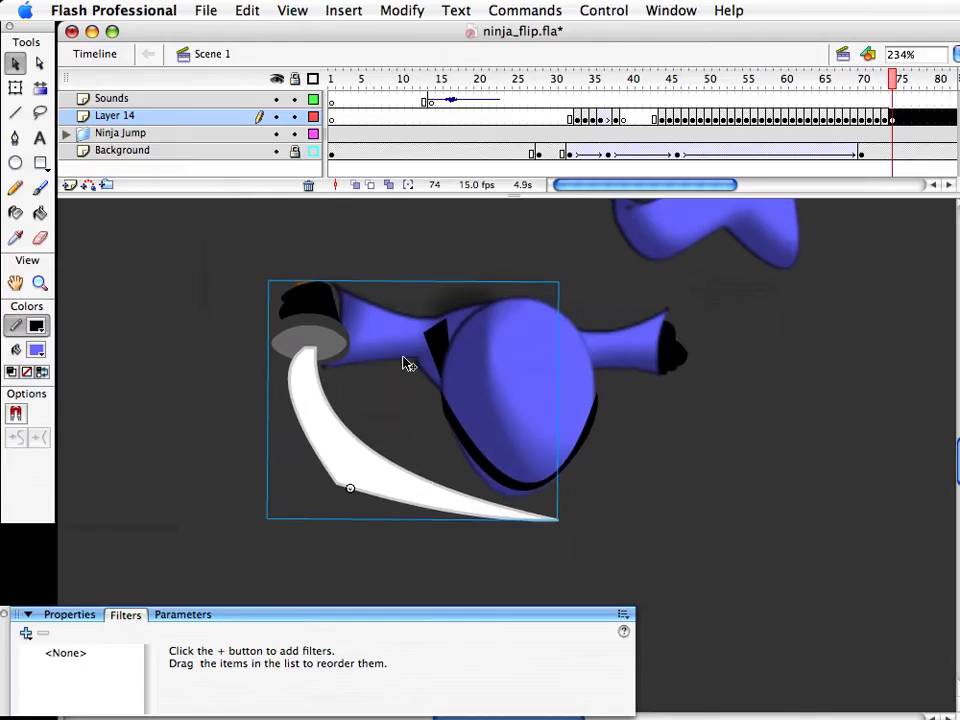
Duplicate the torso symbol as body copy 30 and the detached legs symbol as body copy 31
left_click(375, 331)
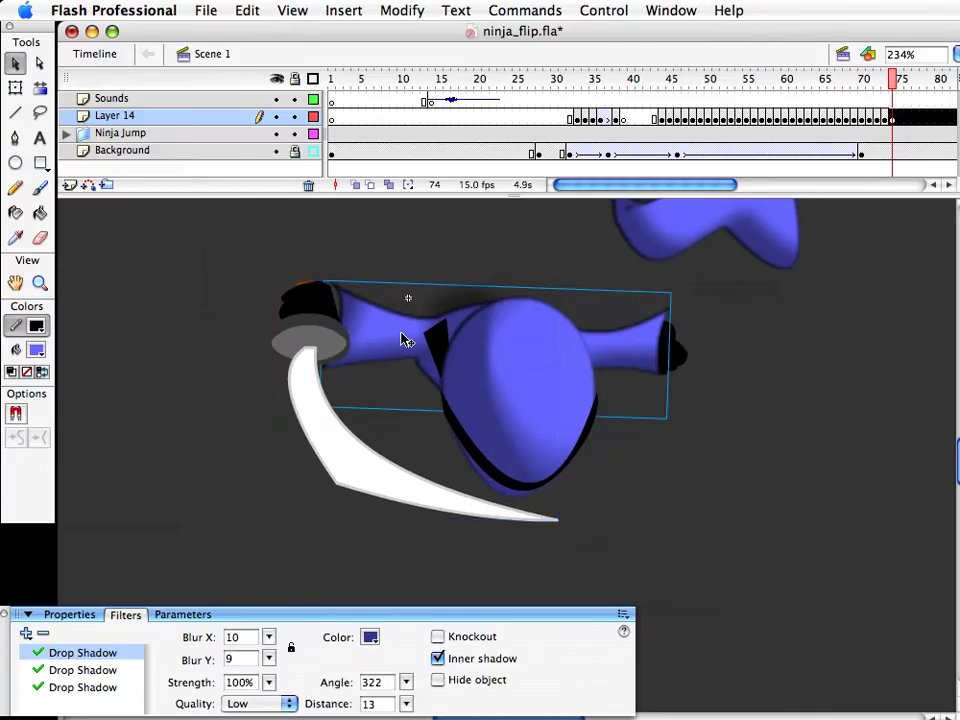
key("super+shift+d")
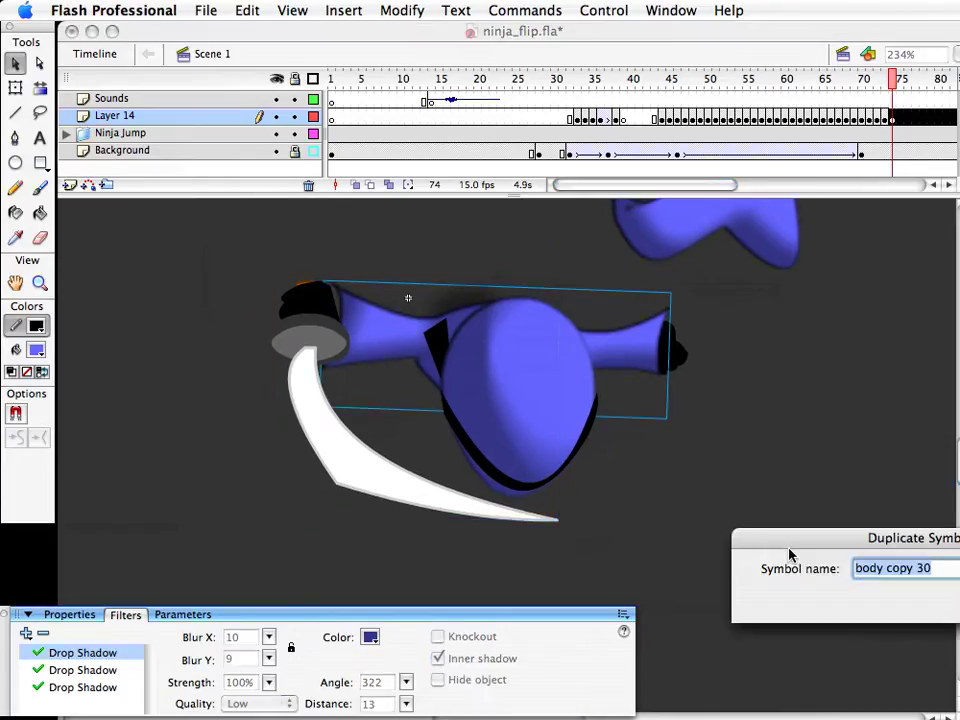
key("Return")
left_click(690, 255)
key("super+shift+d")
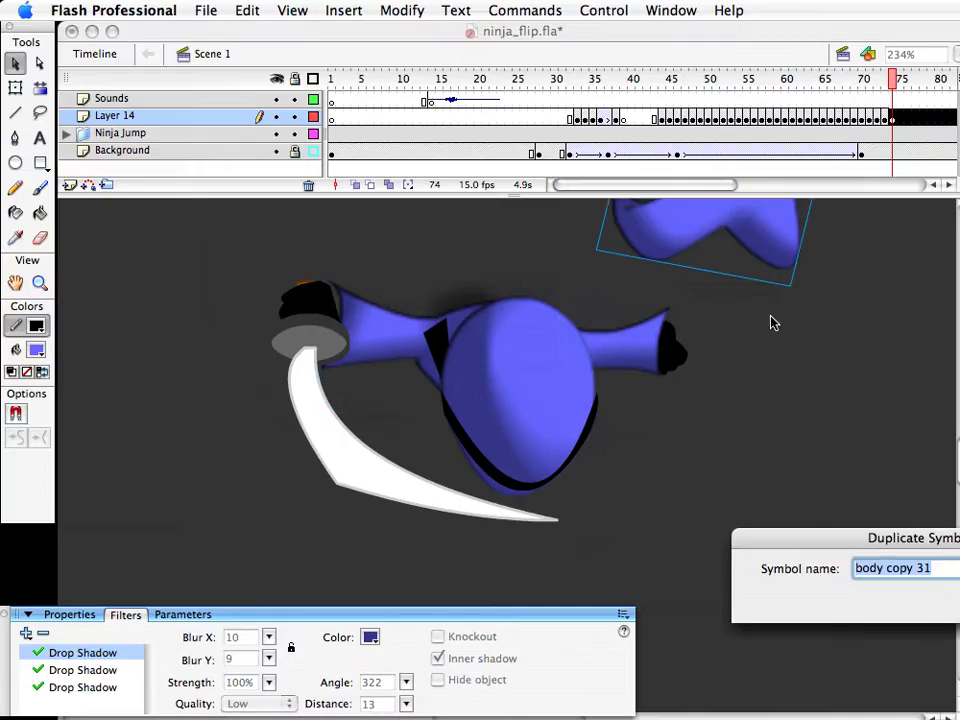
key("Return")
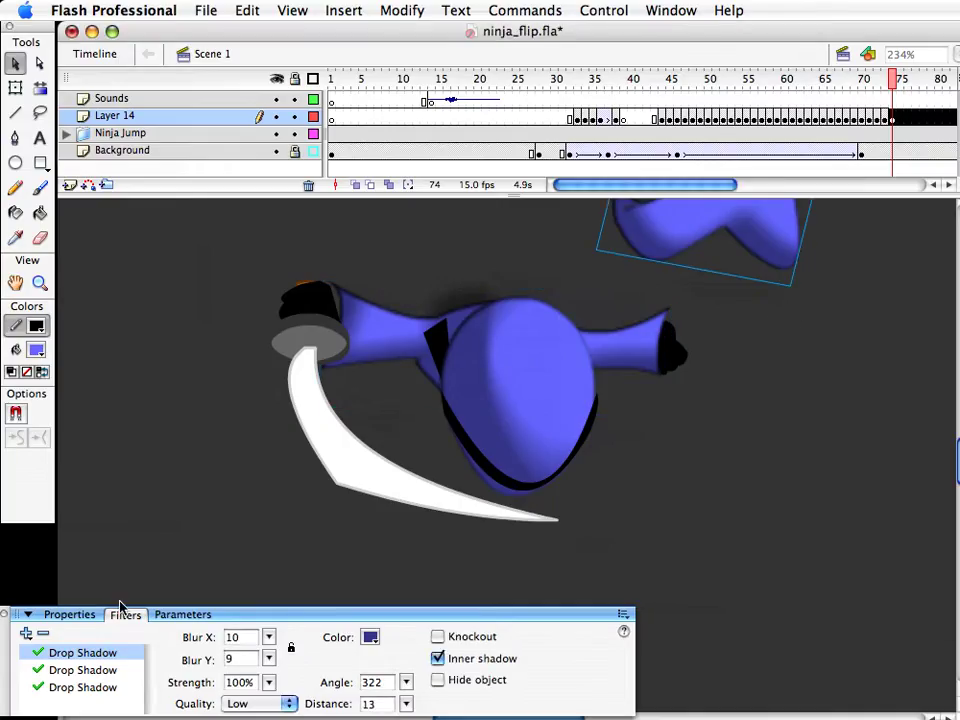
Open body copy 30 for editing and pull the top edge of the torso up into a tall rounded hump
left_click(69, 614)
left_click(376, 329)
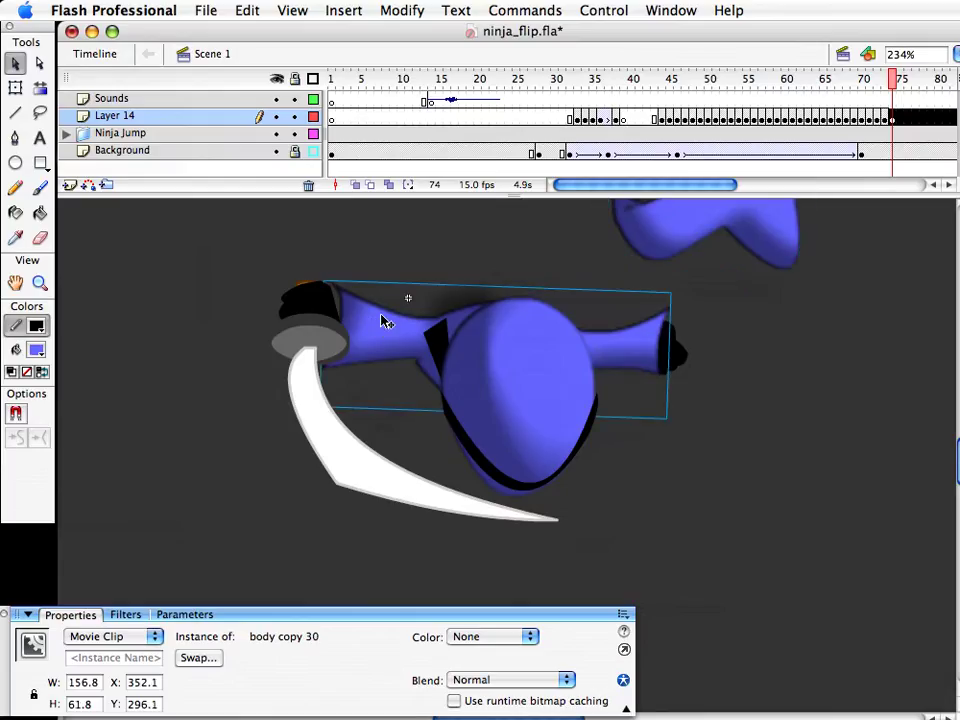
double_click(379, 327)
left_click_drag(469, 373, 489, 446)
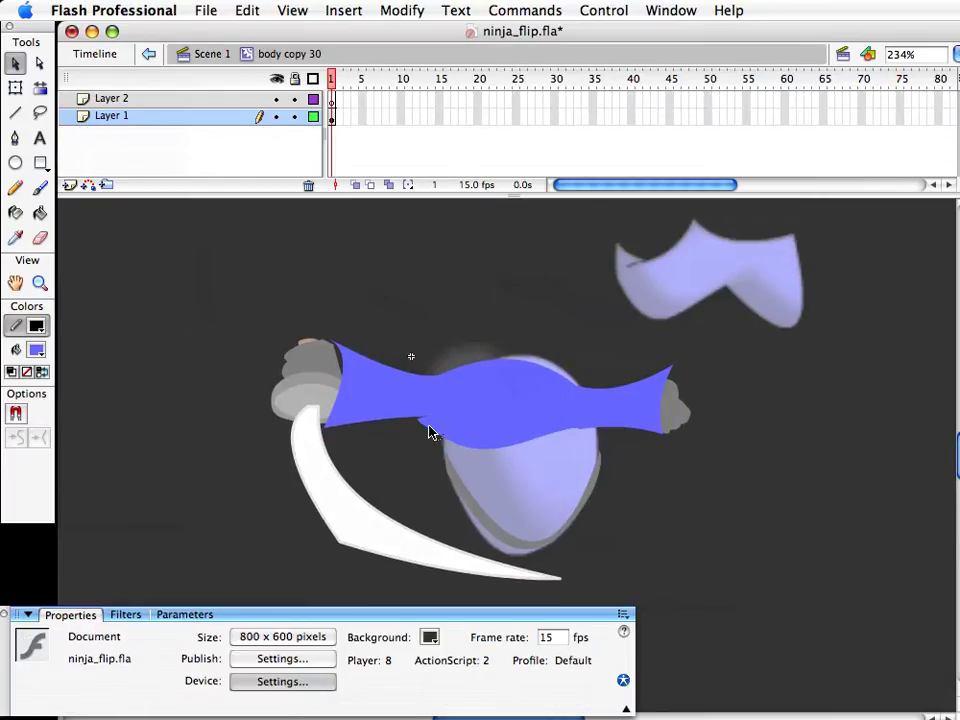
left_click_drag(469, 371, 437, 298)
left_click_drag(427, 375, 426, 376)
left_click_drag(446, 327, 440, 318)
Reshape both sleeves of the torso by moving their corners and edges so the arms slope slightly down with curved cuffs
left_click_drag(674, 373, 580, 369)
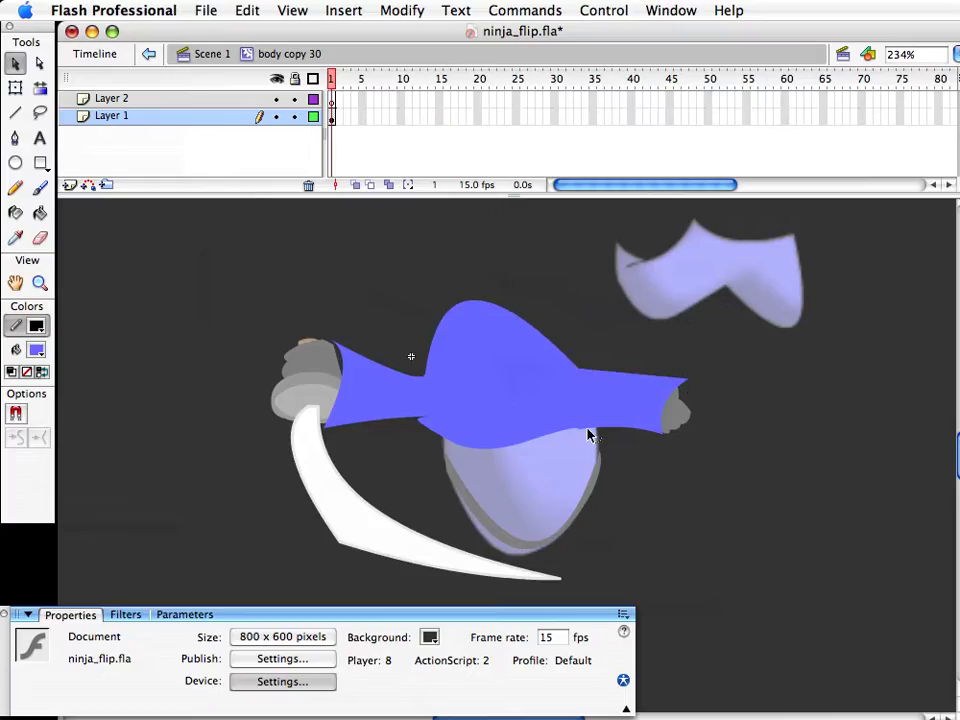
left_click_drag(662, 436, 694, 380)
left_click_drag(328, 426, 317, 452)
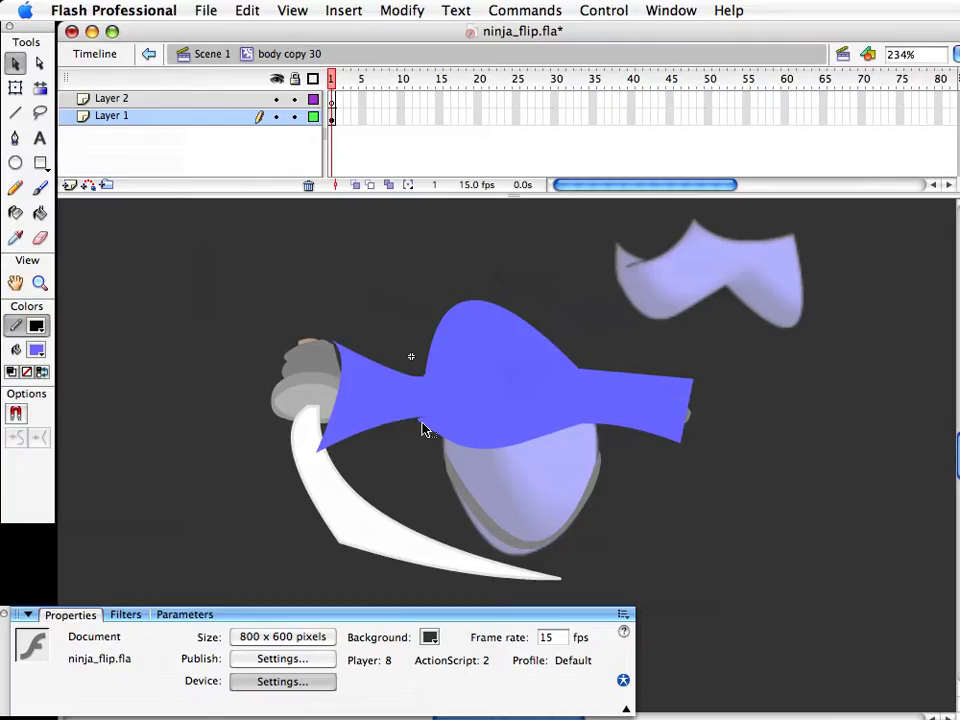
left_click_drag(417, 419, 443, 421)
left_click_drag(470, 443, 435, 436)
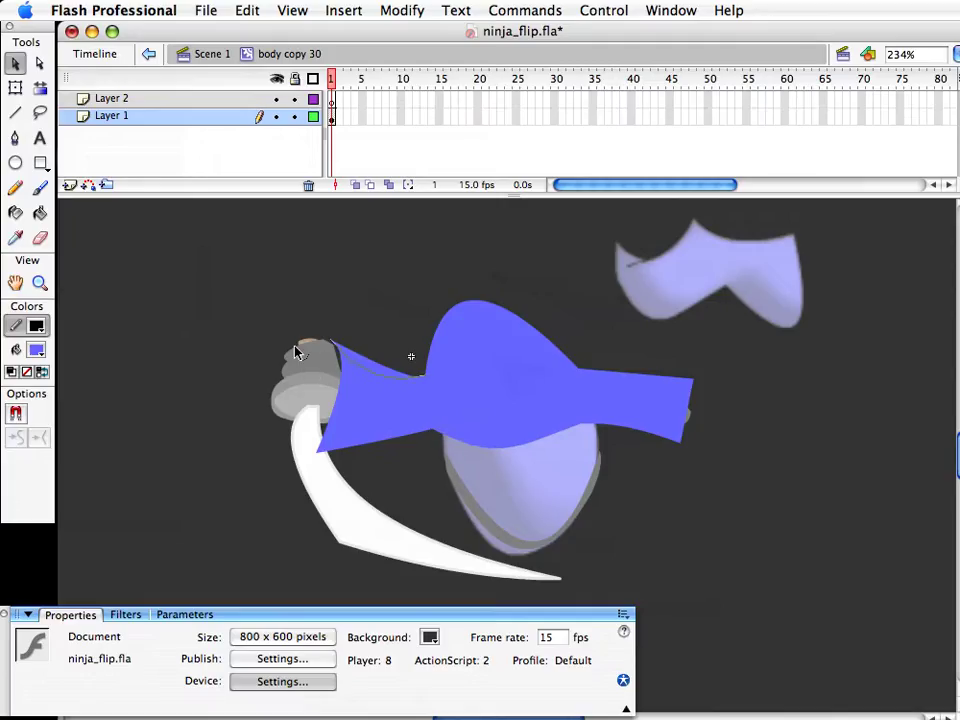
key("super+z")
left_click_drag(342, 353, 300, 381)
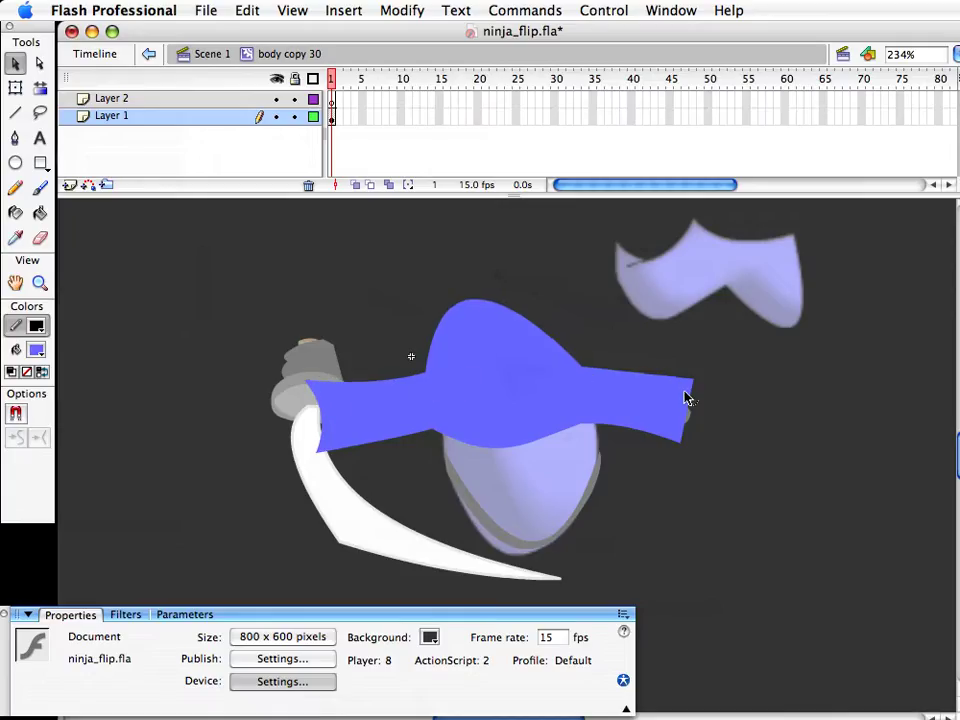
mouse_move(692, 386)
left_mouse_down()
mouse_move(697, 396)
mouse_move(673, 387)
left_mouse_up()
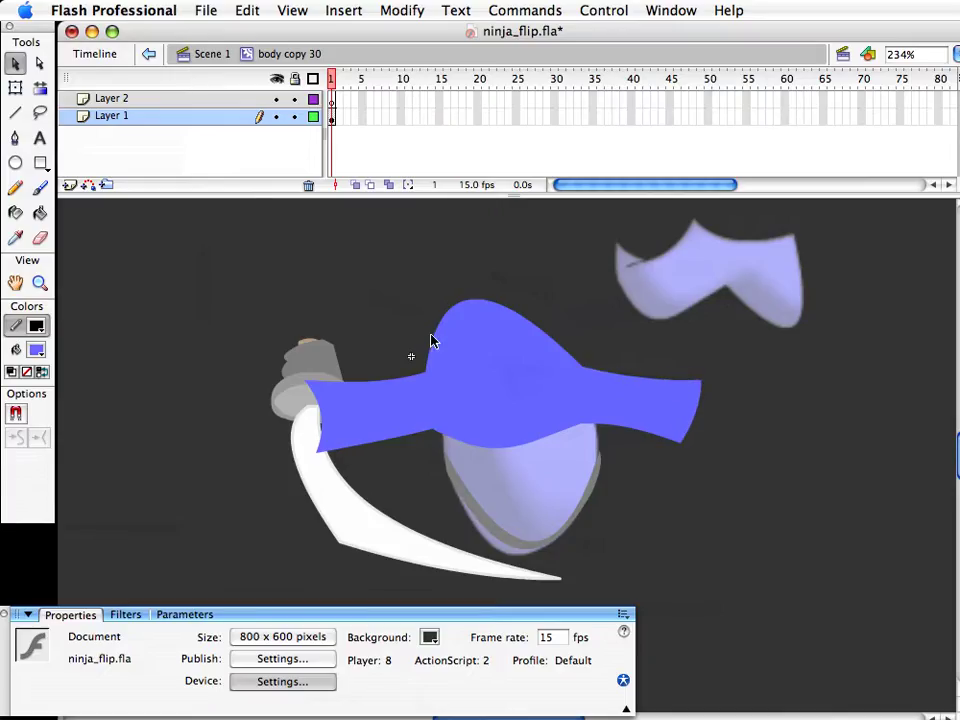
Round out the torso hump on its sword side, smooth where it joins the sleeves, and return to Scene 1
left_click_drag(422, 333, 411, 356)
left_click_drag(578, 370, 600, 373)
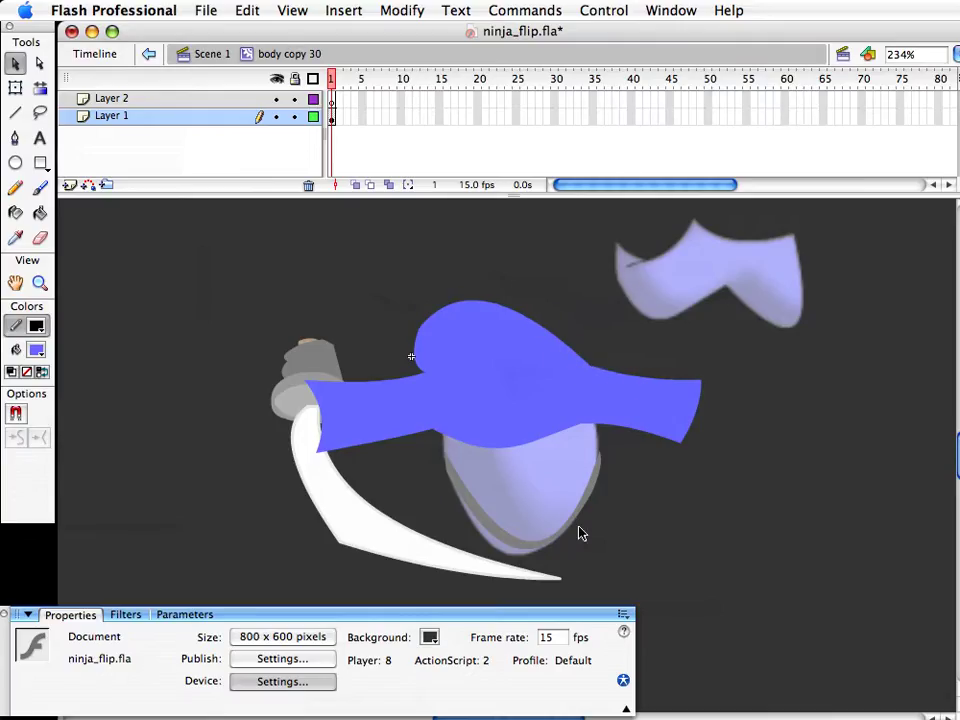
left_click_drag(420, 371, 418, 358)
left_click_drag(482, 306, 492, 310)
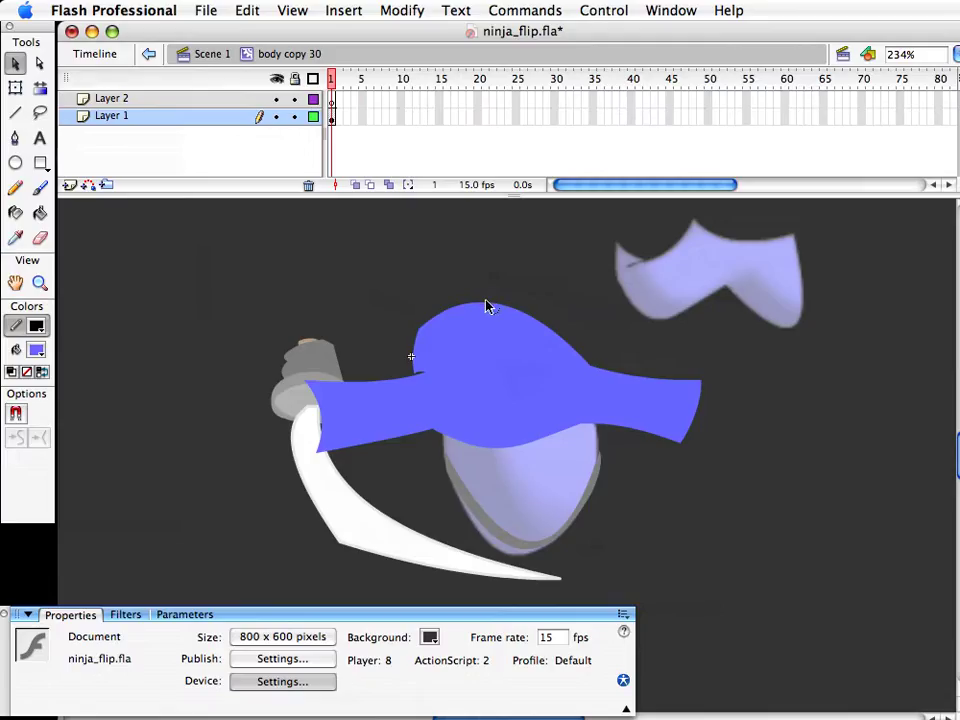
left_click(214, 57)
Select the head, bandana, tail and head shadow together and nudge them up over the reshaped torso
left_click(505, 472)
left_click_drag(598, 574, 416, 322)
key("Up")
key("Up")
key("Up")
key("Up")
key("Up")
key("Up")
key("Up")
key("Up")
key("Up")
key("Up")
key("Up")
key("Up")
key("Up")
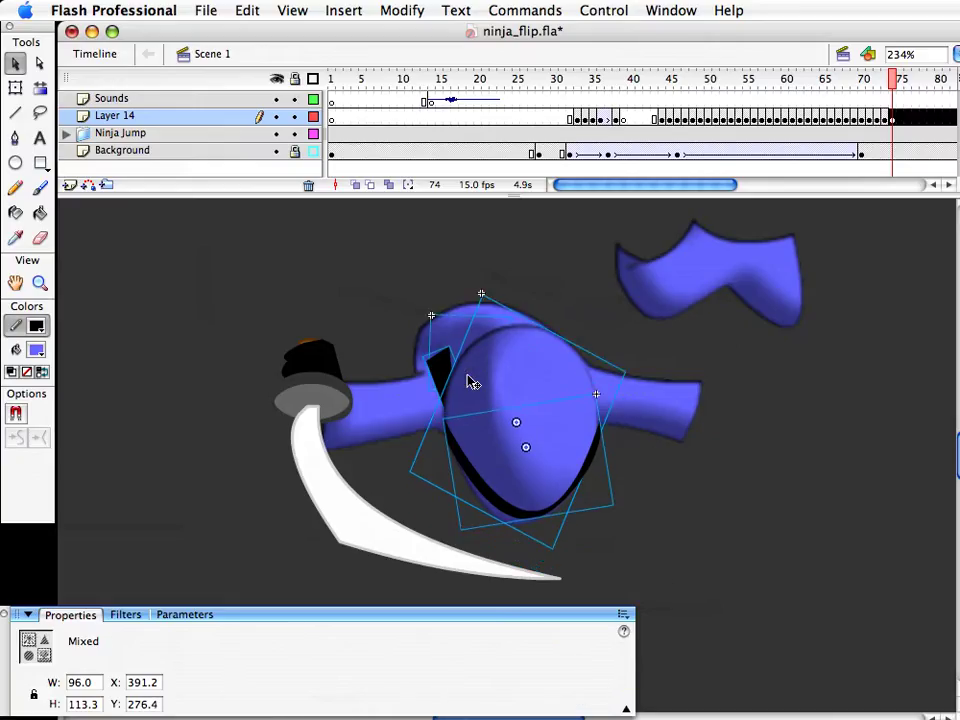
left_click(507, 256)
Widen the Symbol 5 shadow behind the head to about 42.1 px and save the file
left_click(484, 330)
key("q")
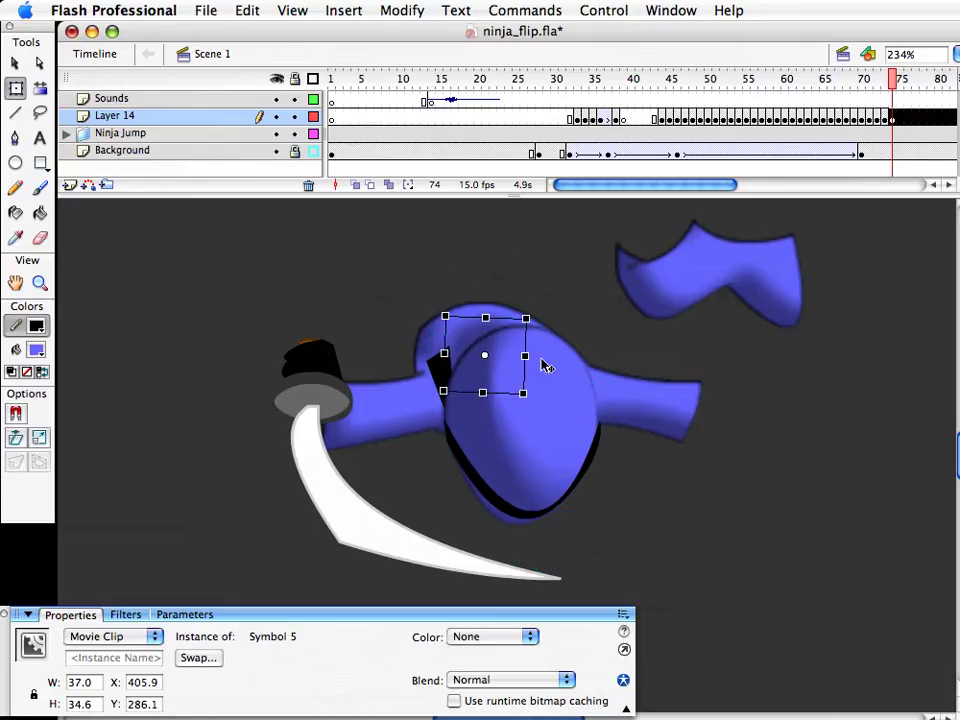
left_click_drag(526, 358, 532, 358)
key("v")
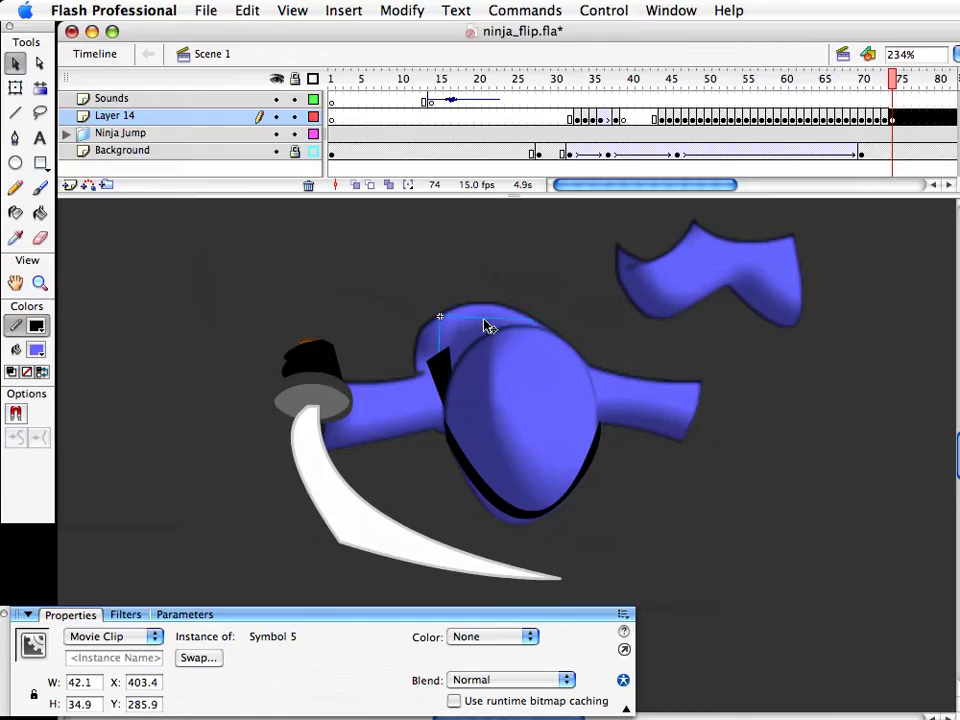
key("super+s")
left_click(536, 281)
Swap the sword for the sword_and_hand copy symbol, rotate it to point downward, and place the hand at the sleeve's end
left_click(319, 422)
left_click_drag(375, 471, 433, 407)
key("super+alt+s")
left_click(913, 607)
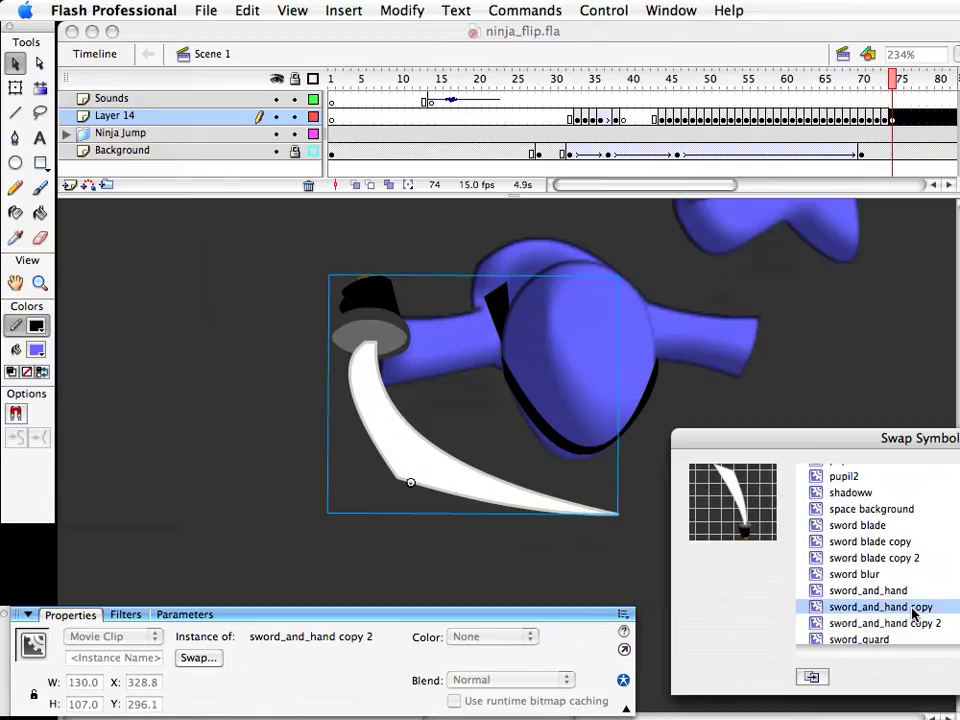
double_click(913, 607)
left_click_drag(430, 384, 380, 374)
key("q")
left_click_drag(550, 279, 490, 268)
key("v")
left_click_drag(320, 390, 347, 392)
left_click(281, 396)
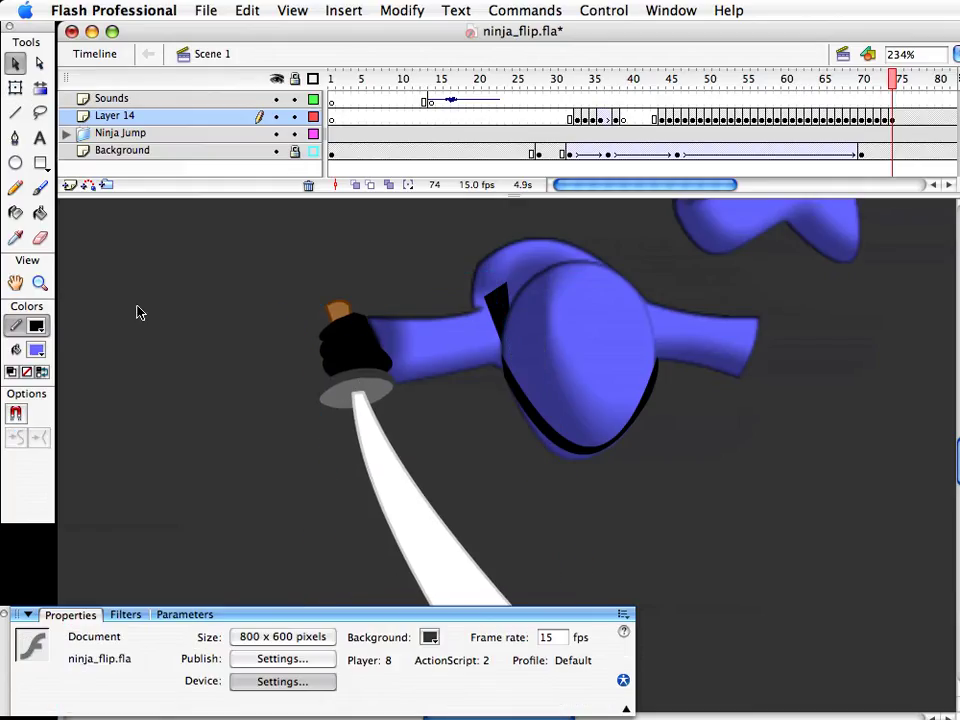
Zoom out to 117% and step back and forth between frames 72 and 74 to examine the change in pose
key("z")
left_click(364, 405, "alt")
left_click_drag(587, 487, 357, 502)
key("v")
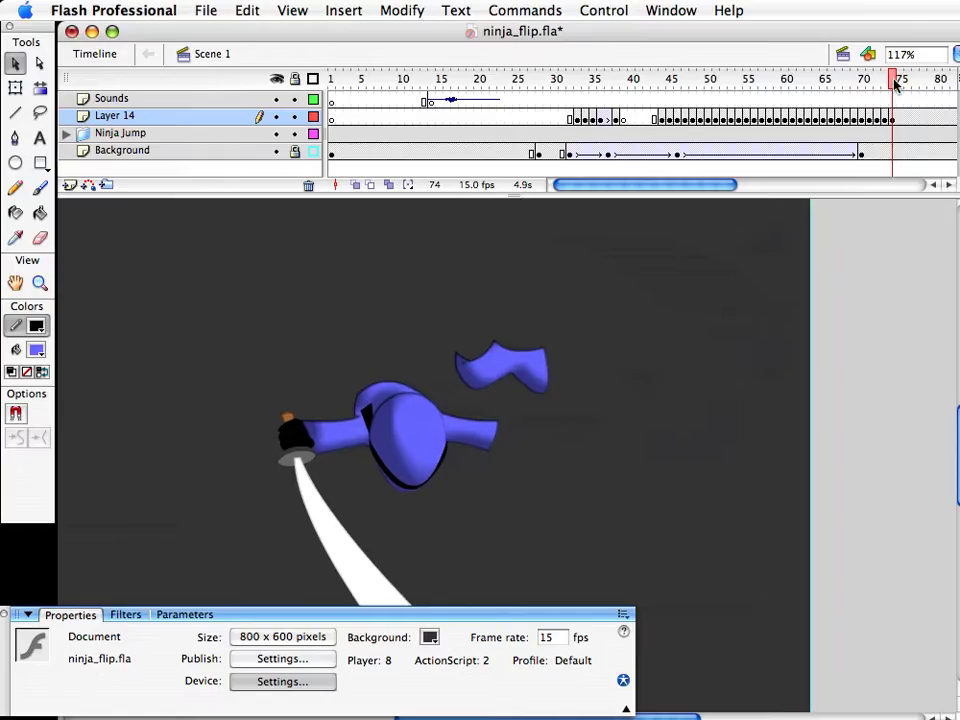
left_click(891, 84)
left_click_drag(890, 84, 884, 84)
left_click(711, 400)
key("comma")
key("comma")
key("period")
key("period")
key("period")
key("comma")
key("comma")
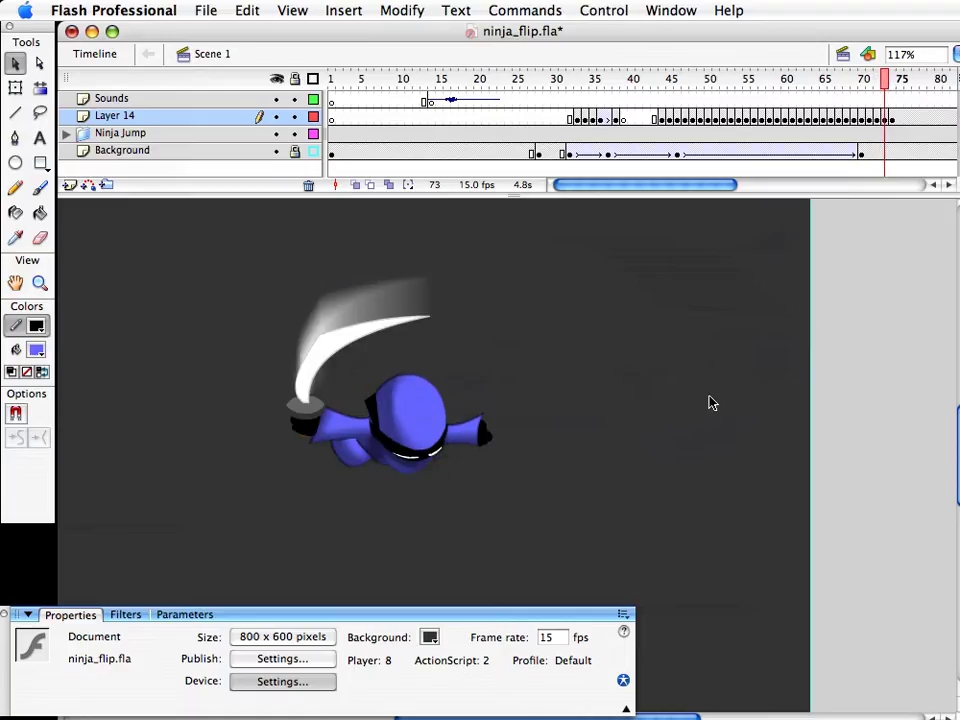
Move the ninja's torso, head and sword at frame 74 to X 316.6, Y 293.4, and step back to frame 71 to compare
key("period")
key("period")
left_click_drag(171, 347, 319, 446)
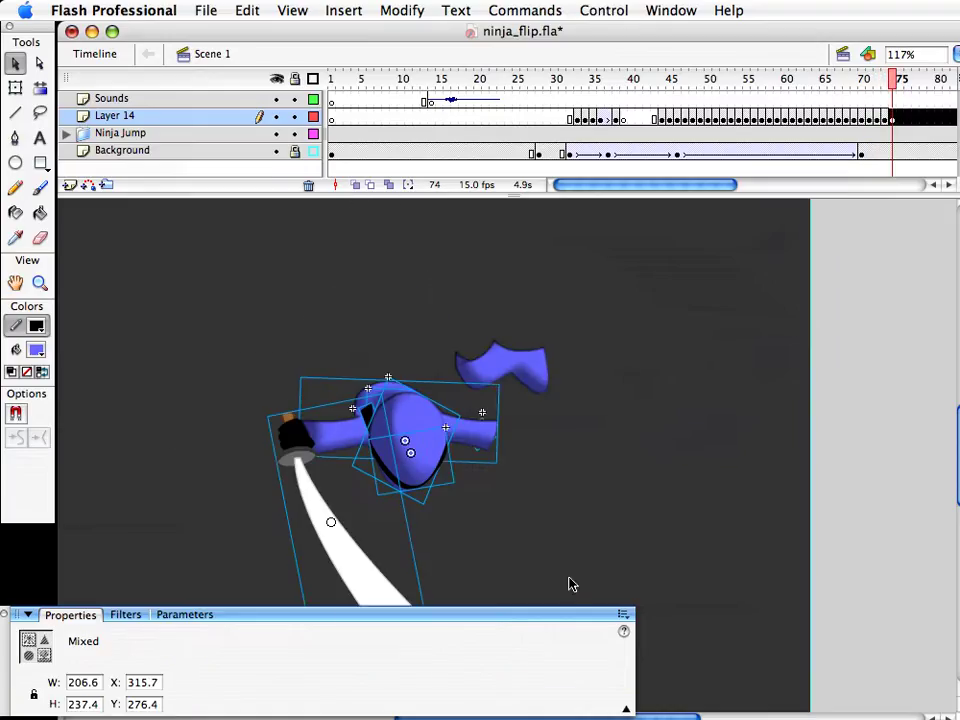
key("shift+Down")
key("shift+Down")
key("Right")
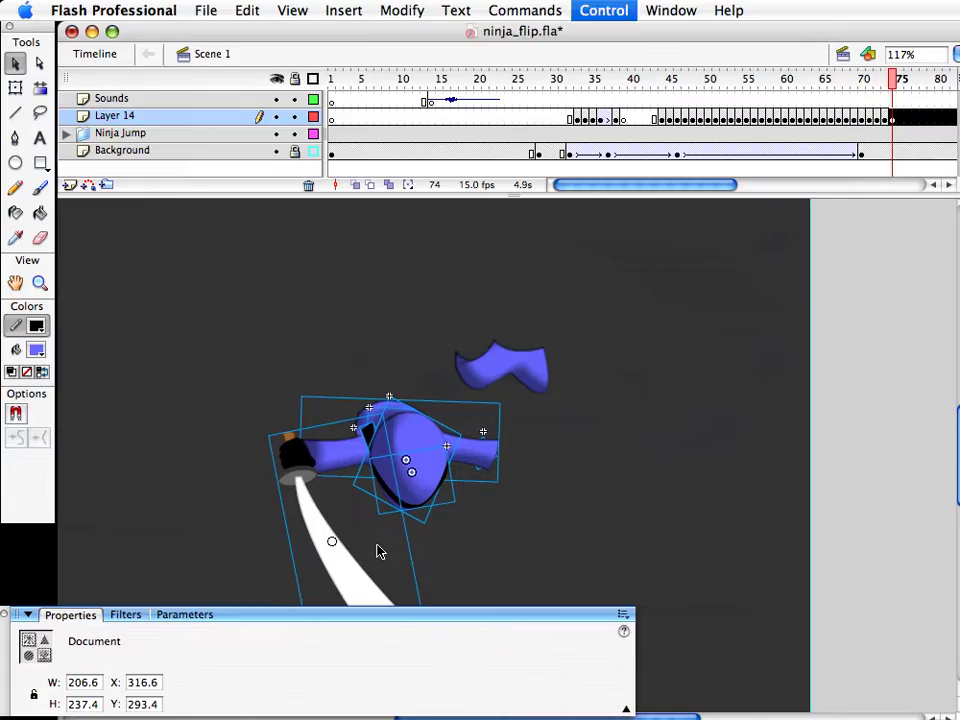
key("comma")
key("period")
key("comma")
key("comma")
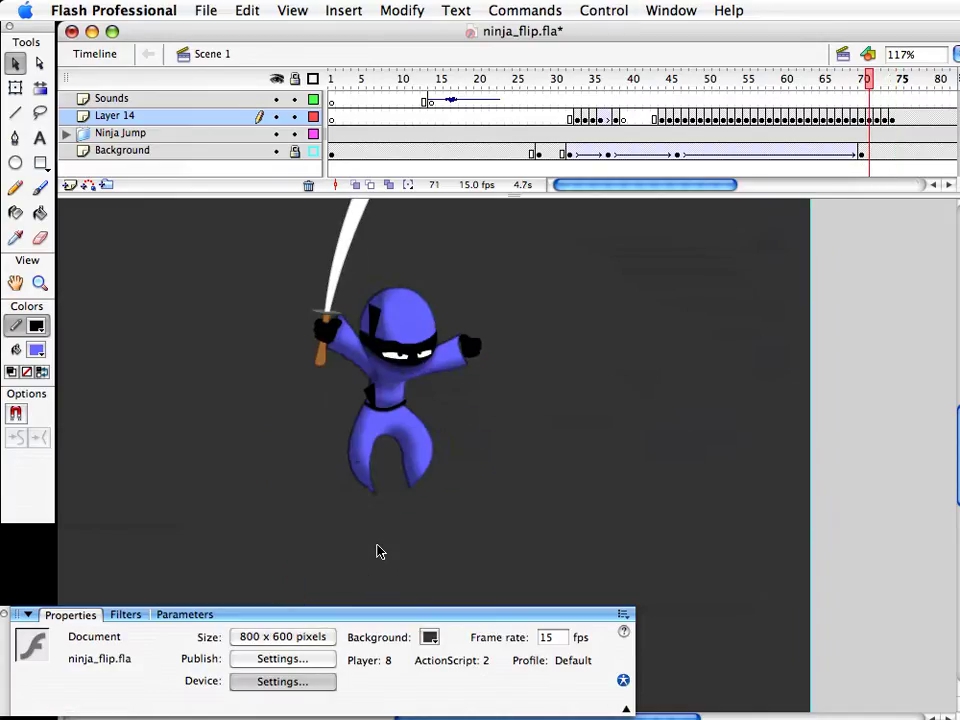
Step back and forth between frames 71 and 74 to examine how the ninja's pose flows into the landing
key("period")
key("period")
key("comma")
key("comma")
key("comma")
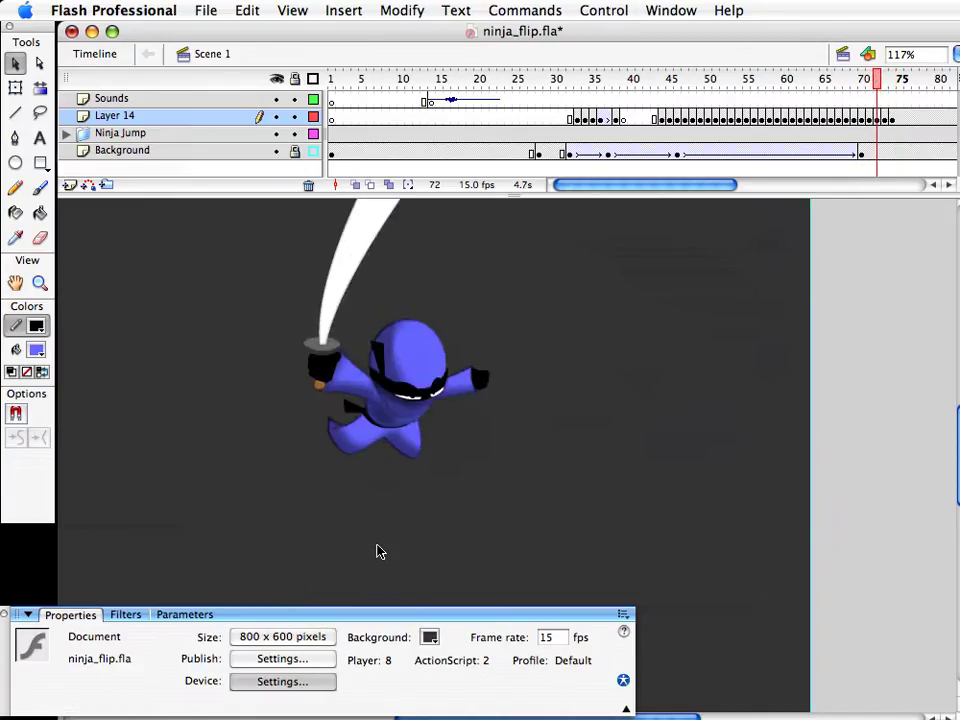
key("period")
key("period")
key("period")
key("comma")
key("comma")
key("period")
key("period")
key("comma")
key("comma")
key("comma")
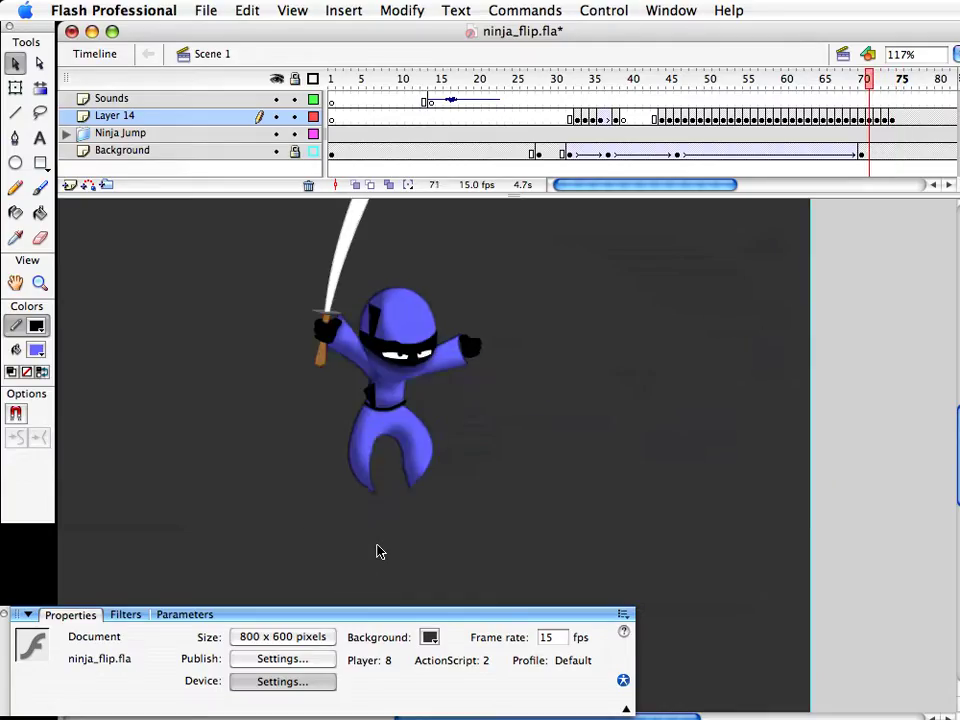
key("period")
key("period")
key("period")
key("period")
key("comma")
key("comma")
key("comma")
key("comma")
key("period")
key("period")
key("period")
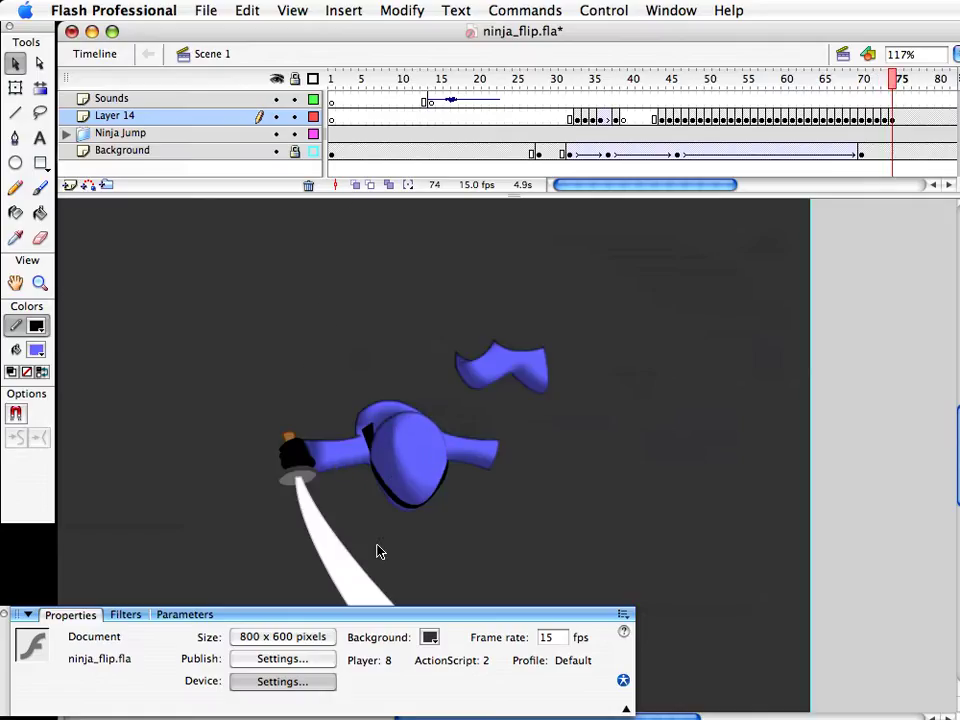
Shorten the empty-handed arm's sleeve in the body copy 30 symbol and check the hand against it at frame 74
left_click(348, 459)
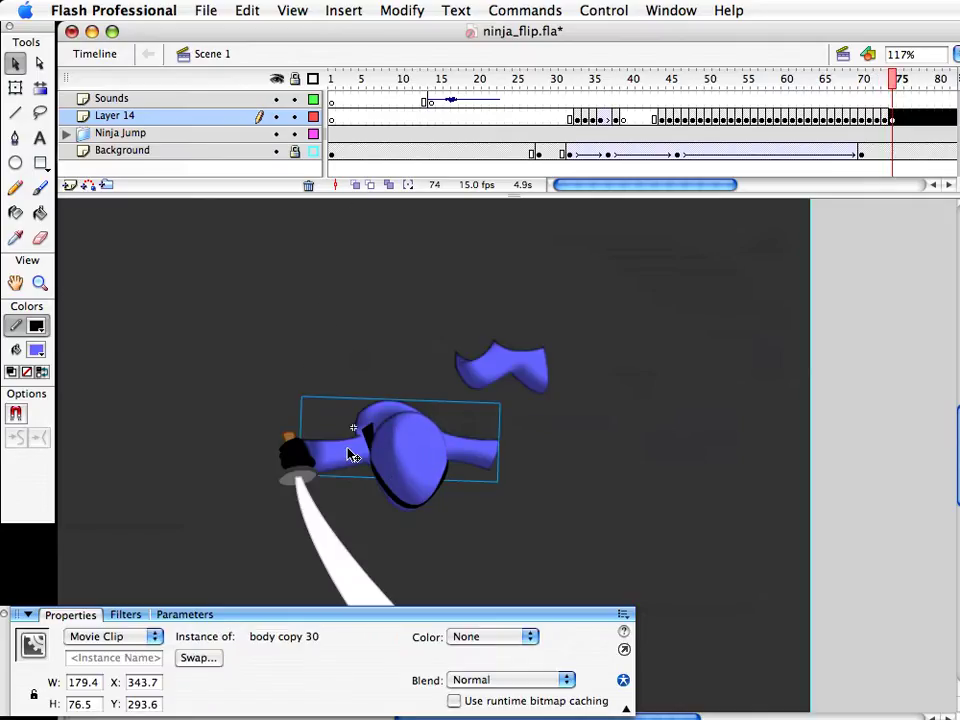
double_click(350, 455)
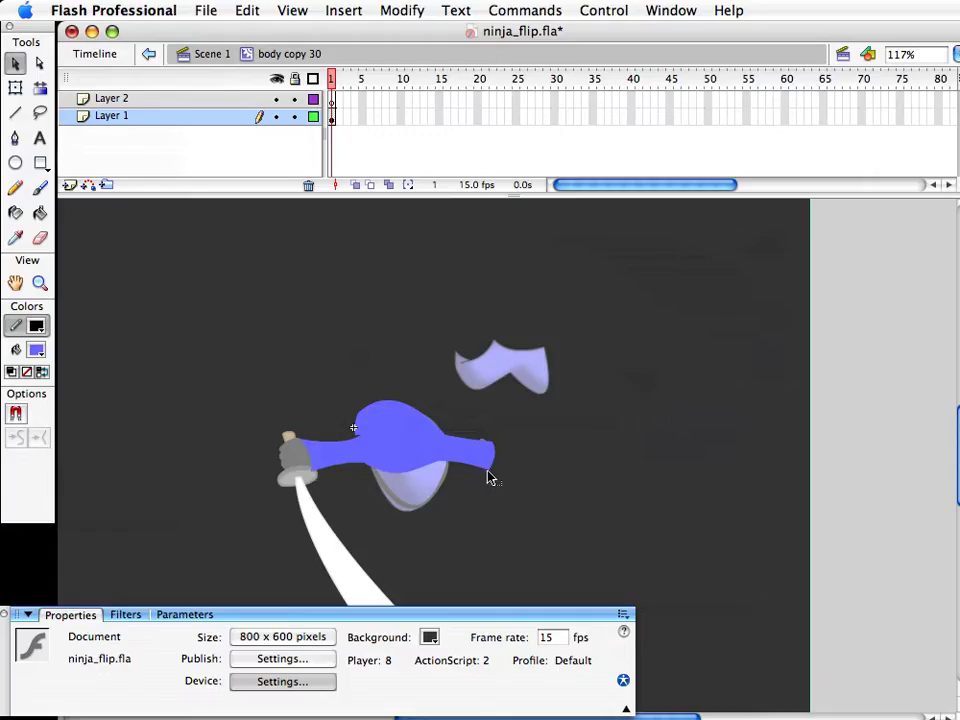
left_click(212, 54)
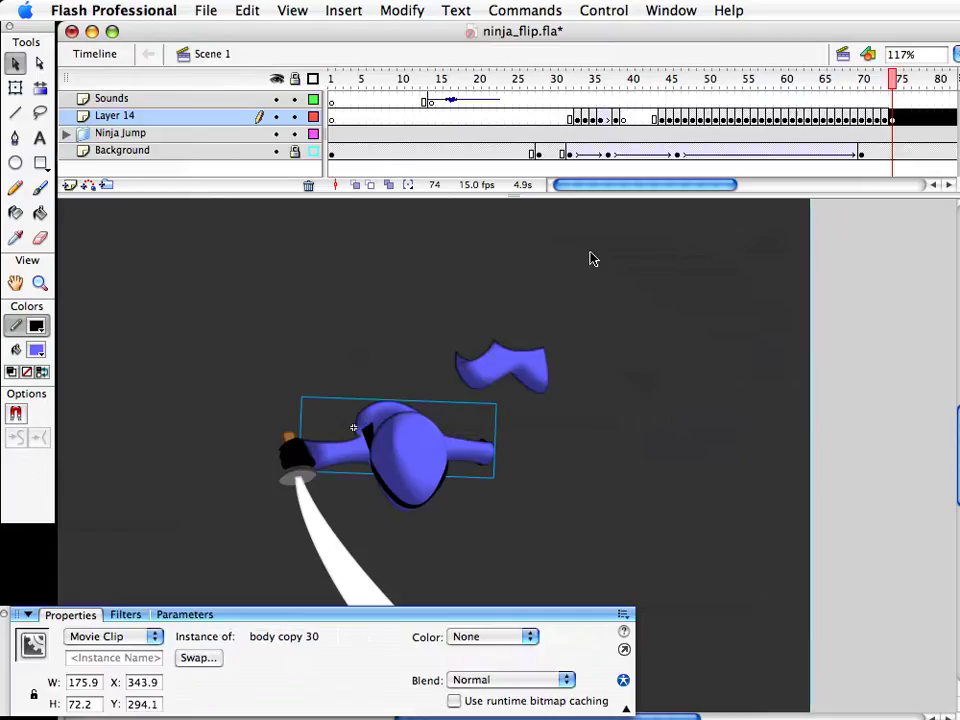
left_click(495, 457)
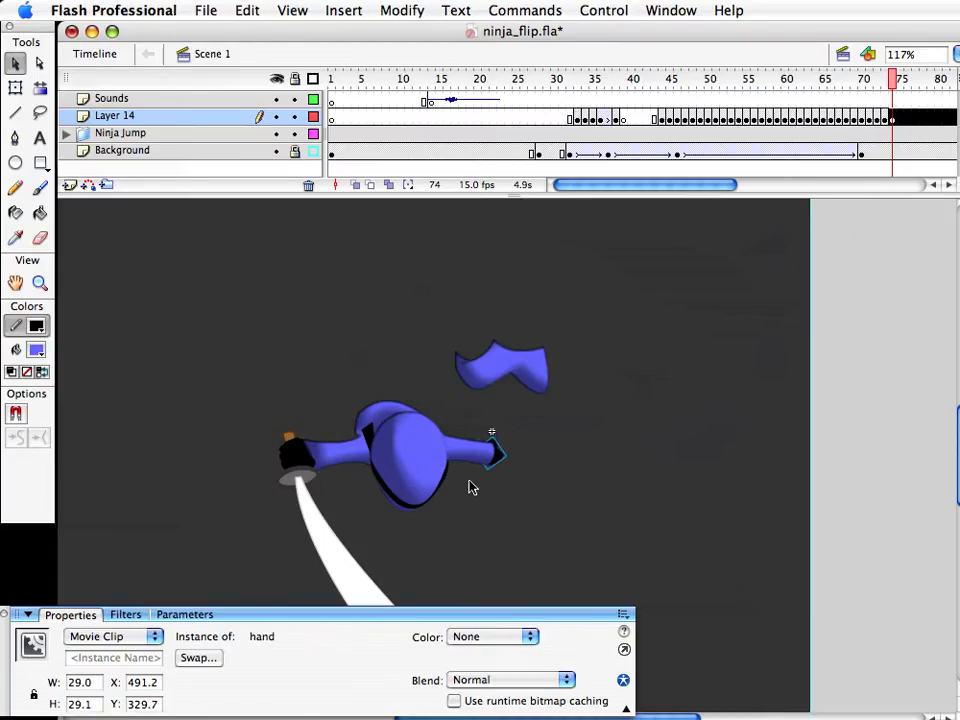
left_click(515, 482)
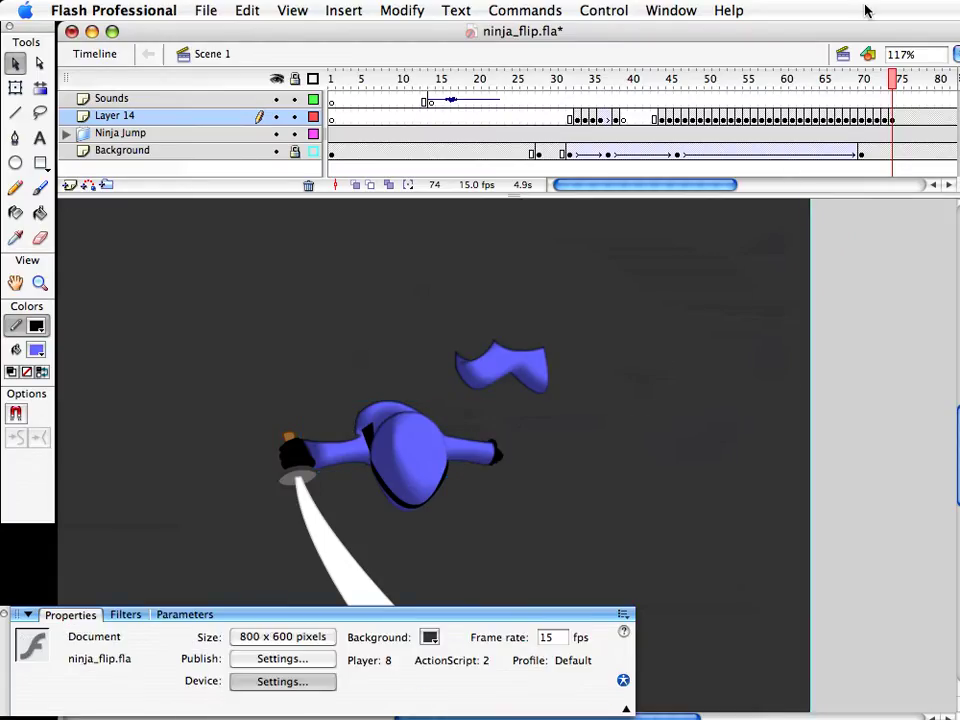
left_click(884, 80)
mouse_move(884, 80)
left_mouse_down()
mouse_move(853, 78)
mouse_move(893, 90)
left_mouse_up()
Trim the sleeve ends further inside the body copy 30 symbol and return to Scene 1
double_click(497, 459)
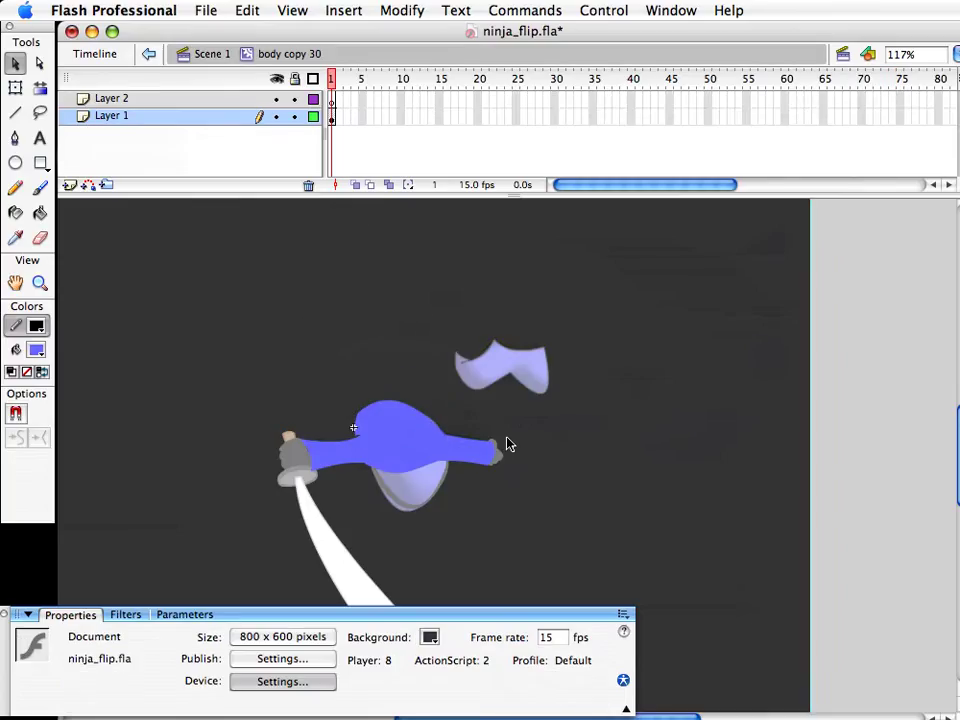
left_click_drag(485, 483, 484, 477)
key("Delete")
left_click_drag(279, 434, 317, 484)
left_click(316, 482)
left_click(210, 53)
Move the hand holding the sword inward so it meets the shortened sleeve
key("shift+Right")
key("super+z")
left_click(304, 466)
key("shift+Right")
left_click_drag(307, 470, 306, 472)
Nudge the empty hand inward and slightly up against the end of its sleeve
left_click(499, 453)
key("Left")
key("Left")
key("Left")
key("Left")
key("Left")
key("Left")
key("Up")
left_click(586, 456)
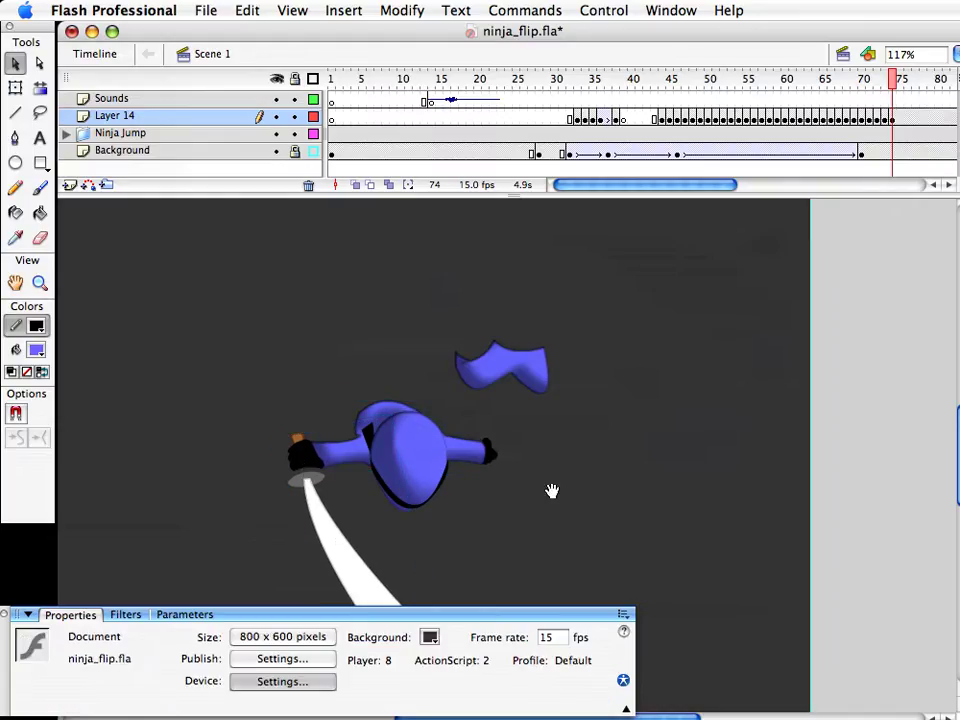
Rotate the empty hand to line up with the arm, nudge it up slightly, and save the file
left_click_drag(552, 491, 643, 497)
left_click_drag(593, 466, 596, 467)
key("q")
left_click(628, 478)
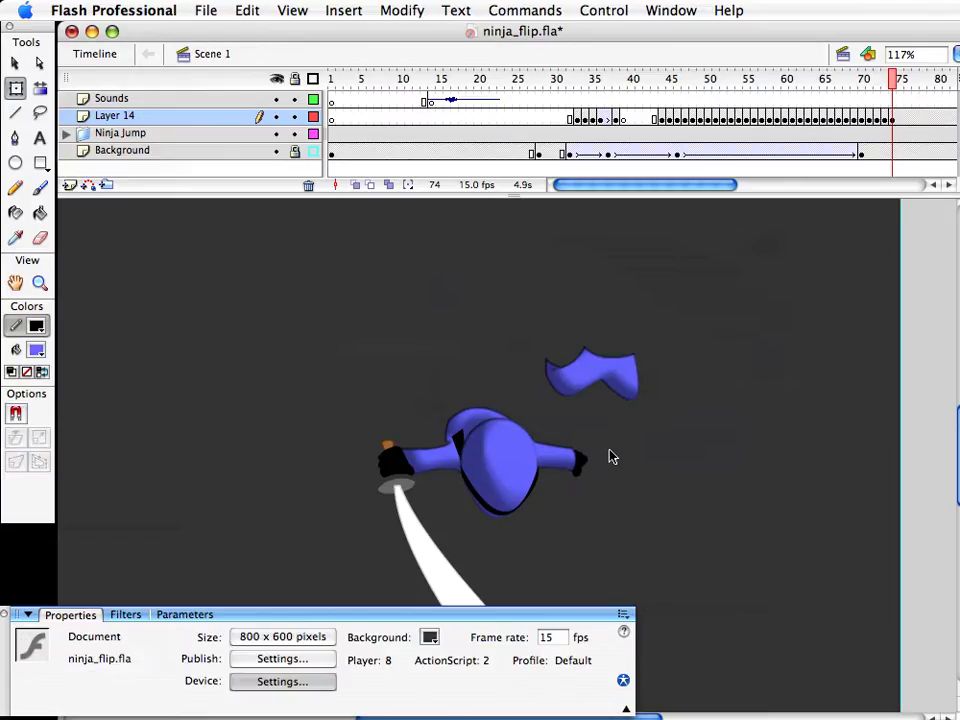
left_click(594, 461)
key("v")
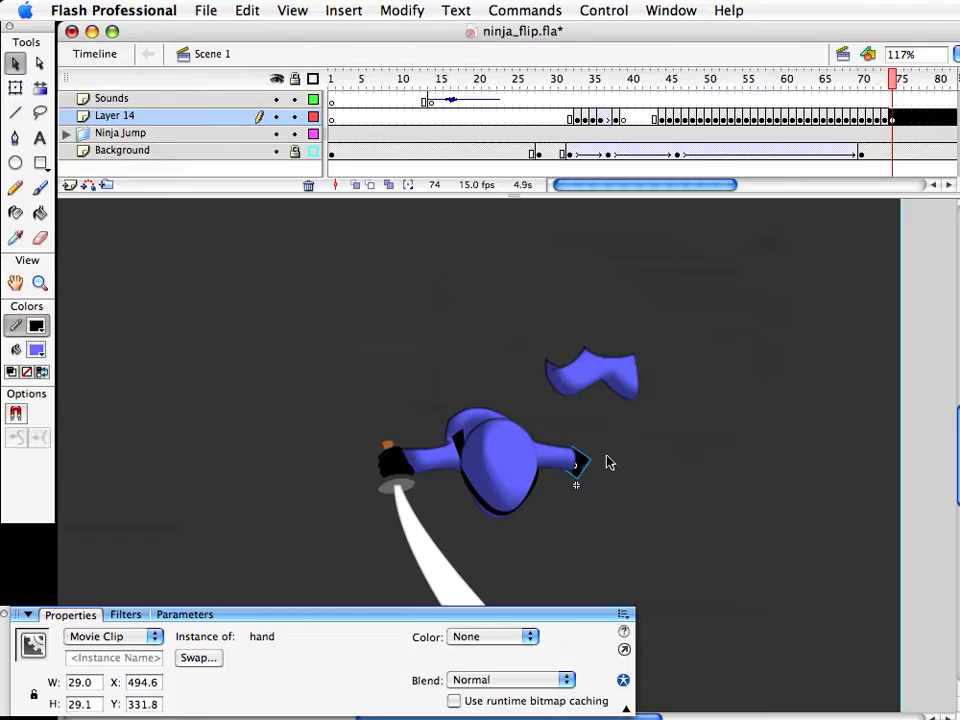
key("q")
left_click_drag(600, 454, 606, 463)
key("v")
key("Up")
key("Up")
left_click(632, 523)
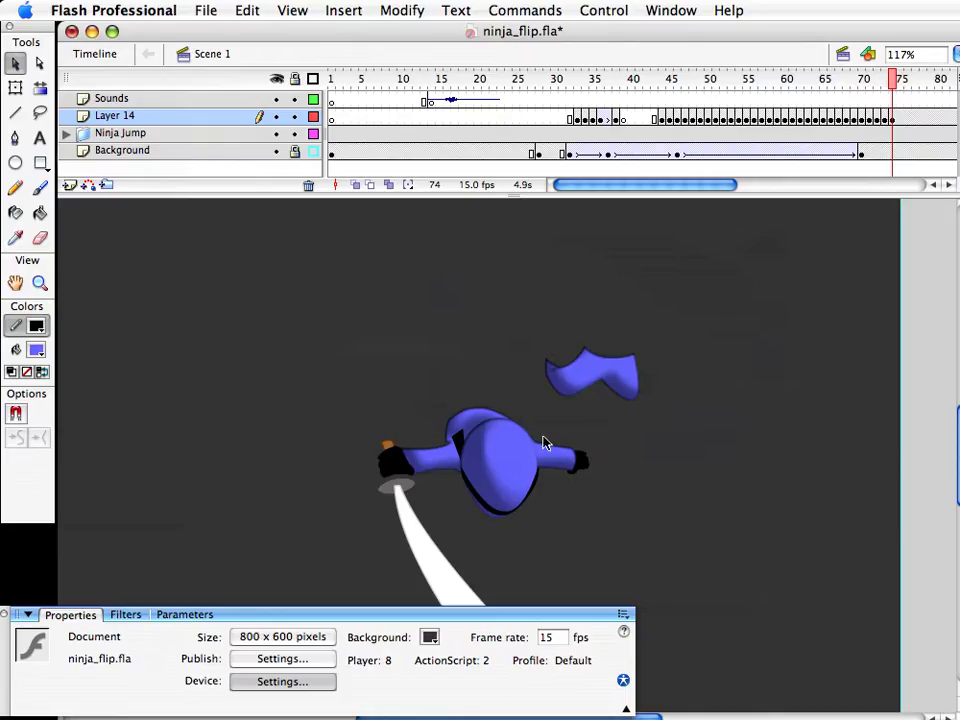
key("super+s")
Copy the belt and belt tie from frame 72 and paste them in place at frame 74
left_click(469, 428)
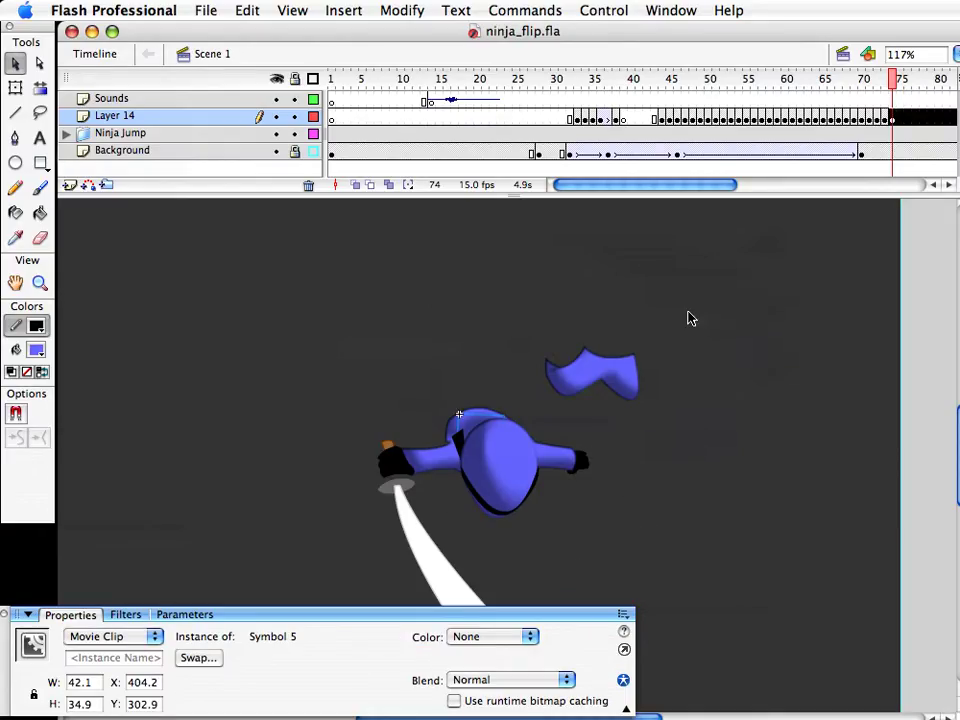
left_click(471, 361)
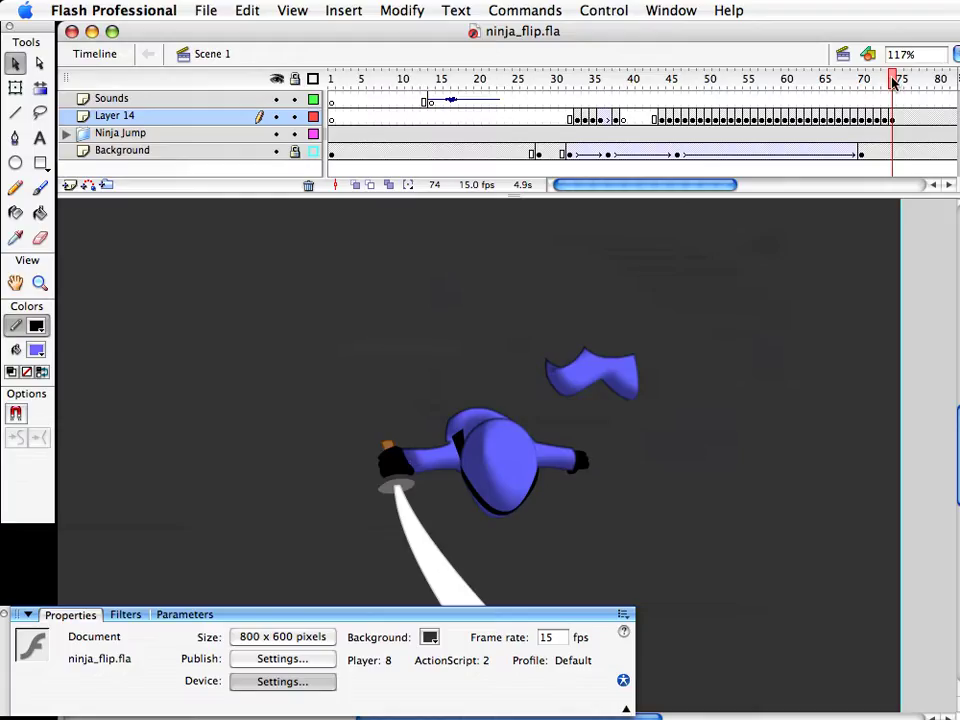
left_click(876, 116)
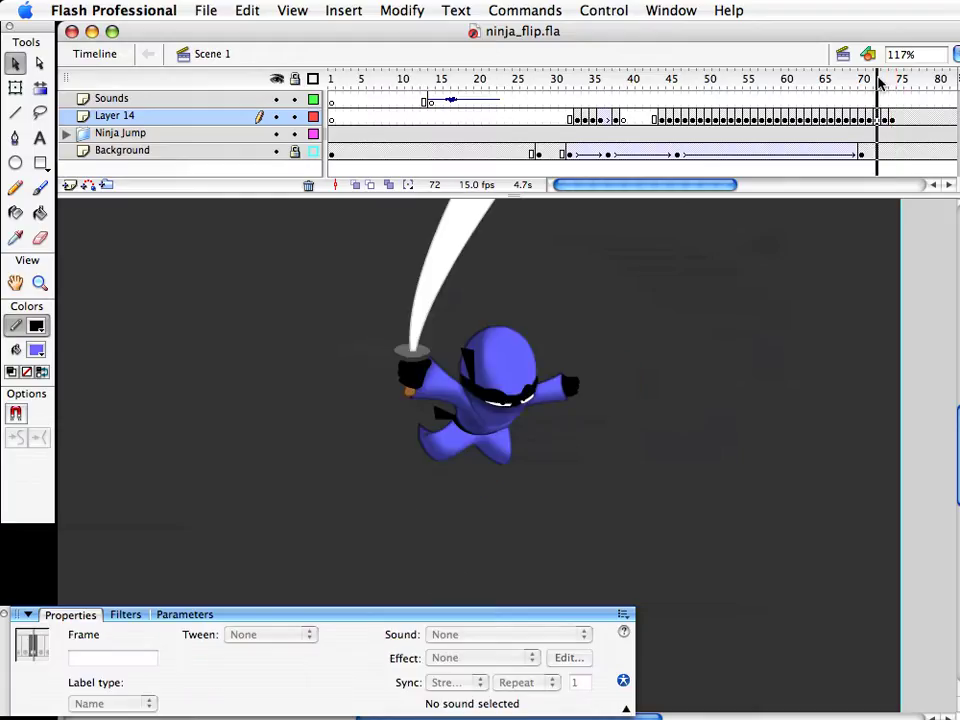
left_click(456, 434)
left_click(442, 411)
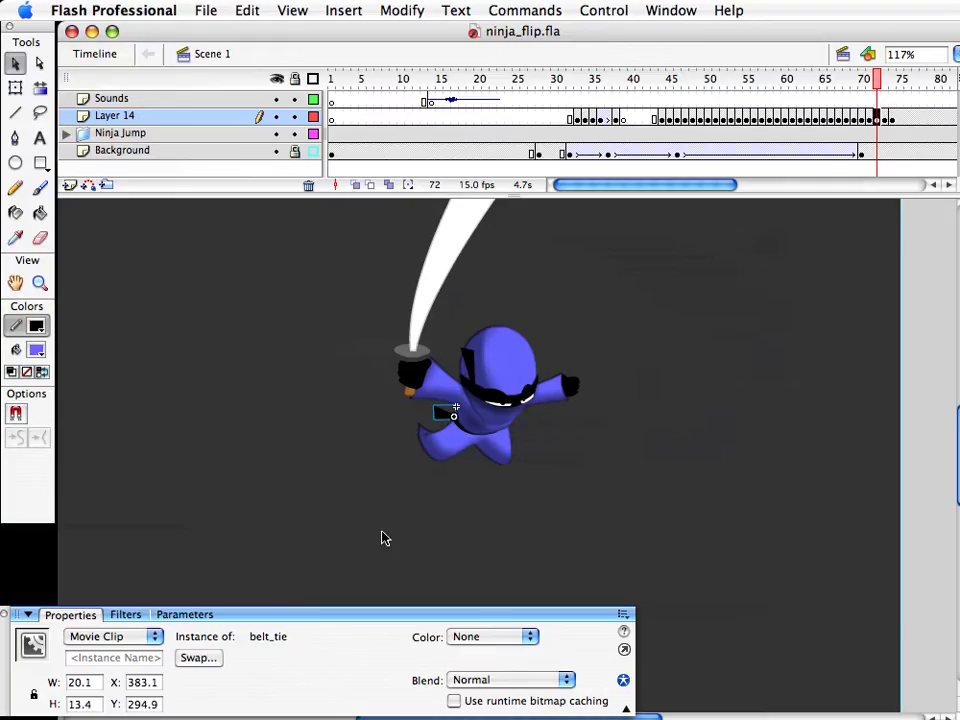
left_click_drag(313, 390, 415, 432)
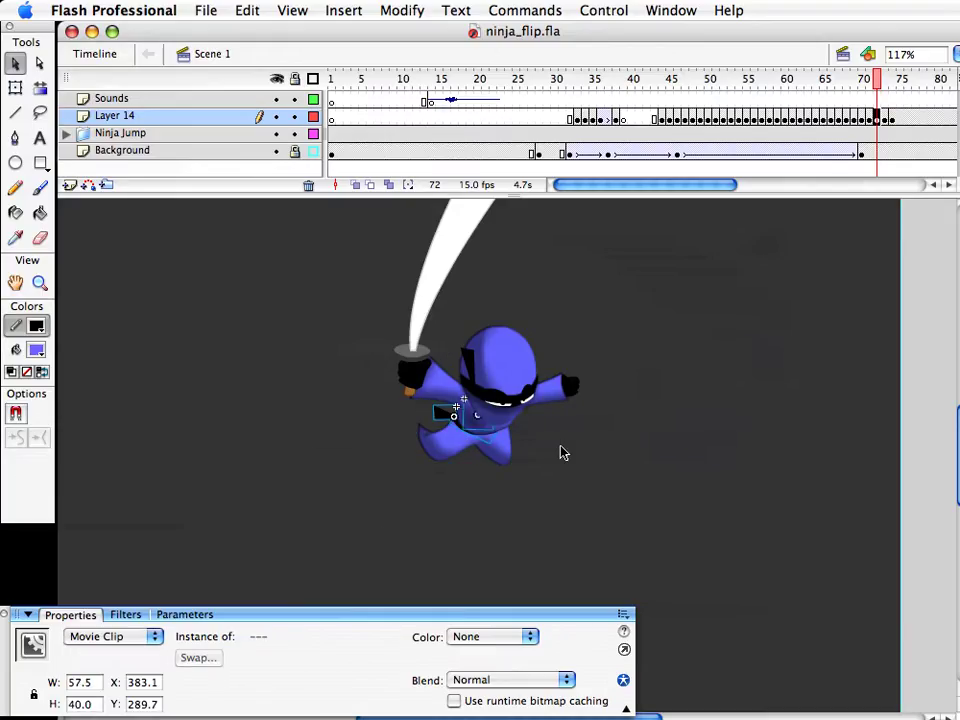
left_click(467, 426, "shift")
left_click(895, 80)
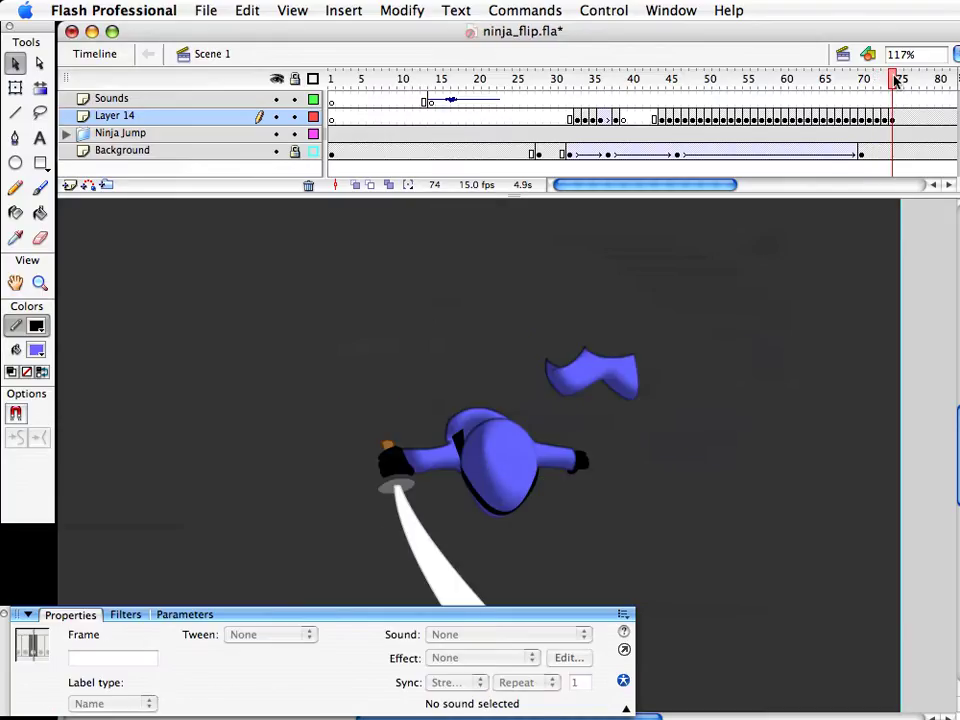
key("super+shift+f")
Move the pasted belt and belt tie to X 385.8, Y 280.4, at the upper edge of the torso
key("shift+Up")
key("shift+Up")
key("shift+Left")
key("shift+Left")
key("shift+Left")
key("shift+Left")
key("shift+Up")
key("Up")
key("Up")
key("Up")
key("Up")
key("Up")
key("Up")
key("Up")
key("Up")
key("Up")
key("Up")
key("Up")
key("Up")
key("Up")
key("Up")
key("Up")
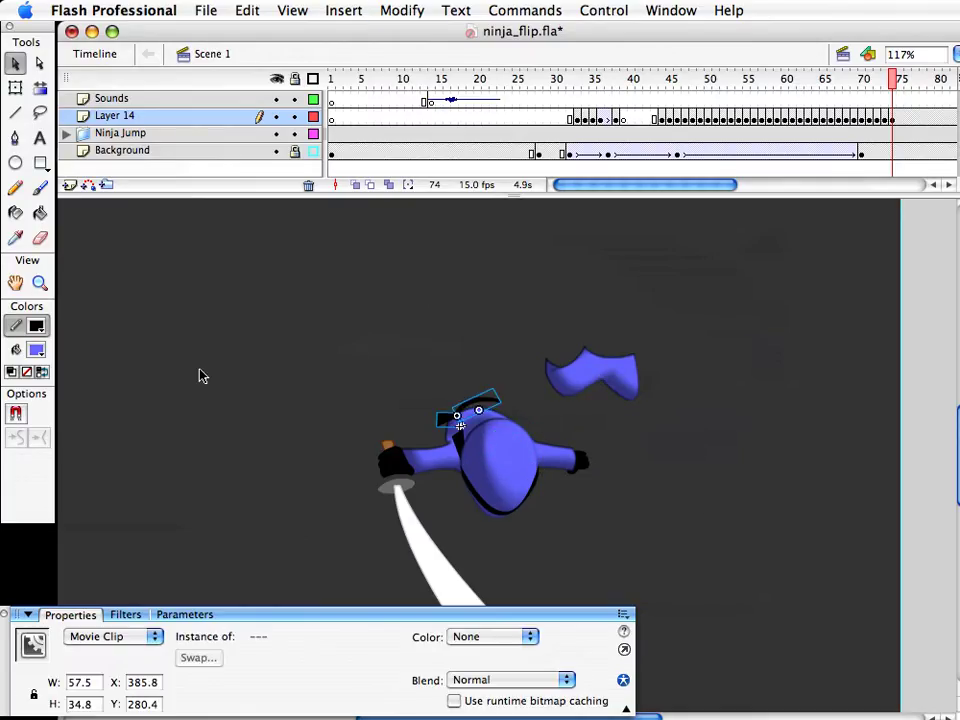
Zoom in to 272% and pull in the torso outline beside the belt tie within the body copy 30 symbol
left_click(40, 283)
left_click(411, 356)
key("v")
left_click(480, 324)
scroll(480, 324, "up", 2)
left_click(395, 400)
double_click(396, 405)
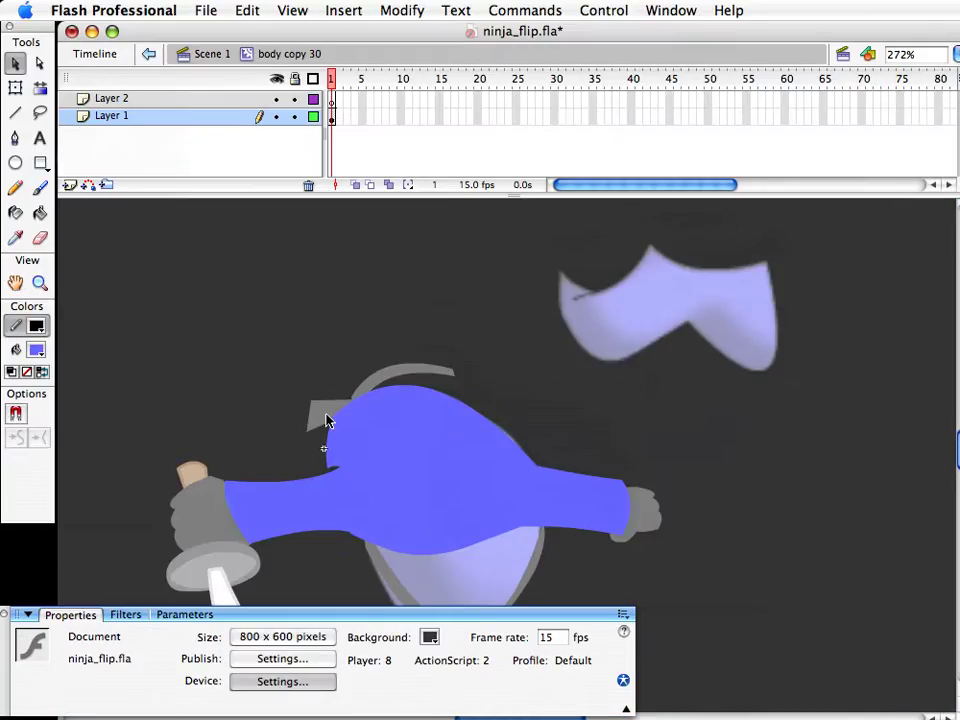
left_click_drag(348, 412, 357, 413)
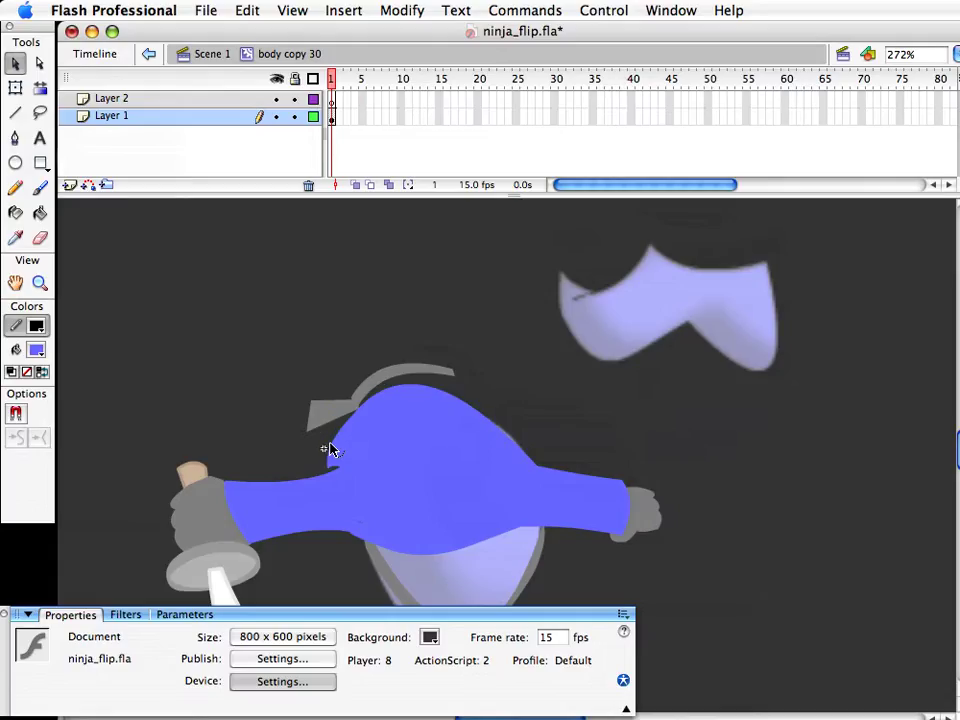
left_click(208, 56)
Rotate the belt and move it down and inward so it follows the torso's curved back edge
left_click(414, 371)
key("q")
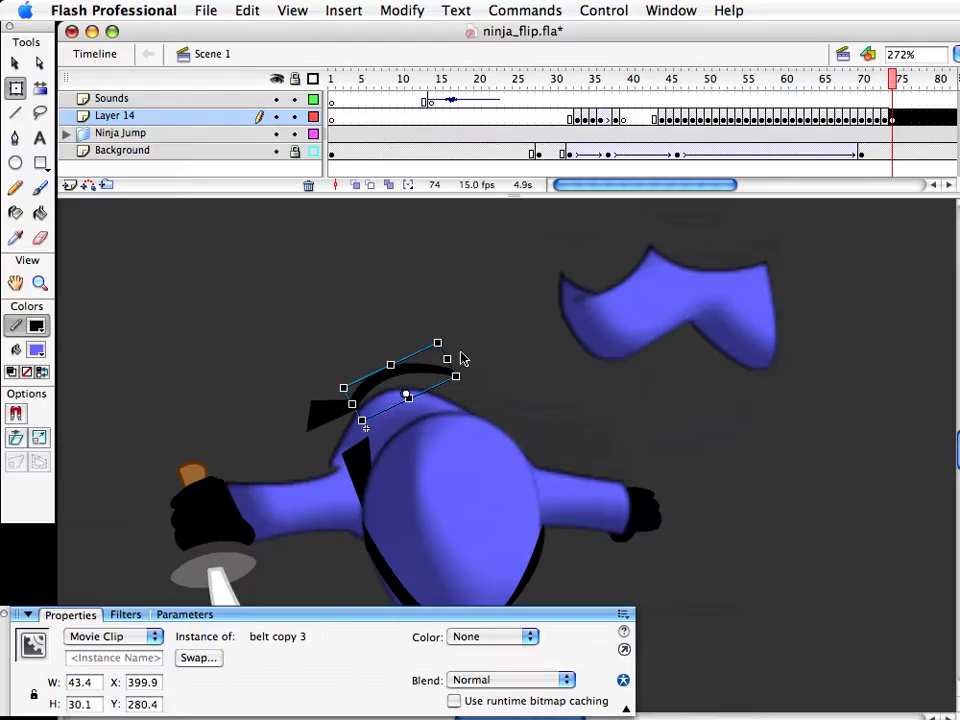
left_click_drag(446, 339, 446, 365)
key("super+z")
key("v")
key("q")
key("super+Down")
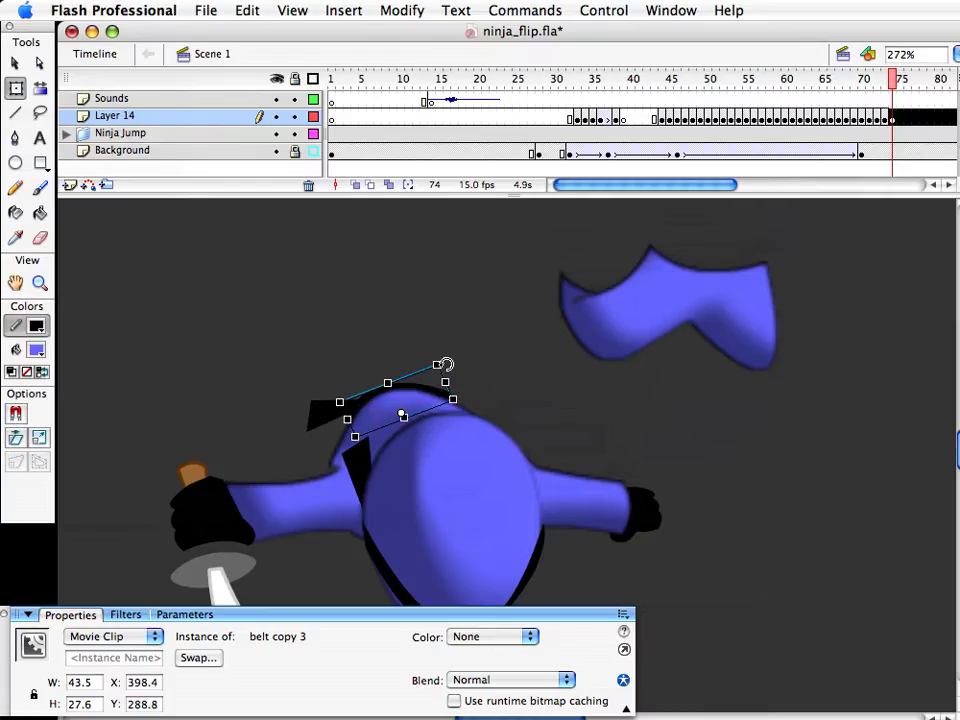
key("Left")
key("Left")
key("Left")
key("Left")
key("Down")
key("Down")
key("Left")
key("Left")
key("Down")
key("Down")
key("Left")
key("Left")
key("Left")
left_click_drag(446, 364, 443, 357)
key("v")
left_click(441, 358)
Move the belt tie to the lower end of the belt, rotate it to point outward, and save the file
left_click(325, 414)
key("q")
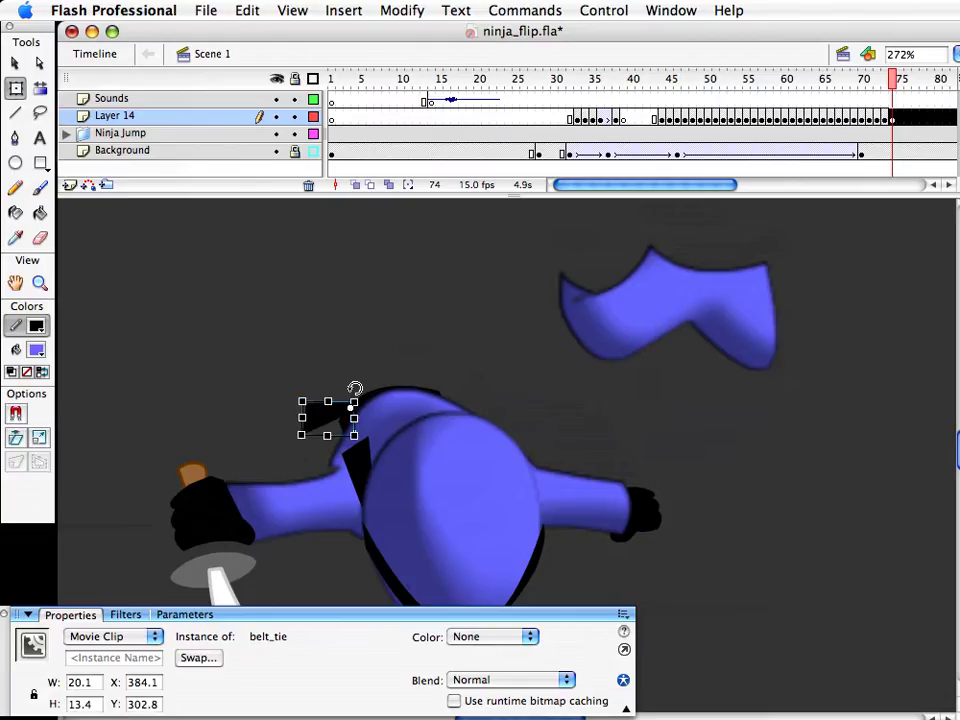
key("shift+Down")
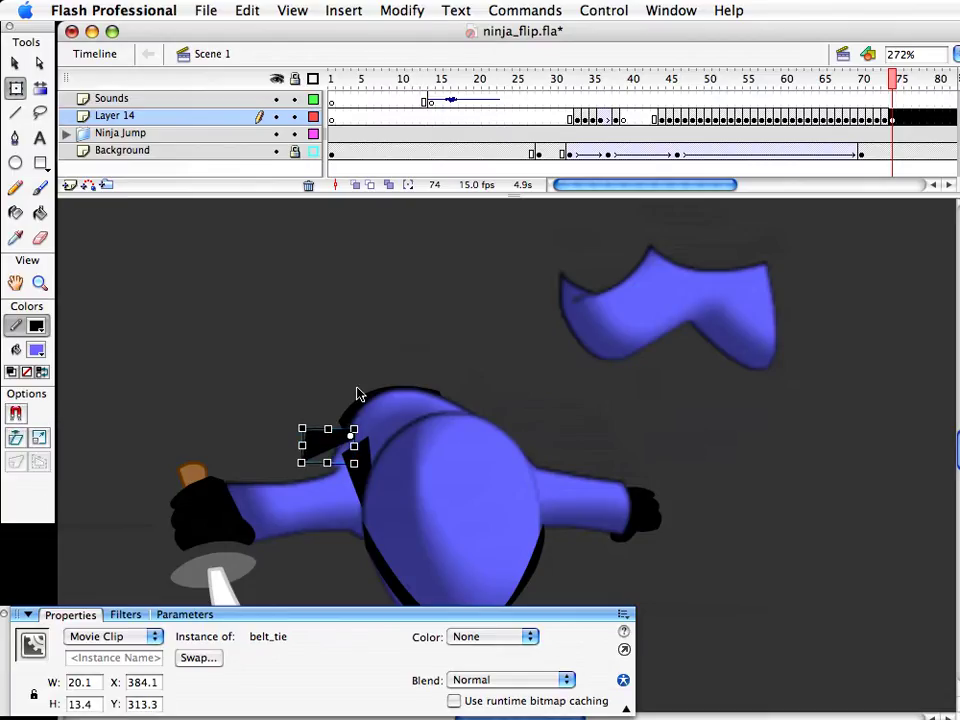
key("shift+Left")
key("Right")
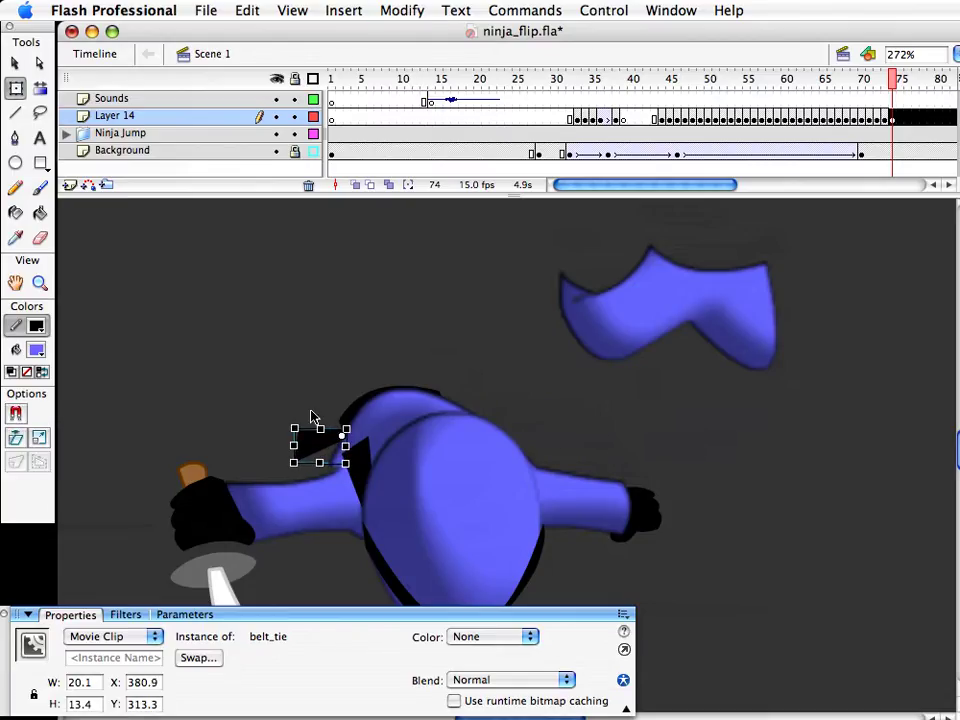
left_click_drag(301, 415, 304, 381)
key("v")
left_click(534, 378)
key("super+s")
Move the detached legs over the torso's back, duplicating their symbol so they can be edited separately
left_click_drag(429, 334, 497, 397)
left_click(722, 399)
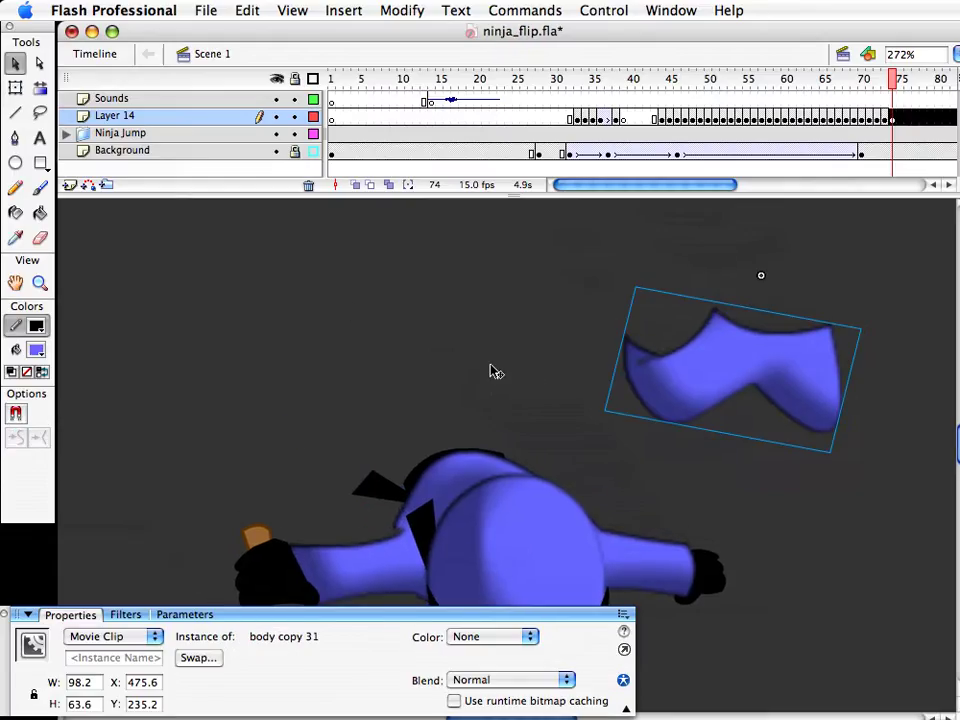
left_click_drag(784, 375, 492, 372)
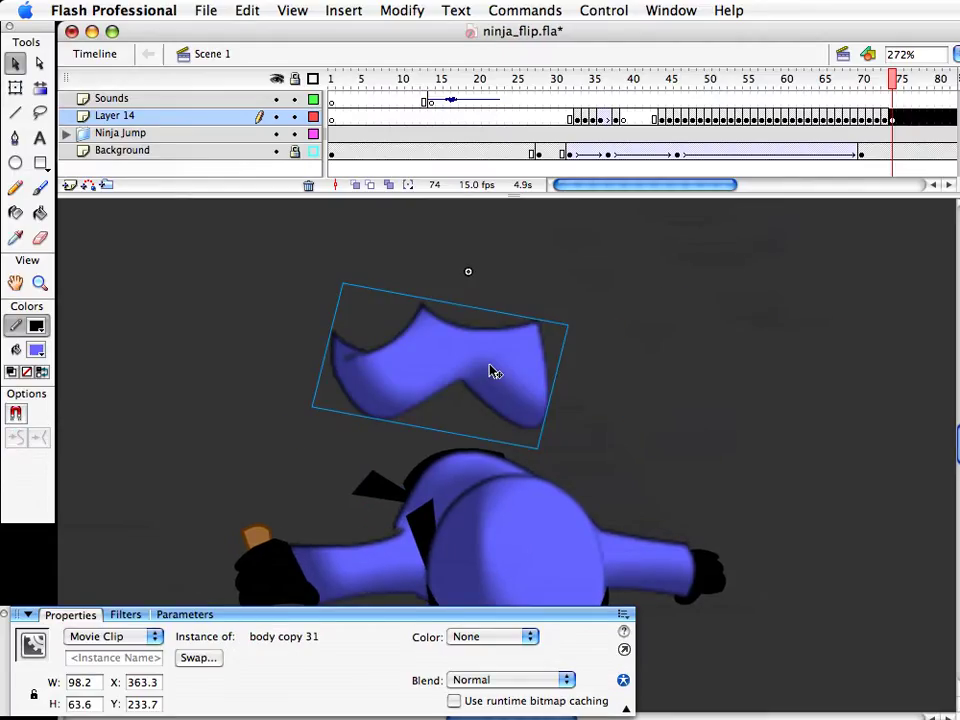
key("super+shift+d")
key("Return")
left_click_drag(422, 370, 383, 385)
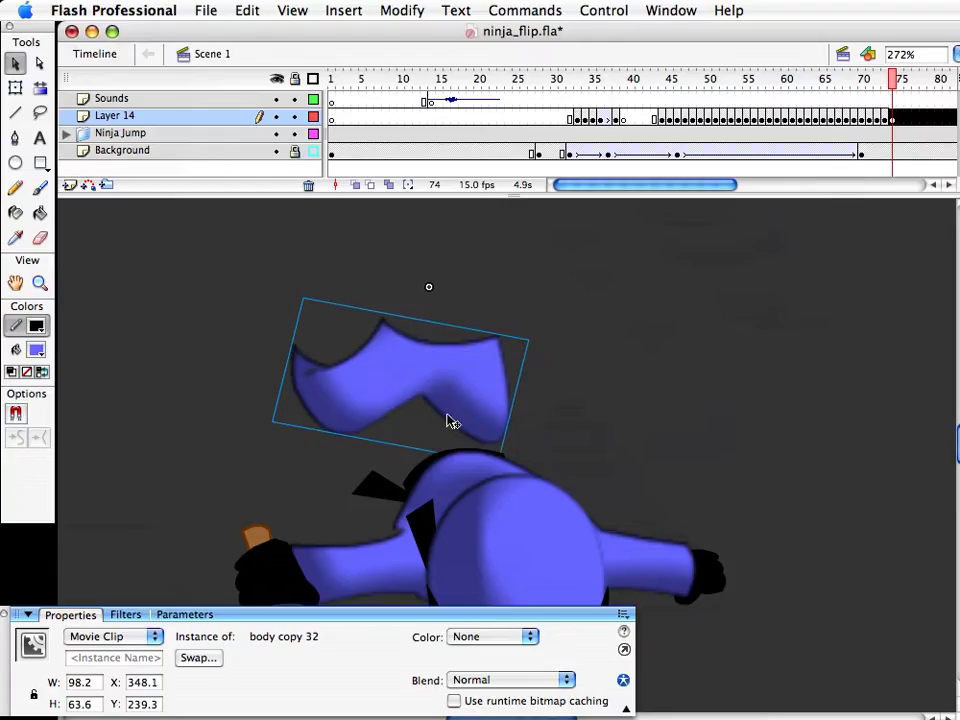
left_click_drag(459, 424, 422, 450)
Open the duplicated legs symbol and delete the unwanted outer portions of the leg shape
double_click(384, 462)
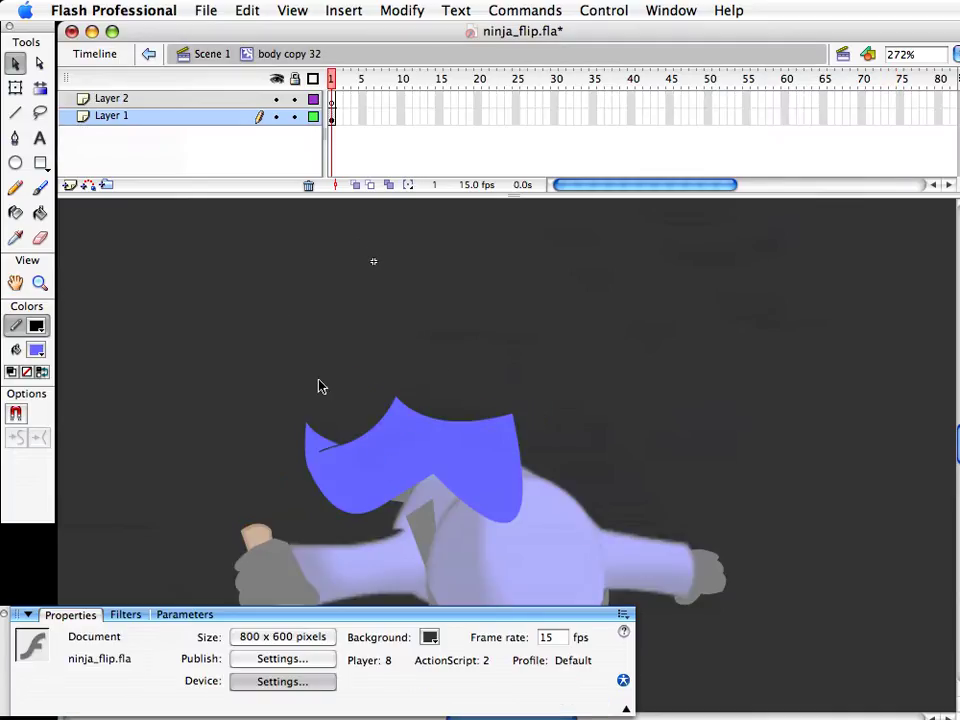
left_click_drag(615, 559, 267, 474)
key("Delete")
left_click_drag(270, 375, 367, 469)
key("Delete")
left_click_drag(320, 371, 570, 442)
key("Delete")
Reshape the leg shape's corners and edges into a raised, bent leg joined to the torso's back
left_click_drag(369, 480, 411, 493)
left_click_drag(484, 532, 638, 477)
left_click_drag(520, 383, 472, 294)
mouse_move(501, 360)
left_mouse_down()
mouse_move(506, 353)
mouse_move(505, 378)
left_mouse_up()
key("super+z")
left_click(444, 408)
left_click_drag(473, 292, 632, 373)
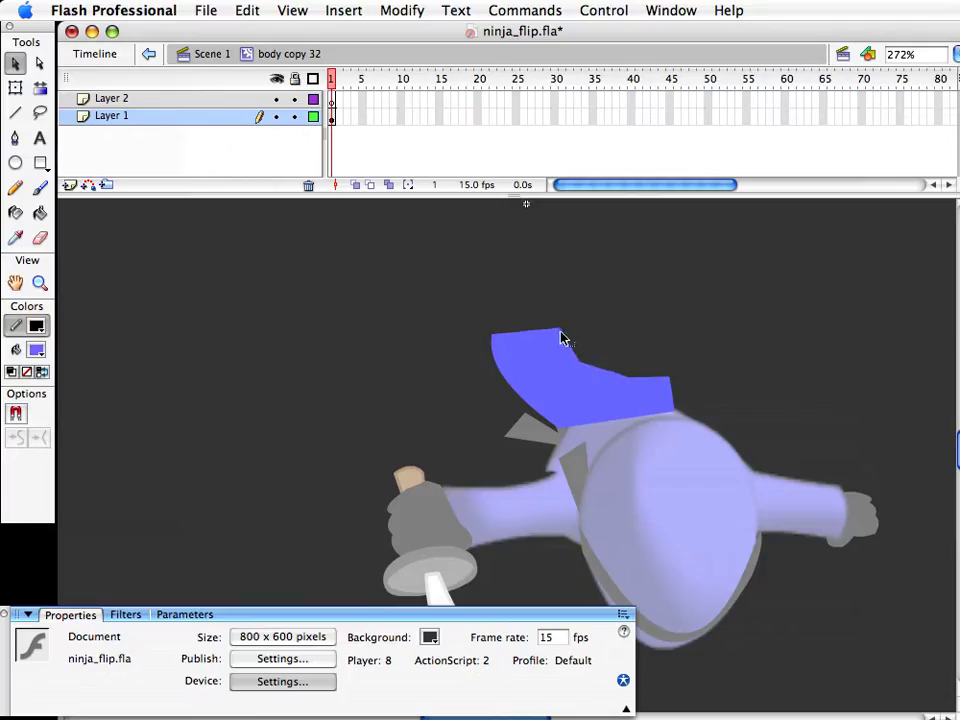
Curve the leg shape's end and upper edges outward, and bend its lower edge to follow the torso's back
left_click_drag(534, 335, 490, 332)
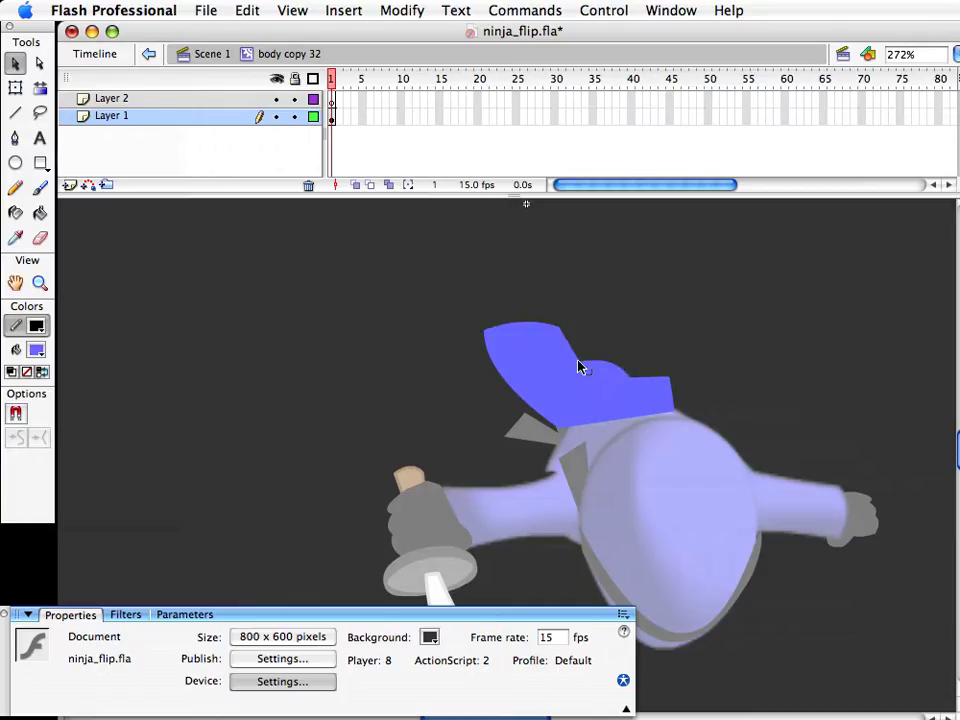
left_click_drag(574, 369, 561, 339)
left_click_drag(654, 381, 632, 373)
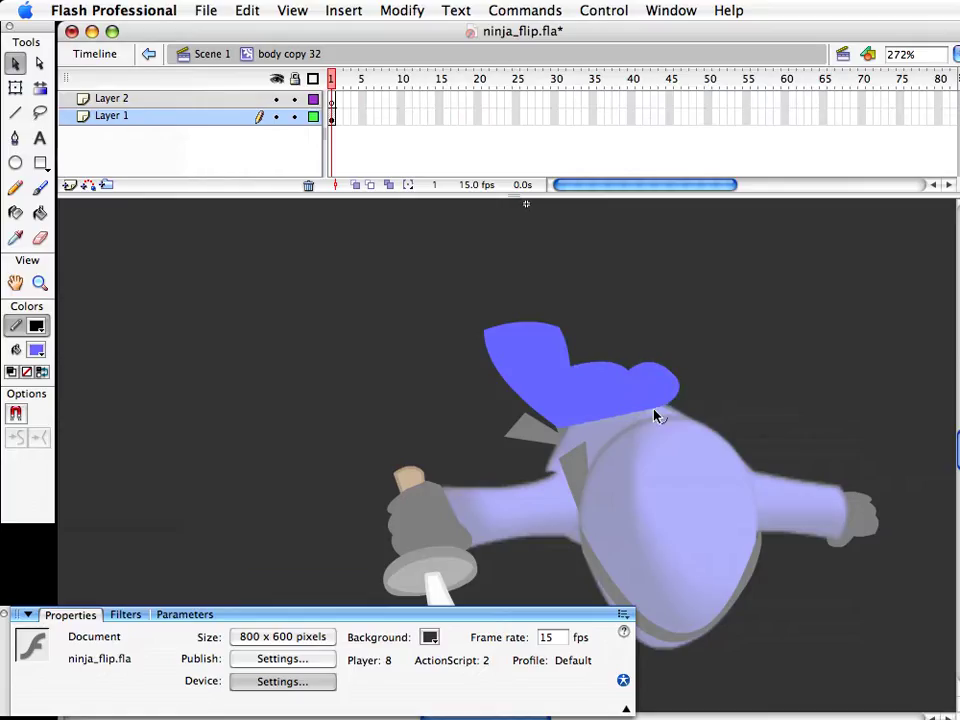
left_click_drag(641, 409, 617, 364)
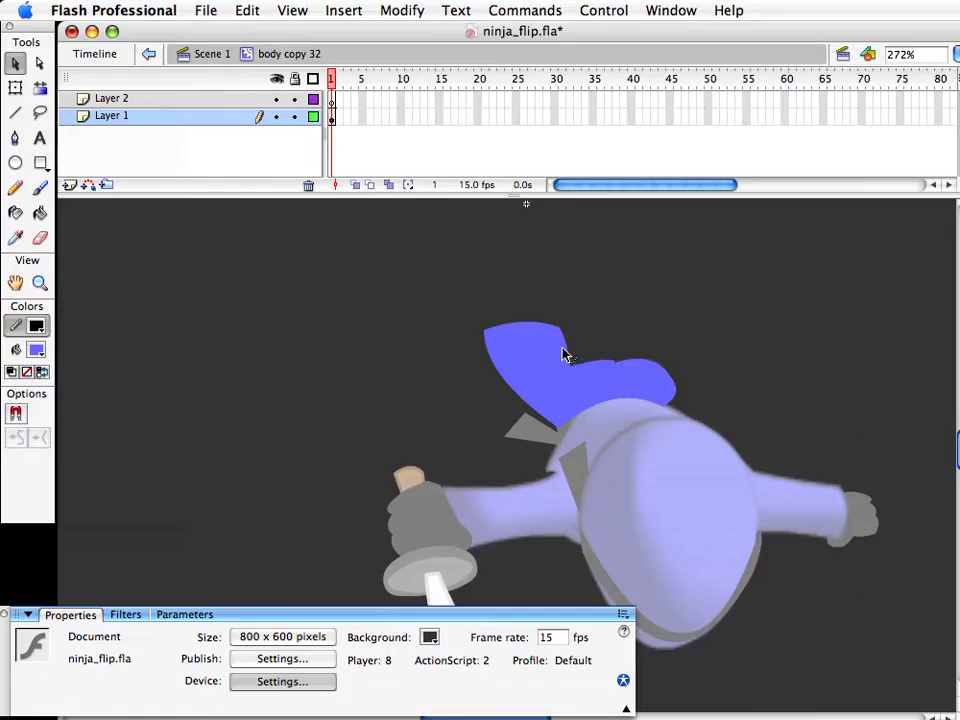
left_click_drag(592, 363, 591, 359)
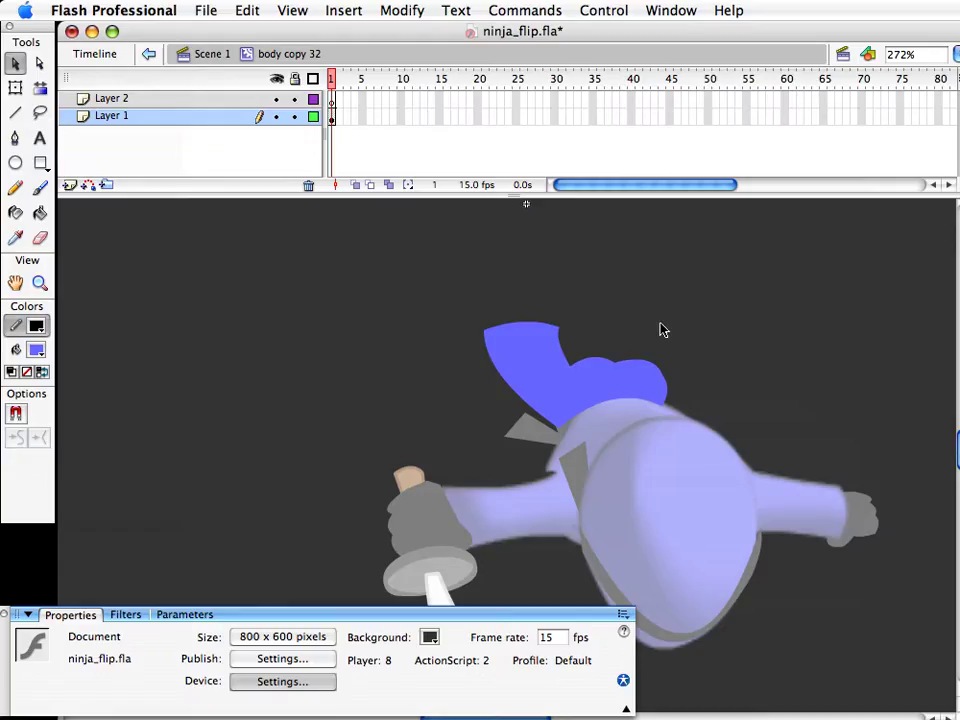
Return to the main scene, rotate the legs slightly and fit them against the torso's back edge behind the belt
key("super+e")
scroll(598, 508, "down", 1)
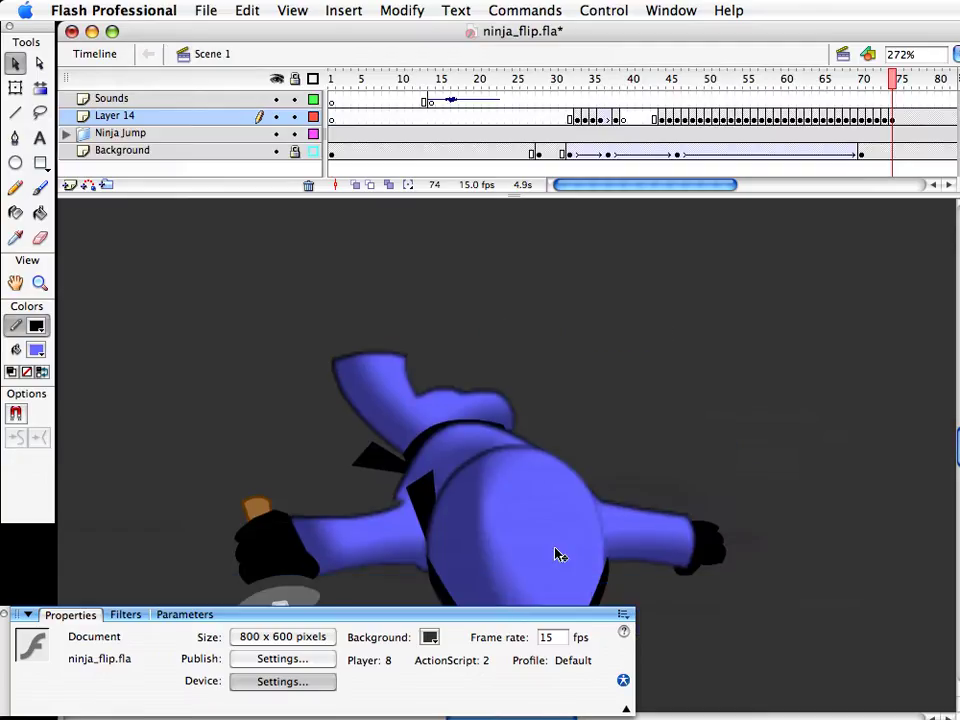
left_click(463, 406)
key("q")
left_click_drag(535, 368, 536, 357)
key("v")
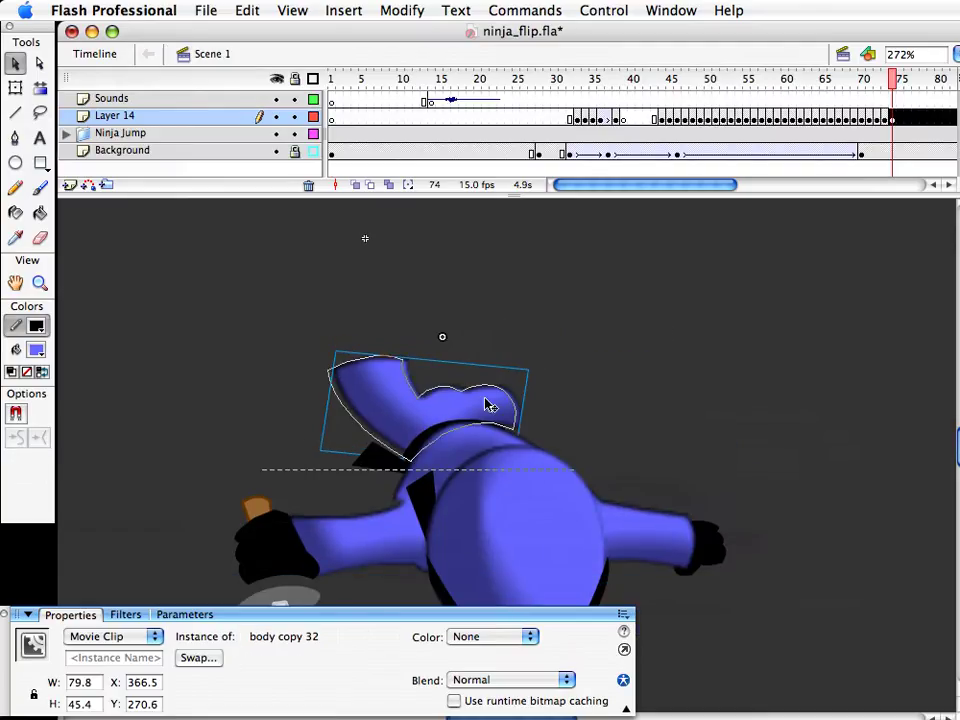
left_click_drag(470, 410, 448, 420)
left_click(579, 386)
key("space")
left_click_drag(548, 475, 617, 401)
left_click(517, 337)
double_click(518, 337)
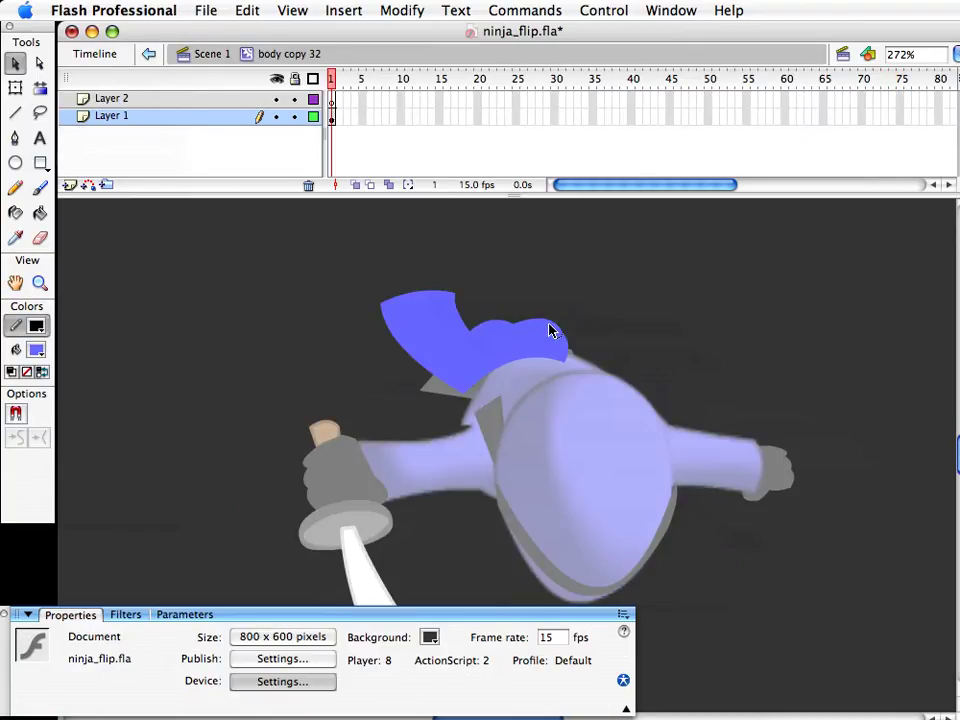
double_click(677, 360)
left_click(626, 581)
scroll(628, 585, "down", 1)
scroll(628, 585, "up", 3)
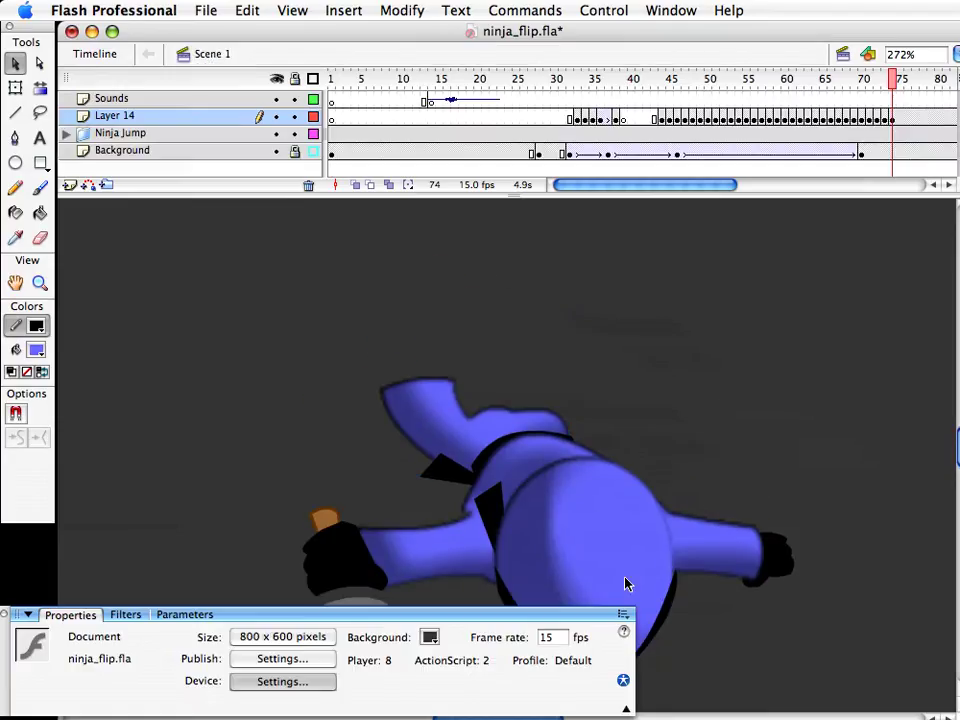
Place a copy of the legs in the empty space above the free arm and duplicate its symbol for separate editing
left_click(414, 422)
left_click_drag(374, 459, 328, 455)
left_click_drag(389, 395, 624, 303)
key("super+d")
key("Return")
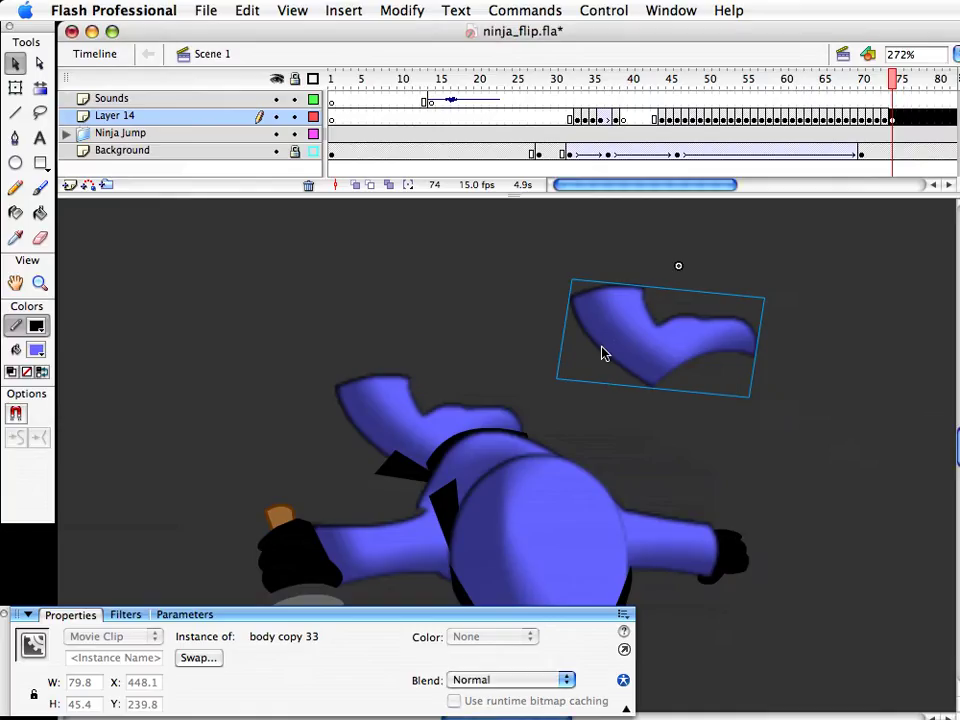
Open the copied legs symbol, delete its hip portion and reshape the remainder into a single tapered lower leg
double_click(677, 330)
left_click_drag(652, 287, 846, 450)
key("Delete")
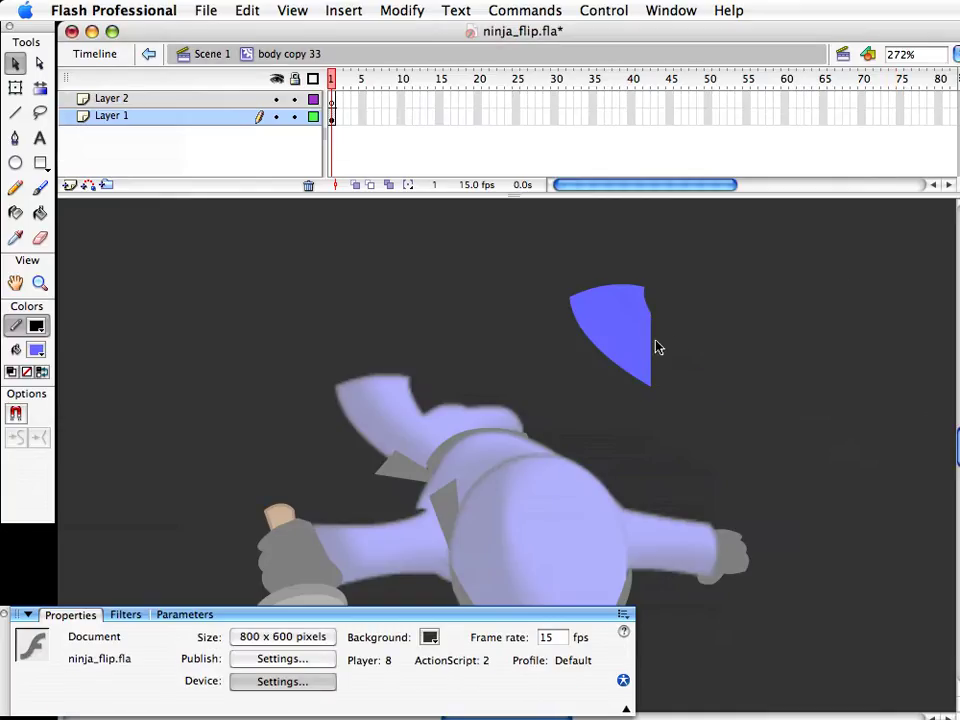
left_click_drag(675, 348, 660, 347)
left_click_drag(573, 300, 568, 287)
left_click_drag(654, 388, 621, 387)
left_click_drag(656, 340, 647, 379)
double_click(632, 392)
Place the single lower leg beside the raised leg, send it behind the hips and nudge it into position
left_click_drag(612, 305, 457, 334)
key("super+Down")
key("super+Down")
key("super+Down")
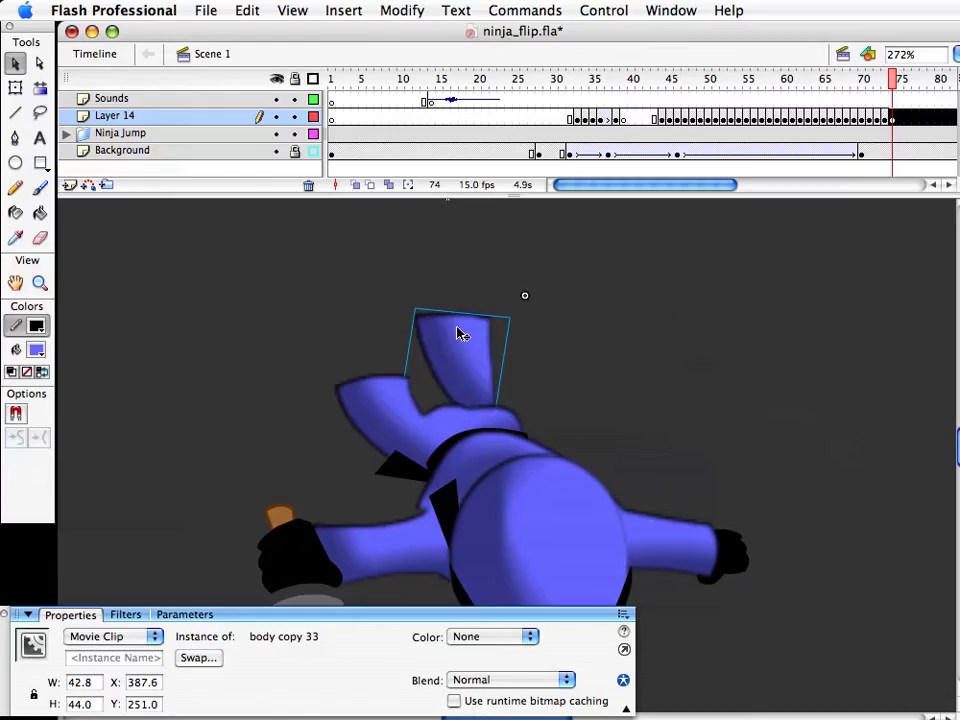
key("shift+Down")
key("shift+Down")
key("shift+Left")
key("Right")
key("Down")
key("Right")
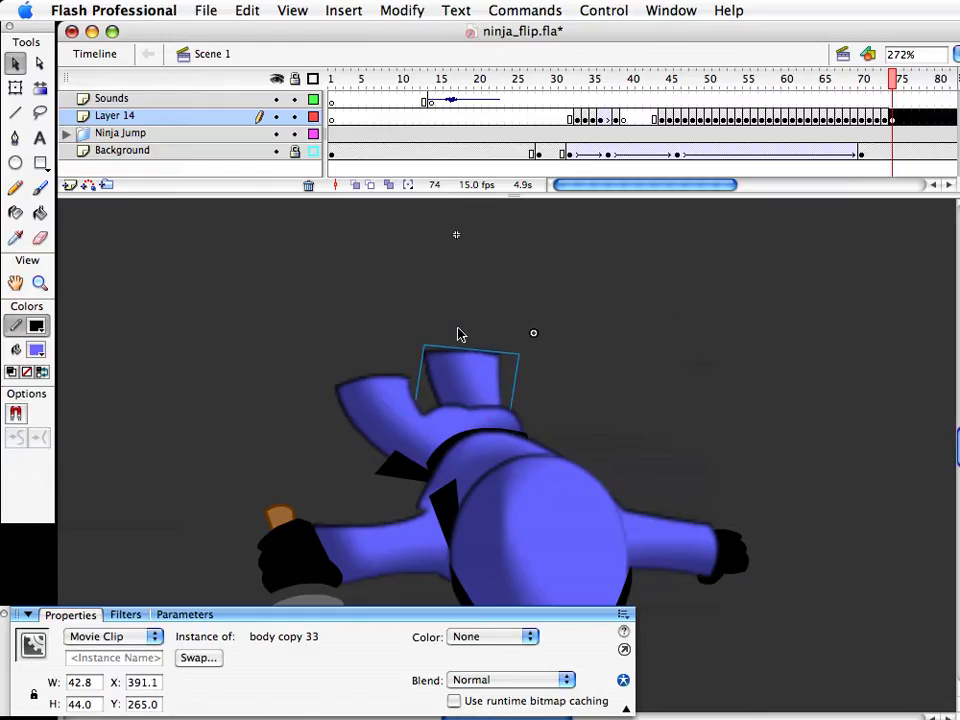
left_click(628, 435)
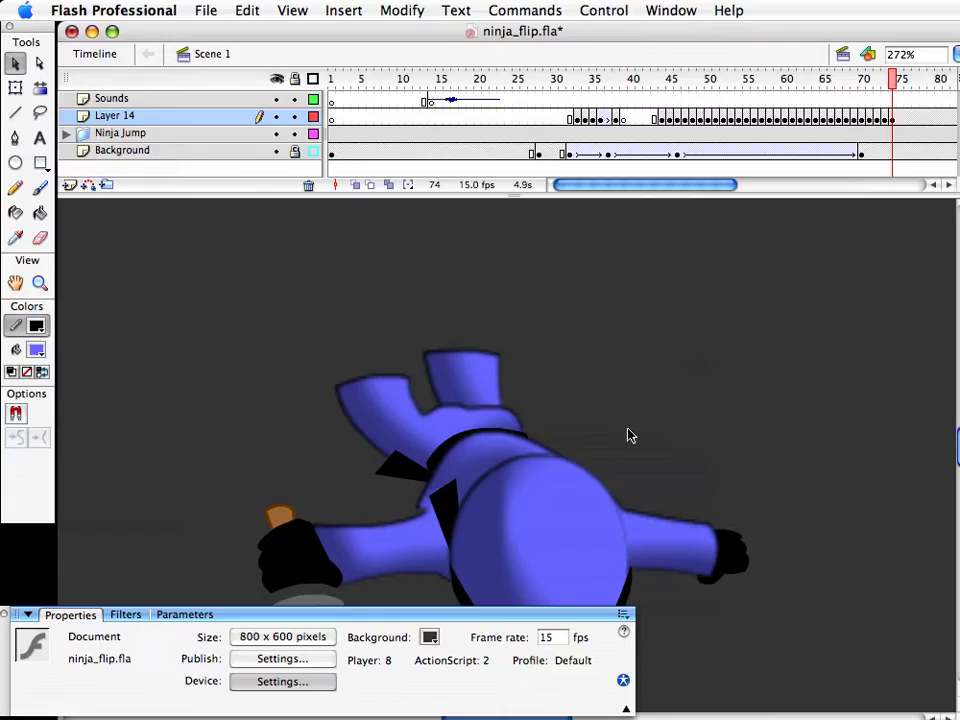
Curve the flat outer ends of both legs outward inside their symbols, returning to the main scene
double_click(467, 381)
left_click(482, 336)
left_click_drag(475, 363, 476, 347)
double_click(500, 372)
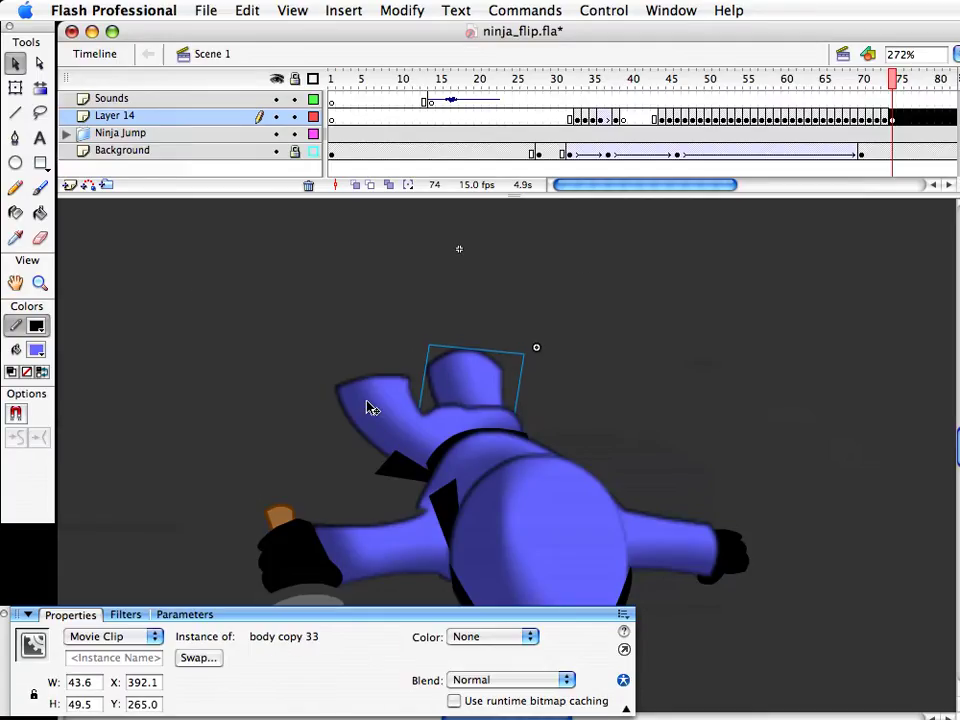
double_click(372, 389)
left_click_drag(368, 378, 371, 367)
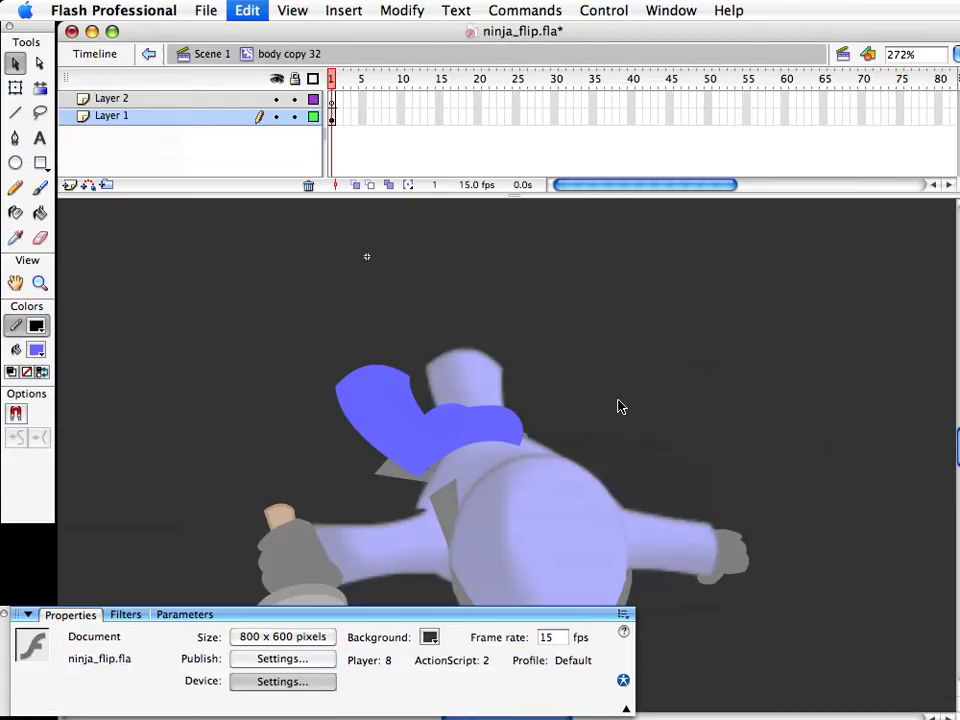
key("super+e")
left_click(617, 424)
Open the main legs symbol, deepen the notch between the raised leg and hips, and smooth the hips' upper curves
left_click(45, 284)
left_click(586, 444, "alt")
left_click_drag(490, 473, 584, 409)
left_click_drag(743, 469, 714, 453)
key("v")
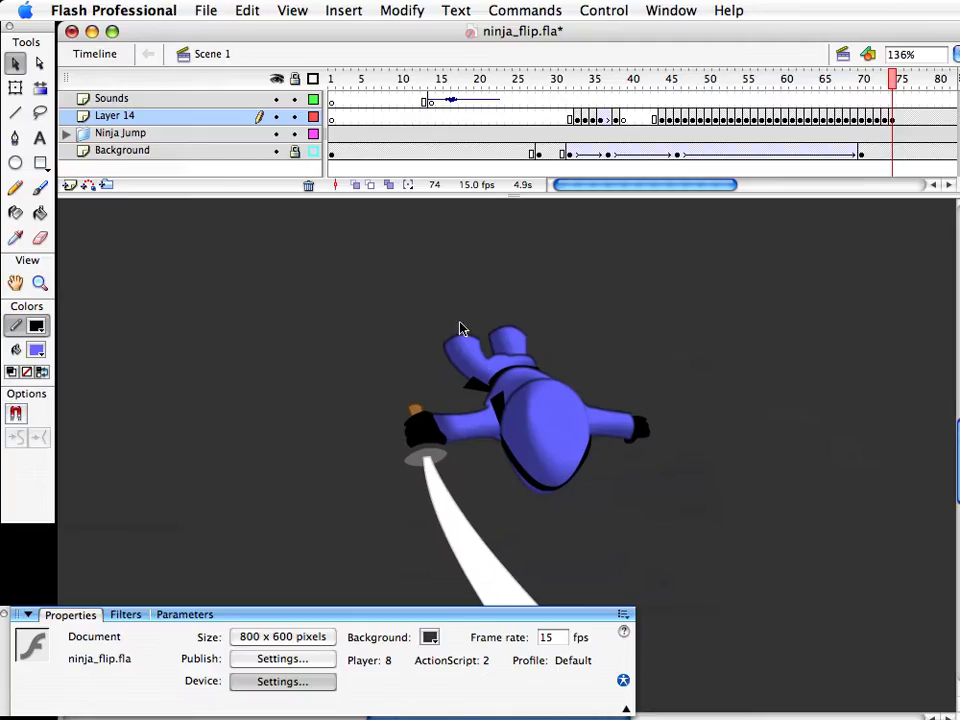
left_click(487, 367)
double_click(480, 365)
left_click(40, 283)
left_click(483, 350)
key("v")
left_click_drag(386, 422, 307, 437)
left_click_drag(473, 372, 436, 371)
left_click_drag(561, 386, 468, 377)
left_click_drag(649, 386, 649, 378)
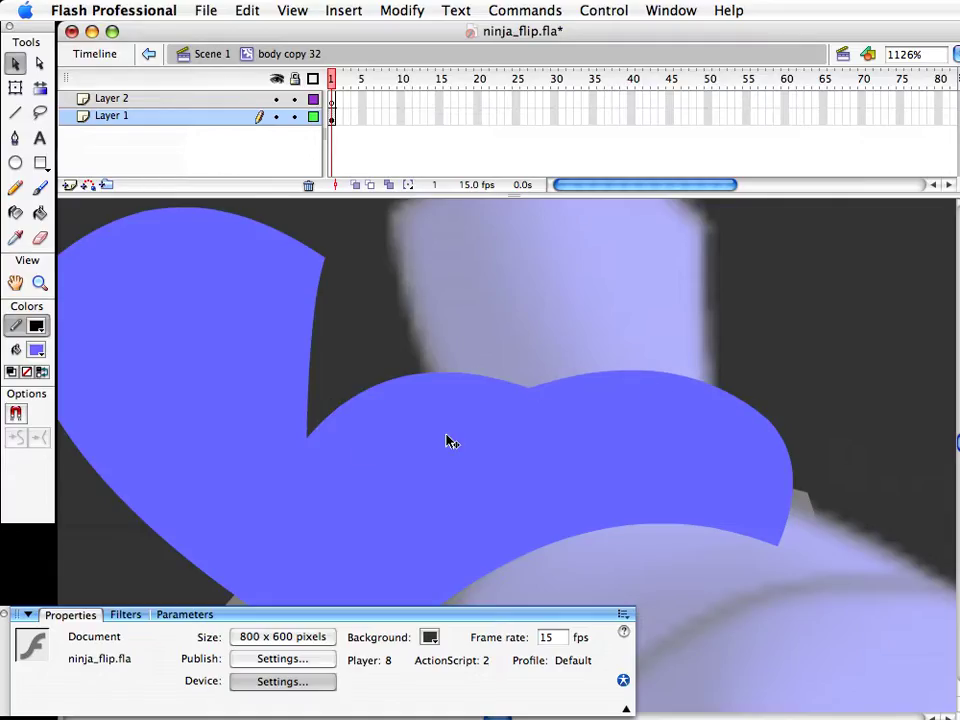
scroll(606, 478, "down", 3)
scroll(606, 478, "right", 2)
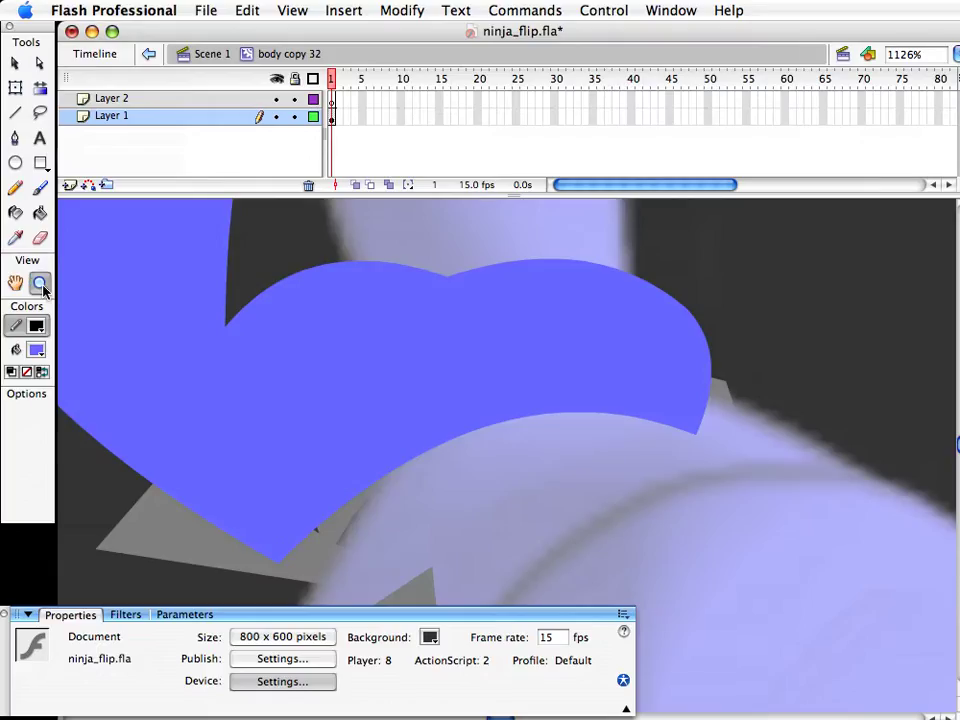
left_click(624, 462, "alt+super")
left_click(635, 481, "alt+super")
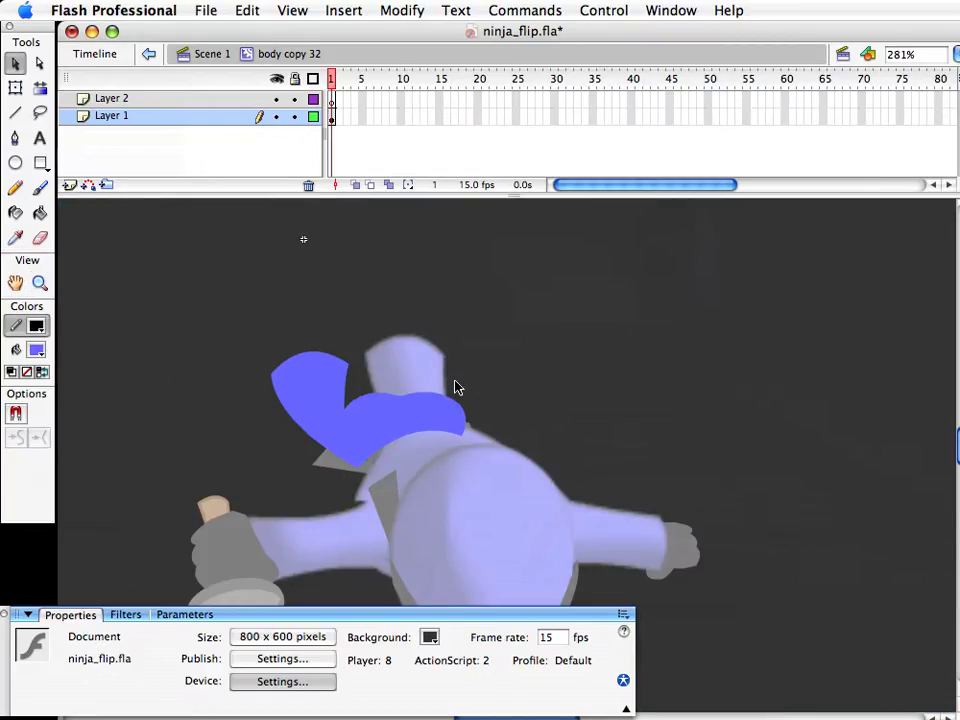
key("n")
mouse_move(401, 407)
left_mouse_down()
mouse_move(489, 537)
mouse_move(450, 368)
mouse_move(468, 352)
left_mouse_up()
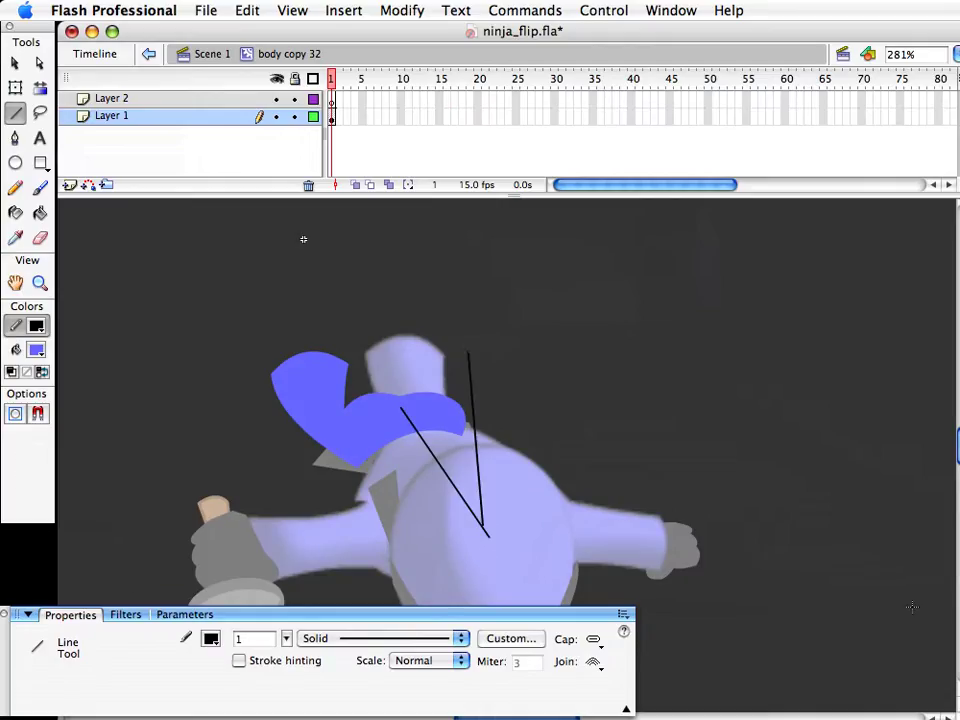
key("super+z")
key("super+z")
key("v")
Shape a thin crease where the raised leg overlaps the hips, curve the leg's inner edge, and return to the scene
left_click(40, 283)
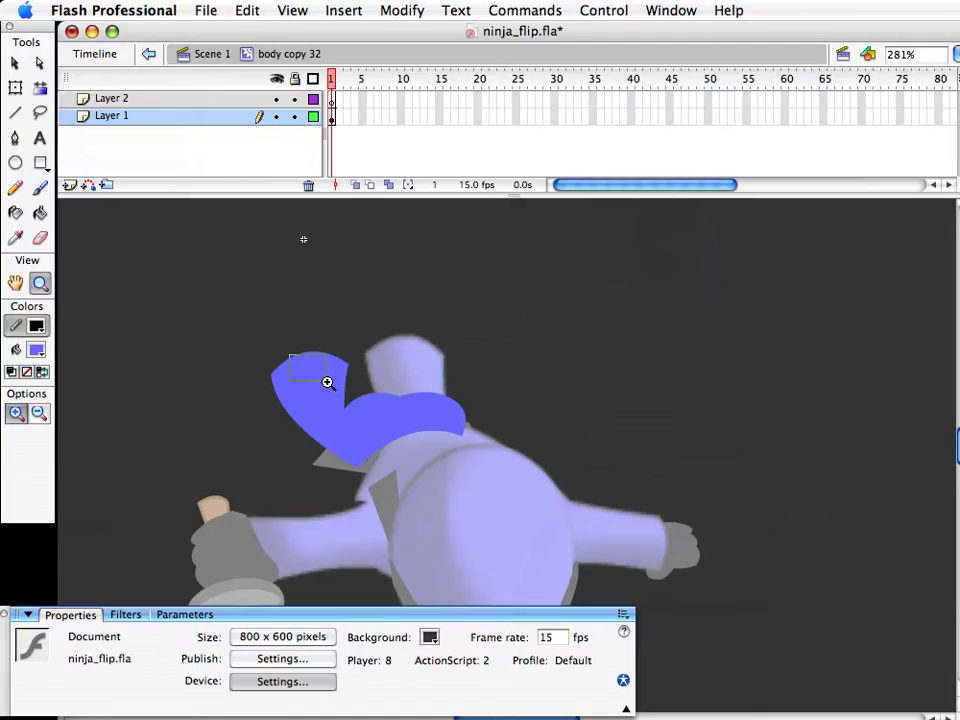
left_click_drag(283, 371, 445, 440)
key("v")
left_click_drag(410, 487, 370, 517)
left_click_drag(386, 463, 486, 428)
left_click_drag(406, 486, 410, 483)
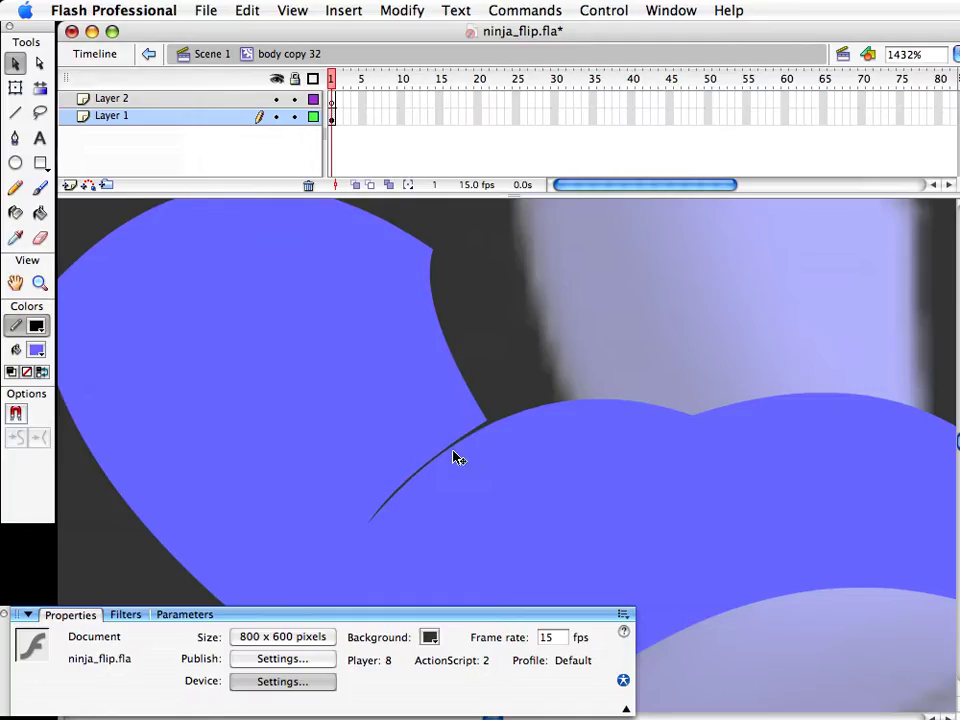
left_click_drag(452, 361, 441, 365)
key("super+e")
left_click(686, 359)
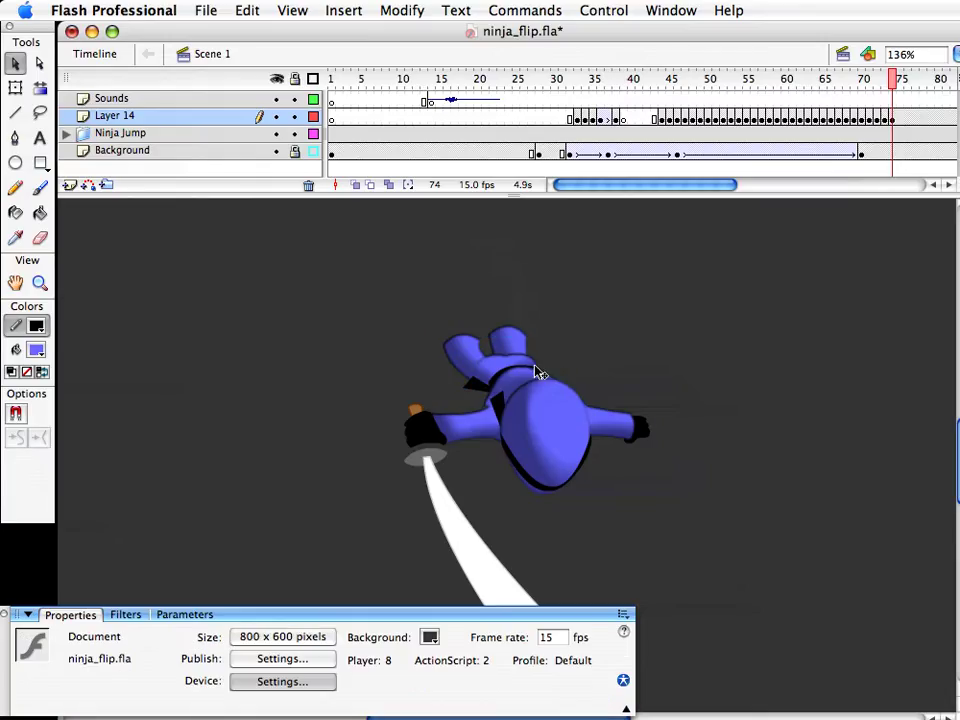
Move the belt tie away from the belt into the empty space above the sword hand
left_click_drag(548, 360, 501, 315)
left_click(514, 379)
left_click(628, 499)
left_click(505, 435)
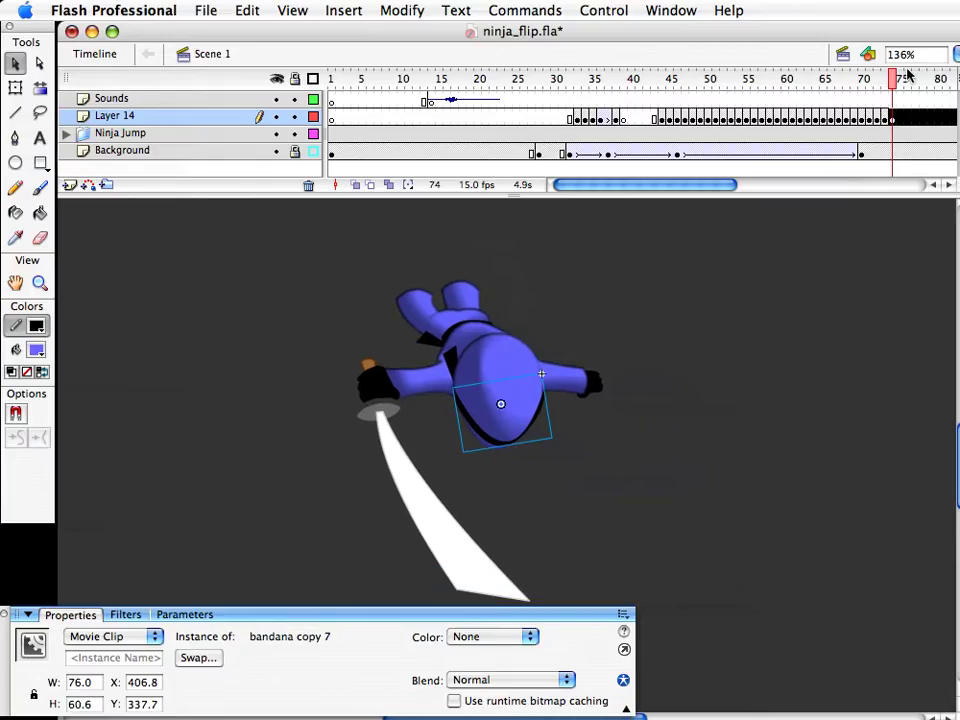
left_click(893, 85)
left_click_drag(893, 85, 893, 85)
left_click_drag(431, 340, 360, 335)
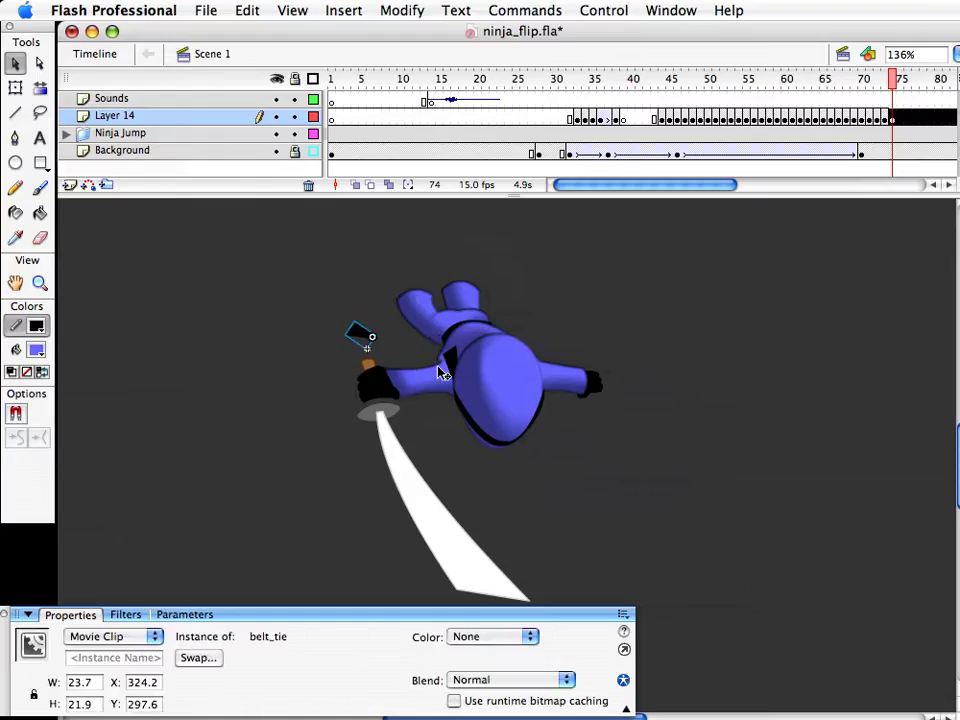
Open the legs symbol, extend its lower corner to meet the torso's edge beneath the belt, and return to the scene
left_click(429, 340)
double_click(436, 345)
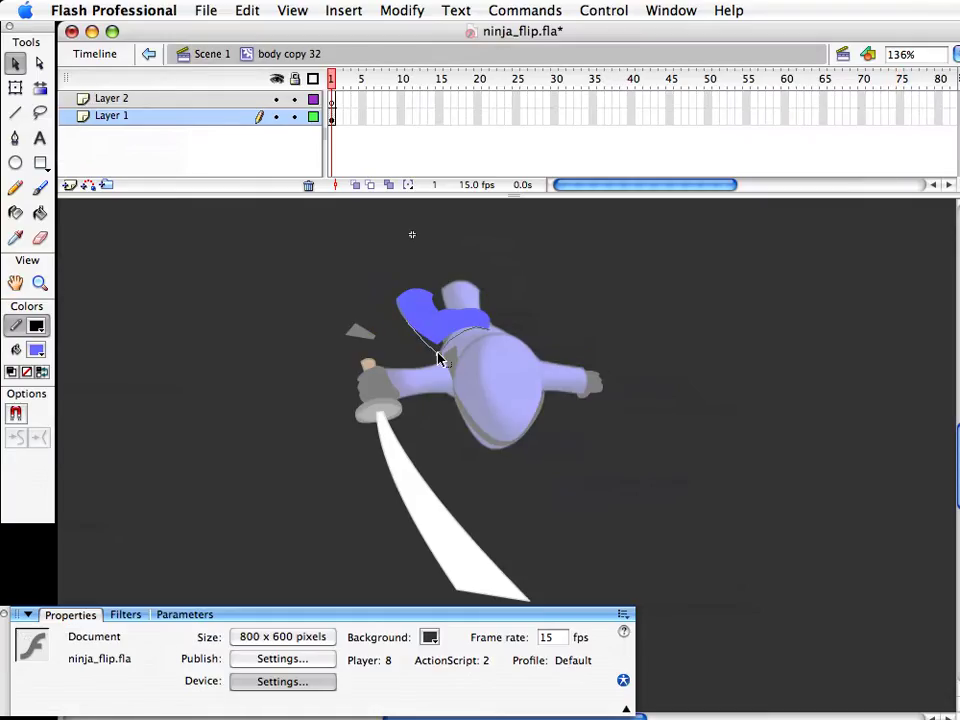
double_click(632, 375)
left_click(542, 426)
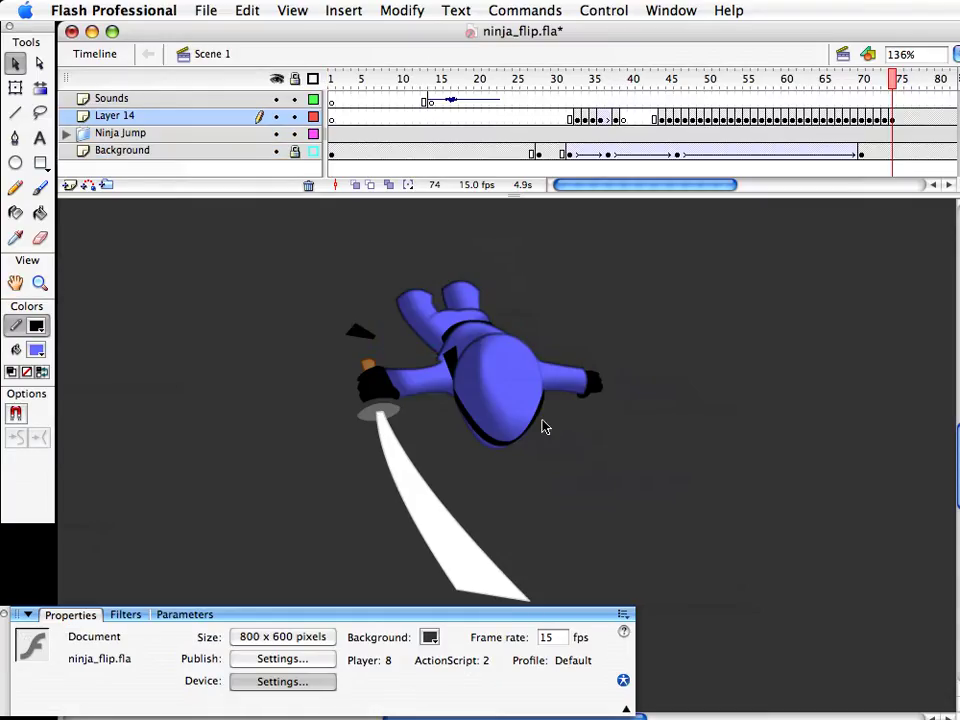
left_click(481, 338)
double_click(479, 335)
double_click(511, 335)
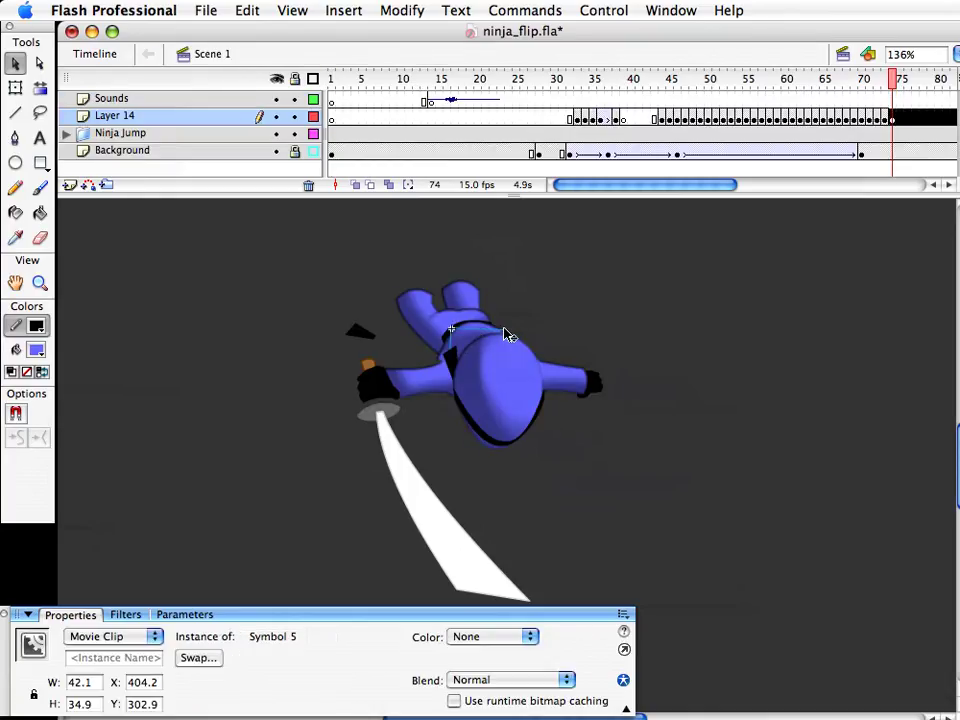
left_click(611, 482)
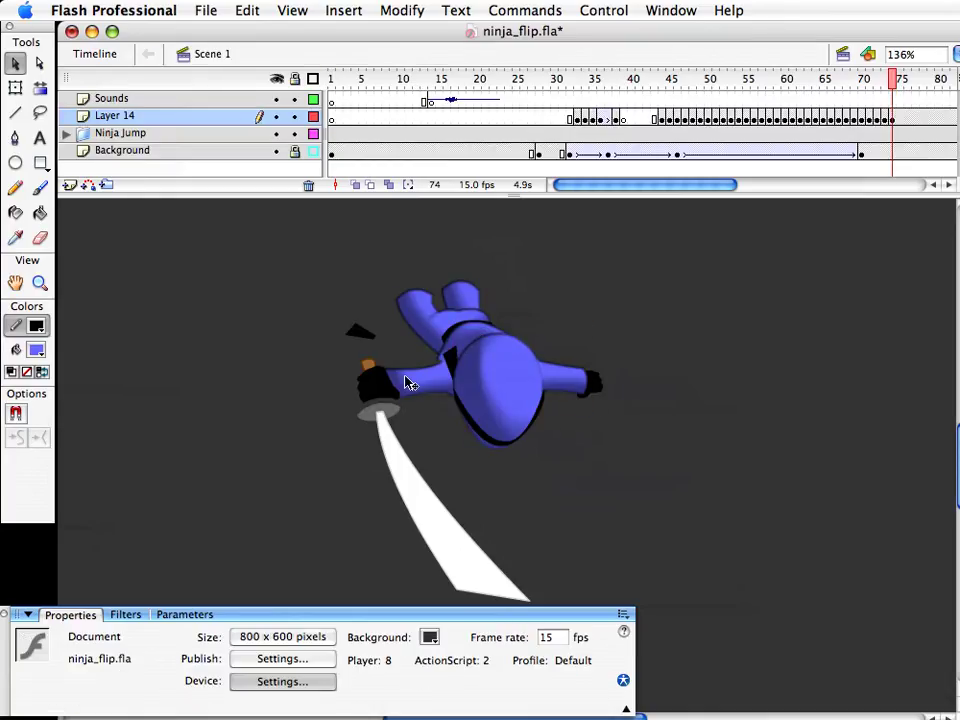
Select the bandana, head and bandana tie together and move them up and slightly right over the torso
left_click(500, 440)
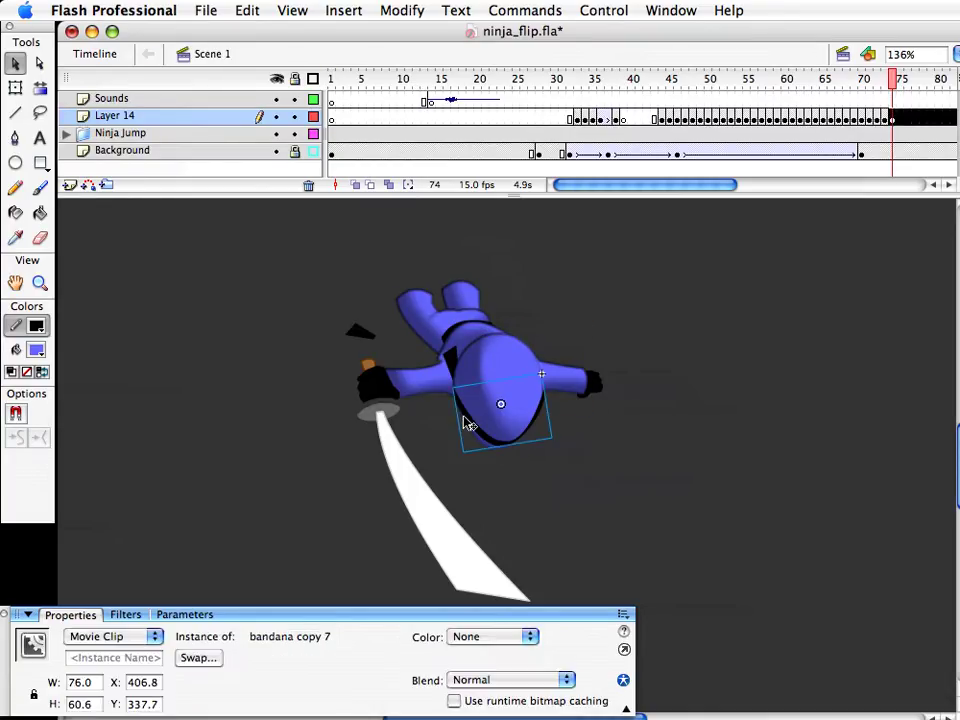
left_click(498, 402, "shift")
left_click(483, 366, "shift")
key("shift+Up")
key("shift+Up")
key("shift+Up")
key("shift+Right")
left_click(541, 481)
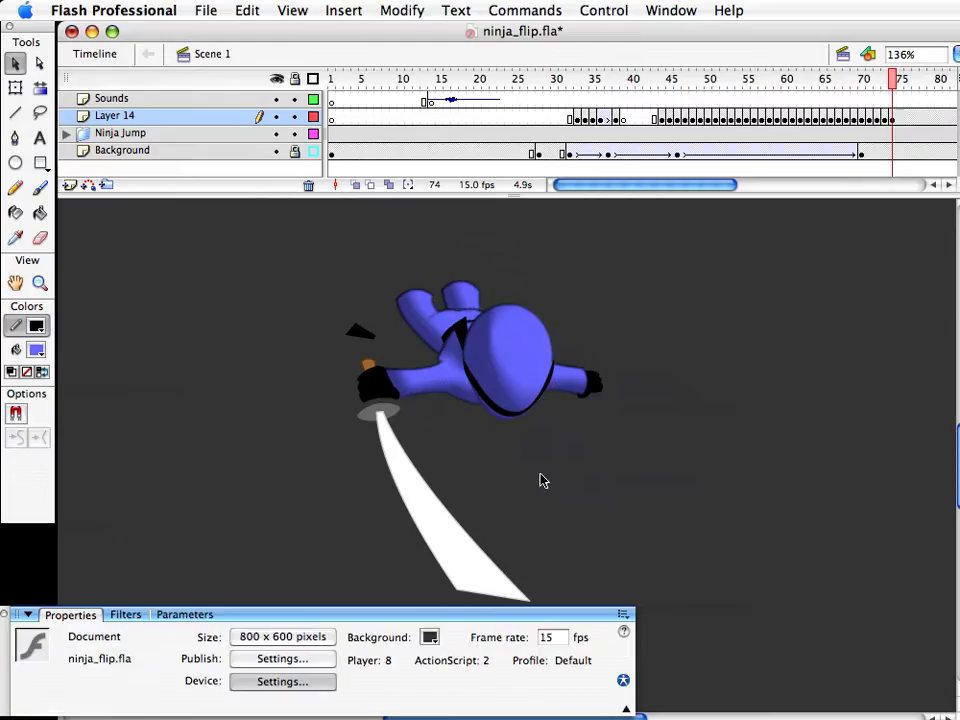
Shift the head and bandana group back left and slightly down so it sits centered between the arms
key("super+z")
key("shift+Left")
key("shift+Left")
key("shift+Right")
key("shift+Down")
left_click(541, 481)
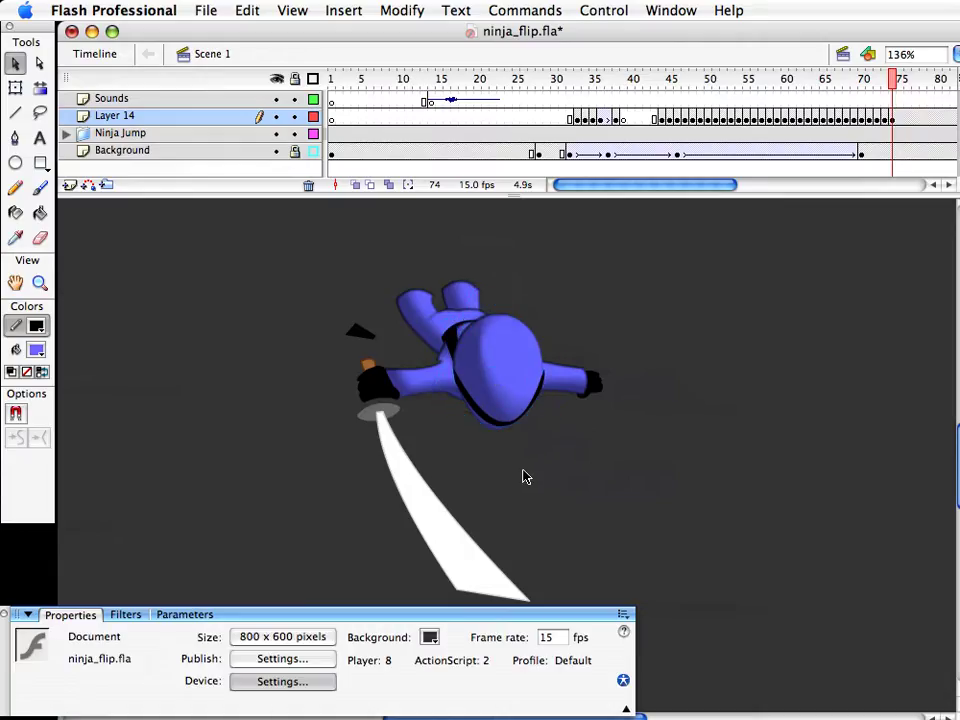
Move the belt tie back to the lower end of the belt beside the raised leg
left_click_drag(473, 467, 474, 499)
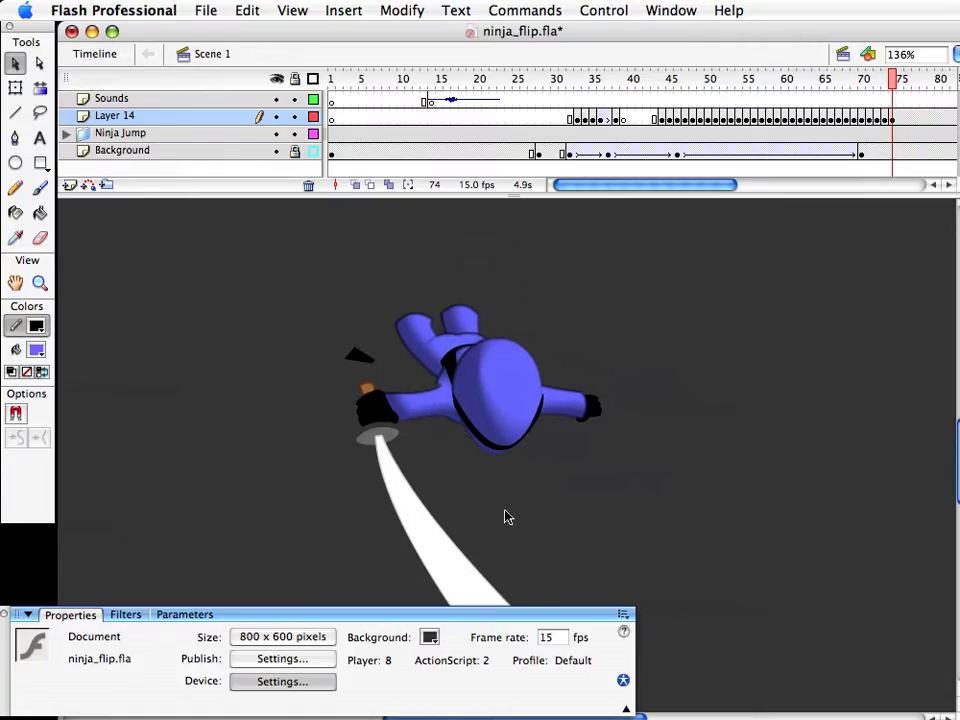
left_click_drag(368, 363, 433, 381)
left_click(514, 498)
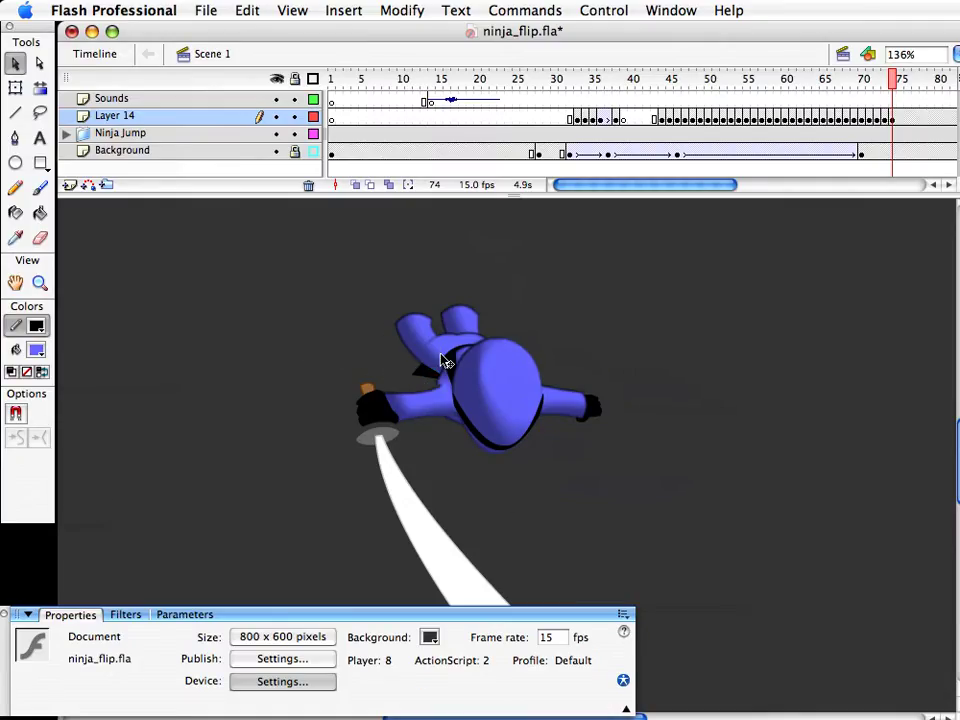
Rotate the belt slightly and reposition it so its upper end follows the waistline between the torso and the legs
left_click(40, 285)
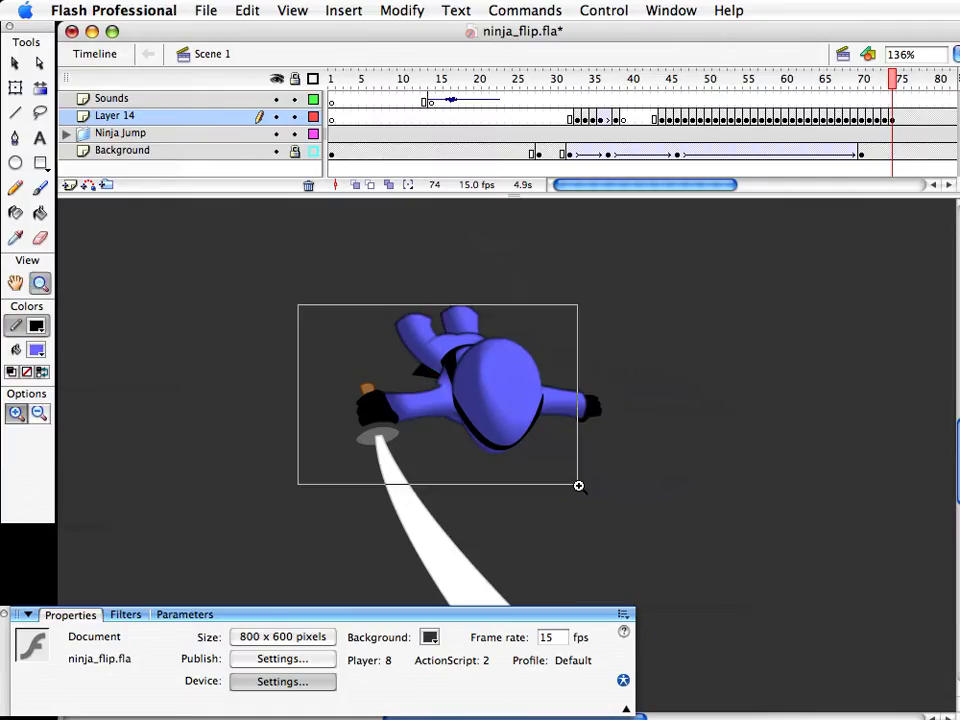
left_click_drag(296, 304, 641, 534)
key("v")
left_click(507, 298)
key("q")
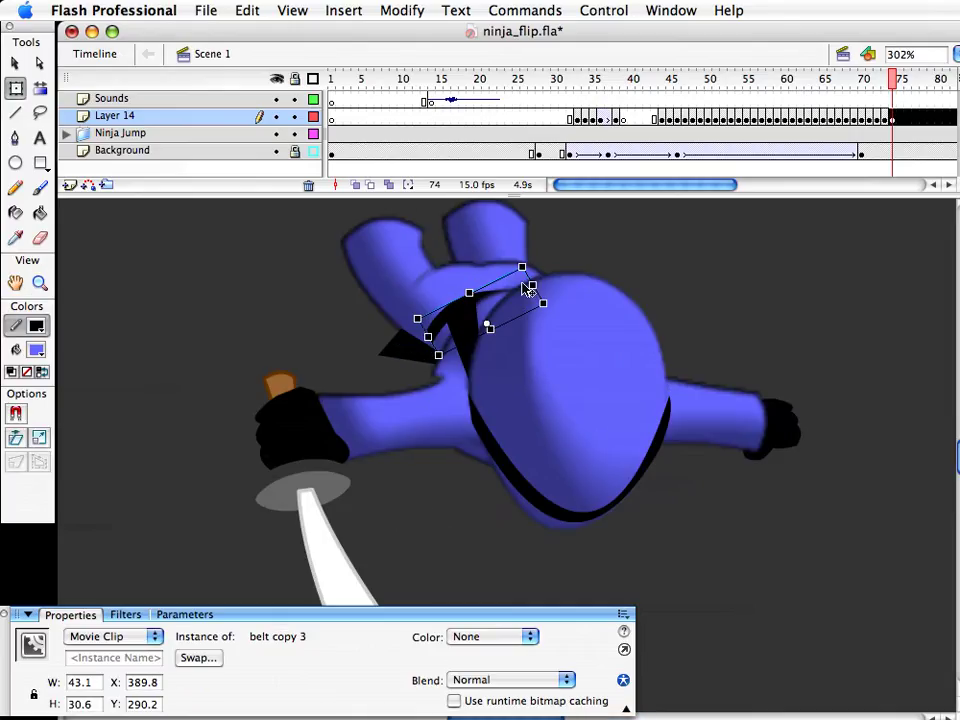
key("v")
left_click_drag(525, 258, 514, 251)
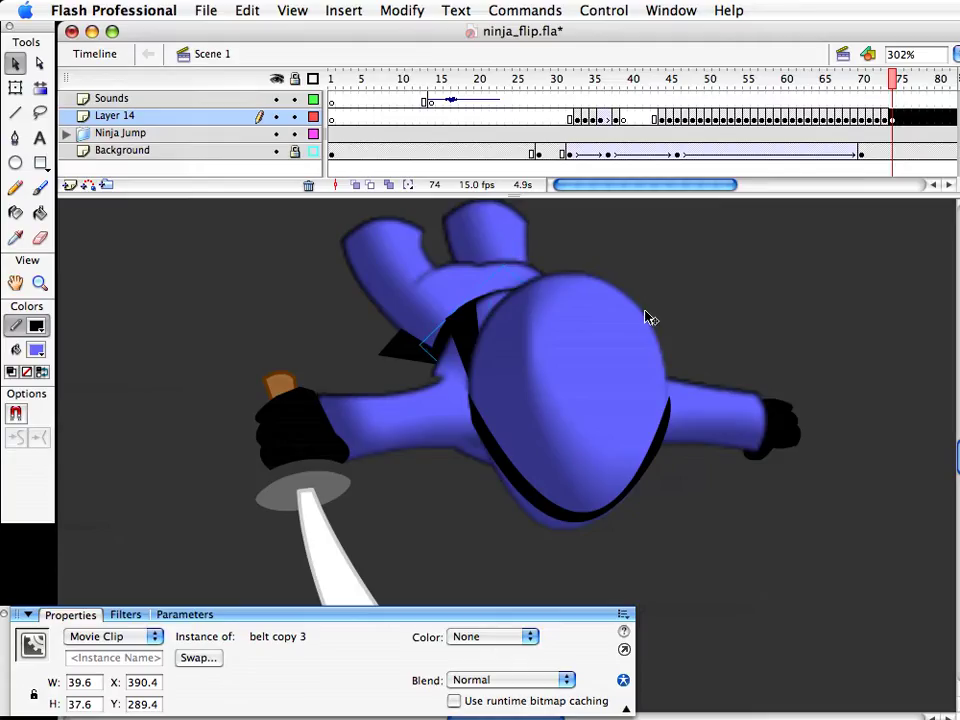
Open the body symbol, smooth out the notch where the sword arm meets the torso, return to the scene and save
left_click(557, 482)
scroll(420, 470, "up", 1)
left_click(407, 436)
double_click(407, 436)
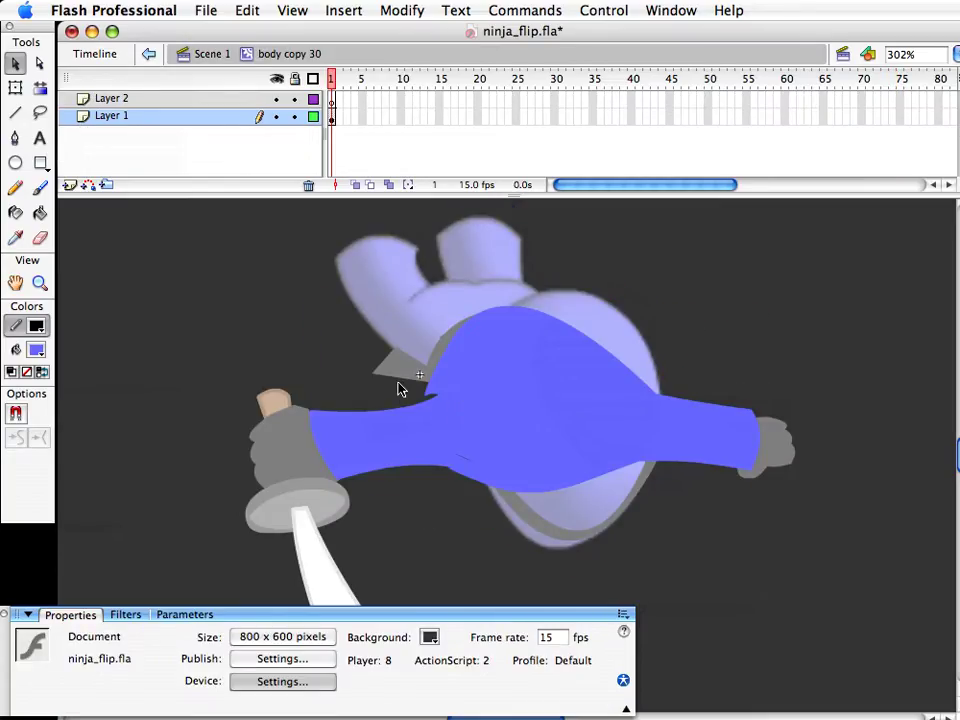
left_click_drag(405, 375, 456, 405)
key("Delete")
left_click(17, 416)
key("super+e")
left_click(645, 319)
key("super+s")
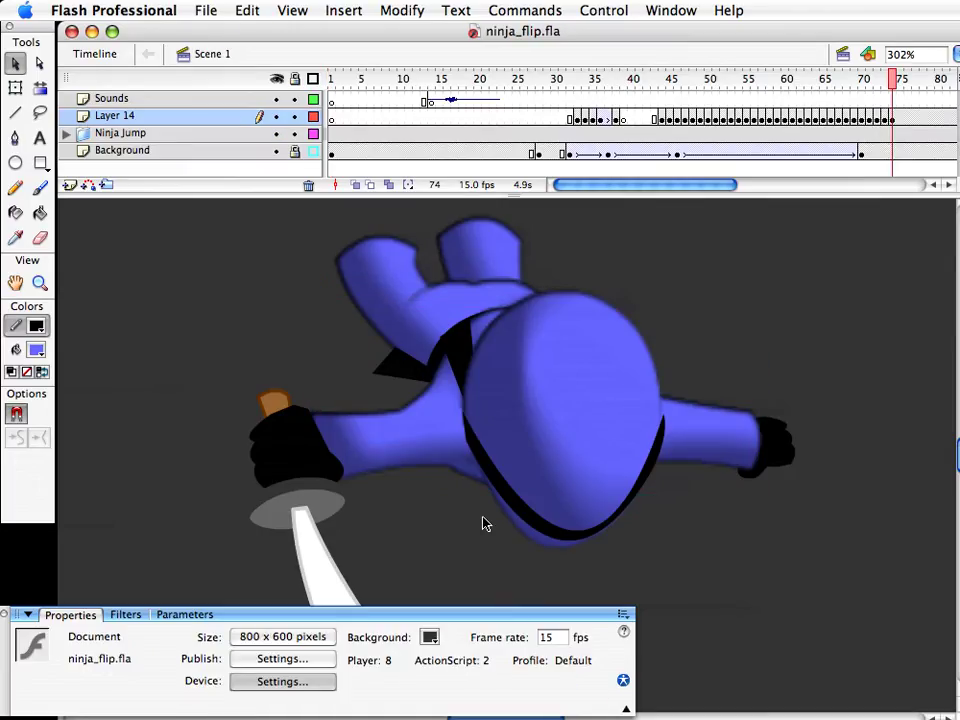
In the body symbol, remove the stray line by the sword arm, fill the gap and flatten the torso's lower edge, returning to the scene
left_click(429, 450)
double_click(429, 450)
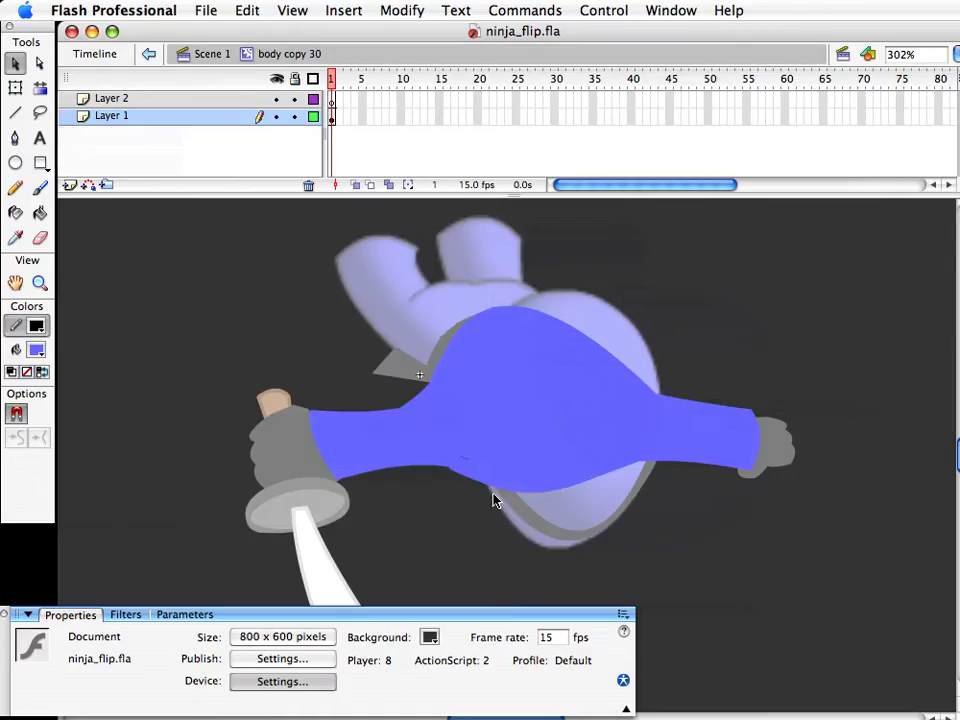
key("ctrl+a")
key("ctrl+shift+a")
left_click_drag(465, 454, 476, 424)
left_click(40, 212)
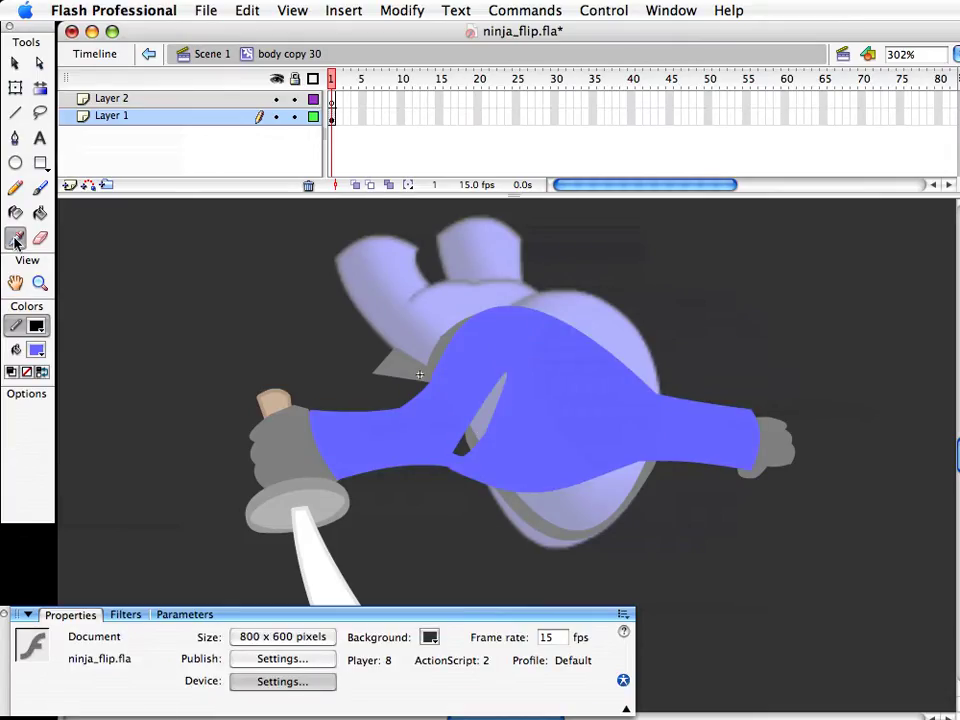
left_click(484, 421)
key("v")
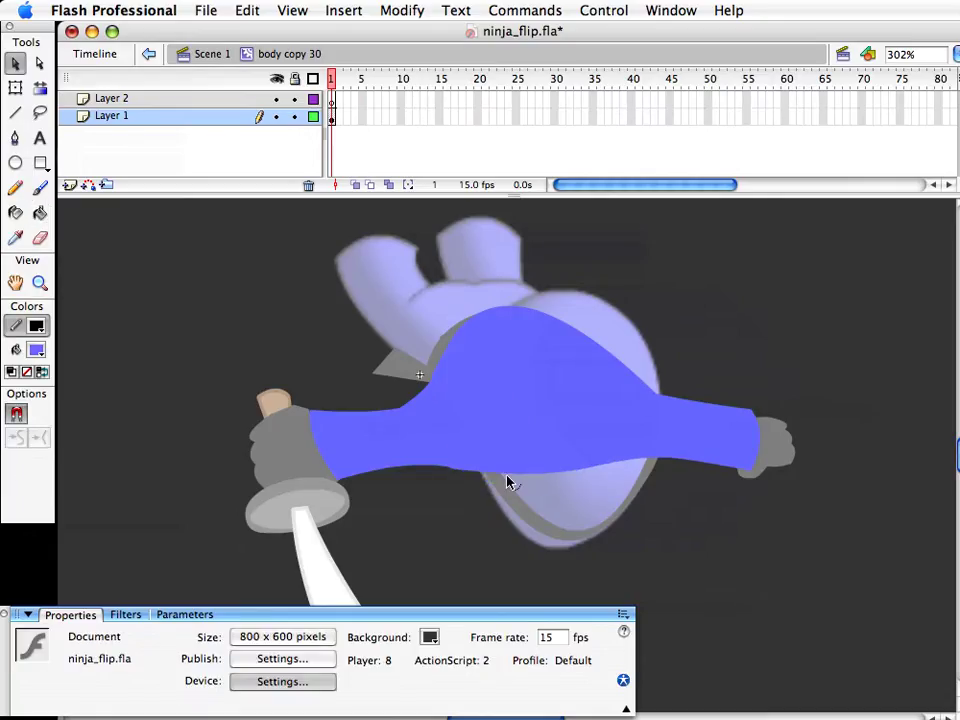
double_click(640, 535)
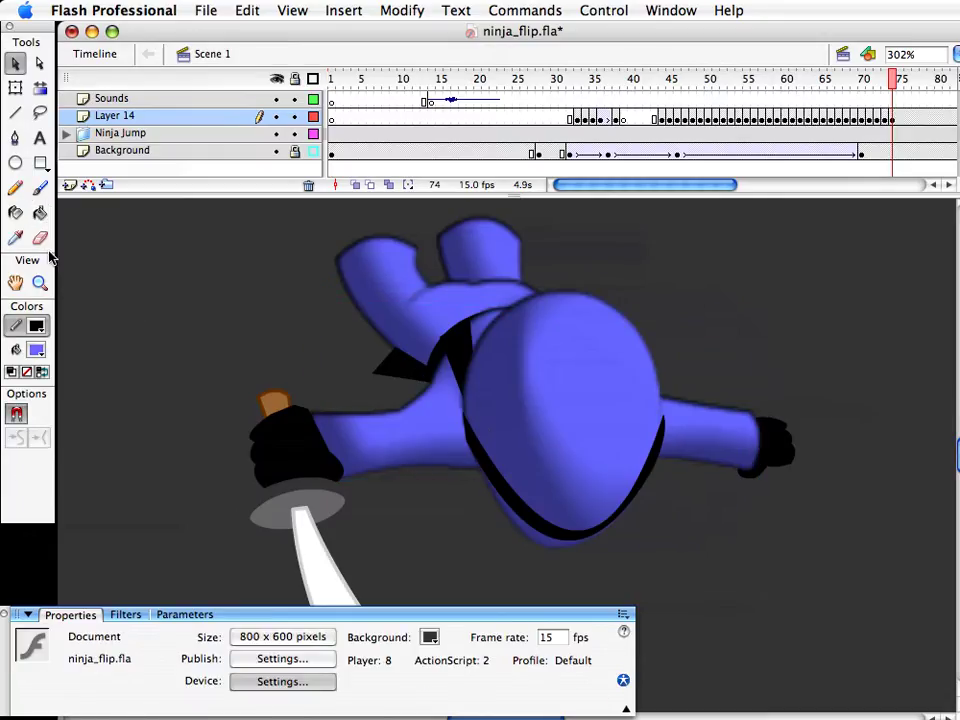
Duplicate the sword-and-hand symbol as sword_and_hand copy 3 and open it for editing
left_click(40, 284)
left_click(493, 427, "alt")
left_click(537, 488, "alt")
left_click_drag(514, 469, 488, 457)
key("v")
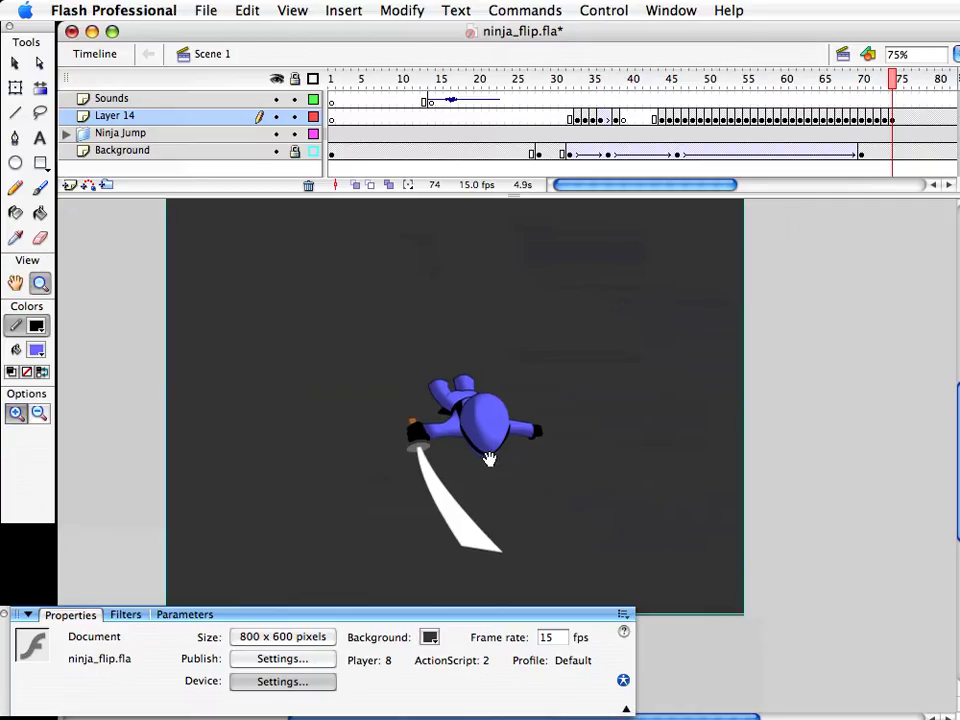
mouse_move(891, 92)
left_mouse_down()
mouse_move(876, 92)
mouse_move(900, 97)
left_mouse_up()
left_click(455, 518)
key("q")
key("super+d")
key("Return")
double_click(461, 541)
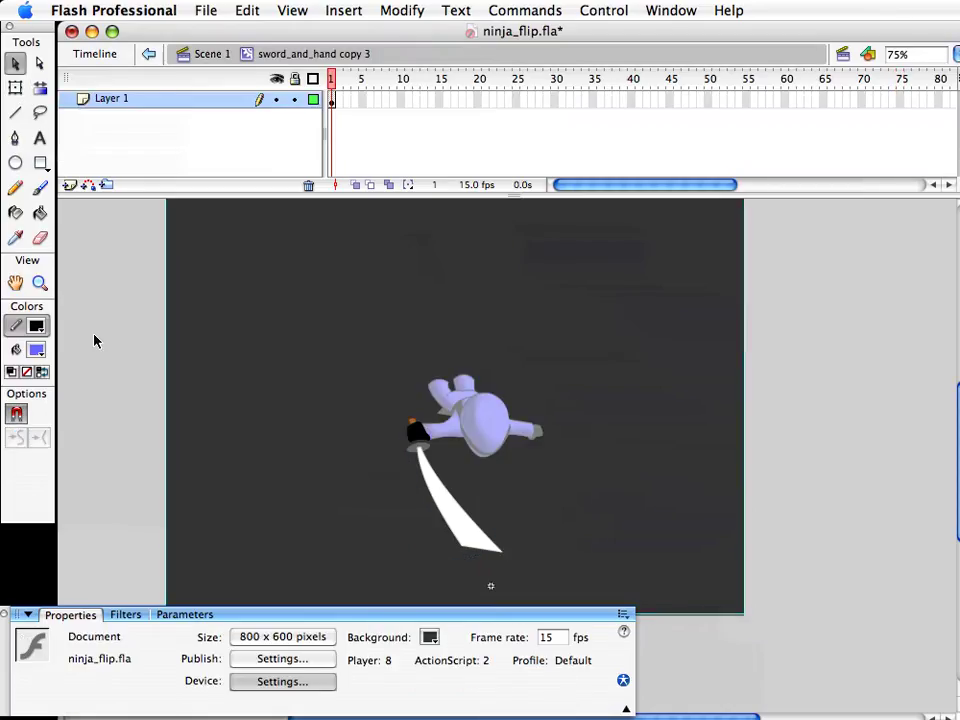
Rotate the sword blade toward the ninja around its hilt end and shorten it
left_click(40, 284)
key("v")
left_click_drag(357, 321, 441, 519)
left_click(436, 549)
key("q")
left_click_drag(443, 580, 418, 513)
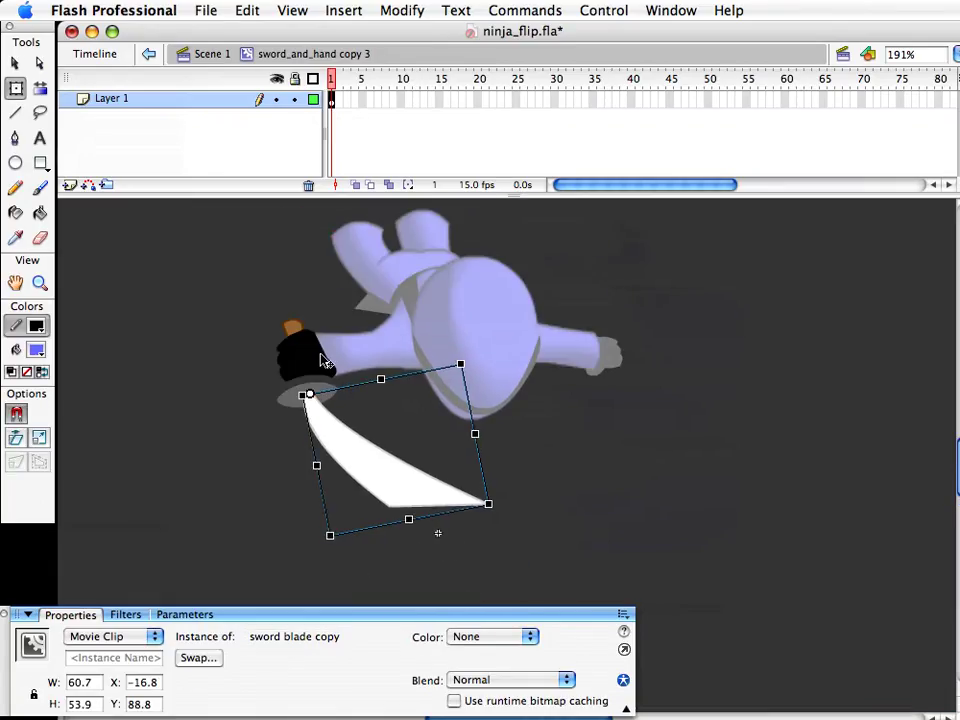
Nudge the orange sword handle down until it is hidden behind the fist
key("v")
left_click(297, 328)
key("Down")
key("Down")
key("Down")
key("Down")
key("Down")
key("Down")
key("Down")
left_click(360, 370)
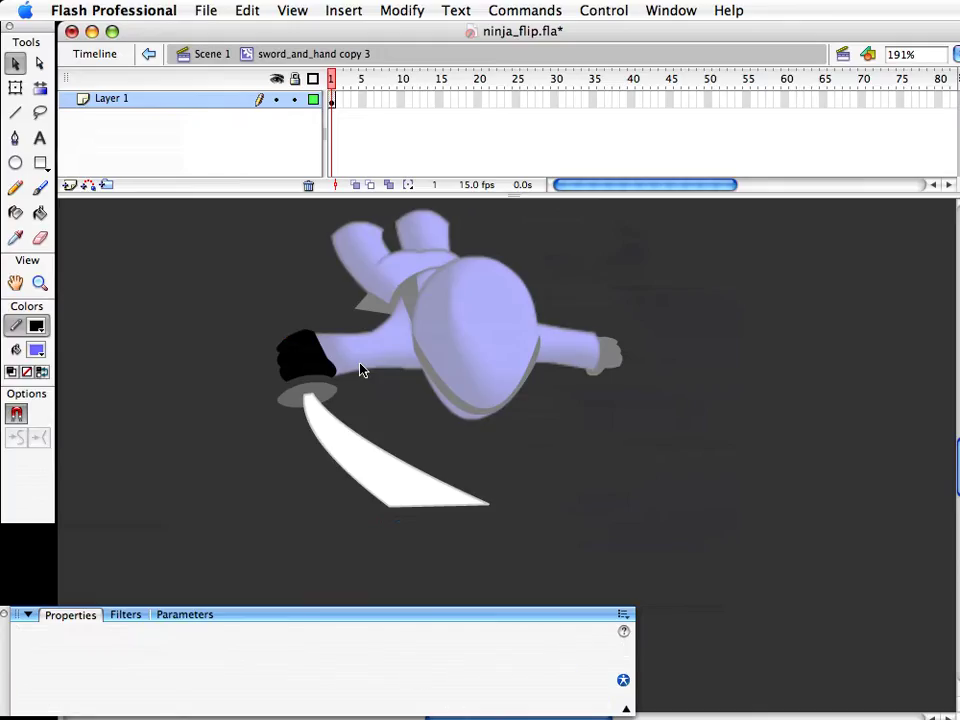
Move the guard and blade together up against the fist, return to the scene and save
left_click(306, 390)
left_click(317, 420, "shift")
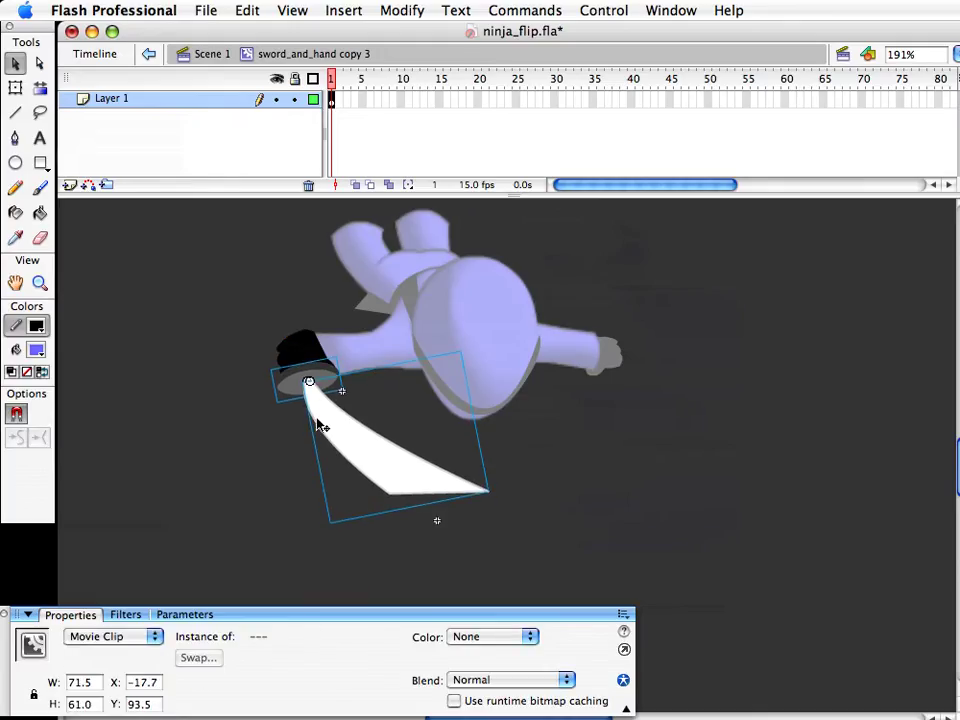
double_click(525, 443)
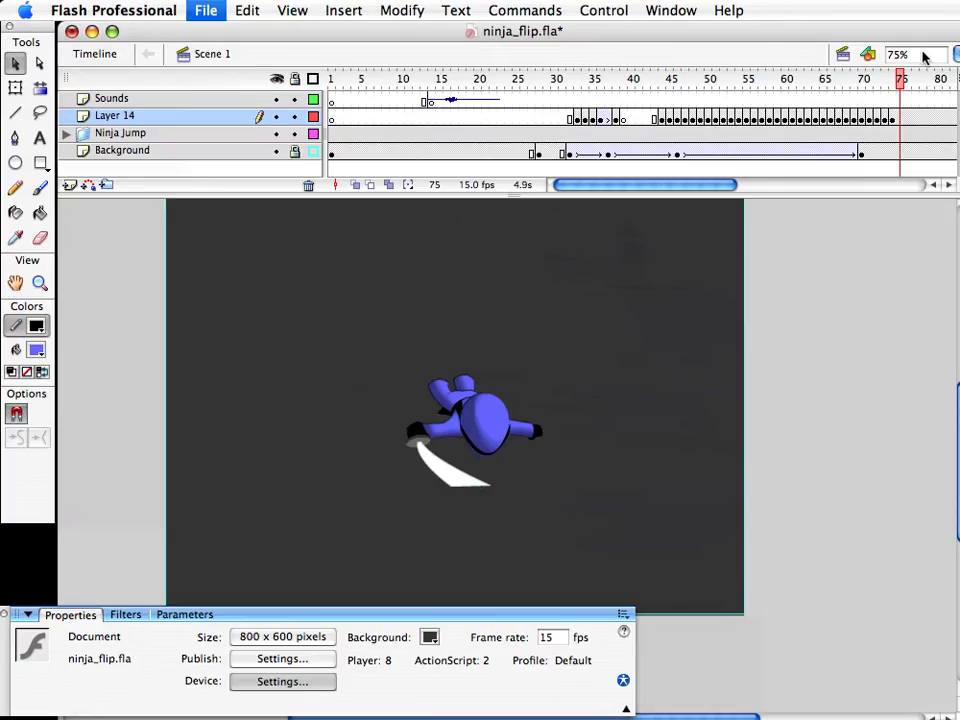
key("super+s")
Select the whole ninja at frame 74, move it slightly down the stage and save the file
mouse_move(900, 78)
left_mouse_down()
mouse_move(868, 78)
mouse_move(902, 87)
mouse_move(864, 82)
mouse_move(893, 89)
left_mouse_up()
left_click_drag(361, 334, 684, 547)
key("shift+Down")
key("Down")
key("Down")
key("Down")
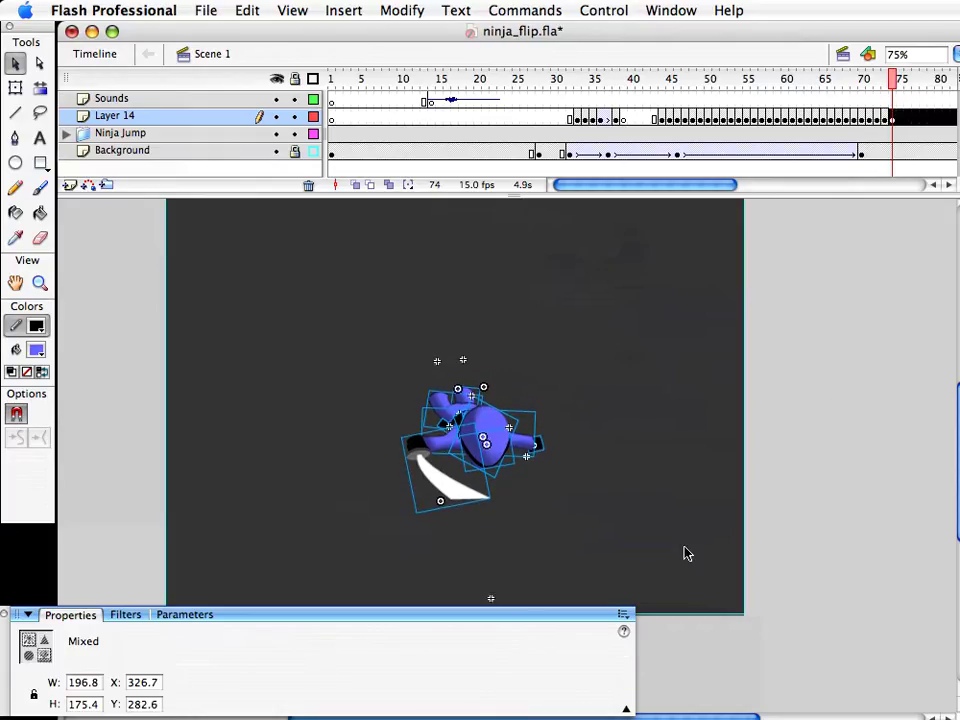
left_click(684, 553)
mouse_move(900, 79)
left_mouse_down()
mouse_move(863, 80)
mouse_move(889, 80)
mouse_move(863, 86)
mouse_move(901, 90)
mouse_move(893, 90)
left_mouse_up()
key("super+s")
left_click(932, 222)
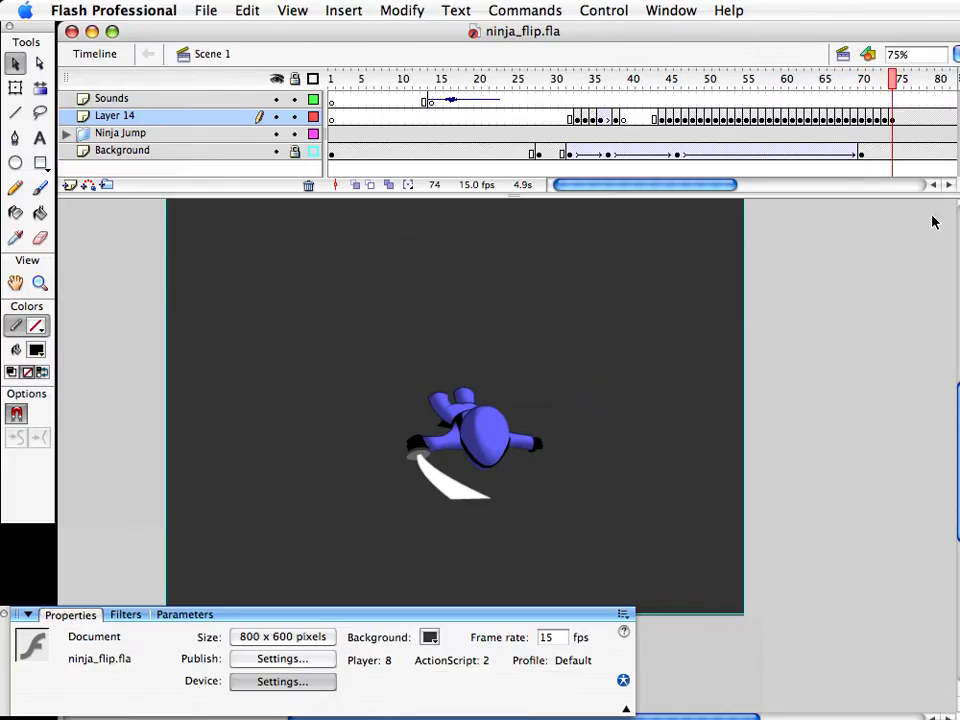
Insert a keyframe at frame 75 on Layer 14
left_click(899, 118)
key("F6")
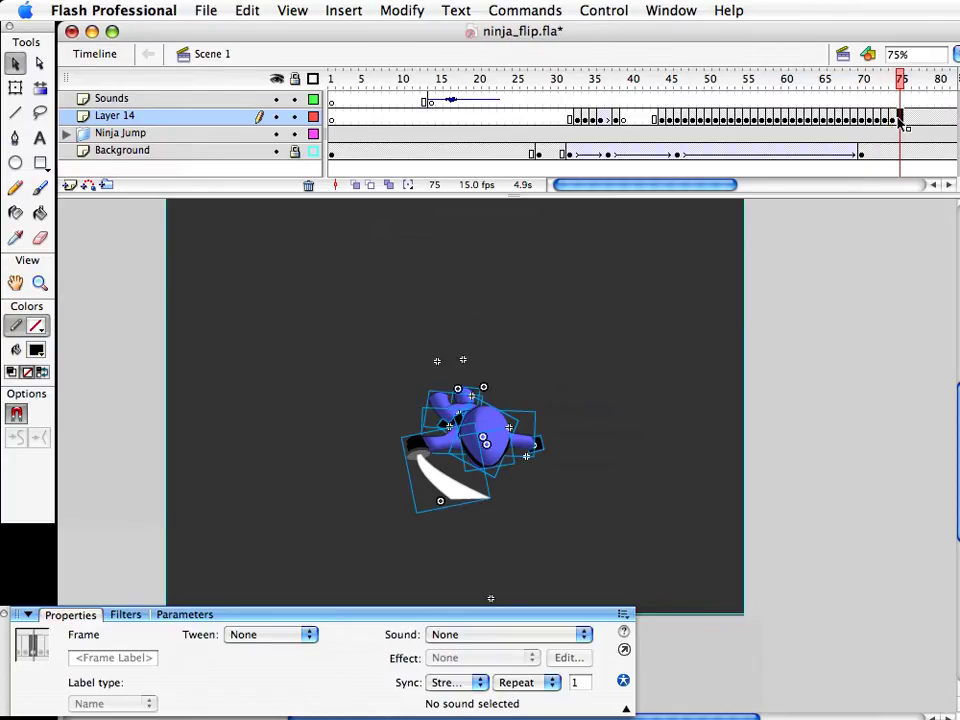
left_click_drag(716, 193, 729, 193)
left_click(411, 397)
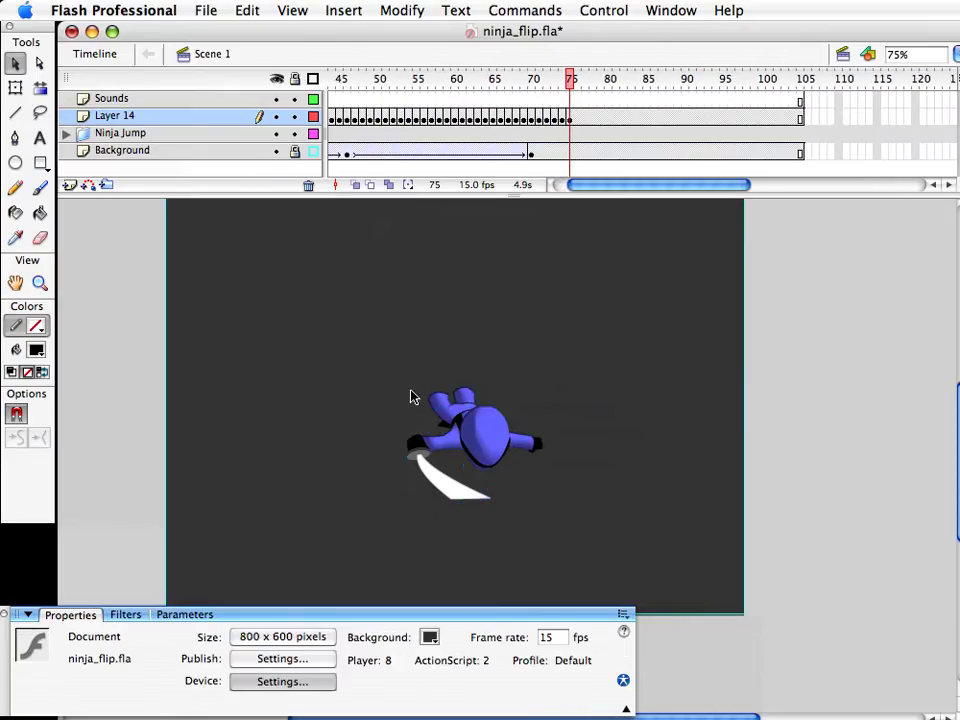
Move the bandana aside onto the empty stage and shift the head down about 20 pixels
key("super+1")
left_click(530, 436)
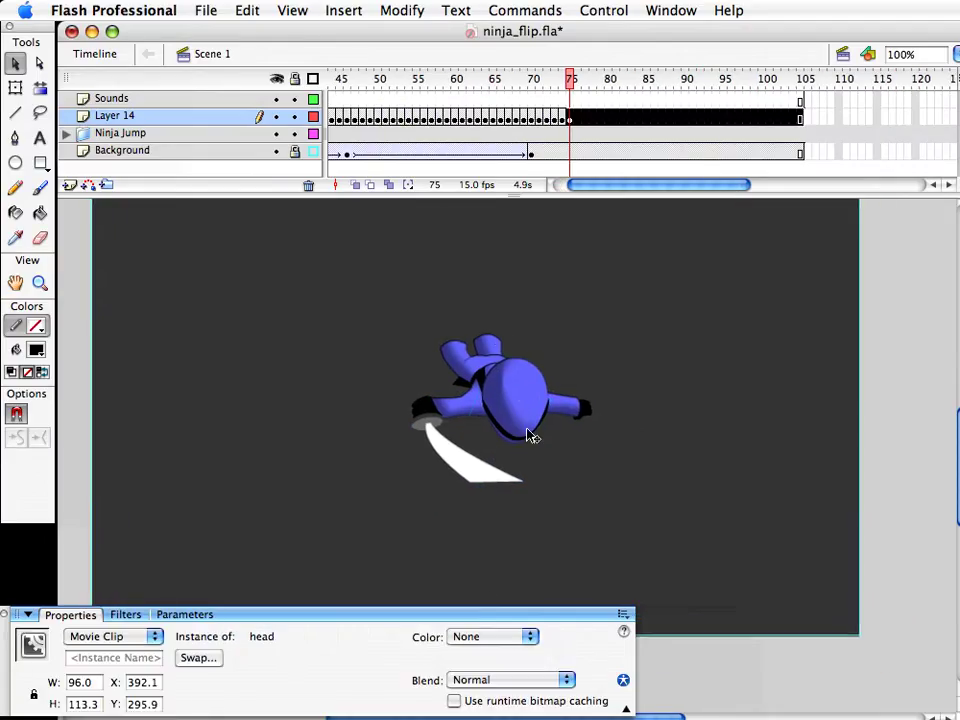
left_click(522, 437)
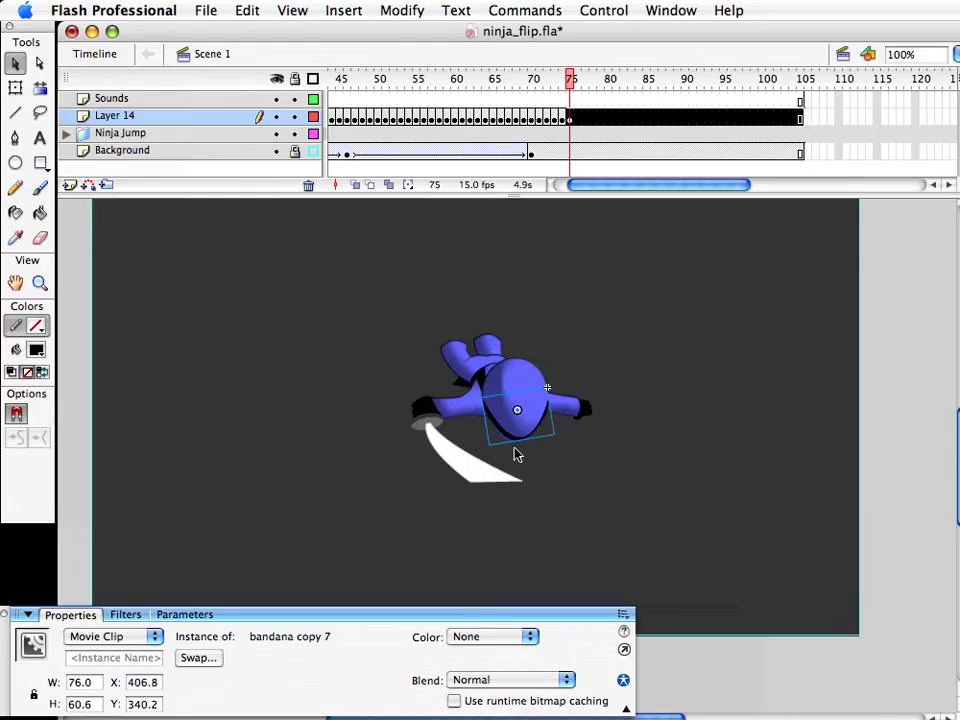
left_click_drag(522, 447, 740, 426)
left_click(525, 422)
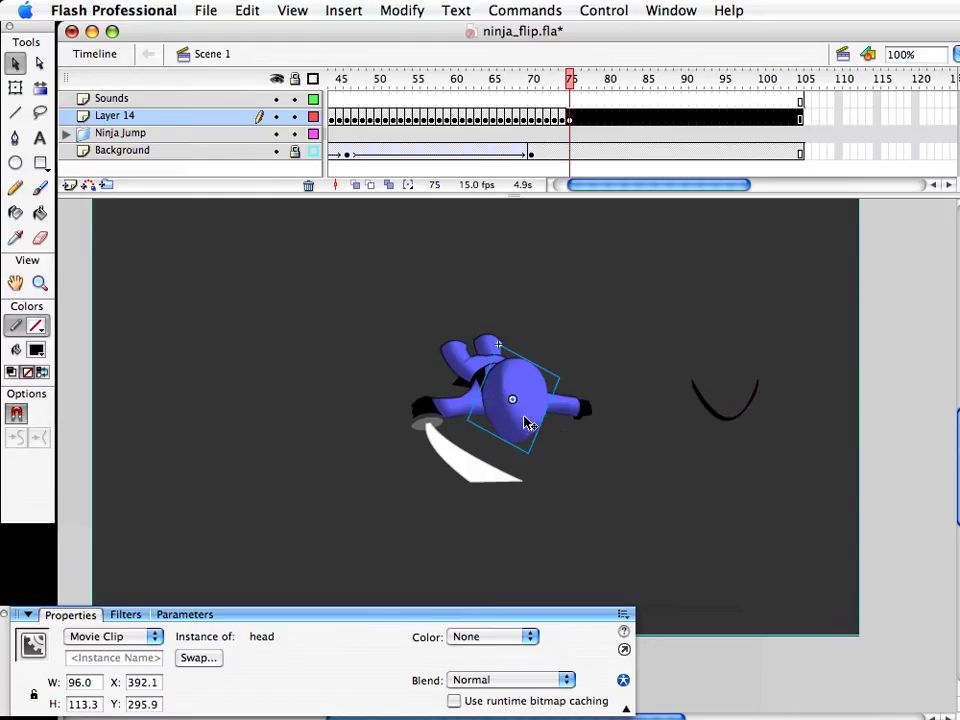
key("shift+Down")
Flip the bandana vertically so it arches upward and nudge the head one pixel left
left_click(729, 428)
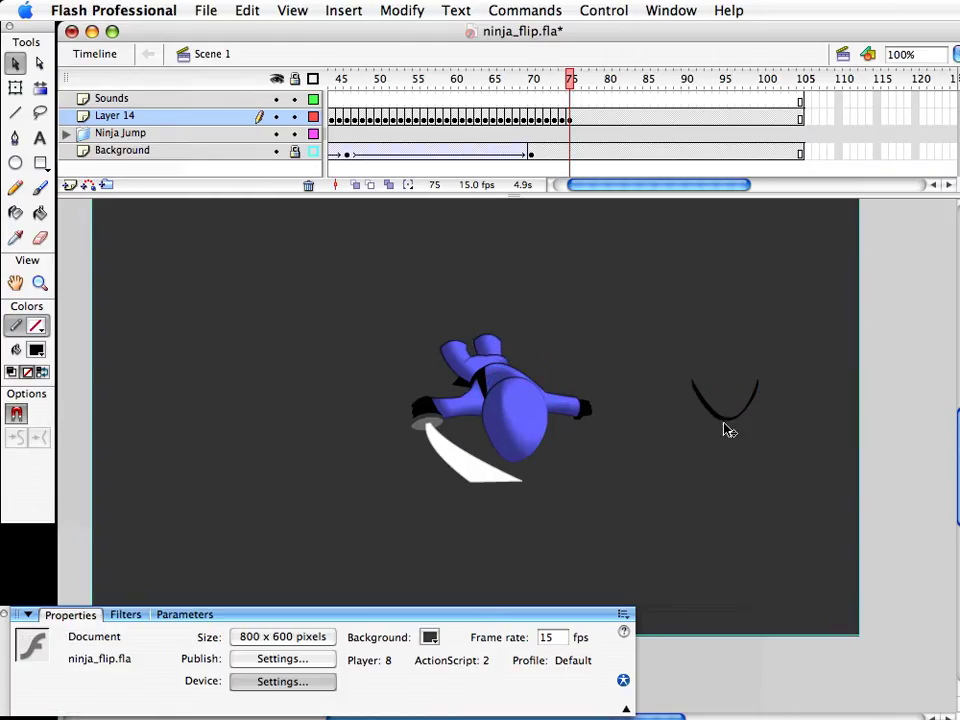
left_click(729, 425)
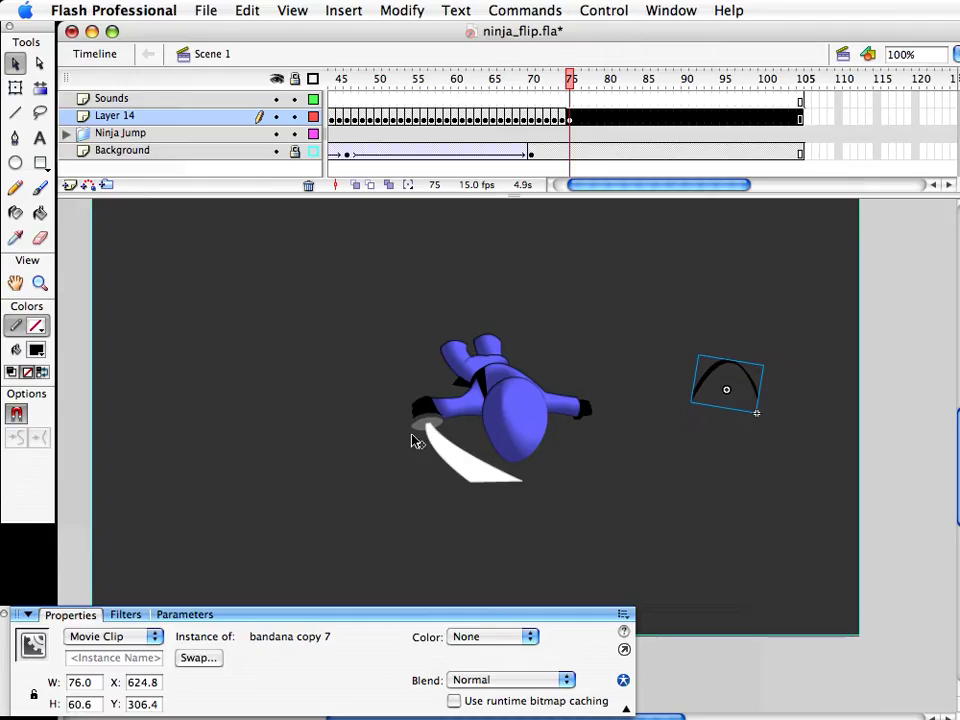
key("q")
left_click(516, 414)
key("v")
key("Left")
Set the angle of the head's first inner drop shadow to 38 at frame 75
left_click(125, 616)
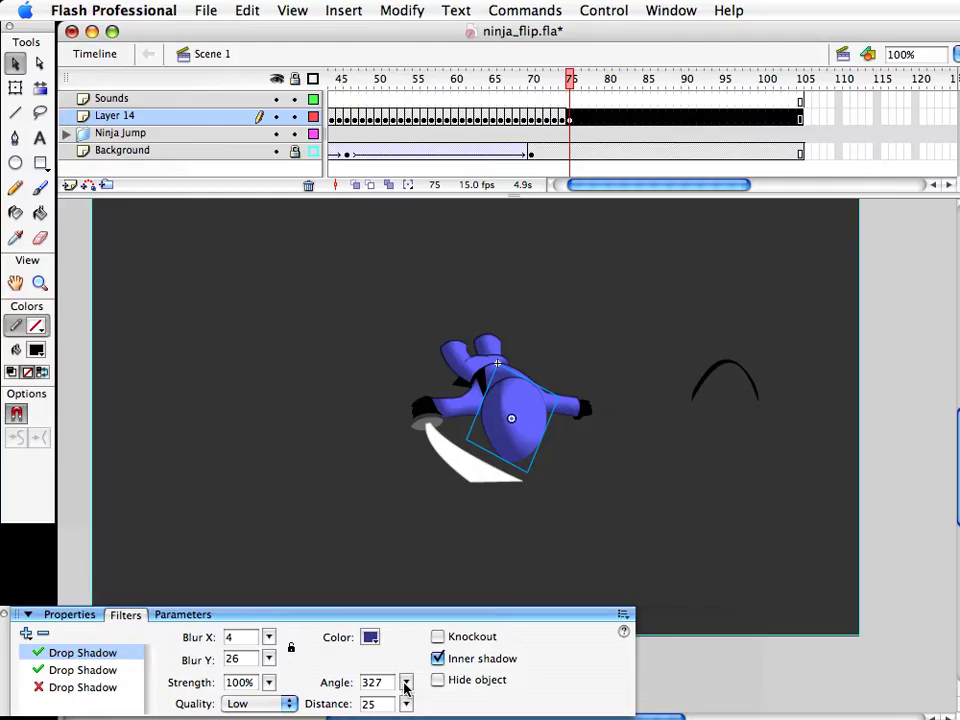
left_click_drag(403, 685, 406, 667)
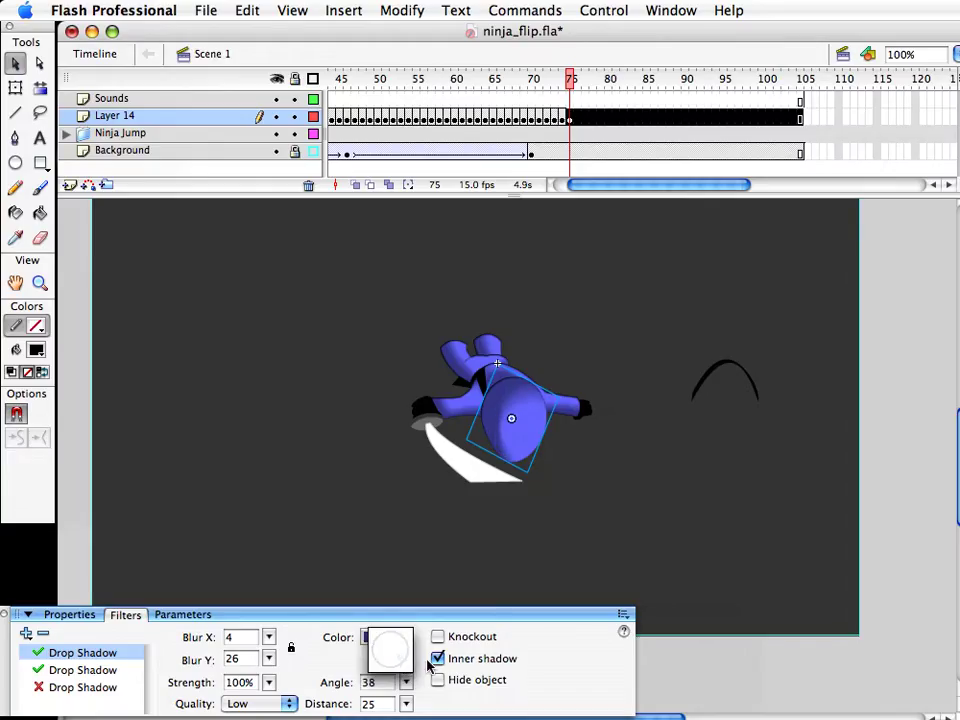
left_click(550, 505)
left_click(555, 529)
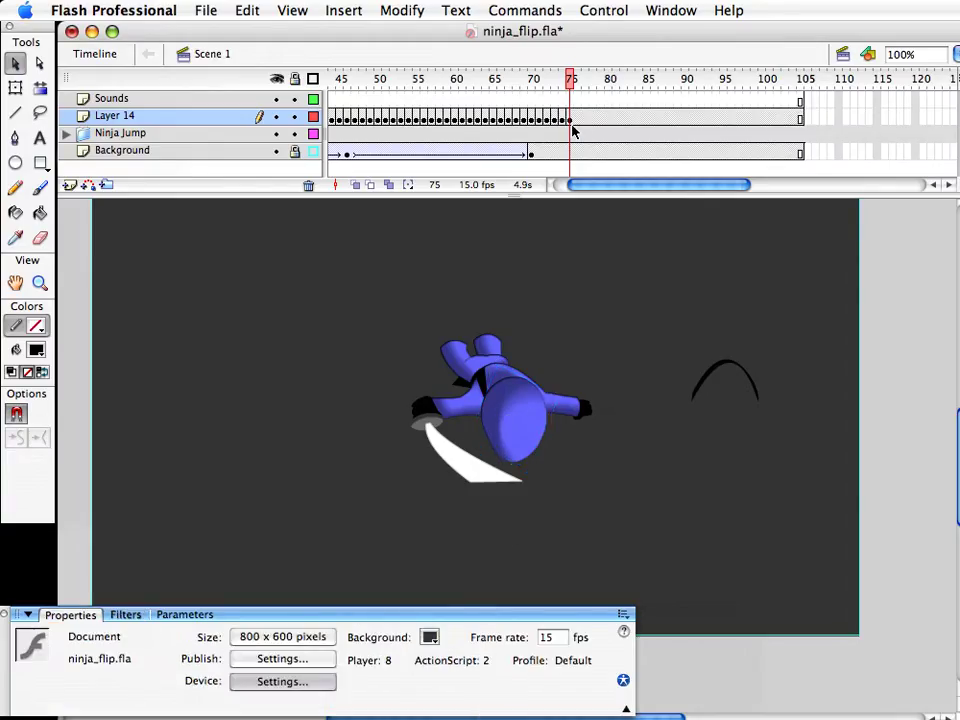
Go back to frame 74 and adjust the angle of the head's inner drop shadow there
left_click_drag(570, 82, 563, 81)
left_click(613, 245)
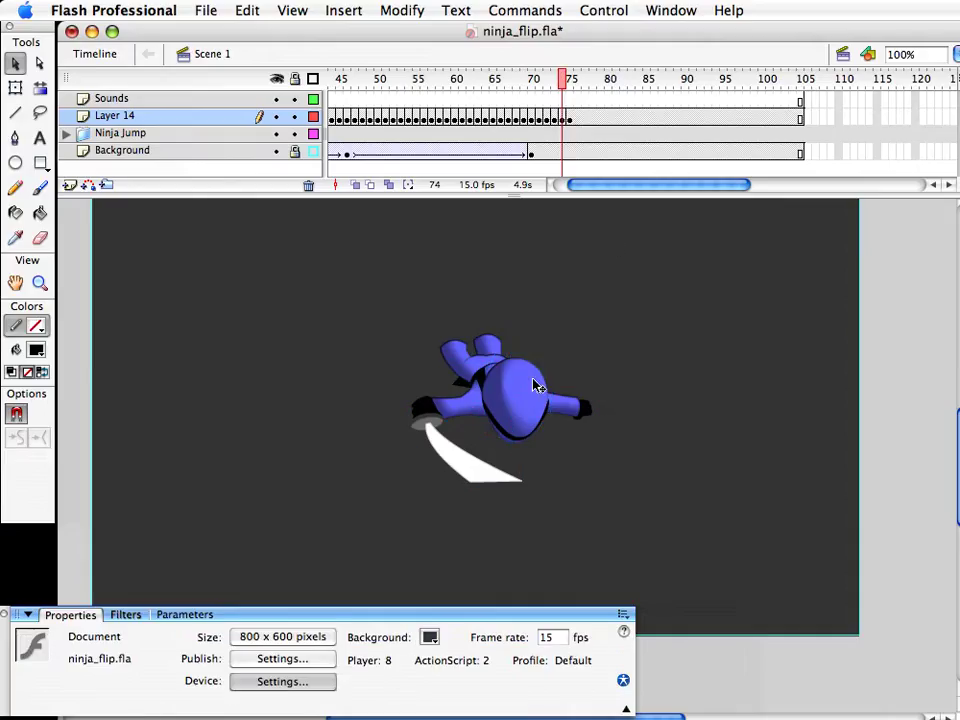
left_click(533, 386)
left_click_drag(406, 684, 628, 504)
At frame 75, set the angle of the head's first inner drop shadow to 75
mouse_move(567, 75)
left_mouse_down()
mouse_move(555, 77)
mouse_move(570, 78)
left_mouse_up()
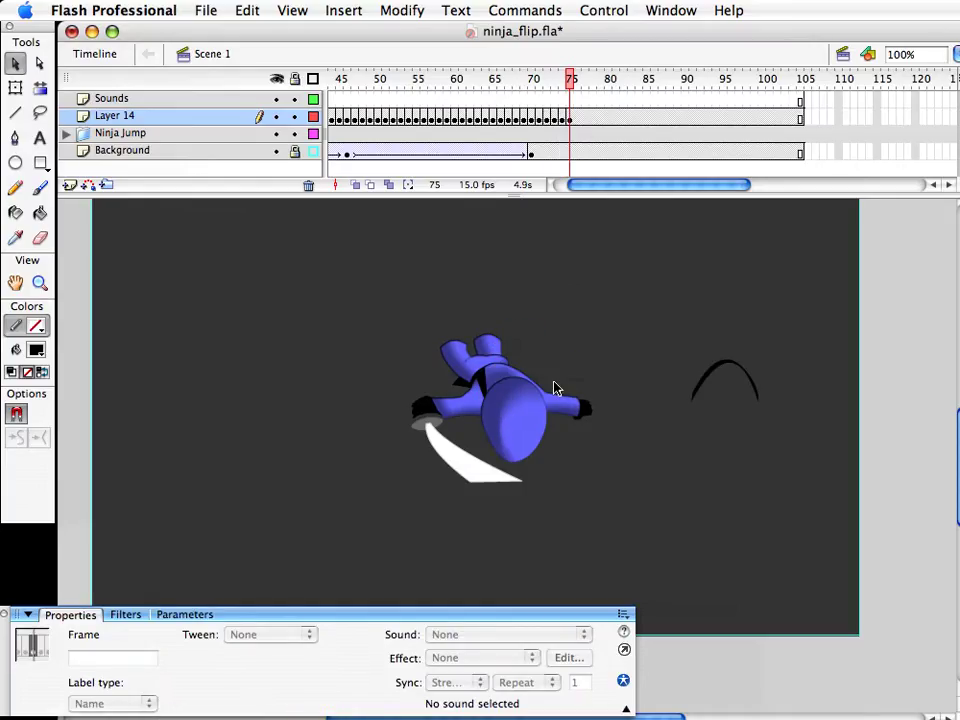
left_click(529, 422)
left_click_drag(404, 682, 399, 673)
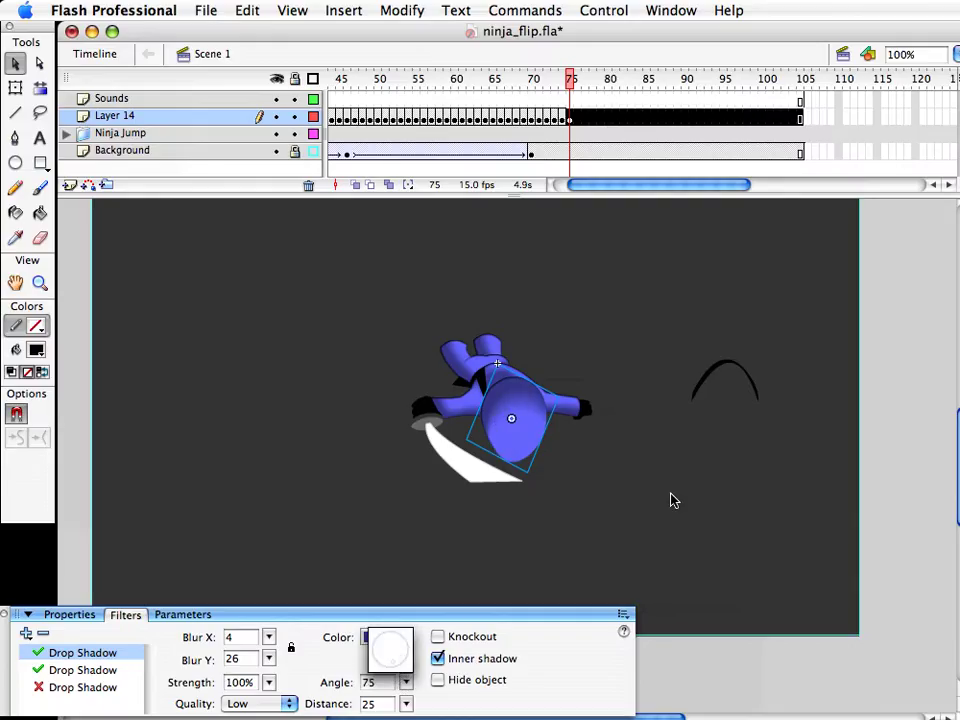
left_click(737, 376)
left_click(737, 376)
Shorten the head slightly with Free Transform
left_click(532, 423)
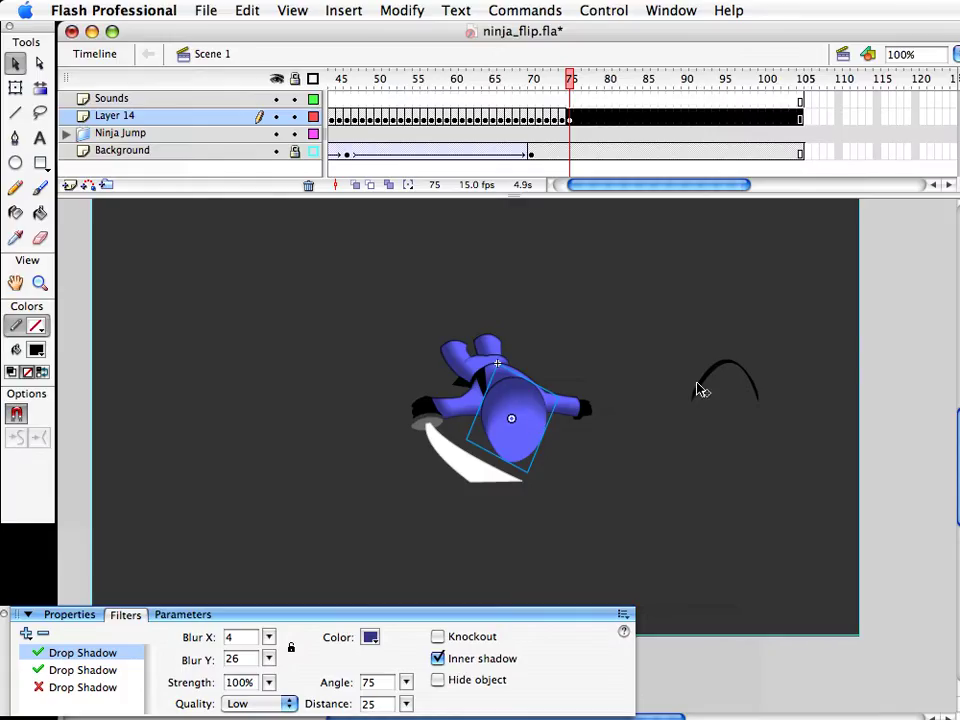
key("q")
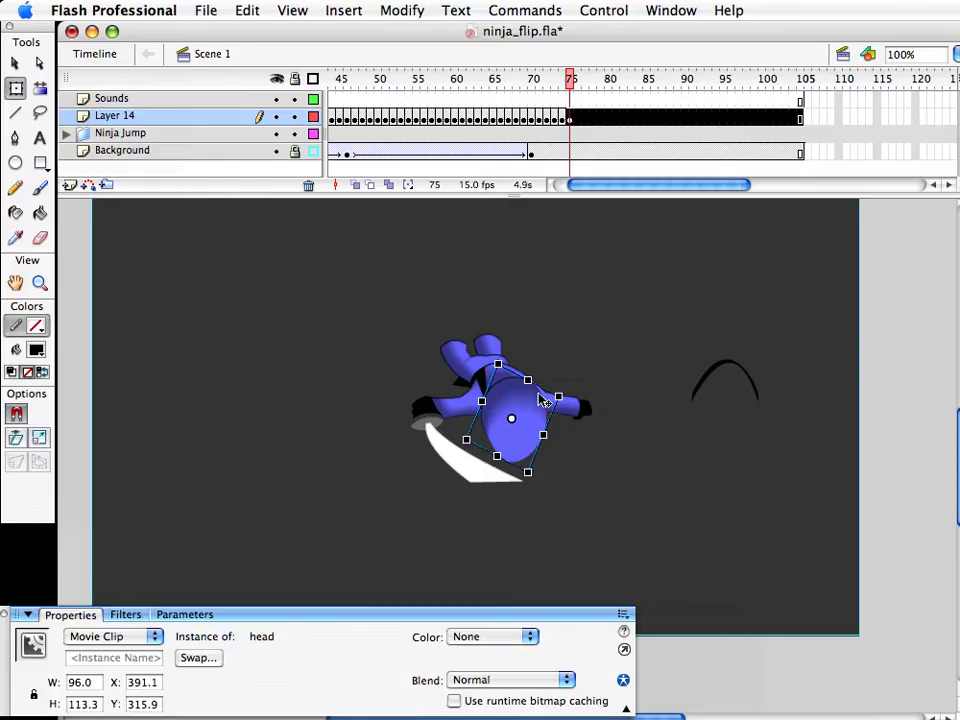
left_click_drag(538, 389, 496, 451)
left_click(589, 467)
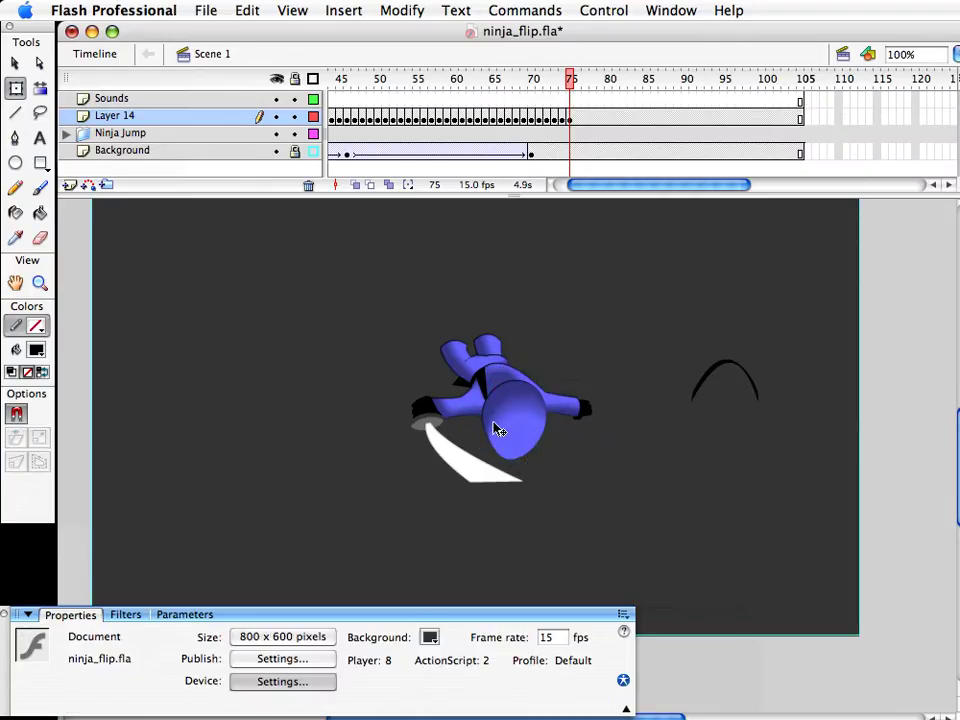
Place the flipped bandana across the head and nudge it slightly up and right to fit
left_click(757, 392)
key("v")
left_click_drag(745, 378, 533, 410)
left_click(660, 408)
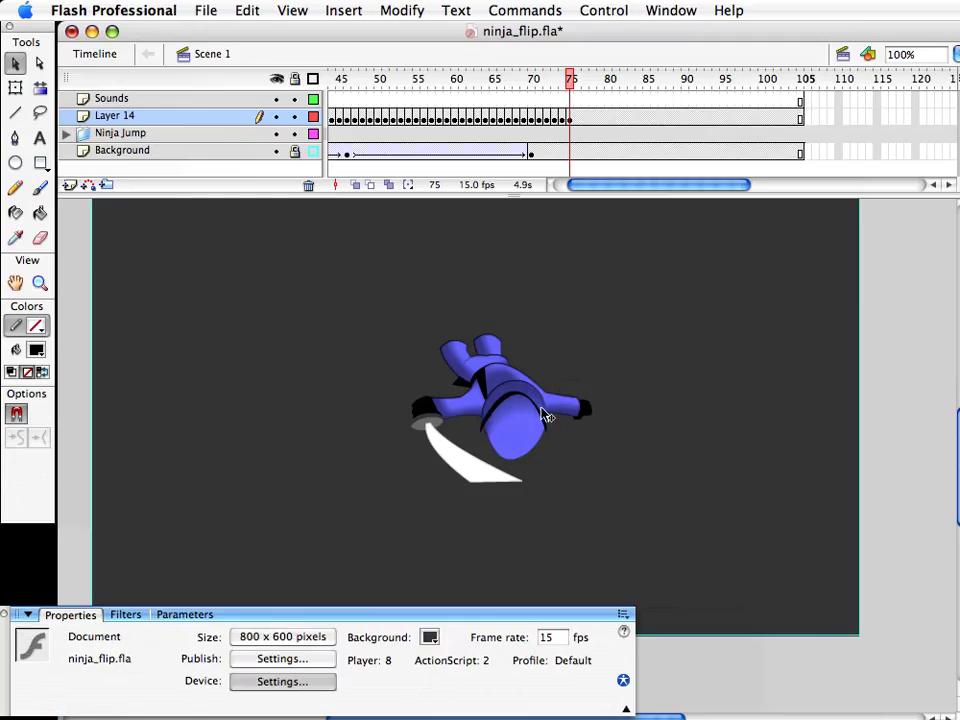
left_click(537, 418)
key("Up")
key("Up")
key("Right")
key("Right")
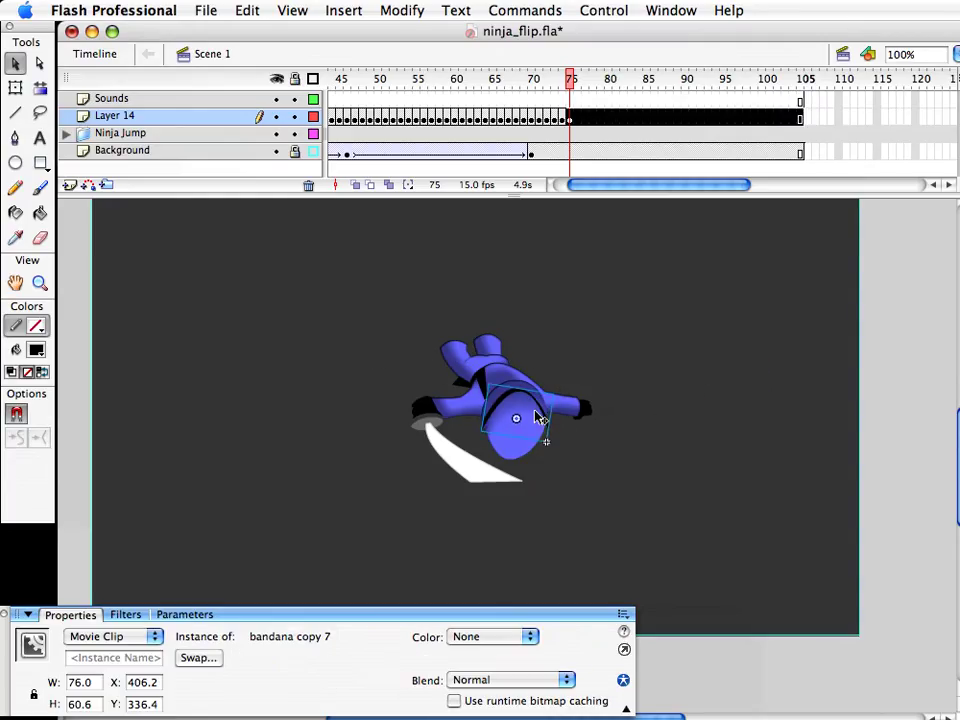
Scrub the timeline between frames 74 and 75 to compare the two poses, ending at frame 75
left_click_drag(570, 79, 945, 118)
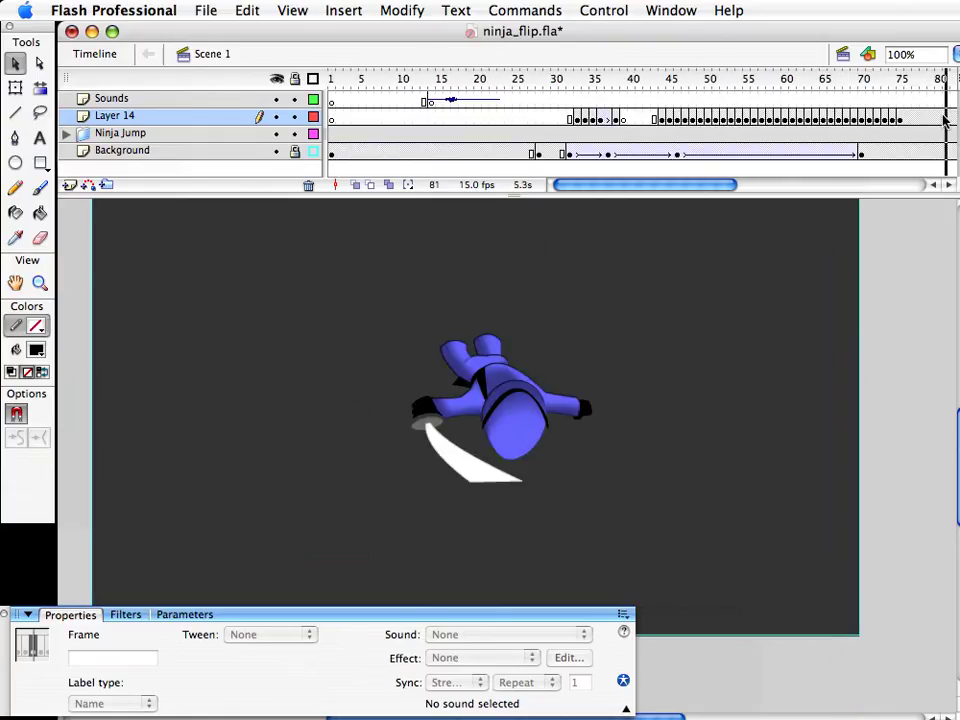
left_click_drag(699, 189, 710, 189)
left_click_drag(681, 86, 634, 86)
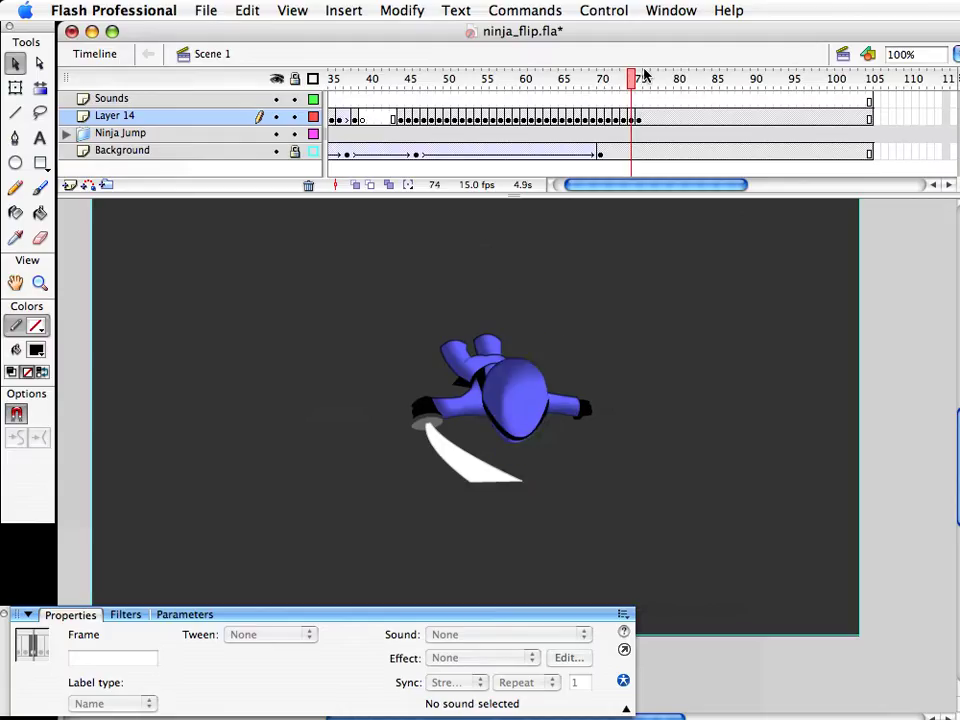
left_click(639, 80)
Duplicate the bandana's symbol as bandana copy 8 and open the new symbol for editing
left_click(523, 399)
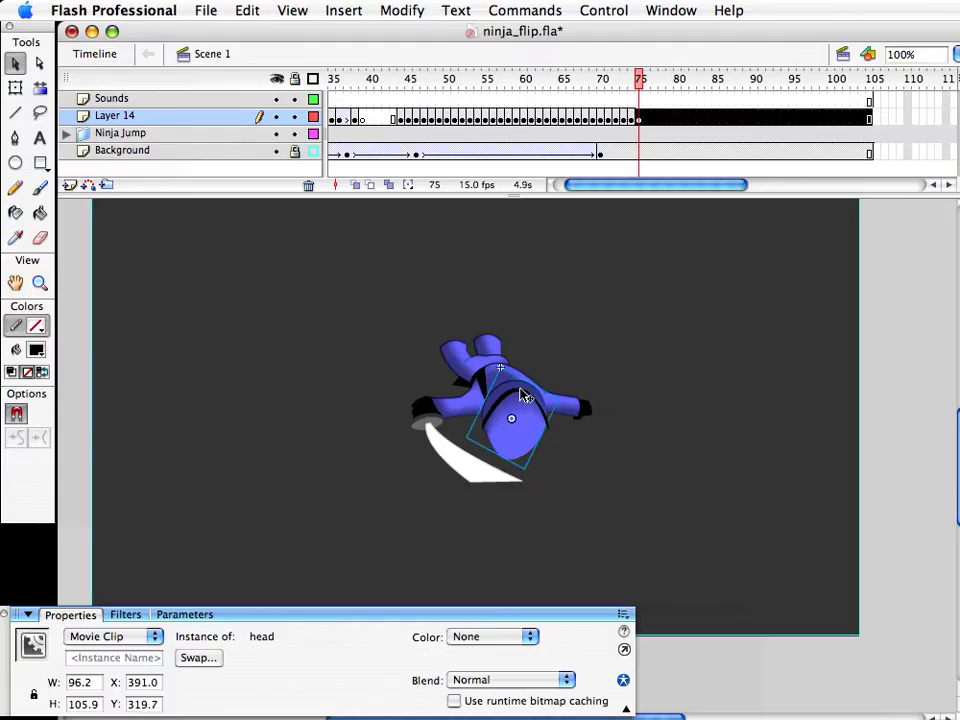
left_click(545, 408)
right_click(561, 418)
left_click(720, 487)
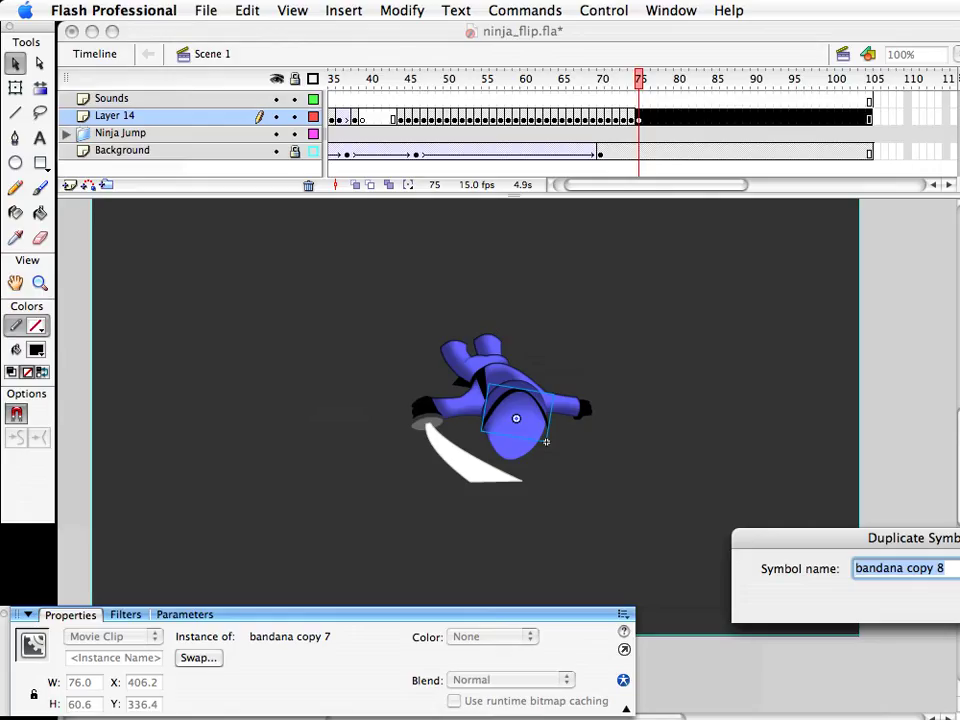
key("Return")
double_click(531, 399)
Thicken the bandana's arch by reshaping its inner and outer edges, and fit both ends to the sides of the head
left_click(44, 284)
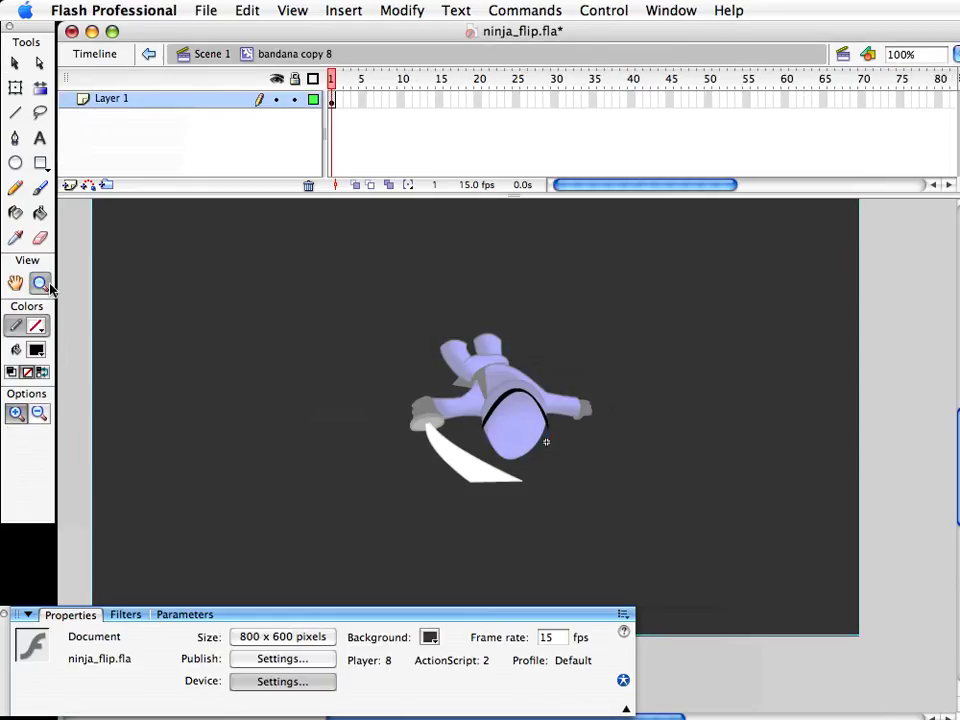
left_click_drag(437, 336, 516, 456)
key("v")
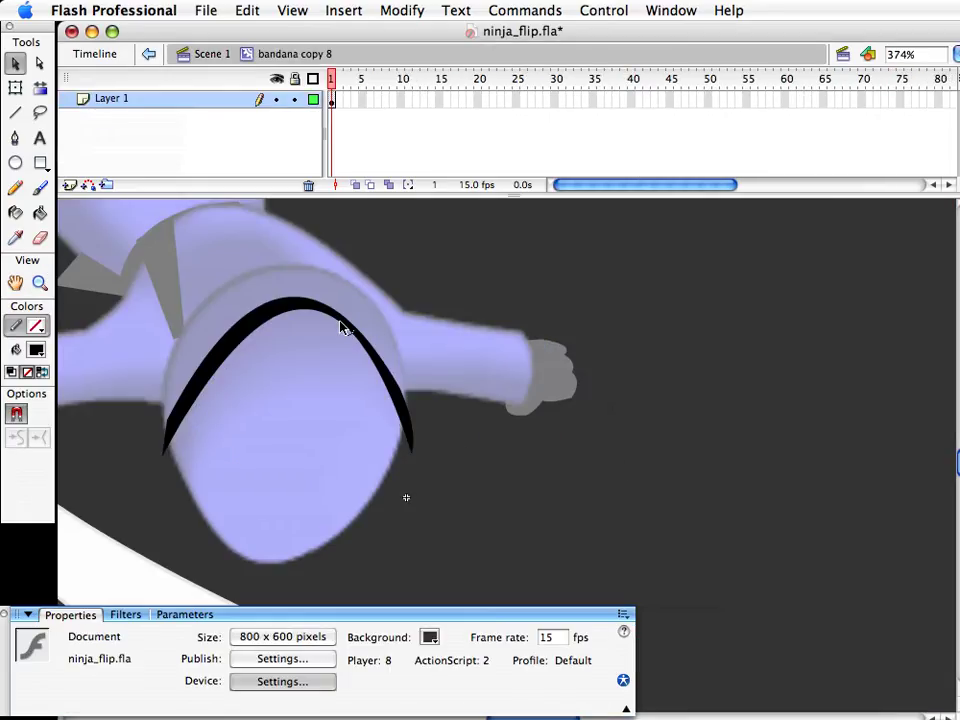
left_click_drag(340, 327, 332, 359)
left_click_drag(322, 307, 320, 296)
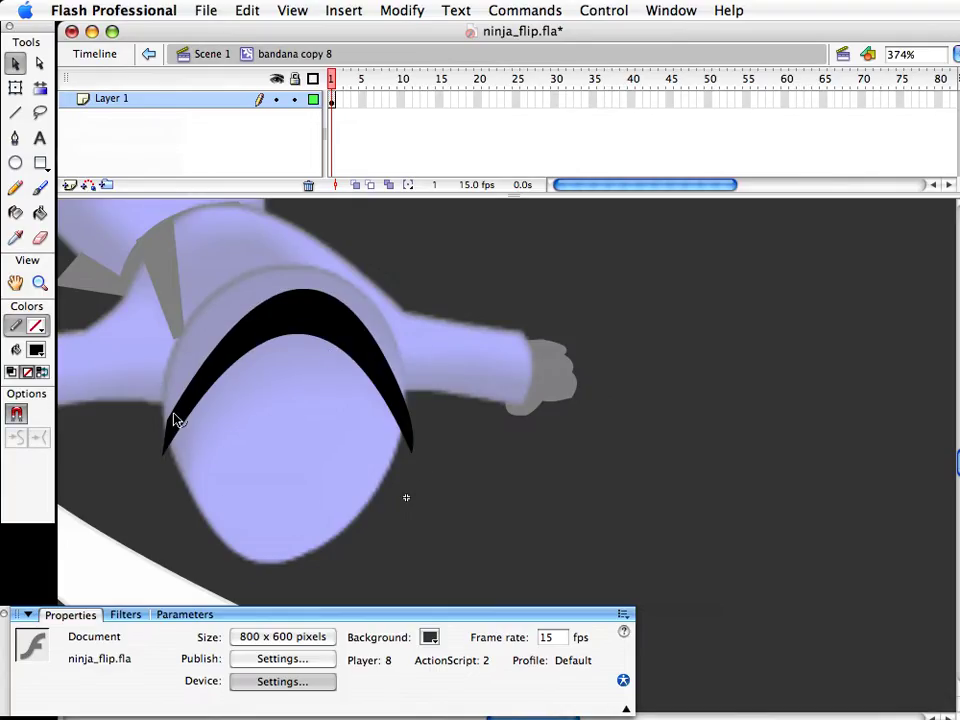
left_click_drag(170, 417, 161, 410)
left_click_drag(164, 455, 170, 452)
left_click_drag(411, 456, 404, 411)
Refine the bandana's outer and inner curves so the band follows the back of the head
mouse_move(325, 256)
left_mouse_down()
mouse_move(323, 289)
mouse_move(321, 279)
left_mouse_up()
left_click_drag(369, 339, 391, 357)
left_click_drag(357, 319, 324, 284)
key("super+z")
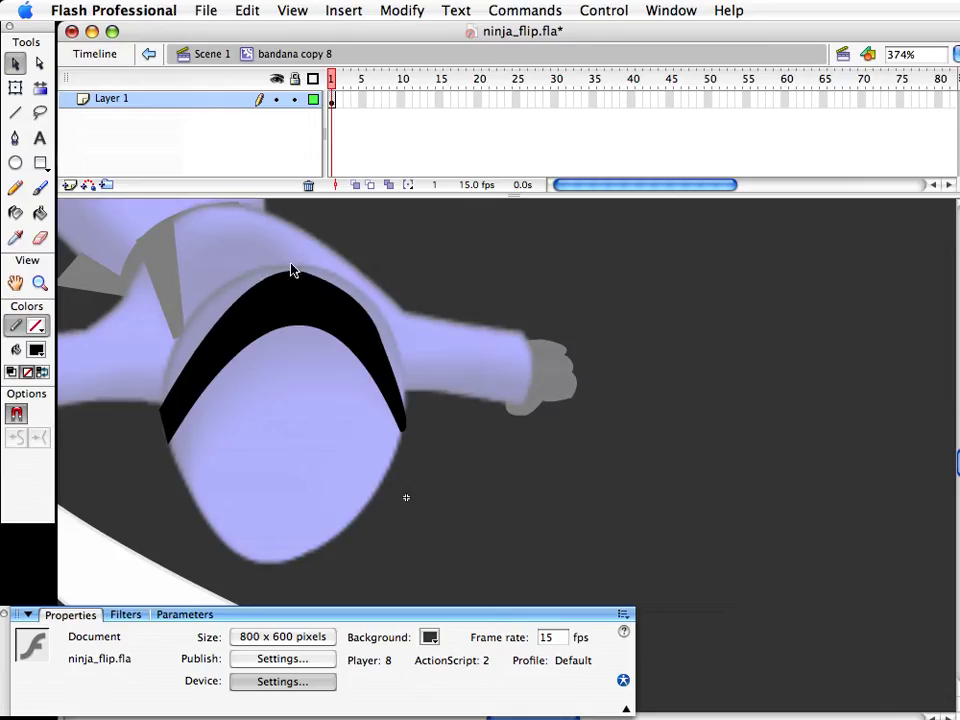
left_click_drag(292, 278, 293, 283)
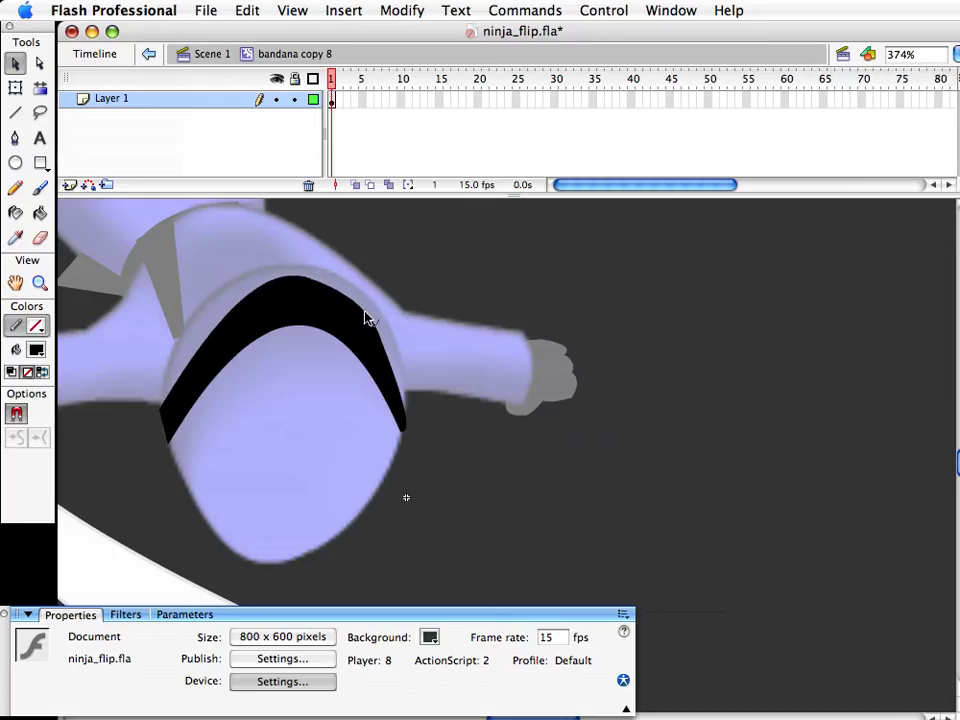
left_click_drag(364, 312, 362, 314)
left_click_drag(297, 325, 298, 331)
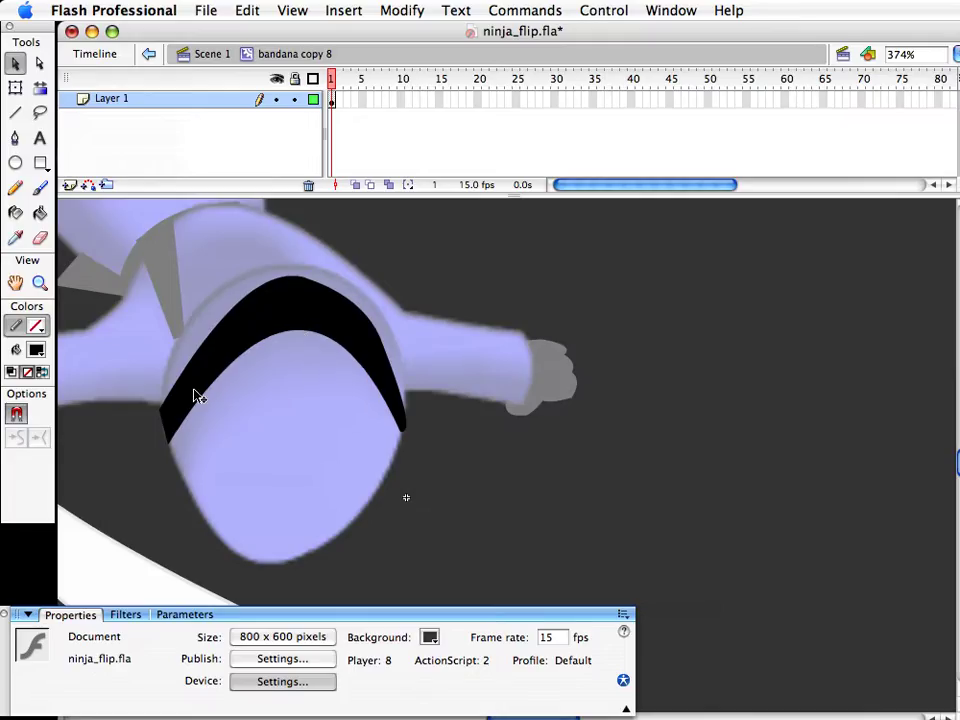
Turn off snapping to objects and lower the outer corner of the bandana's left end slightly
mouse_move(159, 412)
left_mouse_down()
mouse_move(170, 440)
mouse_move(161, 423)
left_mouse_up()
key("super+z")
left_click(16, 414)
scroll(424, 259, "up", 3)
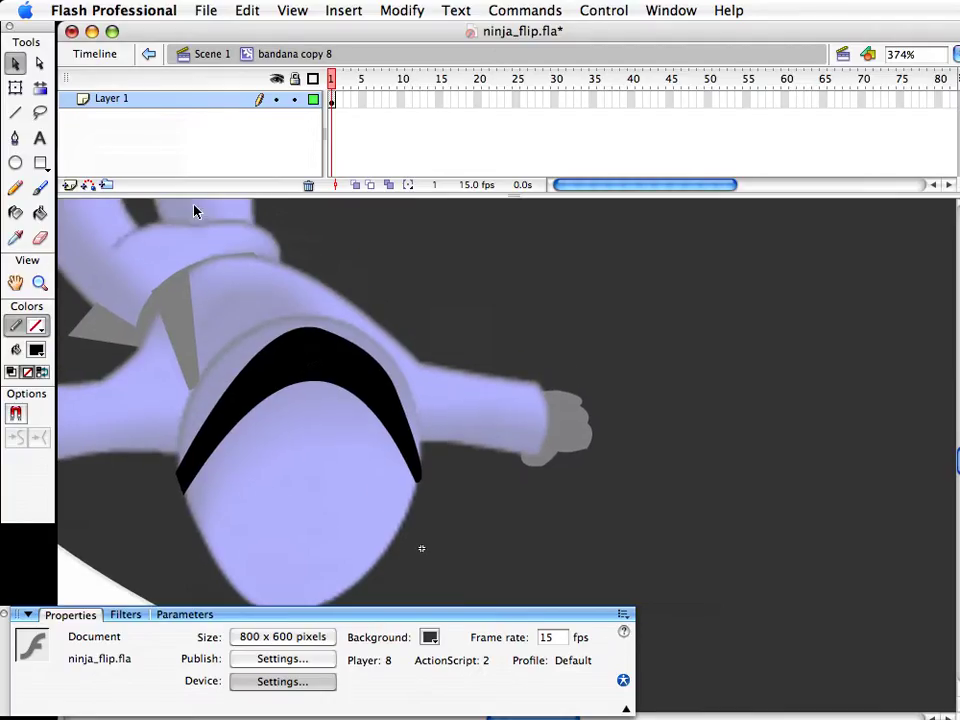
Add a new layer, draw a black oval knot over the peak of the bandana, and return to the main scene
left_click(70, 186)
left_click(15, 164)
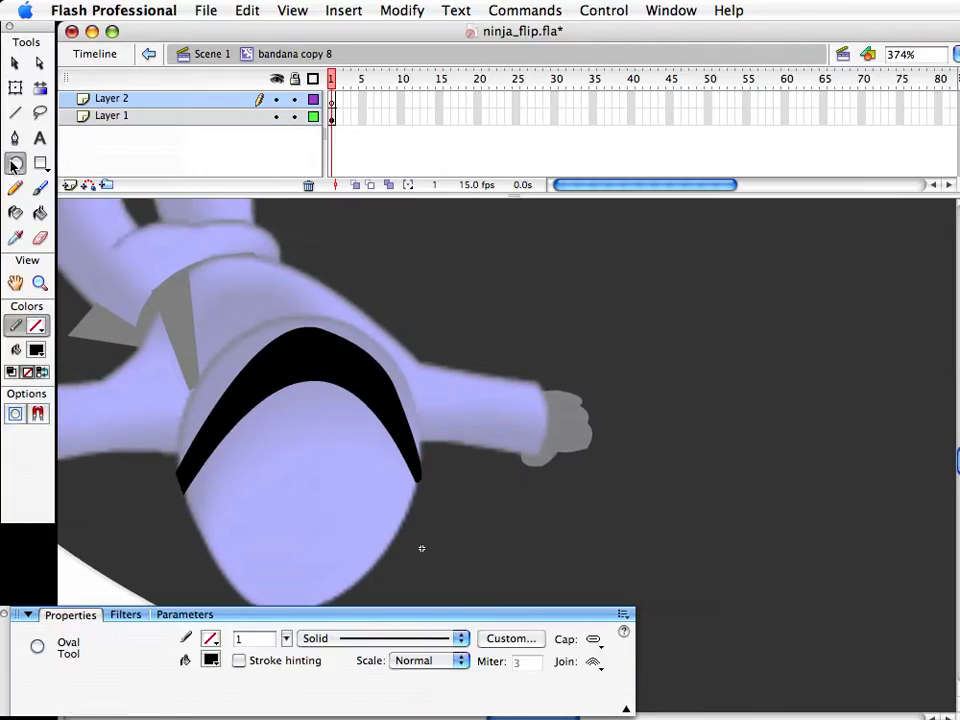
left_click_drag(301, 314, 363, 370)
key("v")
key("space")
left_click_drag(433, 364, 582, 373)
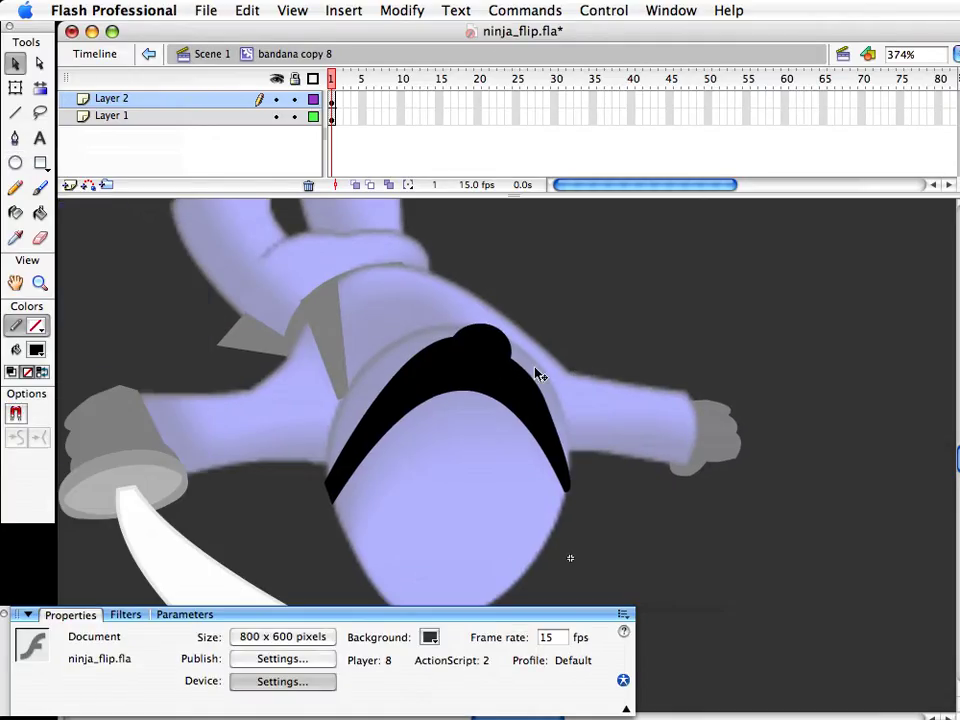
double_click(418, 229)
Rotate the bandana_tie piece and place it upright on top of the bandana knot
left_click(347, 324)
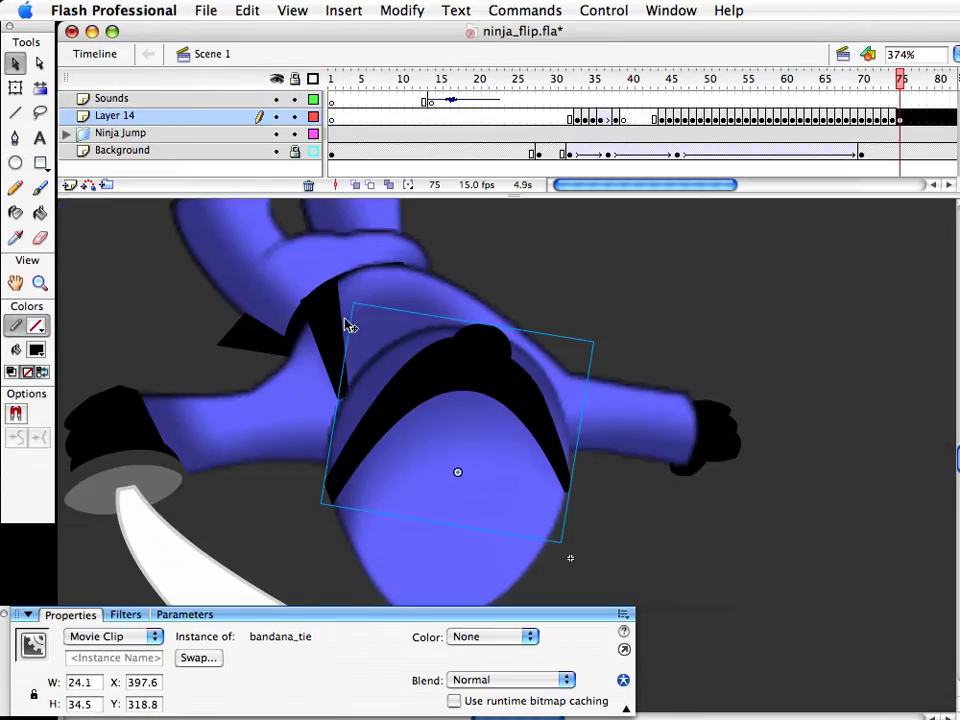
key("q")
left_click_drag(348, 264, 381, 255)
key("v")
left_click_drag(351, 324, 501, 260)
Select both leg pieces together and move them up, clear of the torso
left_click(41, 283)
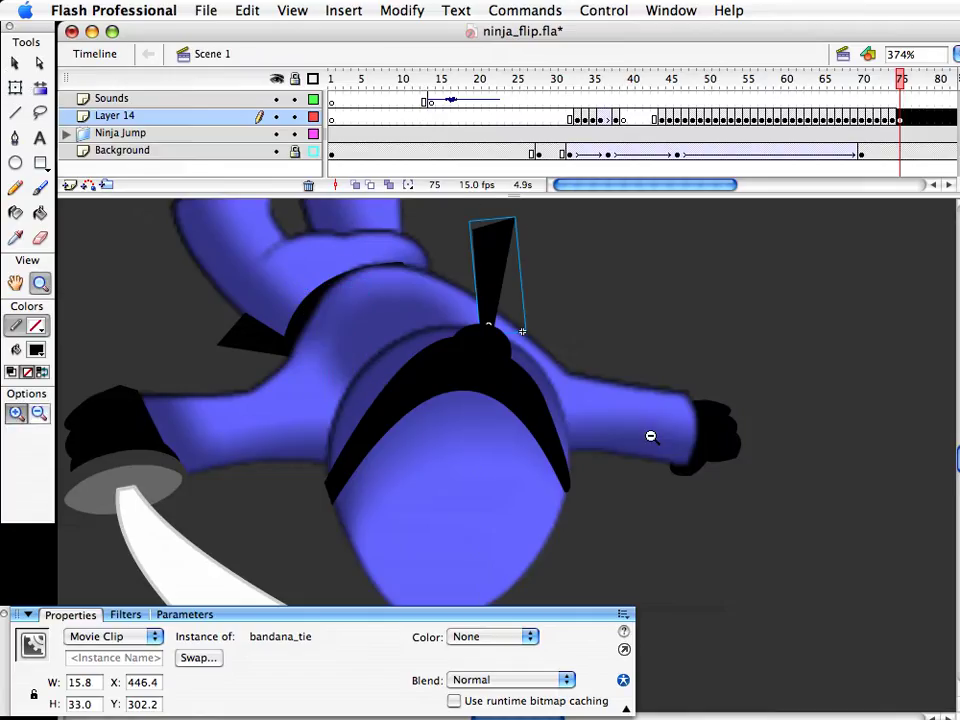
left_click(651, 436, "alt")
left_click(651, 436, "alt")
left_click_drag(469, 443, 538, 388)
left_click_drag(326, 300, 650, 524)
key("v")
left_click(405, 350)
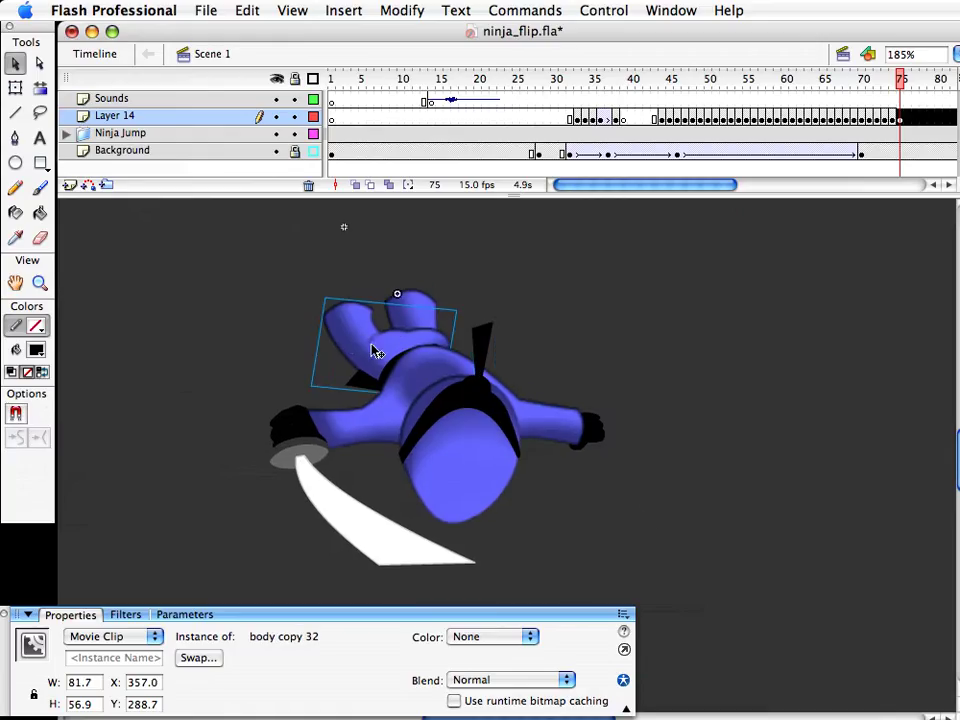
left_click(415, 314, "shift")
mouse_move(363, 351)
left_mouse_down()
mouse_move(380, 444)
mouse_move(381, 357)
left_mouse_up()
left_click_drag(384, 357, 378, 327)
Duplicate the torso-and-arms symbol as body copy 34 and open it for editing
left_click_drag(433, 473, 469, 394)
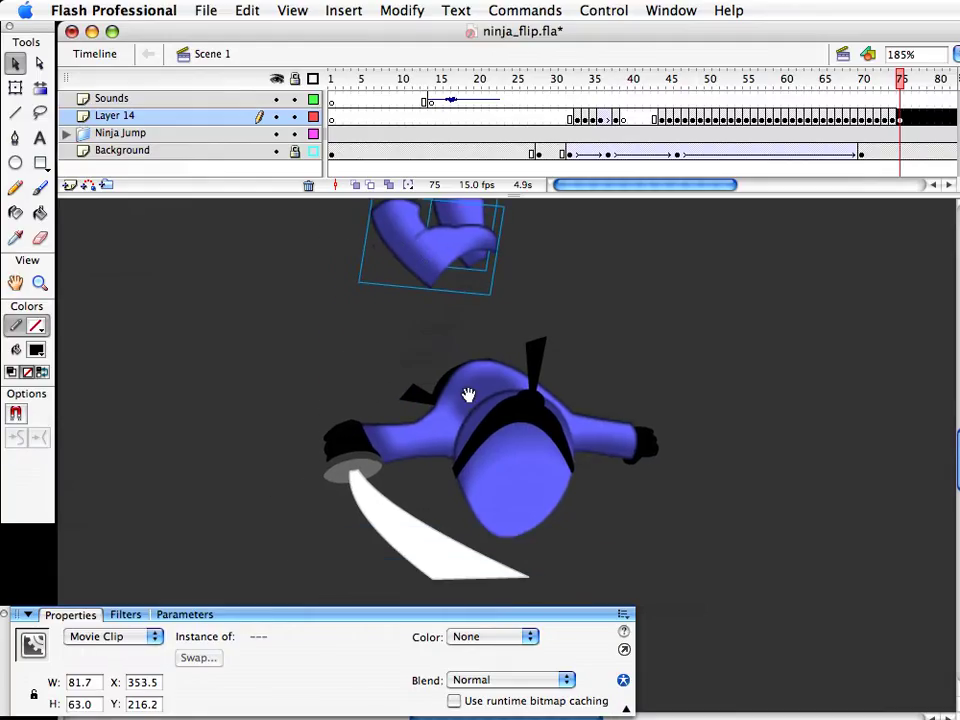
left_click(459, 404)
key("super+alt+d")
key("Return")
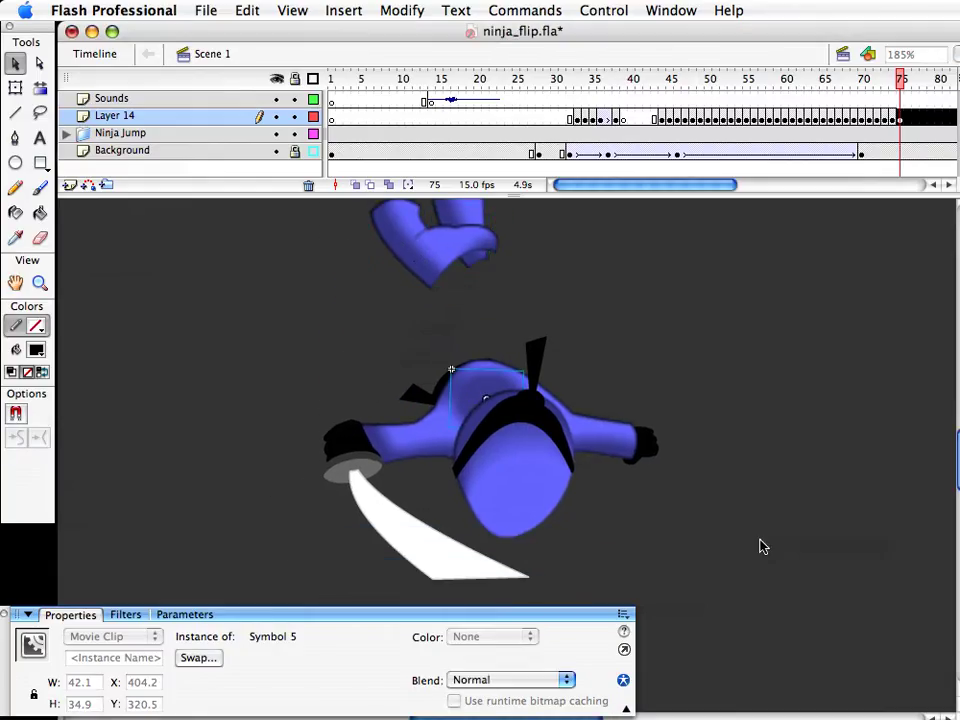
left_click(396, 433)
key("super+alt+d")
key("Return")
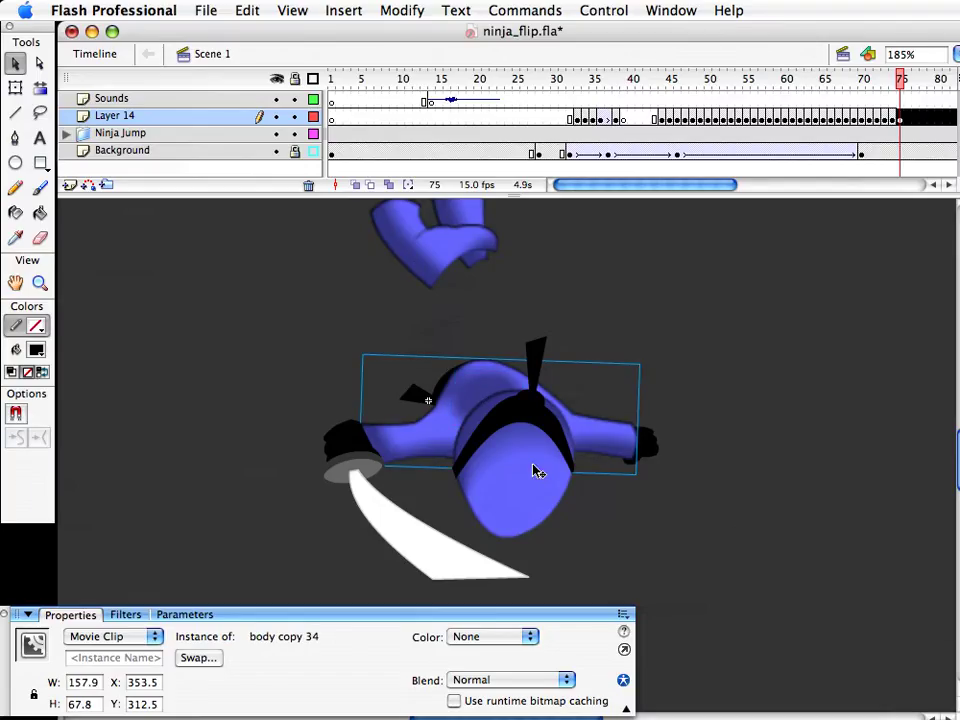
double_click(432, 449)
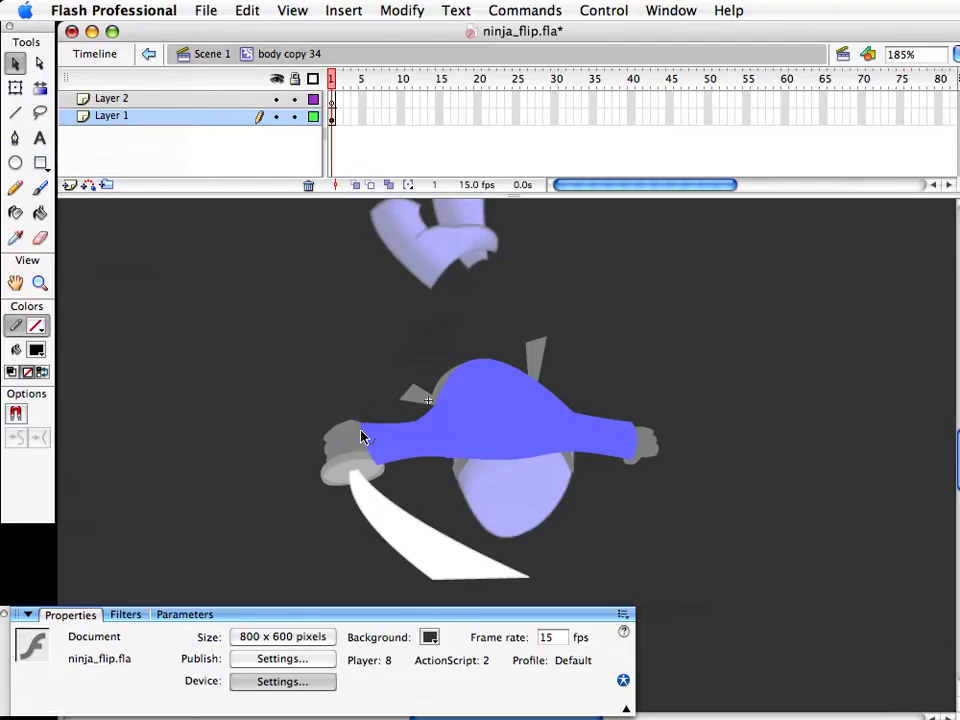
Raise the torso shape's left arm by moving its end corners up, and reshape its underside
left_click_drag(361, 424, 355, 387)
left_click_drag(417, 422, 365, 425)
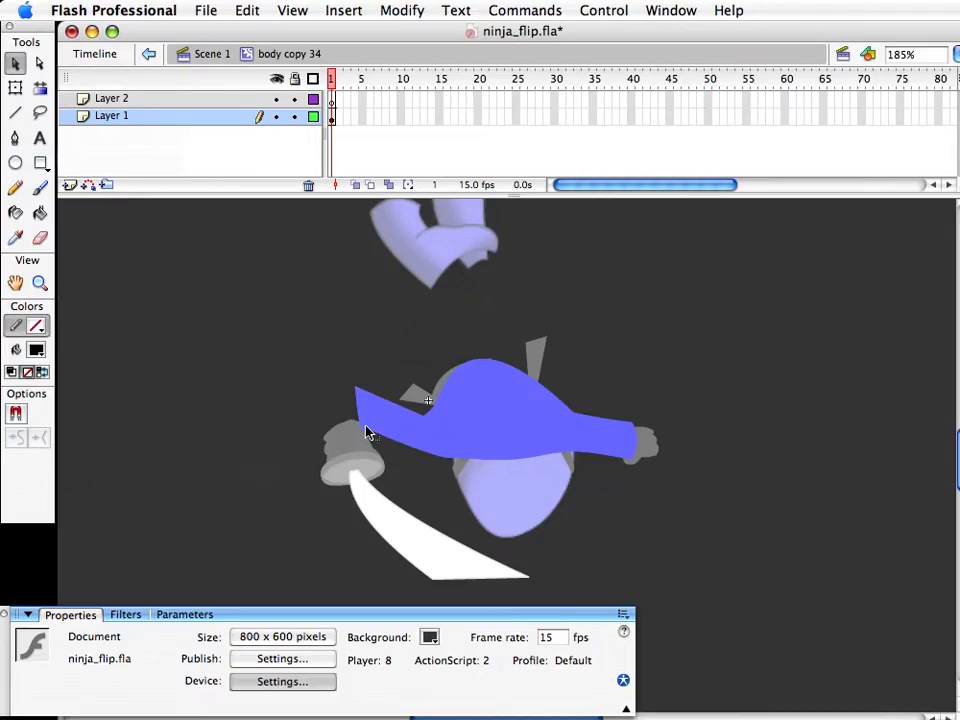
left_click_drag(415, 448, 358, 424)
left_click(447, 455)
left_click(423, 483)
left_click_drag(403, 476, 555, 500)
left_click_drag(454, 461, 480, 465)
Angle the torso shape's right arm upward and pull its shoulder corner inward
left_click_drag(634, 428, 592, 396)
left_click_drag(595, 395, 557, 402)
key("super+z")
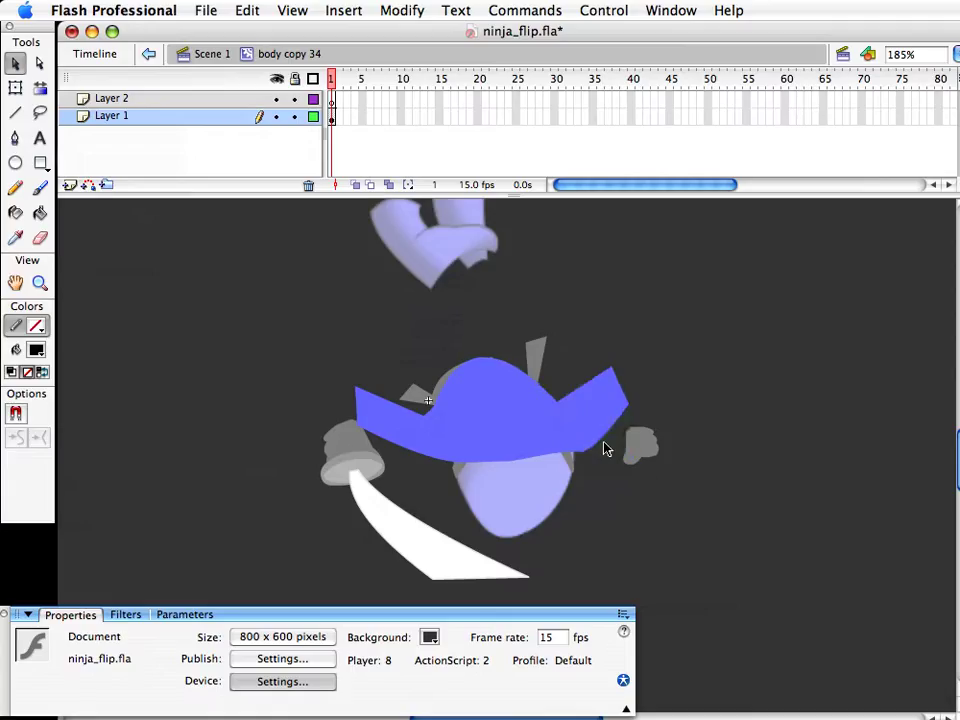
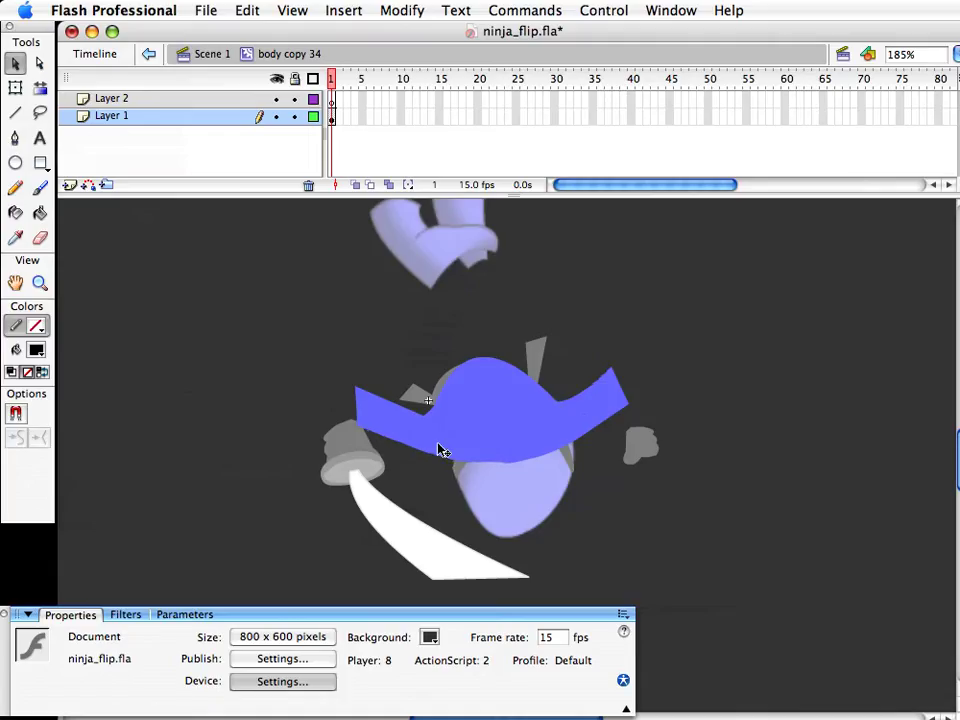
Curve the left arm's upper edge, adjust its shoulder and wrist corners, and return to the main scene
left_click_drag(426, 417, 446, 403)
left_click_drag(411, 411, 407, 412)
left_click_drag(356, 388, 362, 383)
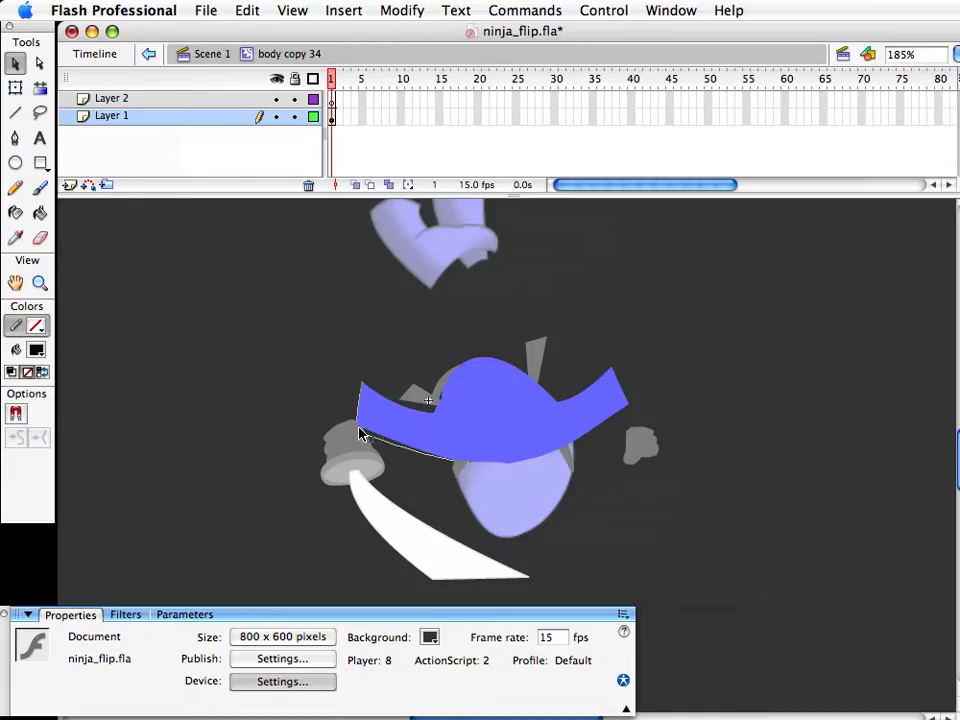
double_click(506, 467)
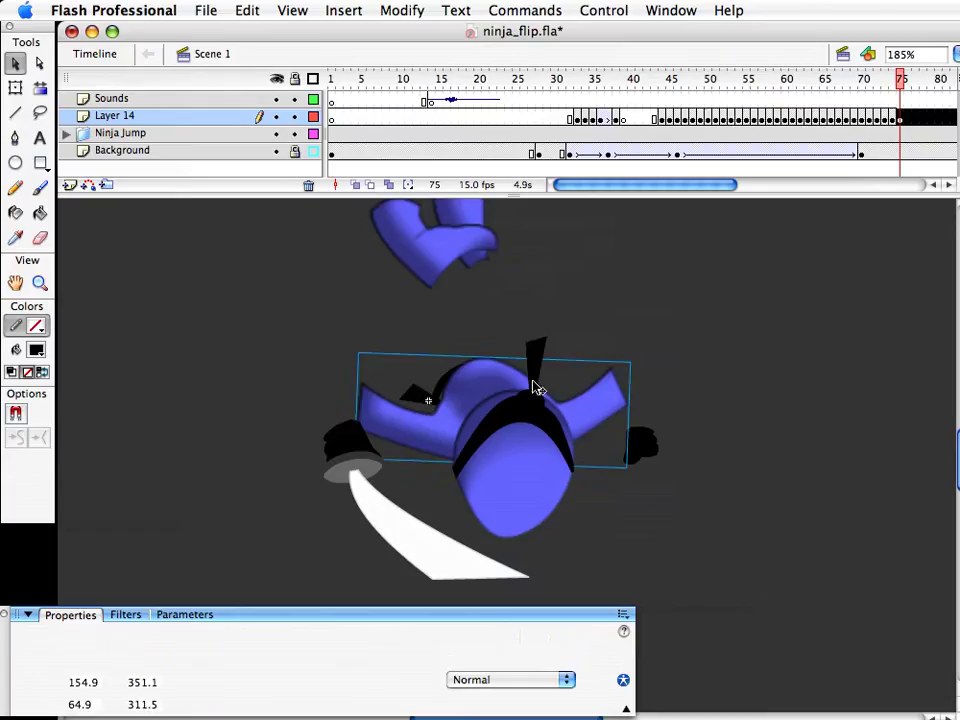
Select the black belt together with its tail and move them off the body, up and to the right
left_click(535, 400)
left_click(414, 420)
left_click(424, 429)
left_click(429, 420, "shift")
left_click_drag(429, 420, 612, 316)
Nudge the Symbol 5 shadow on the upper back slightly right and down behind the head
left_click(597, 384)
left_click(482, 425)
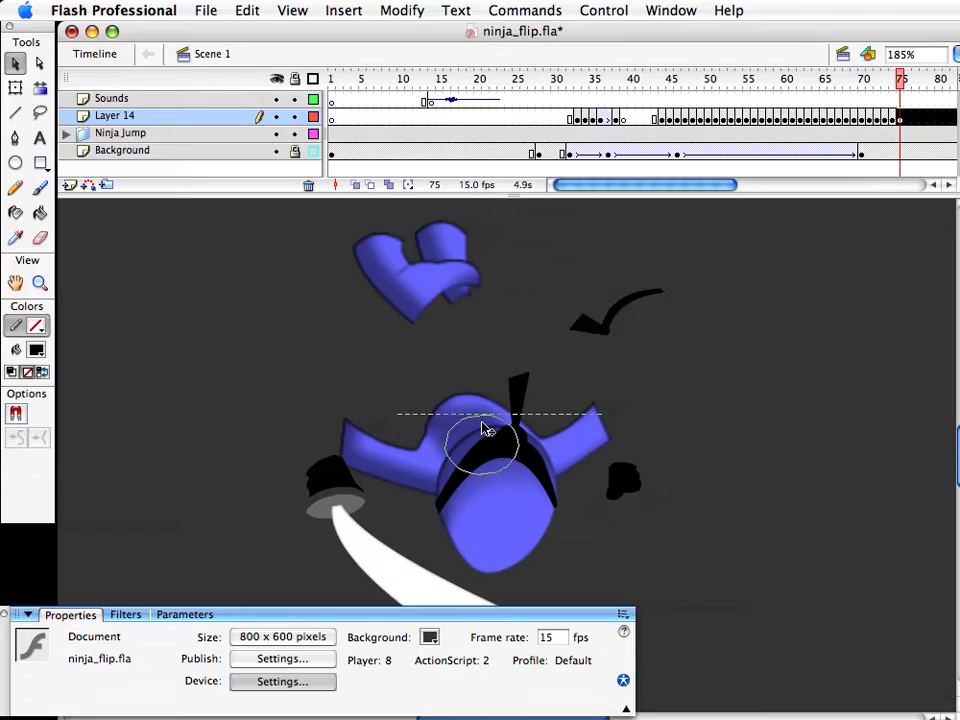
left_click_drag(484, 416, 482, 422)
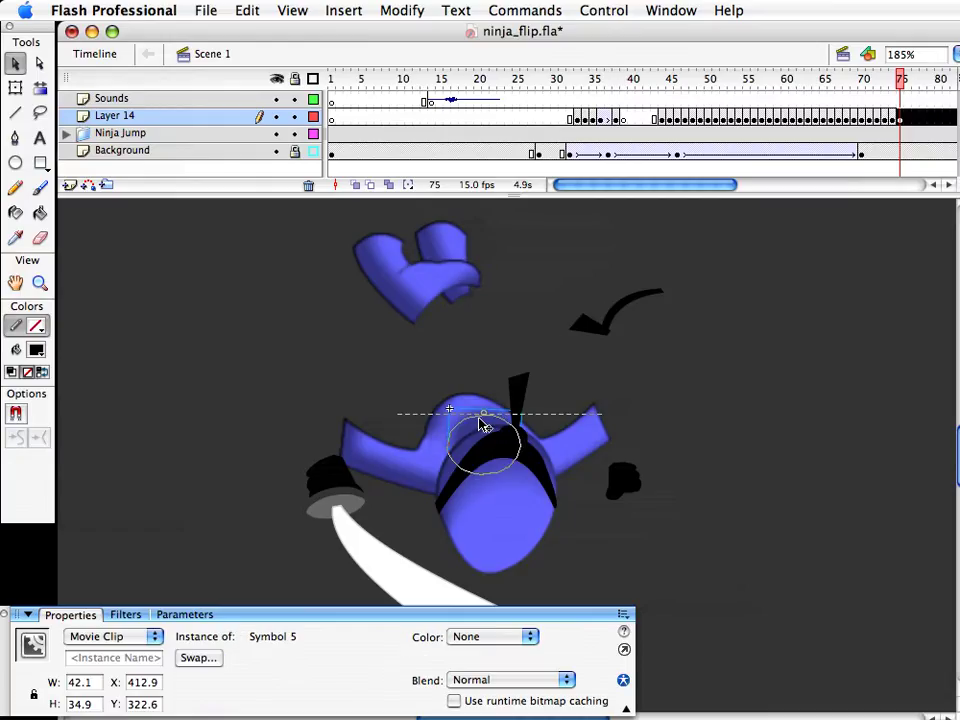
Rotate the right leg piece, position it above the torso, and place a copy of it to its left
left_click(440, 303)
left_click(461, 257, "shift")
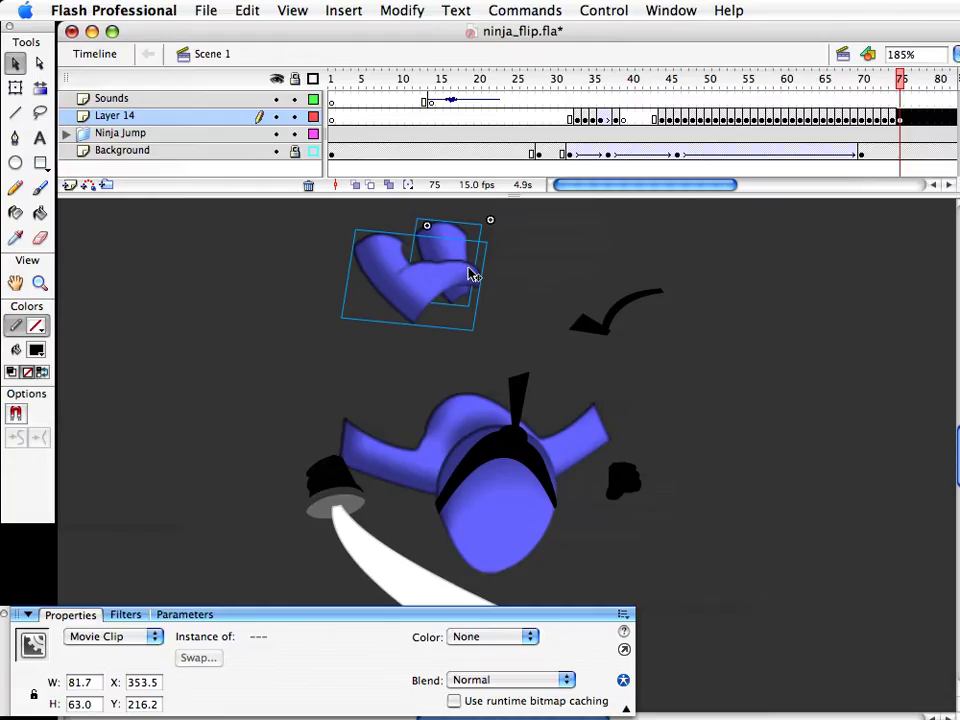
left_click(466, 250)
left_click(452, 240)
key("q")
left_click_drag(542, 315, 541, 347)
left_click_drag(446, 270, 446, 322)
key("v")
left_click_drag(468, 368, 436, 400)
Move the left leg copy's pivot to its lower end, rotate it outward, and move the old bent leg up out of the way
key("q")
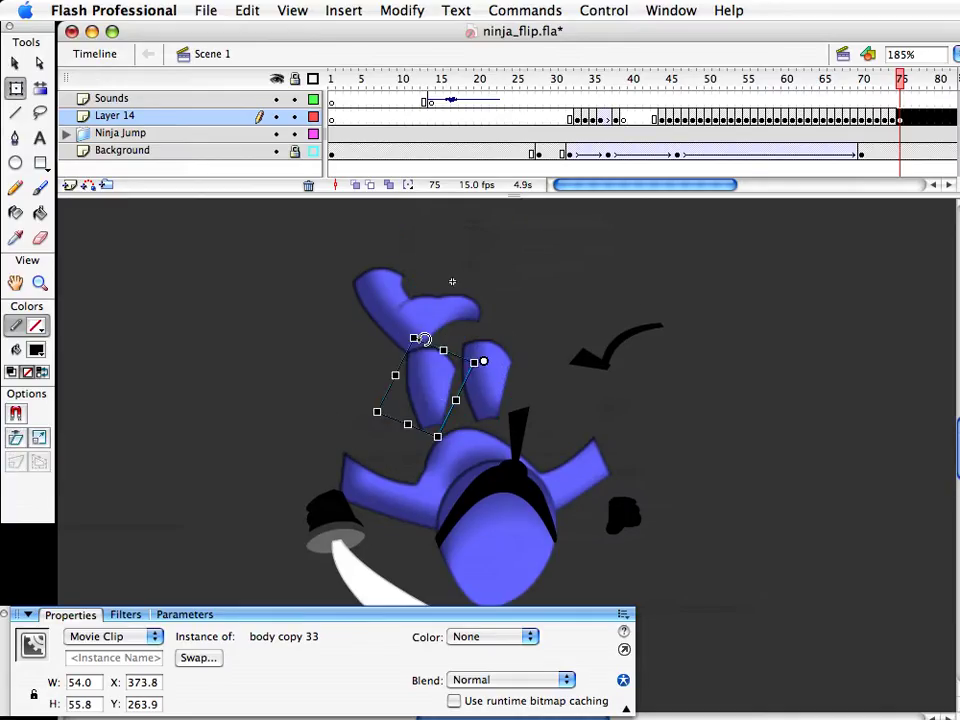
left_click_drag(413, 338, 420, 362)
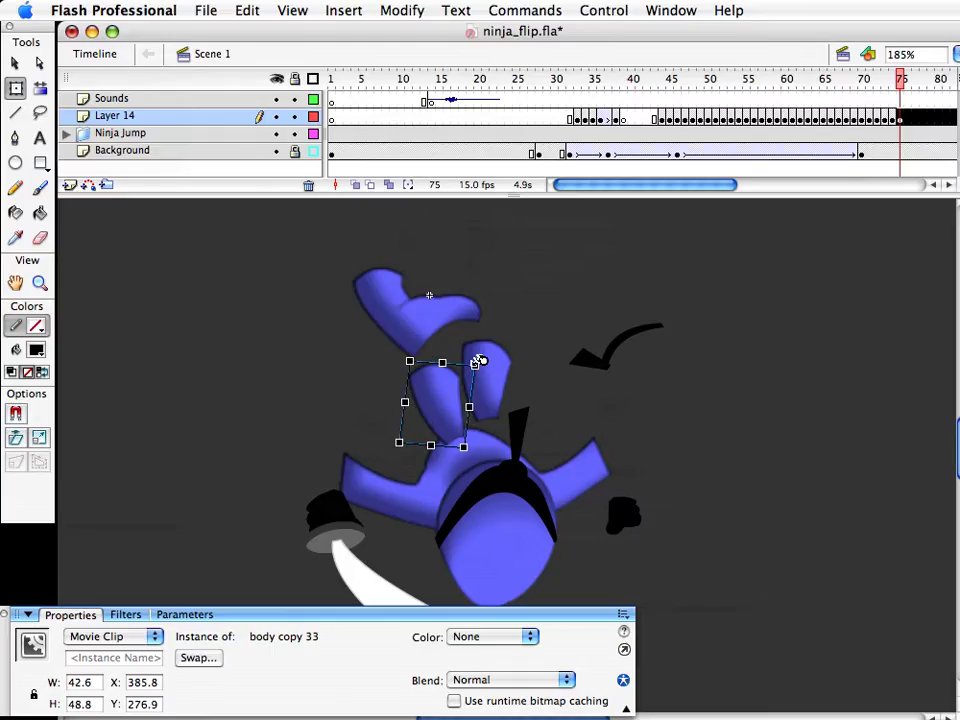
left_click_drag(483, 362, 445, 444)
left_click_drag(410, 361, 419, 365)
key("v")
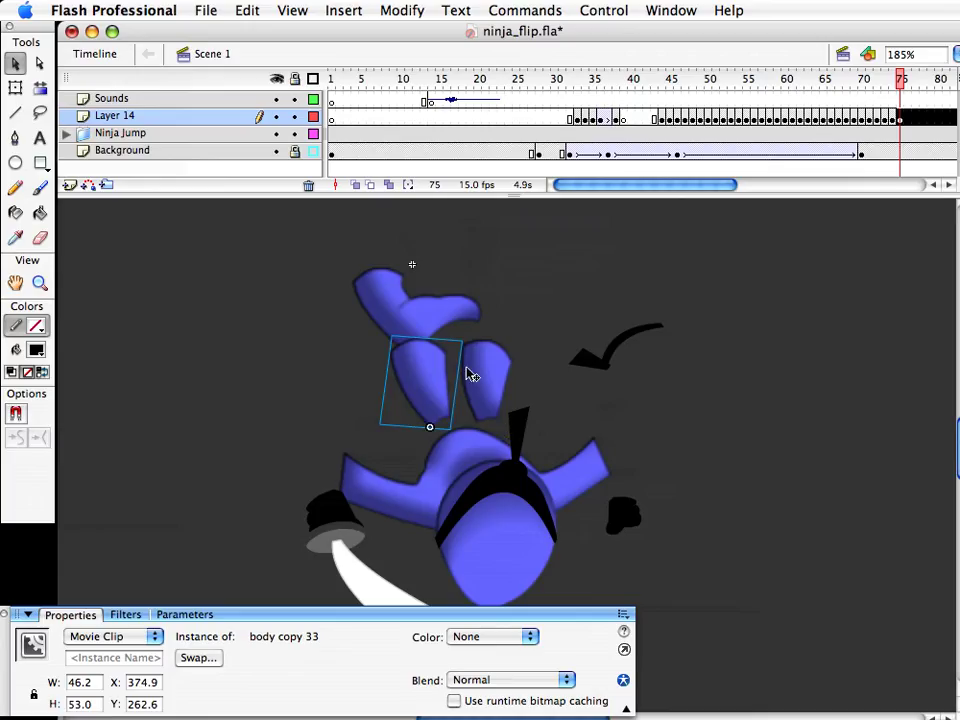
left_click_drag(411, 311, 421, 261)
Copy both new leg pieces and open the torso symbol body copy 34 for editing
left_click(489, 381)
mouse_move(514, 412)
left_mouse_down()
mouse_move(559, 386)
mouse_move(521, 415)
left_mouse_up()
key("space")
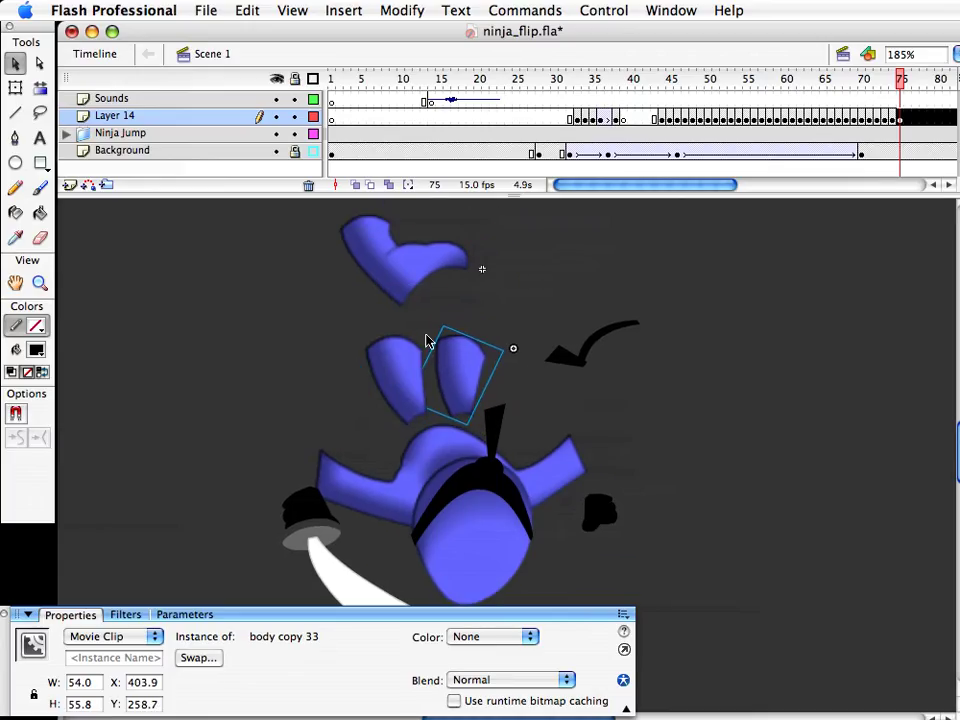
left_click(396, 381, "shift")
key("super+c")
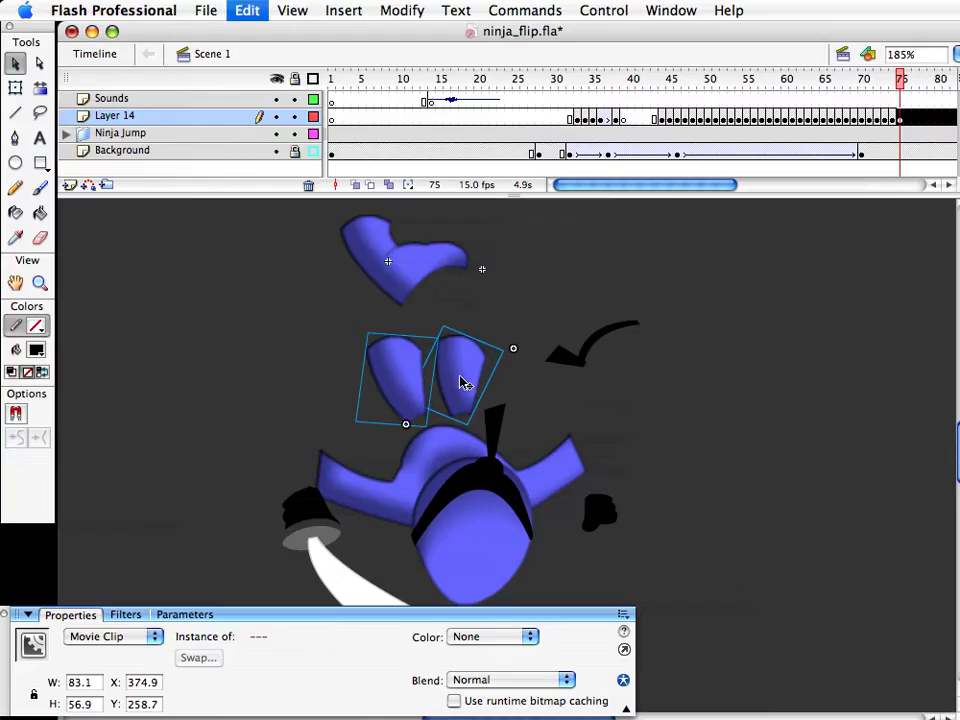
left_click(409, 497)
double_click(396, 516)
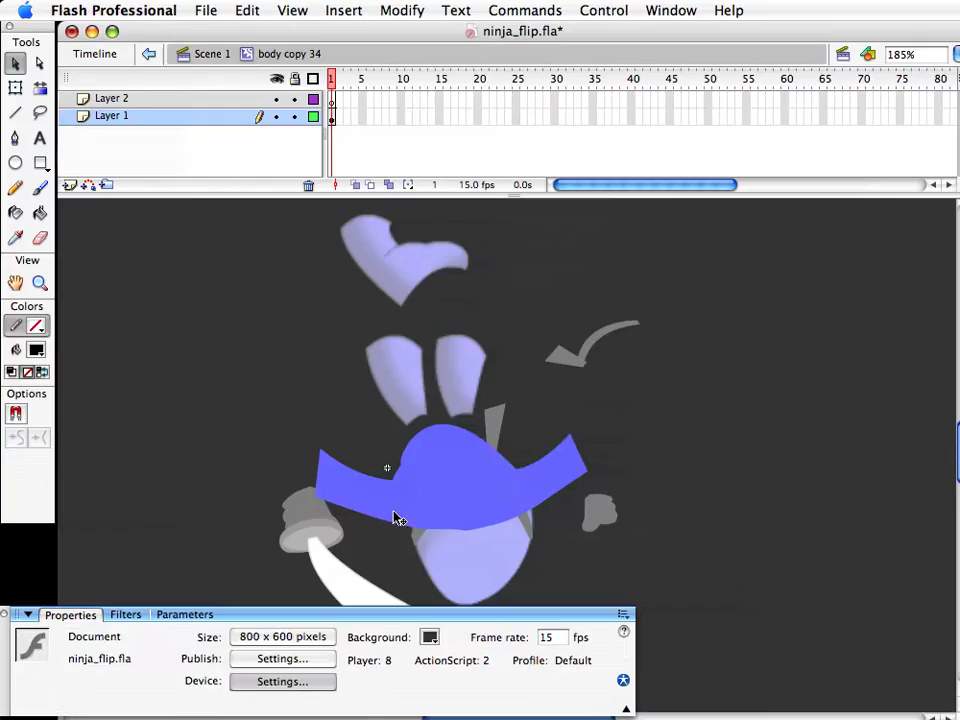
Paste the two leg pieces into the torso symbol, align them over the faded originals above the torso, and enlarge them slightly
key("super+v")
key("q")
left_click_drag(452, 414, 424, 378)
key("v")
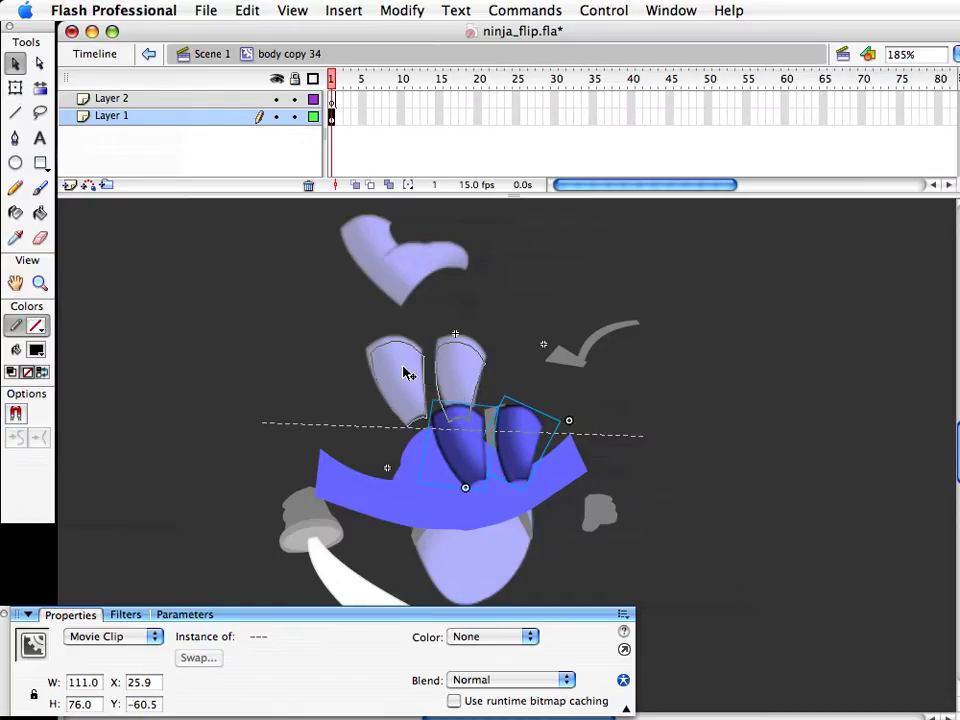
left_click_drag(470, 445, 403, 372)
key("q")
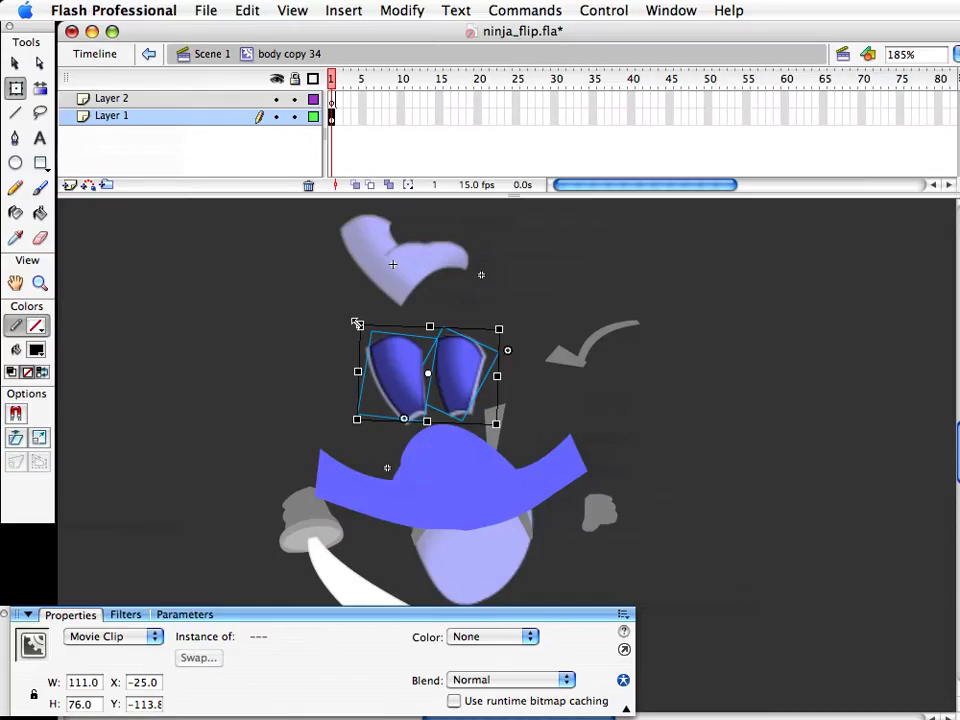
left_click_drag(349, 318, 346, 323)
key("v")
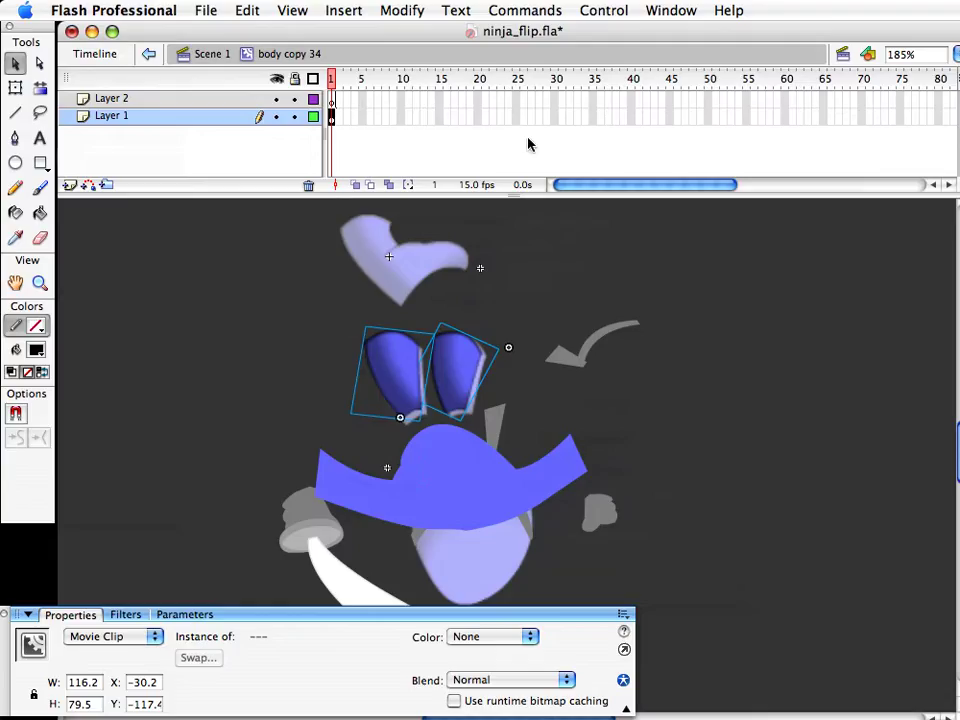
Break apart the pasted legs and pull their lower corners down into the torso shape to join them
left_click(393, 10)
left_click(413, 82)
left_click(588, 402)
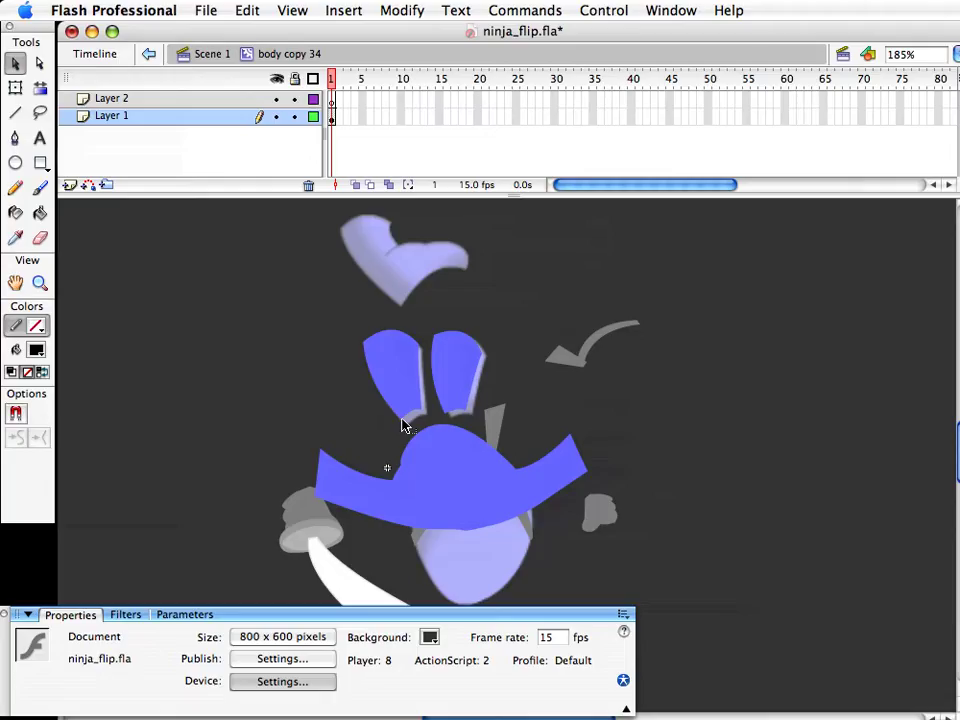
left_click_drag(402, 425, 450, 412)
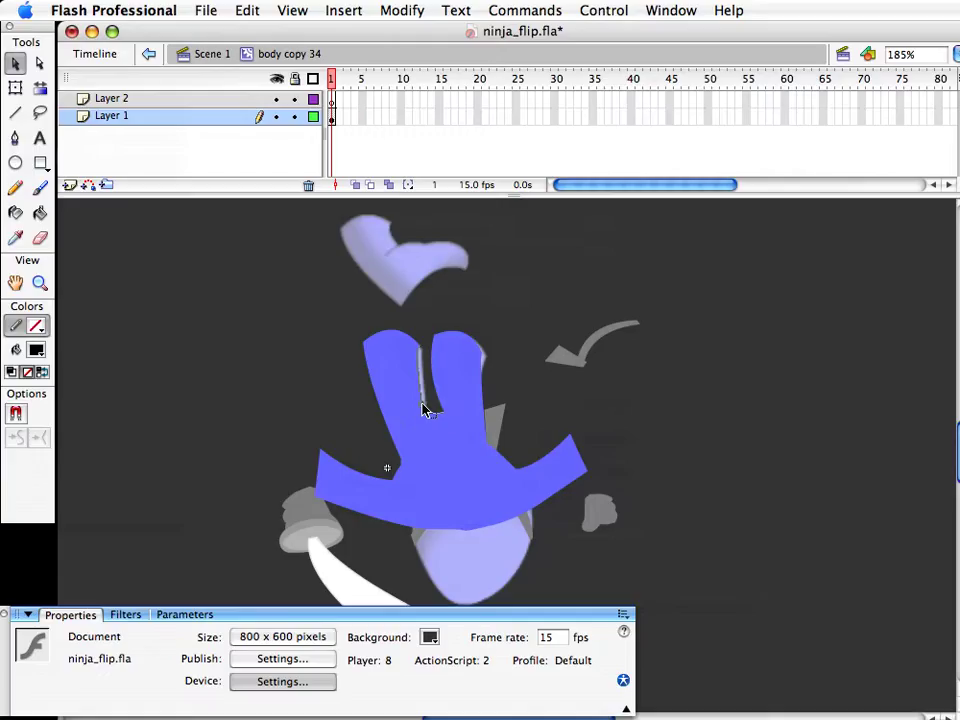
left_click(443, 414)
left_click(529, 404)
Curve the outer sides of both joined legs and adjust their top corners and inner edges to fit the guide legs
left_click_drag(483, 416, 482, 400)
left_click_drag(388, 434, 386, 445)
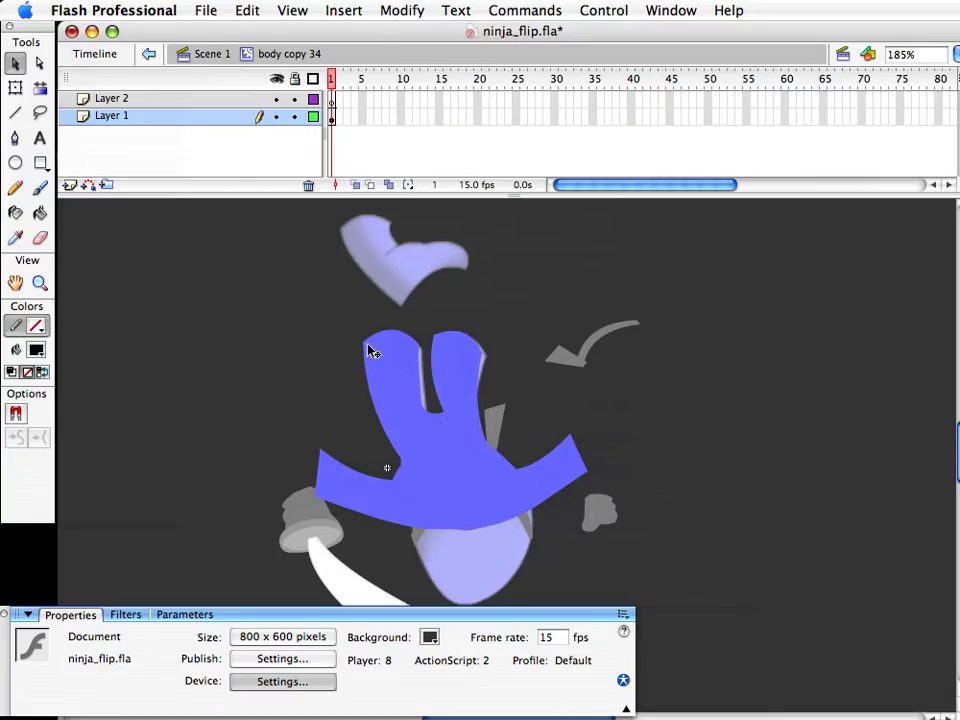
left_click_drag(365, 347, 444, 379)
left_click_drag(434, 336, 438, 353)
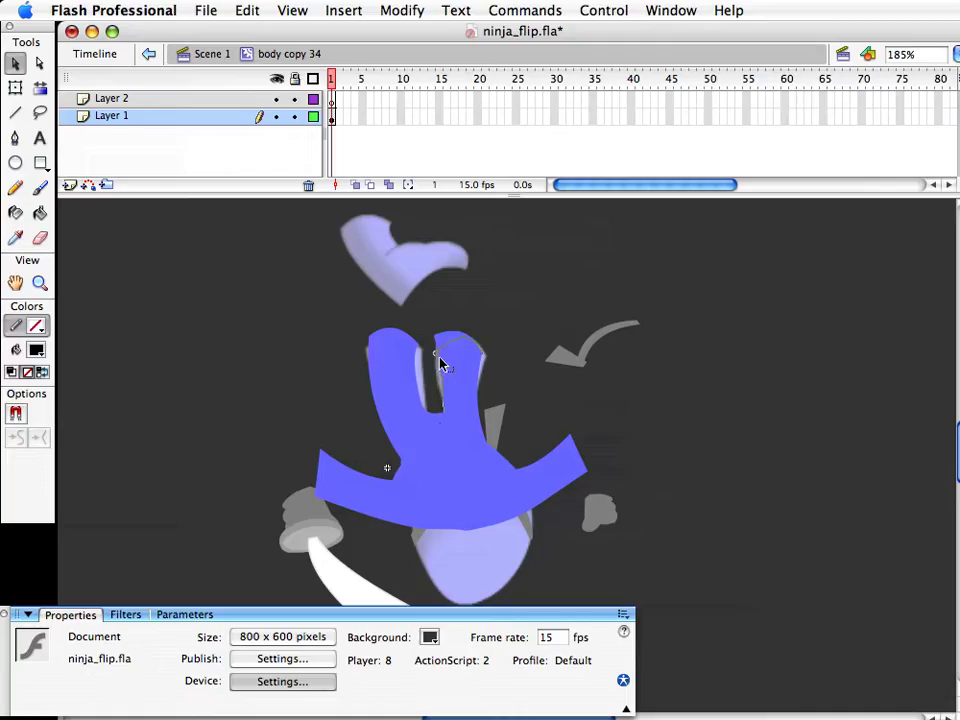
left_click_drag(444, 408, 444, 407)
left_click_drag(420, 348, 431, 399)
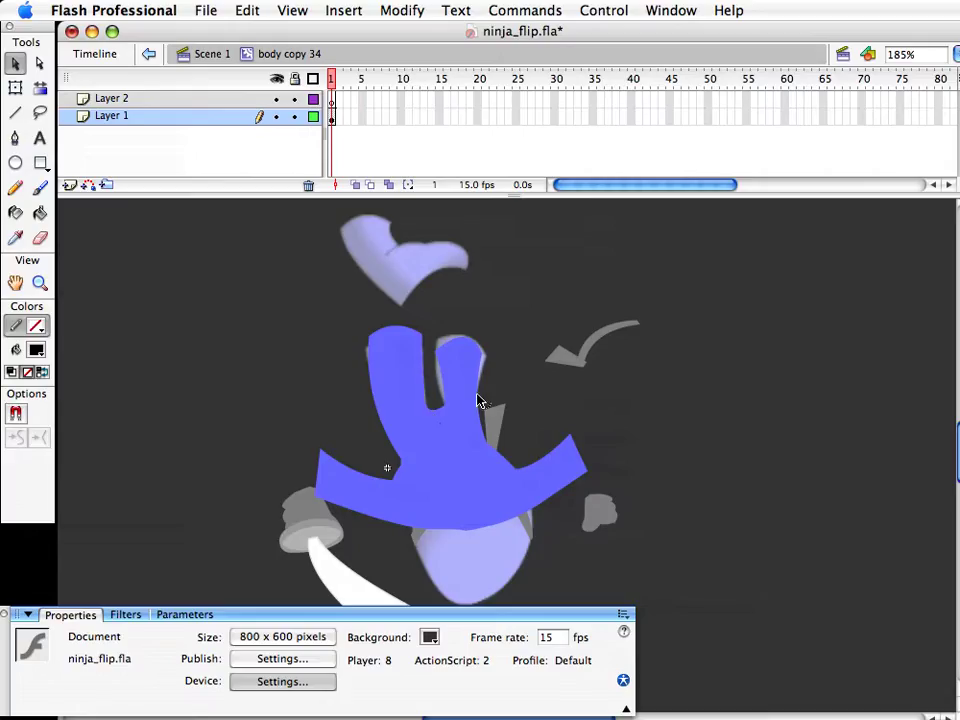
Return to the main scene and delete the two separate leg pieces lying over the torso's legs
double_click(558, 440)
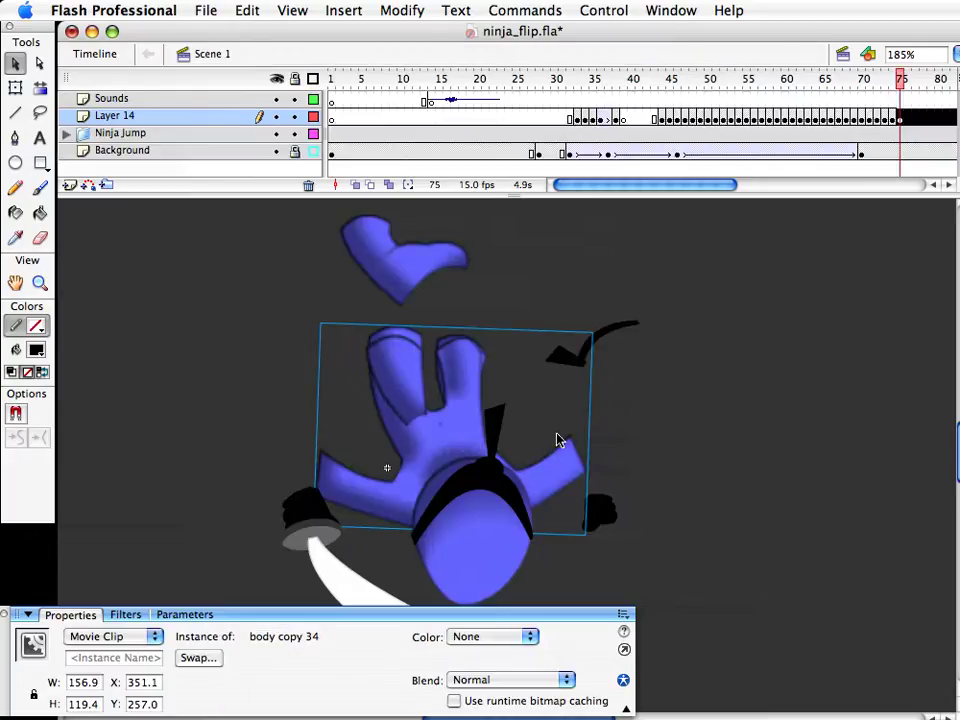
left_click(430, 393)
left_click(484, 366)
key("Delete")
left_click_drag(486, 472, 575, 482)
left_click(540, 463)
key("Delete")
key("super+z")
Nudge the Symbol 5 shadow on the upper back down behind the head
left_click(669, 570)
key("ctrl+a")
key("Down")
key("Down")
key("Down")
key("Down")
key("Down")
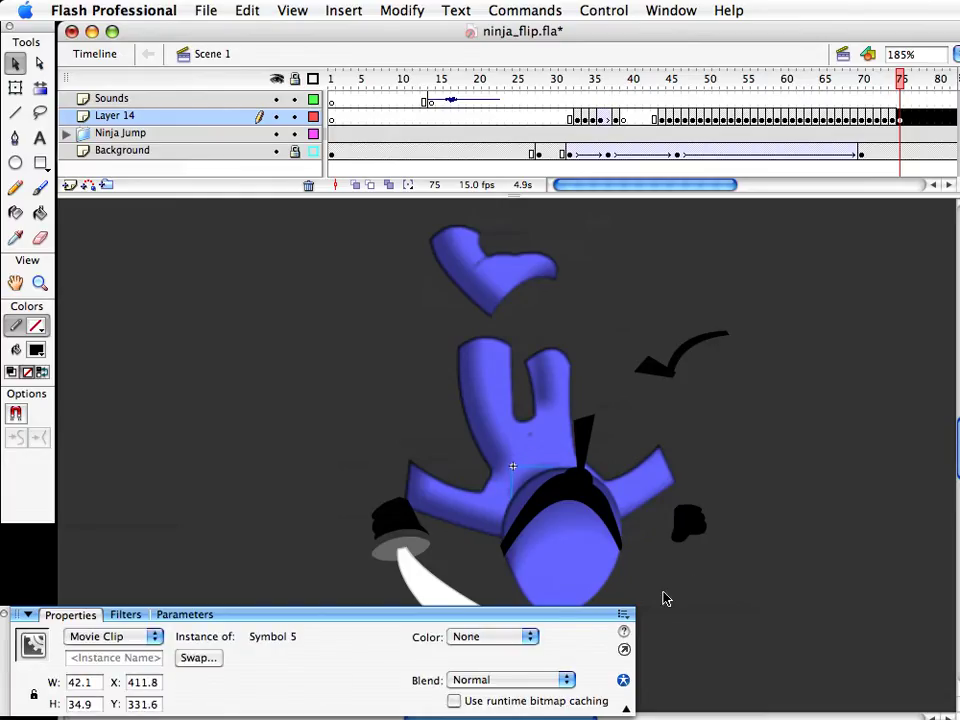
left_click(666, 598)
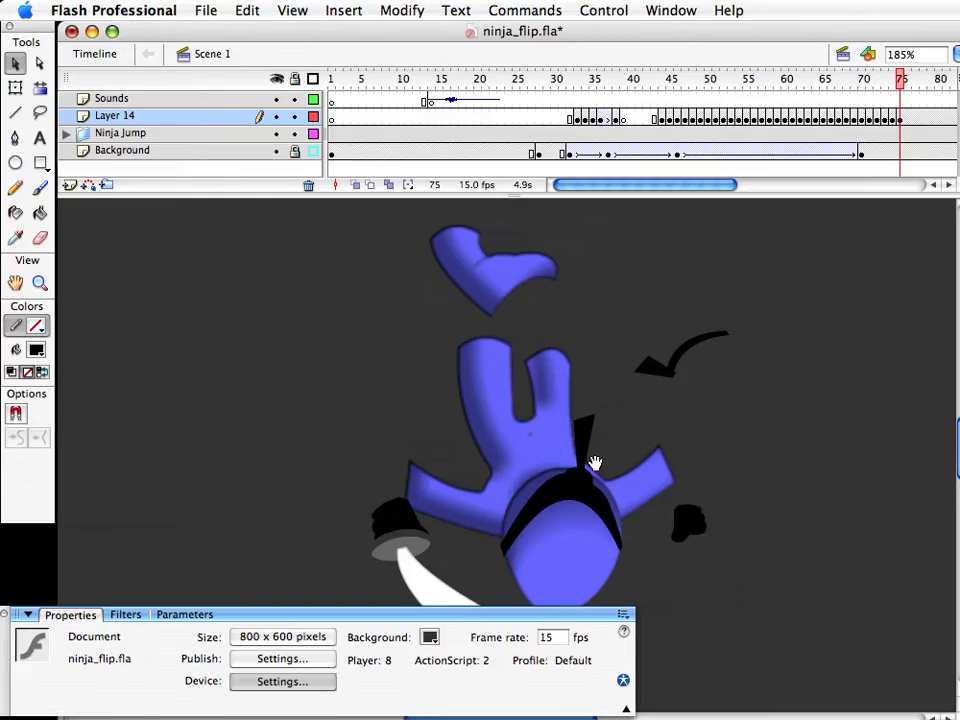
Delete the old bent leg floating above the figure
left_click_drag(594, 463, 636, 450)
left_click(568, 263)
key("Delete")
left_click_drag(679, 392, 655, 356)
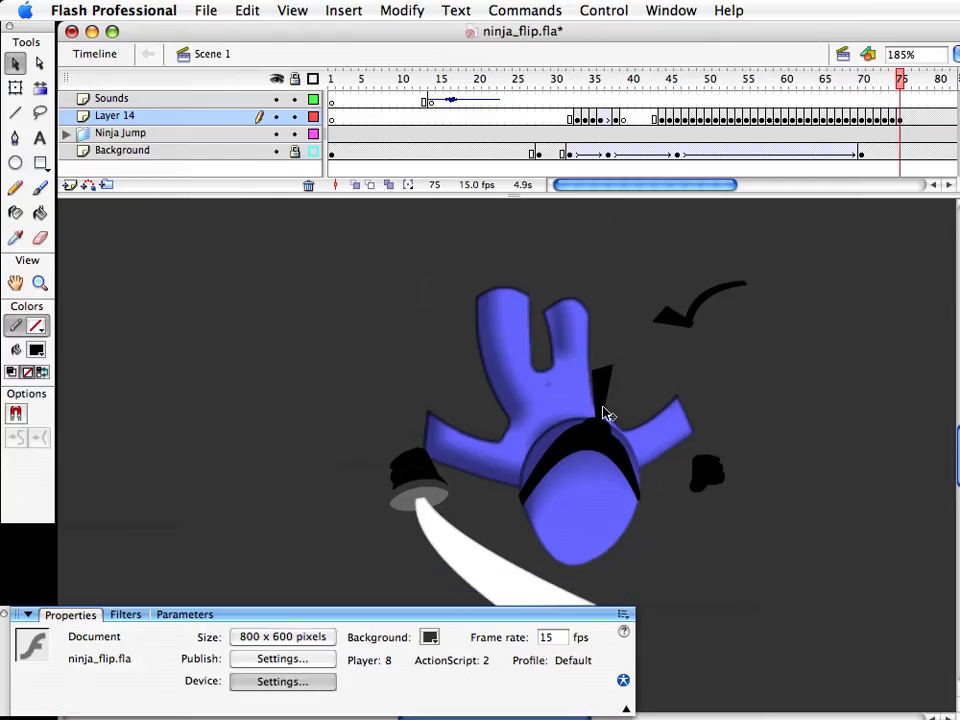
Move the belt onto the ninja's waist and send the torso to the back so the belt lies in front
left_click_drag(727, 290, 552, 377)
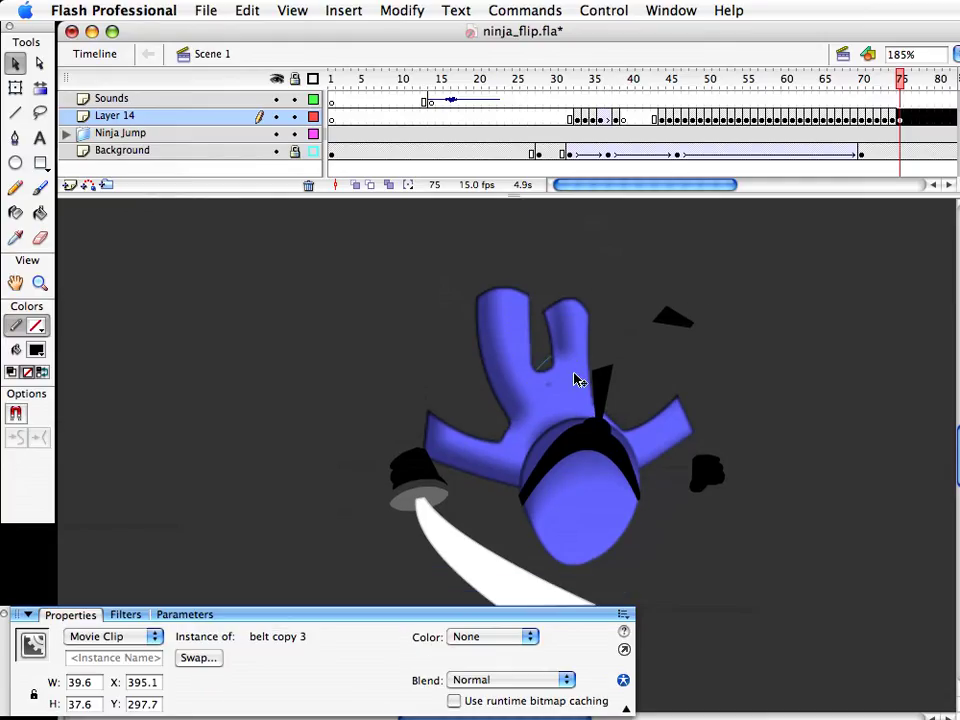
key("q")
left_click(573, 390)
key("super+shift+Down")
left_click(560, 376)
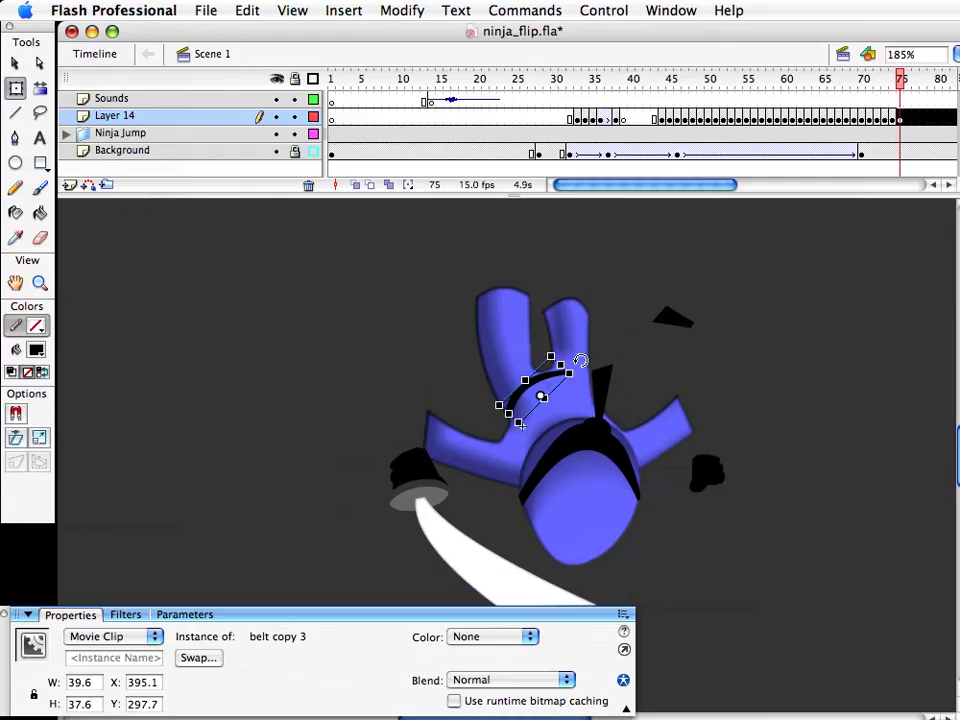
Rotate the belt clockwise and nudge it down and right to sit across the waist
left_click_drag(600, 369, 602, 374)
key("v")
key("Down")
key("Down")
key("Right")
key("Right")
key("Down")
key("Down")
Duplicate the belt symbol as belt copy 4 and stretch both of its ends to the edges of the waist
key("super+shift+d")
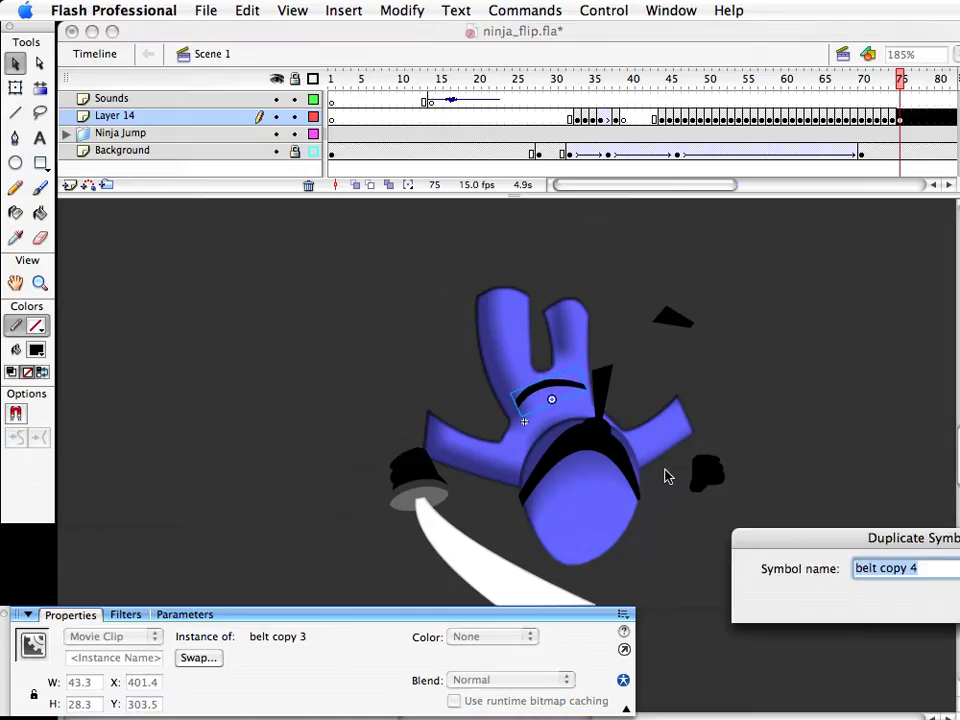
key("Return")
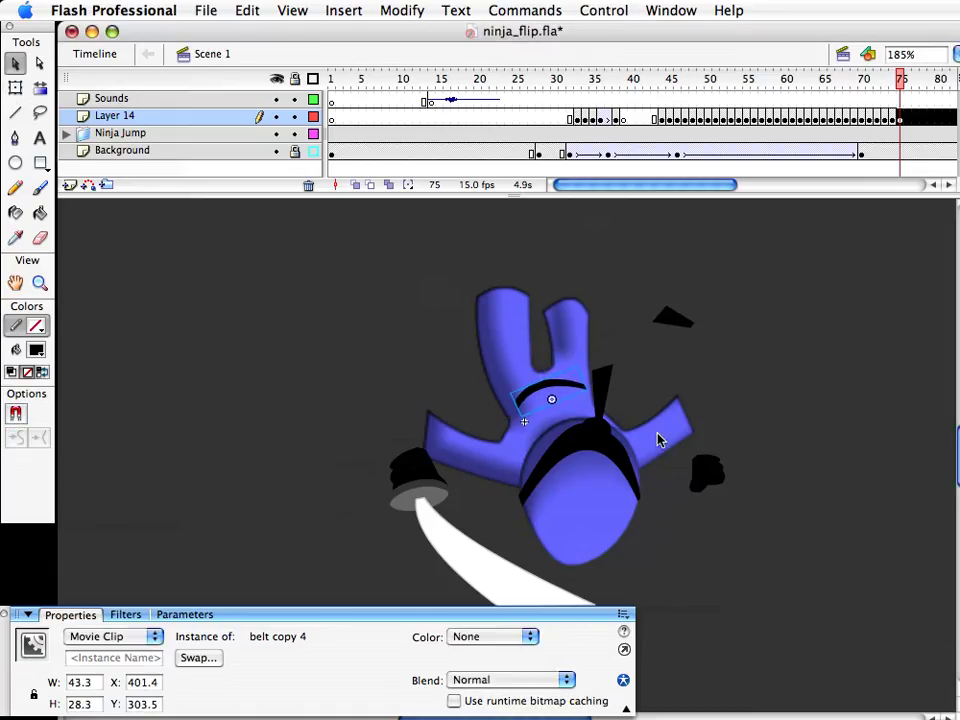
double_click(546, 394)
left_click_drag(506, 425, 509, 420)
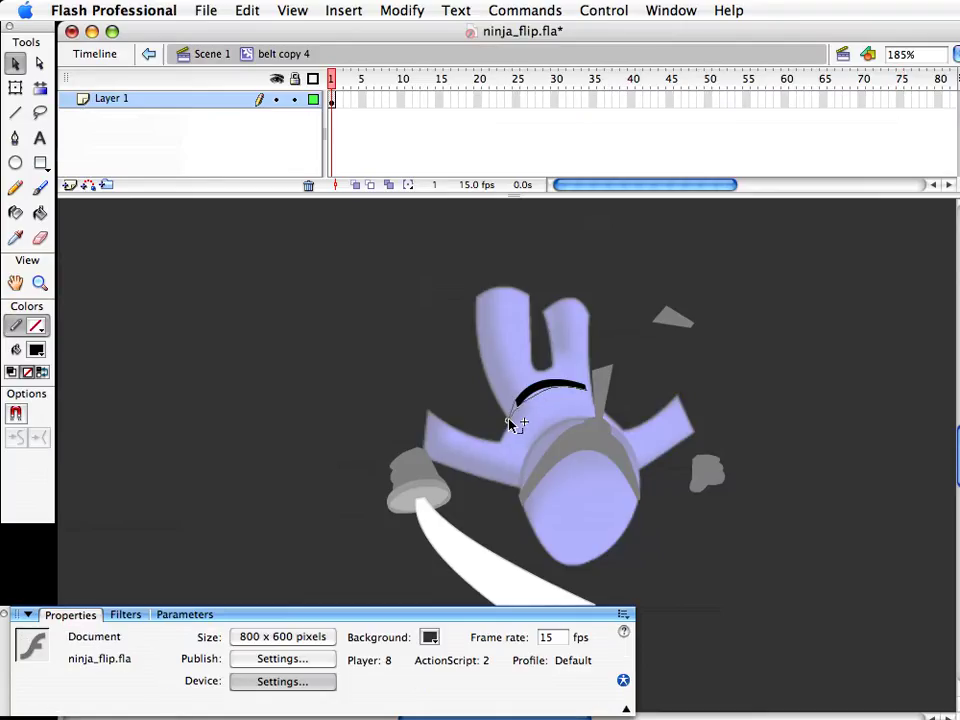
left_click_drag(590, 400, 600, 405)
key("super+e")
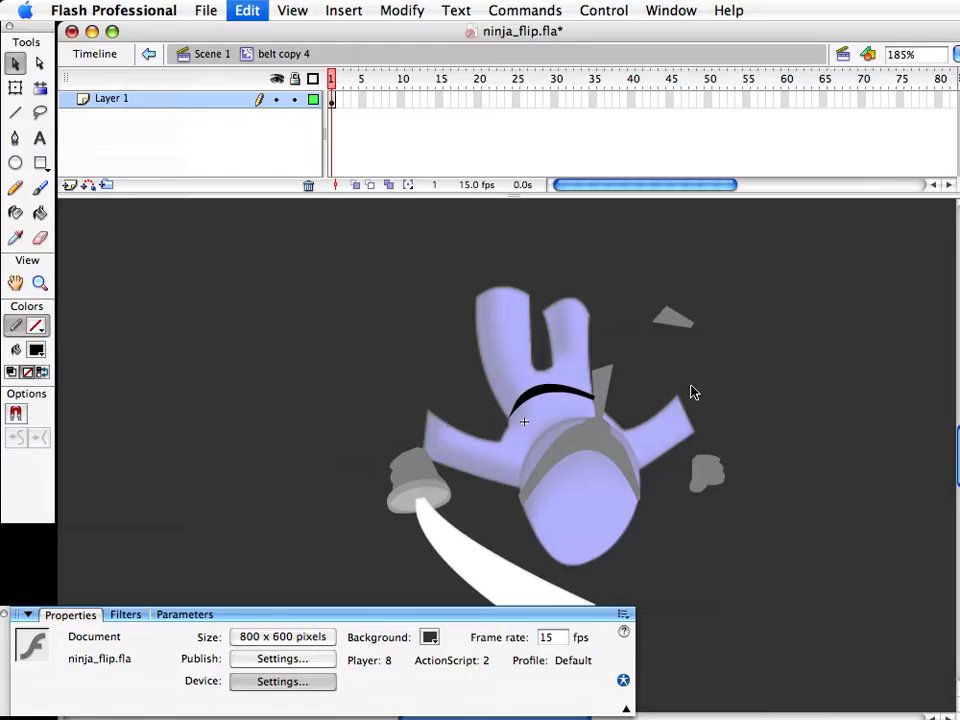
Rotate the belt tie piece and attach it to the left end of the belt
left_click(480, 390)
key("q")
left_click_drag(673, 317, 484, 355)
key("super+x")
left_click(537, 393)
key("super+e")
key("v")
left_click(480, 388)
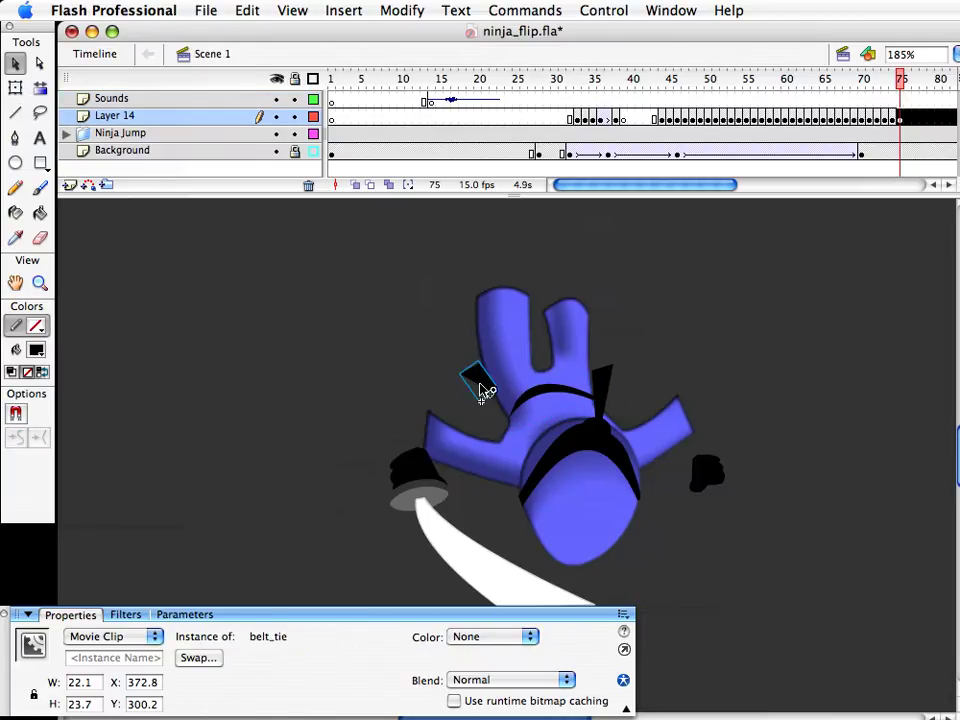
left_click(735, 354)
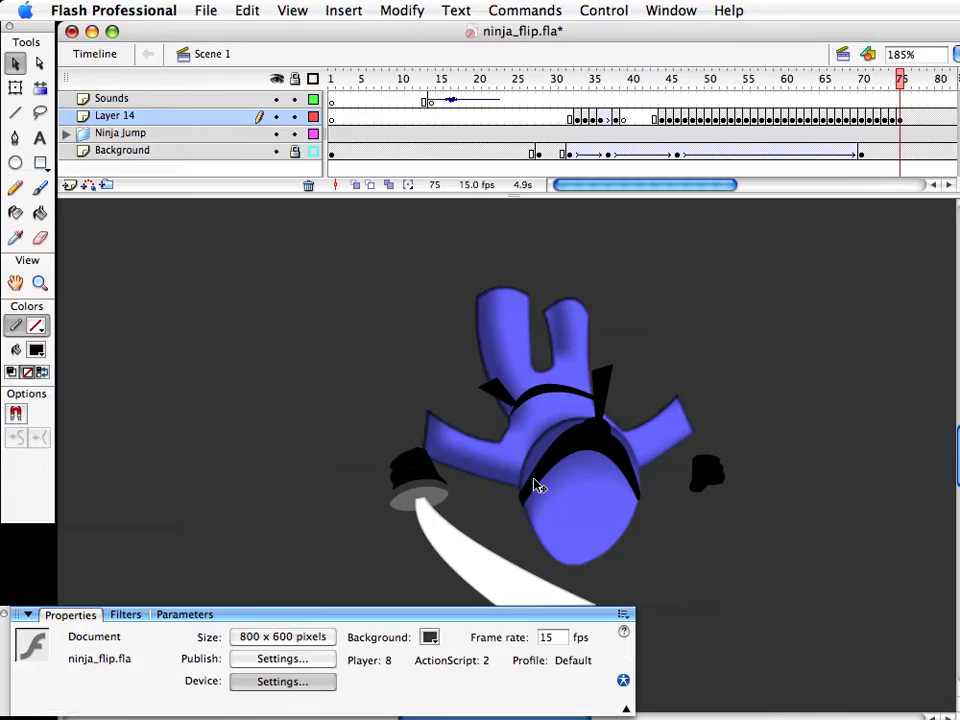
Rotate the free hand and place it at the end of the right arm
left_click_drag(476, 476, 467, 435)
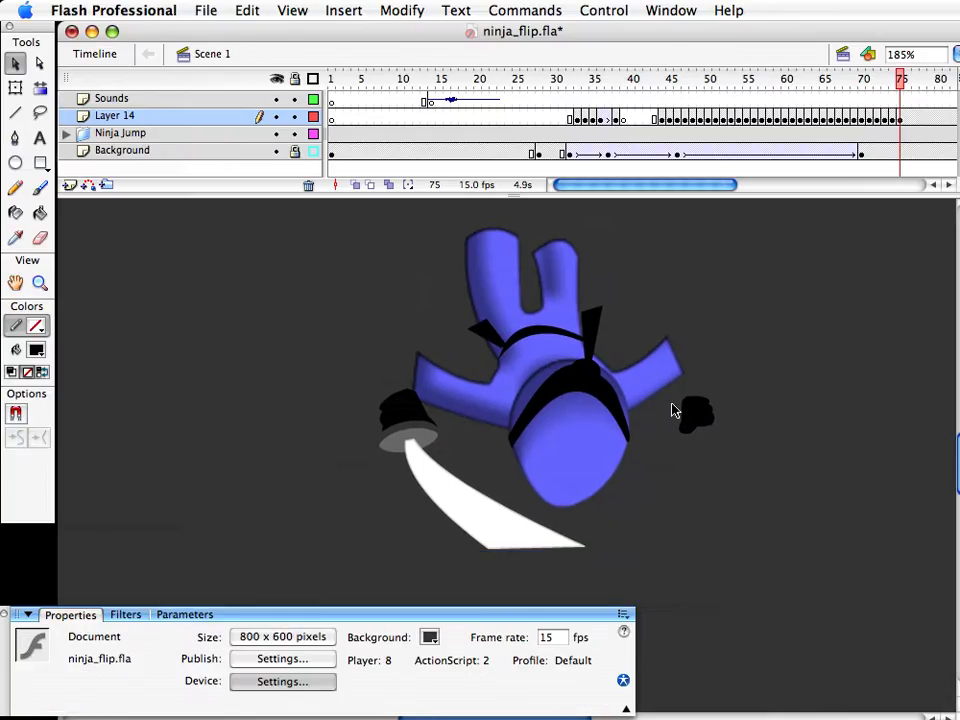
left_click(697, 415)
key("q")
left_click_drag(731, 405, 690, 347)
key("v")
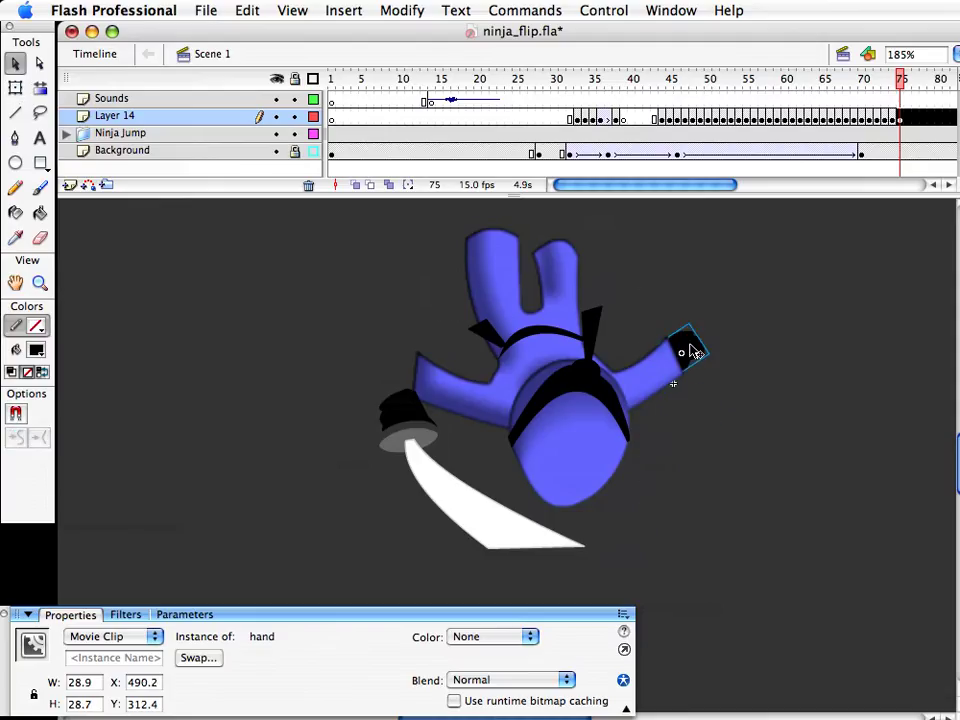
Swap the sword-and-hand instance for the symbol sword_and_hand copy
left_click(403, 465)
left_click(415, 465)
scroll(415, 465, "down", 2)
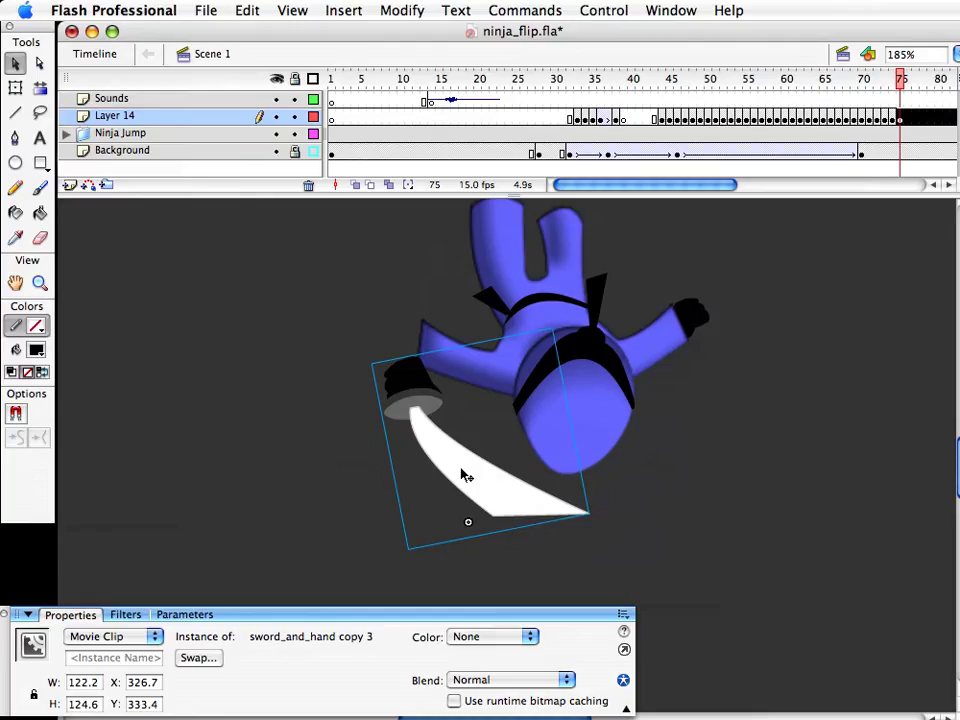
left_click(198, 658)
left_click_drag(761, 444, 492, 332)
left_click(612, 482)
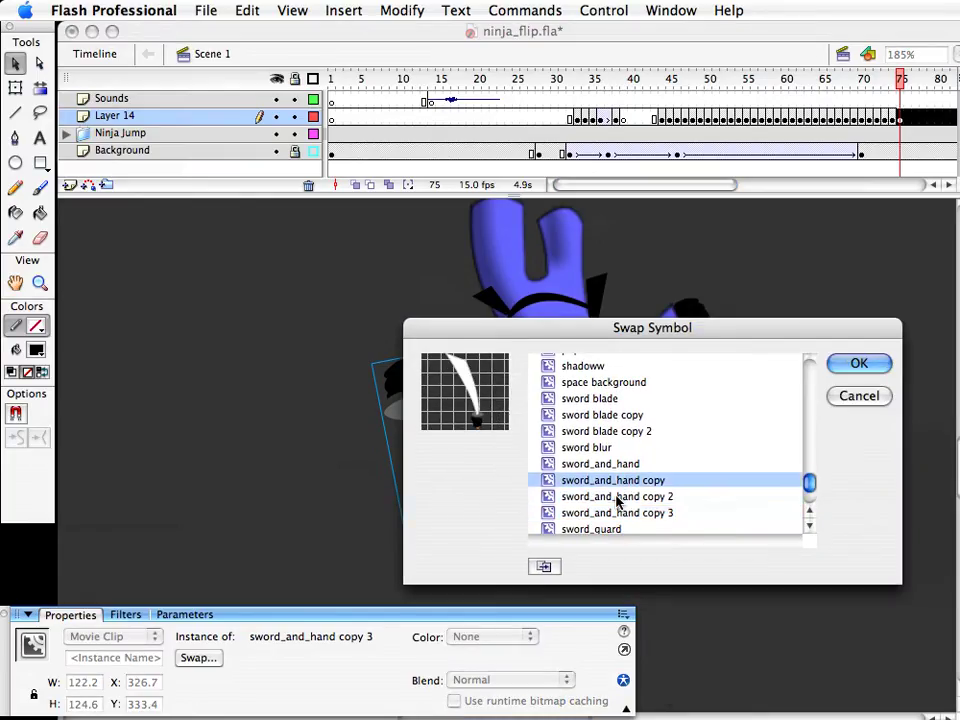
key("Return")
Rotate the swapped sword slightly, then narrow and shorten it to about 115 by 208 pixels
key("q")
scroll(567, 506, "down", 6)
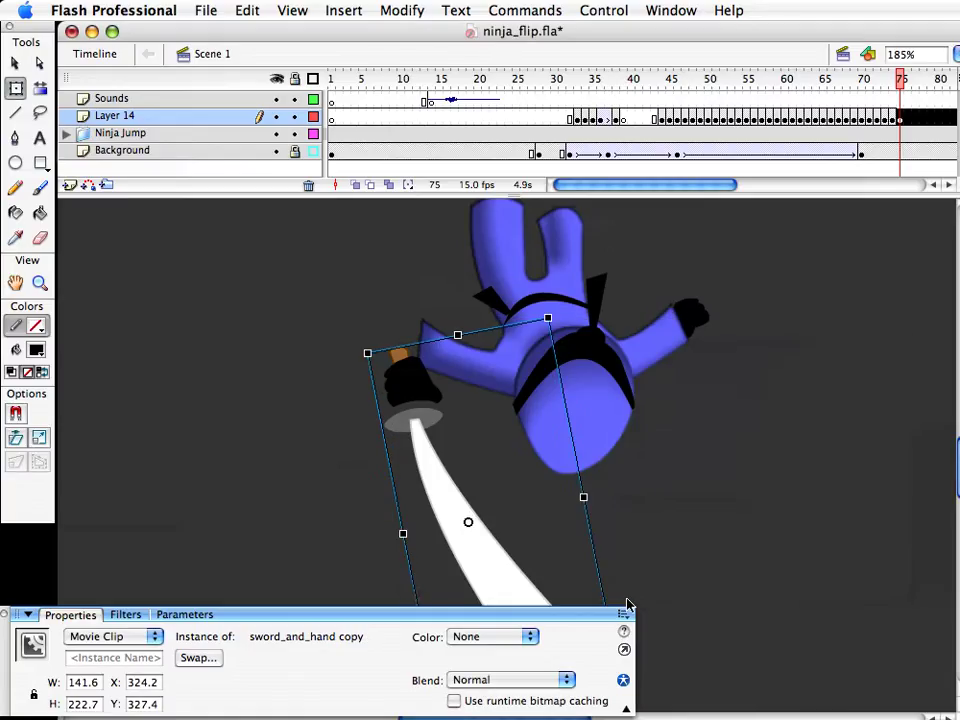
left_click_drag(647, 597, 636, 607)
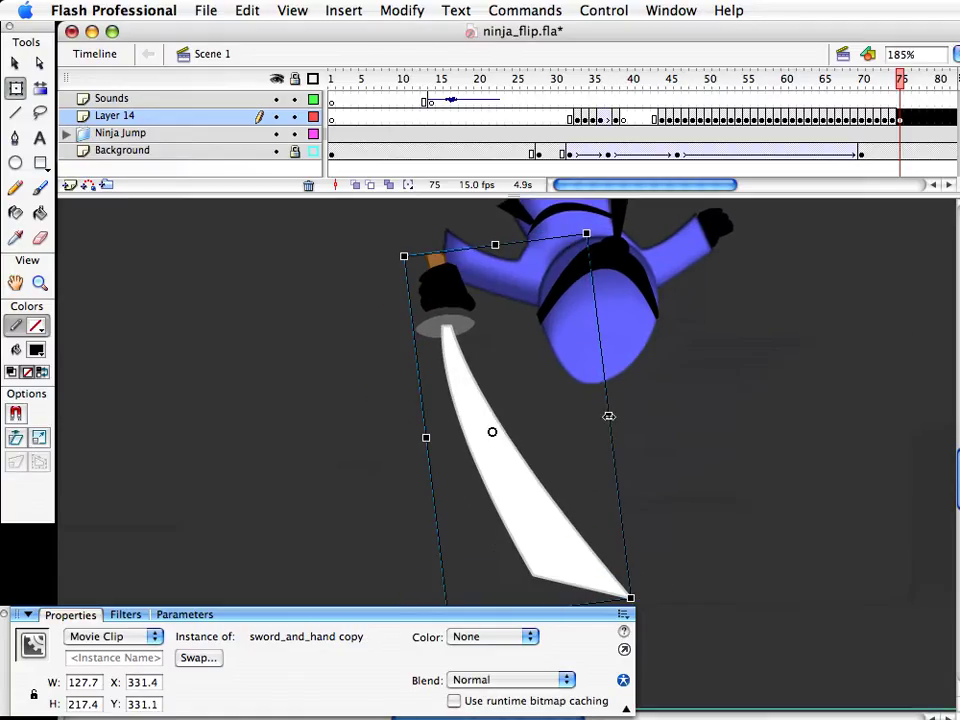
mouse_move(609, 414)
left_mouse_down()
mouse_move(588, 410)
mouse_move(595, 417)
left_mouse_up()
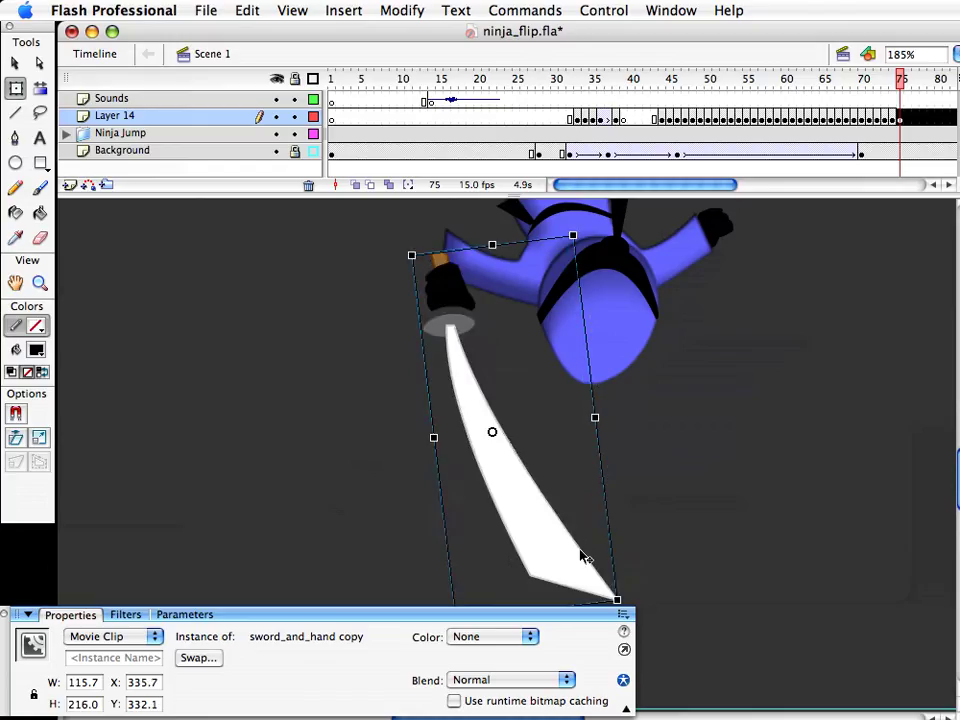
left_click_drag(492, 244, 493, 251)
key("v")
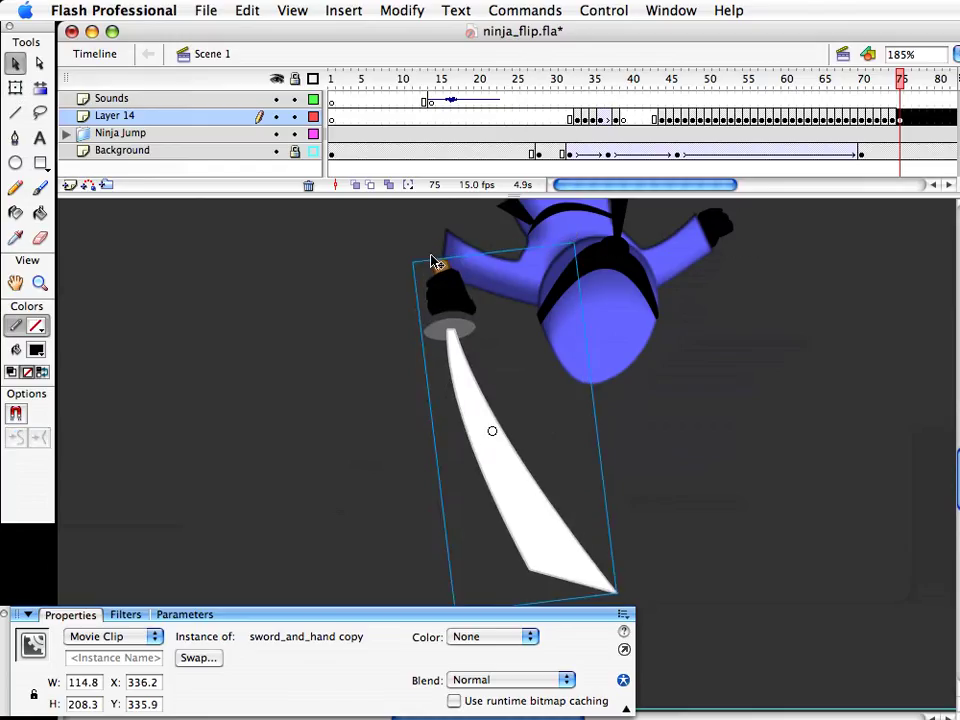
Move the sword hand to the end of the left arm, rotate the sword, and place it behind the sleeve
left_click_drag(435, 260, 426, 210)
key("q")
left_click_drag(617, 553, 564, 551)
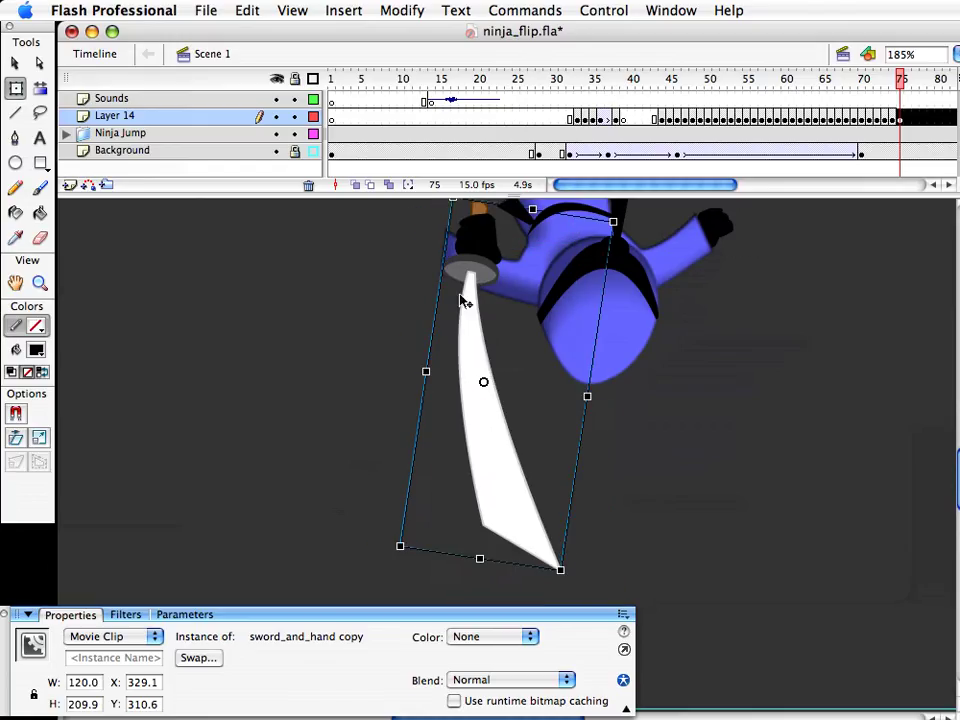
left_click_drag(463, 300, 440, 308)
left_click_drag(540, 564, 574, 557)
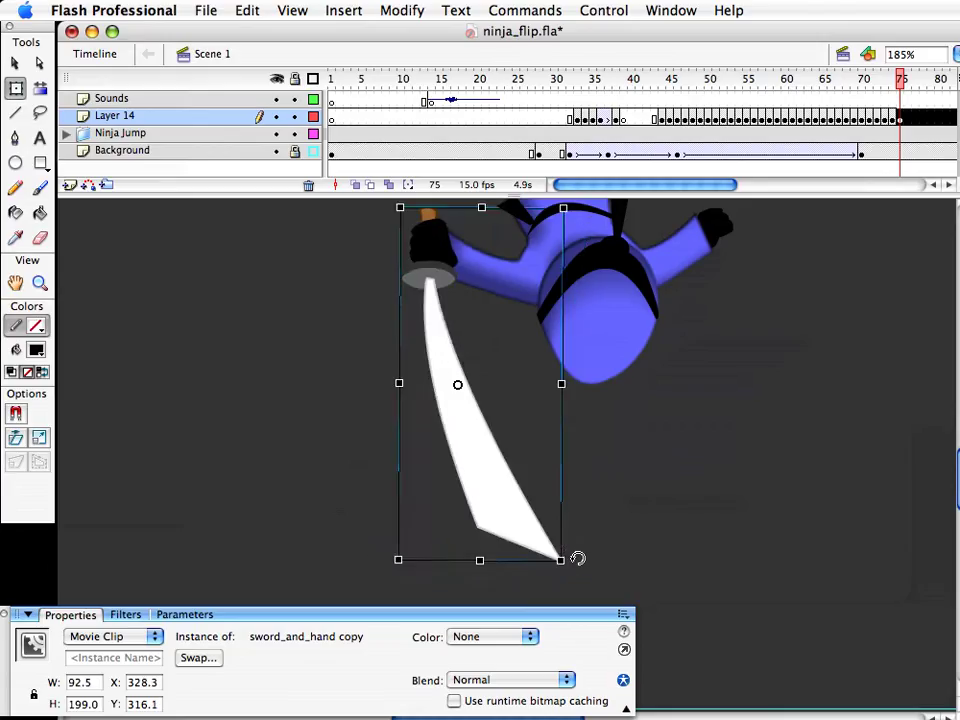
key("v")
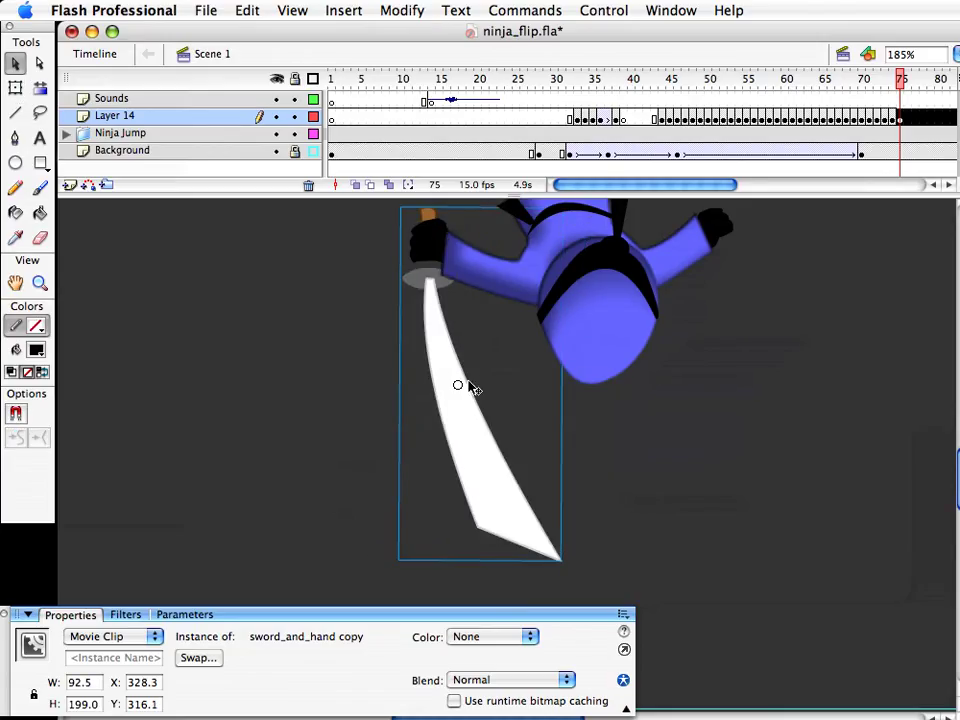
Nudge the sword and hand slightly down to line up with the left sleeve
key("shift+Down")
key("shift+Up")
key("shift+Down")
key("Up")
key("Up")
Zoom out to check the completed frame 75 pose and save the file
left_click(39, 283)
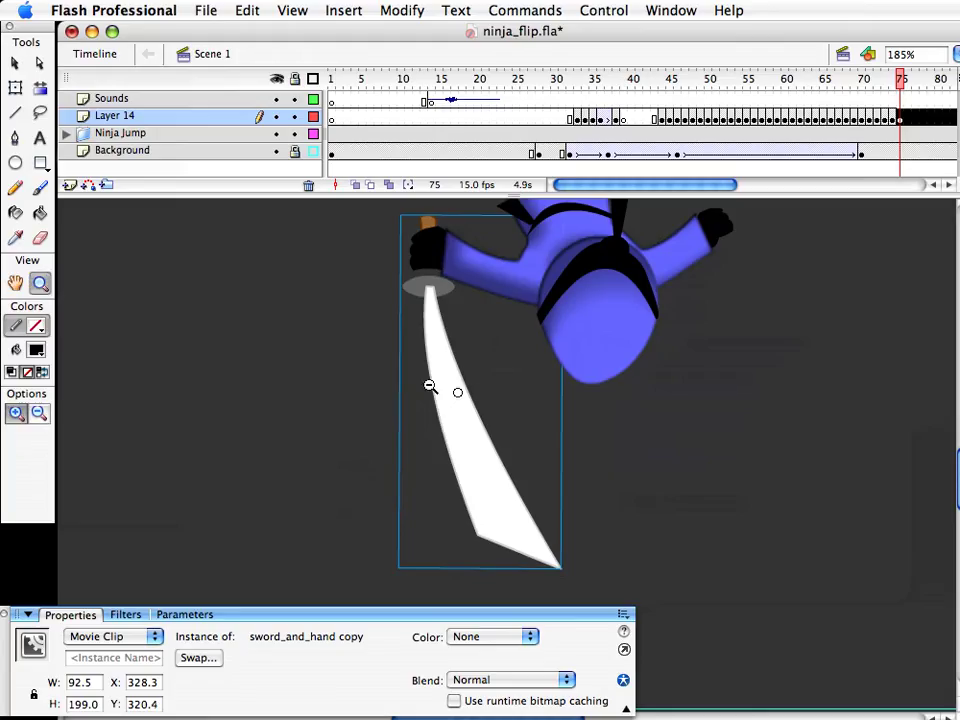
left_click(431, 386, "alt")
key("v")
left_click(722, 491)
key("super+s")
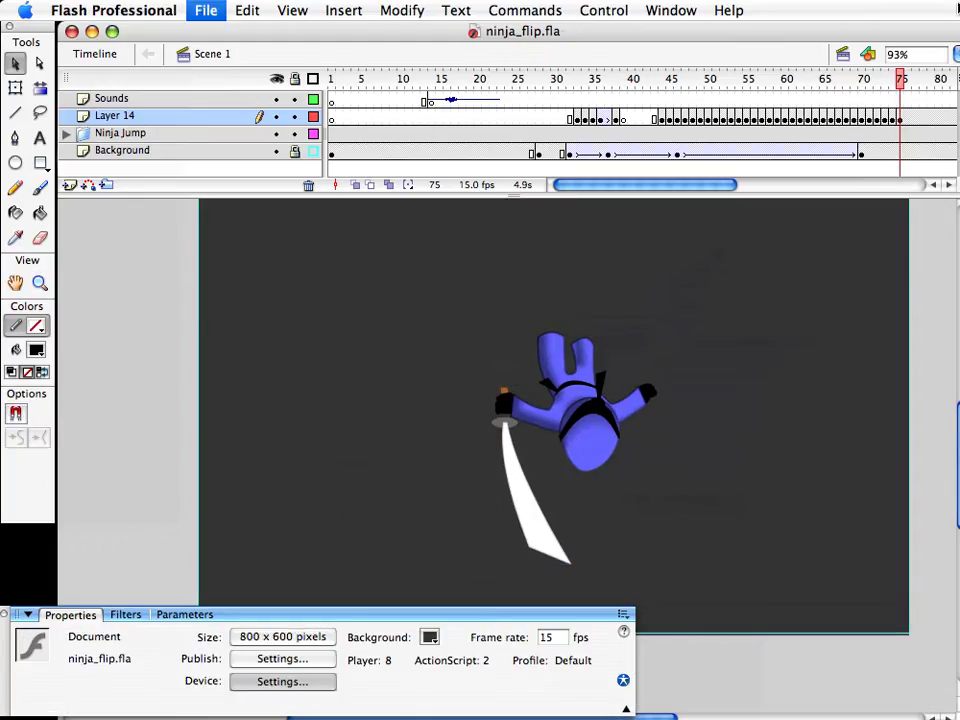
Select the whole ninja on frame 75 and move it slightly down the stage
left_click(900, 82)
left_click_drag(900, 82, 900, 82)
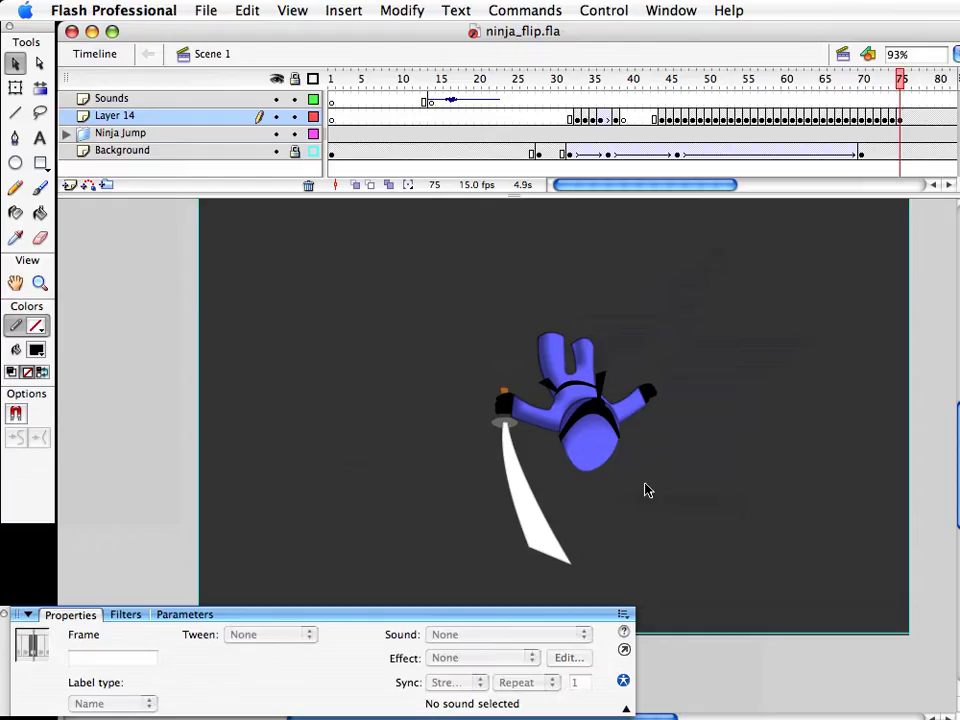
left_click_drag(422, 292, 792, 605)
key("shift+Down")
key("shift+Down")
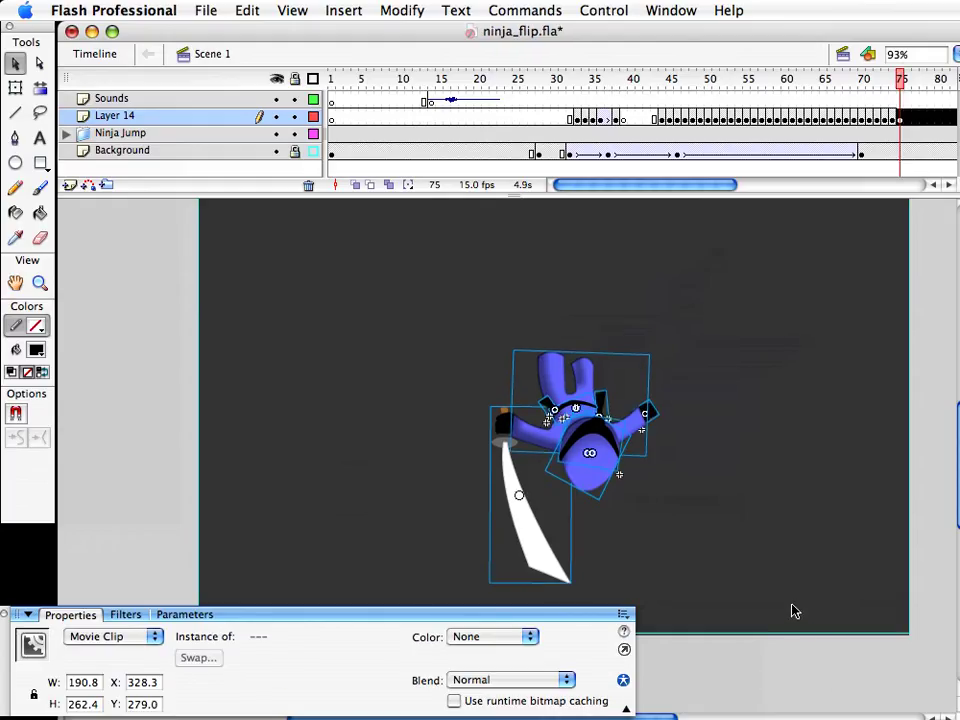
Step back and forth through frames 72 to 75 to check the motion leading into the moved ninja pose
left_click(806, 583)
key("comma")
key("comma")
key("comma")
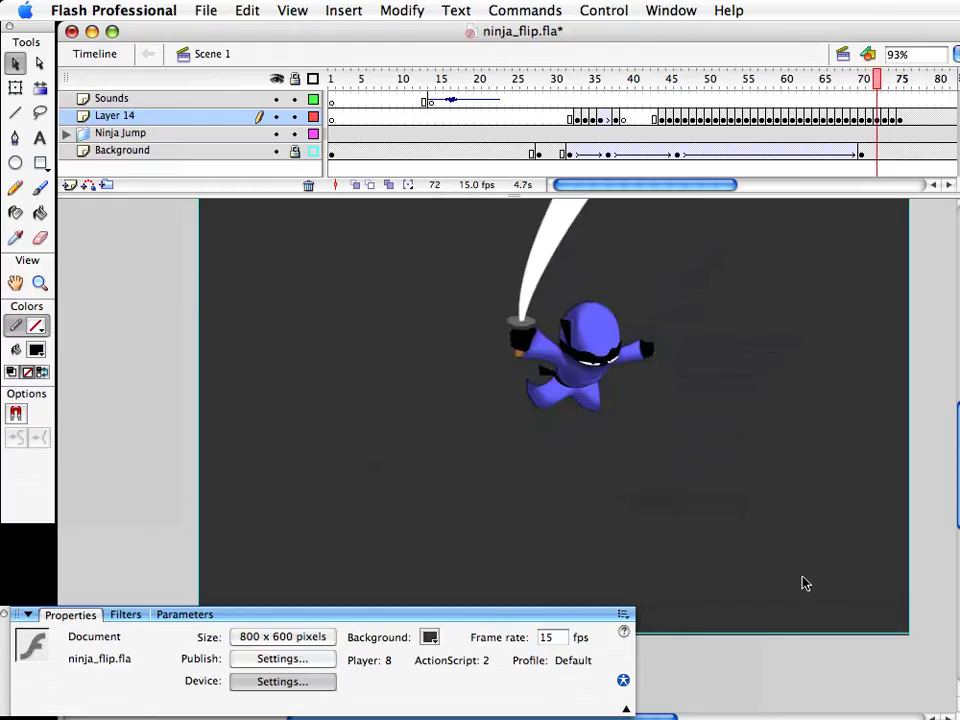
key("period")
key("period")
key("period")
key("period")
key("comma")
key("comma")
key("comma")
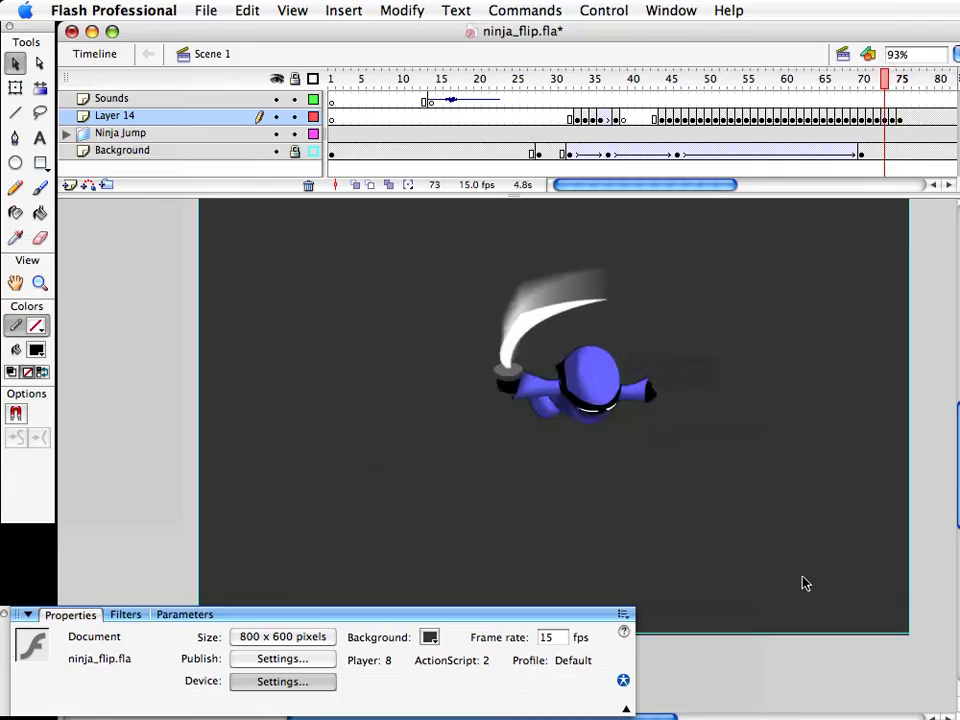
key("period")
key("period")
key("period")
key("comma")
key("comma")
key("comma")
key("comma")
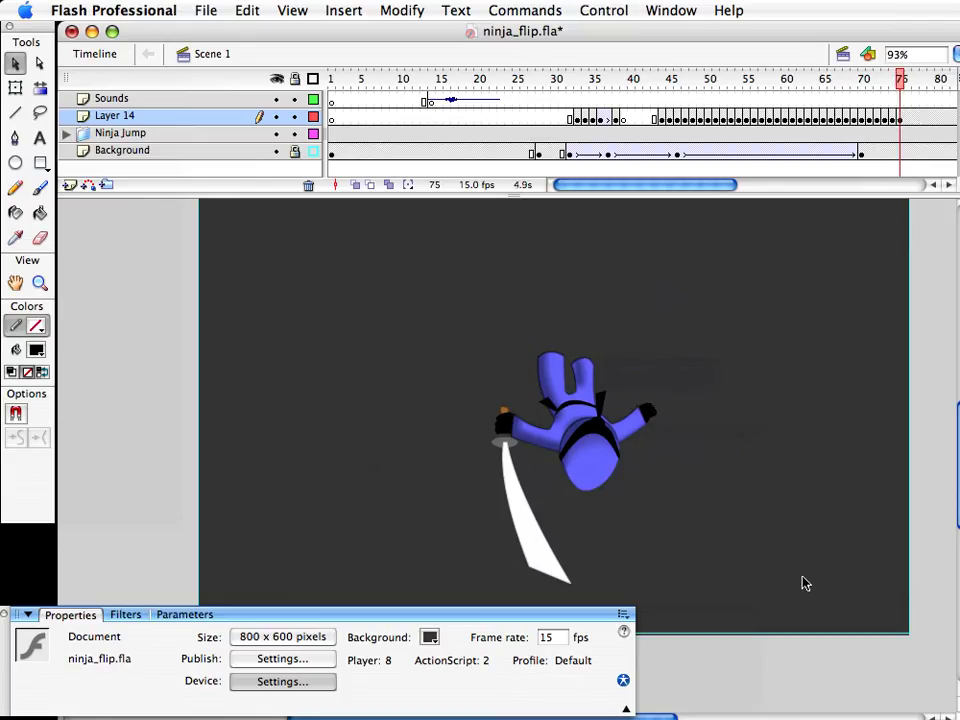
key("period")
key("period")
key("period")
Reshape the body's right arm on frame 75 with a curved armpit and sleeve corners pulled inward
double_click(634, 435)
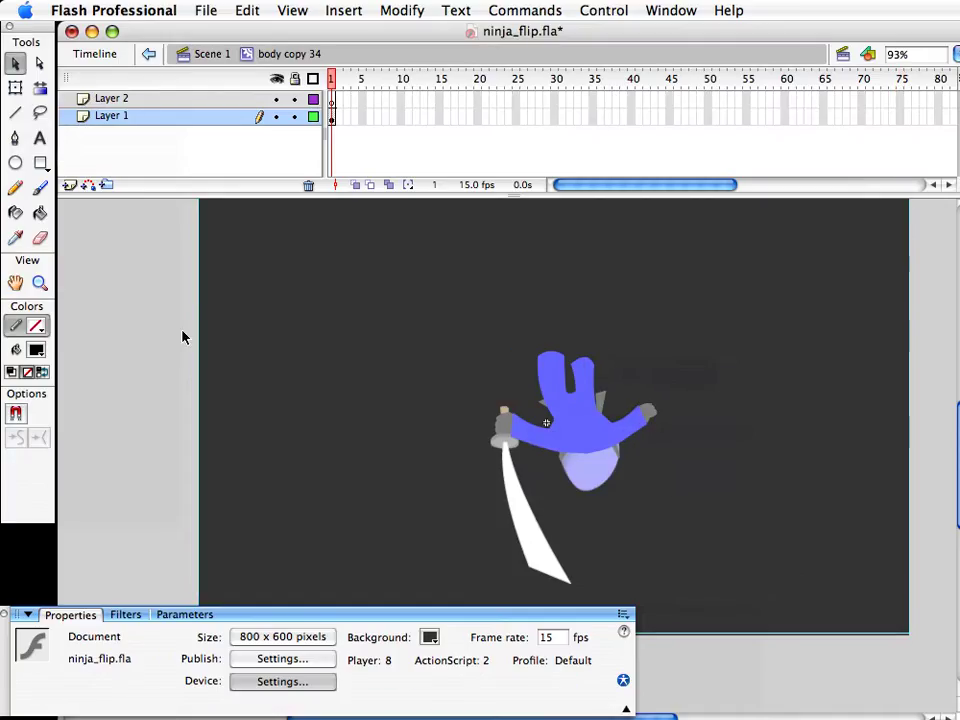
left_click(40, 283)
left_click_drag(605, 397, 695, 479)
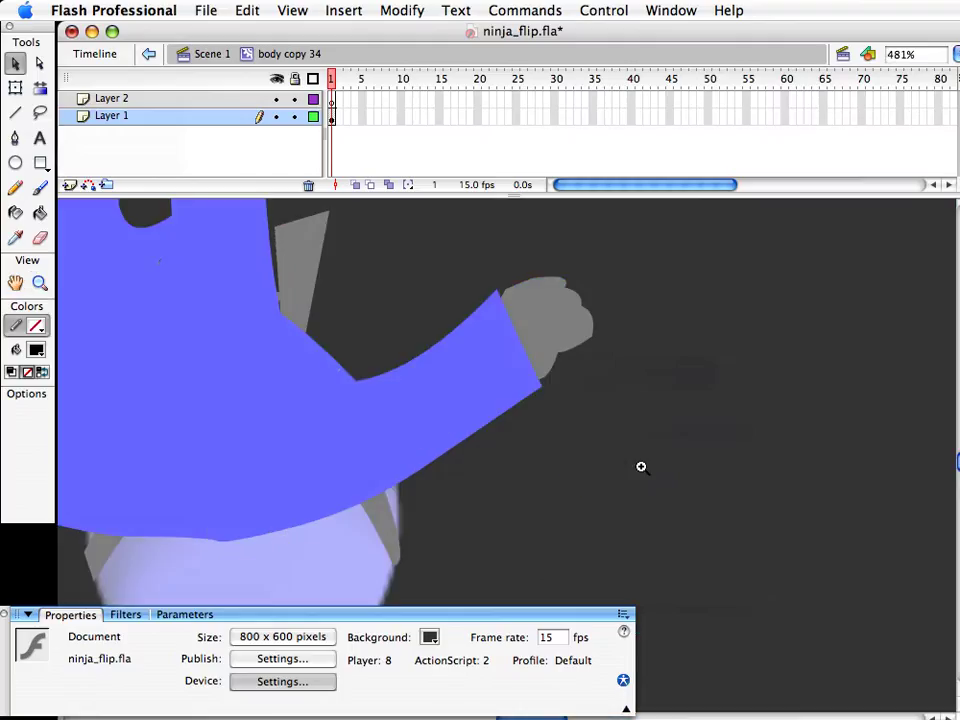
key("v")
left_click_drag(322, 350, 319, 368)
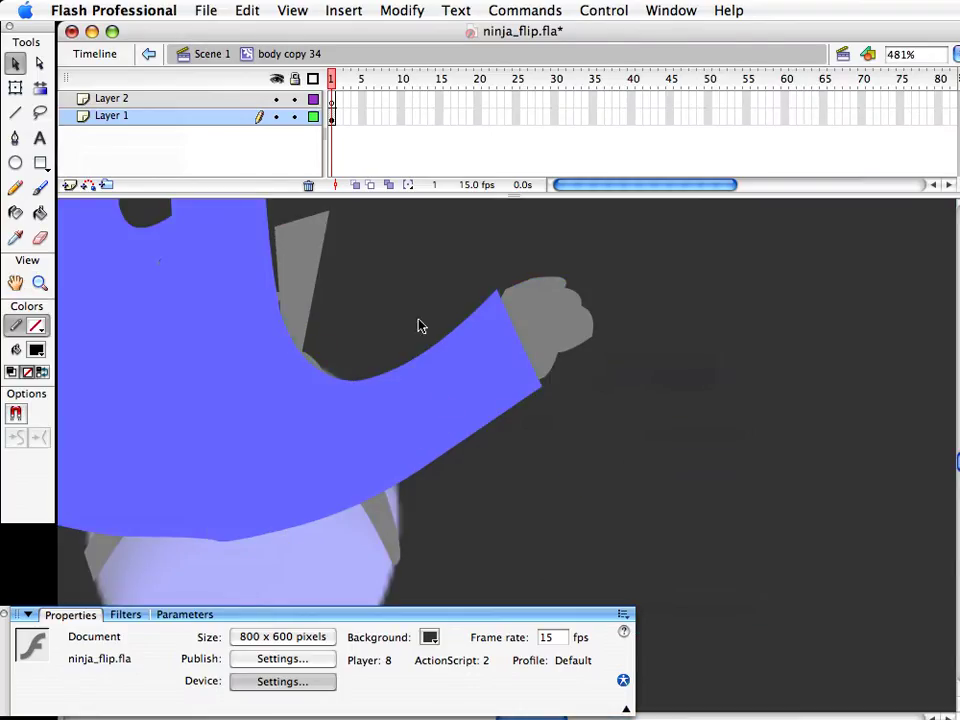
left_click_drag(490, 300, 426, 291)
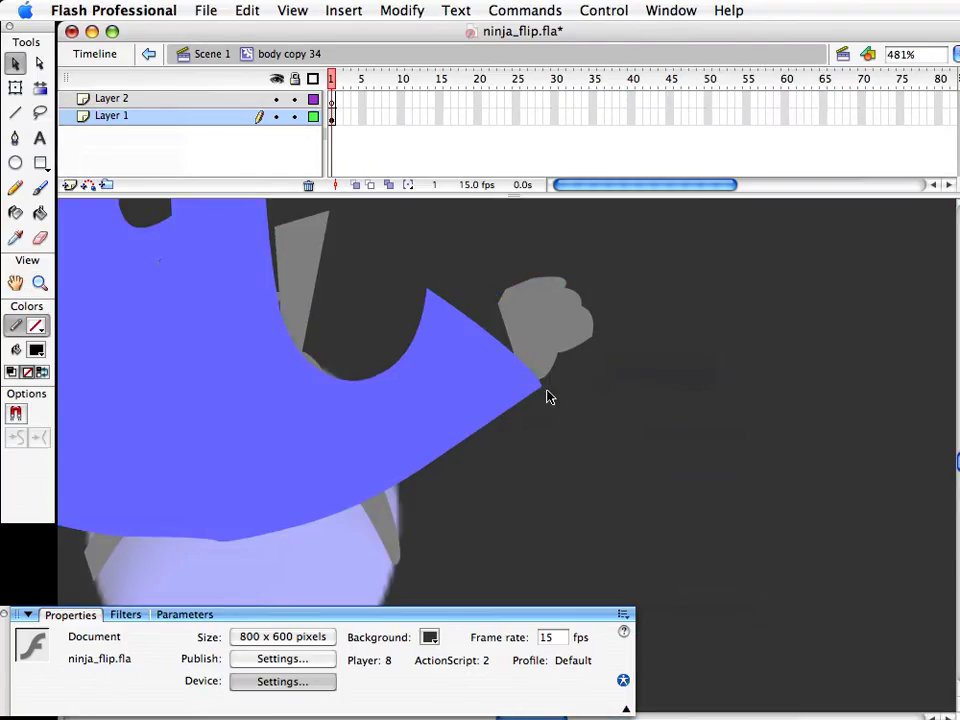
left_click_drag(540, 387, 515, 380)
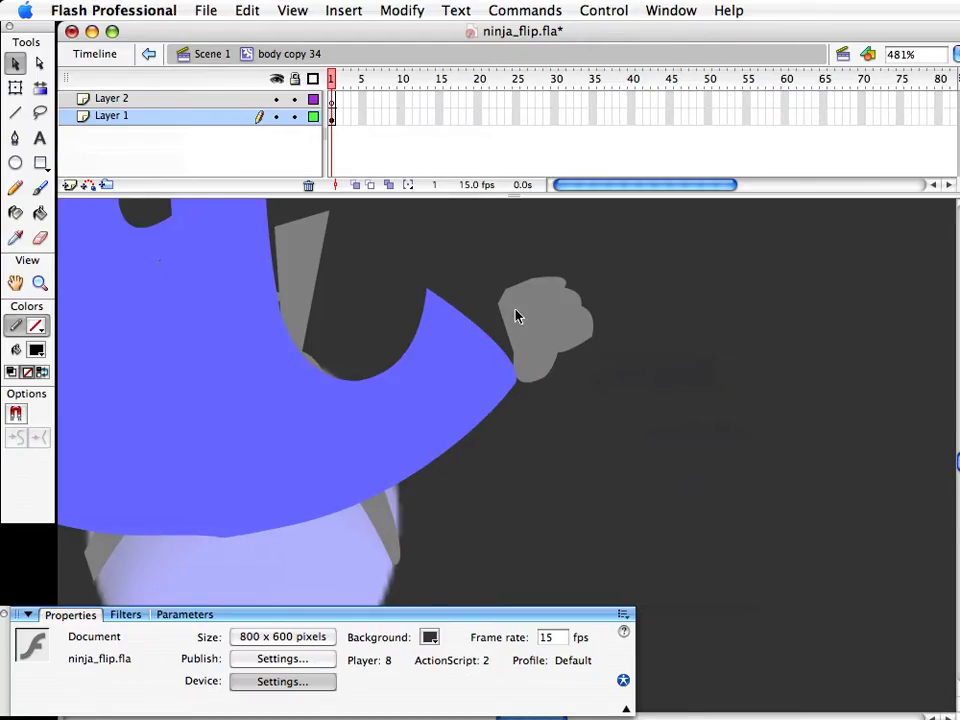
key("super+e")
Rotate the empty right hand and nudge it into place at the end of the reshaped sleeve
left_click(650, 413)
key("q")
left_click_drag(674, 411, 642, 427)
key("v")
key("Left")
key("Left")
key("Left")
key("Left")
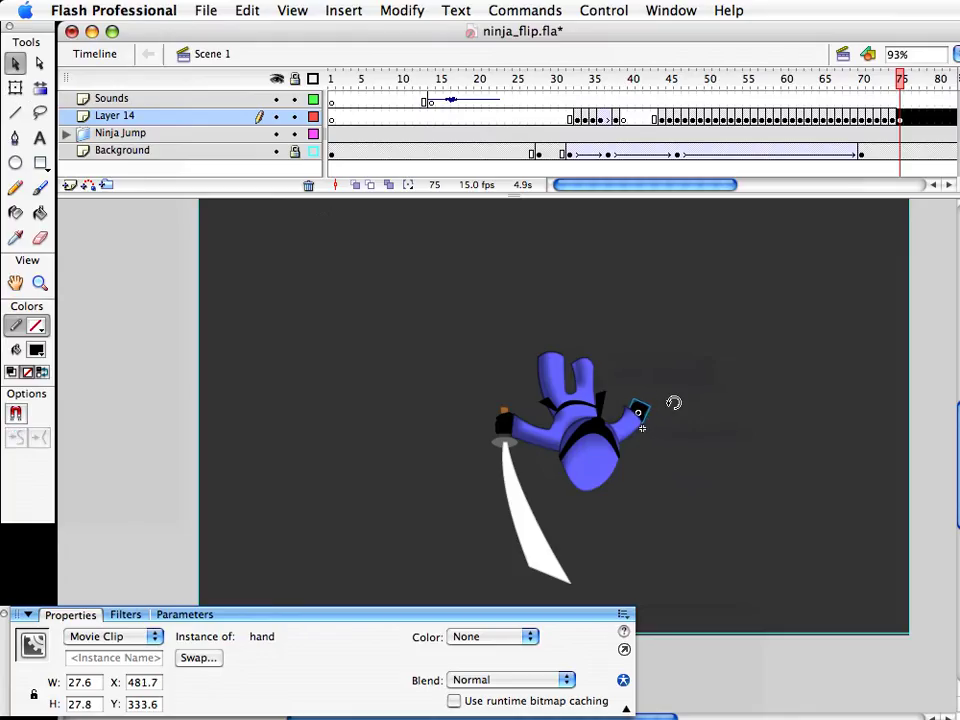
key("shift+Down")
key("shift+Up")
key("Left")
key("shift+Down")
key("Up")
key("Up")
key("Up")
left_click(675, 408)
Reshape the body's left sleeve on the sword side, moving its upper corner outward and curving the cuff and lower edge
left_click(536, 436)
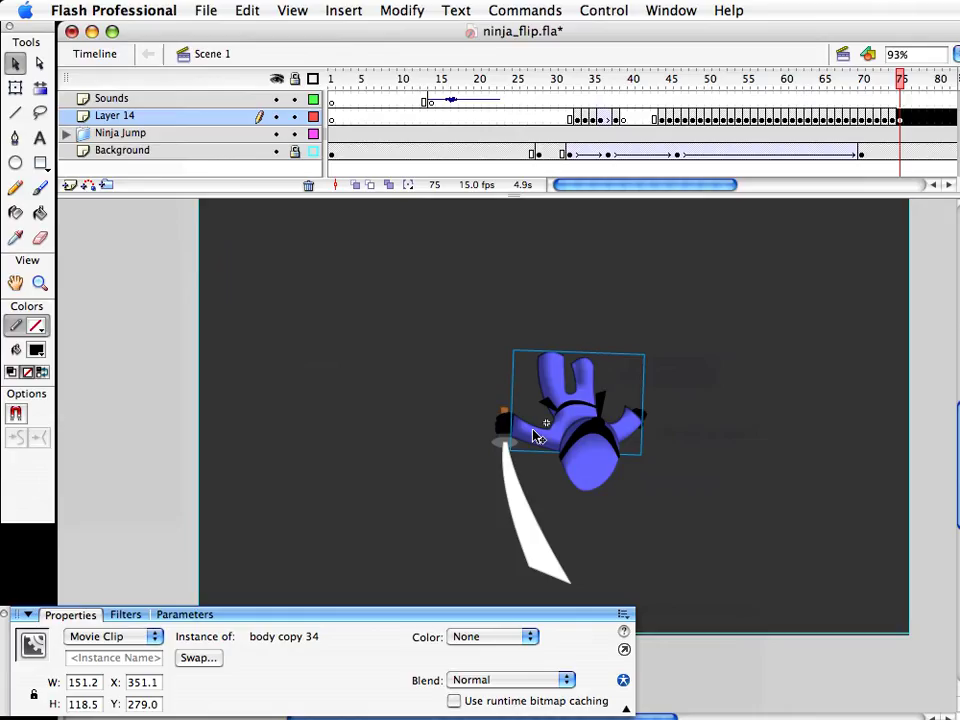
double_click(536, 436)
left_click(40, 283)
left_click_drag(497, 392, 615, 478)
key("v")
left_click_drag(269, 344, 292, 320)
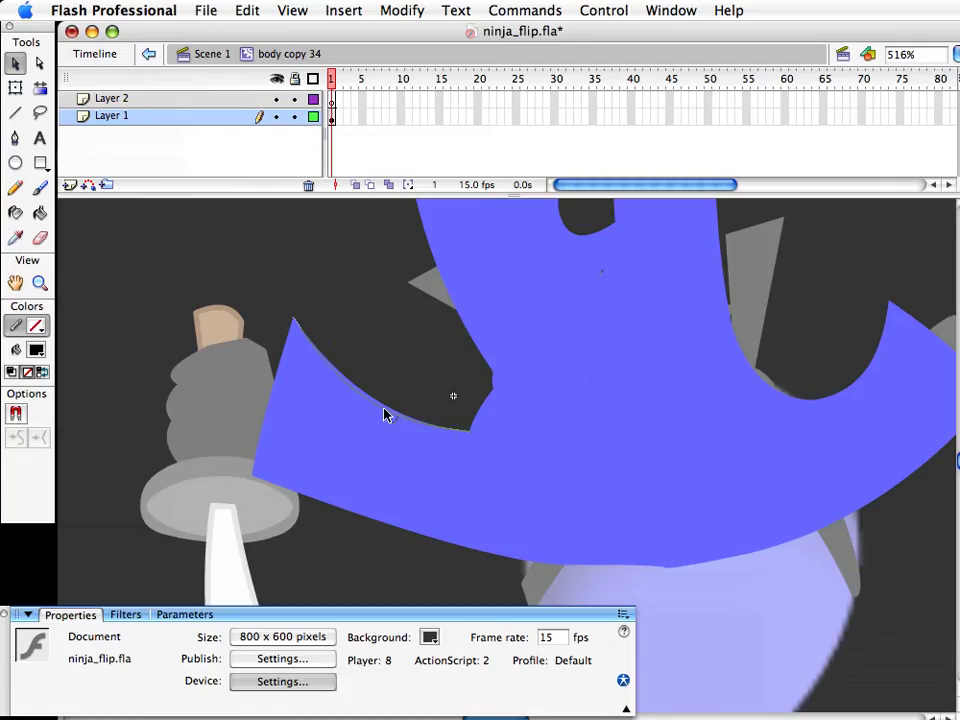
left_click_drag(285, 409, 258, 401)
left_click_drag(390, 525, 383, 529)
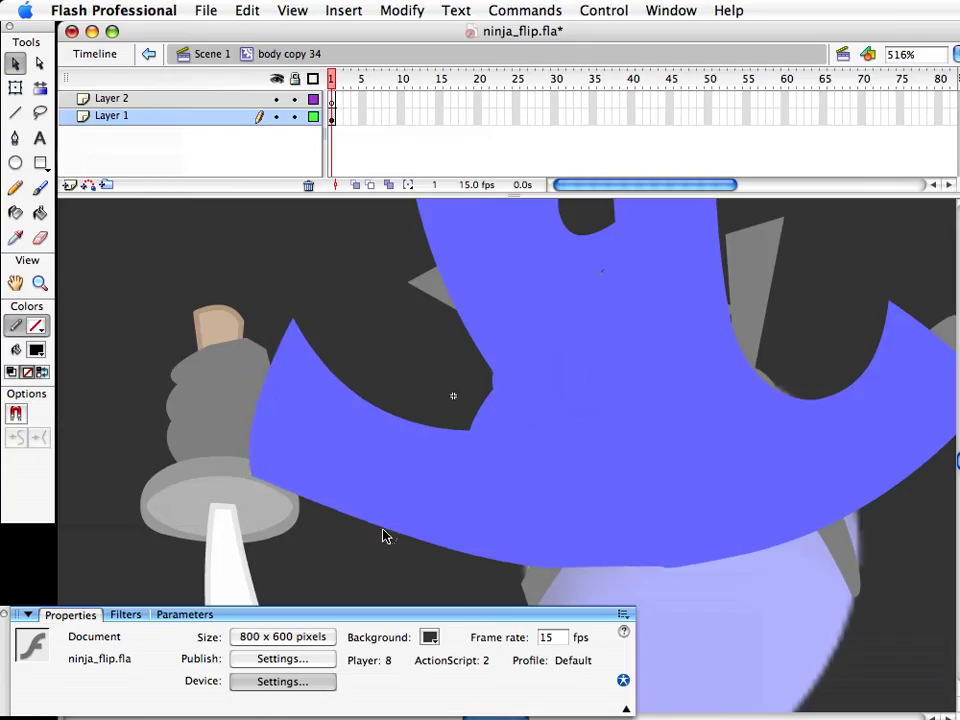
left_click_drag(251, 475, 251, 469)
key("super+e")
Nudge the sword and hand slightly right to meet the left sleeve and save the file
left_click(570, 527)
left_click(498, 443)
key("q")
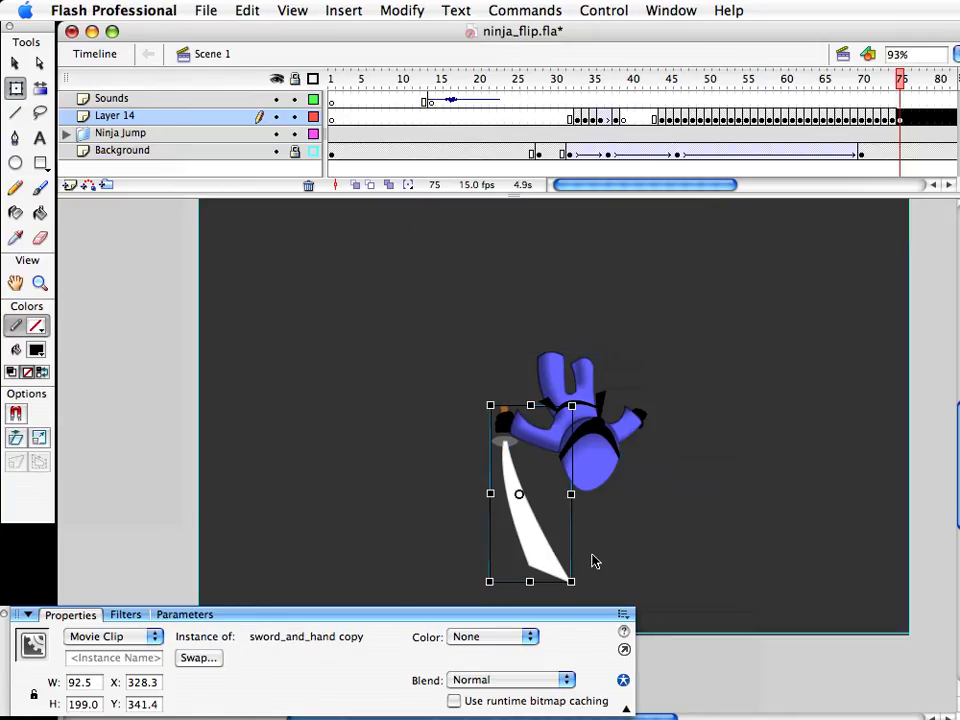
key("Right")
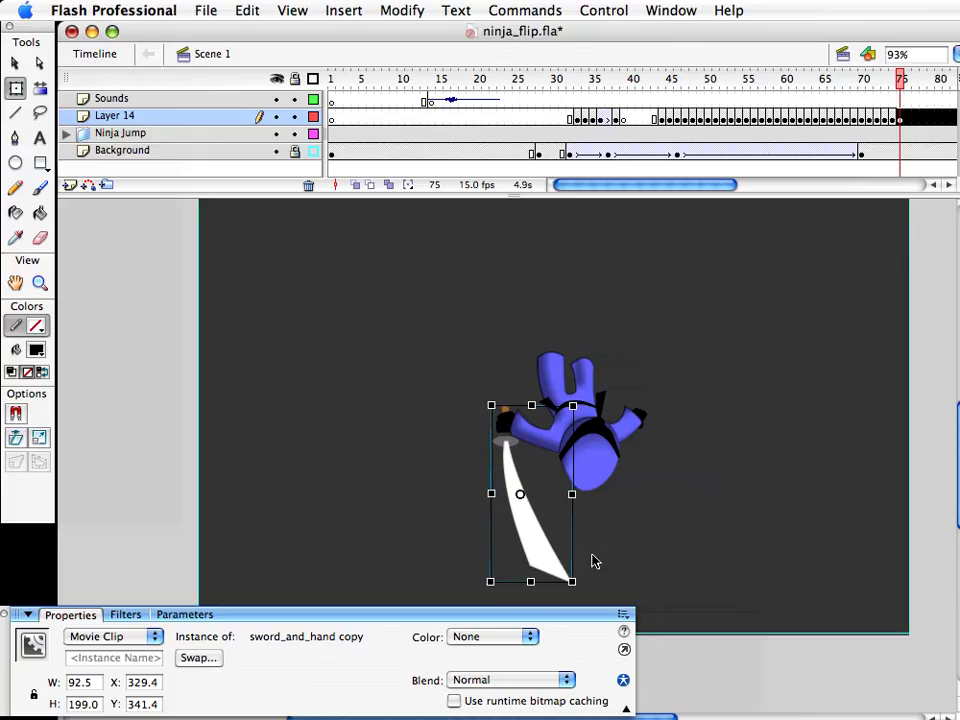
key("super+s")
left_click(730, 505)
Edit the body shape from frame 76 and stretch the left leg's outer corner upward into a point
left_click_drag(902, 79, 908, 107)
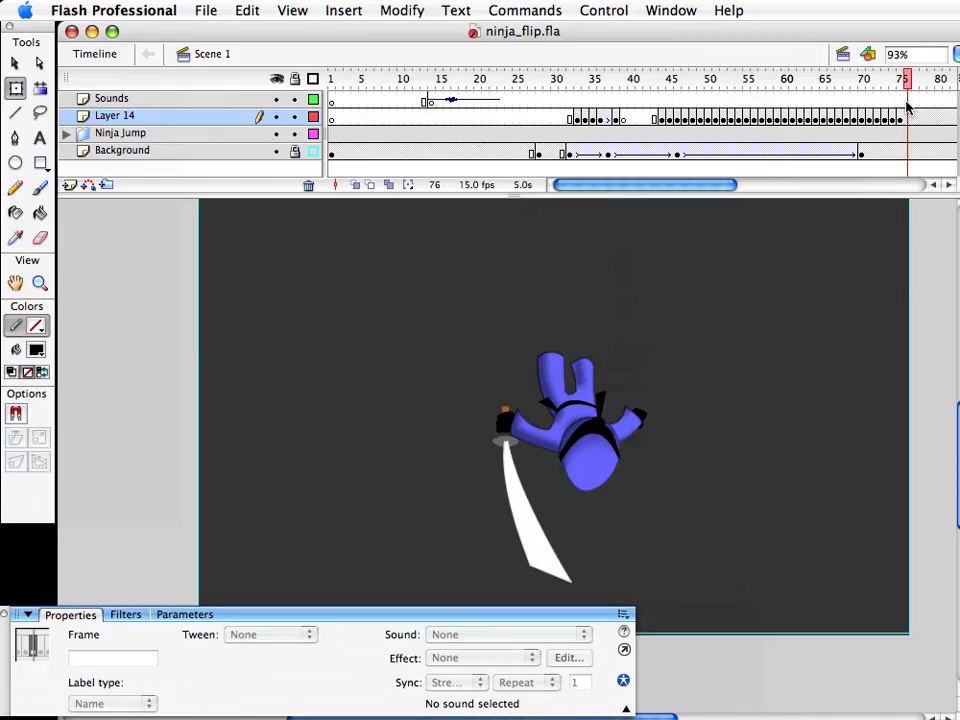
left_click(562, 368)
double_click(562, 368)
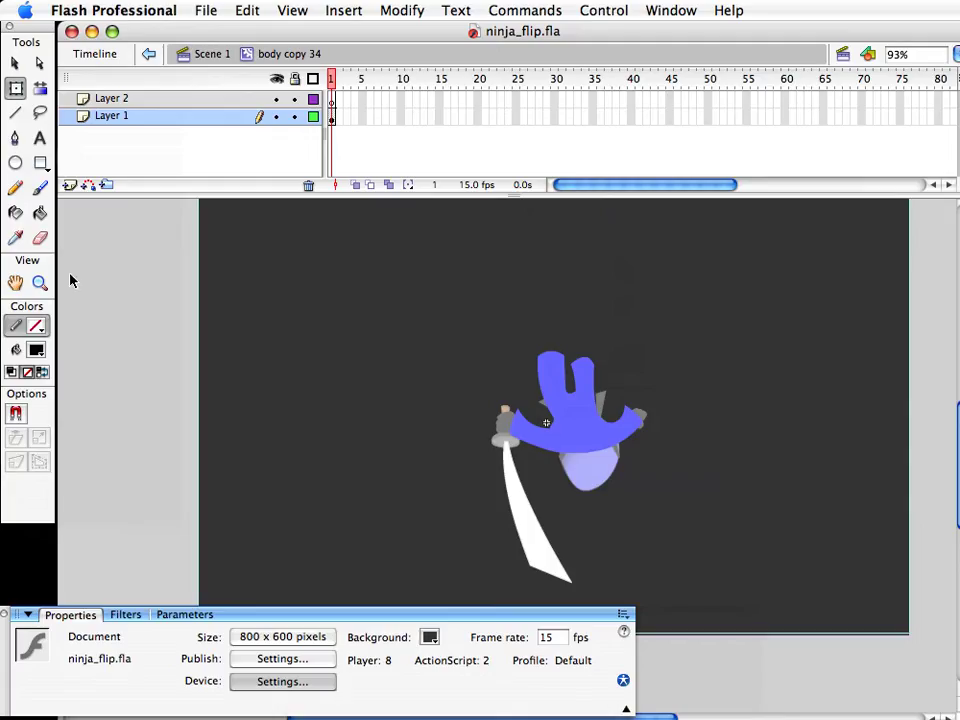
left_click(40, 283)
left_click_drag(486, 313, 760, 509)
key("v")
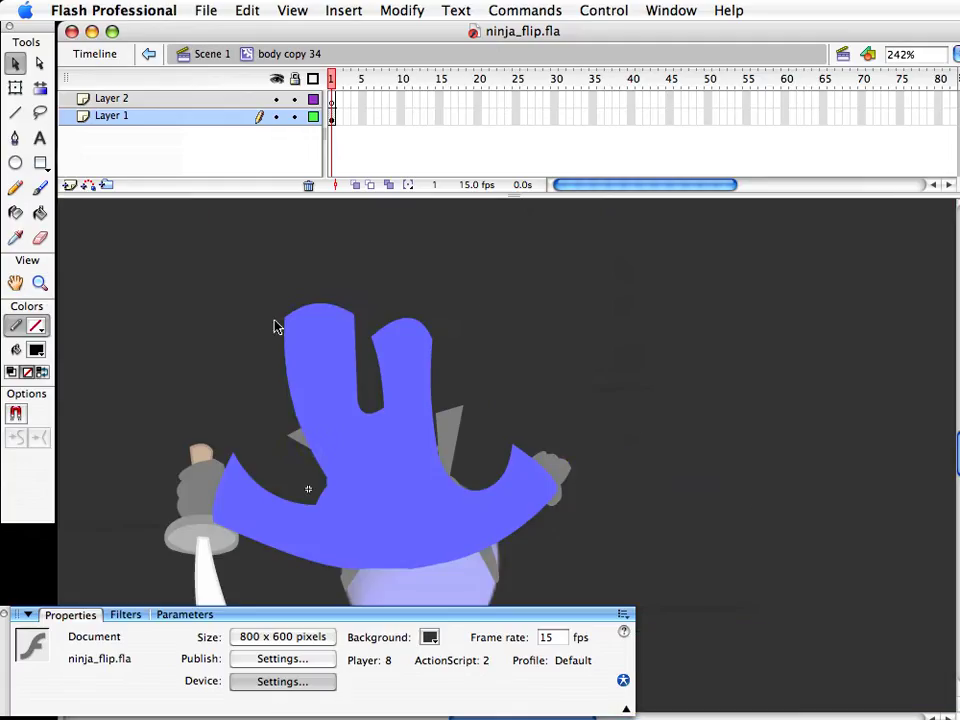
left_click_drag(283, 323, 300, 278)
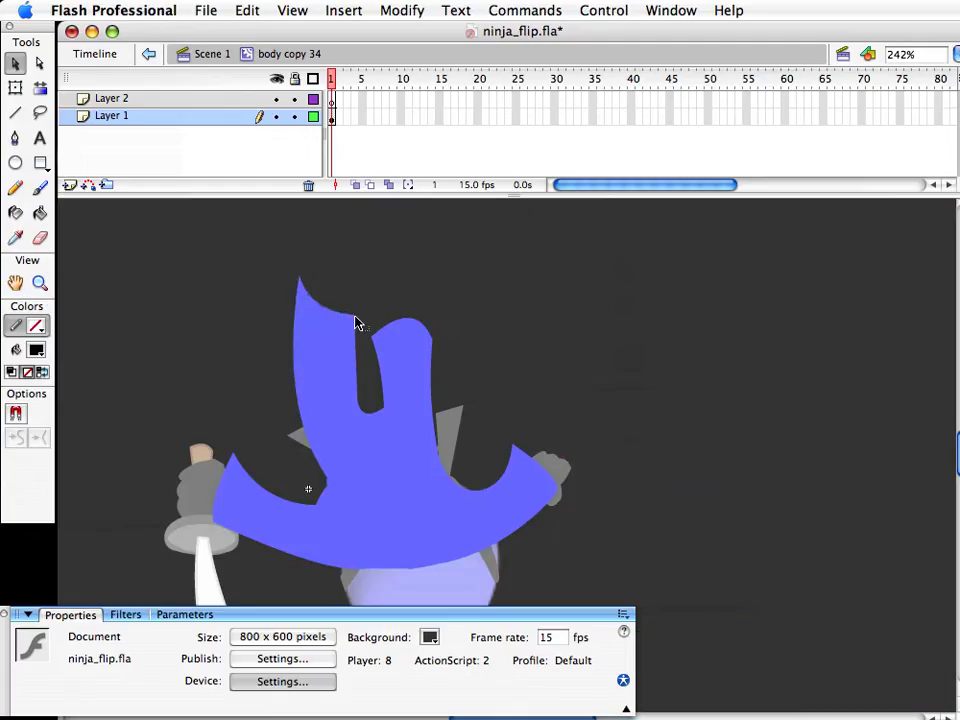
key("super+e")
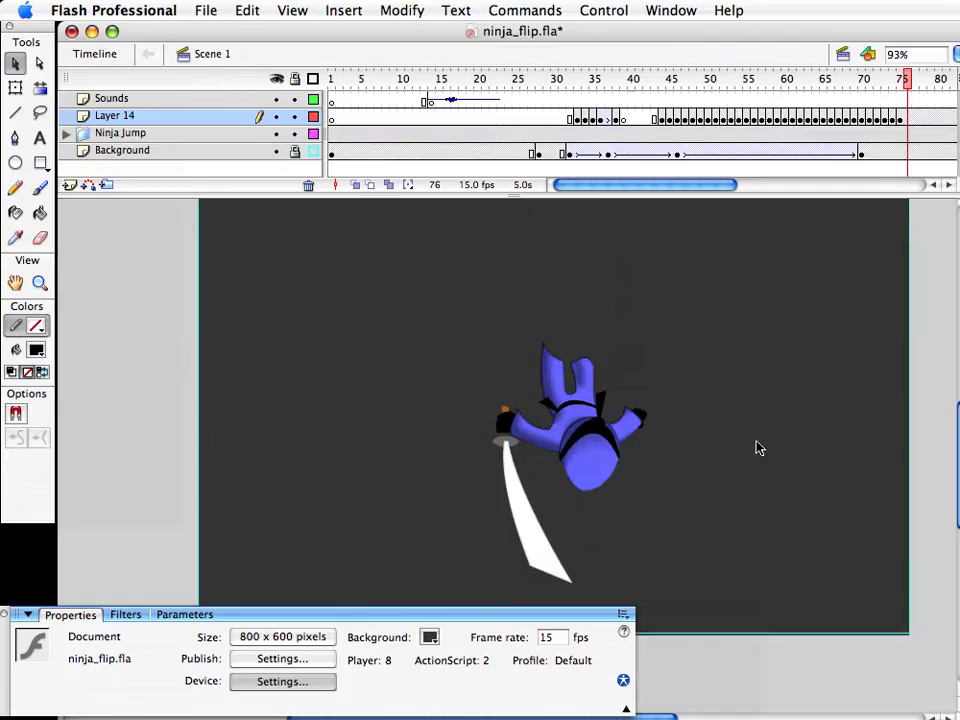
Reshape the crotch edge between the two legs into a nearly flat, slightly arched line
left_click_drag(900, 79, 910, 130)
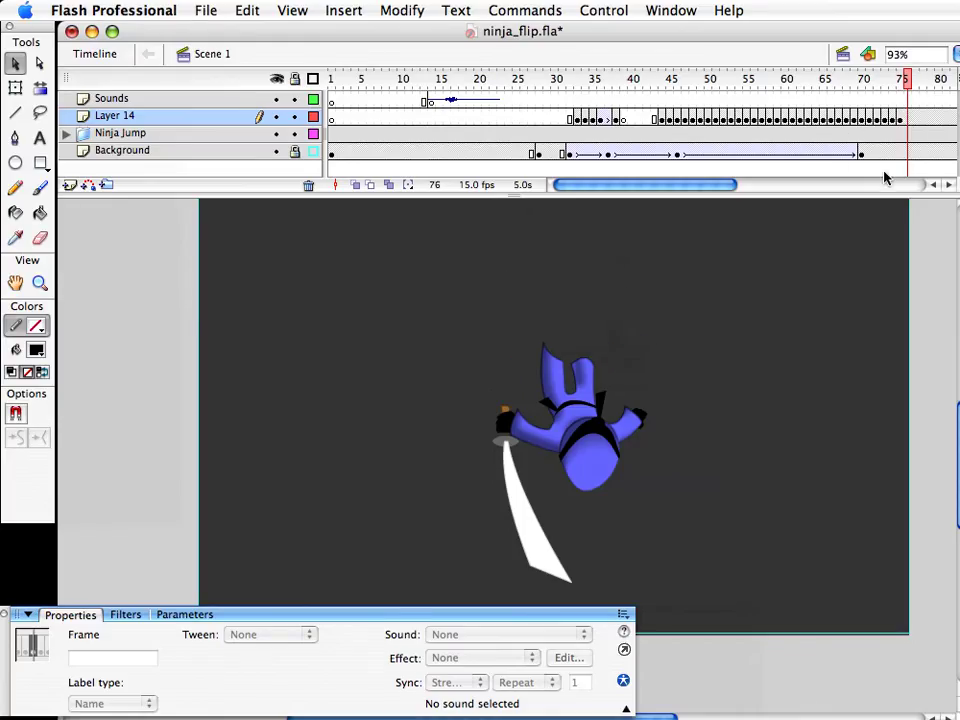
left_click(688, 422)
double_click(598, 399)
double_click(598, 399)
left_click(594, 391)
double_click(594, 391)
key("z")
left_click_drag(497, 364, 733, 493)
key("v")
left_click_drag(528, 438, 560, 411)
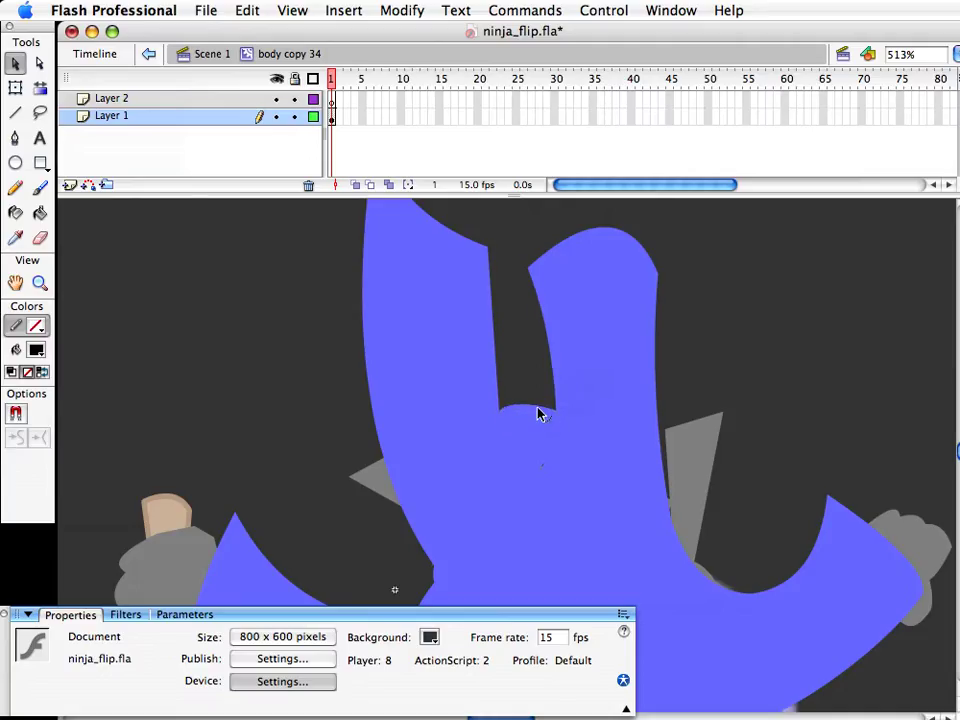
double_click(746, 482)
left_click(763, 480)
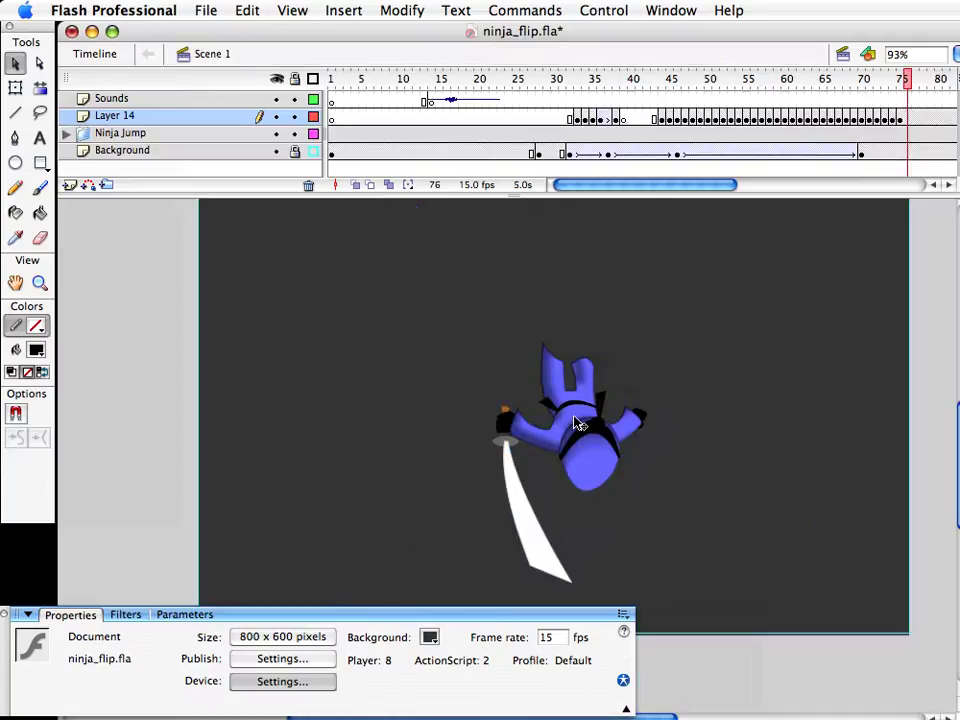
Fine-tune the crotch edge between the legs in the body symbol and save the file
double_click(557, 395)
left_click(40, 284)
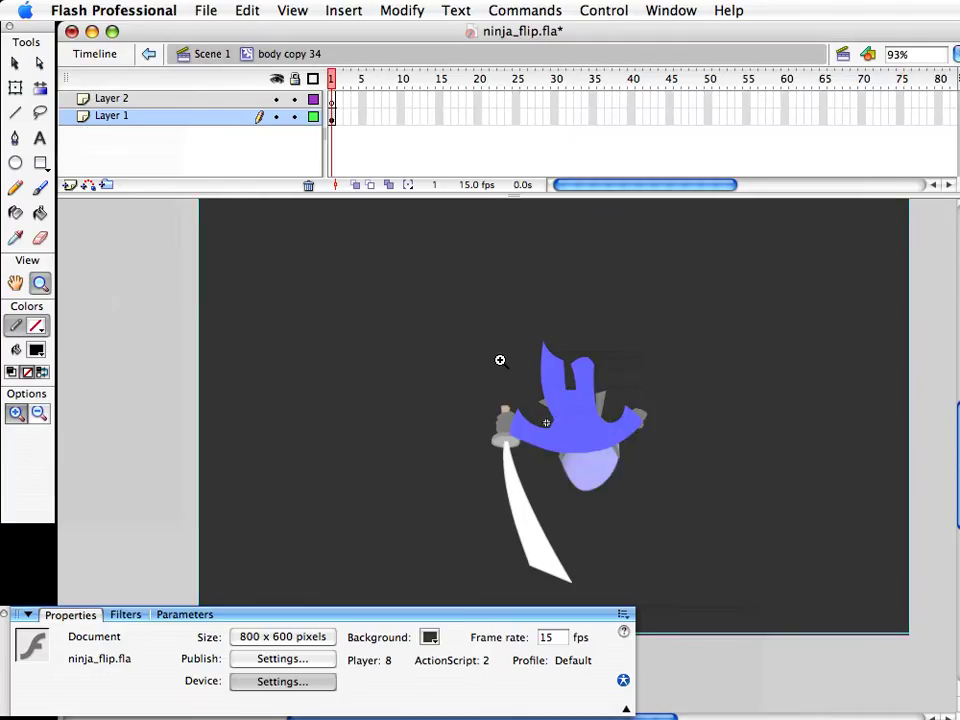
left_click_drag(499, 360, 613, 418)
key("v")
left_click_drag(647, 463, 647, 464)
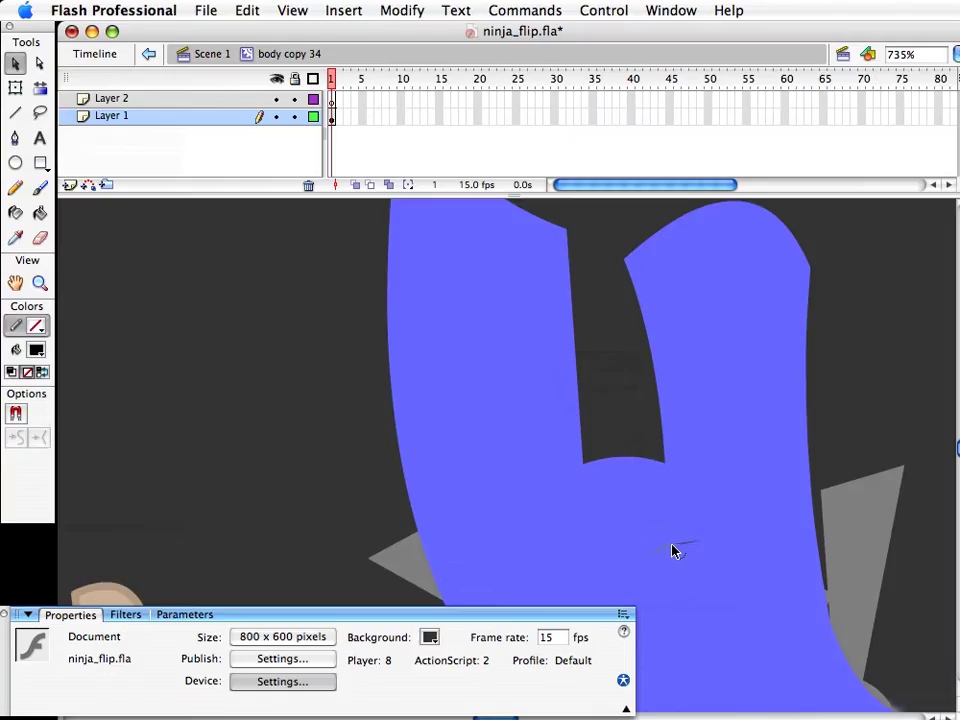
key("super+e")
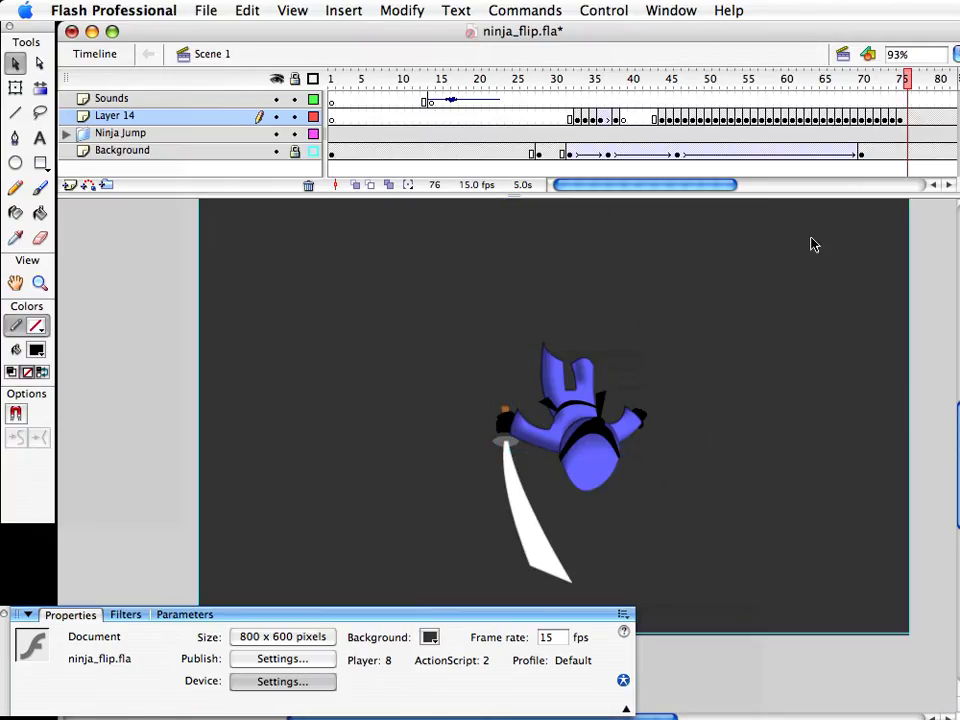
key("super+s")
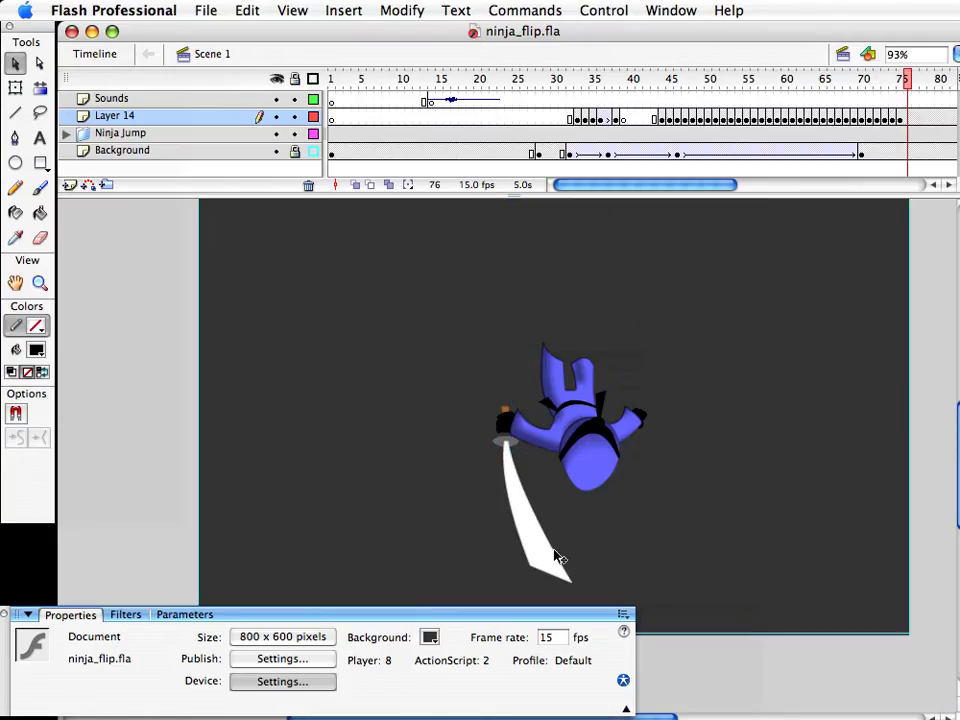
Select the head, bandana and bandana tail, nudge them slightly left and down, and save the file
left_click(587, 456)
left_click(580, 450)
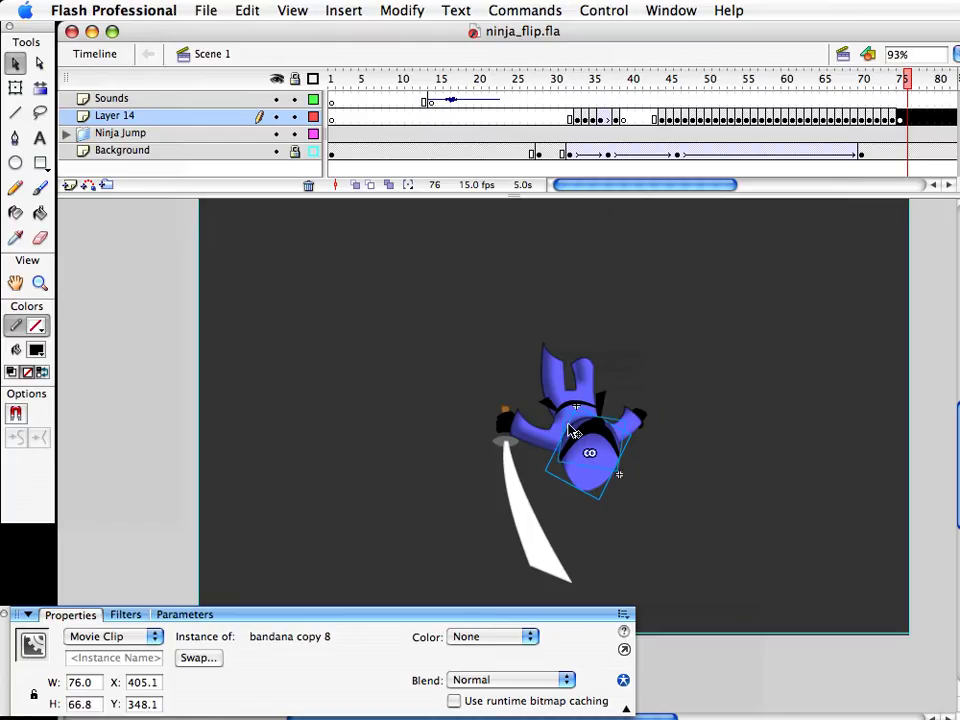
left_click(591, 429, "shift")
left_click(592, 454, "shift")
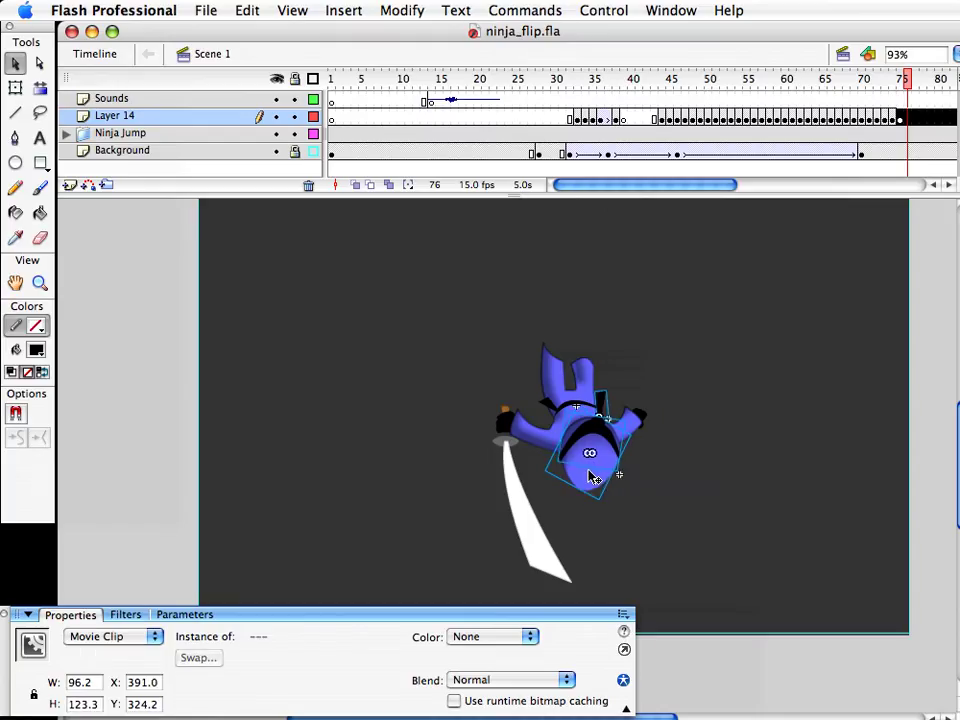
key("Left")
key("Left")
key("Left")
key("Left")
key("Left")
key("Left")
key("Left")
key("Left")
key("Left")
key("Down")
key("Down")
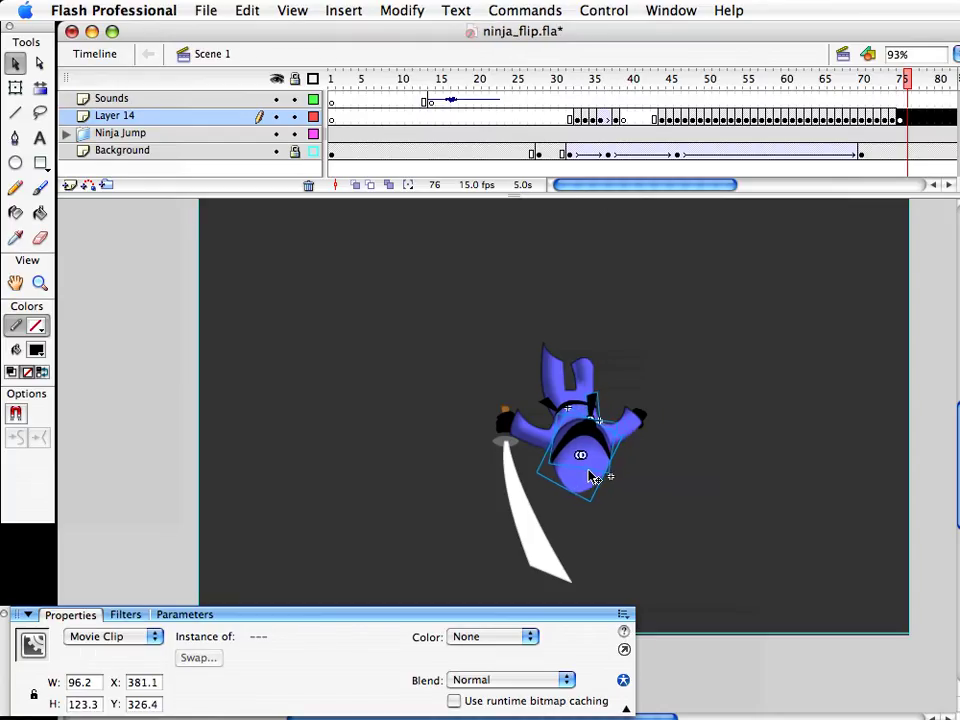
left_click(786, 356)
key("super+s")
Insert a keyframe at frame 76 on Layer 14
left_click_drag(906, 78, 908, 118)
left_click(909, 118)
key("super+s")
key("F6")
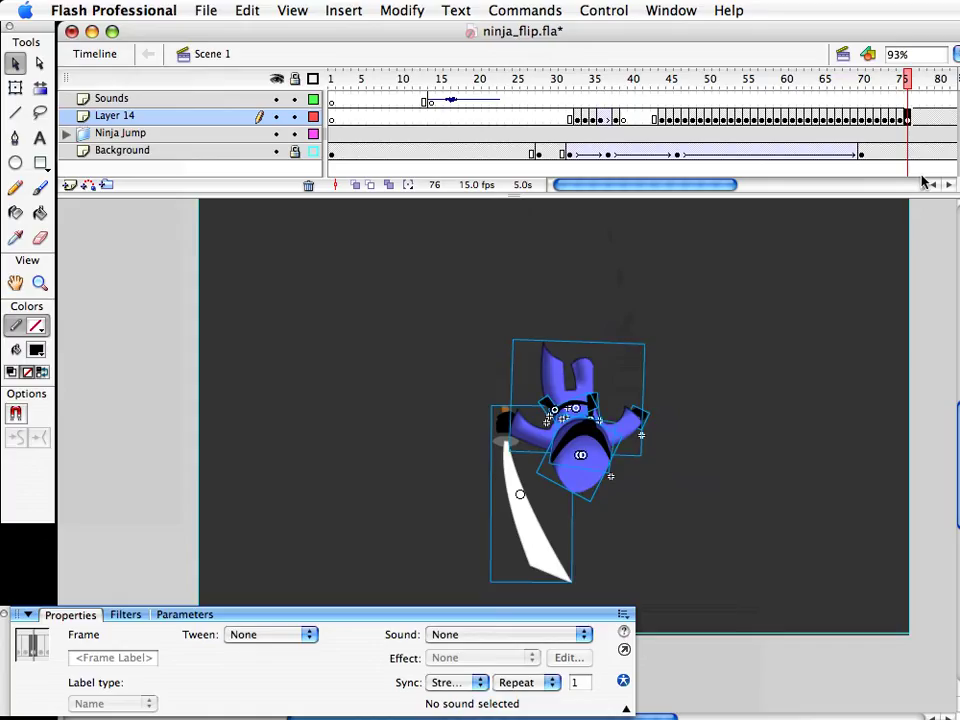
left_click(608, 591)
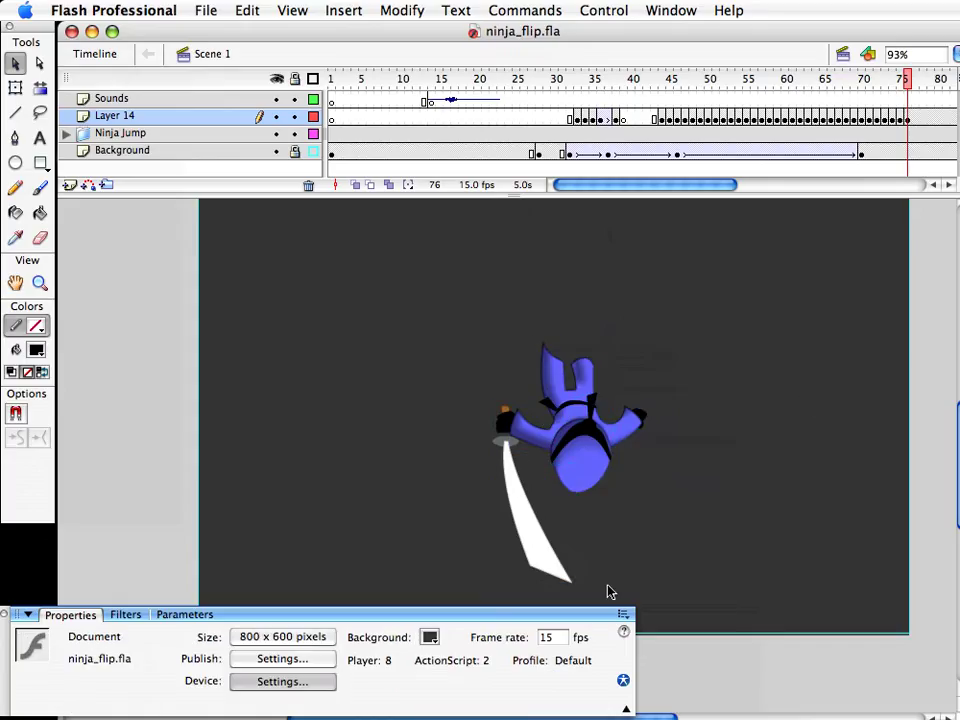
Duplicate the body symbol on frame 76 as body copy 35
left_click(553, 377)
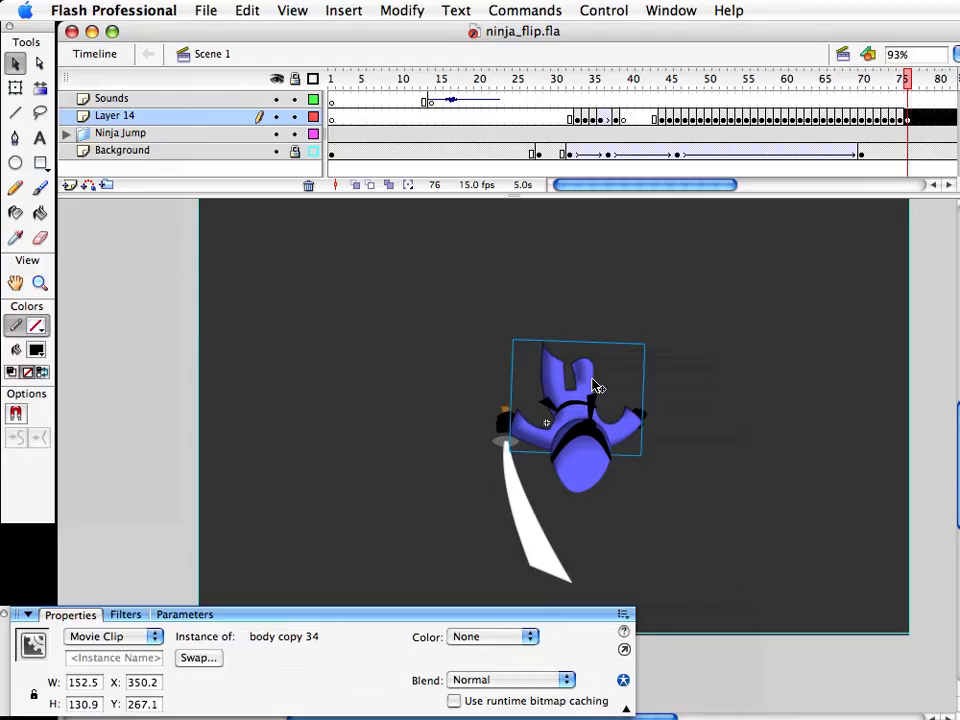
key("super+d")
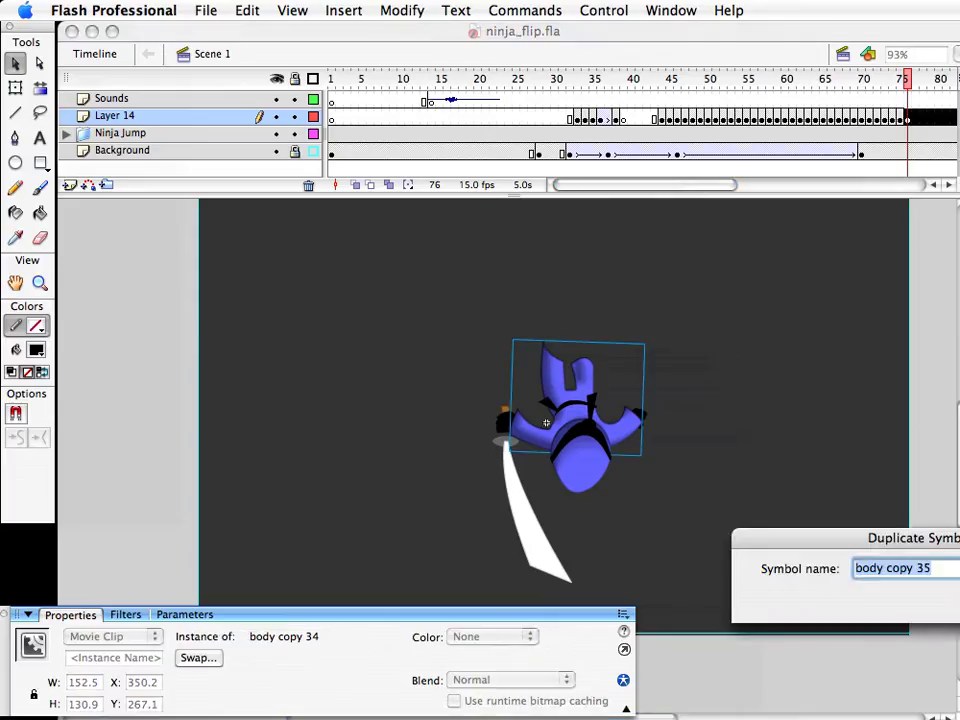
key("Return")
left_click(686, 534)
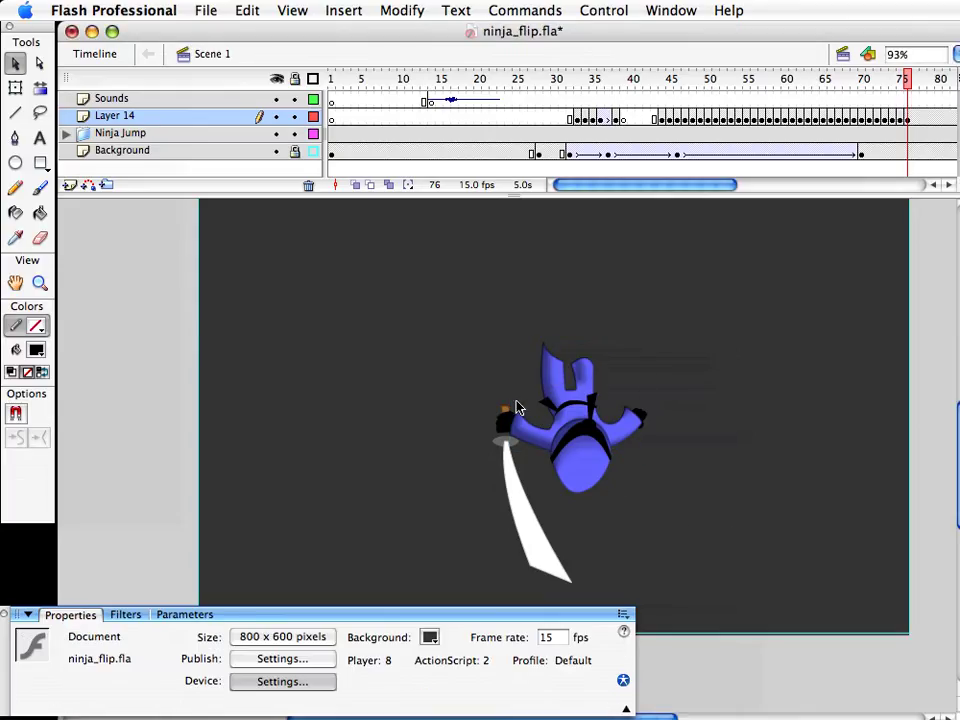
Swap the ninja's sword_and_hand copy instance for the sword_and_hand symbol and rotate it so the blade points down
left_click(39, 283)
left_click_drag(424, 295, 870, 694)
key("space")
left_click_drag(708, 503, 780, 503)
key("v")
left_click(428, 485)
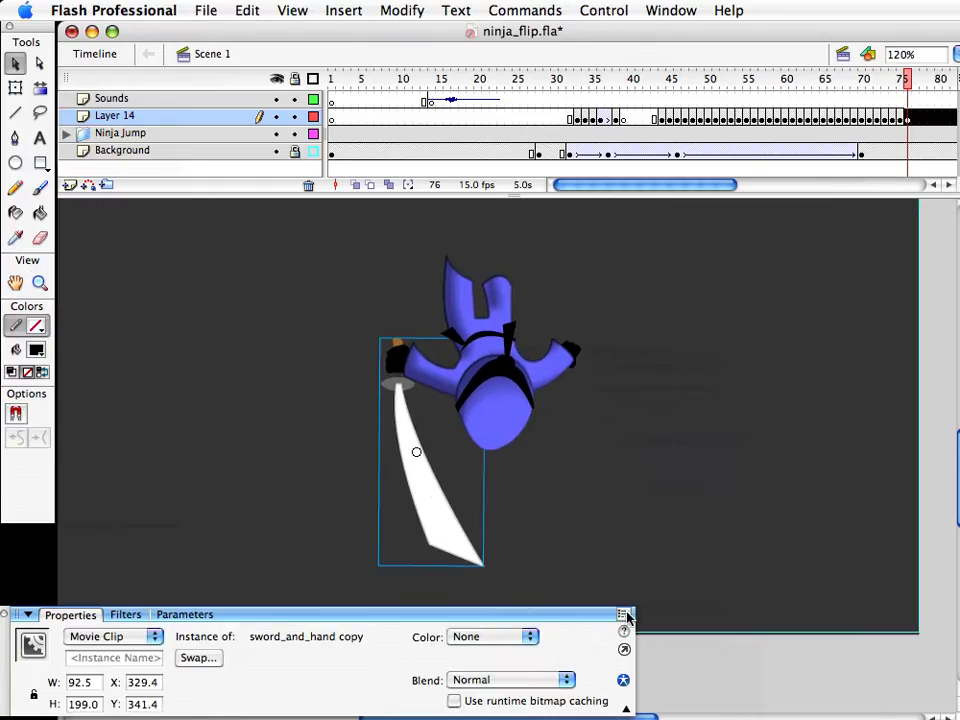
key("super+alt+s")
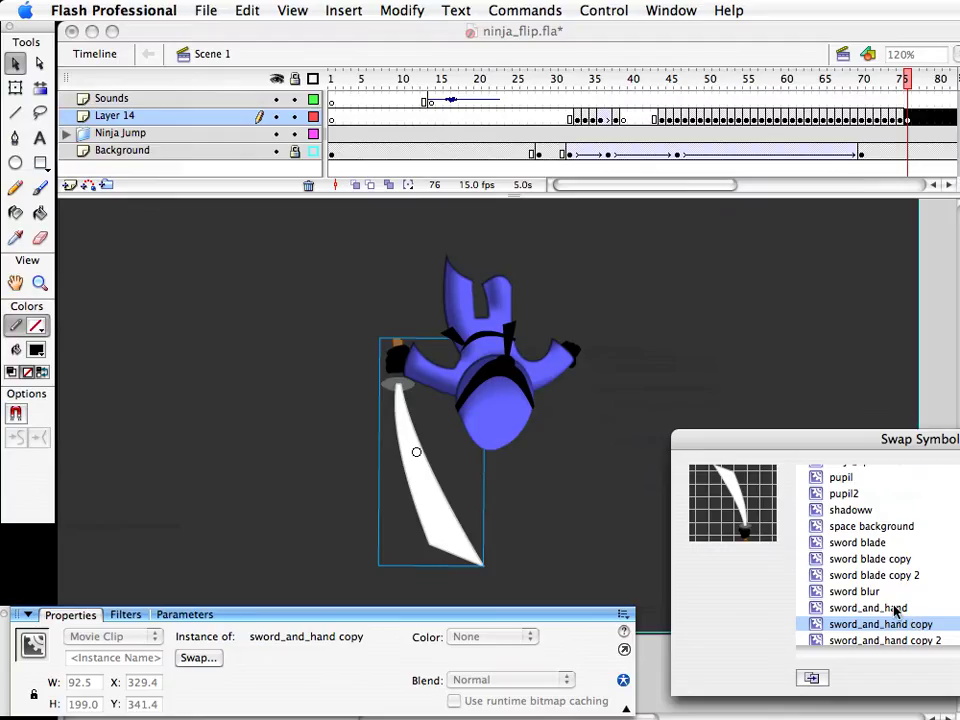
left_click(897, 610)
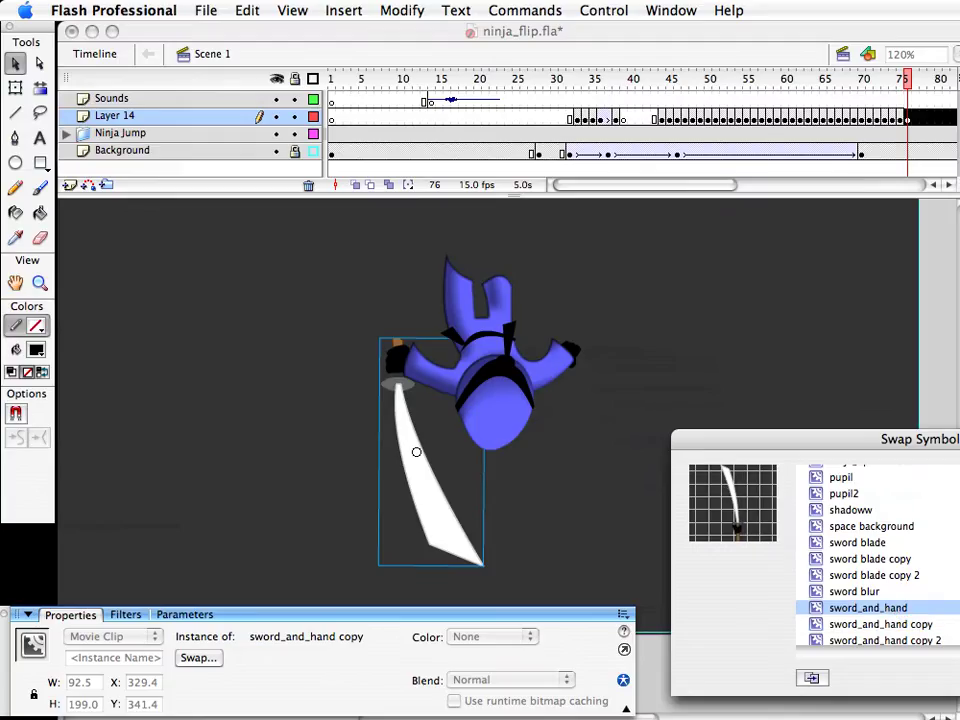
key("Return")
key("q")
left_click_drag(464, 304, 479, 319)
key("v")
Set the angle of the head's first drop shadow to 130 and send the head behind the body
left_click(518, 418)
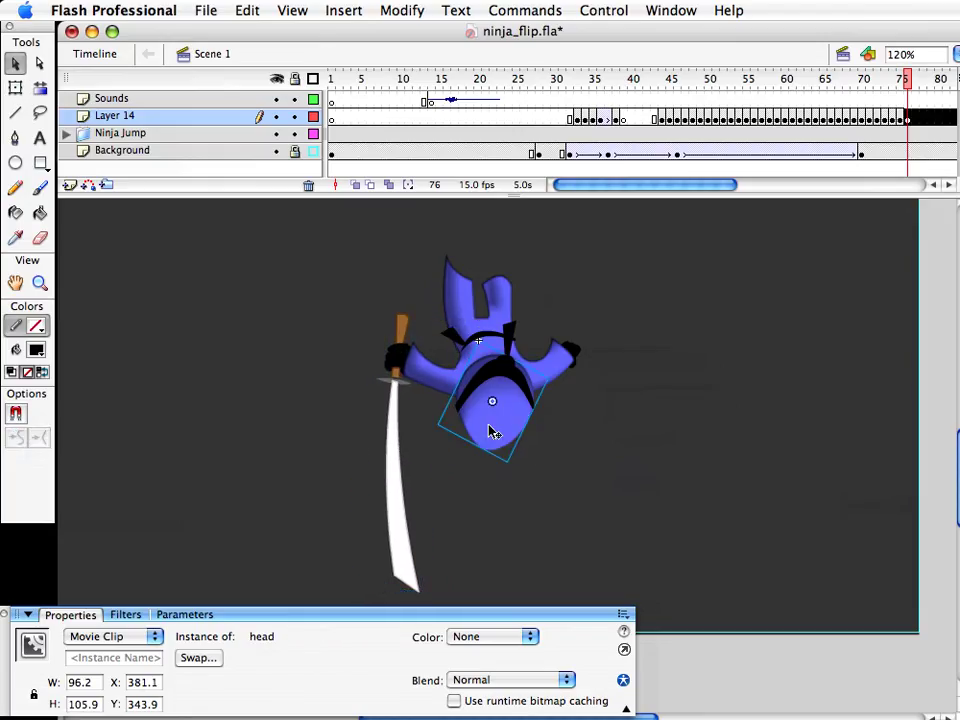
left_click(123, 616)
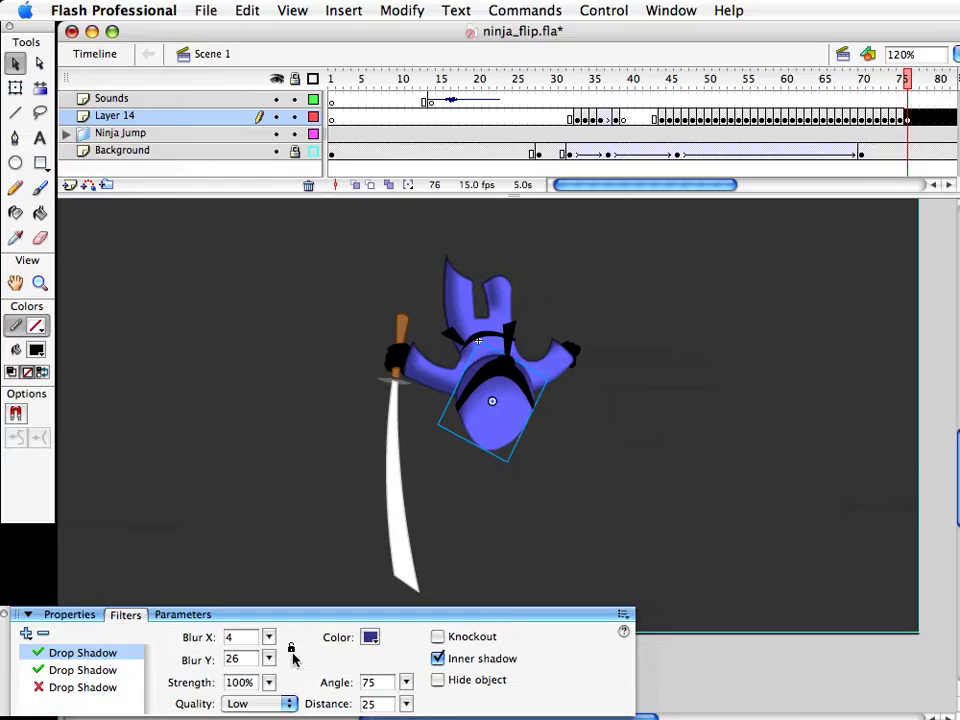
left_click(405, 682)
left_click_drag(405, 682, 383, 660)
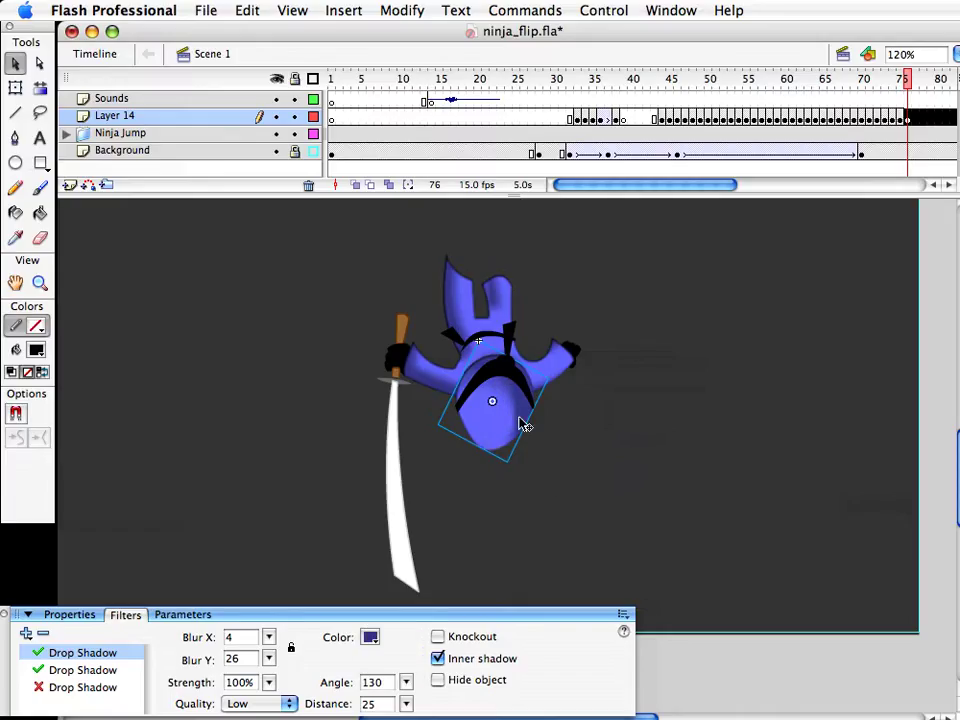
left_click(611, 484)
left_click(516, 431)
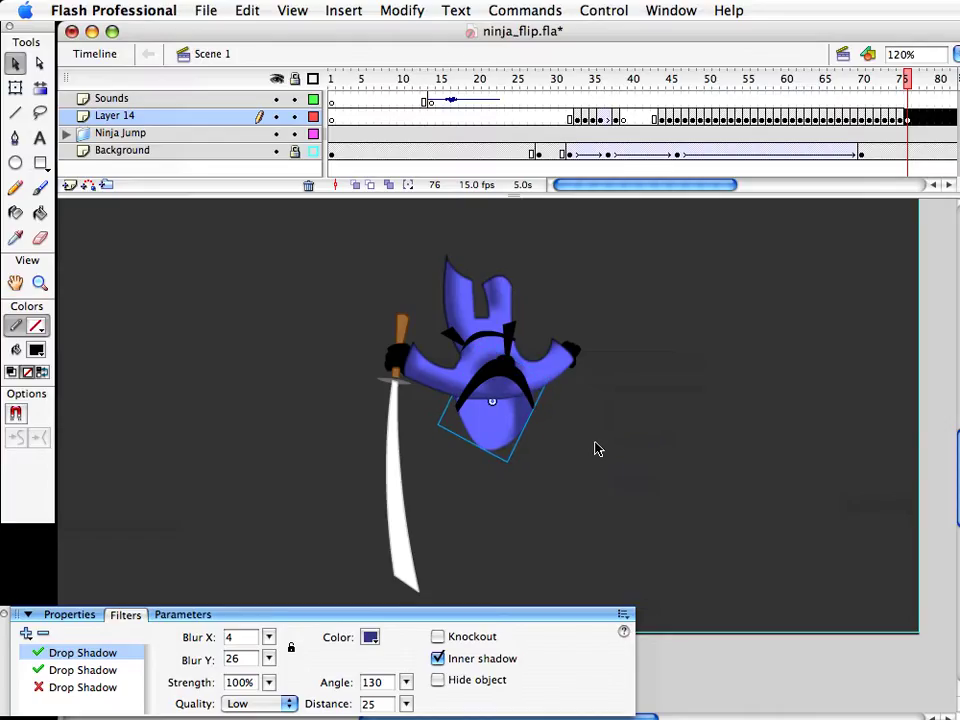
Flip the bandana and bandana tail vertically and move them down over the lower part of the head
left_click(520, 344)
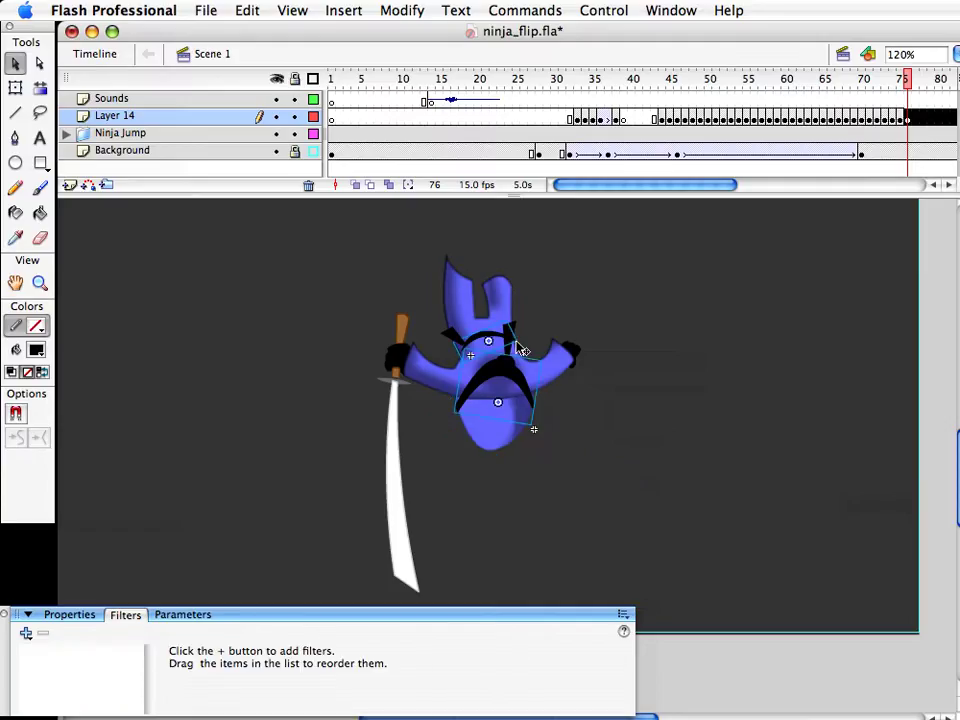
left_click(520, 350)
left_click(512, 349)
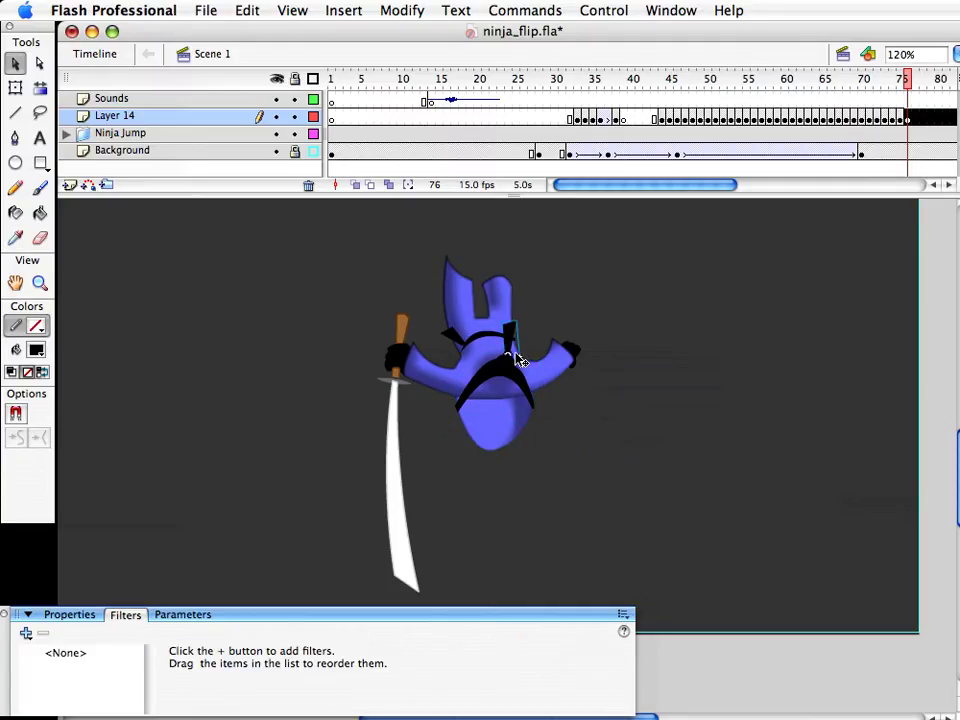
left_click(517, 371)
key("shift+Down")
key("shift+Down")
key("shift+Down")
key("shift+Down")
key("shift+Down")
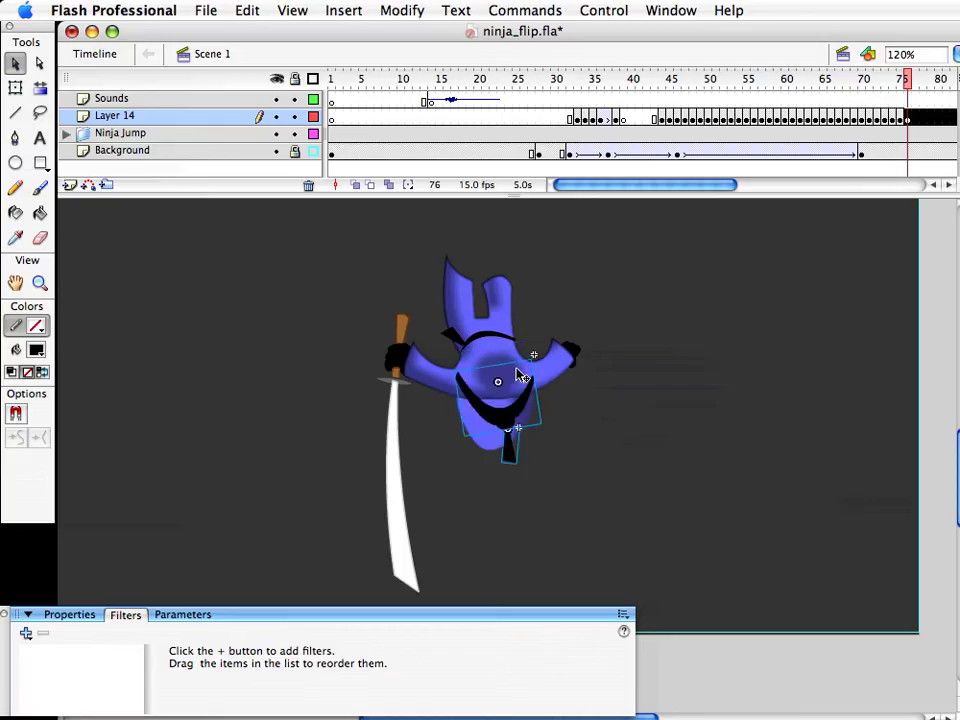
key("alt+shift+Down")
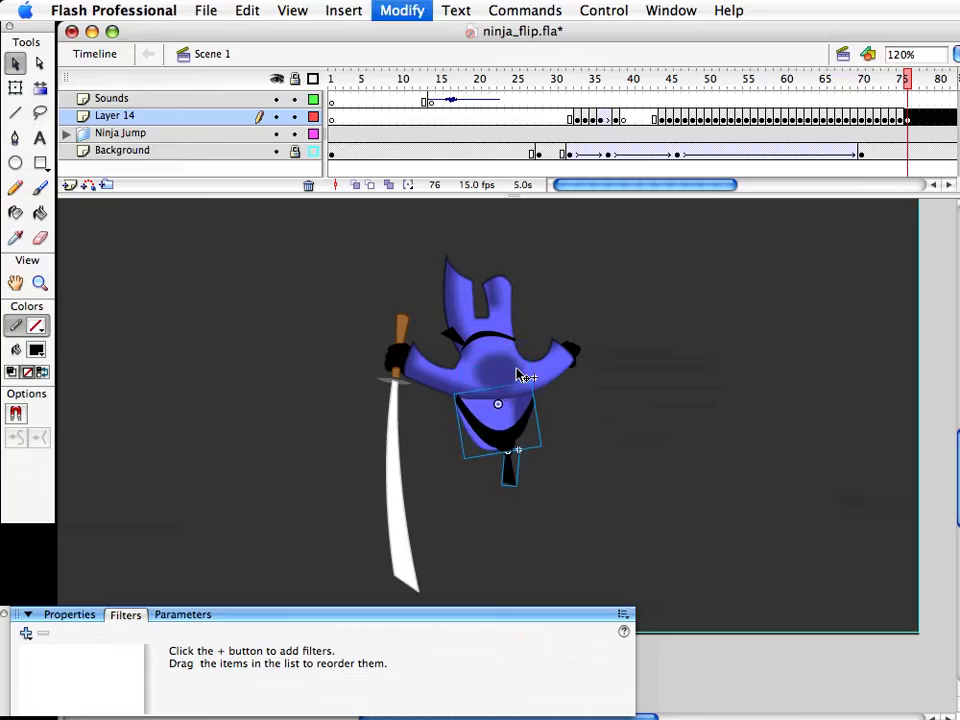
key("Up")
key("Up")
key("Up")
key("Up")
left_click(601, 464)
Readjust the angle of the head's first inner drop shadow
left_click_drag(539, 495, 539, 513)
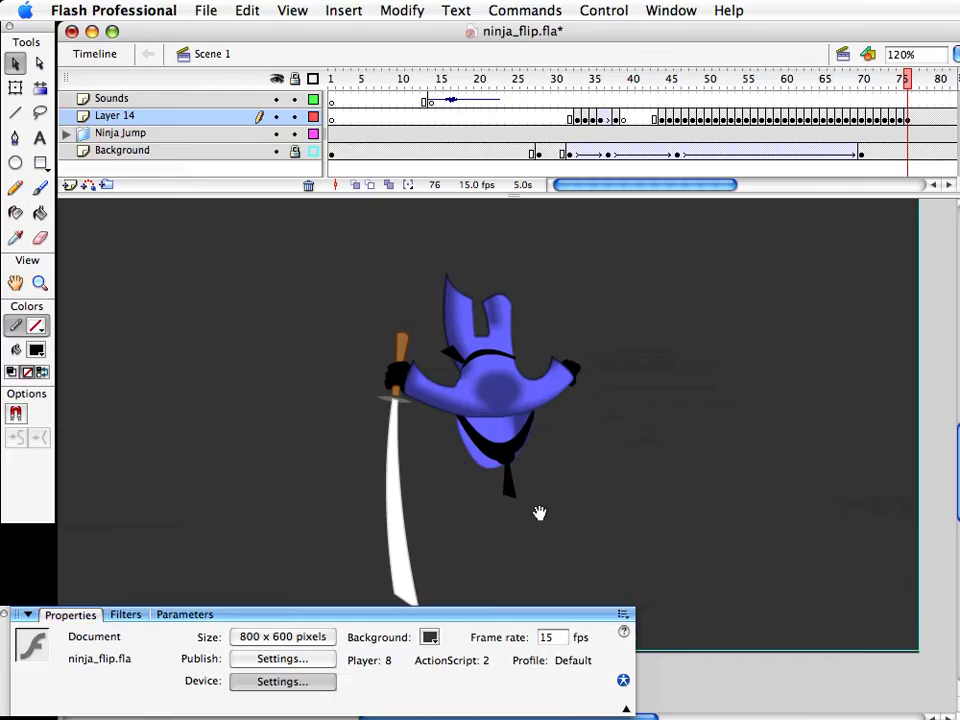
left_click(490, 467)
left_click(125, 614)
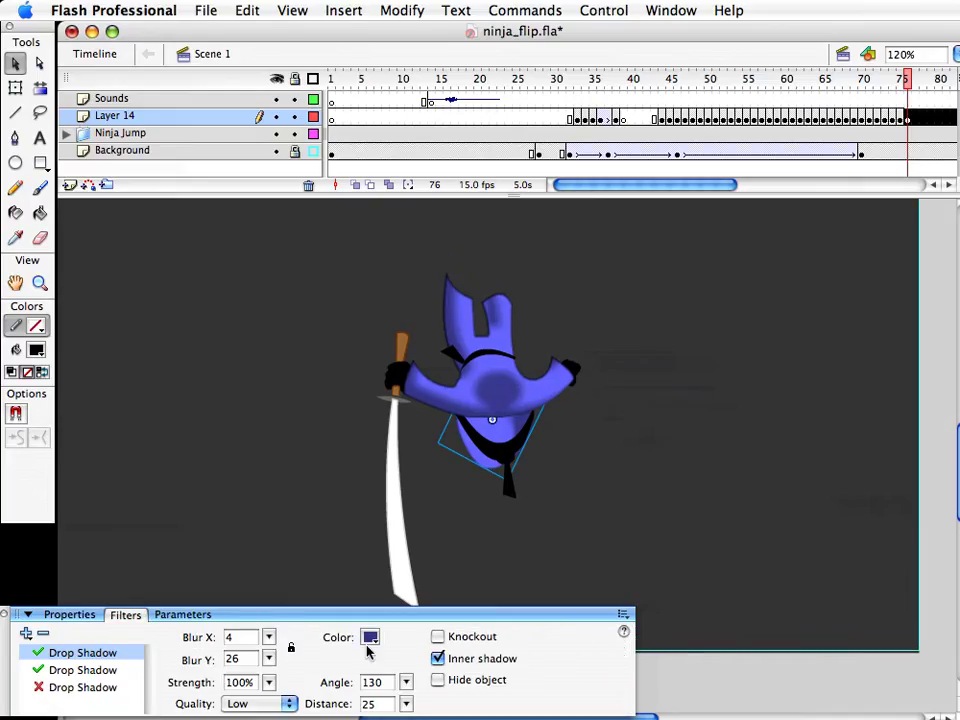
left_click_drag(405, 685, 443, 642)
Move the blurred dark shadow off the ninja's chest to the empty area right of the body
left_click(497, 393)
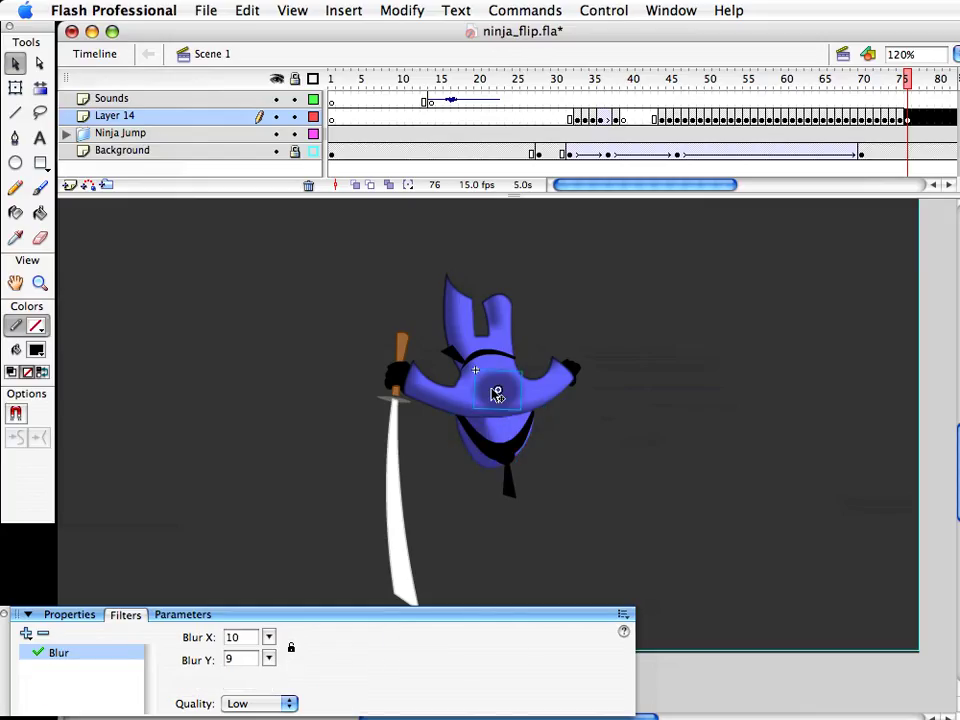
left_click_drag(499, 395, 692, 311)
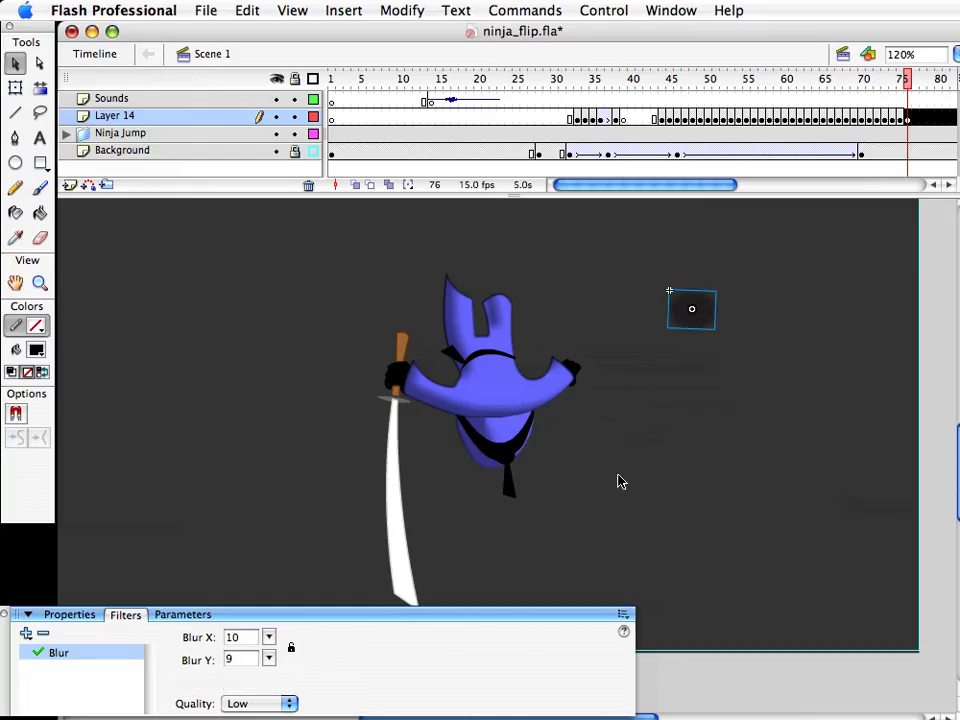
left_click(502, 414)
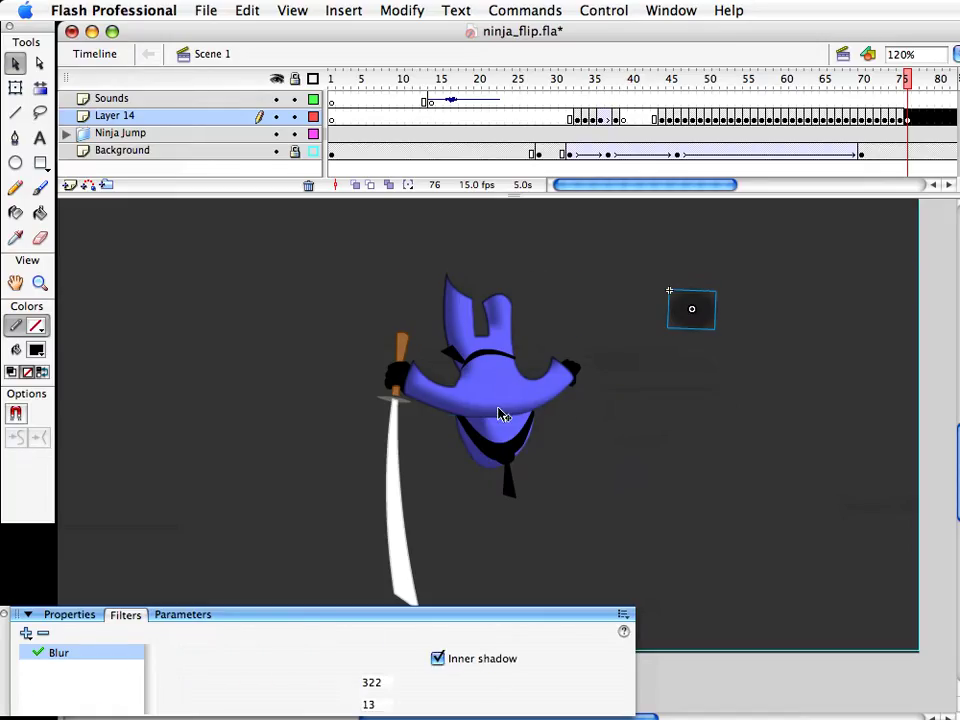
Try flipping the belt vertically and shifting it down, and undo both changes
left_click(494, 356)
key("super+alt+v")
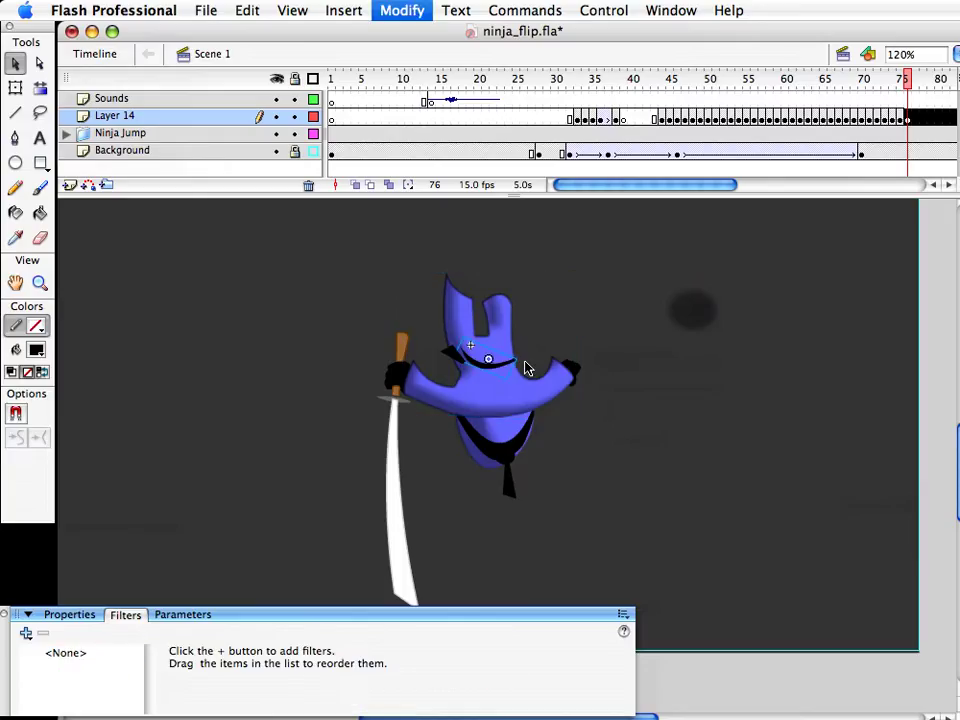
key("shift+Down")
key("q")
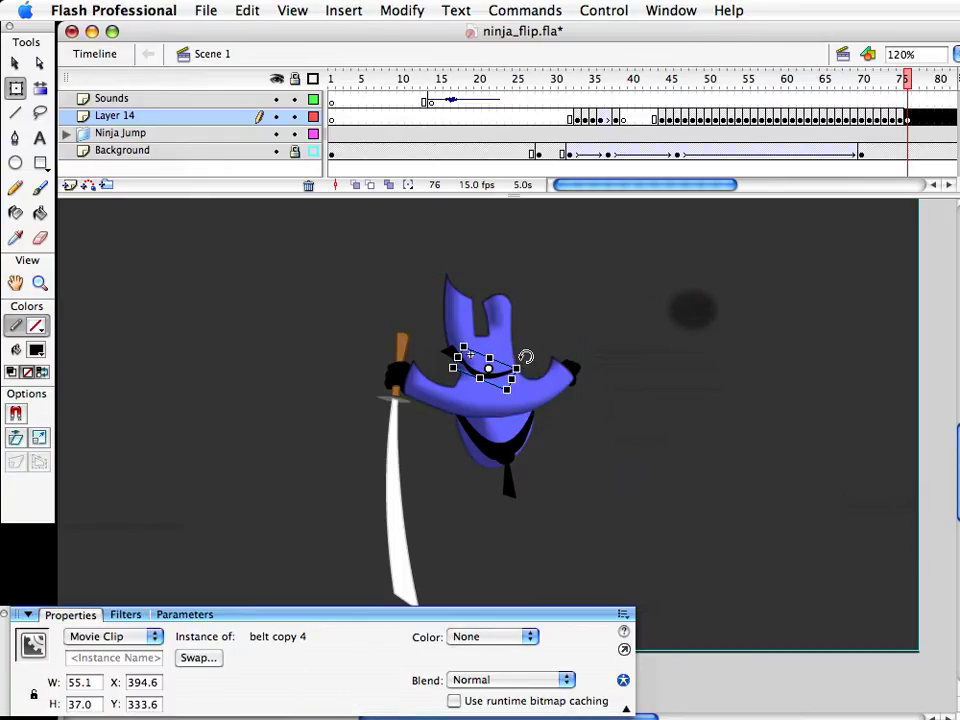
key("super+z")
key("super+z")
key("super+shift+d")
type("a")
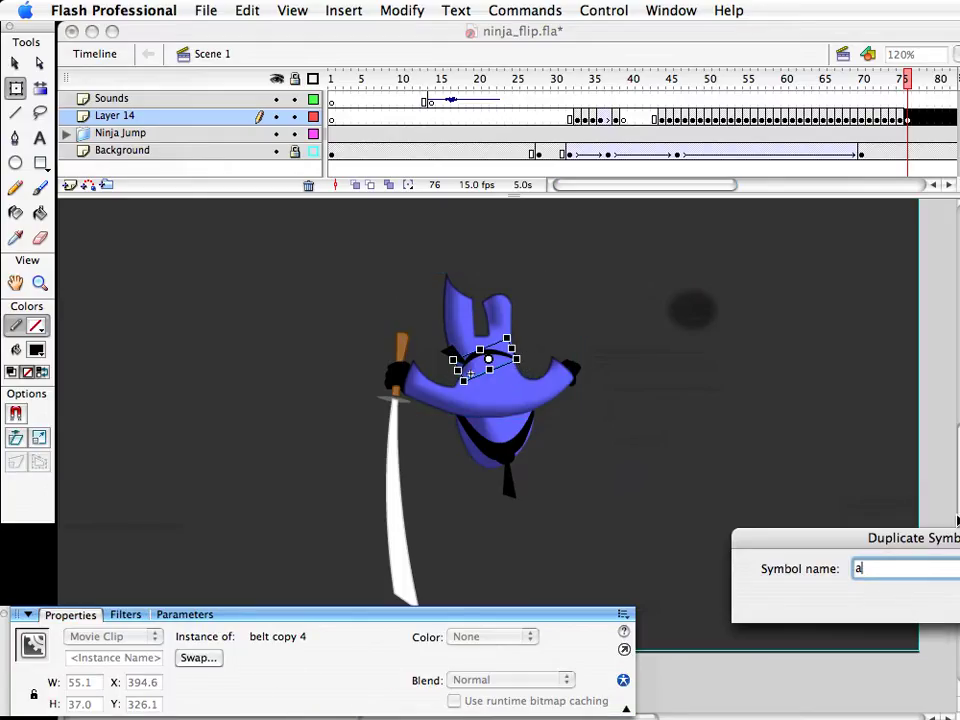
key("BackSpace")
type("belt")
key("Escape")
Duplicate the belt symbol under the suggested name and open the duplicate for editing
key("super+shift+d")
key("Return")
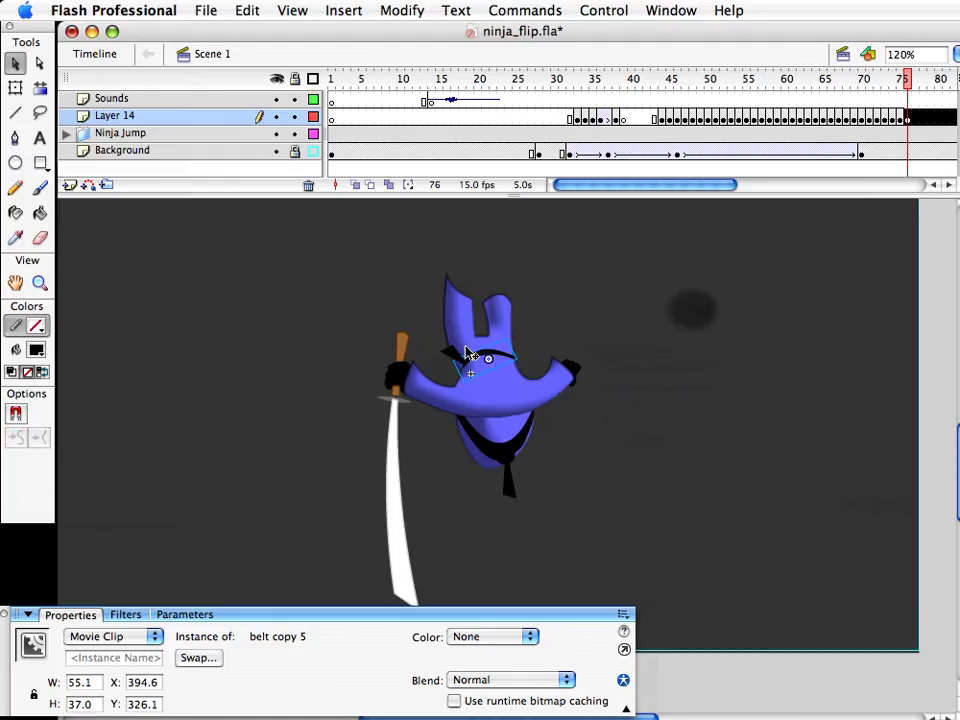
double_click(490, 362)
Reshape the belt into a thicker curved band, deleting its pointed left tip and adjusting the corners at both ends
left_click(40, 284)
left_click_drag(454, 317, 621, 446)
key("v")
left_click_drag(418, 366, 420, 385)
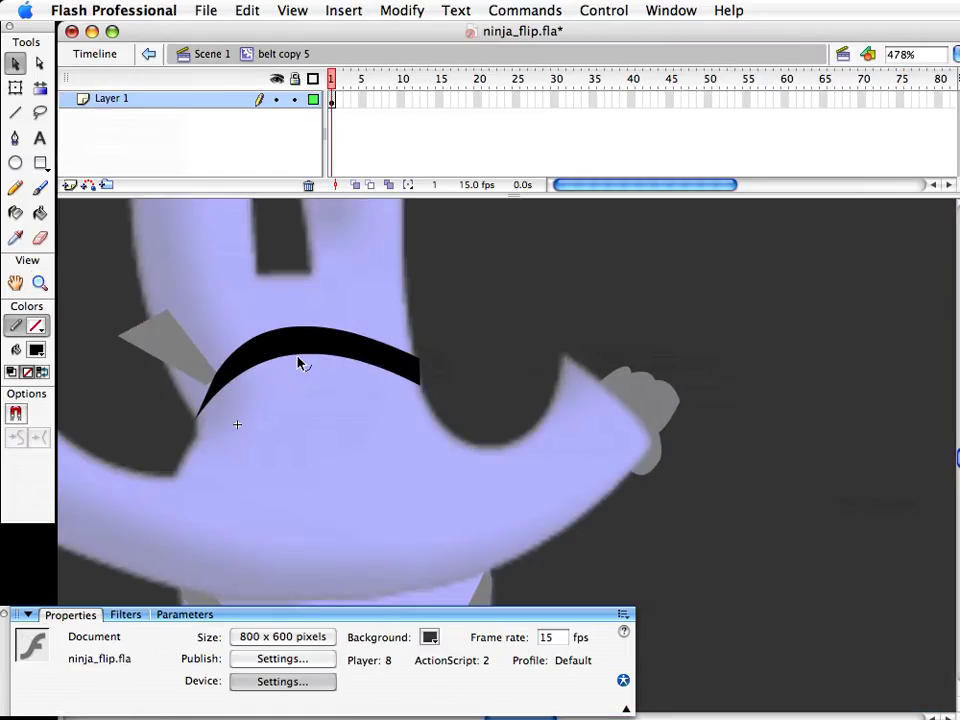
left_click_drag(302, 364, 317, 388)
left_click_drag(181, 346, 215, 443)
key("Delete")
left_click_drag(215, 375, 203, 381)
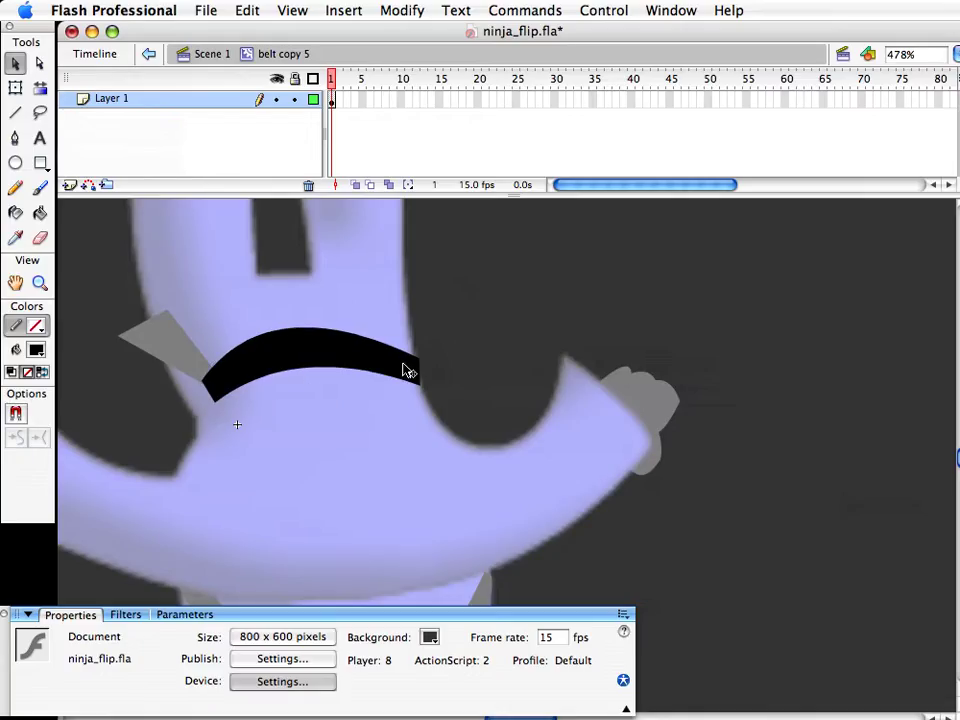
left_click_drag(419, 360, 401, 377)
left_click_drag(246, 405, 322, 399)
left_click_drag(506, 358, 500, 351)
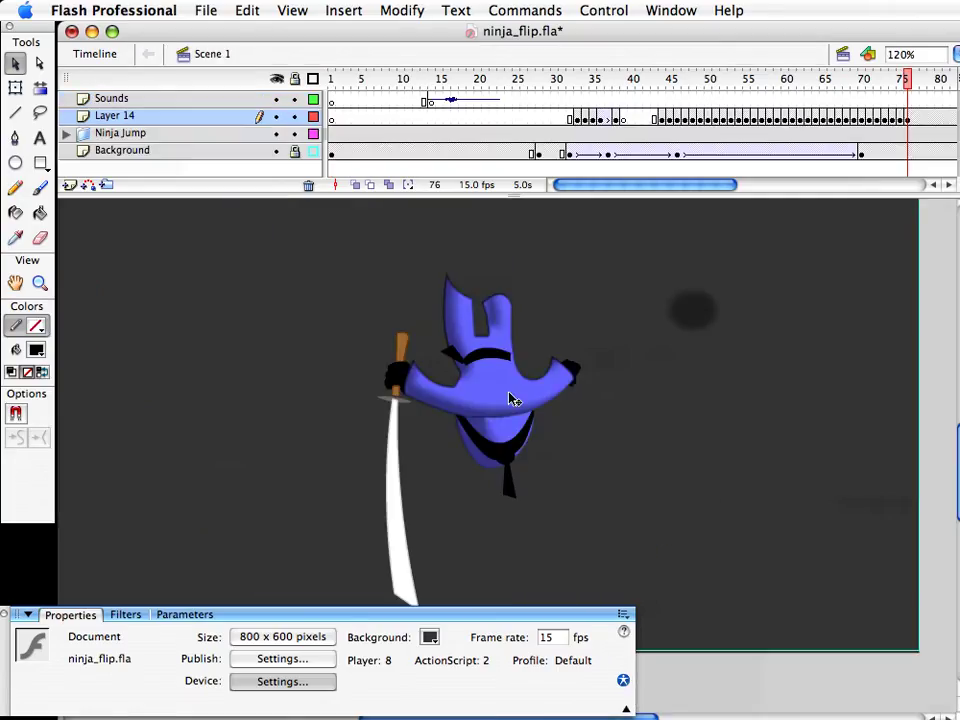
In the body symbol, pull the lower torso edge down over the head and narrow both sides of the waist
left_click(508, 396)
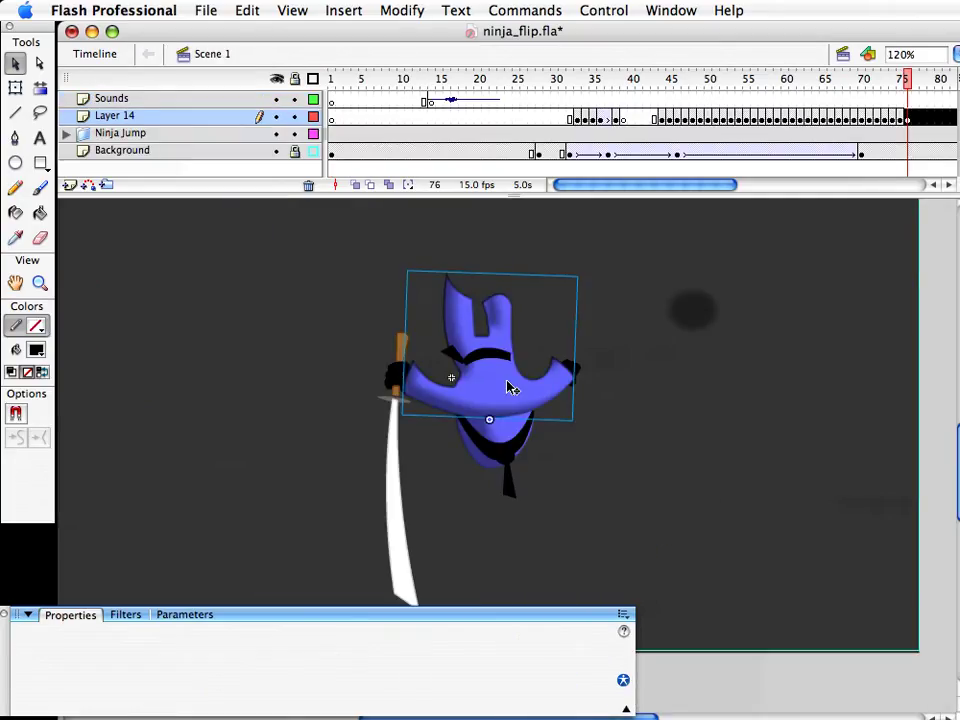
double_click(508, 396)
left_click(39, 283)
left_click_drag(381, 249, 647, 476)
key("v")
left_click_drag(378, 423, 391, 406)
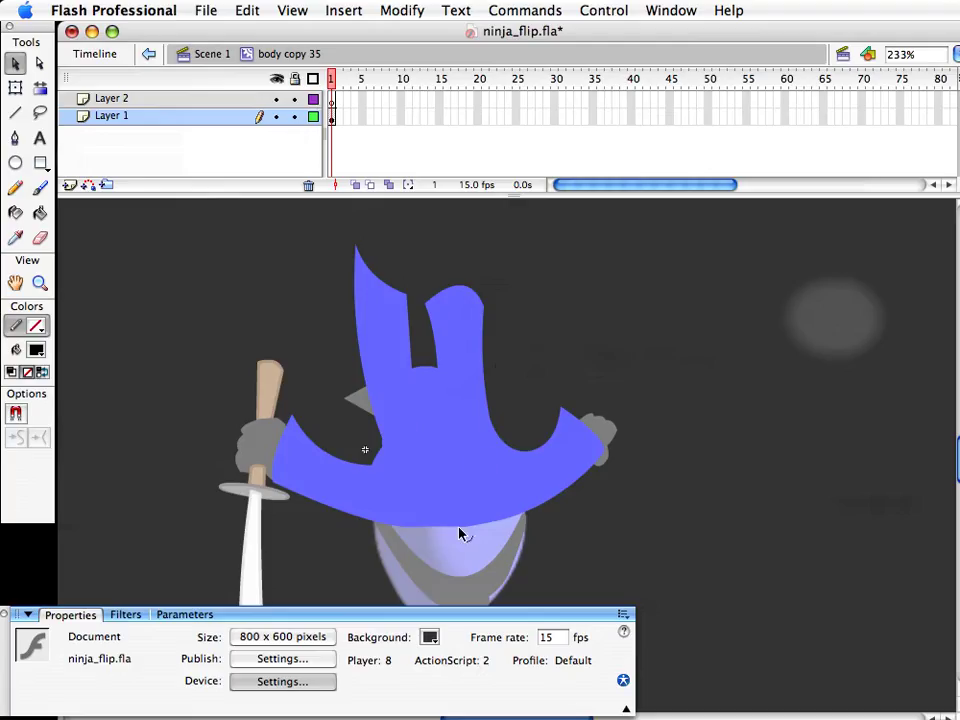
left_click_drag(459, 531, 486, 545)
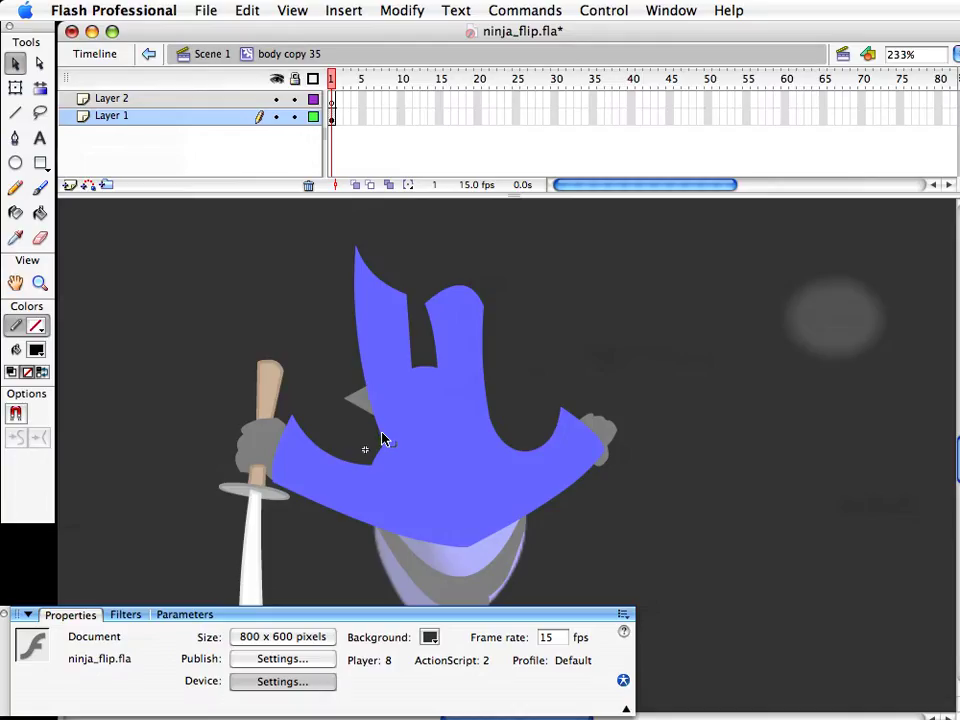
left_click_drag(386, 433, 389, 414)
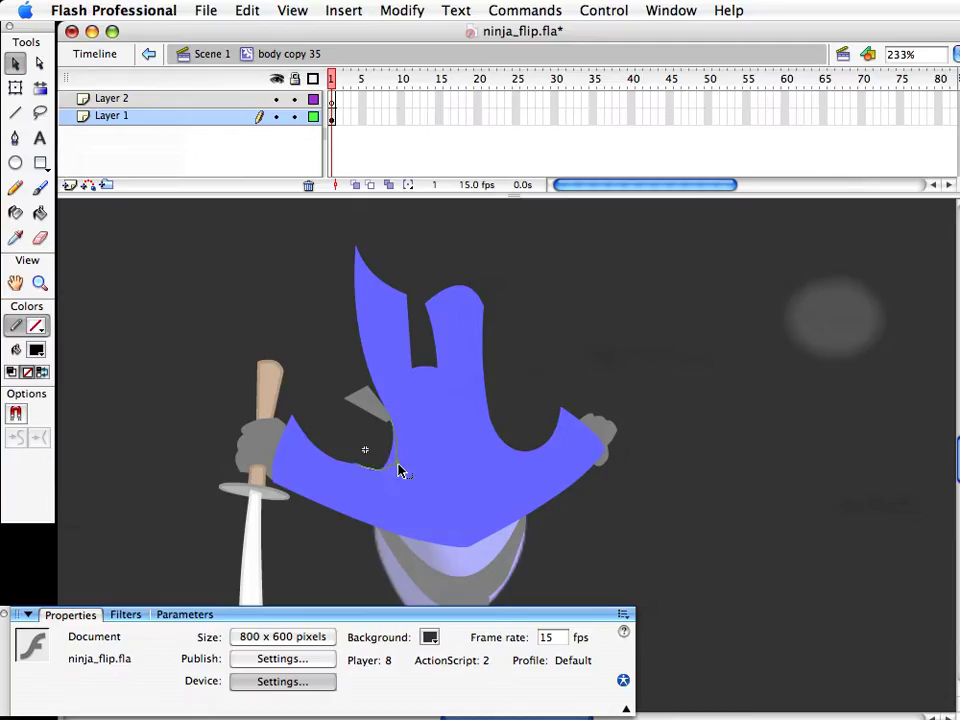
left_click_drag(368, 476, 369, 477)
mouse_move(487, 430)
left_mouse_down()
mouse_move(485, 416)
mouse_move(478, 420)
left_mouse_up()
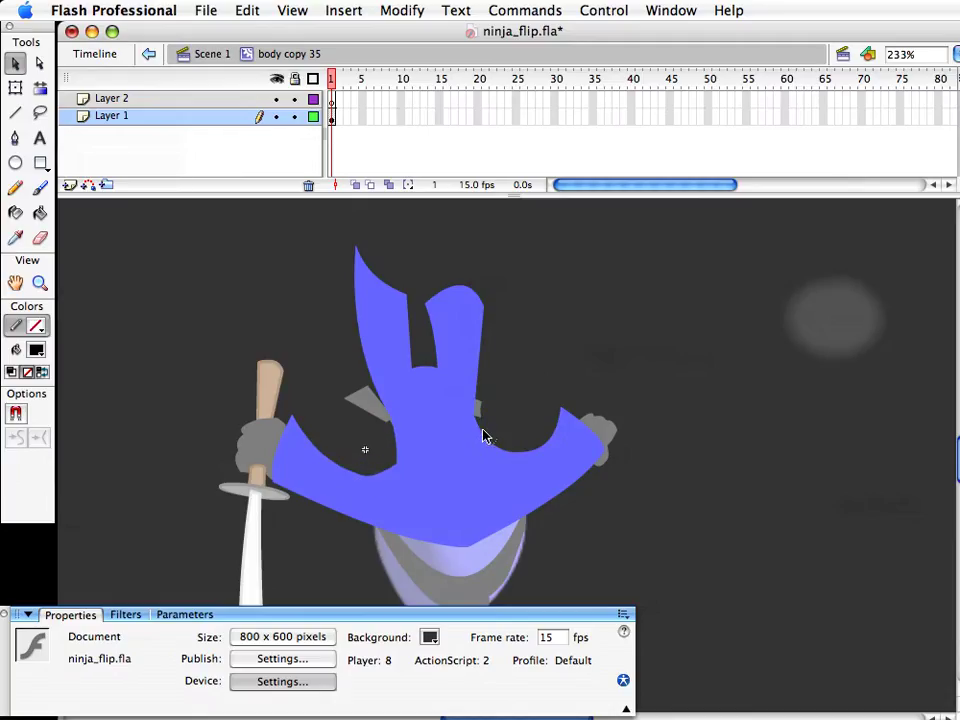
Shift the right leg's end corners outward and curve the crotch deeper between the legs
left_click_drag(487, 315, 495, 313)
left_click_drag(427, 303, 436, 299)
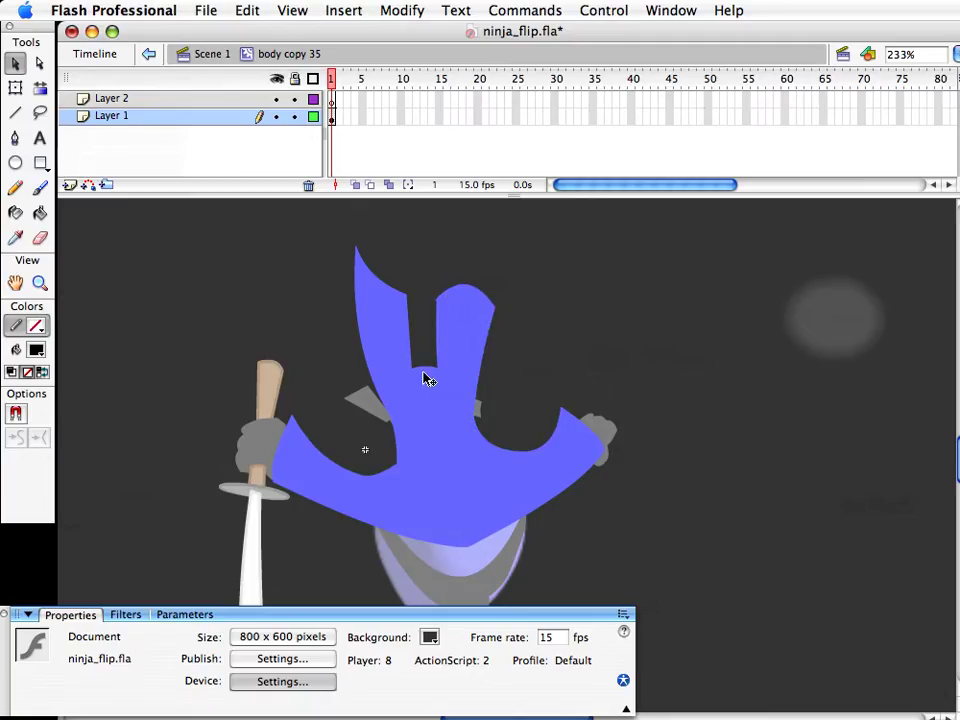
left_click_drag(427, 374, 476, 414)
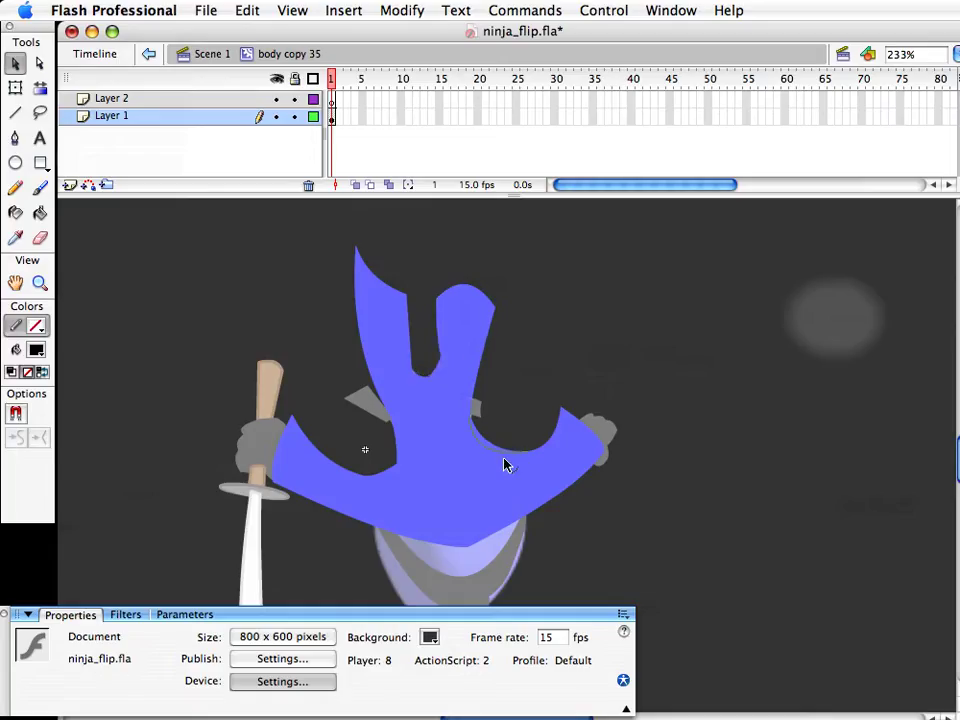
Slim both arms by reshaping their inner curves and cuff corners, and smooth the rounded lower shoulder edge
left_click_drag(512, 471, 536, 414)
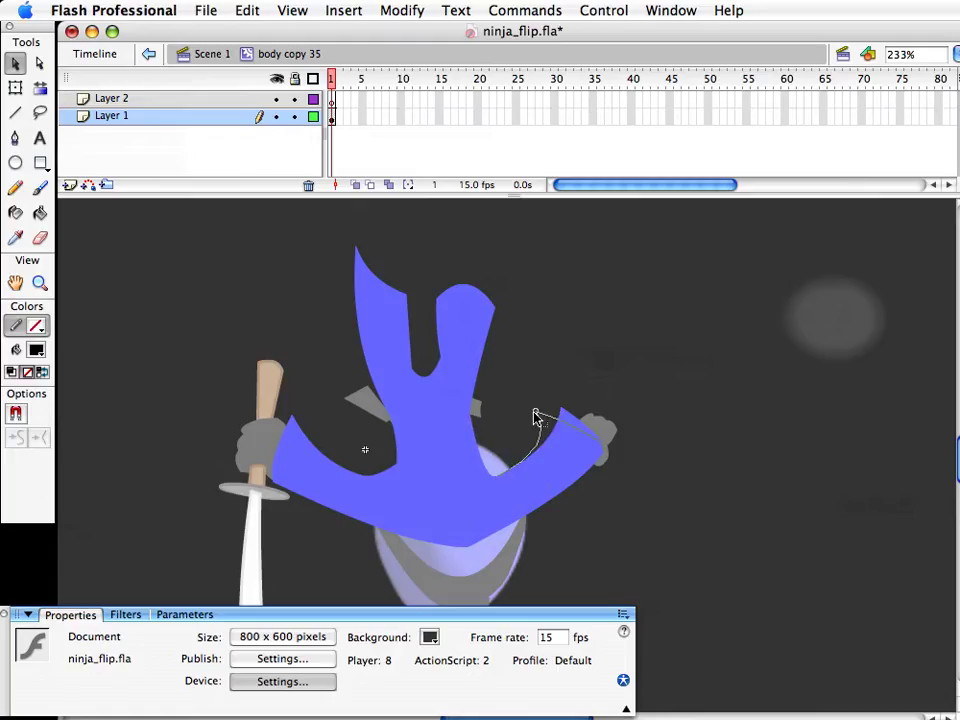
left_click_drag(603, 449, 581, 438)
left_click_drag(317, 418, 376, 477)
left_click_drag(277, 484, 284, 463)
left_click_drag(399, 534, 387, 535)
left_click_drag(465, 546, 435, 545)
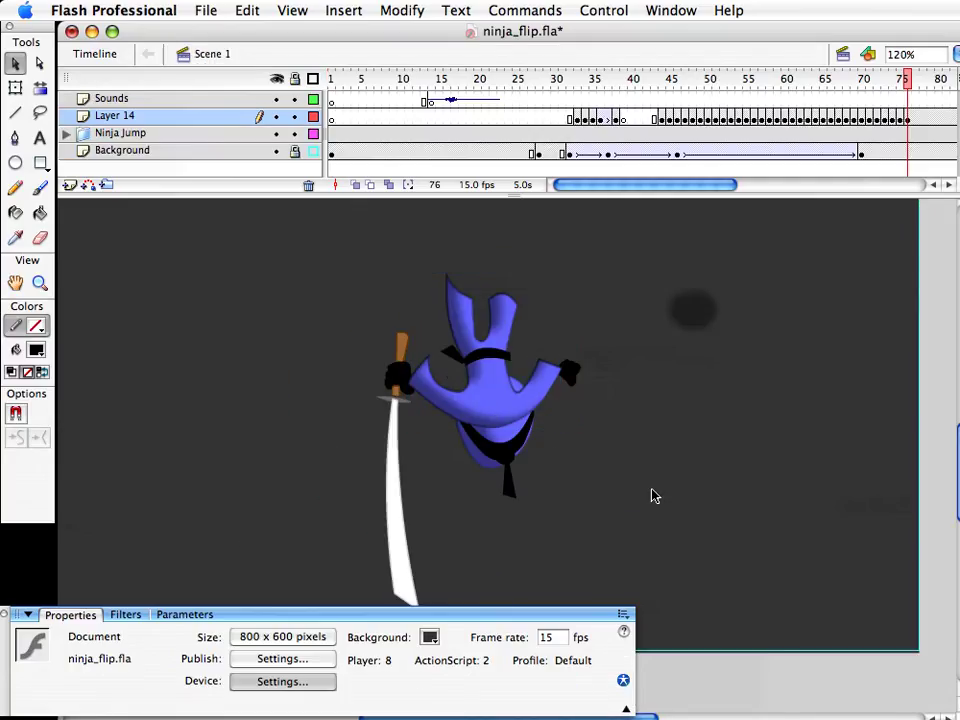
Select the body, belt, belt tail and free hand in the scene and shift them slightly right
left_click_drag(561, 450, 558, 501)
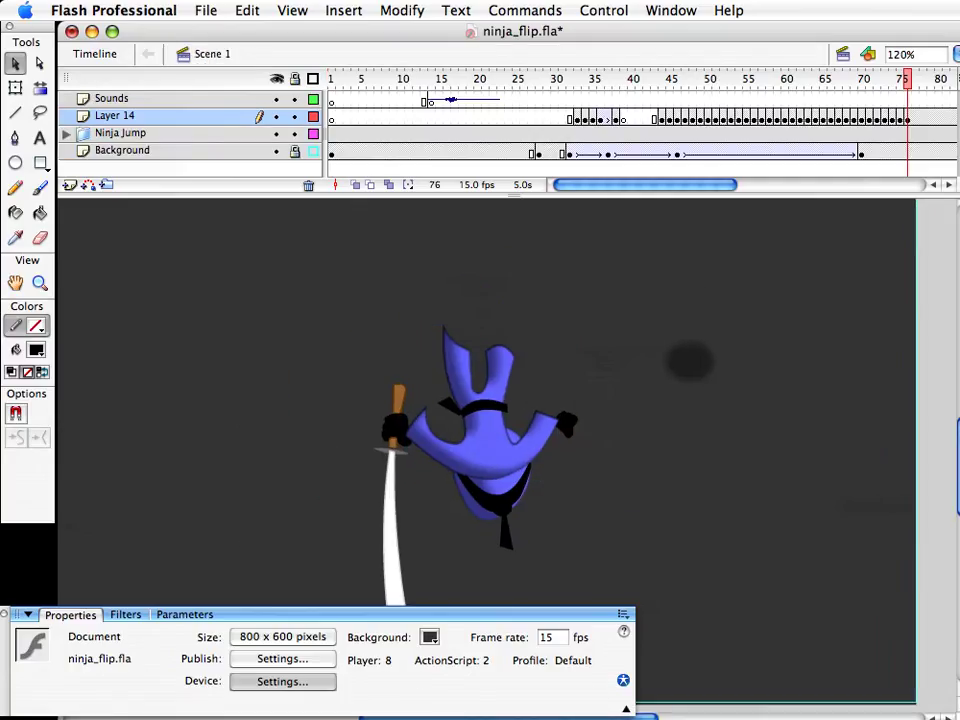
left_click(512, 514)
left_click_drag(351, 290, 640, 502)
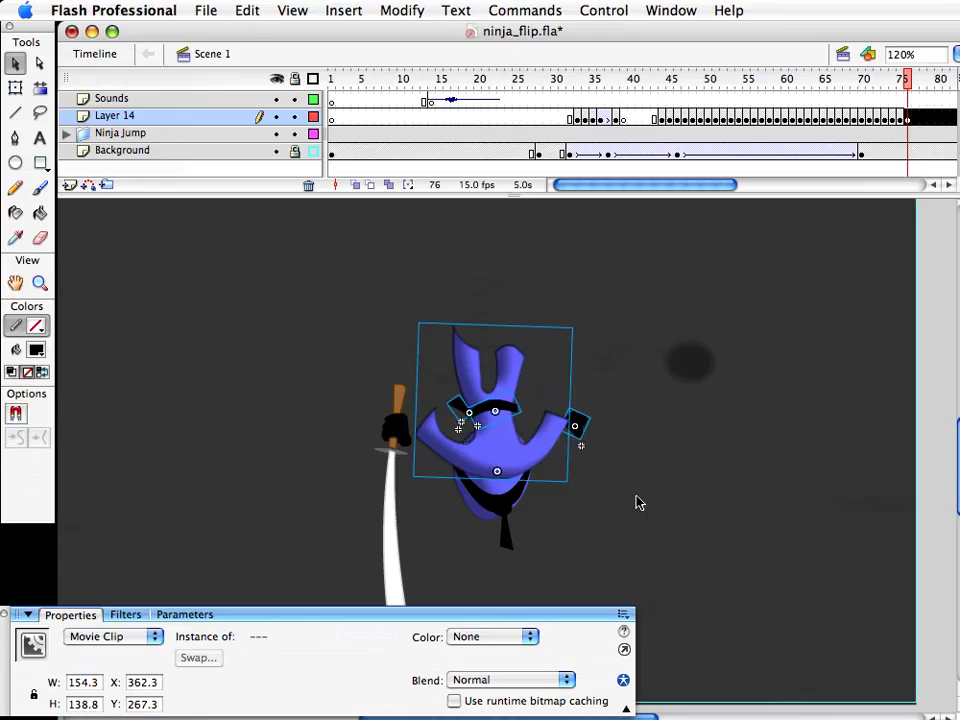
left_click(615, 548)
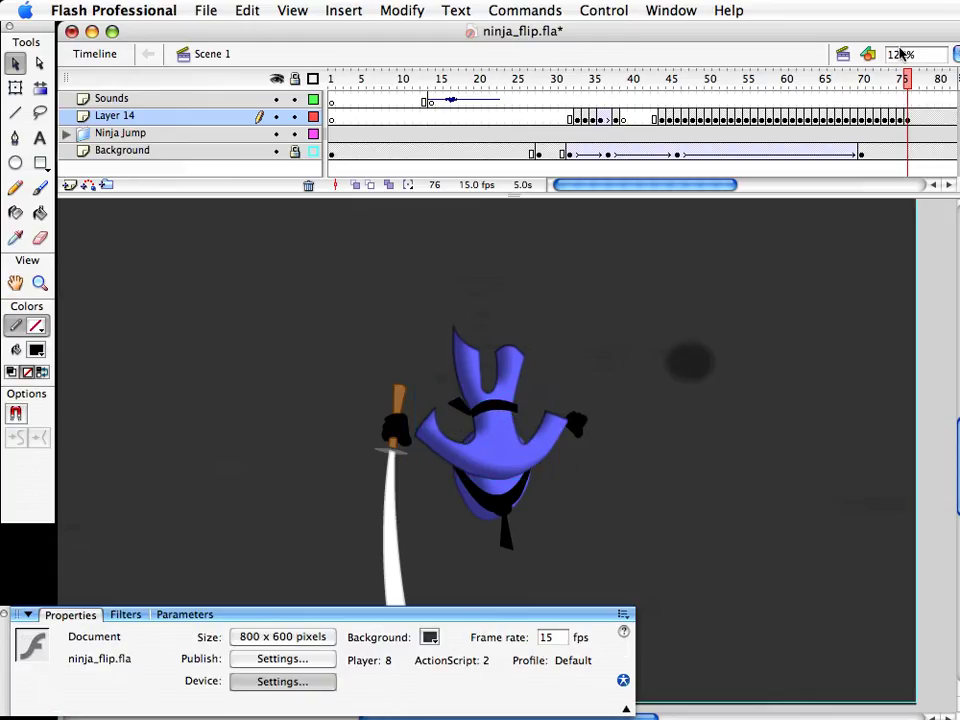
Copy the falling ninja from frame 69, paste it on frame 77, move it beside the upside-down pose and break it apart
left_click(905, 78)
left_click_drag(905, 78, 856, 86)
left_click(570, 272)
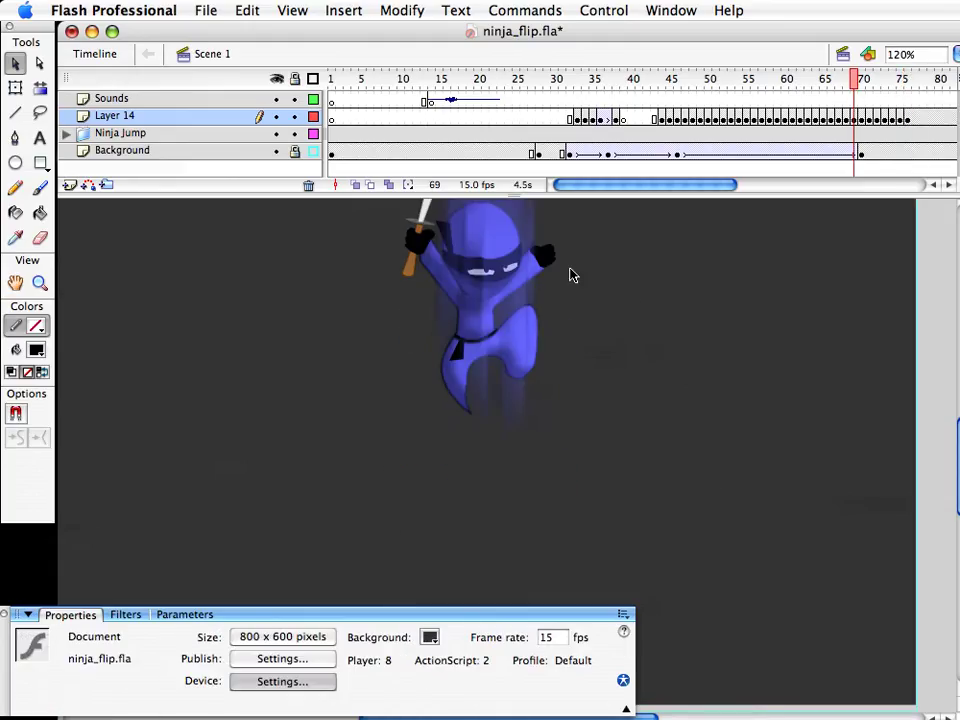
left_click(519, 336)
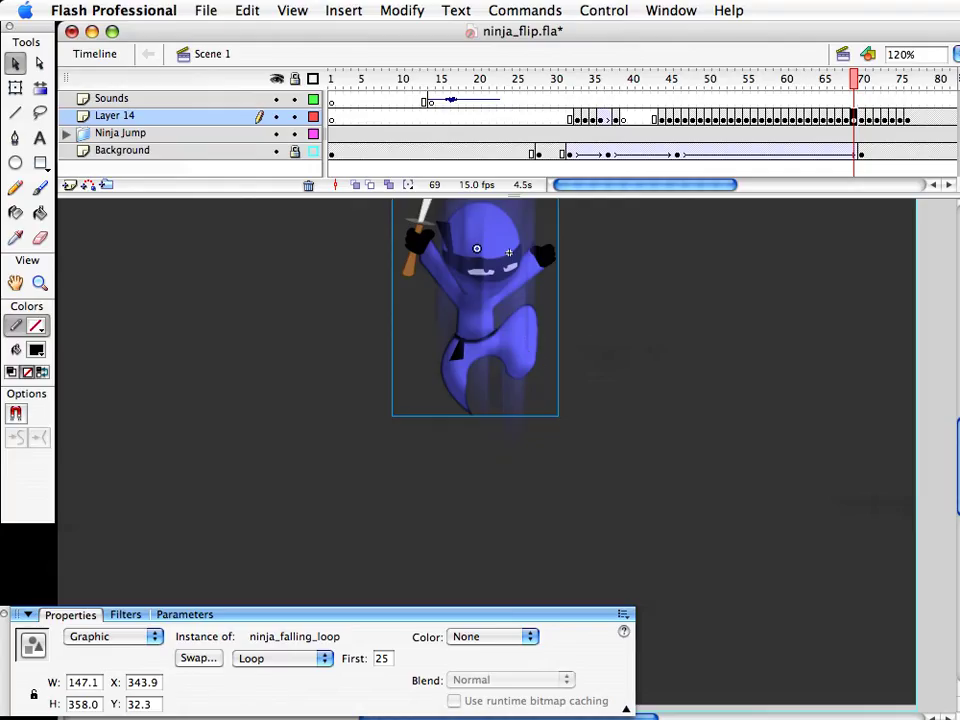
left_click(913, 83)
key("super+v")
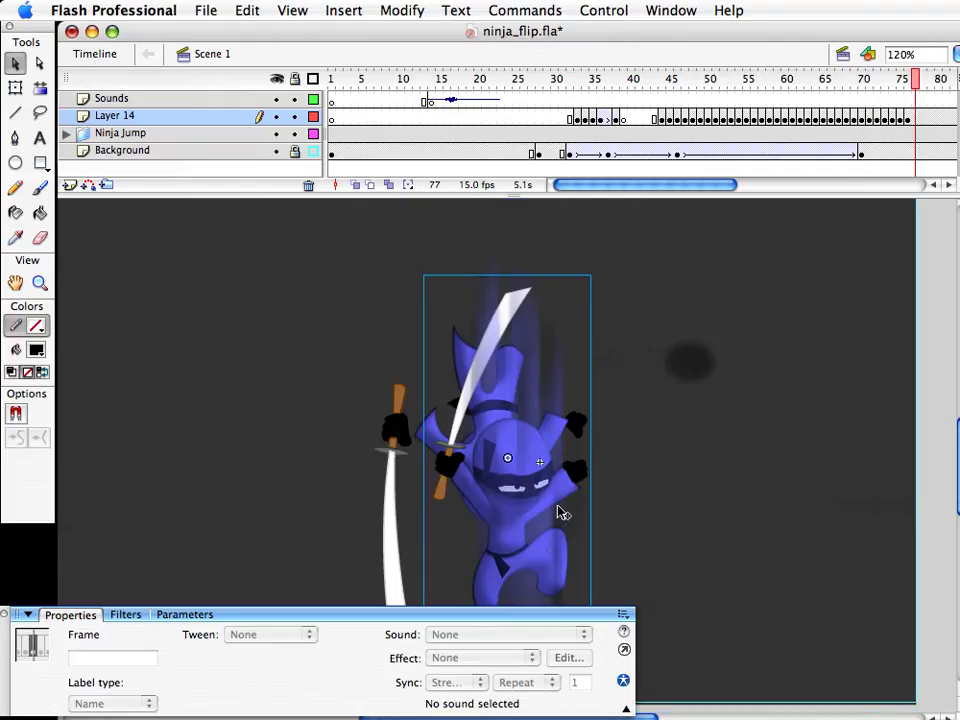
left_click_drag(580, 494, 310, 410)
key("super+b")
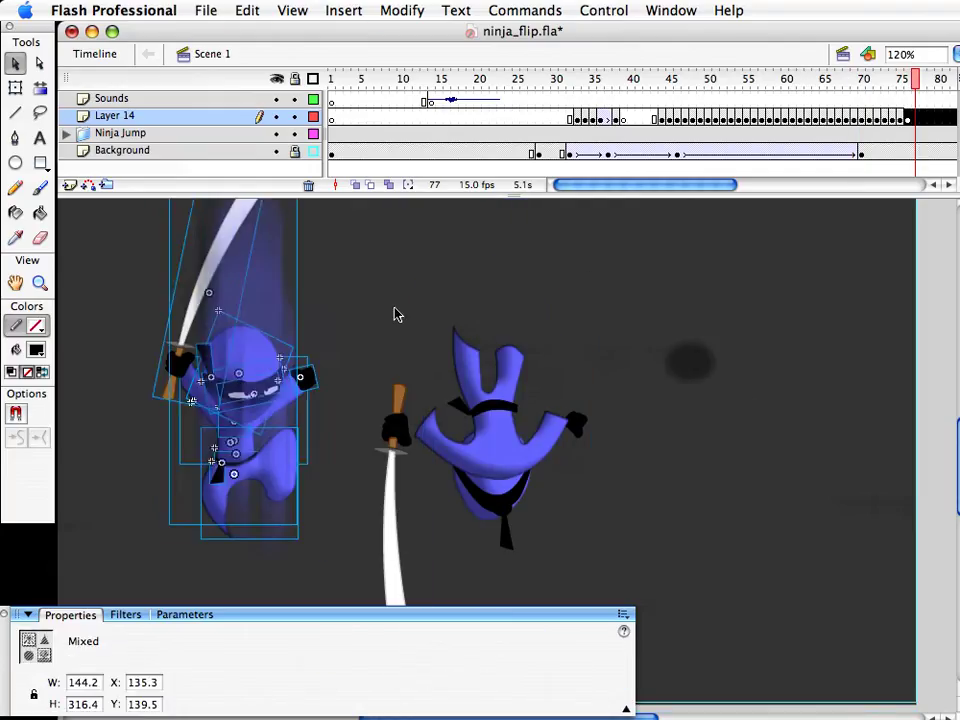
Delete the motion-blur streaks from the broken-apart falling ninja
left_click(394, 312)
left_click(268, 307)
key("Delete")
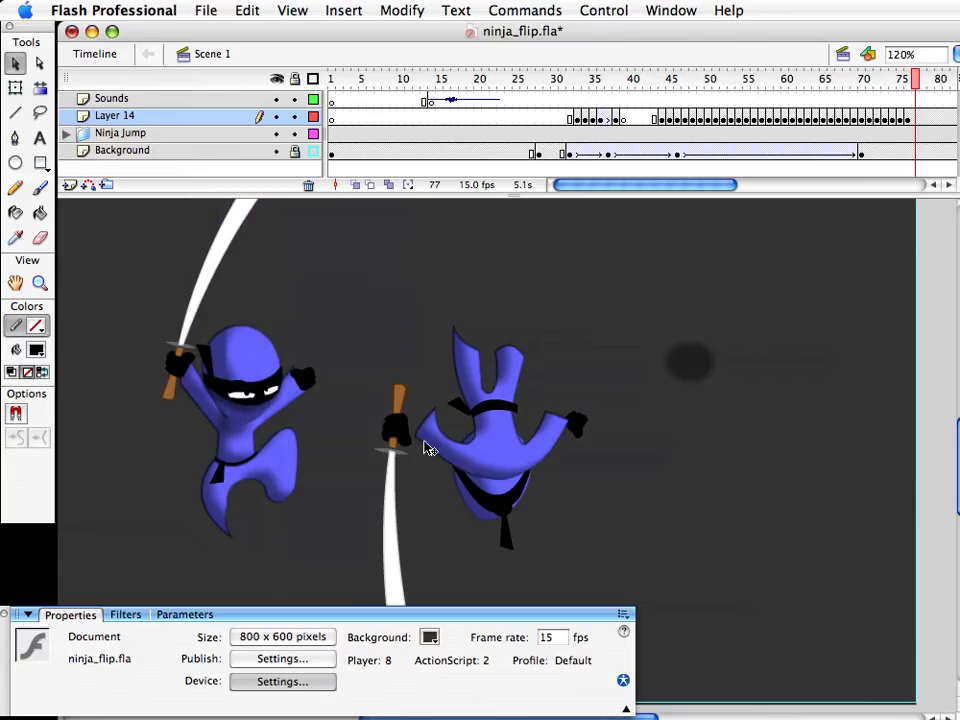
Move the pasted ninja's torso and legs together to the empty area right of the upside-down pose and flip them vertically
left_click(294, 474)
left_click_drag(294, 474, 268, 531)
key("ctrl+z")
left_click(300, 403, "shift")
left_click_drag(294, 407, 793, 446)
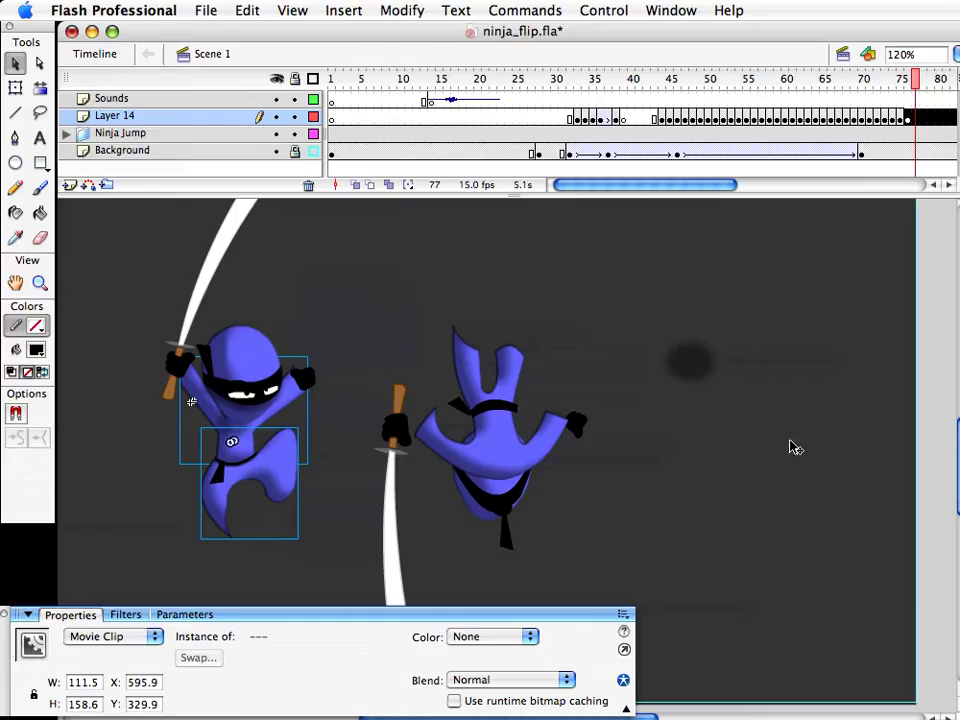
left_click(827, 484)
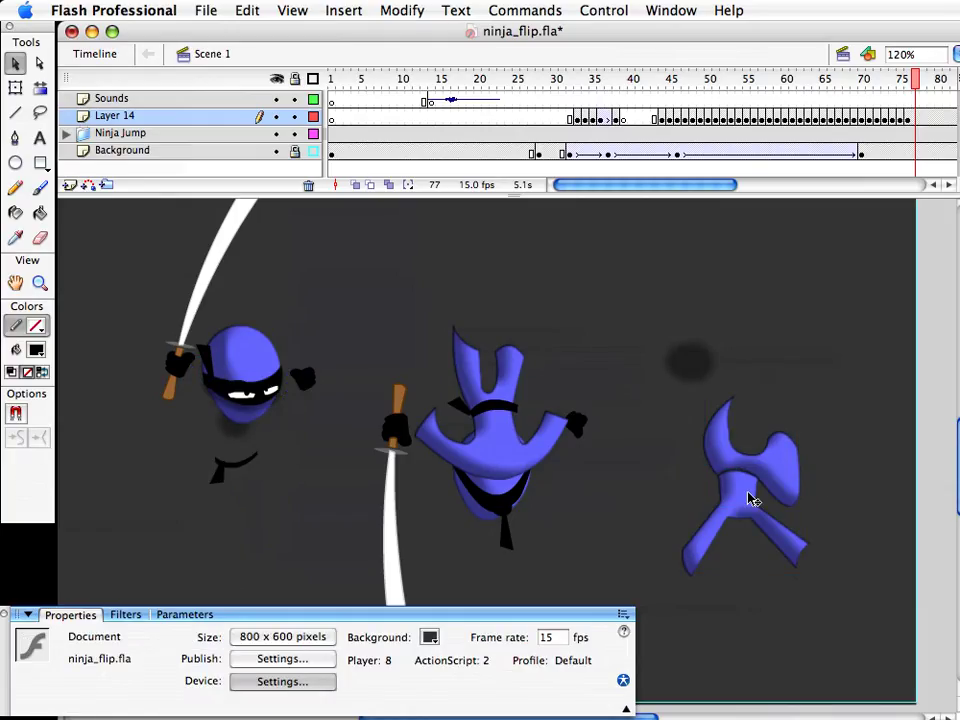
Delete all pieces of the pasted reference ninja, including the flipped torso and legs, head, bandana, belt, hands and sword
left_click_drag(831, 608, 655, 373)
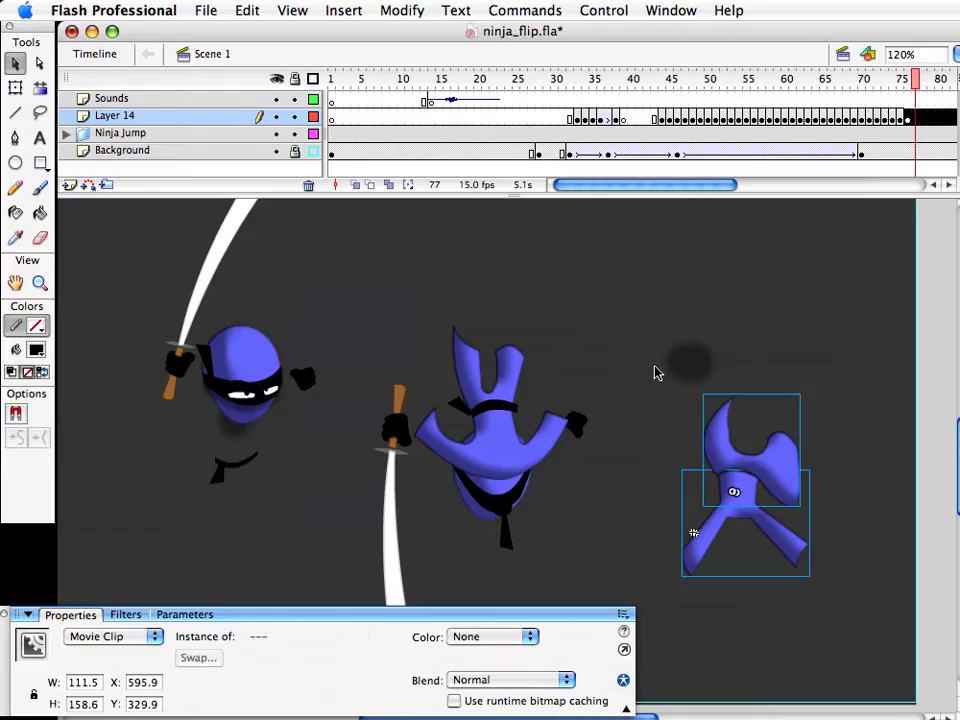
key("Delete")
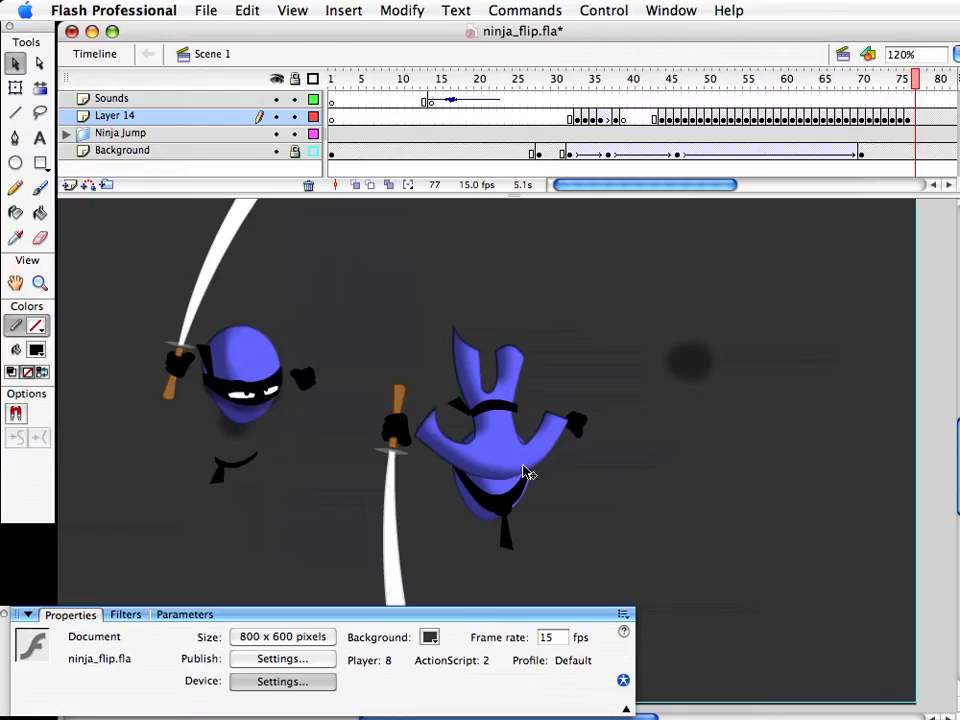
left_click_drag(363, 538, 200, 310)
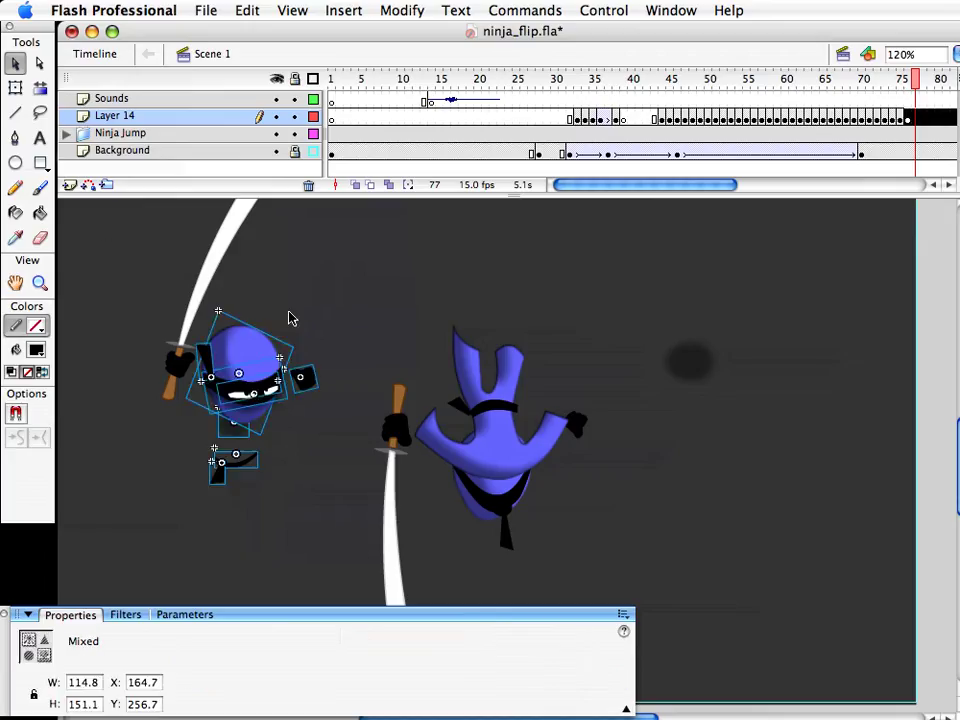
key("Delete")
left_click(188, 373)
key("Delete")
In the body symbol, pull the right waist edge inward and deepen the curve of the right armpit
double_click(505, 437)
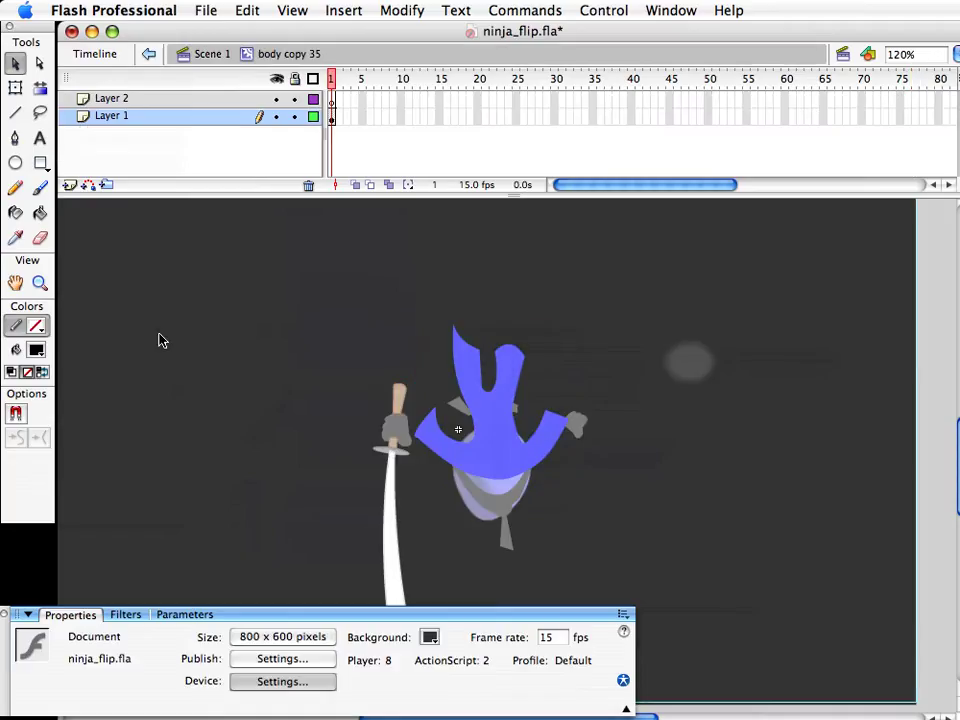
left_click(40, 283)
left_click_drag(456, 379, 603, 490)
key("v")
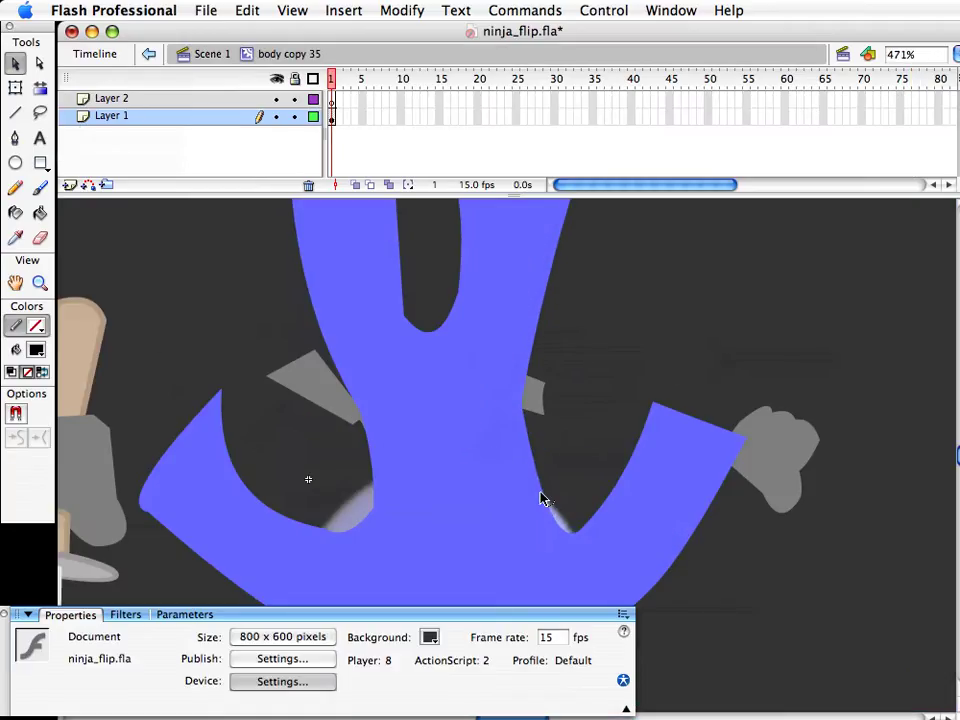
left_click_drag(535, 490, 524, 495)
left_click_drag(605, 526, 576, 553)
key("super+e")
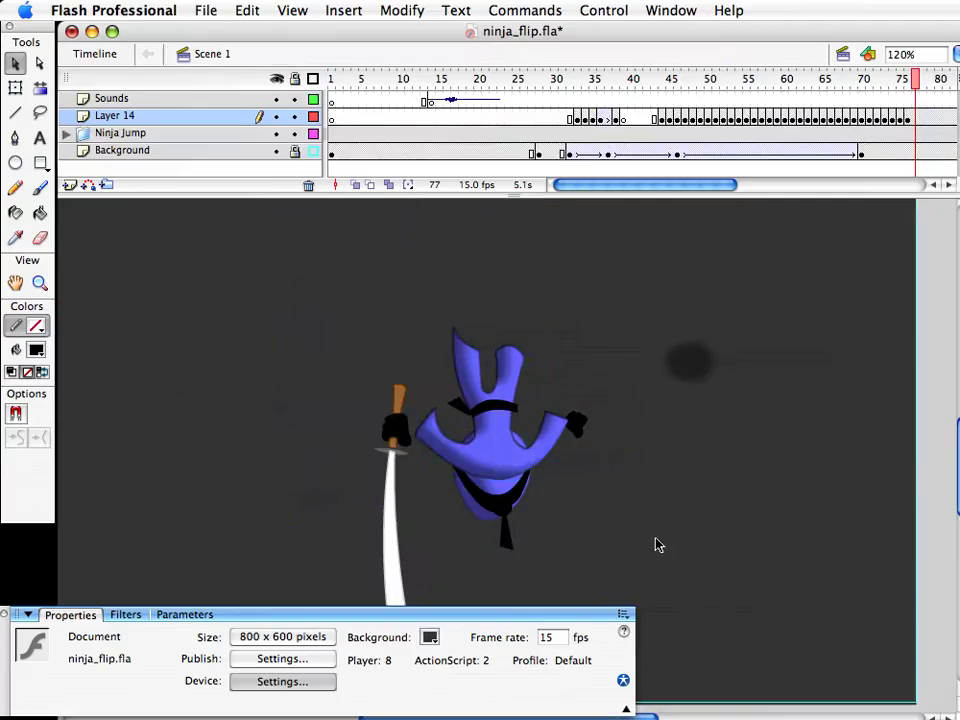
Select the belt tie at the ninja's waist in the scene
left_click(489, 425)
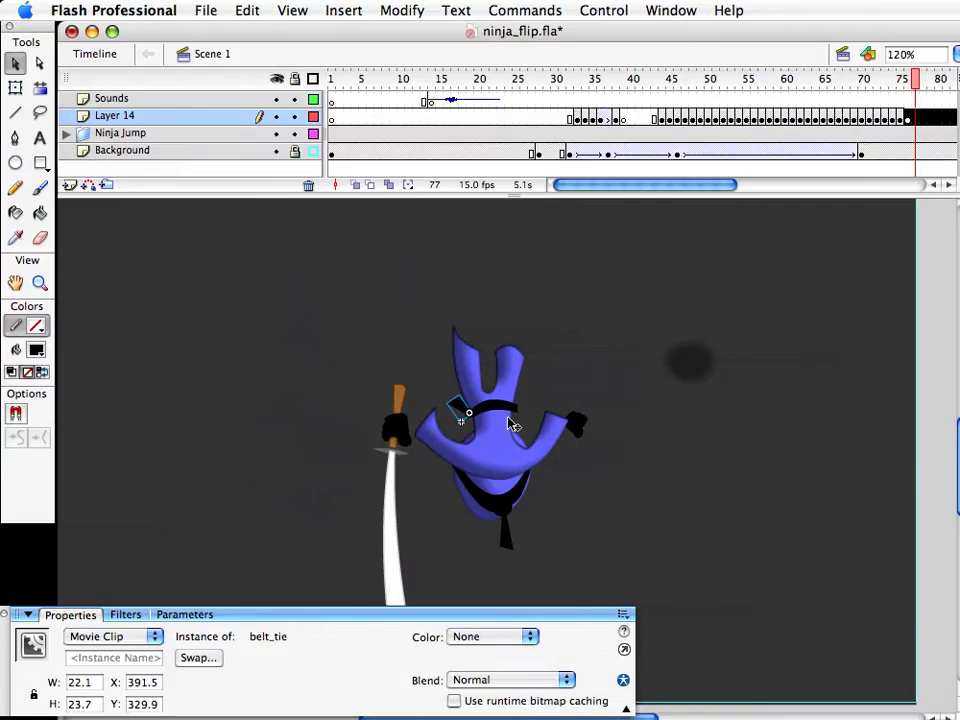
On frame 76, narrow the ninja's waist belt to about 39.5 px wide and place it at X 411.3, Y 329.9
key("Right")
left_click_drag(873, 83, 906, 88)
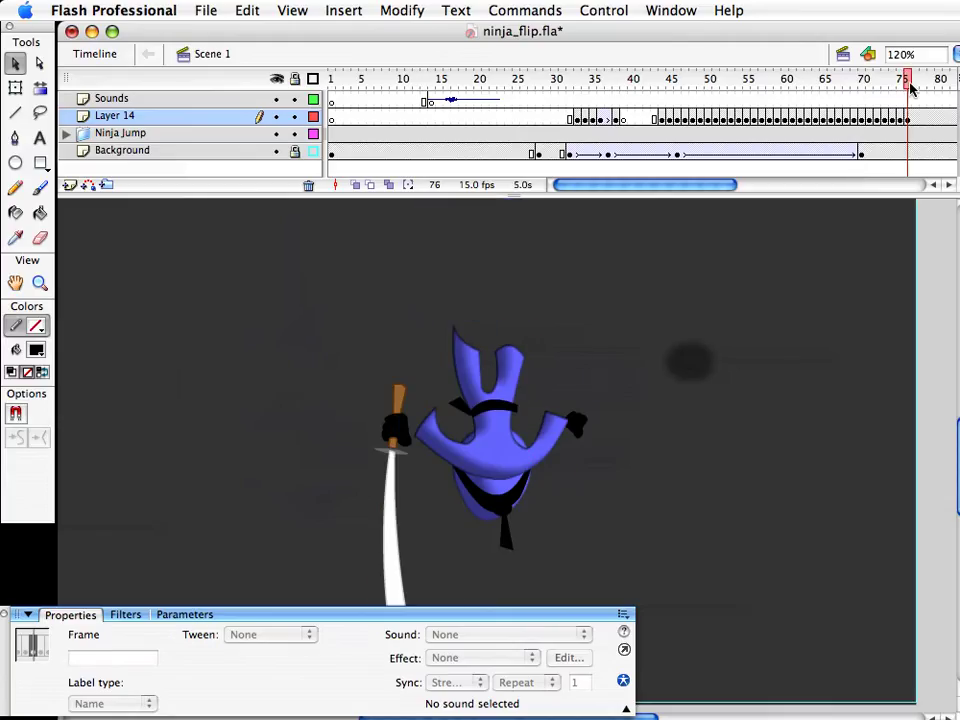
left_click(497, 408)
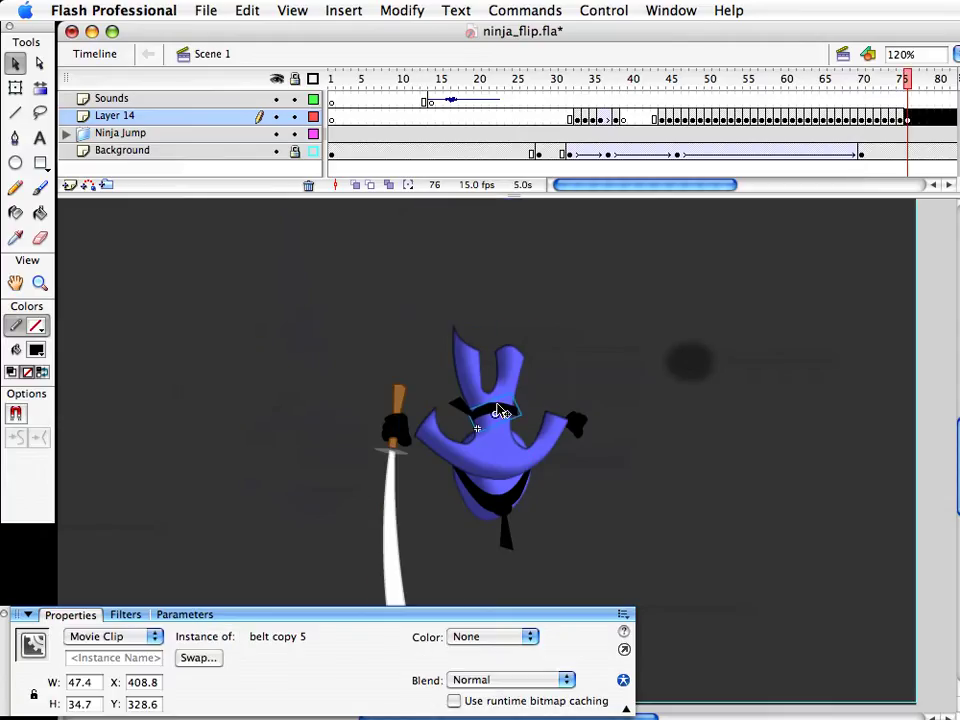
key("q")
key("z")
left_click_drag(450, 370, 587, 521)
key("v")
key("q")
left_click_drag(492, 312, 485, 316)
left_click_drag(448, 373, 442, 375)
key("v")
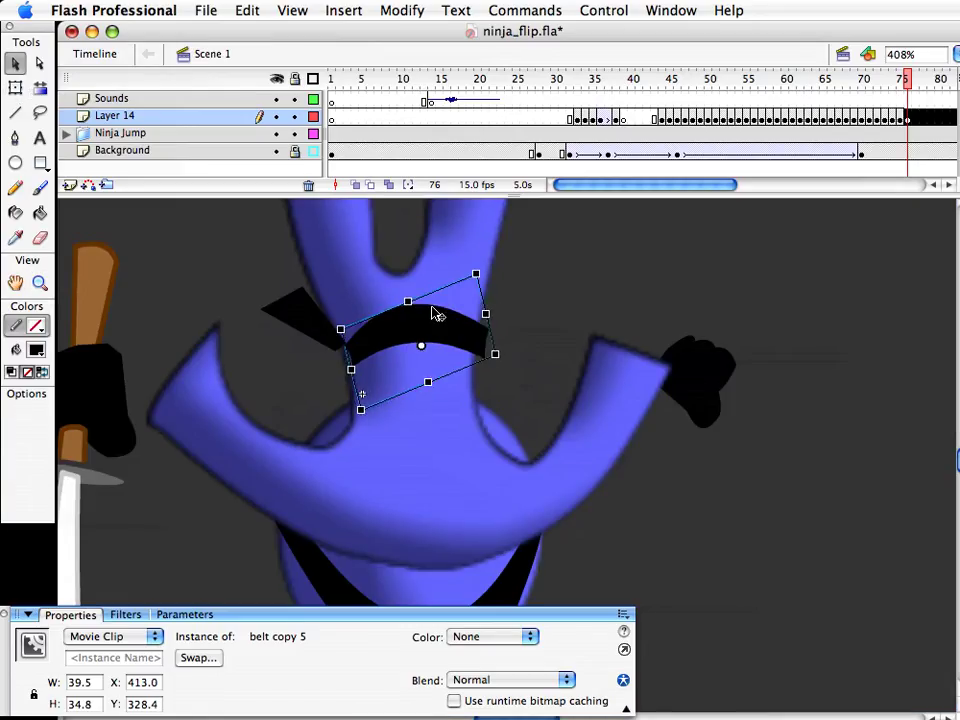
left_click_drag(430, 312, 423, 318)
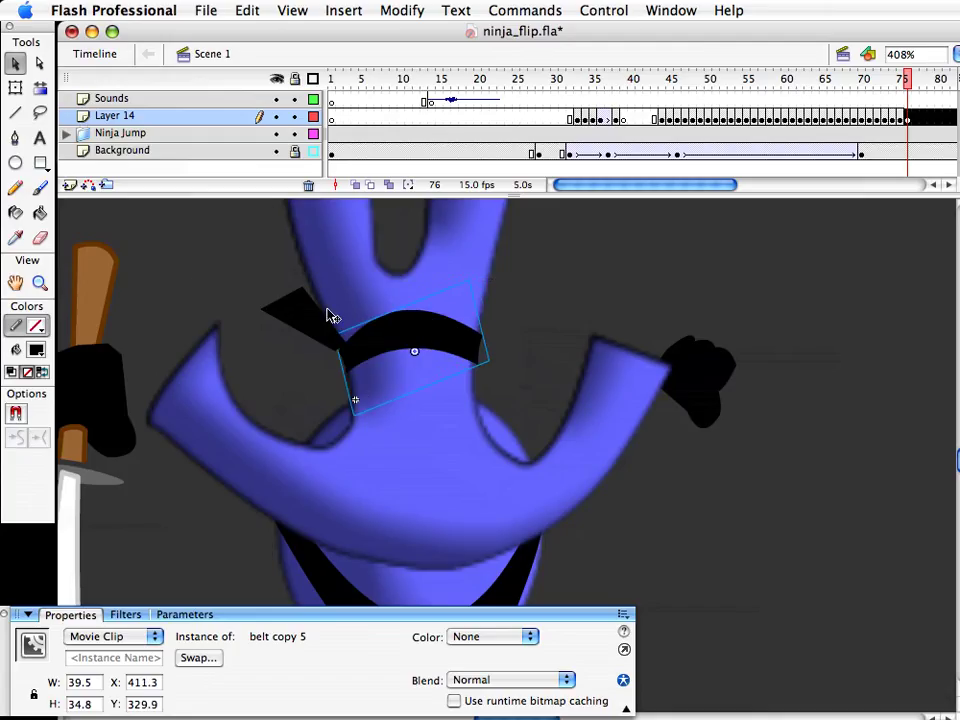
Rotate the belt tie clockwise so it points up along the leg from the end of the belt
left_click(326, 317)
key("q")
left_click_drag(317, 266, 377, 234)
key("v")
Rotate the ninja's empty hand slightly and tuck it into the end of the sleeve
left_click(709, 401)
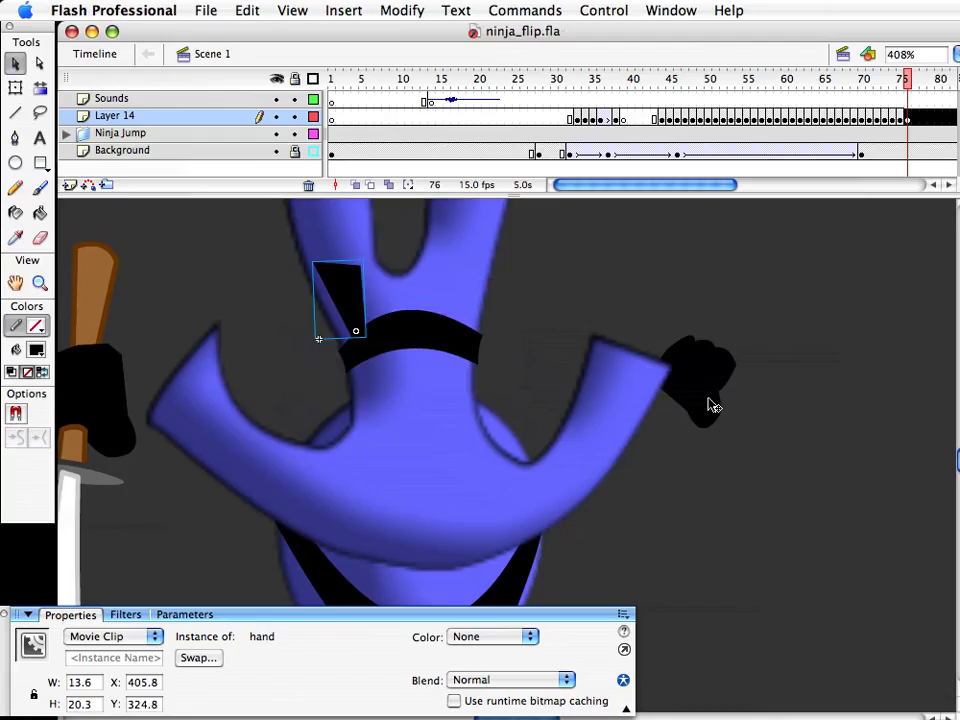
key("q")
left_click_drag(741, 420, 718, 425)
key("v")
left_click_drag(696, 360, 654, 349)
Move the sword-and-hand clip so the gripping hand meets the opposite sleeve
left_click_drag(522, 423, 694, 410)
left_click(251, 407)
left_click_drag(251, 407, 321, 349)
Move the detached Symbol 5 shadow clip onto the ninja's upper body
left_click(40, 283)
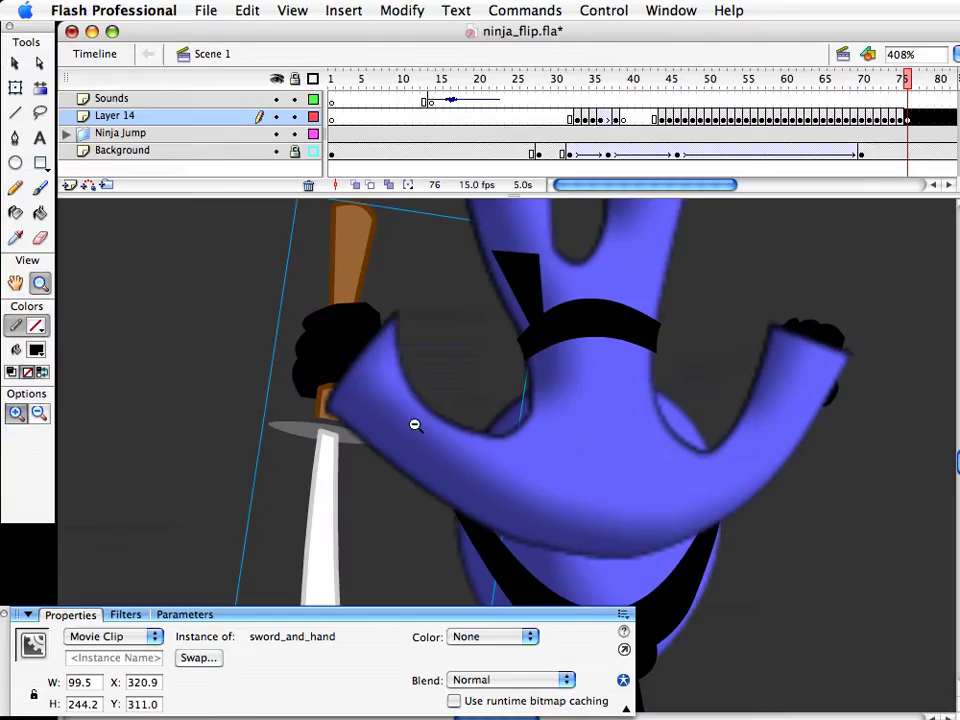
left_click(415, 425, "alt")
left_click(415, 425, "alt")
left_click_drag(683, 542, 557, 516)
key("v")
left_click(641, 383)
left_click(640, 381)
left_click_drag(635, 360, 464, 455)
Nudge the shadow clip over the head just beyond the shoulders, to X 417.6, Y 384.0
key("shift+Right")
key("shift+Down")
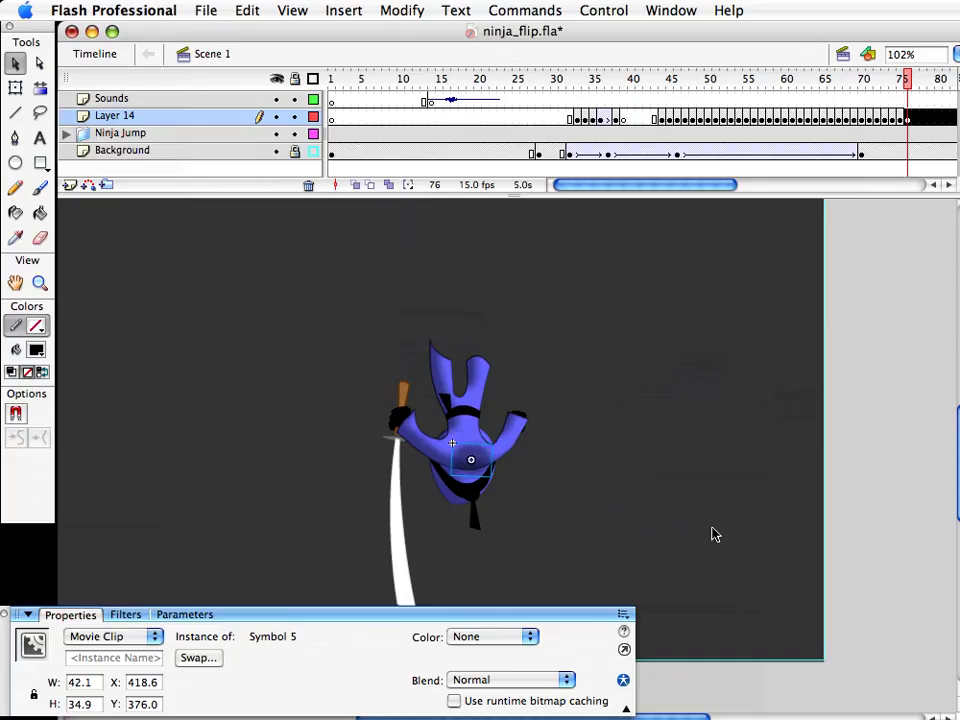
key("shift+Up")
key("shift+Down")
key("shift+Down")
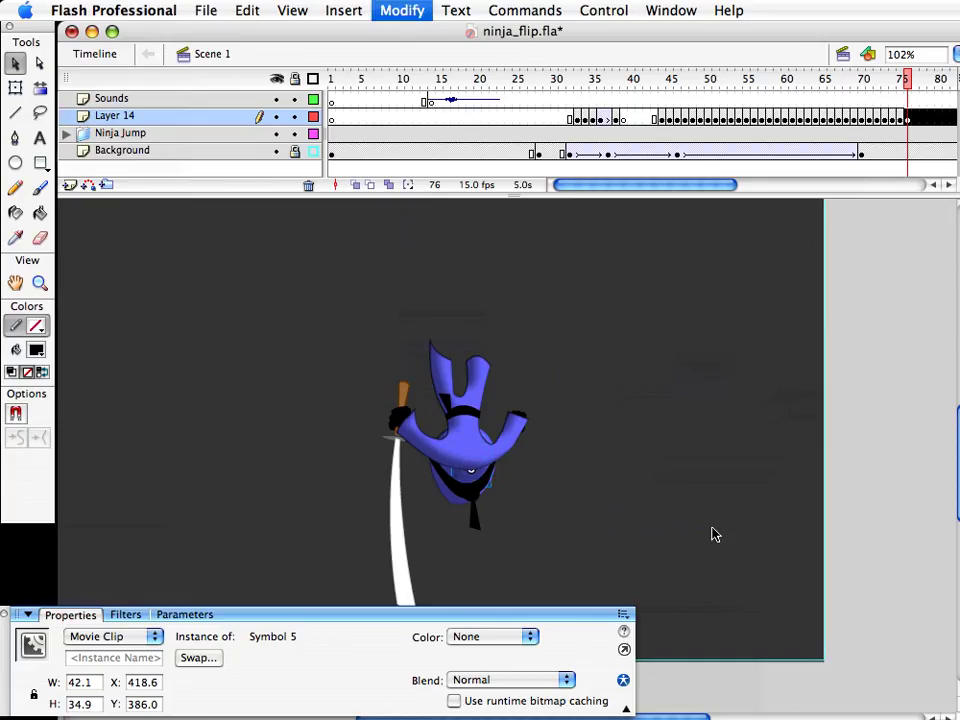
key("shift+Up")
key("Down")
key("Down")
key("Down")
key("Down")
key("Down")
key("Down")
key("Down")
key("Down")
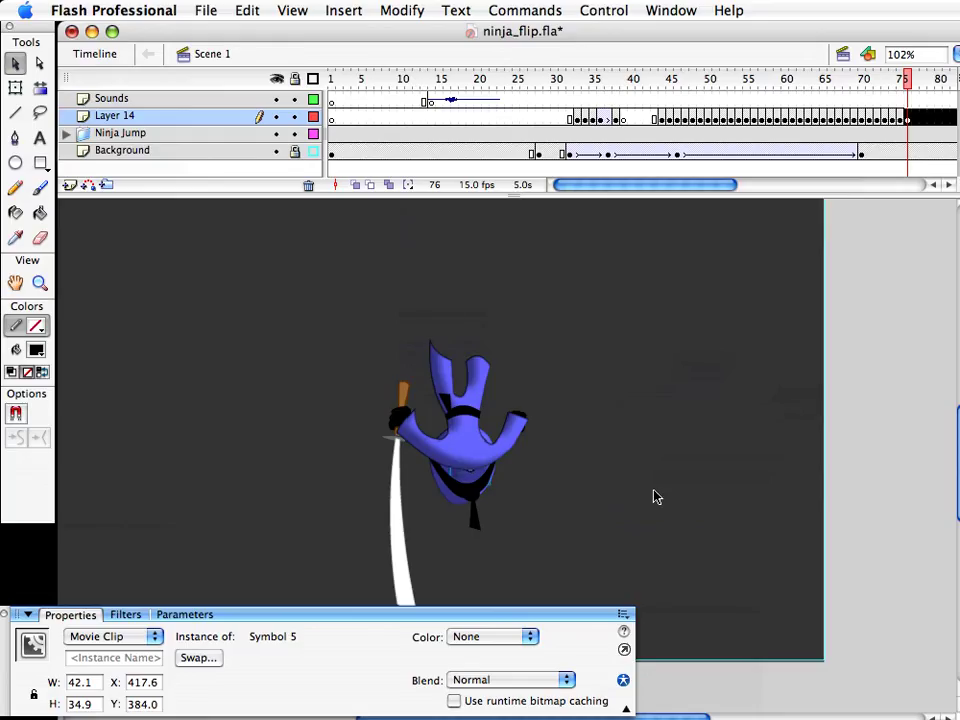
Paste another copy of the shadow clip, rotate it to fit the waist beside the belt, and save the file
key("super+v")
key("q")
left_click_drag(507, 473, 462, 420)
key("v")
left_click(697, 404)
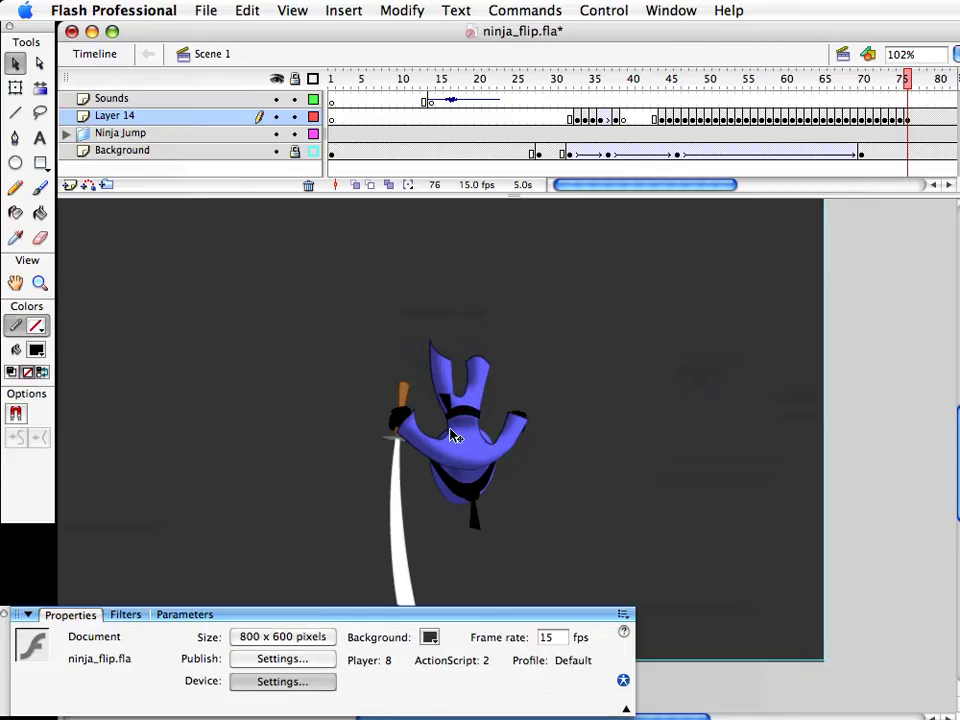
key("super+s")
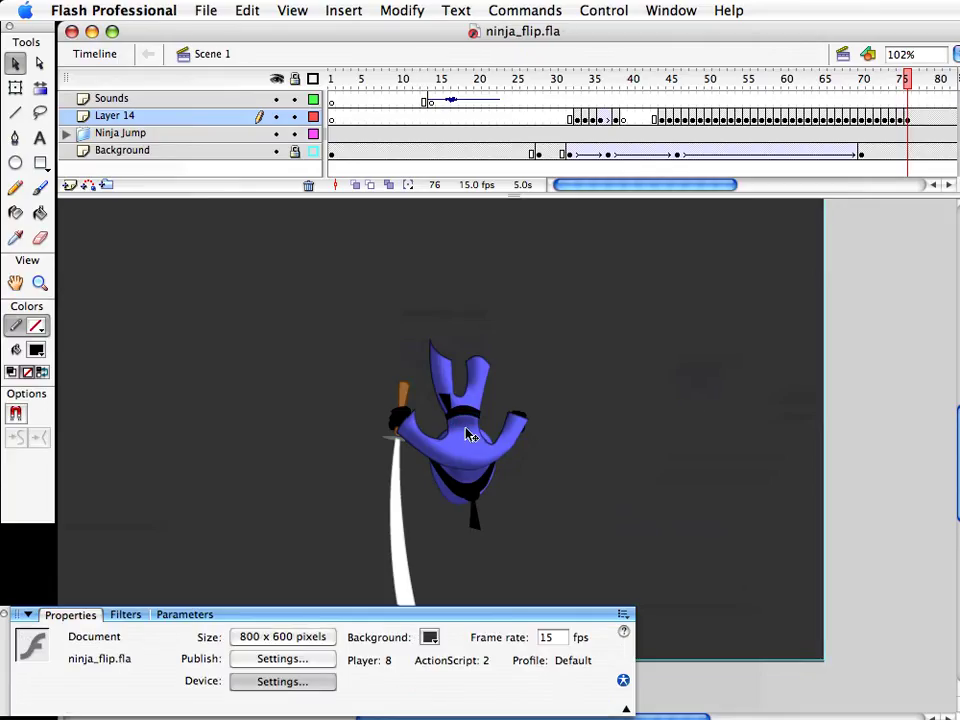
Nudge the waist shadow two pixels up and one pixel right, and save the file
left_click(470, 435)
key("Up")
key("Up")
key("Right")
left_click(705, 353)
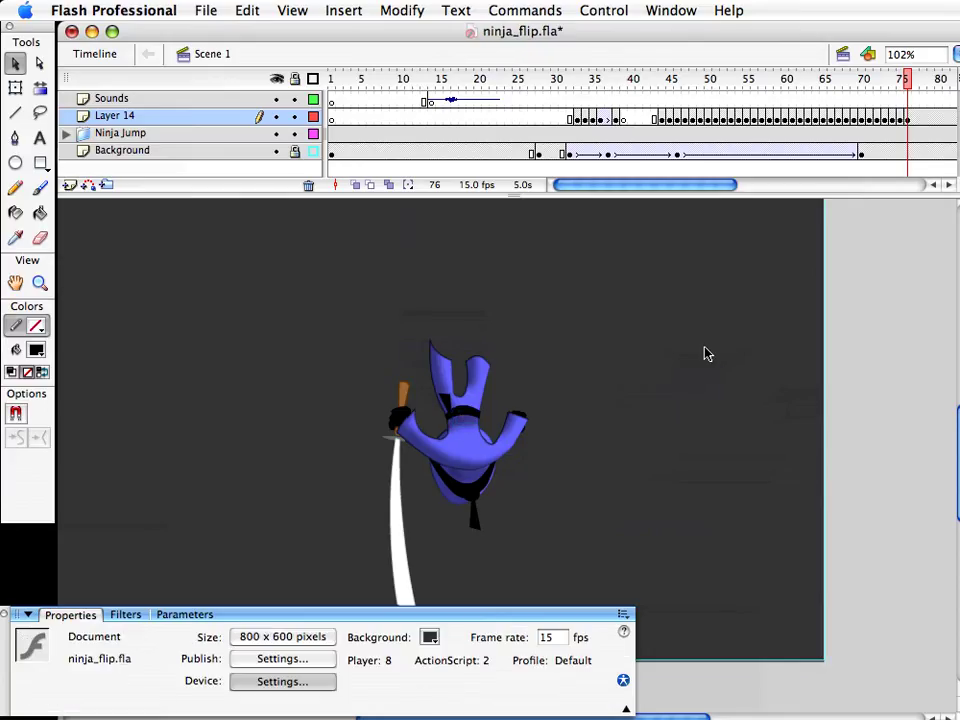
key("super+s")
Edit the body copy 35 clip to widen the waist outline on the sword side down to the armpit
mouse_move(904, 79)
left_mouse_down()
mouse_move(897, 85)
mouse_move(910, 85)
mouse_move(896, 86)
mouse_move(908, 88)
left_mouse_up()
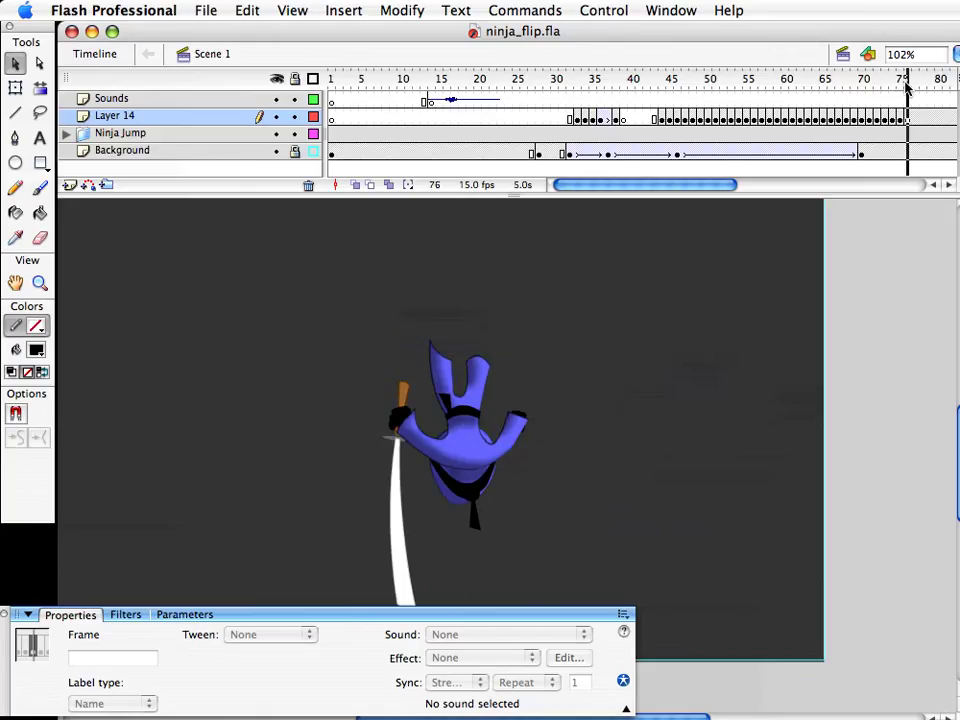
left_click(469, 456)
double_click(455, 447)
left_click(40, 283)
left_click_drag(401, 381, 505, 463)
key("v")
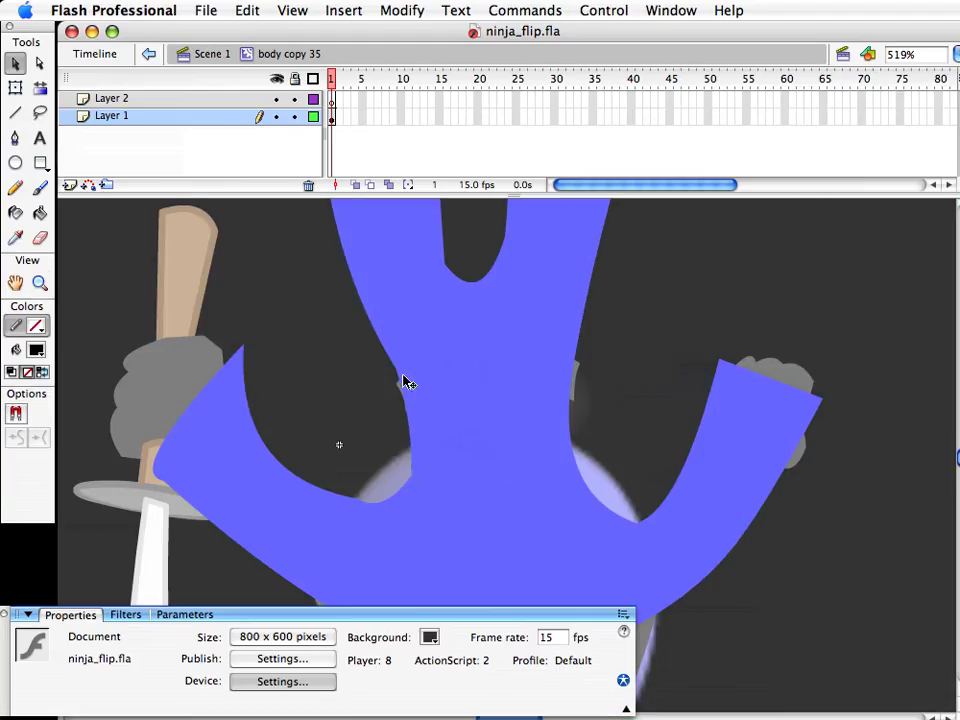
left_click_drag(396, 373, 374, 436)
left_click(398, 420)
left_click(333, 401)
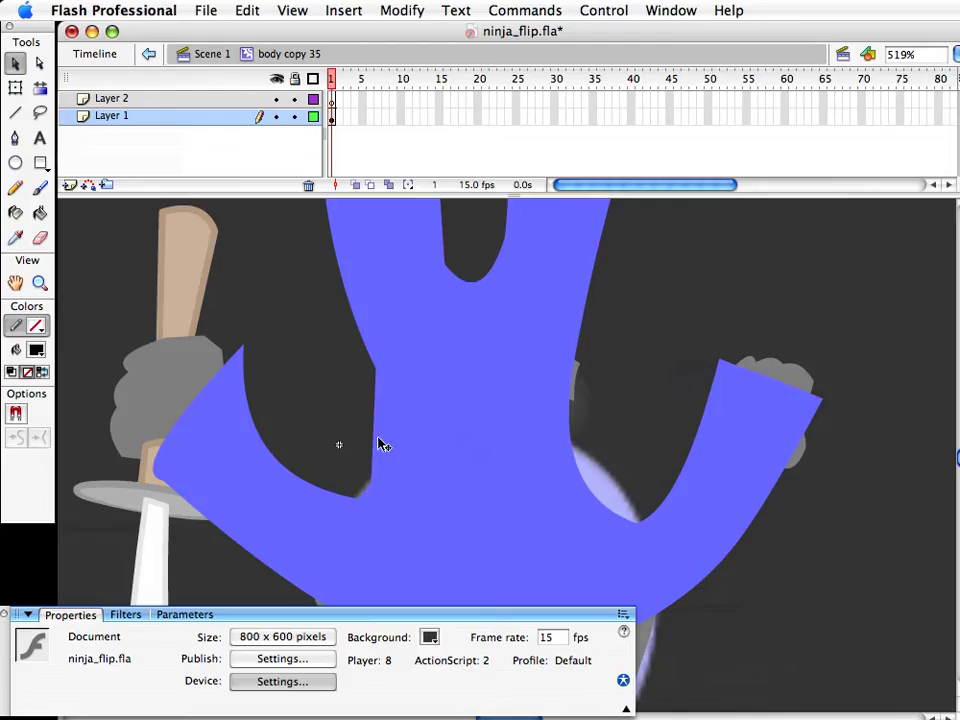
key("super+e")
Flatten and widen the belt with Free Transform and reposition it to span the wider waist
left_click(463, 418)
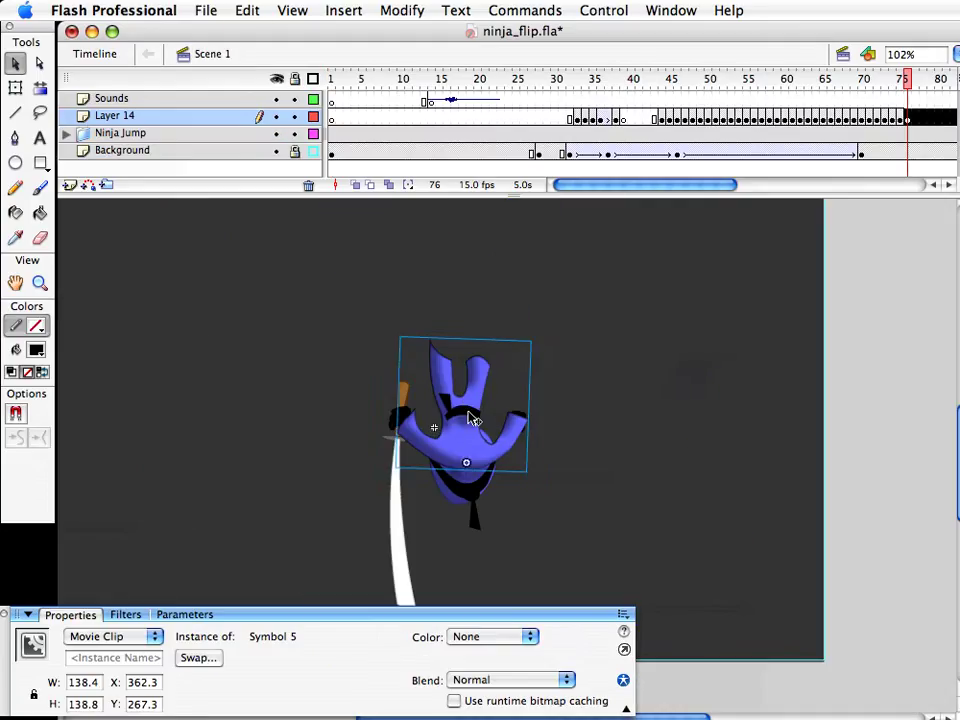
left_click(39, 283)
left_click_drag(392, 396, 551, 490)
key("q")
left_click(465, 240)
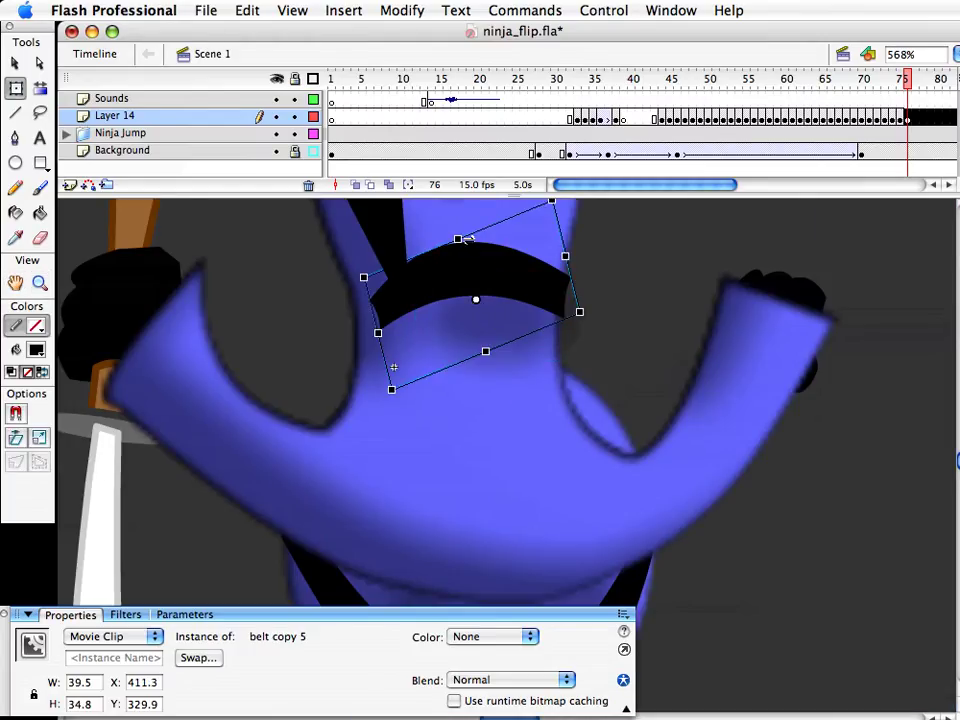
left_click_drag(457, 238, 462, 254)
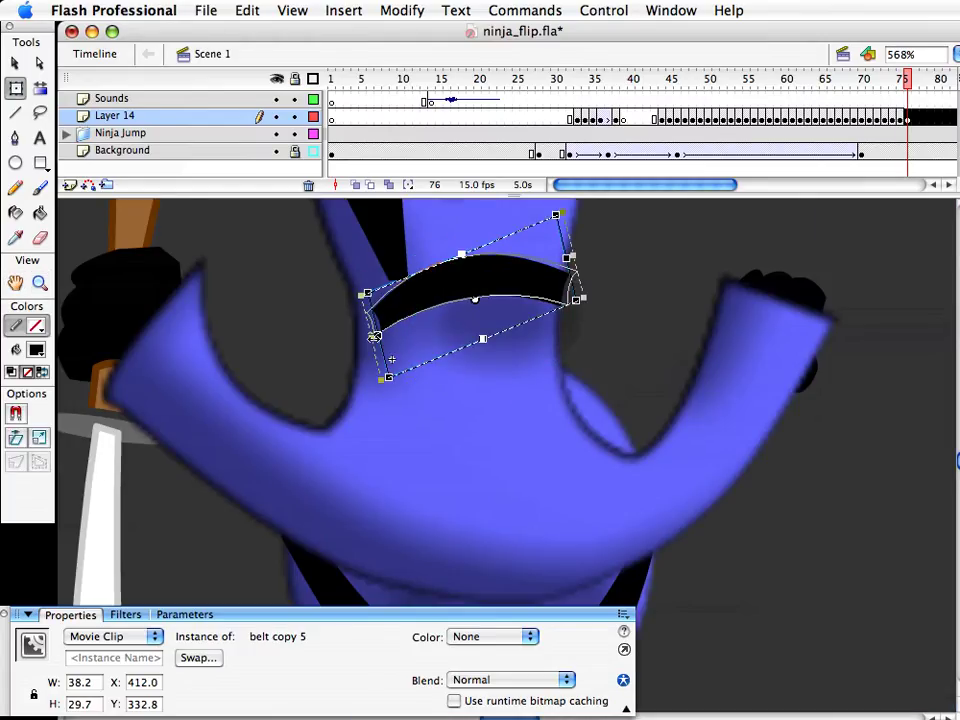
left_click_drag(376, 336, 363, 341)
key("v")
left_click_drag(547, 281, 529, 286)
Move the belt tie down onto the repositioned belt, to about Y 327.4
left_click(396, 260)
left_click_drag(396, 259, 396, 274)
double_click(396, 274)
key("super+e")
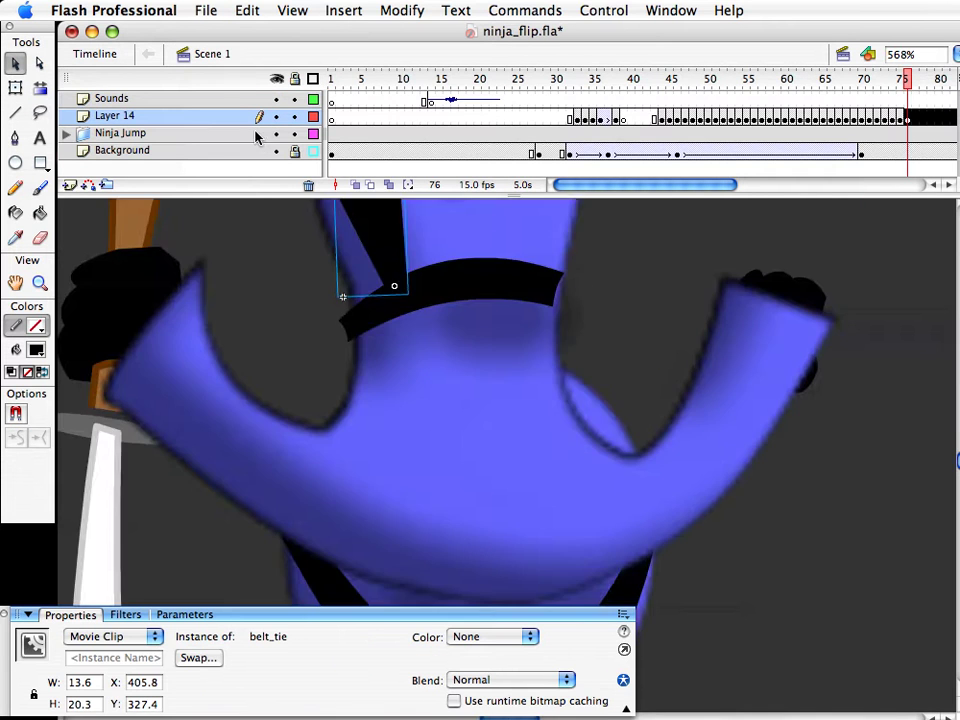
Nudge the shadow next to the belt four pixels left and one pixel down
key("super+1")
left_click(591, 480)
left_click(486, 417)
key("Left")
key("Left")
key("Left")
key("Left")
key("Down")
Rotate the entire ninja slightly clockwise, move it 20 px down, and save the file
left_click_drag(352, 262, 618, 700)
key("q")
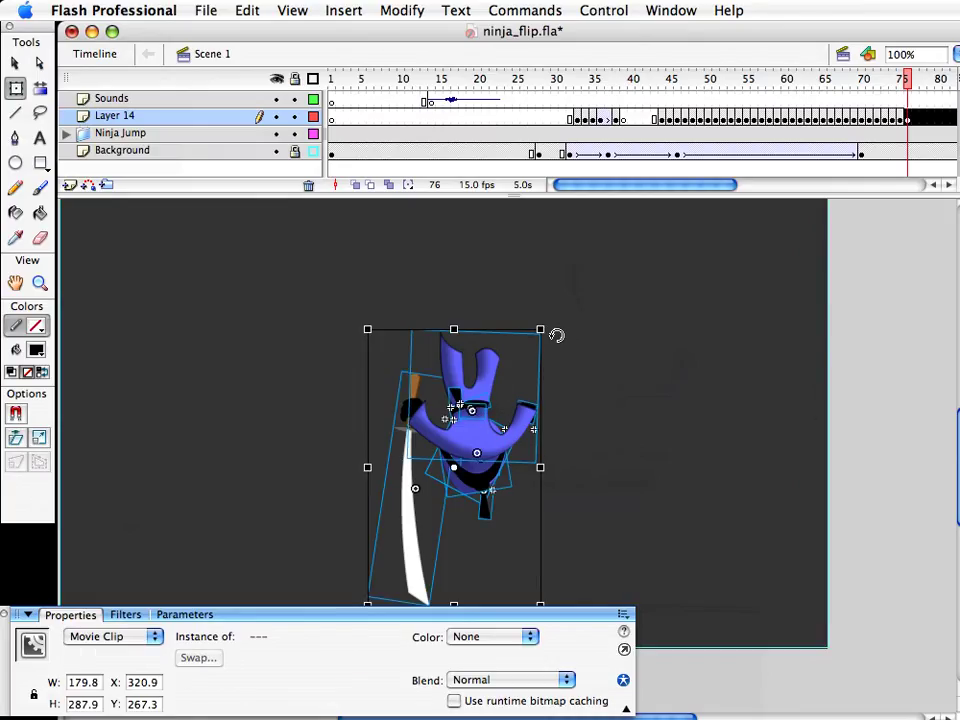
left_click_drag(566, 335, 568, 337)
key("shift+Down")
key("shift+Down")
key("v")
left_click(694, 295)
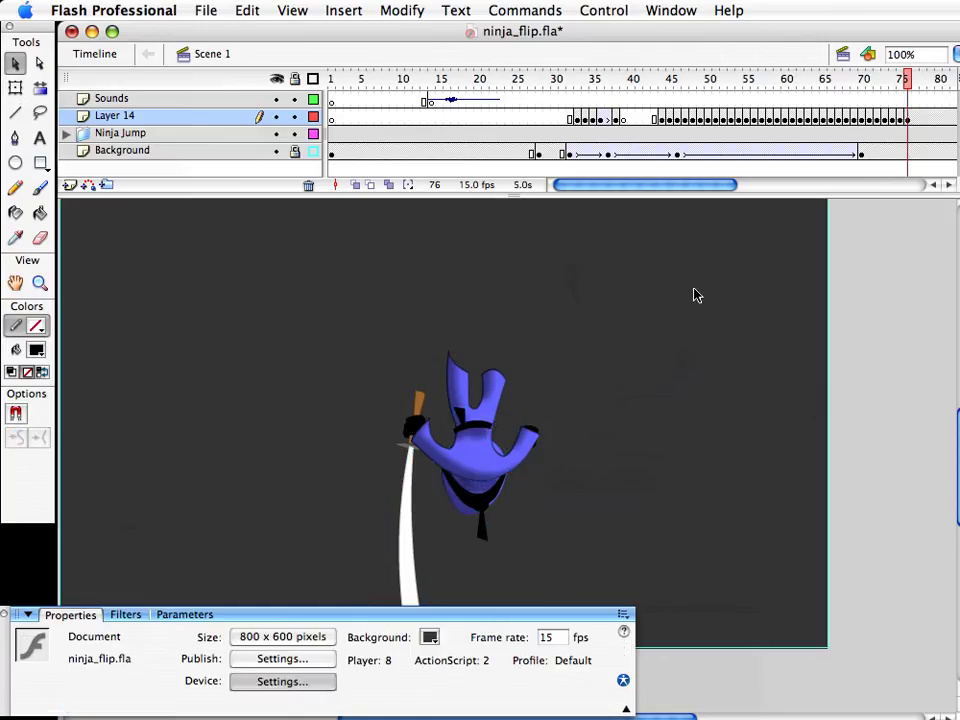
key("super+s")
Move the whole ninja 10 px left and 12 px up to line up with the preceding frame
mouse_move(903, 79)
left_mouse_down()
mouse_move(911, 80)
mouse_move(894, 79)
mouse_move(909, 79)
left_mouse_up()
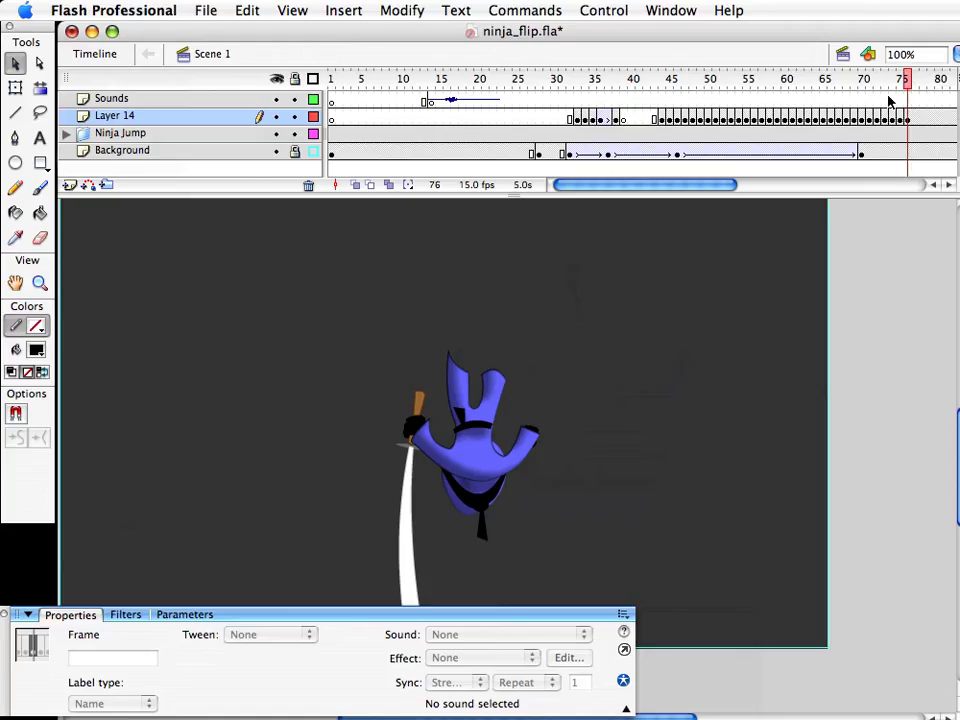
key("super+a")
key("shift+Left")
key("shift+Up")
key("Up")
key("Up")
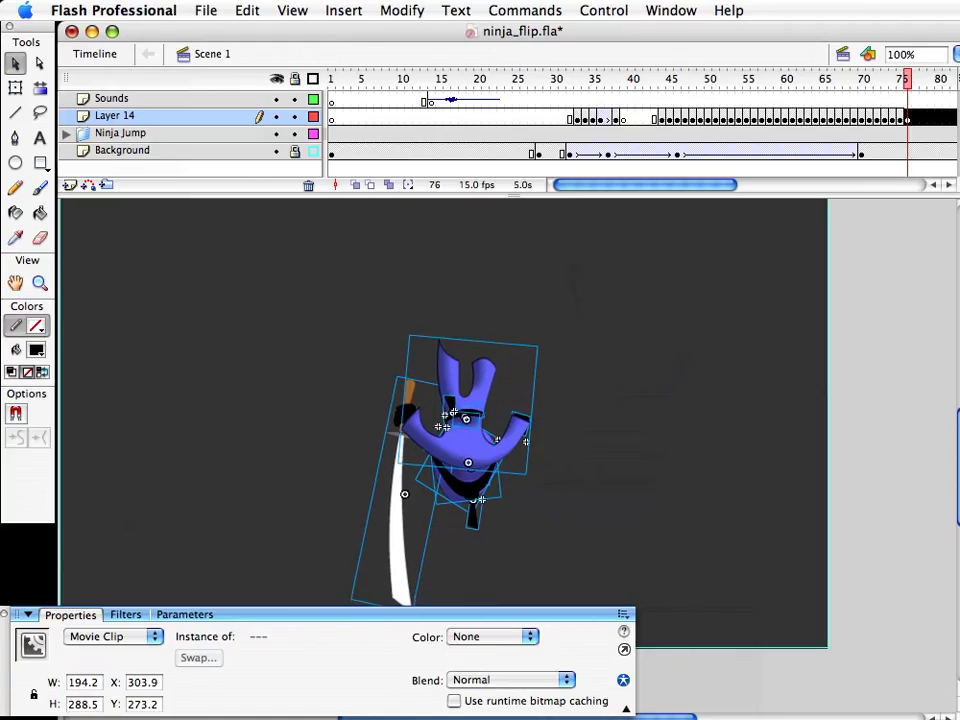
key("comma")
key("period")
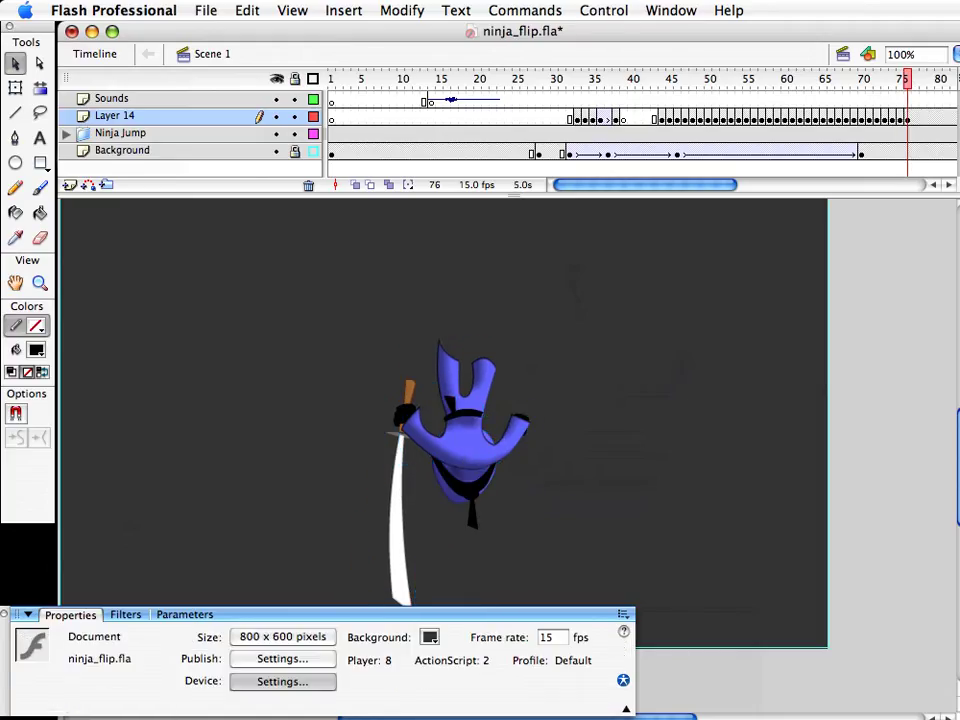
In the body copy 35 clip, reshape the inner leg edges to narrow the gap and pull the outer leg's corner outward
double_click(467, 455)
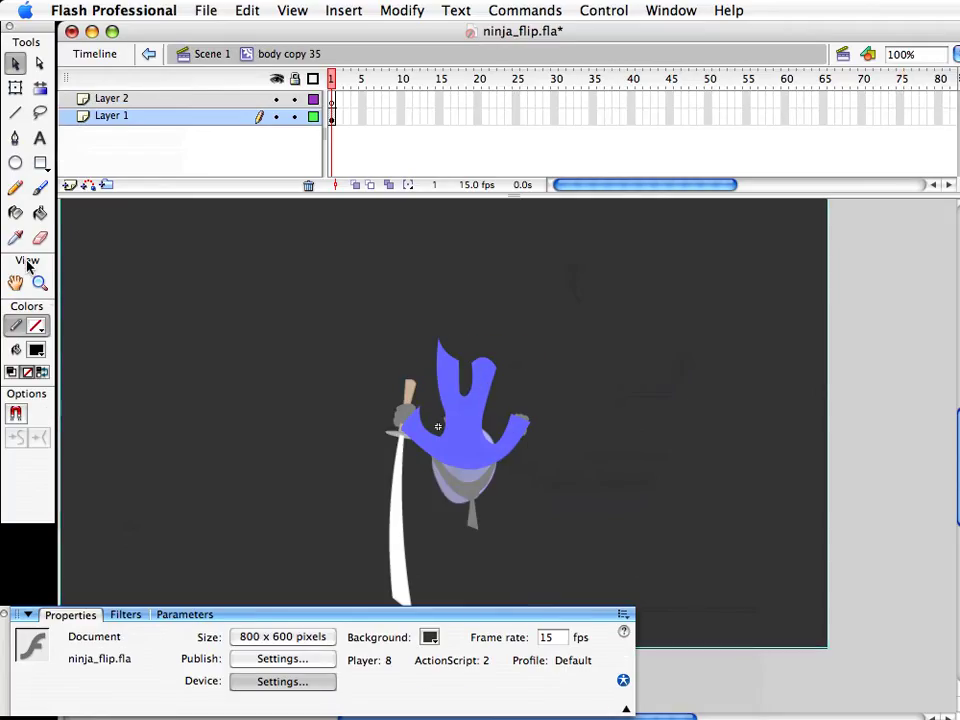
left_click(40, 283)
left_click_drag(392, 315, 650, 545)
key("v")
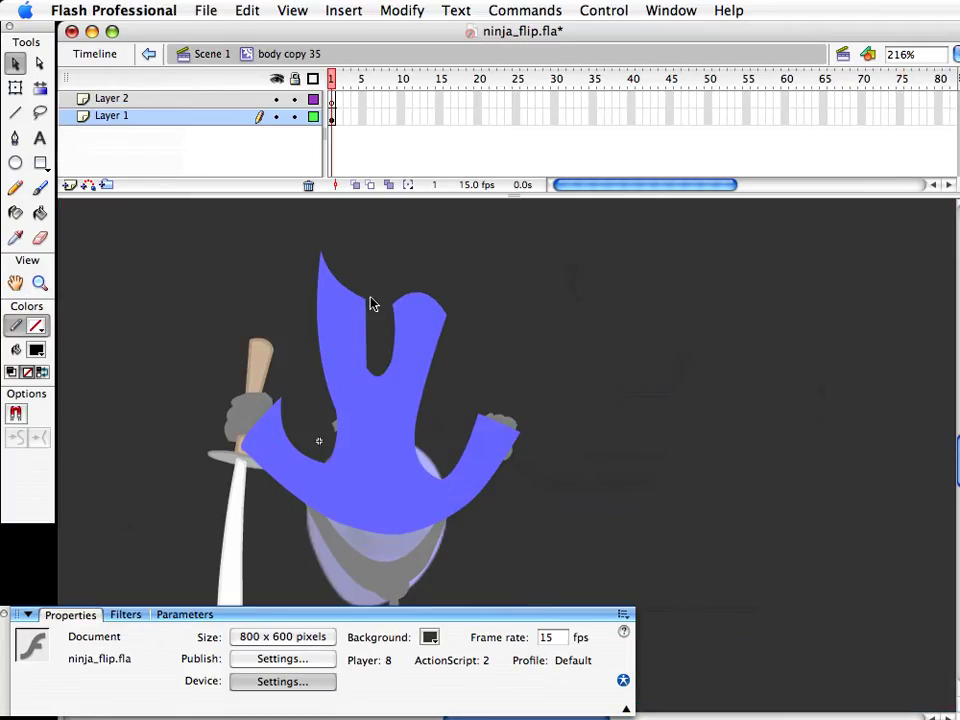
left_click_drag(369, 304, 388, 289)
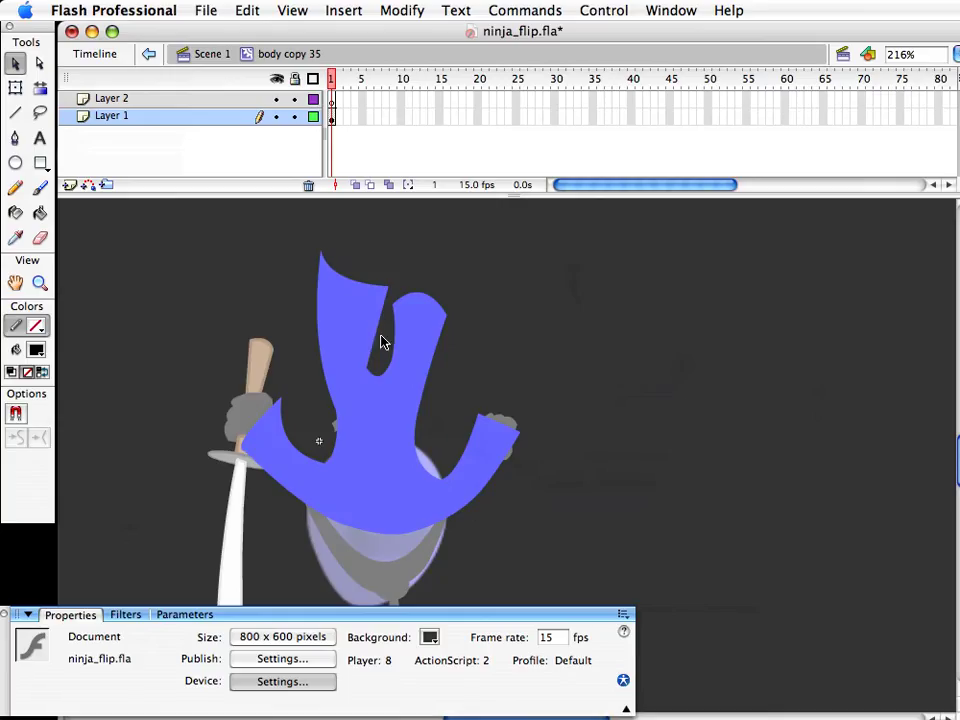
left_click_drag(369, 368, 375, 364)
left_click_drag(450, 328, 469, 332)
left_click_drag(395, 309, 413, 337)
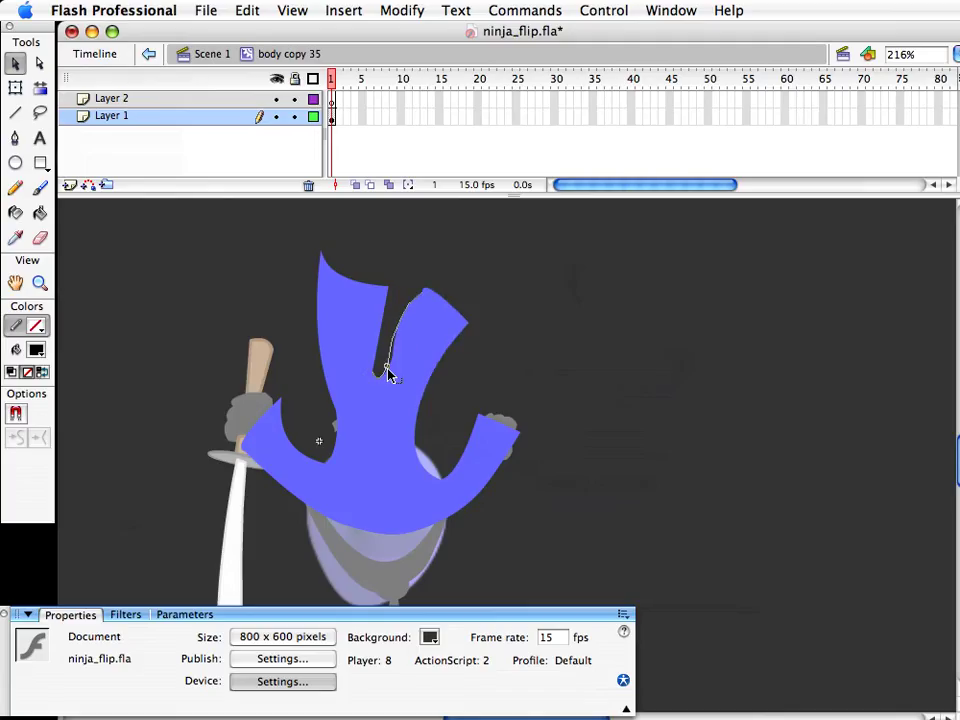
Flare and curve the tips and edges of both legs, and return to the main scene
left_click_drag(439, 317, 477, 328)
left_click_drag(324, 259, 342, 246)
left_click_drag(333, 298, 322, 271)
left_click_drag(390, 285, 383, 378)
left_click_drag(480, 321, 493, 321)
left_click_drag(420, 411, 424, 418)
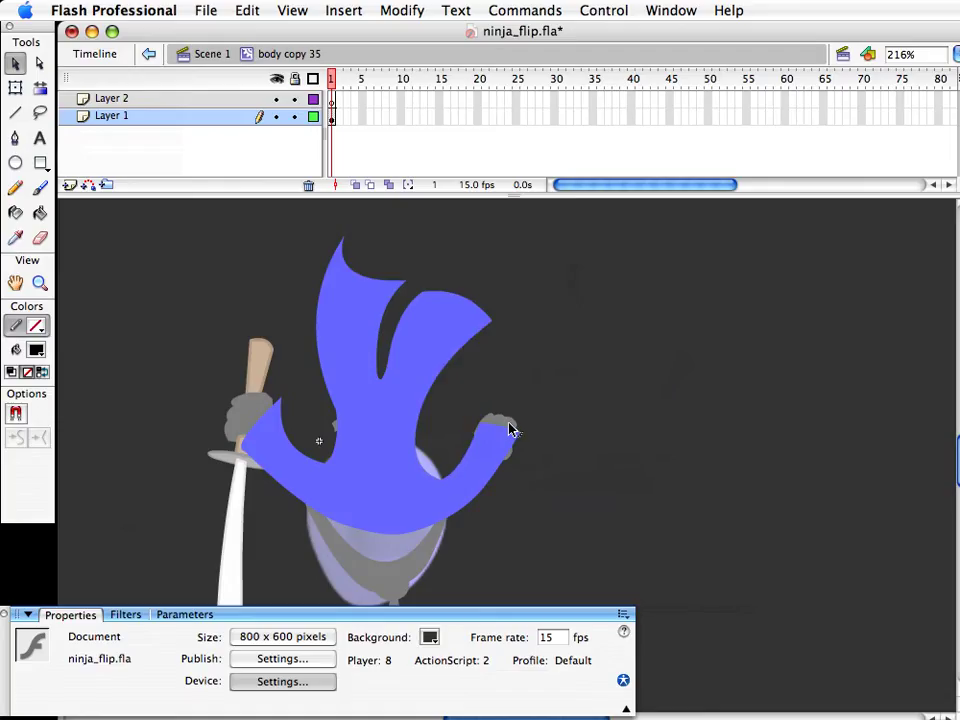
double_click(639, 446)
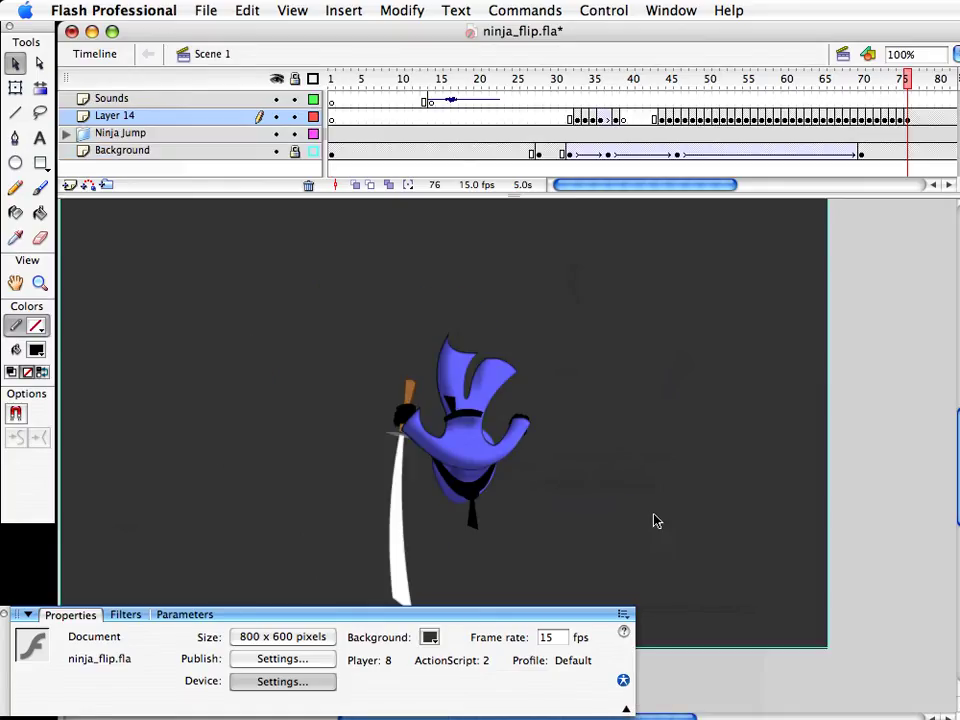
Check the belt piece on the reshaped body and save the file
left_click(478, 413)
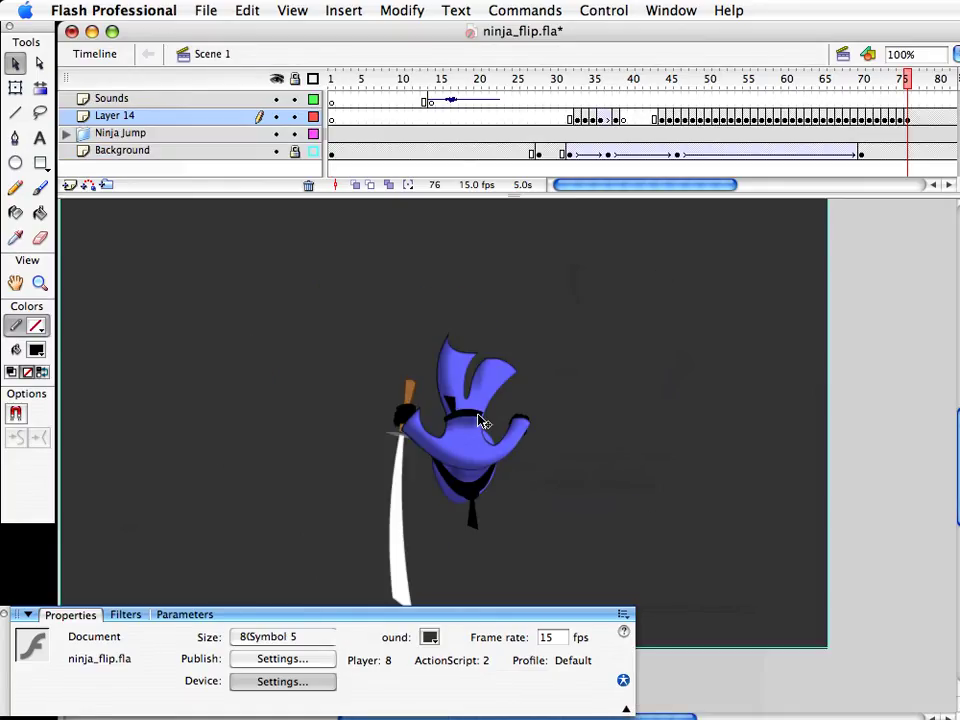
left_click(535, 436)
left_click(484, 482)
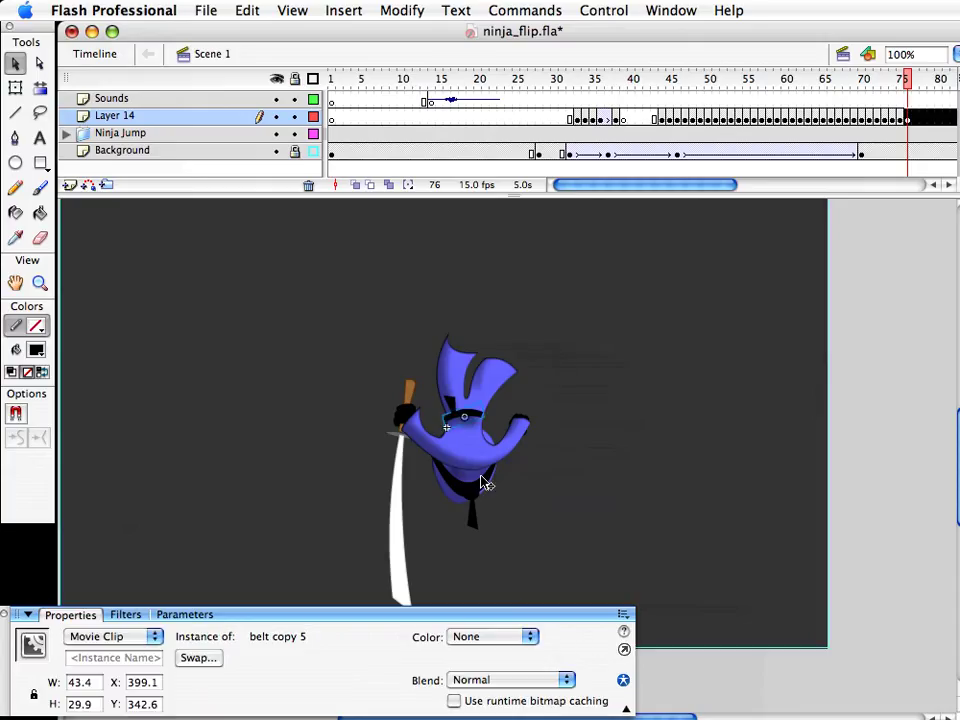
left_click(600, 446)
key("super+s")
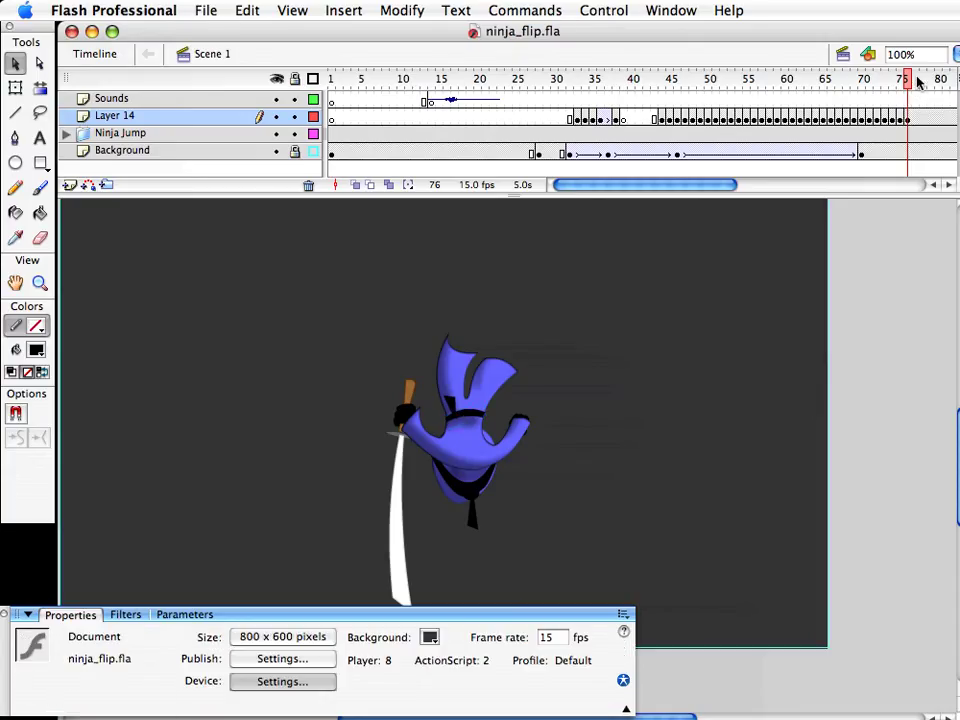
Rotate the whole ninja on frame 76 slightly clockwise and compare it with the neighbouring frame
left_click(908, 80)
mouse_move(908, 80)
left_mouse_down()
mouse_move(894, 80)
mouse_move(915, 80)
left_mouse_up()
left_click_drag(366, 261, 540, 620)
key("q")
left_click_drag(555, 320, 559, 319)
left_click(660, 561)
mouse_move(915, 79)
left_mouse_down()
mouse_move(891, 80)
mouse_move(909, 80)
left_mouse_up()
Rotate the head and bandana pieces on frame 76 slightly clockwise and compare the pose with the neighbouring frame
left_click_drag(424, 422, 538, 591)
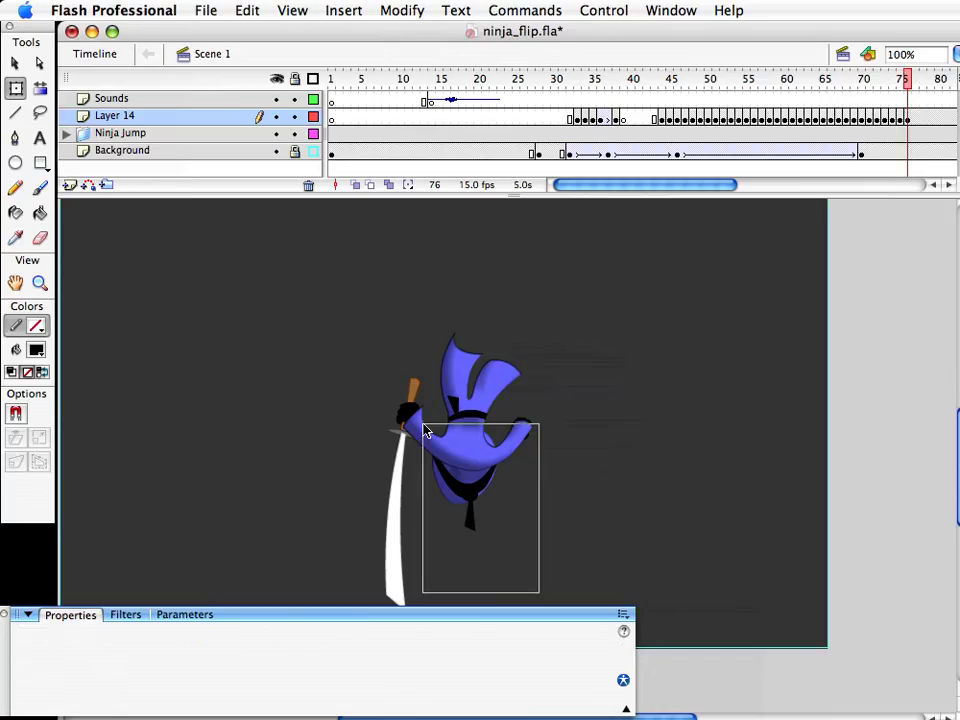
left_click(482, 456)
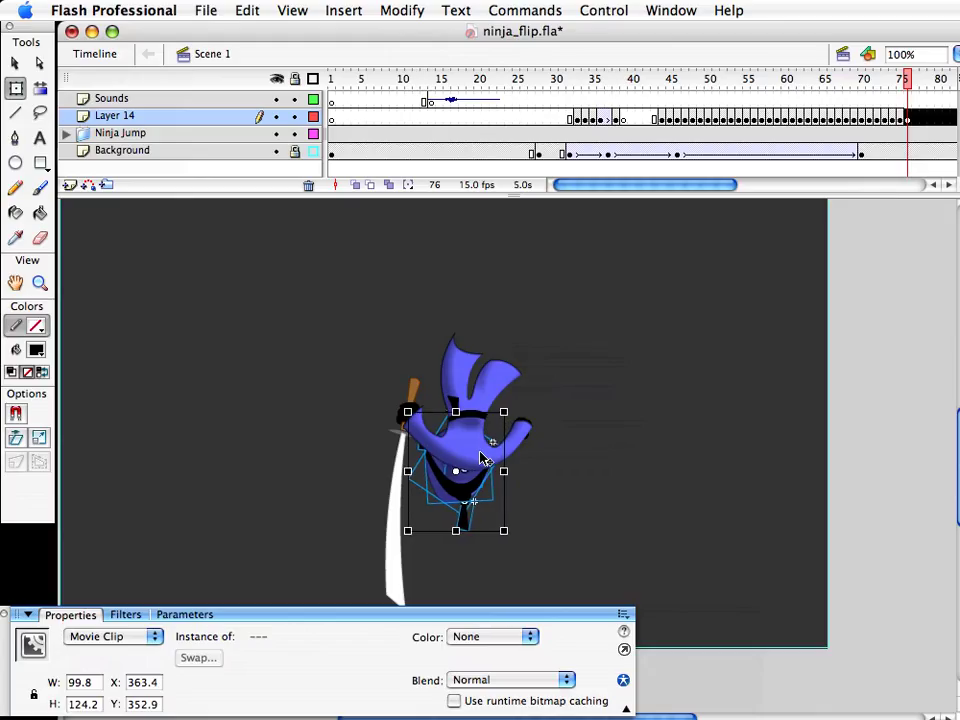
left_click(665, 370)
mouse_move(900, 76)
left_mouse_down()
mouse_move(917, 77)
mouse_move(894, 75)
mouse_move(906, 73)
left_mouse_up()
left_click(536, 381)
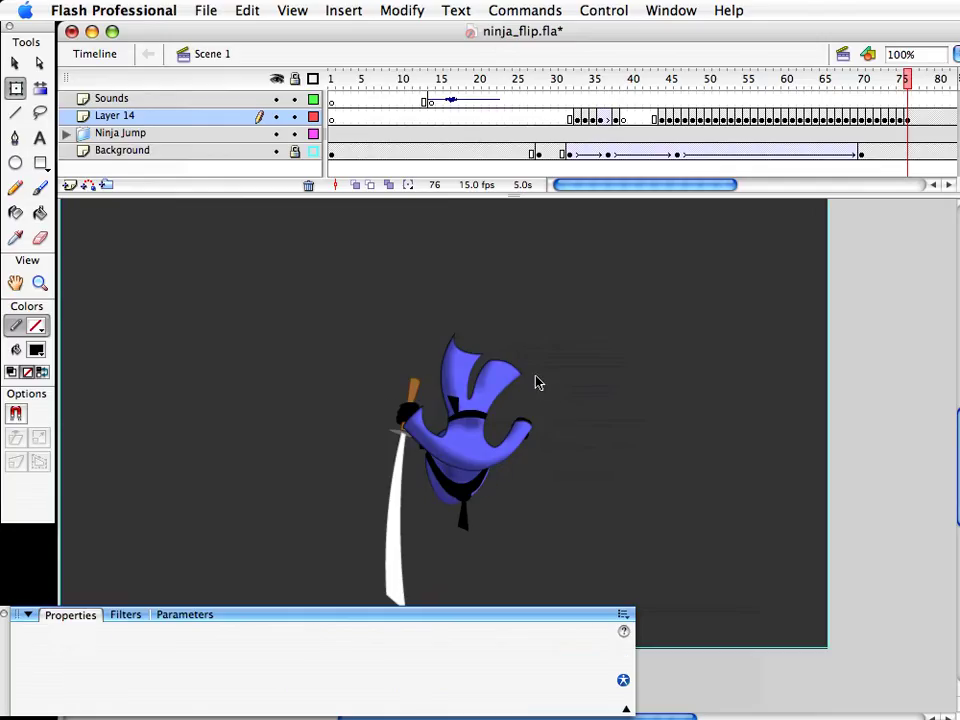
Select the belt, its knot and the waist shadow on frame 76 and rotate them slightly clockwise
left_click_drag(537, 390, 427, 450)
key("v")
left_click(514, 454)
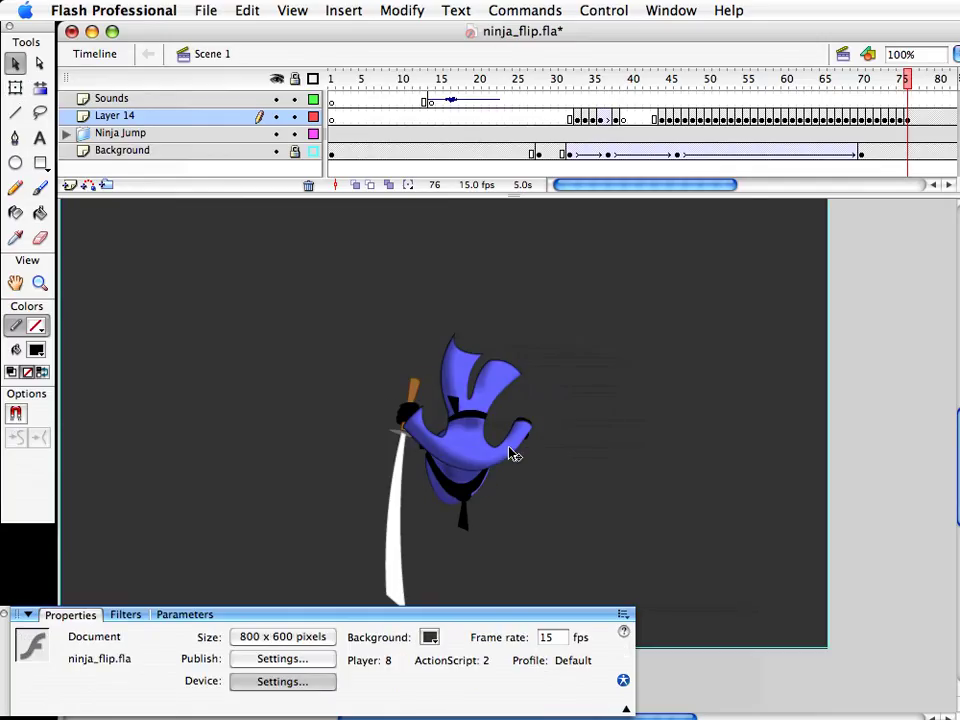
left_click_drag(424, 369, 486, 430)
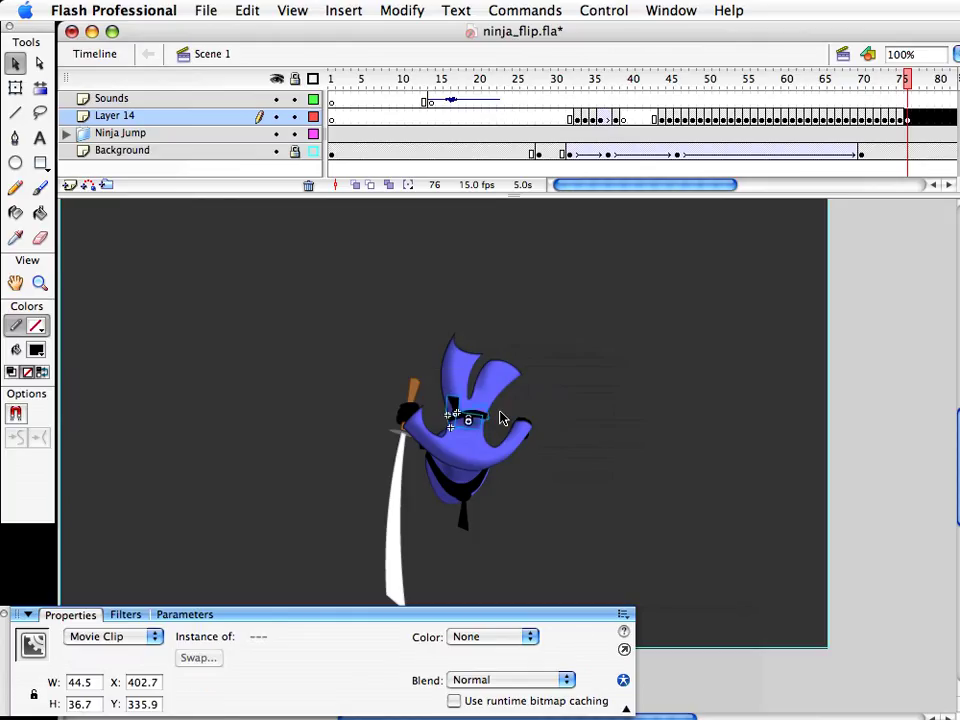
key("q")
left_click(499, 378)
key("super+z")
left_click_drag(494, 381, 501, 385)
Nudge the rotated belt pieces right and down onto the ninja's waist and save the file
key("v")
key("Right")
key("Right")
key("Down")
key("Down")
key("Down")
key("Down")
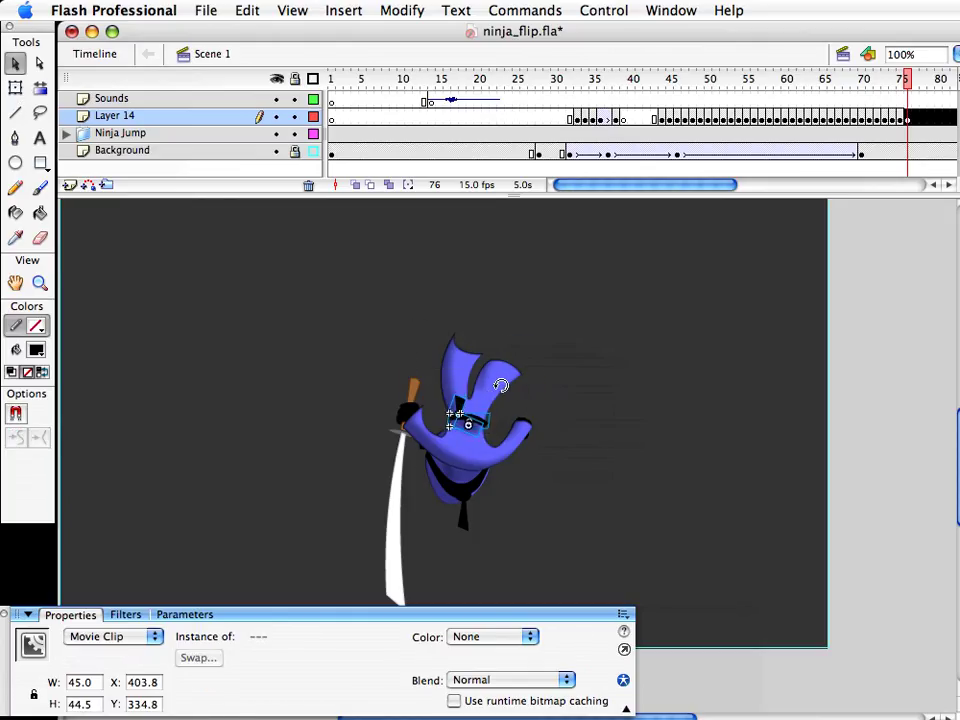
left_click(671, 409)
key("super+s")
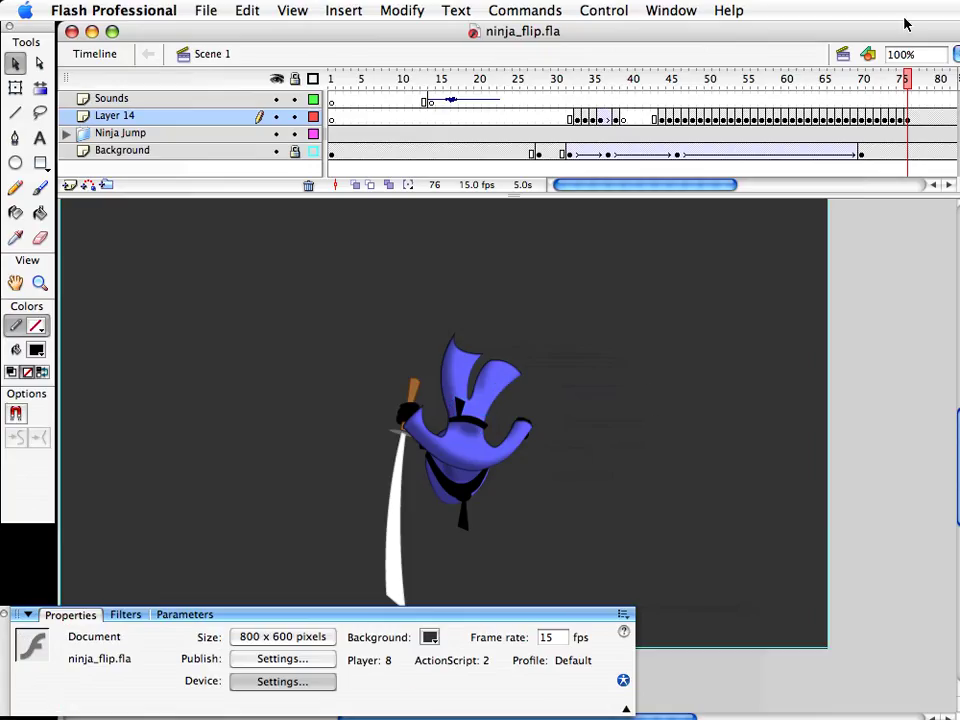
Check frame 76 against its neighbour, insert a keyframe on frame 77 of Layer 14 and save the file
left_click_drag(900, 79, 905, 79)
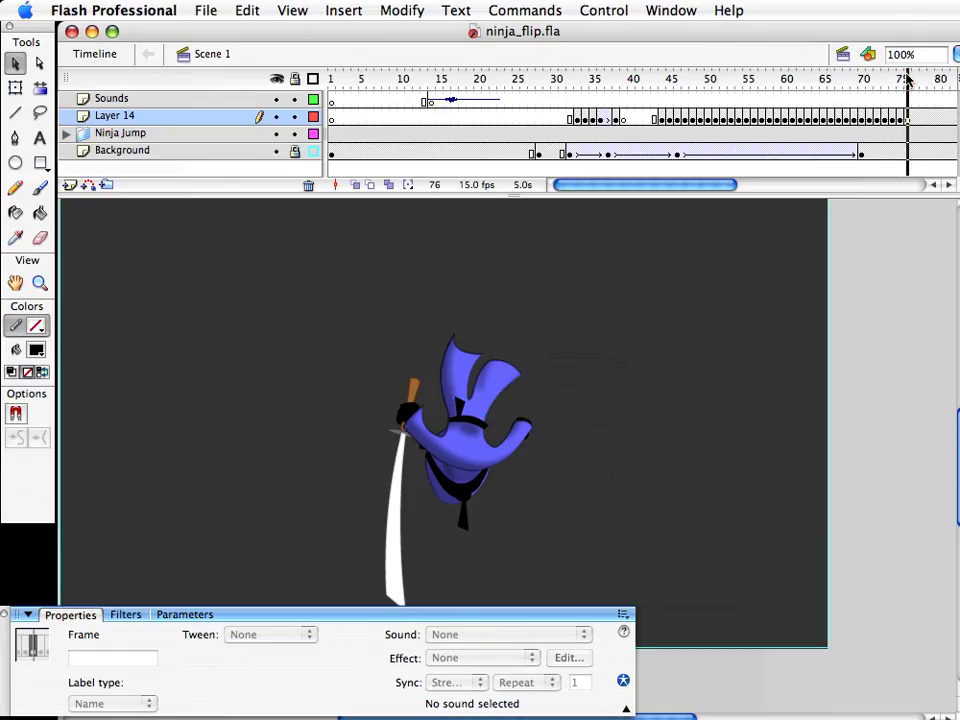
left_click(755, 428)
key("F6")
left_click(917, 120)
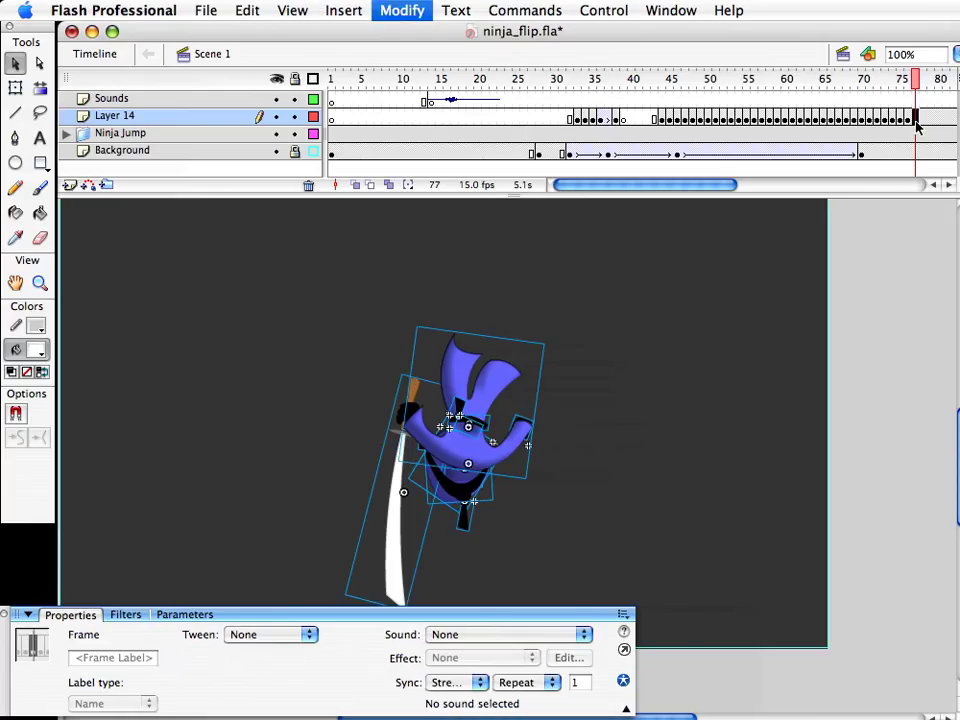
left_click(632, 440)
key("ctrl+s")
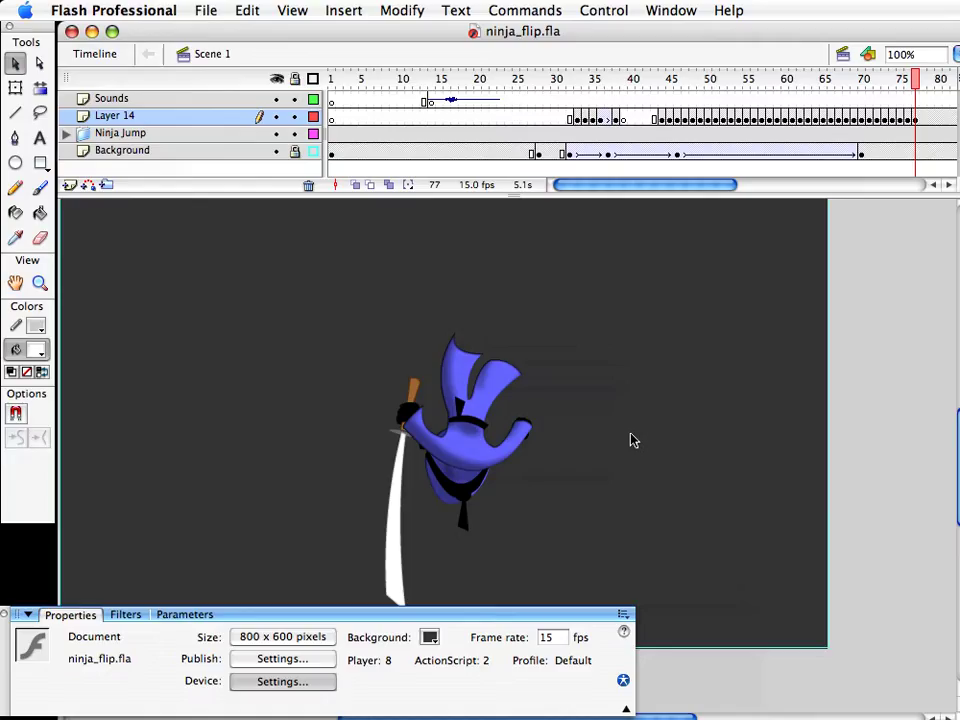
Move the head on frame 77 up so it sits further behind the body
left_click(507, 472)
left_click(467, 499)
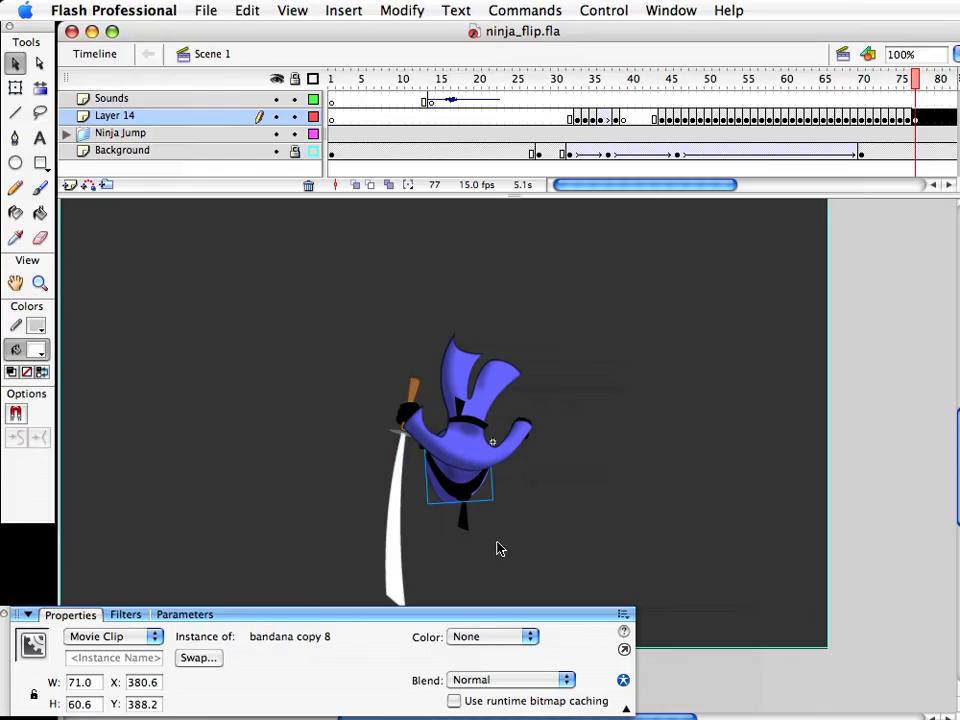
left_click(432, 504)
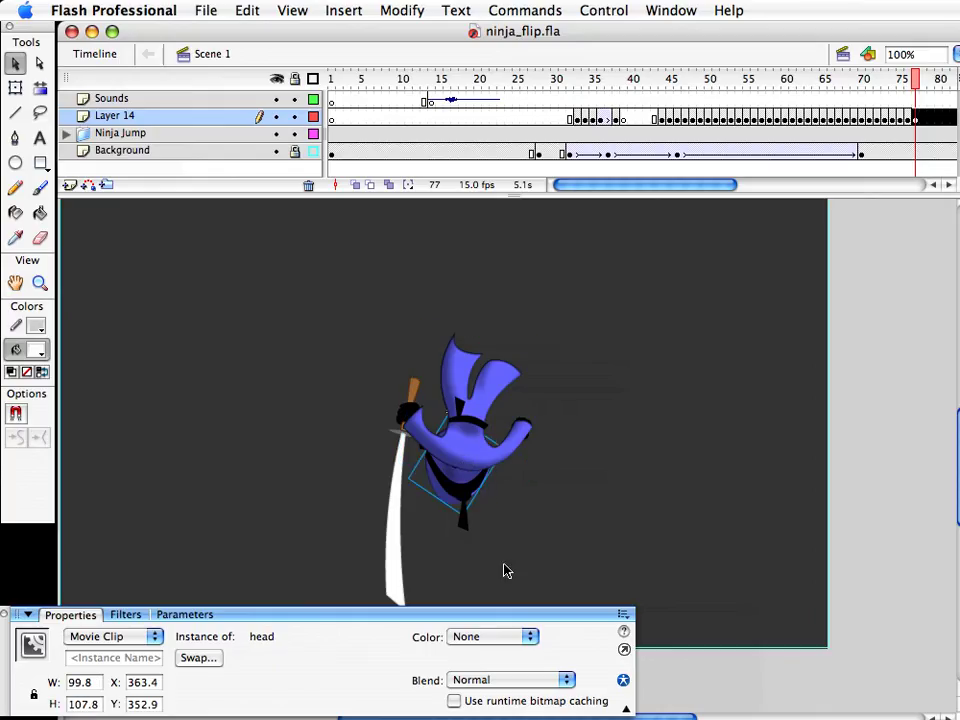
Set the bandana aside to the right of the ninja and shift the head shadow up onto the moved head
left_click(463, 484)
left_click(463, 512)
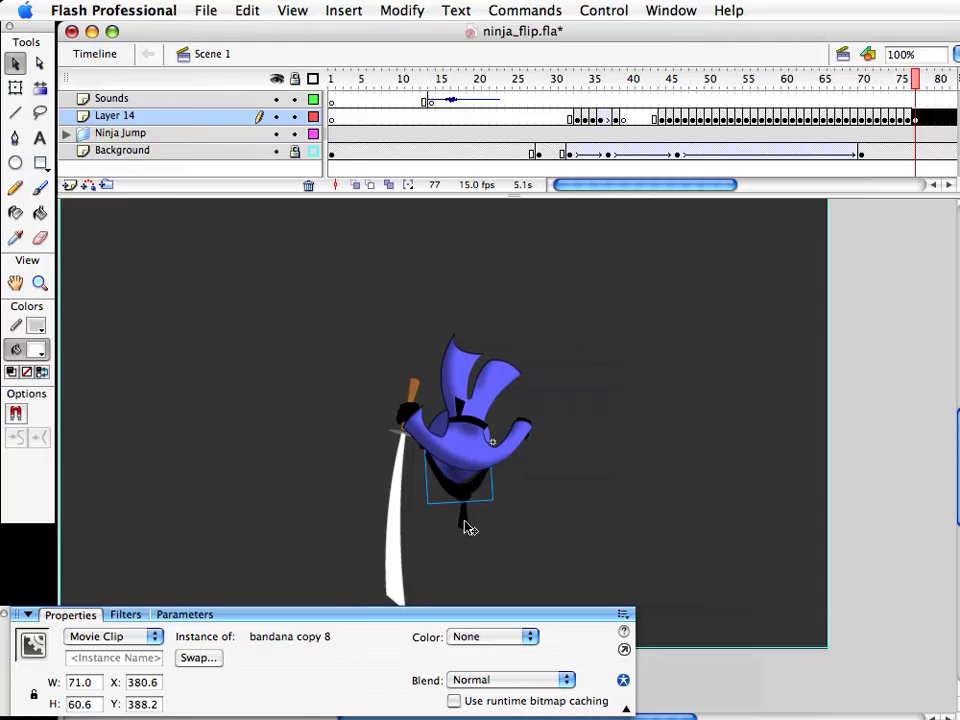
left_click_drag(461, 500, 713, 495)
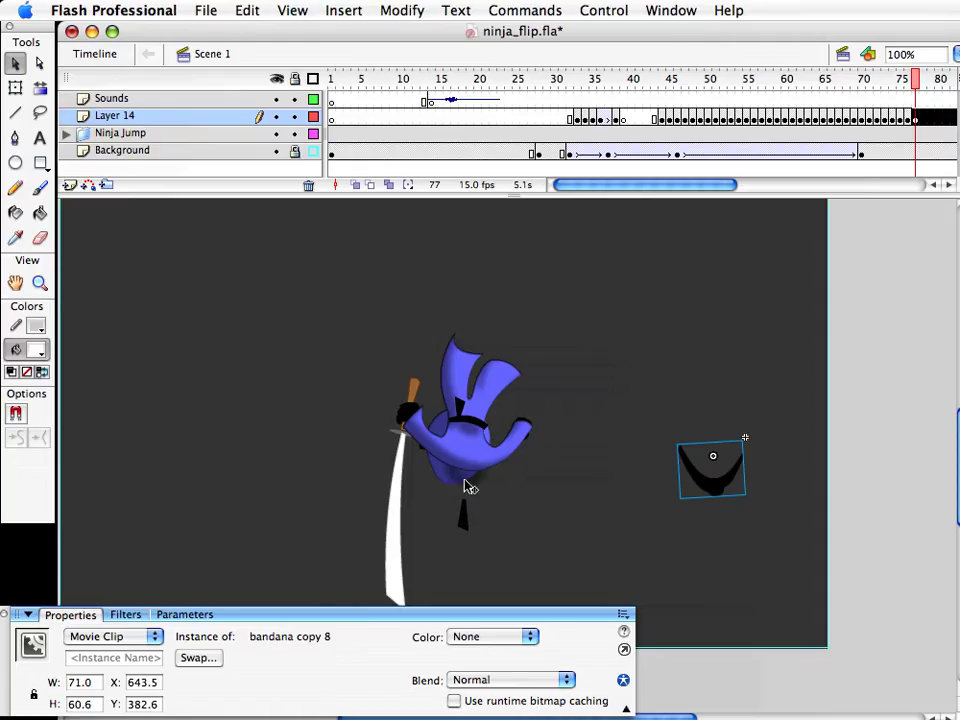
mouse_move(465, 482)
left_mouse_down()
mouse_move(623, 509)
mouse_move(615, 500)
mouse_move(563, 509)
mouse_move(448, 471)
left_mouse_up()
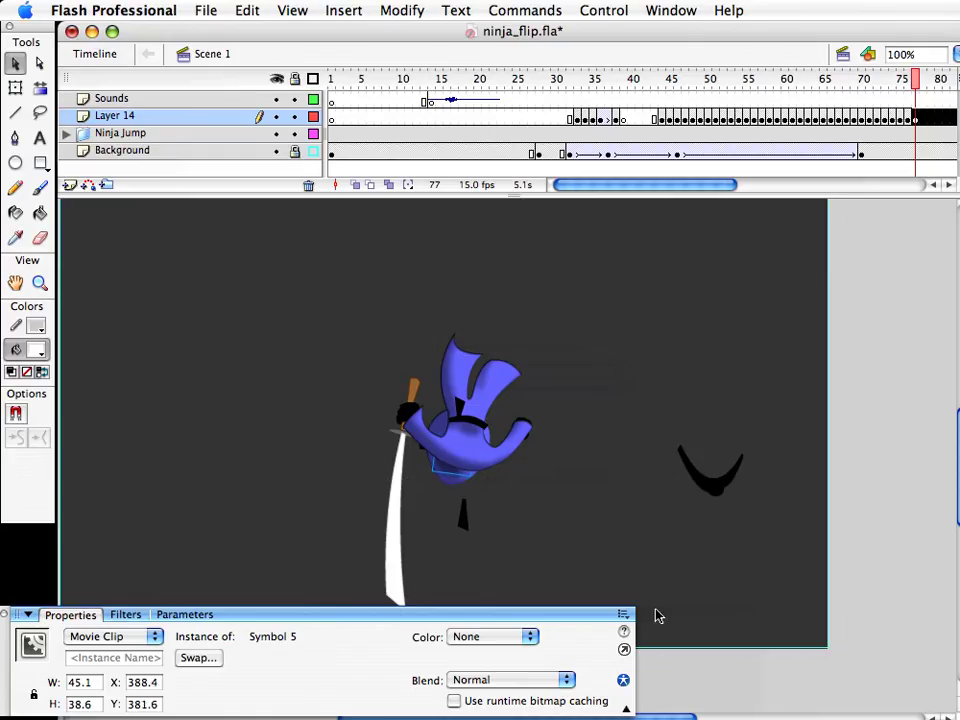
left_click(510, 502)
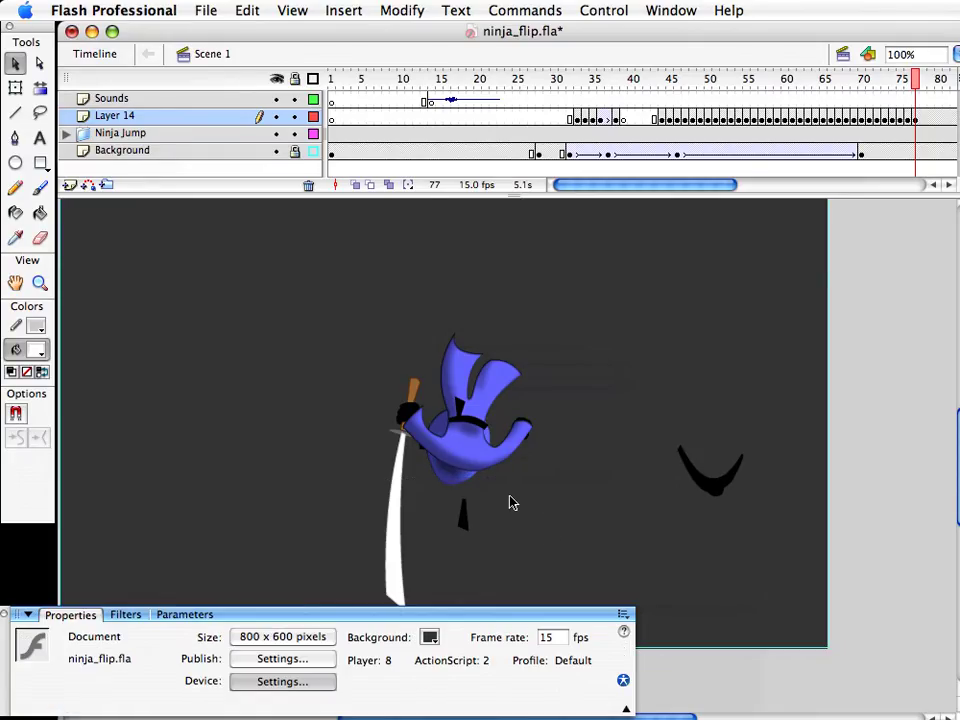
Move the belt, its shadow and the belt knot off the body to the empty area right of the ninja
left_click(494, 437)
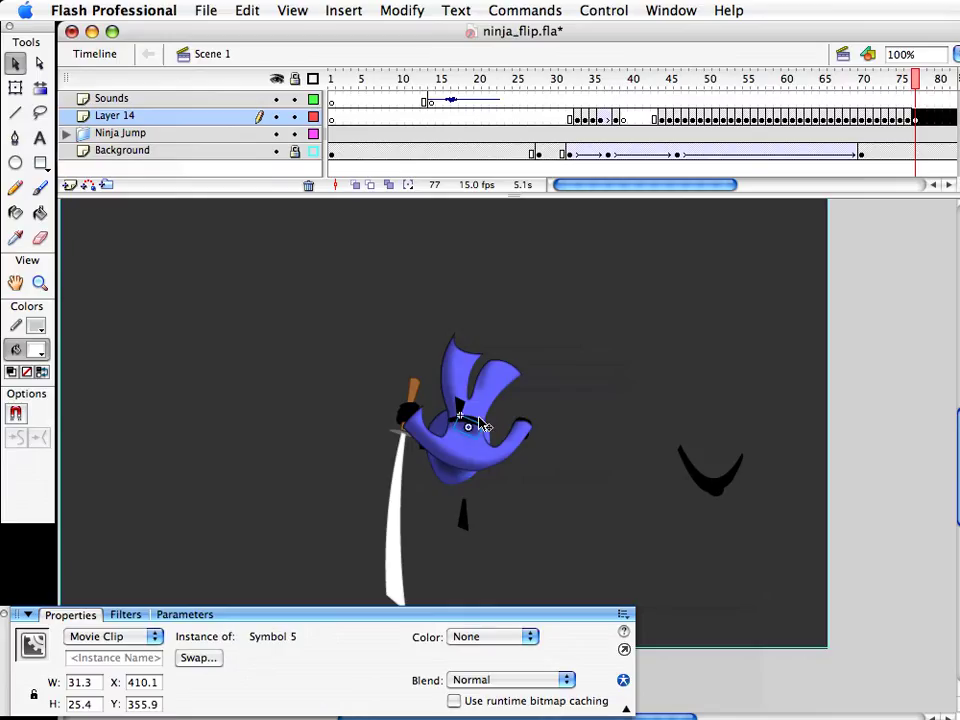
left_click(461, 401)
left_click_drag(566, 387, 622, 423)
left_click_drag(479, 424, 651, 390)
left_click_drag(461, 406, 693, 363)
Duplicate the body symbol on frame 77 as body copy 36
left_click(495, 460)
key("super+shift+d")
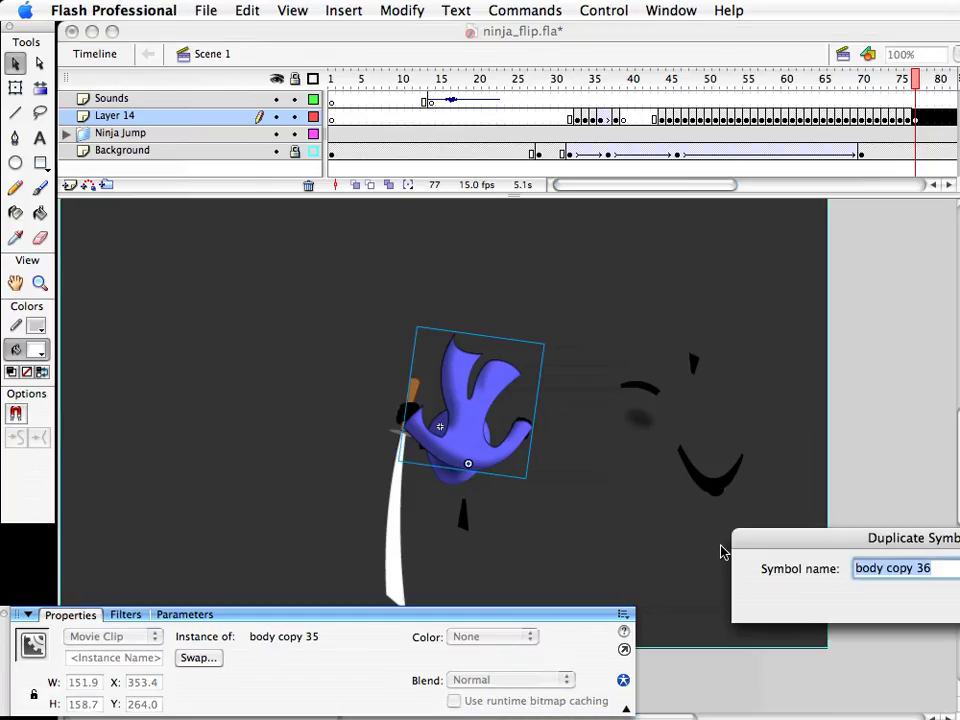
key("Return")
key("Return")
Move the sword and hand well left of the ninja, and shift the small black piece beside the head left and down
left_click(410, 562)
left_click(404, 543)
left_click_drag(404, 543, 295, 485)
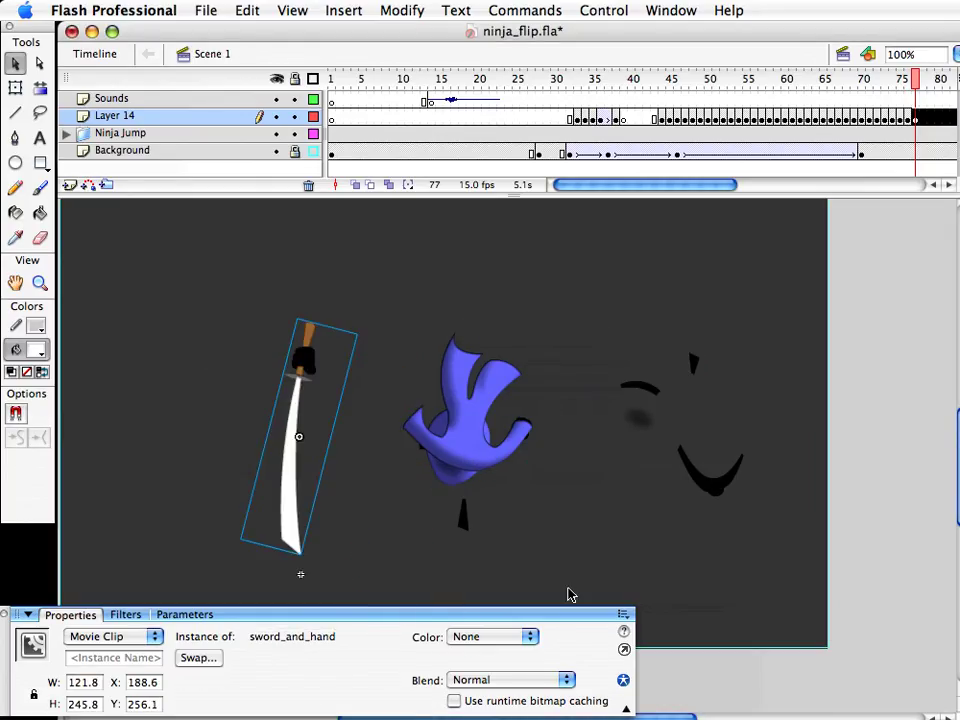
left_click(430, 445)
key("shift+Left")
key("shift+Left")
key("shift+Left")
key("shift+Down")
key("shift+Down")
Move the ninja's free hand right and down, clear of the sleeve
left_click(527, 430)
key("shift+Down")
key("shift+Right")
key("shift+Right")
key("shift+Right")
key("shift+Right")
left_click(617, 531)
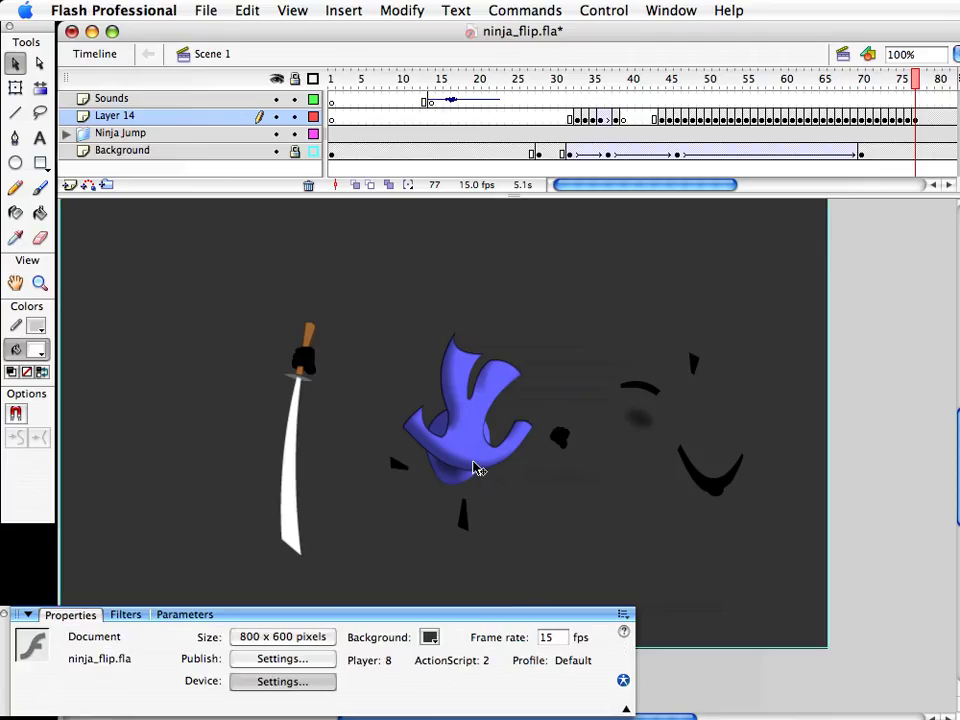
Open body copy 36 for editing and reshape the right leg so its end curls over and points downward
left_click(474, 467)
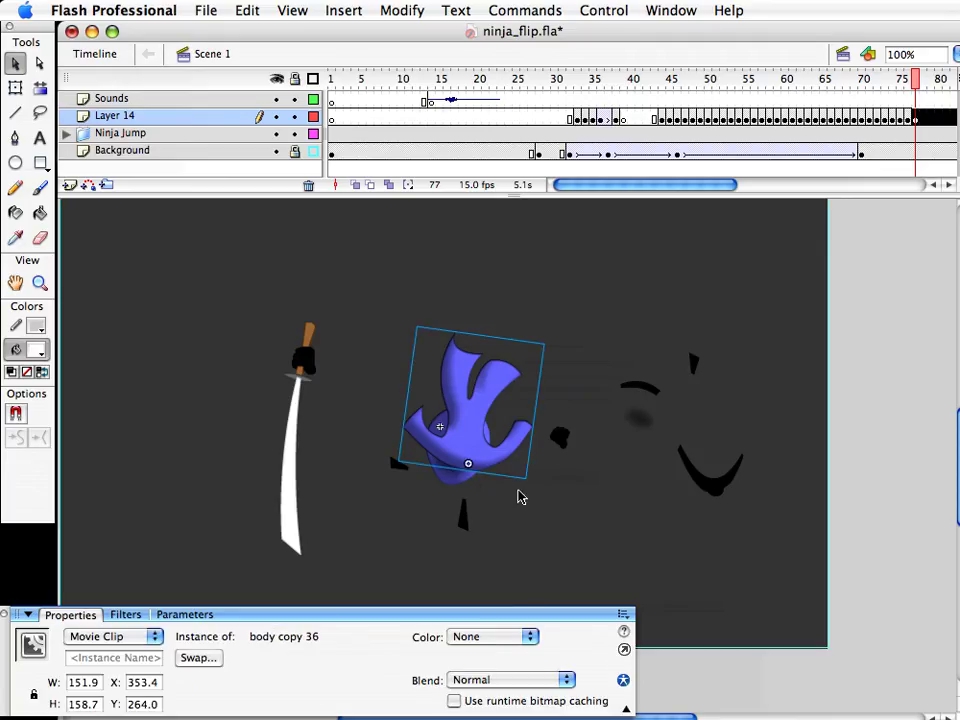
double_click(471, 429)
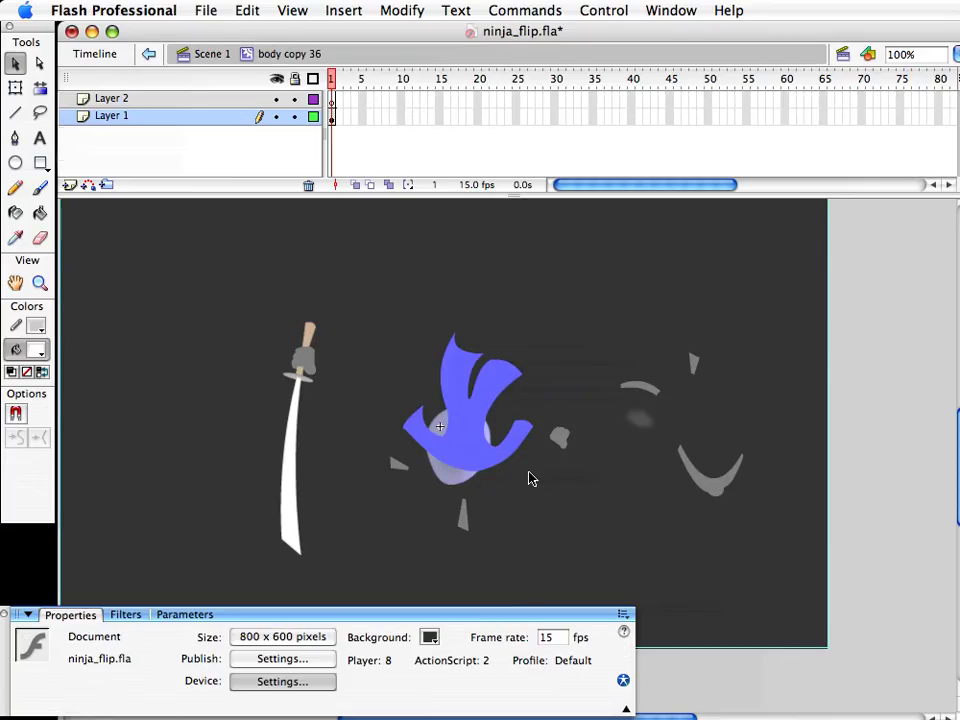
key("z")
left_click_drag(347, 321, 664, 566)
key("v")
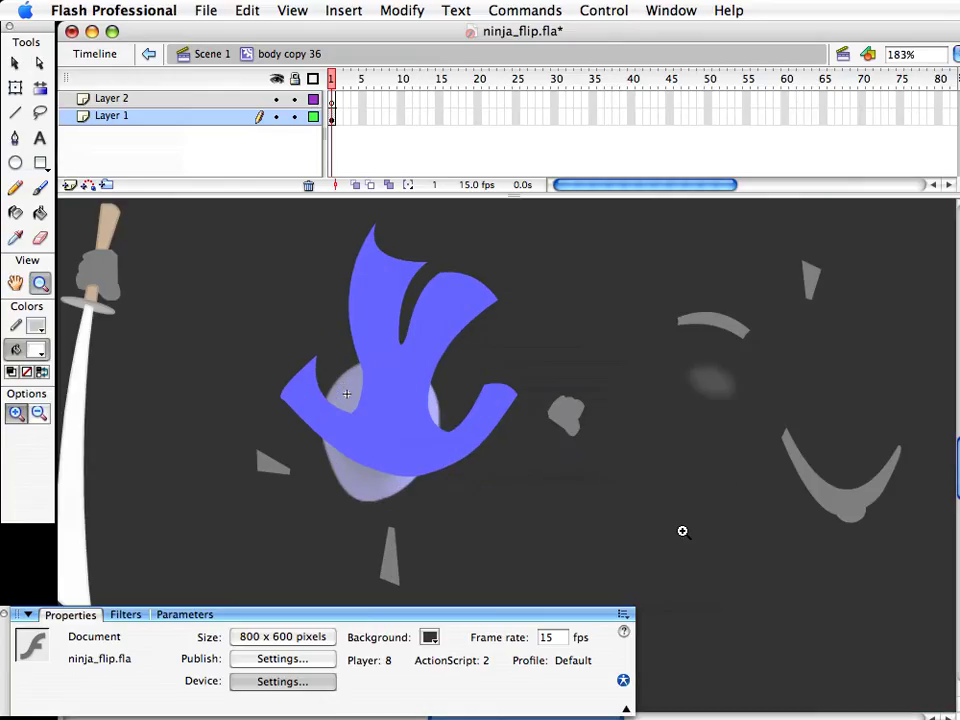
left_click_drag(551, 384, 664, 461)
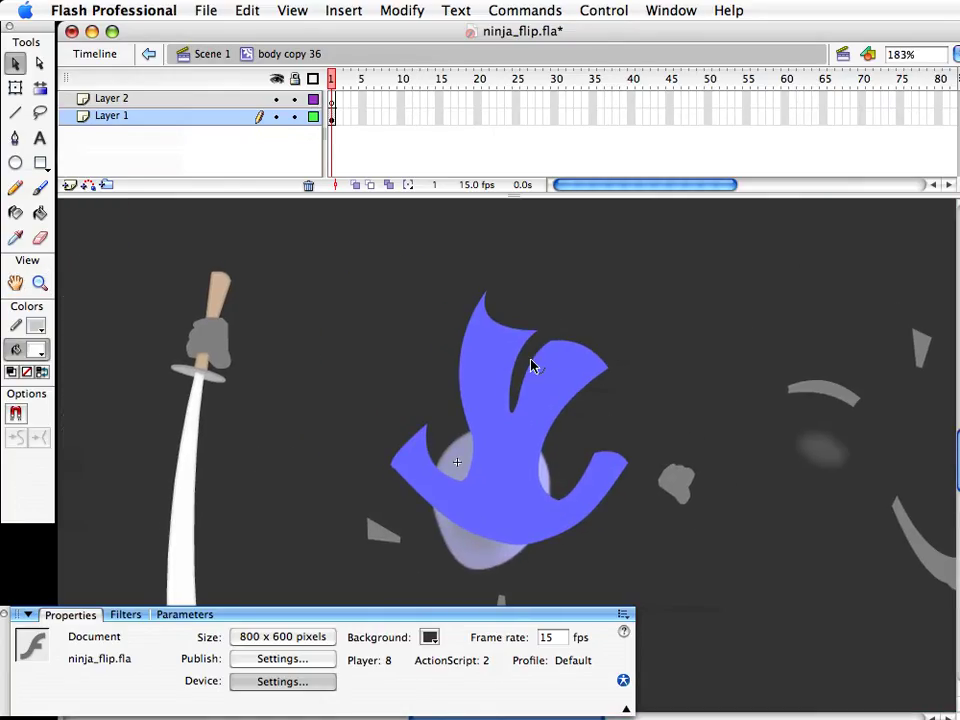
left_click_drag(611, 379, 611, 433)
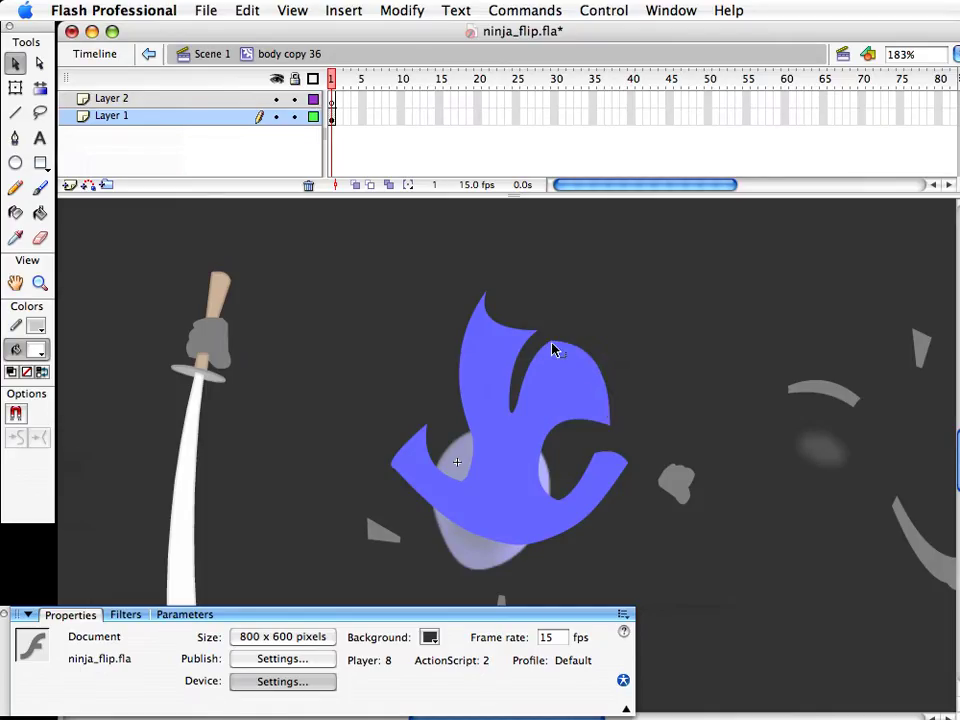
left_click_drag(552, 348, 541, 374)
left_click_drag(581, 426, 576, 435)
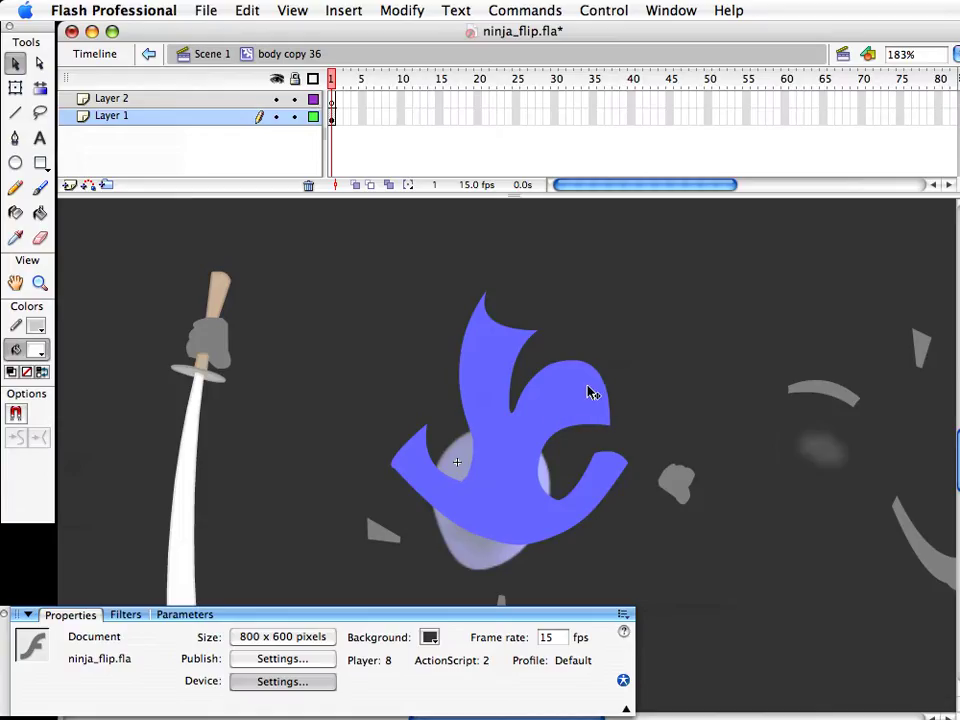
Draw a dark blue circle about 49 by 48 px on Layer 2 over the end of the bent leg
left_click(37, 350)
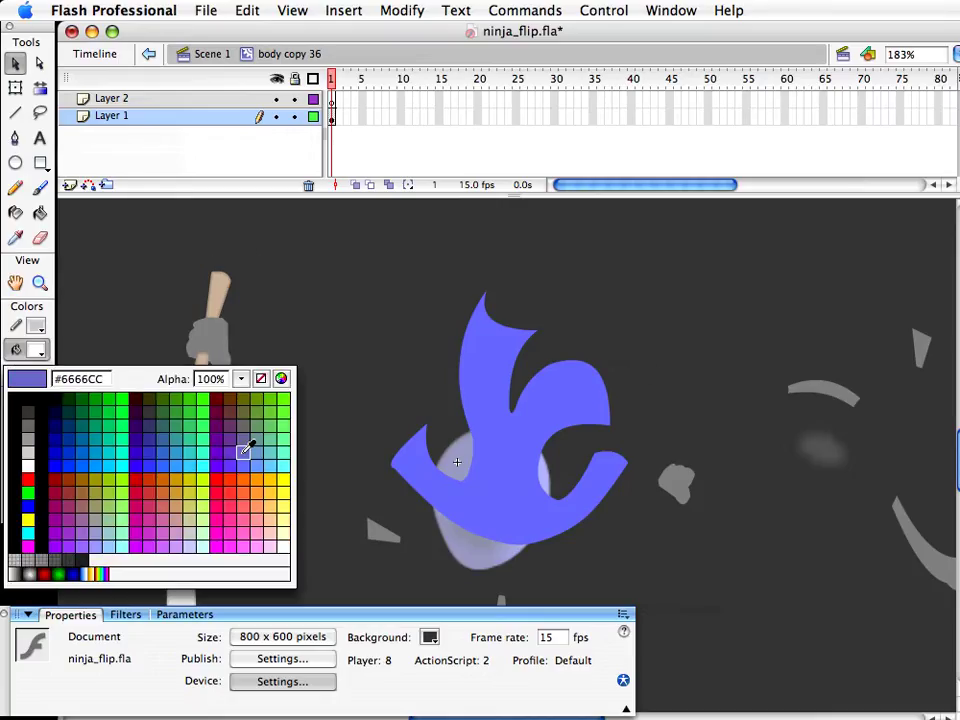
left_click(149, 439)
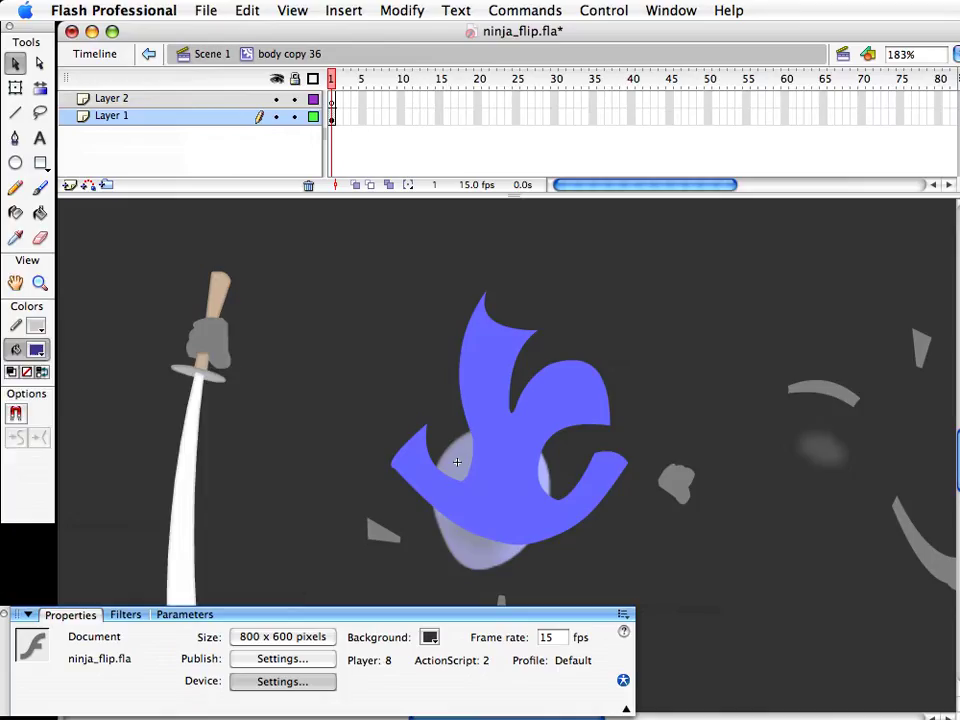
left_click(16, 164)
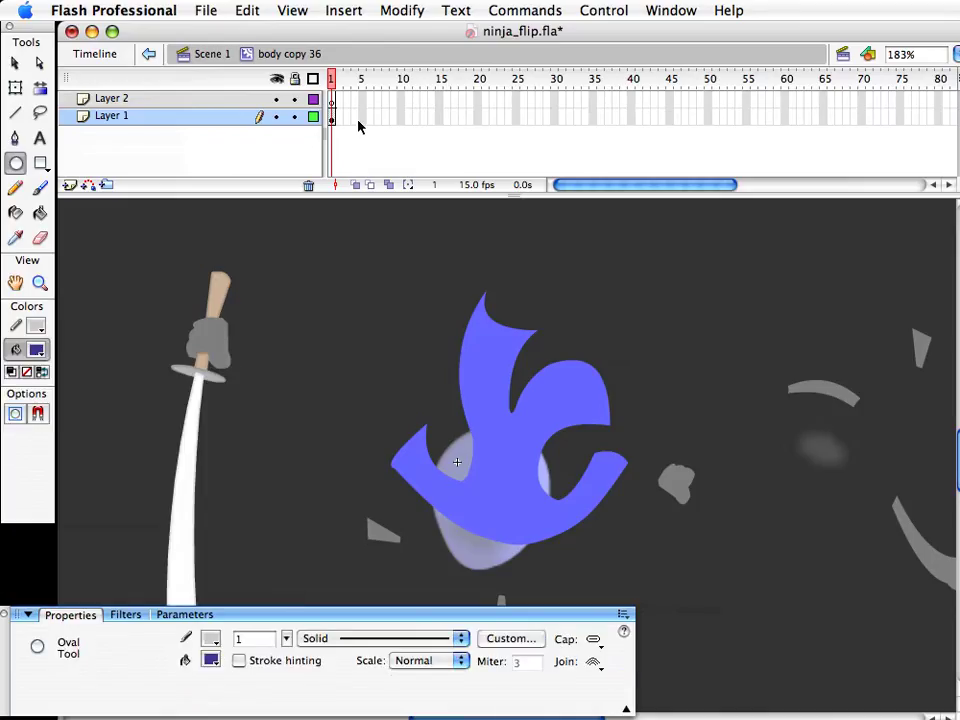
left_click(332, 102)
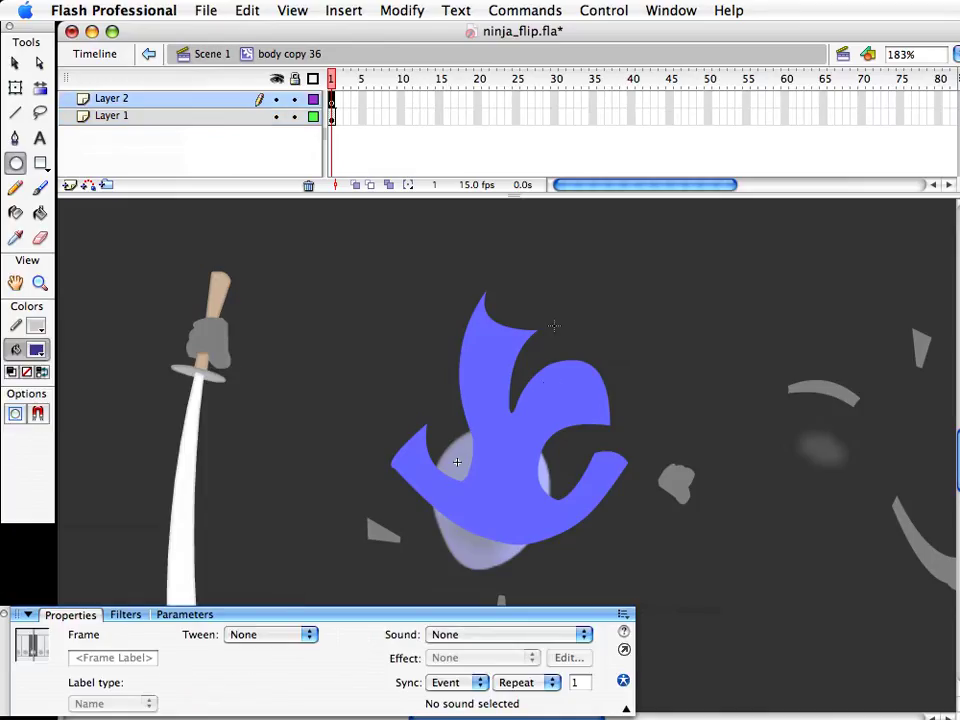
left_click_drag(594, 424, 606, 437)
key("v")
left_click(589, 422)
left_click(212, 661)
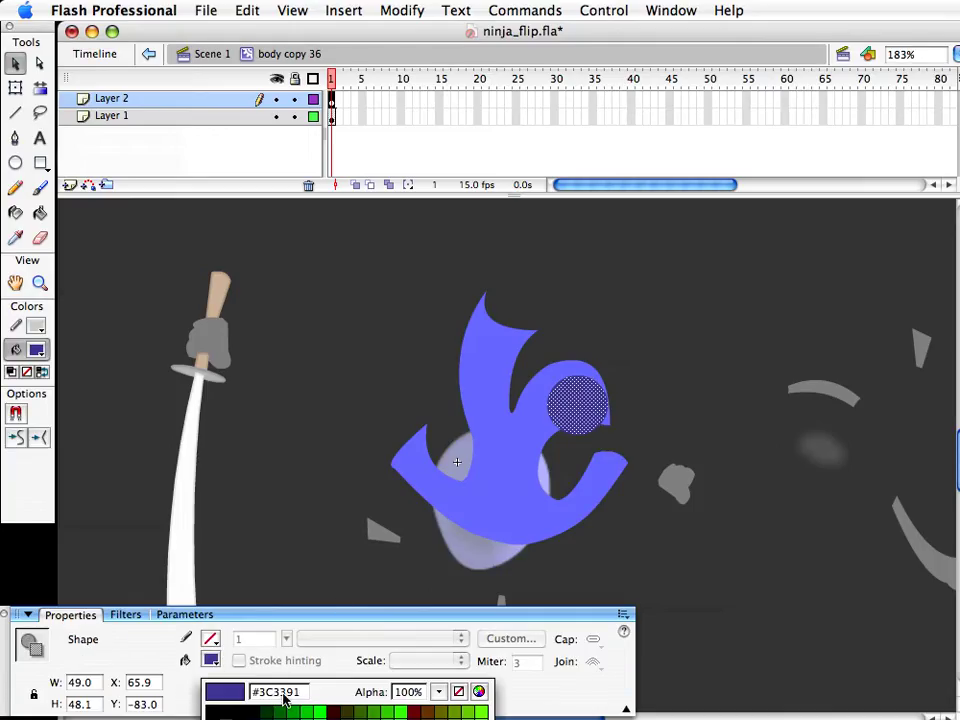
left_click(615, 578)
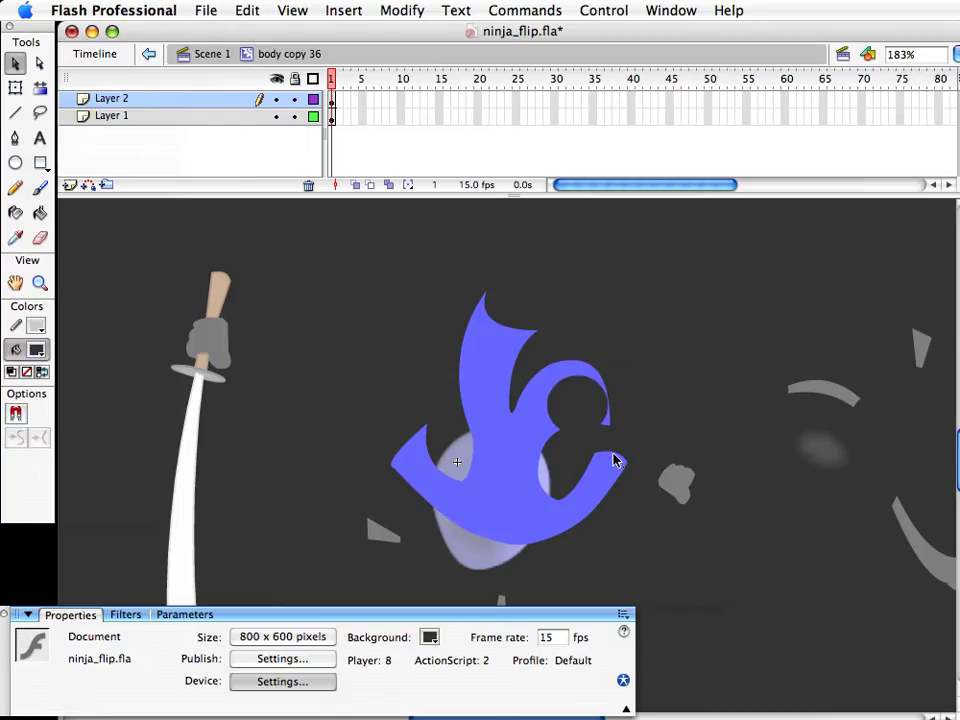
key("super+z")
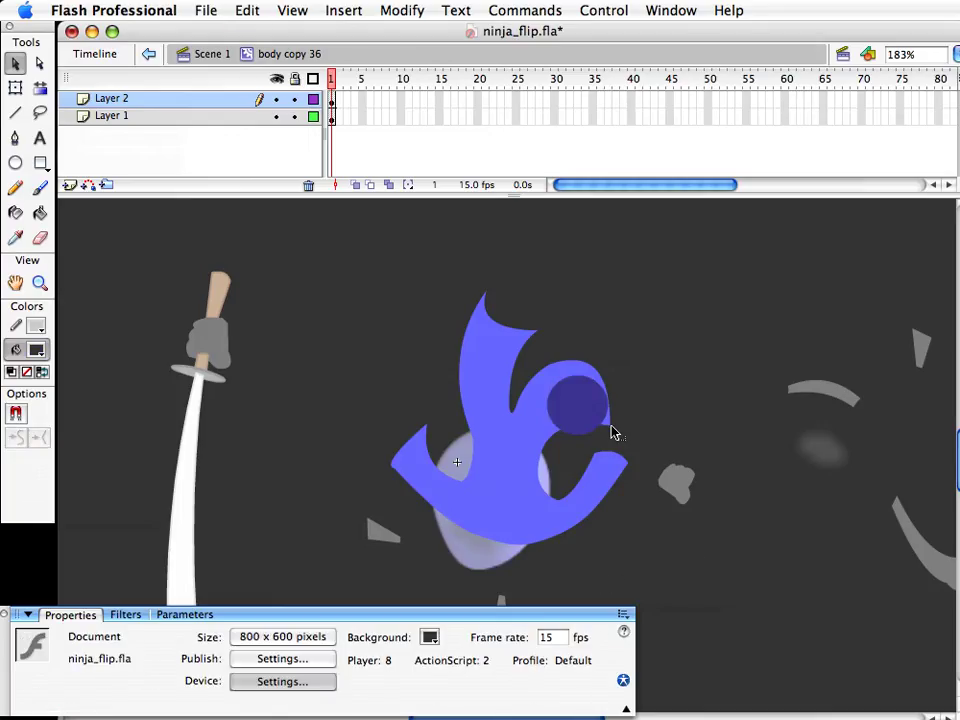
Reshape the dark blue circle into a slanted oval and fit the bent leg's end around it as an opening
left_click_drag(549, 446, 549, 446)
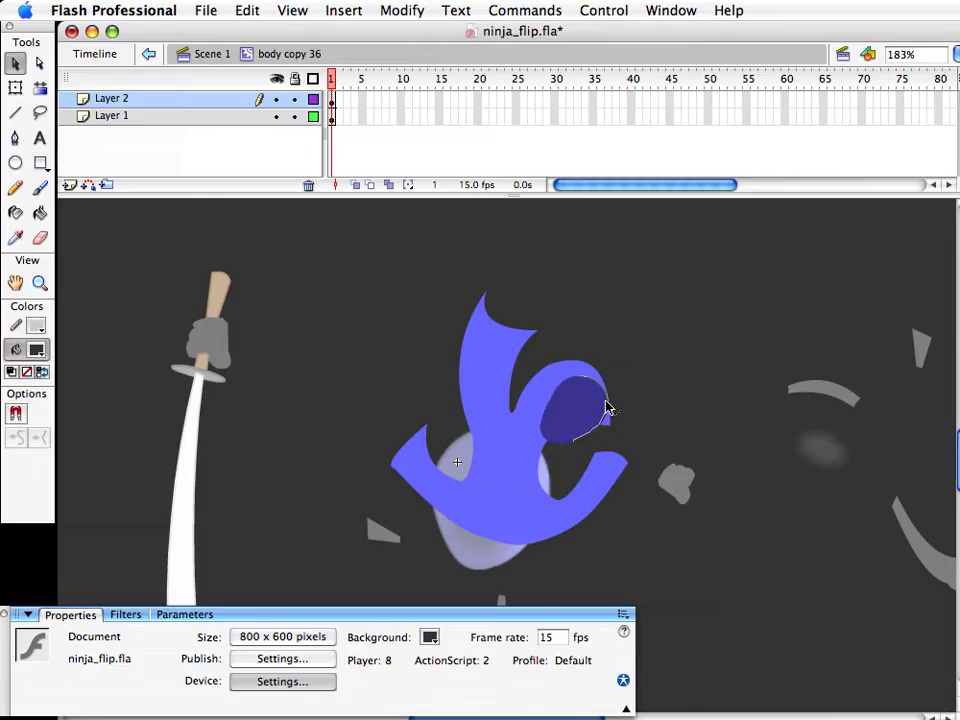
left_click_drag(610, 428, 602, 417)
left_click_drag(584, 386, 583, 388)
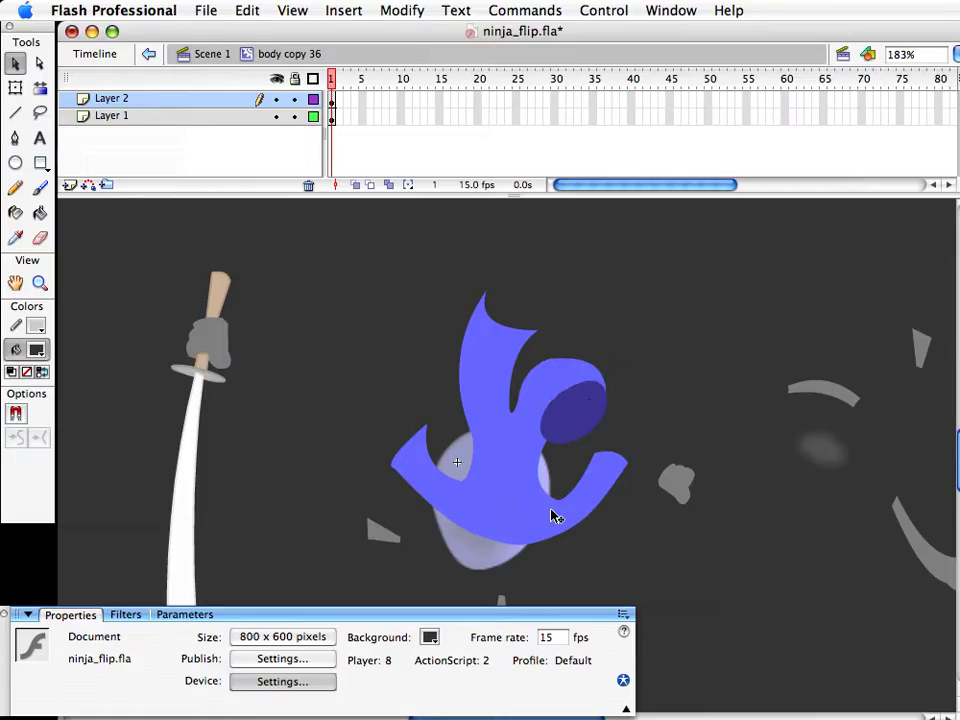
Adjust the torso's right edge, add Layer 3, and draw a short black line between the bent leg's opening and the torso
mouse_move(540, 478)
left_mouse_down()
mouse_move(546, 467)
mouse_move(547, 476)
left_mouse_up()
left_click(15, 112)
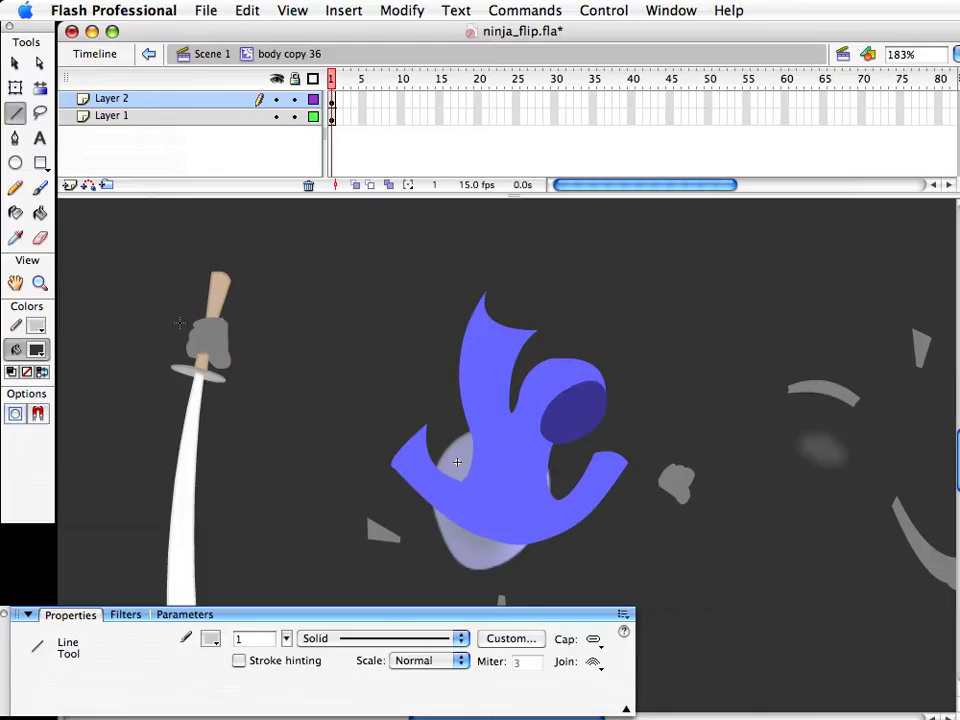
left_click(210, 641)
left_click(225, 694)
left_click(143, 100)
left_click(70, 185)
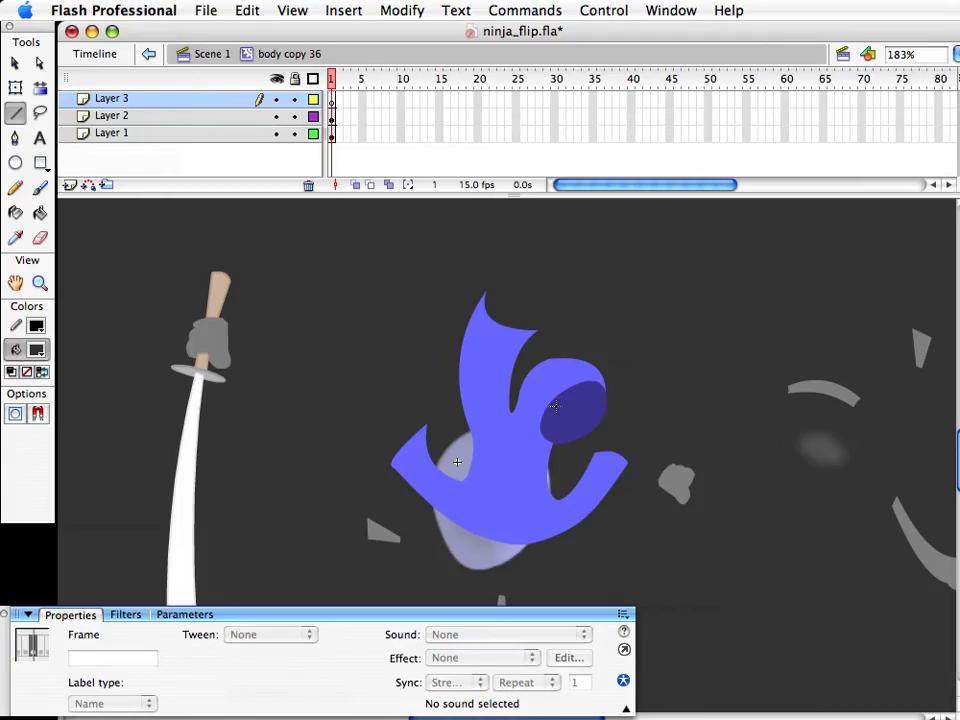
mouse_move(533, 404)
left_mouse_down()
mouse_move(540, 433)
mouse_move(537, 418)
left_mouse_up()
key("v")
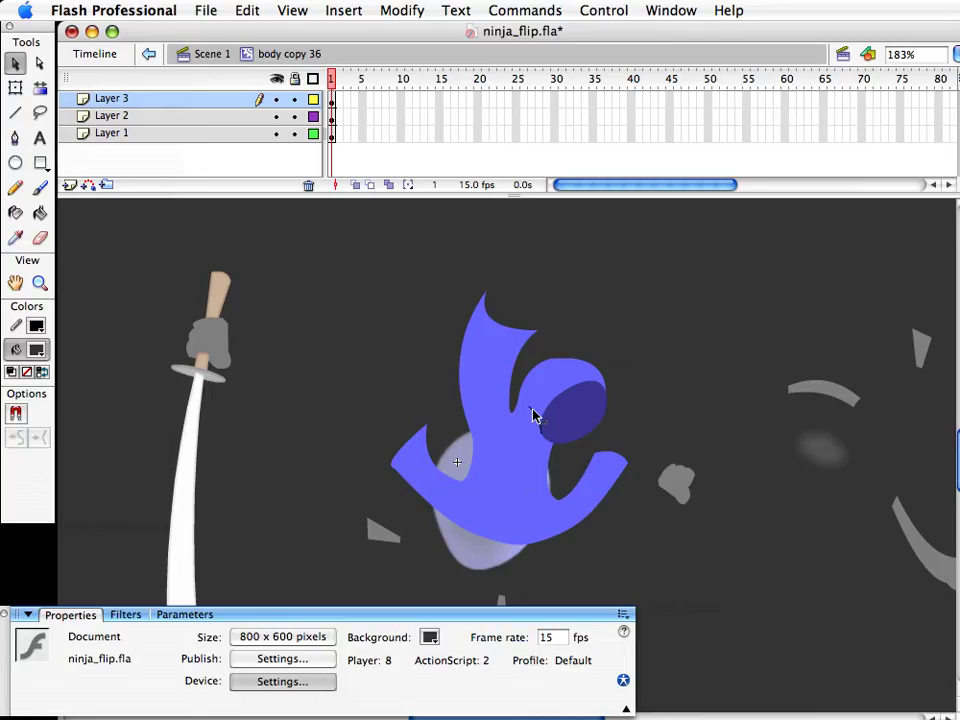
Bend the short black line into a crease about 14 by 15 px, set its stroke thickness to 2, and save the file
left_click(536, 420)
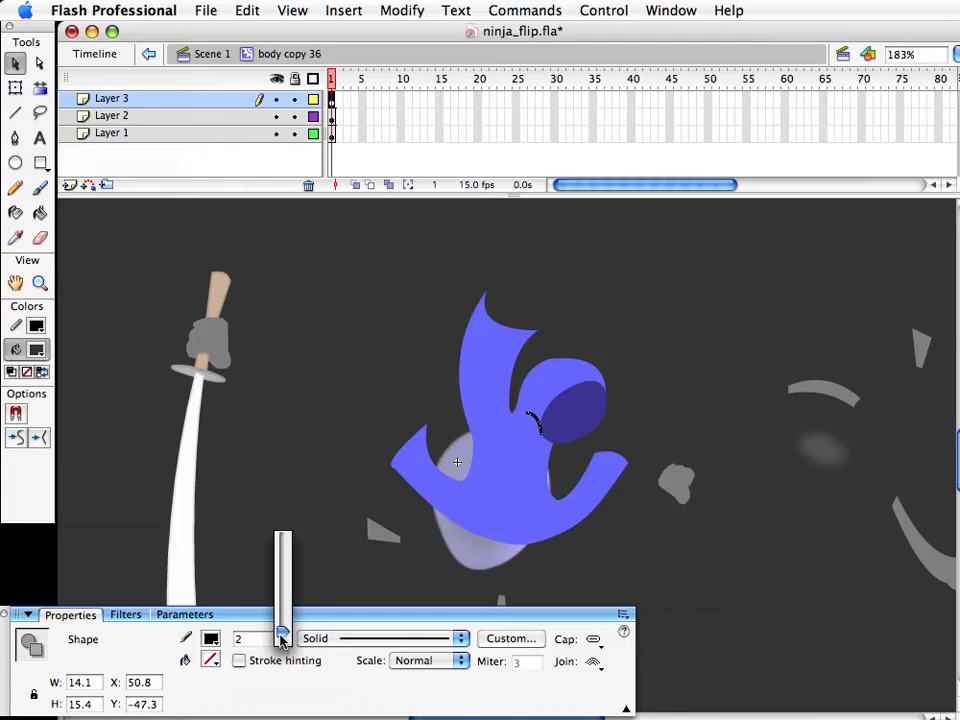
left_click_drag(283, 640, 279, 598)
left_click(253, 493)
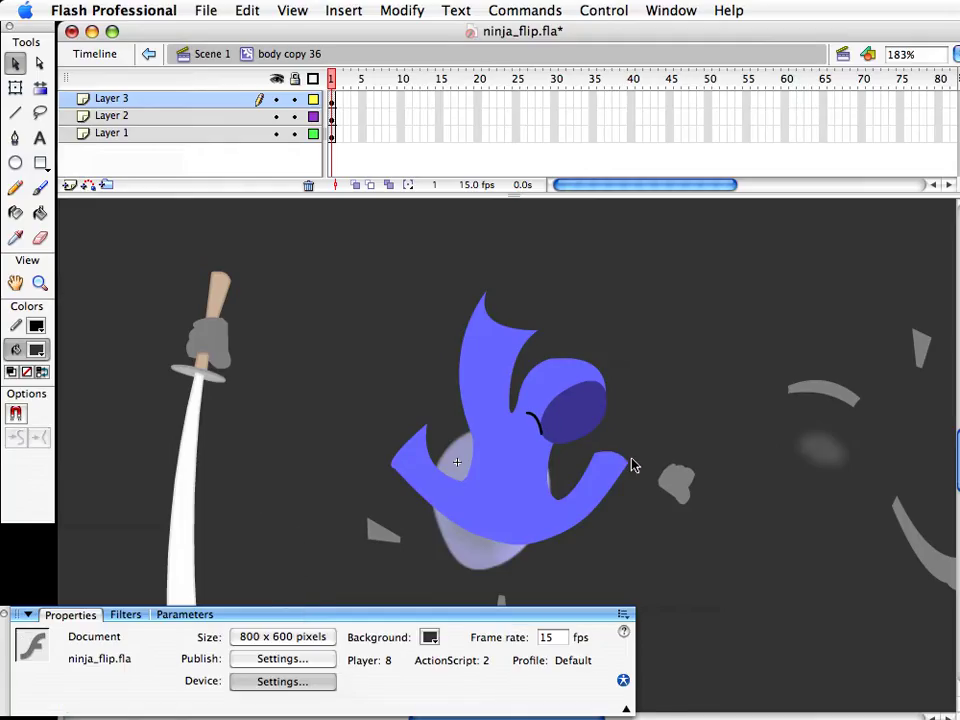
key("super+s")
Reshape the torso's sides and the upright leg, shifting its tip left and curving its open end inward
left_click_drag(604, 408, 553, 484)
left_click_drag(469, 426, 469, 455)
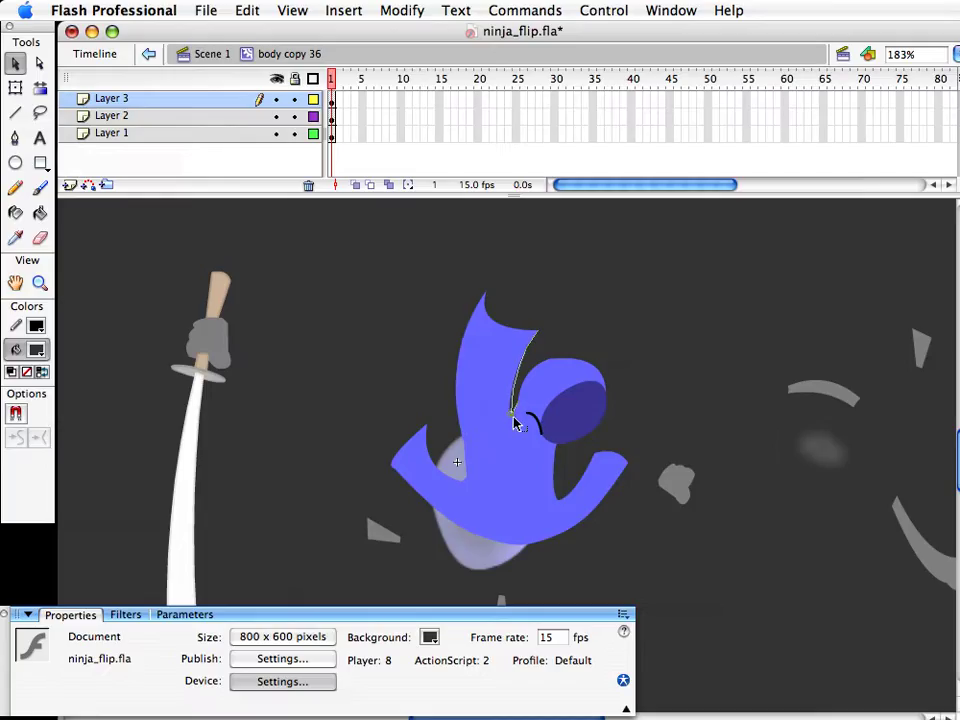
left_click_drag(486, 296, 460, 311)
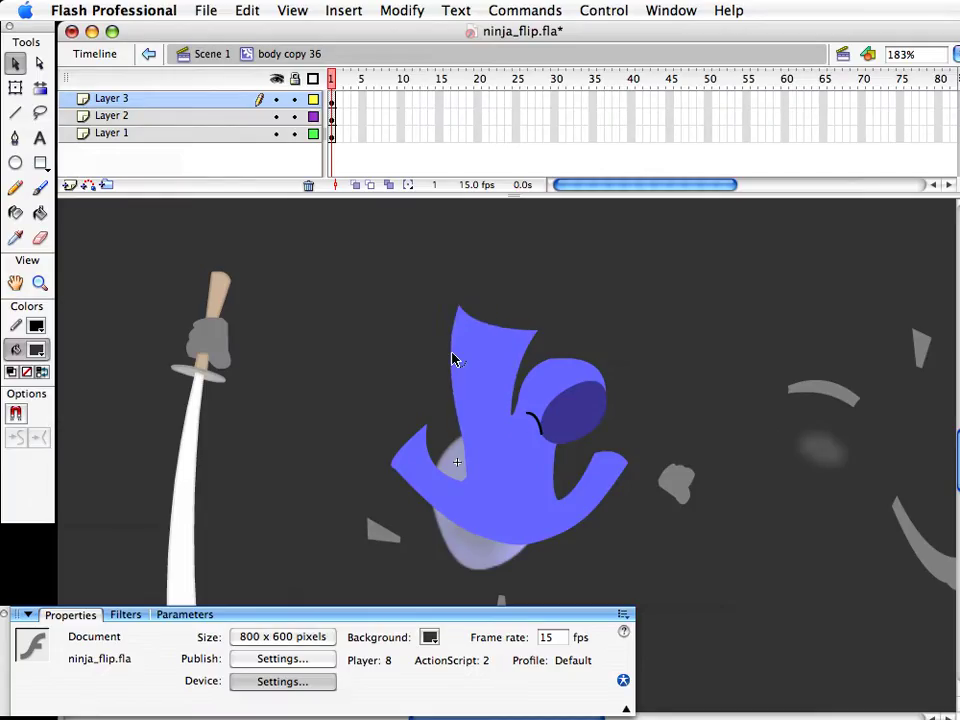
left_click_drag(456, 358, 508, 361)
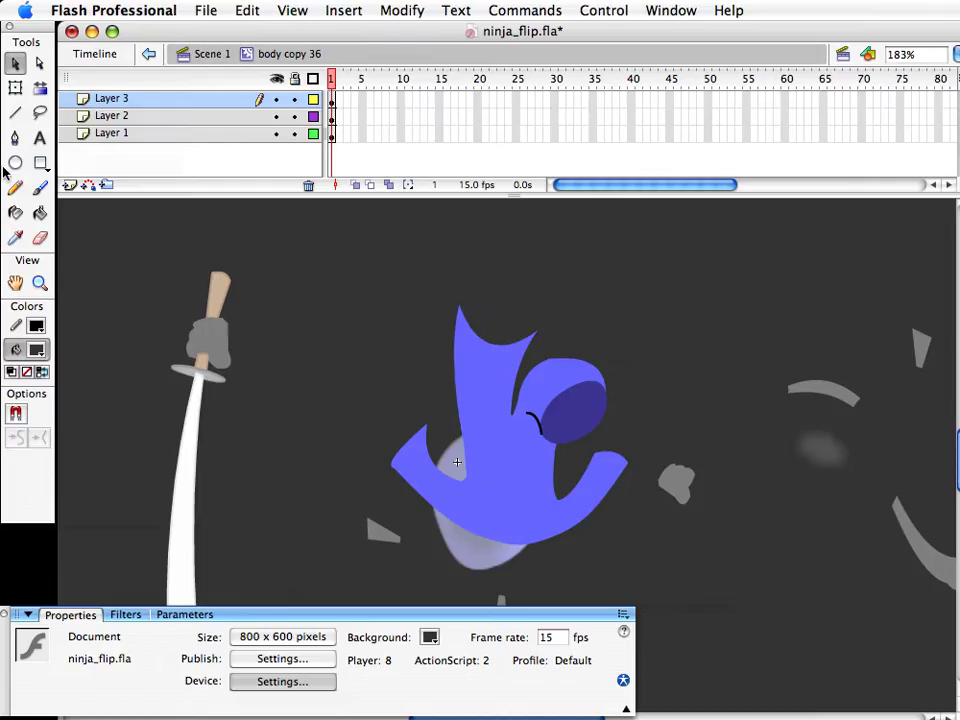
Draw an oval on Layer 2 in the opening's dark blue near the upright leg's end and transform it to about 54 by 62 px
key("o")
left_click(36, 350)
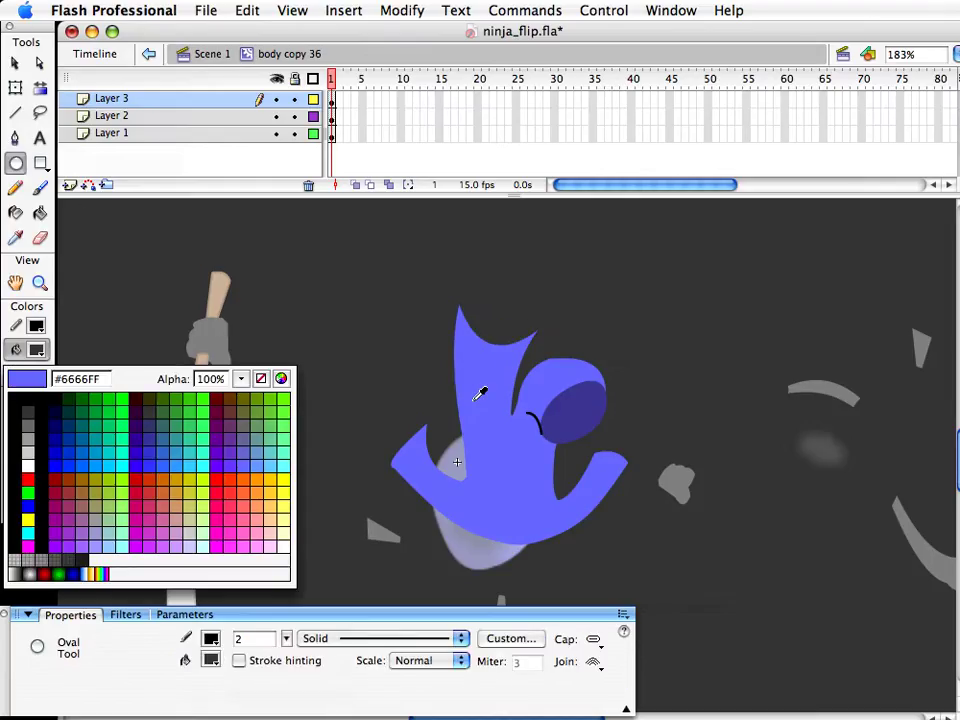
left_click(587, 390)
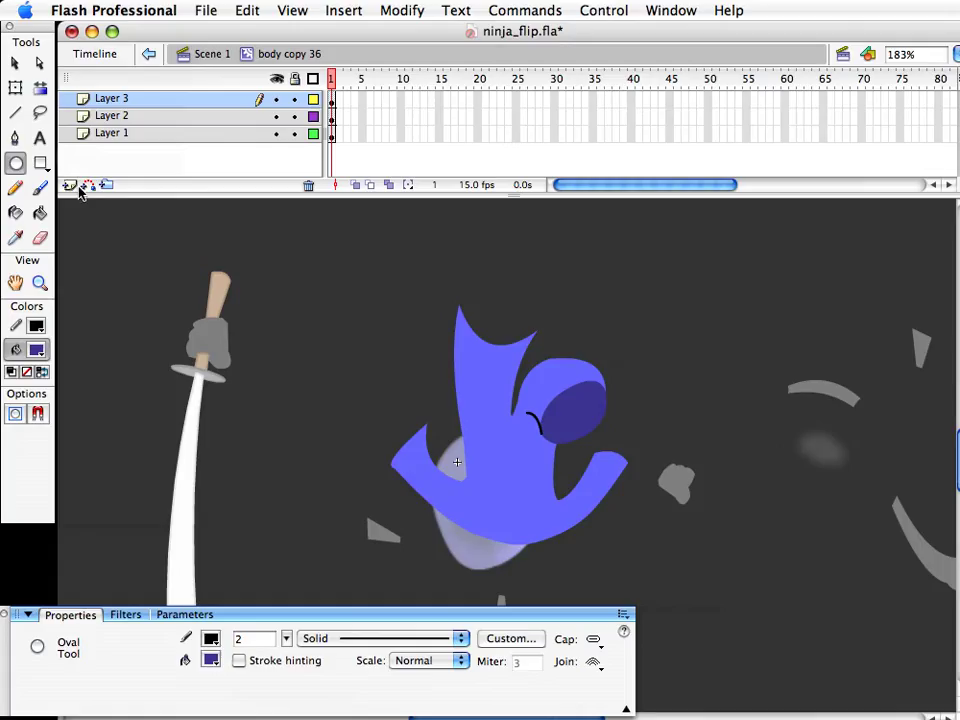
left_click(332, 116)
left_click_drag(465, 297, 529, 326)
key("v")
left_click(499, 315)
left_click(534, 317)
left_click(506, 320)
key("q")
left_click_drag(495, 326, 514, 366)
key("v")
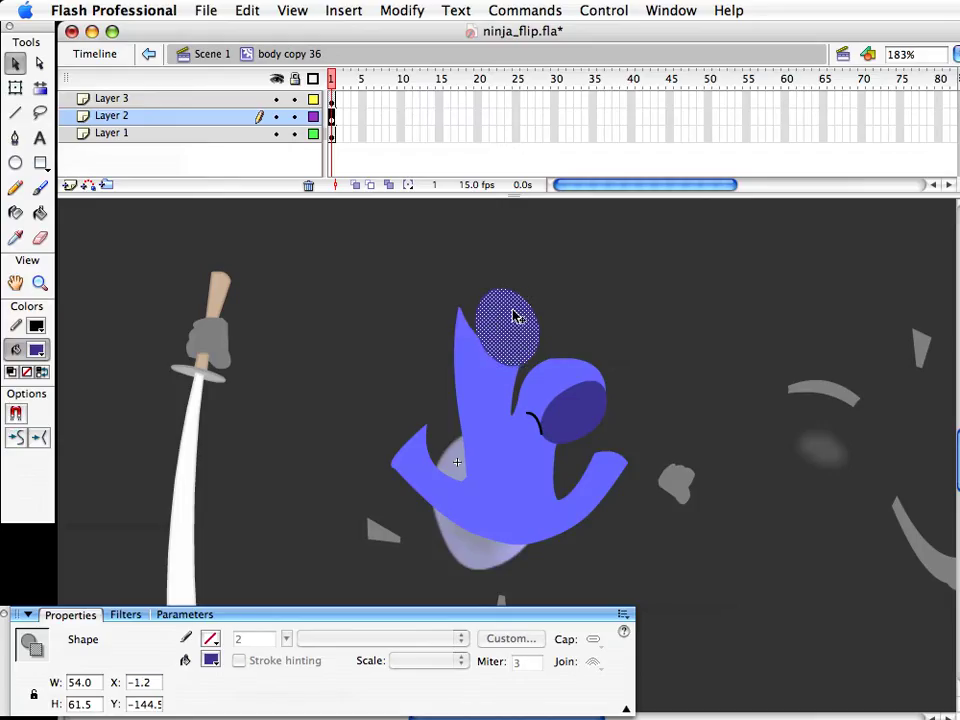
Move and skew the new dark blue oval to about 64 by 62 px so it caps the upright leg's end
left_click_drag(507, 312, 559, 304)
key("q")
left_click(656, 369)
left_click(525, 311)
key("v")
left_click(613, 302)
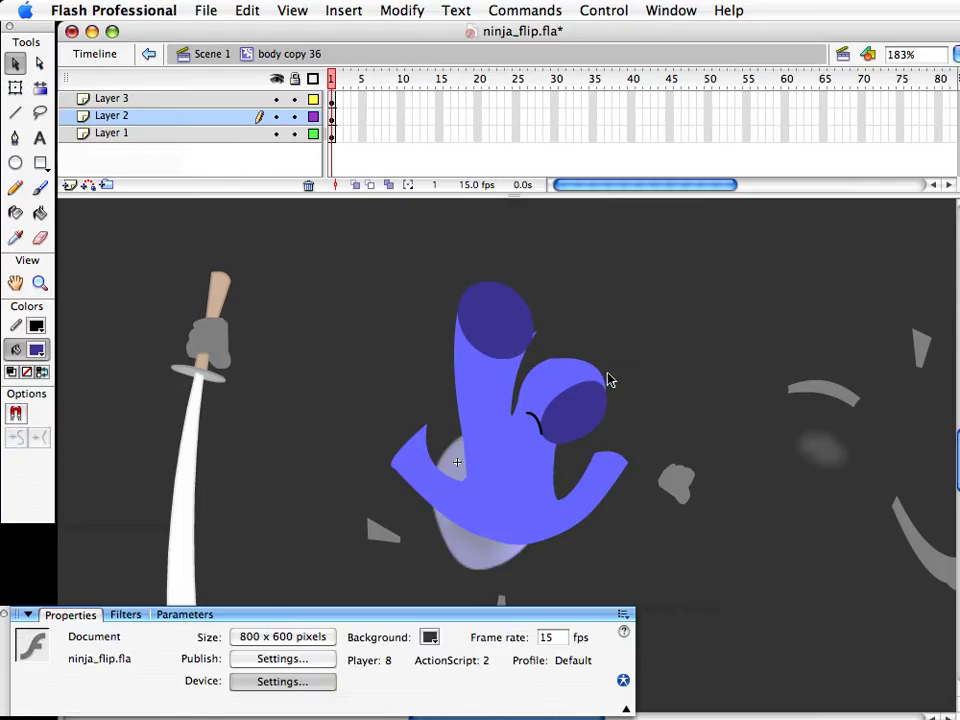
left_click(523, 328)
key("q")
left_click_drag(512, 361, 514, 329)
key("v")
left_click(549, 332)
left_click(514, 327)
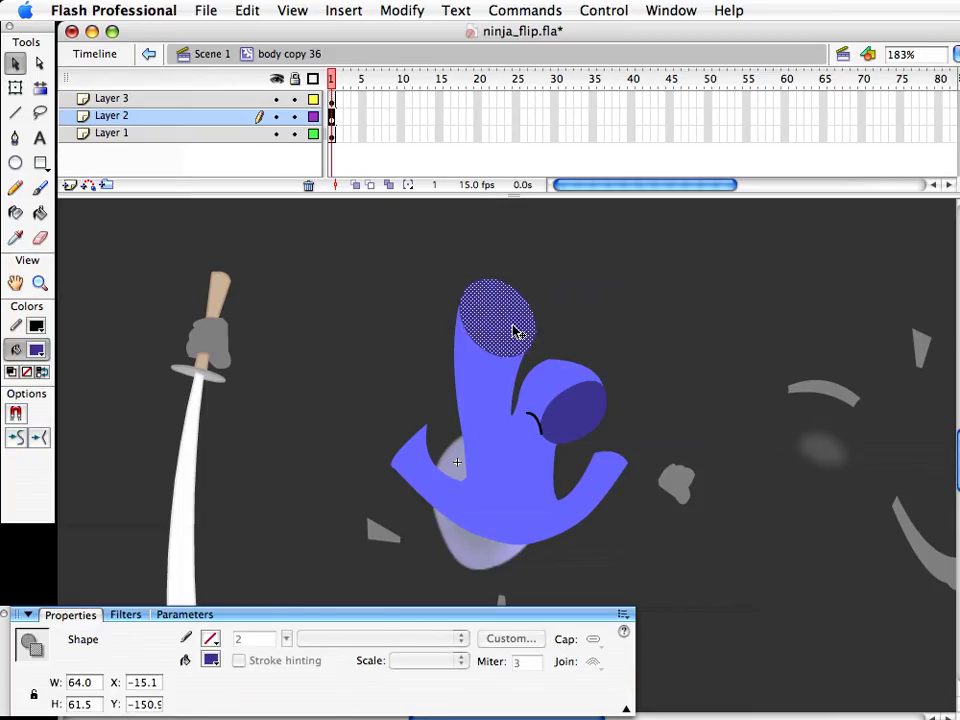
left_click(621, 366)
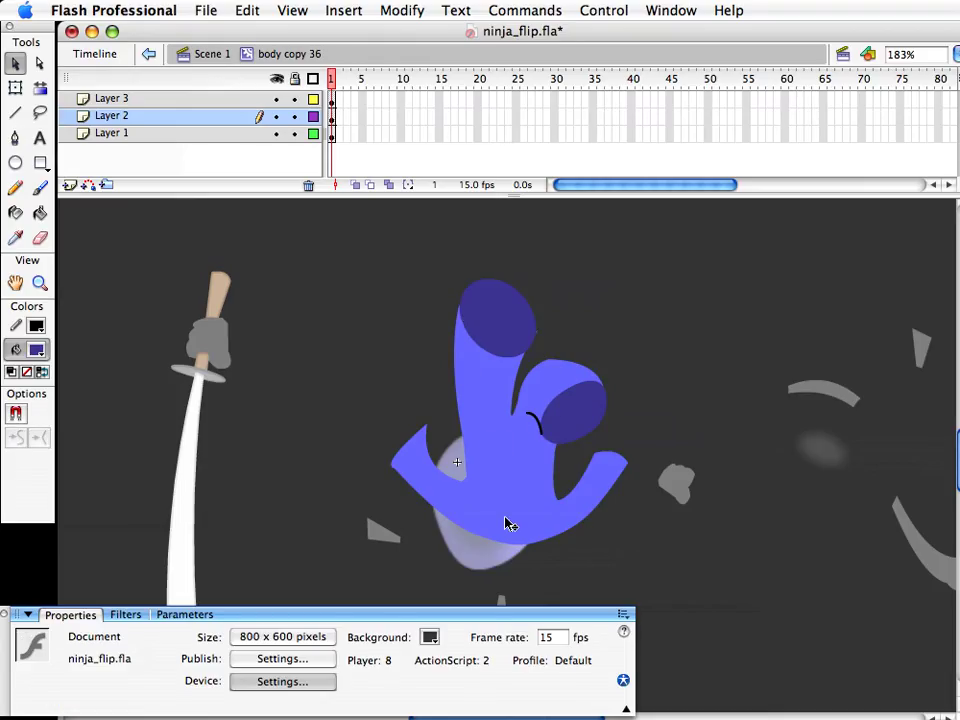
Reshape both sleeves, lifting the left sleeve's tip, pulling the right sleeve's end inward, and tightening the gaps beside the torso
left_click_drag(504, 479, 496, 494)
left_click_drag(420, 446, 418, 424)
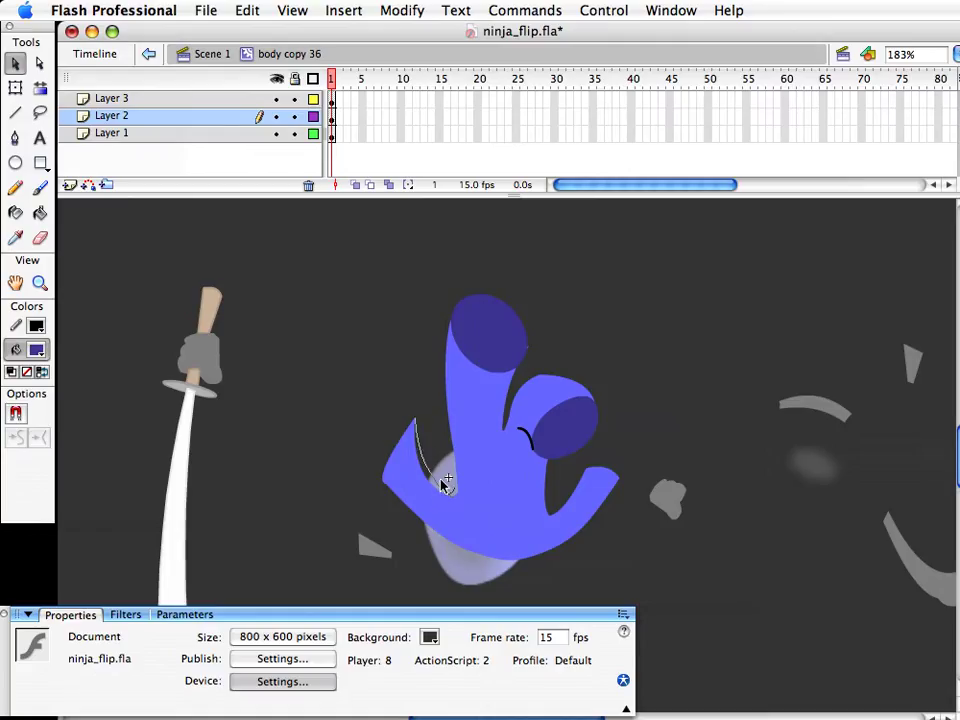
left_click_drag(459, 464, 455, 485)
left_click_drag(586, 480, 554, 504)
left_click_drag(617, 479, 592, 466)
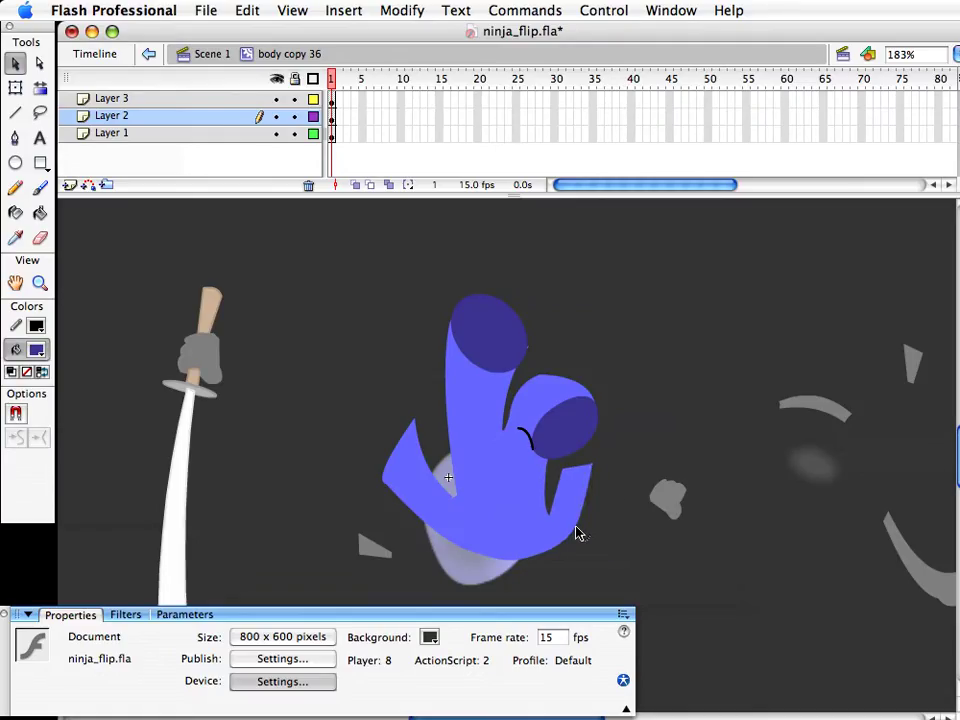
left_click_drag(549, 519, 542, 497)
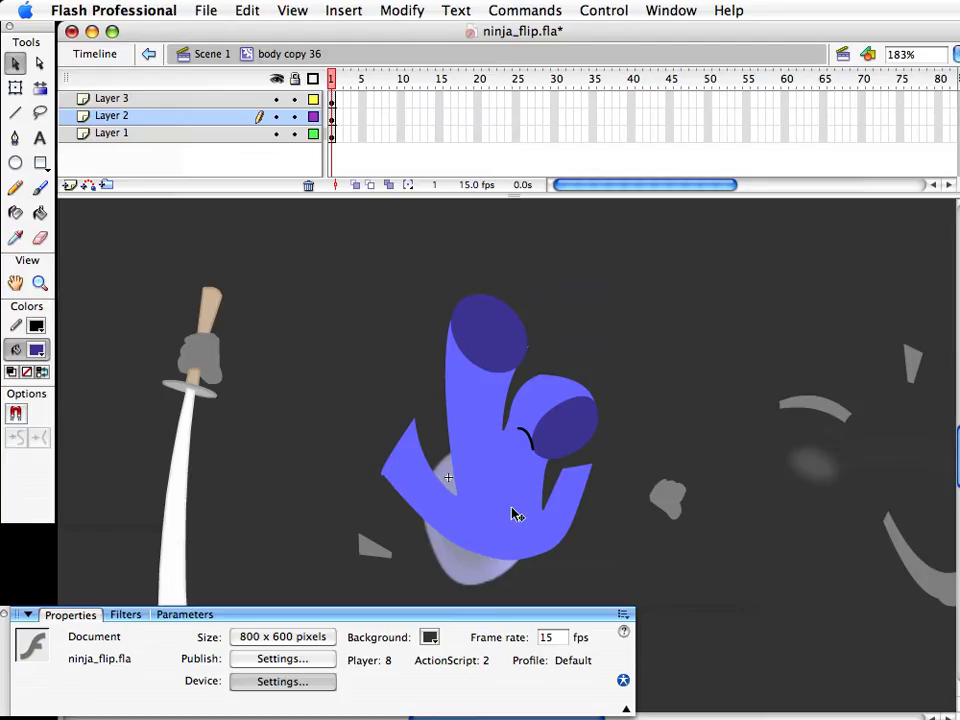
Return to the main scene, place the belt across the ninja's waist, and duplicate its symbol as belt copy 6
double_click(610, 516)
left_click_drag(556, 453, 583, 503)
left_click_drag(675, 428, 529, 462)
key("q")
key("super+d")
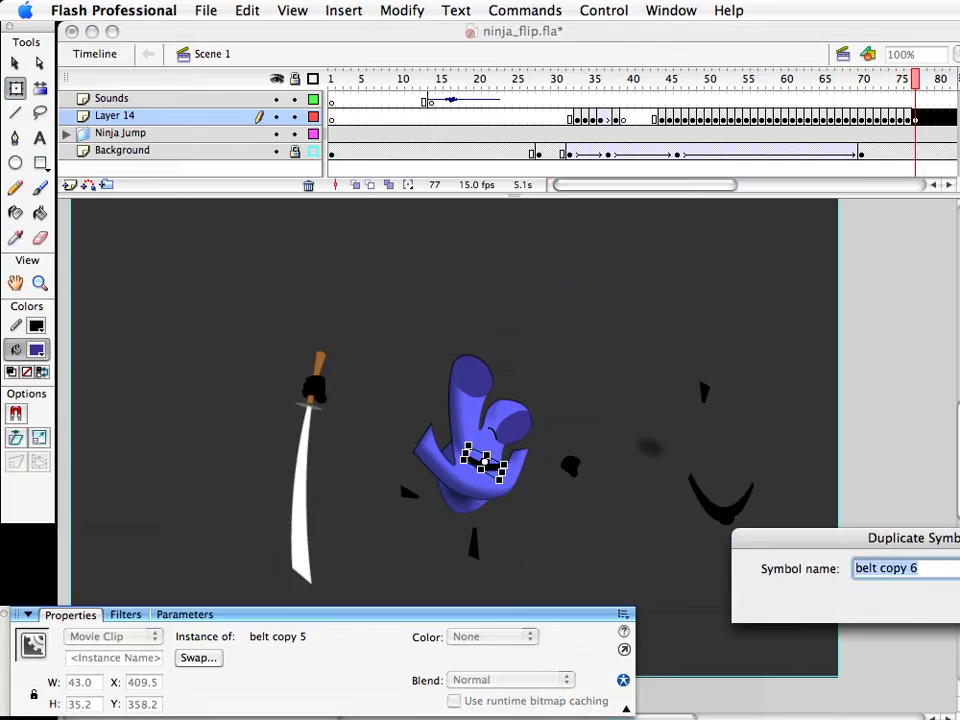
key("Return")
Open belt copy 6 for editing and reshape the belt into a deep downward curve spanning the full waist
key("v")
double_click(491, 469)
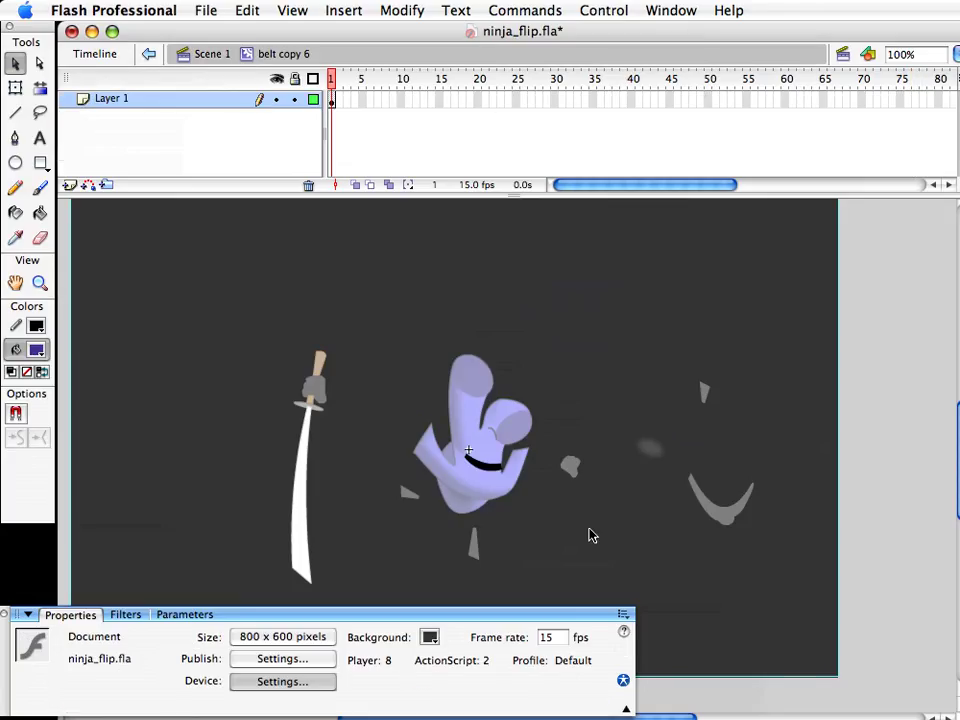
left_click(40, 284)
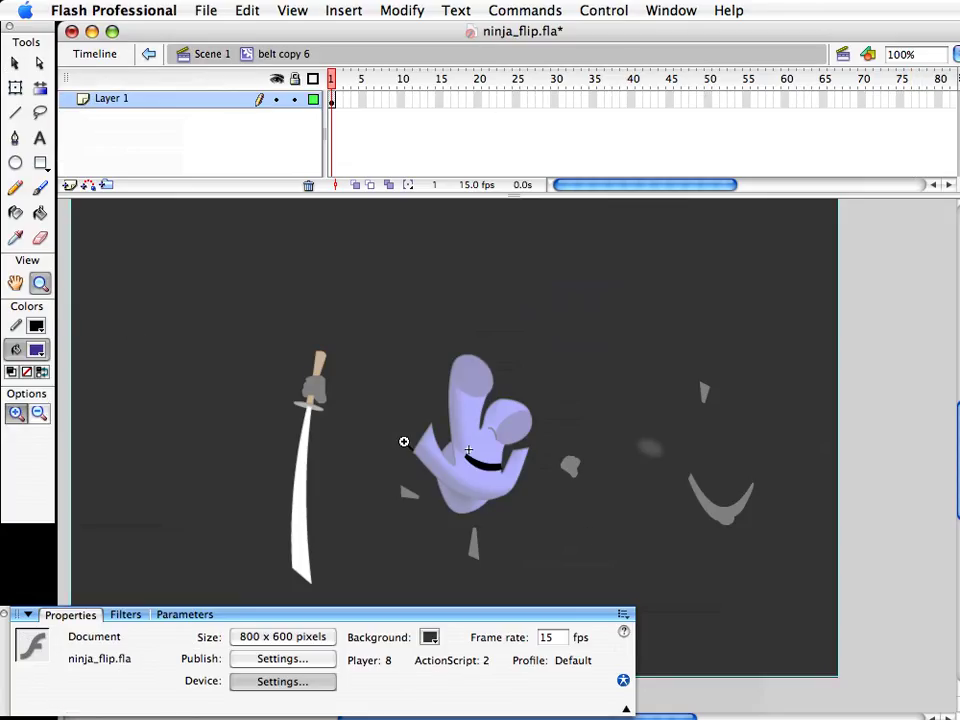
left_click_drag(399, 422, 568, 514)
key("v")
left_click_drag(407, 399, 351, 394)
left_click_drag(416, 378, 342, 360)
left_click_drag(603, 430, 609, 404)
left_click_drag(612, 468, 610, 430)
left_click_drag(506, 452, 505, 505)
left_click_drag(508, 414, 508, 463)
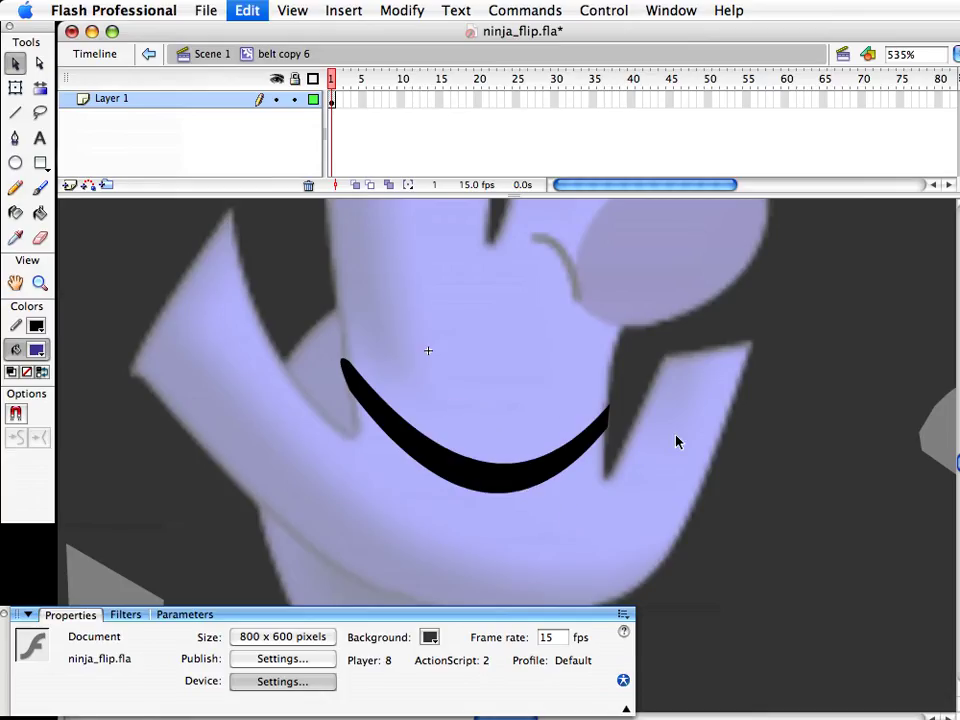
Return to the main scene and nudge the reshaped belt slightly down on the waist
double_click(568, 516)
left_click(602, 508)
left_click(507, 500)
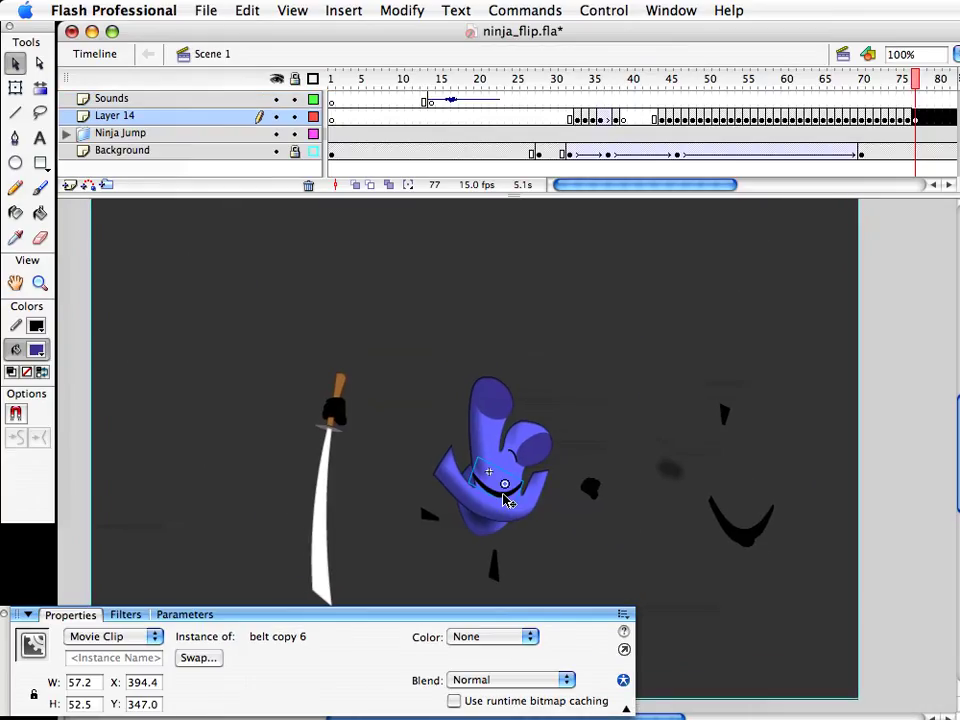
key("Down")
key("Down")
left_click(564, 525)
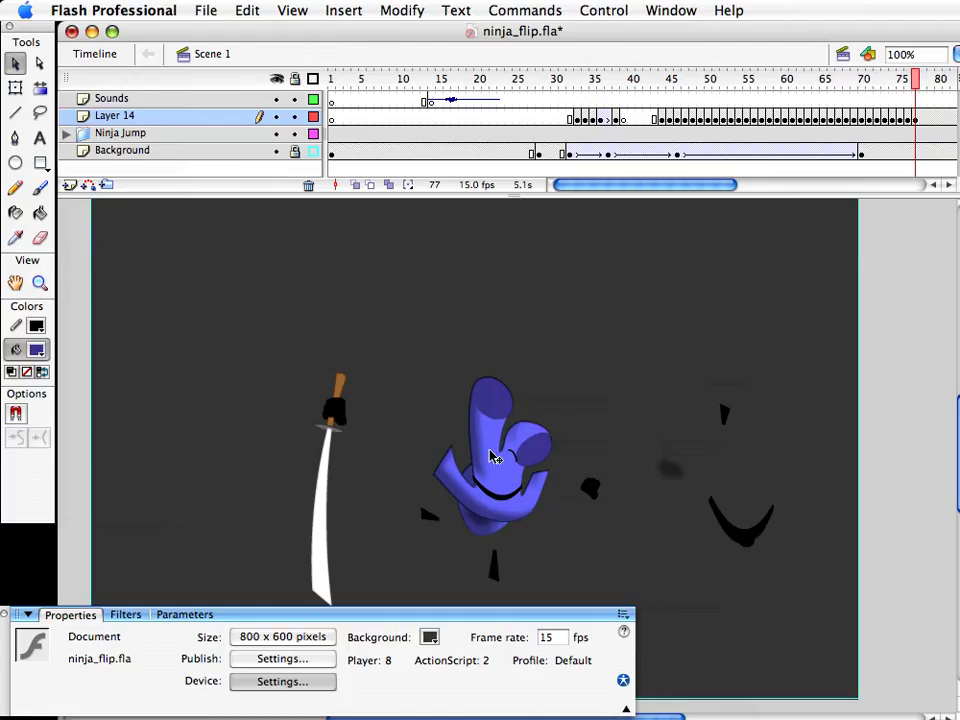
Open body copy 36 and round the torso's right edge outward between the bent leg and the sleeve, undoing the last adjustment
left_click(517, 487)
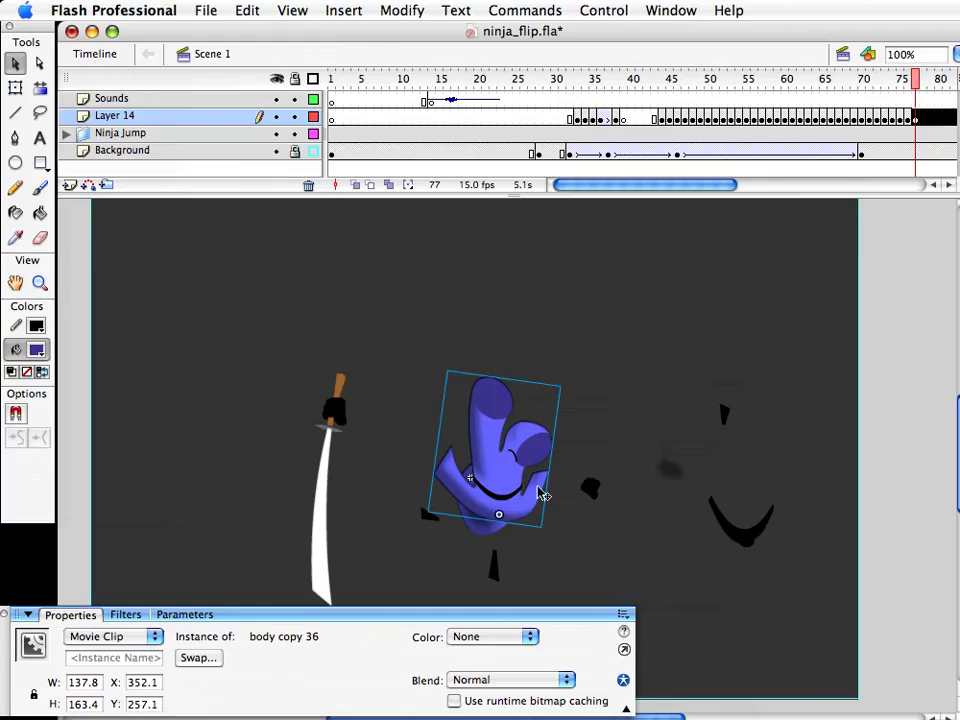
double_click(517, 487)
left_click(40, 283)
left_click_drag(470, 428, 530, 515)
key("v")
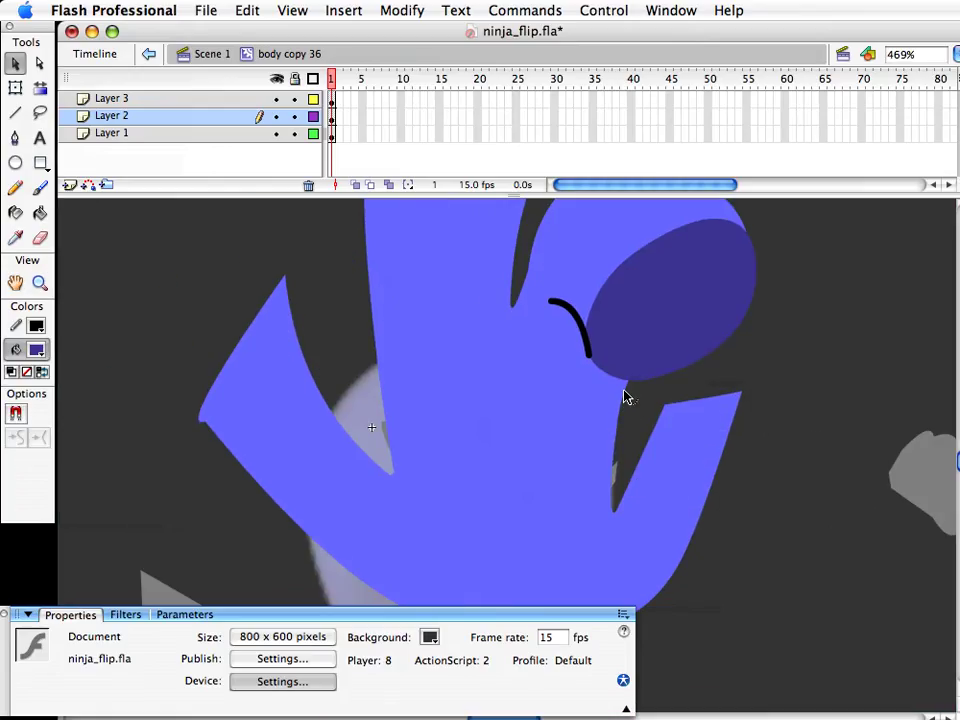
left_click_drag(627, 395, 609, 373)
left_click_drag(619, 425, 627, 429)
mouse_move(618, 507)
left_mouse_down()
mouse_move(597, 513)
mouse_move(604, 499)
left_mouse_up()
left_click_drag(620, 442, 627, 441)
left_click_drag(600, 514, 617, 515)
key("super+z")
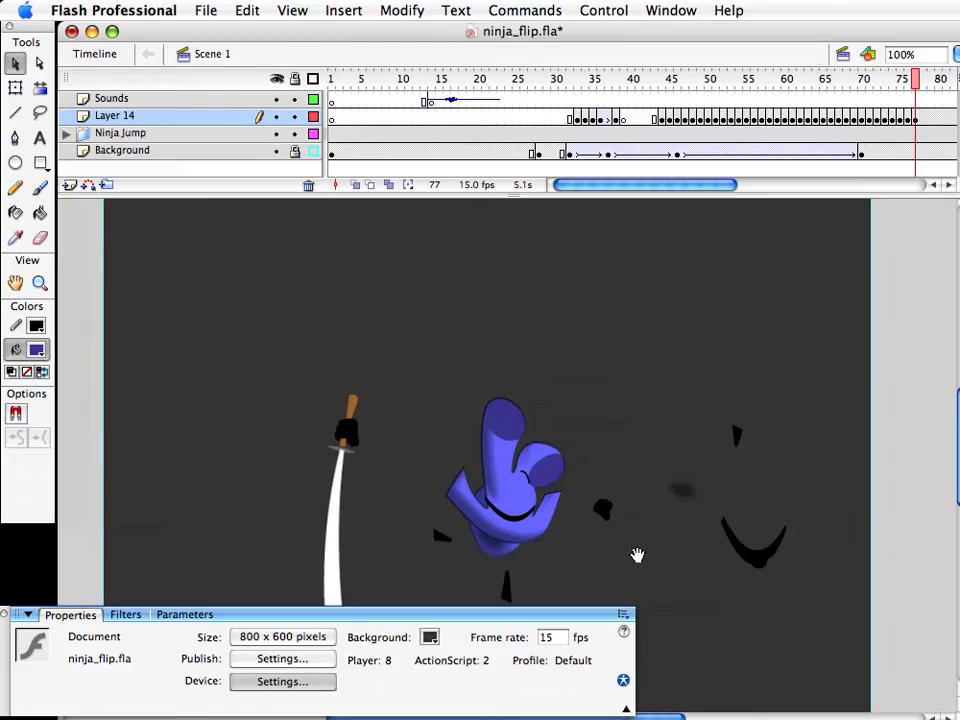
Rotate the blurred shadow, move it onto the torso at the belt, and save the file
left_click_drag(581, 559, 623, 517)
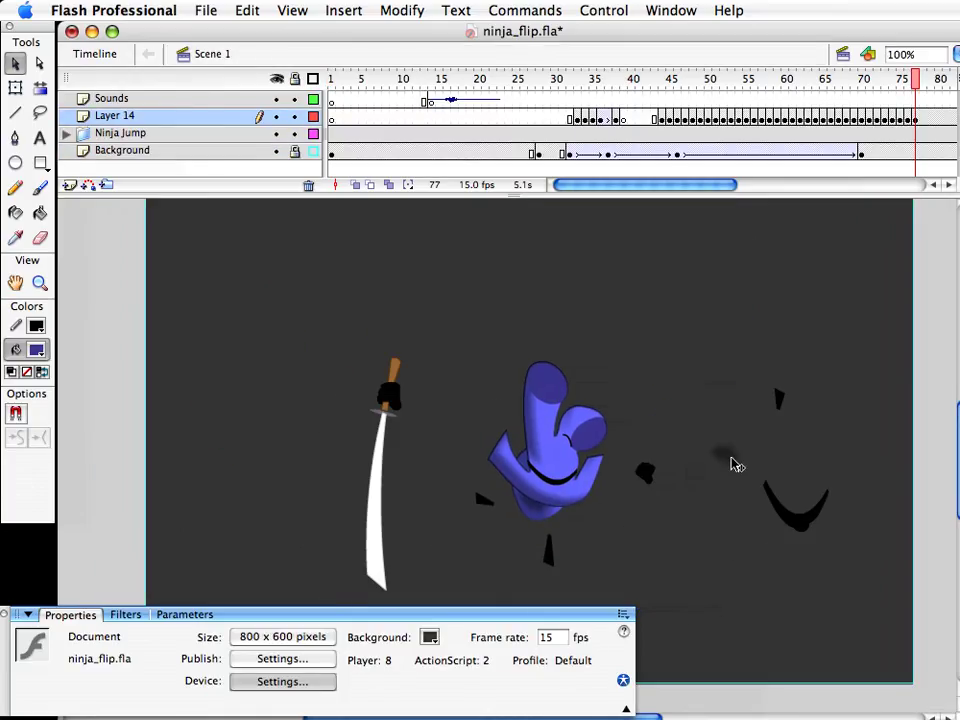
key("q")
left_click(724, 452)
left_click_drag(729, 450, 751, 461)
key("v")
left_click_drag(738, 461, 573, 479)
key("q")
left_click(701, 541)
key("super+s")
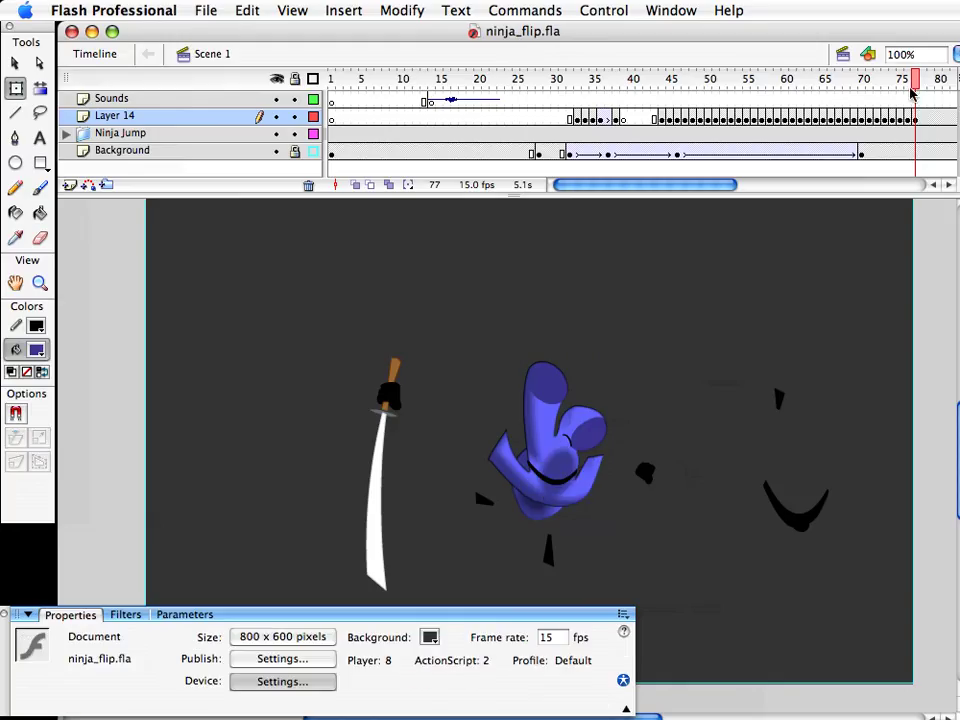
Go back to frame 76, adjust the shadow on the ninja's torso near the belt, and save the file
left_click_drag(921, 85, 906, 85)
left_click(636, 508)
left_click(555, 488)
left_click(557, 476, "super")
left_click_drag(554, 476, 548, 485)
key("v")
left_click(640, 449)
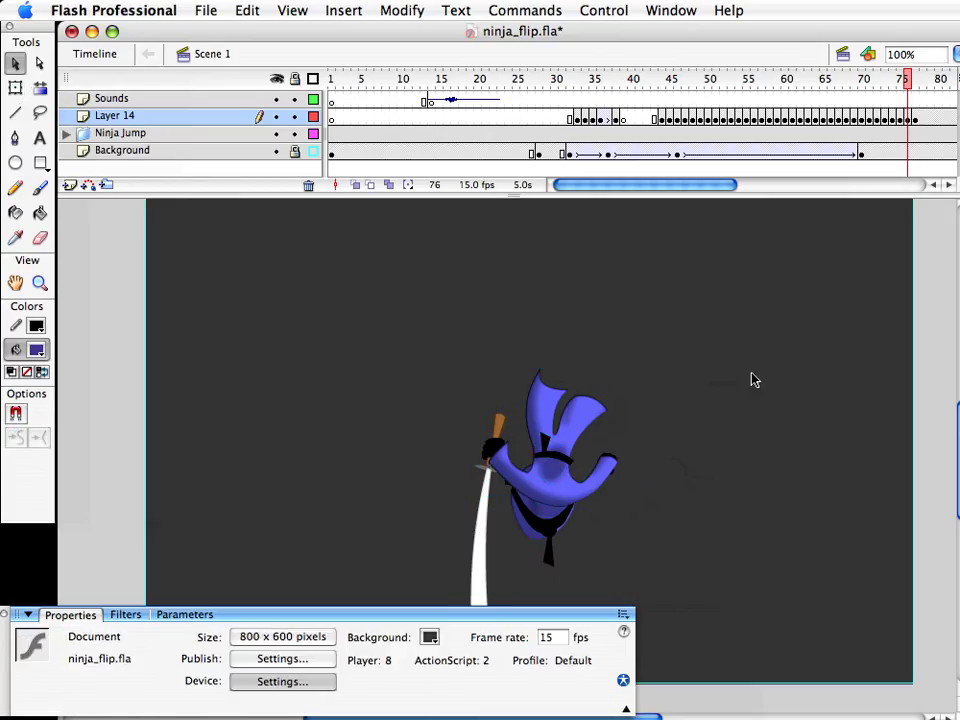
key("super+s")
Go back to the newest pose, open body copy 36, and adjust the lower edge of the right sleeve
left_click(914, 77)
mouse_move(919, 77)
left_mouse_down()
mouse_move(900, 79)
mouse_move(922, 82)
left_mouse_up()
left_click(574, 499)
double_click(577, 506)
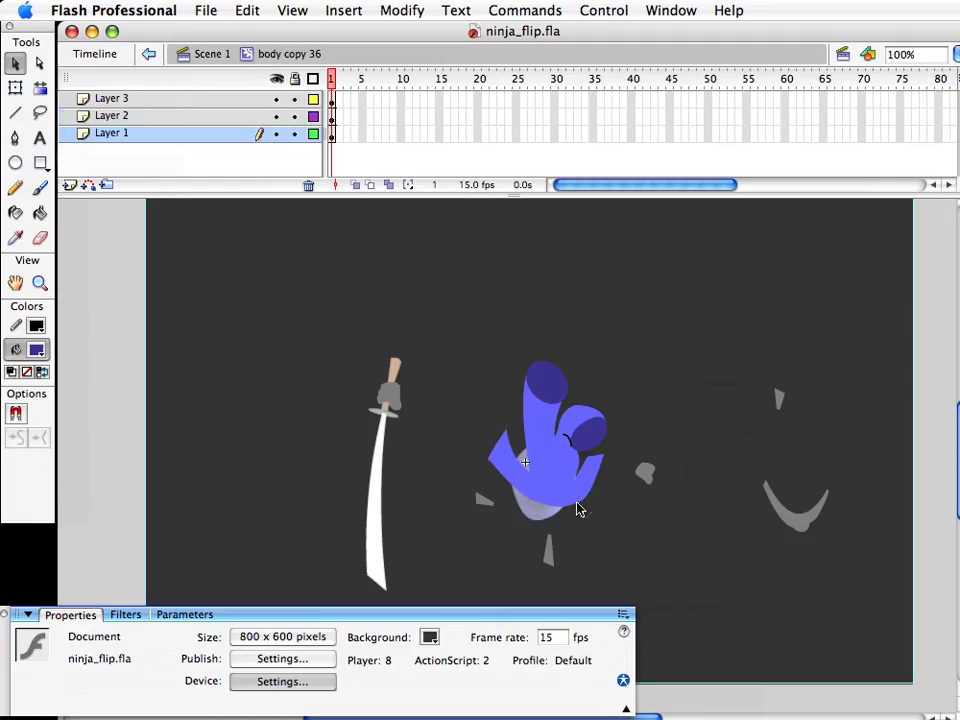
left_click_drag(578, 507, 573, 510)
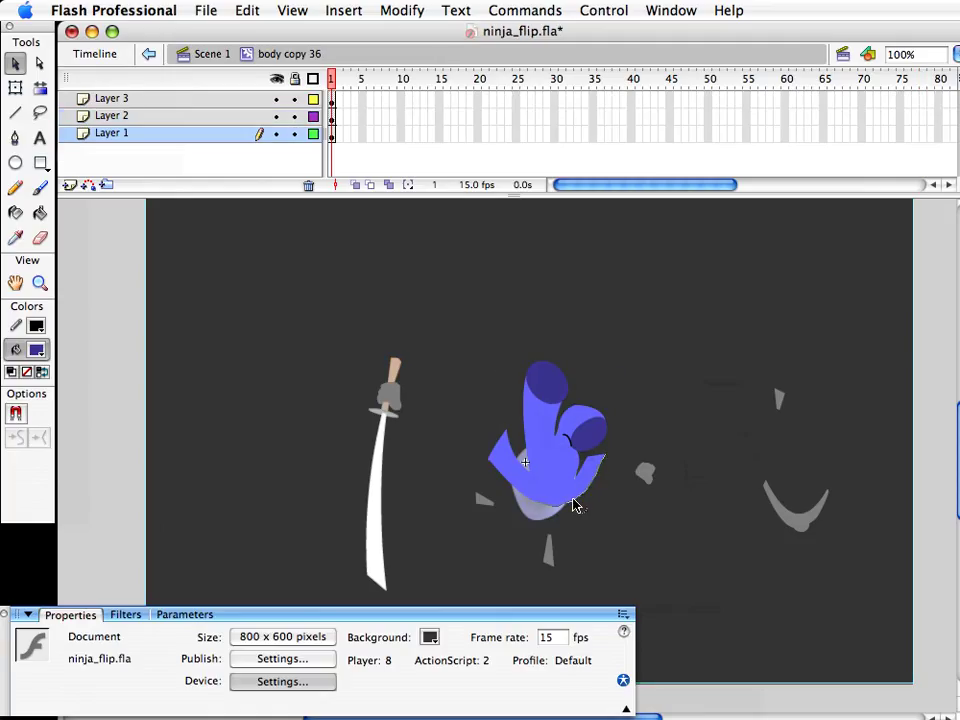
Reshape the left sleeve to angle more steeply upward with a narrower gap to the torso, and return to the main scene
left_click(40, 284)
left_click_drag(452, 364, 689, 590)
key("v")
left_click_drag(362, 354, 373, 326)
left_click_drag(390, 404, 330, 381)
left_click_drag(416, 499, 416, 499)
left_click_drag(392, 408, 391, 390)
left_click_drag(411, 438, 414, 432)
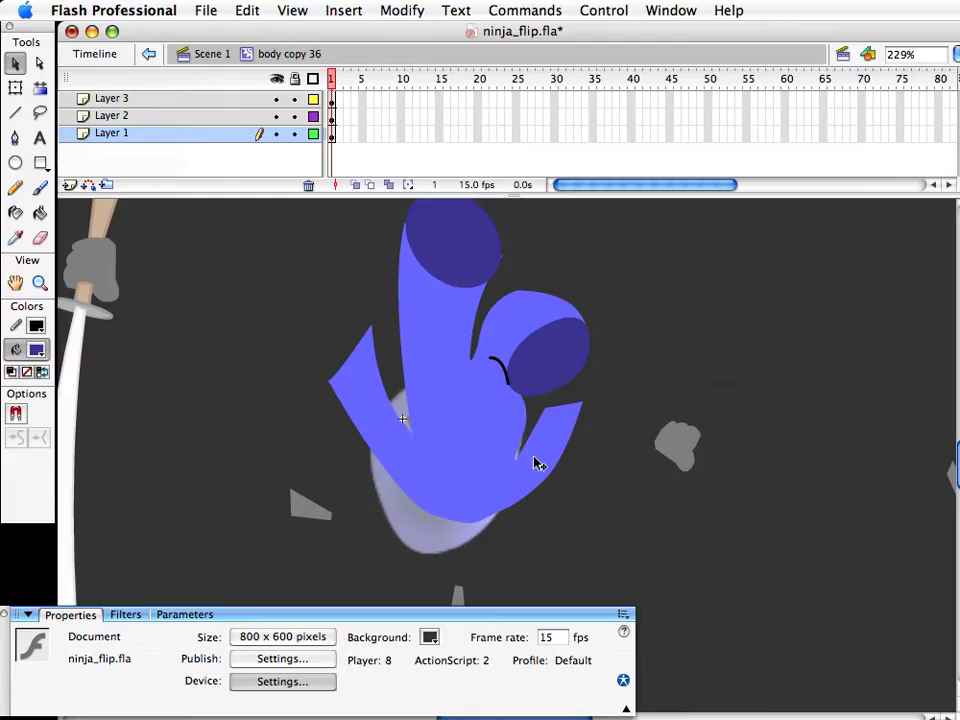
double_click(618, 502)
Reopen body copy 36, refine the curve of the right sleeve's outer edge, and return to the main scene
left_click(683, 533)
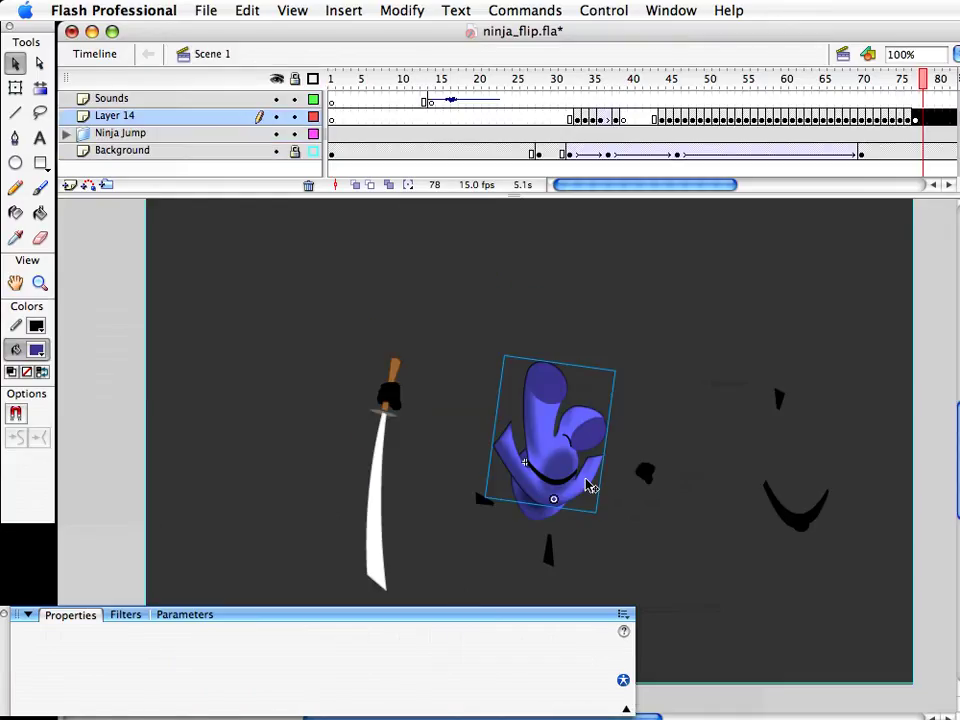
double_click(588, 491)
left_click(40, 283)
left_click_drag(497, 397, 633, 550)
key("v")
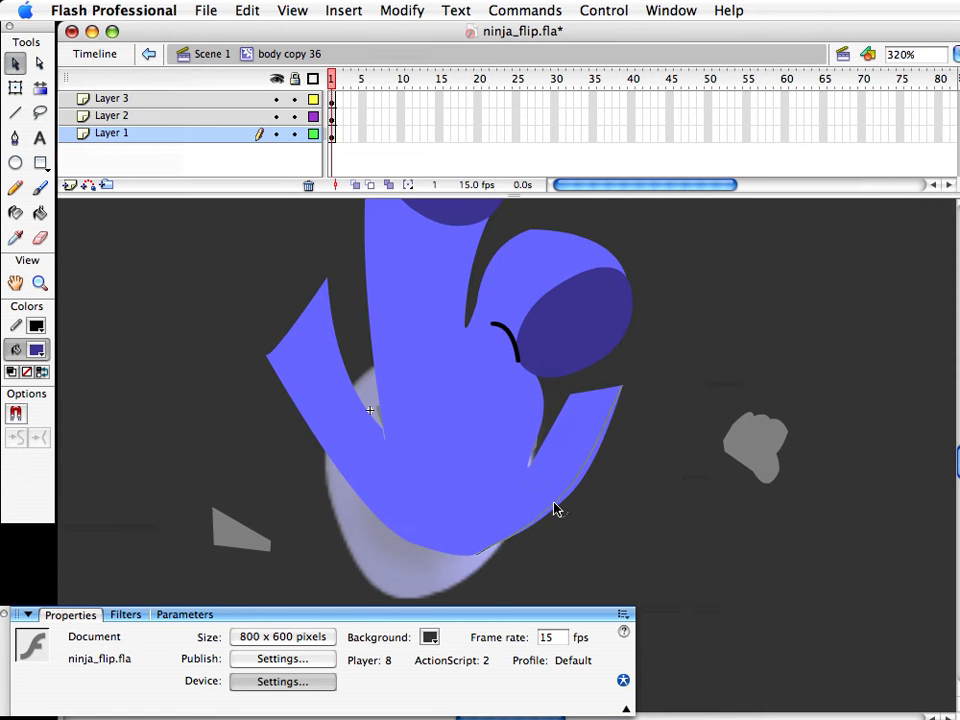
left_click_drag(557, 503, 559, 505)
left_click(530, 470)
left_click(695, 520)
double_click(710, 544)
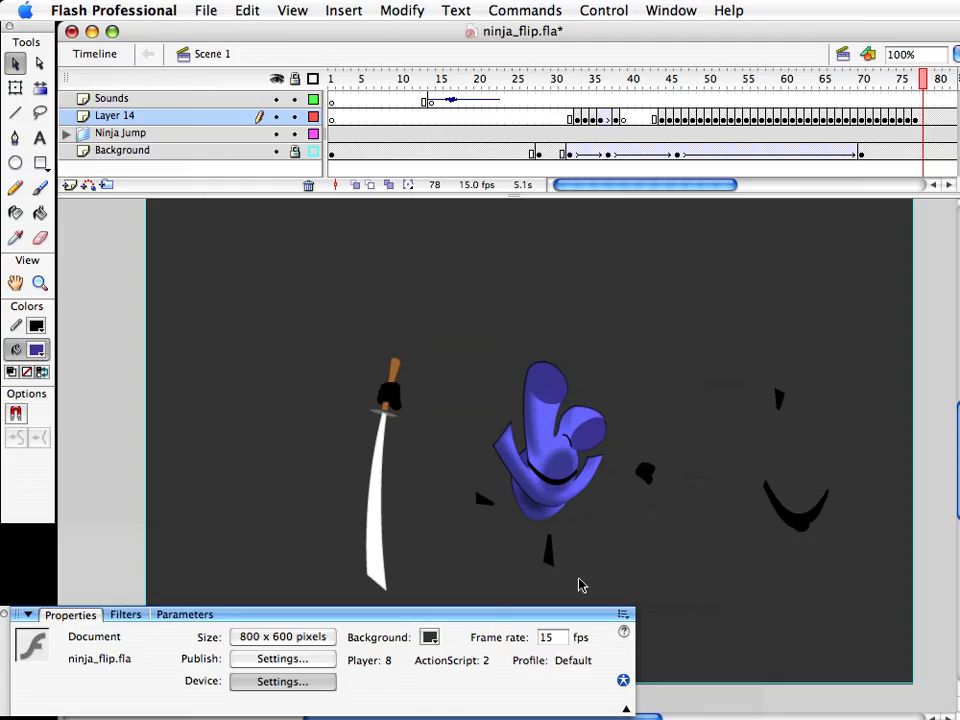
Move the bandana tie from below the ninja onto the torso beside the belt, and delete the spare black crescent shape
left_click(551, 560)
key("shift+Up")
key("shift+Up")
key("shift+Up")
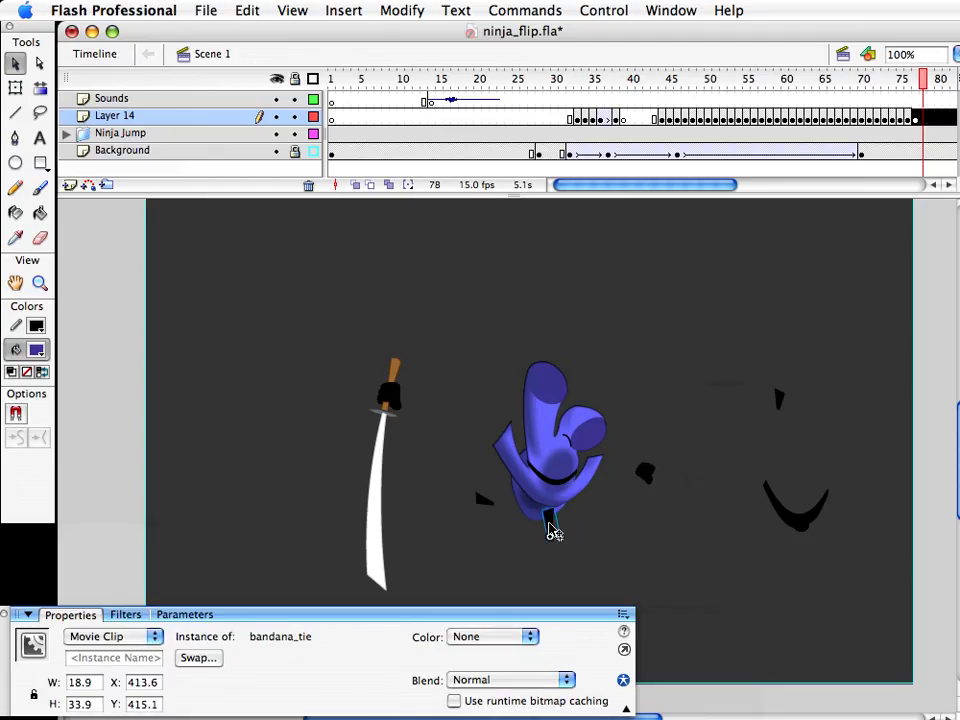
left_click_drag(553, 531, 543, 465)
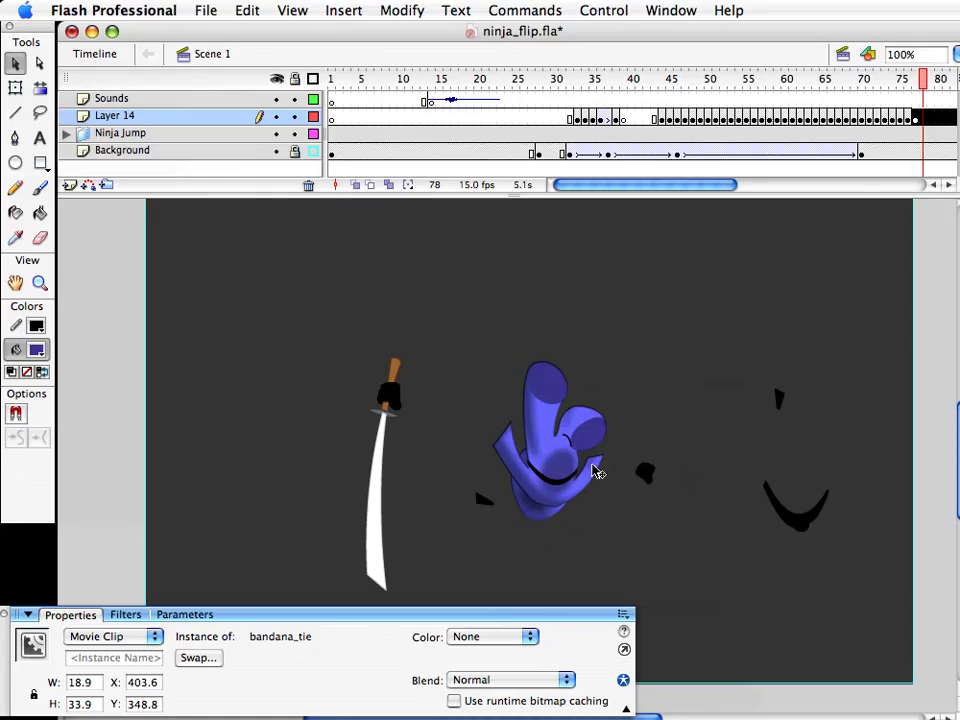
key("super+shift+v")
left_click(617, 540)
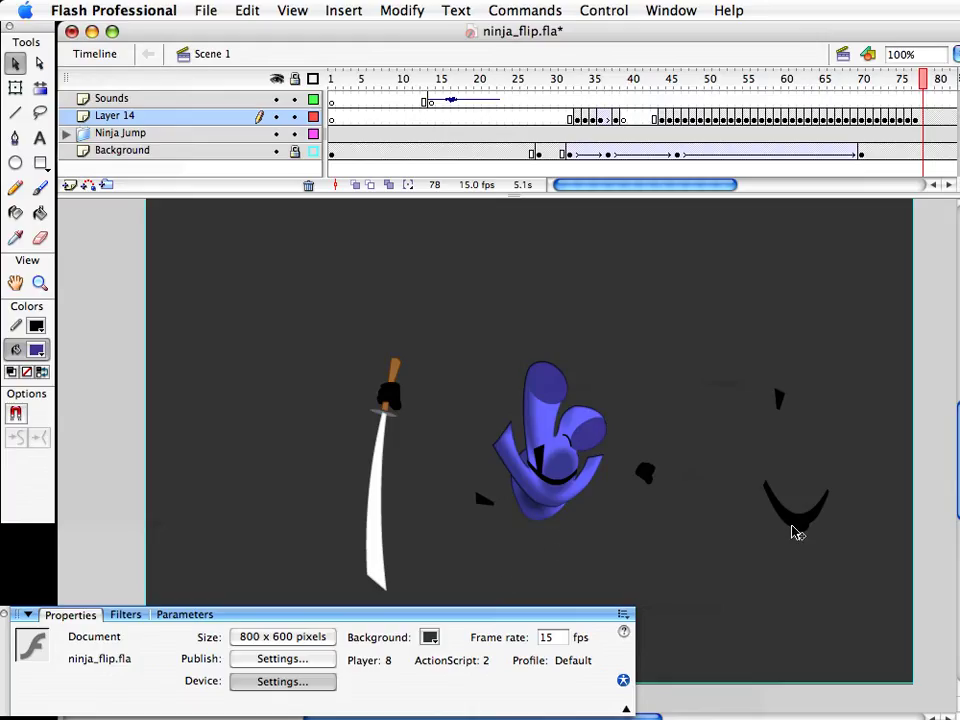
key("super+z")
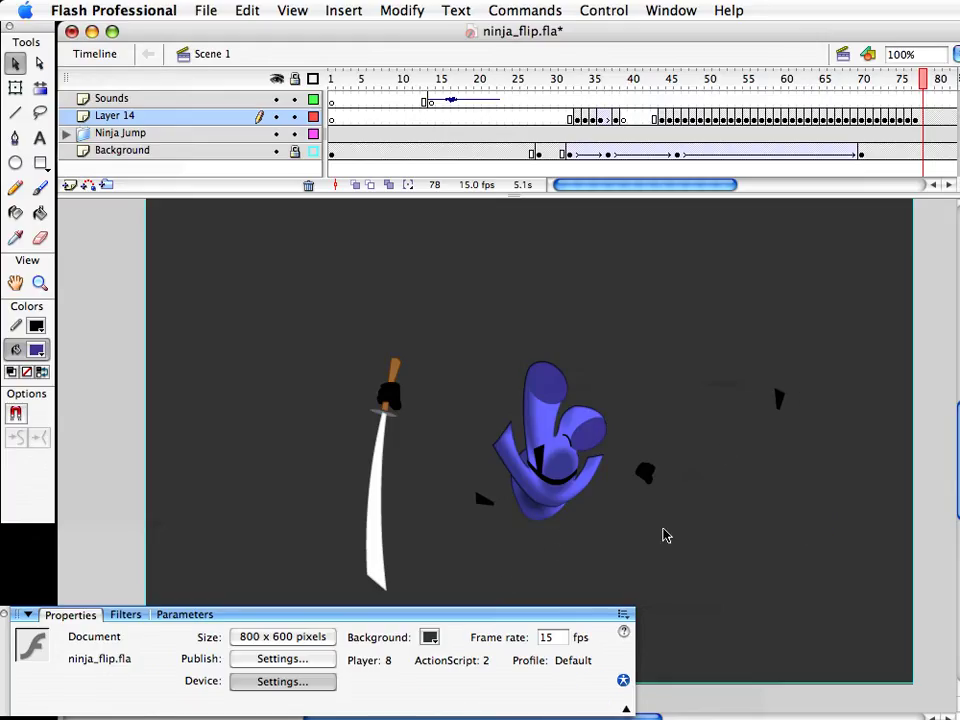
Rotate the belt tie more upright and tuck it behind the left end of the ninja's belt
left_click(490, 502)
key("q")
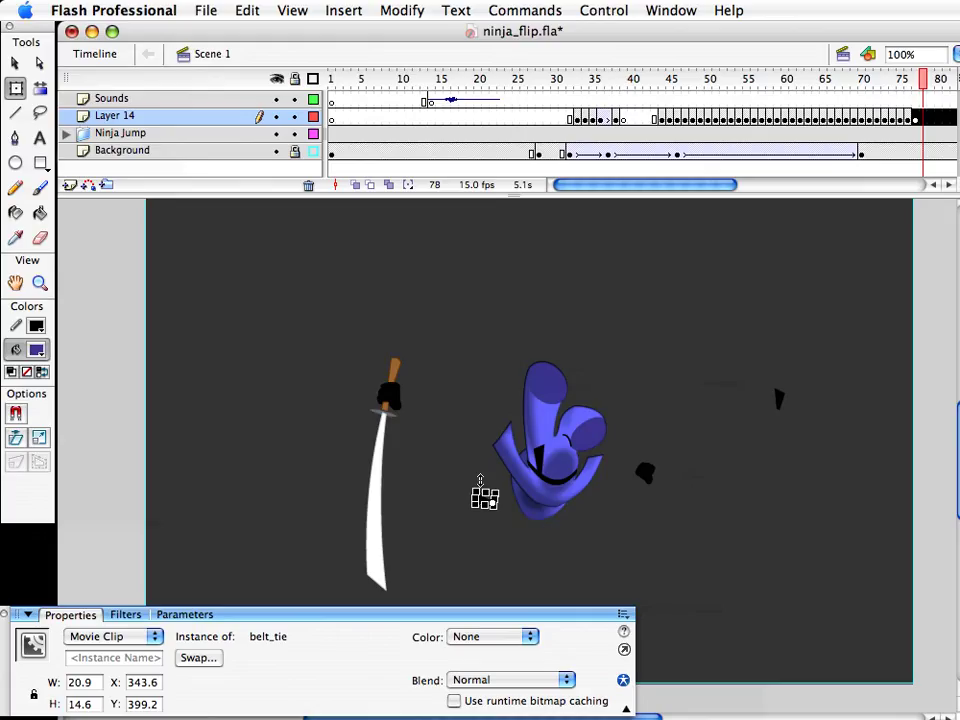
left_click_drag(475, 476, 529, 467)
key("v")
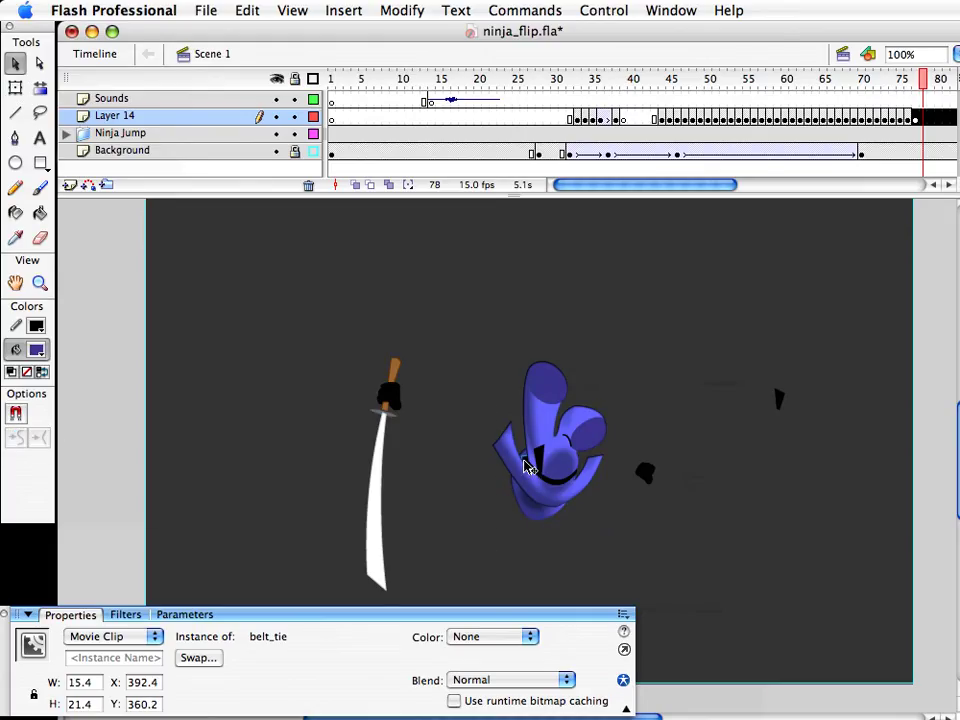
left_click(639, 394)
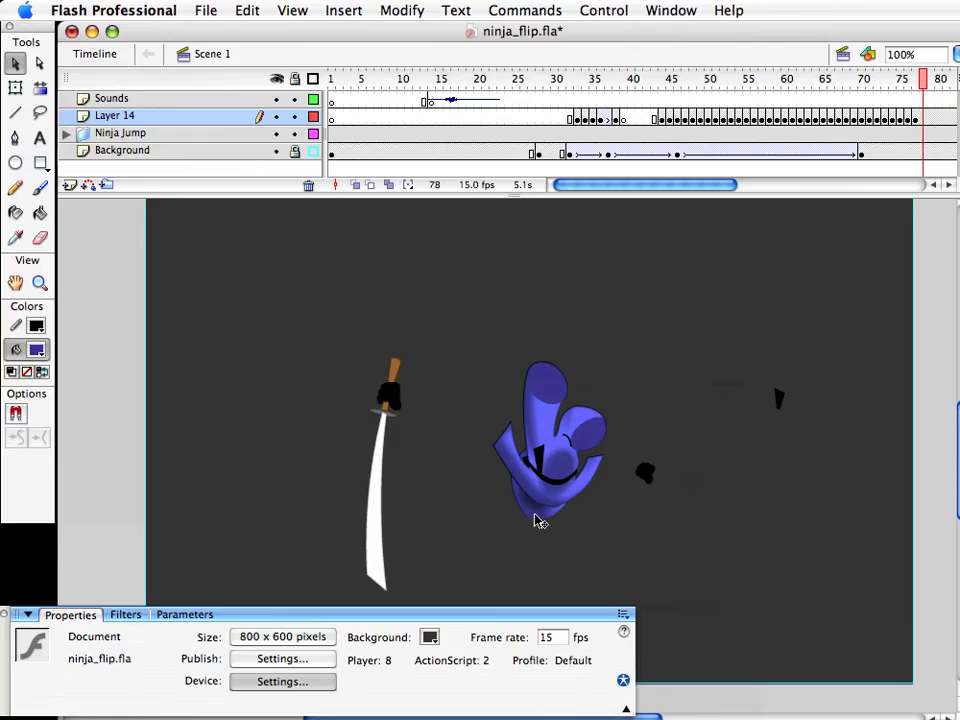
Move the free hand to the opening of the right sleeve and scale it down to about 21 px wide
left_click(647, 473)
key("shift+Left")
key("shift+Up")
key("shift+Left")
key("shift+Left")
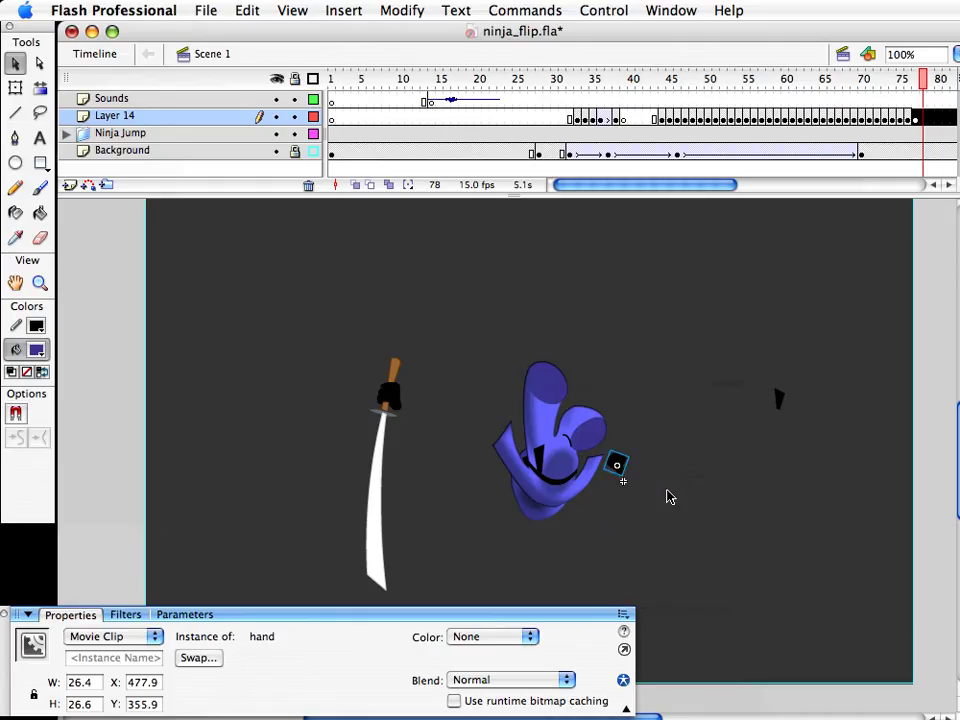
key("ctrl+alt+s")
key("Return")
key("shift+Down")
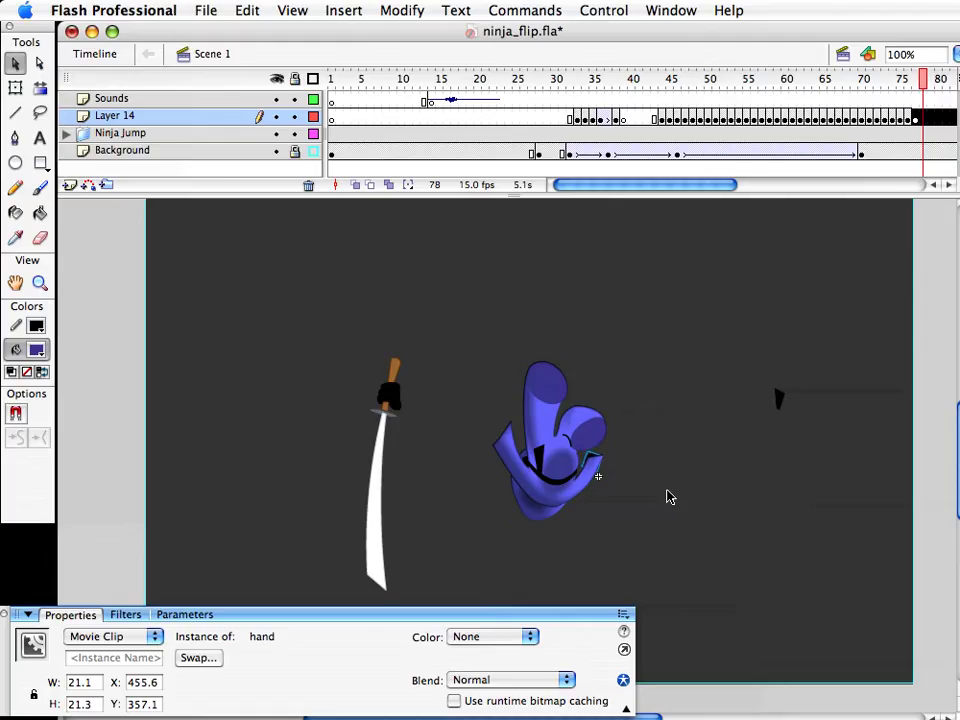
Nudge the hand slightly up and left so it sits inside the right sleeve's opening
left_click(702, 563)
key("super+z")
key("Left")
key("Up")
key("Up")
left_click(700, 563)
In body copy 36, flatten the upper-left edge of the right leg's opening, outline the opening in black, and return to the main scene
double_click(591, 442)
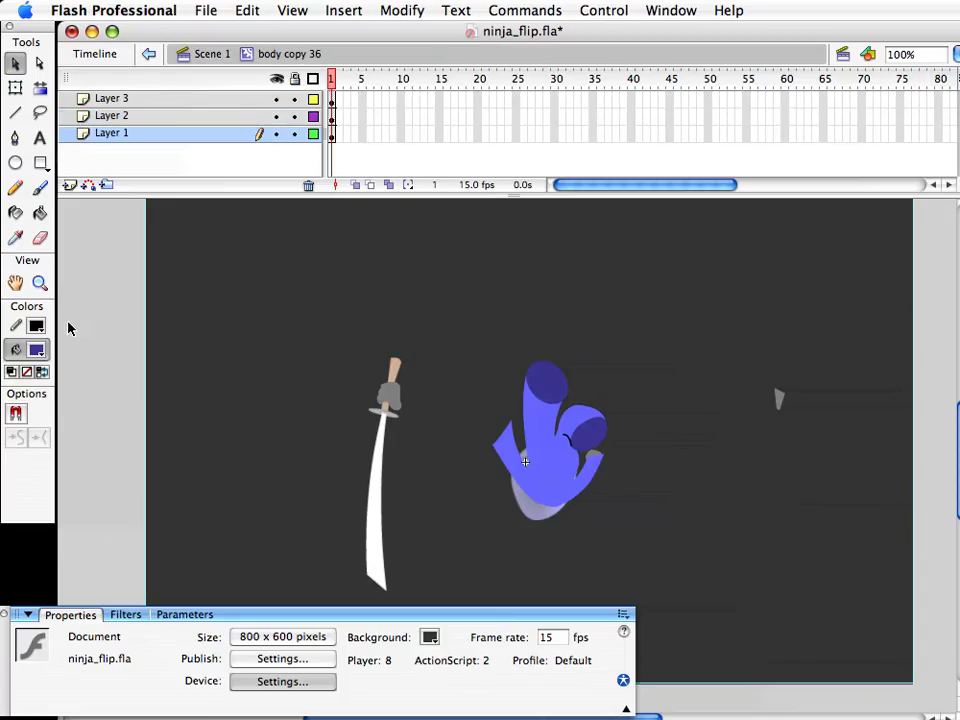
left_click(40, 284)
left_click_drag(536, 405, 638, 508)
key("v")
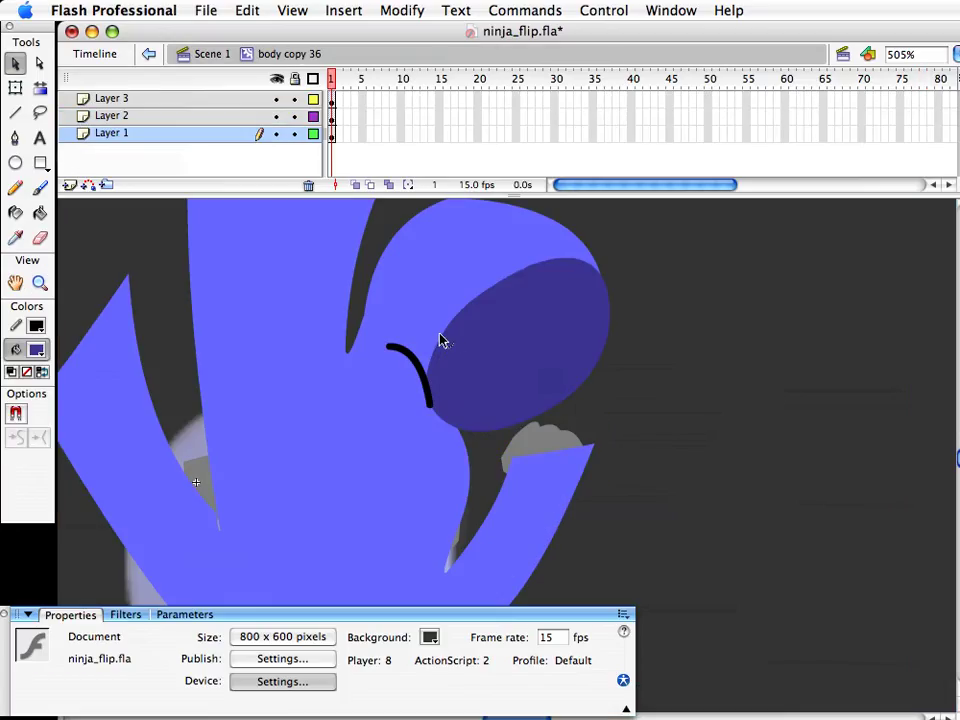
left_click(426, 392)
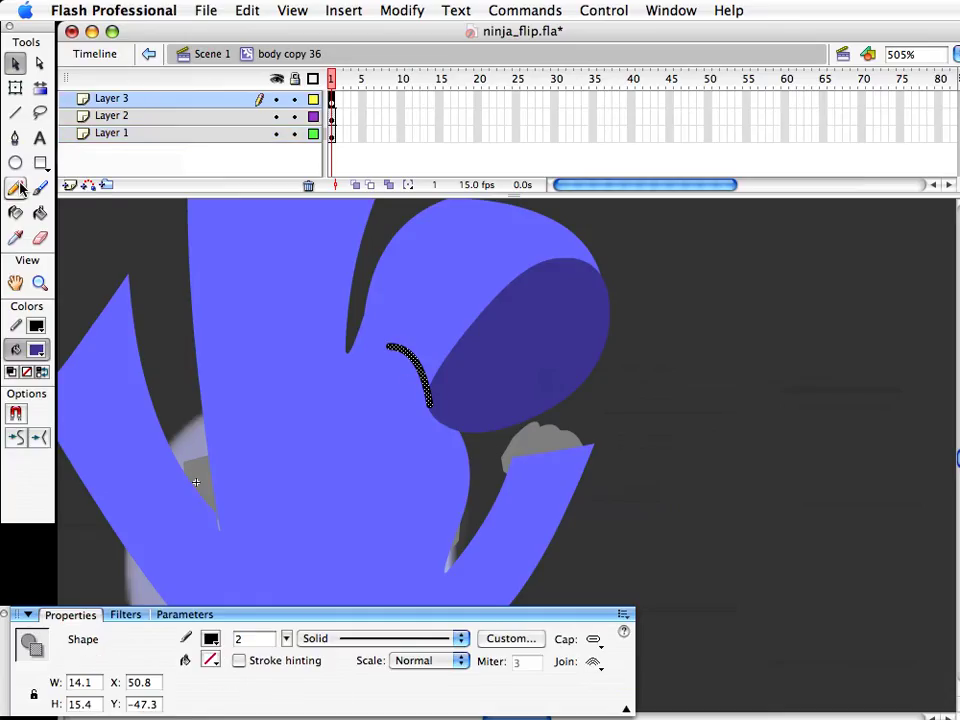
left_click(16, 213)
left_click(477, 327)
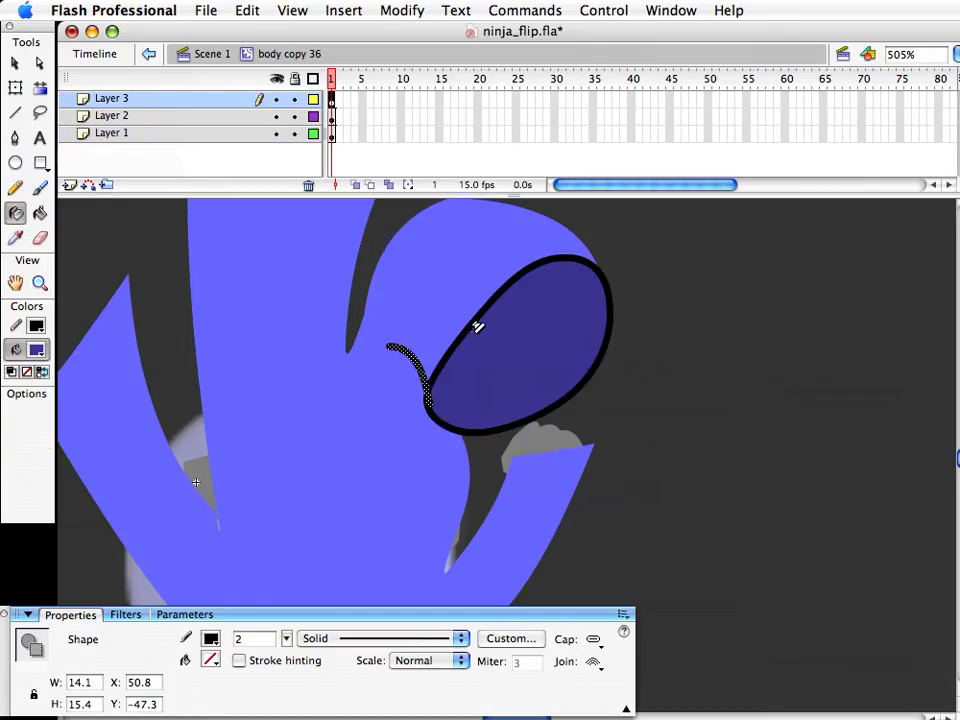
key("v")
double_click(675, 392)
left_click(692, 531)
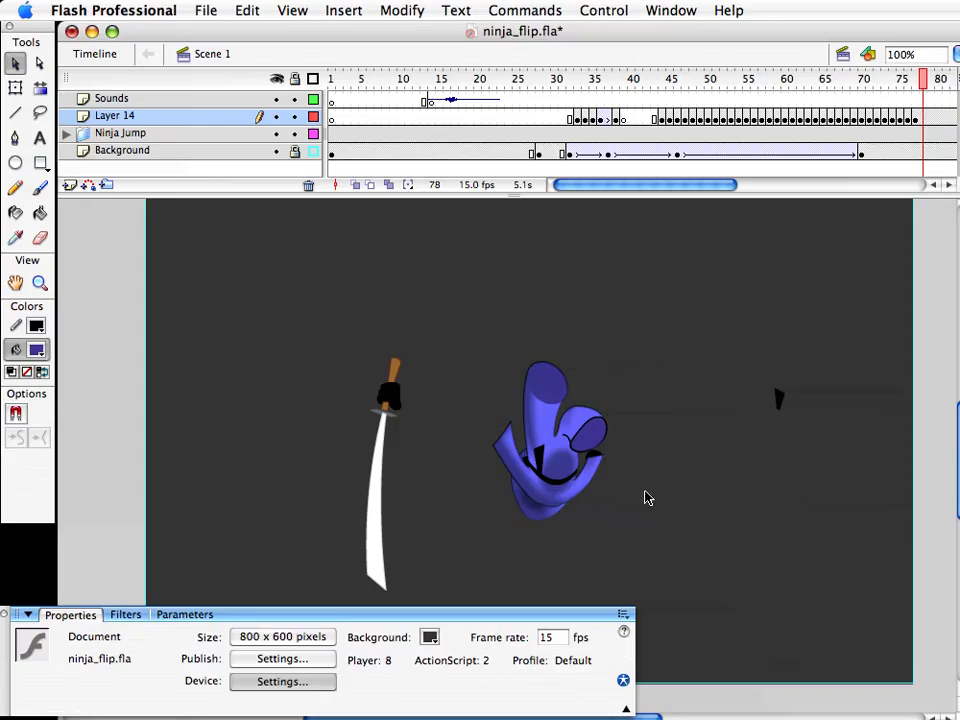
Save the file and thin the black outline of the right leg's opening in body copy 36 to a stroke of 1
double_click(594, 433)
key("super+s")
left_click(41, 285)
left_click_drag(400, 323, 714, 507)
key("v")
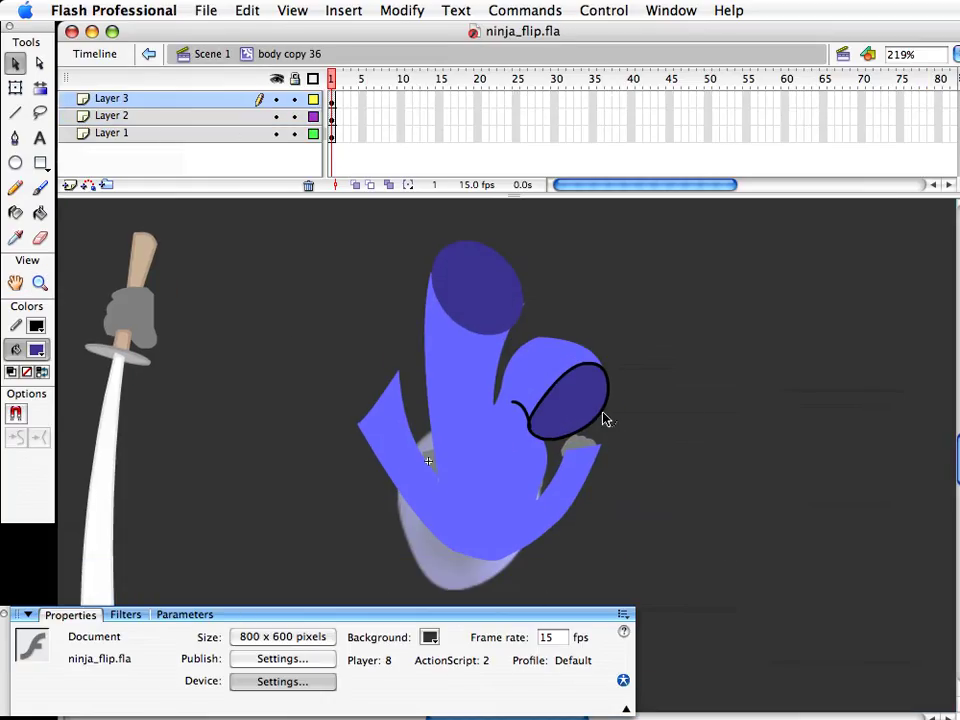
left_click(610, 434)
left_click(690, 433)
left_click(600, 426)
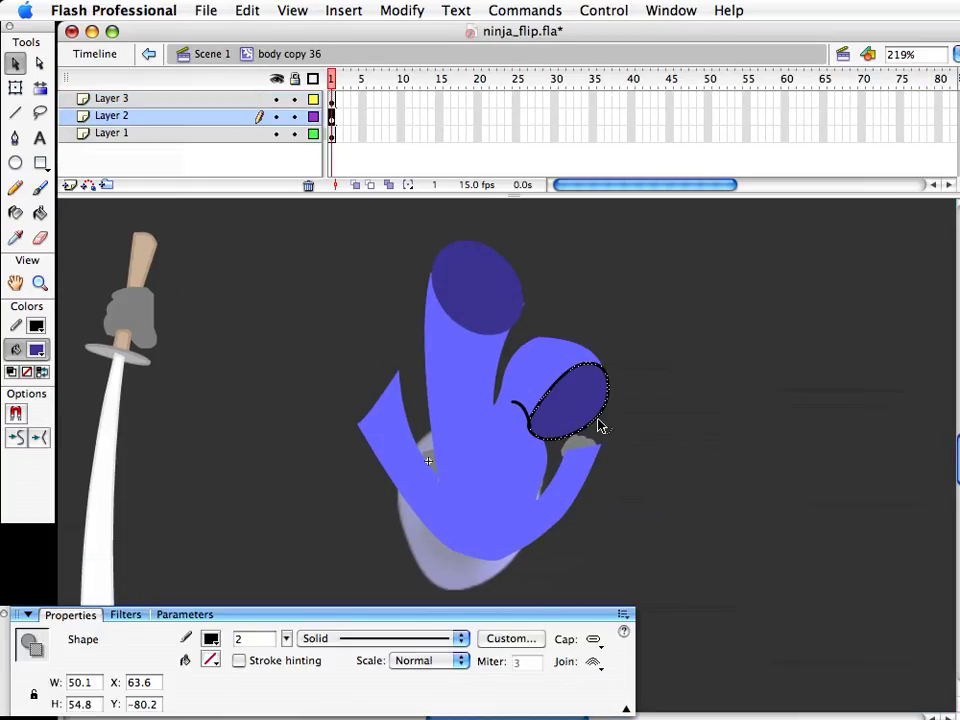
double_click(236, 638)
type("1")
key("Return")
key("super+e")
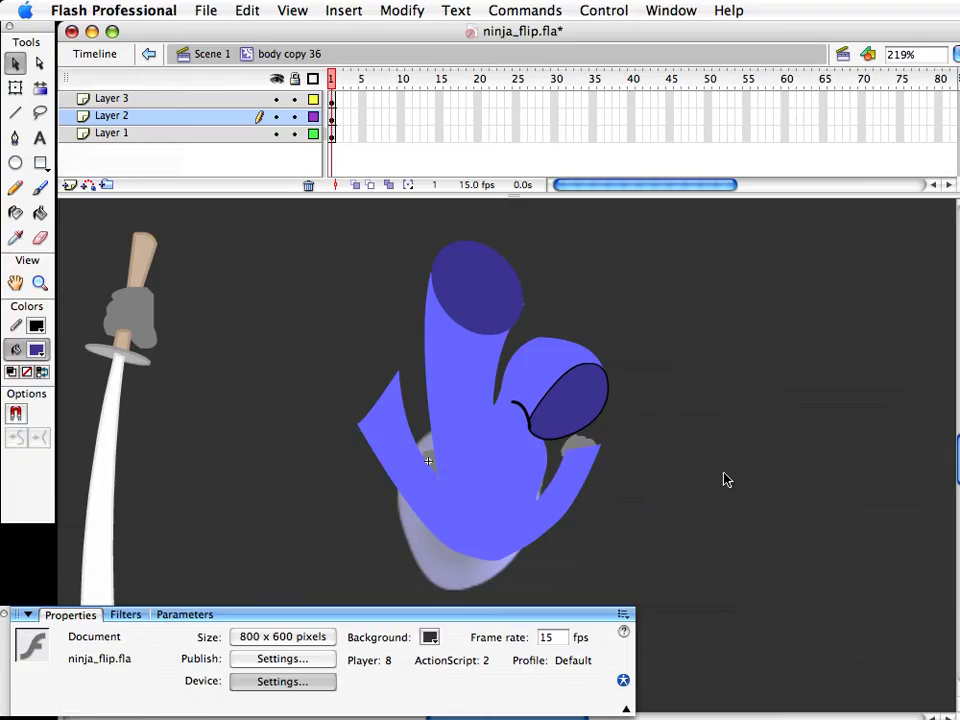
Reopen body copy 36 and lock every layer except Layer 2, which holds the leg openings
double_click(598, 437)
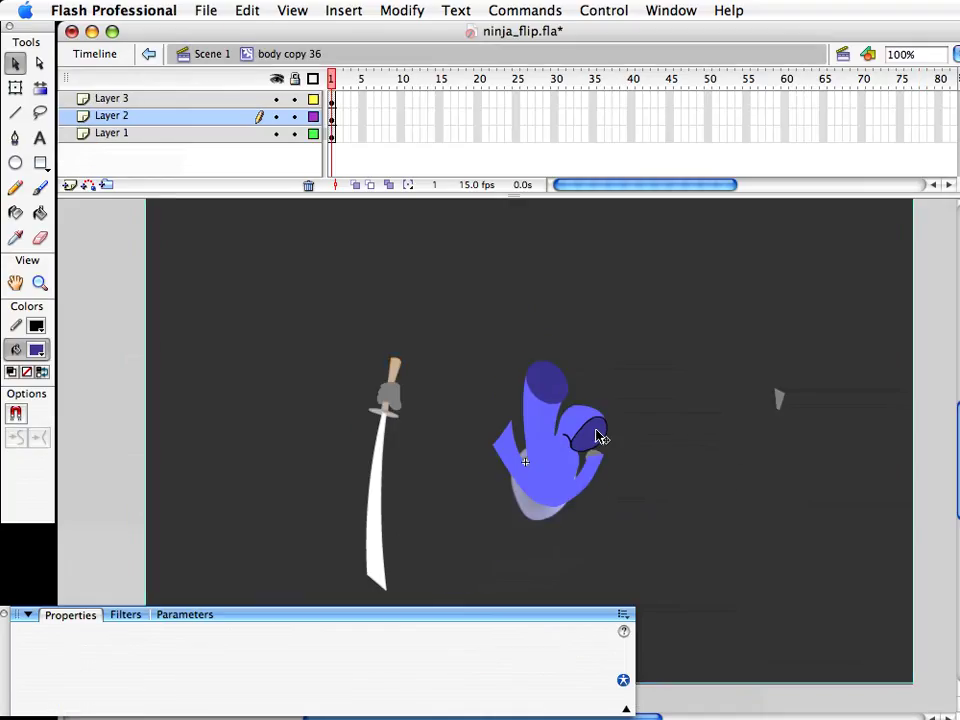
left_click(40, 283)
key("v")
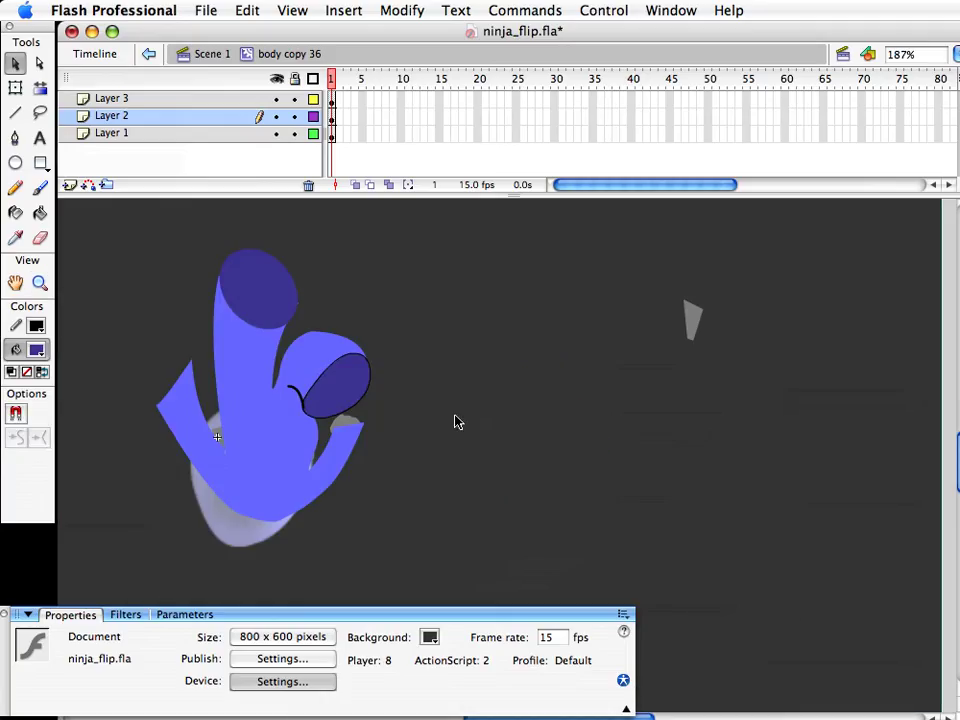
left_click(367, 395)
left_click_drag(399, 442, 514, 424)
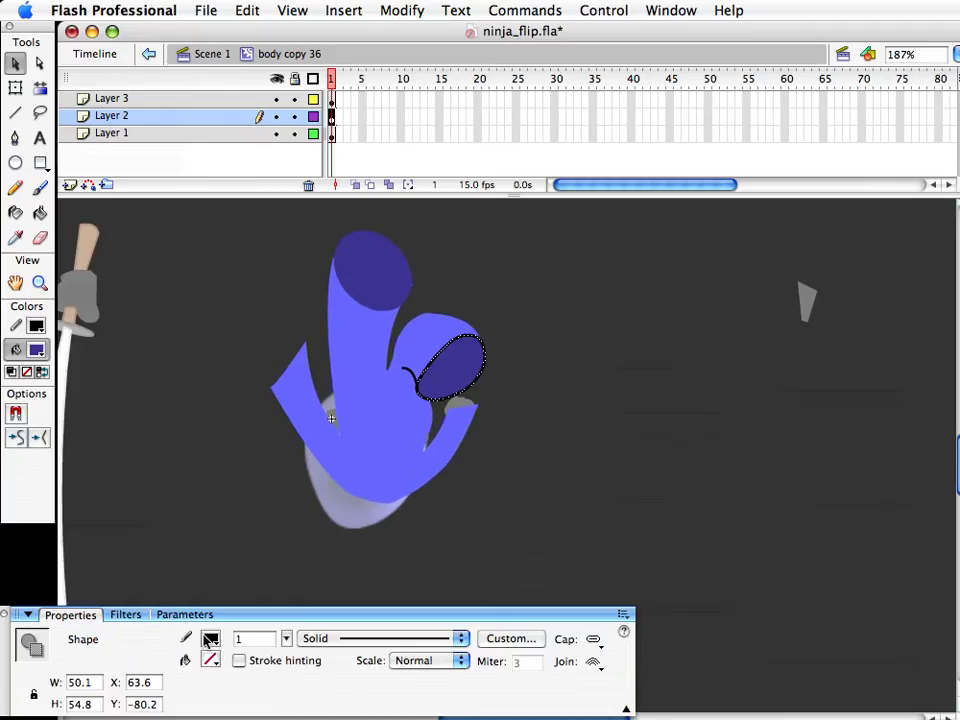
left_click(388, 365)
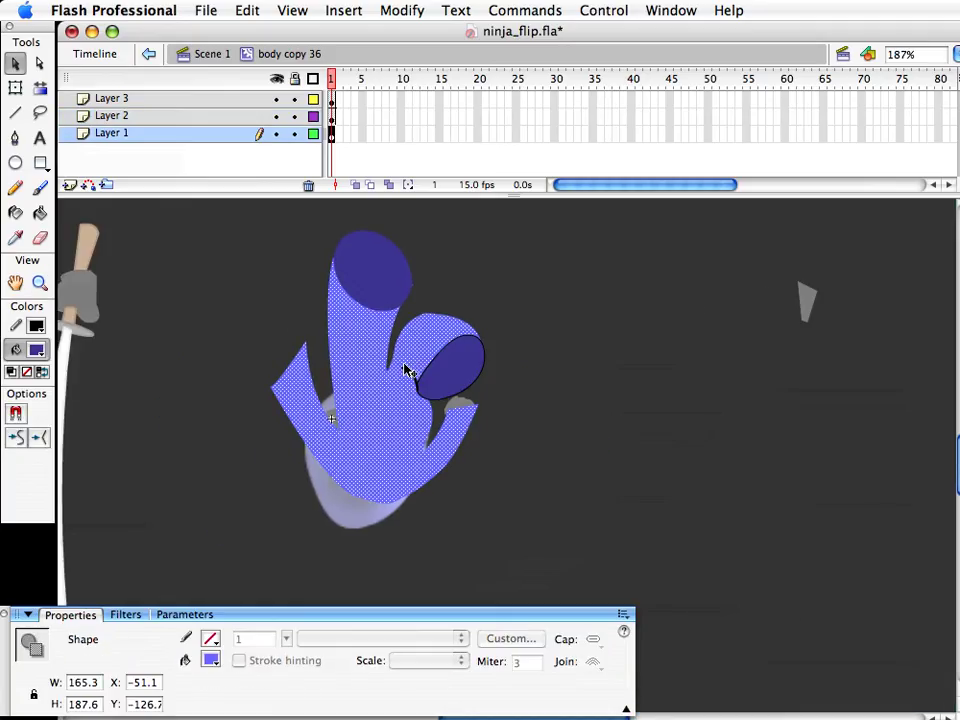
left_click(598, 461)
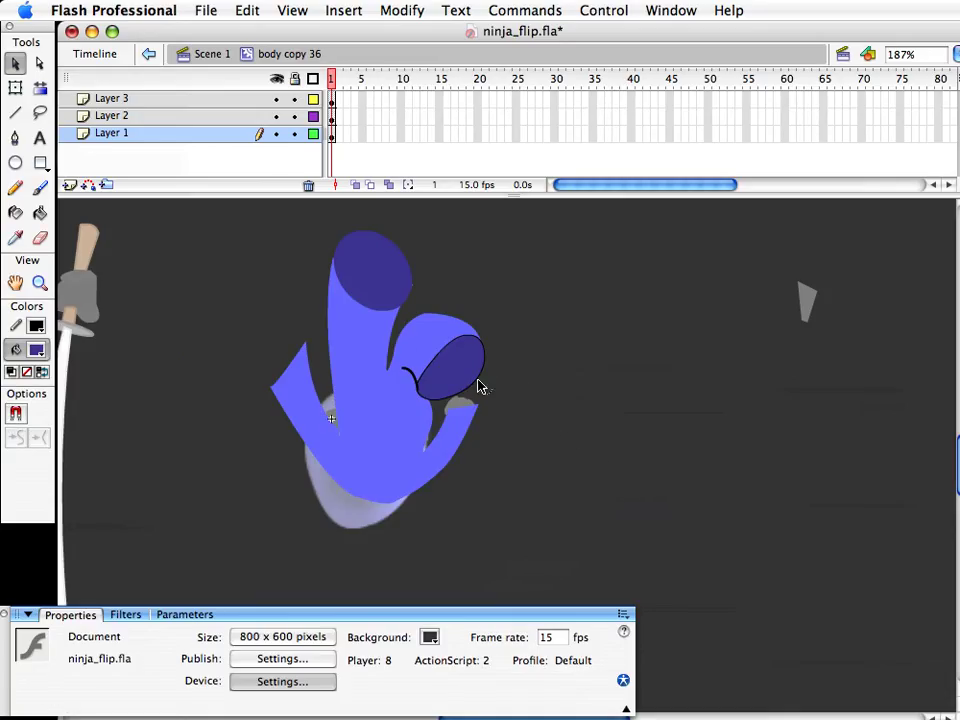
left_click(295, 79)
left_click(278, 118)
left_click(278, 118)
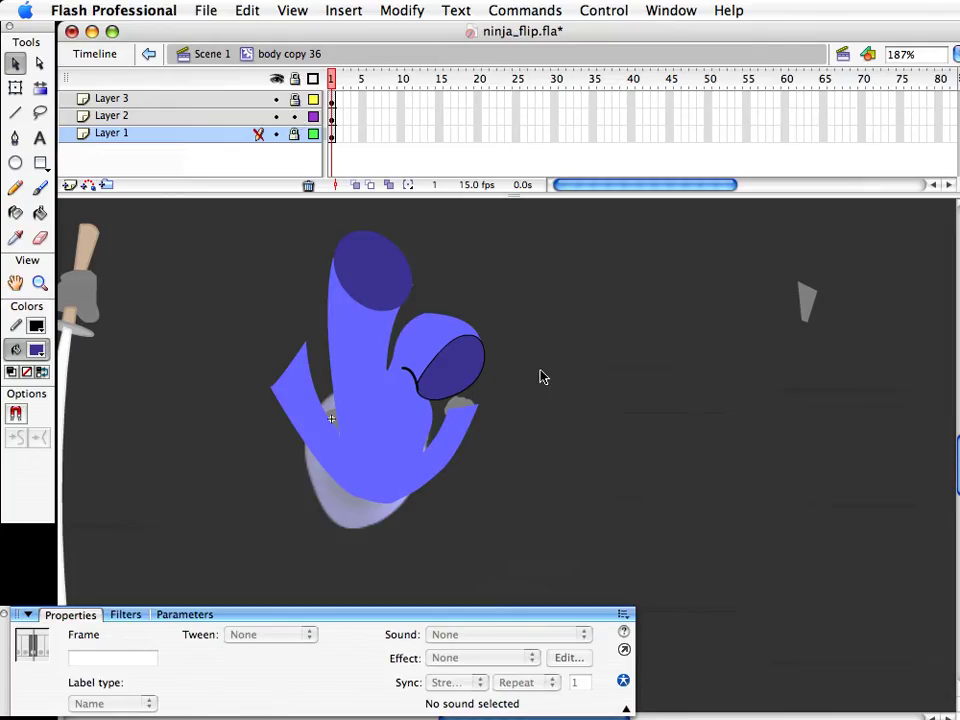
left_click(566, 396)
left_click(330, 117)
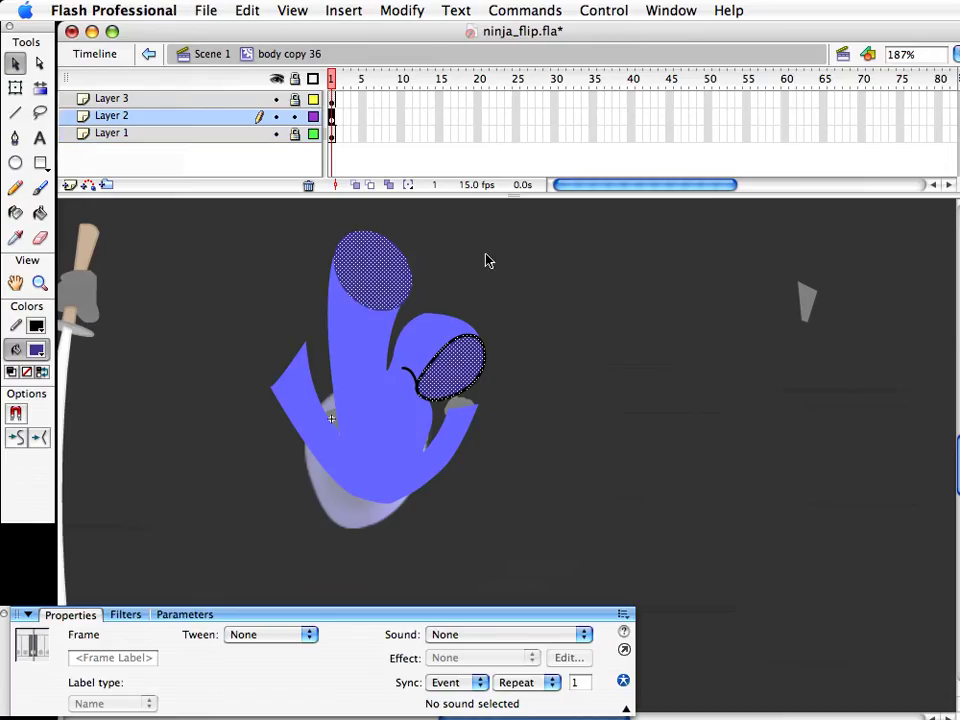
left_click(576, 326)
Draw a diagonal line across the right leg's opening and bend it into a curve following the opening's lower-right edge
left_click(15, 112)
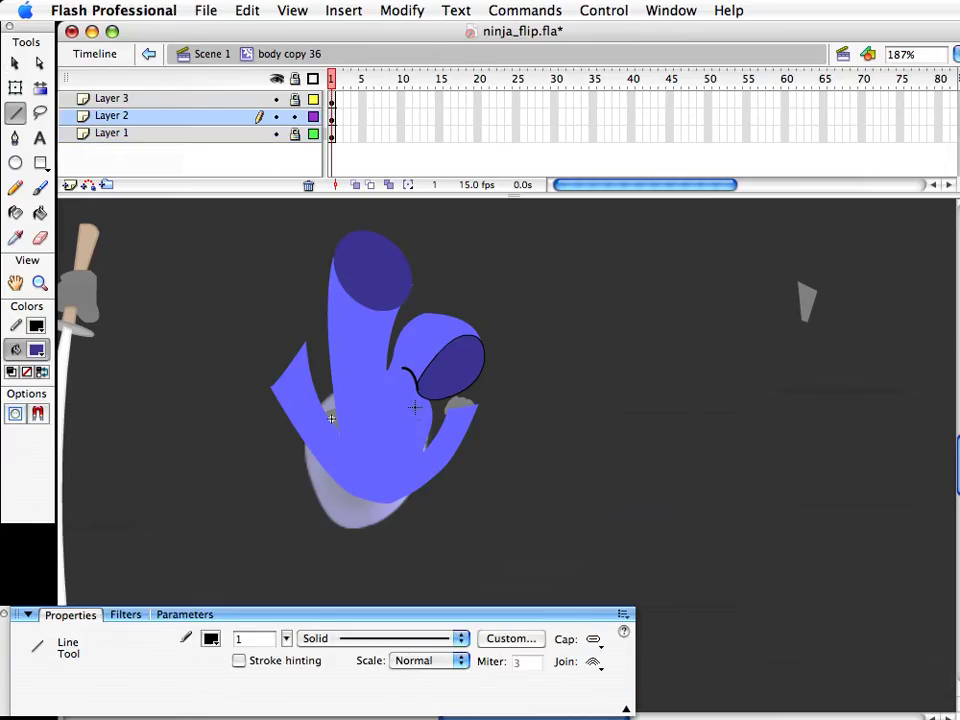
left_click_drag(449, 376, 512, 310)
key("v")
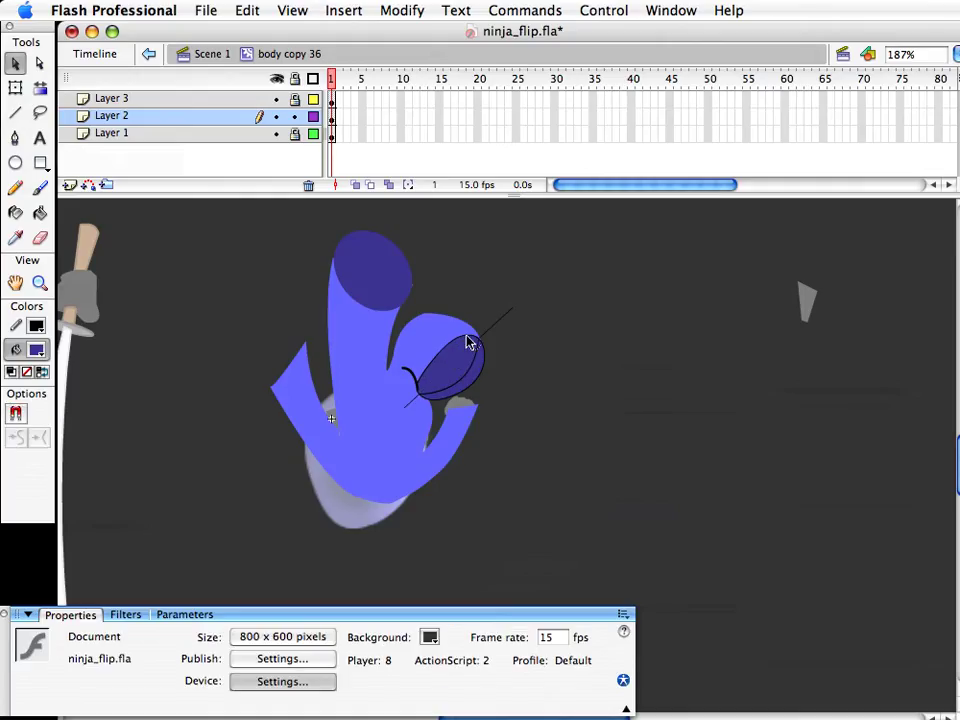
left_click(445, 380)
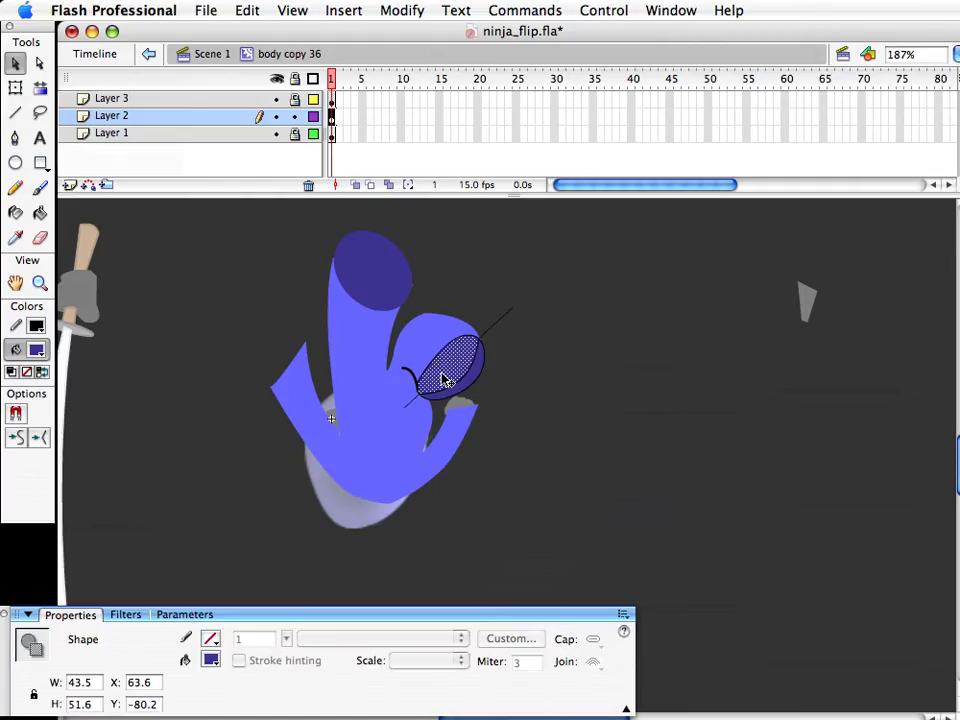
left_click(541, 374)
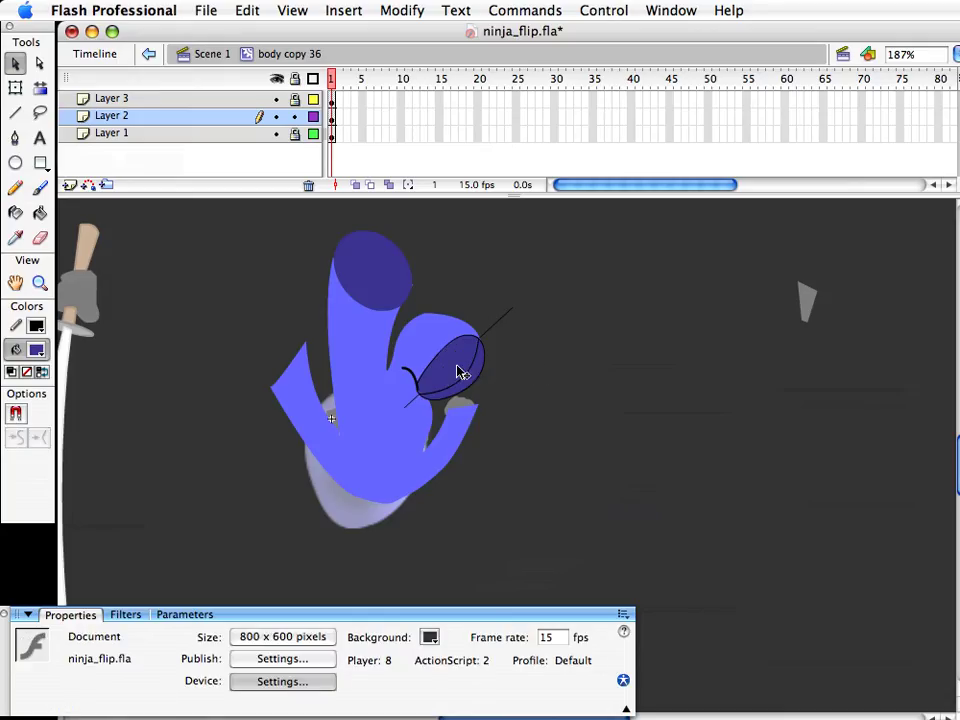
Darken the inner part of the right leg's opening to #292464
left_click(459, 373)
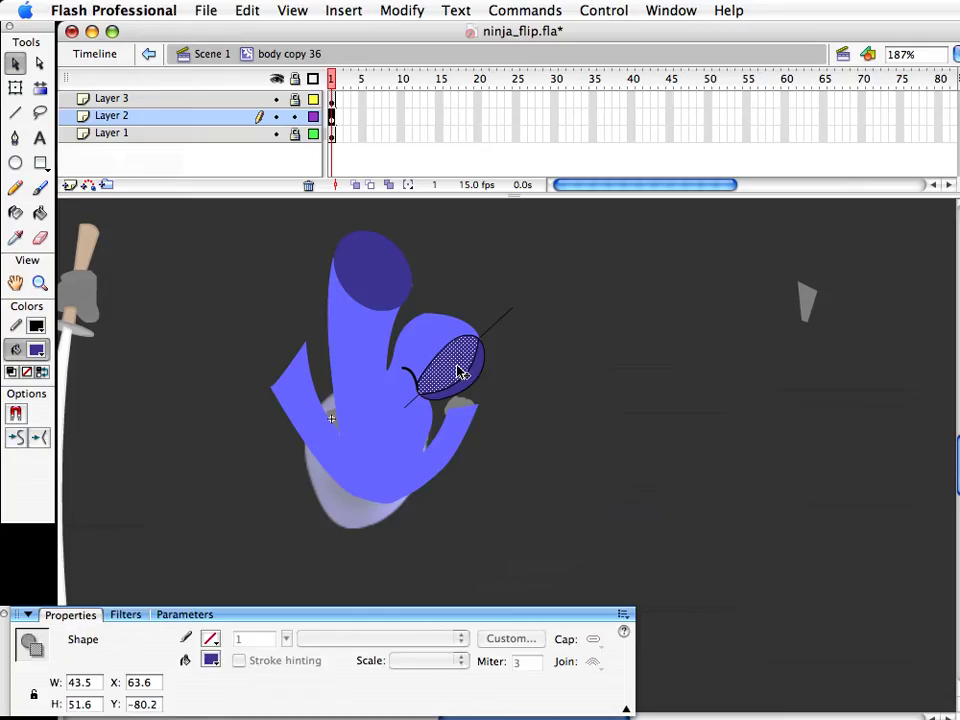
left_click(678, 10)
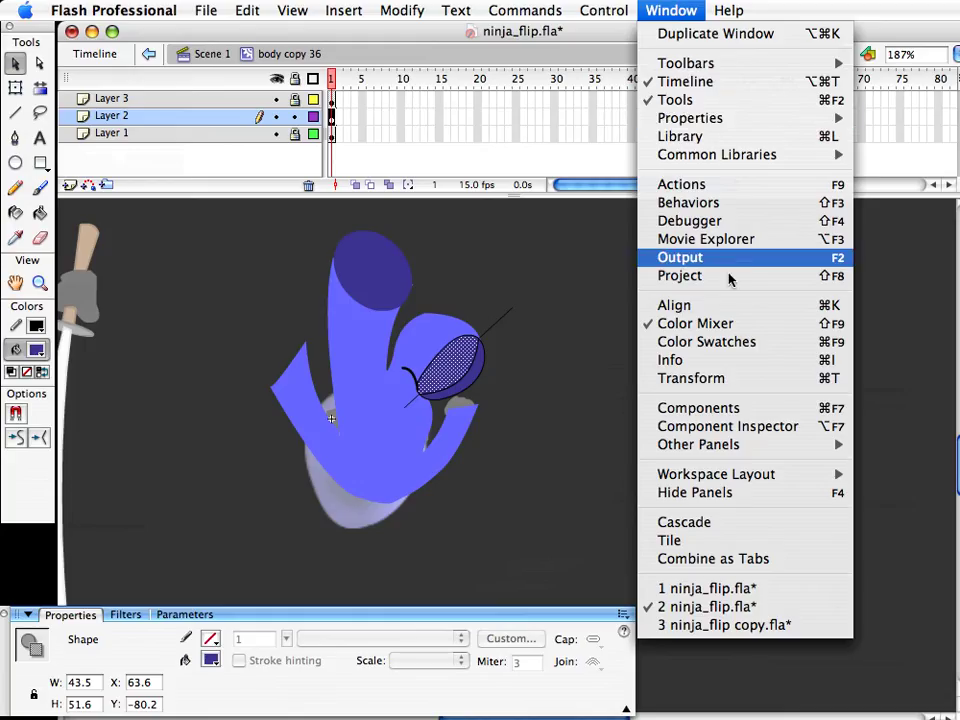
left_click(727, 328)
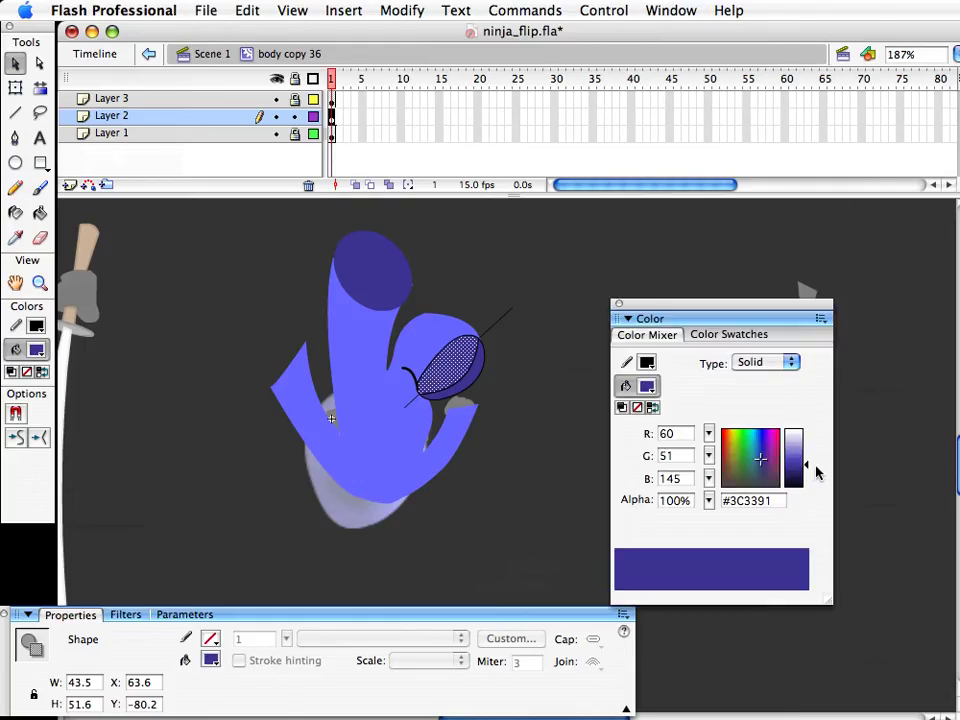
left_click_drag(810, 467, 806, 471)
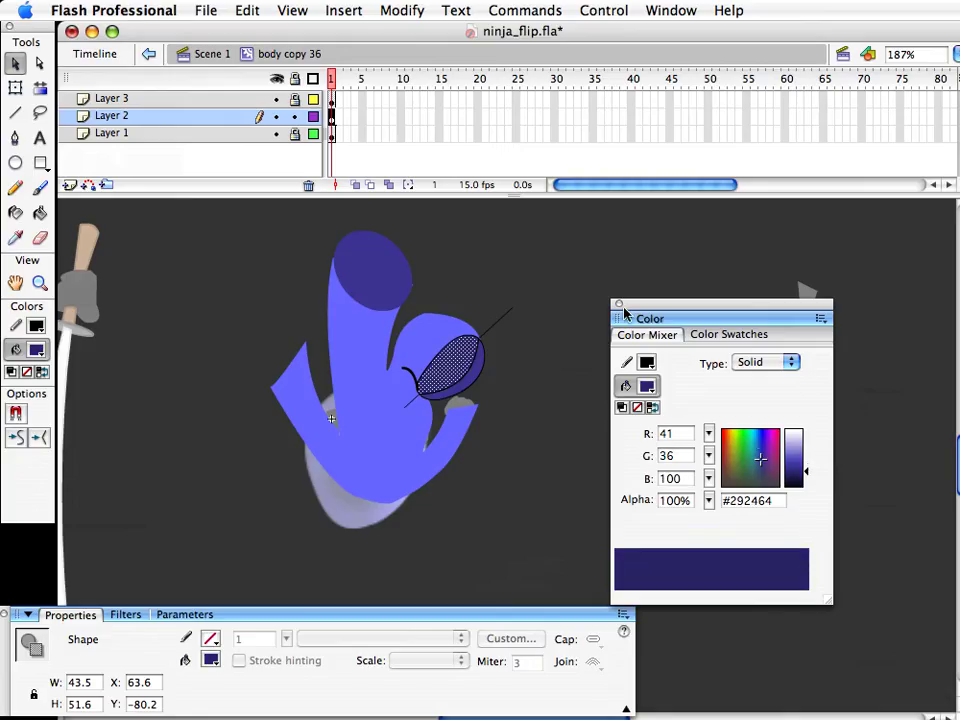
left_click(619, 303)
left_click(546, 324)
Delete the black lines around and across the right leg's opening, return to the main scene, and select the ninja's body
left_click(478, 369)
double_click(478, 369)
left_click(574, 358)
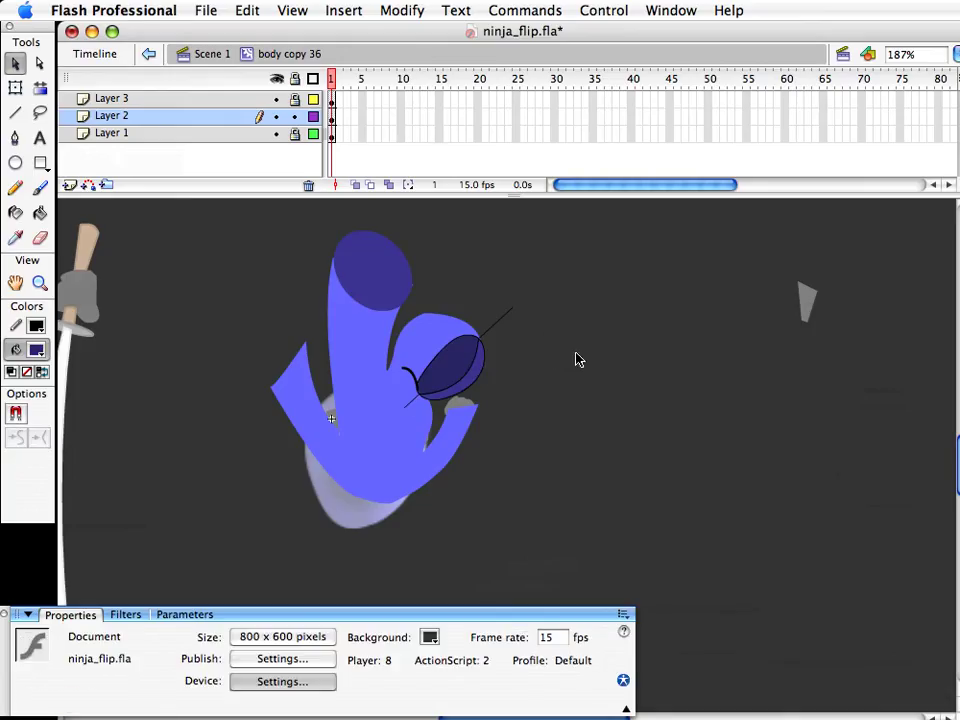
double_click(470, 372)
key("Delete")
double_click(585, 403)
left_click(658, 524)
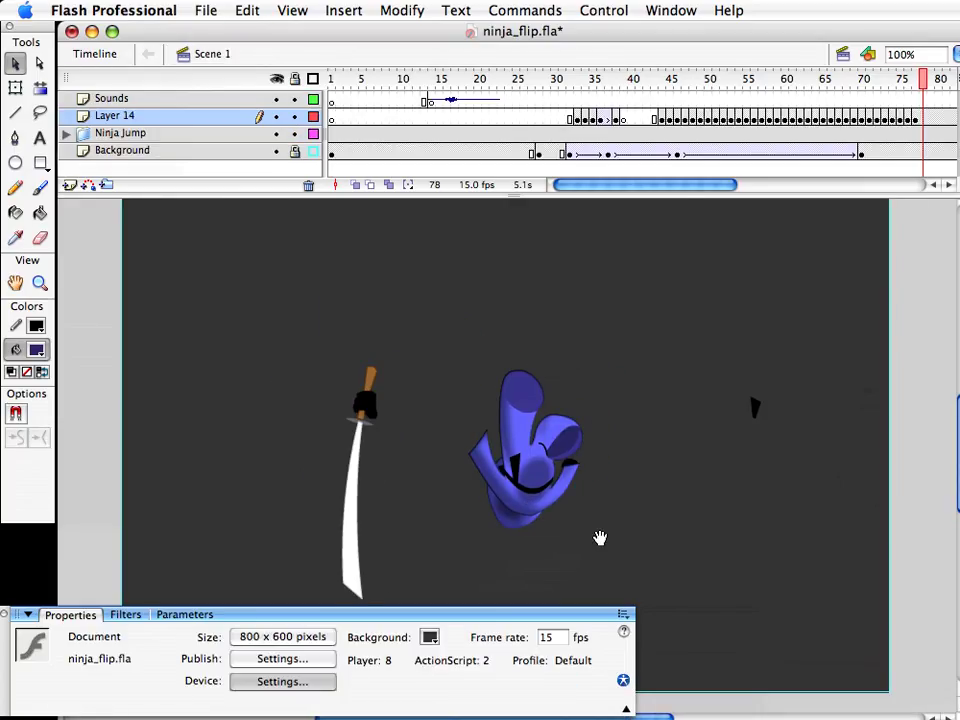
left_click(561, 452)
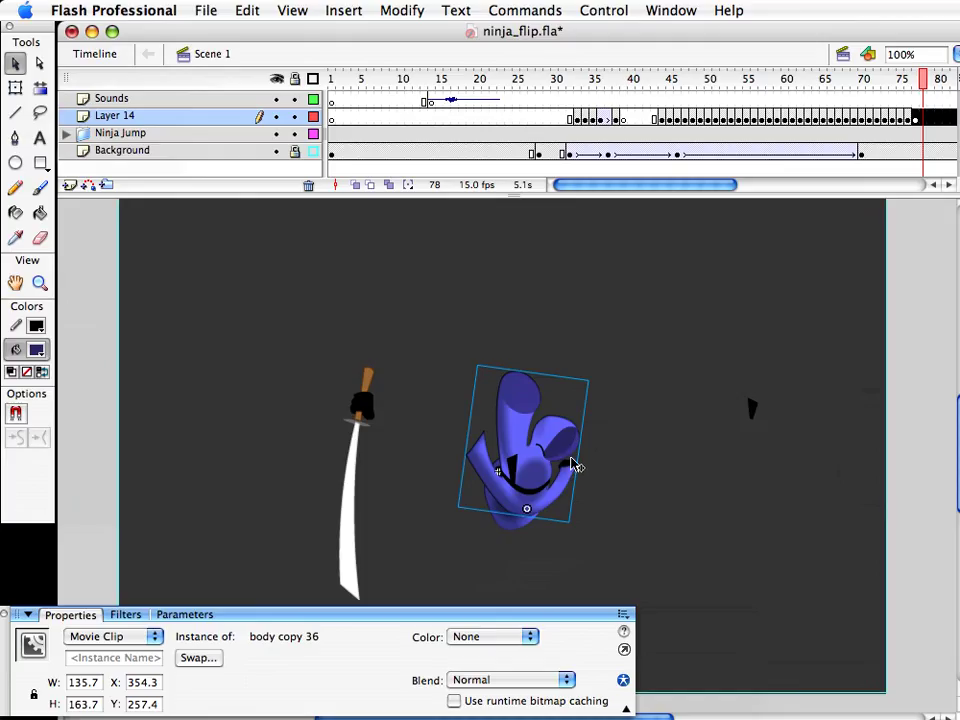
Reopen body copy 36, draw a line across the left leg's opening and bend it into a curve following the opening's upper-right edge
double_click(575, 465)
left_click(40, 283)
left_click_drag(429, 351, 662, 570)
key("n")
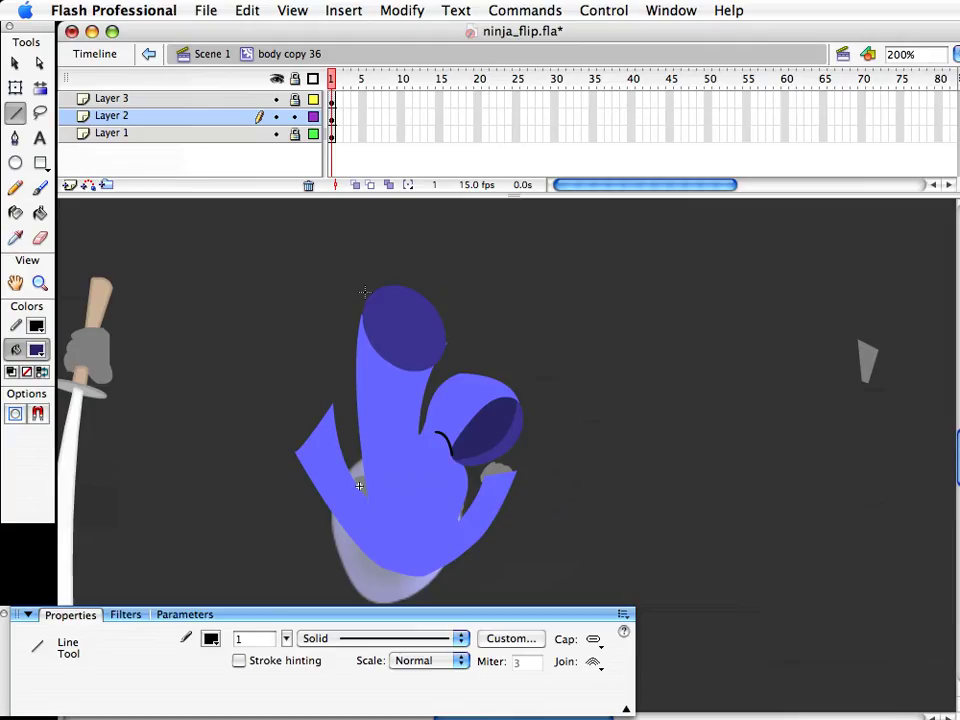
mouse_move(399, 328)
left_mouse_down()
mouse_move(450, 365)
mouse_move(430, 320)
left_mouse_up()
key("v")
Fill the inner part of the left leg's opening with the right opening's dark blue and delete the black curve
left_click(40, 212)
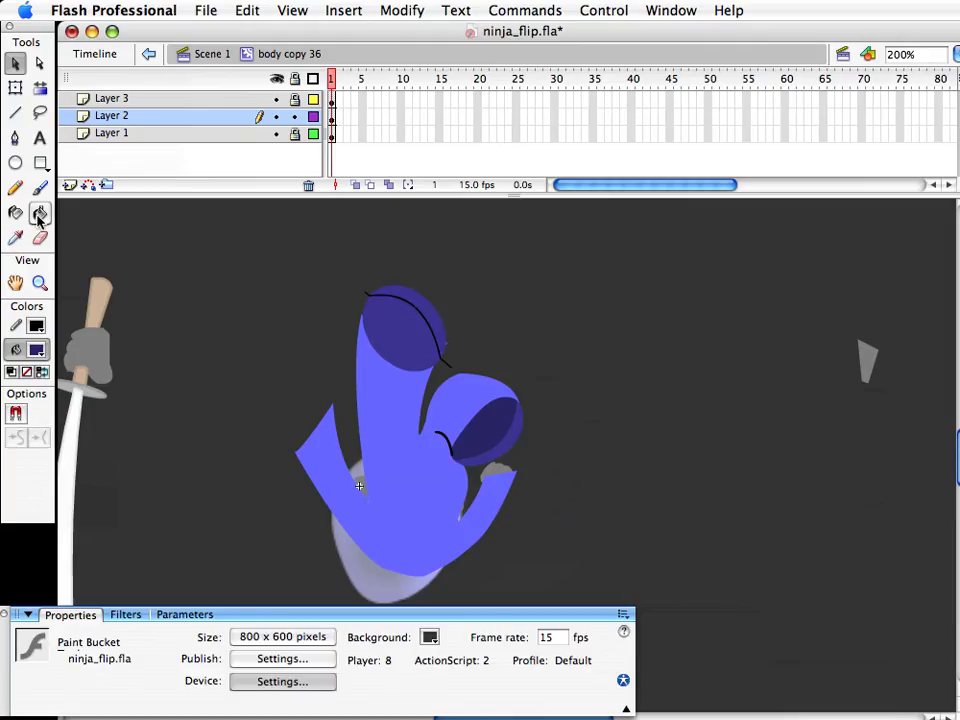
left_click(429, 335)
key("v")
double_click(432, 336)
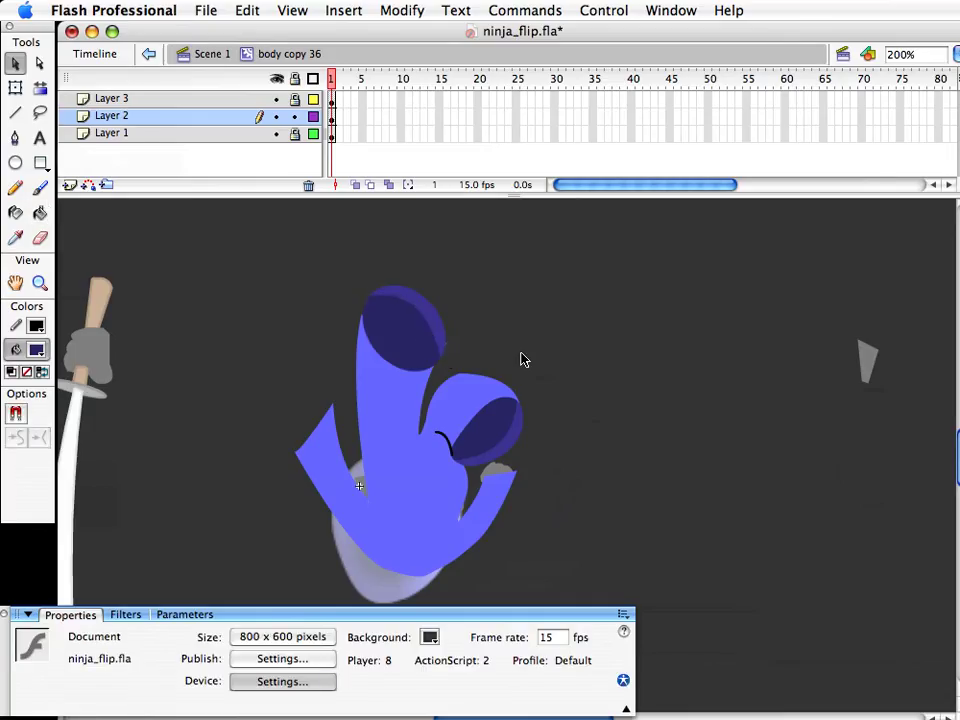
key("Delete")
Return to the main scene and save the file
double_click(690, 482)
left_click(700, 516)
left_click_drag(682, 547, 647, 521)
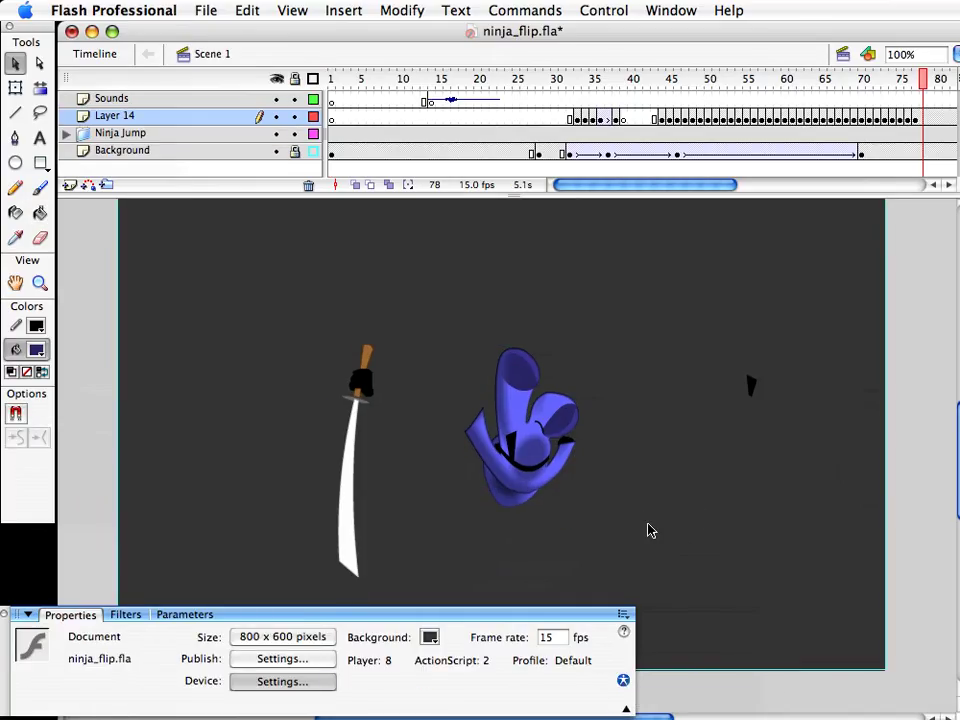
key("super+s")
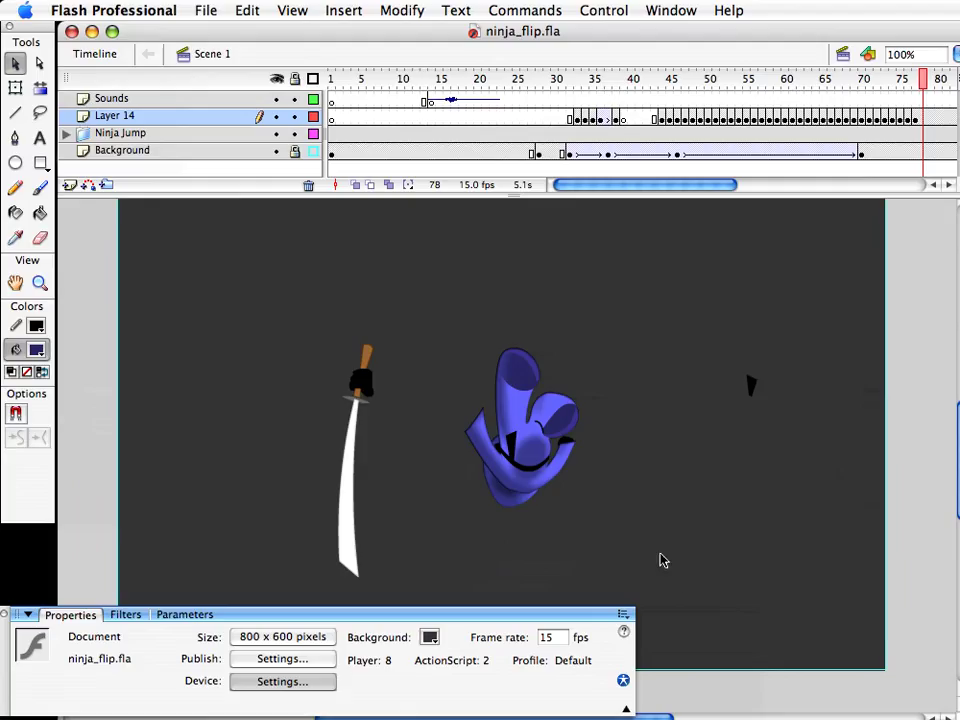
Move the sword and hand to the end of the ninja's left sleeve, at X 298.6, Y 296.1
left_click(372, 389)
key("shift+Right")
key("shift+Right")
key("shift+Right")
key("shift+Right")
key("shift+Right")
key("shift+Right")
key("shift+Right")
key("shift+Right")
key("shift+Right")
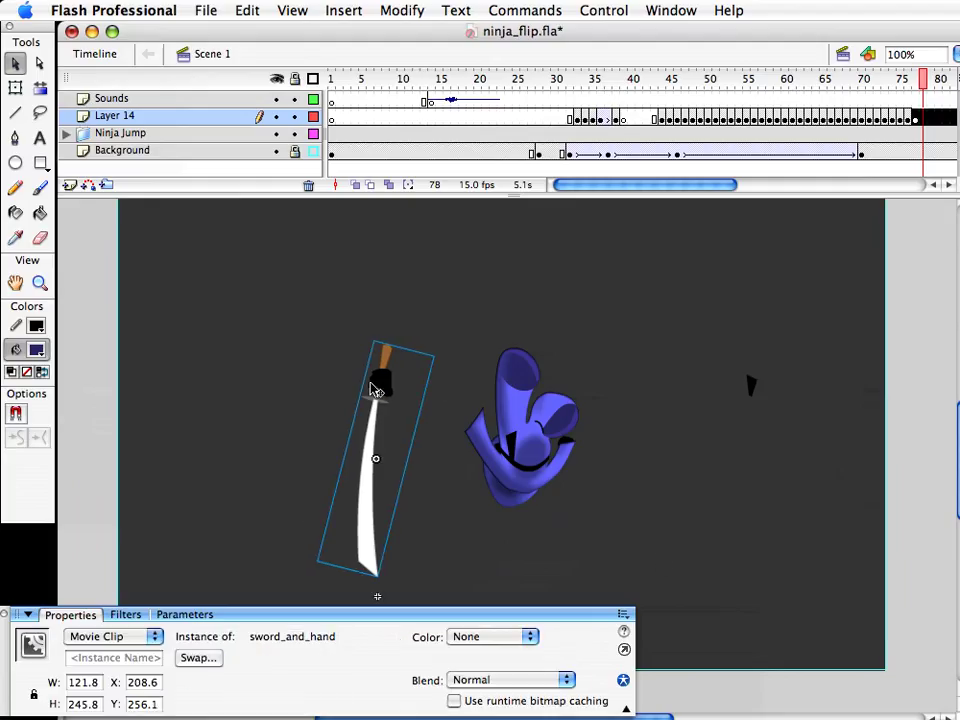
key("shift+Down")
key("shift+Down")
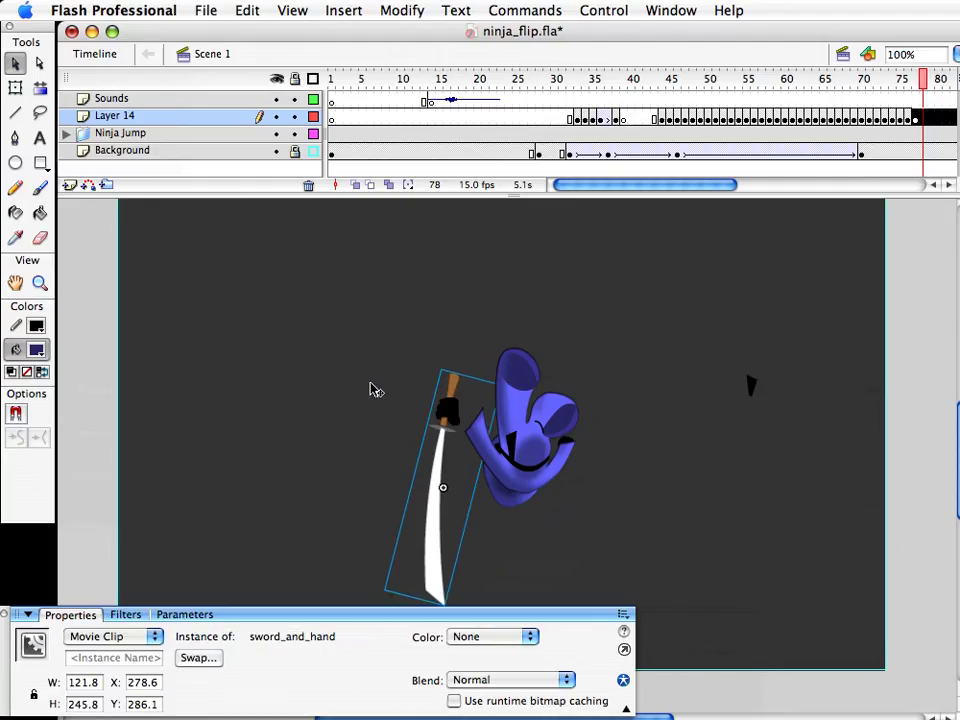
key("shift+Down")
key("shift+Right")
key("shift+Right")
key("shift+Down")
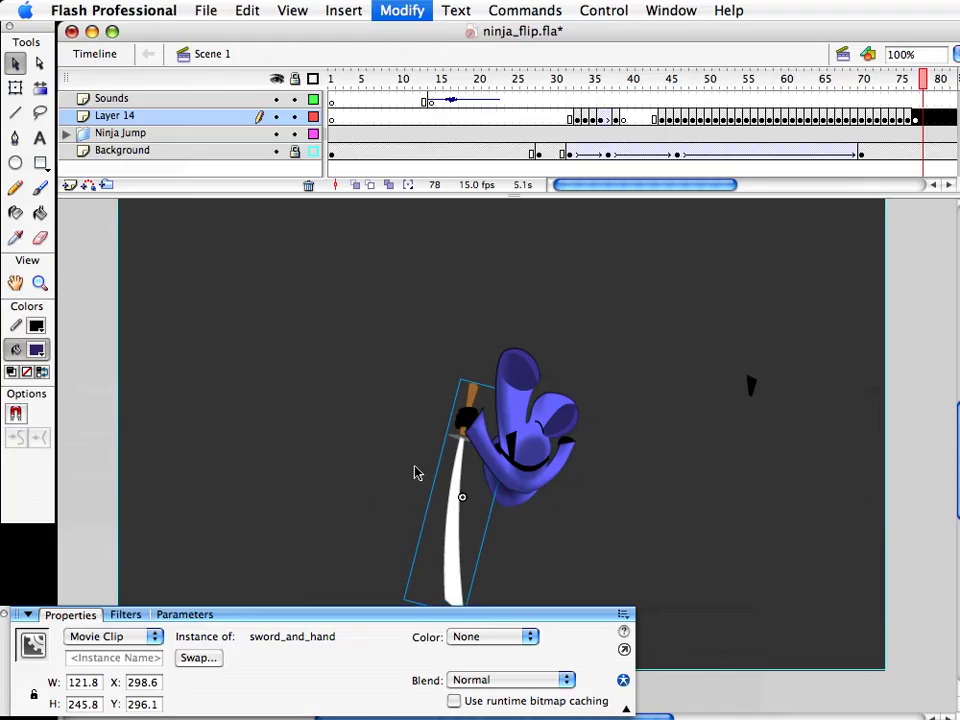
Duplicate the sword_and_hand symbol and rotate the sword clockwise so its blade slants toward the lower left
key("super+d")
key("Return")
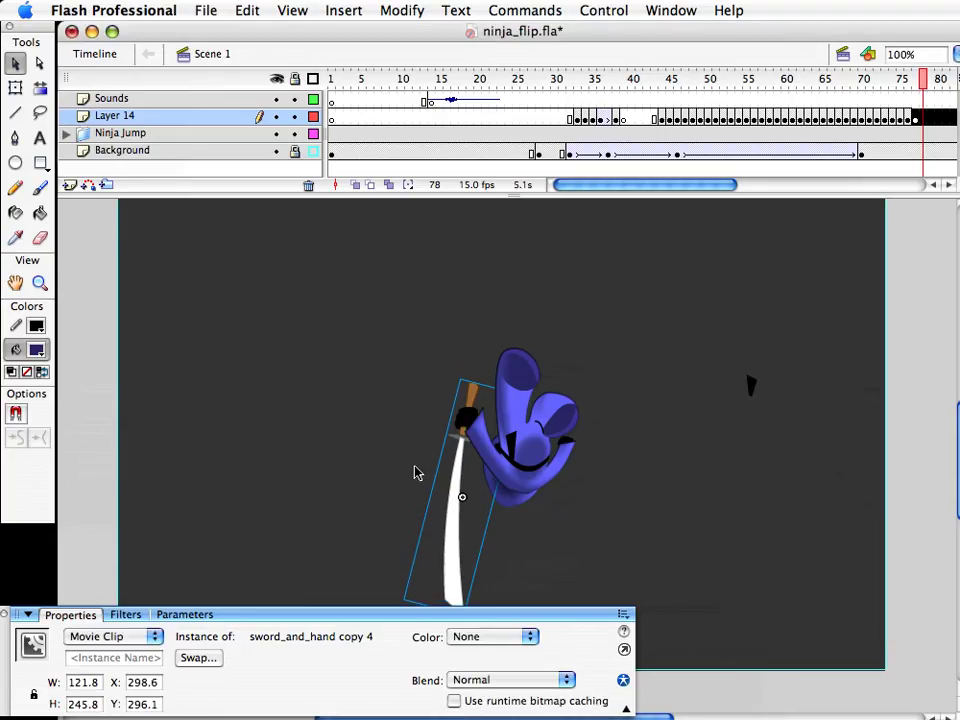
double_click(465, 491)
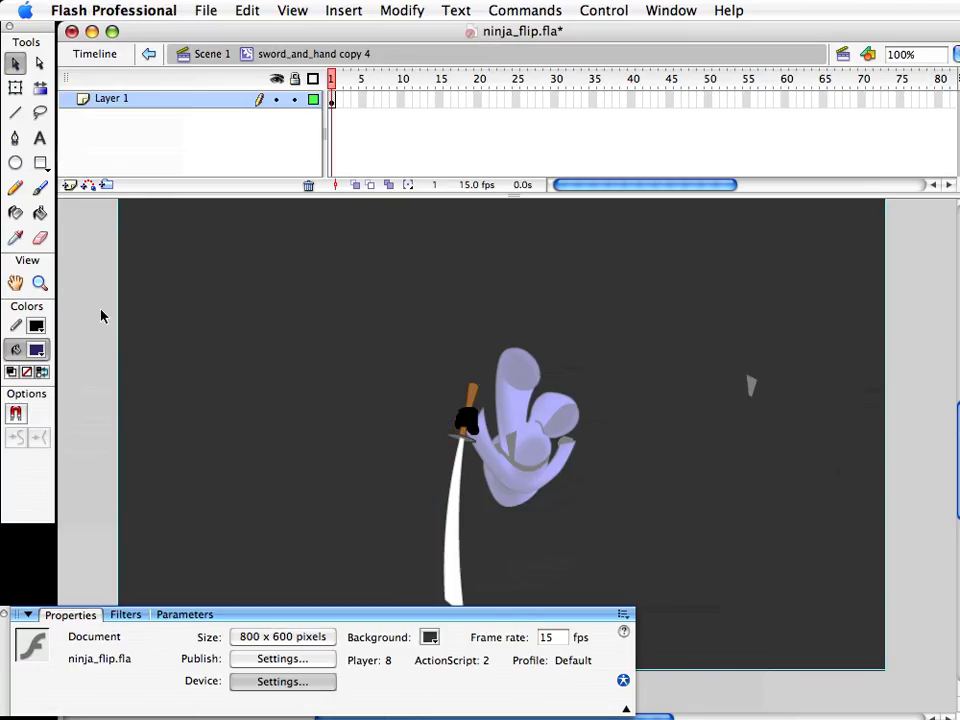
key("super+e")
key("q")
left_click_drag(518, 383, 541, 397)
key("Right")
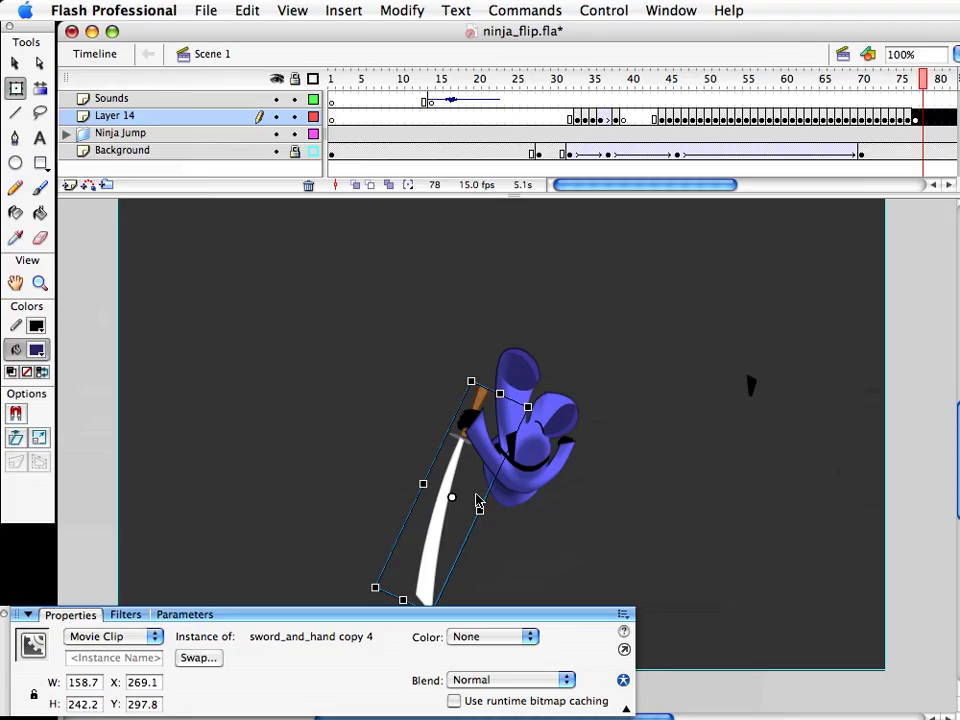
key("v")
Open the duplicated sword symbol and foreshorten the blade to about 47.5 by 49.5, with its tip curving toward the lower right
double_click(443, 523)
key("z")
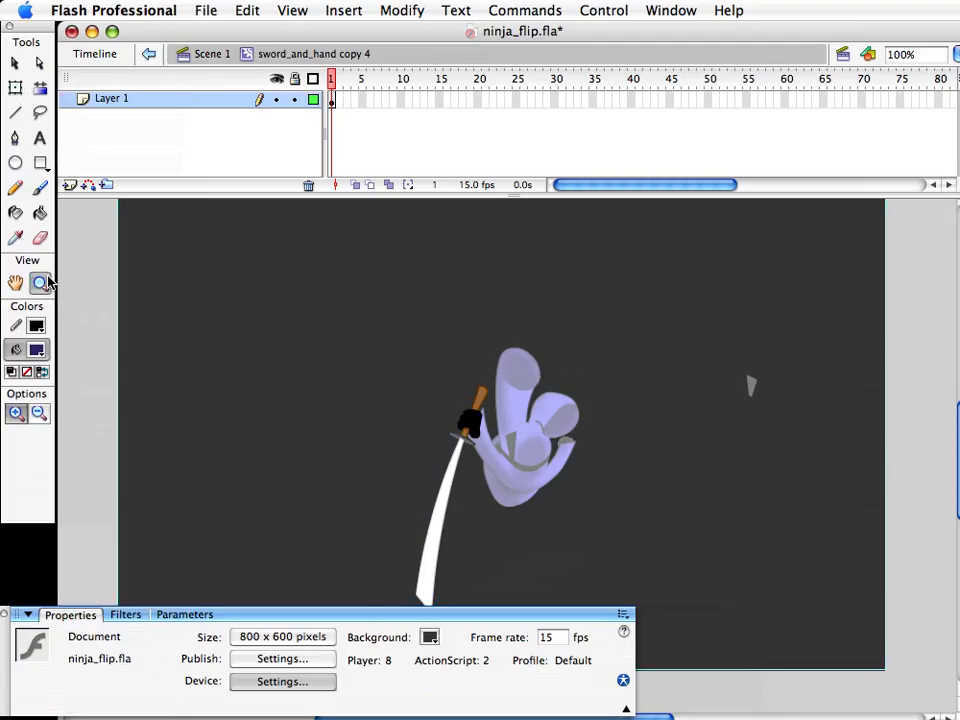
left_click_drag(356, 343, 555, 564)
left_click(478, 441)
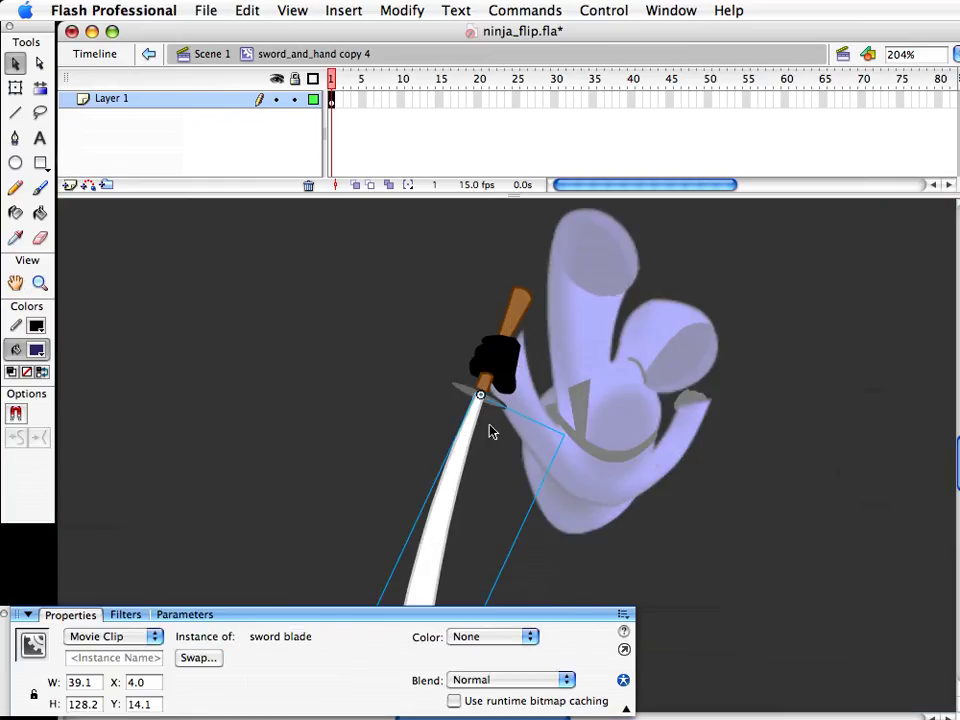
key("q")
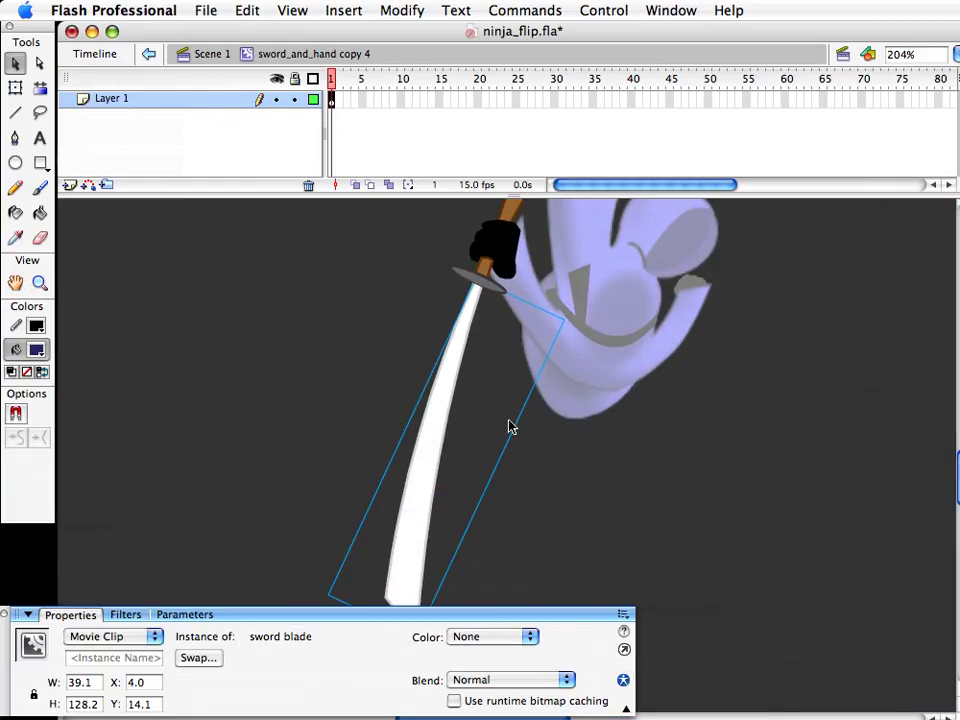
scroll(403, 534, "down", 3)
left_click_drag(373, 472, 514, 518)
key("v")
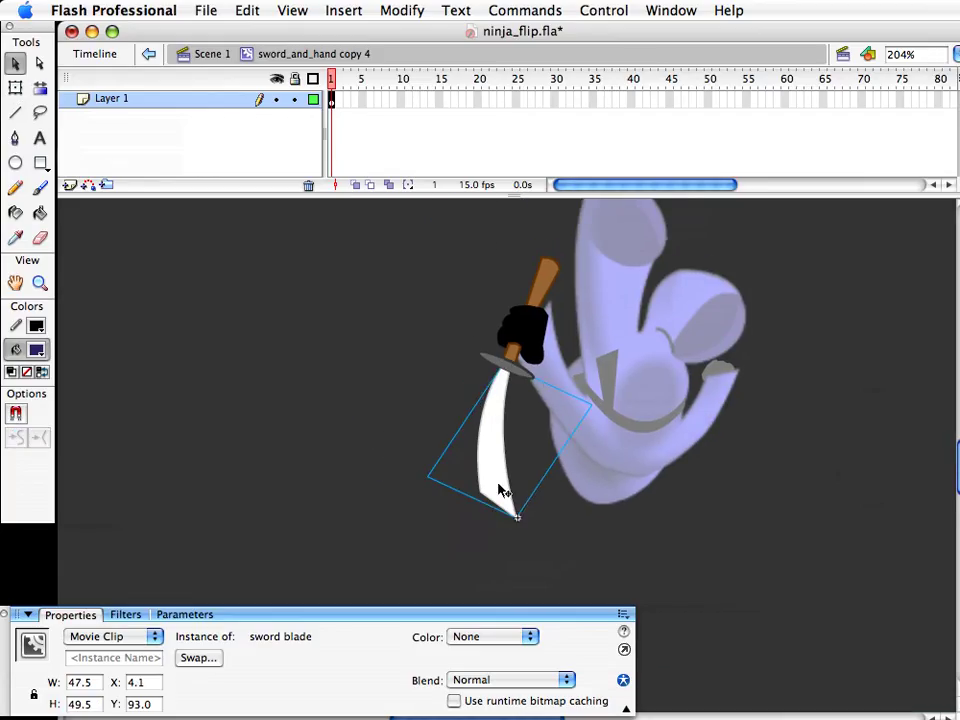
Select the gripping hand and shift it up along the sword's handle, away from the guard
left_click(525, 521)
left_click(517, 372)
key("q")
key("v")
left_click(538, 345)
key("super+shift+7")
key("Up")
key("Up")
key("Up")
key("Up")
key("Up")
key("Up")
key("Up")
key("super+shift+9")
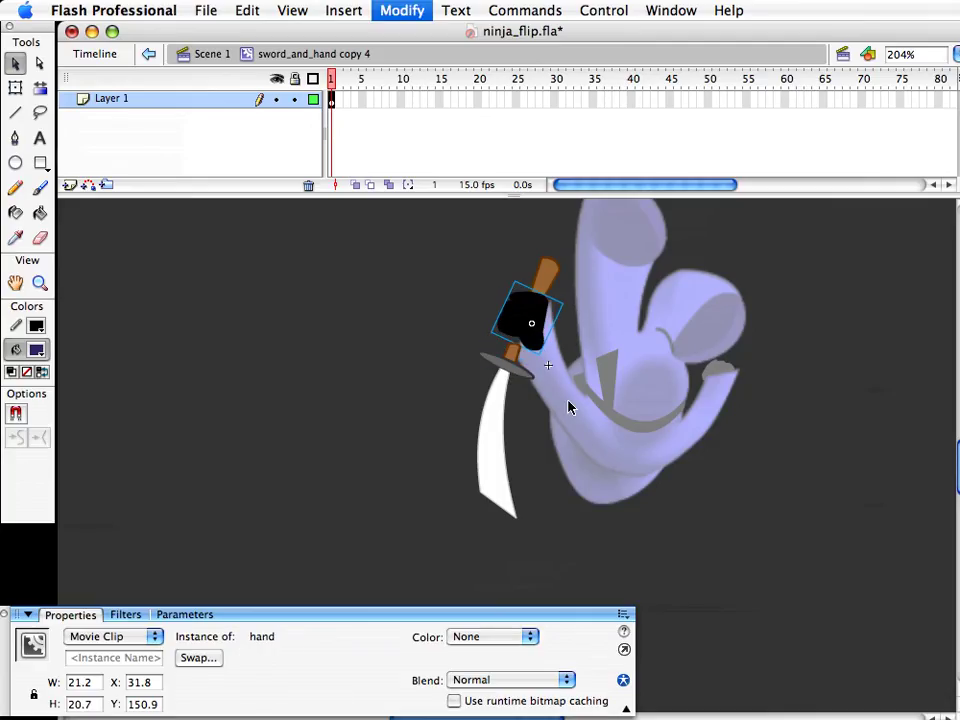
Adjust the hand with Free Transform, reposition it around the handle, and delete the short handle_top piece below it
key("q")
left_click_drag(571, 299, 589, 308)
key("v")
left_click_drag(533, 320, 587, 398)
left_click(566, 406)
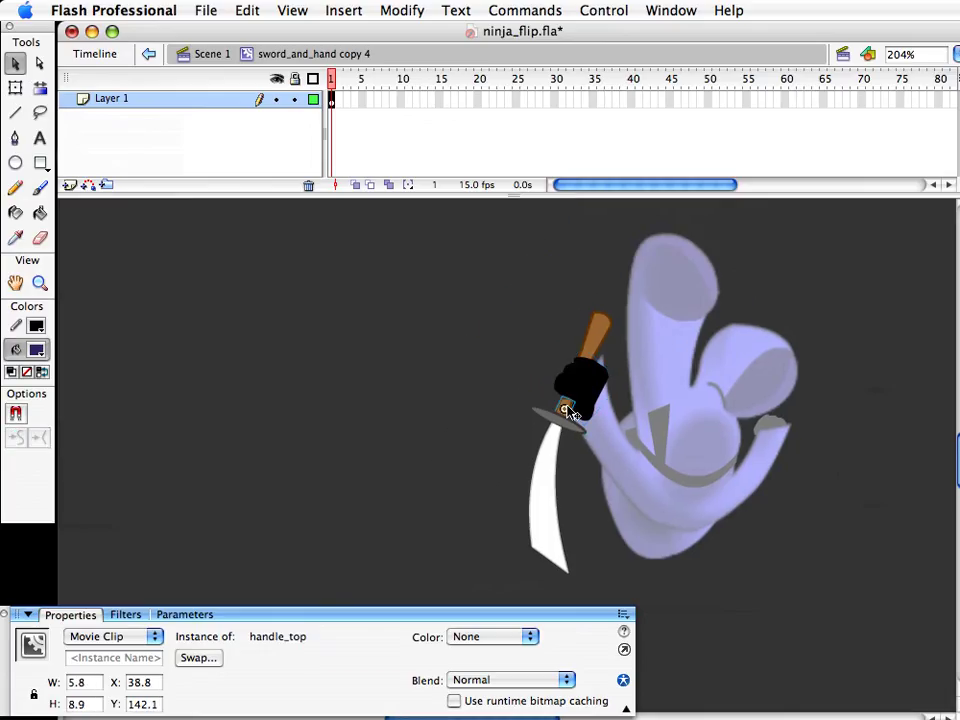
key("Delete")
Thicken the sword guard with Free Transform, then nudge it up against the hand and send it backward
left_click(573, 428)
key("q")
left_click_drag(555, 425, 552, 432)
key("v")
key("Up")
key("Up")
key("Up")
key("Up")
key("Up")
key("Up")
key("Up")
key("super+Down")
Nudge the guard into place behind the hand and stretch it into a thicker oval
key("Right")
key("Right")
key("Right")
key("Right")
key("Right")
key("Right")
key("Right")
key("Up")
key("Up")
key("Up")
key("Left")
key("Left")
key("Left")
key("q")
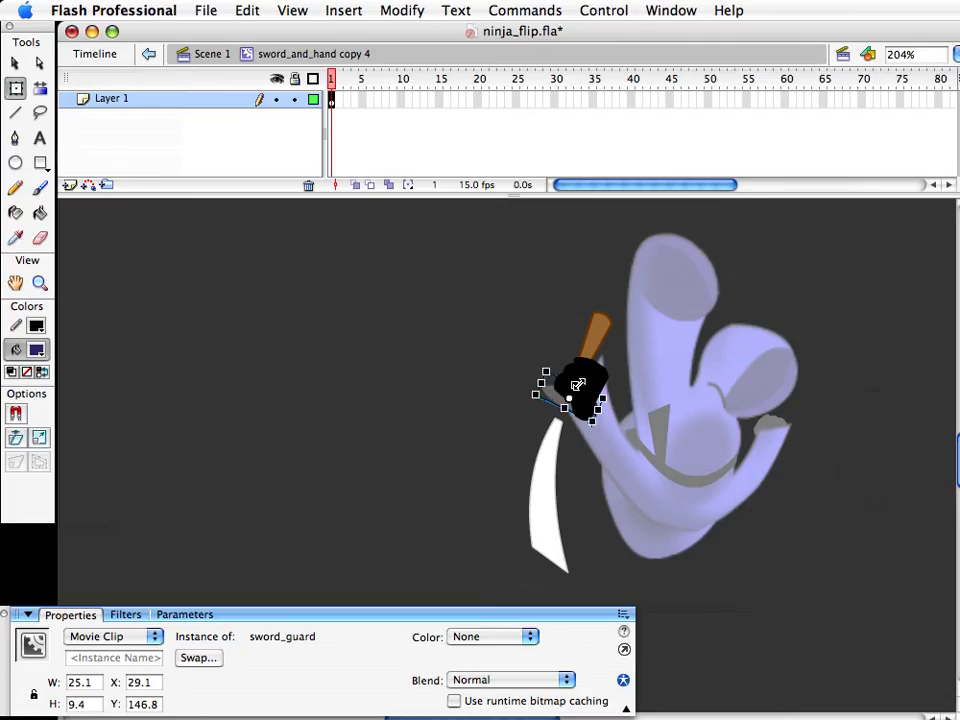
left_click_drag(578, 386, 584, 376)
key("v")
Shift the sword's handle down over the hand and duplicate its symbol
left_click(594, 386)
left_click(596, 369)
left_click_drag(604, 362, 604, 369)
key("super+d")
key("Return")
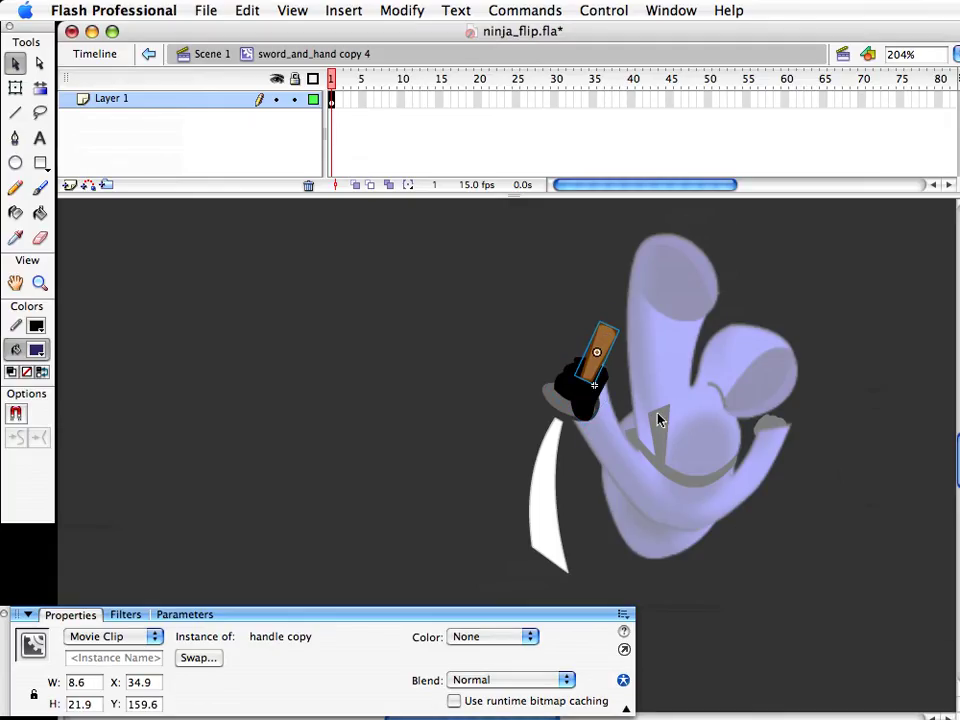
Open the duplicated handle symbol and reshape the handle's upper end into a wide flare
double_click(601, 337)
left_click(579, 313)
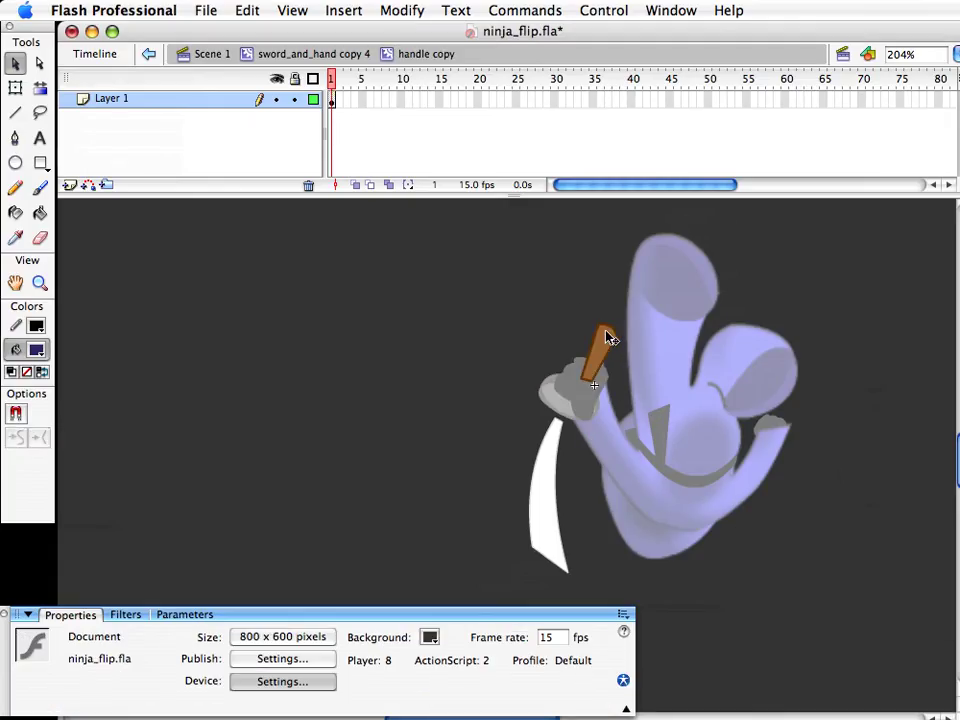
left_click_drag(601, 334, 630, 343)
left_click_drag(619, 335, 617, 325)
left_click(40, 283)
left_click_drag(484, 285, 844, 553)
left_click_drag(632, 364, 618, 448)
key("v")
Draw an oval beside the handle using the handle's own brown fill #996633 and dark outline #663300
left_click(16, 163)
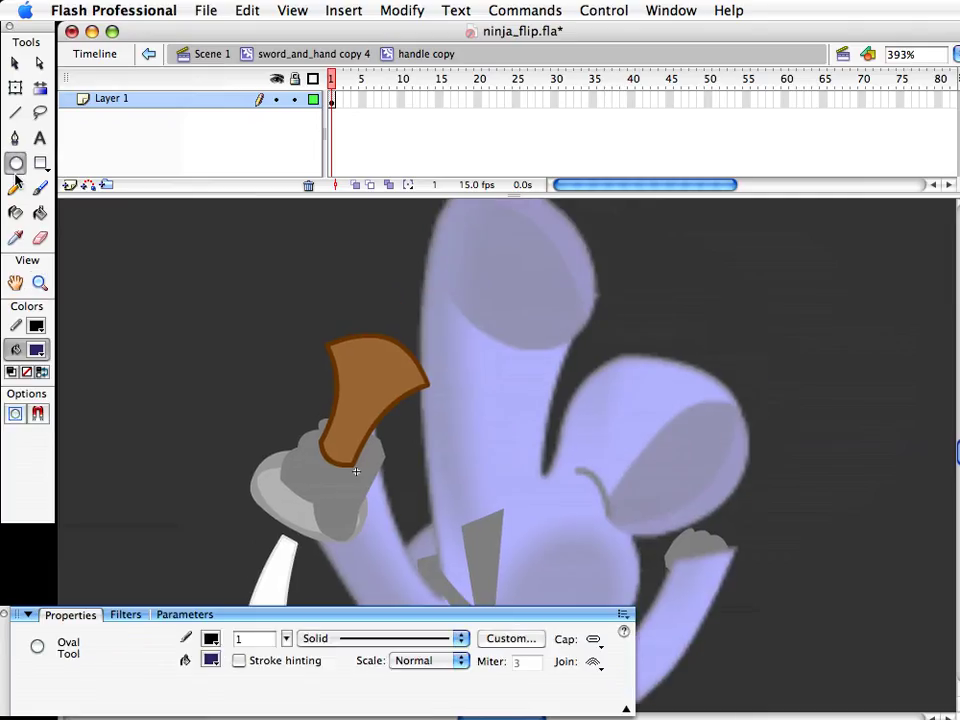
left_click(36, 350)
left_click(392, 379)
left_click(36, 325)
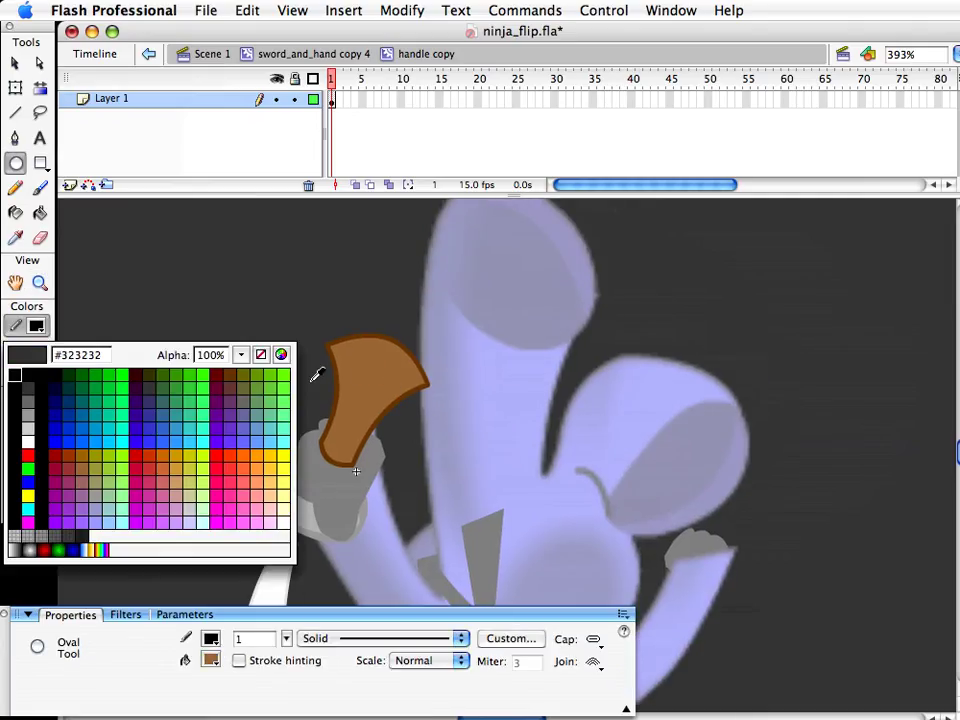
left_click(365, 327)
left_click_drag(186, 240, 259, 343)
Rotate the oval and place it over the handle's flared end as the end cap
key("v")
double_click(231, 295)
key("q")
left_click_drag(282, 257, 226, 218)
key("v")
left_click_drag(226, 263, 415, 396)
key("q")
key("v")
left_click(539, 447)
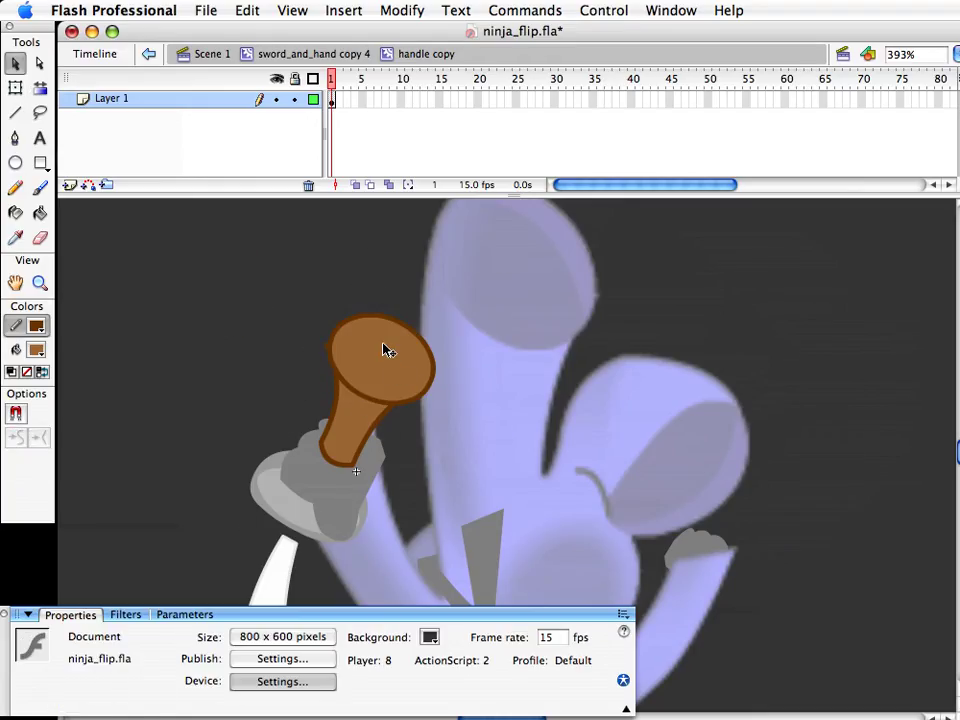
Darken the end cap's fill to #462F17 and close the color mixer
left_click(386, 350)
key("shift+F9")
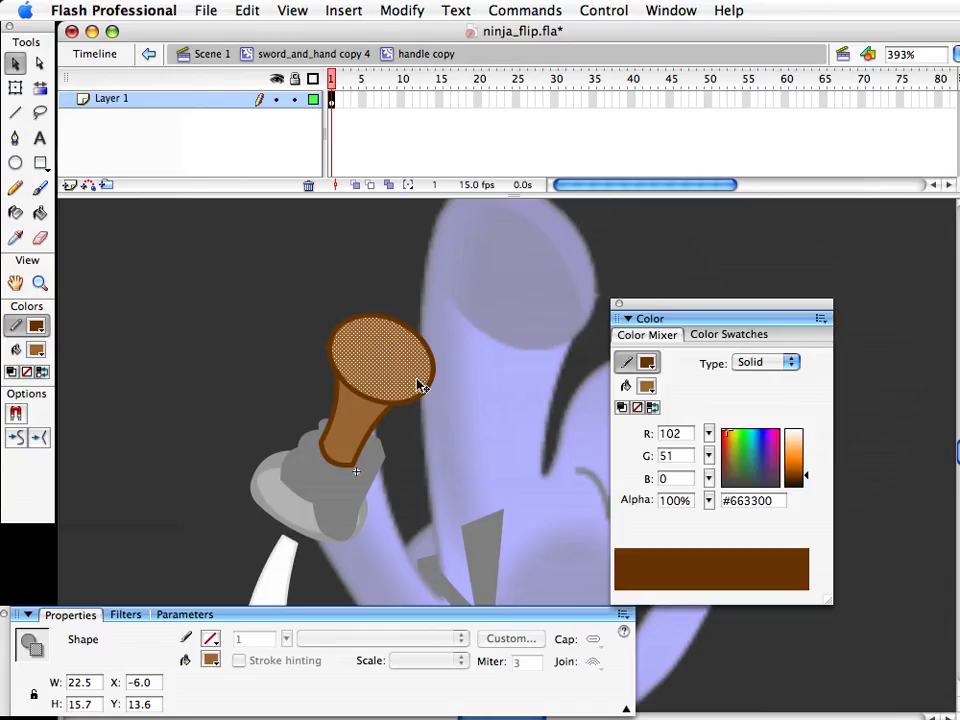
left_click(808, 482)
left_click_drag(808, 482, 806, 485)
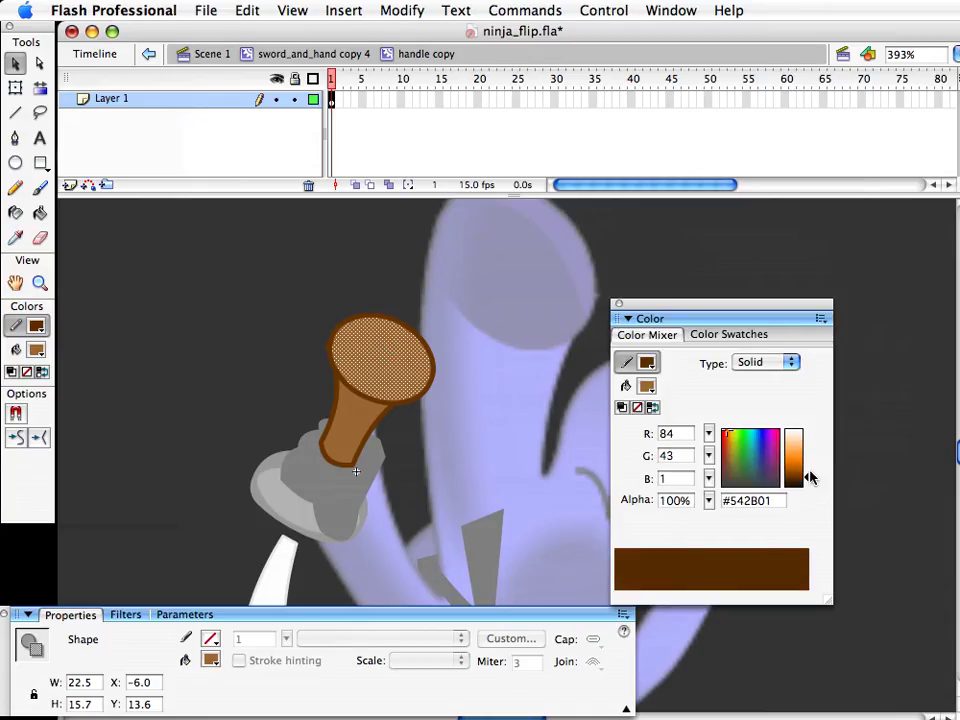
left_click(810, 483)
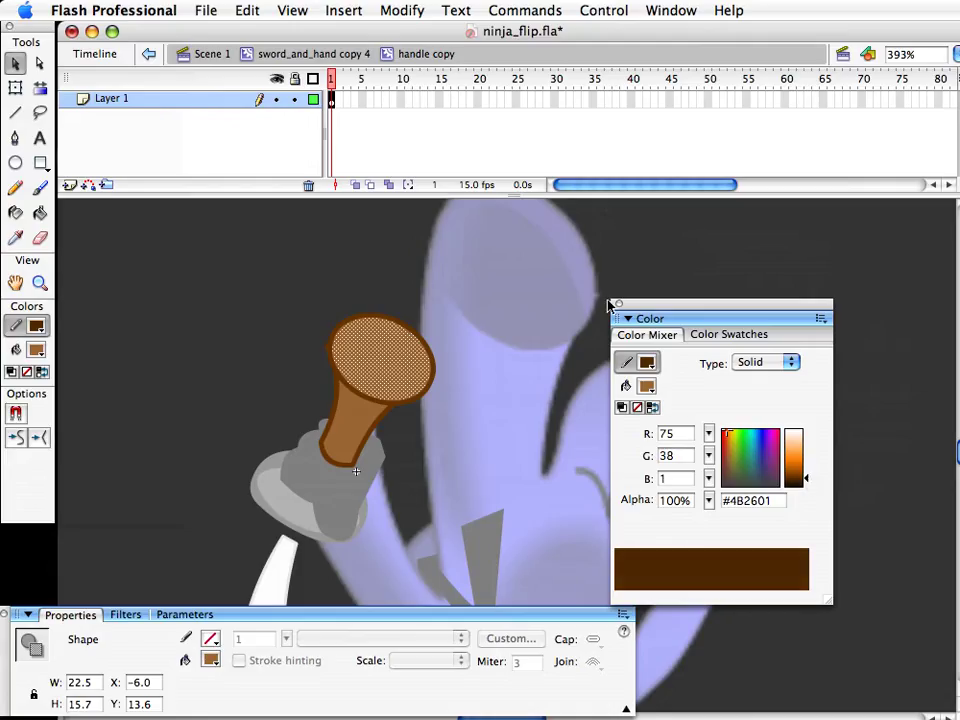
left_click(625, 386)
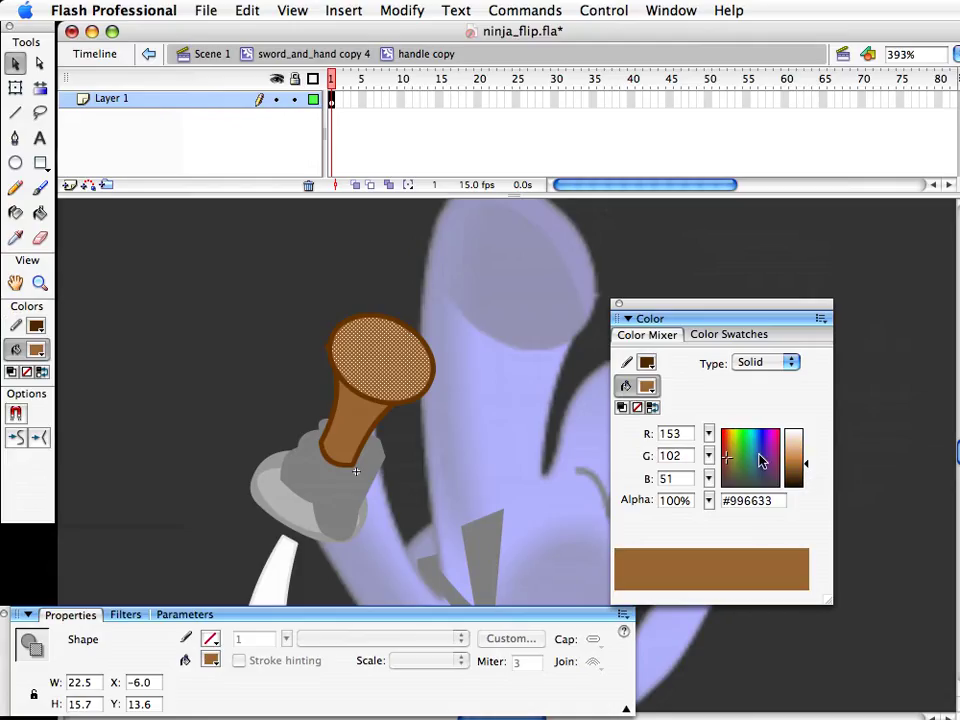
left_click(568, 480)
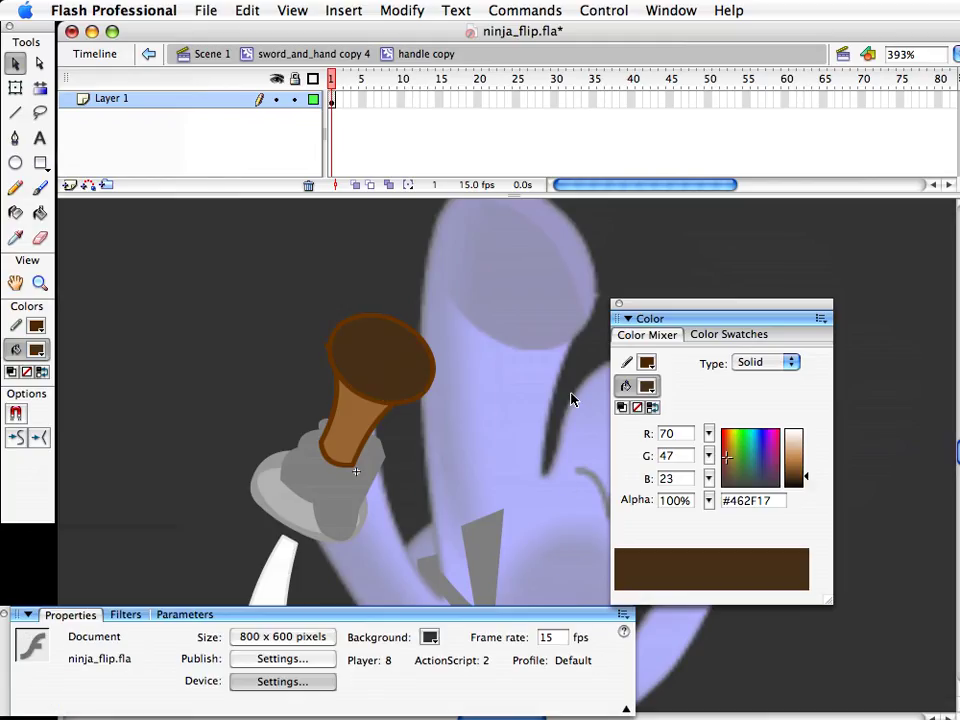
left_click(618, 303)
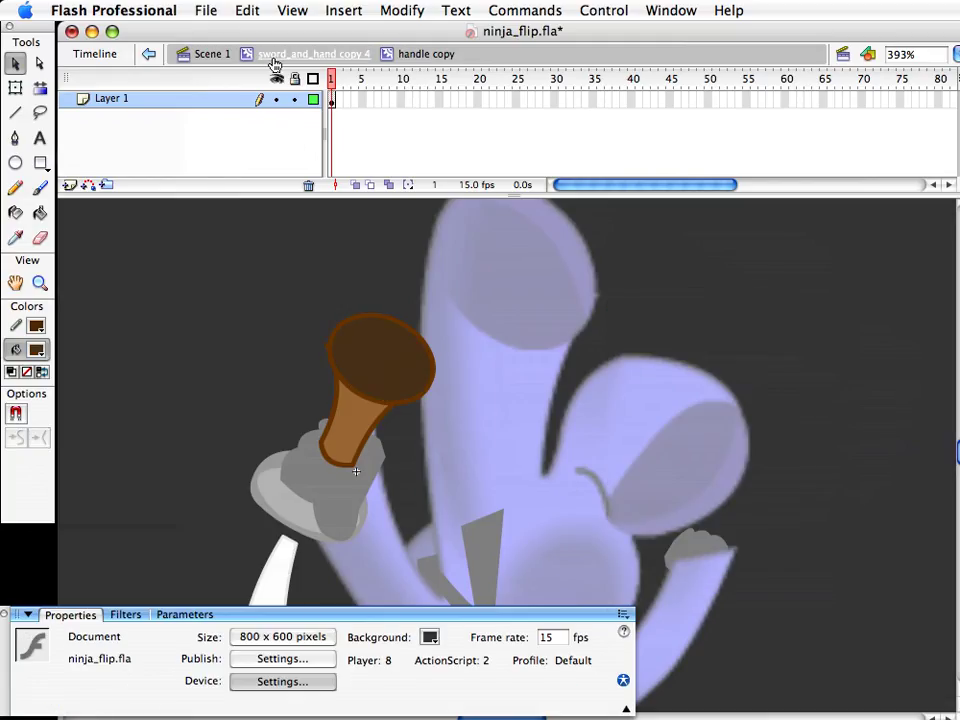
Return to the duplicated sword symbol and move the blade up to meet the guard
double_click(431, 447)
left_click(40, 284)
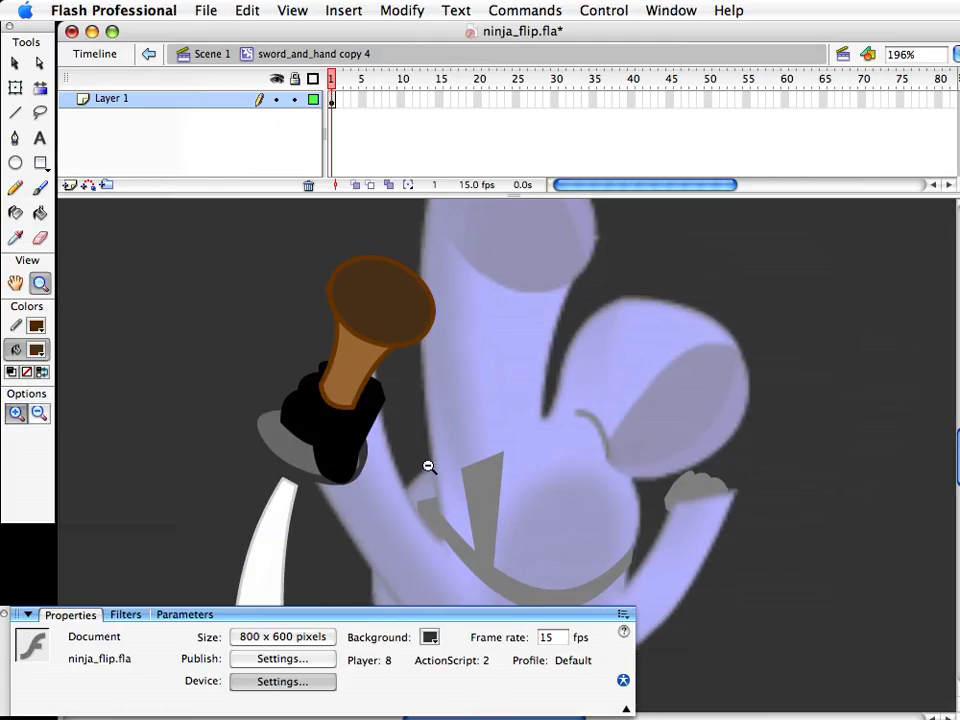
double_click(40, 284)
left_click_drag(456, 364, 465, 535)
key("v")
left_click_drag(520, 508, 528, 506)
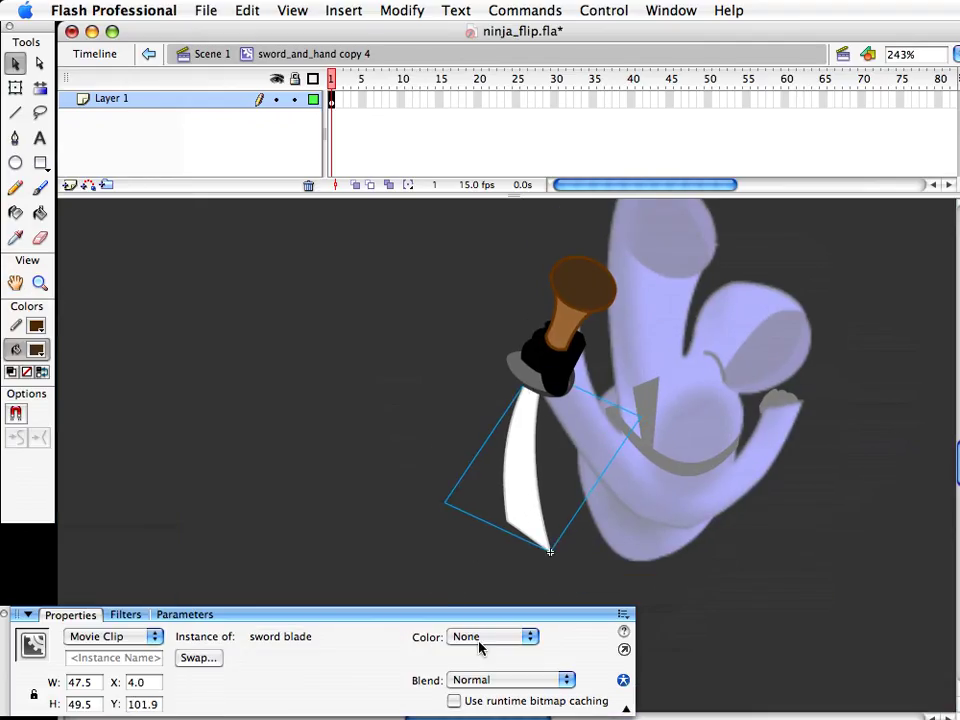
Apply a Blur filter to the sword blade and increase its blur amount
left_click(125, 614)
left_click(25, 641)
left_click(60, 650)
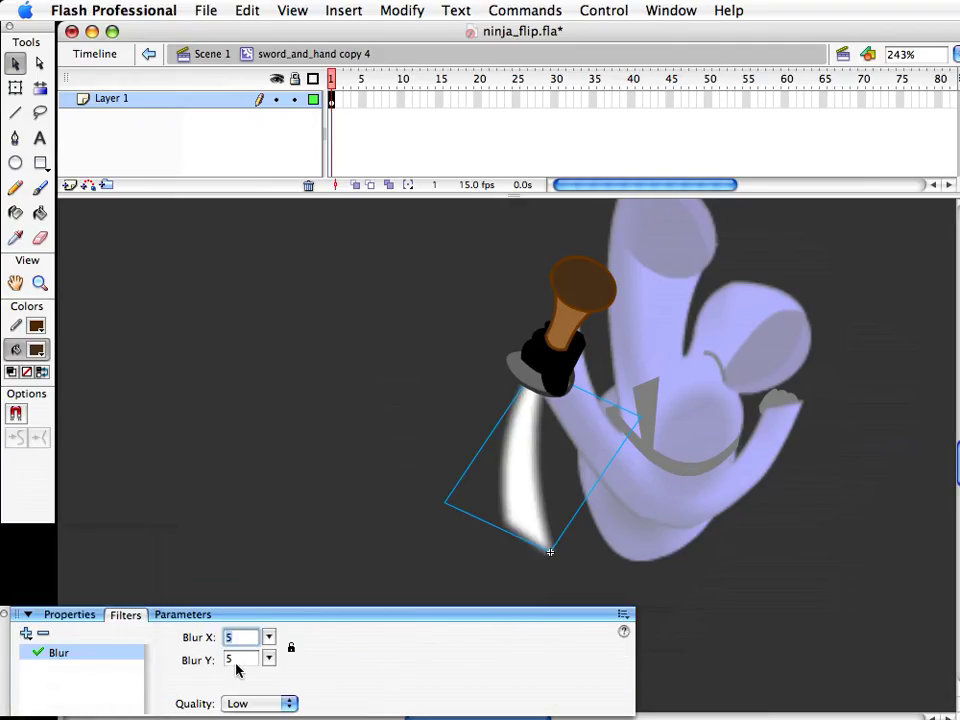
mouse_move(268, 637)
left_mouse_down()
mouse_move(266, 658)
mouse_move(266, 628)
left_mouse_up()
left_click(470, 457)
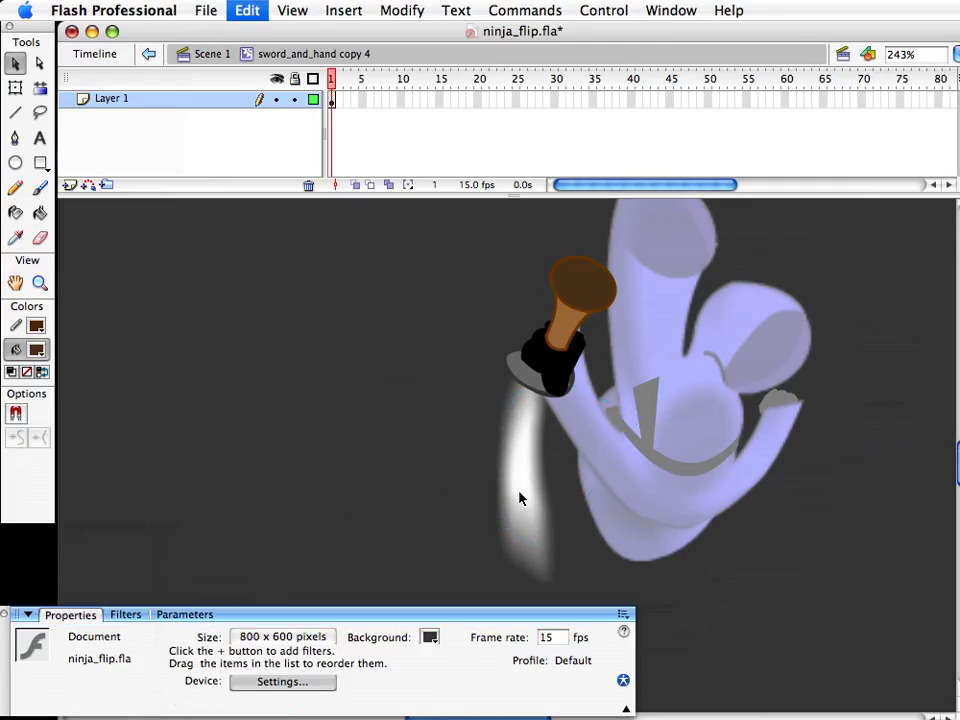
Exit the sword symbol to the main scene and save the ninja file
double_click(748, 594)
left_click(748, 594)
key("super+s")
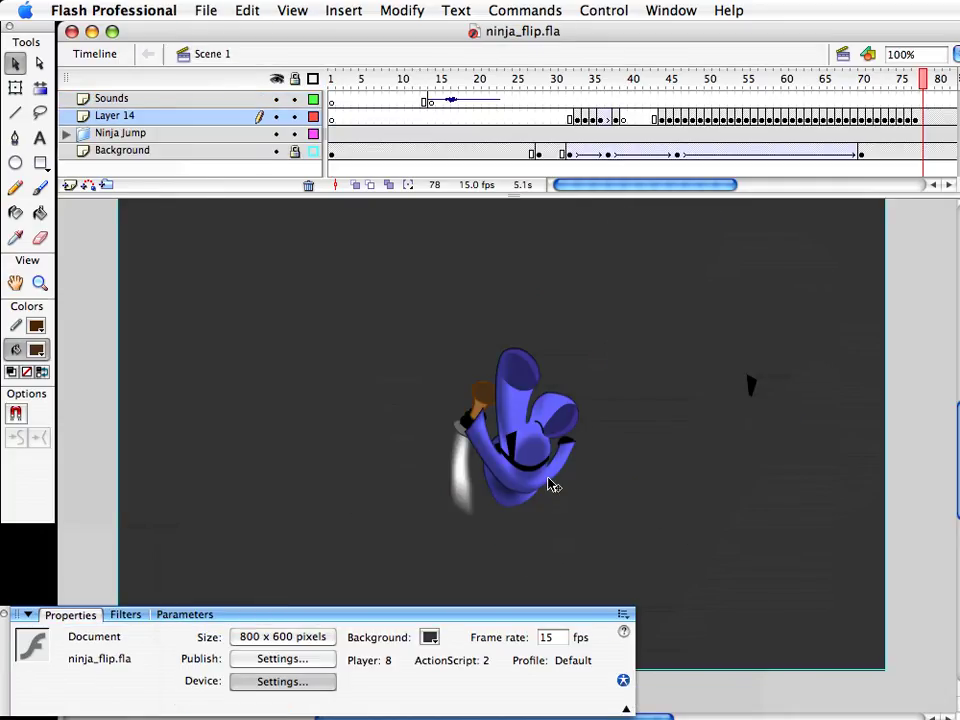
Shift the sword slightly outward from the ninja's body, save the file, and go to frame 77
left_click(485, 400)
left_click_drag(487, 402, 531, 386)
key("q")
key("v")
left_click(726, 371)
key("super+s")
mouse_move(927, 84)
left_mouse_down()
mouse_move(895, 81)
mouse_move(925, 80)
mouse_move(900, 77)
mouse_move(914, 76)
left_mouse_up()
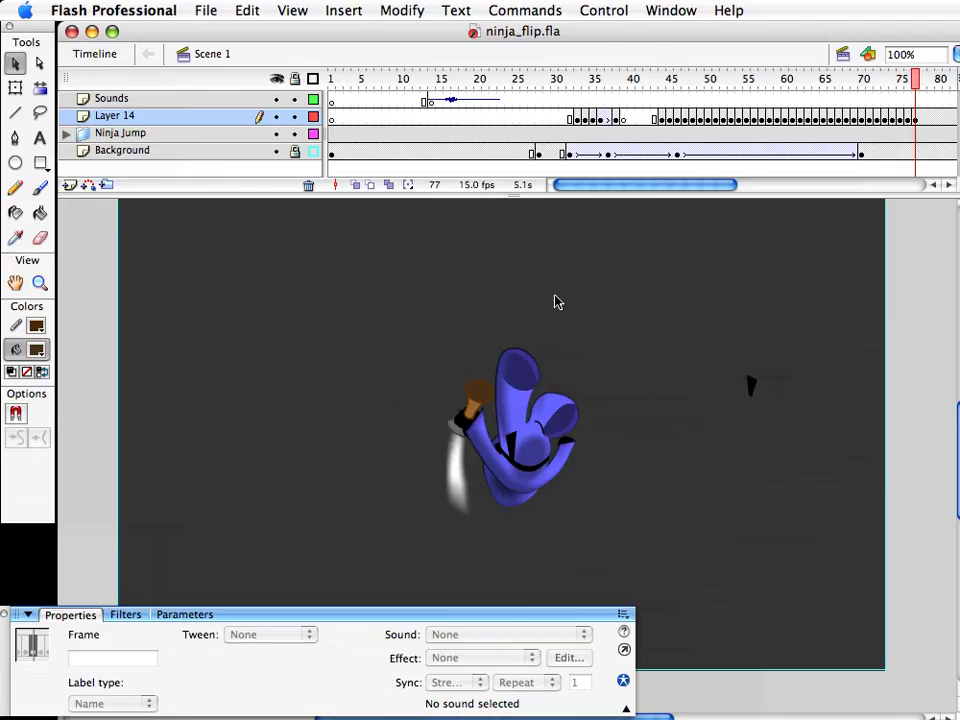
Narrow the handle slightly inside frame 77's sword symbol and return to the main scene
double_click(457, 393)
left_click(40, 283)
left_click_drag(465, 370, 523, 444)
key("v")
double_click(394, 329)
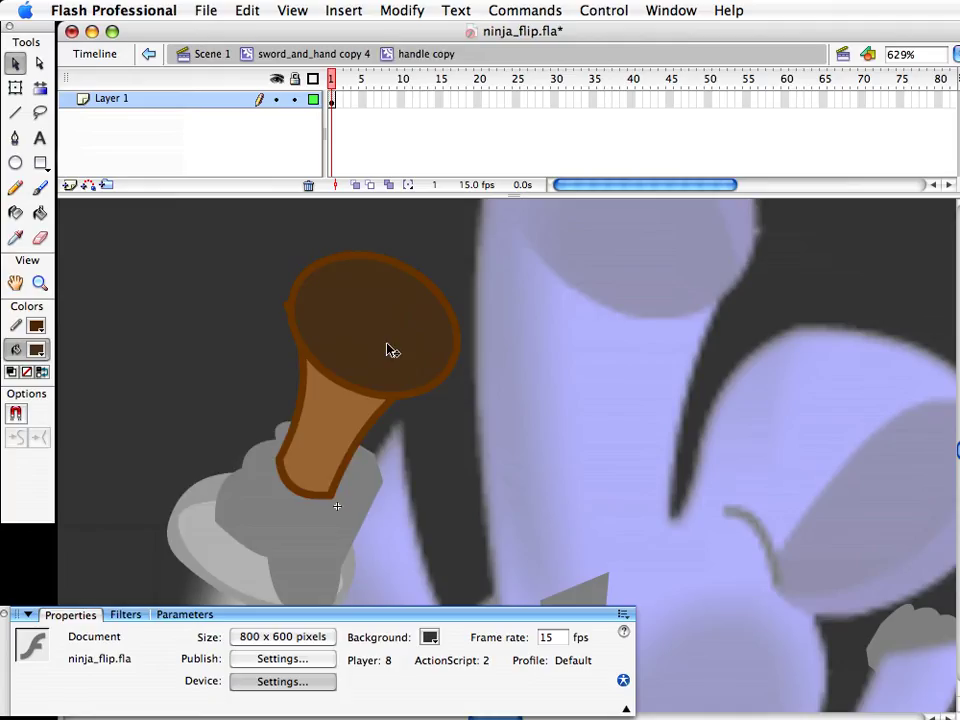
left_click(365, 53)
key("q")
left_click_drag(432, 410, 416, 406)
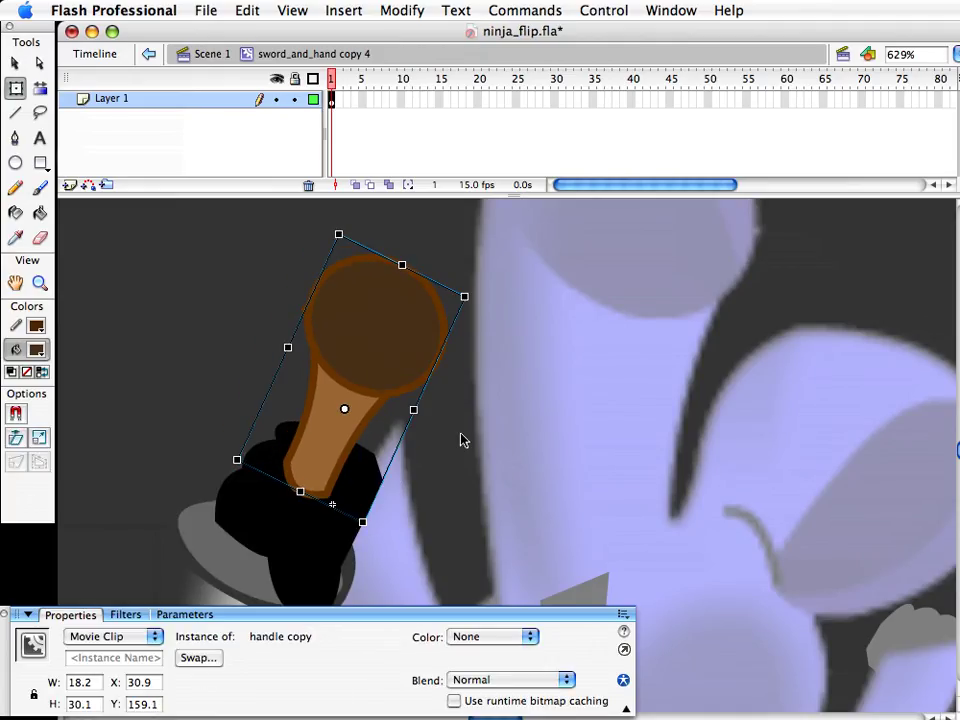
left_click(40, 283)
left_click(684, 585, "alt")
left_click(644, 490, "alt")
key("v")
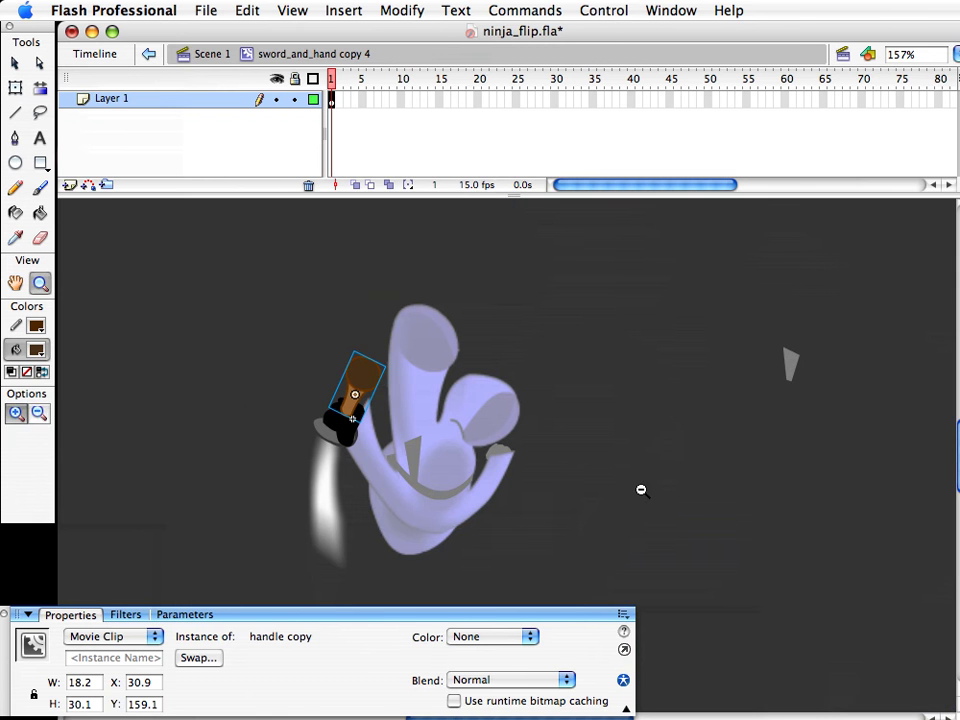
left_click(580, 511)
left_click(210, 53)
Scrub around frame 77 with the whole stage in view to examine the inverted ninja pose
left_click(40, 283)
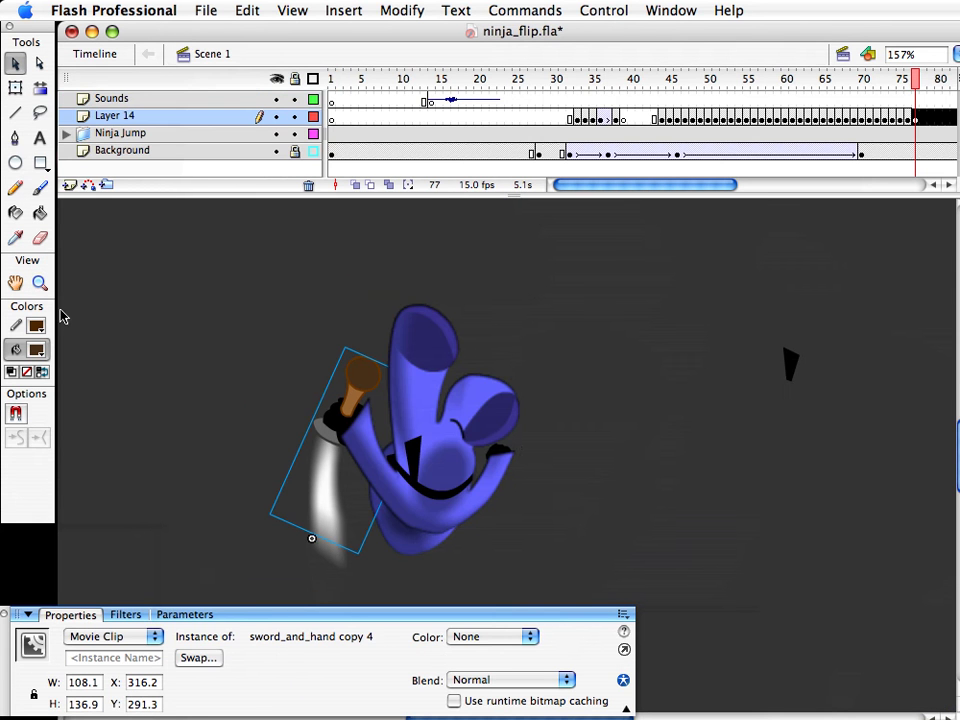
left_click(527, 448, "alt")
key("v")
left_click_drag(654, 379, 720, 468)
left_click(683, 553)
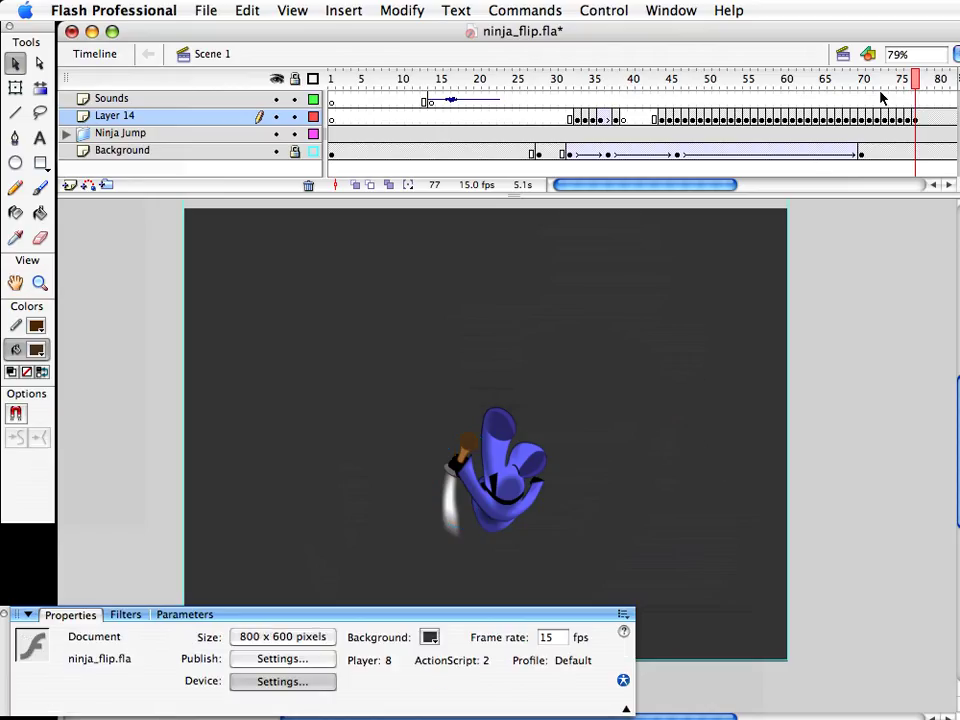
mouse_move(915, 79)
left_mouse_down()
mouse_move(894, 86)
mouse_move(921, 88)
left_mouse_up()
left_click(916, 119)
left_click(502, 355)
key("space")
left_click_drag(503, 352, 611, 322)
left_click_drag(781, 278, 744, 267)
mouse_move(919, 90)
left_mouse_down()
mouse_move(903, 90)
mouse_move(914, 89)
left_mouse_up()
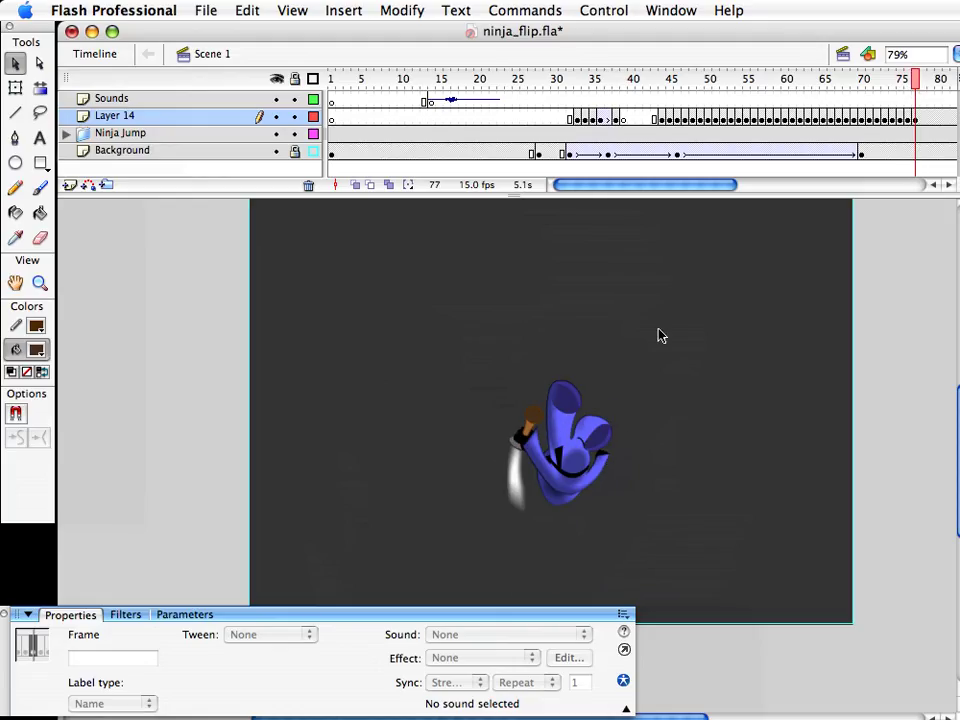
Nudge the two lowest body pieces of frame 77's inverted ninja up slightly and save the file
left_click(552, 495)
left_click(561, 507, "shift")
key("Up")
left_click(585, 523)
key("super+s")
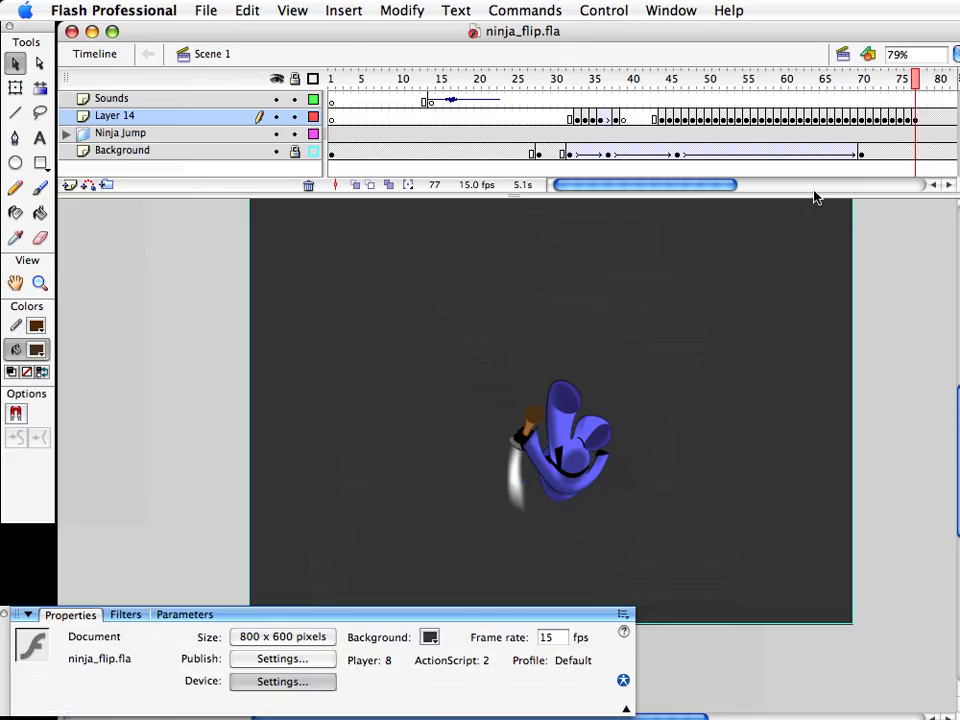
Copy the upright sword-raised pose from frame 71 of Layer 14 to frame 79
left_click_drag(918, 79, 872, 80)
left_click(865, 120)
left_click(869, 120)
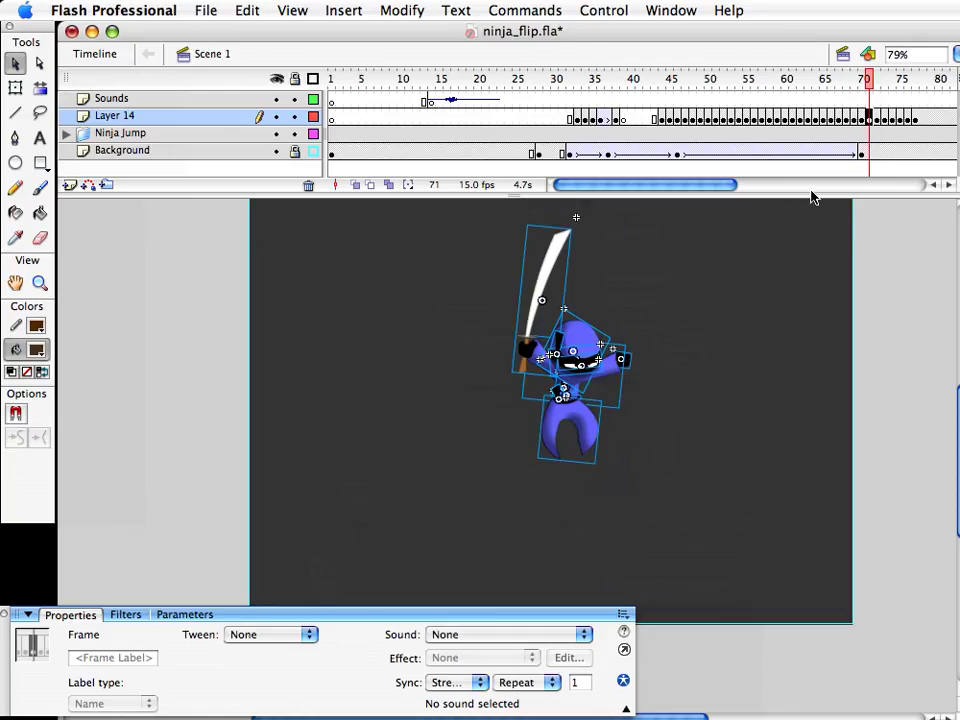
left_click_drag(872, 122, 935, 122)
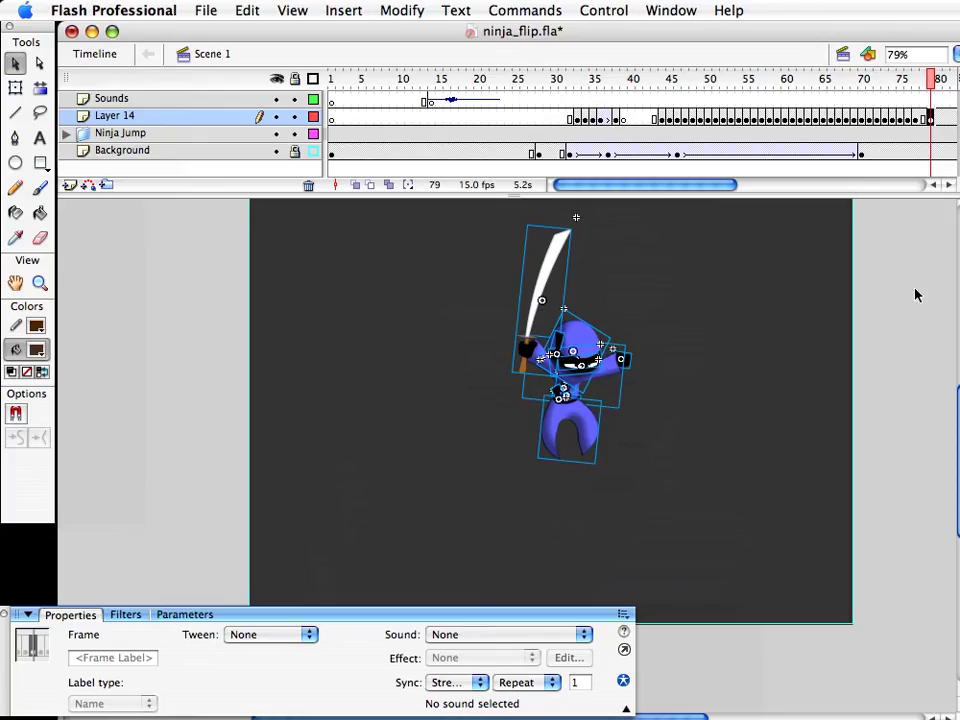
Move the whole ninja in frame 79 down to the height of the preceding flip pose
key("shift+Down")
key("shift+Down")
key("shift+Down")
key("shift+Down")
key("shift+Down")
key("shift+Down")
key("shift+Down")
key("shift+Down")
left_click(742, 304)
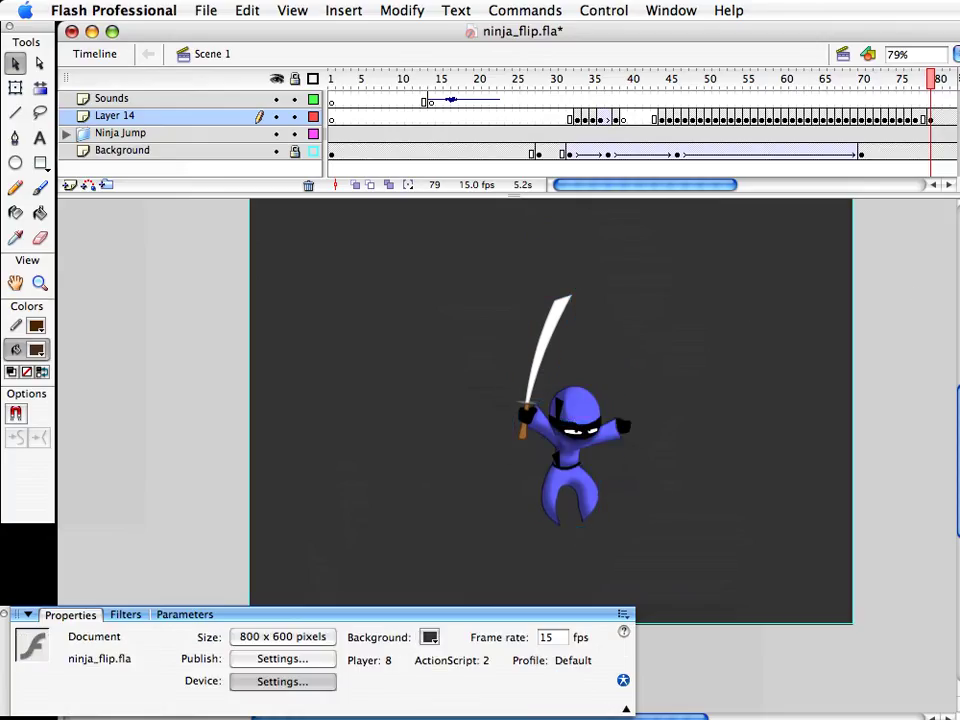
Compare frame 79 with frame 78 and nudge the whole frame 79 ninja slightly left and up
mouse_move(934, 83)
left_mouse_down()
mouse_move(896, 88)
mouse_move(940, 91)
mouse_move(902, 91)
mouse_move(923, 92)
left_mouse_up()
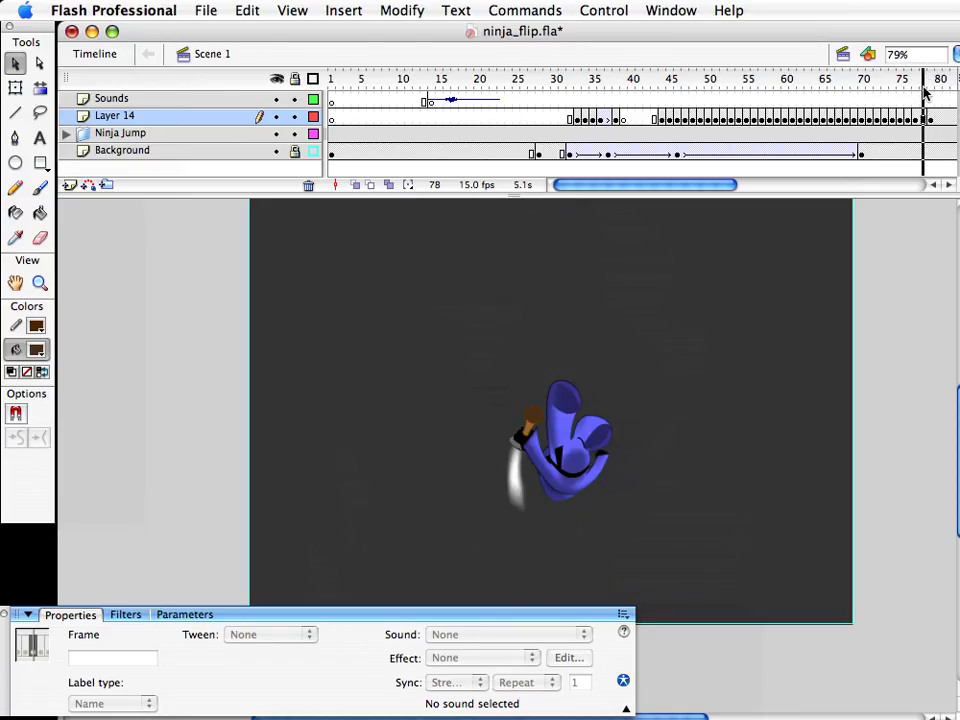
left_click(925, 120)
left_click(930, 120)
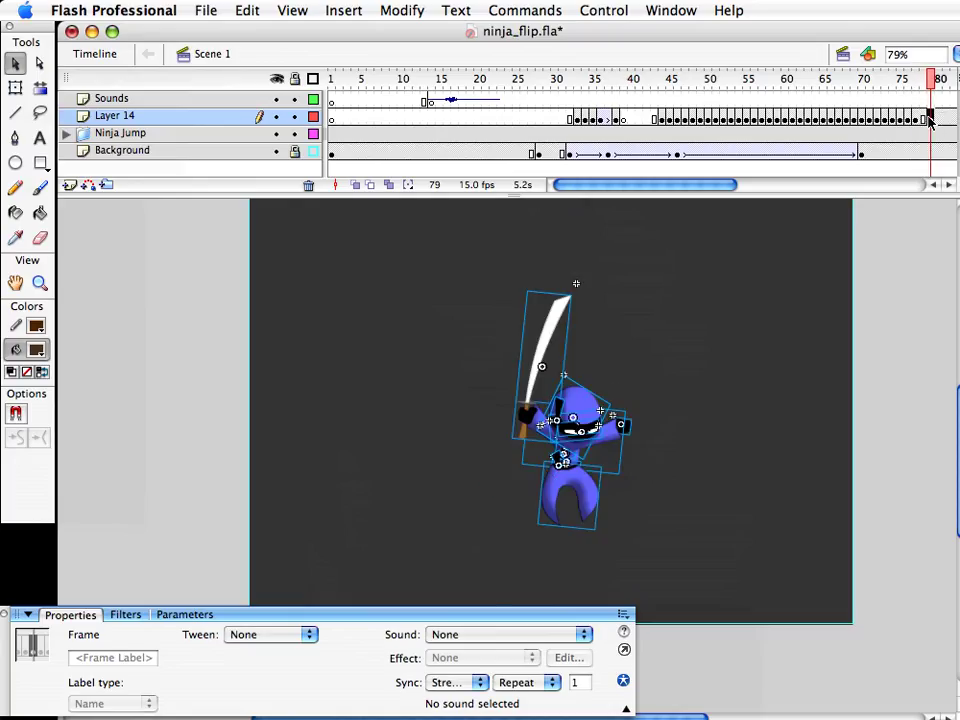
left_click_drag(931, 77, 933, 84)
left_click(933, 120)
key("Left")
key("Left")
key("Left")
key("Left")
key("Left")
key("Up")
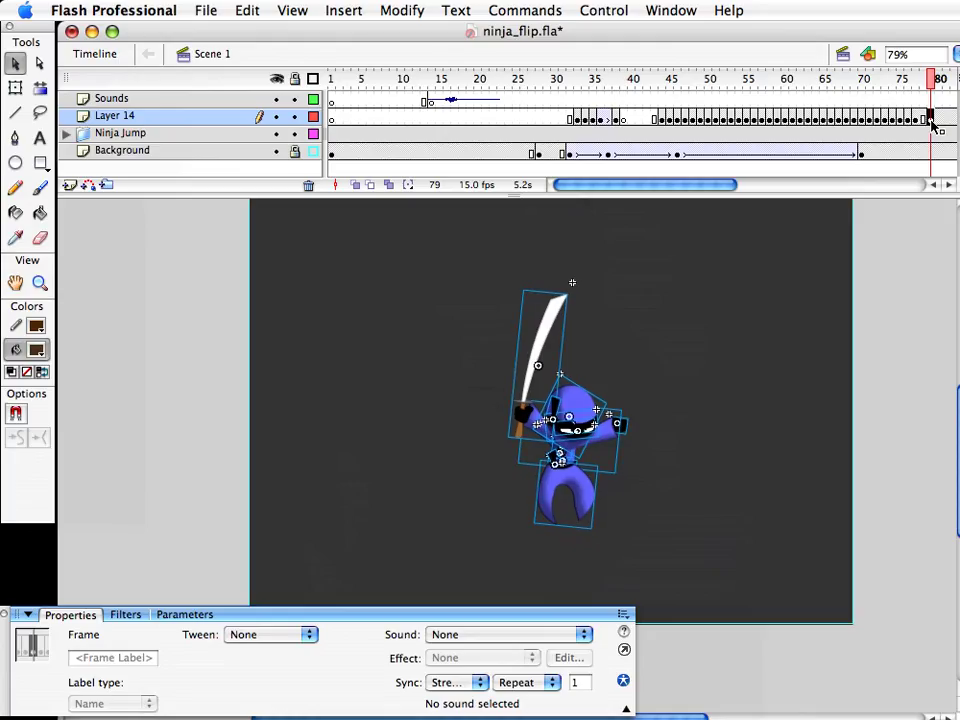
left_click(915, 273)
Step through the flip frame by frame up to frame 79 to check the motion
left_click_drag(940, 79, 878, 92)
key("comma")
key("comma")
key("period")
key("period")
key("period")
key("period")
key("period")
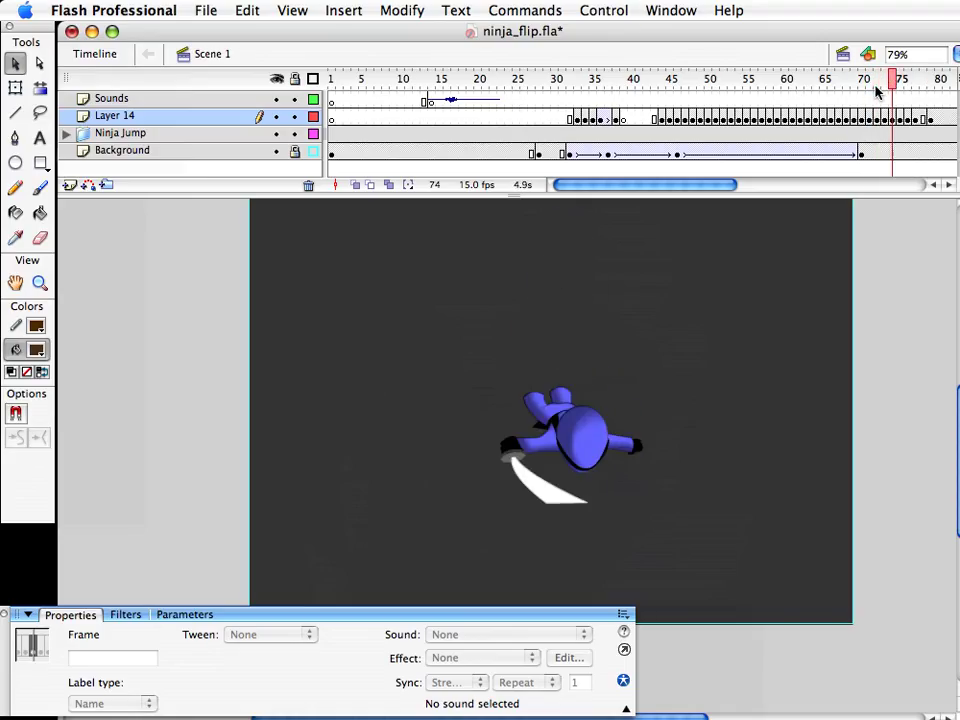
key("period")
key("period")
key("period")
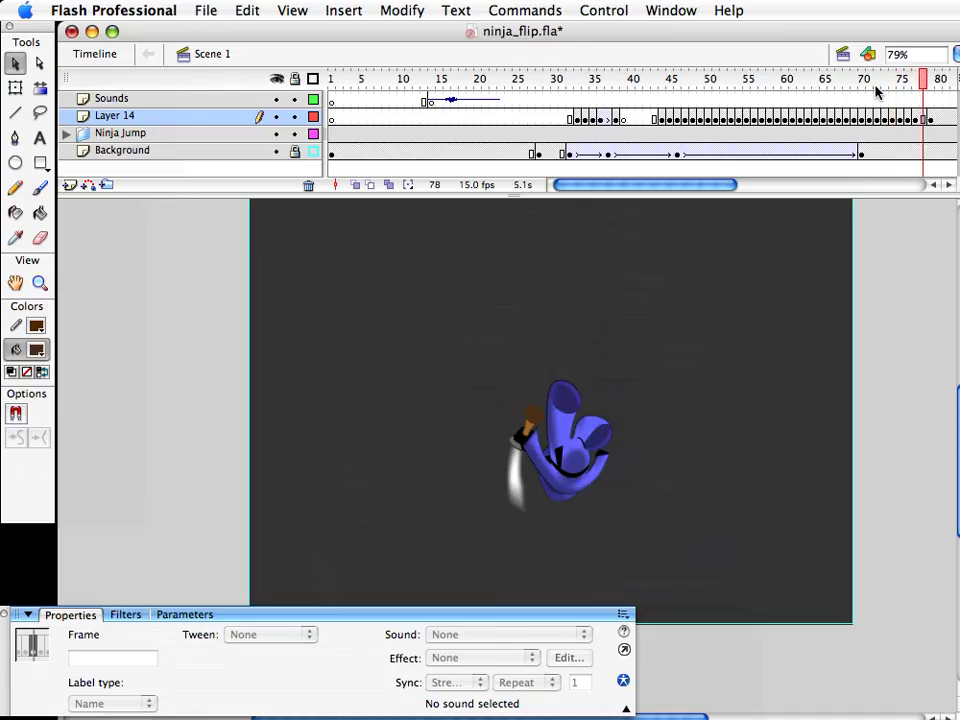
key("period")
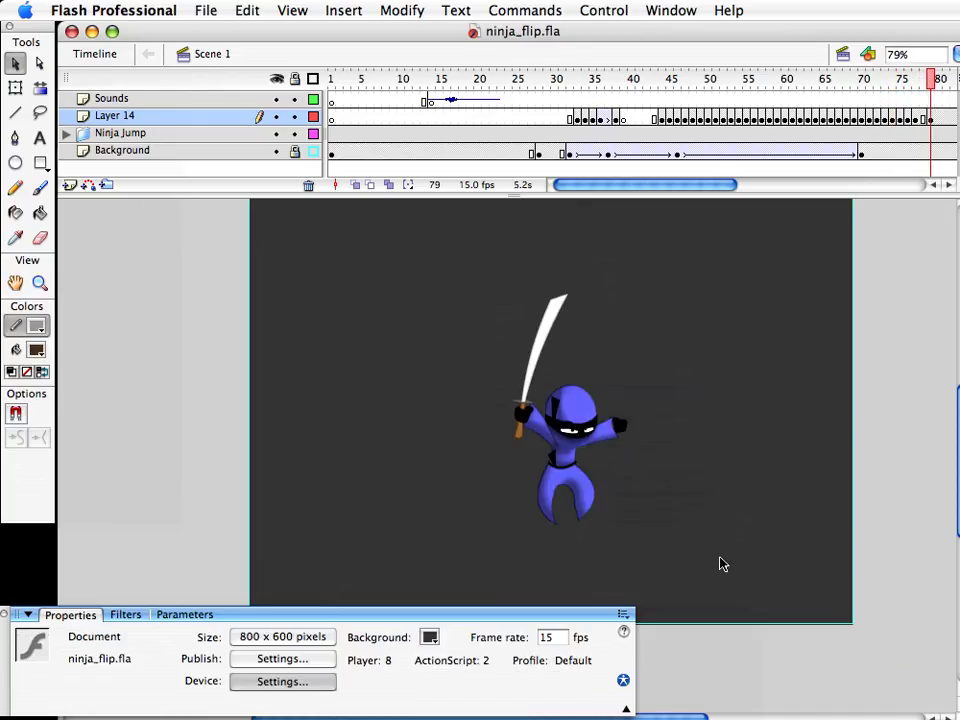
Copy the upright pose from frame 79 onto frame 78 as its own keyframe and deselect it
key("super+1")
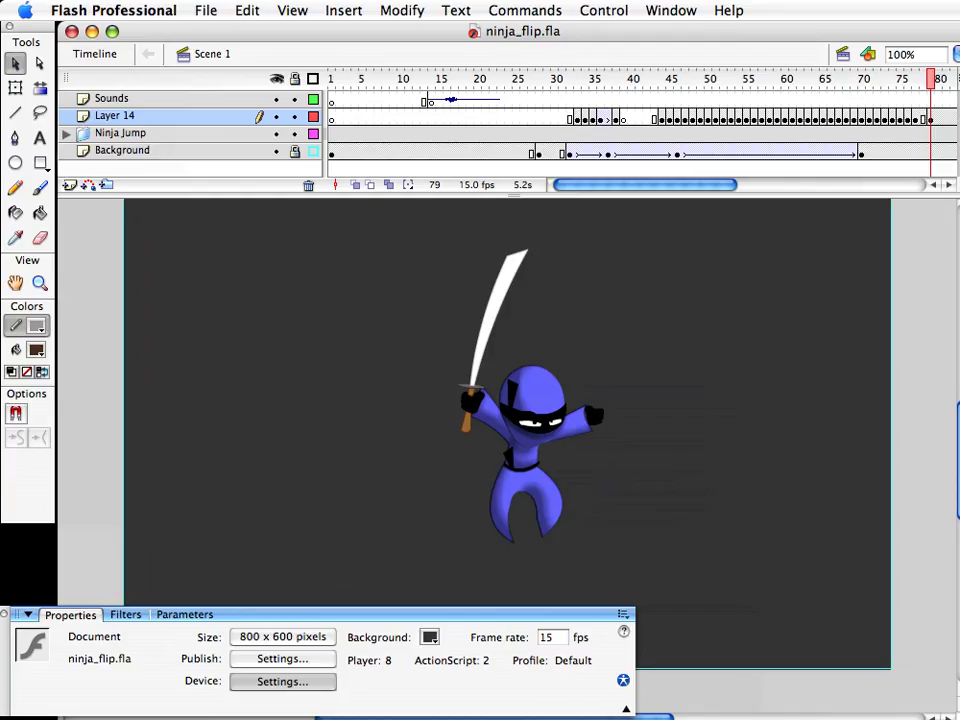
left_click(925, 120)
key("F6")
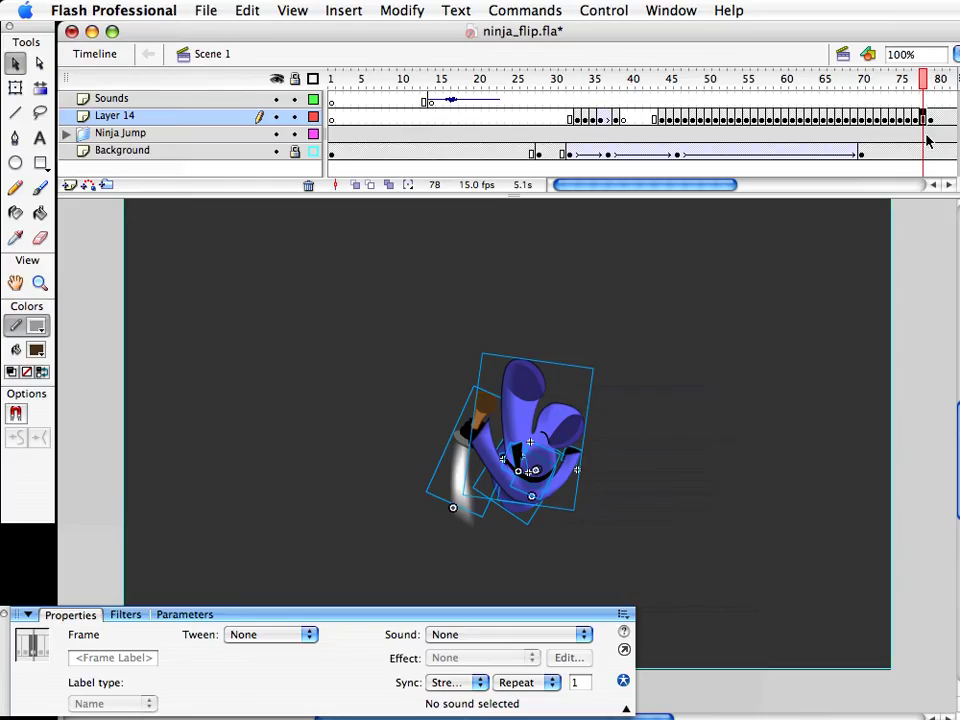
left_click(930, 121)
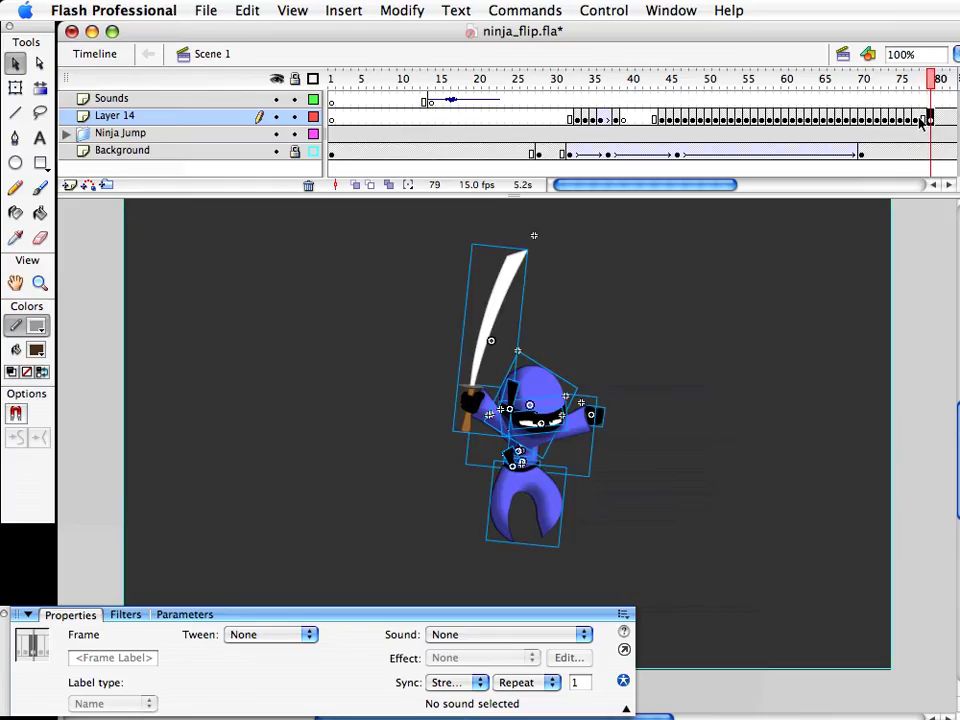
left_click(917, 121)
left_click(930, 121)
key("comma")
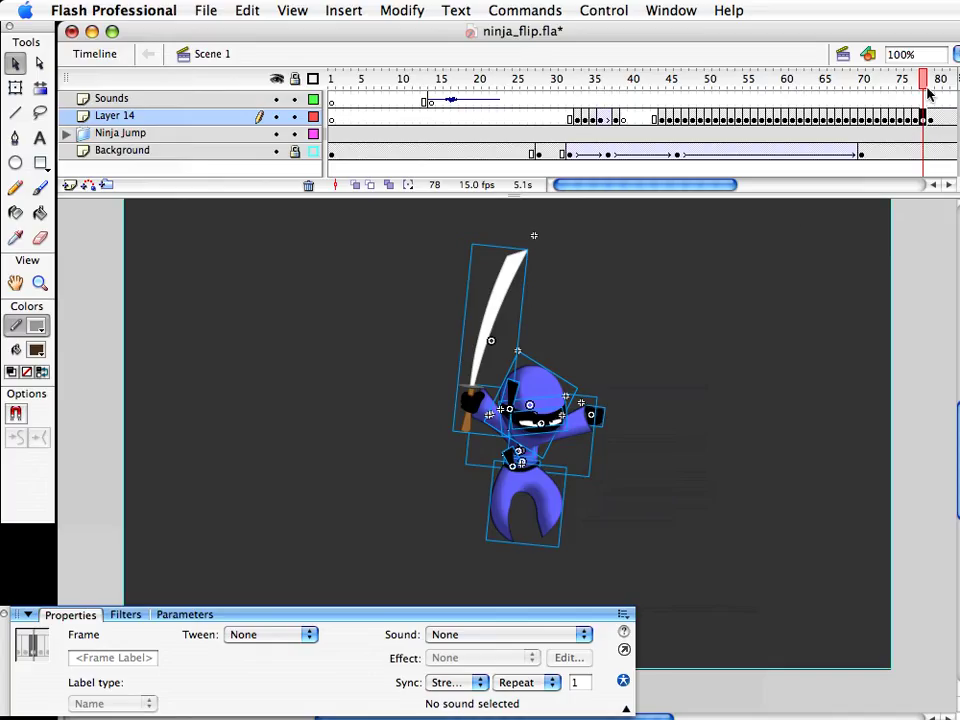
left_click_drag(924, 86, 925, 90)
left_click(513, 434)
left_click(598, 464)
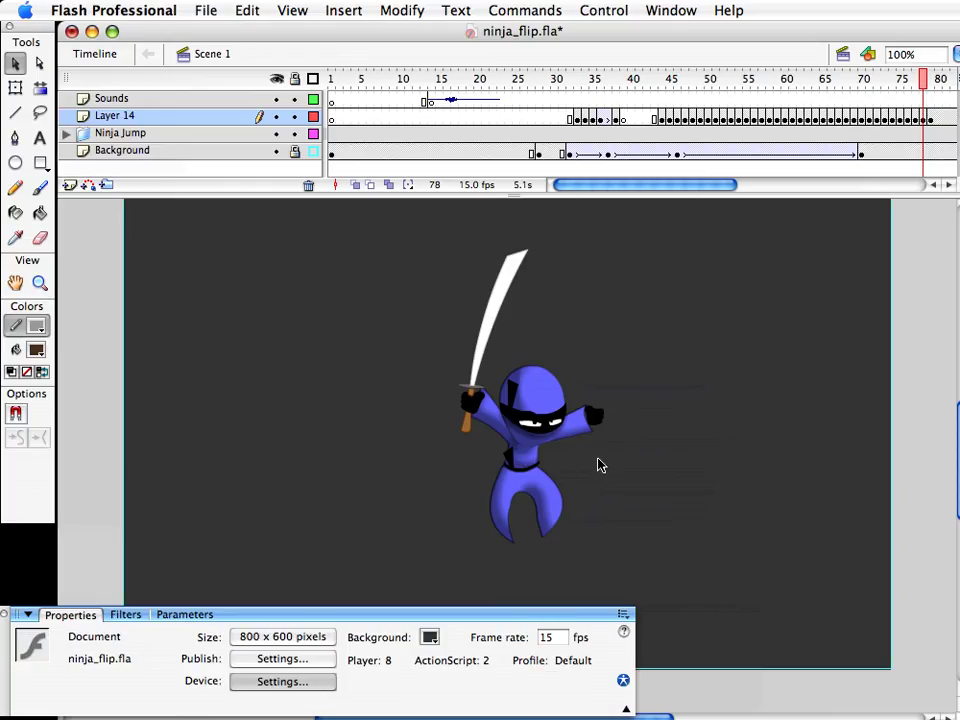
In frame 78, send the head behind the torso, raise it slightly, and set the blurred neck shadow aside
left_click(40, 283)
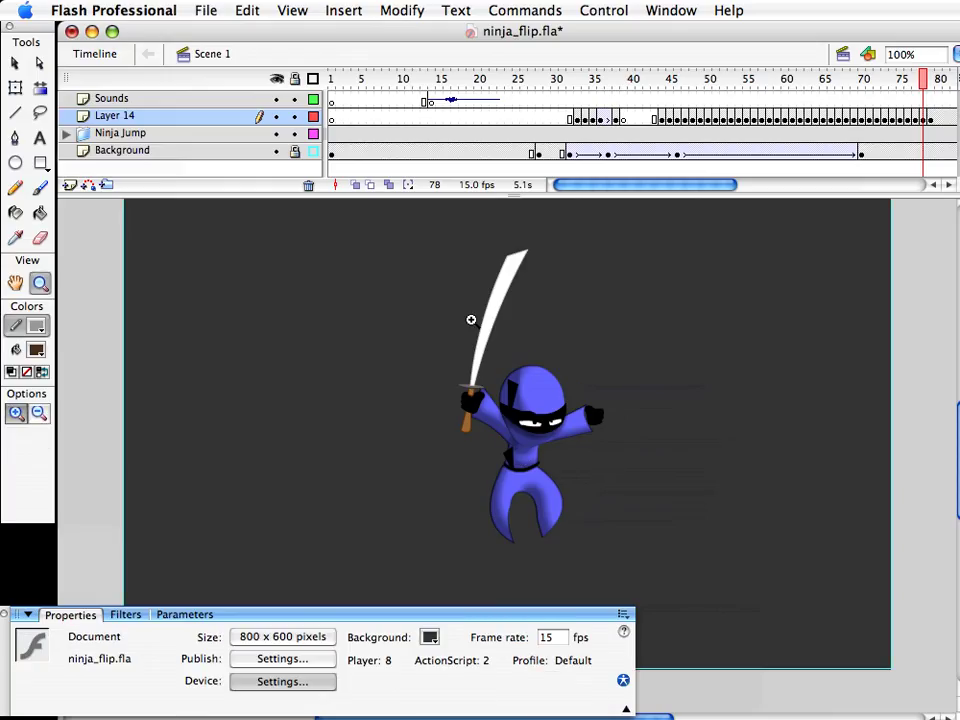
left_click_drag(414, 298, 711, 566)
key("v")
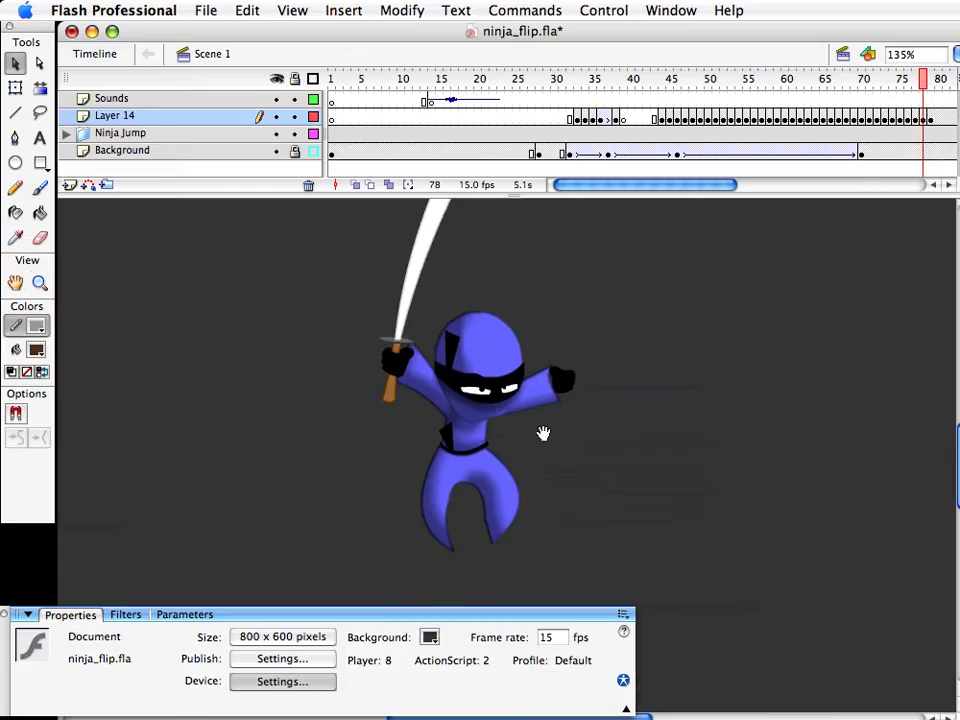
left_click(437, 326)
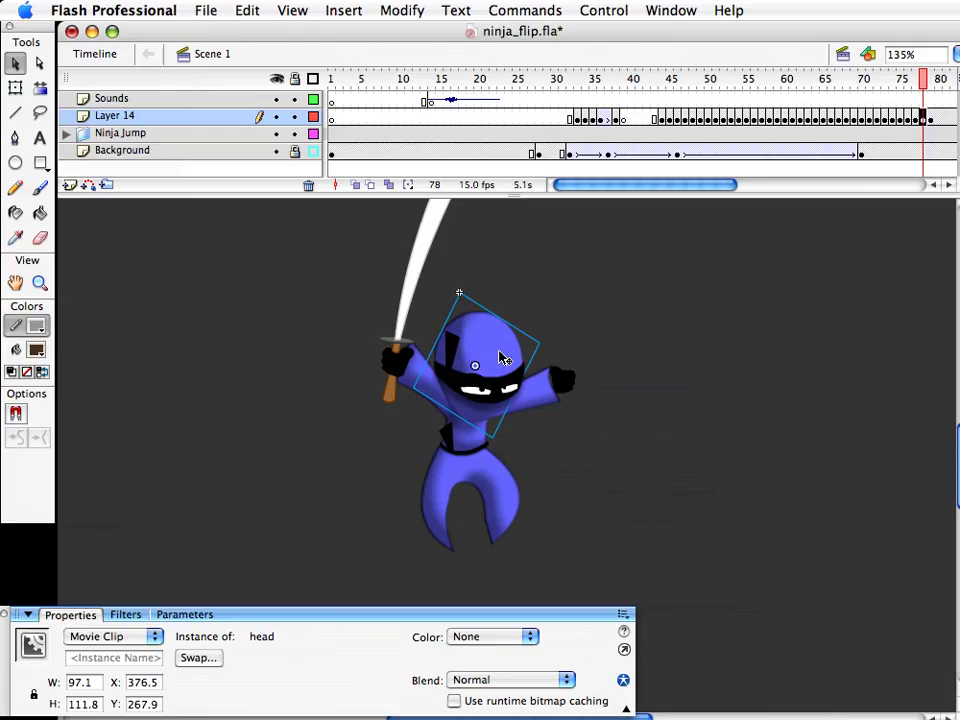
key("super+Down")
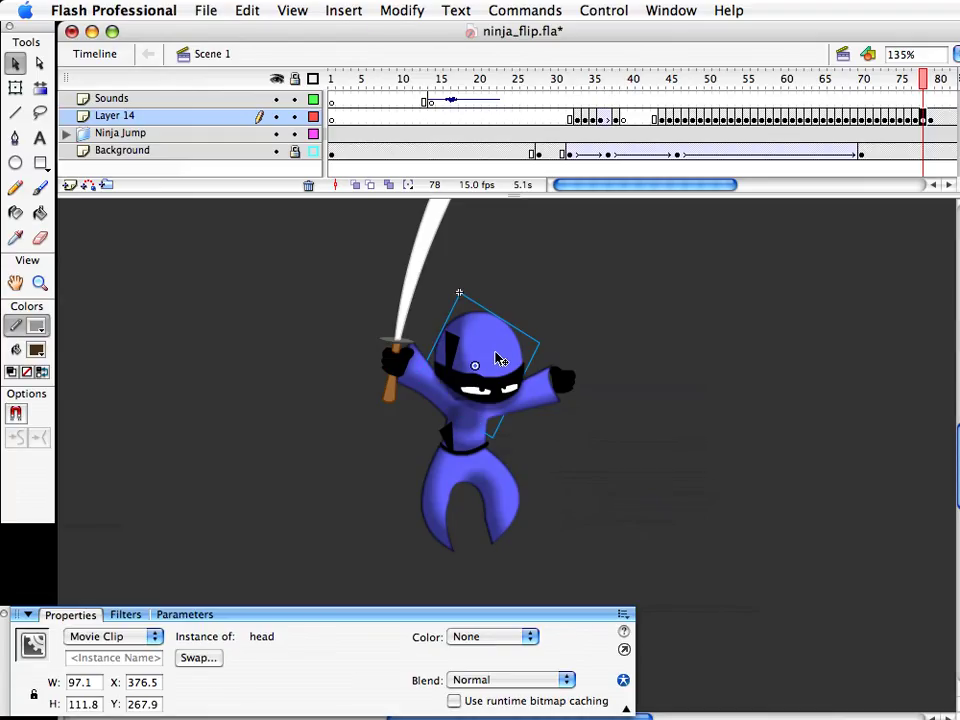
left_click_drag(500, 360, 496, 353)
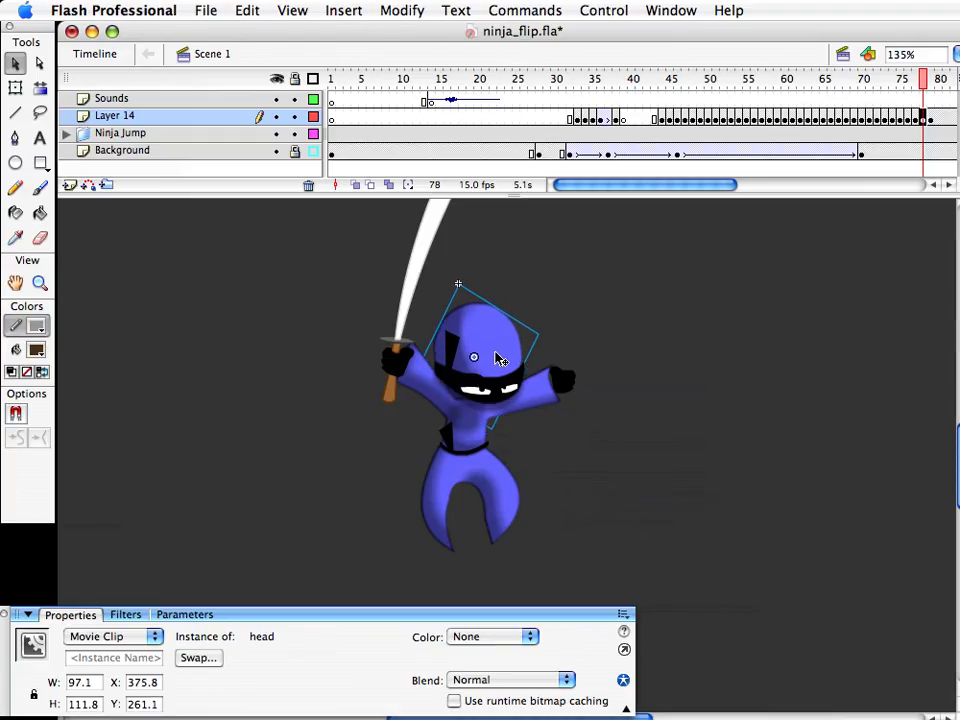
left_click(480, 442)
left_click_drag(463, 417, 699, 410)
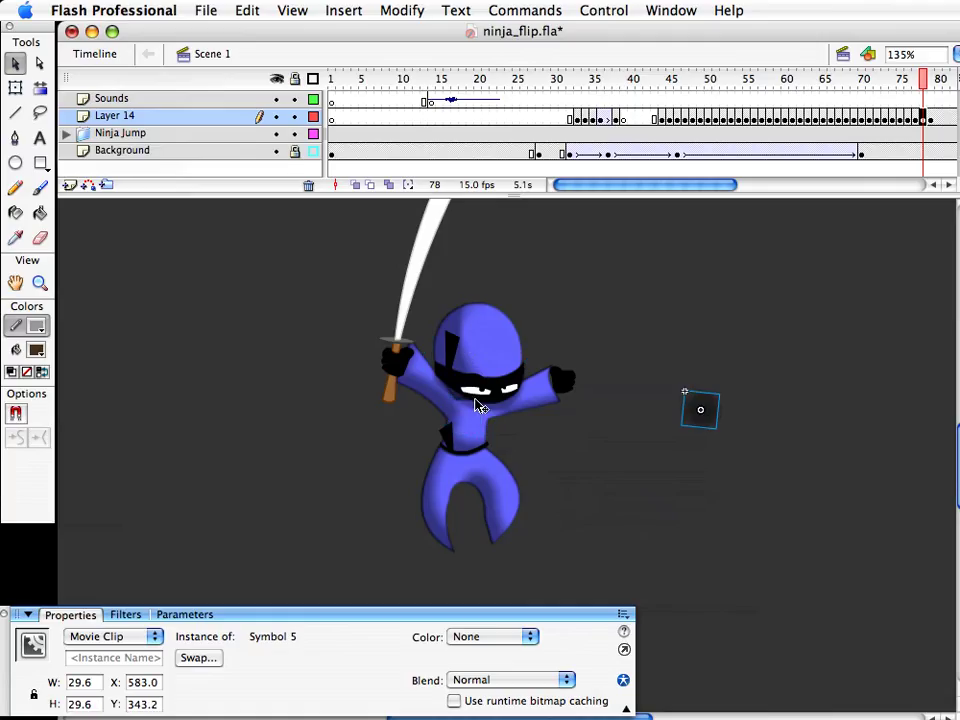
Raise the bandana to the upper part of the head and move its tie up to the bandana's edge
left_click(517, 385)
key("Up")
key("Up")
key("Up")
key("Up")
key("Up")
key("Up")
key("Up")
key("Up")
key("Up")
key("Up")
key("Up")
key("Up")
key("Up")
key("Up")
key("Up")
key("Up")
key("Up")
key("Up")
key("Up")
key("Up")
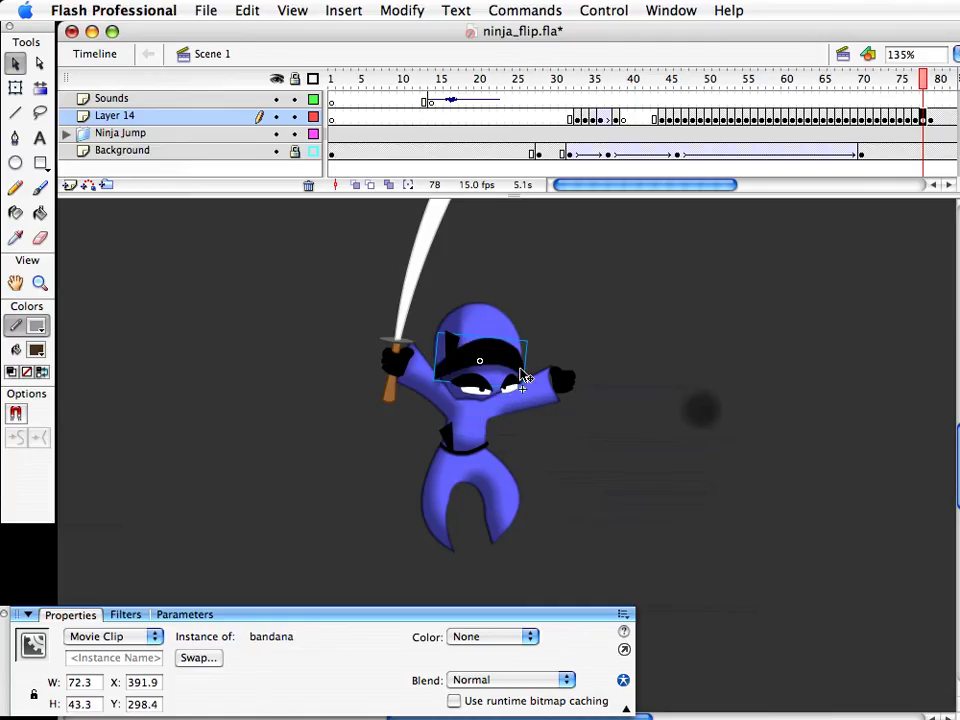
key("Up")
key("Up")
key("Up")
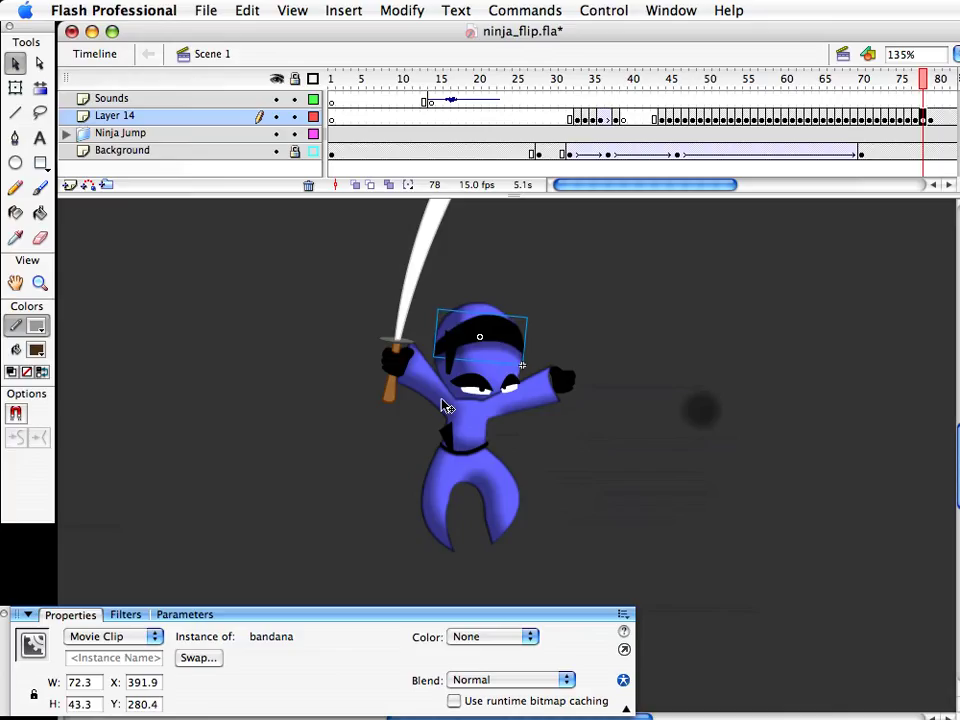
left_click_drag(448, 370, 435, 338)
key("Down")
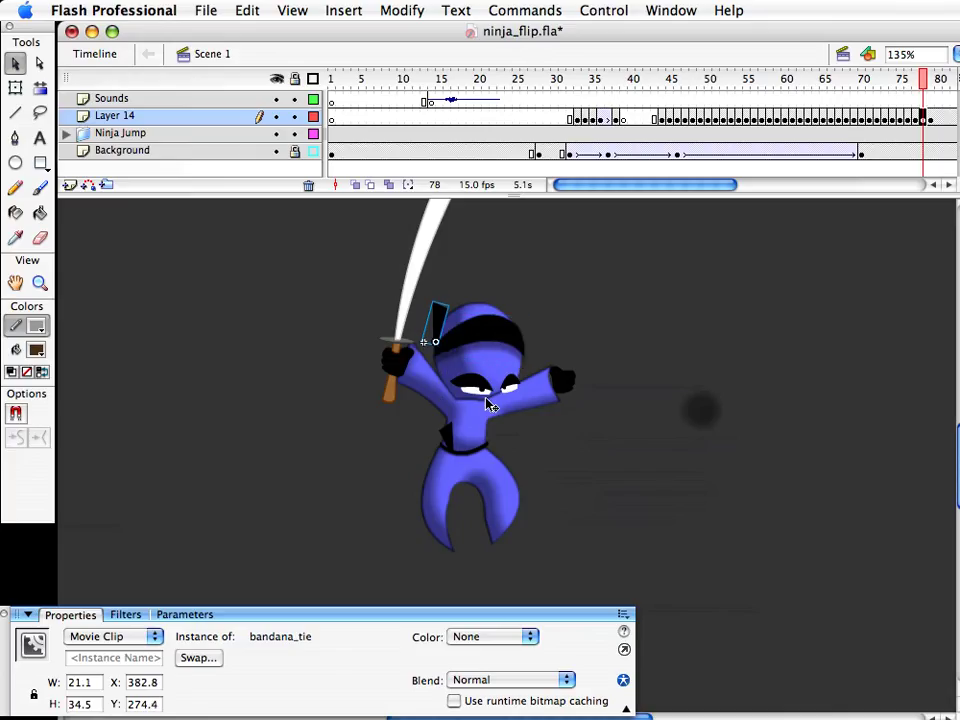
Duplicate the eyes as a separate symbol and move them up onto the raised bandana
left_click(487, 396)
key("super+shift+d")
key("Return")
key("shift+Up")
key("shift+Up")
key("shift+Up")
key("shift+Up")
key("shift+Up")
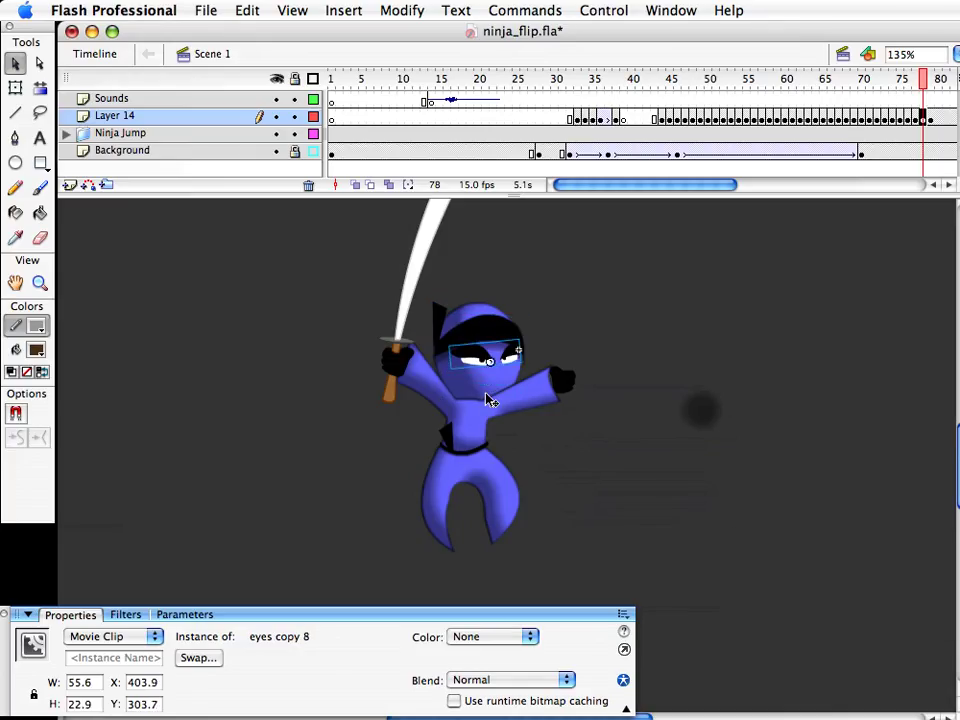
key("Up")
key("Up")
key("Up")
key("Up")
key("Up")
key("Up")
key("Up")
key("Up")
key("Up")
key("Up")
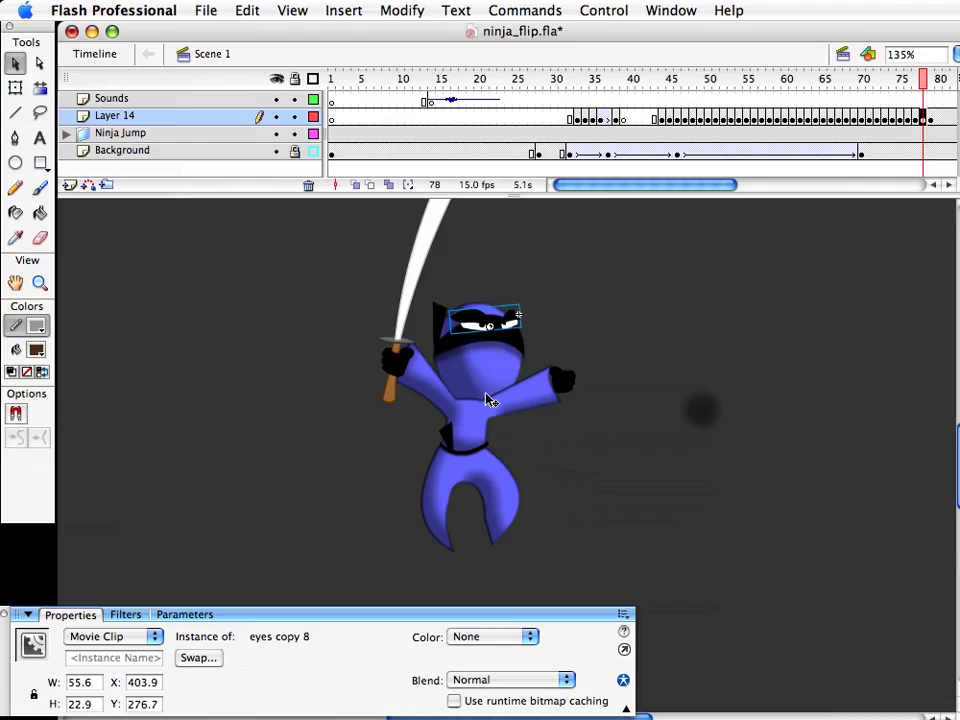
Inside the duplicated eyes symbol, rotate the larger eye counterclockwise so its outer corner drops to follow the bandana
double_click(497, 330)
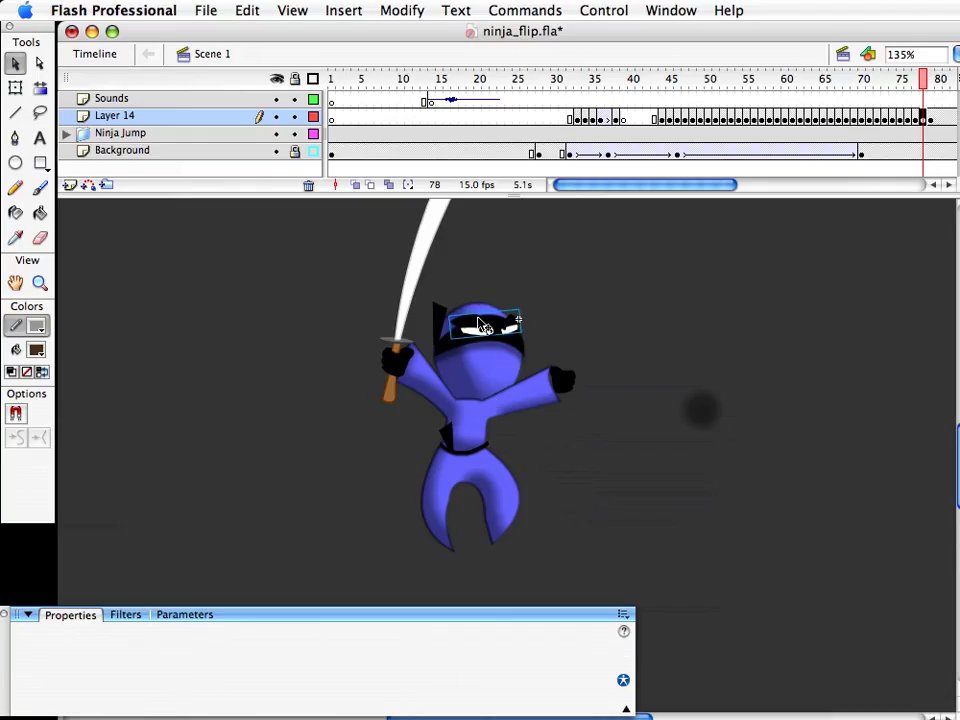
left_click_drag(436, 293, 503, 356)
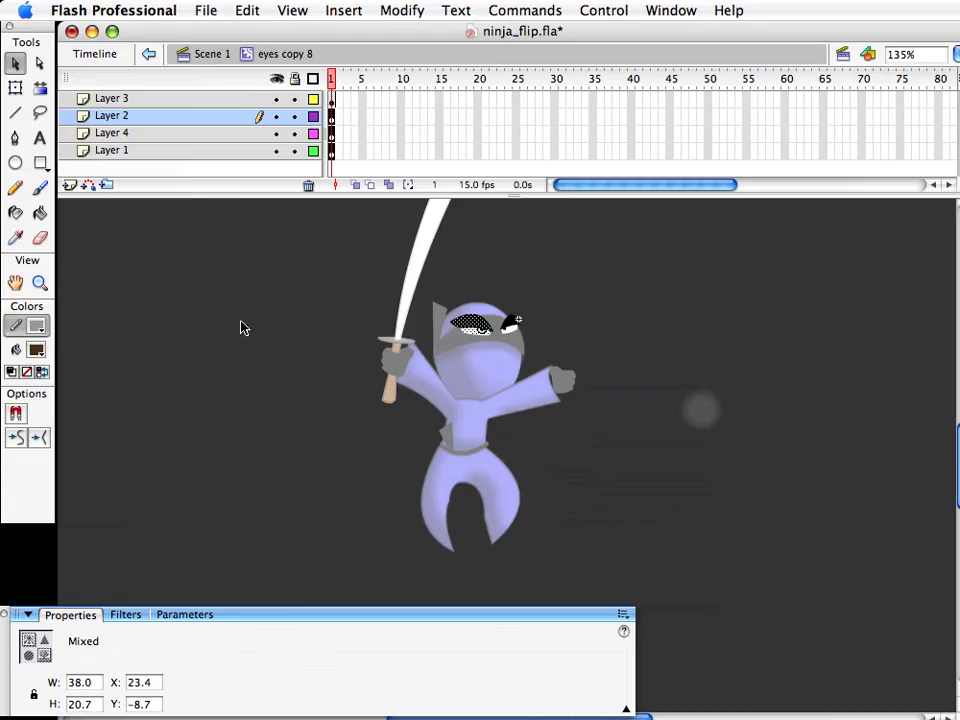
left_click(40, 283)
left_click(594, 388)
key("q")
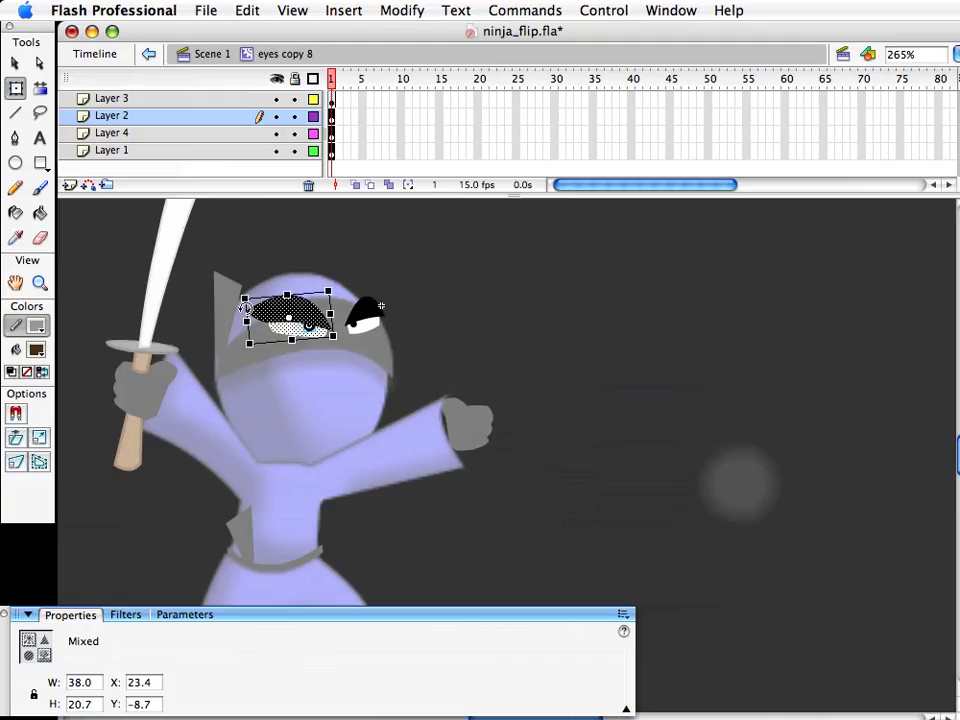
left_click_drag(248, 308, 250, 333)
left_click(340, 263)
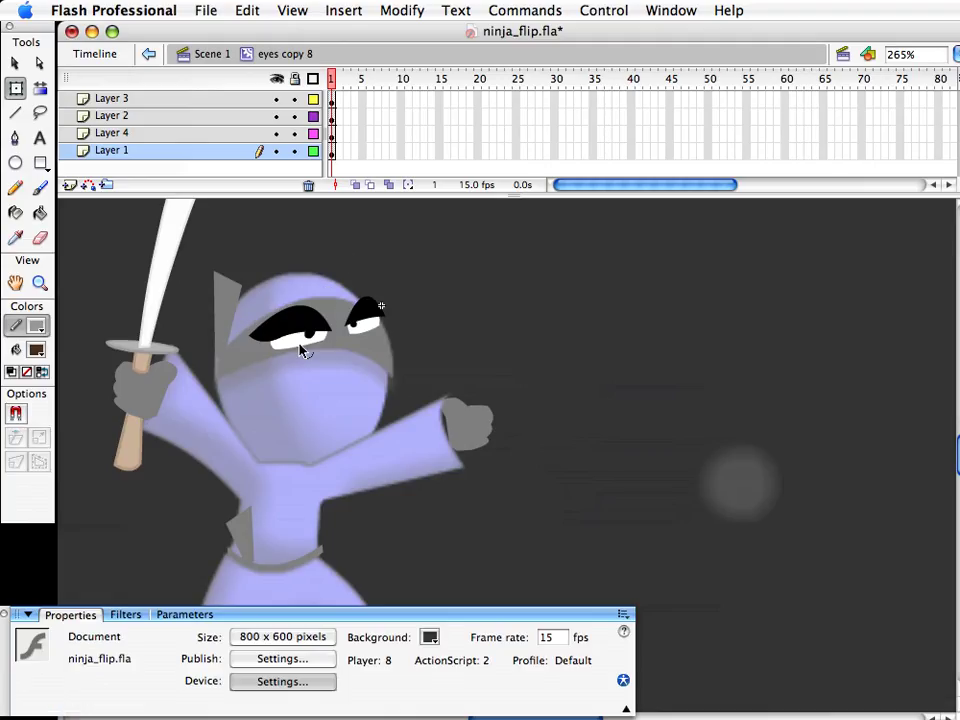
Rotate the smaller eye clockwise so its outer corner slopes down, and nudge it slightly lower
left_click_drag(341, 270, 446, 377)
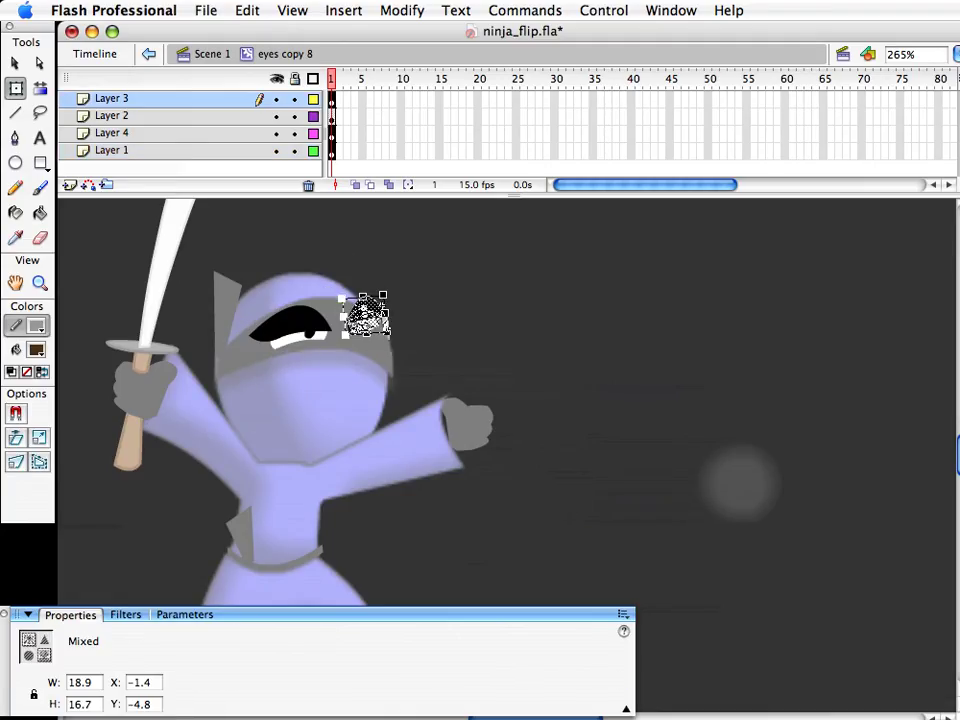
left_click_drag(384, 306, 387, 329)
left_click(429, 328)
key("v")
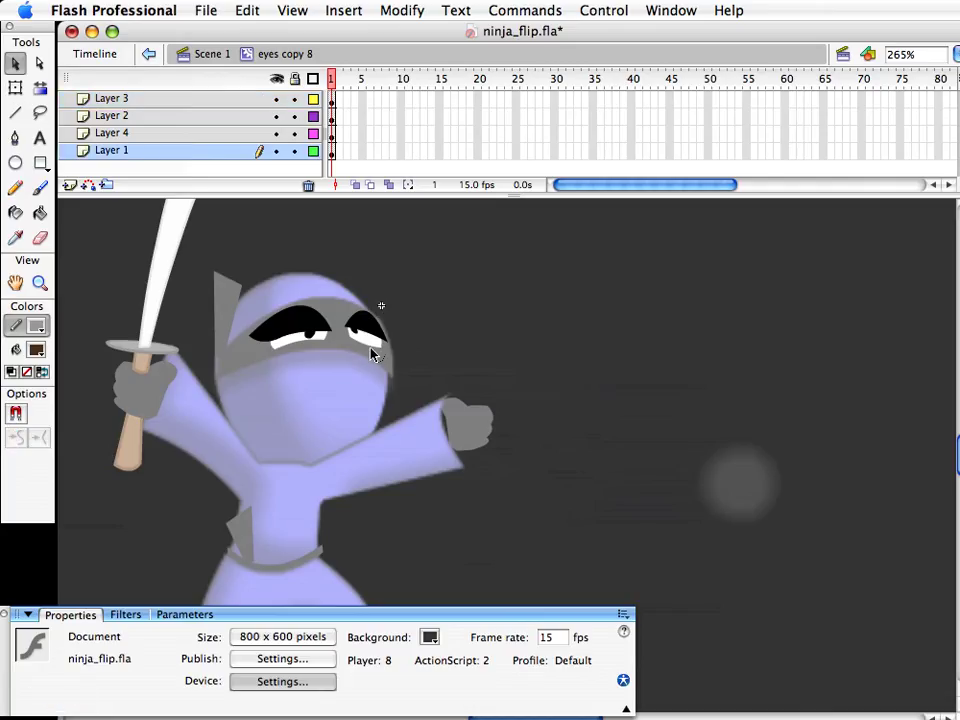
left_click_drag(338, 288, 416, 386)
key("Down")
key("Down")
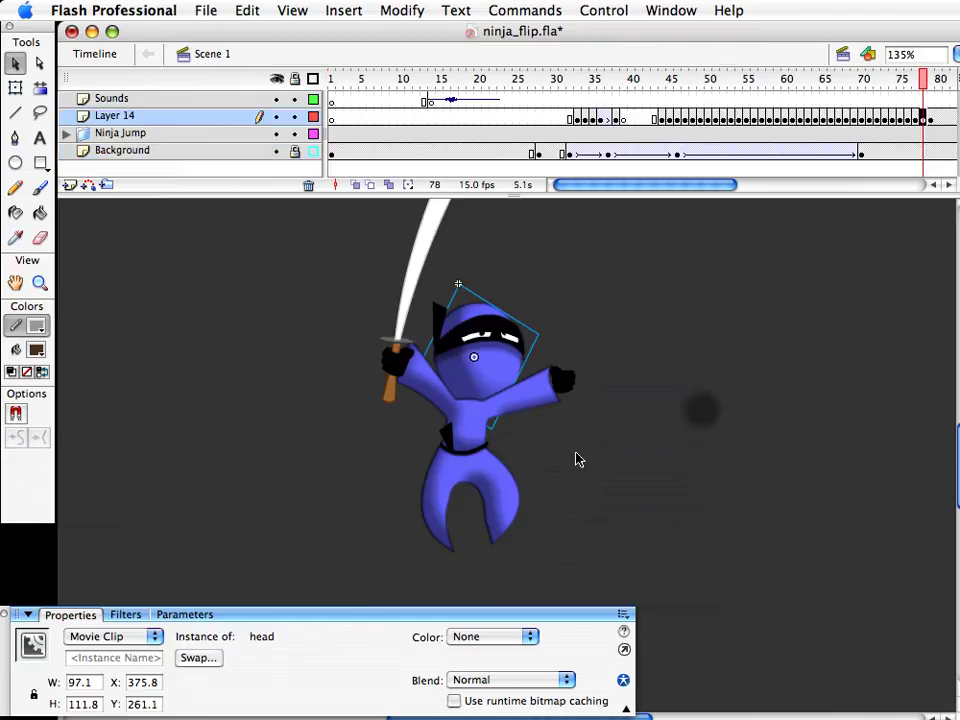
Back in the main scene, nudge the eyes up slightly on the bandana
left_click(513, 331)
key("Up")
key("Up")
left_click(592, 409)
left_click(491, 385)
left_click_drag(591, 270, 480, 414)
Duplicate the legs as the symbol body copy 37 and the torso as body copy 38
left_click(478, 420)
left_click(494, 507)
key("super+shift+d")
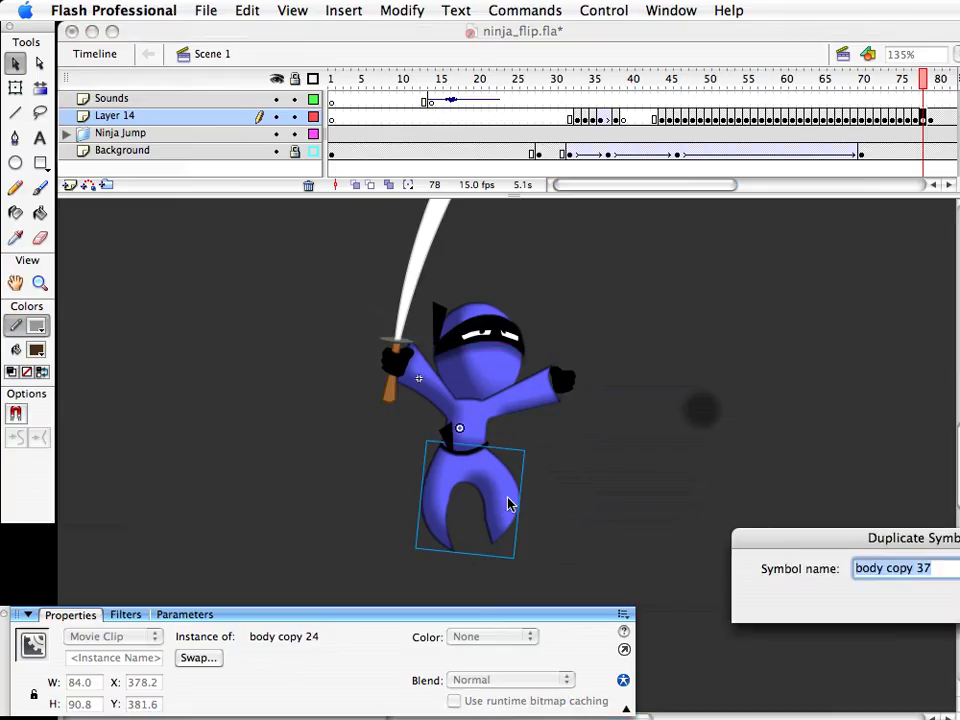
key("Return")
left_click(480, 428)
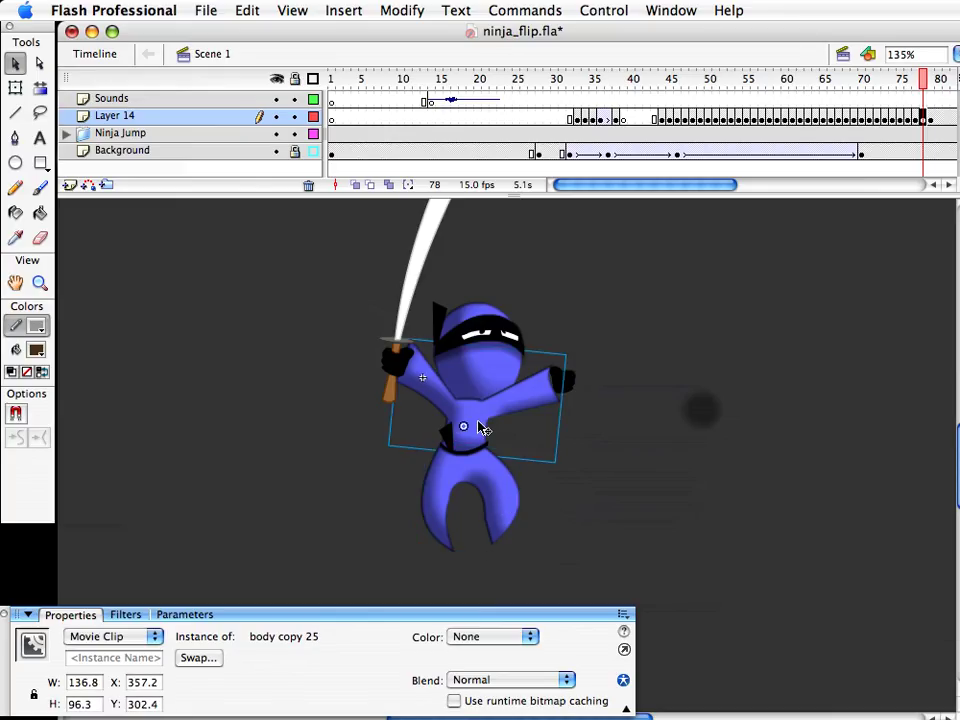
key("super+shift+d")
key("Return")
Select the head together with its bandana, tie and eyes, and nudge them a few pixels left over the torso
left_click(536, 459)
left_click(481, 428)
left_click_drag(444, 266, 579, 386)
key("Left")
key("Left")
key("Left")
key("Left")
key("Left")
key("Left")
key("Left")
key("Left")
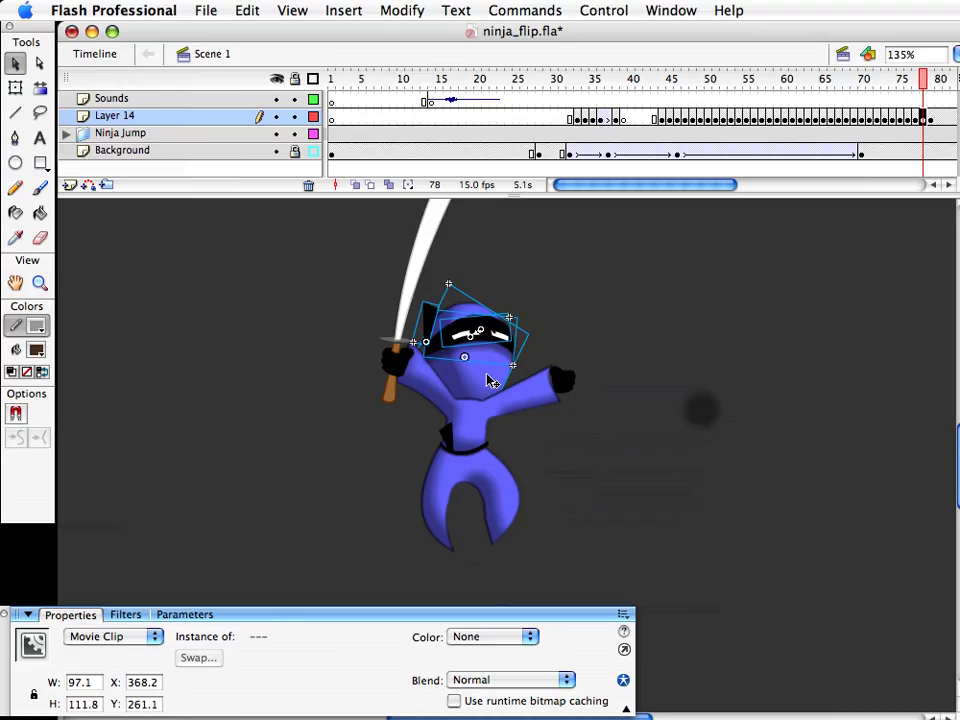
Shorten the sword and hand to about 171 px high, tilt them more upright, and move them outward from the arm
left_click(492, 428)
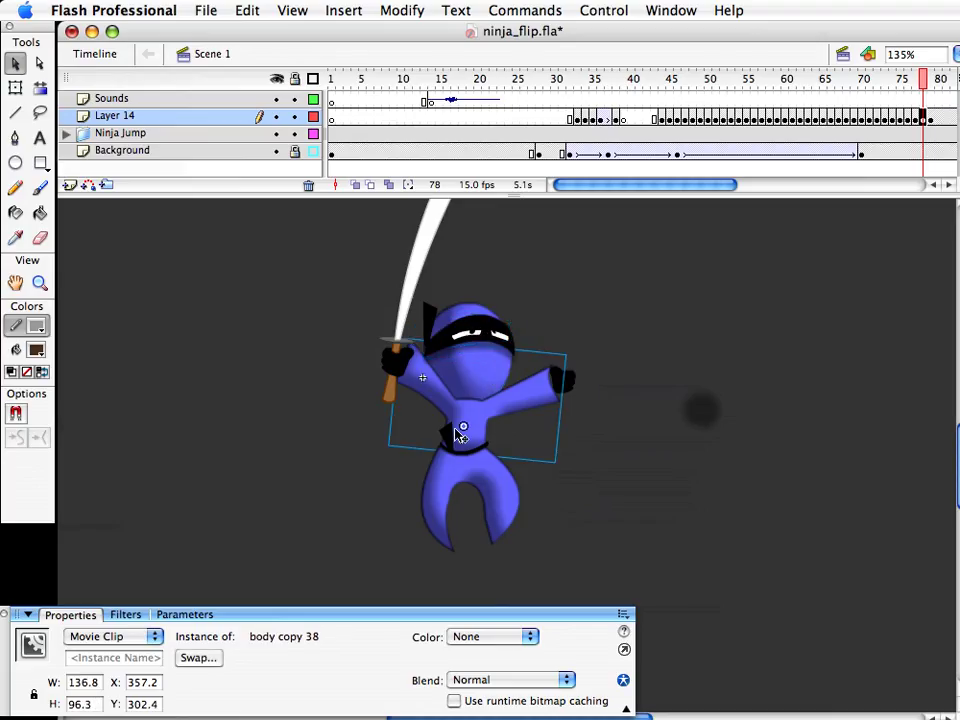
scroll(425, 450, "up", 3)
key("q")
left_click(424, 306)
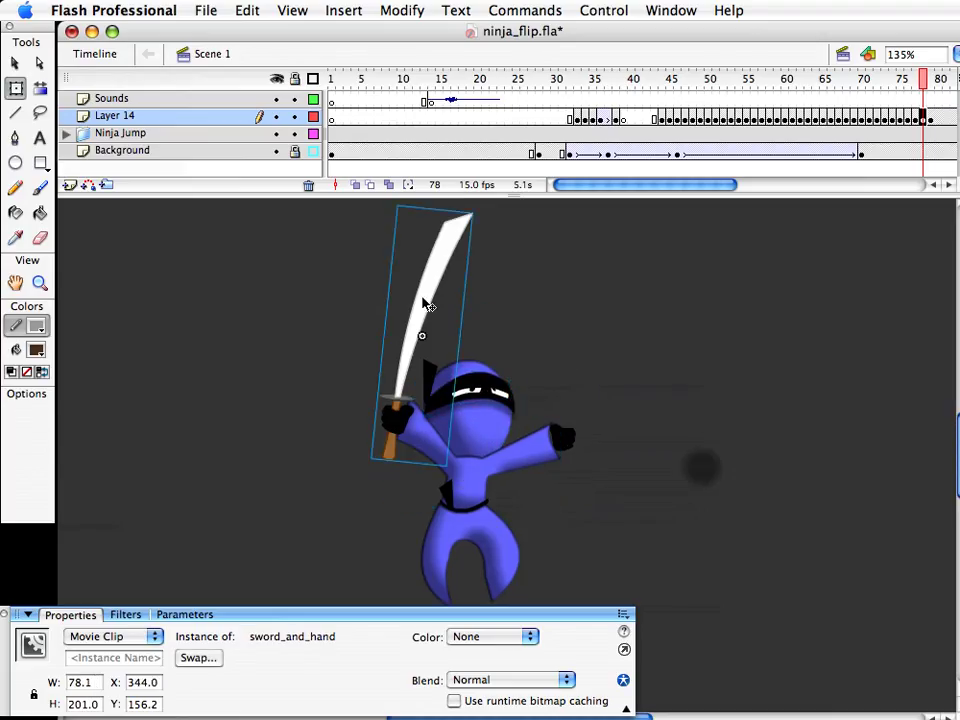
left_click_drag(435, 210, 432, 231)
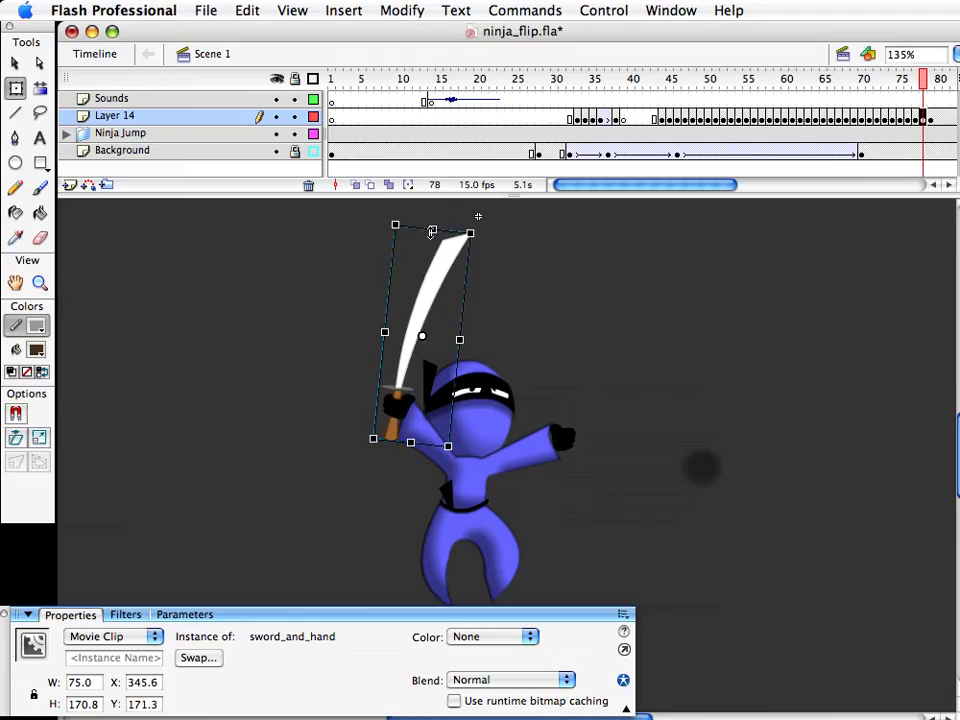
left_click_drag(436, 317, 398, 338)
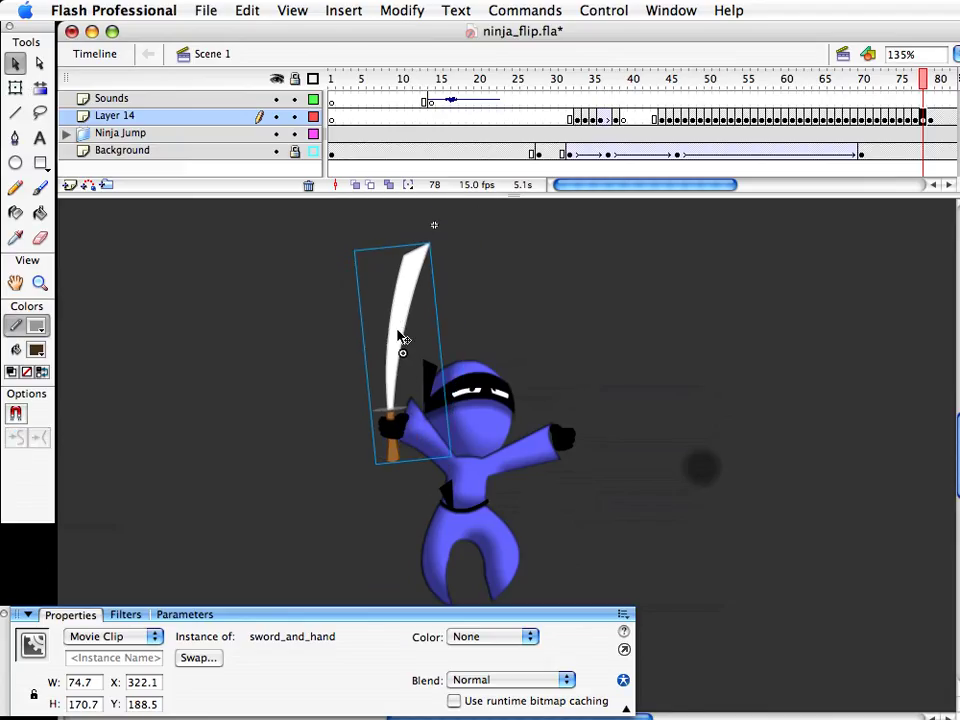
In the torso symbol body copy 38, lower the sword arm to its hand, curve both arms, and flare the waist
left_click(440, 455)
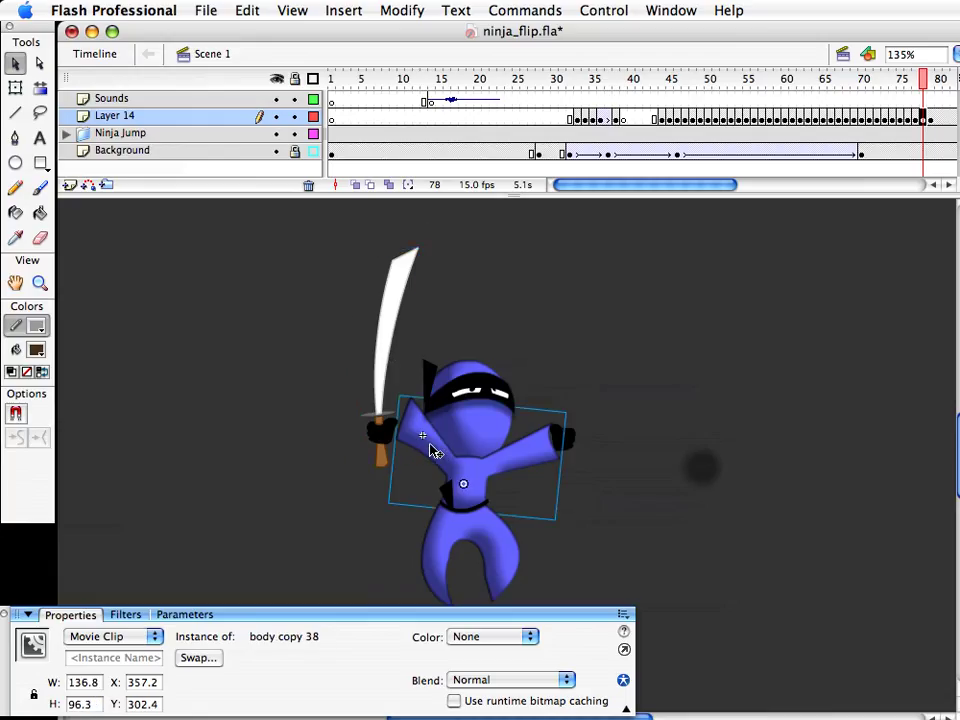
double_click(420, 442)
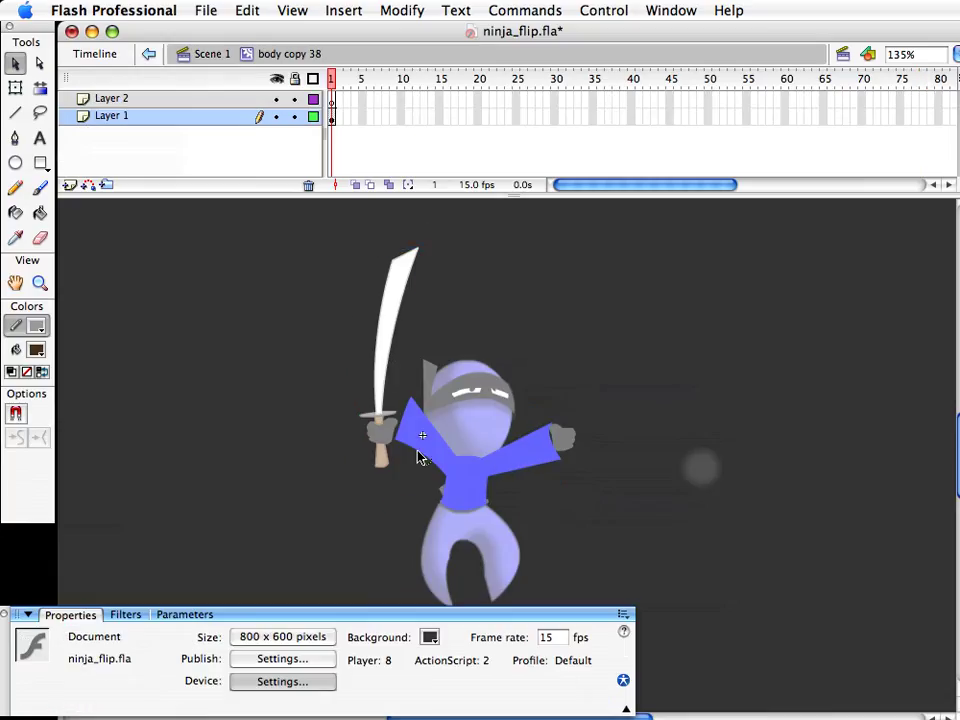
left_click_drag(397, 440, 388, 455)
left_click_drag(412, 401, 399, 437)
left_click_drag(398, 430, 392, 464)
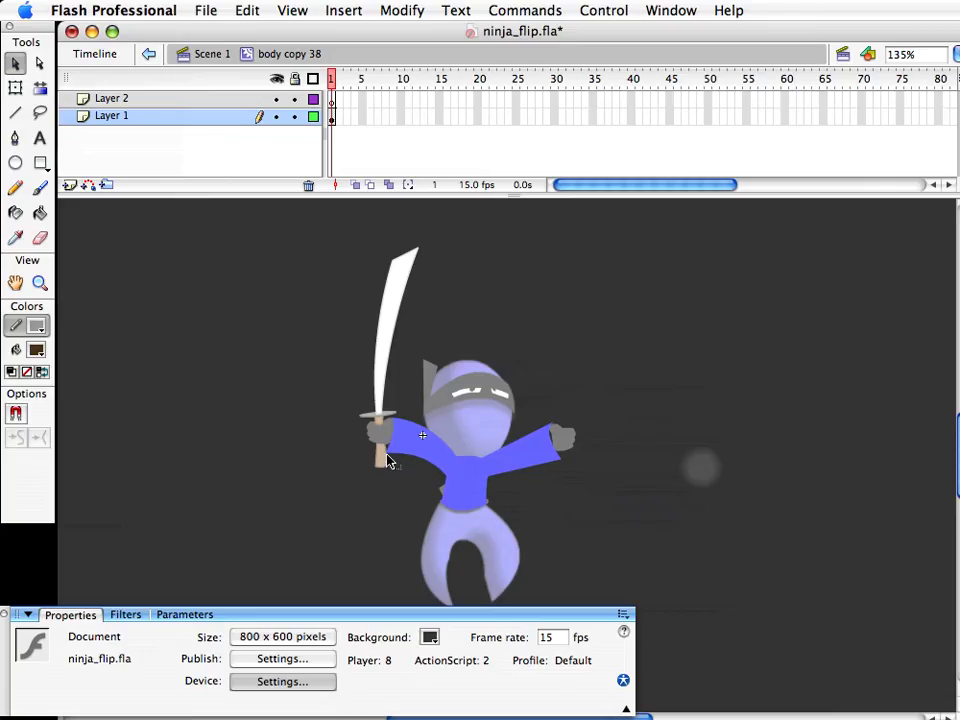
left_click_drag(562, 467, 560, 465)
left_click_drag(515, 448, 514, 449)
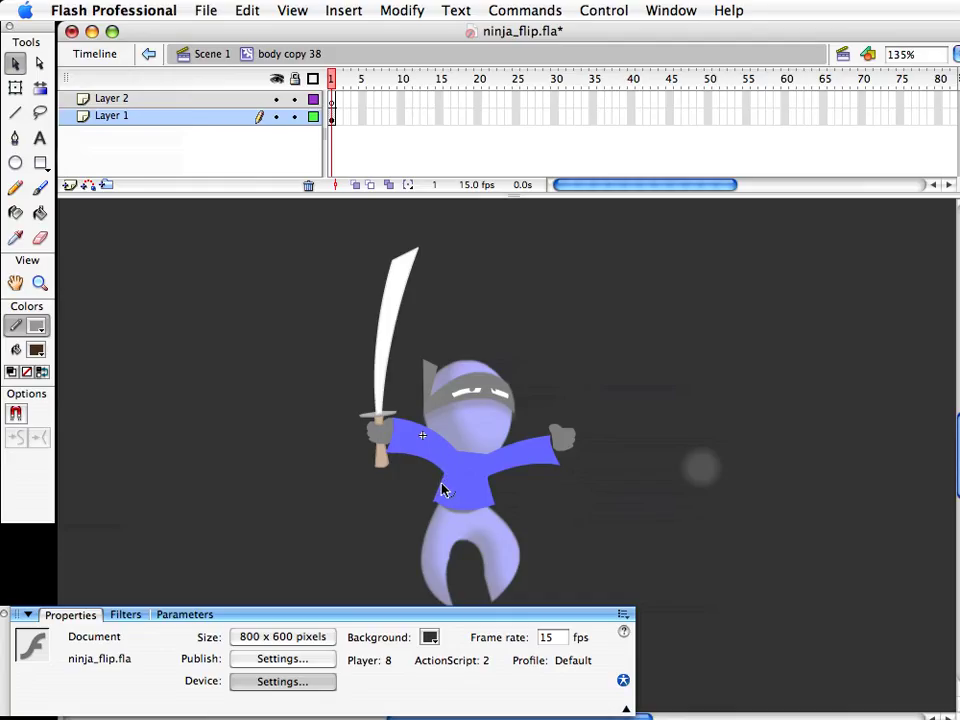
key("super+e")
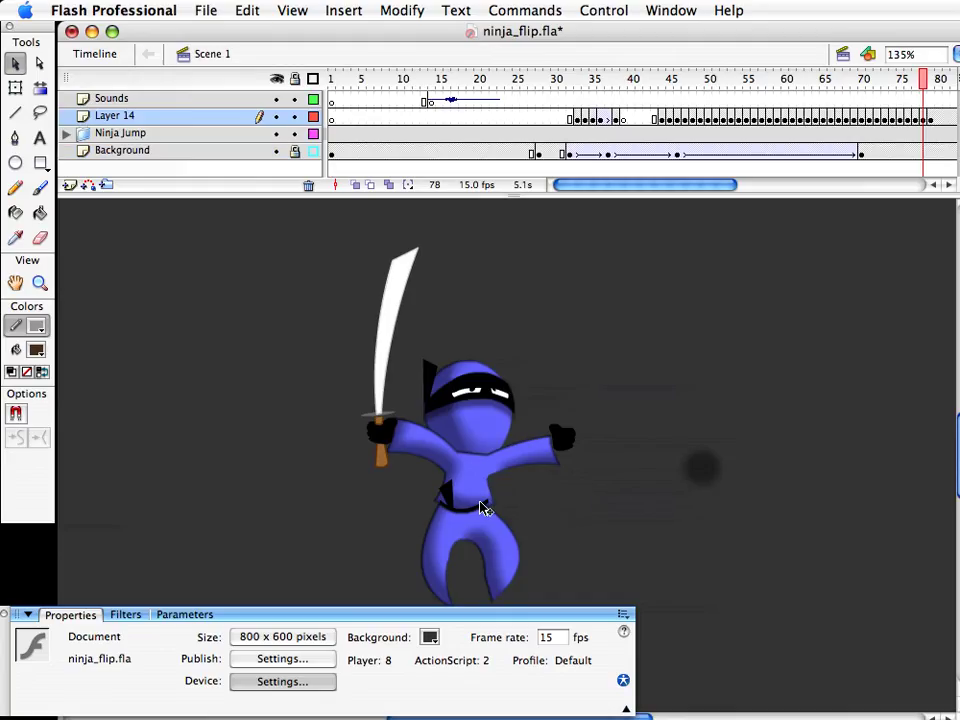
Bring the belt and its tie to the front and set the belt arching upward across the waist
left_click(488, 517)
left_click_drag(570, 479, 365, 550)
key("shift+super+Up")
key("shift+Down")
key("shift+Right")
key("shift+Left")
key("Up")
key("Up")
key("Up")
key("Up")
left_click(539, 545)
Widen the belt to span the flared waist and move the belt tie up to the belt's edge
left_click(40, 283)
left_click_drag(439, 429, 647, 645)
scroll(620, 580, "left", 5)
scroll(620, 580, "up", 3)
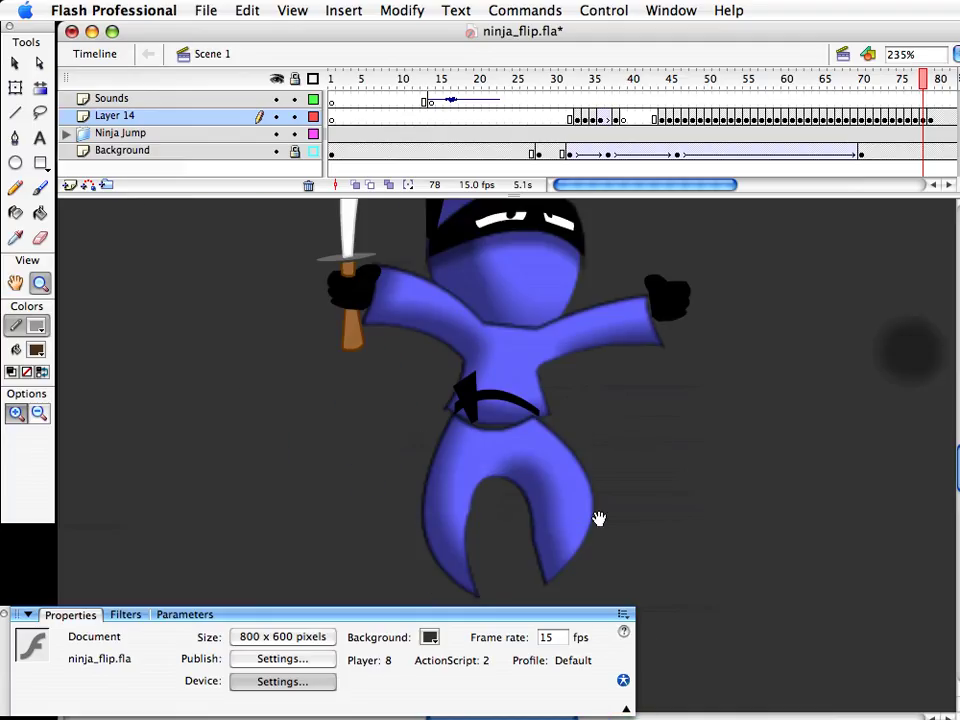
key("v")
left_click(530, 410)
key("q")
left_click_drag(537, 400, 548, 400)
key("v")
left_click(471, 384)
left_click_drag(479, 378, 467, 364)
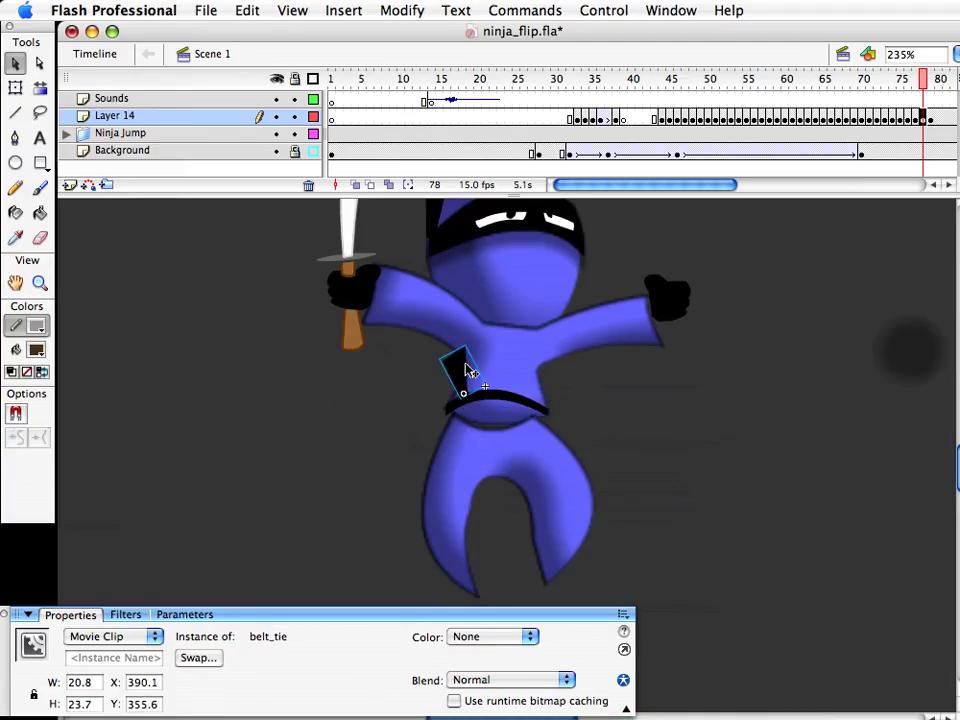
scroll(544, 379, "left", 2)
left_click(574, 429)
Copy the legs and paste them inside the torso symbol body copy 38, positioned just below the waist
left_click(590, 486)
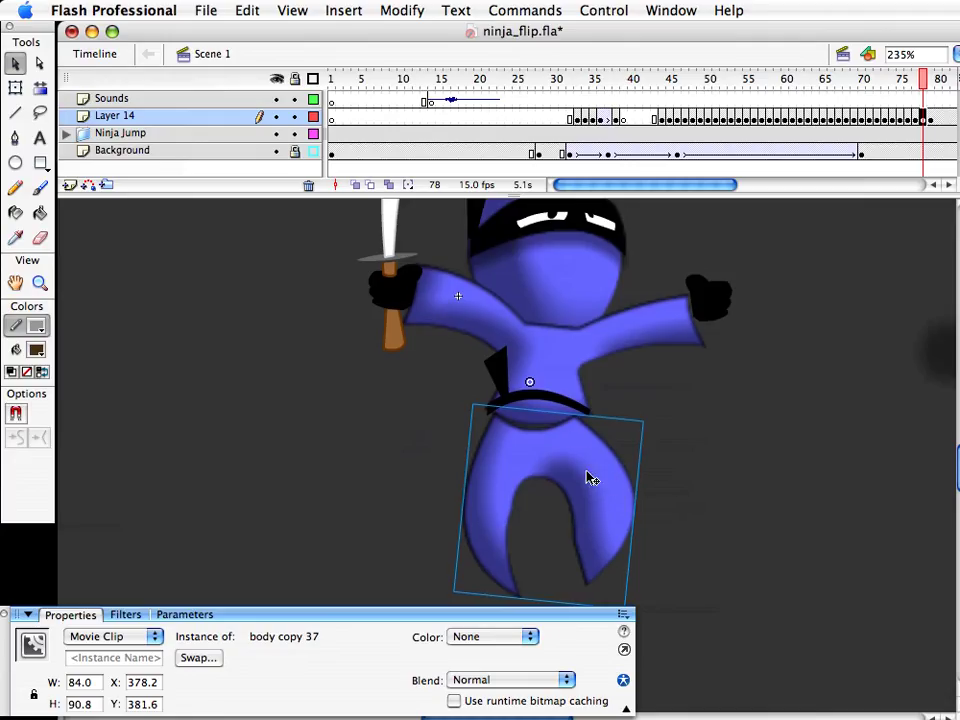
key("Delete")
key("super+z")
double_click(556, 358)
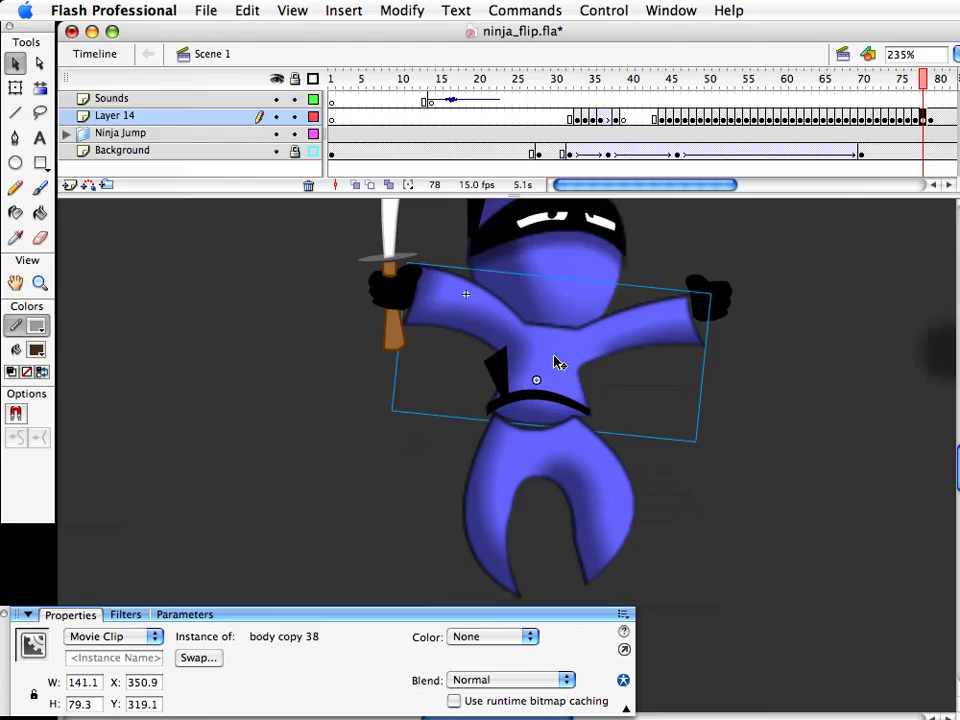
key("super+v")
key("q")
left_click_drag(551, 529, 581, 566)
key("v")
left_click_drag(577, 483, 609, 504)
Enlarge the pasted legs to about 136 by 139 px and align them with the lower edge of the torso
key("q")
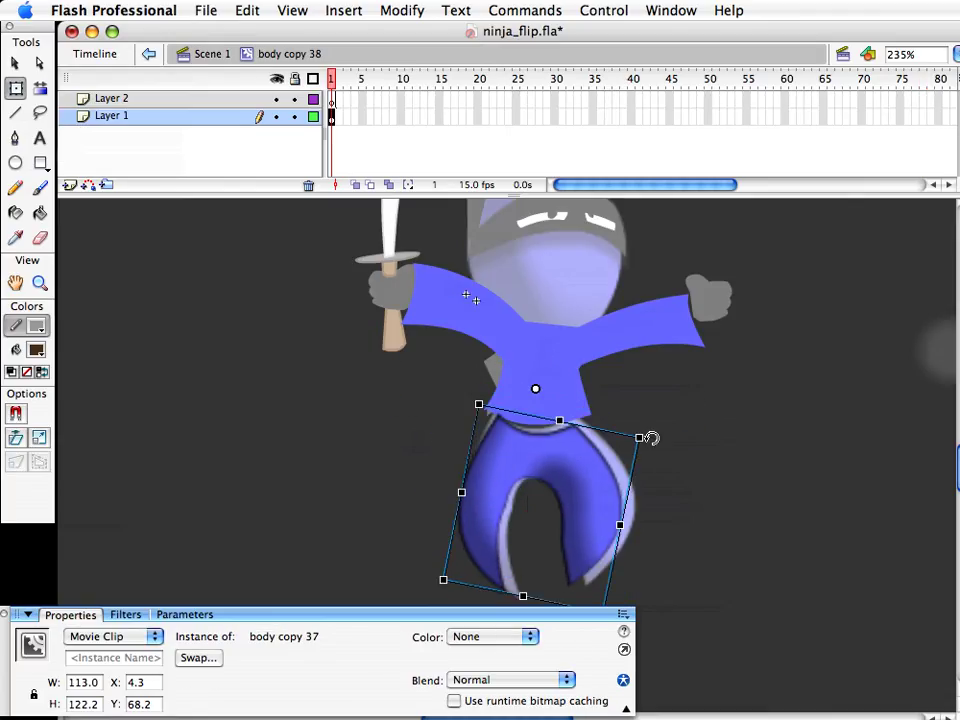
scroll(620, 585, "down", 3)
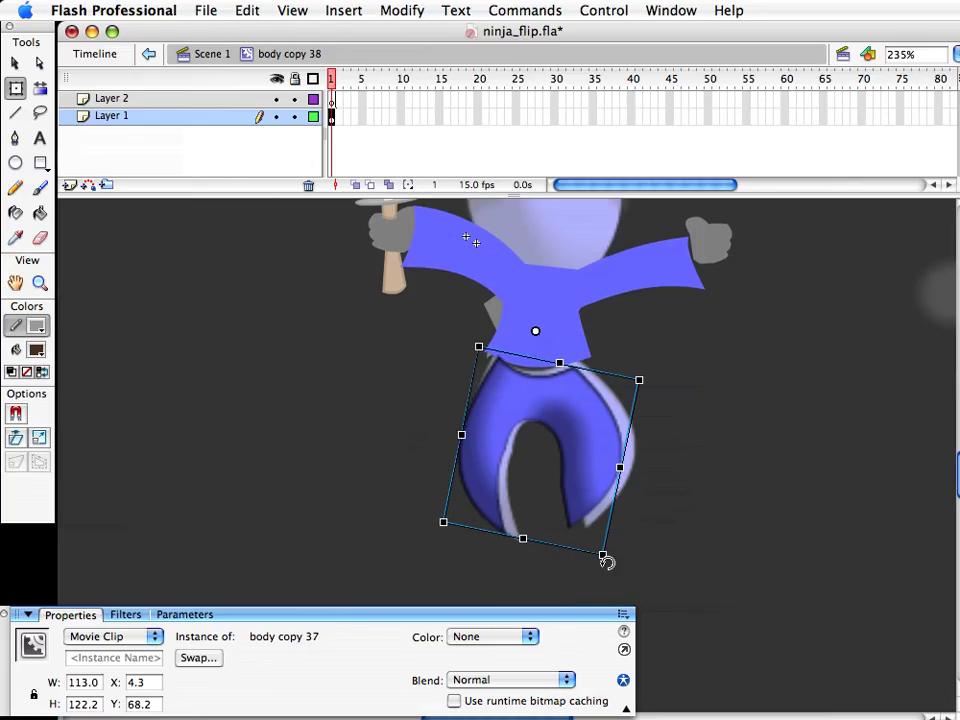
left_click_drag(604, 557, 608, 571)
left_click_drag(588, 466, 587, 460)
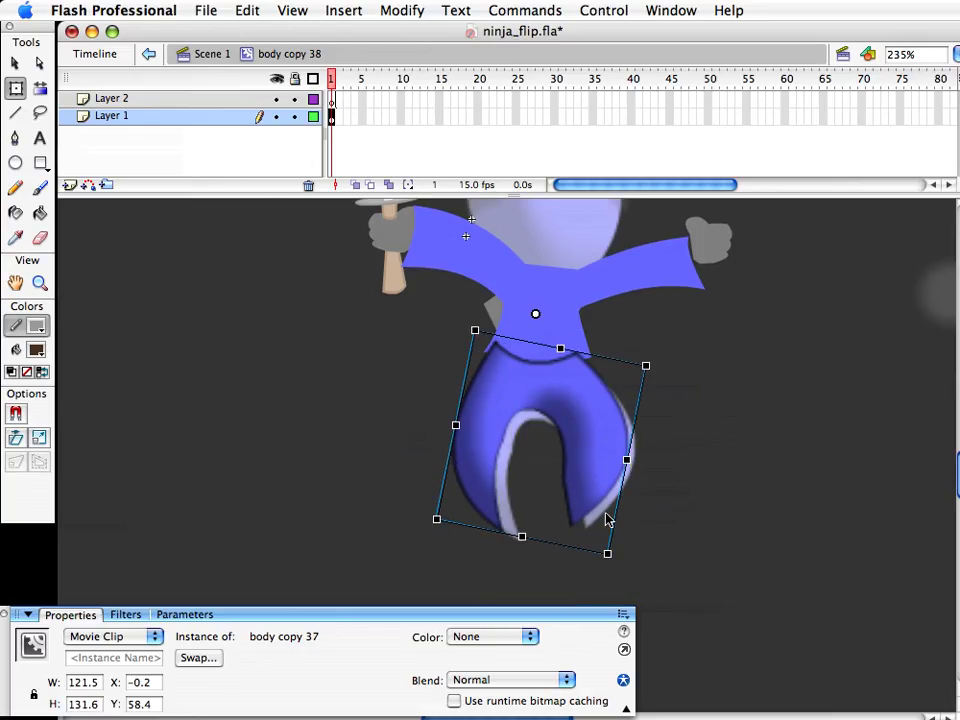
left_click_drag(607, 555, 613, 568)
key("Left")
key("Left")
key("Left")
key("Left")
key("Right")
key("Right")
key("Right")
key("Right")
key("Right")
key("Right")
key("Right")
key("Right")
key("Right")
key("Right")
key("Right")
key("Right")
key("Right")
key("Right")
key("Right")
key("Left")
key("Left")
key("Left")
key("Left")
key("Left")
key("Left")
key("Left")
key("Left")
key("Left")
key("Left")
key("Left")
key("Left")
key("Left")
left_click_drag(632, 467, 641, 470)
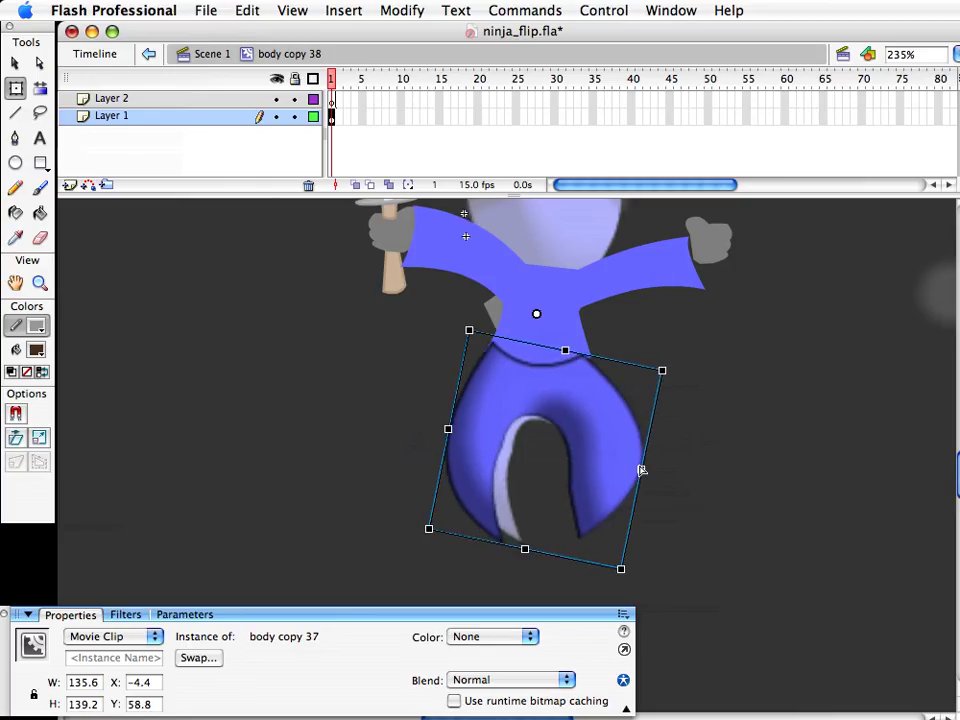
Break the pasted legs apart and deselect them to merge them with the torso shape
key("super+b")
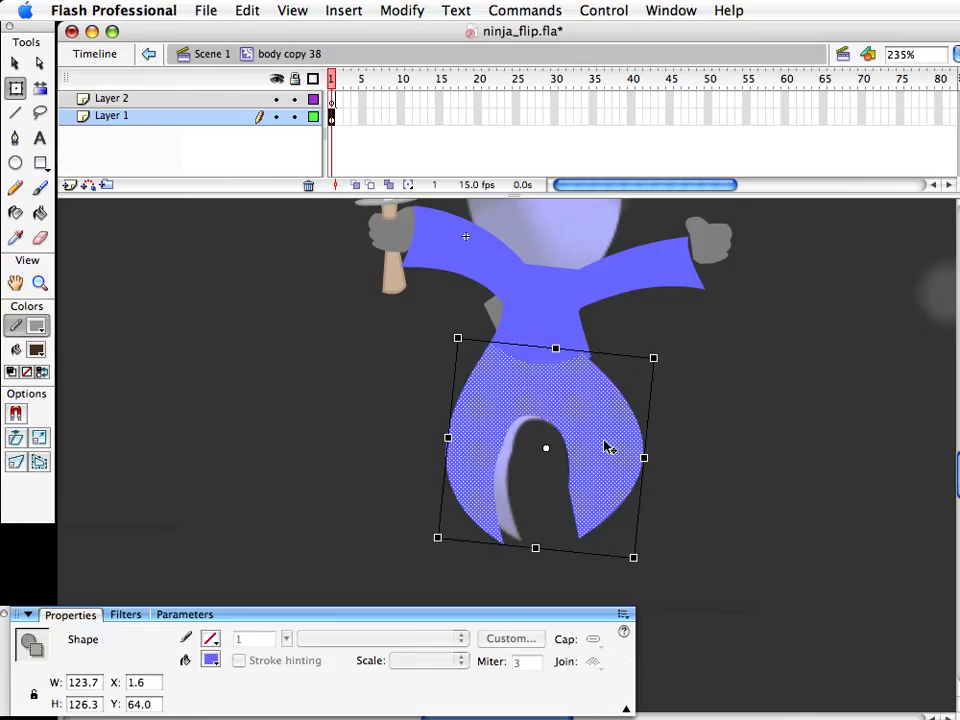
left_click(401, 10)
mouse_move(414, 145)
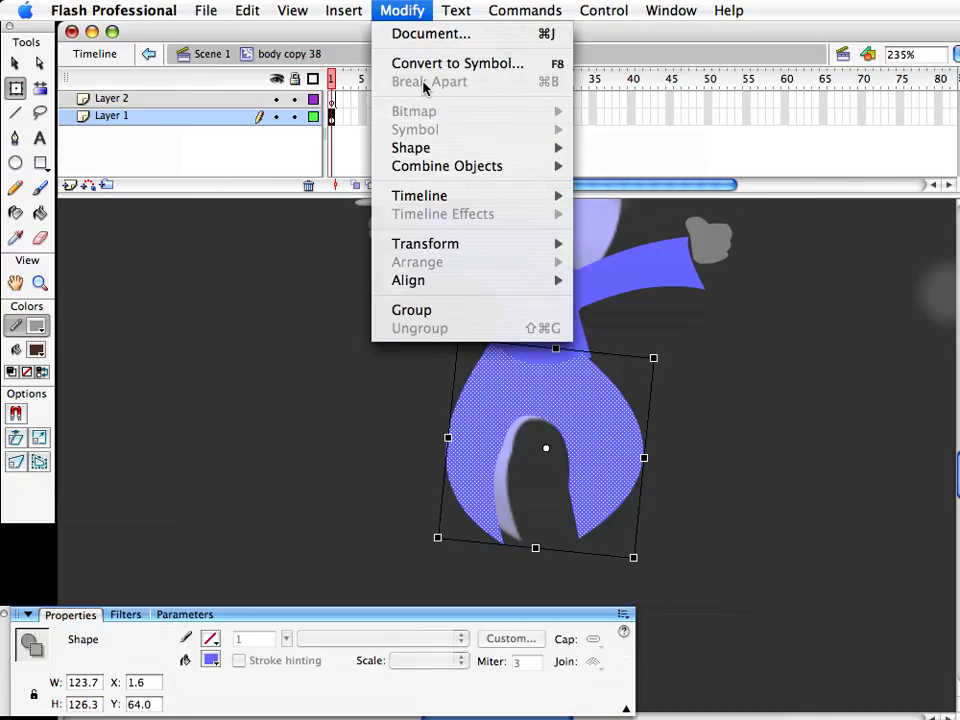
left_click(823, 403)
left_click(823, 403)
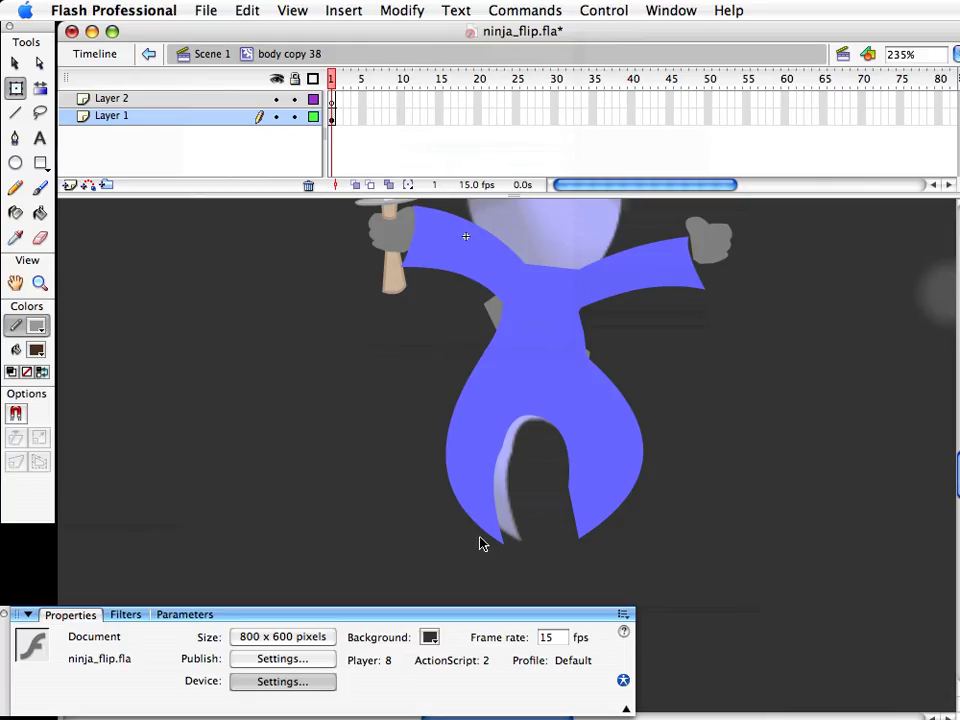
Cut off the lower end of the leg on the sword side and reshape the leg so it flares outward
left_click_drag(376, 540, 531, 496)
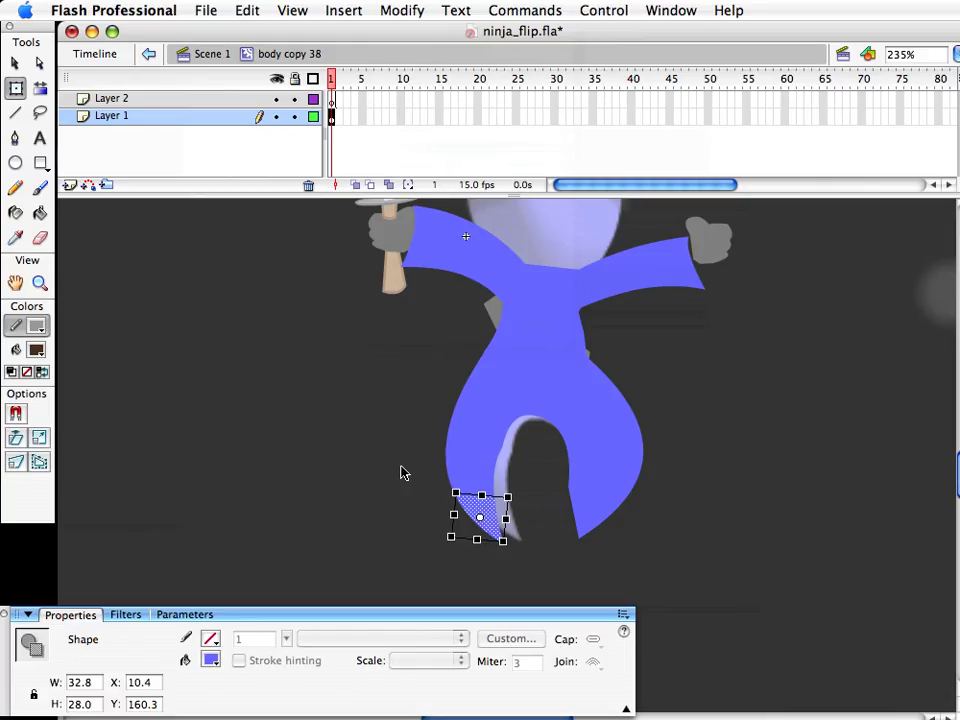
key("Delete")
left_click_drag(424, 445, 513, 495)
key("Delete")
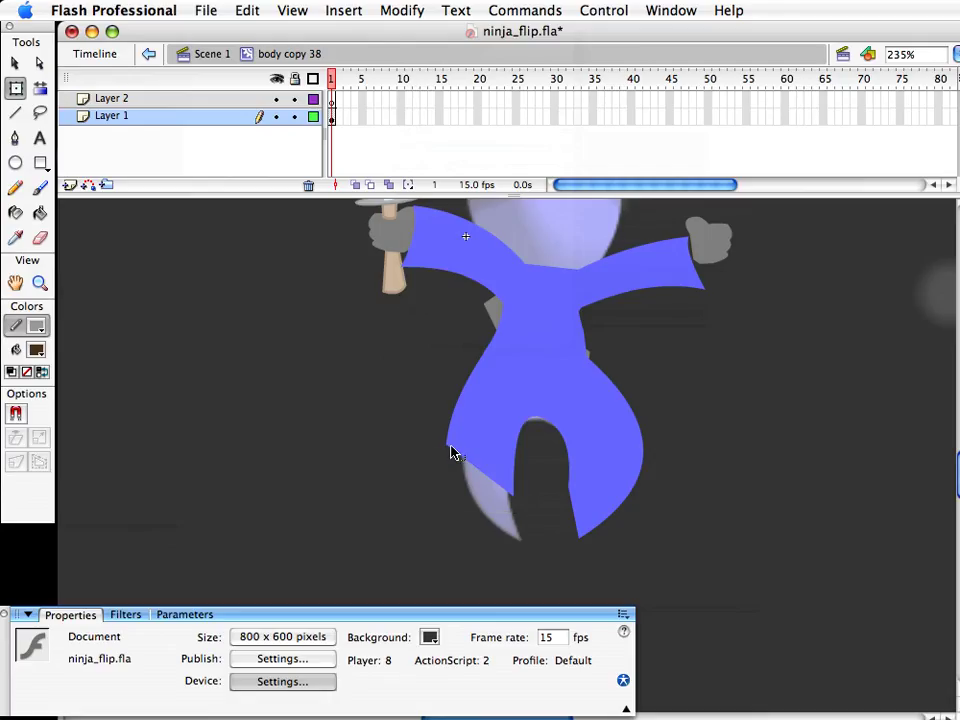
left_click_drag(447, 445, 437, 488)
left_click_drag(461, 397, 468, 402)
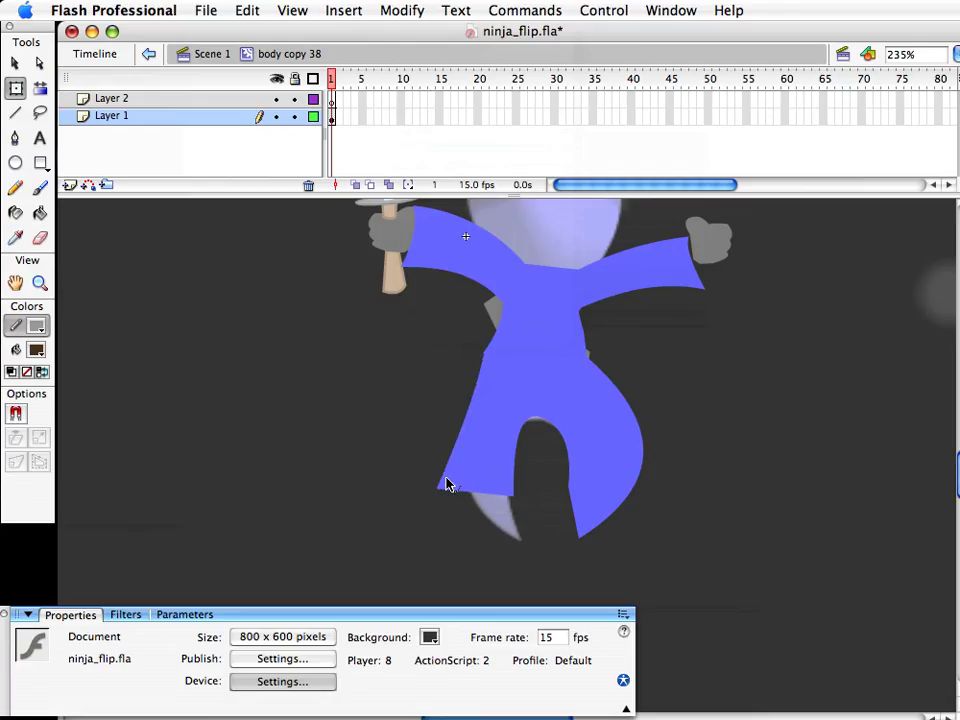
left_click_drag(438, 488, 431, 470)
left_click_drag(497, 370, 491, 360)
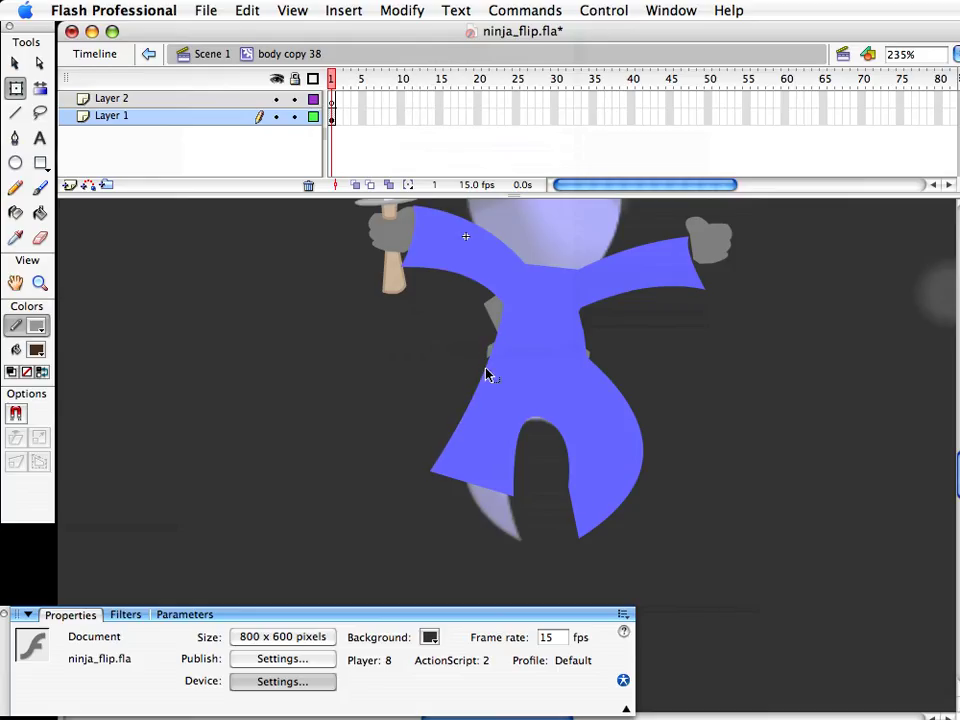
Shorten the leg opposite the sword side, flare its lower end outward and slim its outer and inner edges
left_click_drag(588, 542, 672, 500)
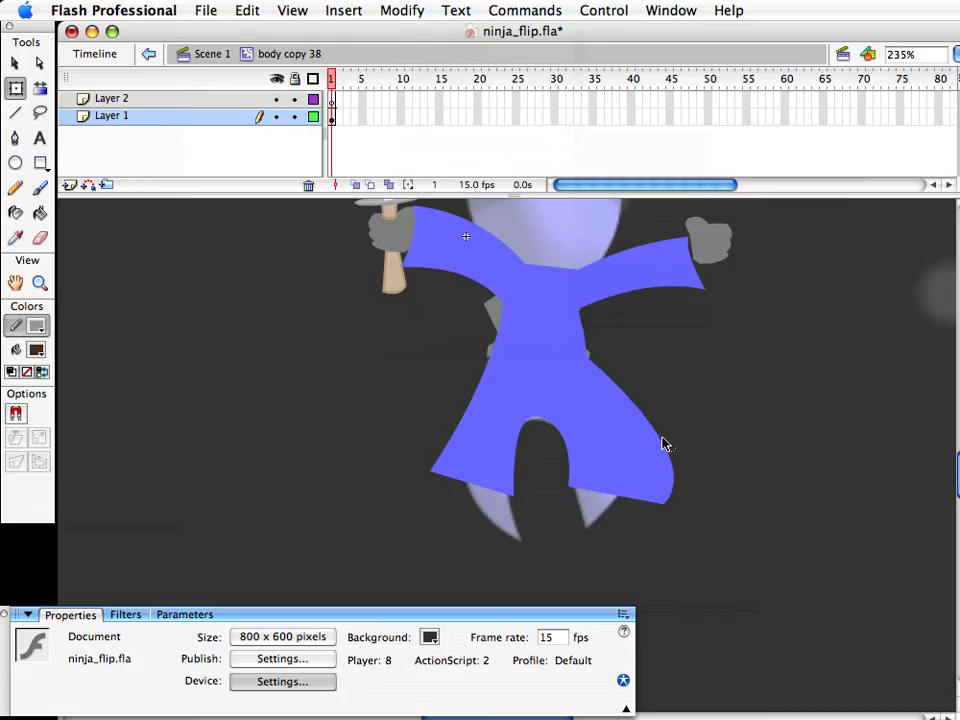
left_click_drag(625, 450, 621, 453)
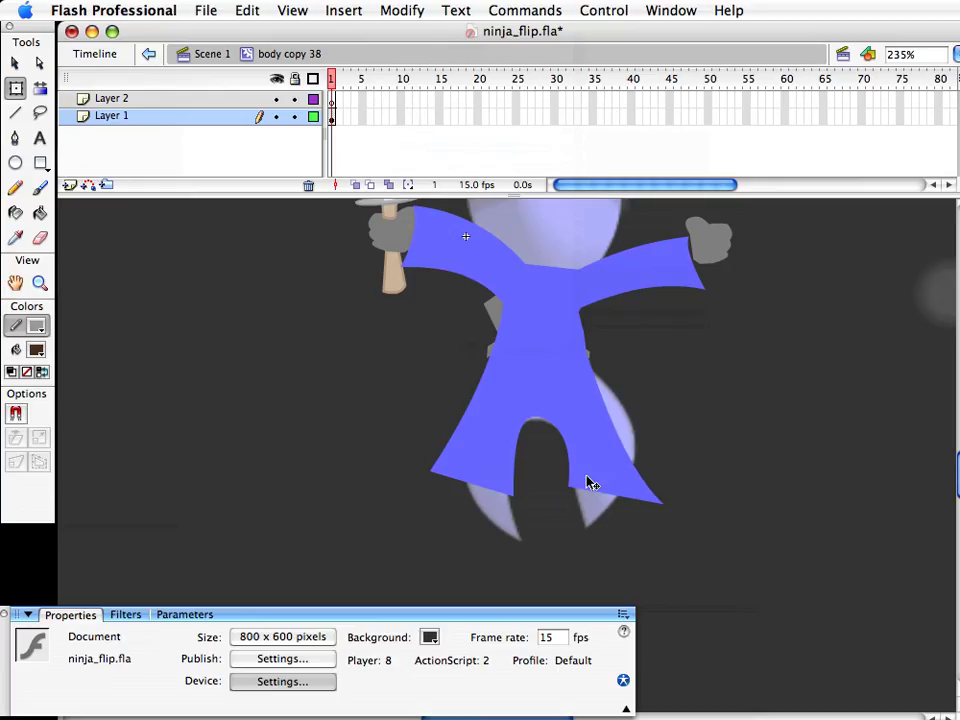
left_click_drag(571, 488, 553, 517)
left_click_drag(564, 453, 544, 420)
Curve the hems of both legs upward and refine the arch between the legs
left_click_drag(514, 495, 503, 464)
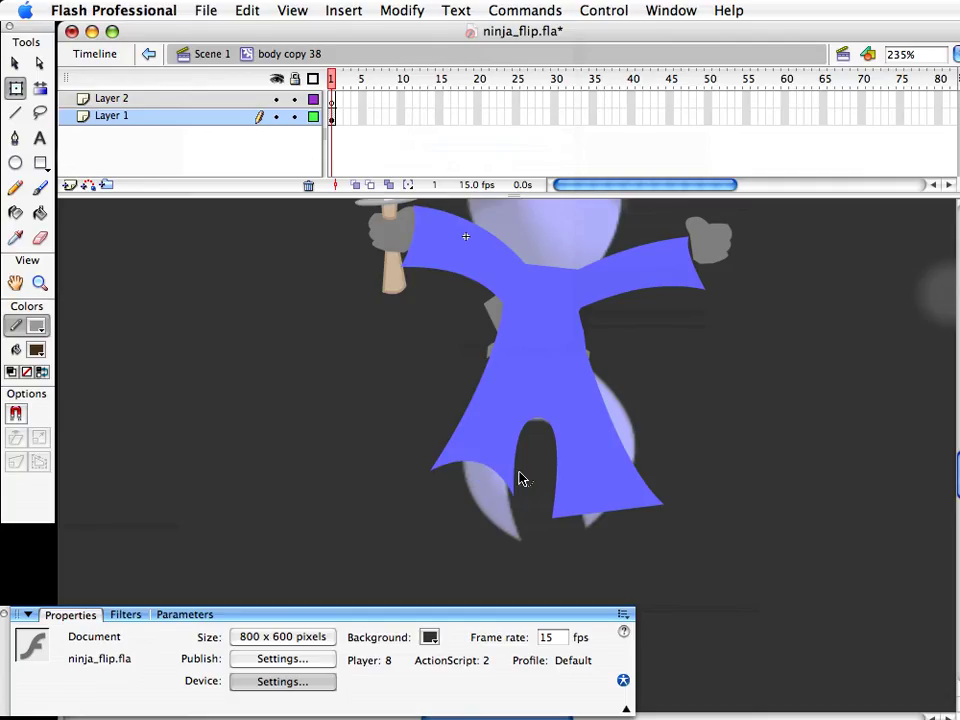
mouse_move(654, 510)
left_mouse_down()
mouse_move(634, 499)
mouse_move(652, 503)
left_mouse_up()
left_click_drag(588, 515, 586, 505)
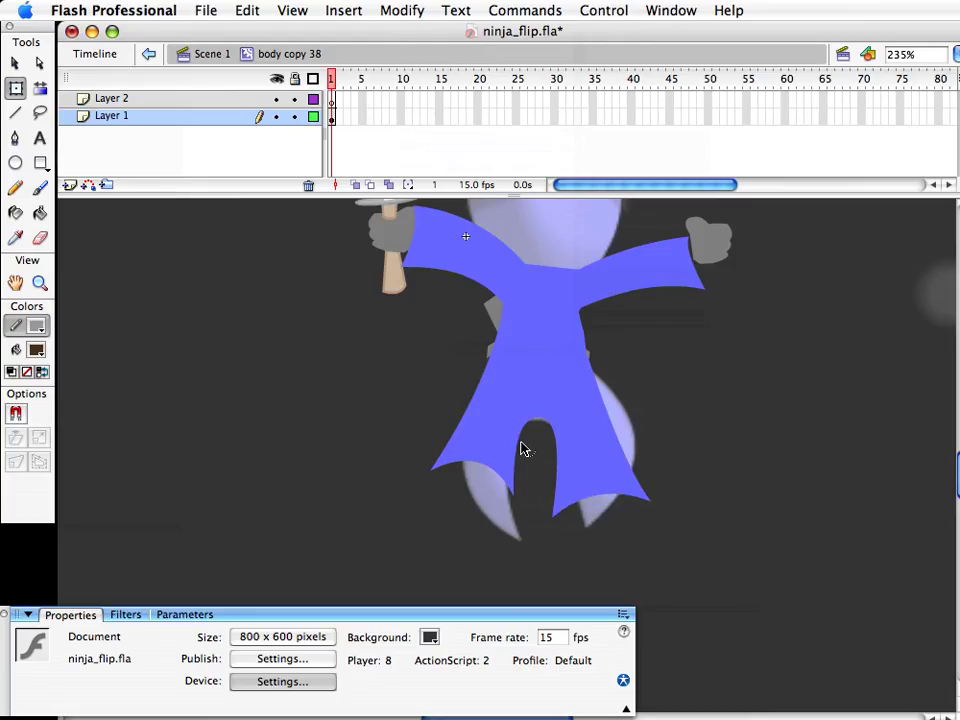
mouse_move(541, 430)
left_mouse_down()
mouse_move(551, 429)
mouse_move(544, 424)
left_mouse_up()
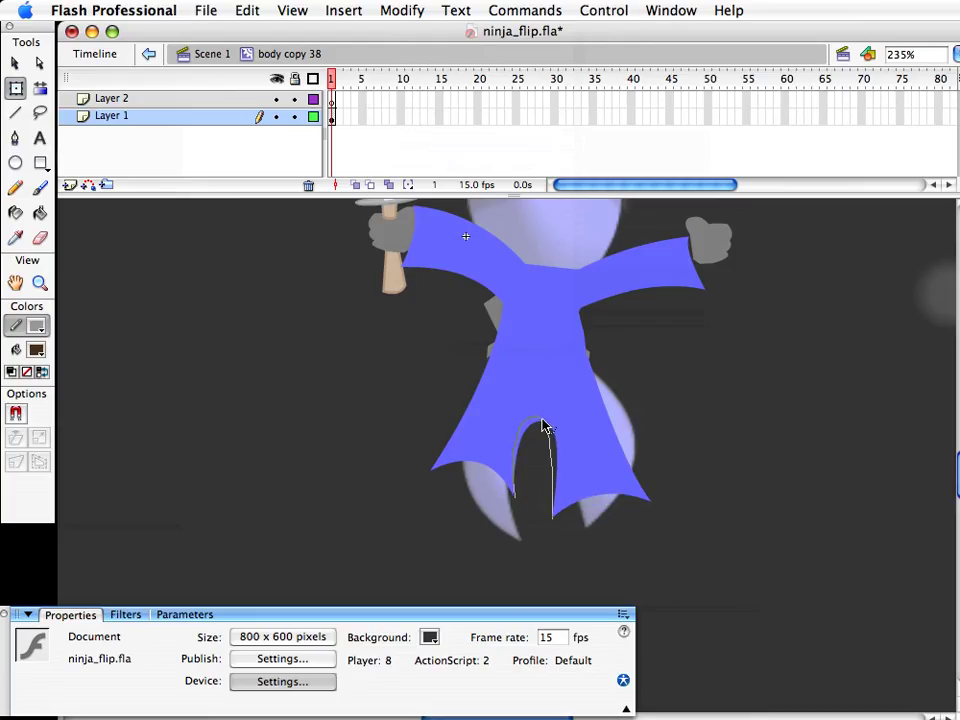
Return to Scene 1 and delete the old separate legs instance, body copy 37, from frame 78
left_click(200, 54)
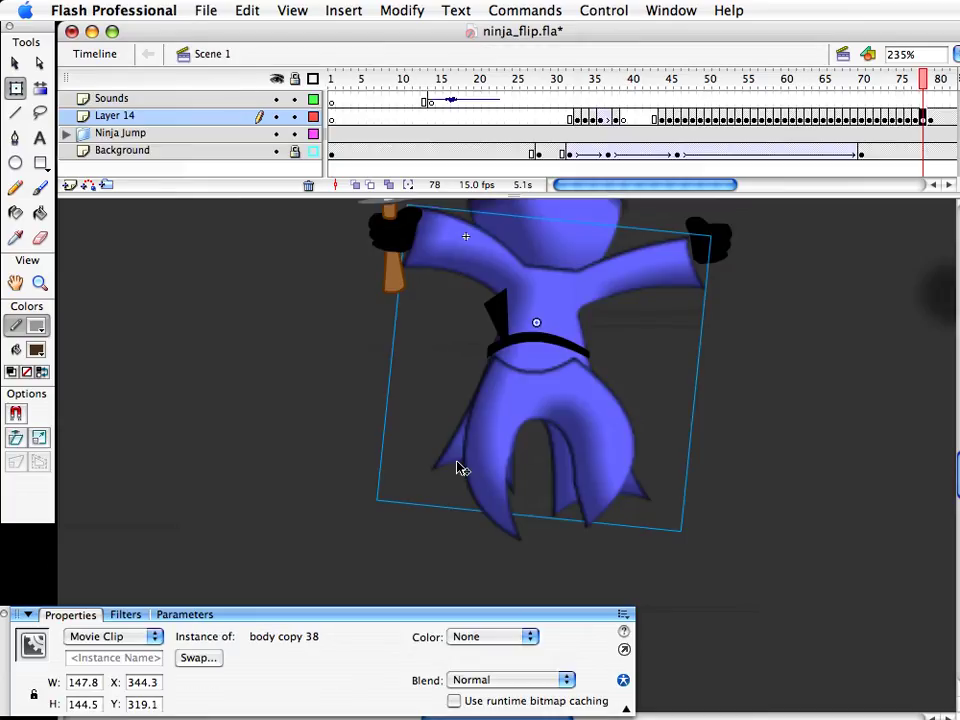
left_click_drag(559, 403, 840, 422)
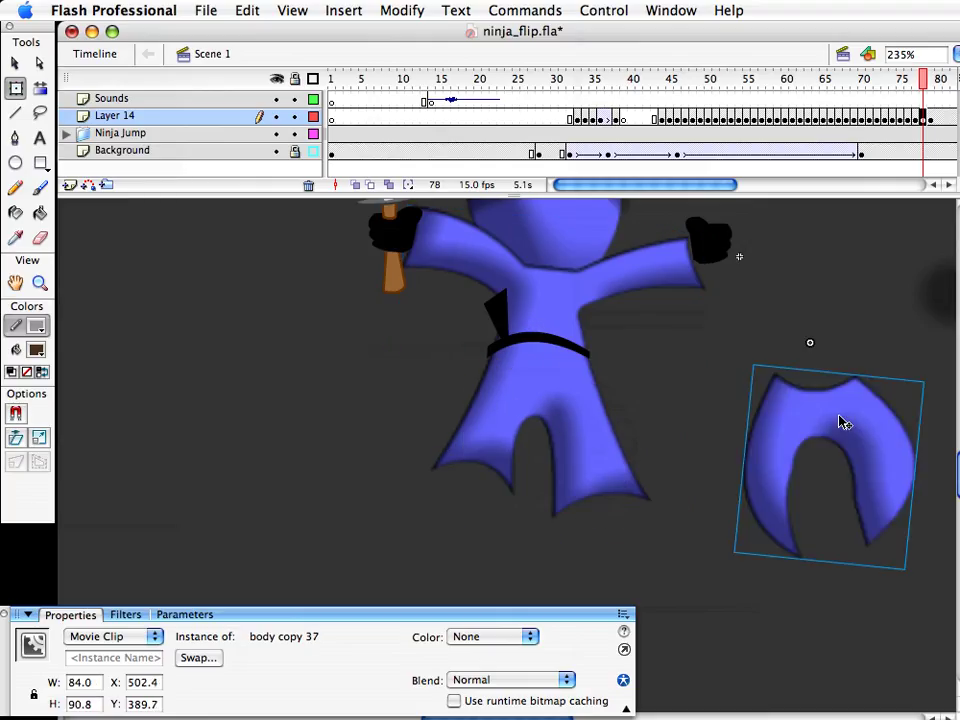
key("Delete")
left_click_drag(654, 386, 644, 466)
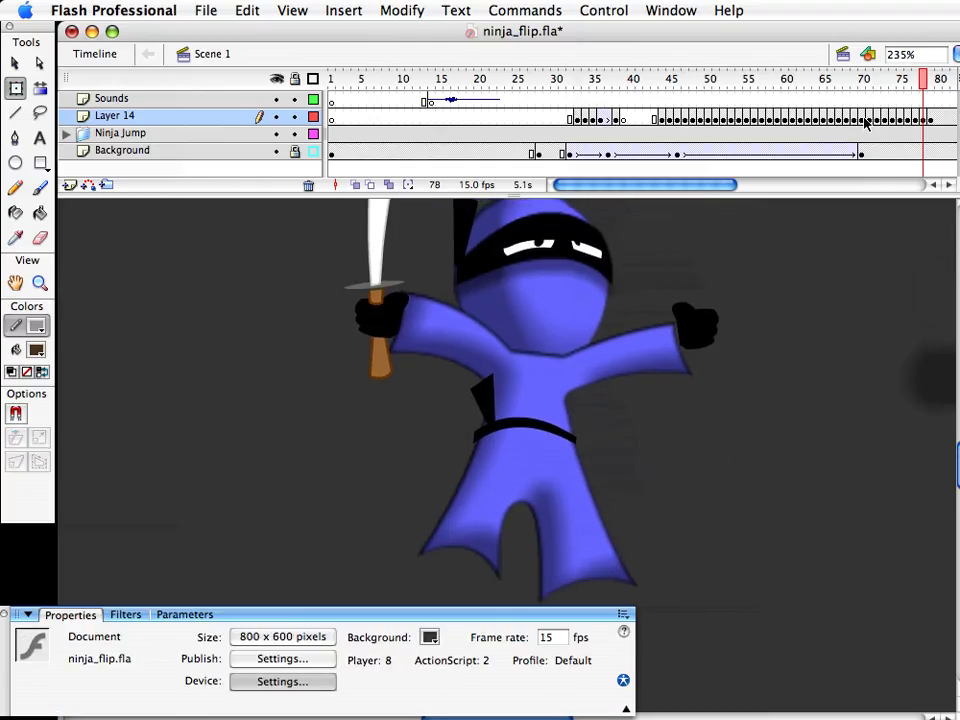
Copy the two-tone foot sole of the longer raised leg from frame 77's body copy 36 symbol
left_click(917, 85)
left_click(544, 272)
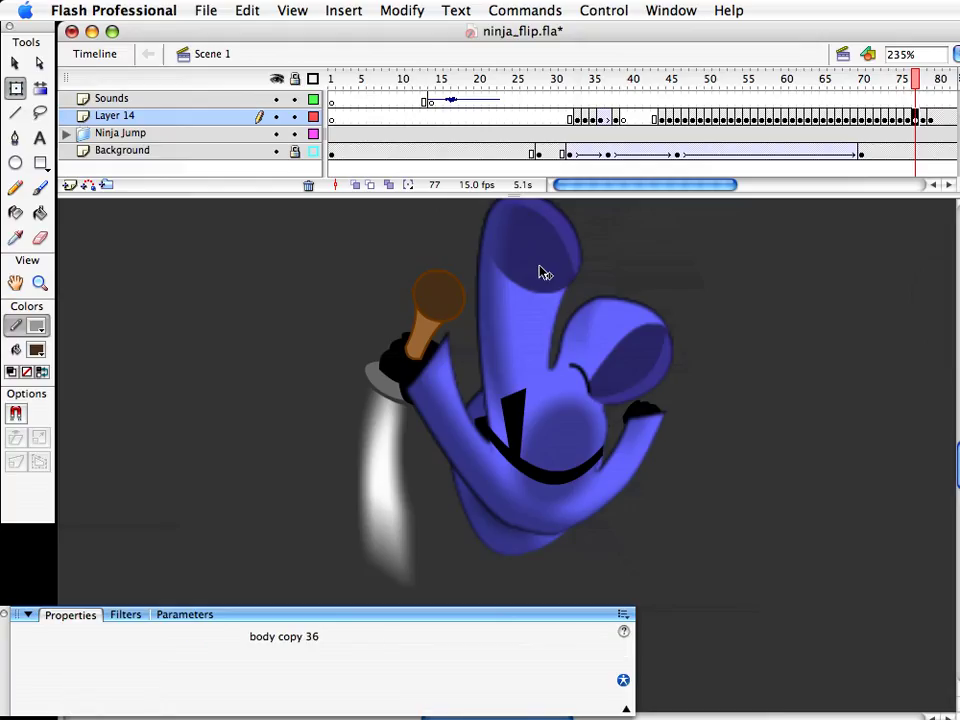
double_click(540, 268)
left_click(538, 267)
scroll(587, 340, "up", 3)
left_click(558, 284, "shift")
left_click_drag(572, 301, 673, 327)
key("super+z")
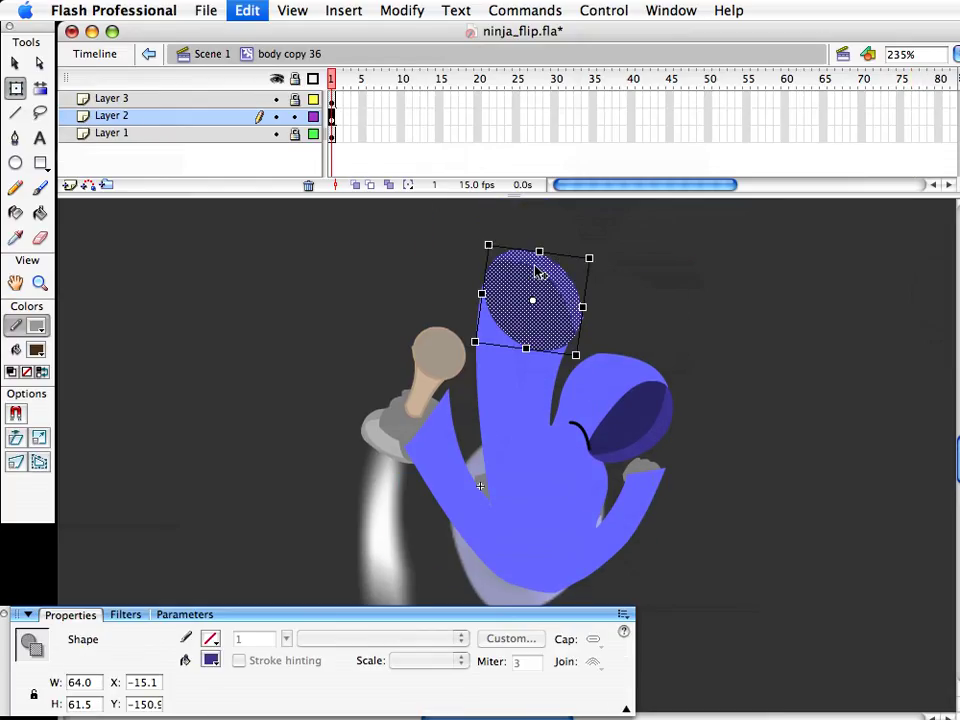
left_click(212, 54)
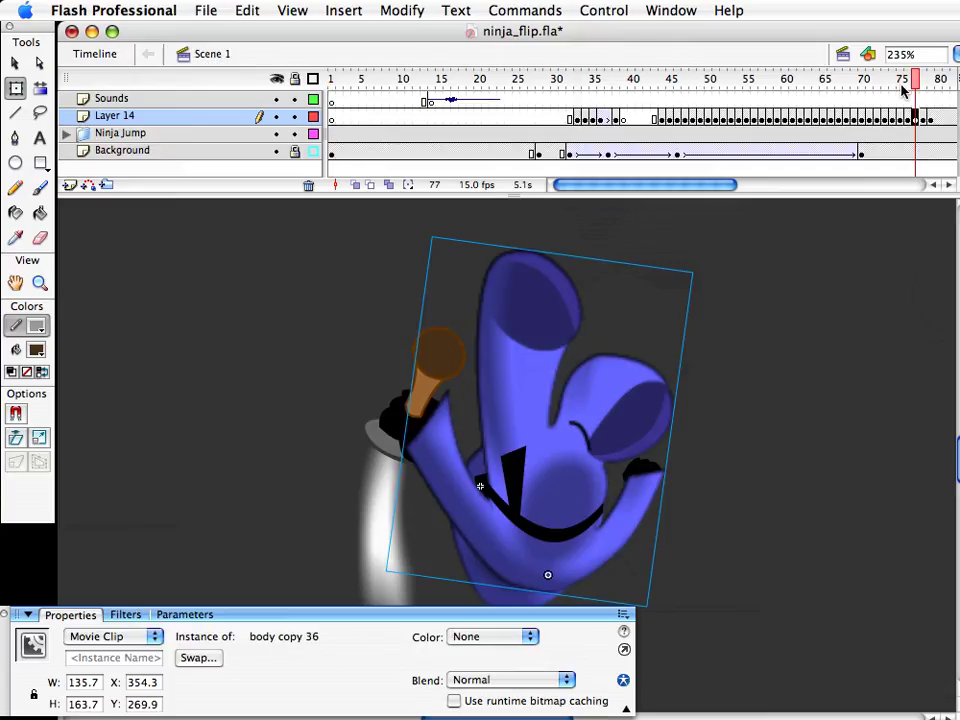
Paste the foot sole into frame 78's body copy 38 symbol, move it clear of the legs and turn it upside down
key("period")
scroll(686, 351, "down", 6)
left_click(686, 351)
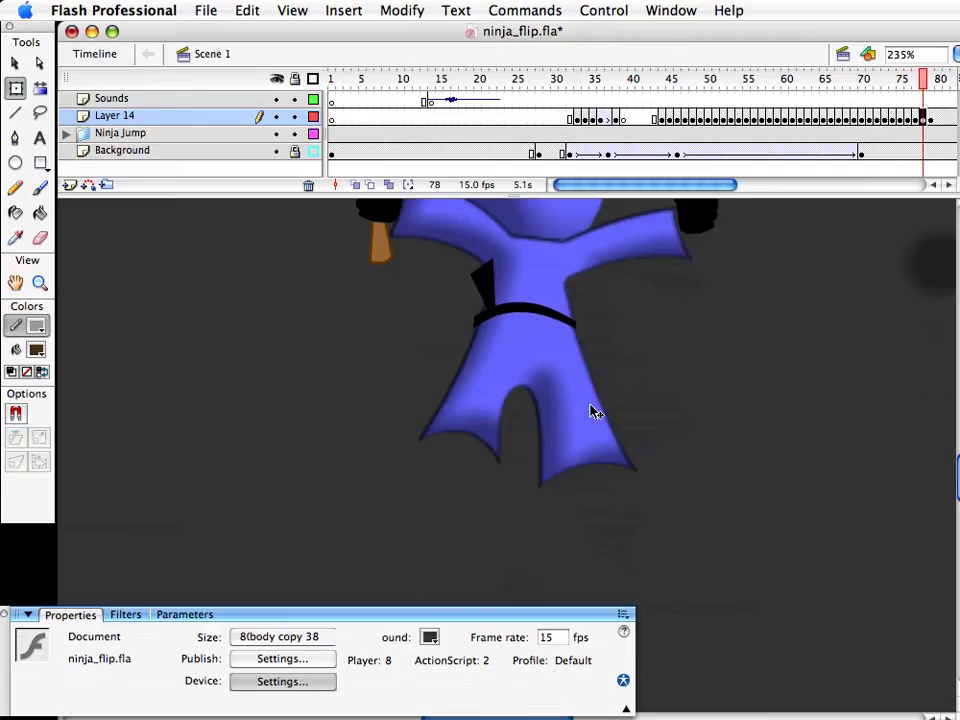
double_click(589, 394)
left_click(530, 445)
left_click_drag(533, 446, 343, 521)
key("super+shift+9")
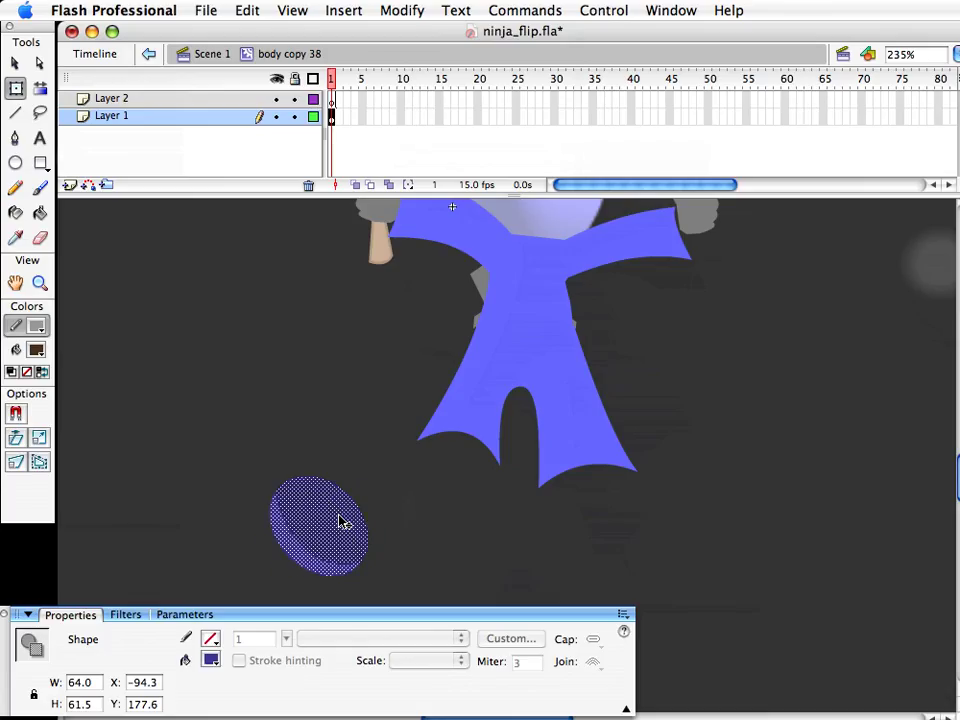
Fit the foot over the end of the sword-side leg, tilting and stretching it to about 60 by 68 px
left_click_drag(337, 531, 478, 470)
left_click(503, 495)
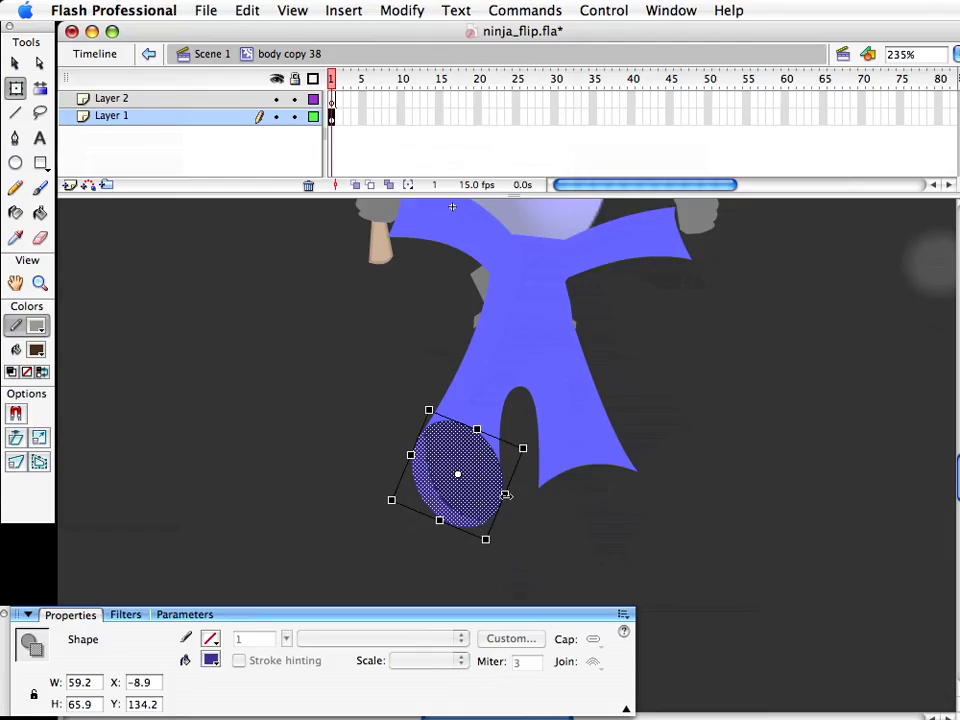
mouse_move(462, 526)
left_mouse_down()
mouse_move(490, 535)
mouse_move(467, 528)
mouse_move(467, 537)
left_mouse_up()
key("v")
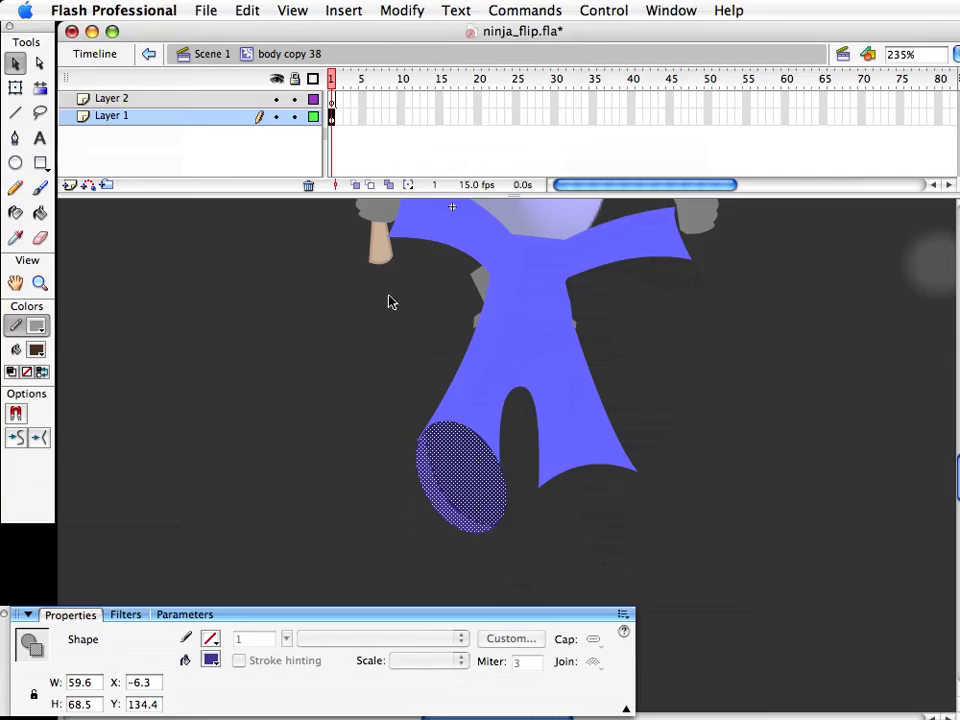
Move the foot from Layer 1 to Layer 2 and realign it with the end of the sword-side leg
key("super+x")
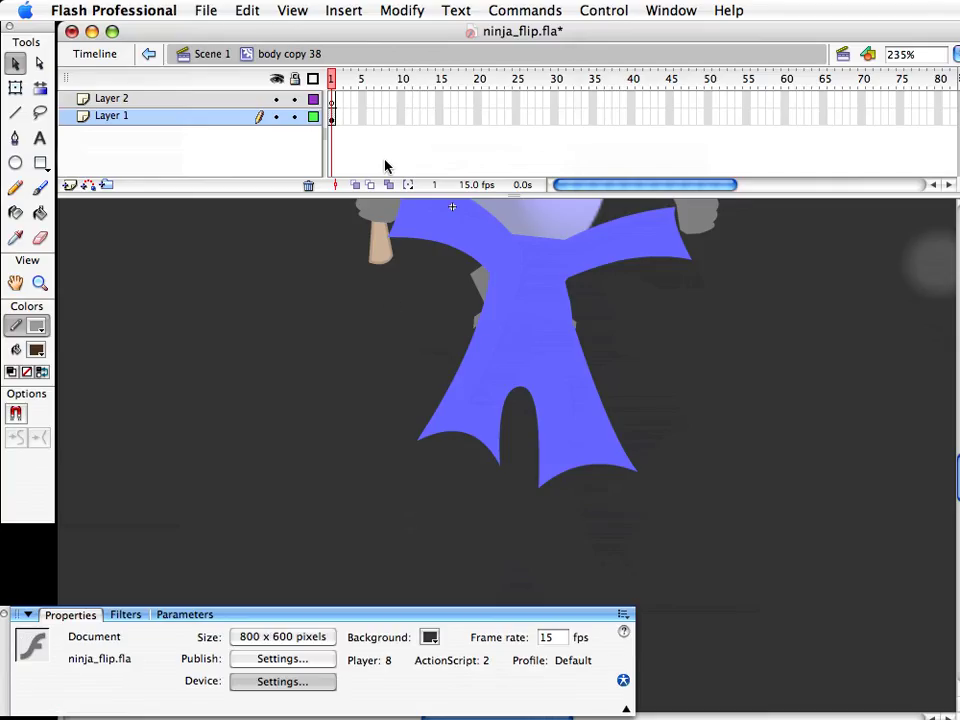
left_click(332, 99)
key("super+v")
left_click_drag(525, 462, 483, 487)
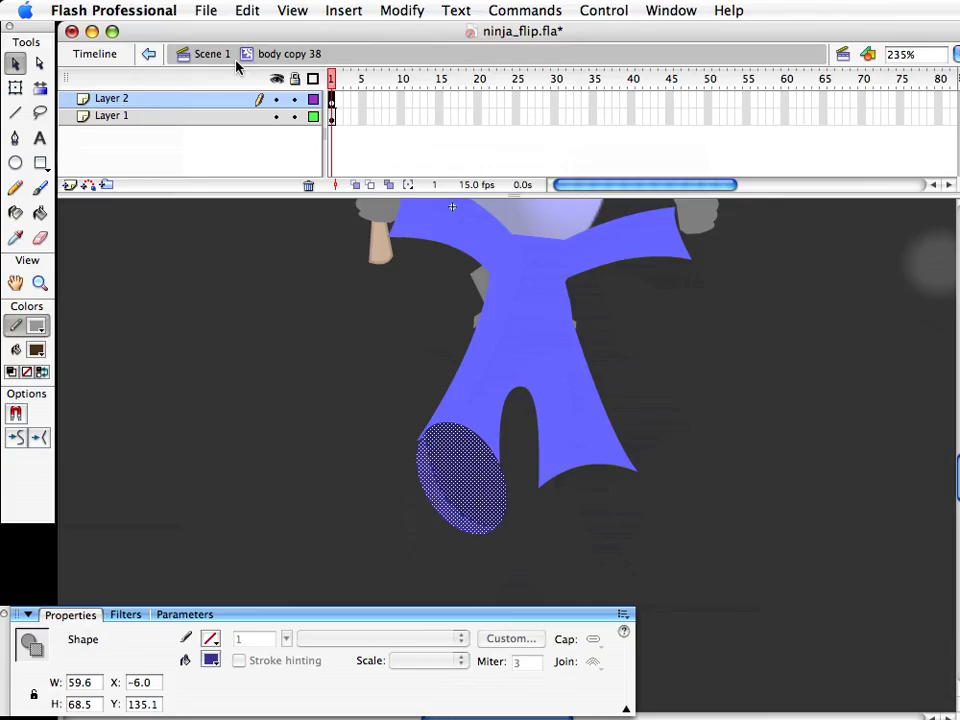
Duplicate the foot, mirror it horizontally, tilt it to about 54 by 73 px and place it on the other leg
key("super+c")
key("super+v")
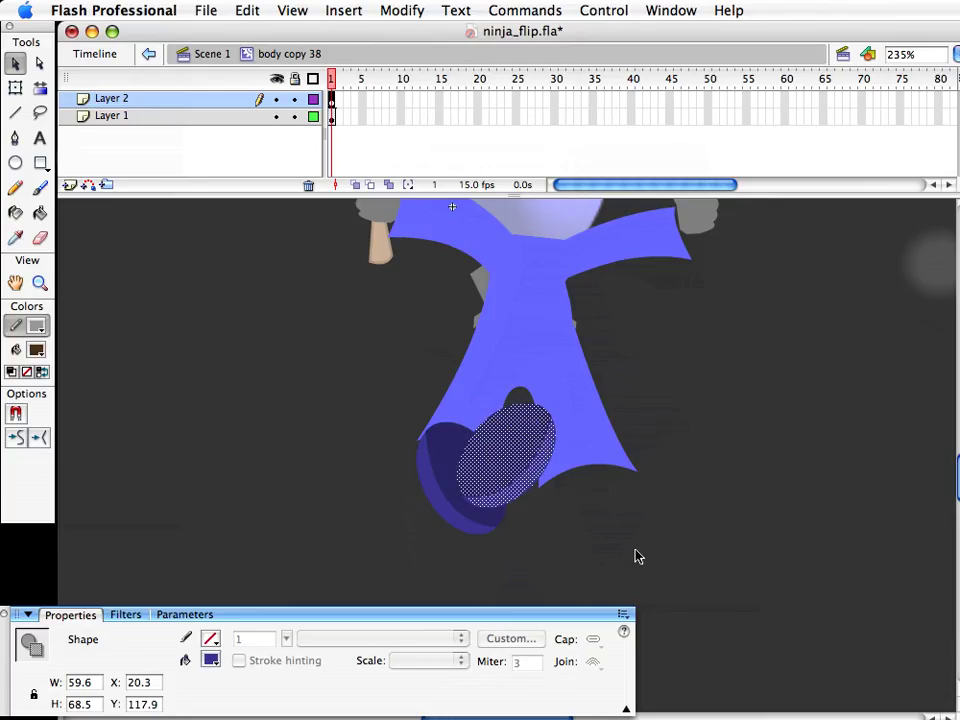
left_click_drag(478, 425, 564, 456)
key("q")
key("v")
left_click_drag(611, 416, 592, 492)
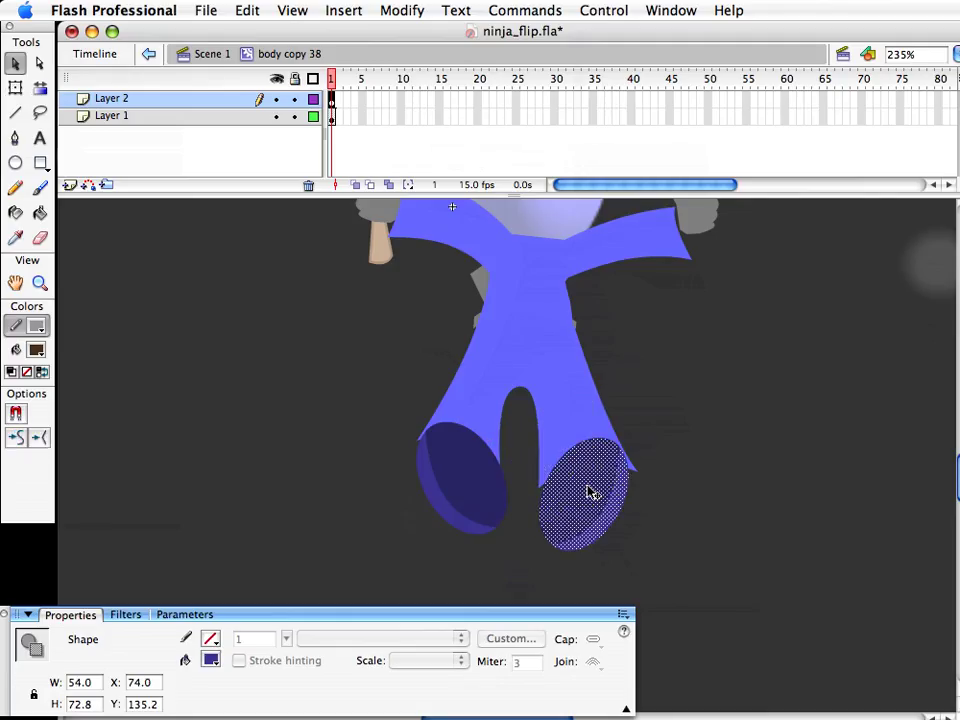
Nudge the second foot up and outward to the outer edge of its leg, and deselect it
key("shift+Up")
key("shift+Up")
key("shift+Right")
key("shift+Right")
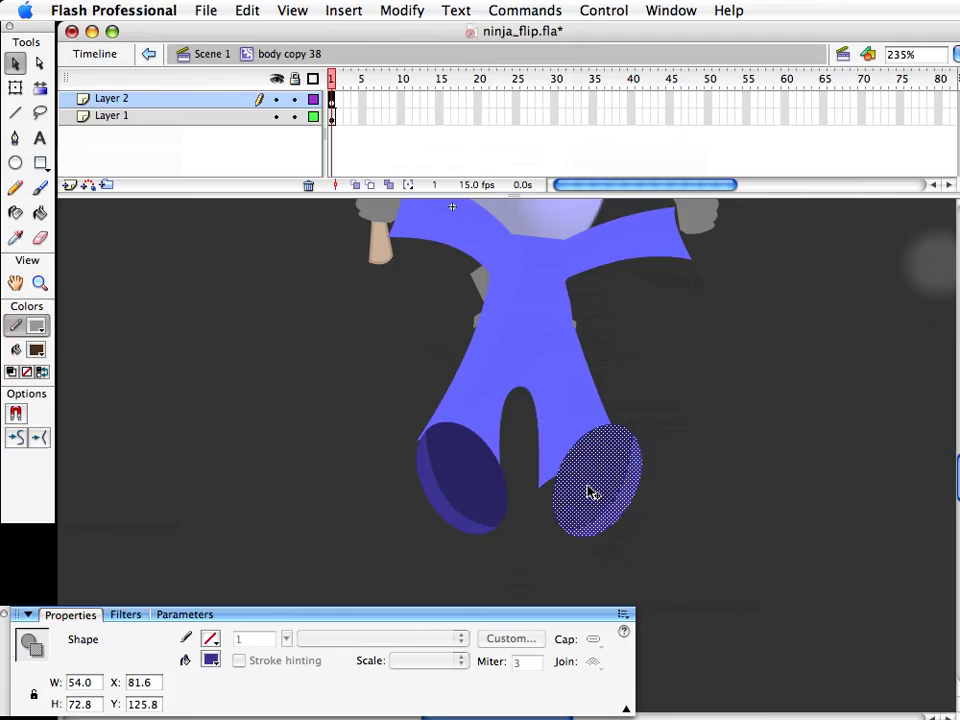
left_click_drag(606, 465, 617, 461)
left_click(613, 396)
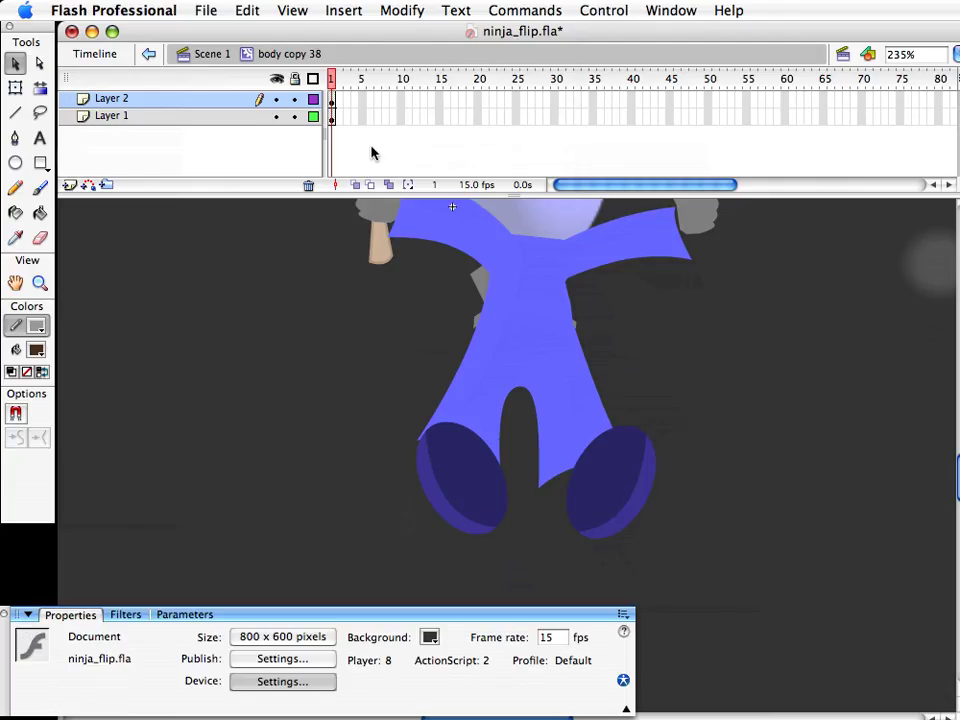
Lock Layer 2, pull the Layer 1 leg corners out to meet the feet, and return to Scene 1
left_click(294, 99)
left_click_drag(633, 471, 644, 436)
left_click_drag(546, 492, 567, 514)
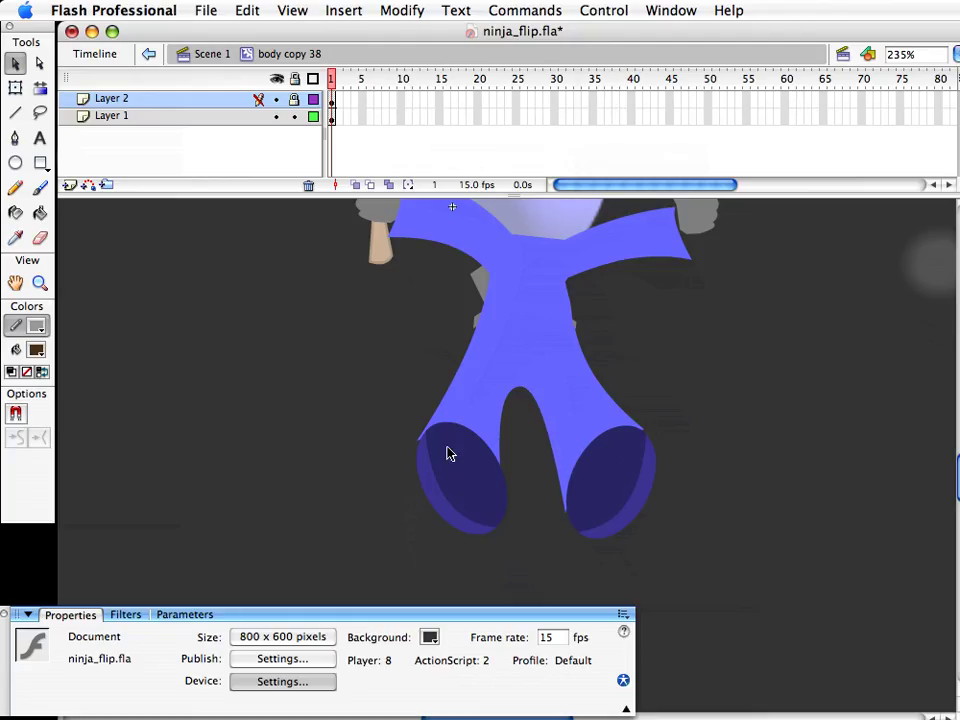
left_click_drag(418, 444, 420, 446)
double_click(756, 550)
Select all of the ninja's parts in frame 78 and rotate them slightly counterclockwise together
scroll(756, 550, "up", 3)
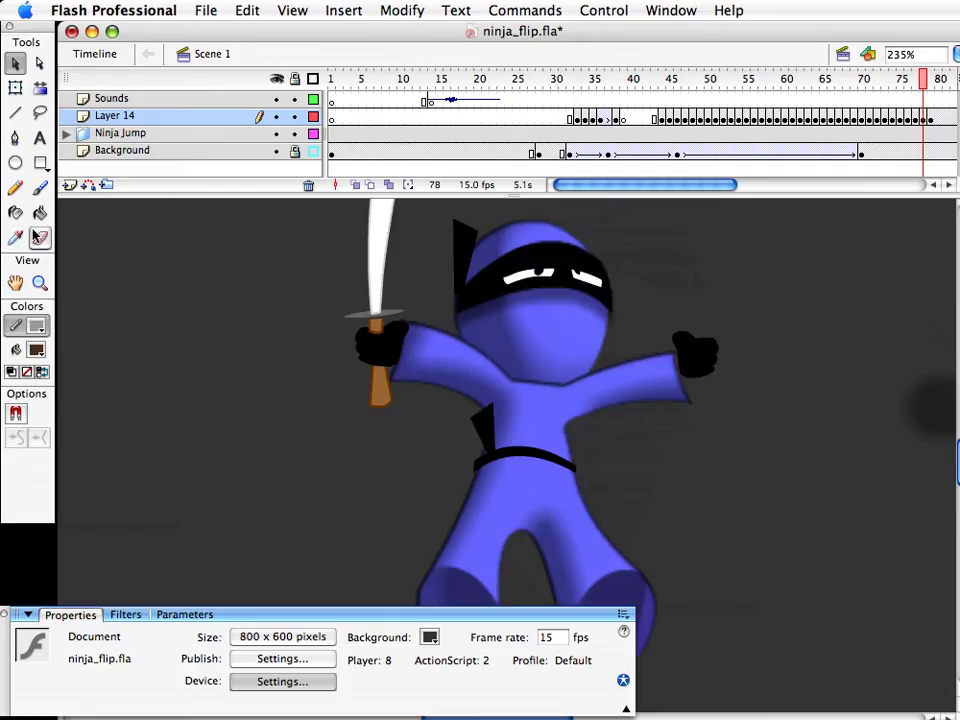
left_click(41, 283)
left_click(536, 501, "alt")
key("v")
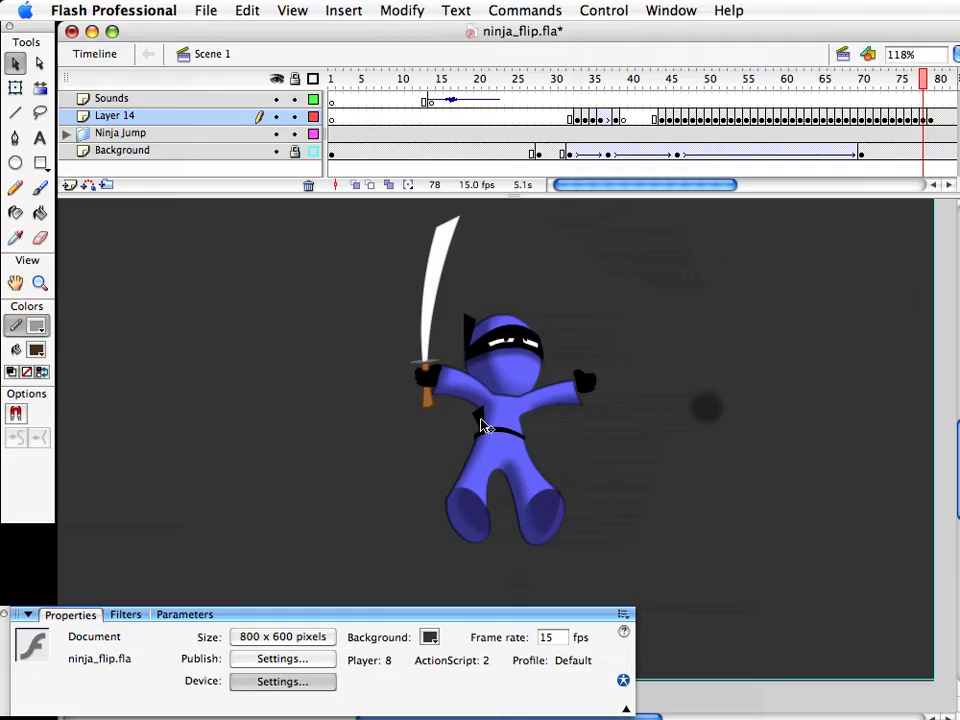
left_click(537, 448)
left_click(632, 564)
left_click_drag(590, 602, 326, 170)
key("q")
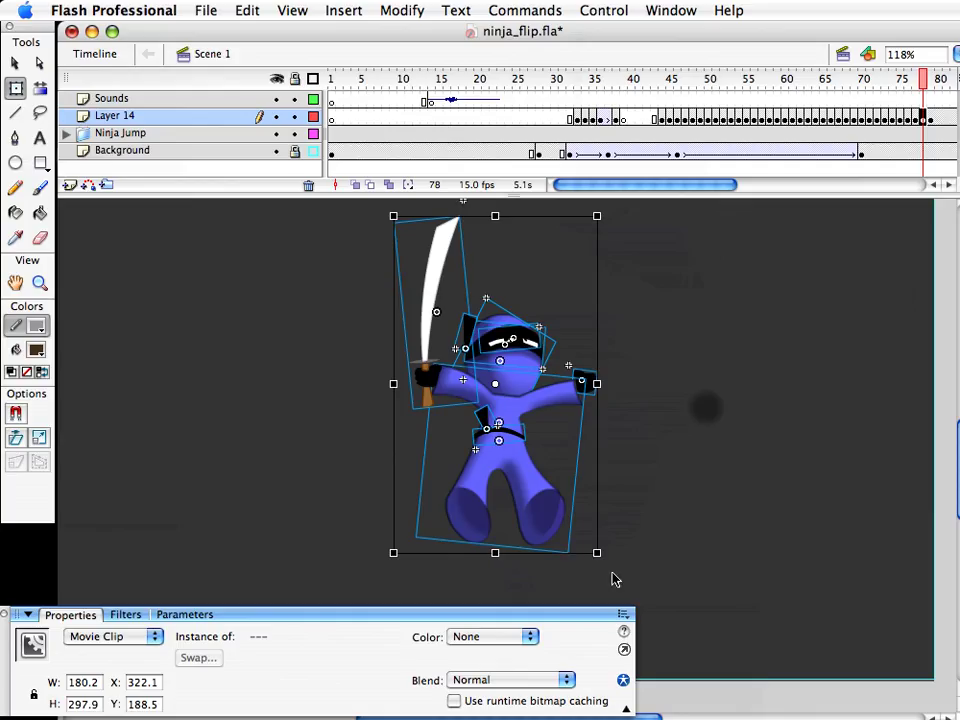
left_click_drag(604, 564, 621, 561)
left_click(681, 566)
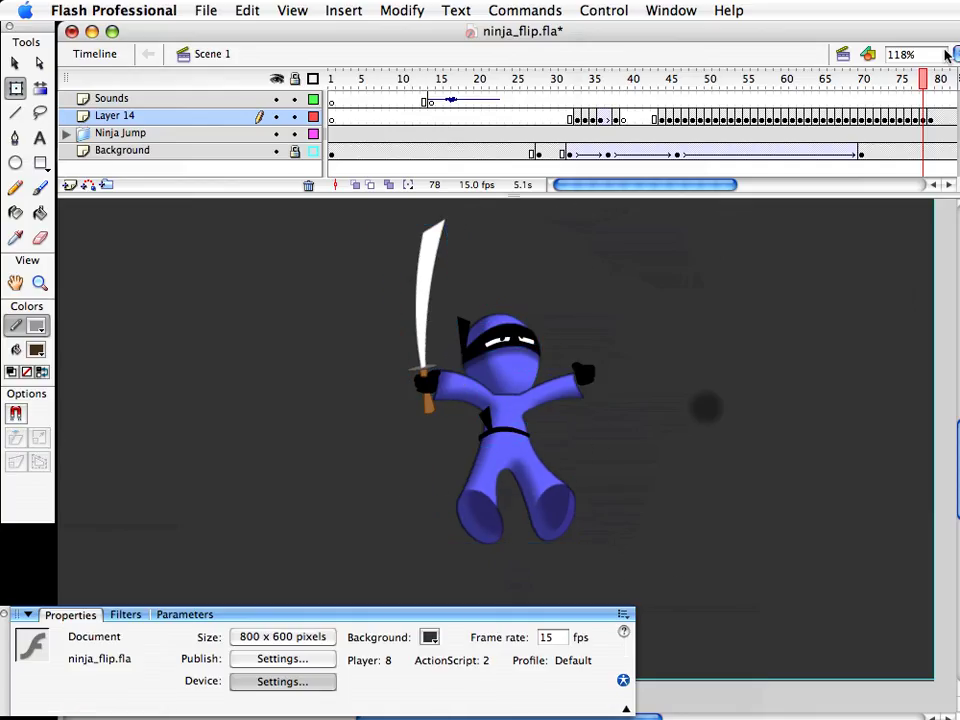
Delete the dark blurred spot beside the ninja in frame 78
mouse_move(926, 78)
left_mouse_down()
mouse_move(907, 88)
mouse_move(929, 86)
mouse_move(907, 87)
mouse_move(933, 86)
mouse_move(909, 90)
mouse_move(922, 90)
left_mouse_up()
left_click(716, 411)
left_click(714, 411)
key("Delete")
Squash the whole ninja slightly in height by lowering its upper edge, and save the file
key("v")
left_click_drag(680, 596, 354, 144)
key("q")
left_click_drag(488, 231, 489, 247)
key("v")
left_click(727, 324)
key("super+s")
Select the head with its mask and eyes in frame 78 and nudge it down toward the torso
left_click_drag(924, 77, 921, 80)
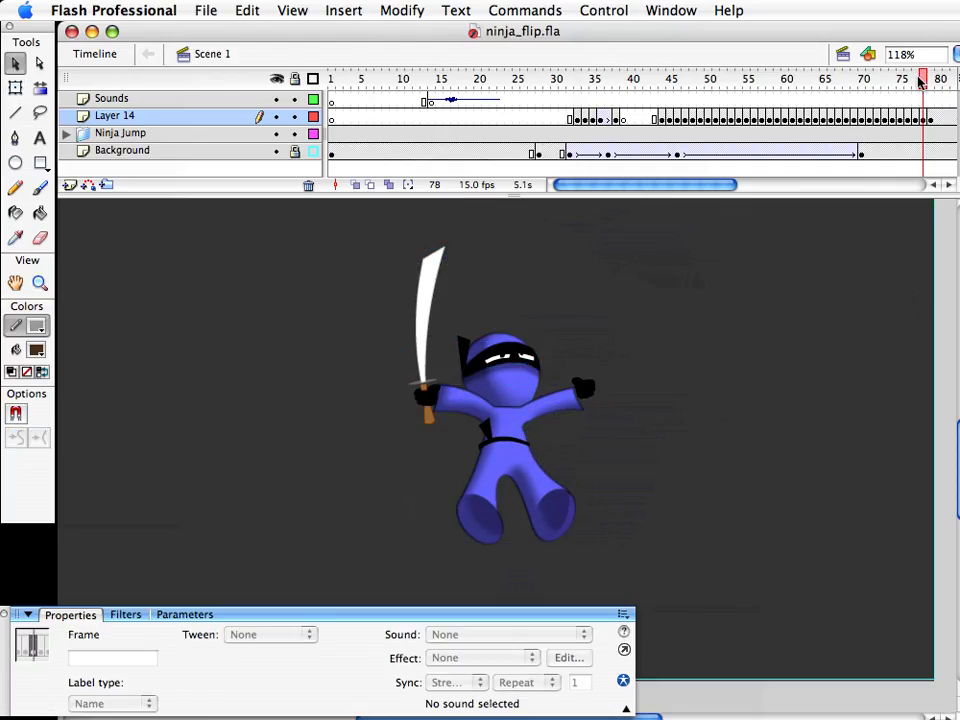
left_click(515, 380)
left_click(588, 301)
left_click_drag(443, 293, 570, 442)
key("shift+Up")
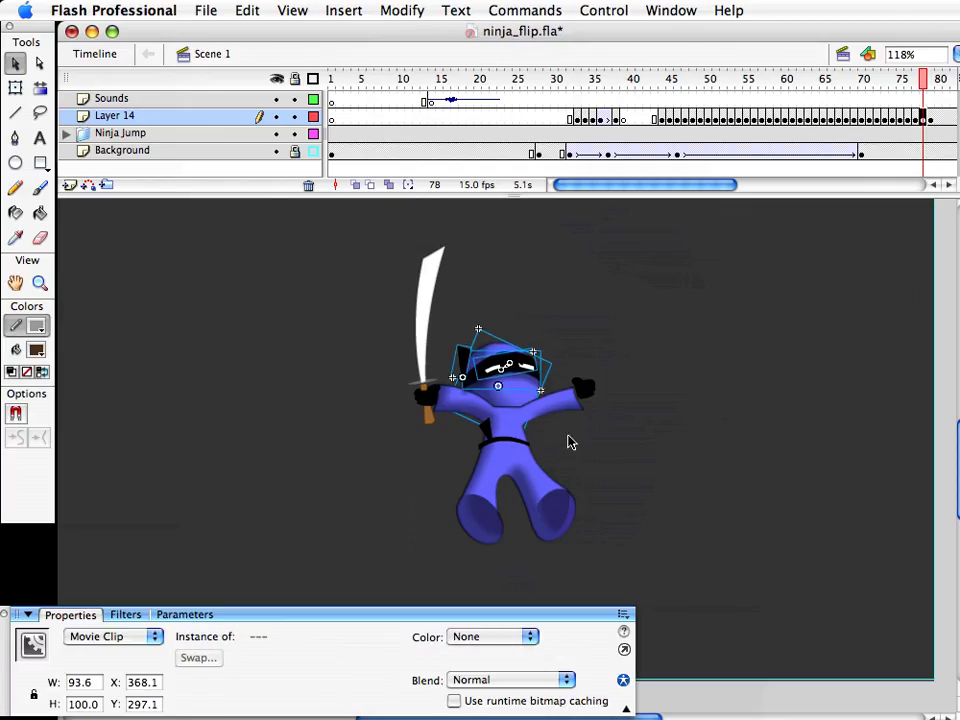
left_click(849, 236)
Review the flip at 100% zoom by stepping through frames 71 to 79
left_click(930, 79)
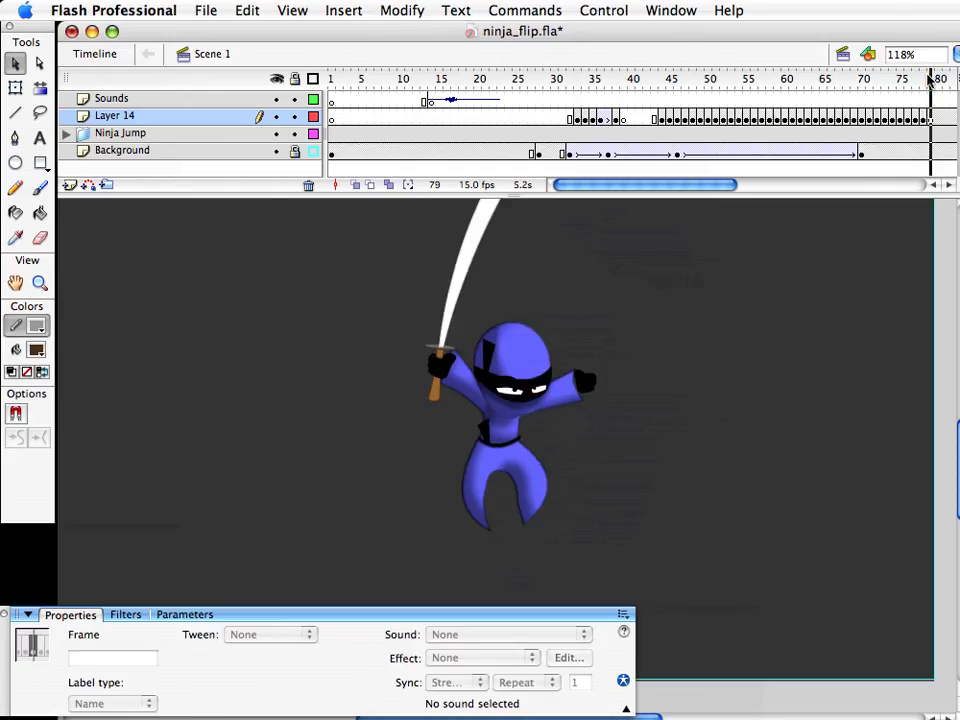
left_click_drag(932, 79, 878, 78)
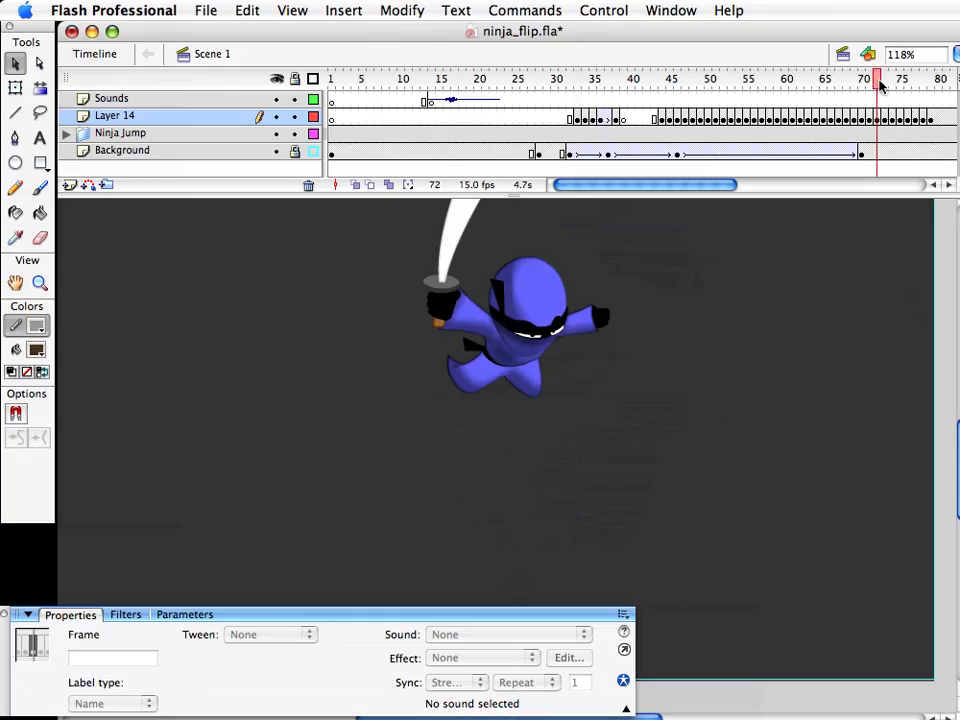
key("super+1")
left_click(492, 526)
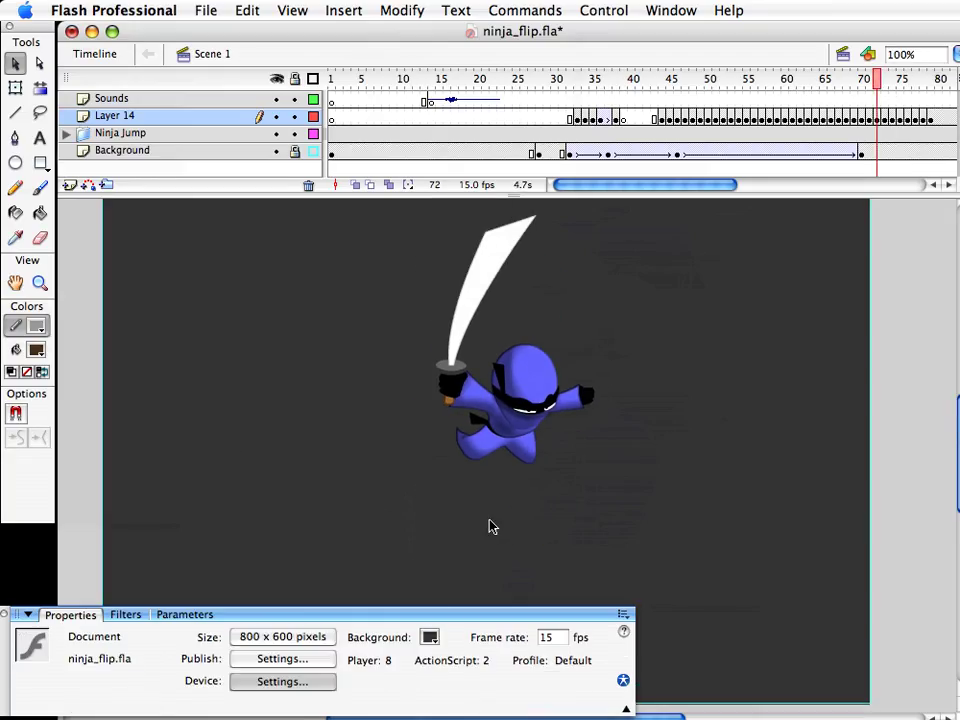
key("comma")
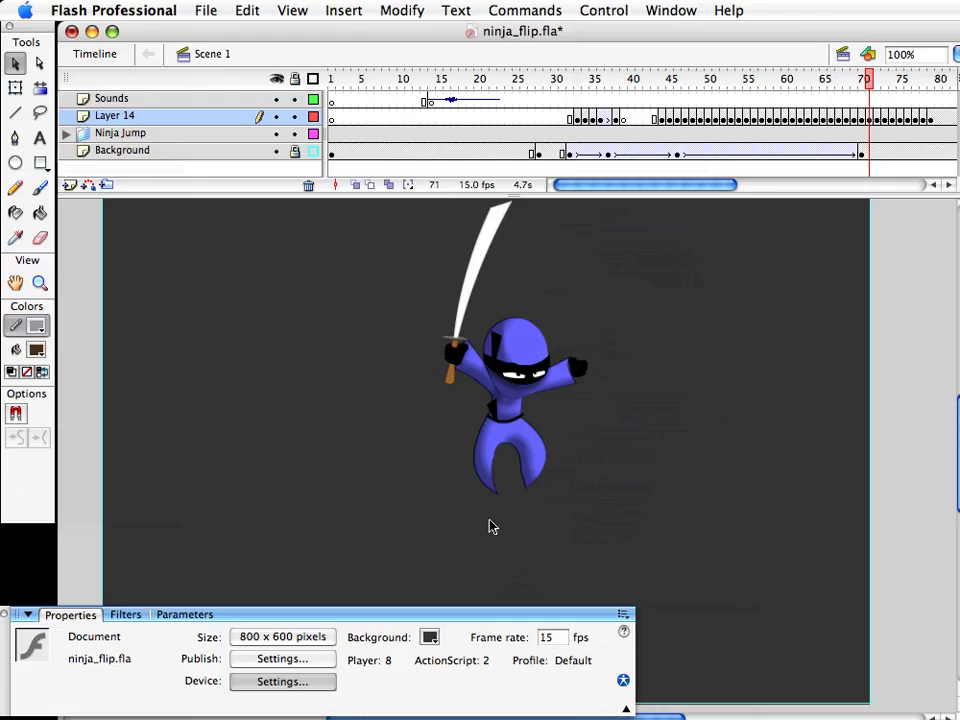
key("period")
key("period")
key("period")
key("period")
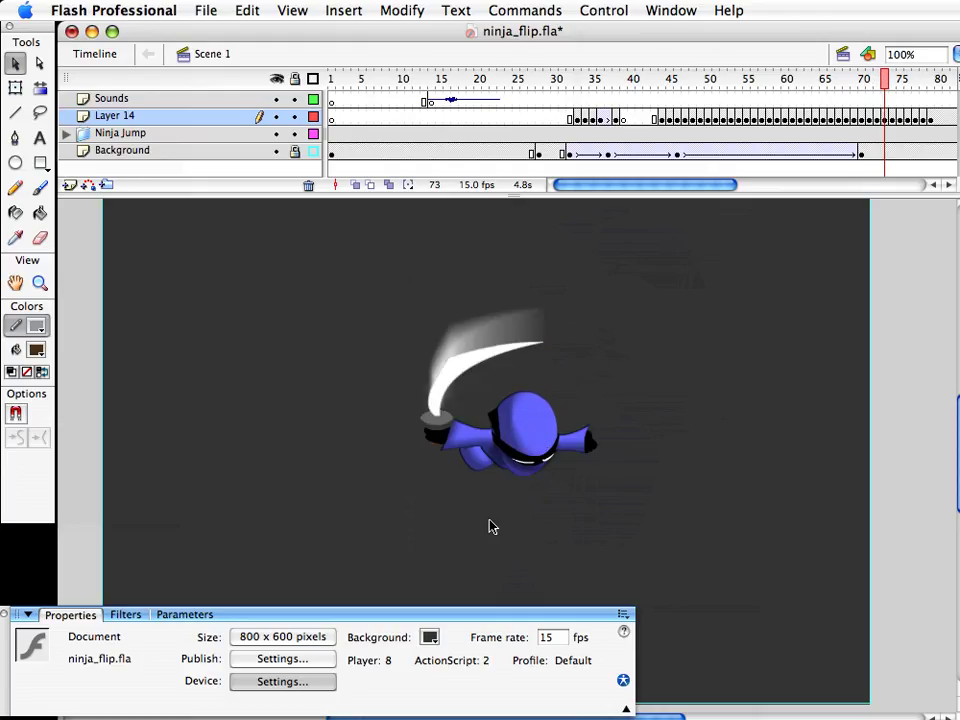
key("period")
key("period")
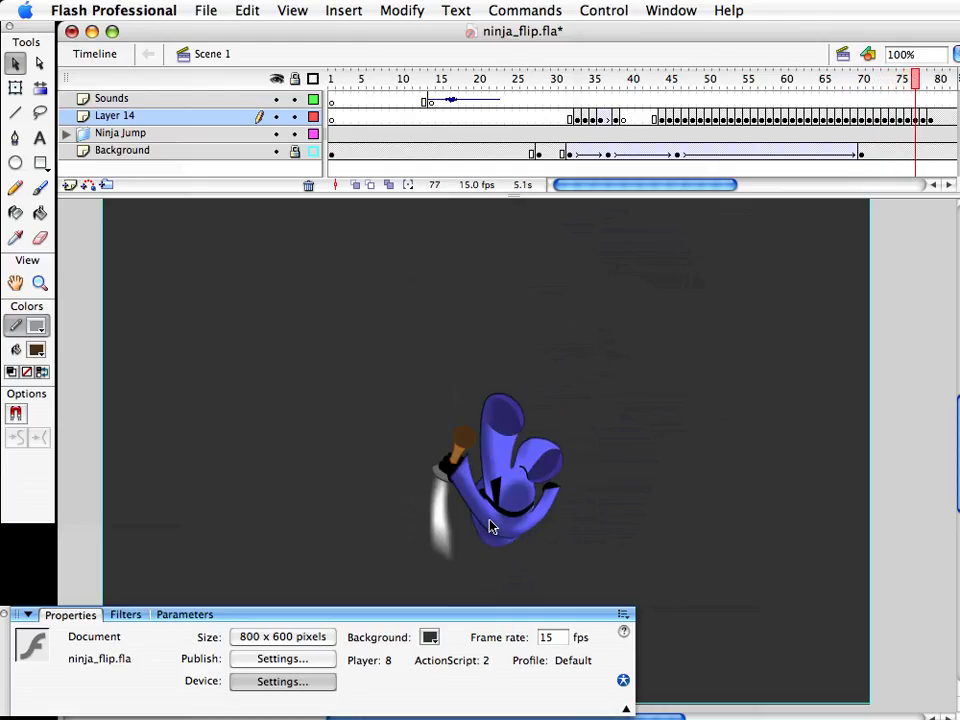
key("period")
key("period")
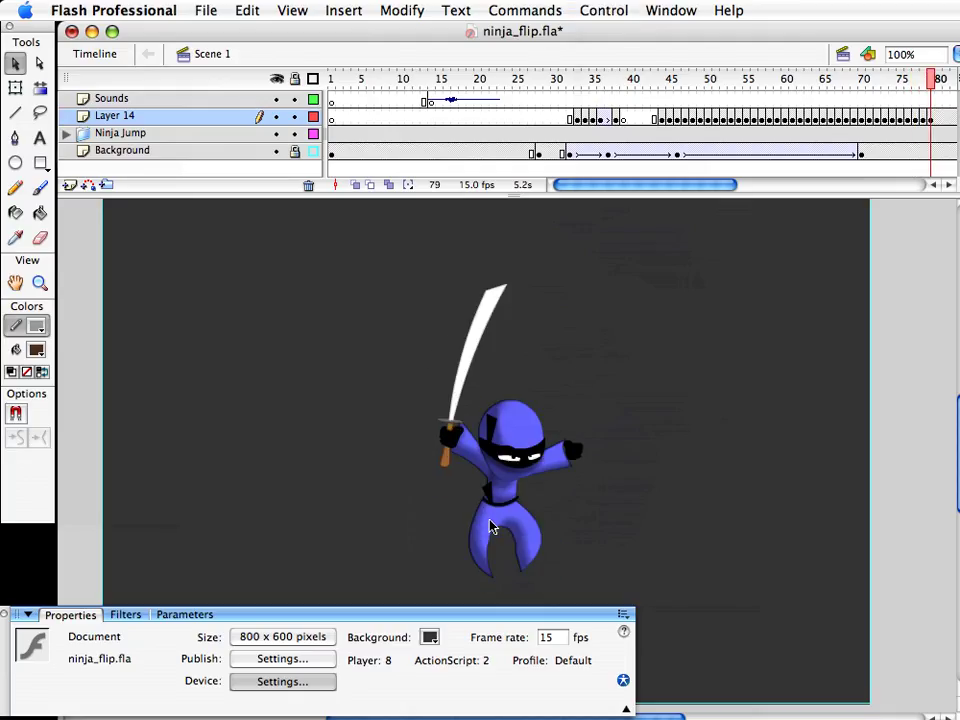
Play the flip backward from frame 79 to 71 and forward again, checking the continuity of the poses
key("comma")
key("comma")
key("comma")
key("comma")
key("comma")
key("comma")
key("comma")
key("comma")
key("period")
key("period")
key("period")
key("period")
key("period")
key("period")
key("period")
key("period")
Insert a blank keyframe at frame 72 of the Sounds layer
left_click_drag(690, 186, 696, 186)
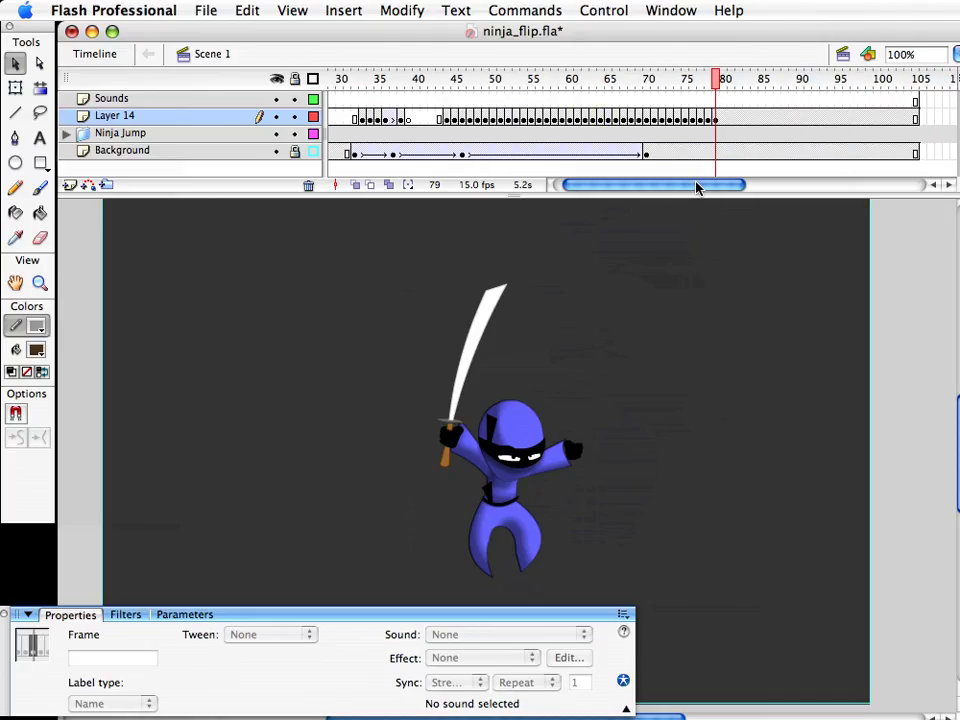
left_click(686, 80)
left_click_drag(686, 80, 657, 80)
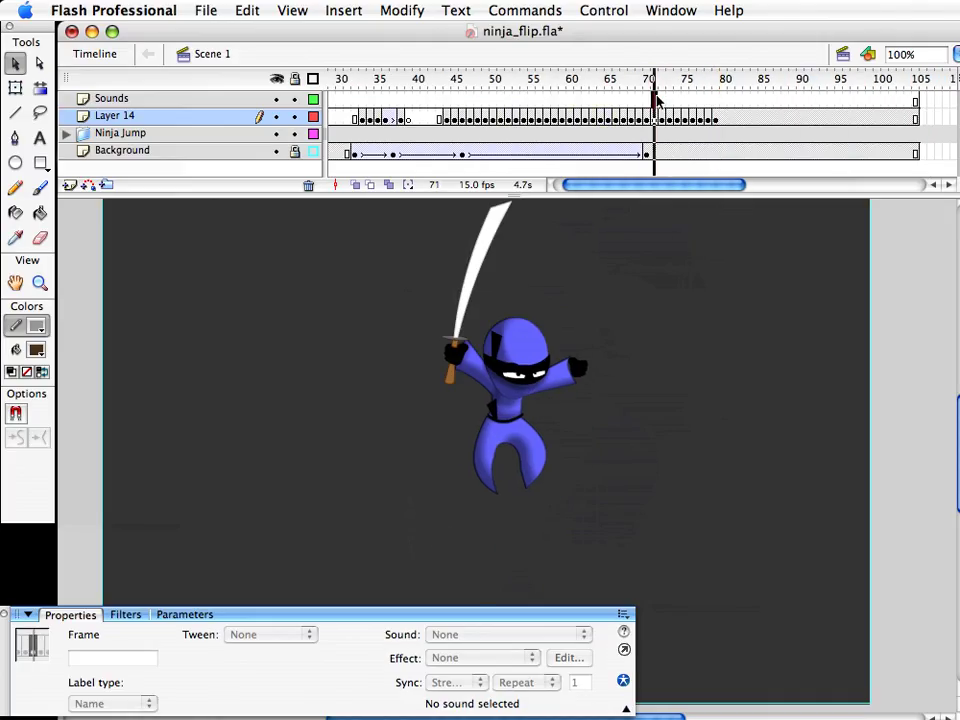
left_click(656, 100)
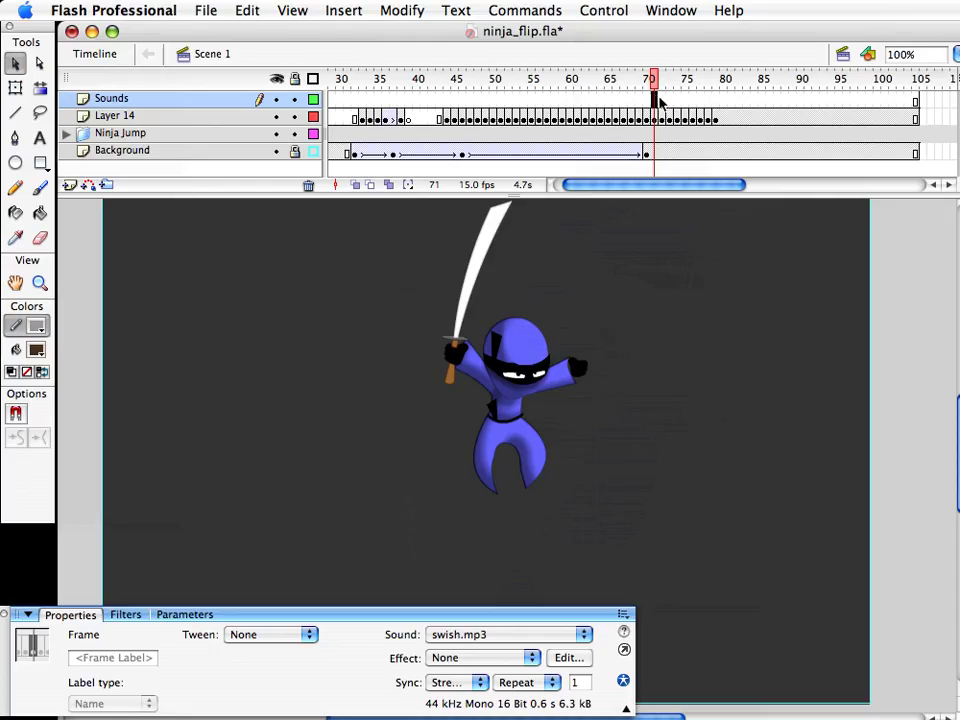
left_click(663, 101)
key("F7")
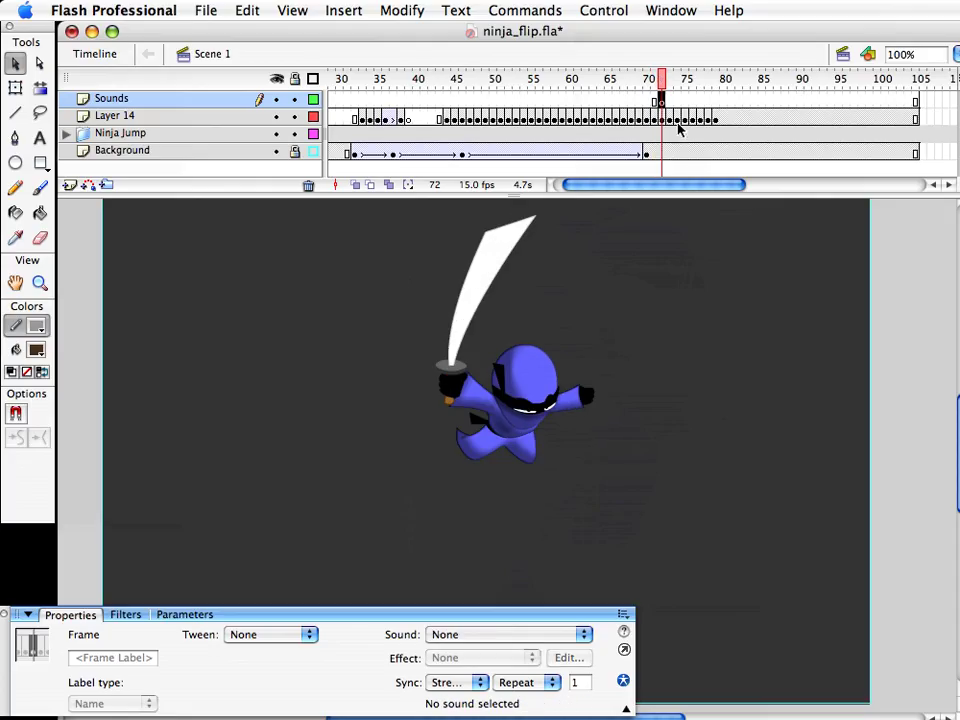
Copy frames 72 to 79 of the Sounds layer and Layer 14 and paste them starting at frame 80
left_click(685, 100)
left_click_drag(663, 100, 716, 122)
right_click(686, 118)
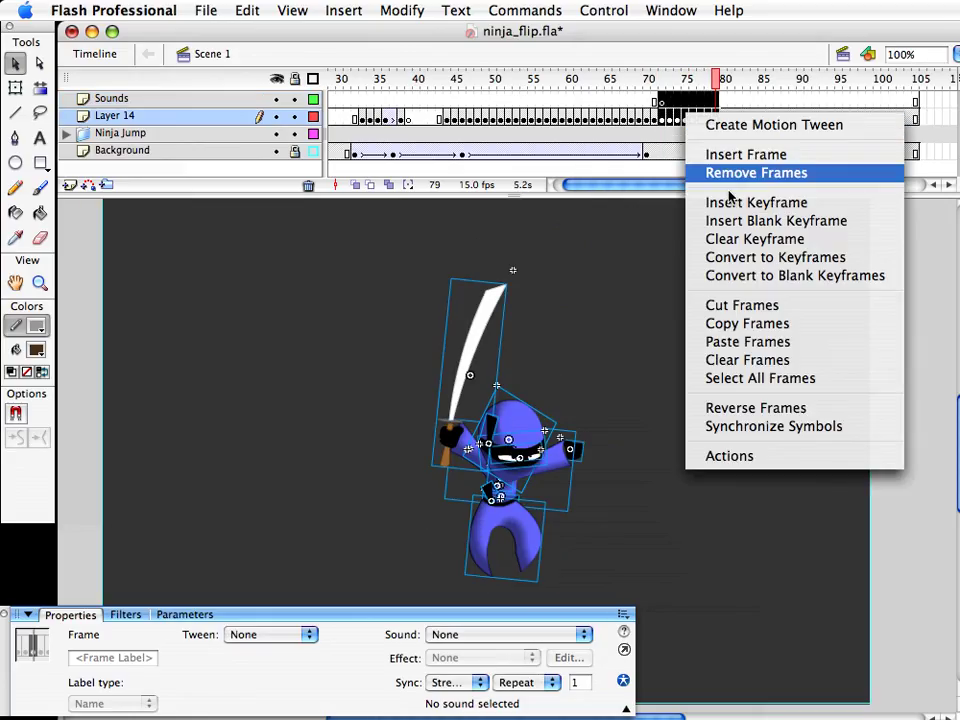
left_click(718, 323)
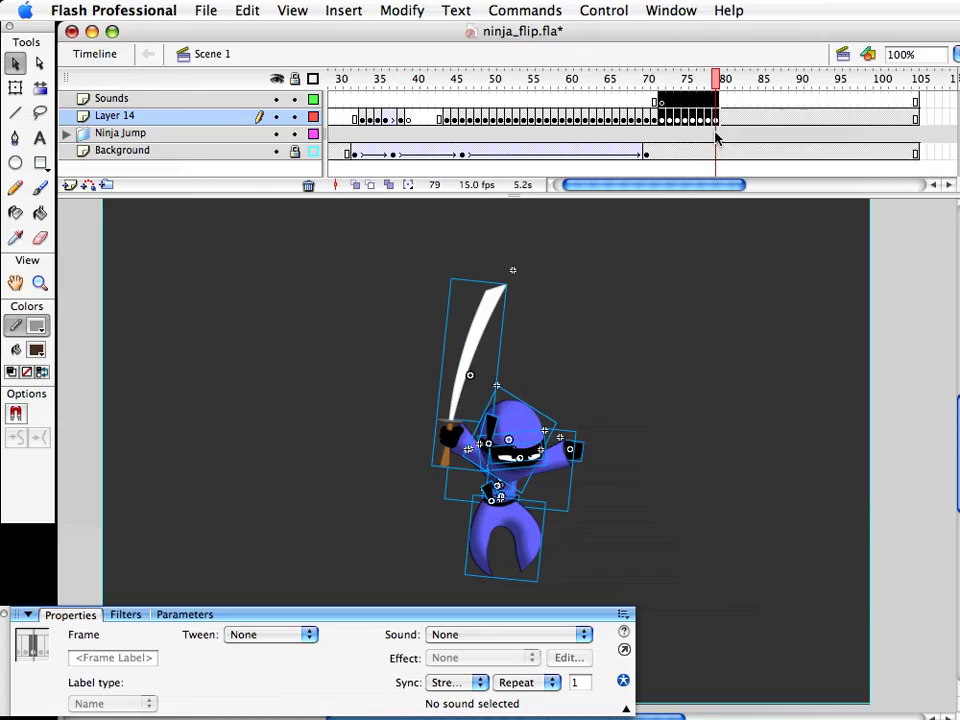
left_click(726, 117)
left_click(727, 121)
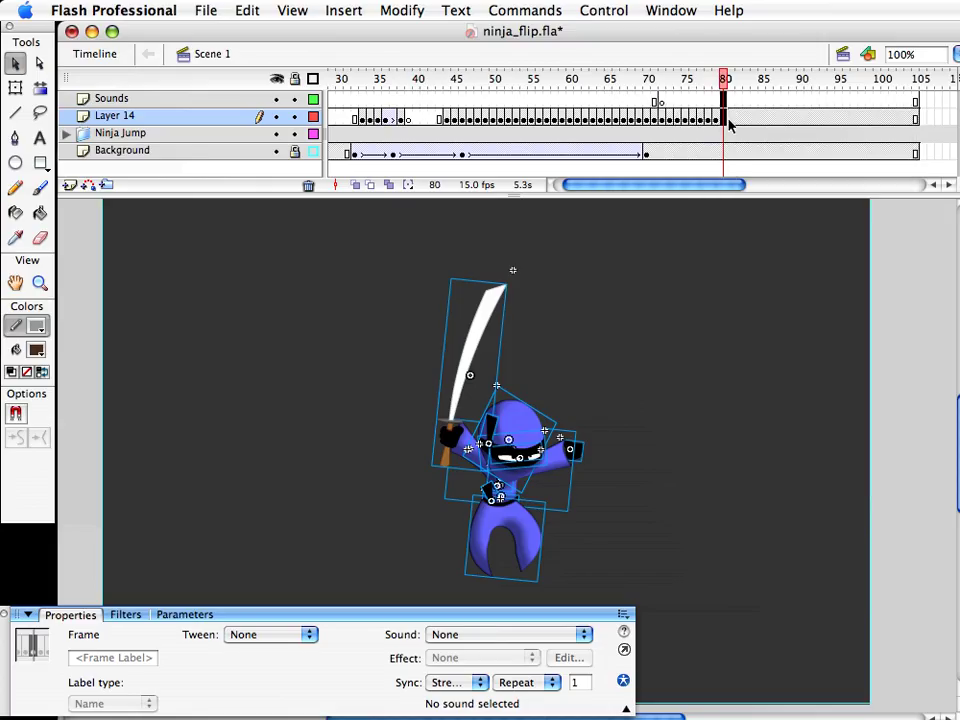
right_click(723, 111)
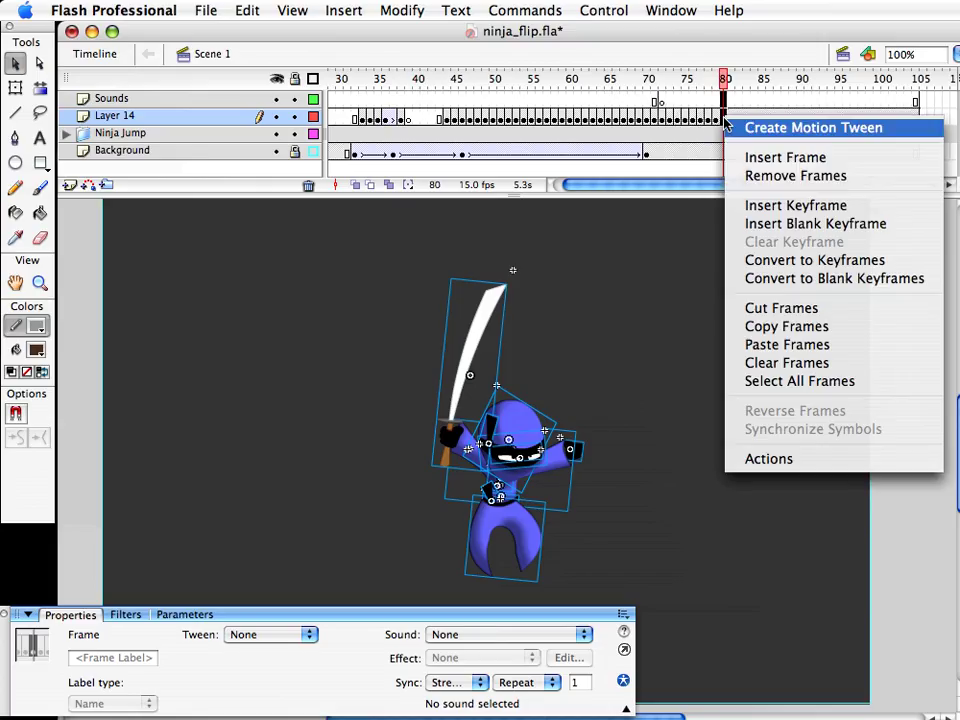
left_click(785, 345)
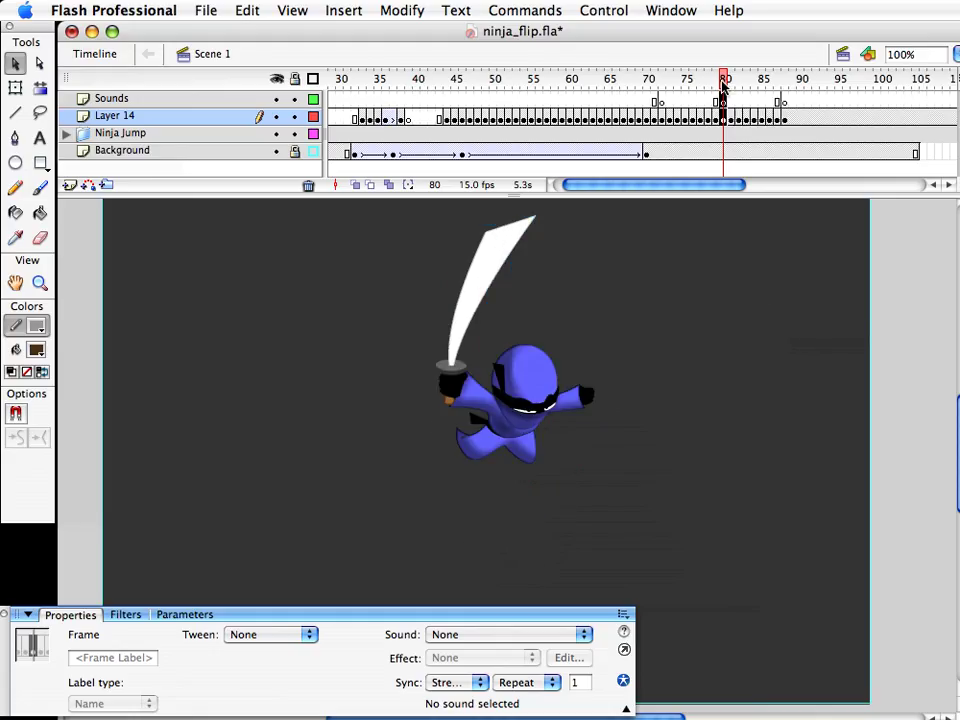
Lock the Ninja Jump and Sounds layers and enable multiple-frame editing across frames 80 to 88
left_click(723, 118)
left_click(716, 118)
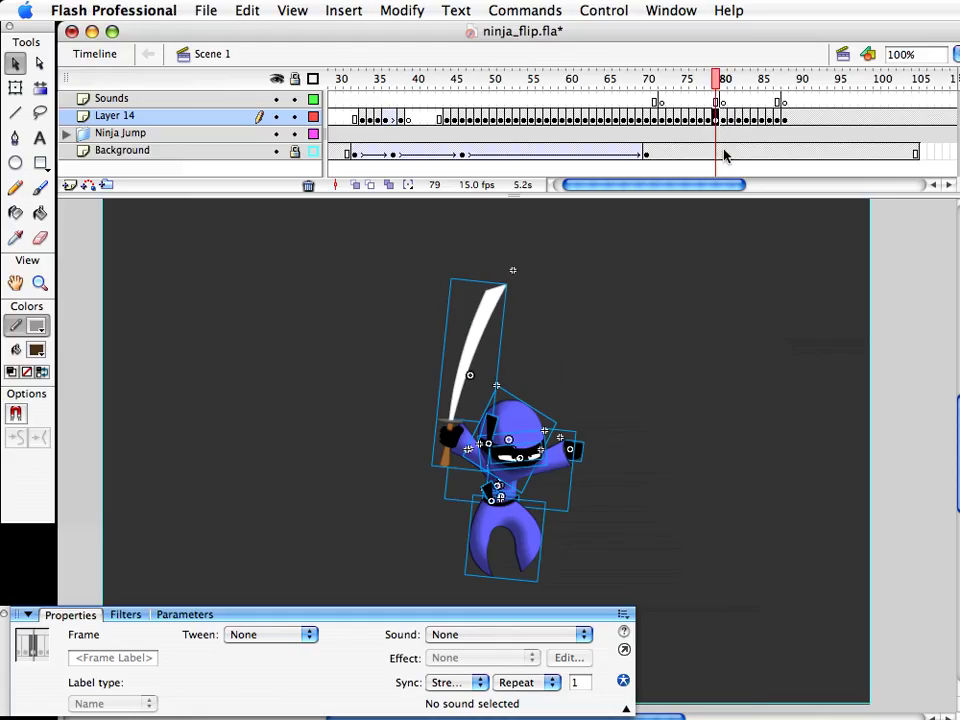
left_click(722, 118)
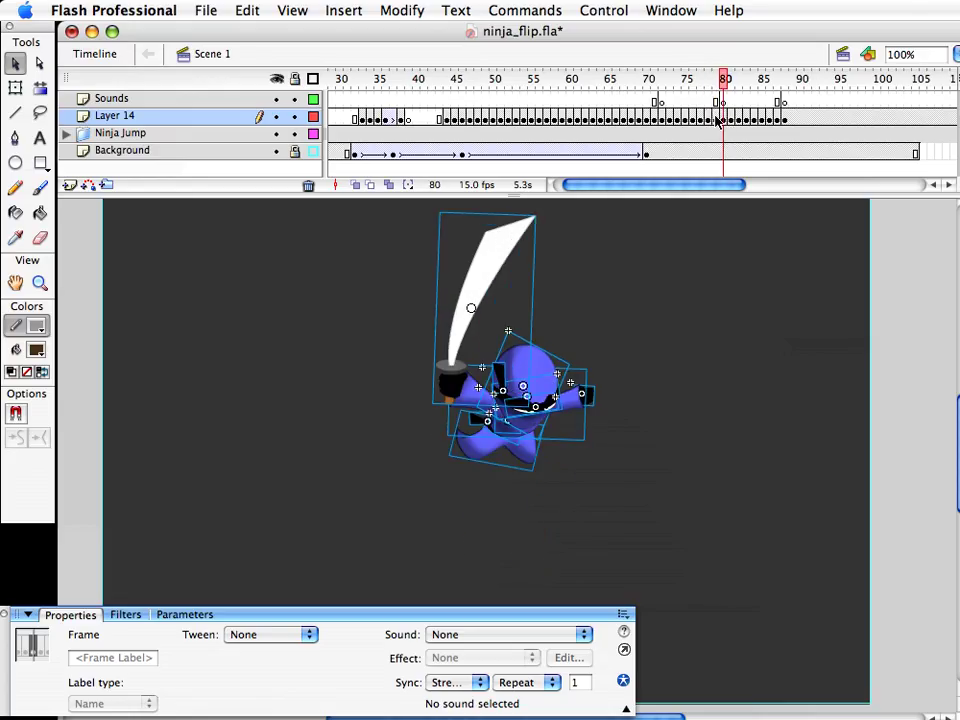
left_click(716, 118)
left_click_drag(725, 82, 746, 87)
left_click(723, 100)
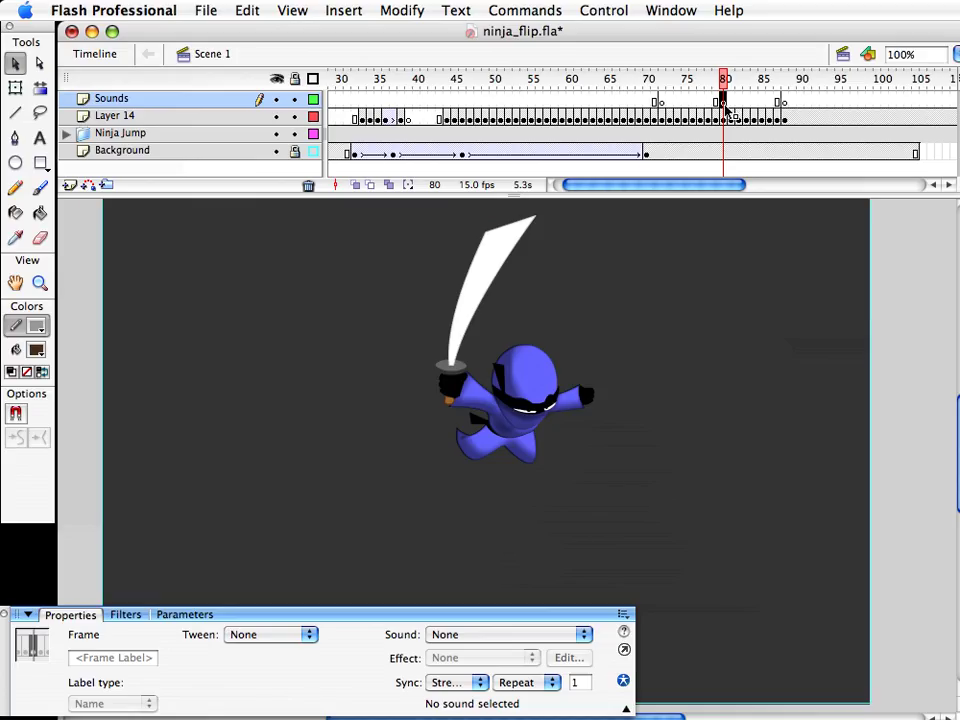
left_click(295, 134)
left_click(295, 99)
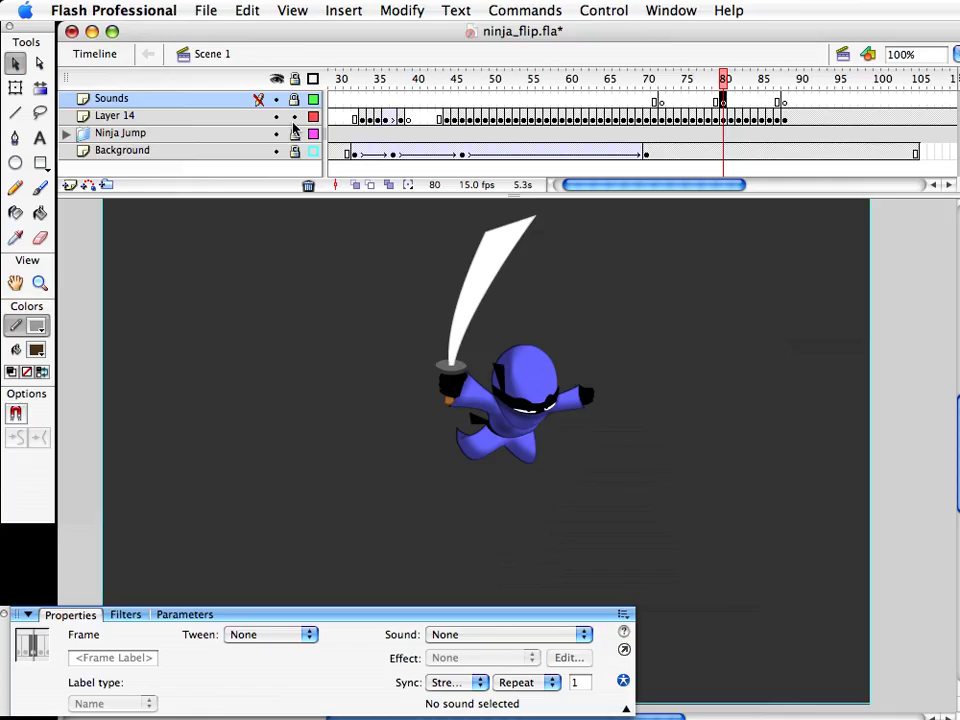
left_click(390, 187)
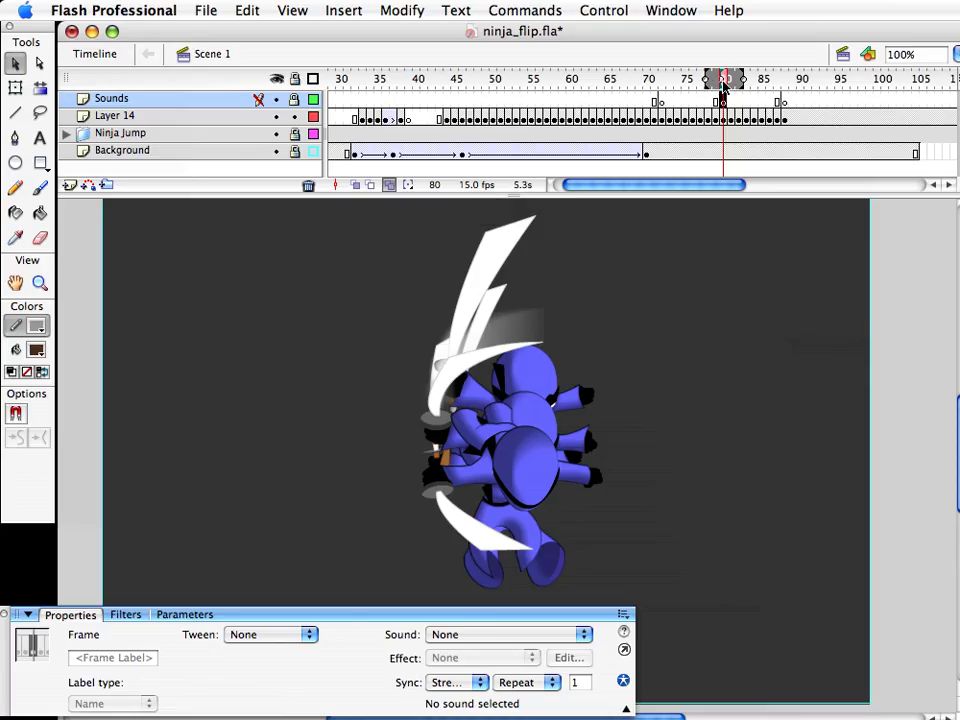
left_click_drag(706, 79, 789, 78)
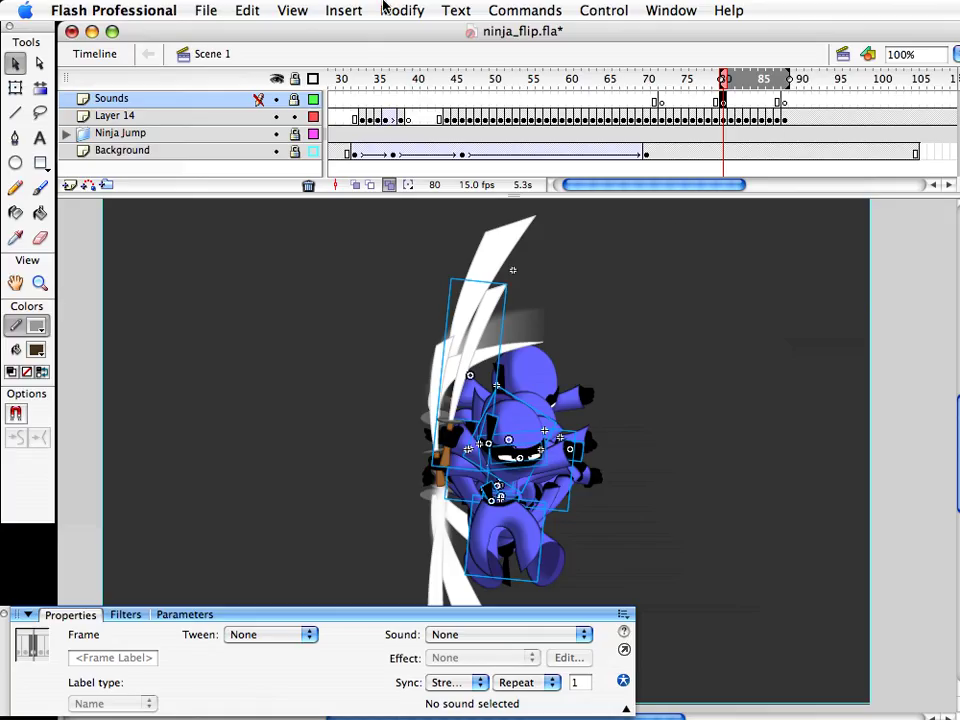
Select all artwork in frames 80 to 88, move it down to Y 151.9, and turn off multiple-frame editing
left_click(247, 10)
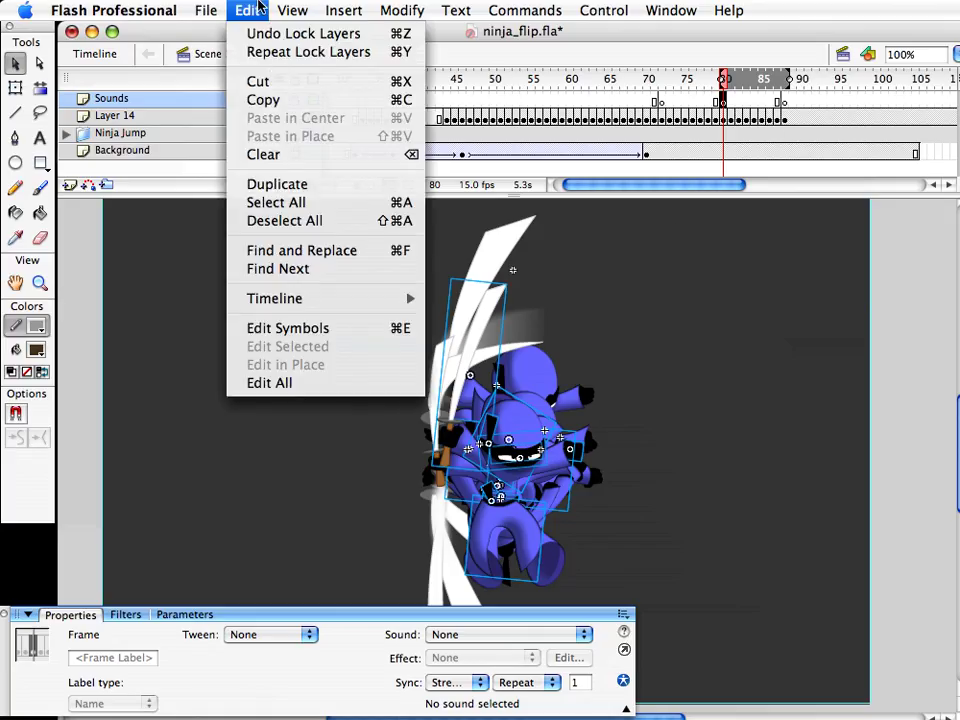
left_click(280, 202)
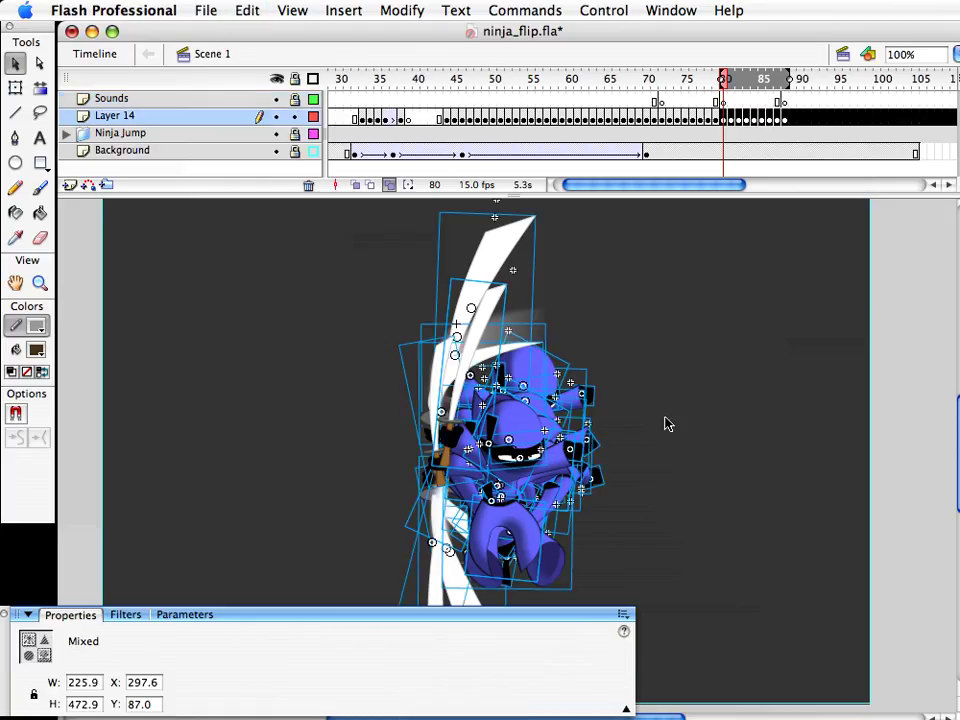
key("shift+Down")
key("shift+Down")
key("shift+Down")
key("shift+Down")
key("shift+Down")
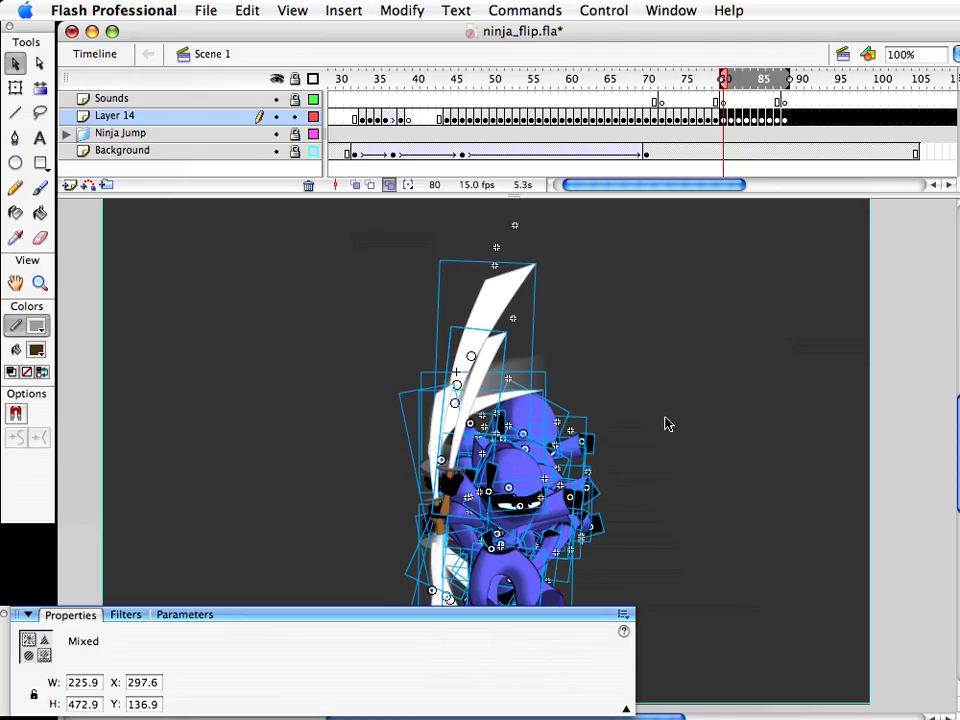
key("Down")
key("Down")
key("Down")
key("Down")
key("Down")
key("Down")
key("Down")
key("Down")
key("Down")
key("Down")
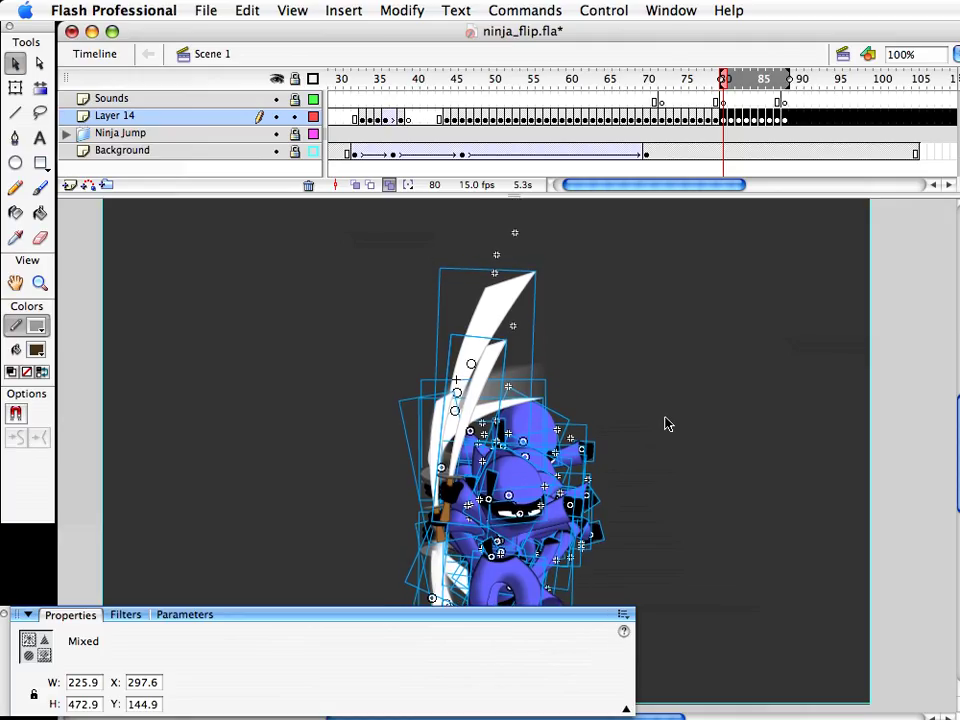
key("Down")
key("Down")
key("Down")
key("Down")
key("Down")
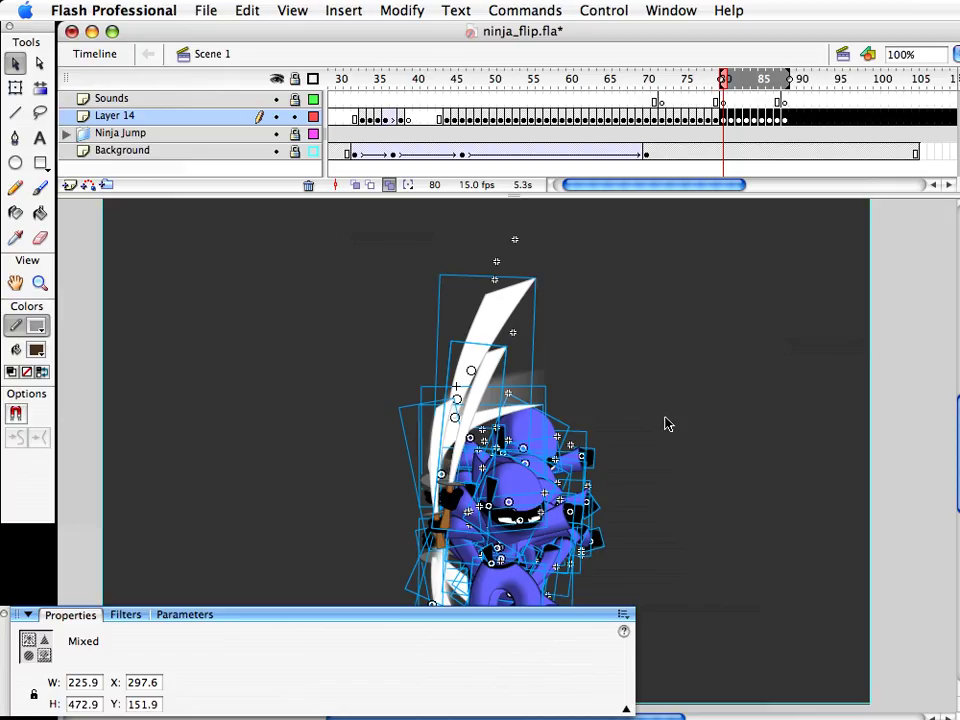
left_click(390, 186)
left_click(675, 250)
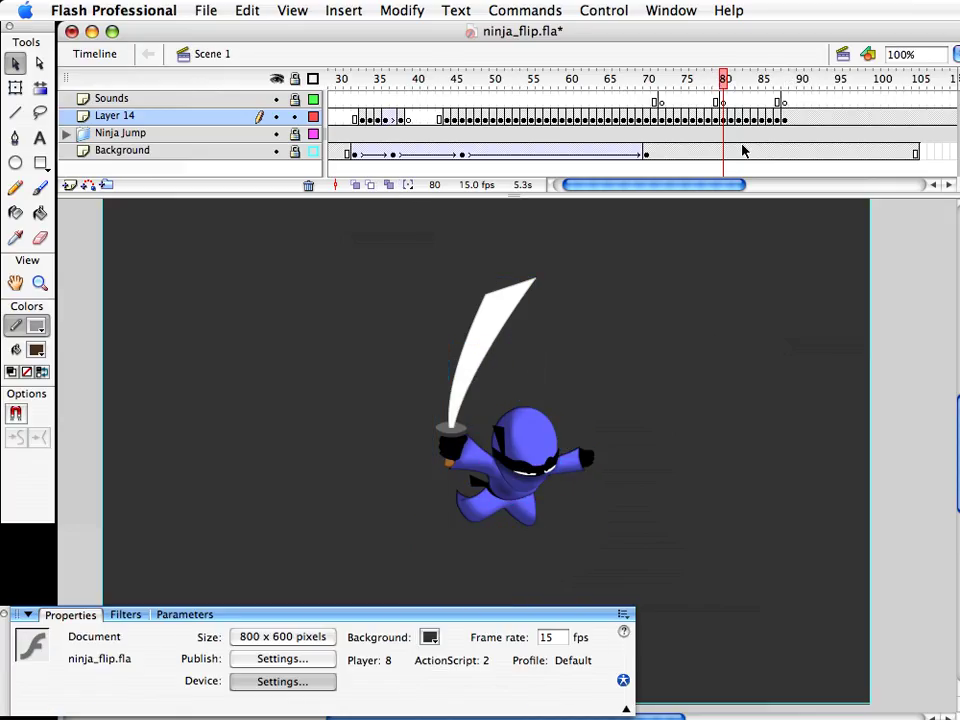
Reselect all artwork in frames 80 to 88 with multiple-frame editing and nudge it further down to Y 160.9
mouse_move(722, 91)
left_mouse_down()
mouse_move(717, 80)
mouse_move(726, 97)
left_mouse_up()
left_click(725, 118)
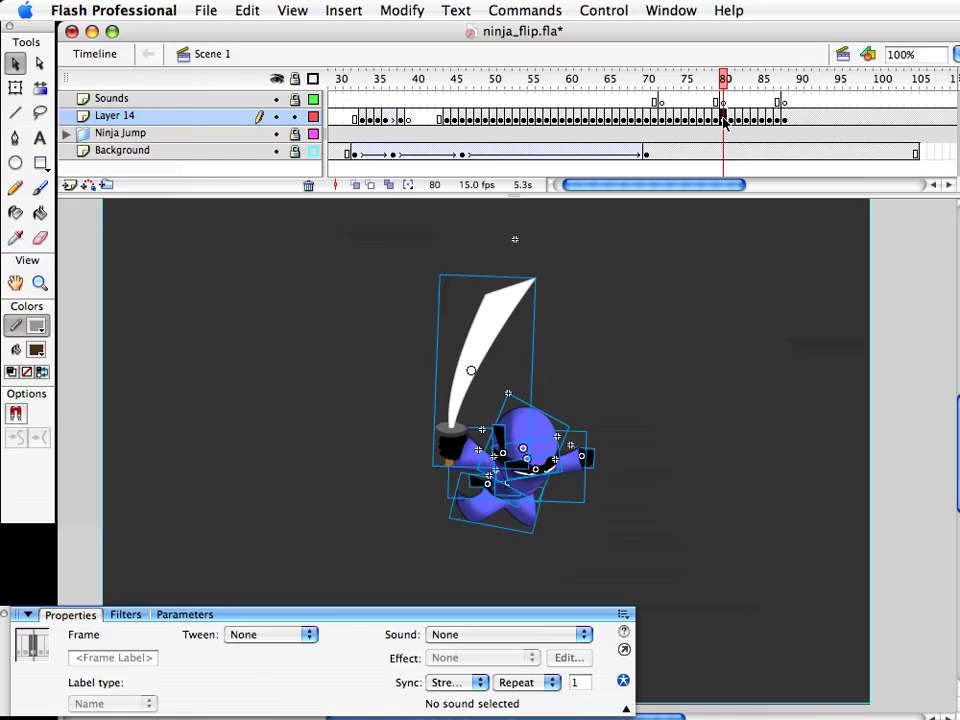
left_click(389, 184)
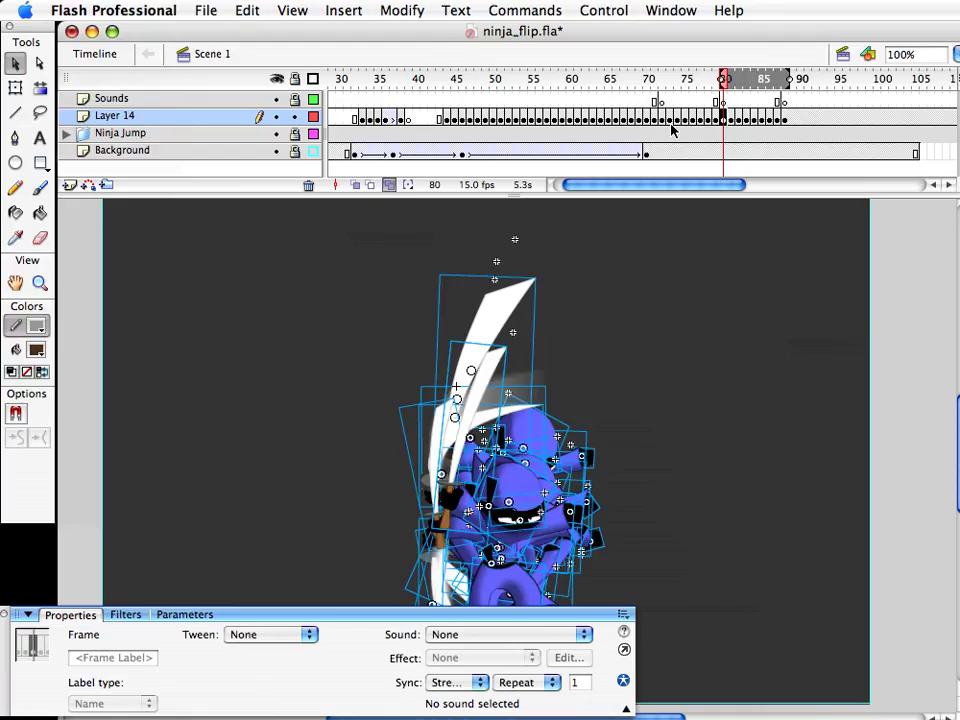
key("super+a")
key("Down")
key("Down")
key("Down")
key("Down")
key("Down")
key("Down")
key("Down")
key("Down")
key("Down")
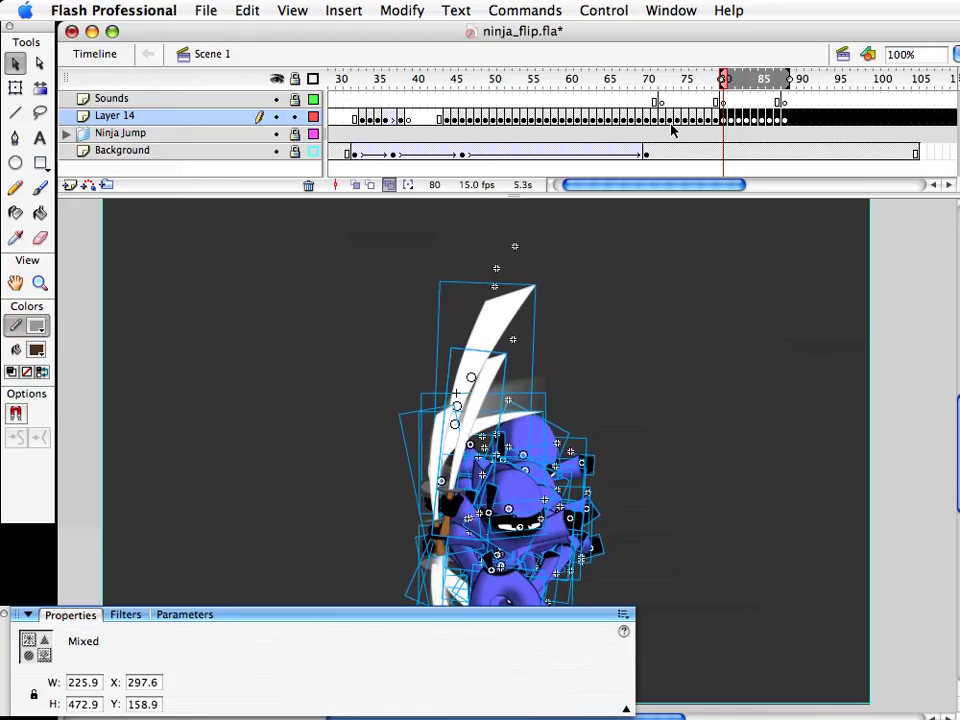
left_click(389, 184)
left_click(636, 476)
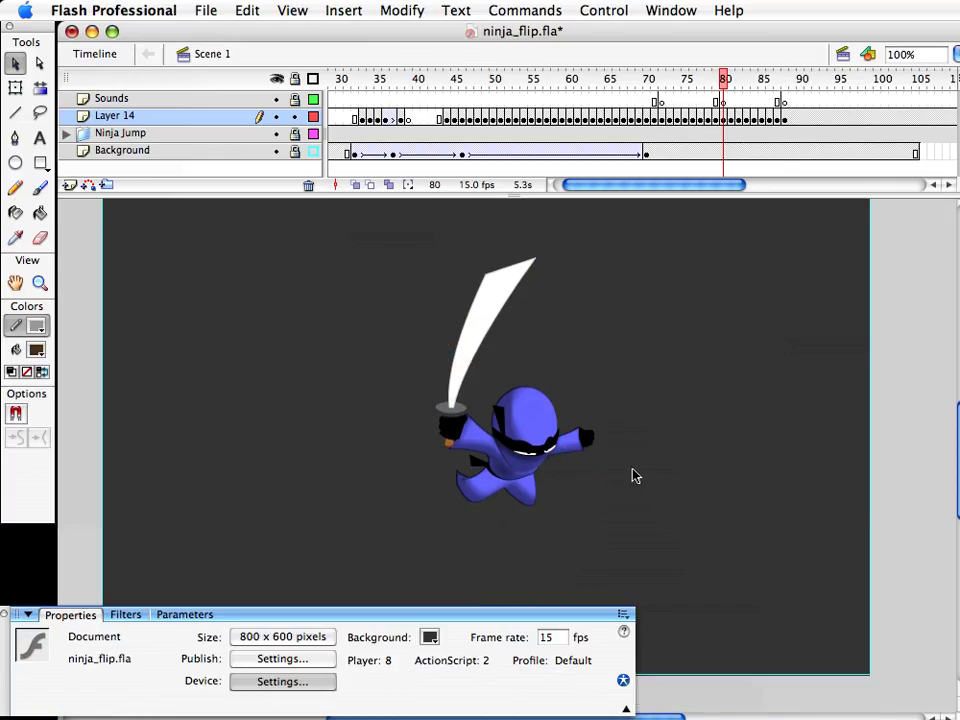
Duplicate frames 80 to 88 of the Sounds layer and Layer 14 so the copy starts at frame 89
mouse_move(726, 80)
left_mouse_down()
mouse_move(661, 82)
mouse_move(732, 102)
mouse_move(795, 104)
left_mouse_up()
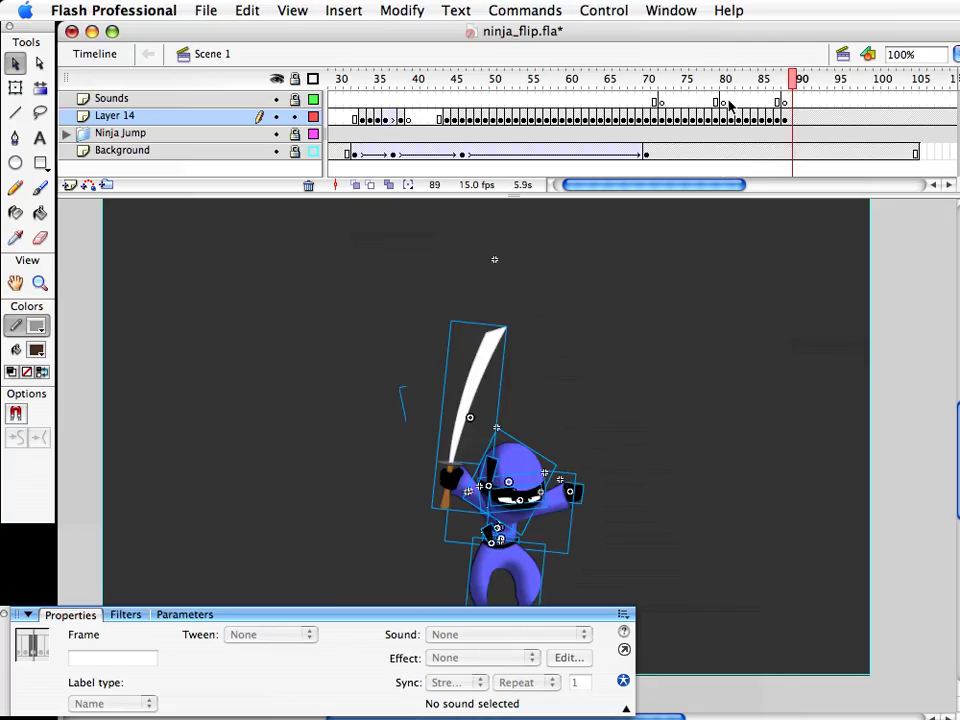
left_click_drag(724, 102, 799, 121)
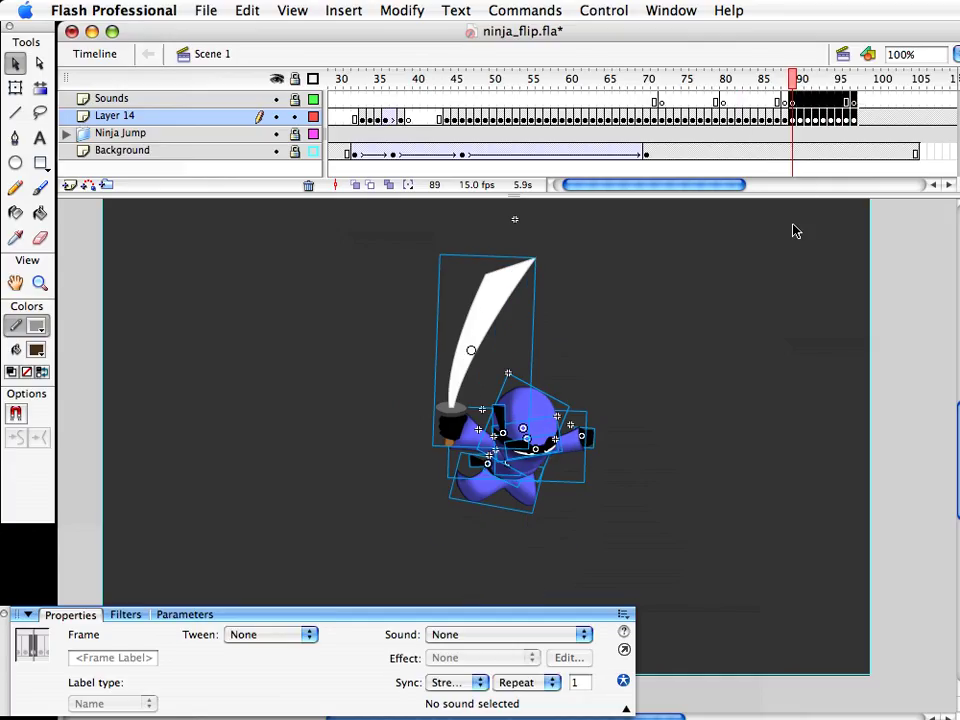
left_click(793, 229)
left_click(790, 82)
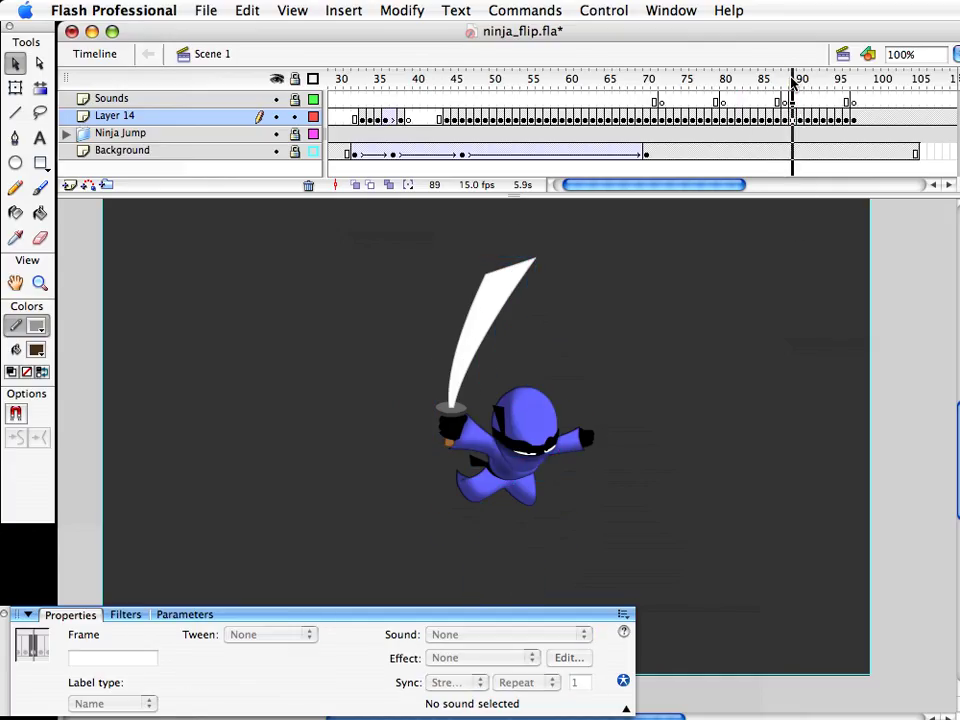
Clear the surplus keyframe at frame 88 of the Sounds layer
left_click(794, 120)
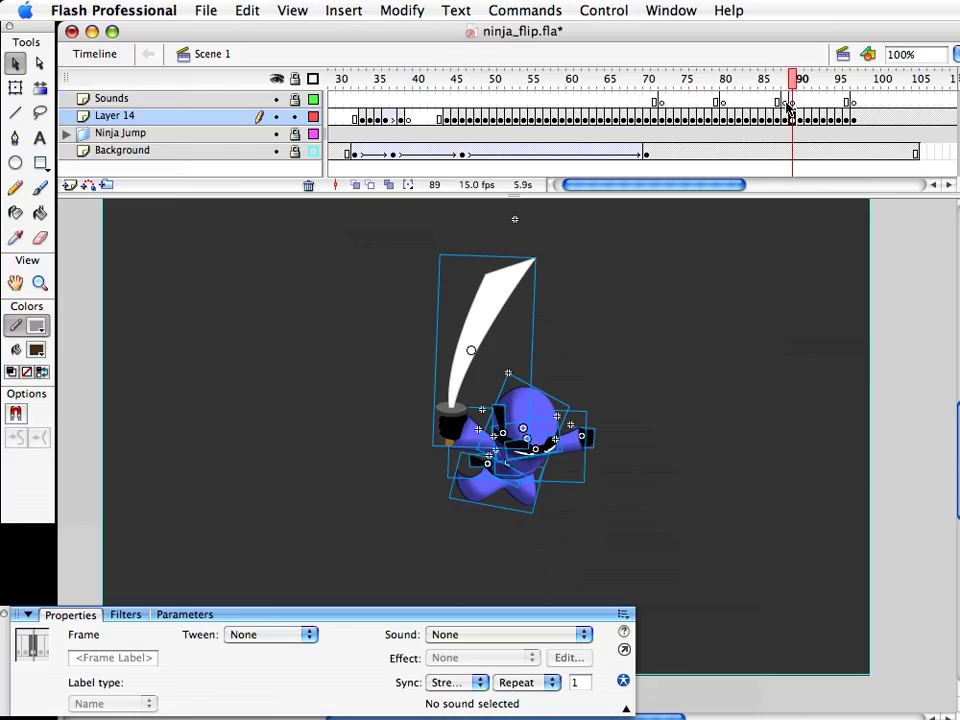
right_click(789, 103)
left_click(820, 223)
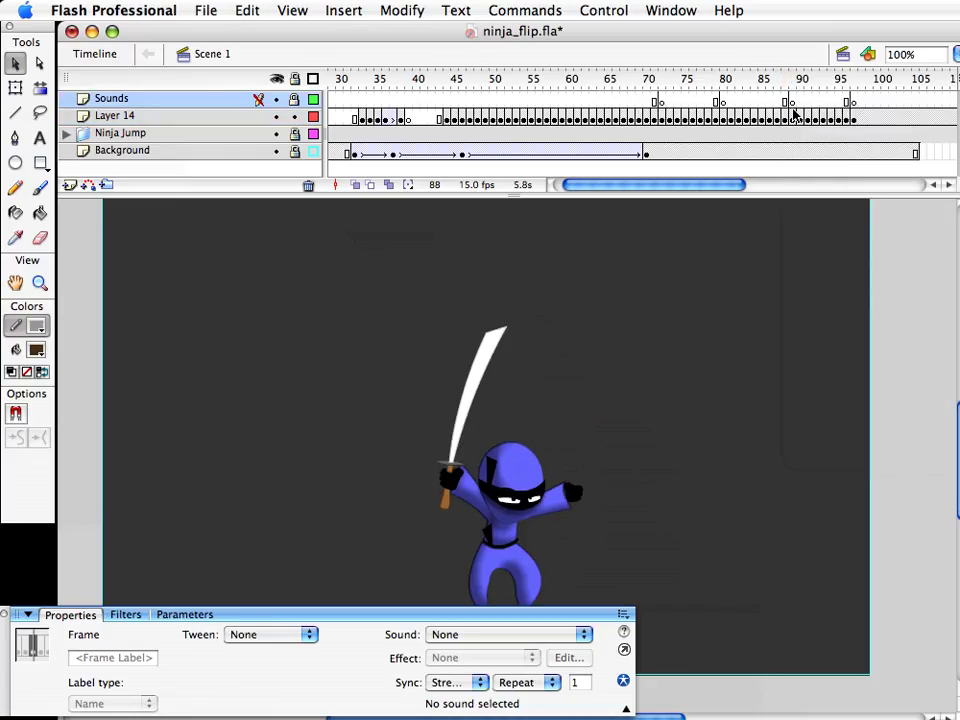
Move all Layer 14 artwork in frames 89 to 97 down to Y 220.9 using multiple-frame editing
left_click(794, 119)
left_click(388, 185)
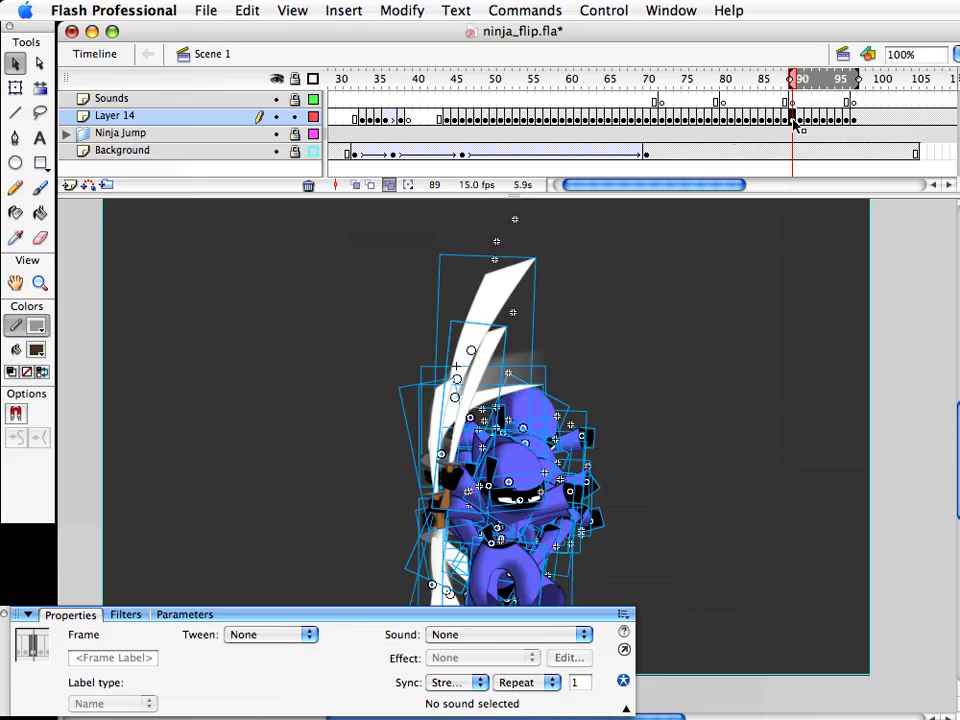
key("super+a")
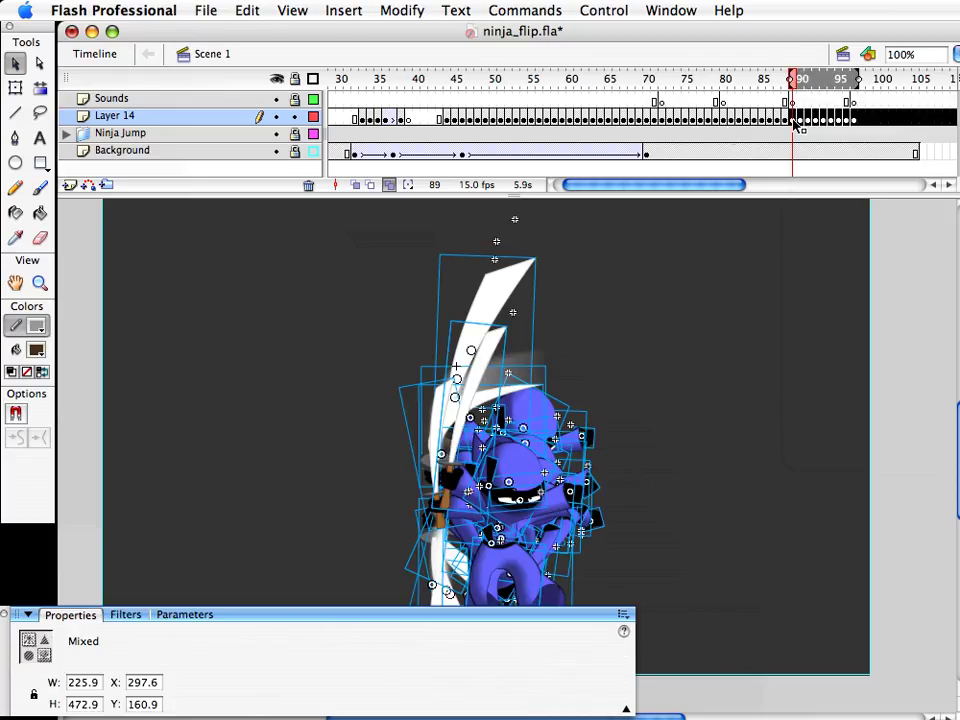
key("shift+Down")
key("shift+Down")
key("shift+Down")
key("shift+Down")
key("shift+Down")
key("shift+Down")
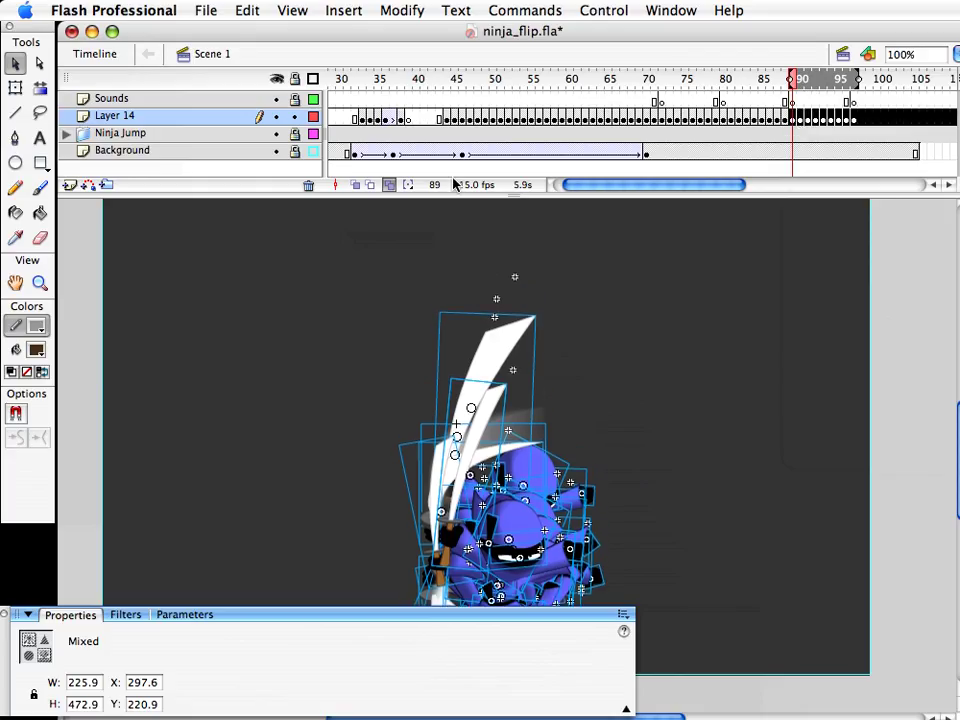
left_click(388, 184)
left_click(793, 82)
mouse_move(795, 85)
left_mouse_down()
mouse_move(786, 85)
mouse_move(792, 90)
left_mouse_up()
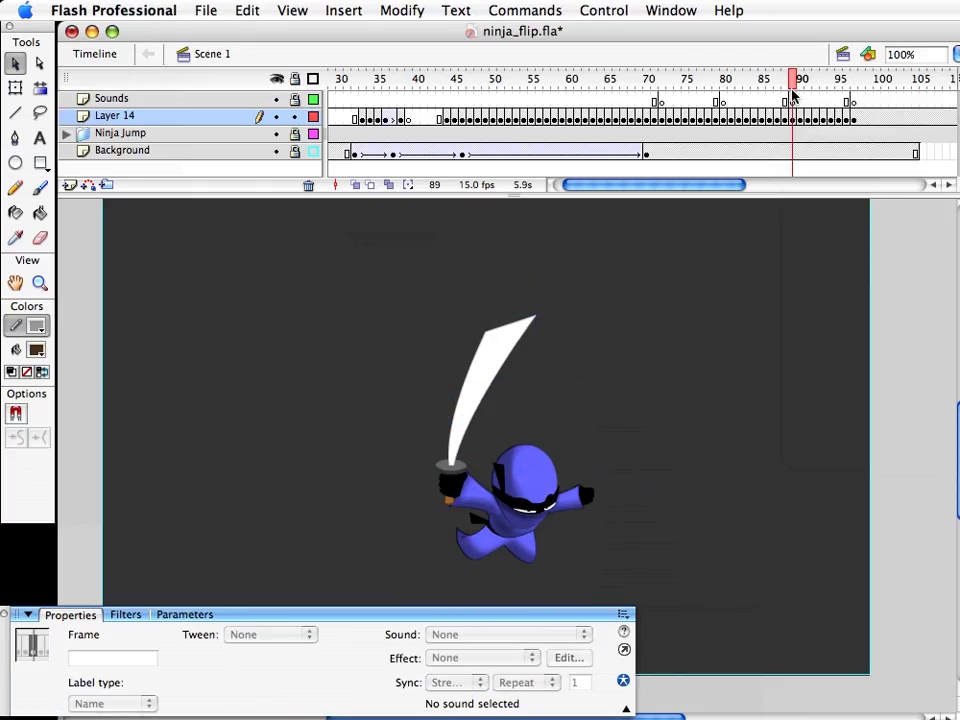
Nudge all Layer 14 artwork in frames 89 to 97 down to Y 230.9 with multiple-frame editing
left_click(389, 185)
key("super+a")
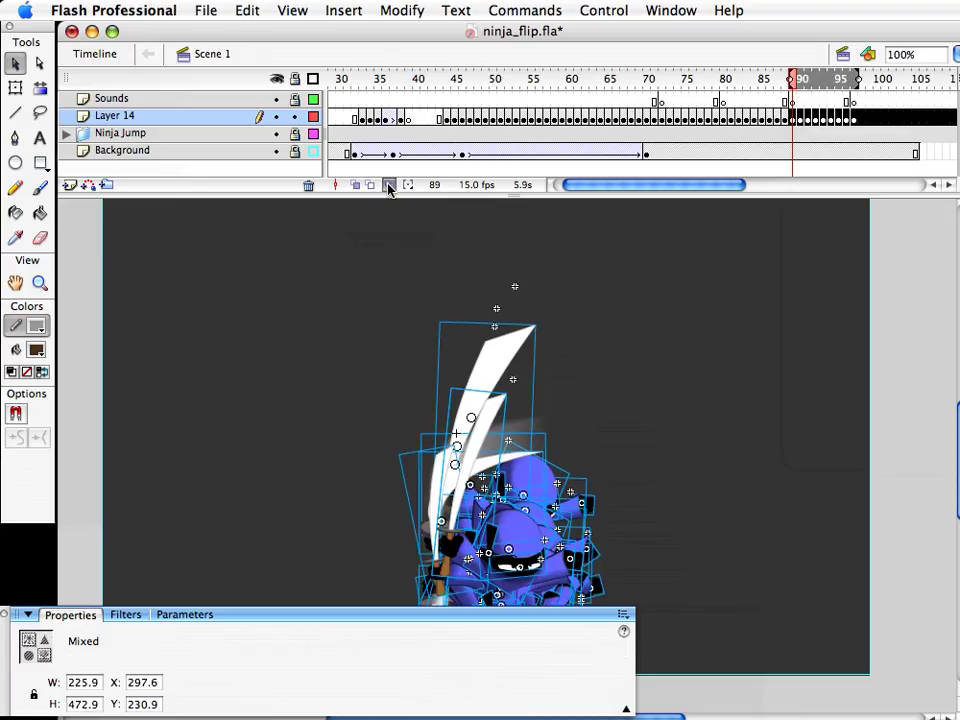
left_click(389, 185)
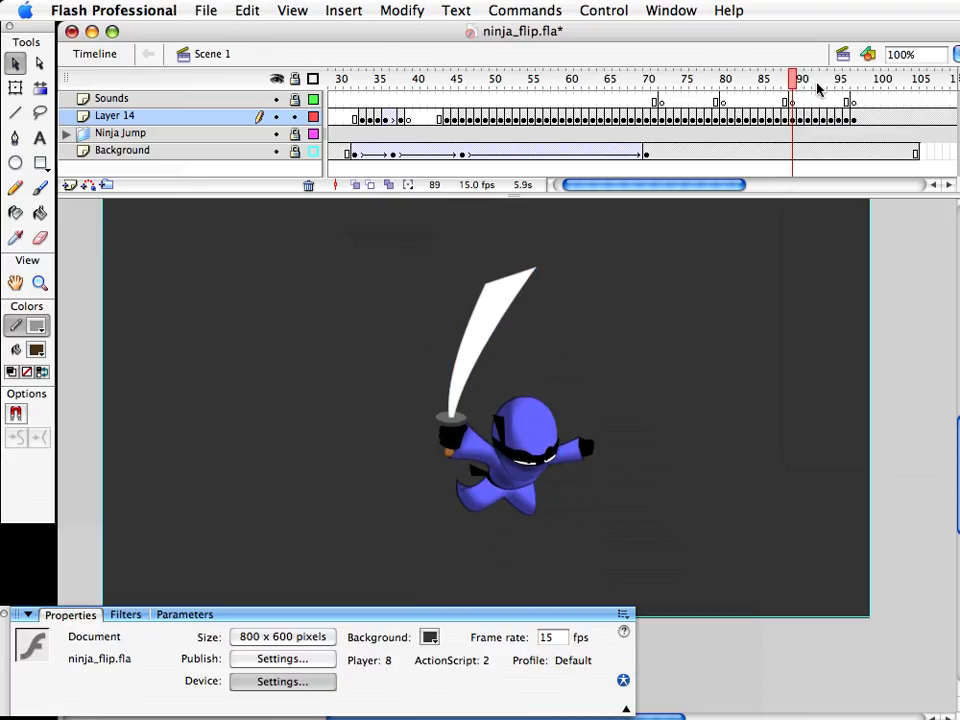
Compare the ninja's end poses around frames 87 to 88 and 96 to 97 on Layer 14
left_click_drag(795, 85, 853, 105)
left_click(853, 119)
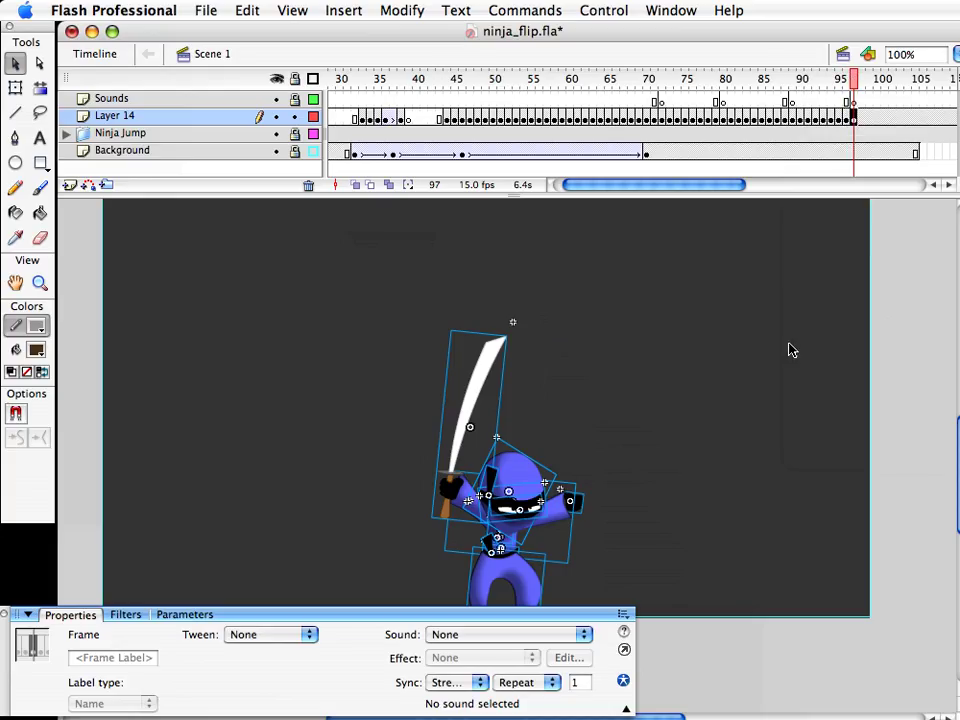
left_click_drag(800, 84, 779, 84)
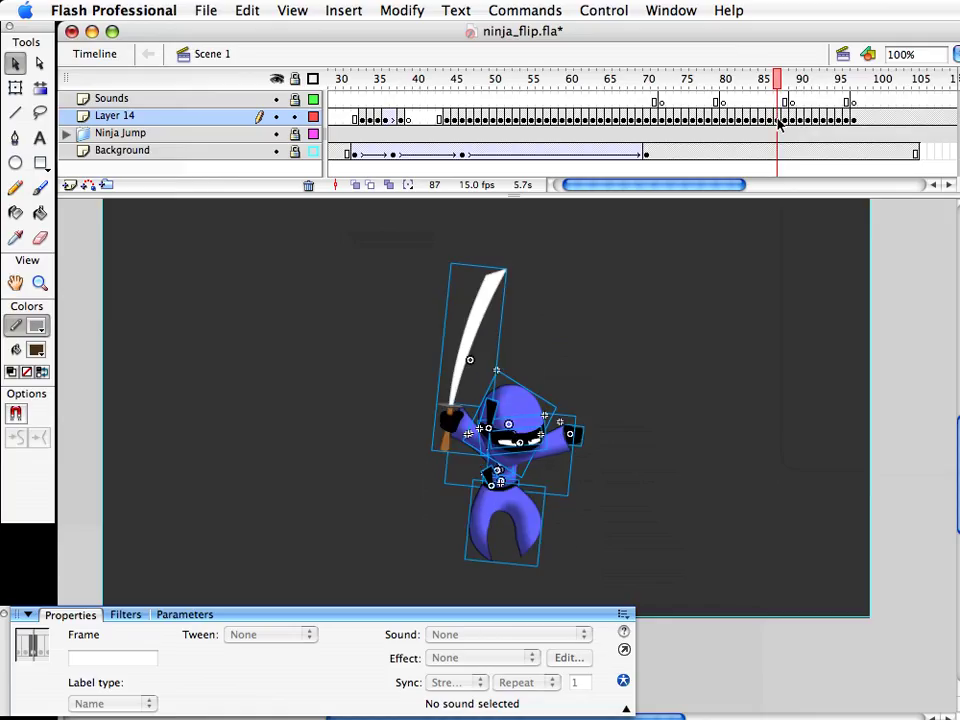
left_click(779, 119)
left_click(786, 119)
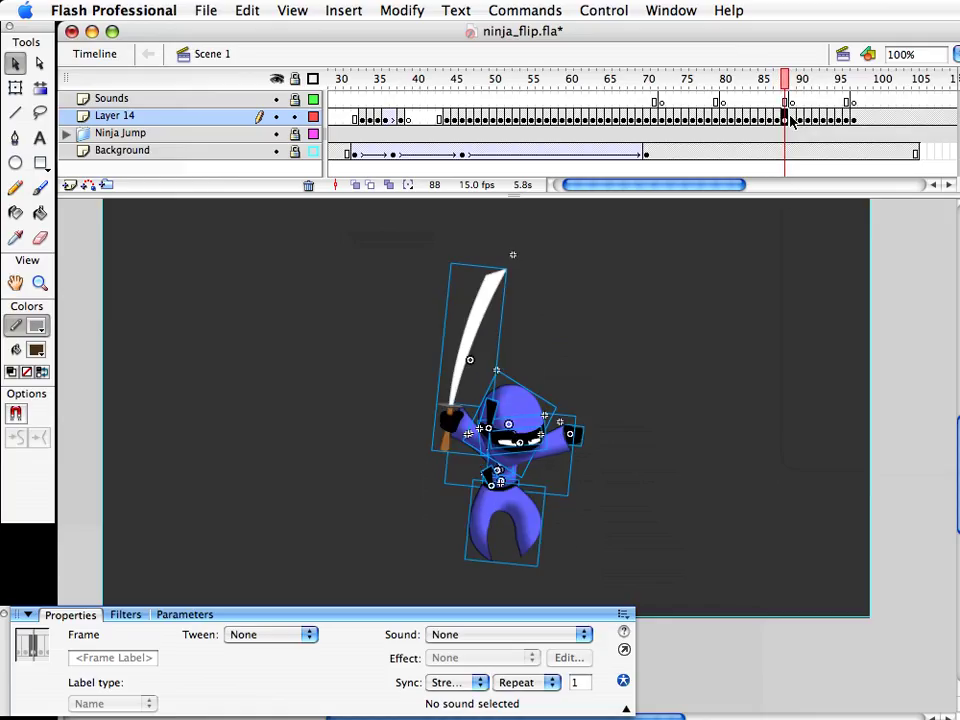
left_click_drag(791, 119, 853, 103)
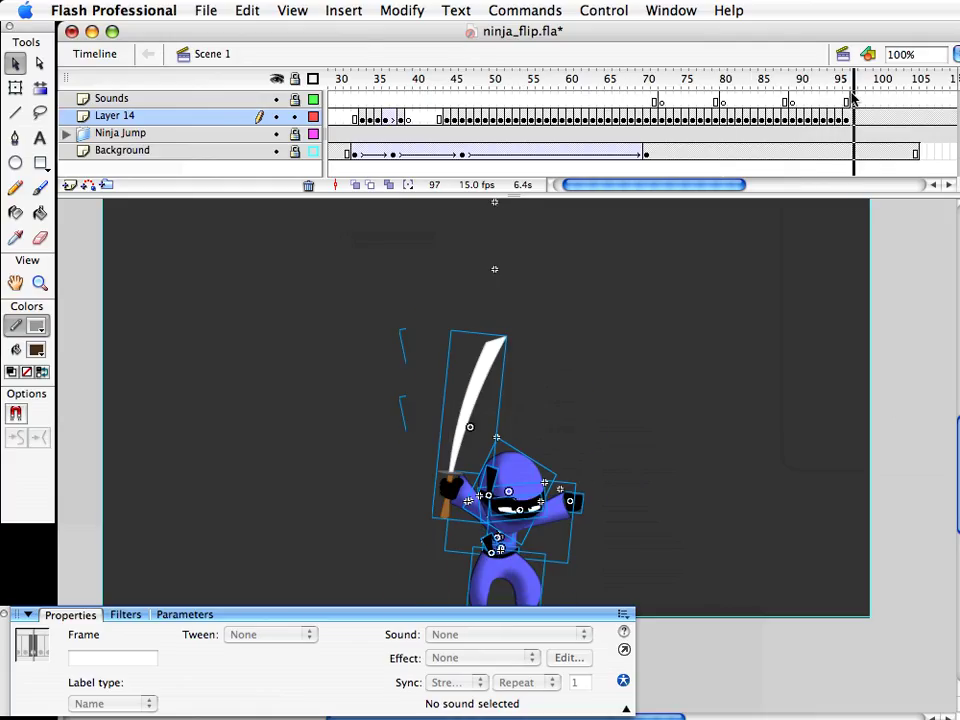
left_click(847, 118)
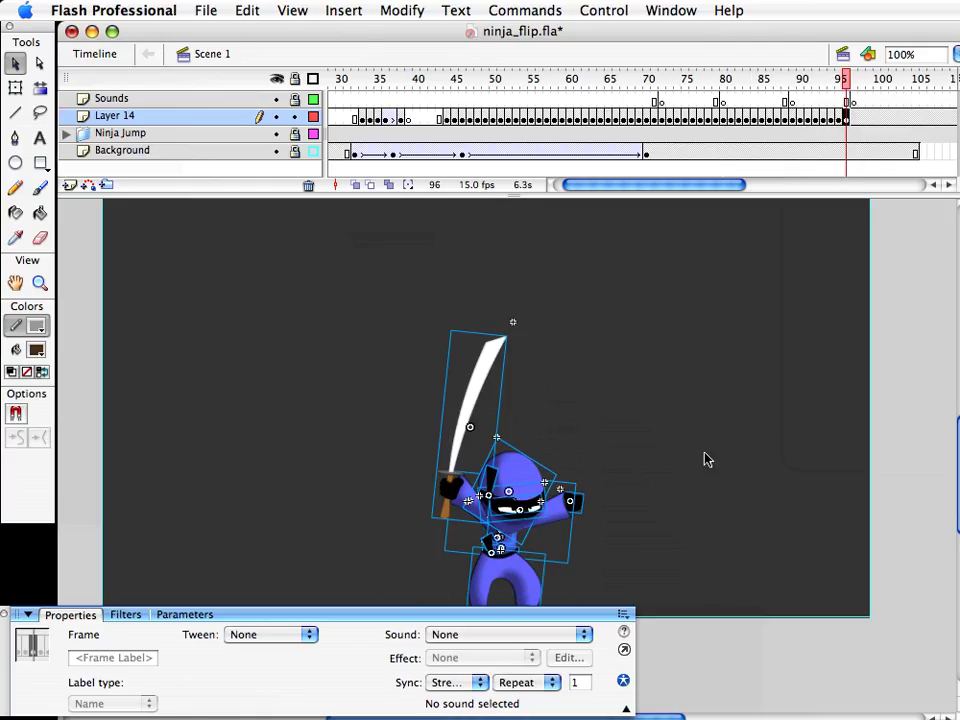
Insert a keyframe at frame 97 of Layer 14 and move the whole ninja further down
left_click(854, 117)
key("F6")
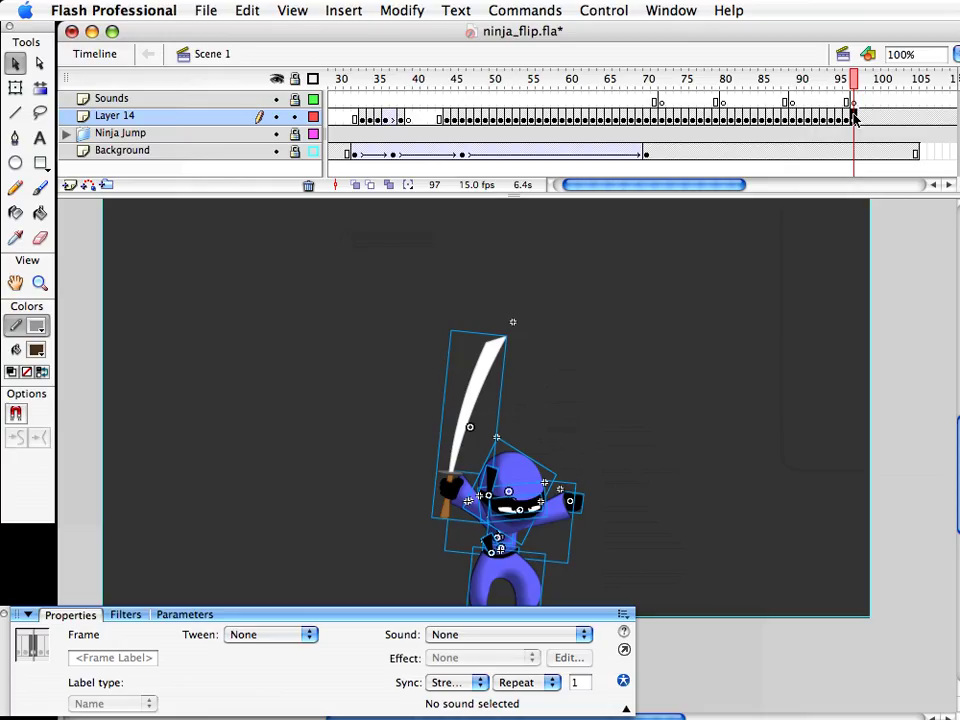
key("shift+Down")
key("shift+Down")
Rotate the sword slightly clockwise in frame 97
left_click(632, 448)
left_click(473, 393)
key("q")
left_click_drag(521, 306, 544, 315)
left_click(771, 238)
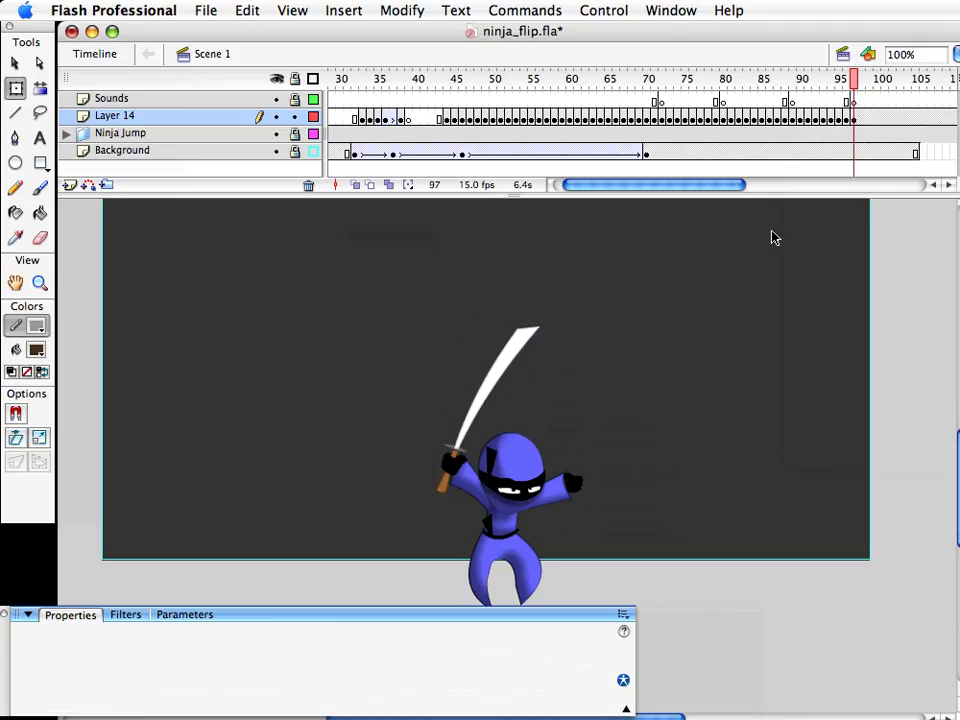
Insert a keyframe at frame 98 of Layer 14 and duplicate its body symbol as body copy 39
left_click(862, 119)
key("F6")
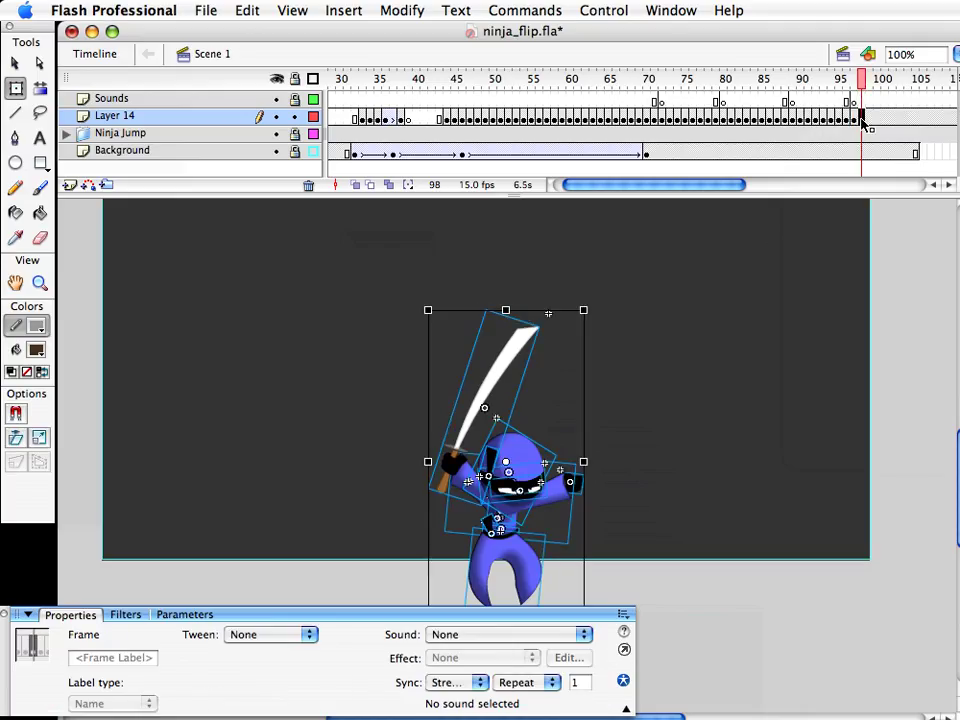
left_click(594, 510)
key("v")
left_click(558, 498)
key("super+d")
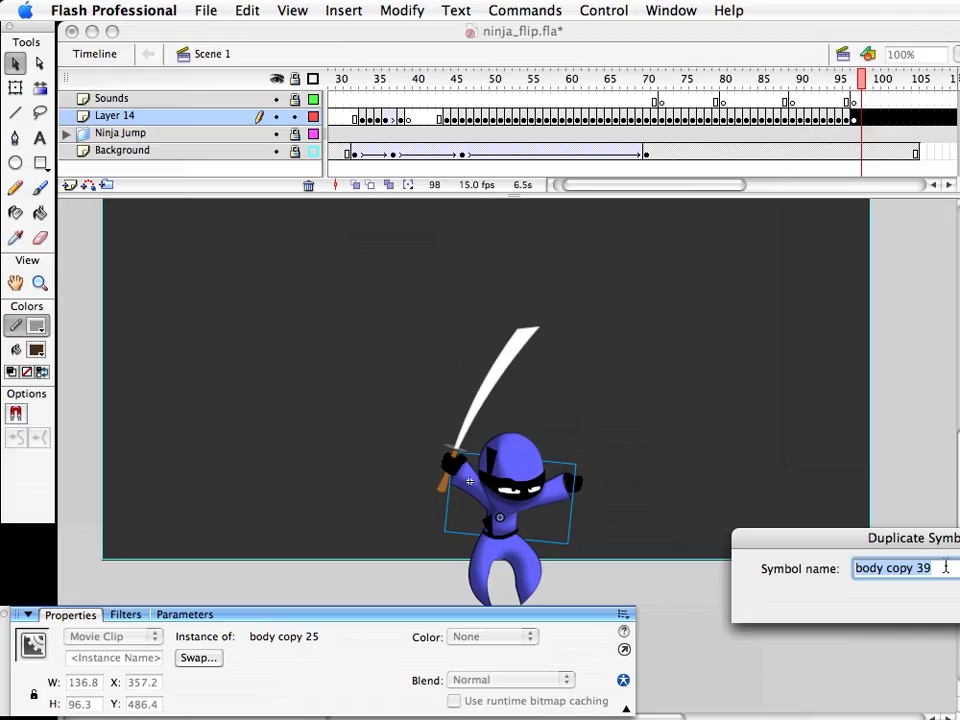
key("Return")
Reshape the sleeve of the empty-handed arm upward inside body copy 39 and return to Scene 1
double_click(564, 490)
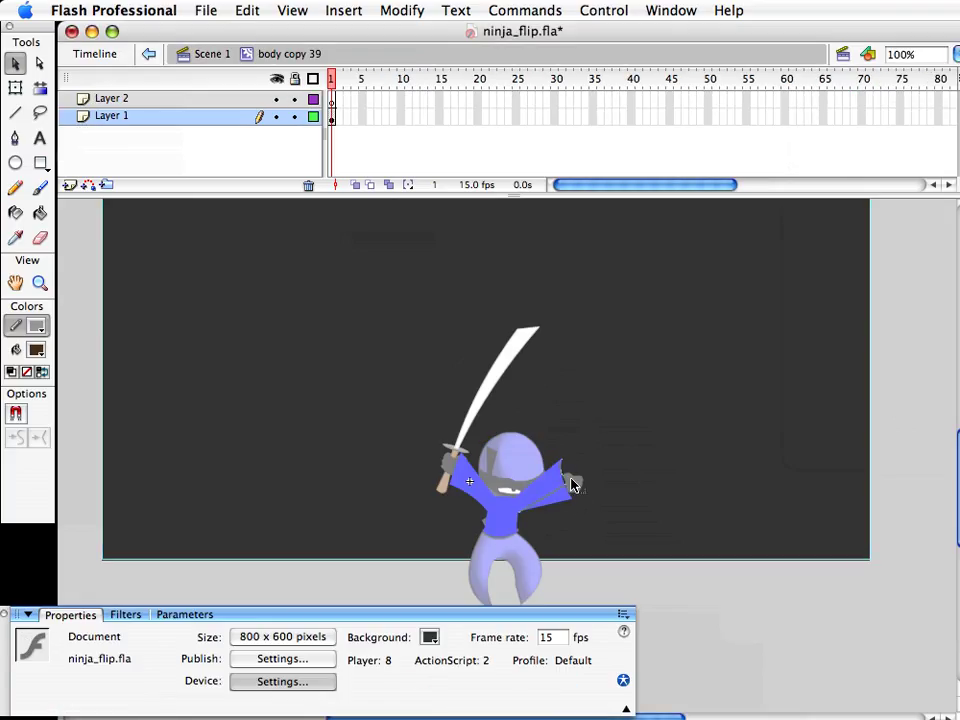
left_click(206, 53)
left_click(579, 491)
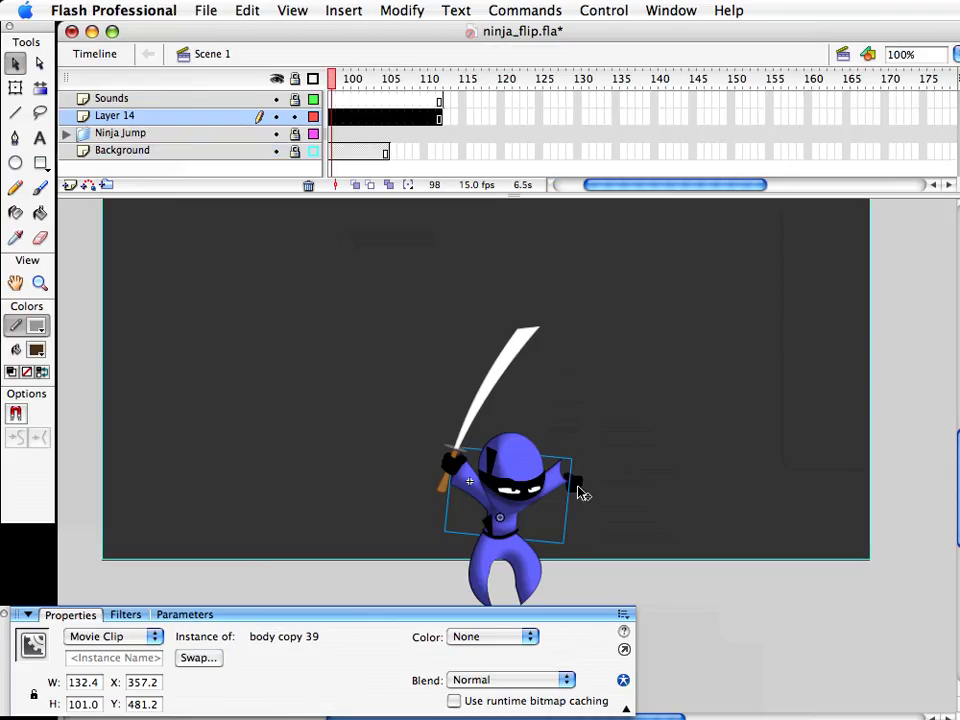
Rotate the empty hand counterclockwise and nudge it up onto the end of the raised sleeve in frame 98
key("q")
left_click(576, 483)
left_click_drag(593, 475, 591, 458)
key("shift+Up")
key("Up")
key("Left")
key("Left")
key("Up")
key("v")
left_click(624, 461)
key("super+z")
key("Left")
key("Left")
key("Left")
Select the ninja's head and face parts in frame 98 and lower them slightly
left_click_drag(559, 405, 467, 534)
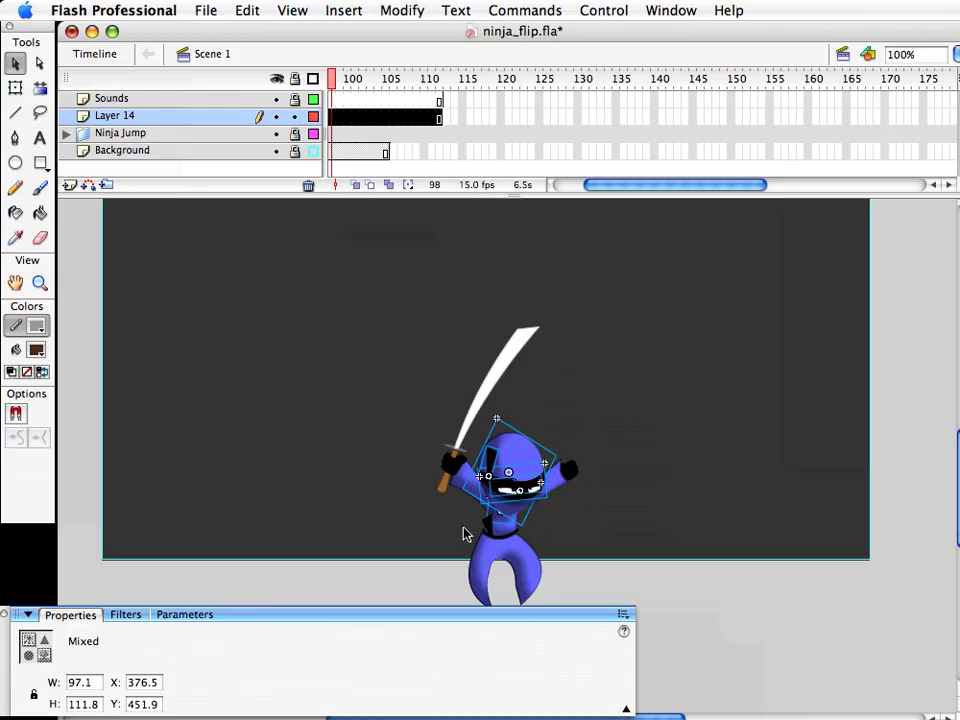
left_click(547, 306)
Select all Layer 14 artwork in frame 98 and nudge the whole ninja further down
left_click_drag(602, 188, 594, 188)
left_click(524, 120)
key("F6")
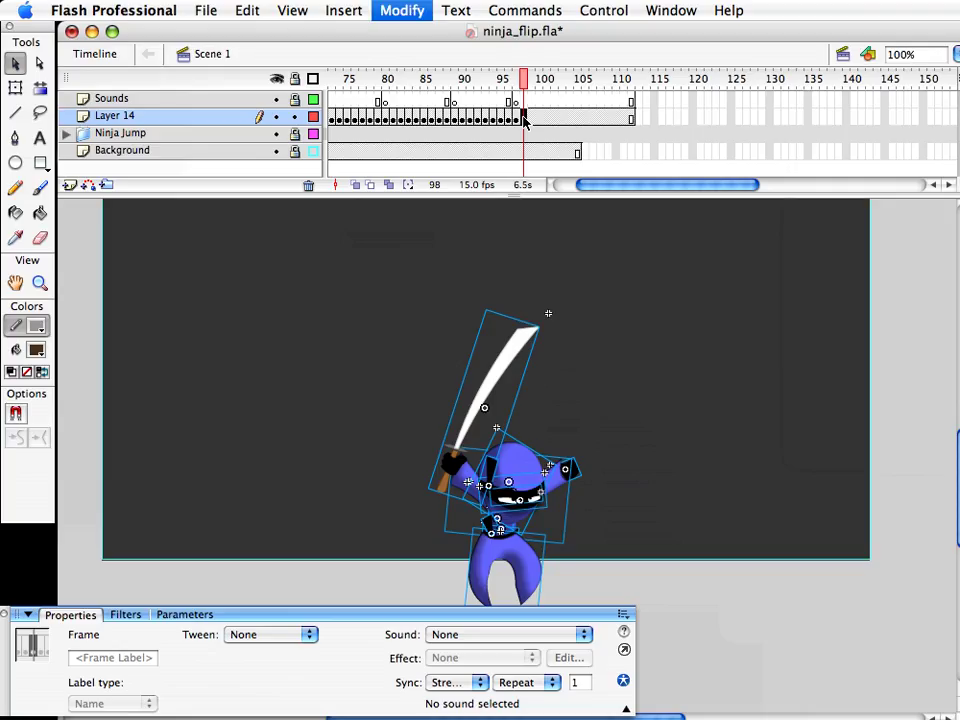
key("shift+Down")
key("shift+Down")
key("shift+Down")
key("shift+Down")
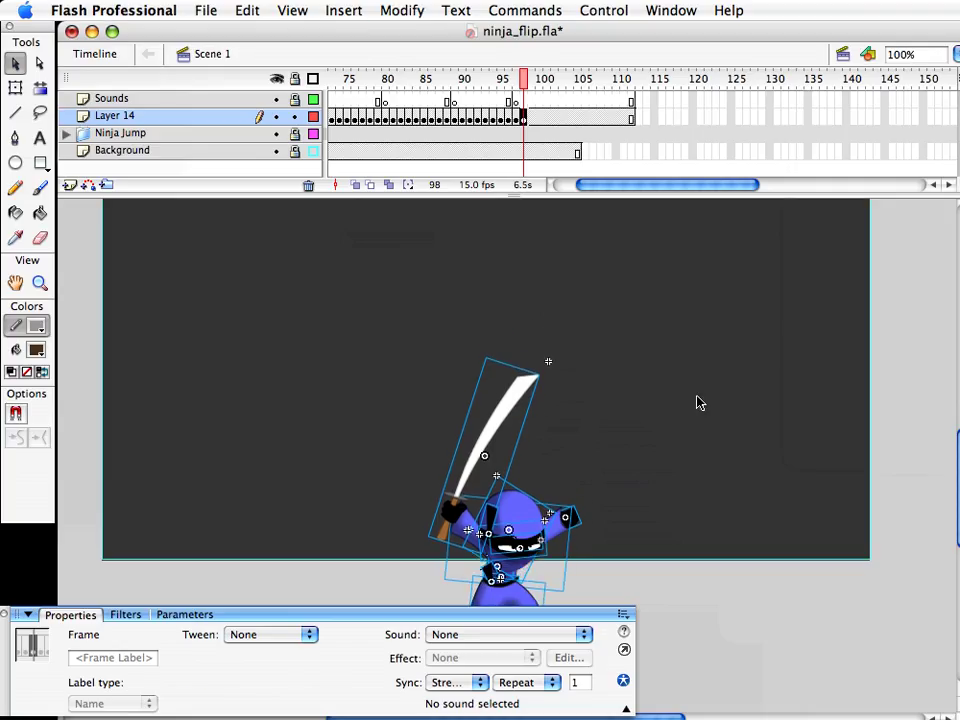
Rotate the sword_and_hand clip in frame 98 further clockwise
left_click(696, 401)
left_click(518, 402)
key("q")
left_click_drag(553, 364, 572, 374)
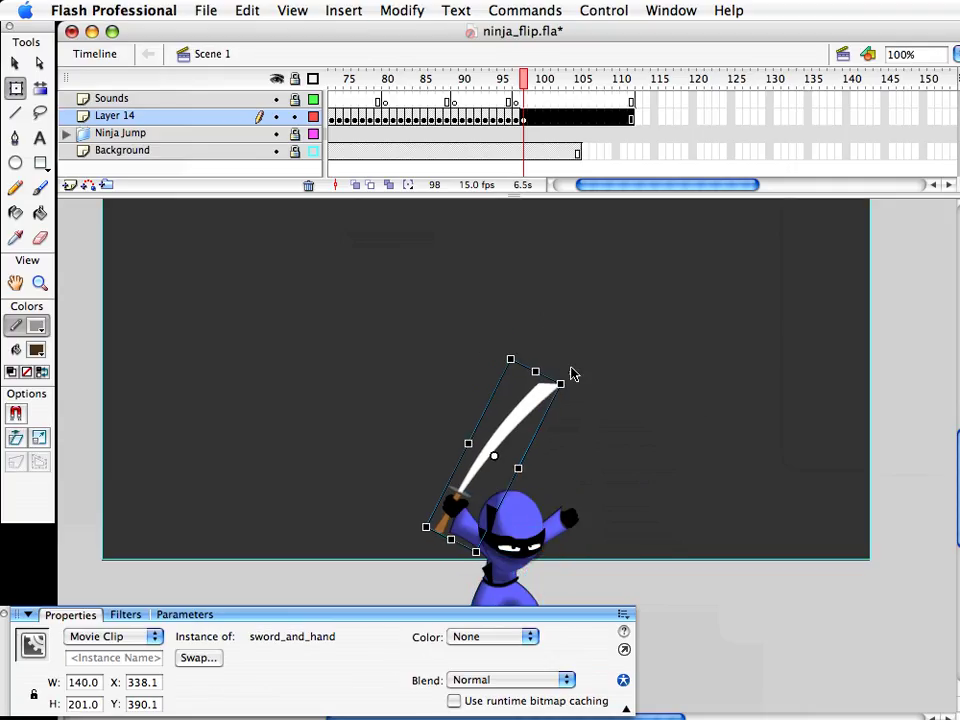
key("v")
left_click(649, 403)
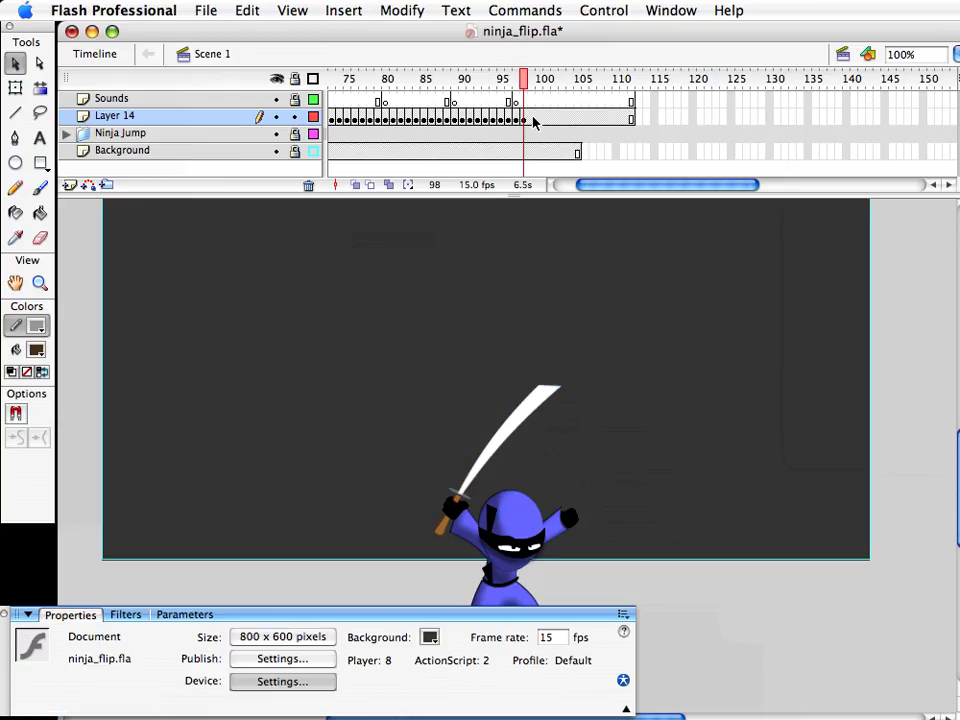
Insert a keyframe at frame 99 of Layer 14 and move the whole ninja down by about 90 px
left_click(534, 121)
left_click(534, 121)
key("shift+Down")
key("shift+Down")
key("shift+Down")
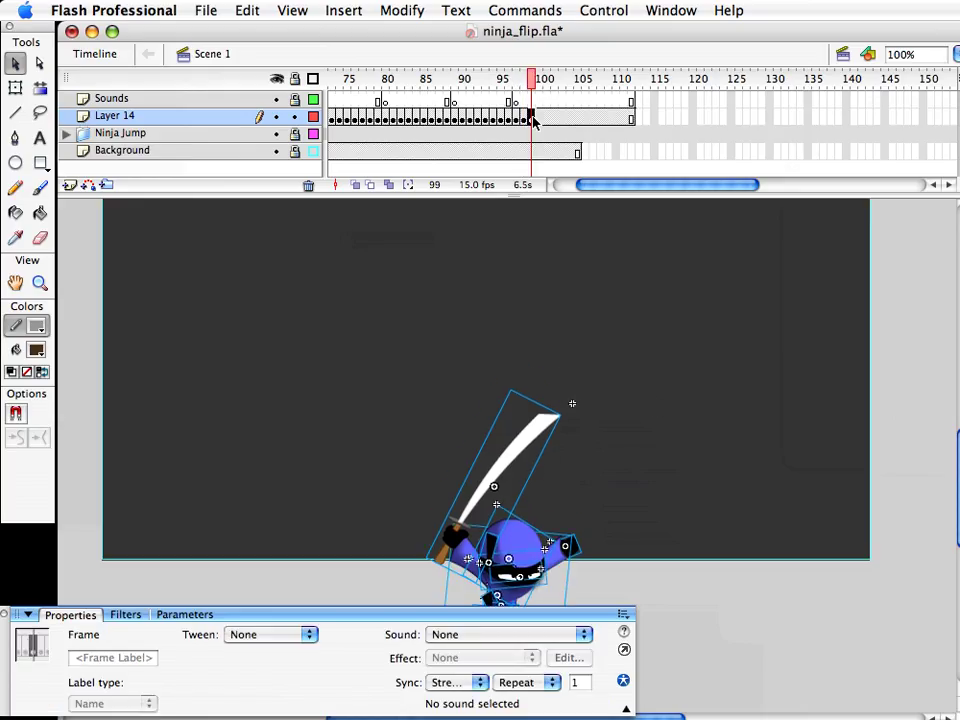
key("shift+Down")
key("shift+Down")
key("shift+Down")
key("shift+Down")
key("shift+Down")
key("shift+Down")
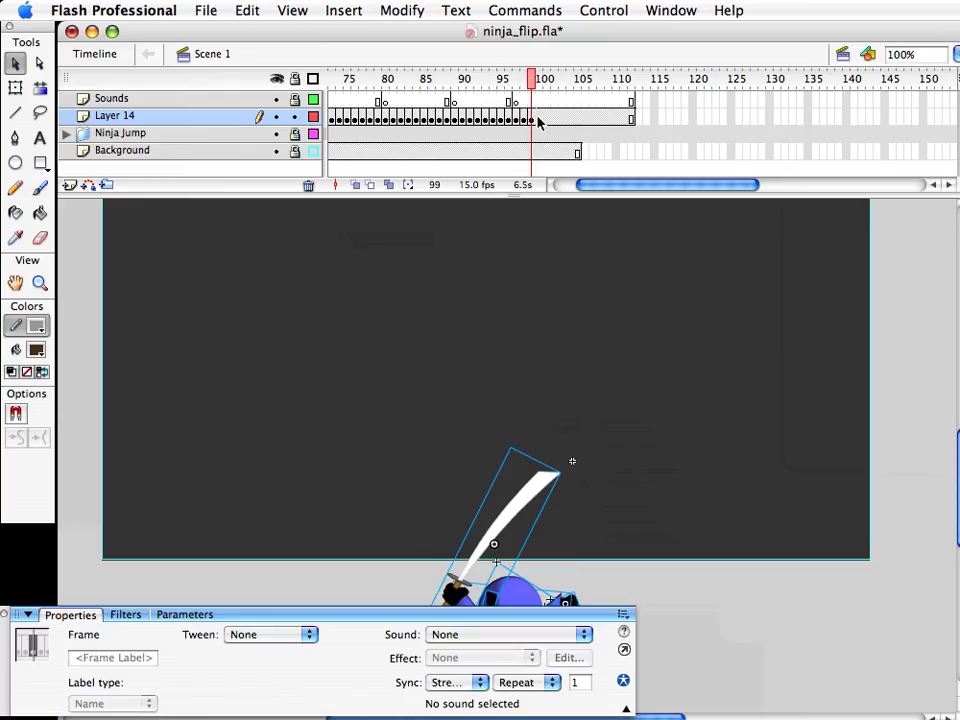
Insert a blank keyframe at frame 100 of Layer 14 and extend the layers to frame 113
left_click(539, 119)
key("F7")
left_click_drag(638, 100, 632, 189)
key("F5")
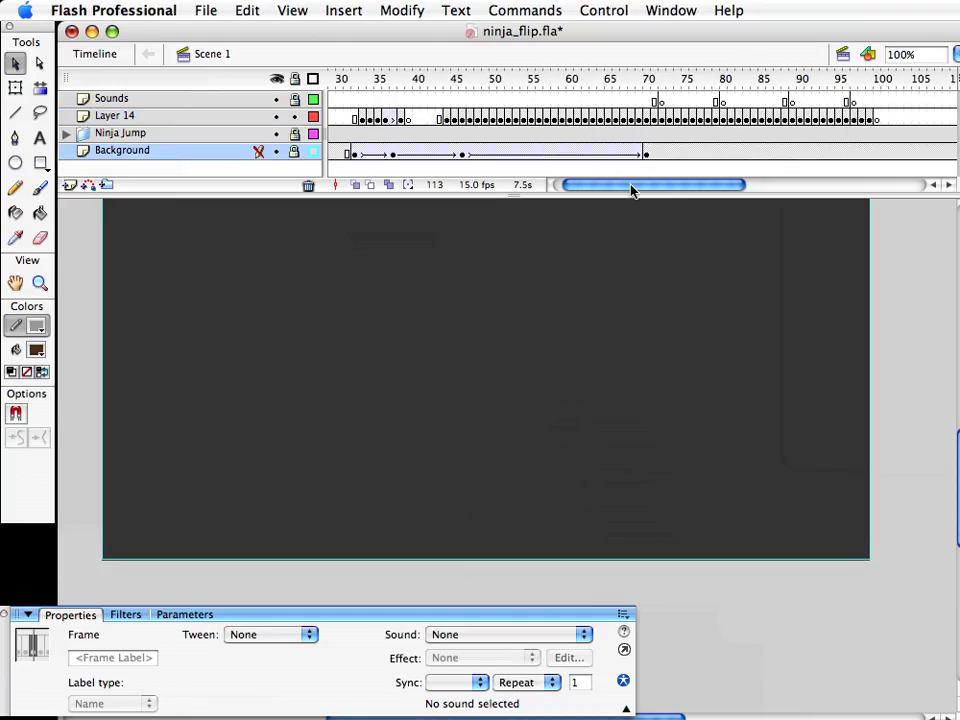
Copy the blurred ninja artwork from frame 59 of Layer 14 and paste it into frame 98
left_click_drag(493, 86, 608, 88)
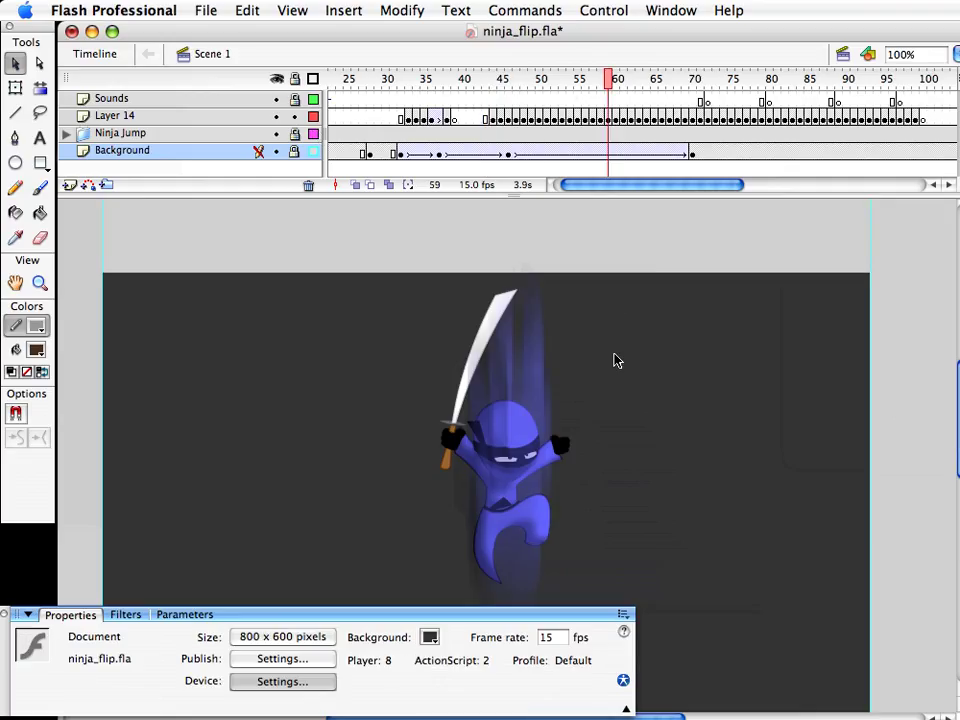
left_click(516, 364)
left_click(919, 116)
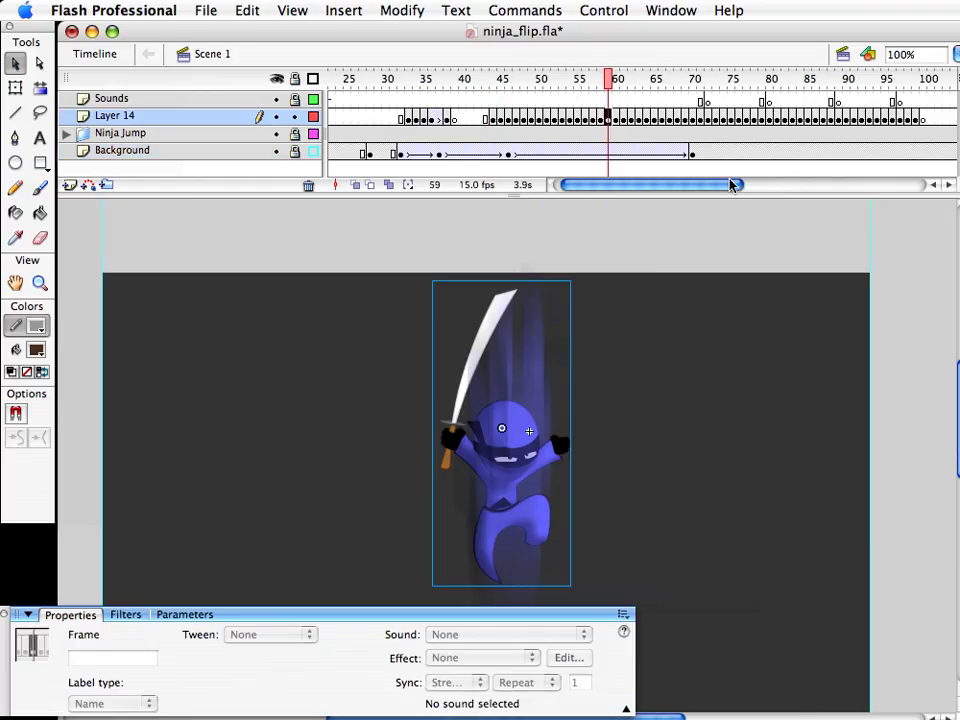
scroll(671, 391, "down", 5)
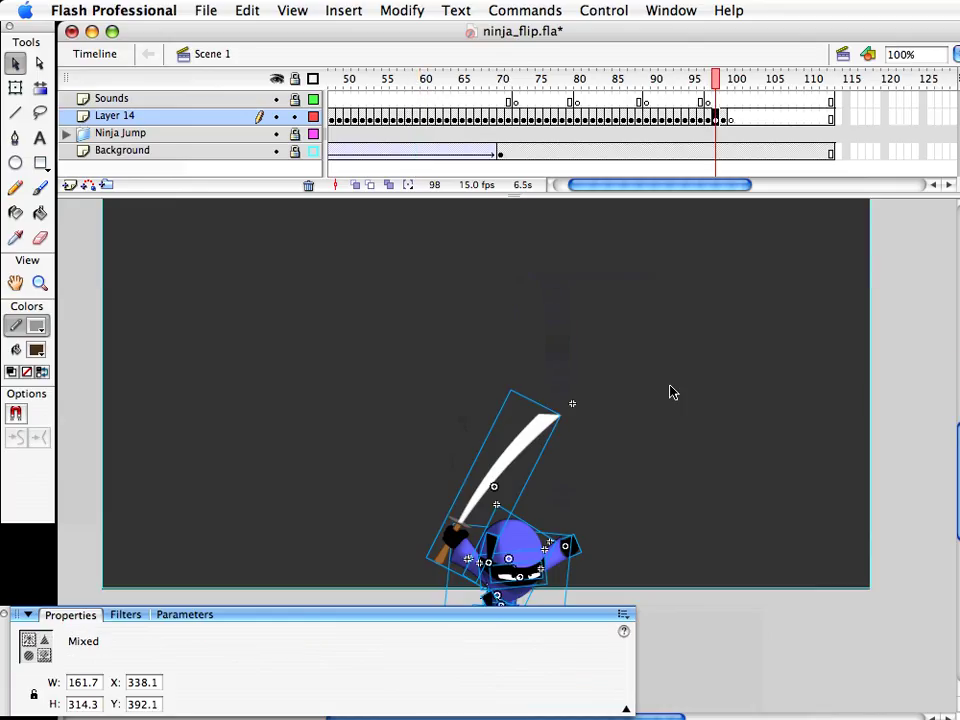
key("super+v")
Break apart the pasted ninja artwork and delete its body parts, keeping only the motion blur
left_click_drag(510, 440, 703, 383)
key("super+b")
left_click(806, 403)
left_click_drag(838, 349, 292, 334)
left_click_drag(585, 220, 803, 570)
key("Delete")
Place the ninja_upwards3 blur over the ninja at Y 432.4 in frame 98 and a copy at Y 489.4 in frame 99
left_click_drag(316, 384, 527, 539)
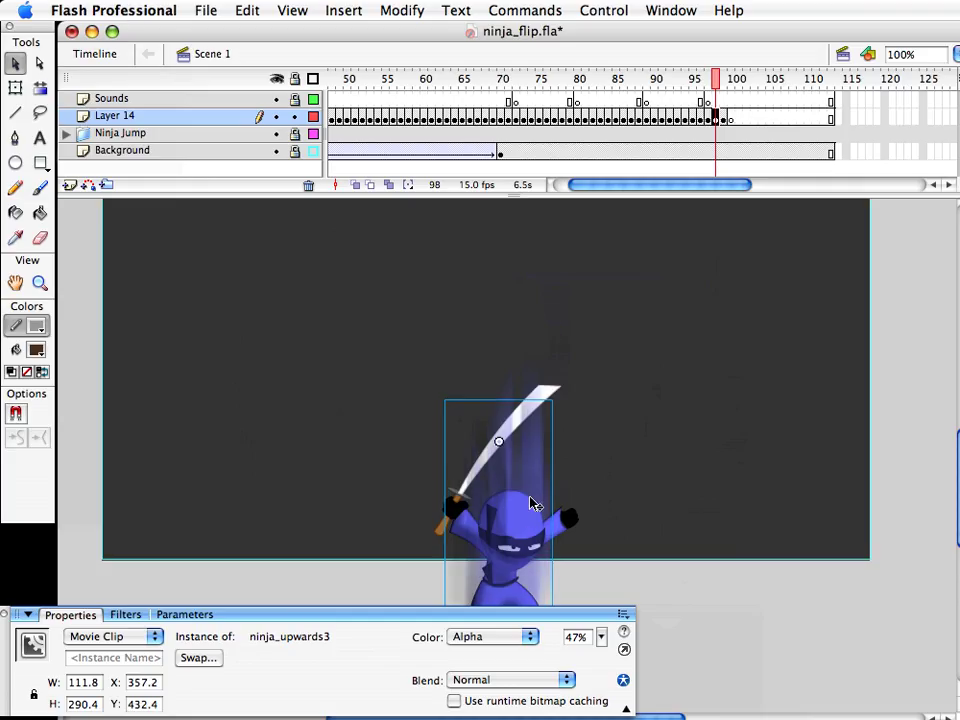
left_click(724, 119)
left_click_drag(527, 463, 523, 566)
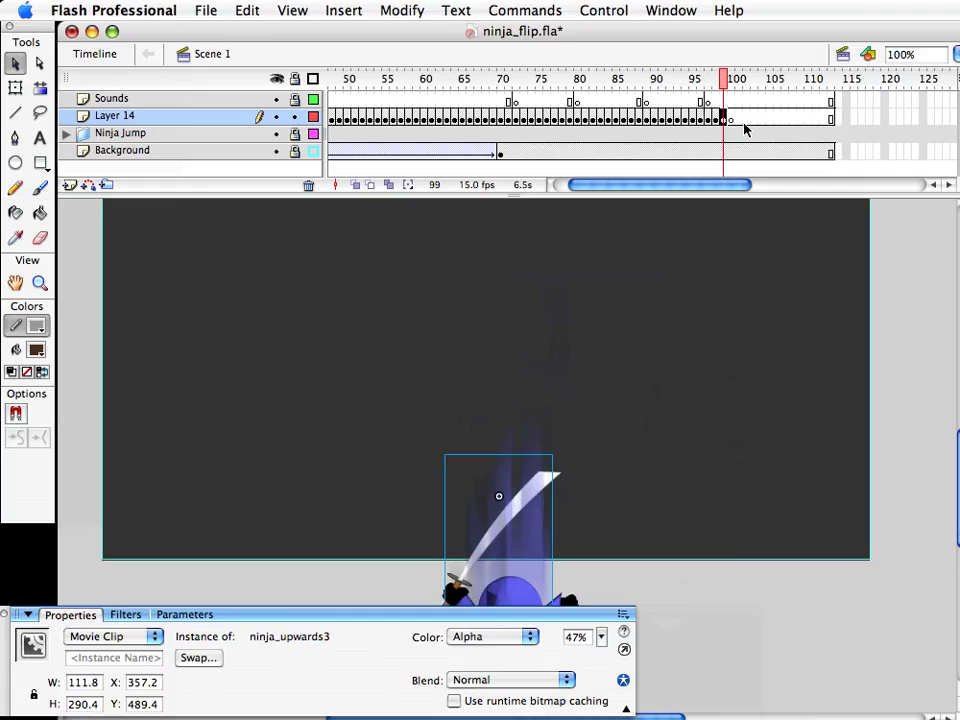
Add the motion blur alone to frame 100 of Layer 14 and move it down past the stage's lower edge
left_click(731, 119)
key("F6")
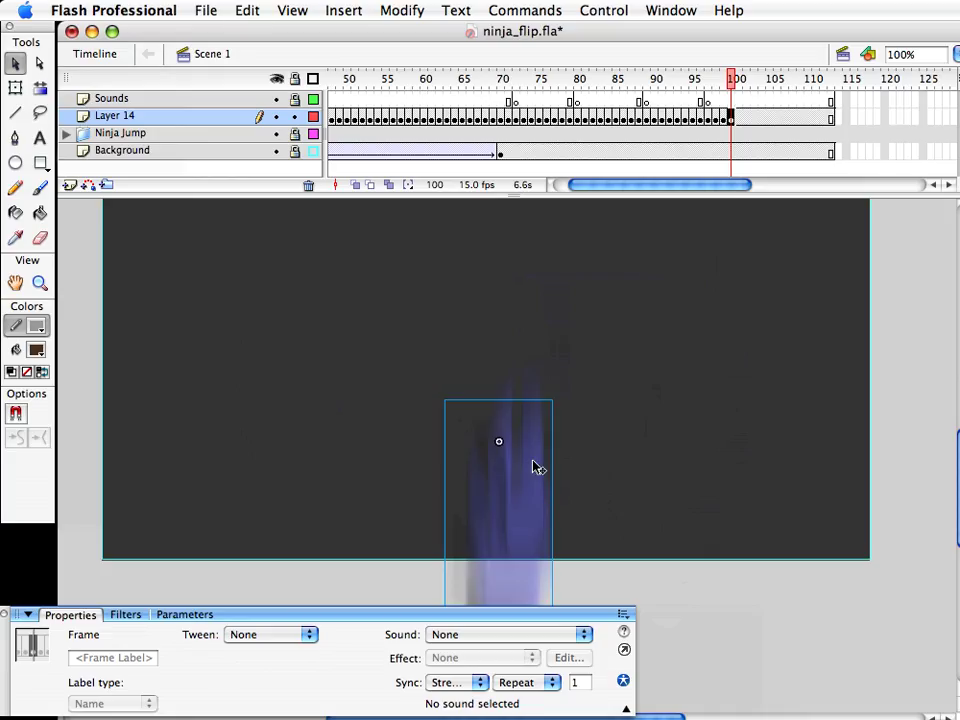
left_click_drag(534, 465, 542, 561)
Insert a blank keyframe at frame 101 of Layer 14 and save the file
left_click(740, 121)
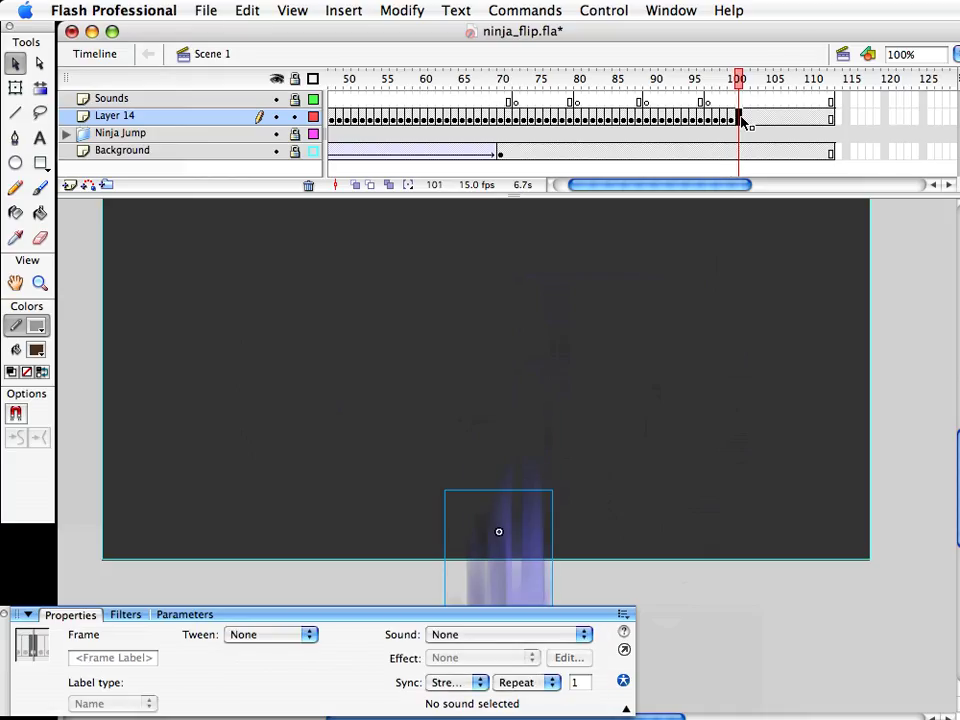
left_click(746, 121)
key("F7")
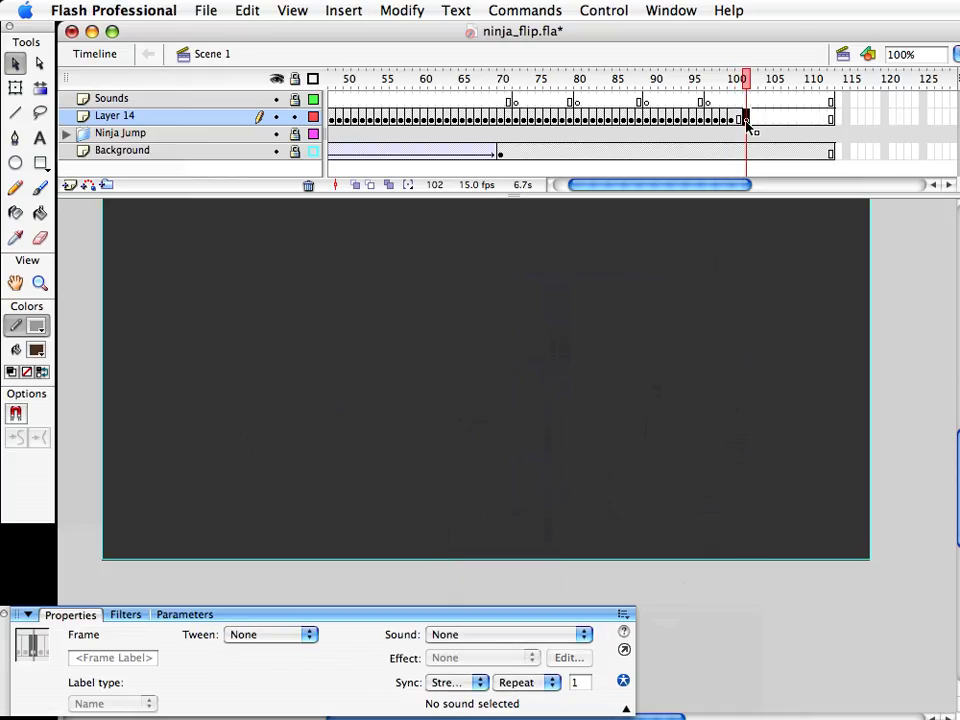
key("super+s")
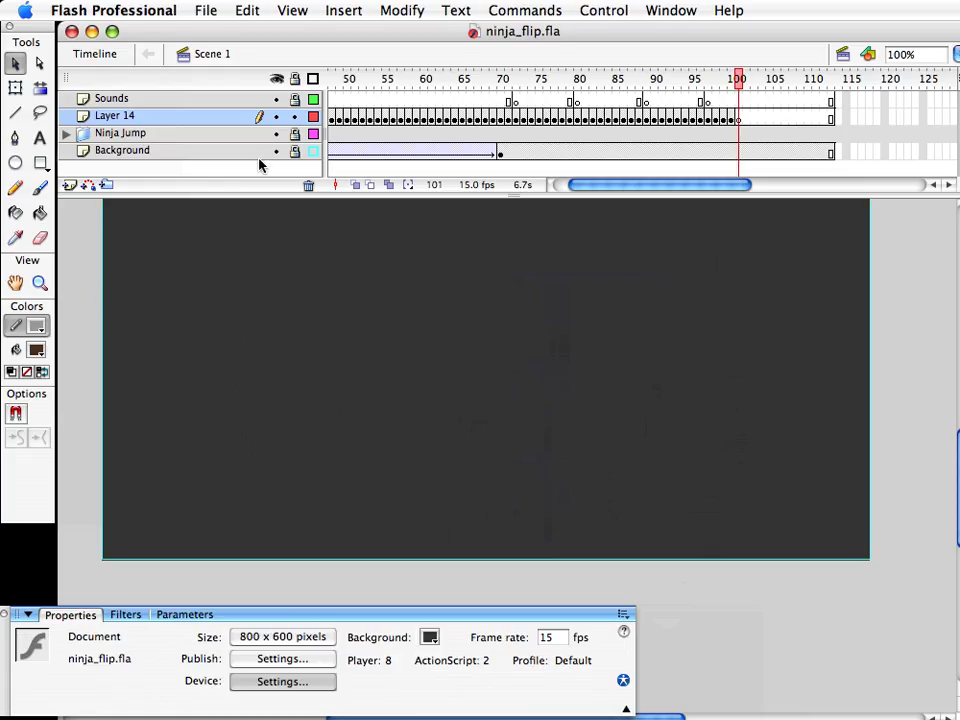
Move the Background layer's keyframe from frame 70 to frame 100 and adjust the easing of its motion tween
left_click(42, 285)
left_click(565, 488, "alt")
key("v")
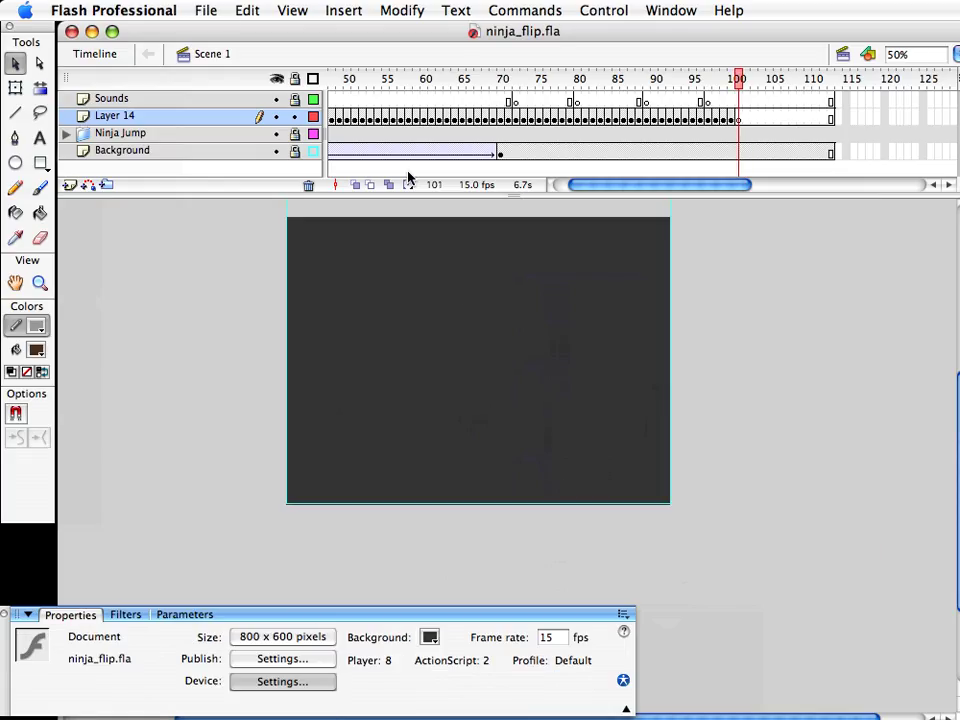
left_click(500, 152)
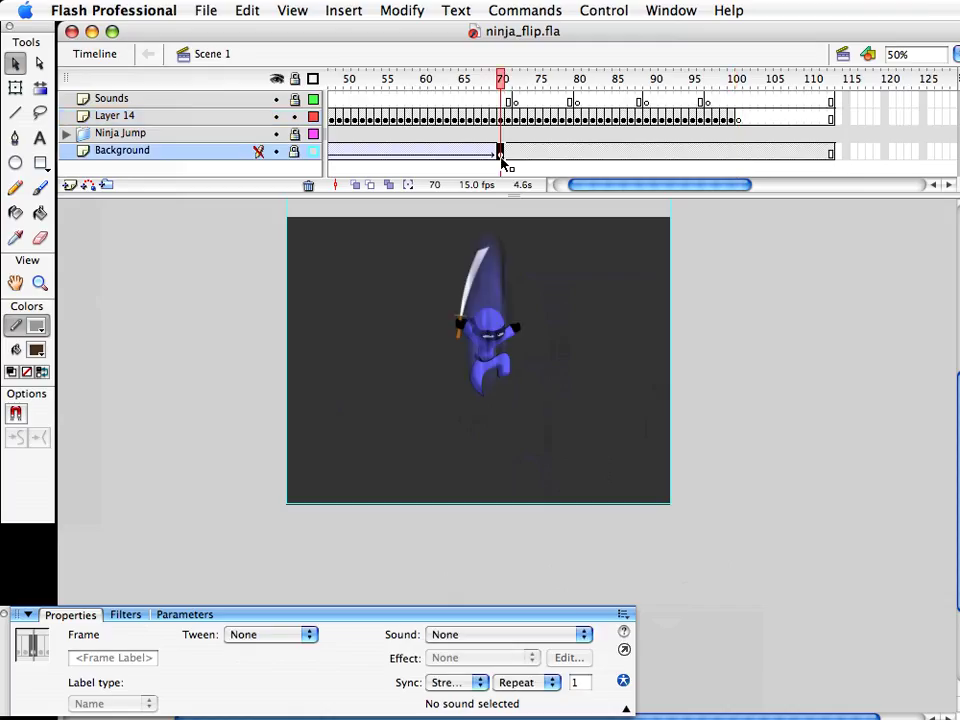
left_click_drag(499, 151, 737, 170)
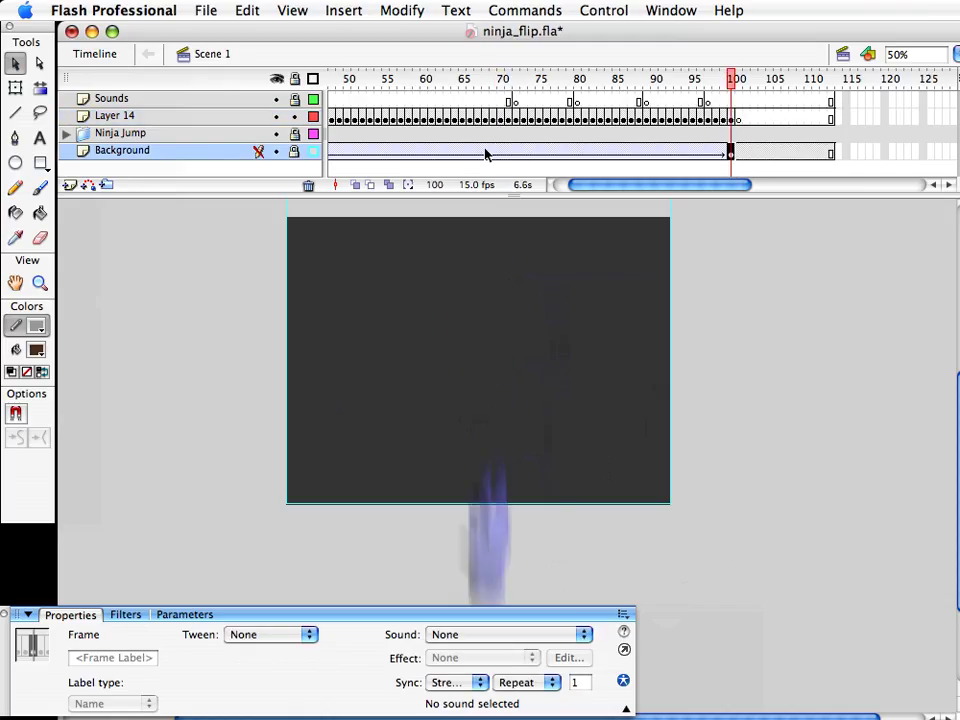
left_click(485, 153)
left_click_drag(267, 657, 264, 612)
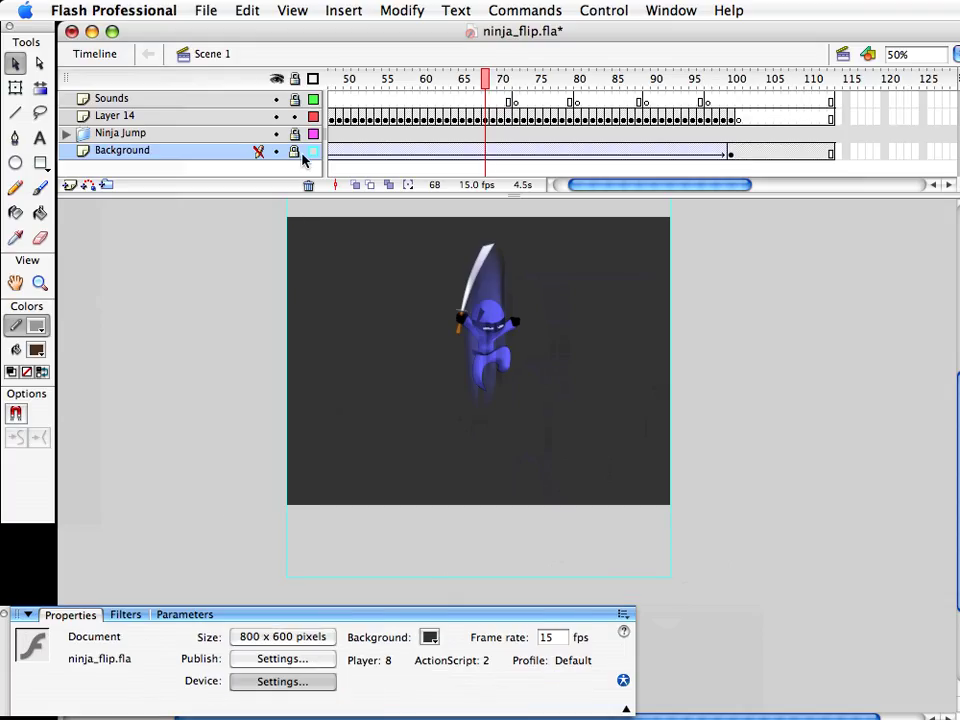
Unlock the Background layer, display it in full colour instead of outlines, and save the file
left_click(294, 151)
left_click(311, 152)
key("super+s")
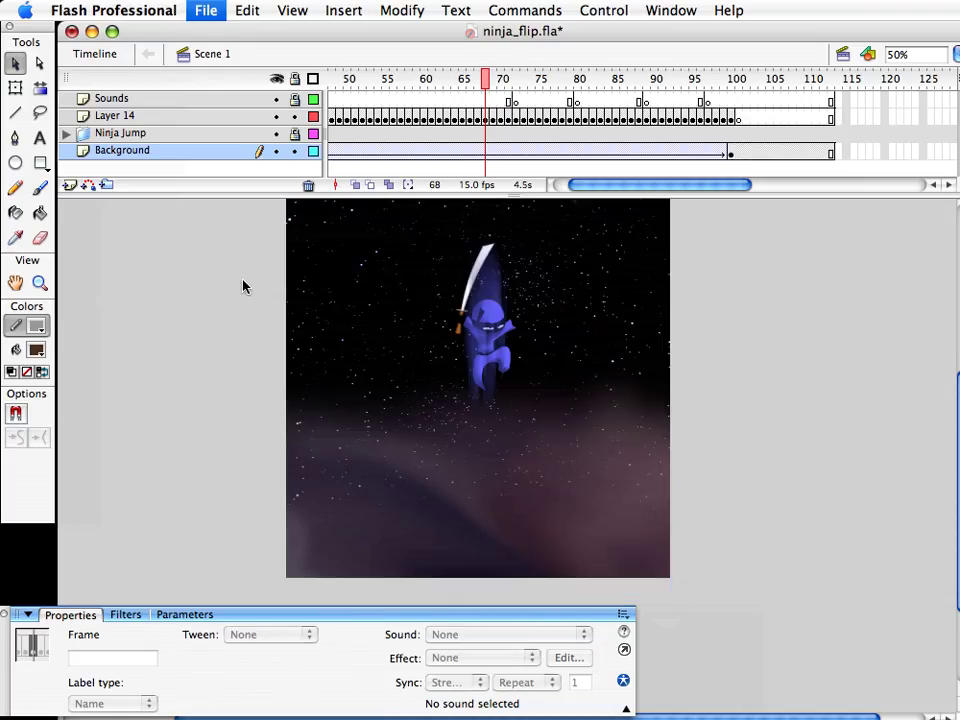
Display the Background layer as outlines, deselect everything on the stage and save the file
left_click(313, 152)
left_click(242, 289)
scroll(360, 336, "up", 2)
key("space")
left_click_drag(381, 382, 441, 403)
key("super+s")
Set the frame rate to 3 fps and preview the animation slowly in a smaller test movie window
double_click(553, 637)
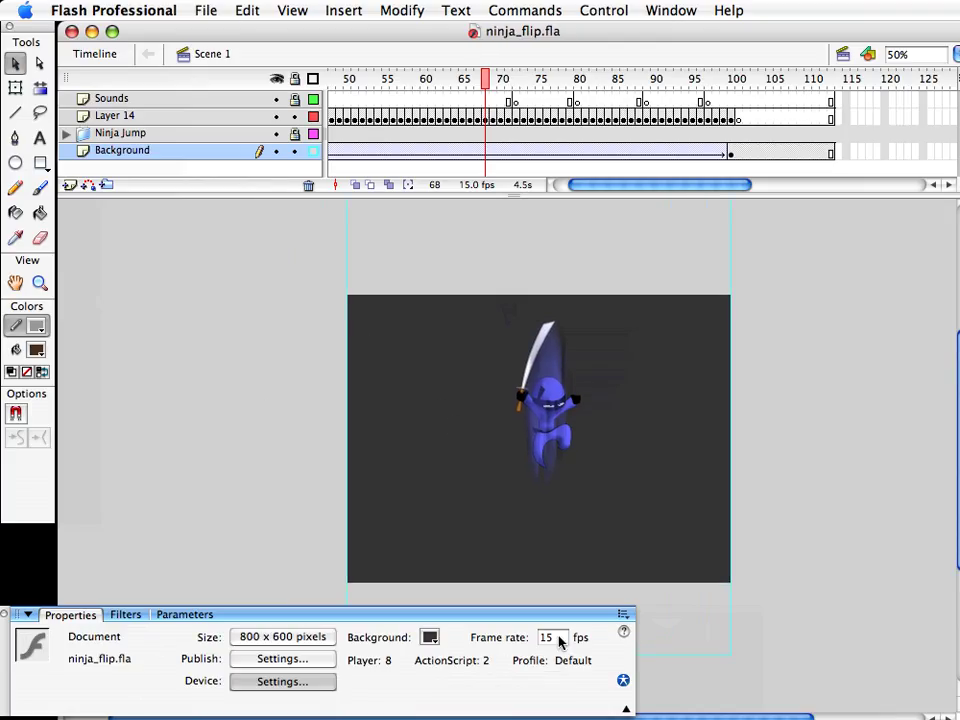
type("3")
key("Return")
key("super+Return")
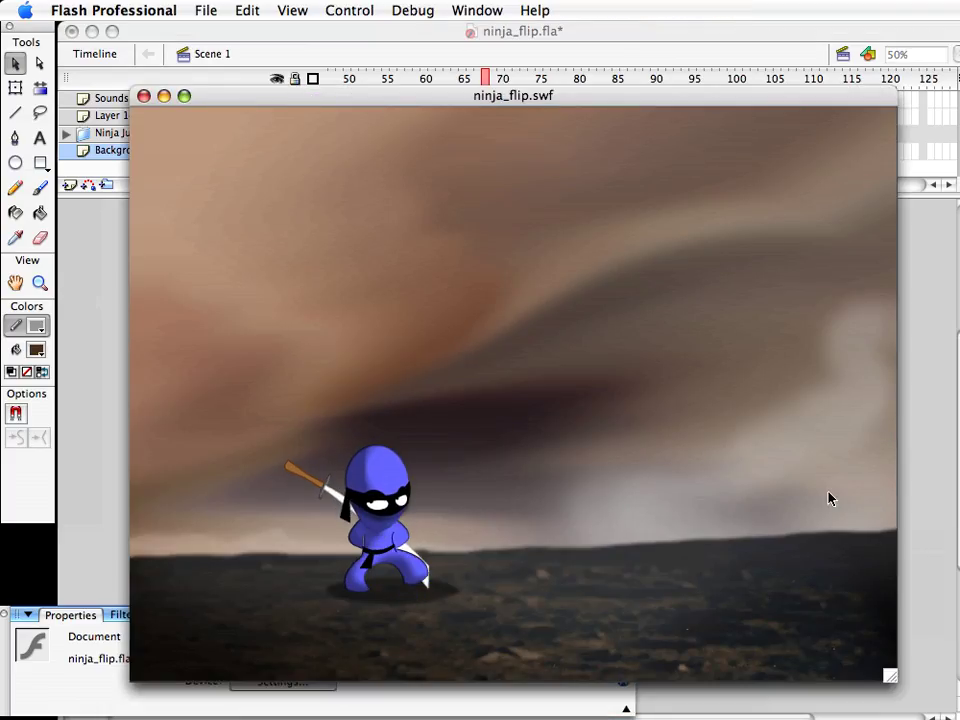
left_click_drag(890, 676, 680, 500)
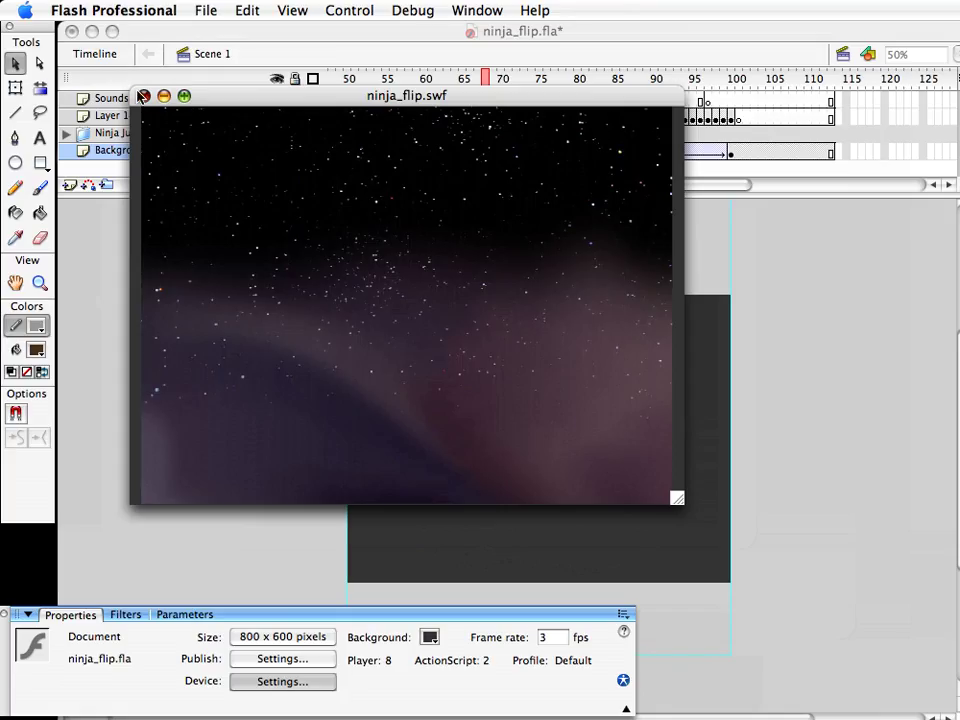
left_click(143, 96)
key("super+s")
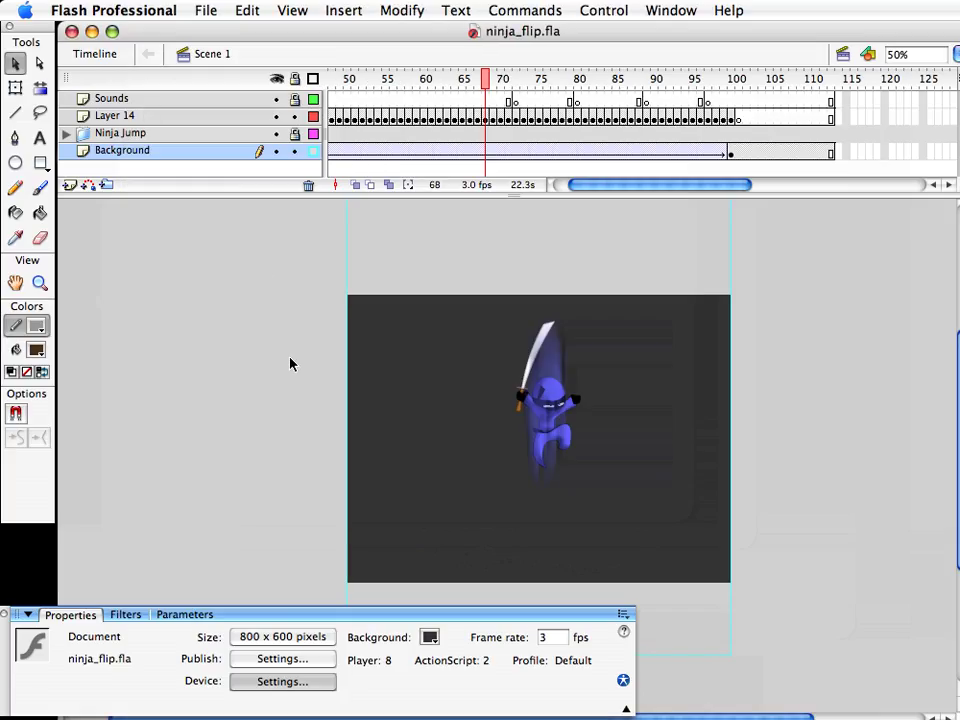
Set the document's frame rate to 15 fps and save the file
key("super+1")
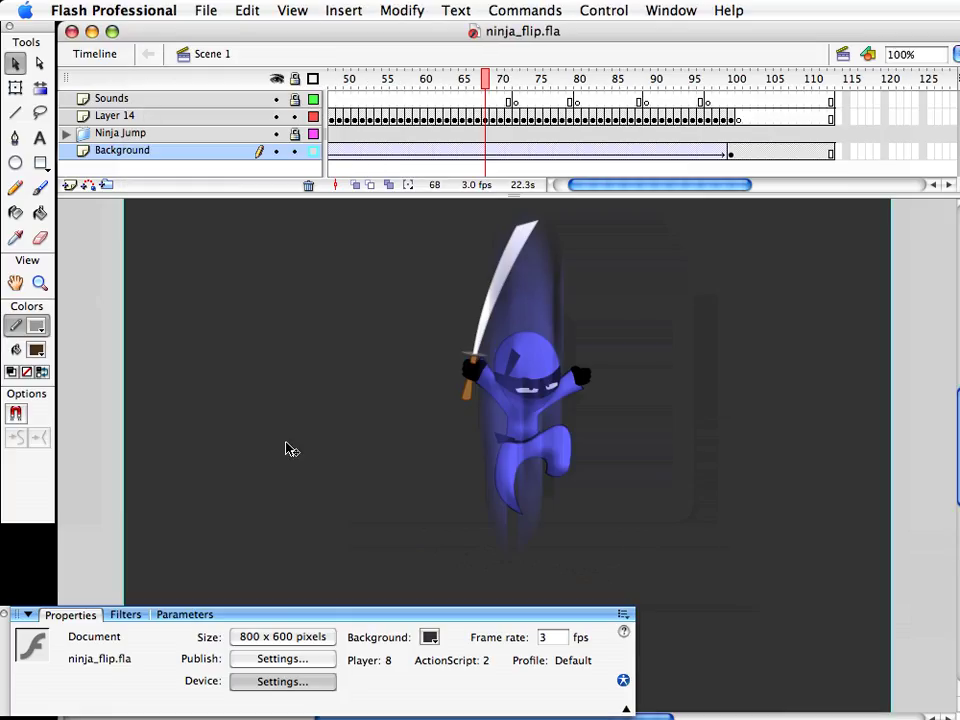
double_click(550, 637)
type("15")
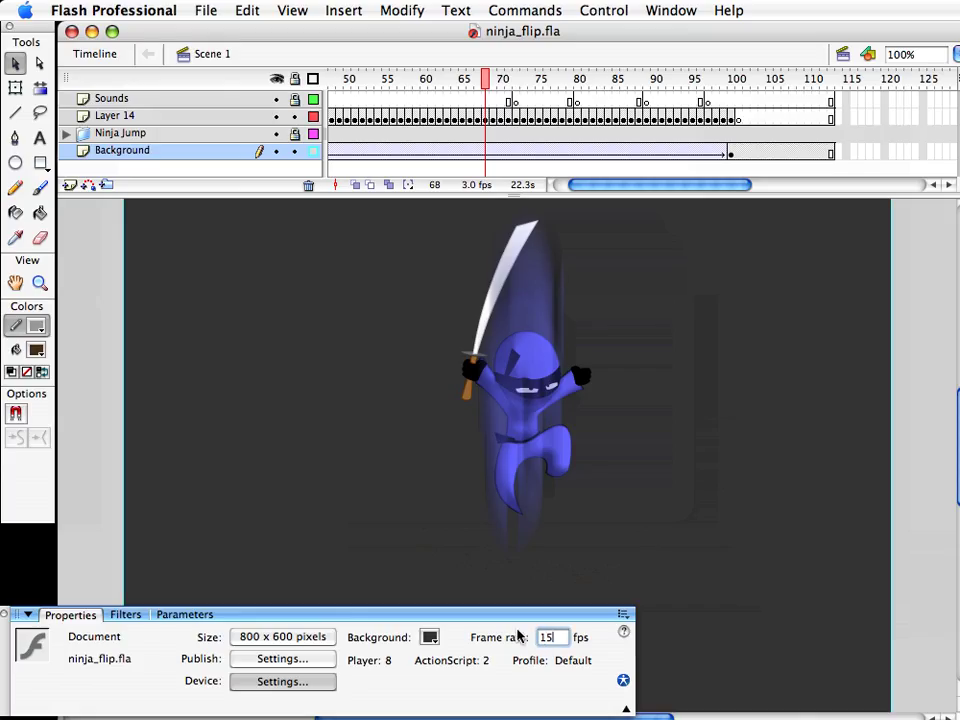
key("Return")
key("super+s")
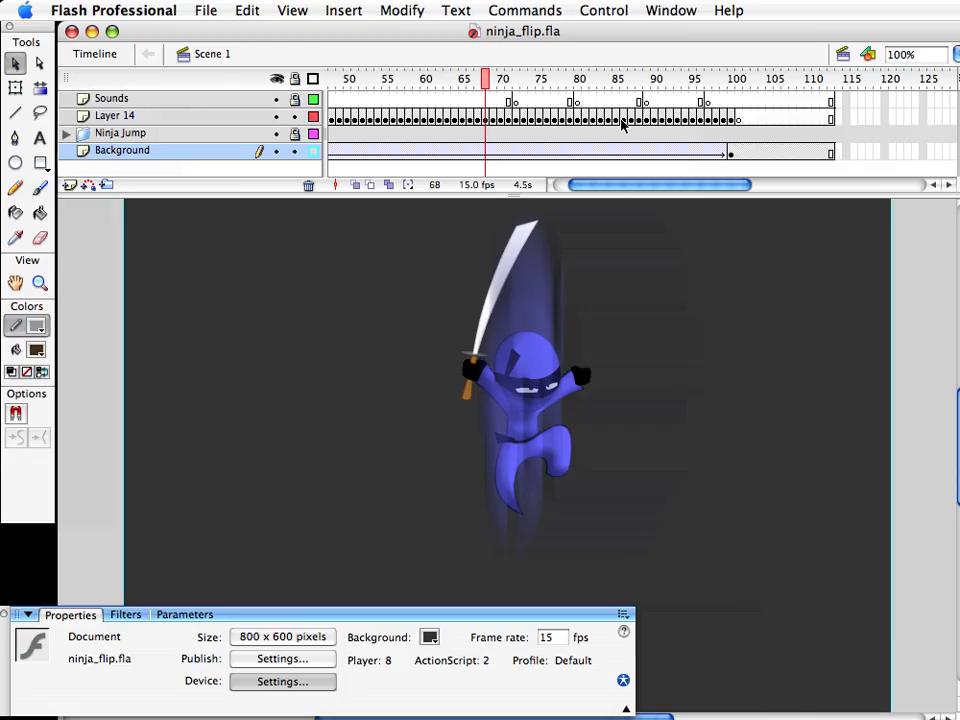
left_click_drag(608, 185, 548, 184)
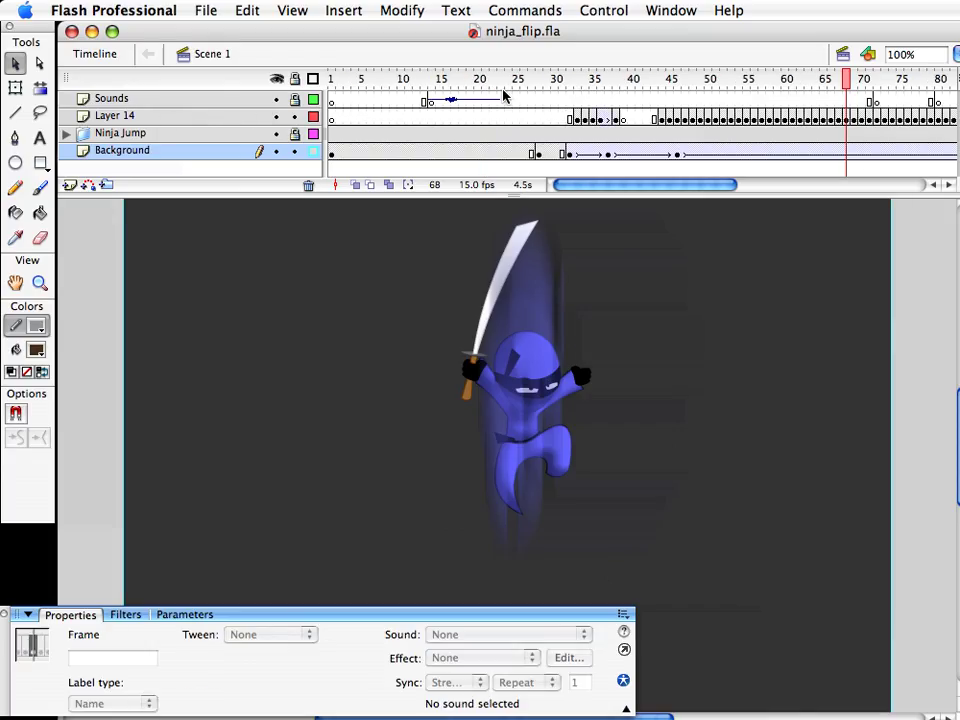